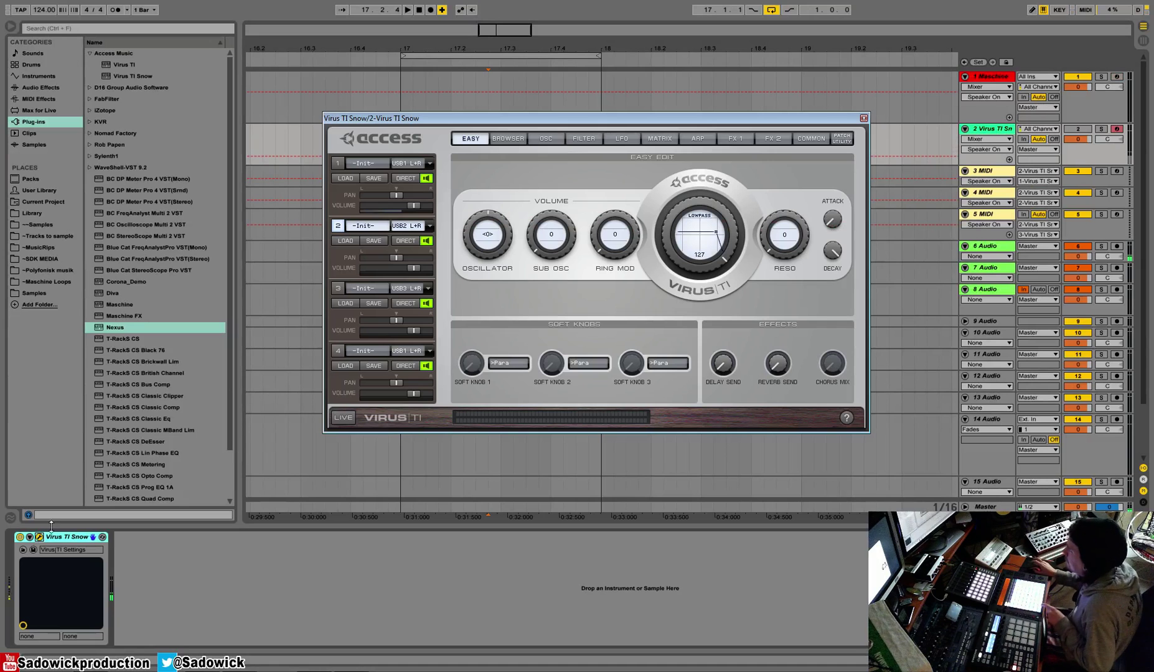
Step: Raise part 1's volume to maximum and filter the preset browser to the Pluck category
drag(415, 206, 427, 206)
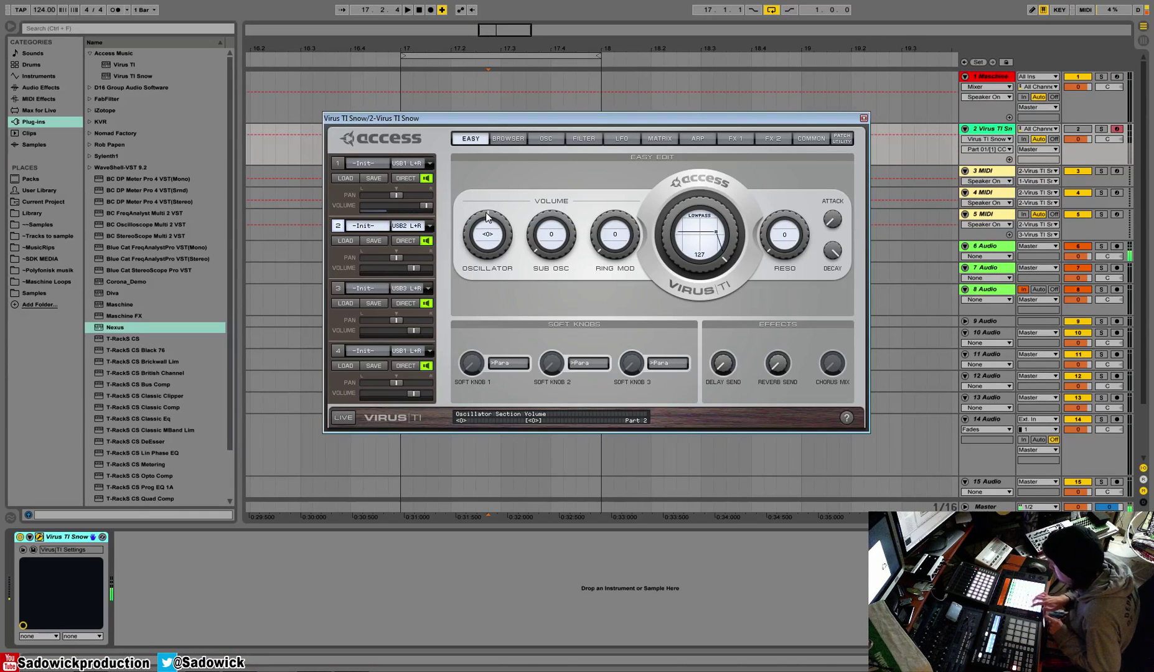
click(511, 137)
click(577, 160)
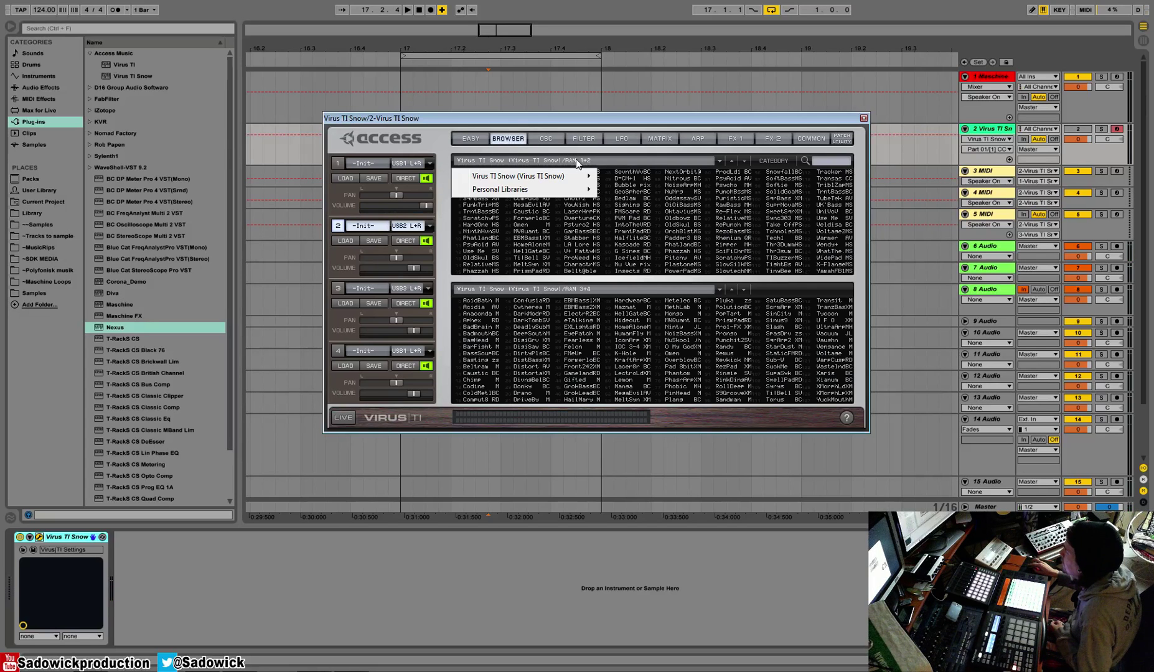
click(763, 162)
click(808, 388)
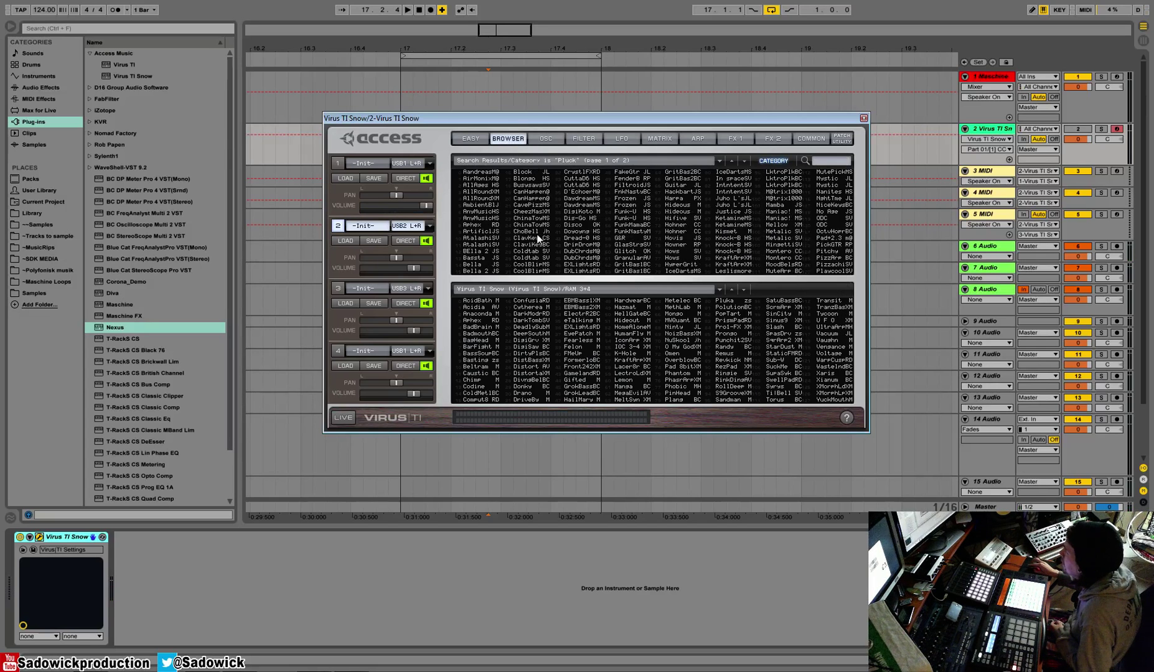
Step: Load the ArtificlJS preset into part 2 and part 1, and arm track 3 MIDI for recording
click(483, 233)
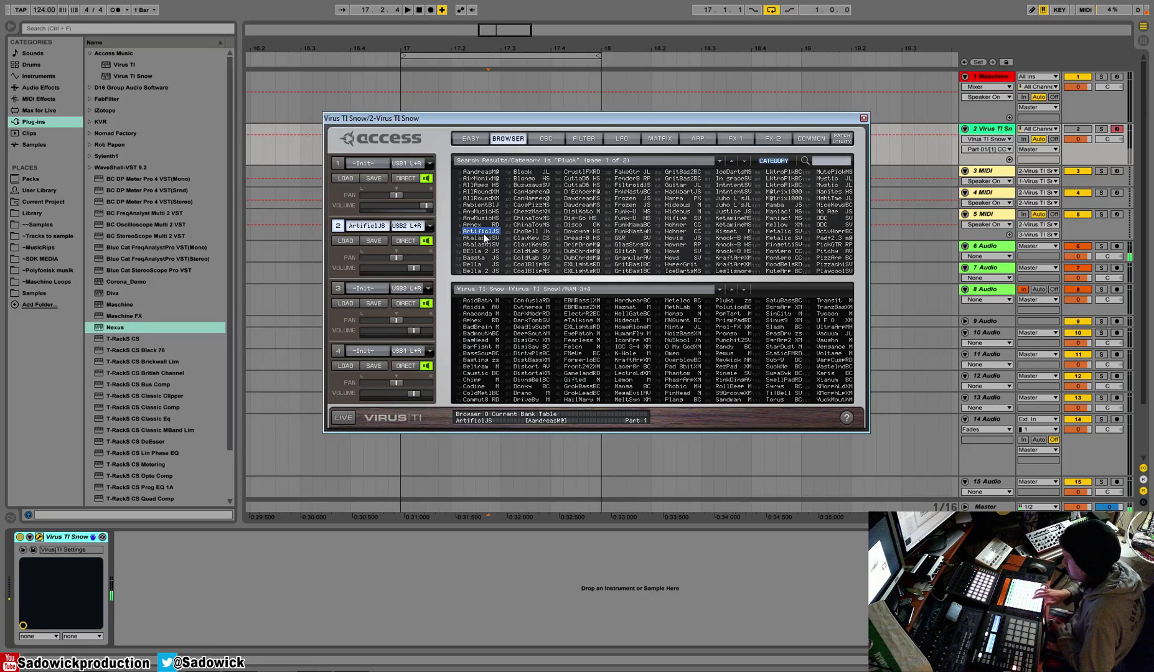
click(368, 171)
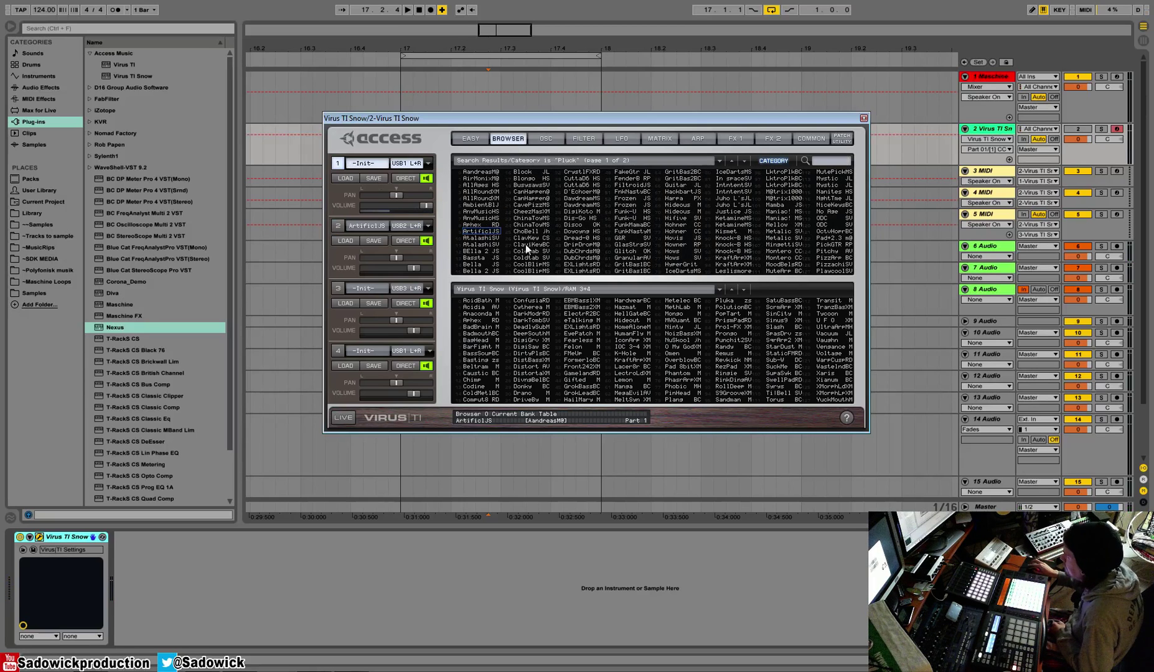
click(486, 233)
click(1118, 170)
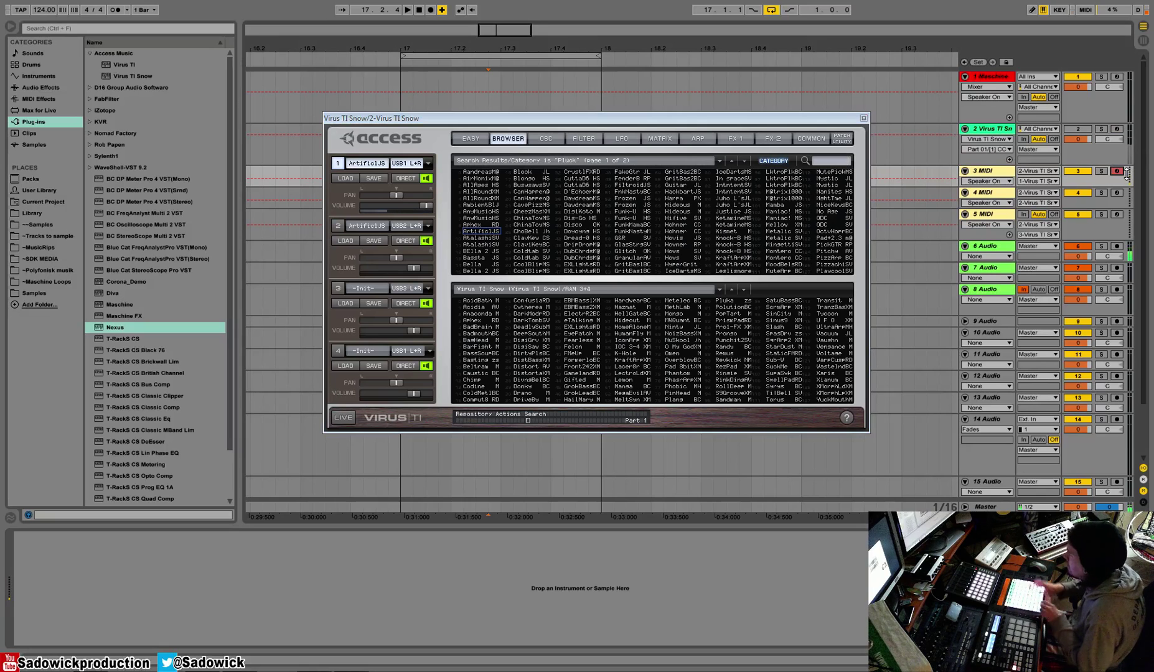
Step: Audition the Pluck presets in part 1 one after another, from AtalashiSV through to DaydreamMS
click(485, 245)
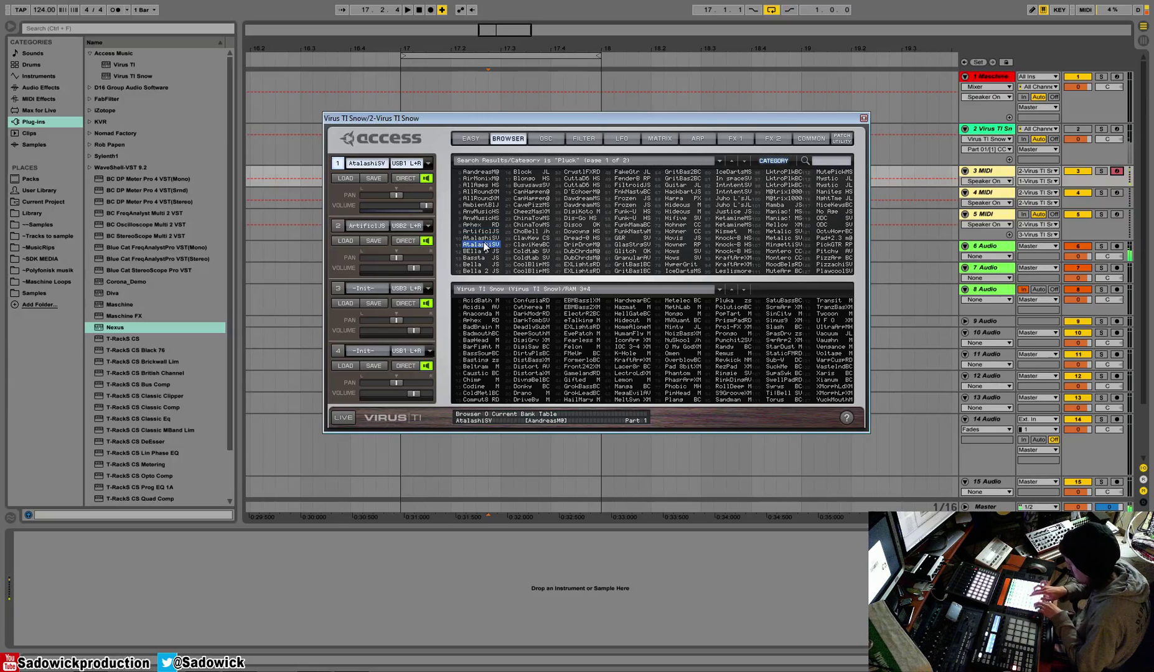
key(Down)
key(Down)
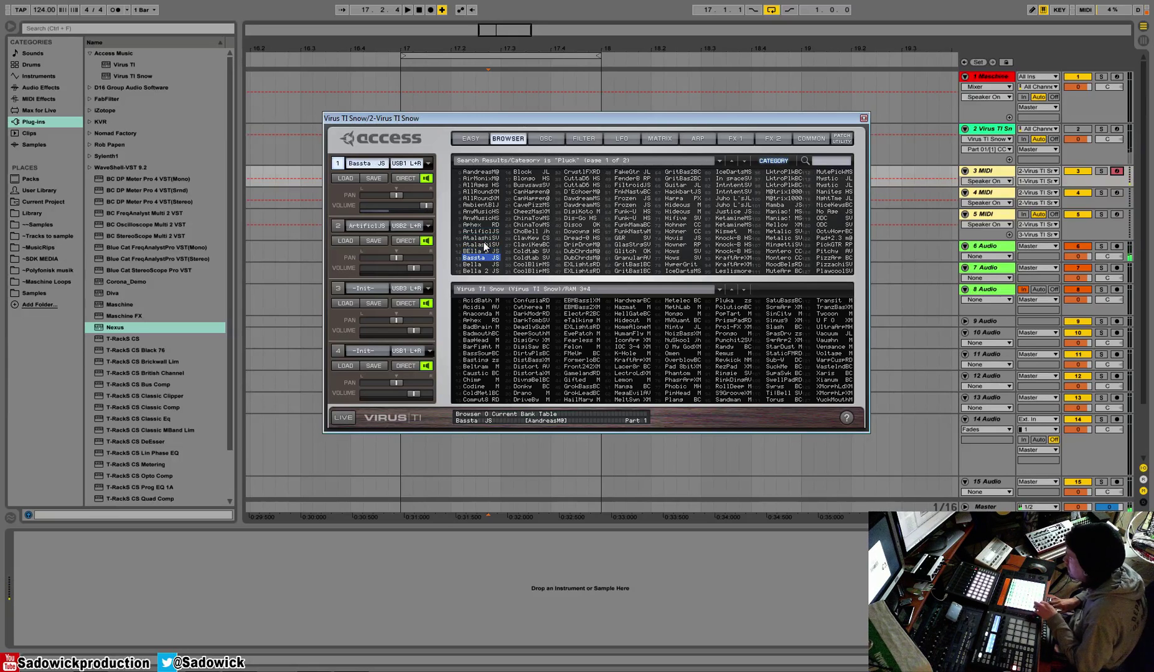
key(Down)
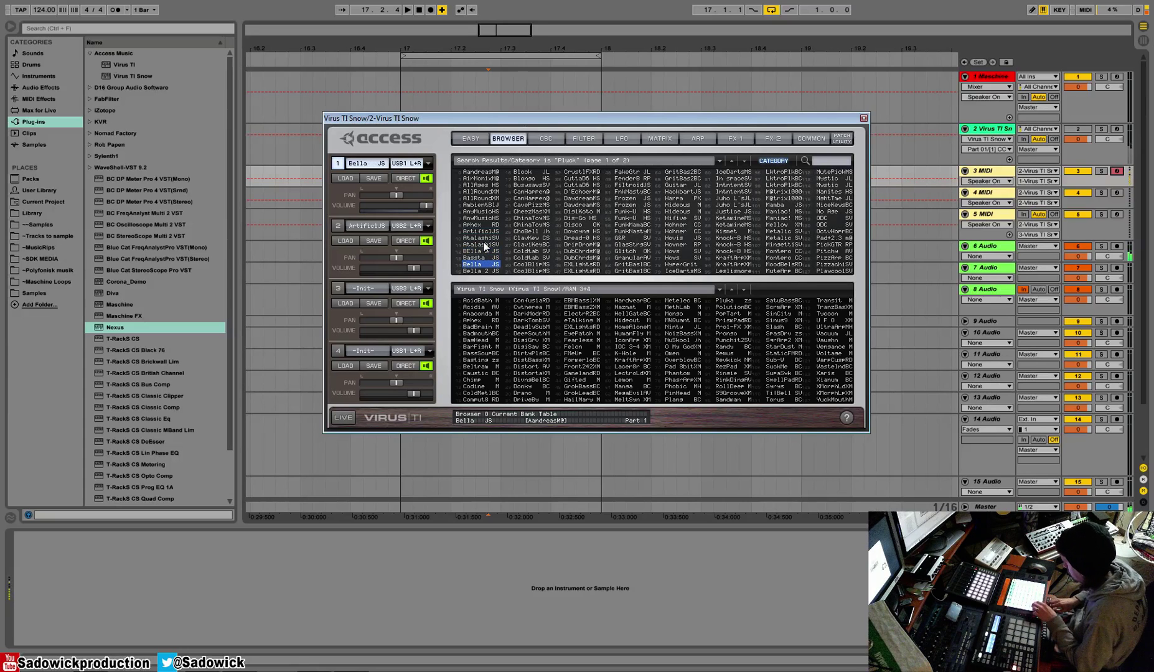
key(Down)
key(Down)
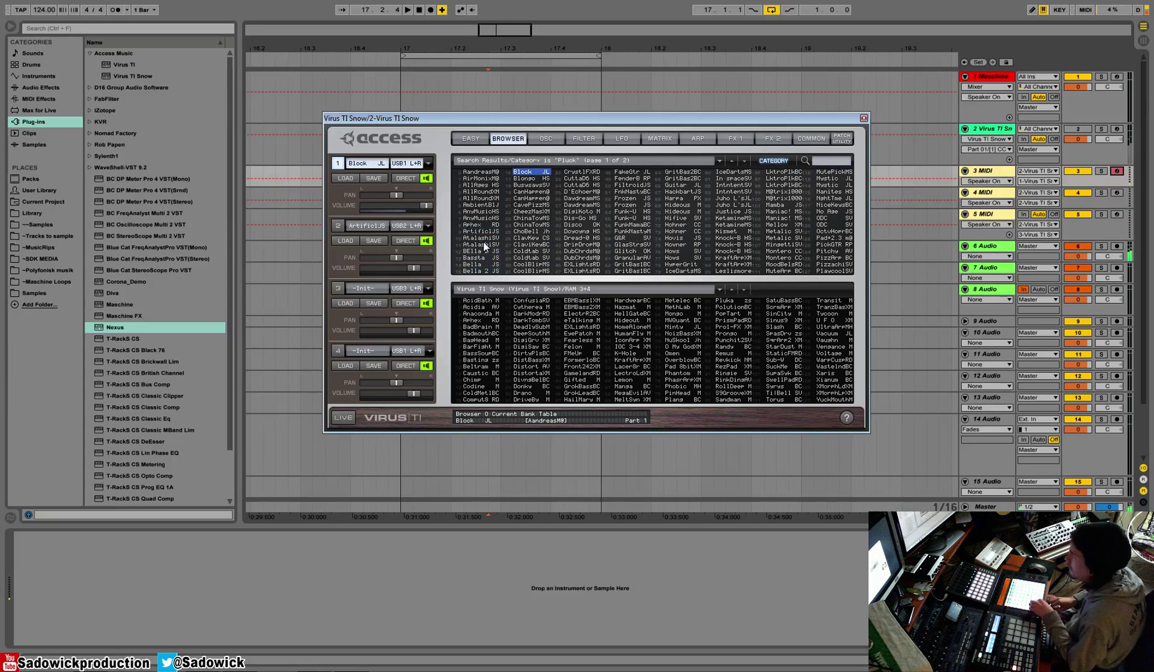
key(Down)
key(Down)
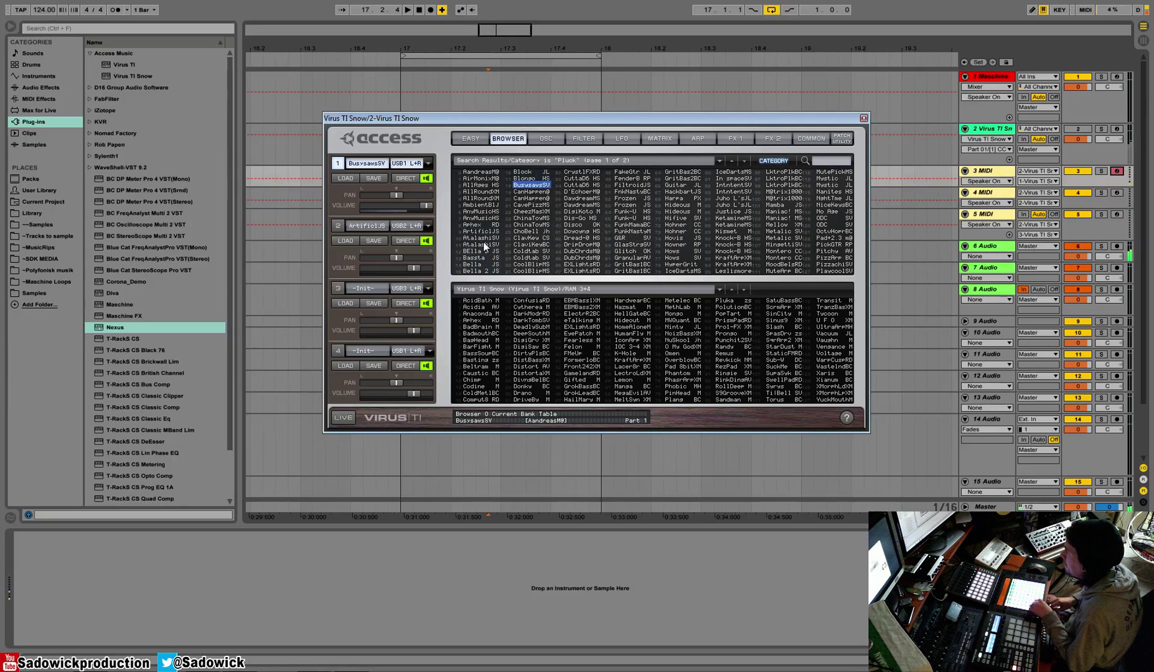
key(Down)
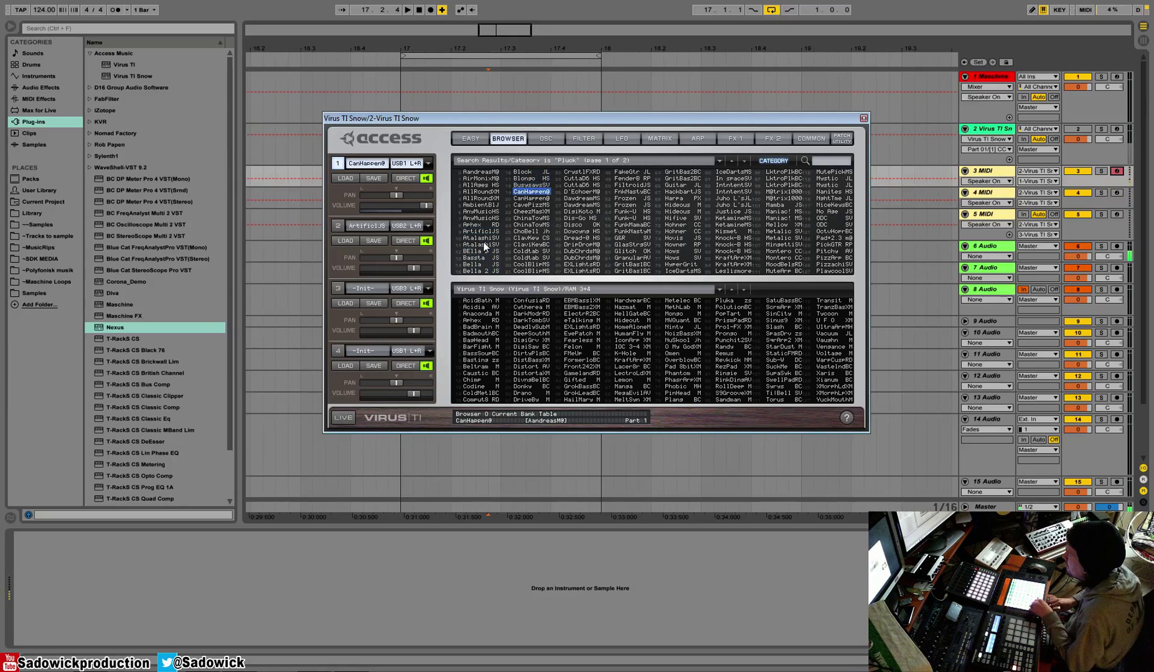
key(Down)
key(Down)
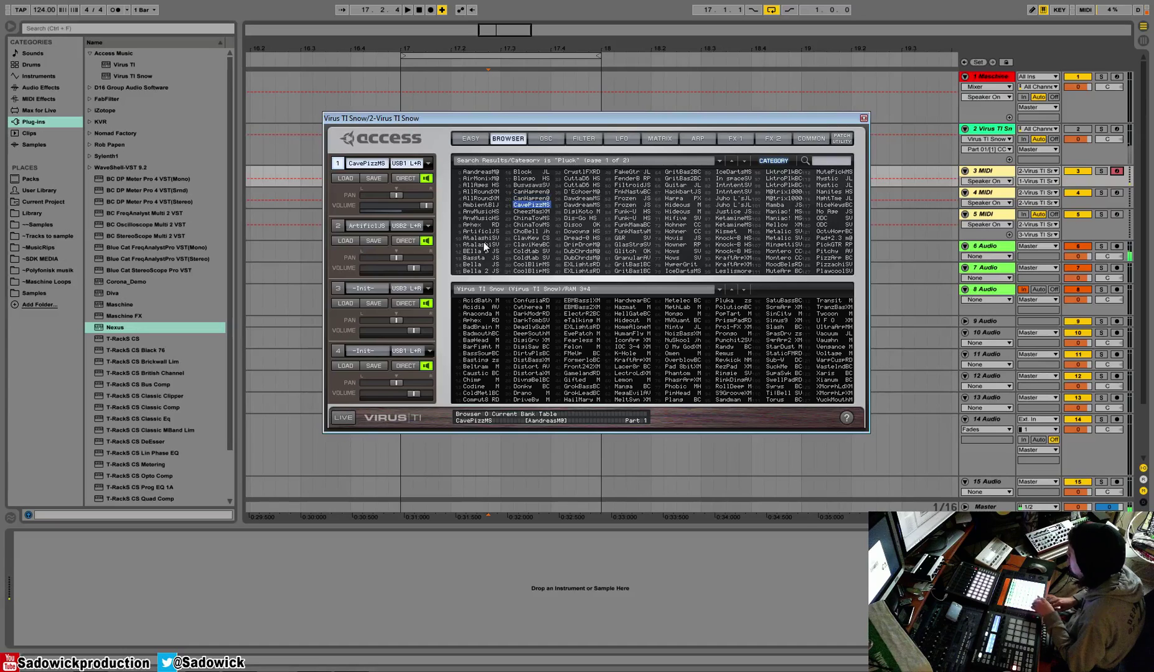
key(Down)
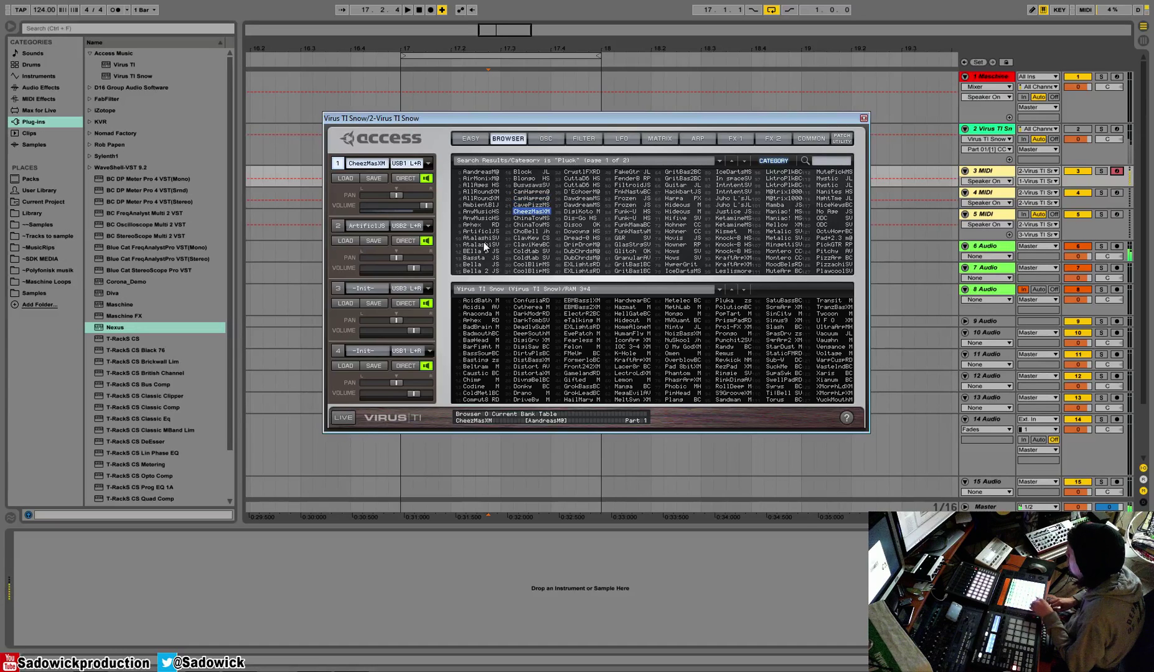
key(Down)
key(Down)
key(Down)
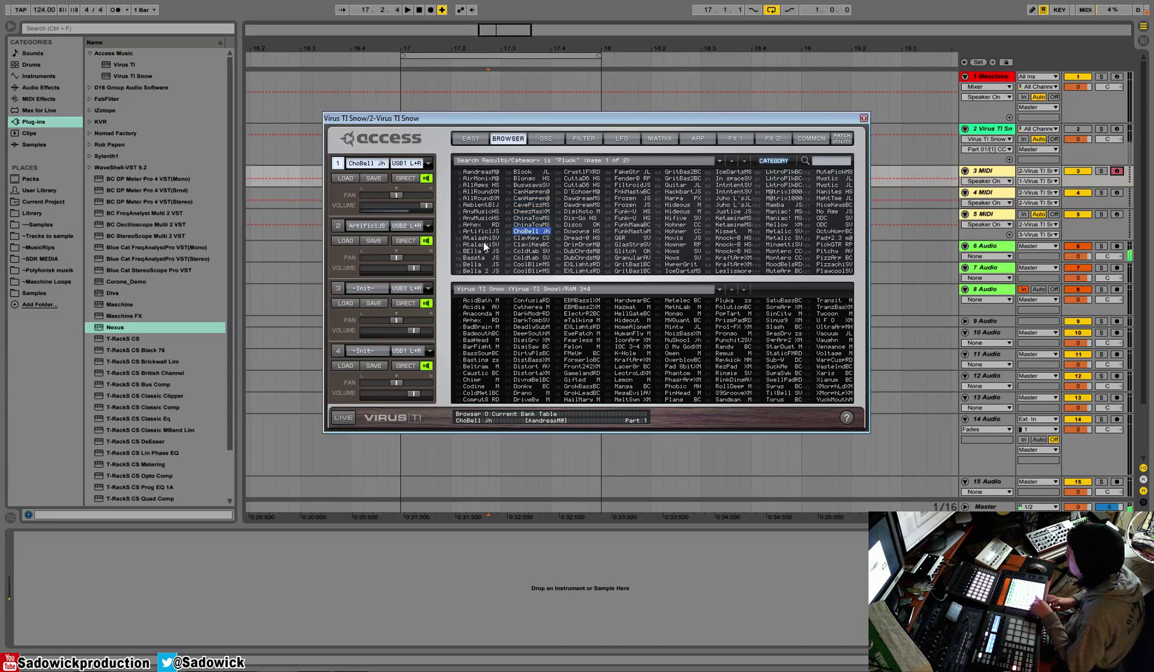
key(Down)
key(Down)
key(Down)
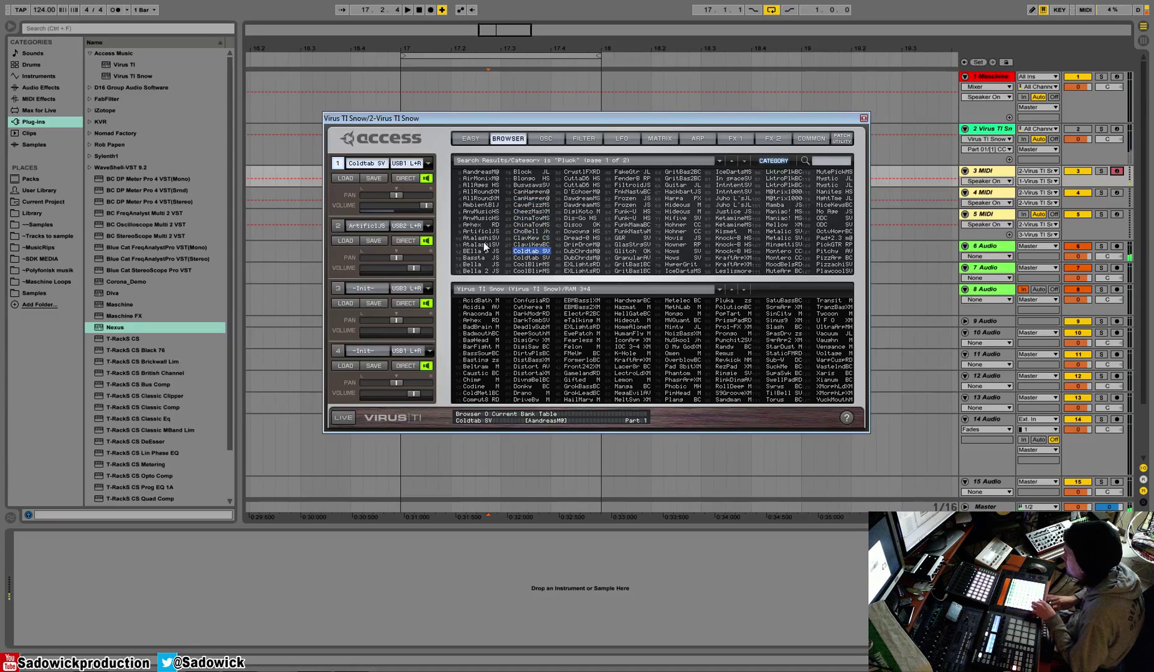
key(Down)
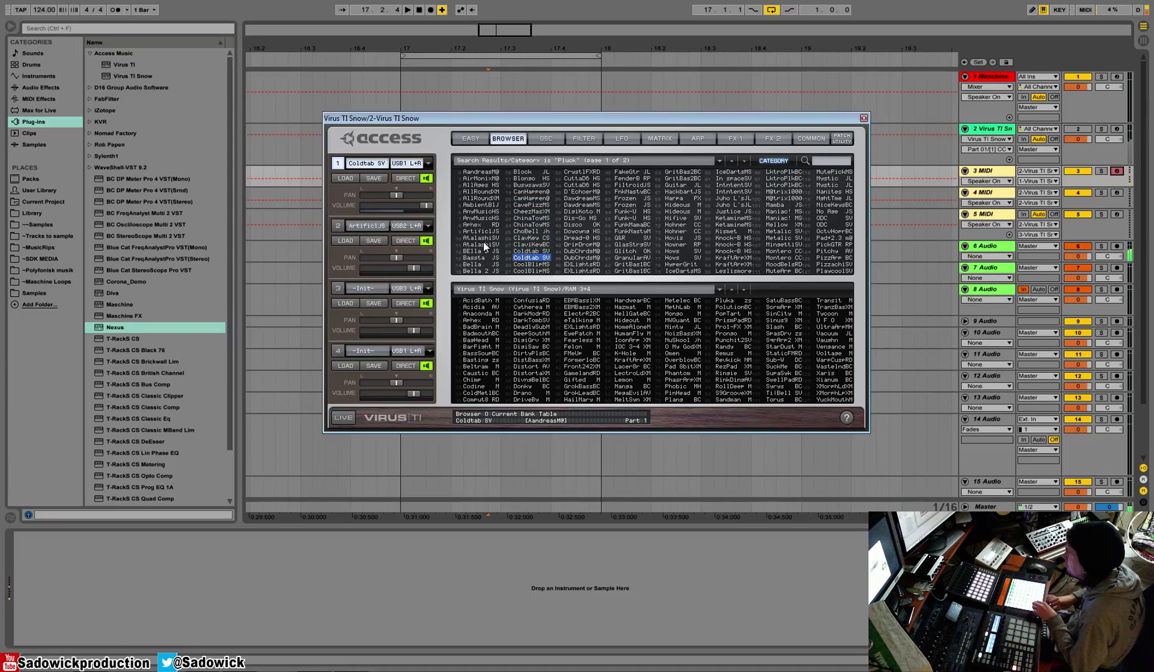
key(Down)
key(Down)
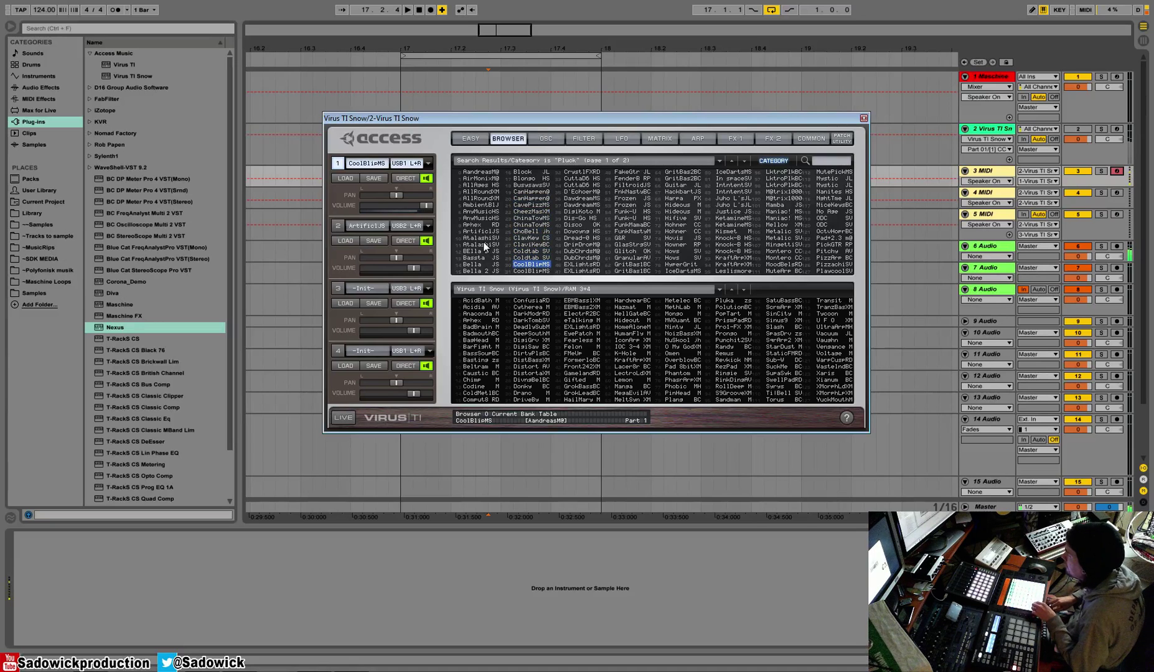
key(Down)
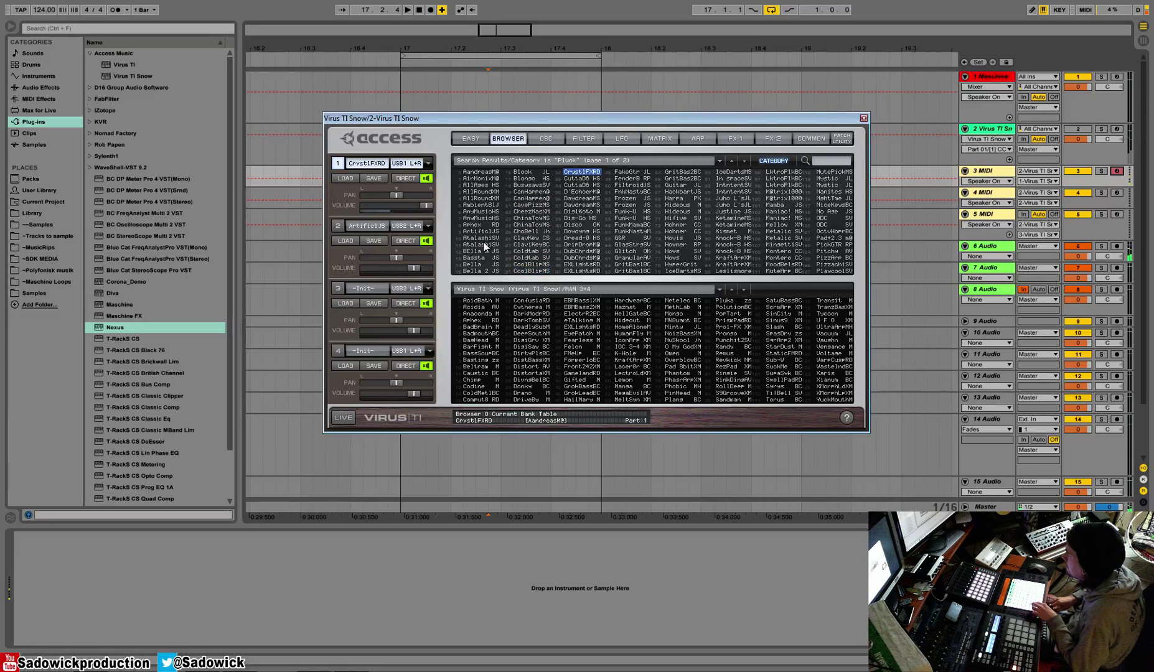
key(Down)
key(Down)
key(Down)
key(Down)
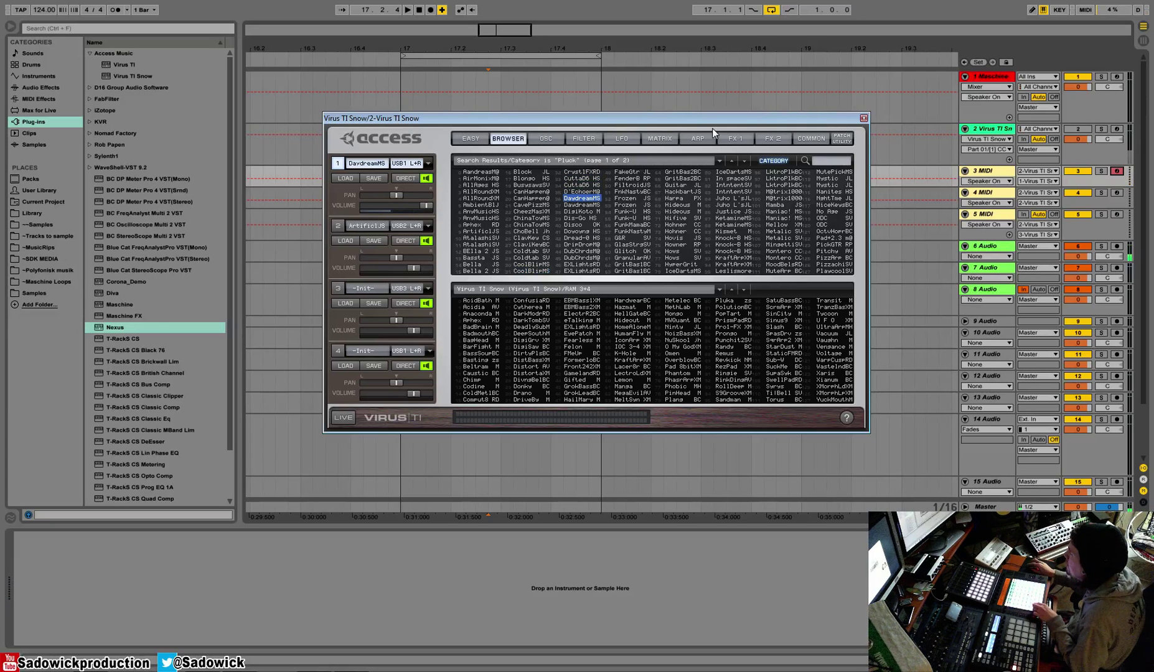
Step: Inspect the DaydreamMS patch's arpeggiator, LFO and both effects pages, including the delay and reverb settings
click(697, 138)
click(616, 140)
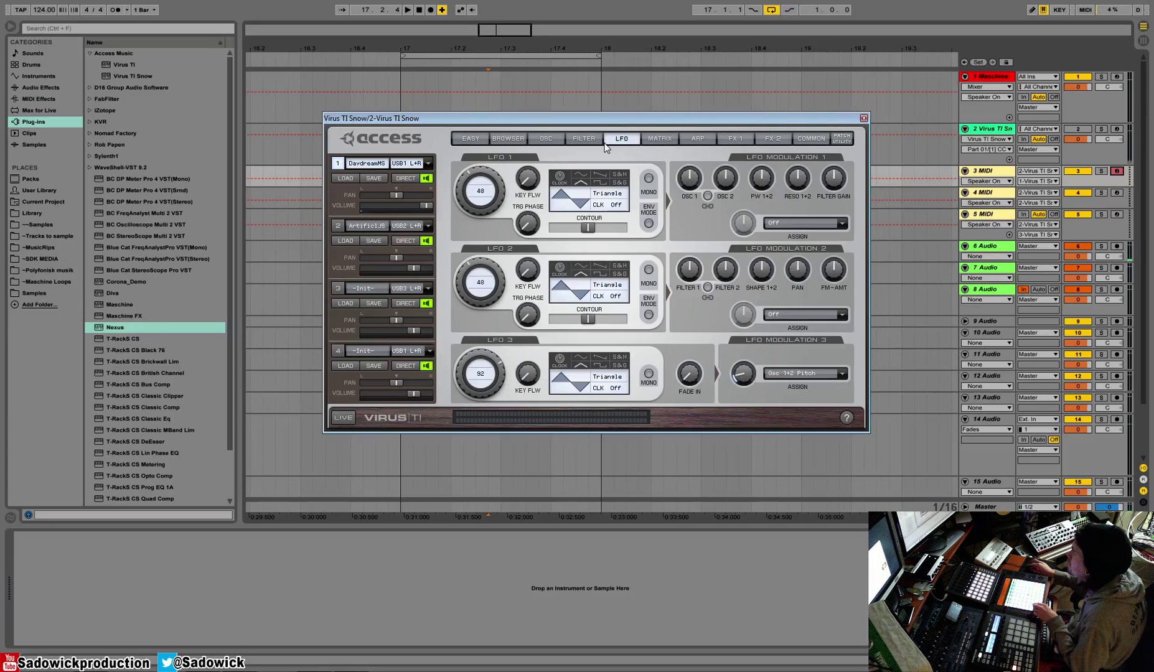
click(732, 139)
click(774, 140)
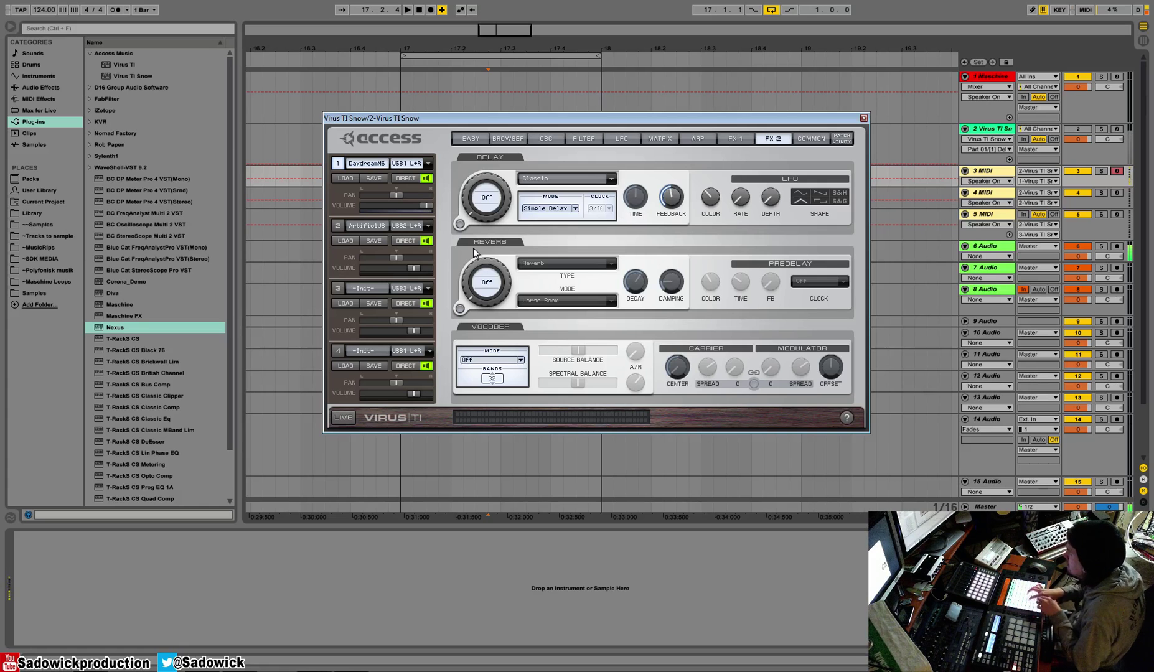
Step: Return to the preset browser and audition the DigiKoto M and DubChrdsM0 presets in part 1
click(510, 139)
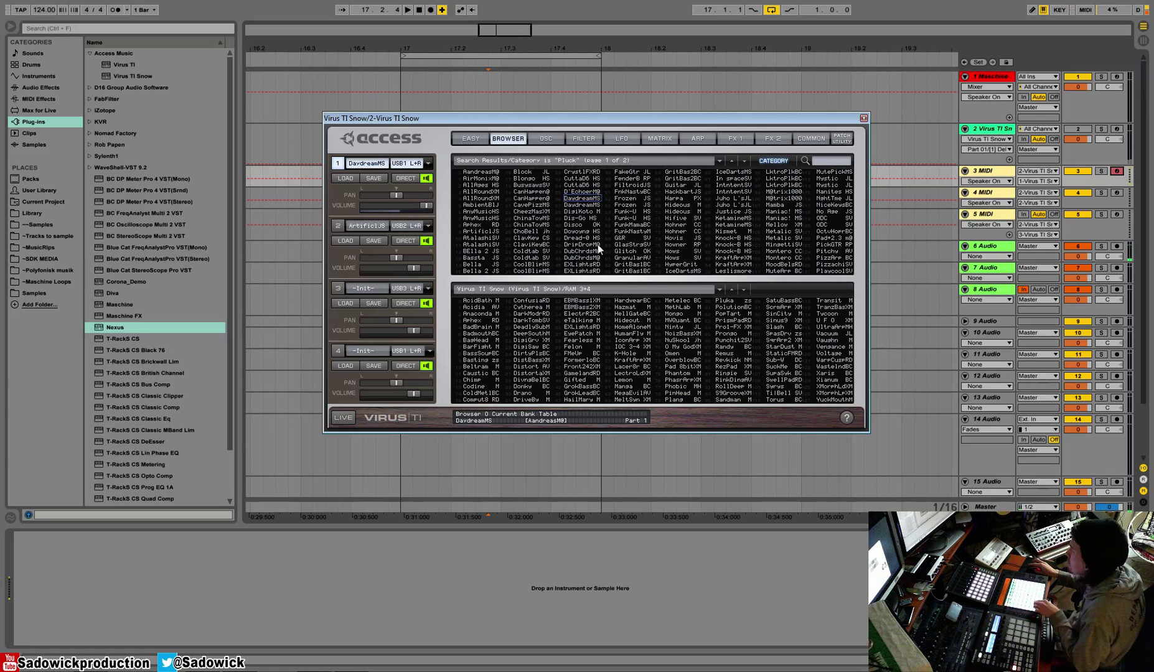
click(578, 211)
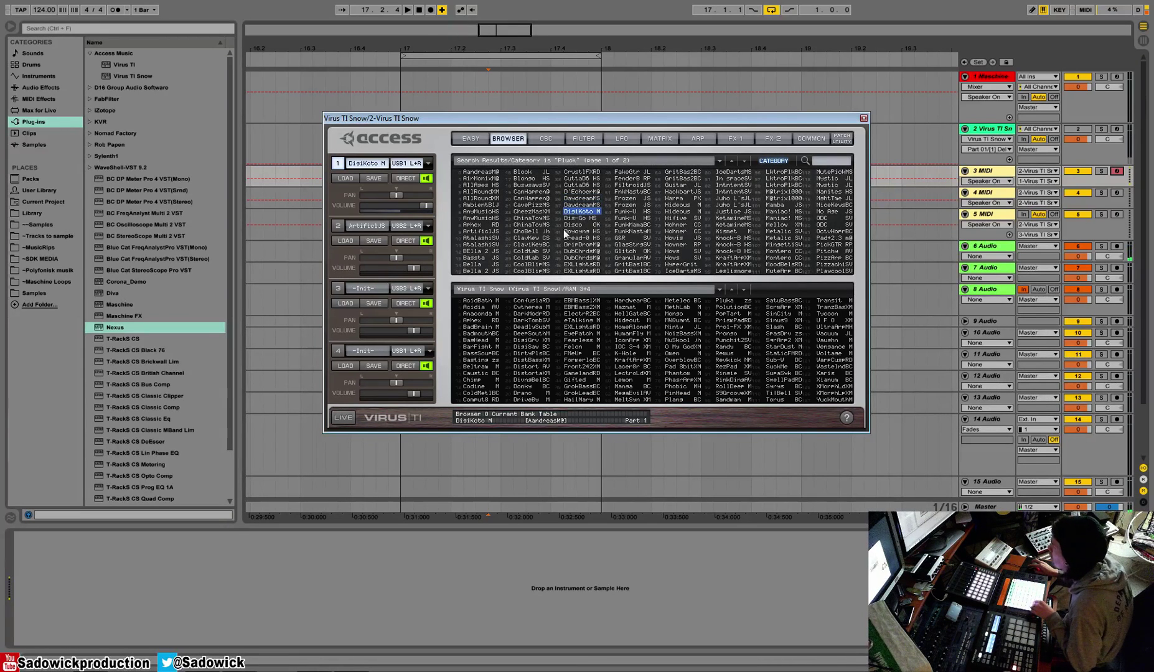
click(573, 250)
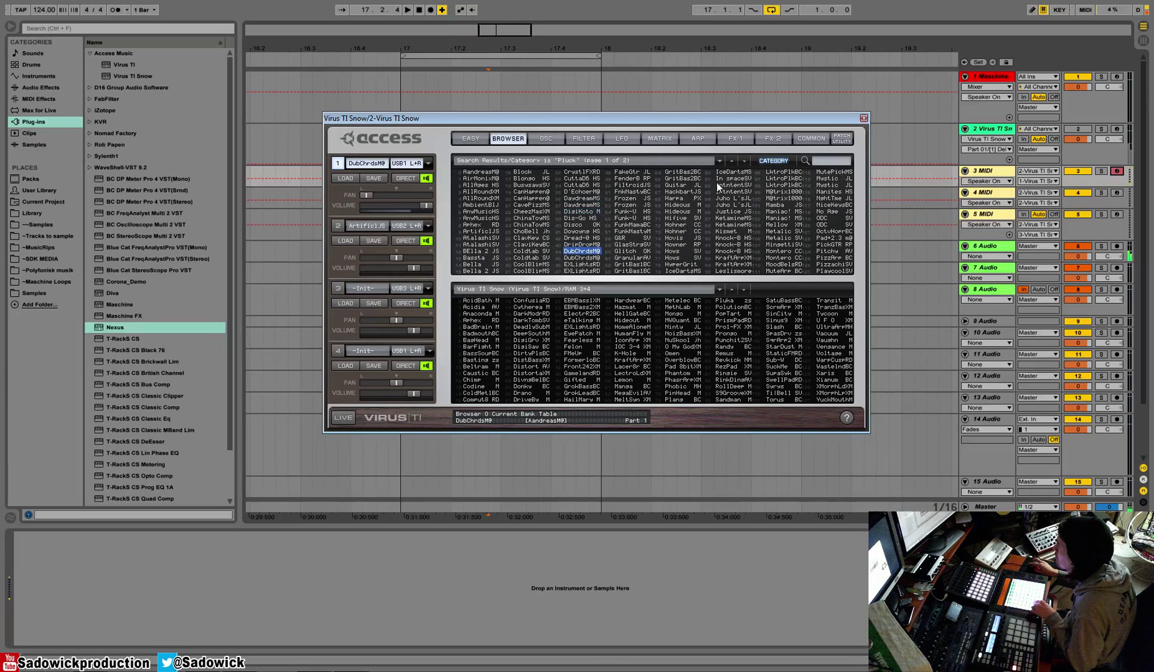
Step: Try presets on the second page of Pluck results, load XylotronMS into part 1 and close the synth window
click(745, 162)
click(575, 173)
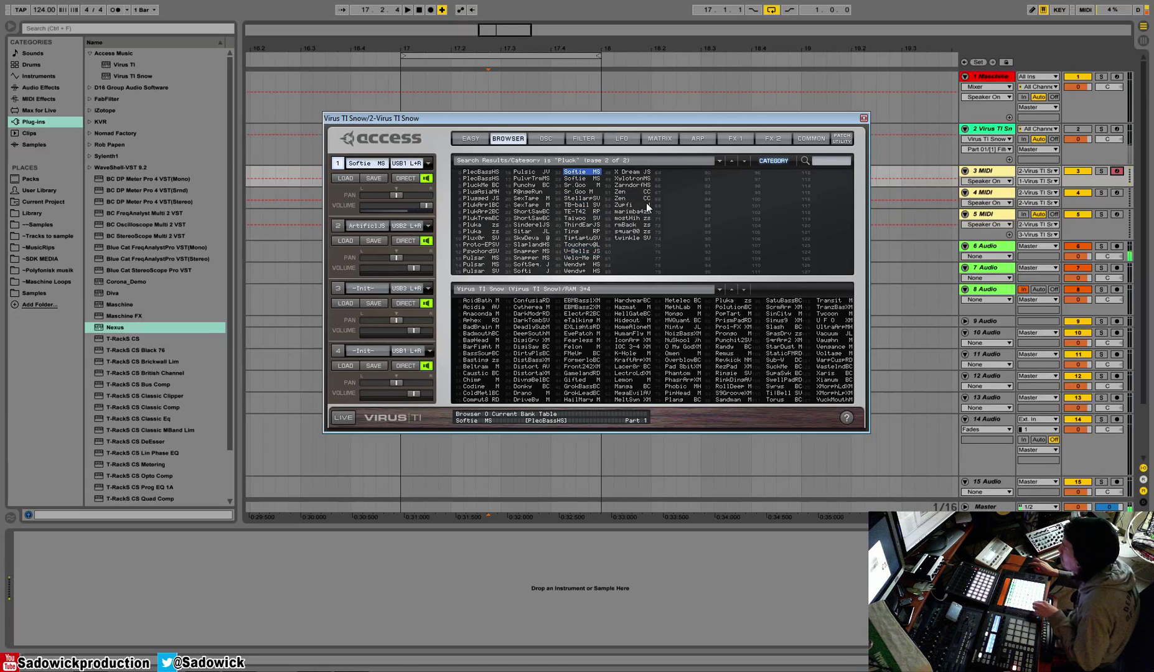
click(641, 186)
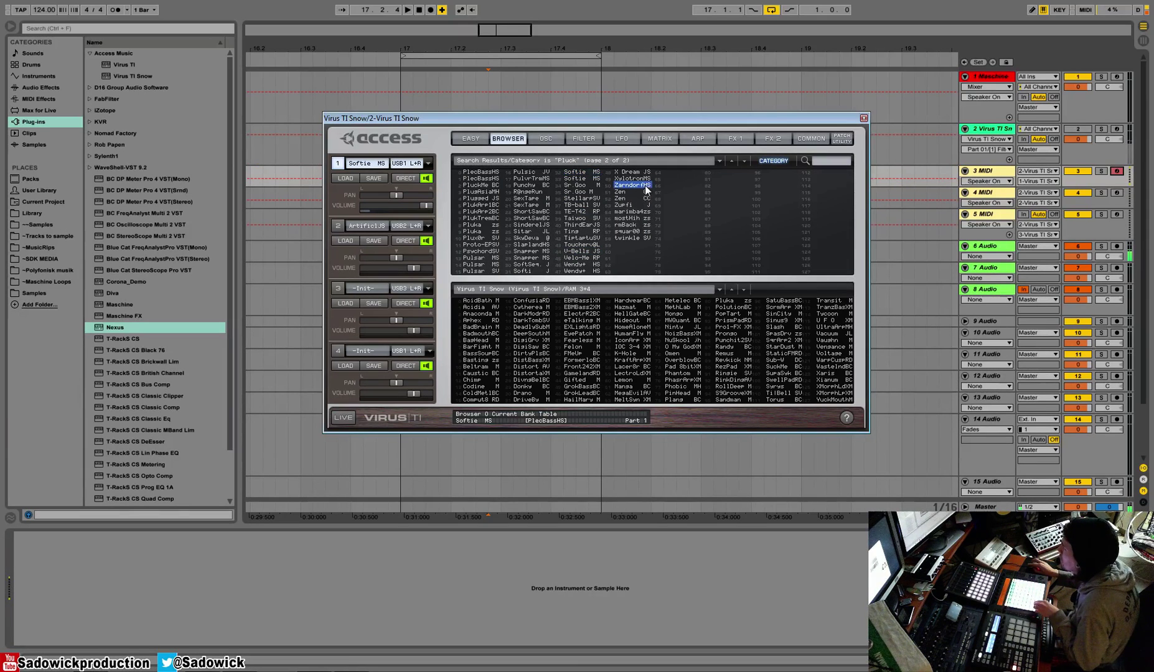
click(628, 178)
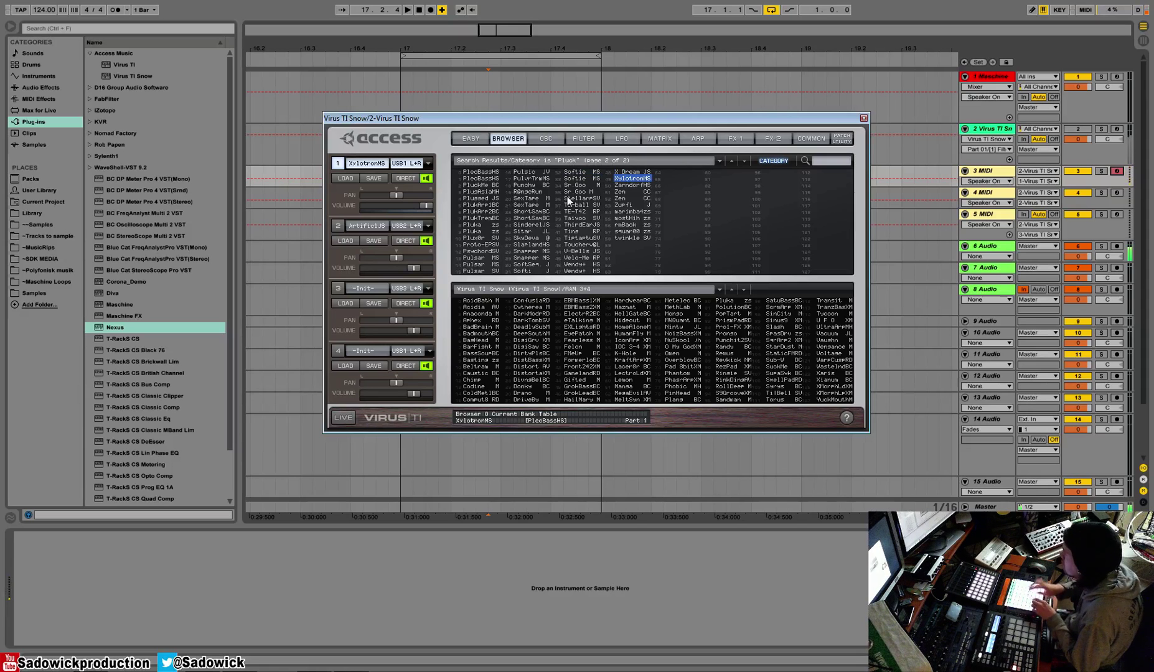
click(864, 118)
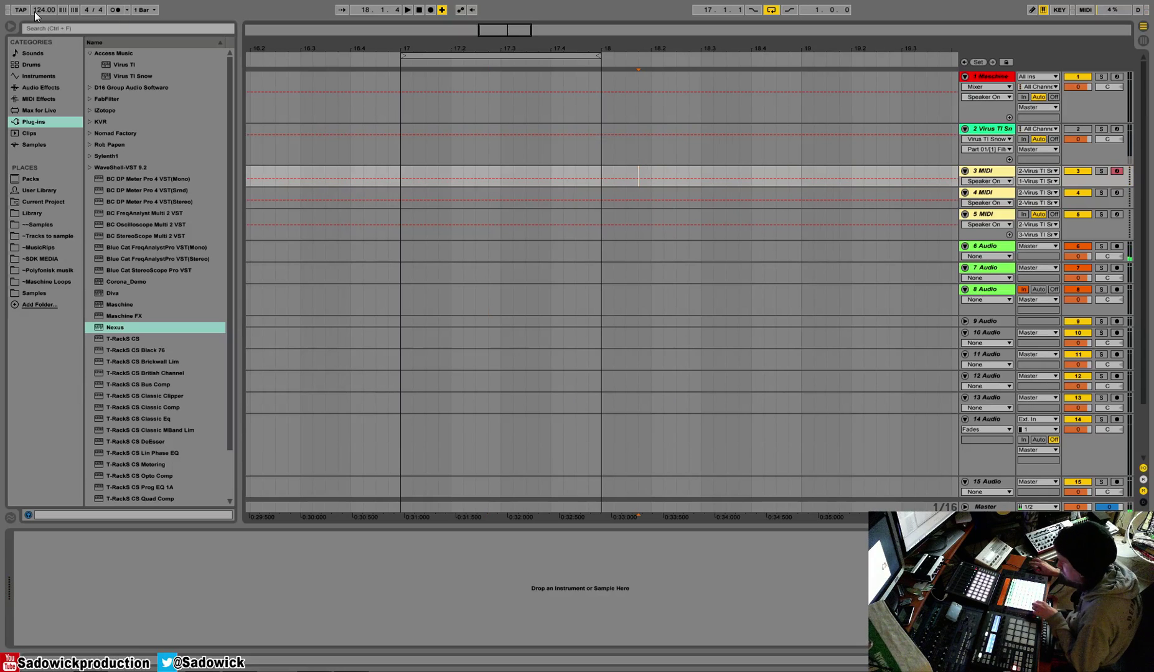
Step: Start playback with the metronome on and set the project tempo to 140.00 BPM
key(space)
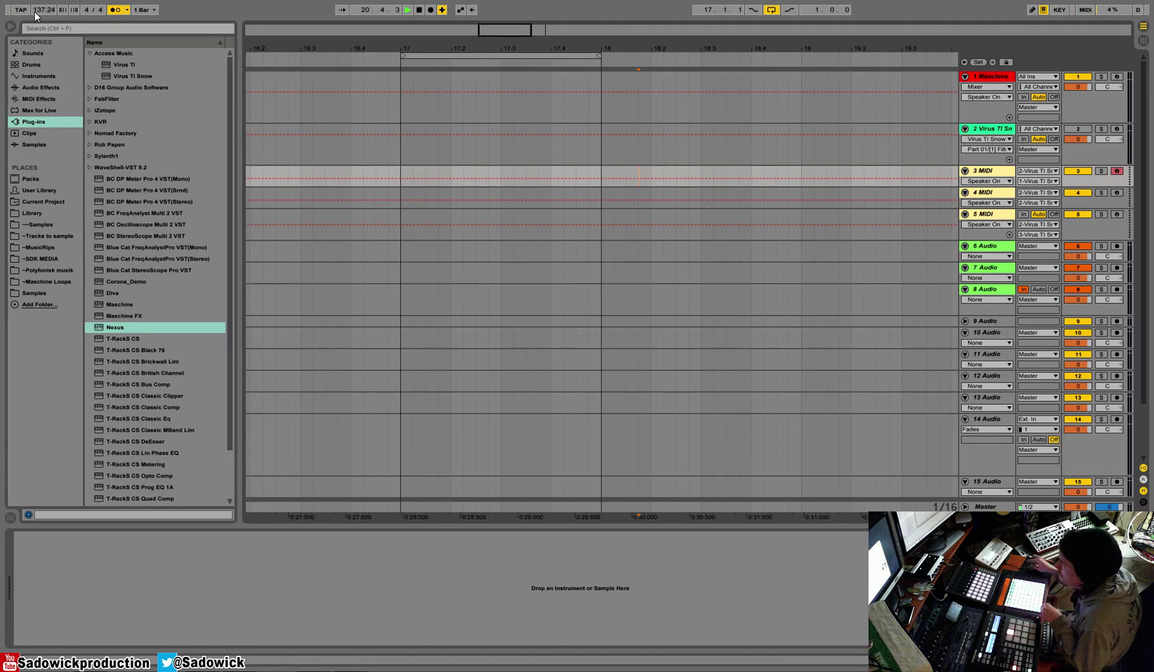
right_click(43, 10)
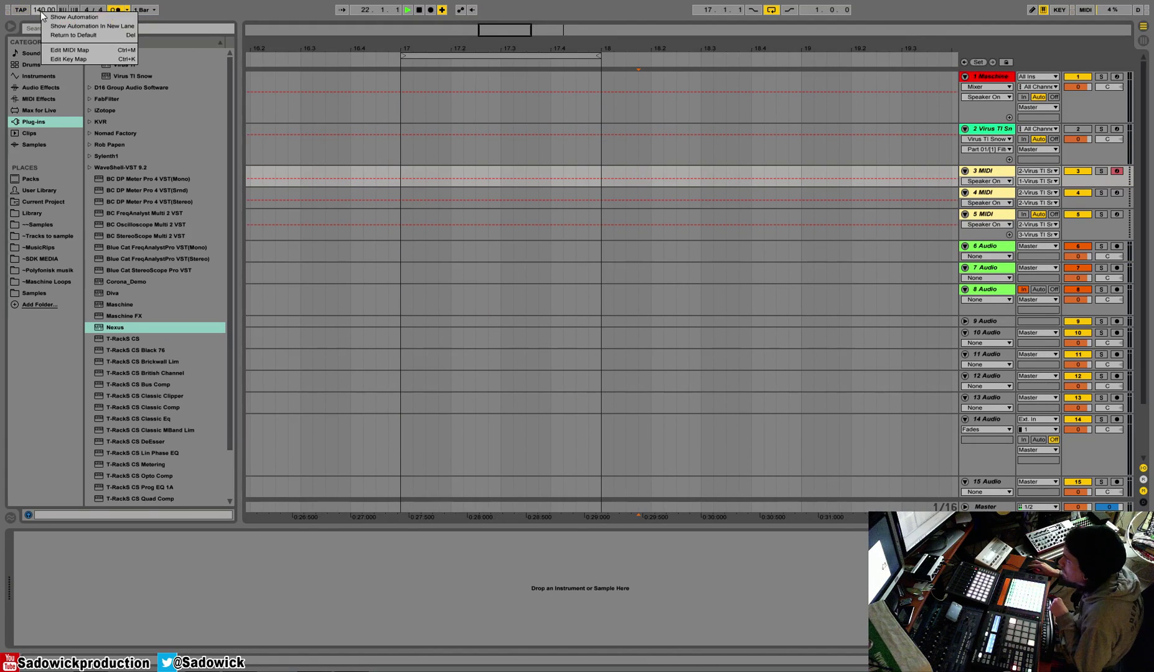
click(47, 8)
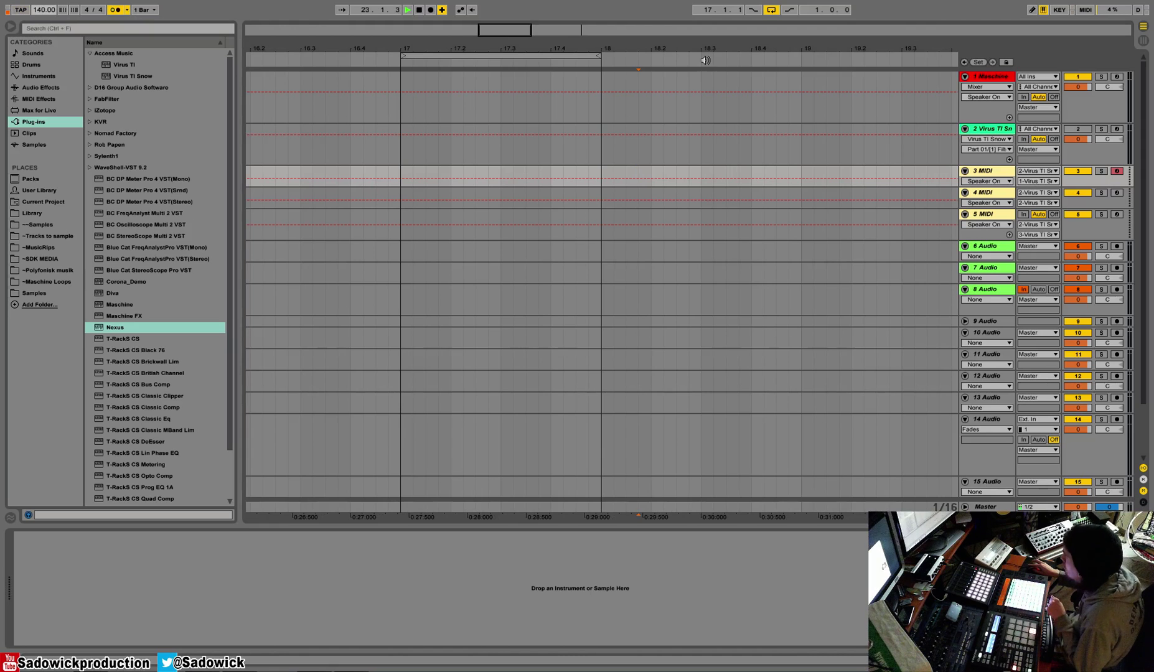
Step: Show the whole arrangement and record a MIDI performance on track 3 from about bar 25
drag(724, 49, 724, 7)
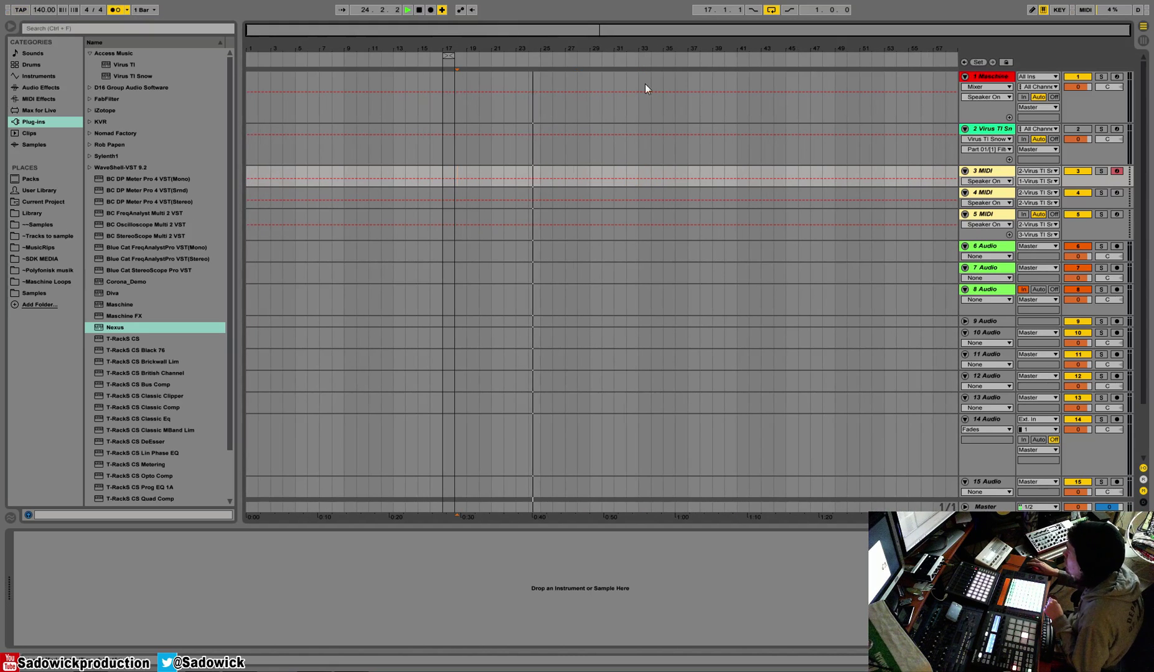
click(431, 10)
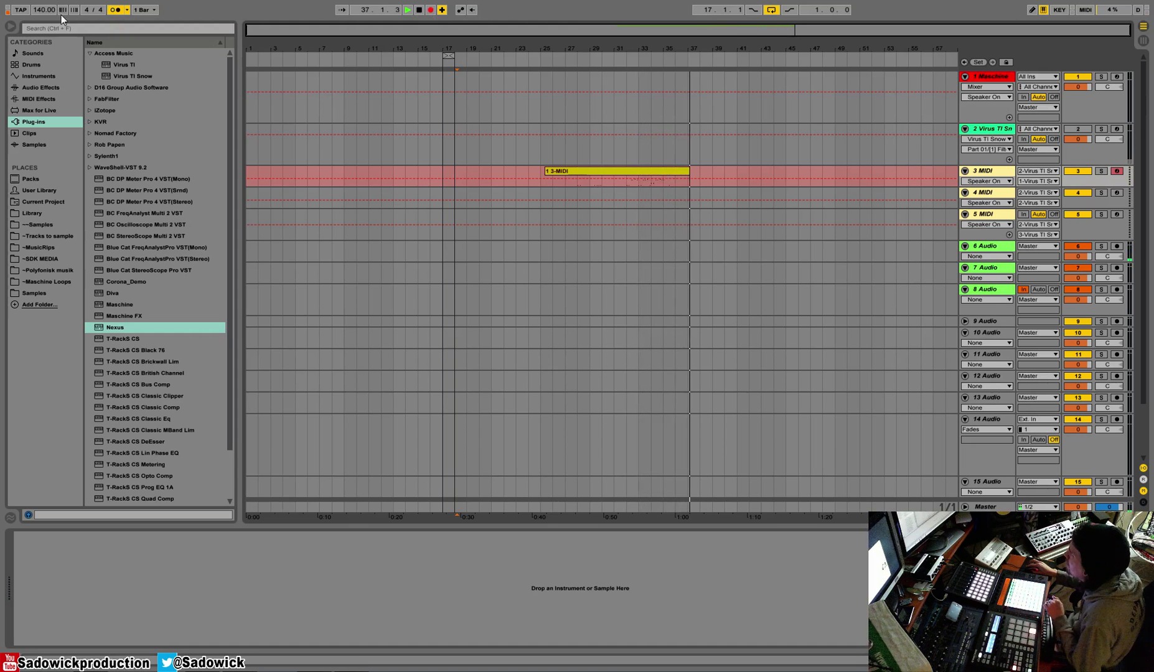
Step: Delete the tempo automation and set the project tempo to 130.00 BPM
drag(41, 11, 40, 17)
right_click(42, 10)
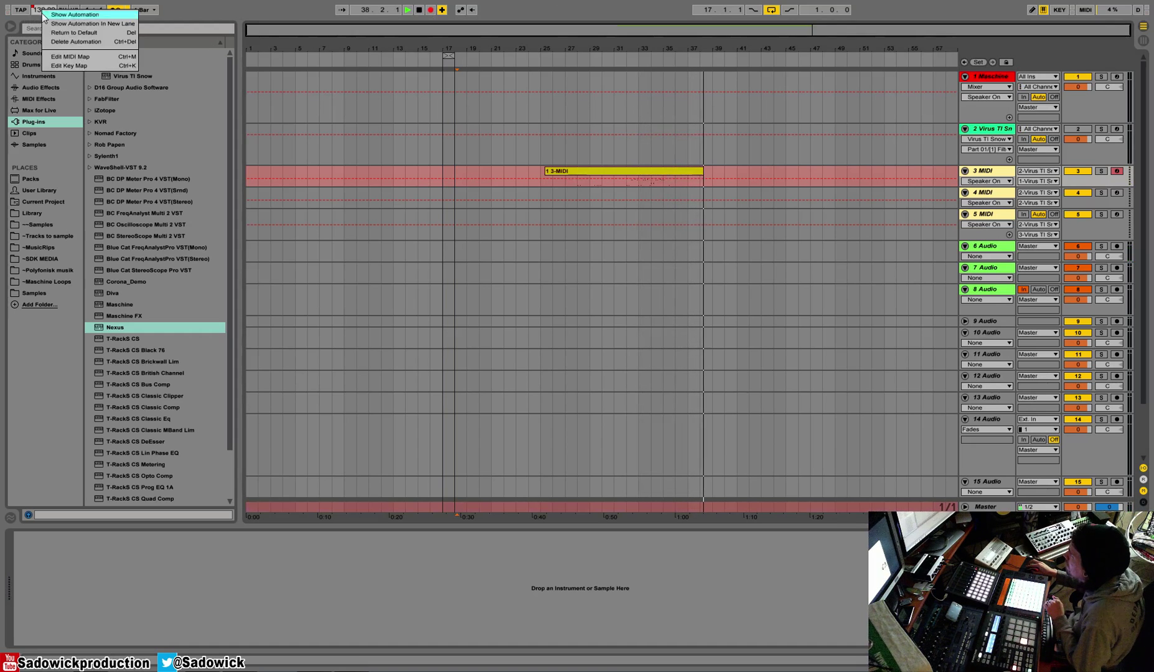
click(66, 42)
Step: Restart recording and capture a new MIDI take on track 3 from about bar 40 to bar 65
click(429, 10)
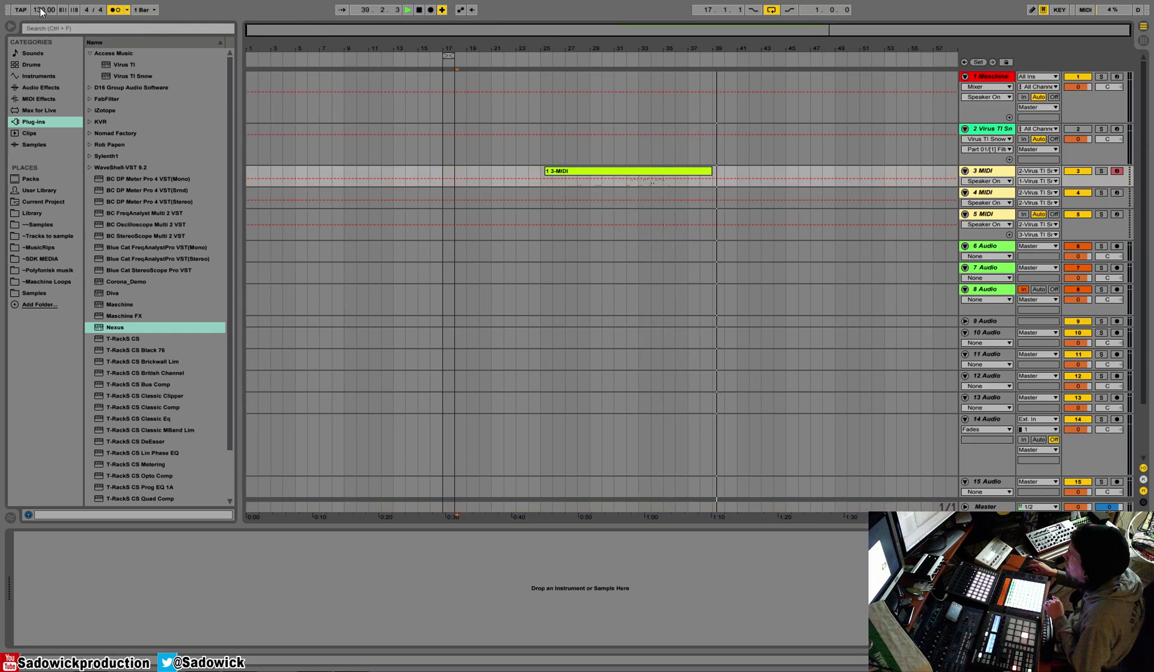
click(430, 10)
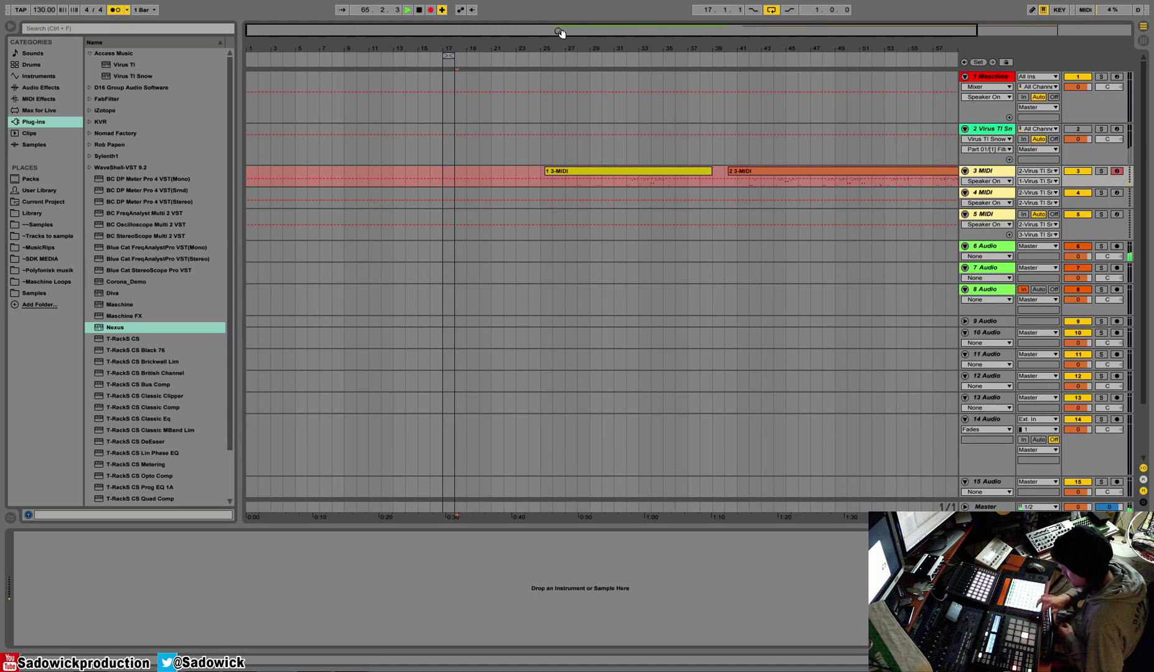
key(space)
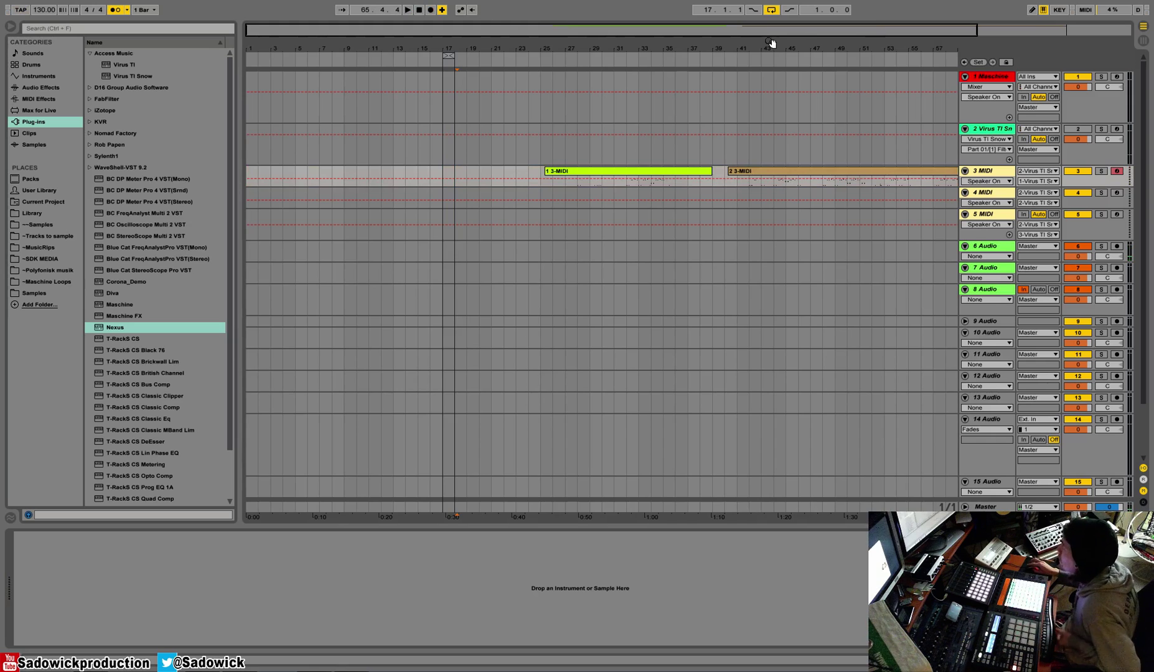
Step: Enlarge track 3 and trim the start of its second clip to just after bar 57
drag(770, 43, 770, 16)
drag(647, 172, 767, 170)
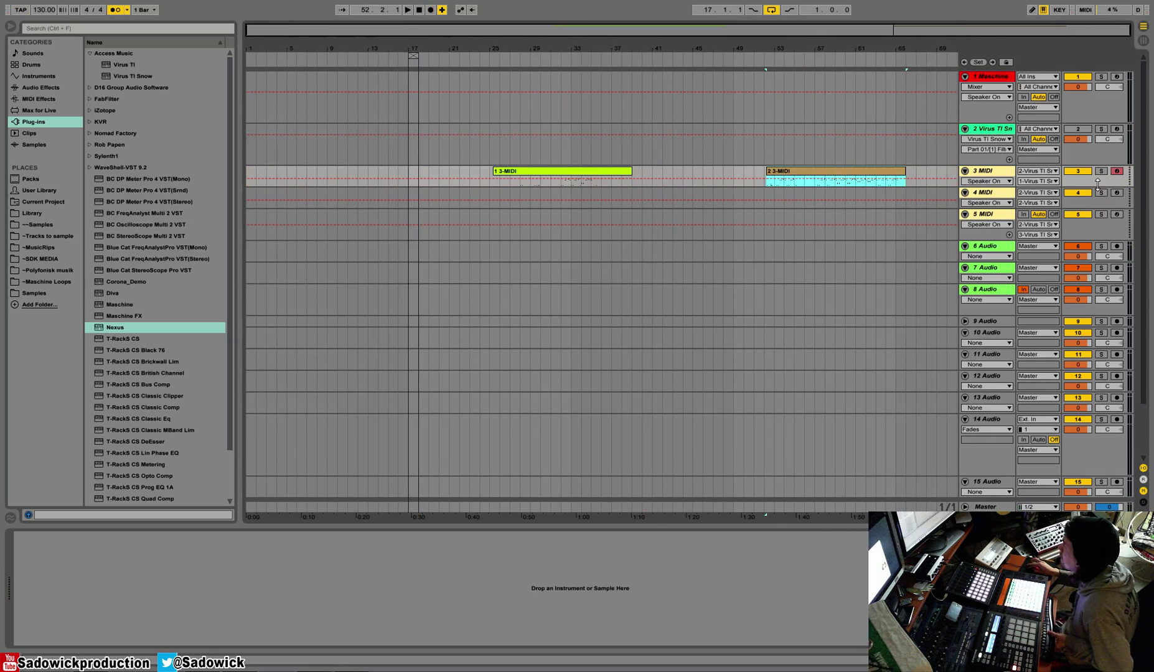
drag(1098, 183, 1089, 288)
drag(767, 174, 818, 177)
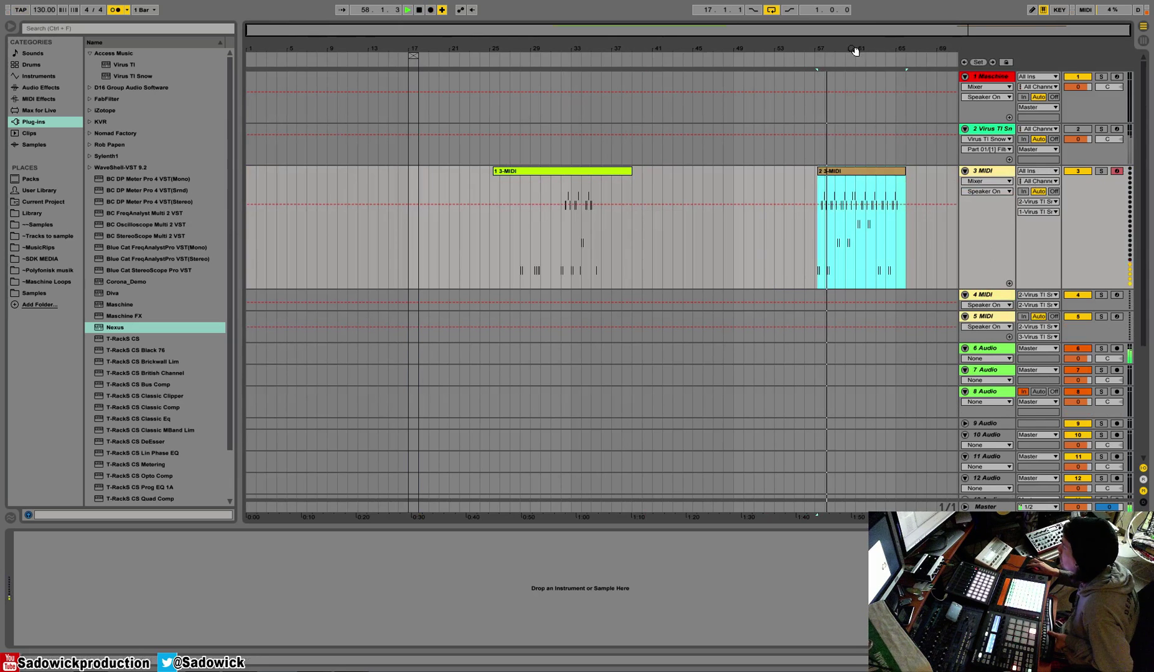
Step: Shift the second clip so it starts exactly on bar 57 and play back its opening repeatedly
drag(857, 48, 776, 49)
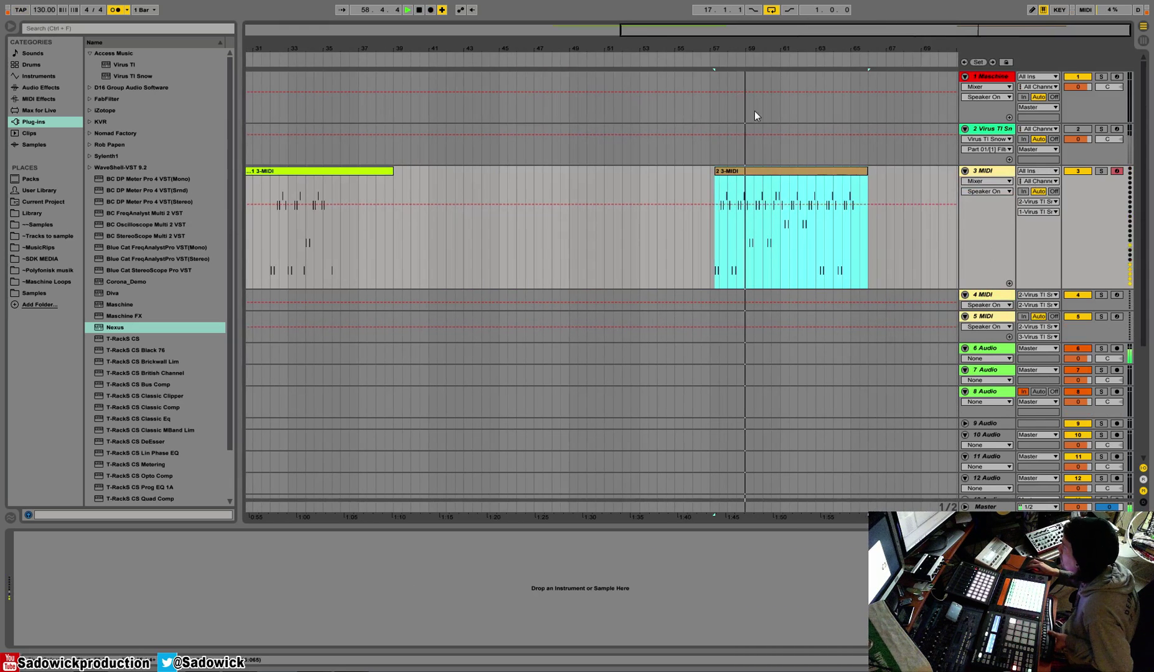
key(space)
click(733, 171)
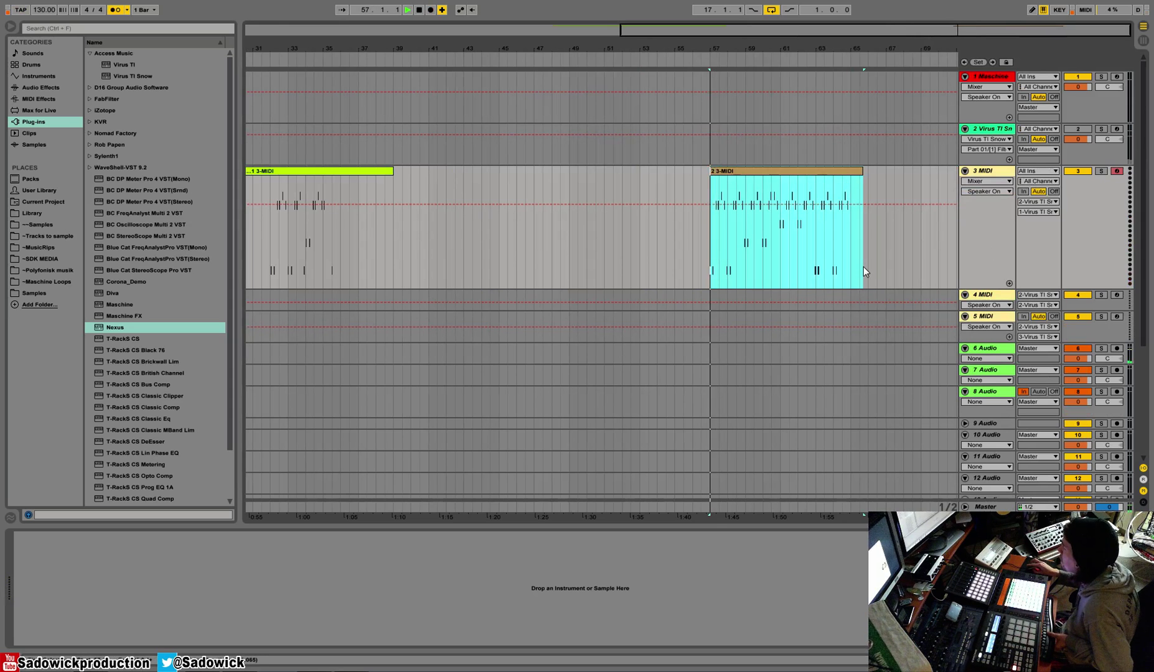
drag(728, 48, 727, 103)
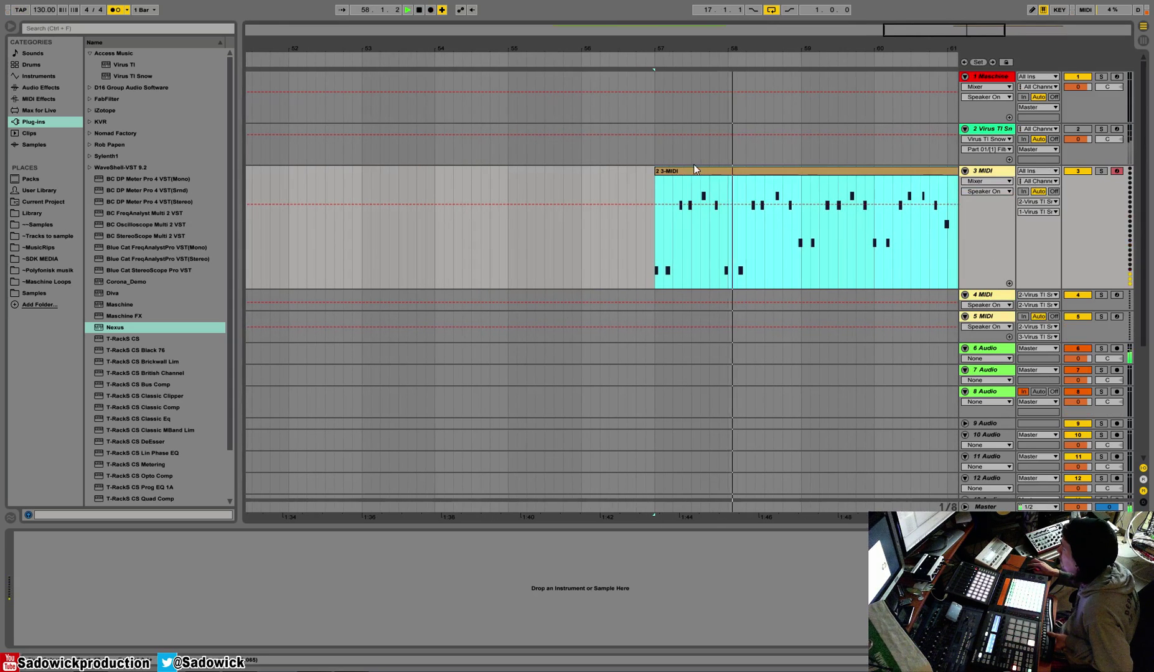
key(space)
key(space)
key(space)
drag(661, 50, 662, 94)
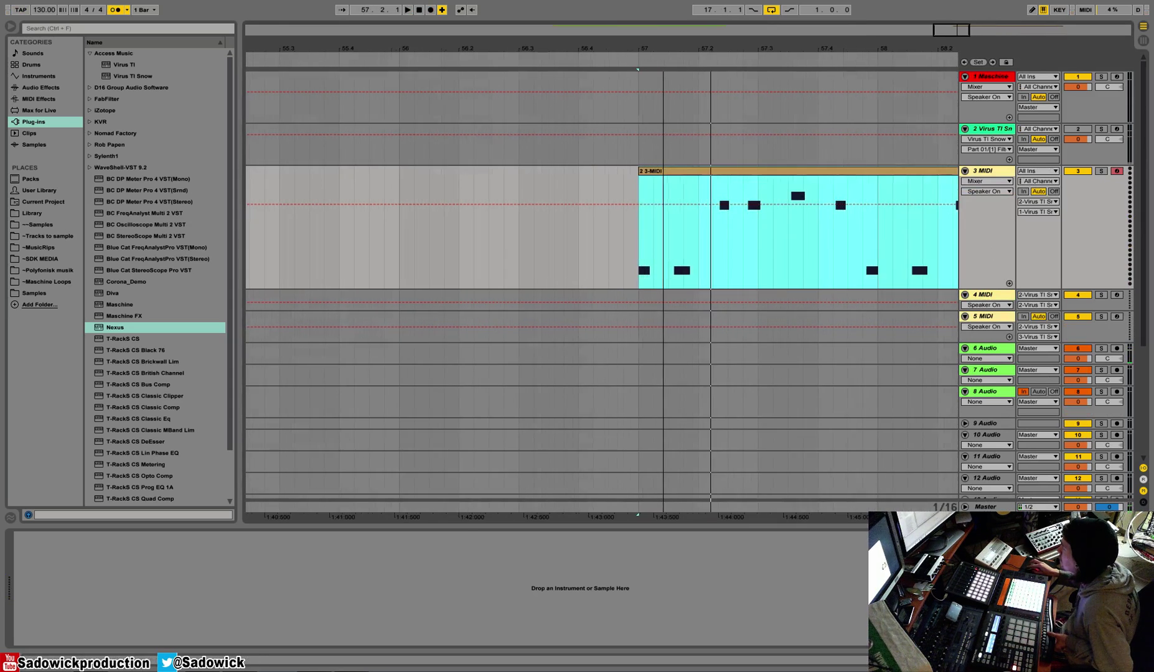
key(space)
key(space)
Step: Open the second clip's notes, move its start marker just before the first G2 note, and move that note onto the clip start
key(shift+Tab)
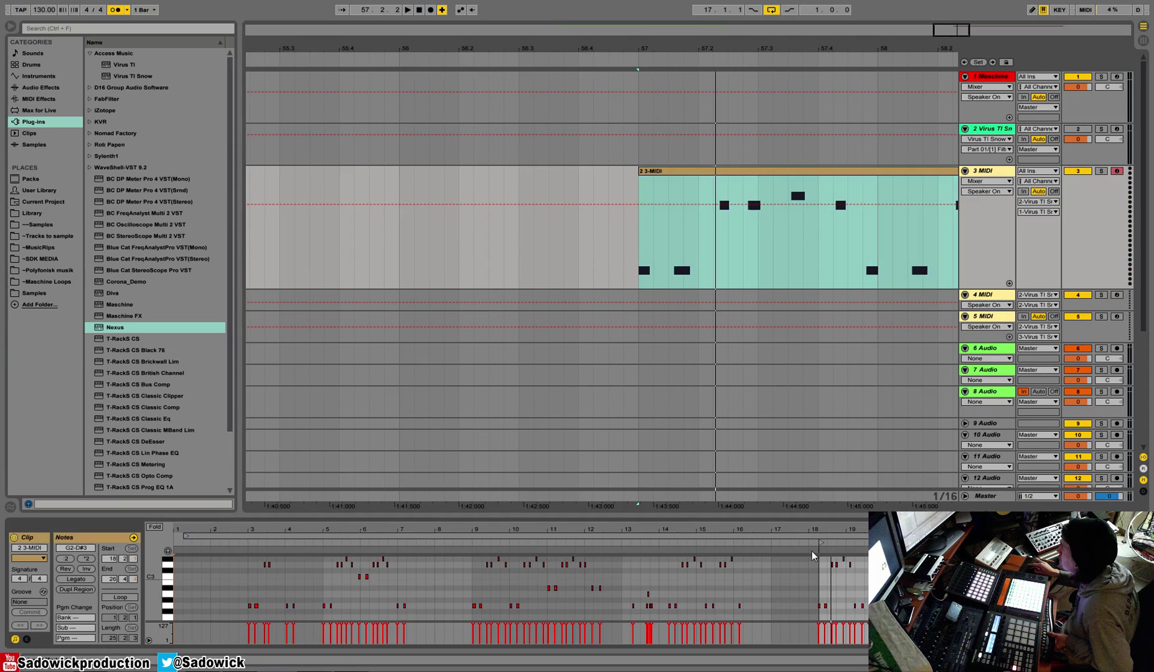
drag(824, 527, 827, 531)
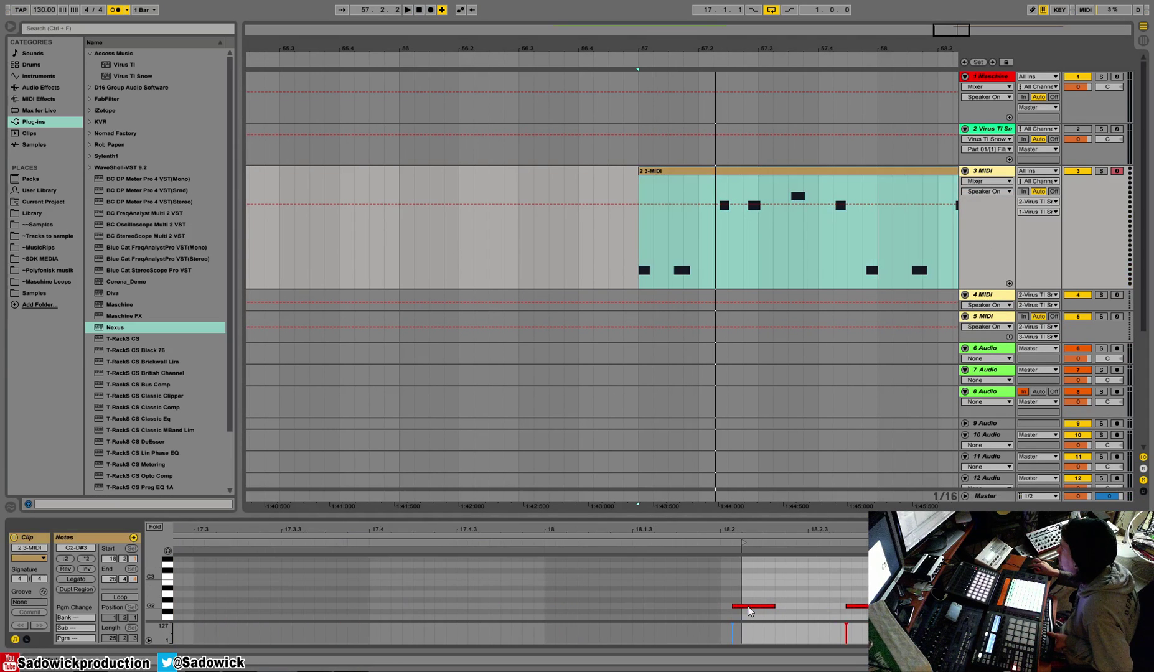
drag(742, 545, 722, 547)
key(space)
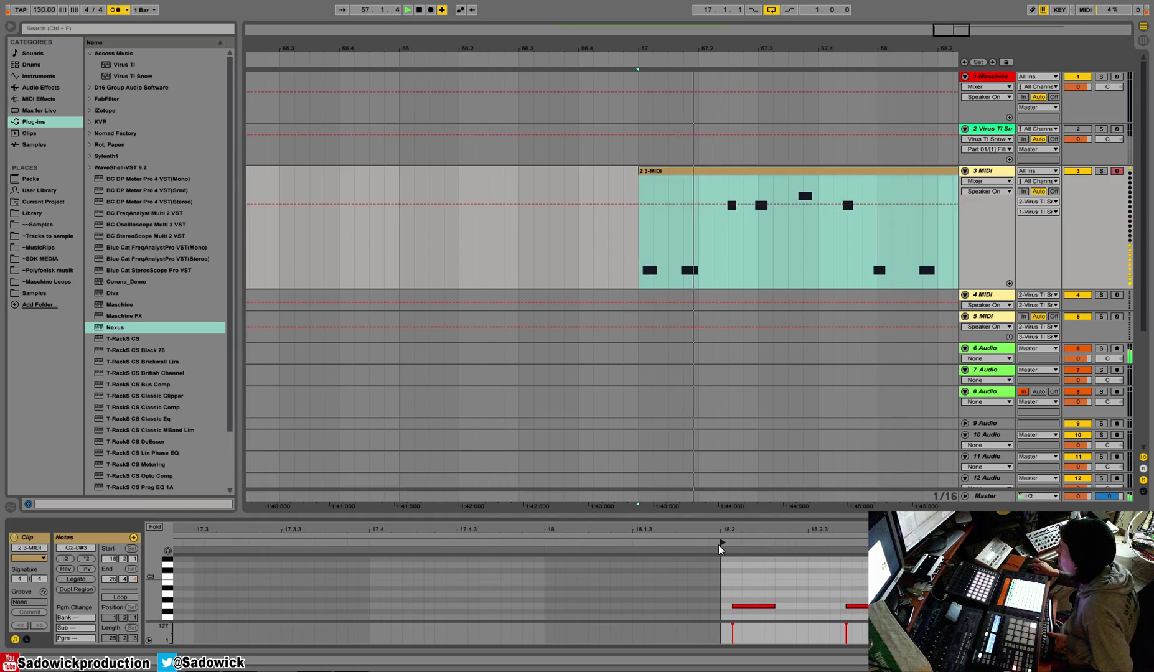
drag(745, 603, 733, 604)
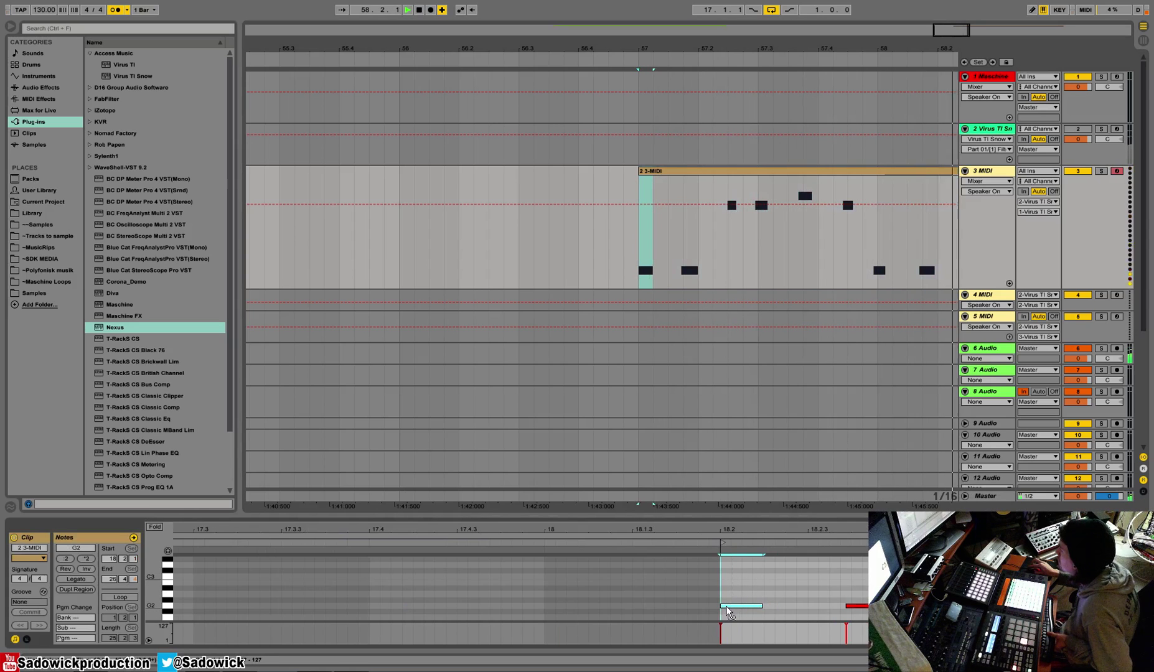
Step: Trim the end of the second clip to bar 65 and crop the clip to its visible length
drag(721, 32, 721, 12)
drag(891, 171, 881, 172)
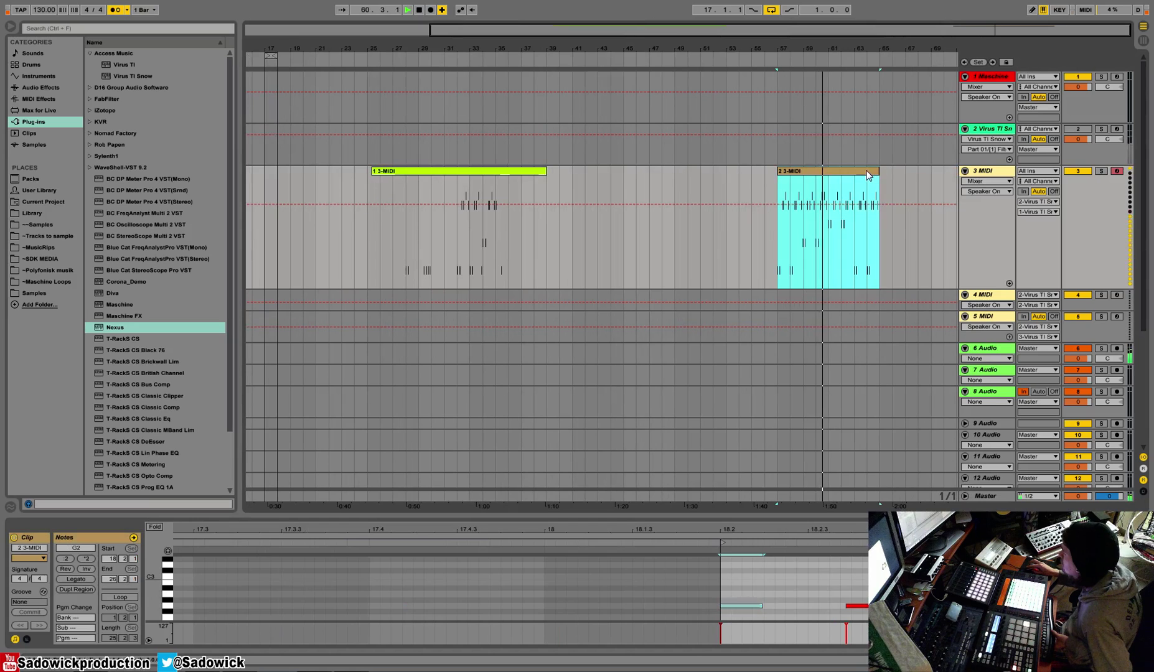
right_click(855, 169)
click(910, 265)
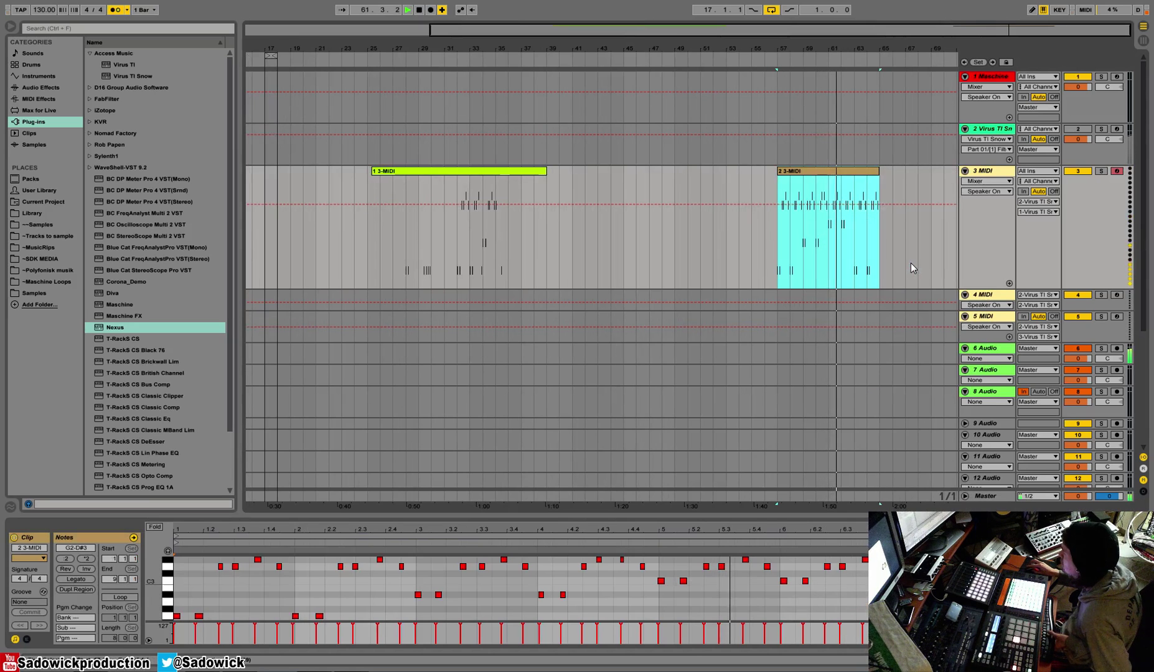
Step: Enlarge the note editor to inspect the notes around bar 2 and replay the second clip from its start
drag(772, 514, 791, 343)
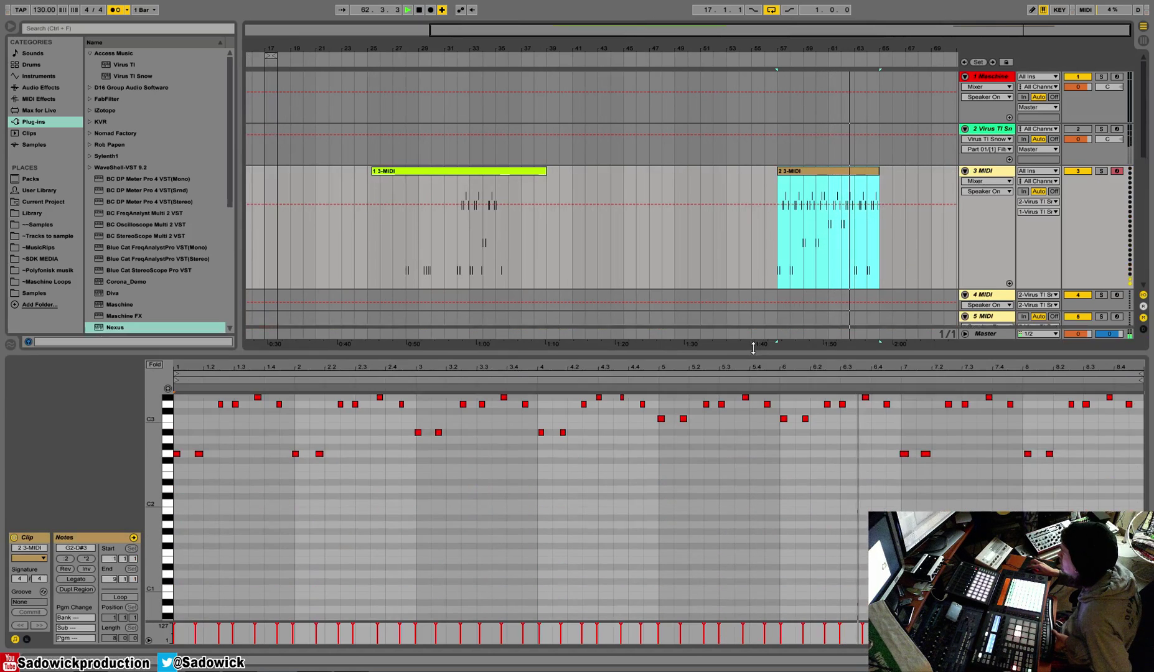
click(307, 476)
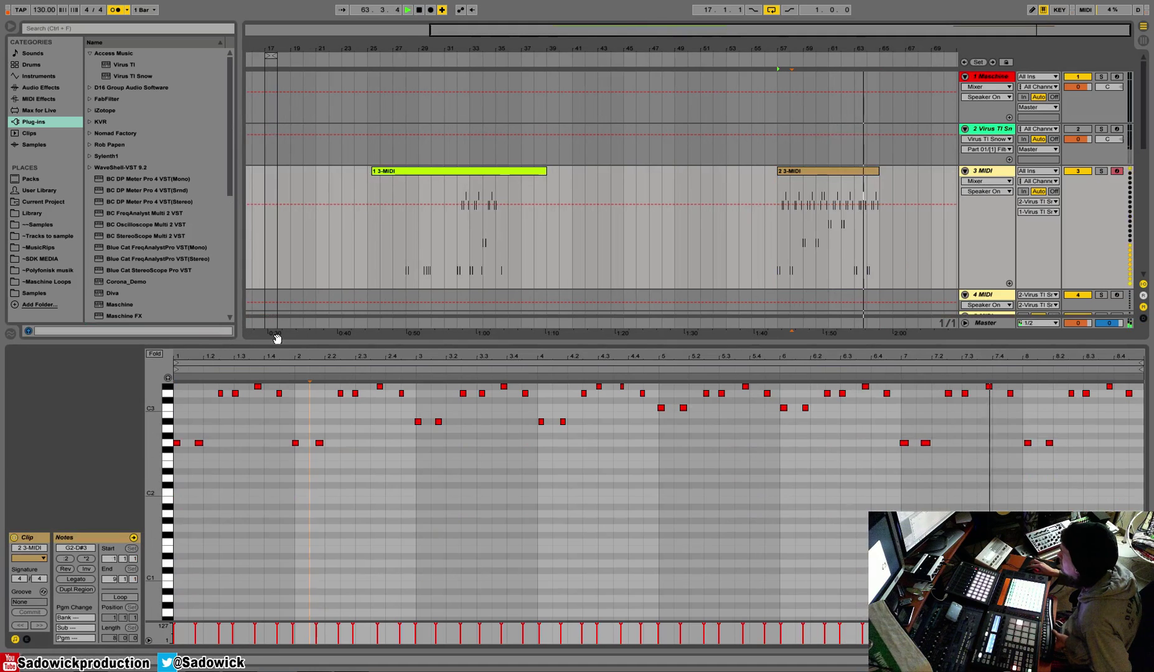
mouse_move(280, 356)
mouse_down()
mouse_move(249, 417)
mouse_move(274, 401)
mouse_up()
drag(334, 373, 335, 362)
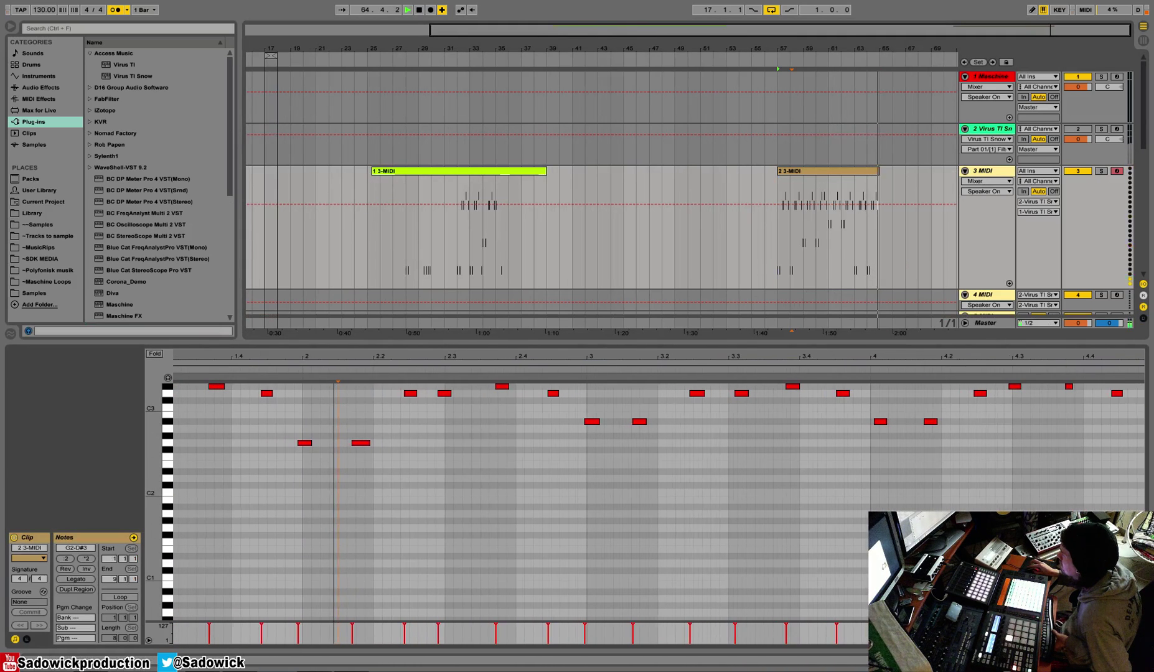
right_click(347, 385)
click(428, 530)
key(space)
key(space)
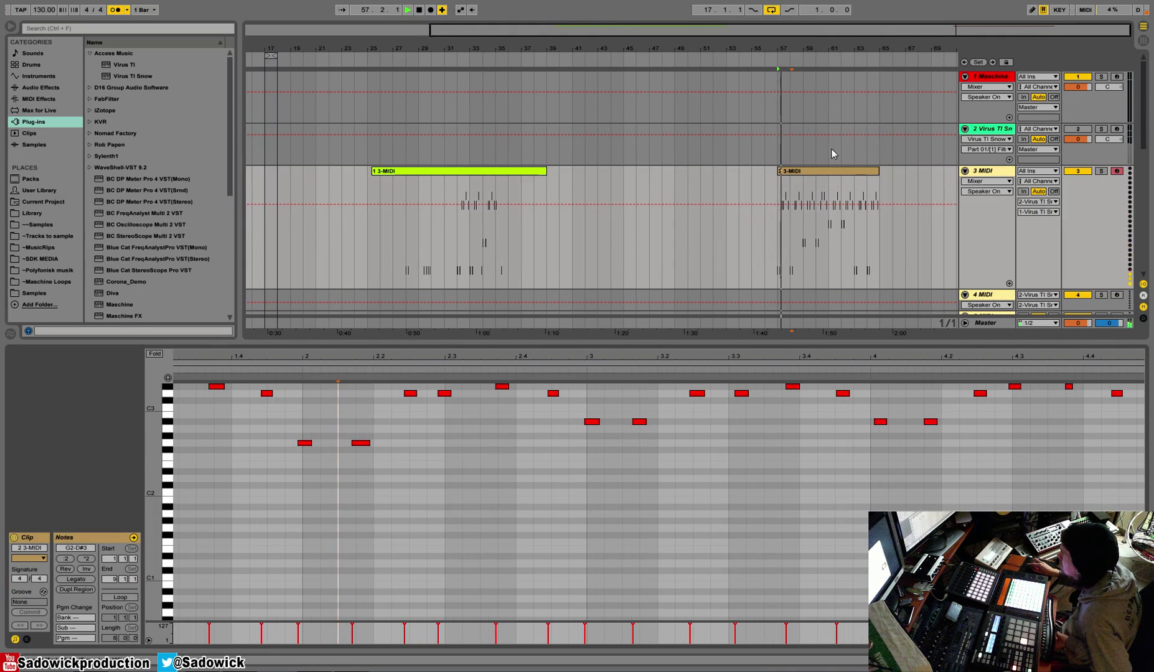
Step: Crop the second clip again and set the arrangement loop to it, from 57.1.1 for 8 bars
right_click(836, 169)
click(859, 261)
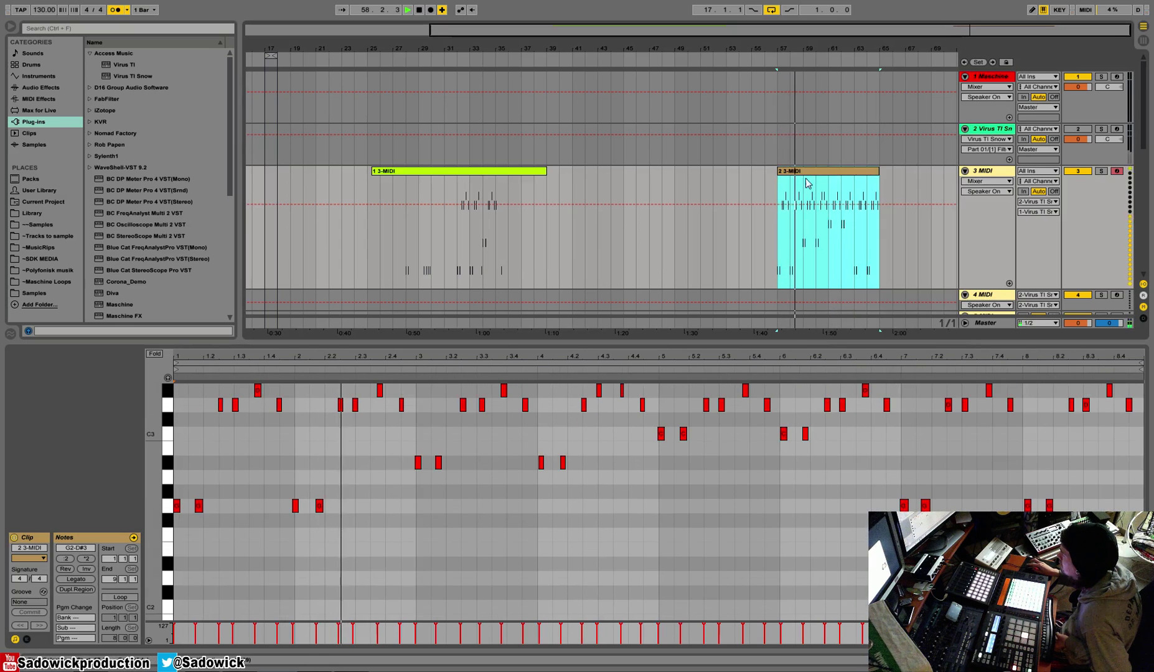
right_click(807, 182)
click(871, 292)
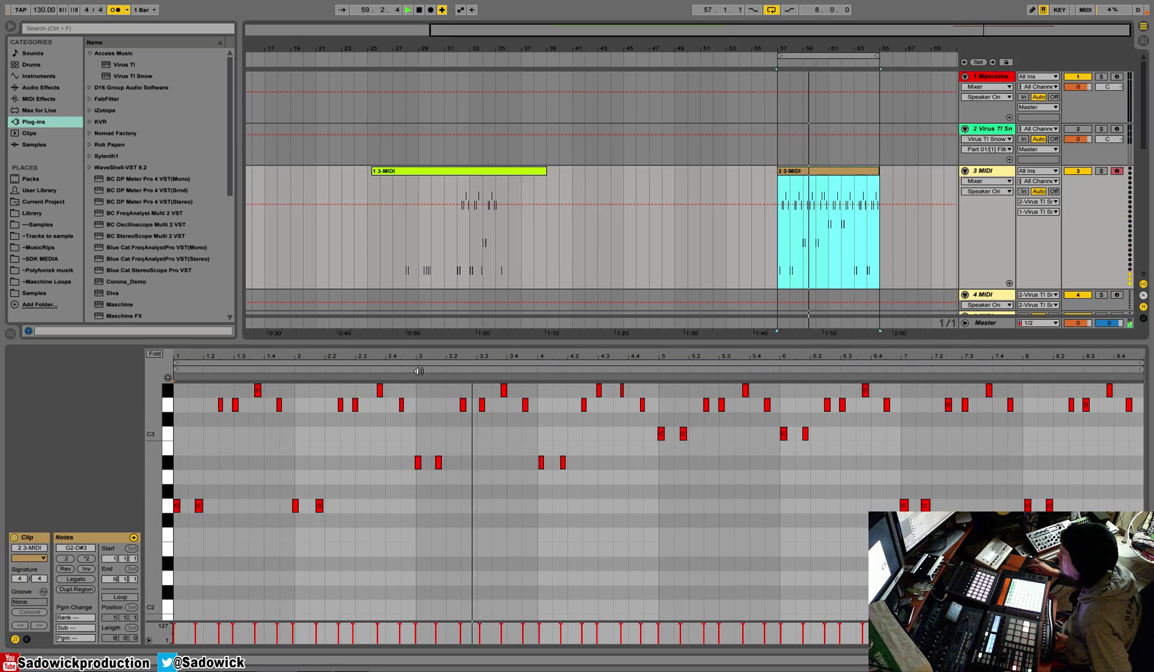
Step: Quantize all notes in the second clip and replay the loop to check the timing
drag(419, 371, 475, 412)
right_click(461, 420)
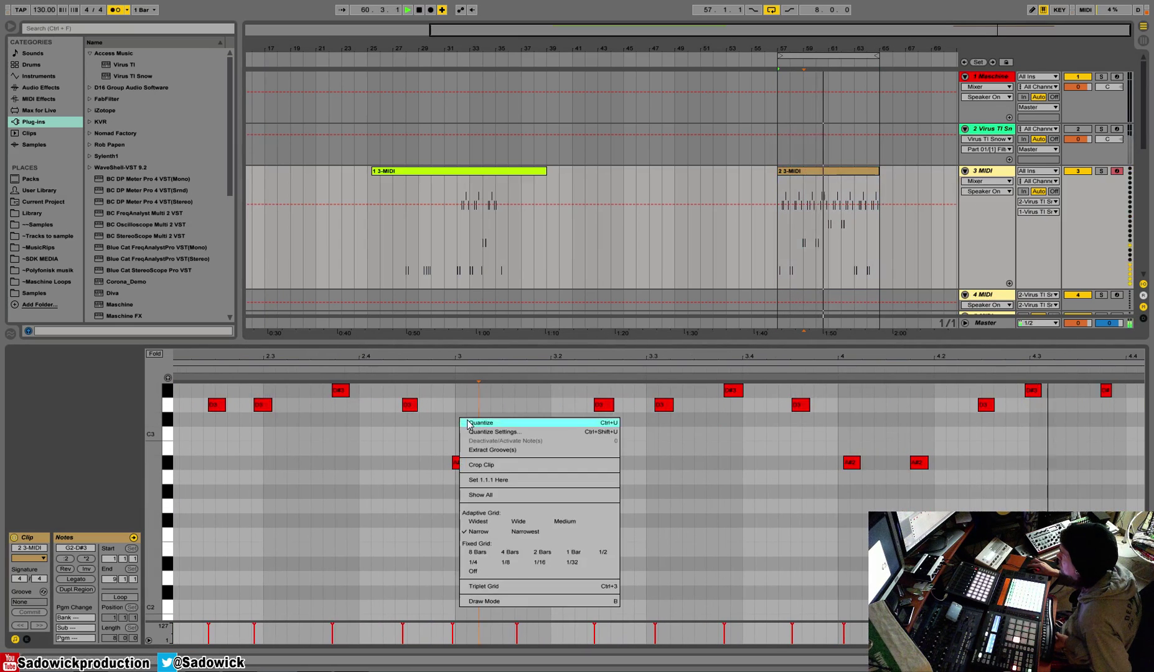
click(468, 424)
key(space)
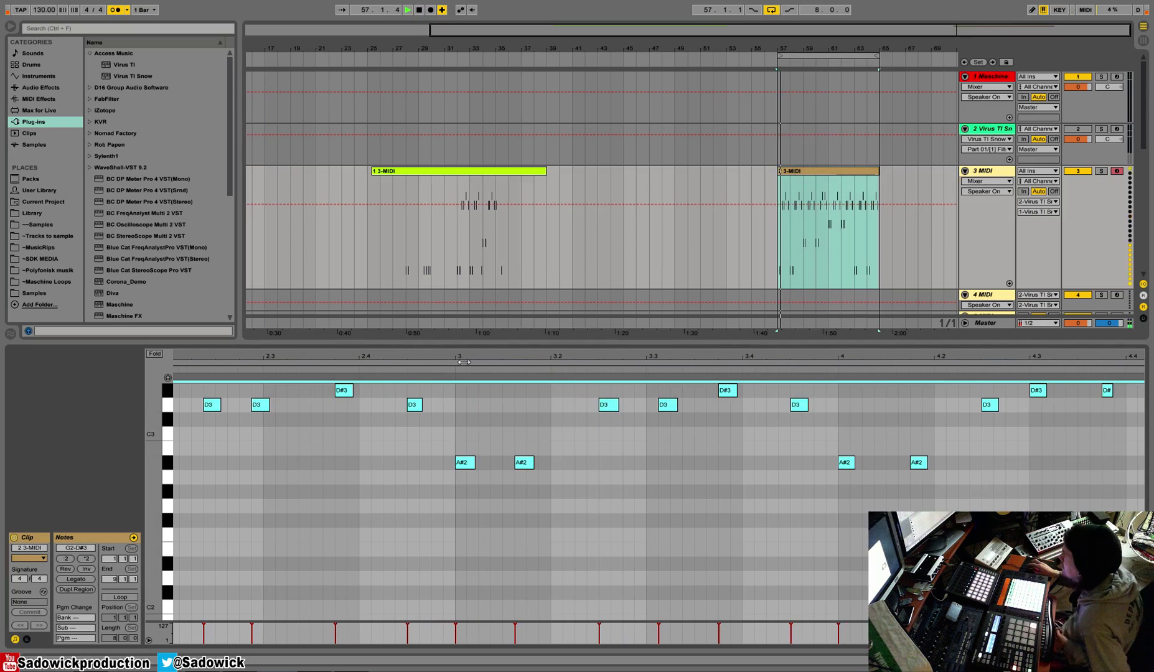
drag(475, 359, 448, 317)
key(space)
key(space)
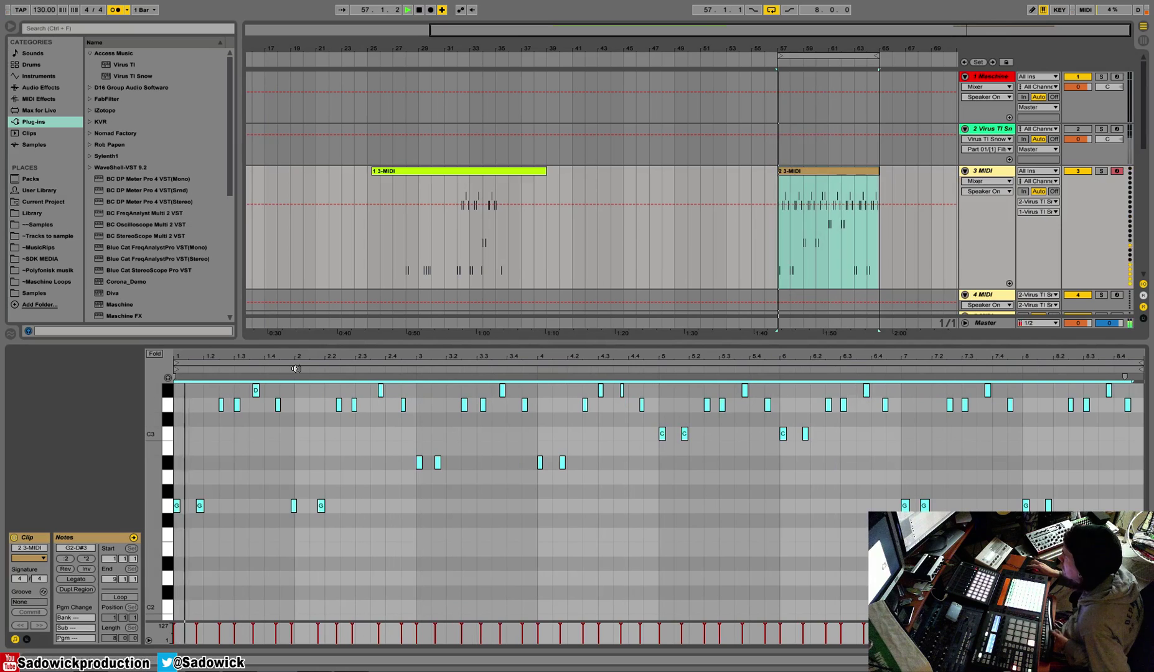
Step: In the clip's first bar, move the D#3 note to 1.3.4 and the D3 note after it to 1.4.3
drag(244, 357, 358, 407)
drag(494, 392, 517, 393)
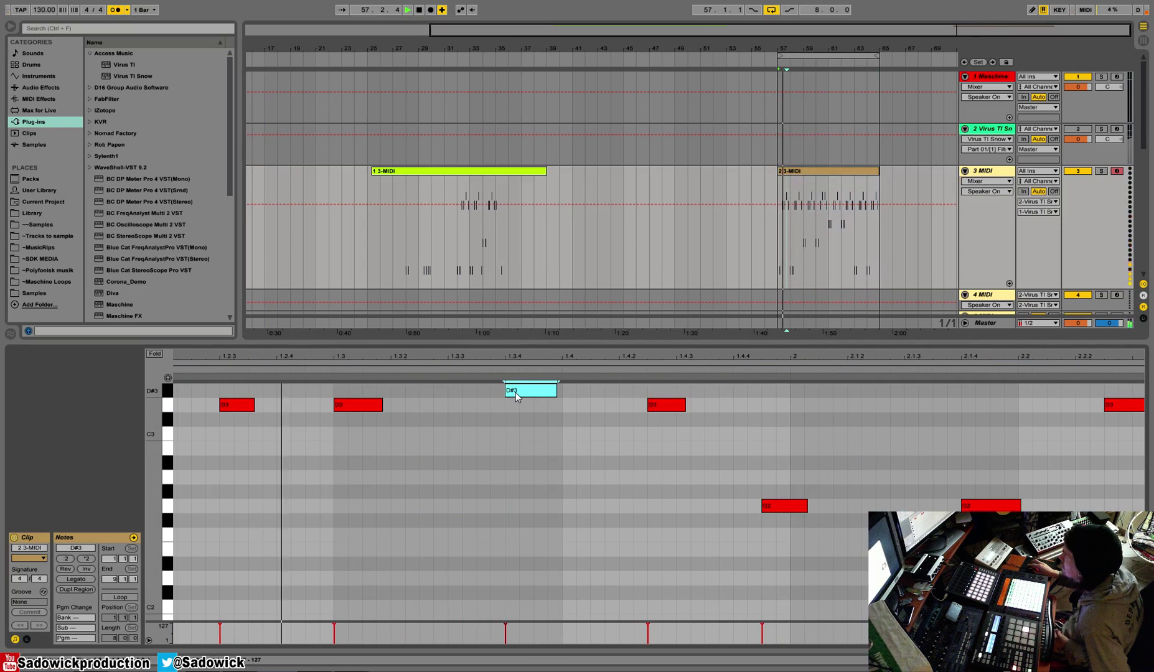
drag(681, 406, 695, 406)
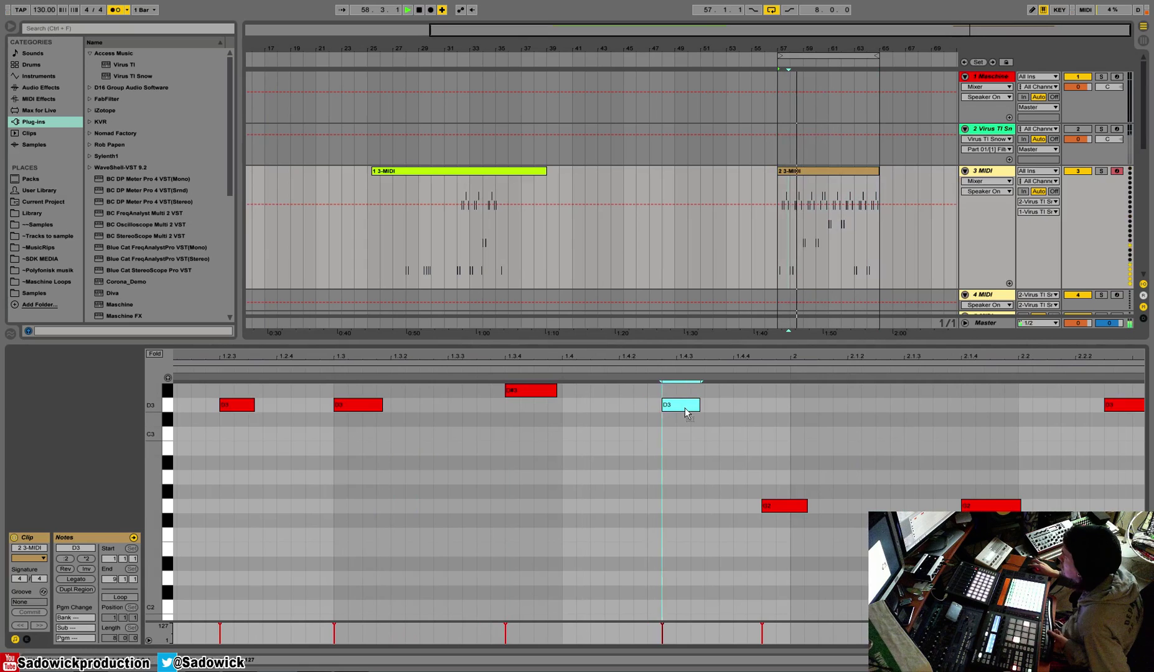
right_click(642, 453)
click(725, 612)
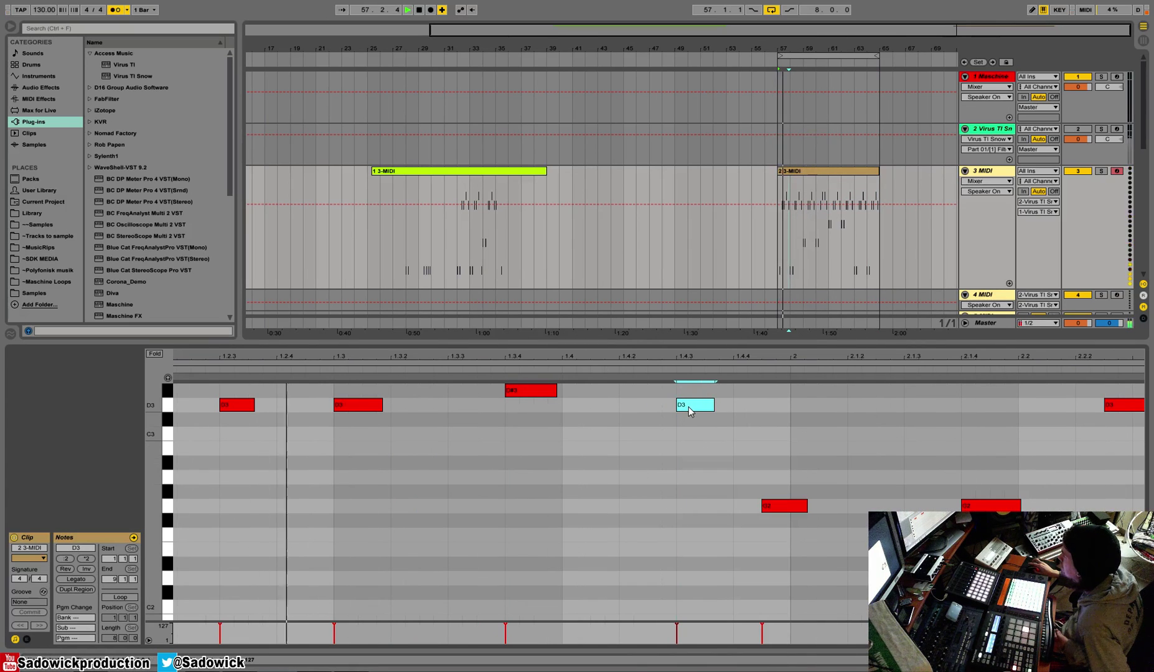
Step: Move the first G2 note to the start of bar 2, and the two D3 notes in that bar to 2.2.3 and 2.3
drag(781, 355, 536, 353)
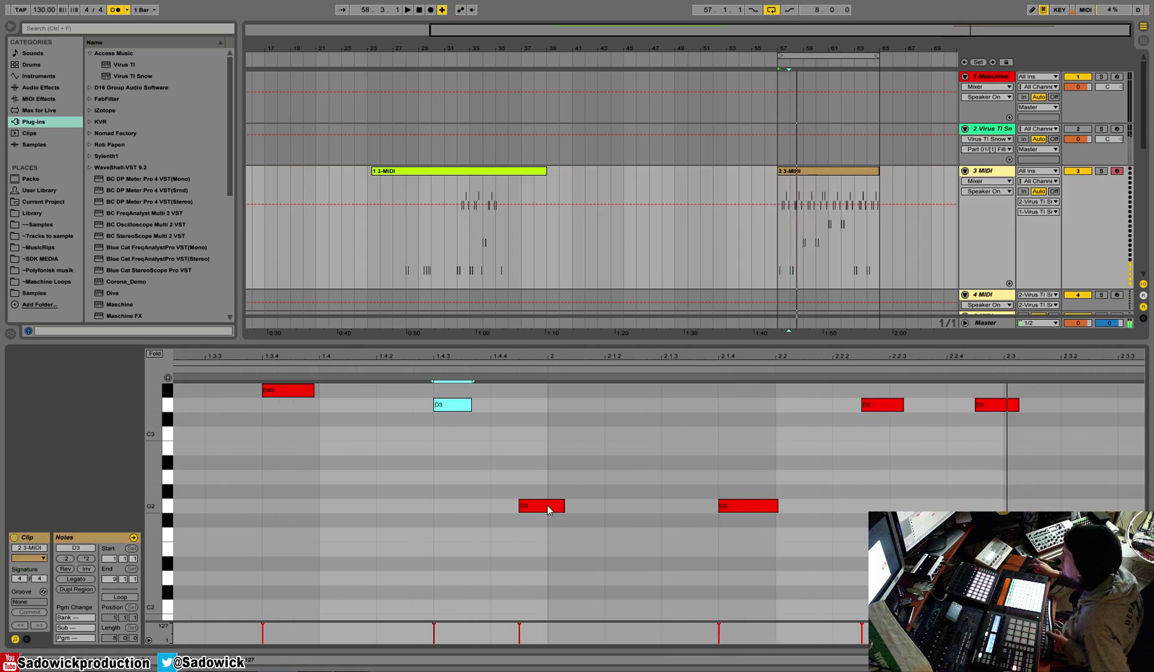
drag(549, 509, 577, 514)
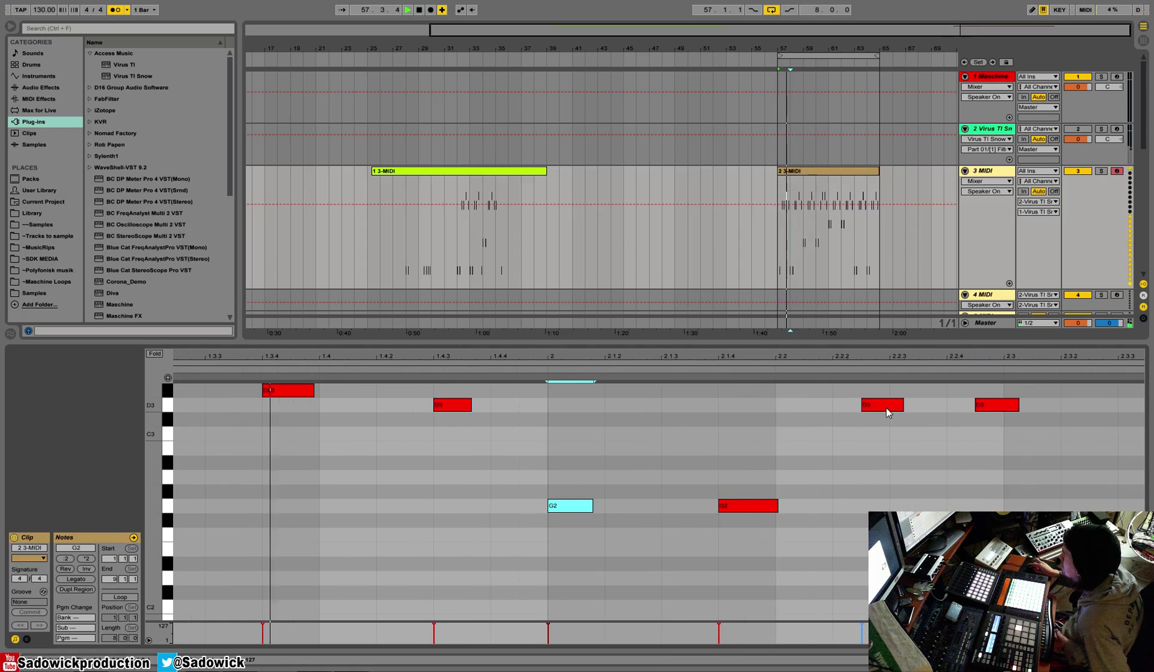
drag(886, 407, 918, 401)
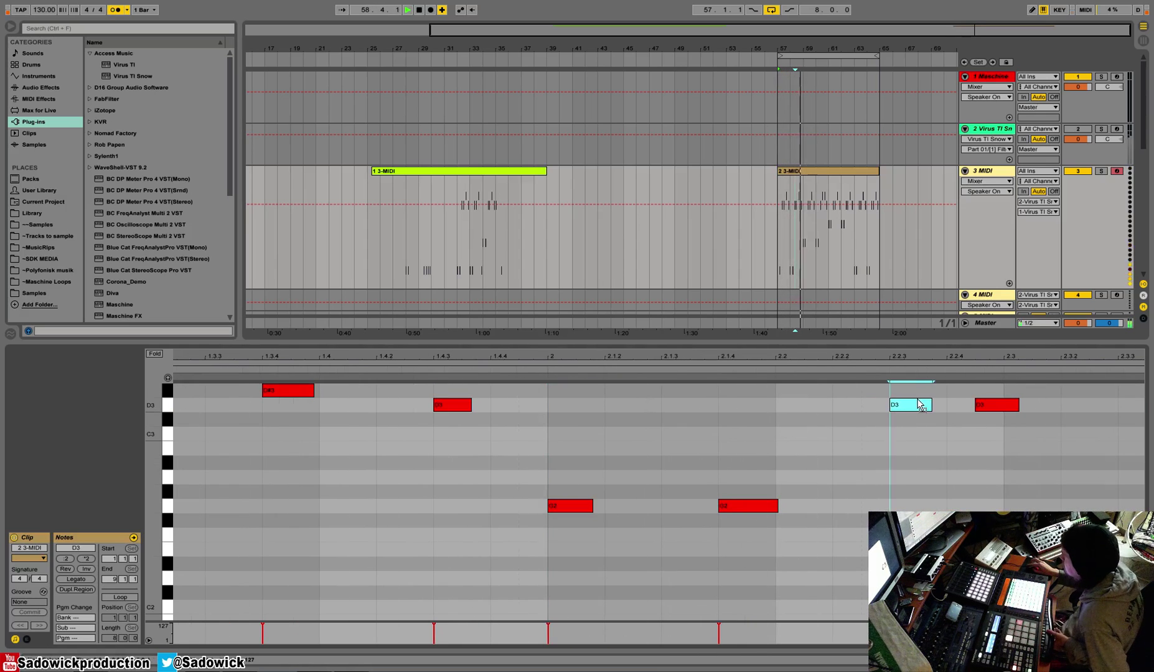
drag(1007, 407, 1037, 410)
Step: In bar 3, move the second A#2 note to 3.1.4 and the second D3 note to 3.3.2, keeping the D#3 at 3.3.4
drag(1034, 360, 662, 356)
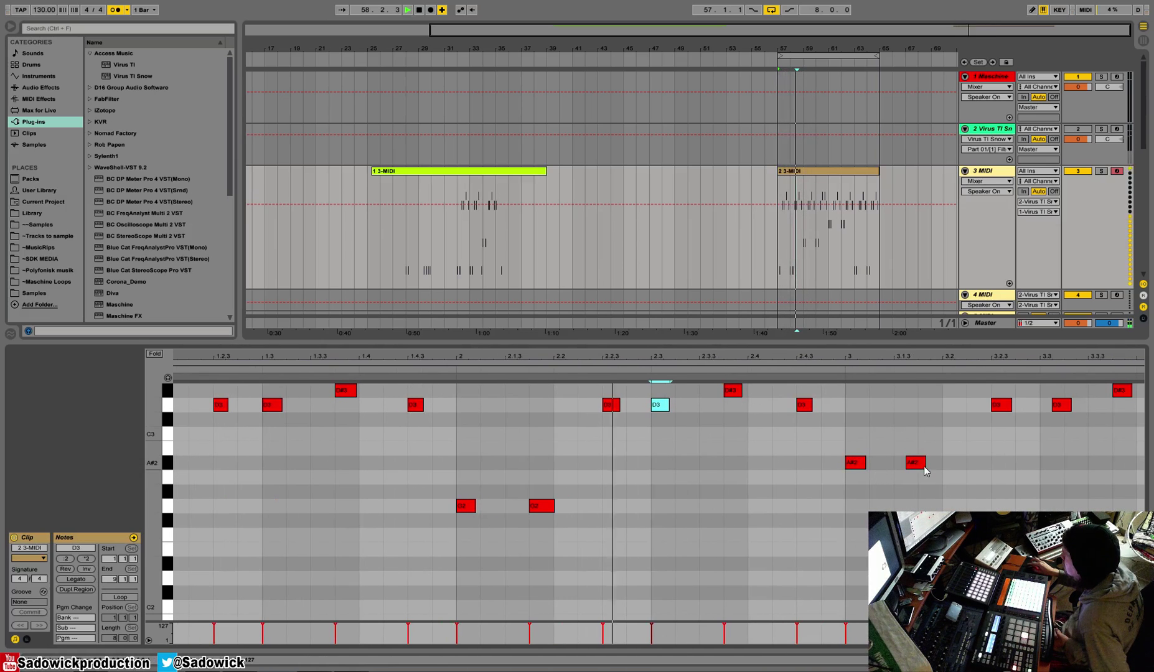
drag(874, 358, 773, 358)
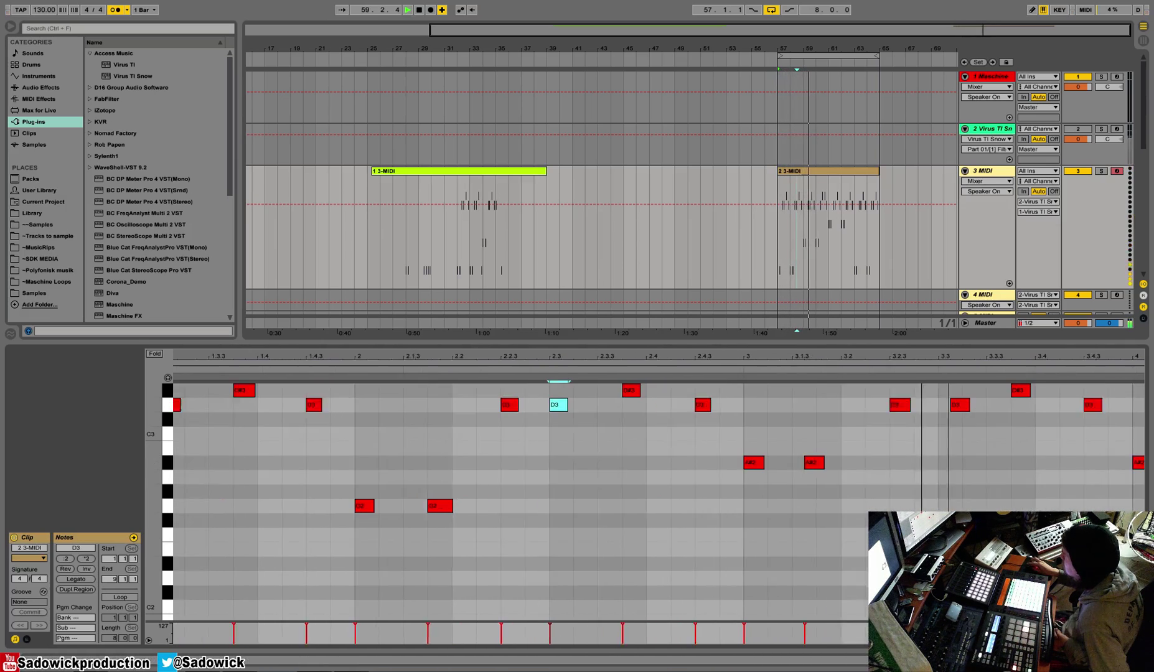
drag(747, 464, 758, 466)
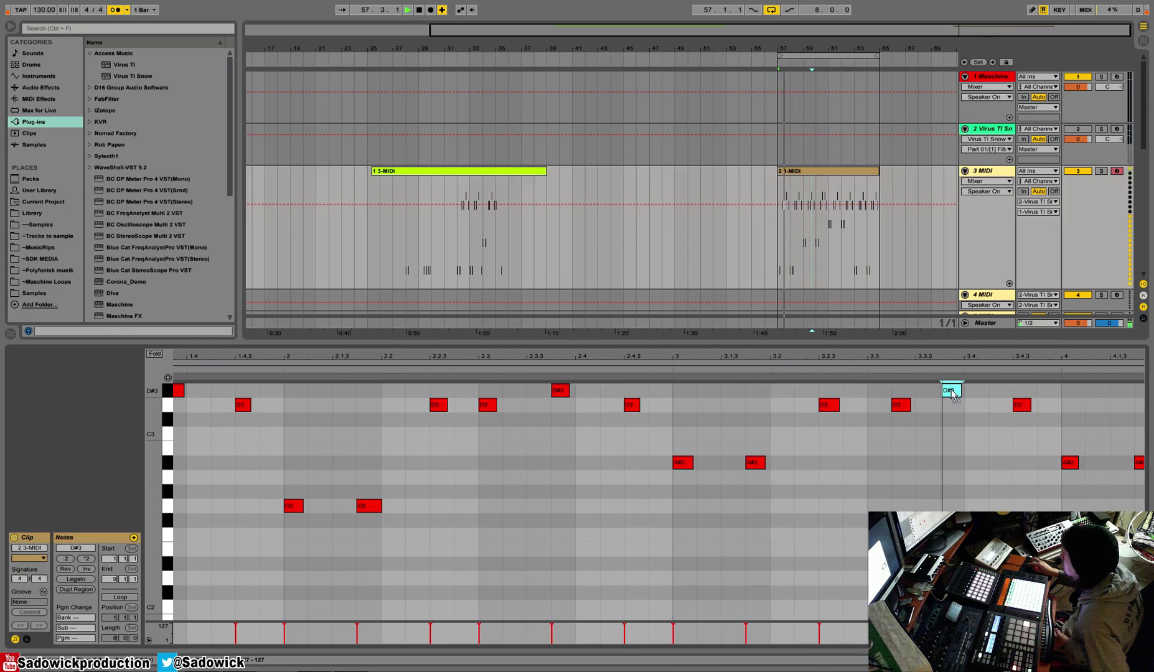
click(1019, 406)
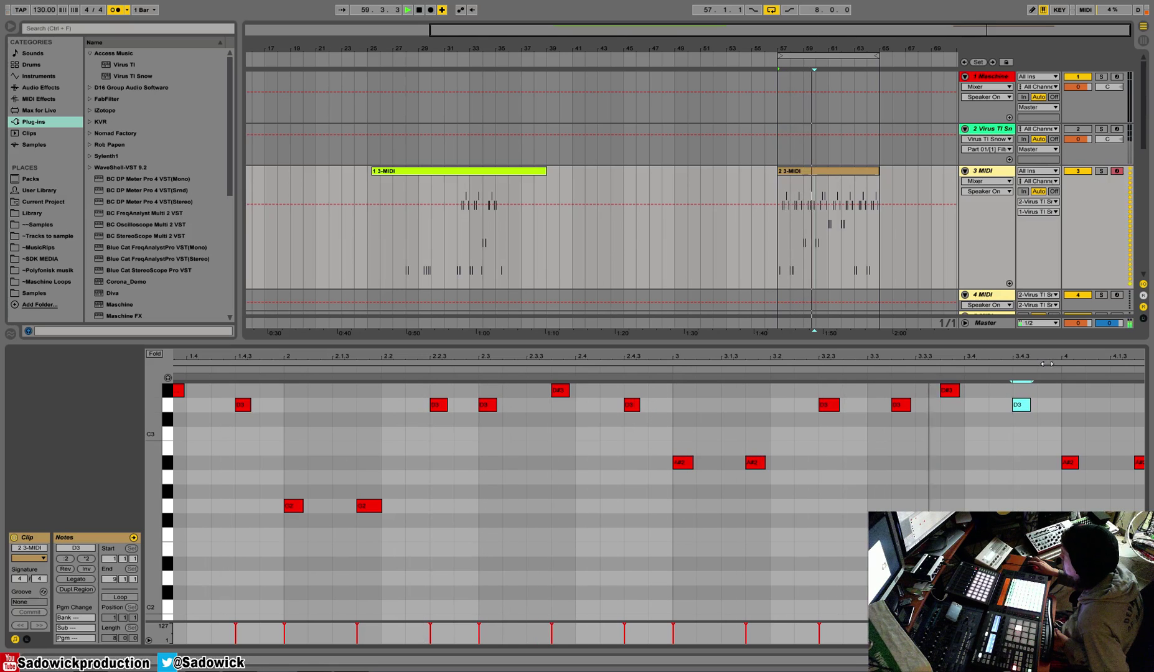
Step: Move the middle D3 note of bar 3 to 3.3 and the last D3 note of bar 4 to 4.4.3
drag(904, 414, 880, 414)
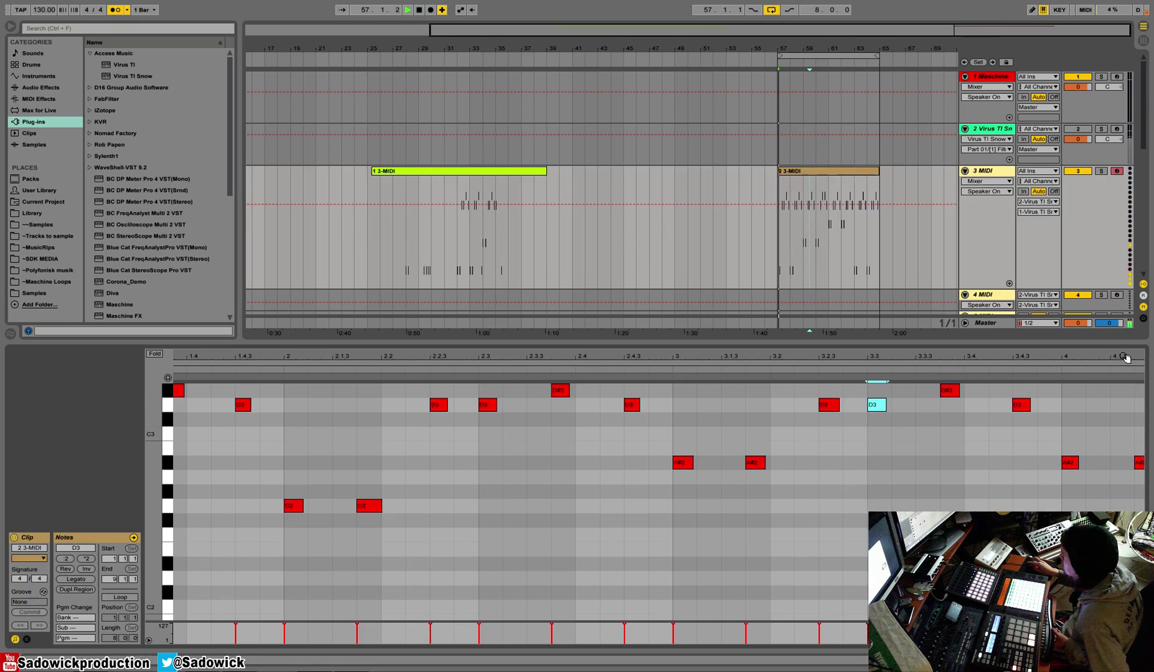
drag(1125, 358, 617, 283)
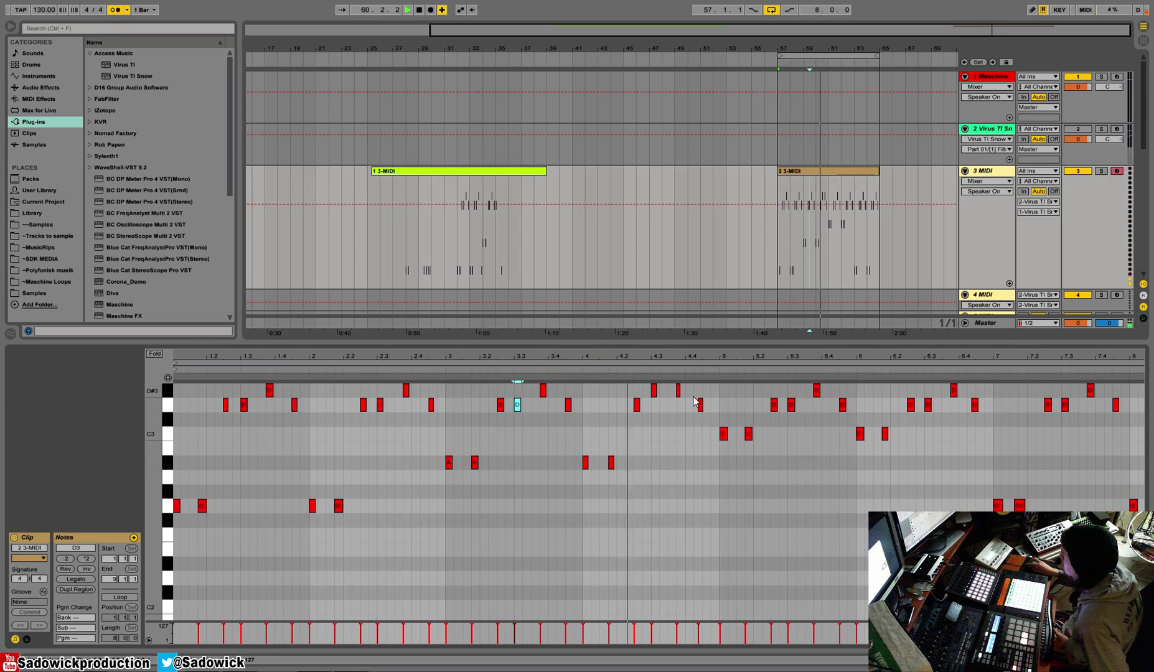
click(708, 365)
drag(709, 358, 699, 411)
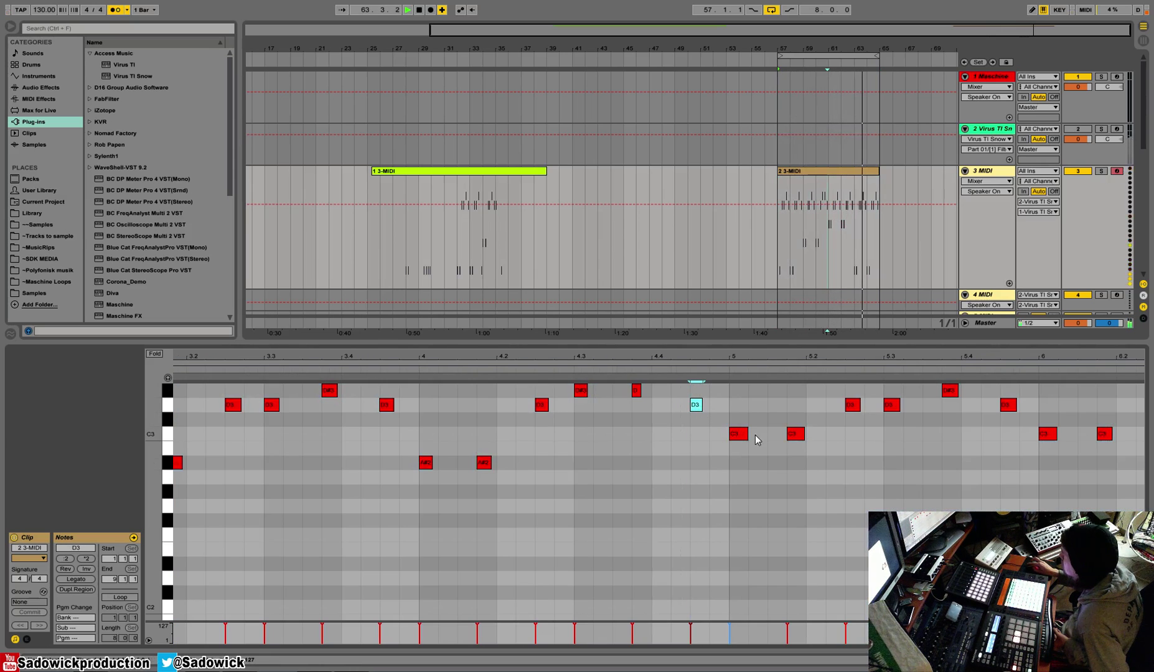
click(794, 436)
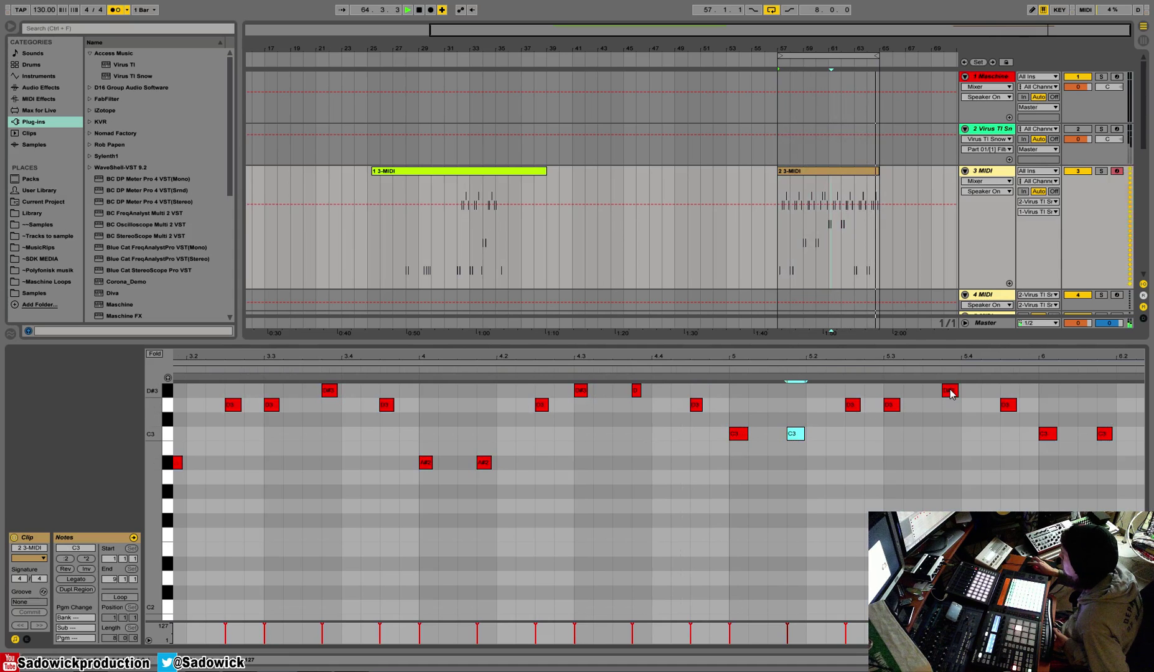
Step: Restart playback and shorten the arrangement loop to the clip's last four bars, starting at bar 61
drag(1011, 358, 548, 360)
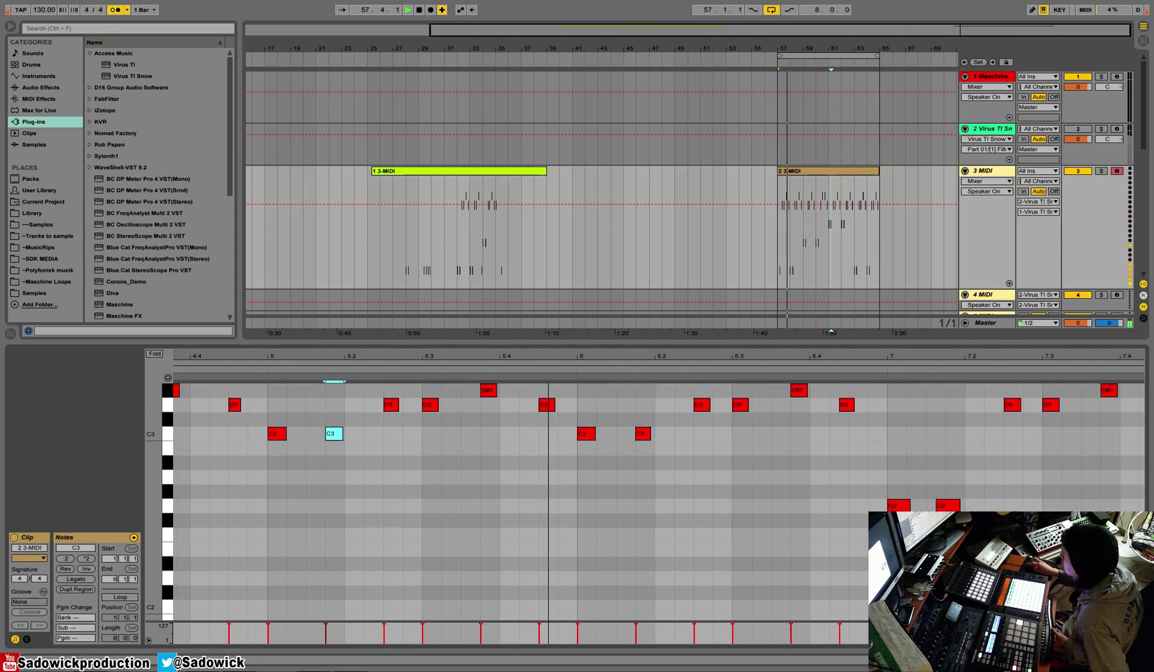
key(space)
key(space)
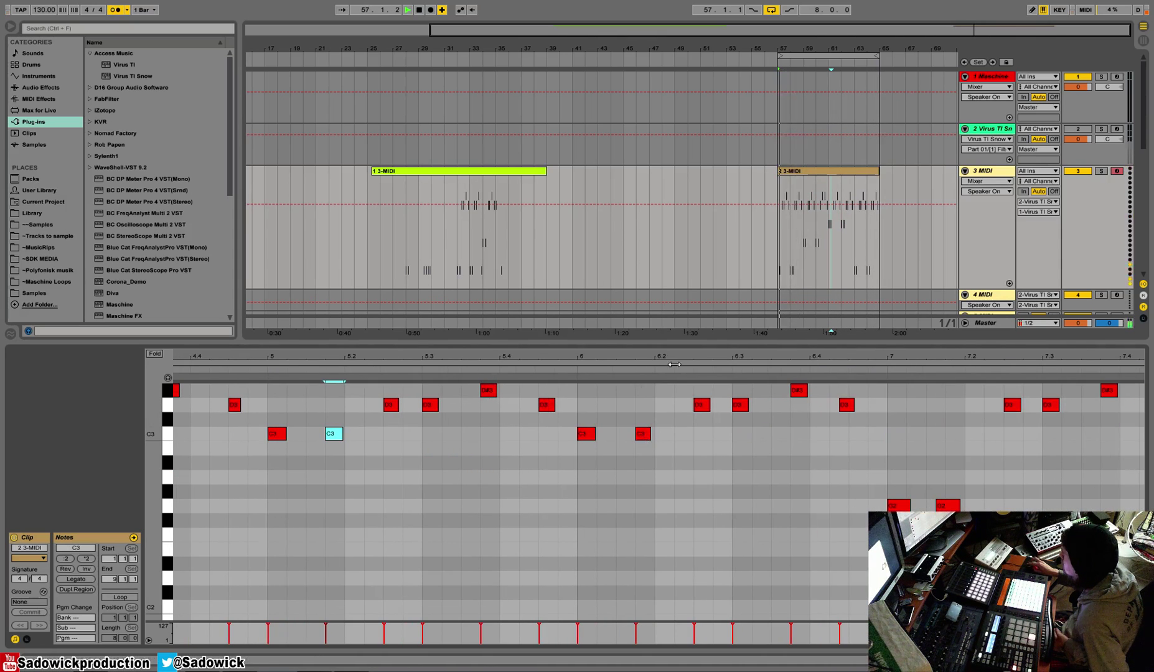
drag(781, 57, 830, 57)
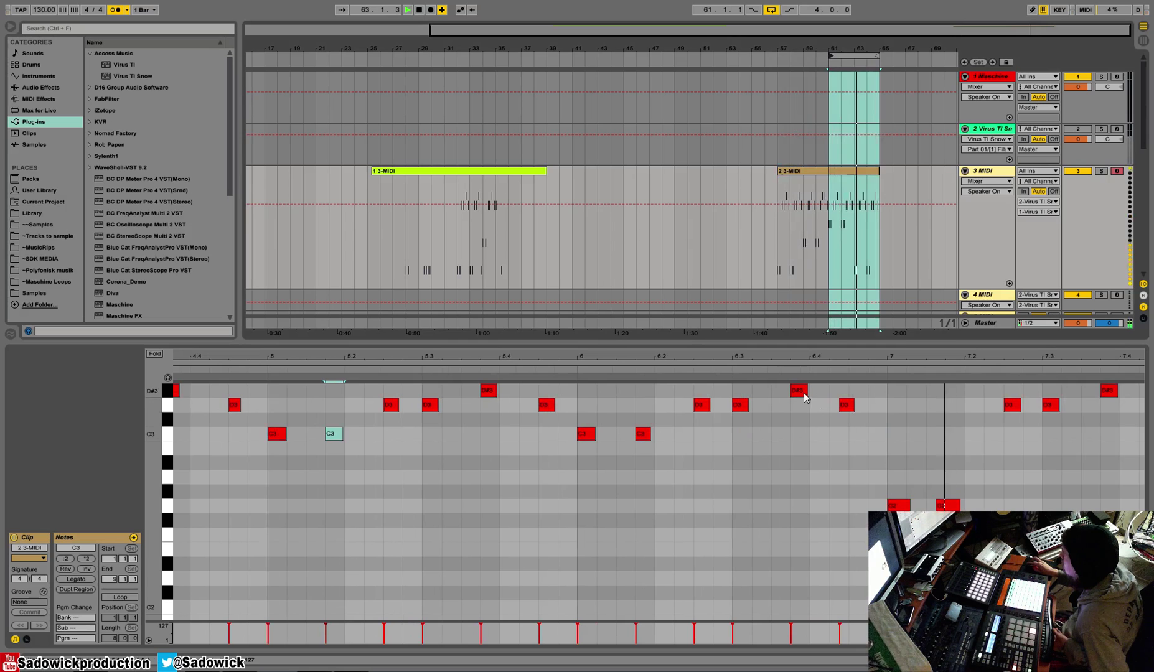
Step: Move the last D3 note of bar 6 to 6.4.3 and the second G2 note of bar 7 to 7.1.4
drag(845, 406, 856, 409)
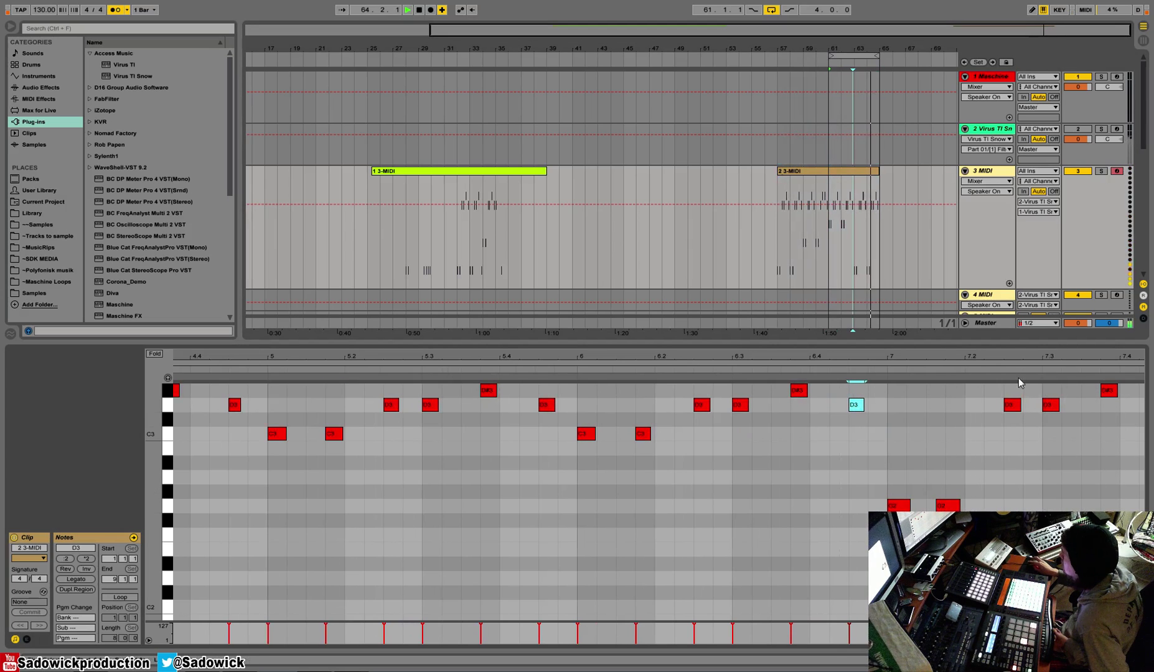
drag(1119, 361, 922, 356)
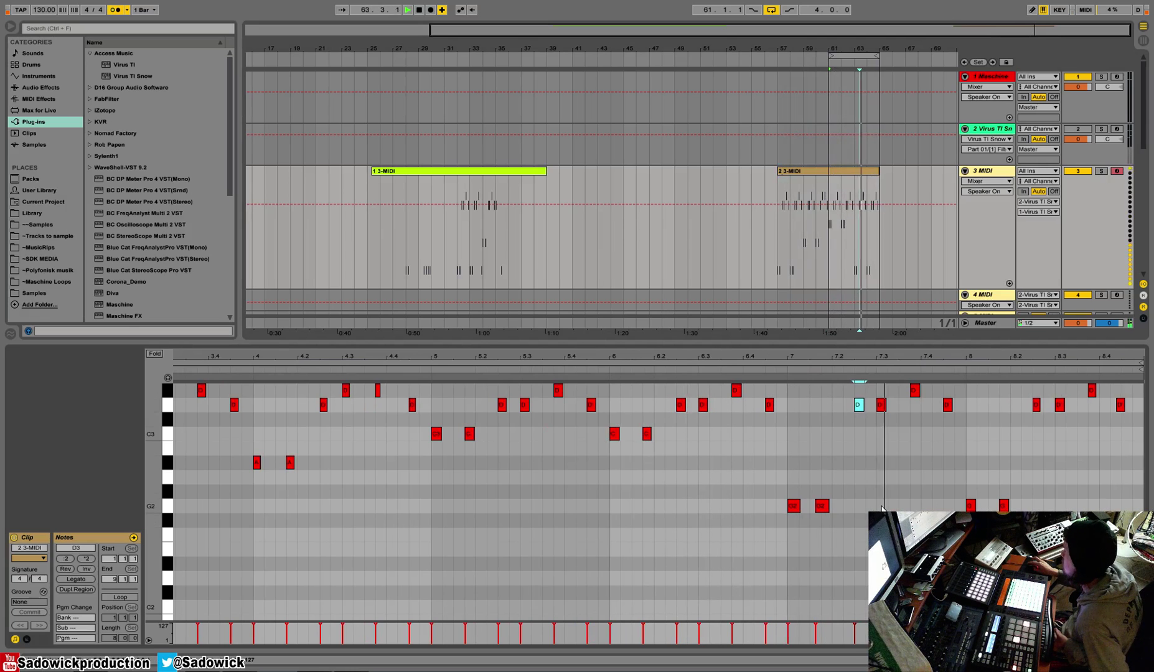
drag(824, 508, 834, 513)
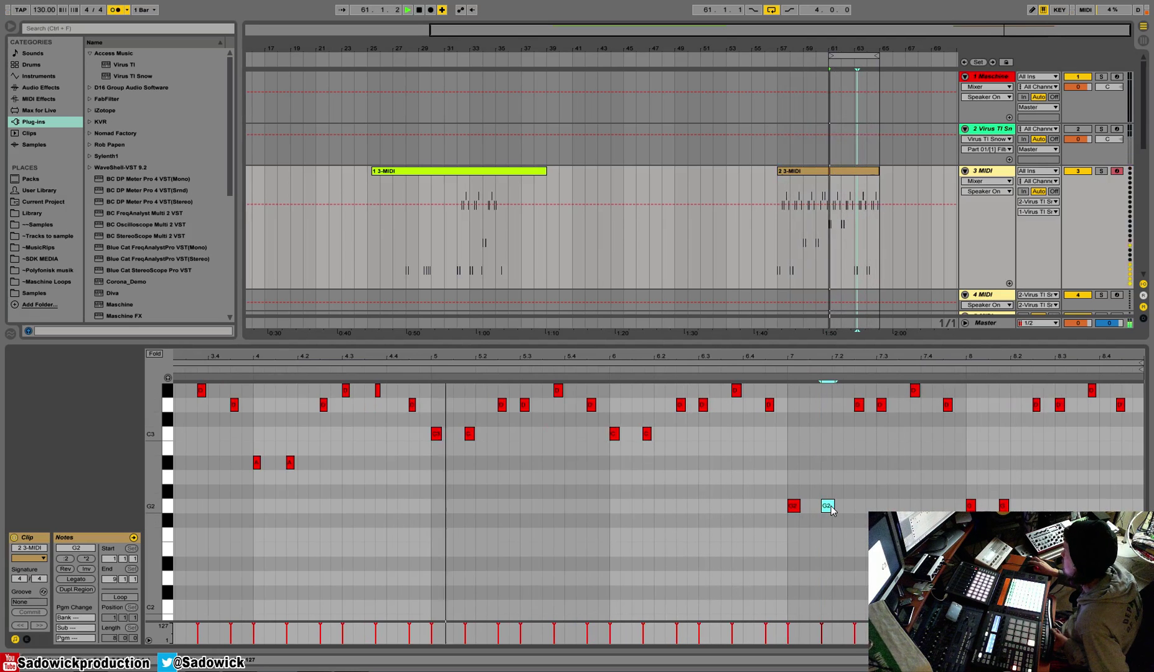
Step: Move the last D3 note of bar 8 to 8.4.3
right_click(855, 479)
click(842, 359)
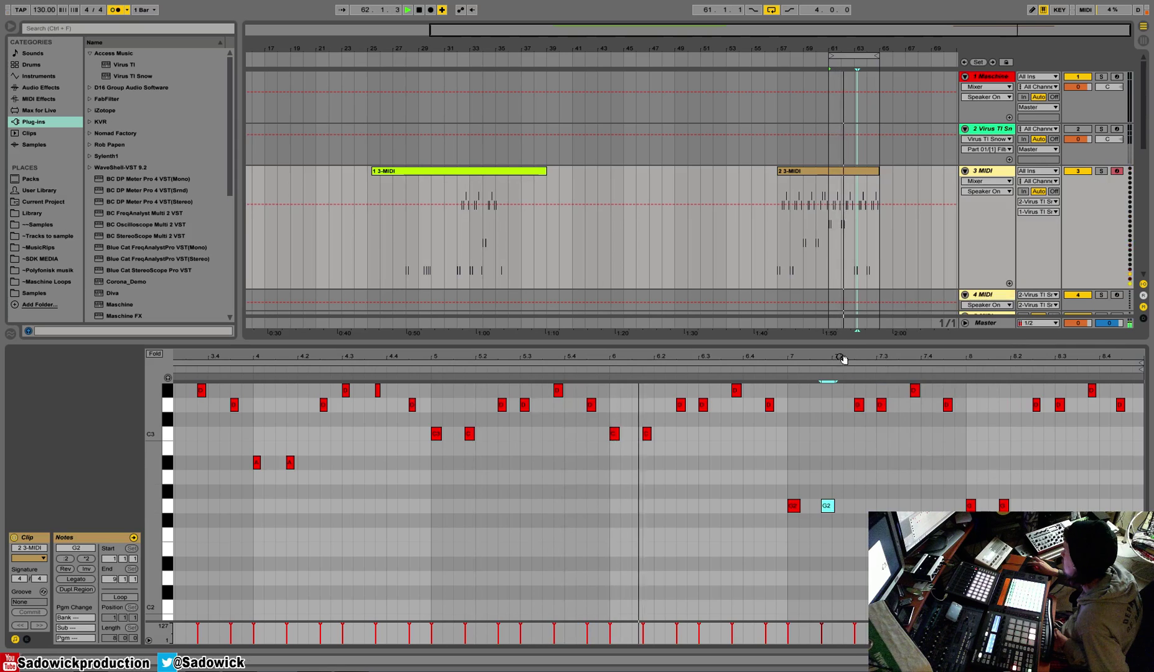
drag(842, 359, 579, 352)
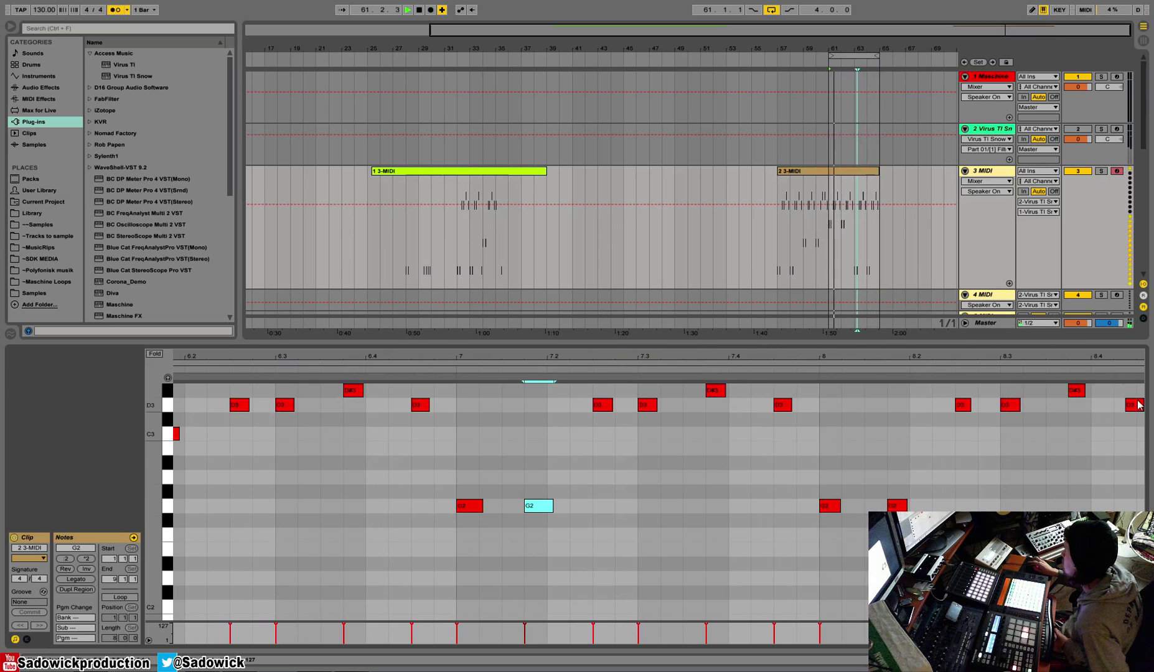
drag(1137, 359, 1087, 359)
click(1106, 404)
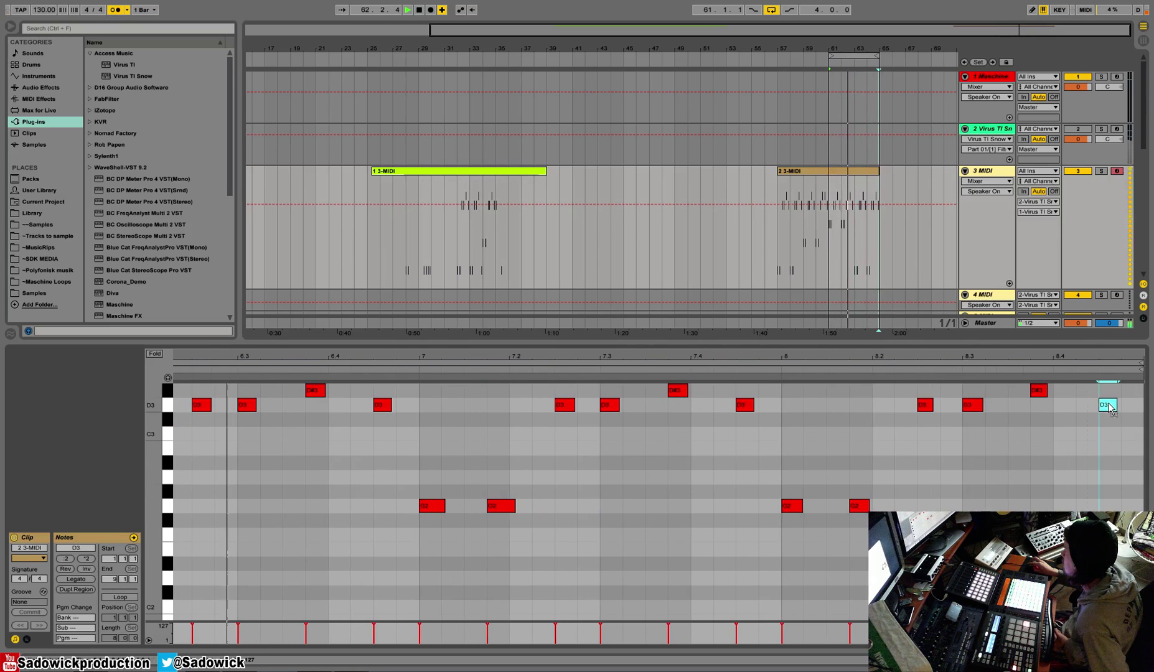
Step: Extend the arrangement loop back to bar 57 so it spans all 8 bars of the second clip
click(853, 56)
drag(830, 56, 776, 62)
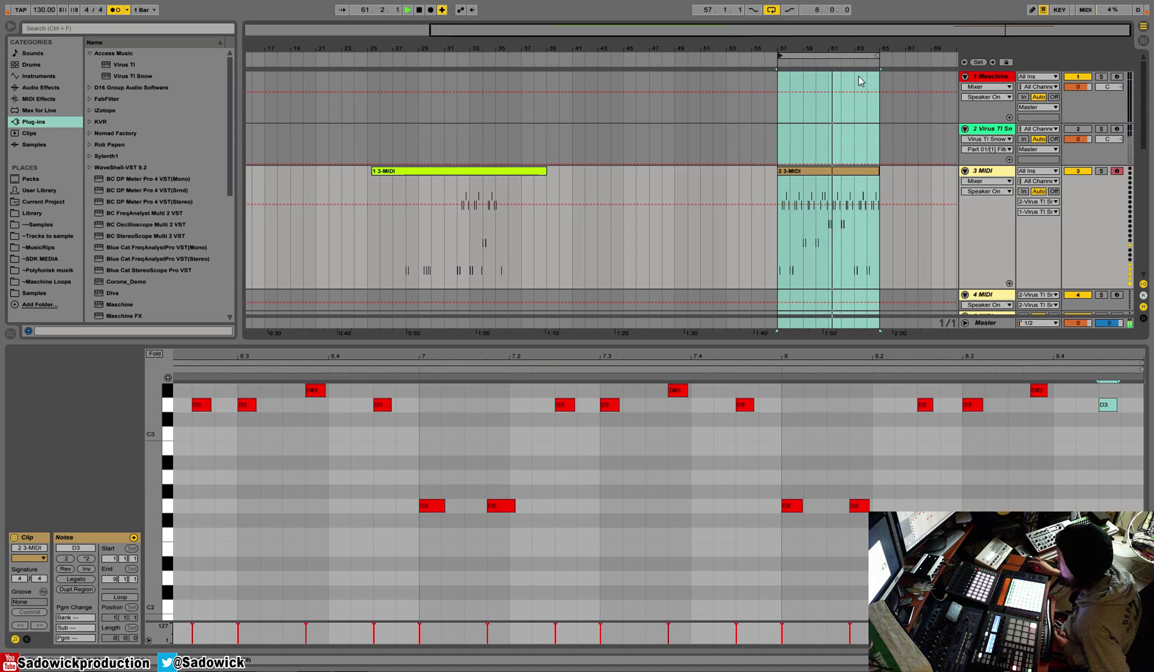
drag(834, 44, 834, 23)
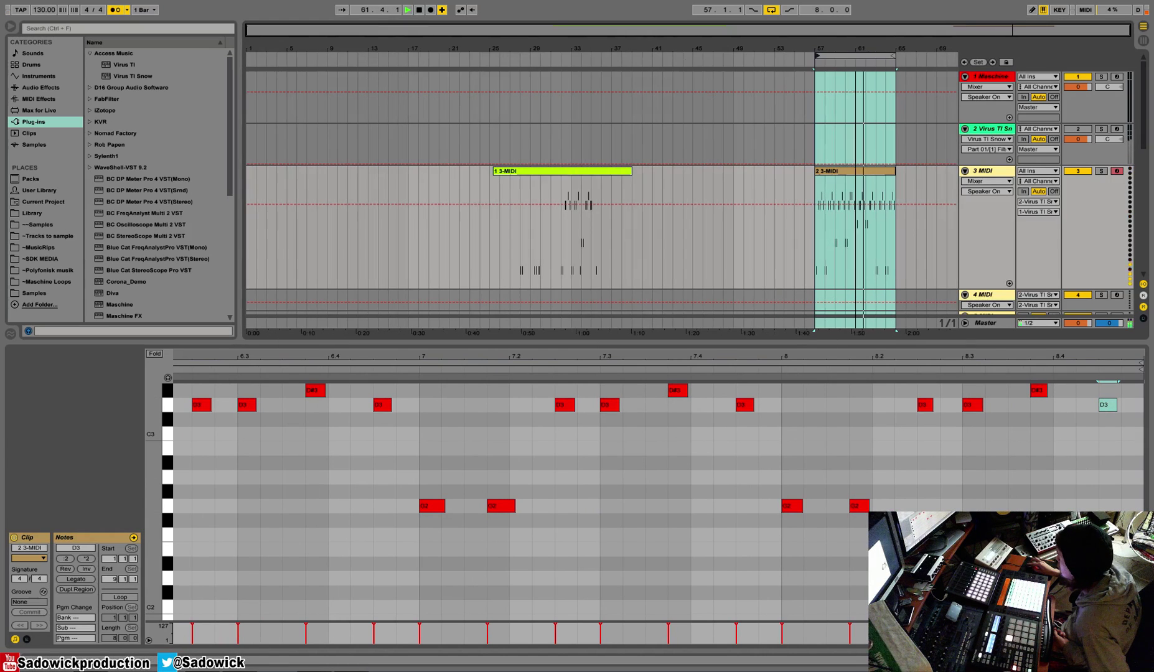
Step: Open the Virus TI Snow instrument on track 2 at its oscillator settings, and turn off the metronome
click(992, 129)
double_click(992, 129)
click(39, 537)
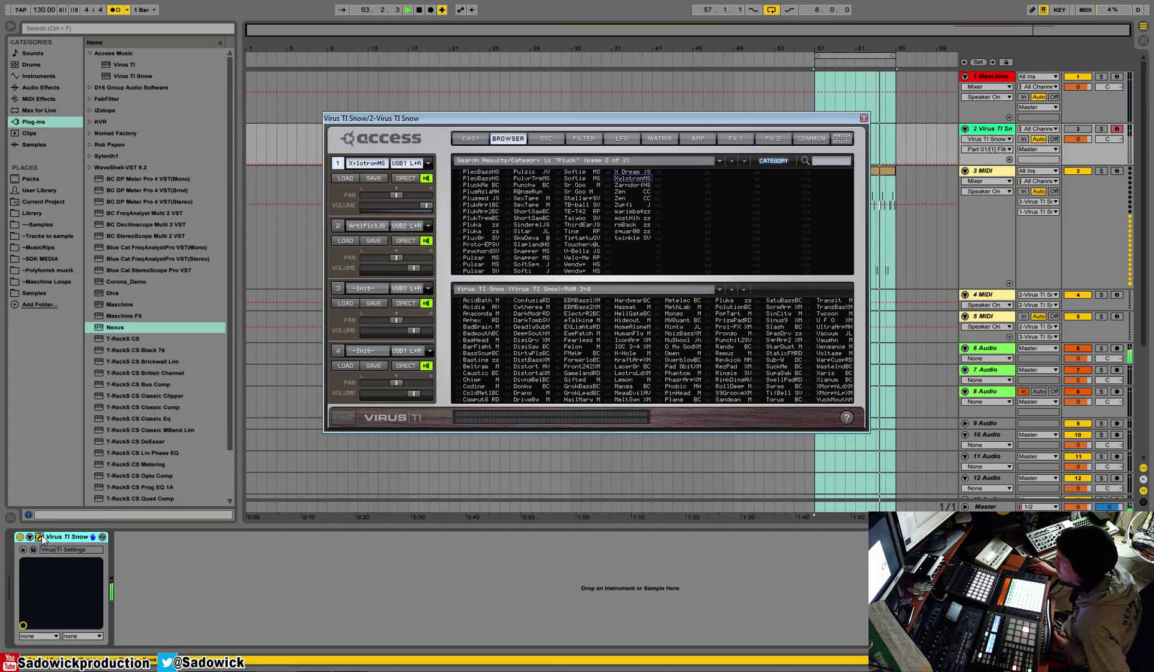
click(663, 140)
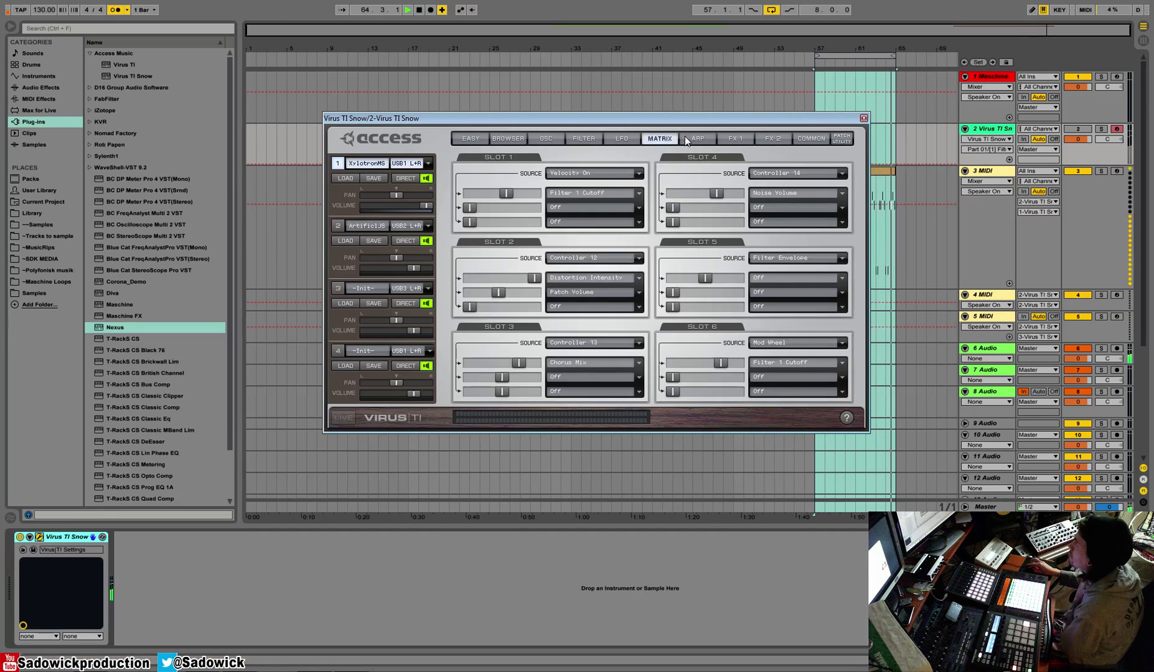
click(579, 140)
click(544, 139)
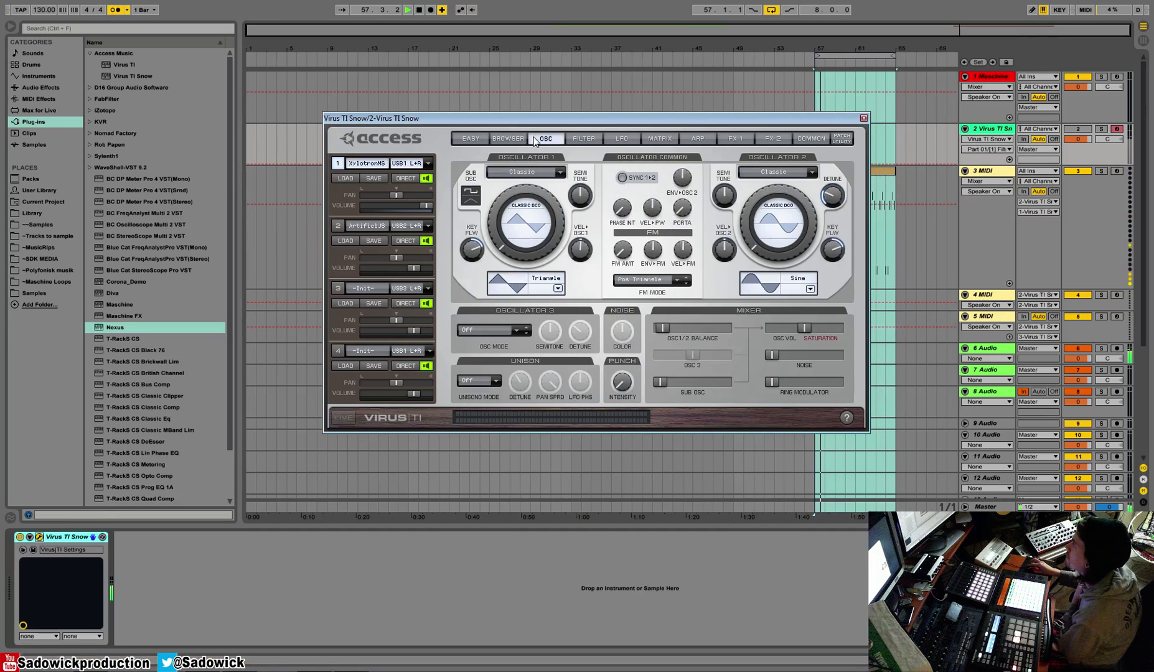
click(112, 10)
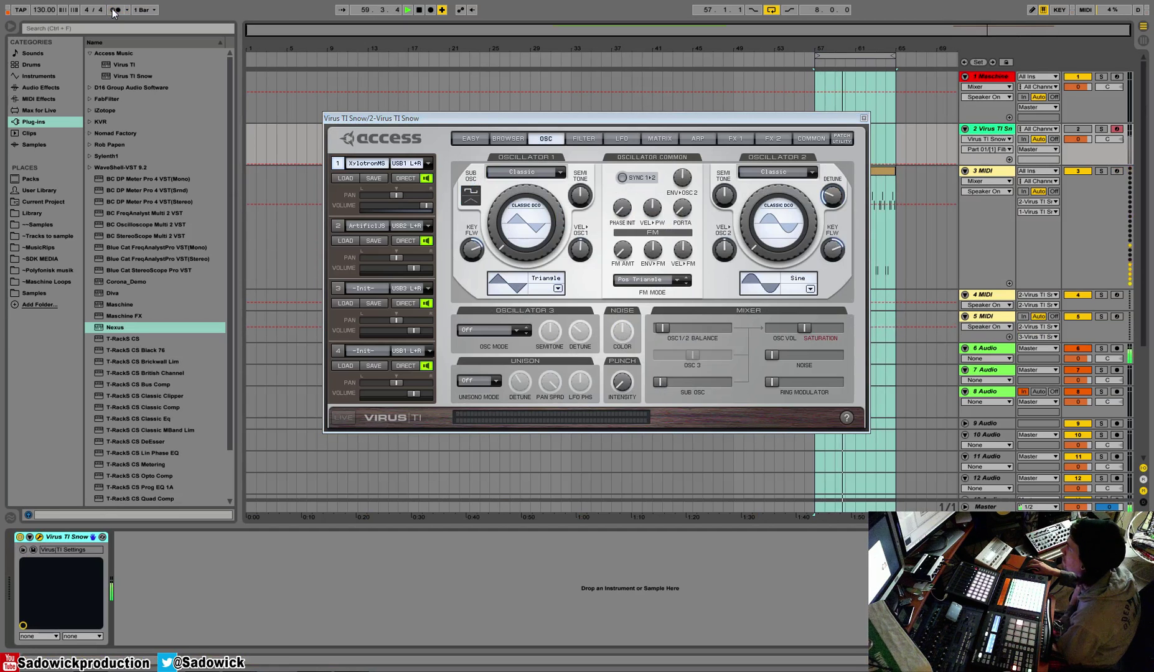
Step: Try the Twin unison mode on the pluck patch
click(479, 380)
click(493, 396)
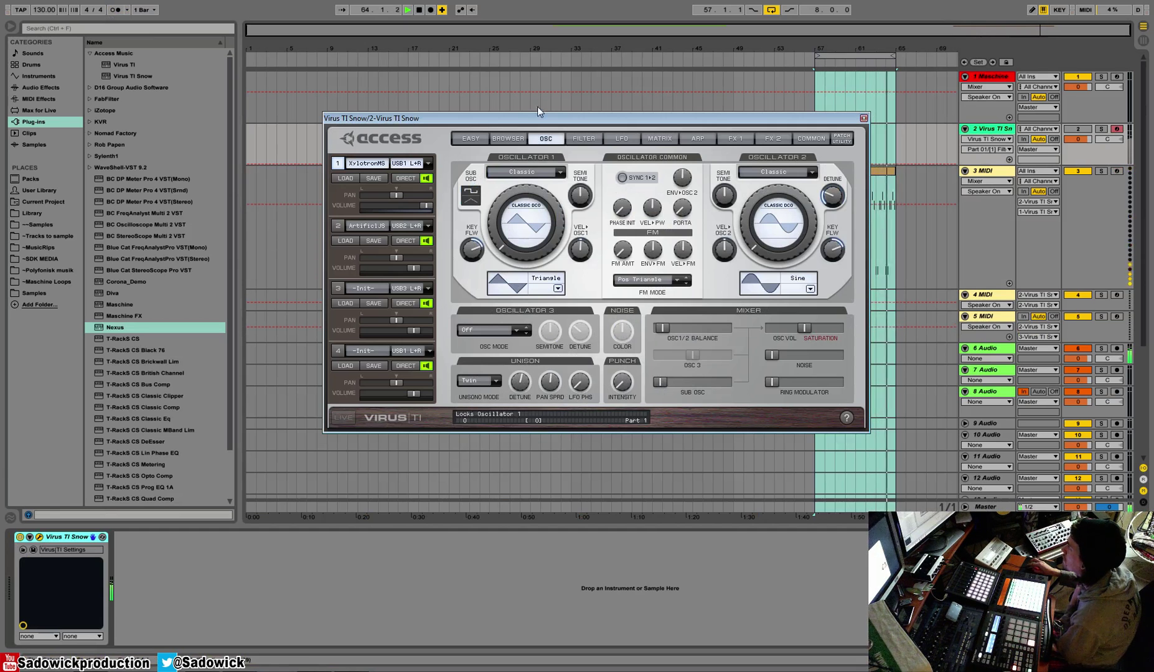
Step: Reduce the fade-in of LFO 3 and set the oscillator unison mode to Off
click(590, 139)
click(621, 138)
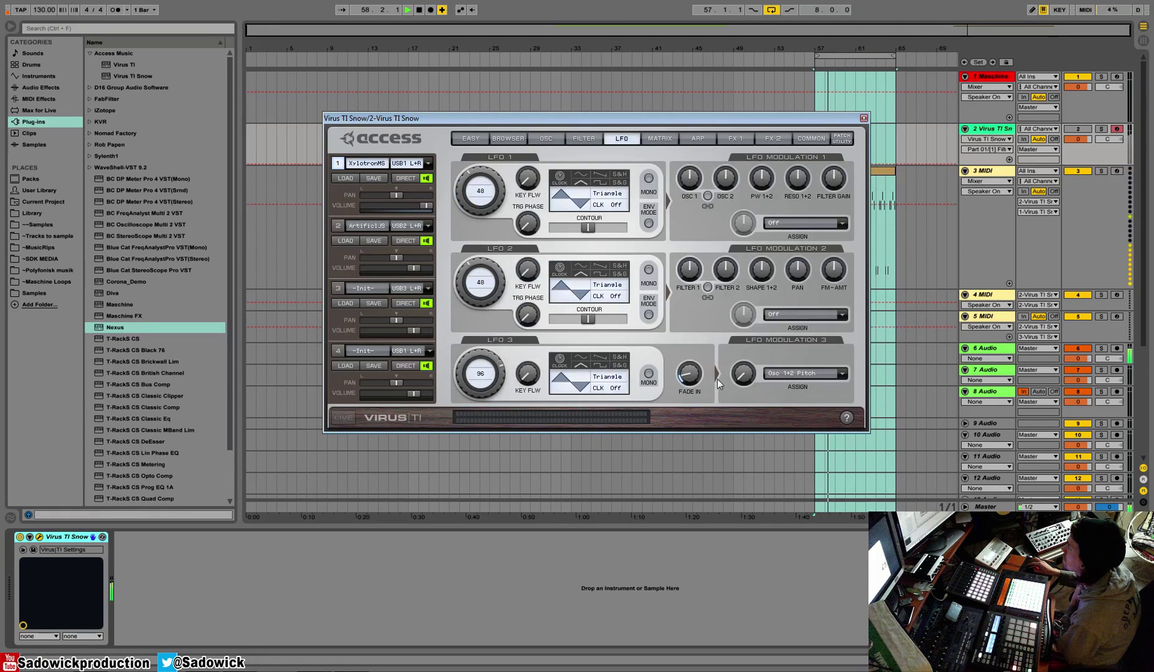
drag(691, 375, 690, 389)
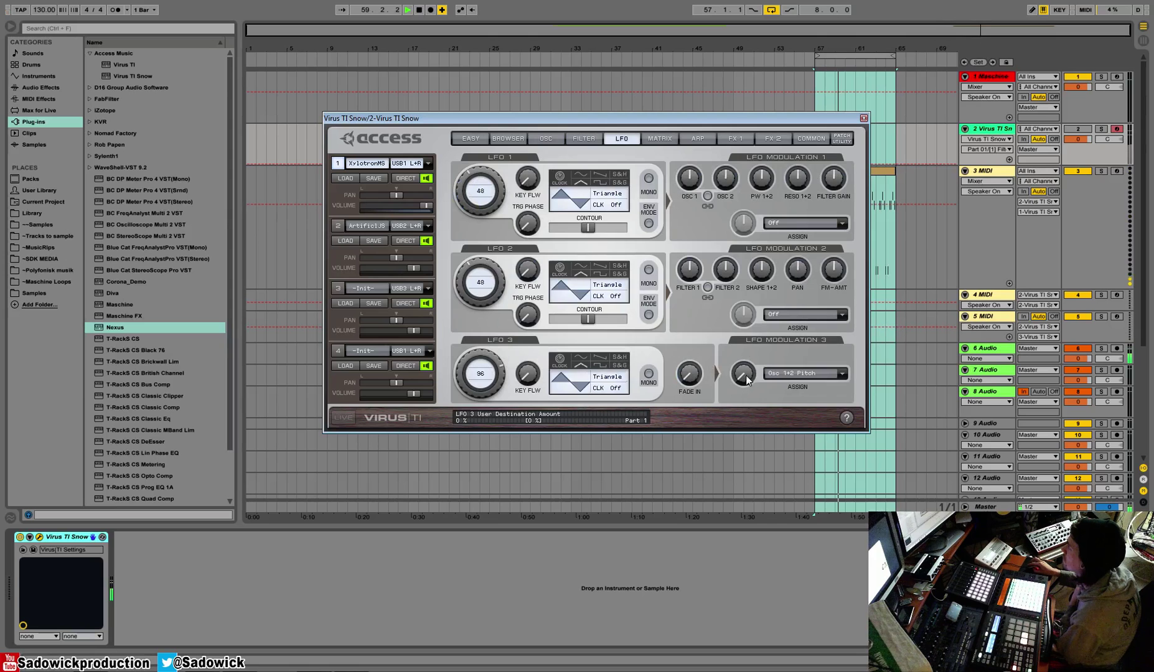
click(526, 139)
click(546, 138)
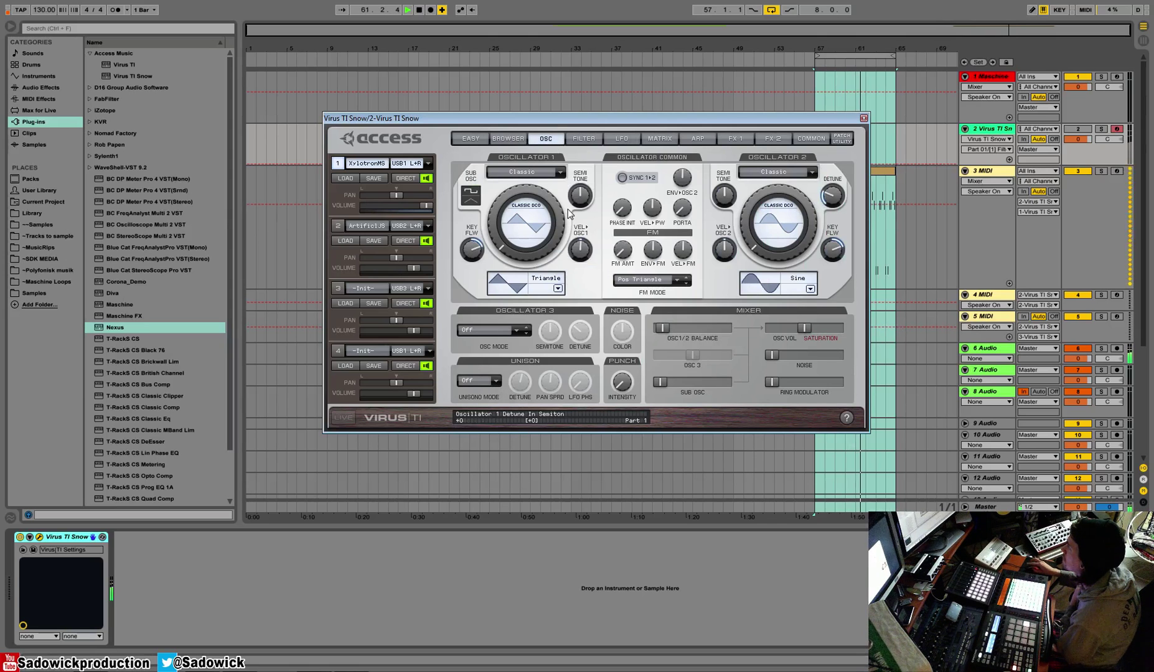
Step: Set oscillator 3 to the Saw wave and adjust its semitone and detune amounts
click(496, 332)
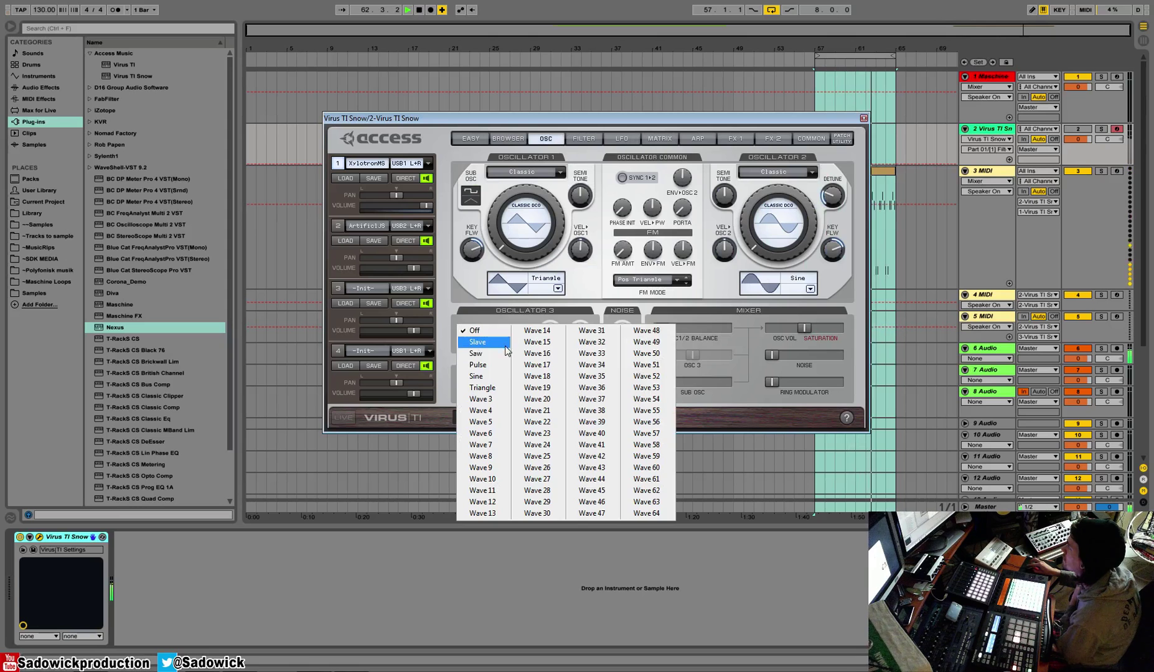
click(494, 353)
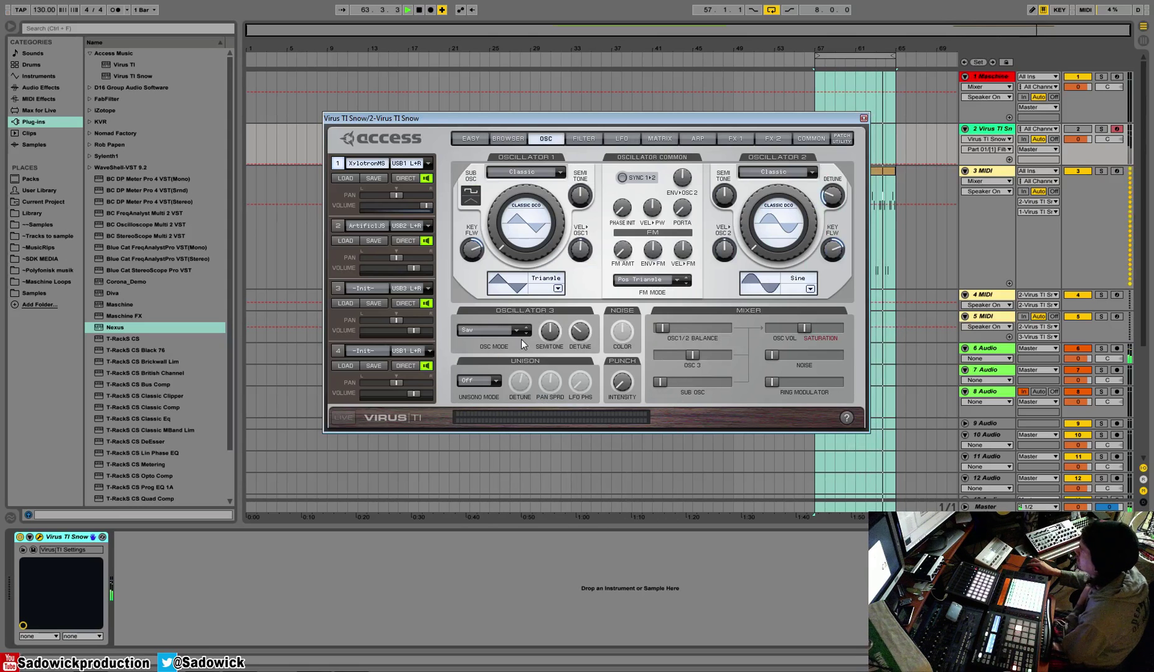
drag(579, 331, 581, 353)
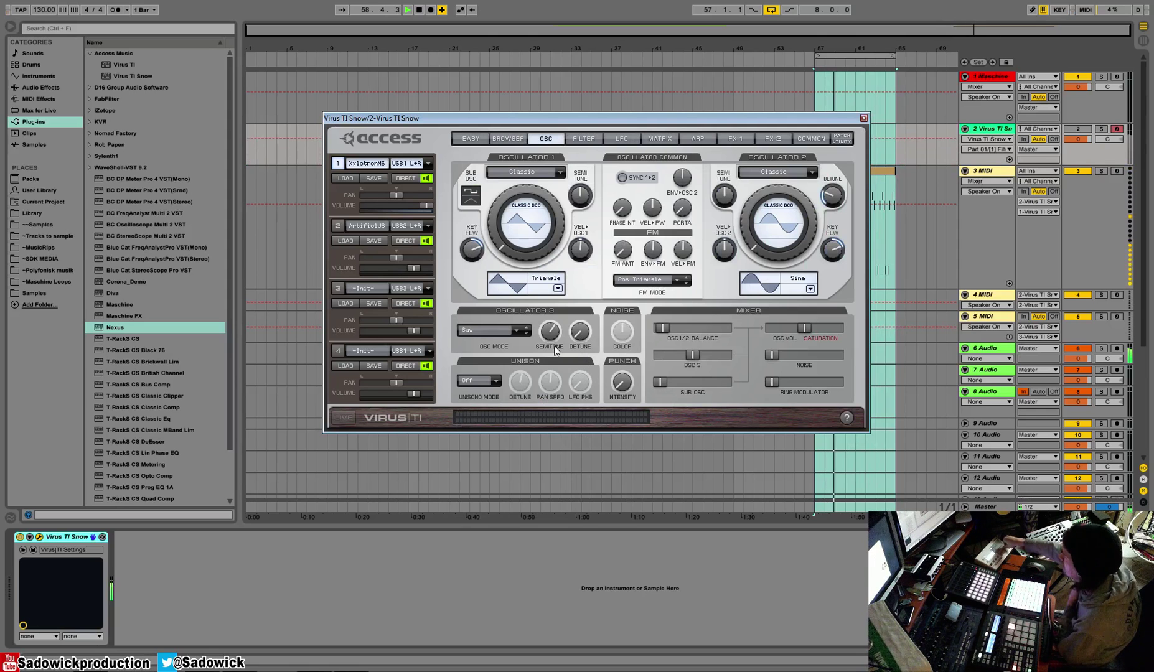
Step: Adjust the filter envelope's decay and the envelope amount of filter 1
click(583, 138)
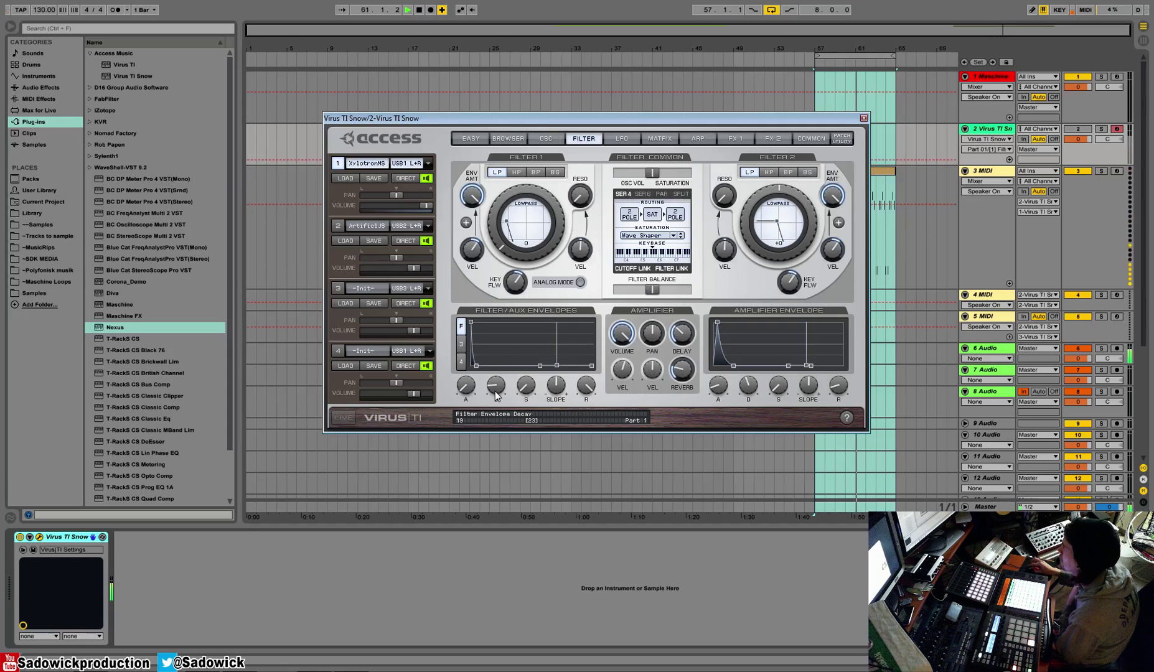
drag(496, 390, 502, 378)
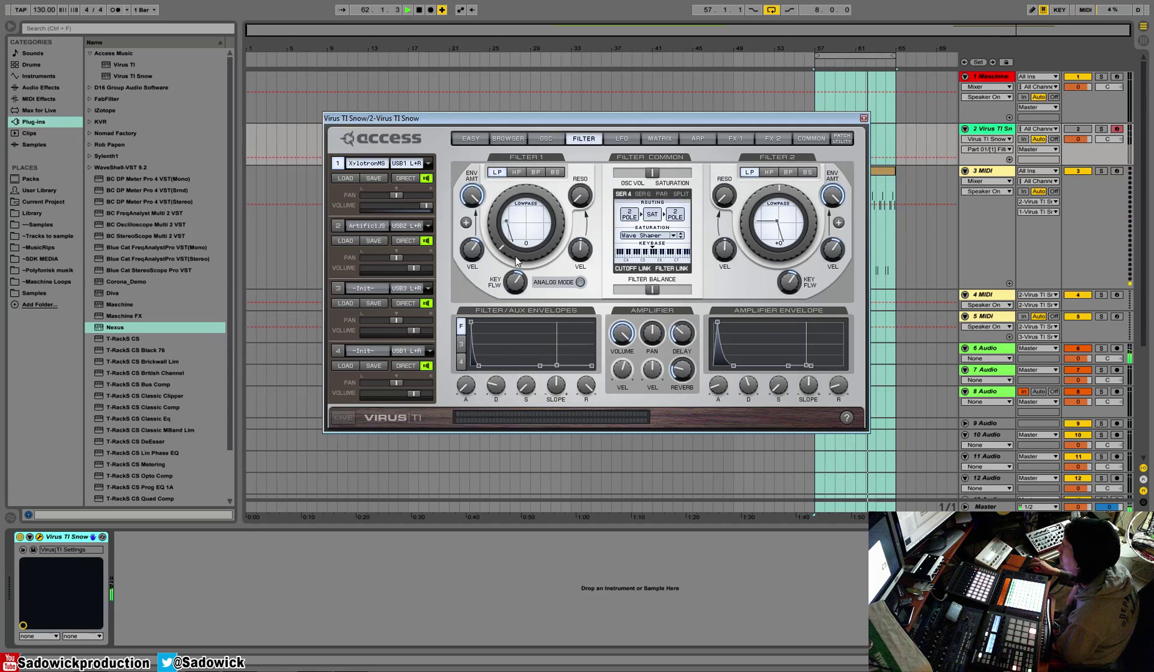
drag(473, 197, 479, 239)
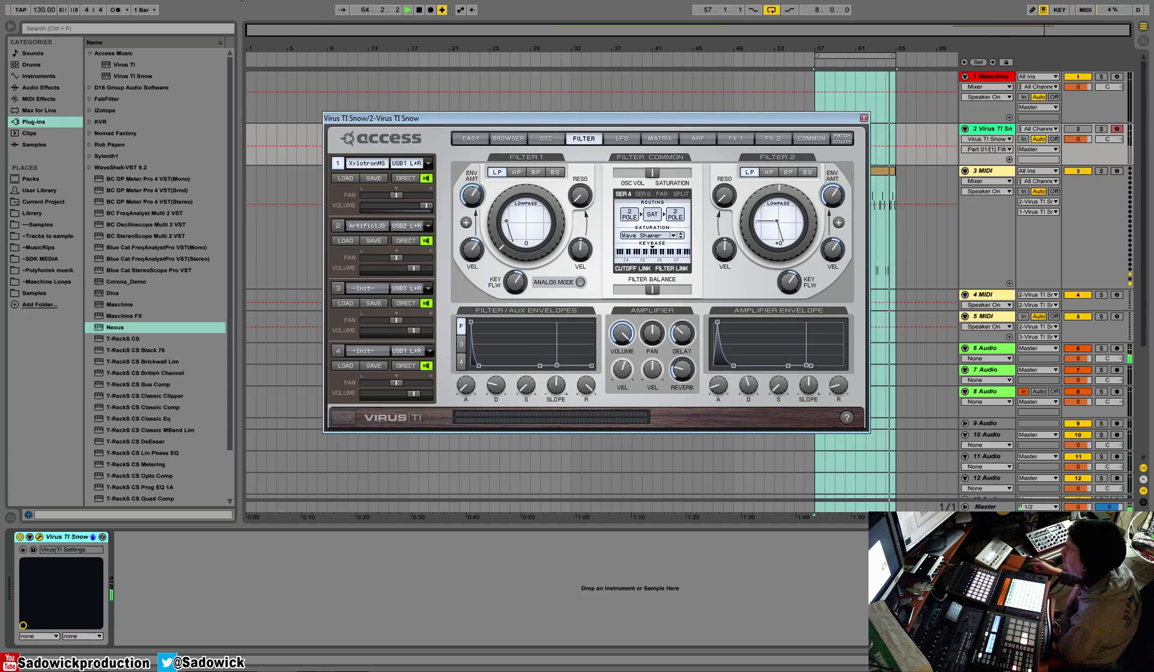
Step: Set the project tempo to 137 BPM
drag(48, 10, 47, 4)
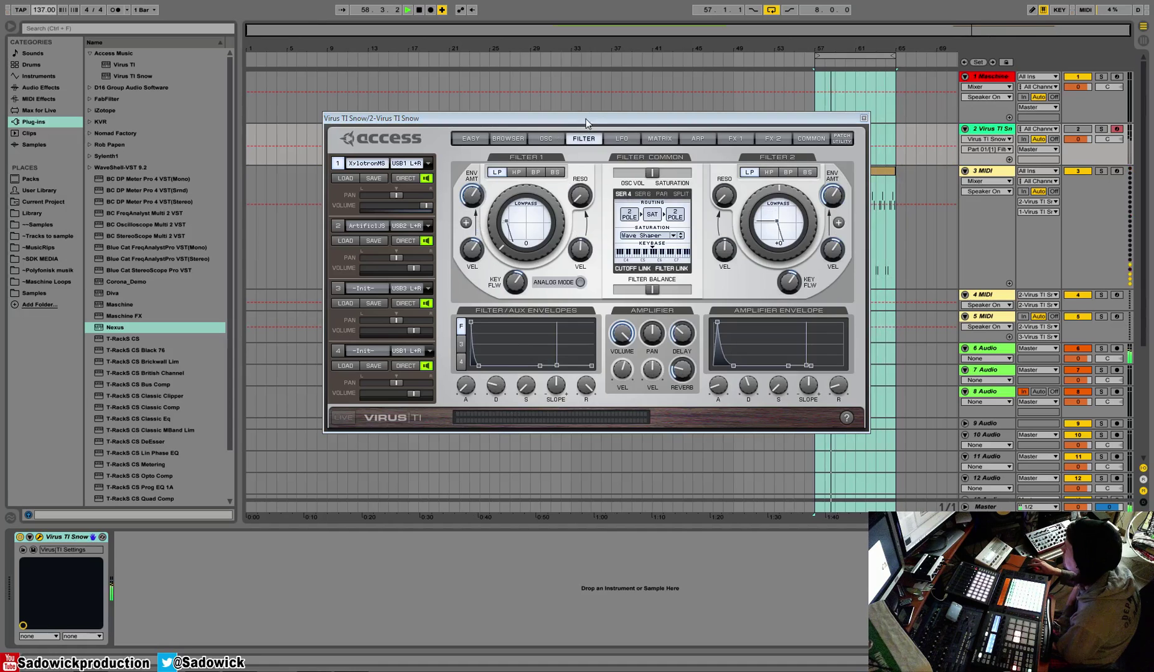
Step: Set the source of slot 1 in the modulation matrix to Off
click(621, 138)
click(660, 137)
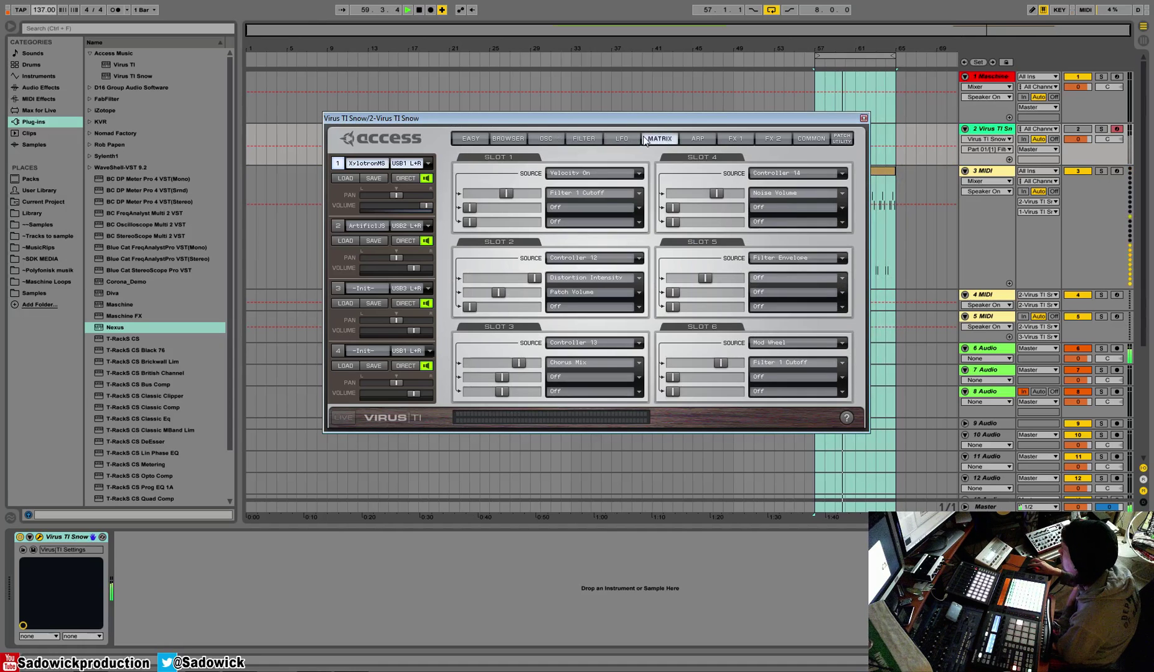
click(597, 168)
click(595, 173)
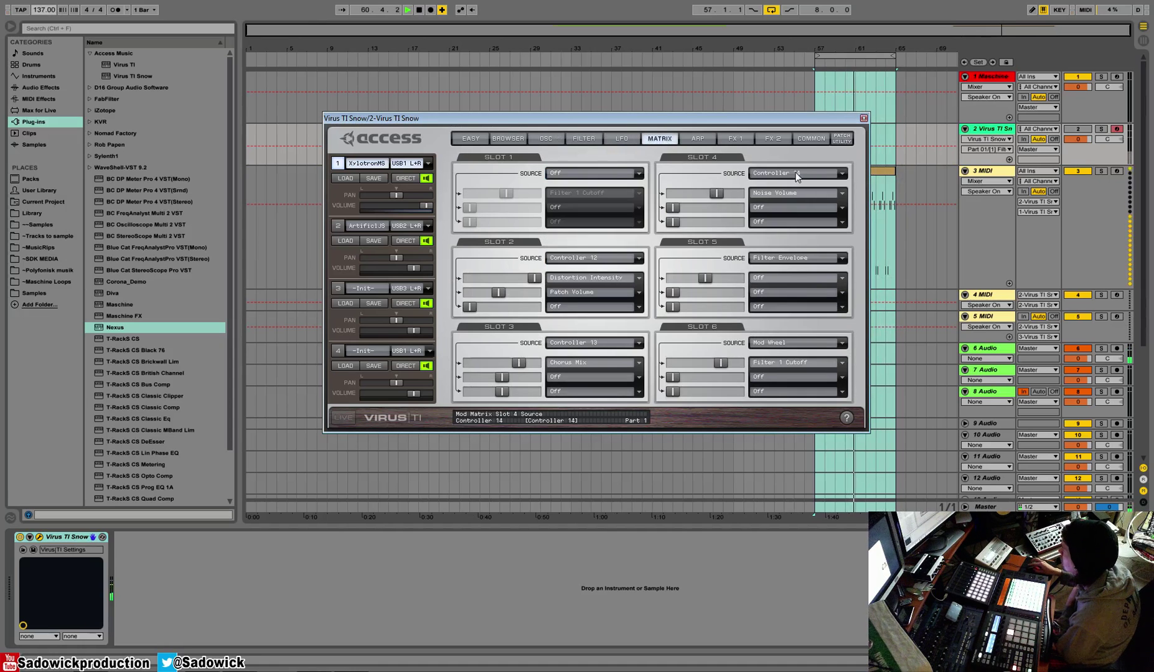
Step: Set the source of slot 1 in the modulation matrix to Velocity On and close the synth window
click(623, 174)
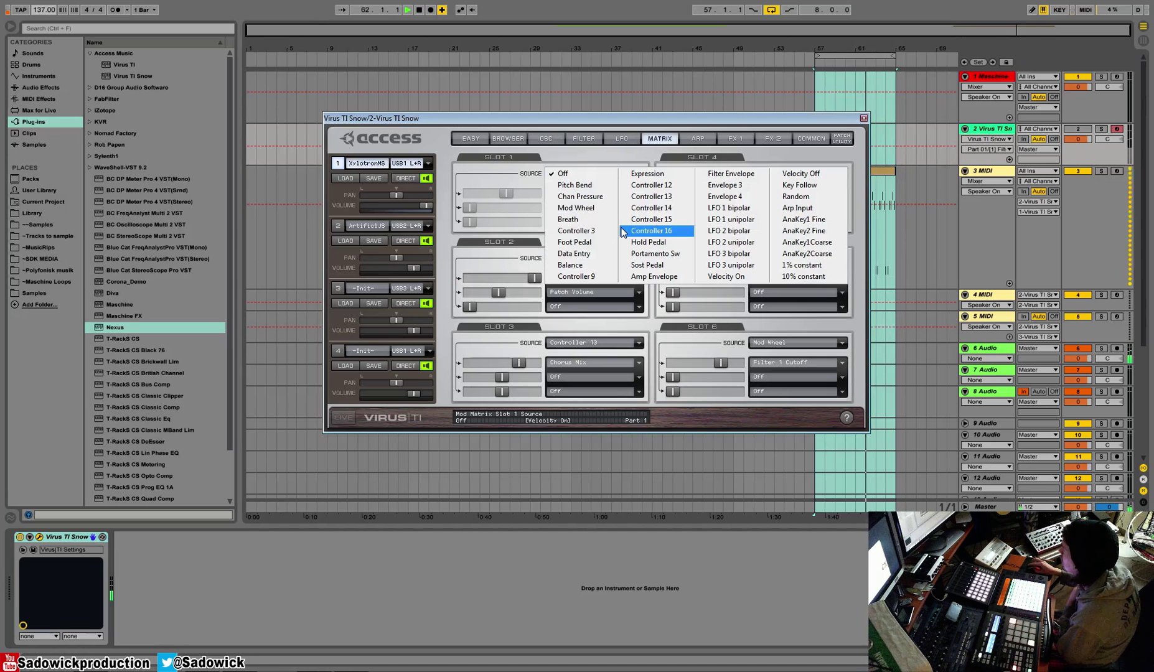
click(677, 124)
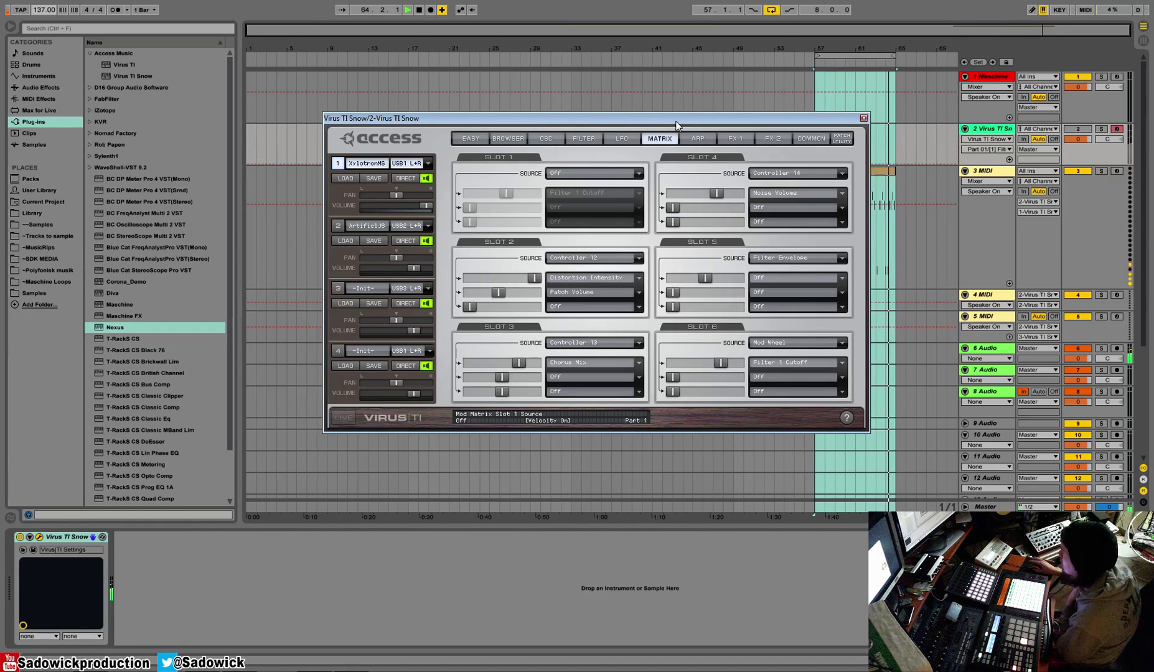
click(612, 172)
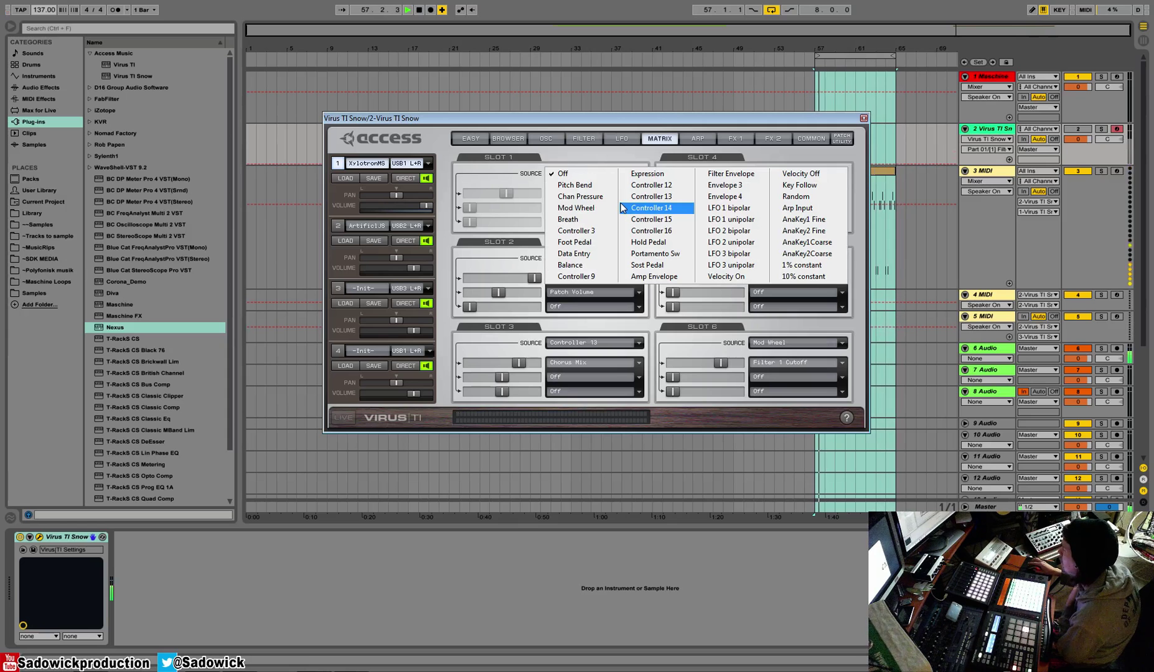
click(720, 275)
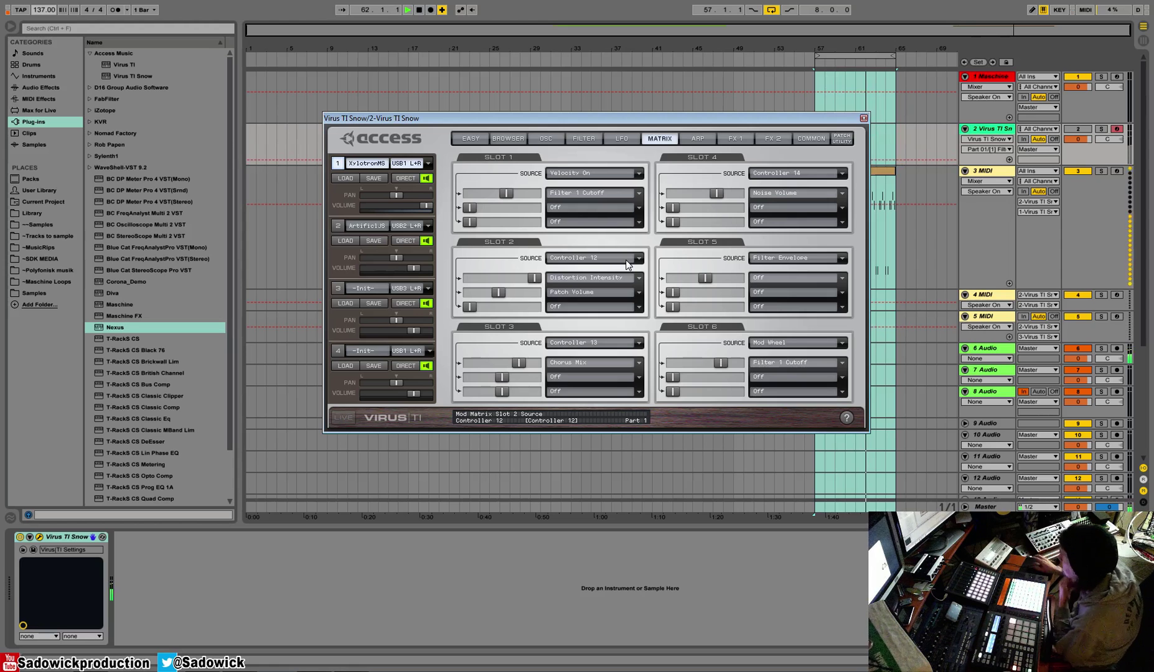
click(863, 115)
Step: Insert a new MIDI track below the 8 Audio track and load the Nexus instrument onto it
click(994, 209)
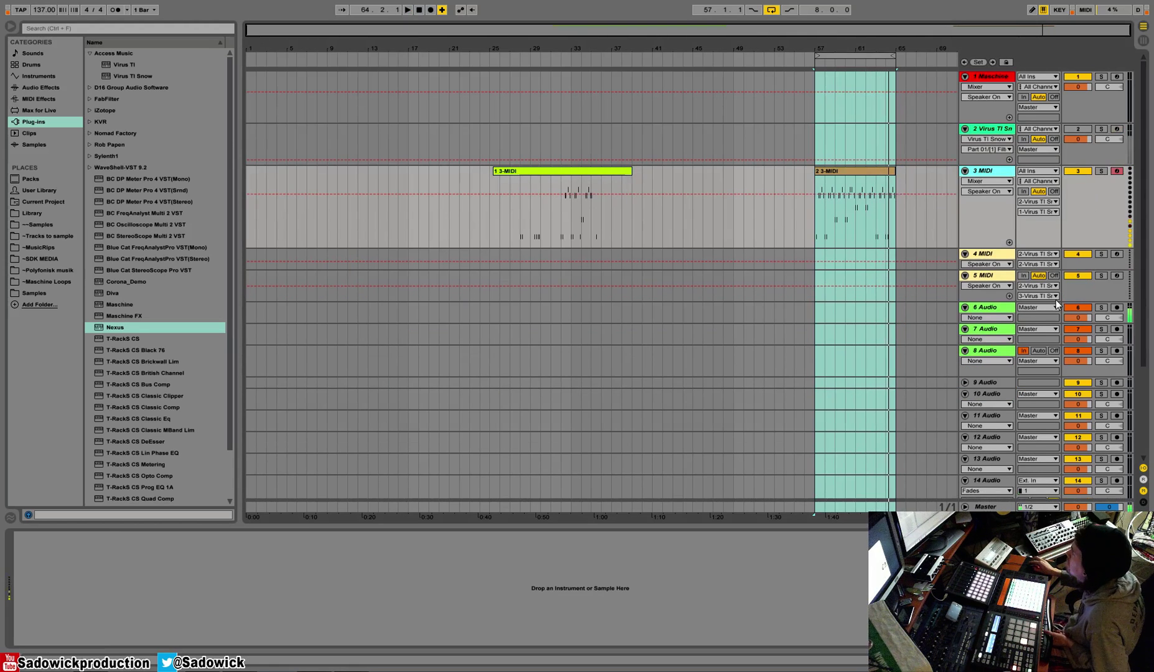
right_click(1095, 368)
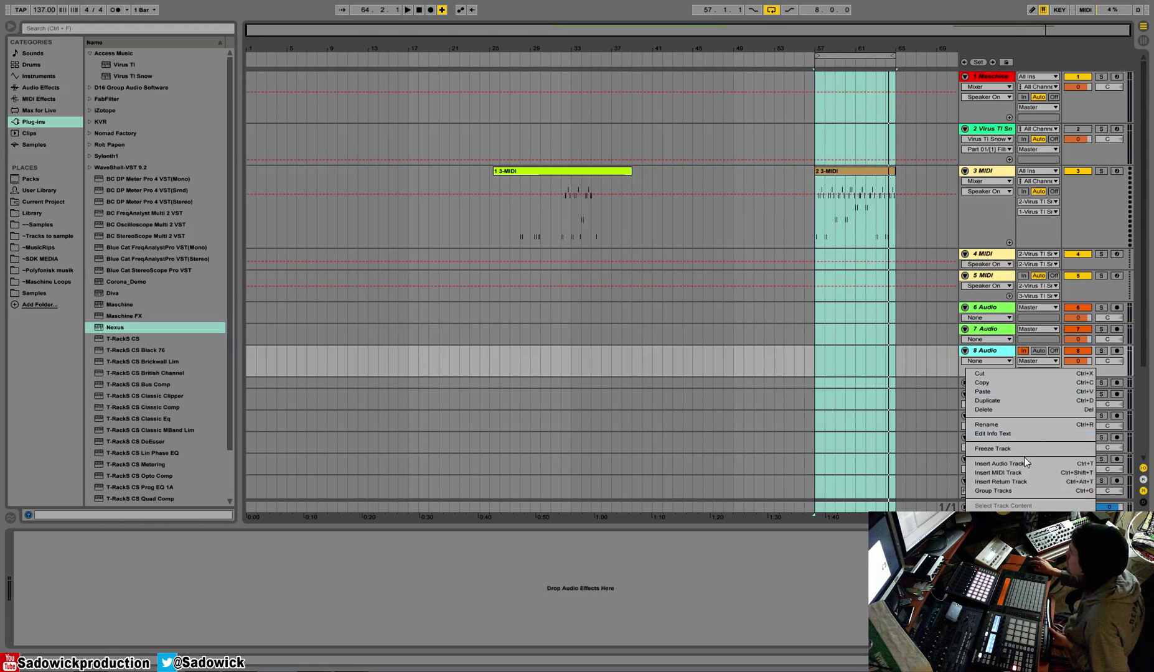
click(1026, 474)
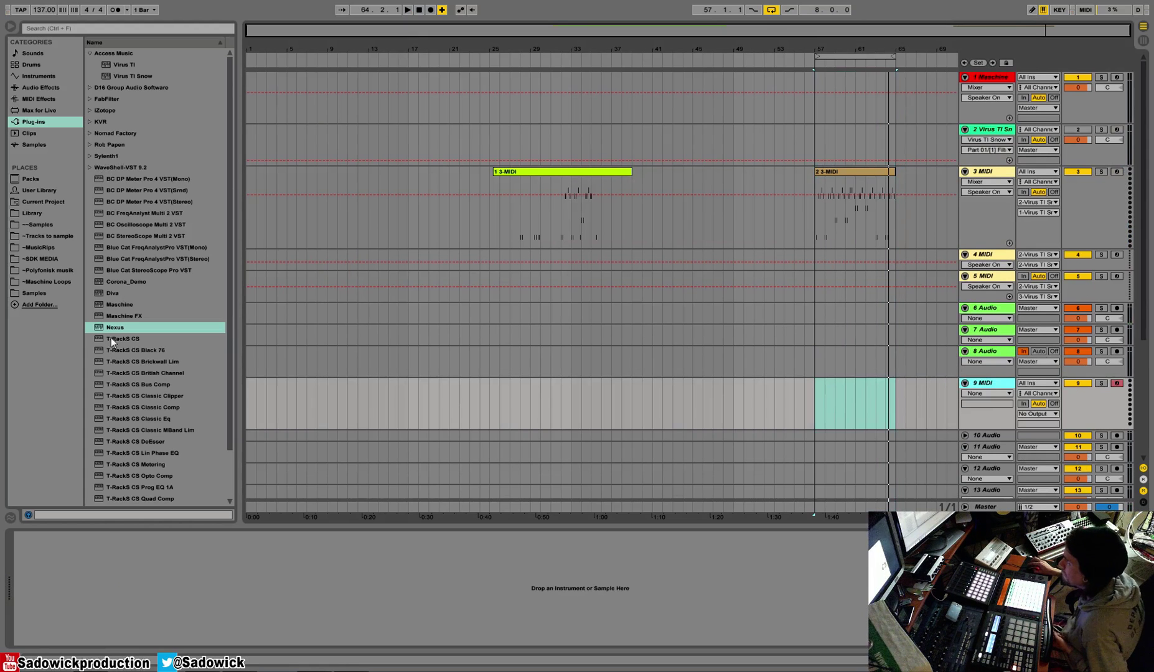
drag(111, 338, 266, 543)
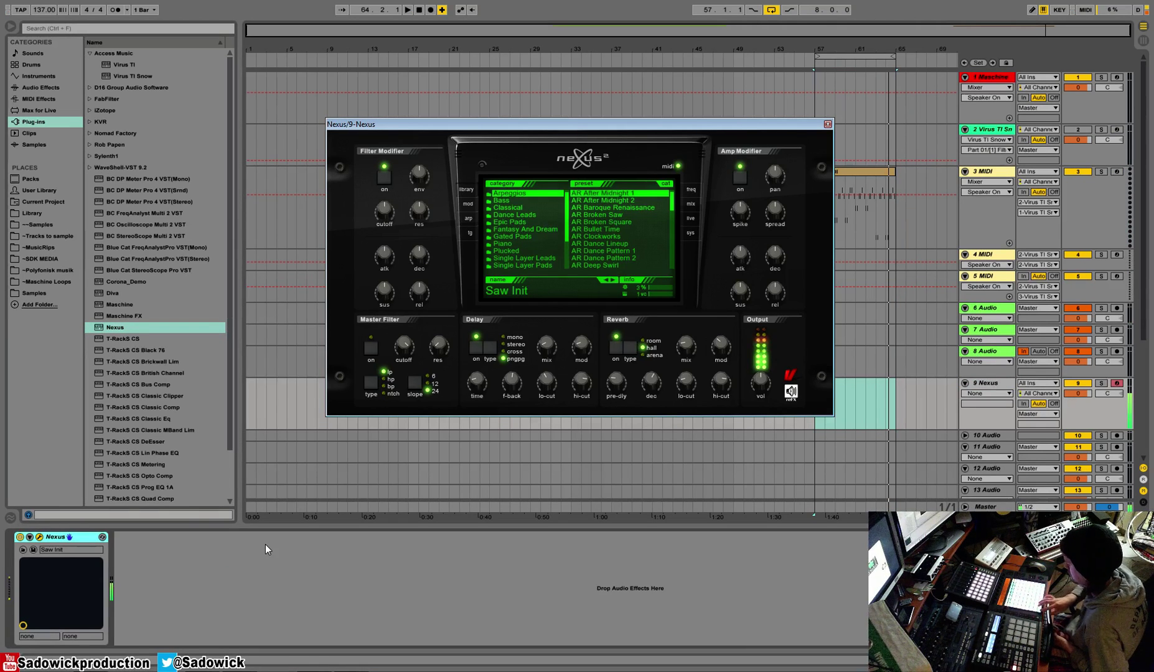
Step: Load the AR Finest TranceStuff+ preset from the XP Dance Vol.2 category in Nexus and play it with the loop
drag(565, 236, 567, 254)
click(553, 238)
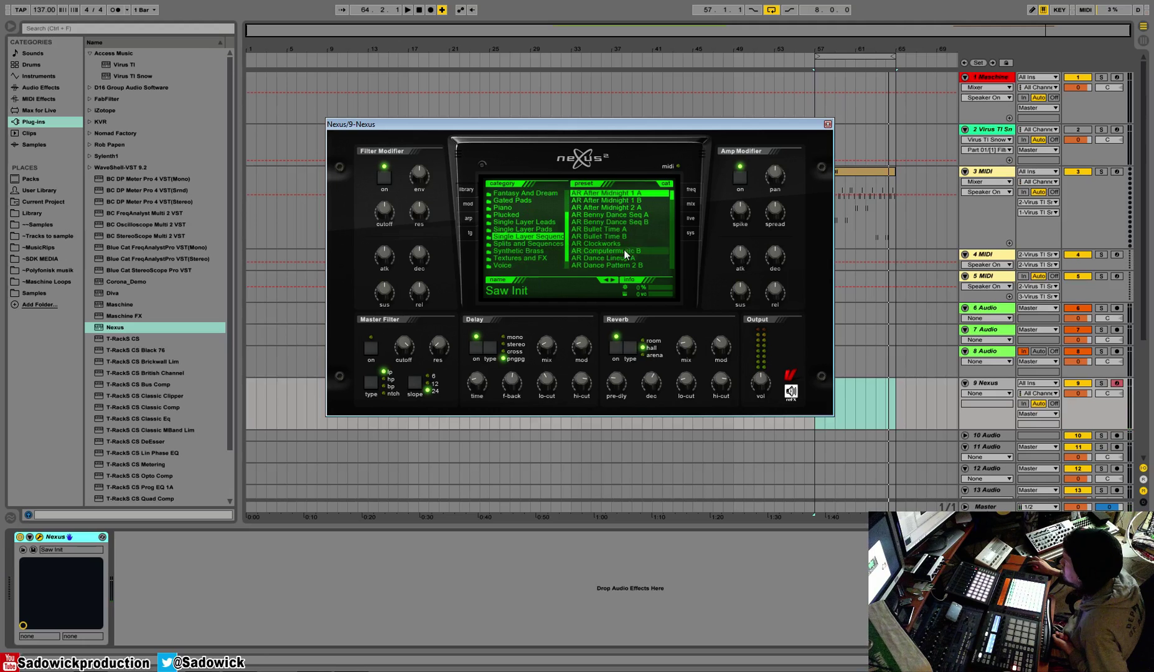
scroll(566, 238, down, 1)
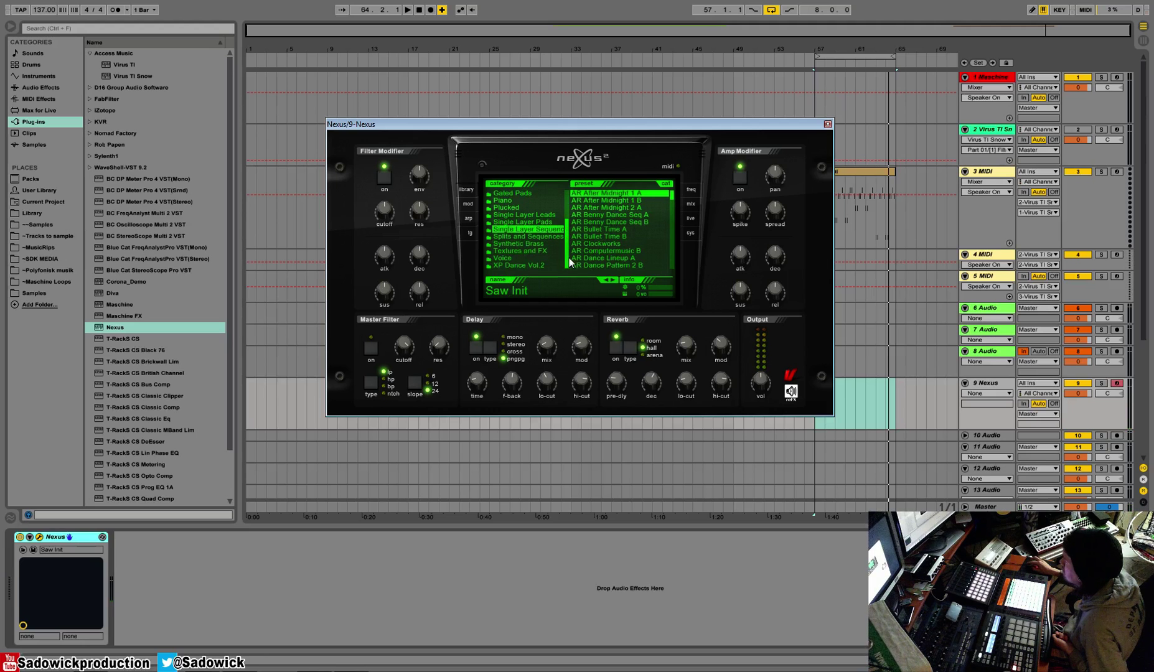
click(508, 264)
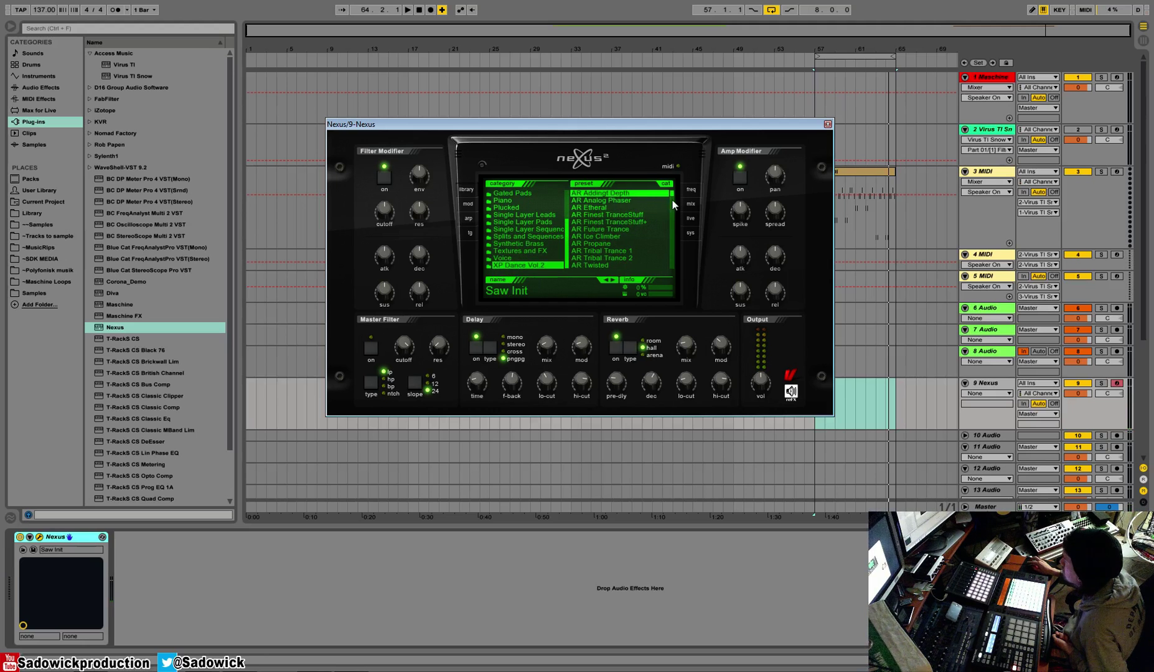
click(632, 223)
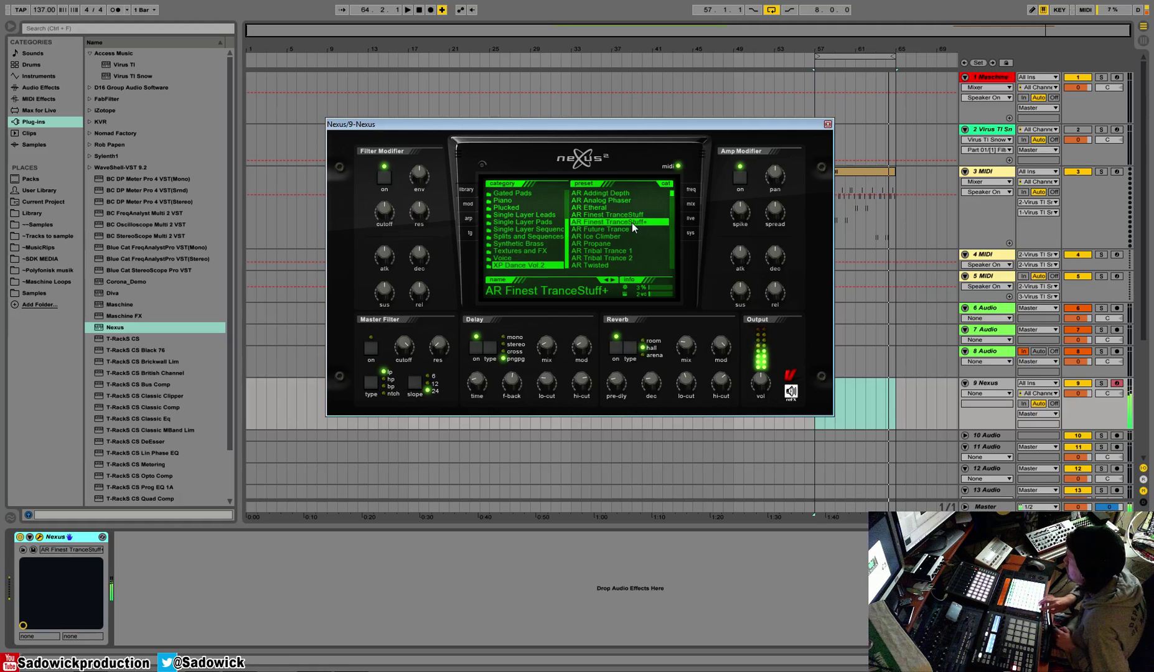
key(space)
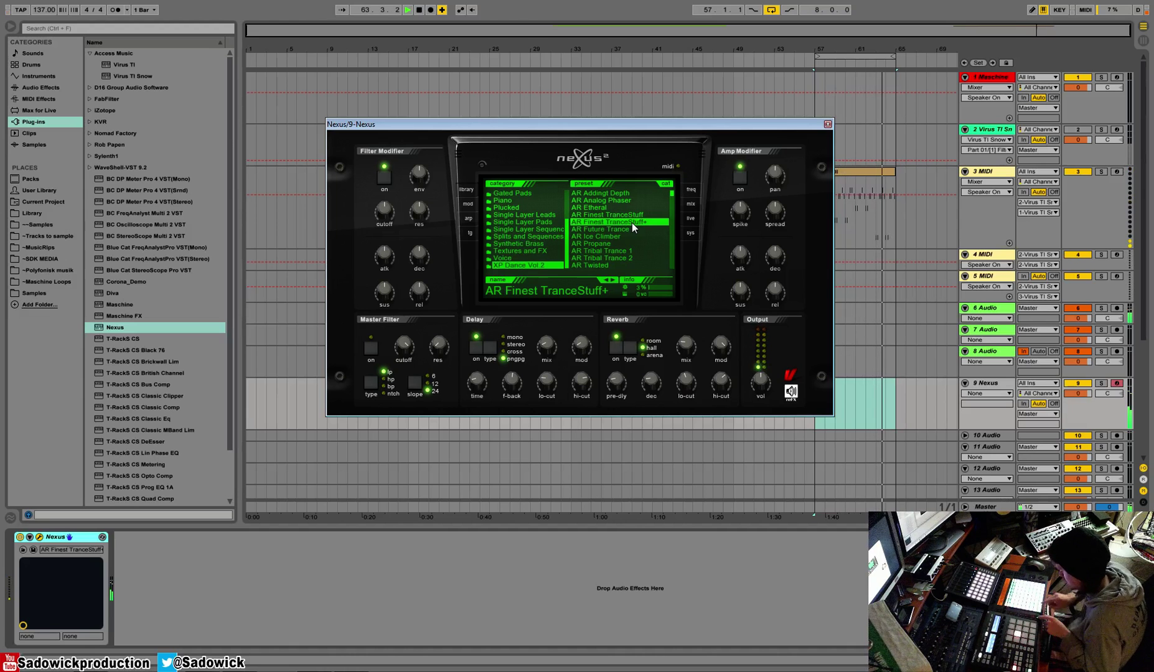
key(space)
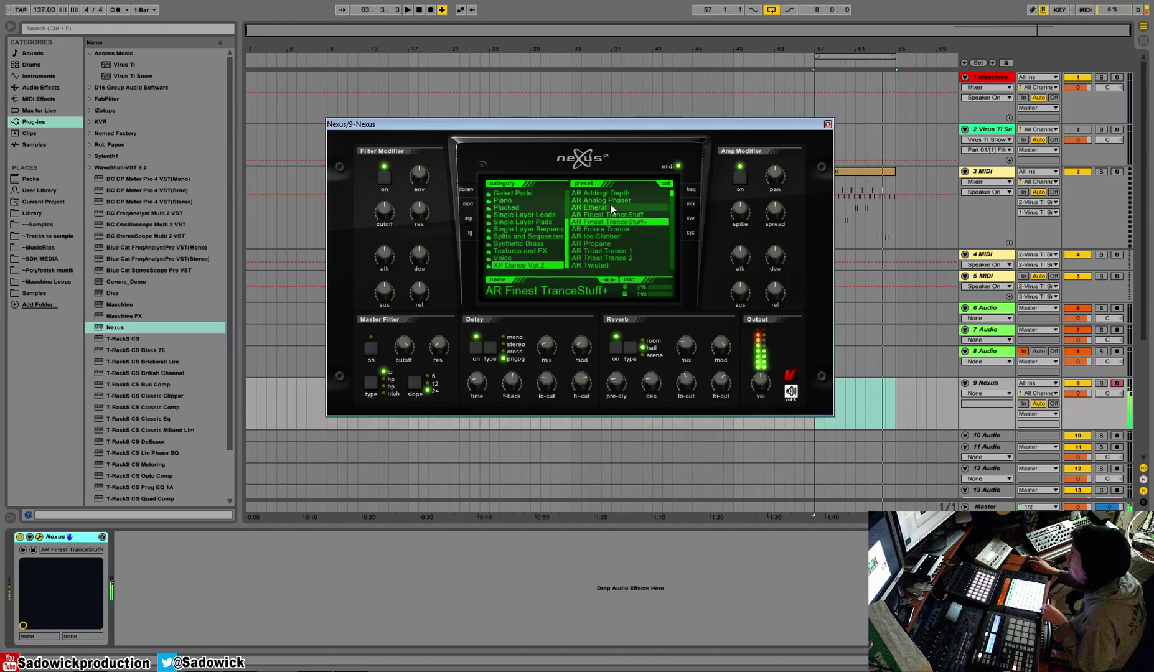
Step: Audition the XP Dance Vol.2 presets AR Tribal Trance 1, AR Tribal Trance 2, BA Crazy Google and BA CrookerBass 3
click(602, 250)
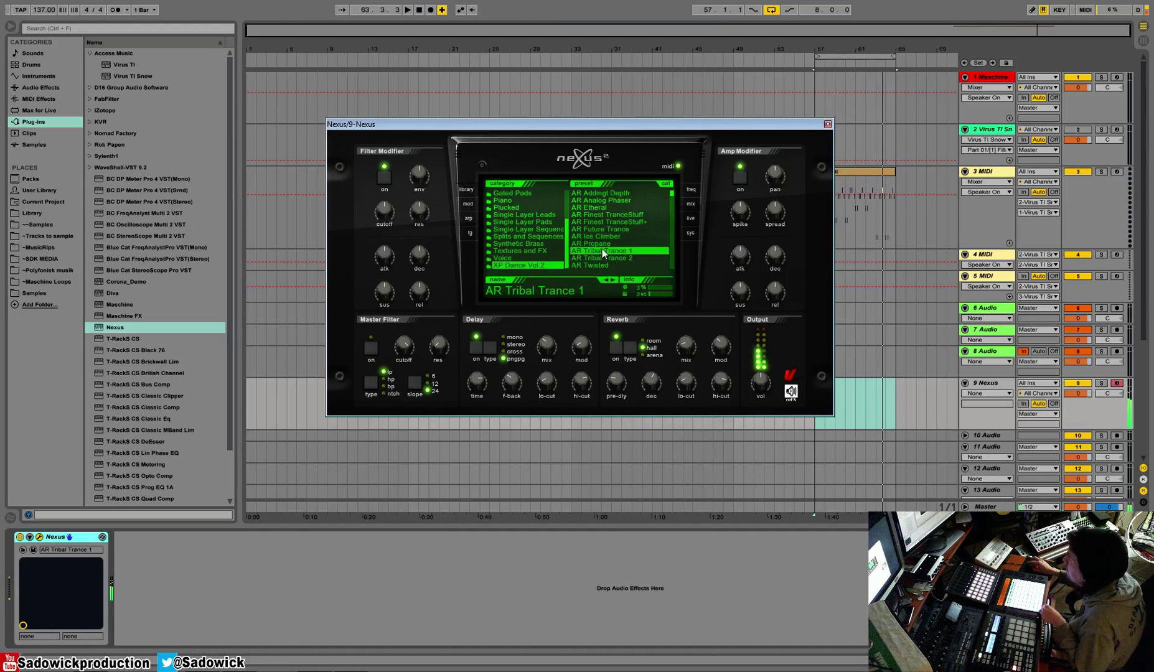
click(602, 257)
scroll(623, 224, down, 3)
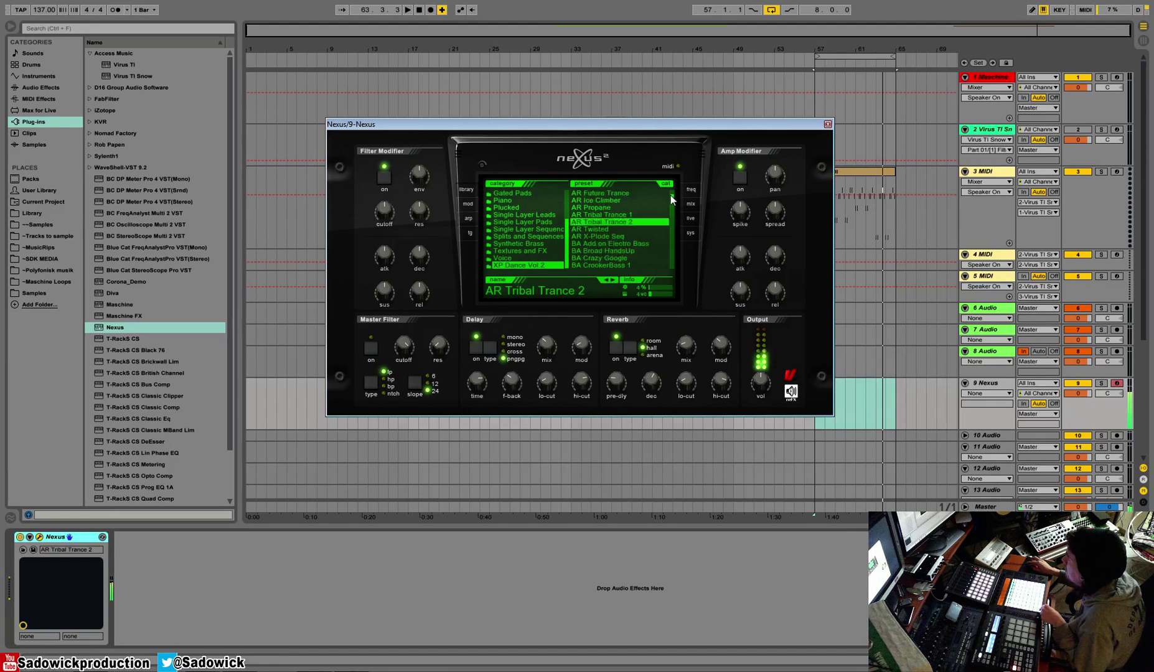
click(625, 224)
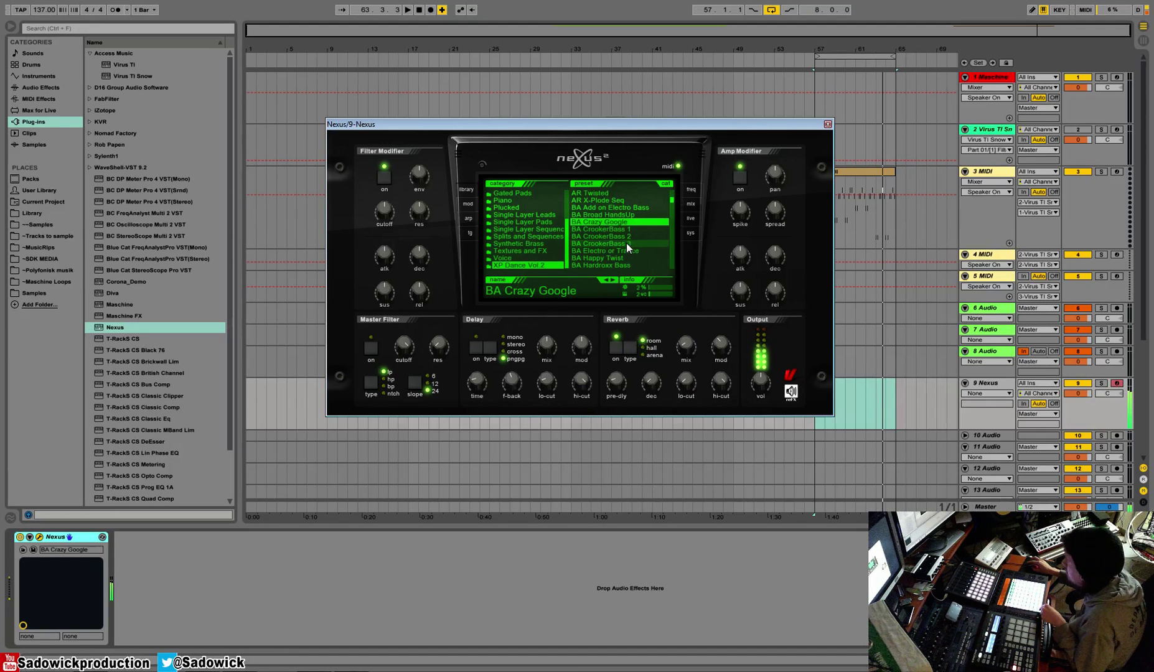
click(627, 242)
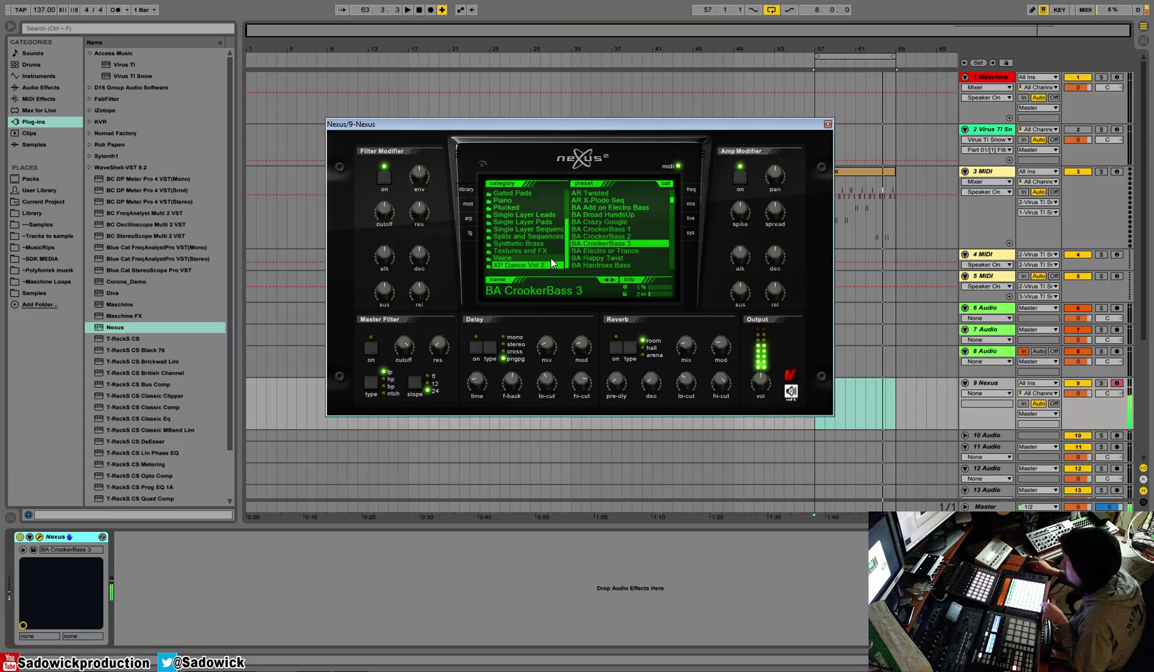
Step: Load the AR Infernal preset from the Arpeggios category in Nexus and close its window
scroll(564, 233, up, 1)
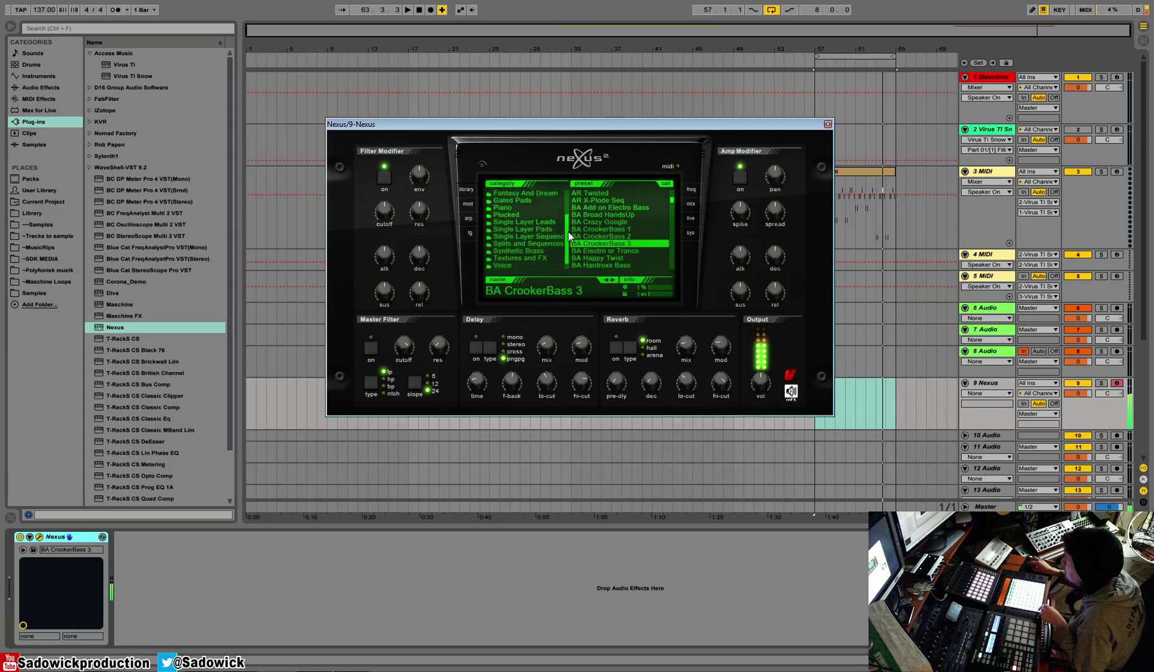
drag(568, 236, 568, 215)
click(539, 194)
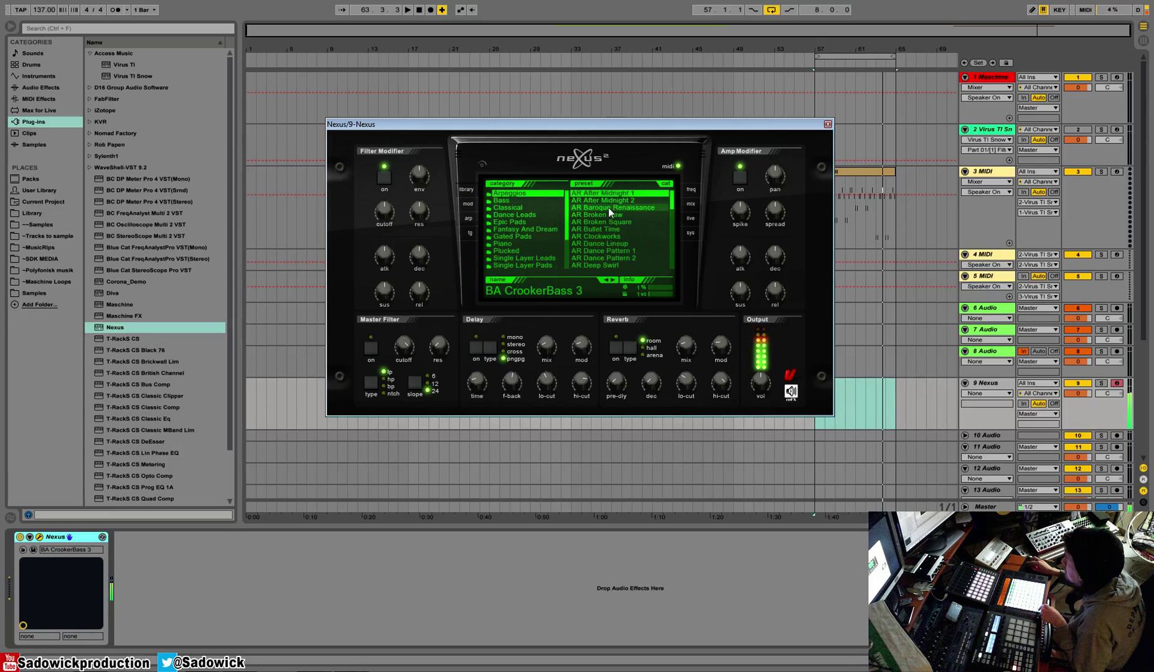
click(609, 221)
drag(672, 201, 672, 210)
click(624, 236)
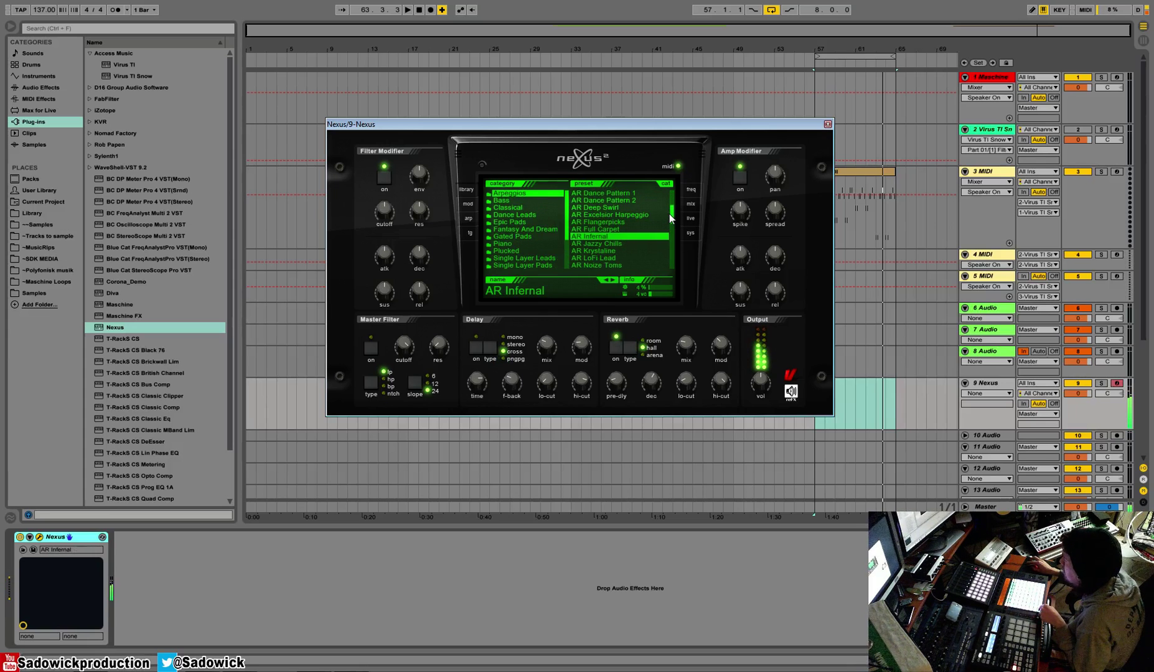
drag(671, 214, 673, 220)
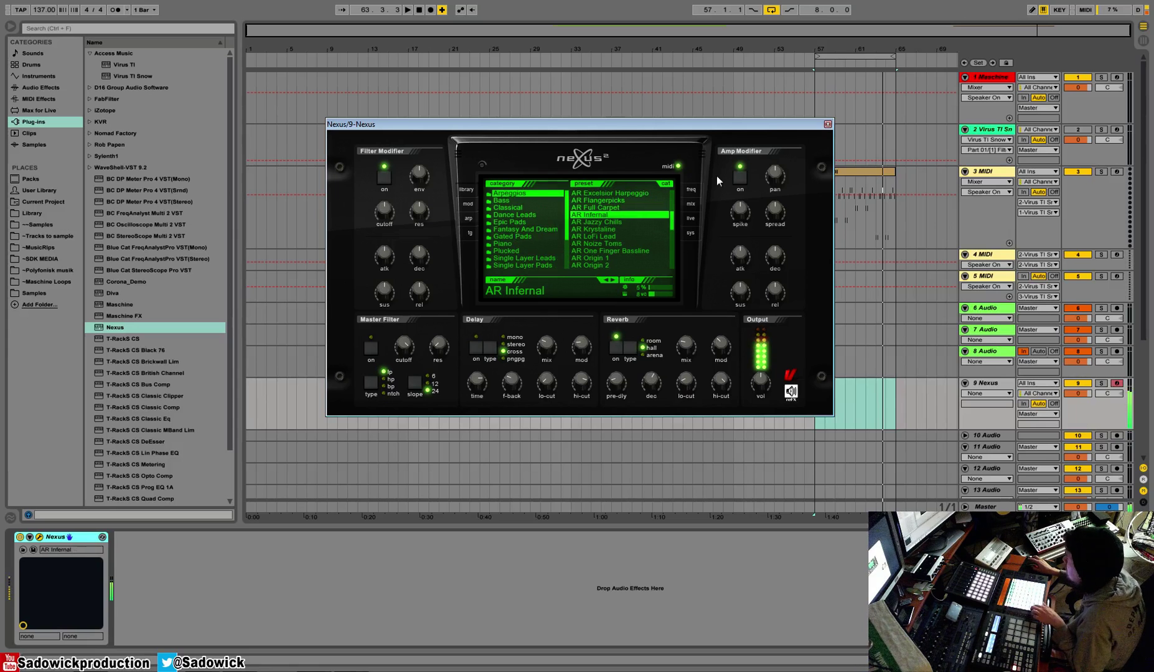
click(827, 124)
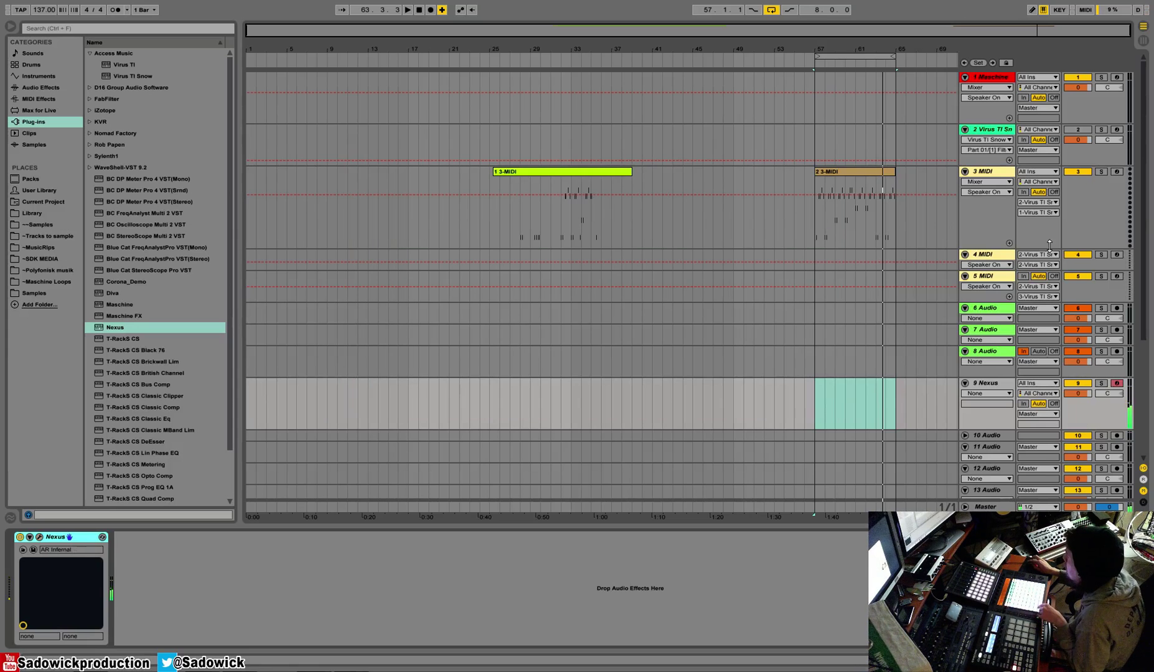
Step: Arm the 4 MIDI track for recording and select it
click(1116, 256)
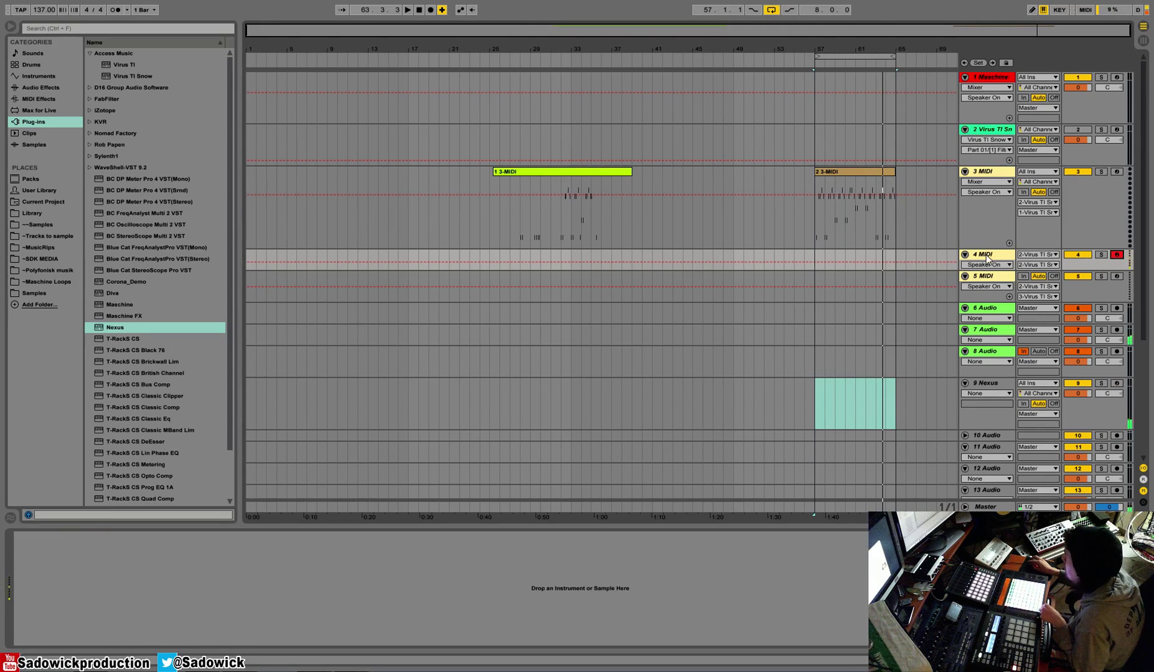
click(1114, 177)
click(995, 252)
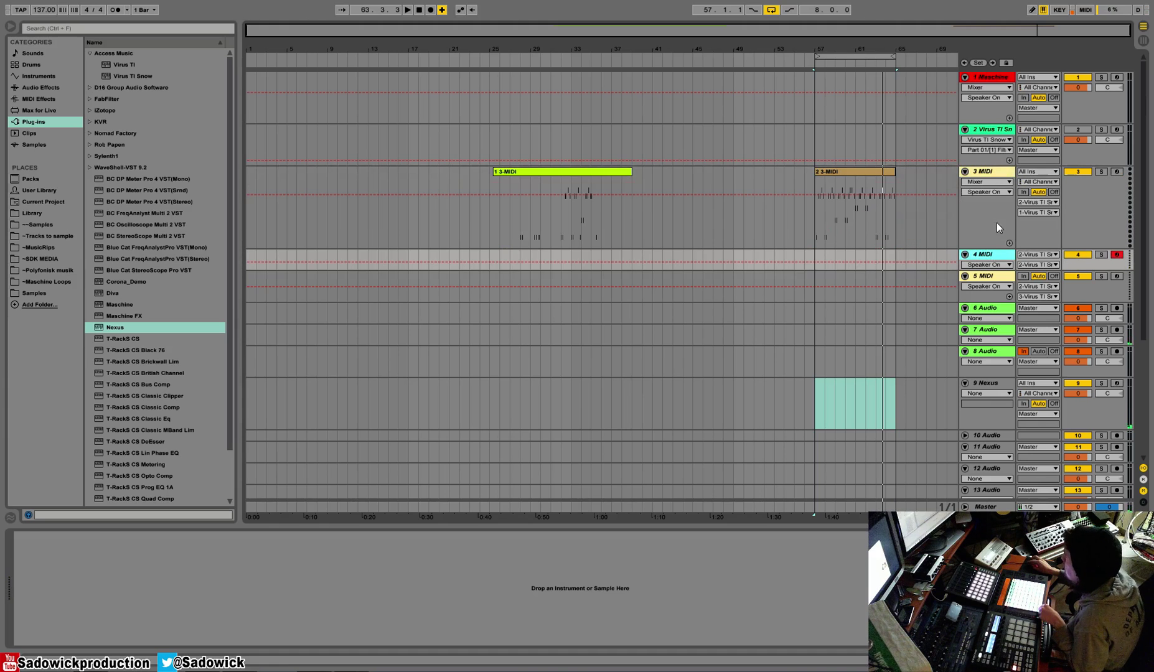
Step: Open Virus TI Snow on track 2, select part 2 and filter its patch browser to the Bass category
click(1004, 129)
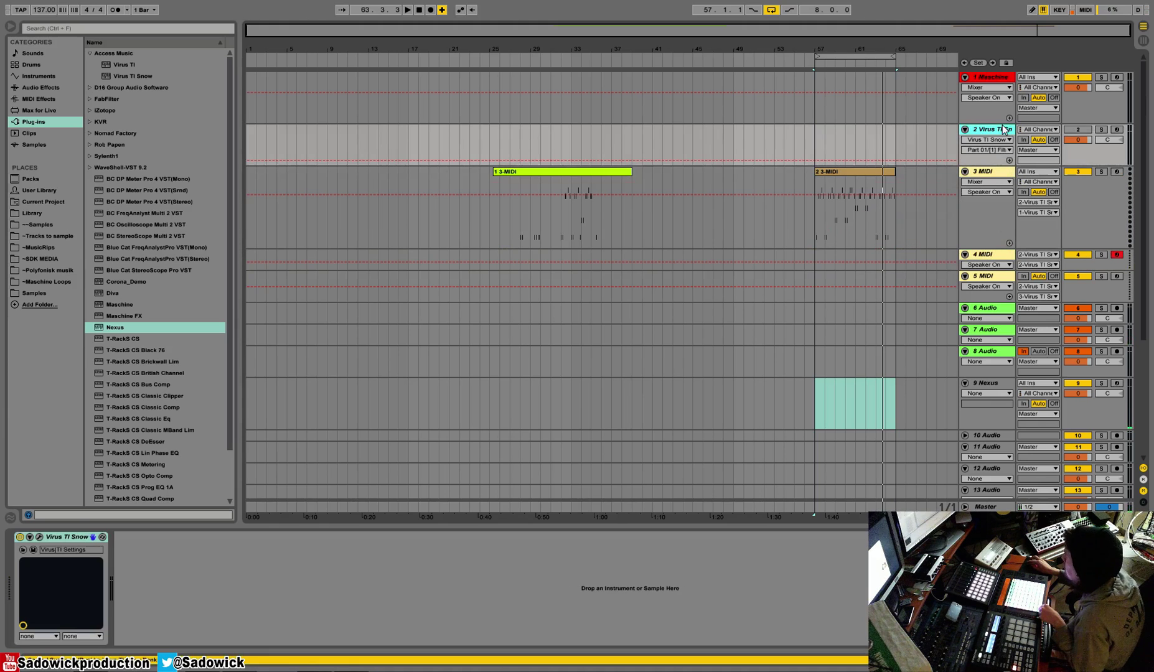
click(39, 537)
click(337, 225)
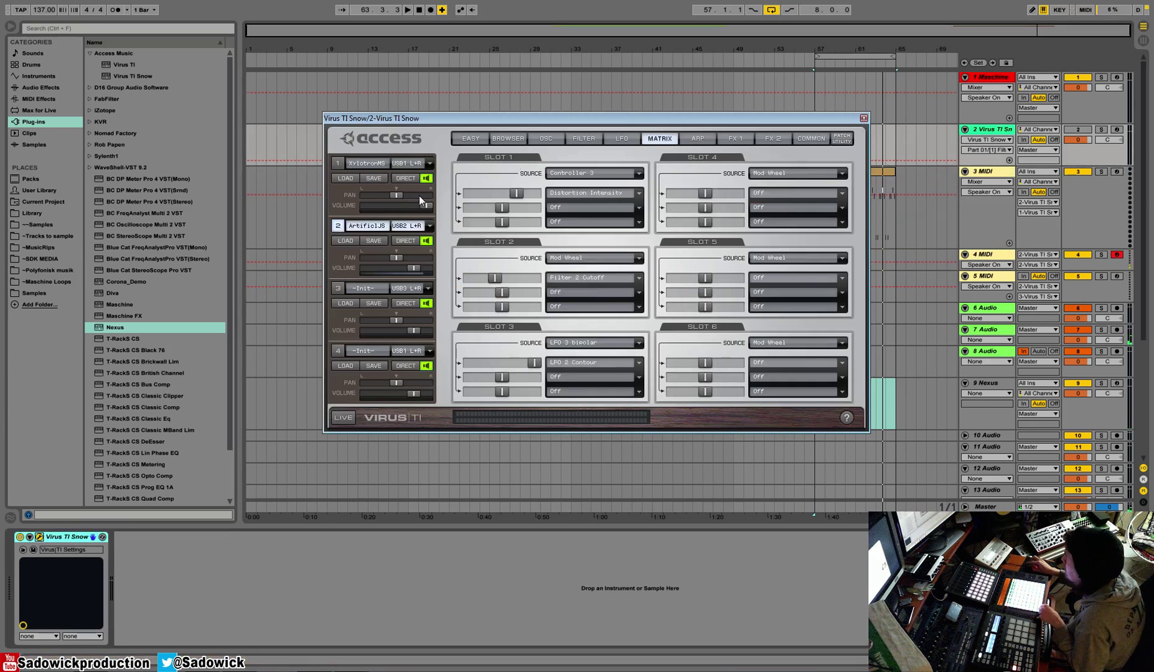
click(509, 139)
click(750, 160)
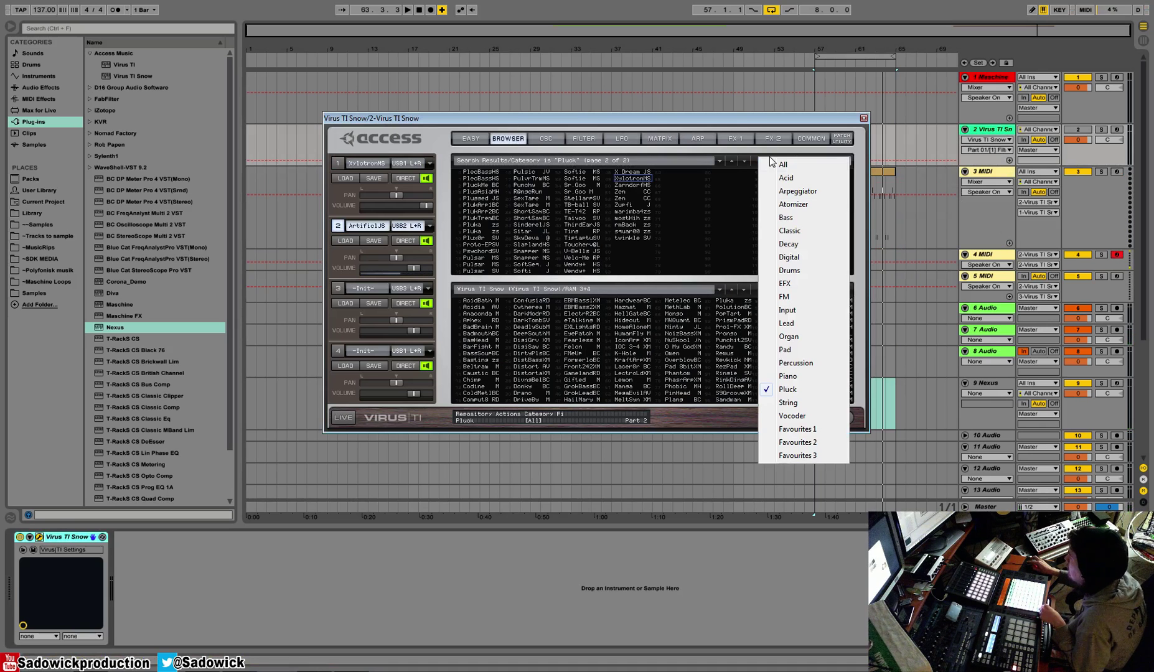
click(786, 219)
Step: Audition the bass patches BionicleSV, BigBeat MS, Bs90Ag@in and BsSomethn@ on Virus TI Snow part 2
click(608, 234)
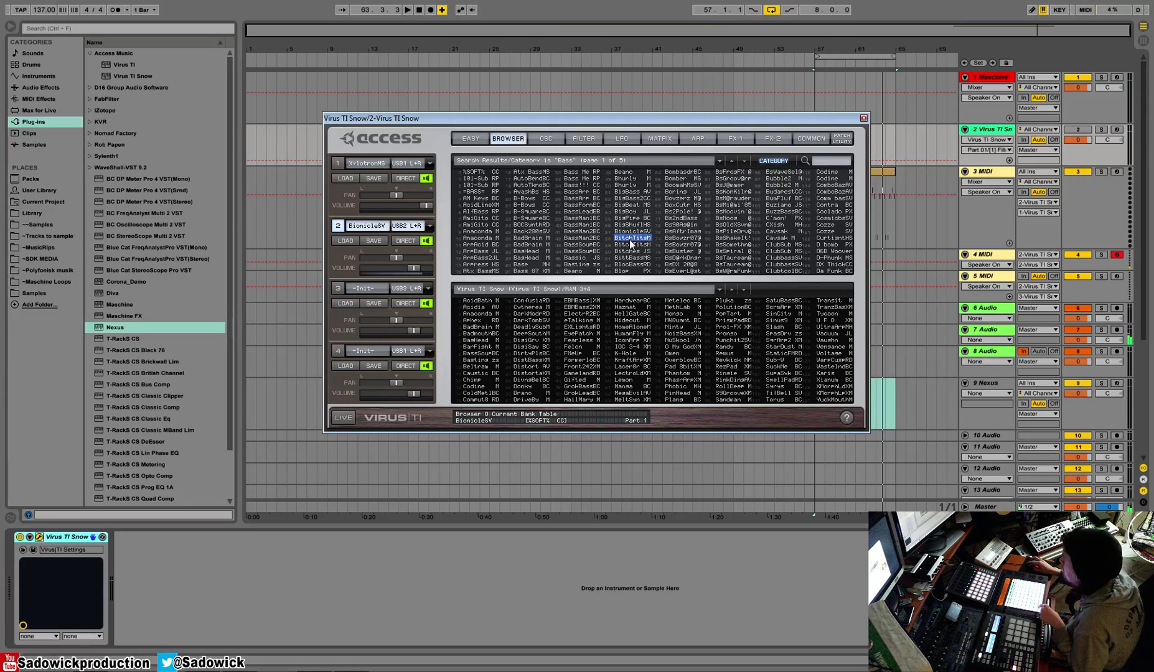
click(643, 206)
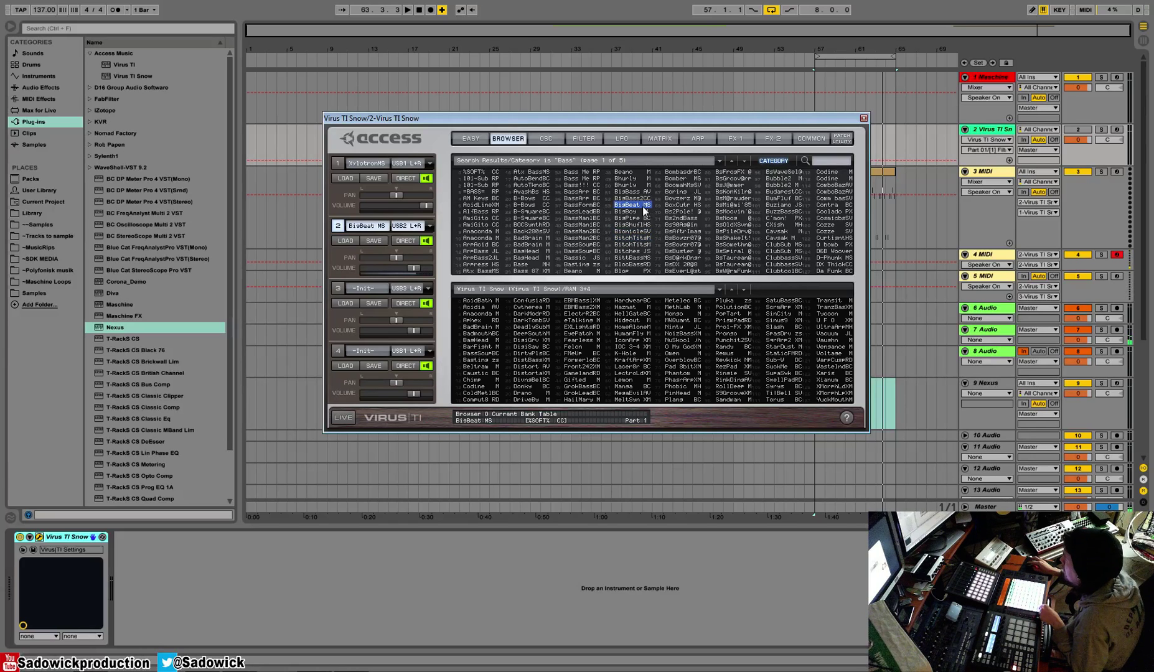
click(685, 225)
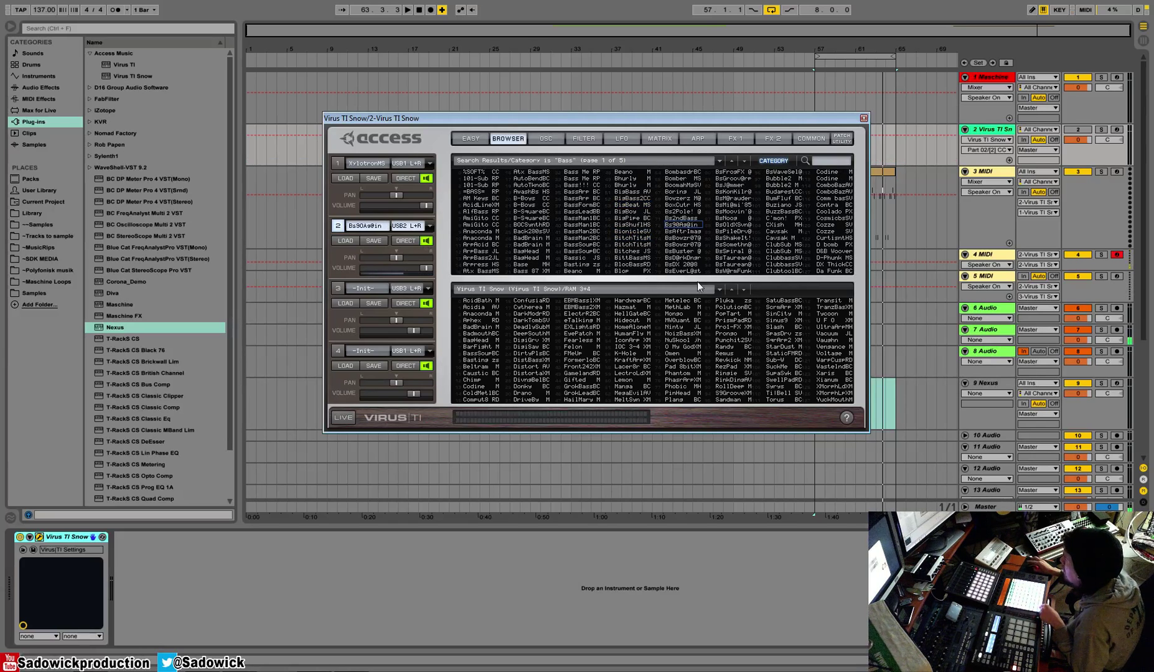
click(747, 245)
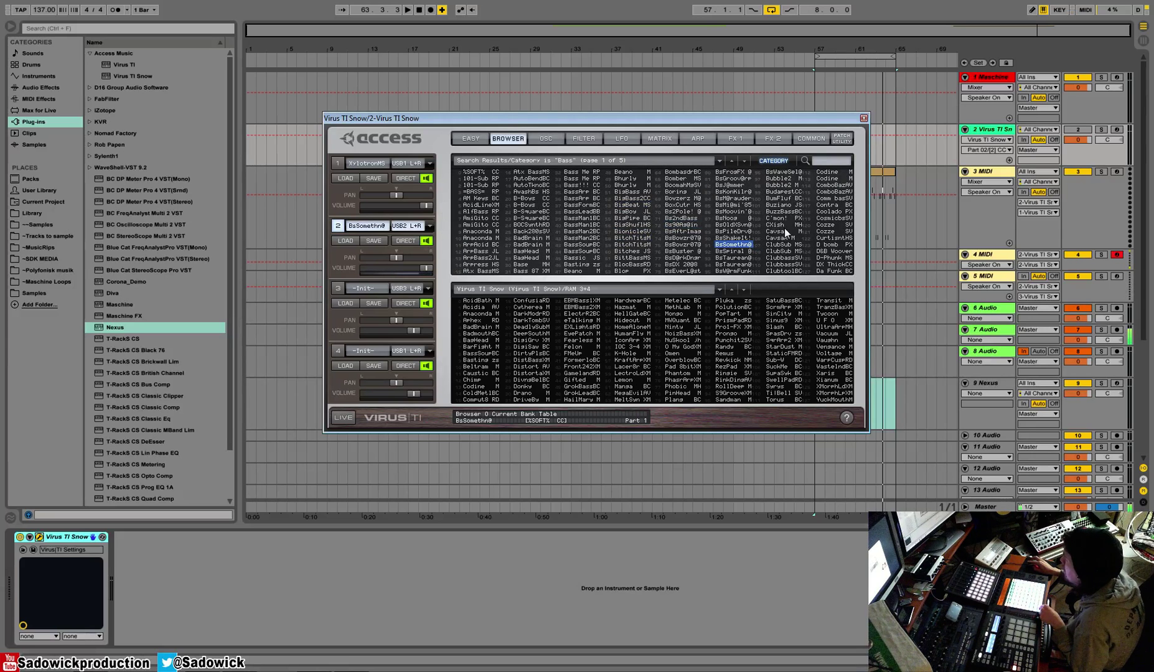
Step: Audition the bass patches BuzzBassBC, Cavsak M, ClubSub, D bomb PX and Contra BC on part 2
click(784, 211)
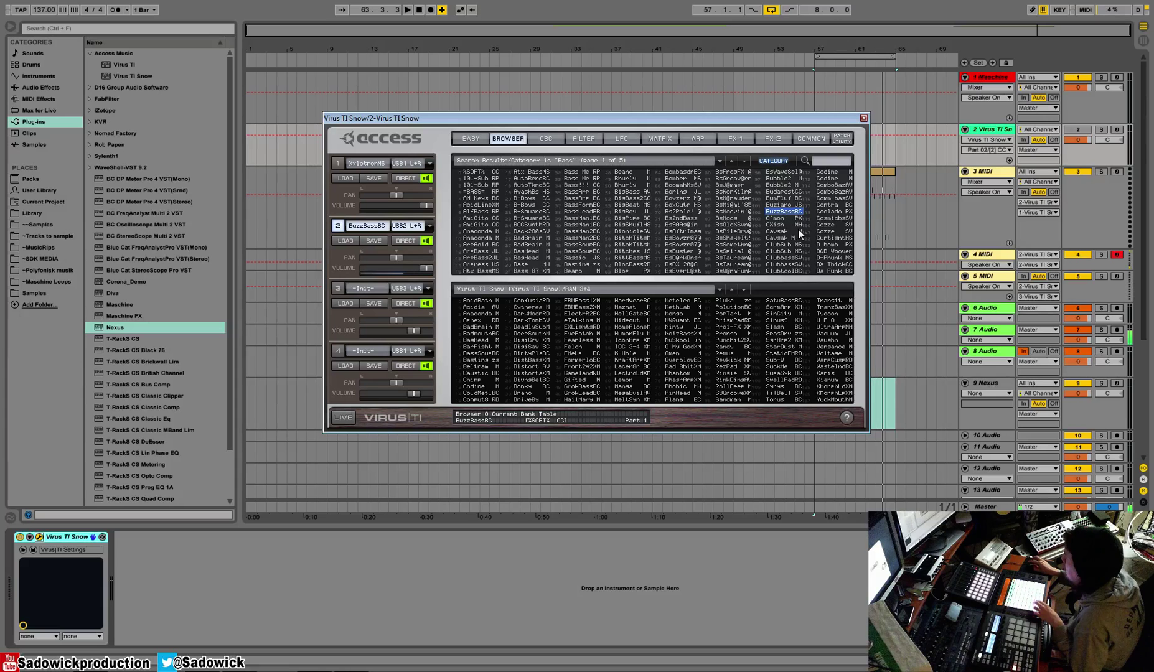
click(783, 238)
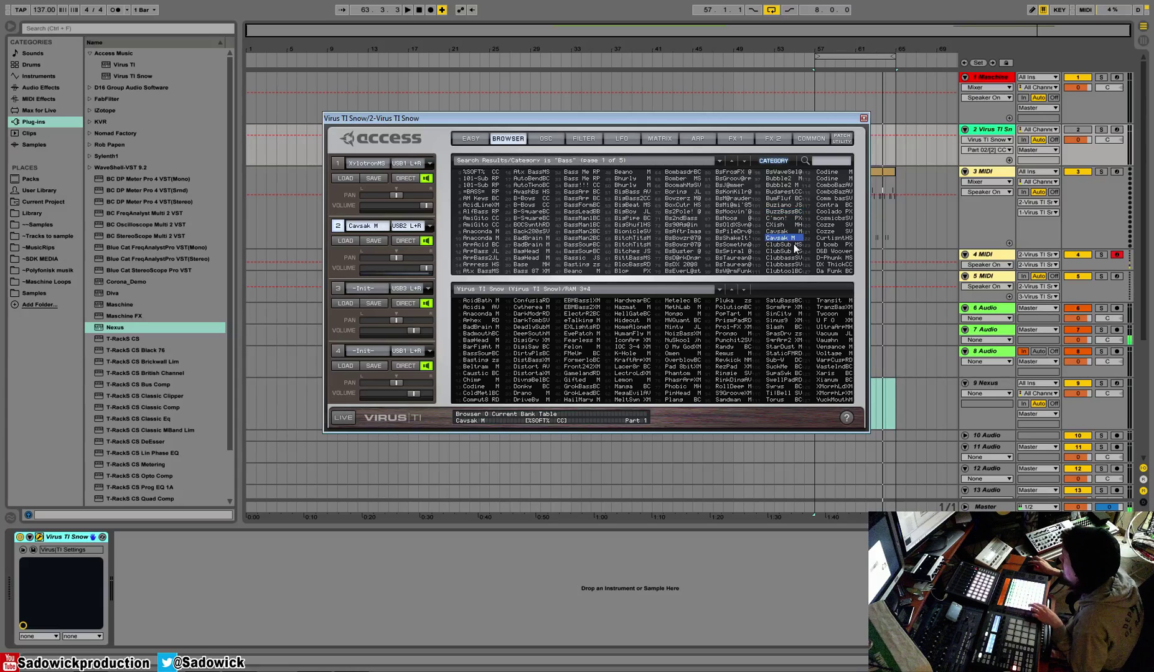
click(785, 244)
click(830, 245)
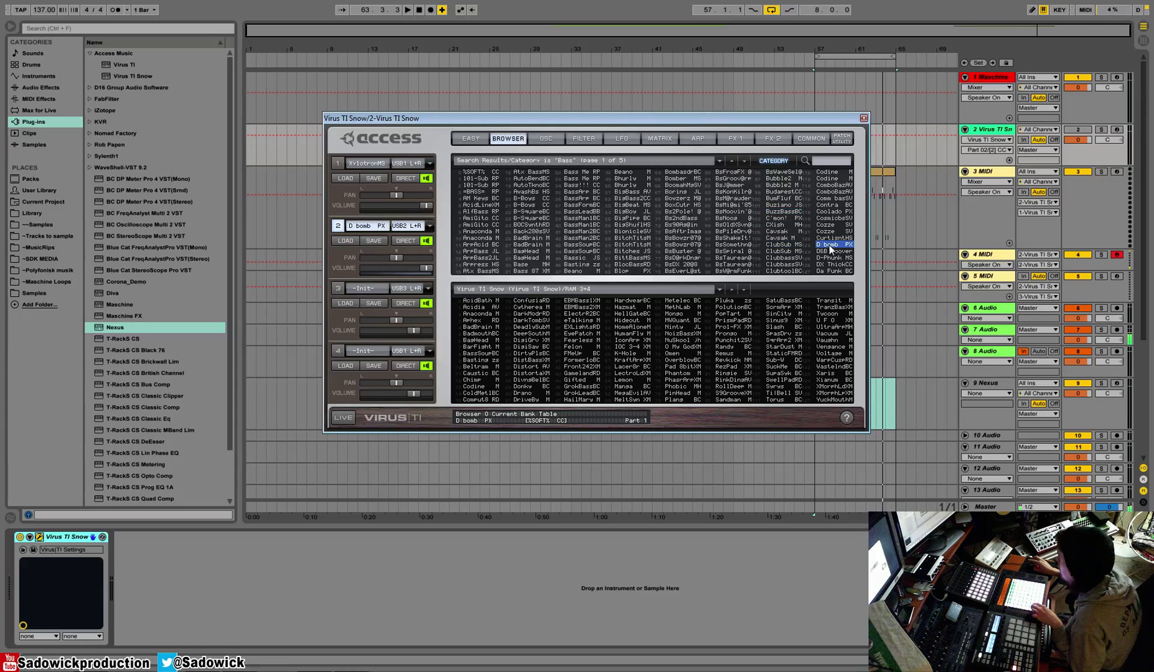
click(829, 206)
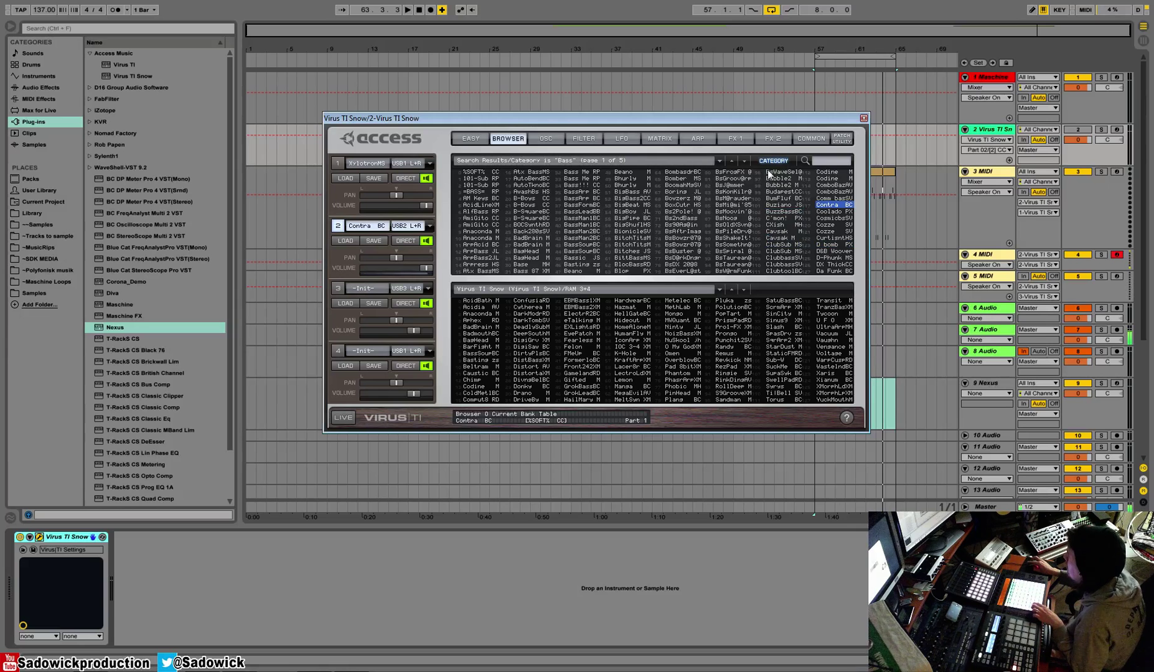
Step: Try DinoBassHS and Dst3o2 BB from the second page of bass results, and settle on Electro1BC for part 2
scroll(720, 183, down, 1)
click(624, 206)
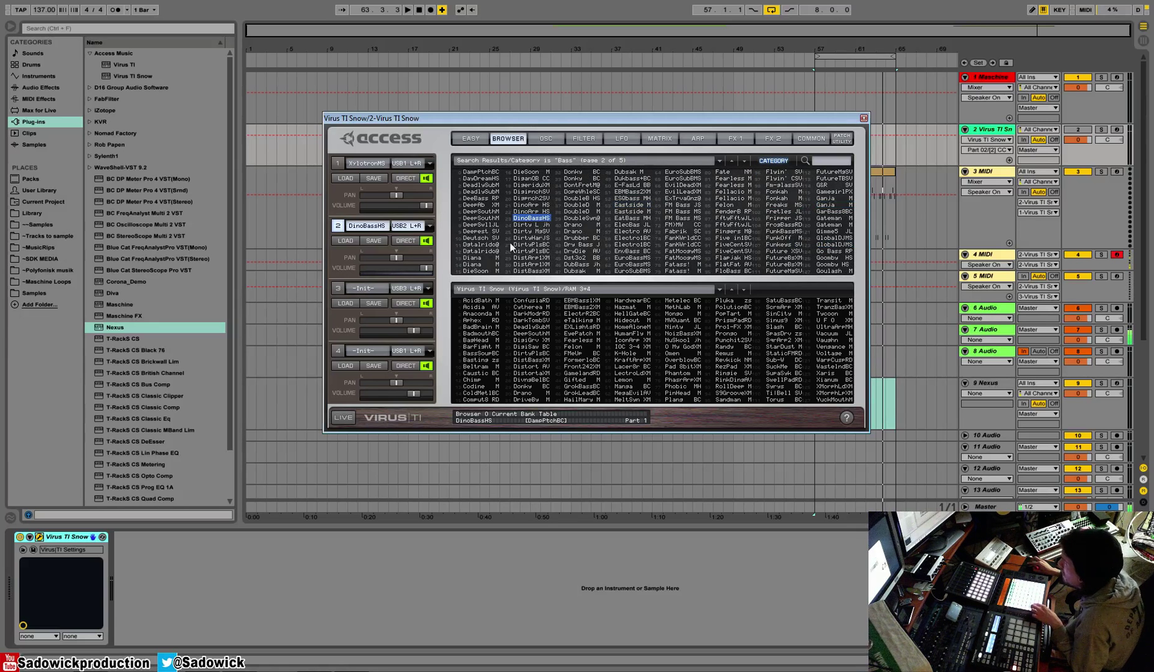
click(582, 257)
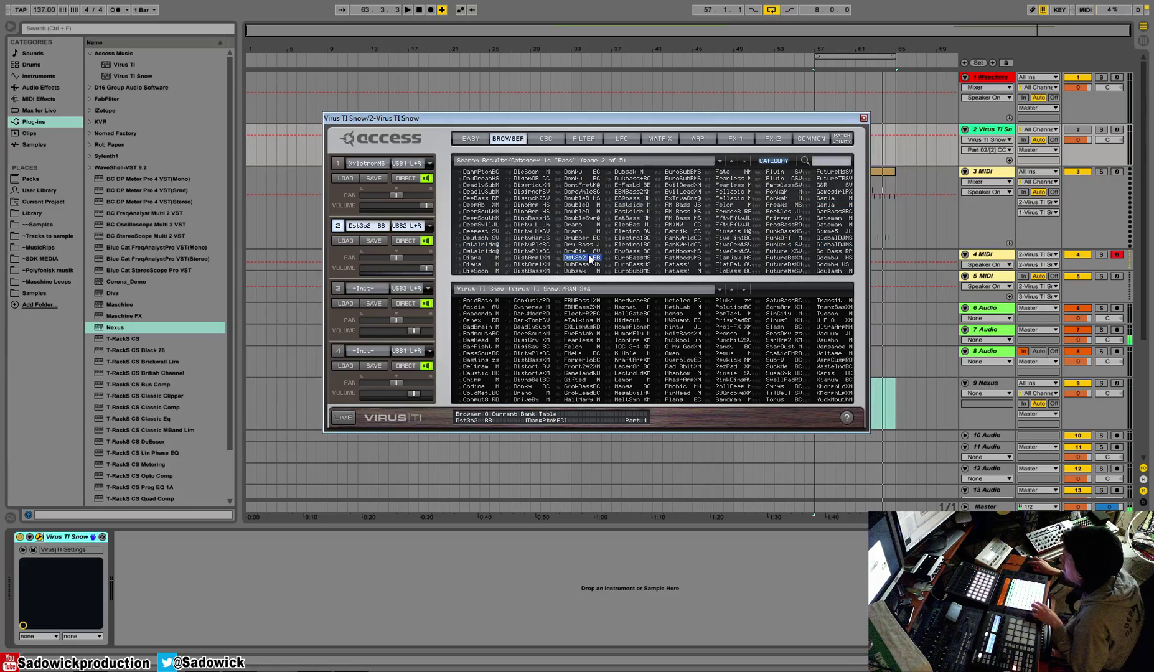
click(637, 240)
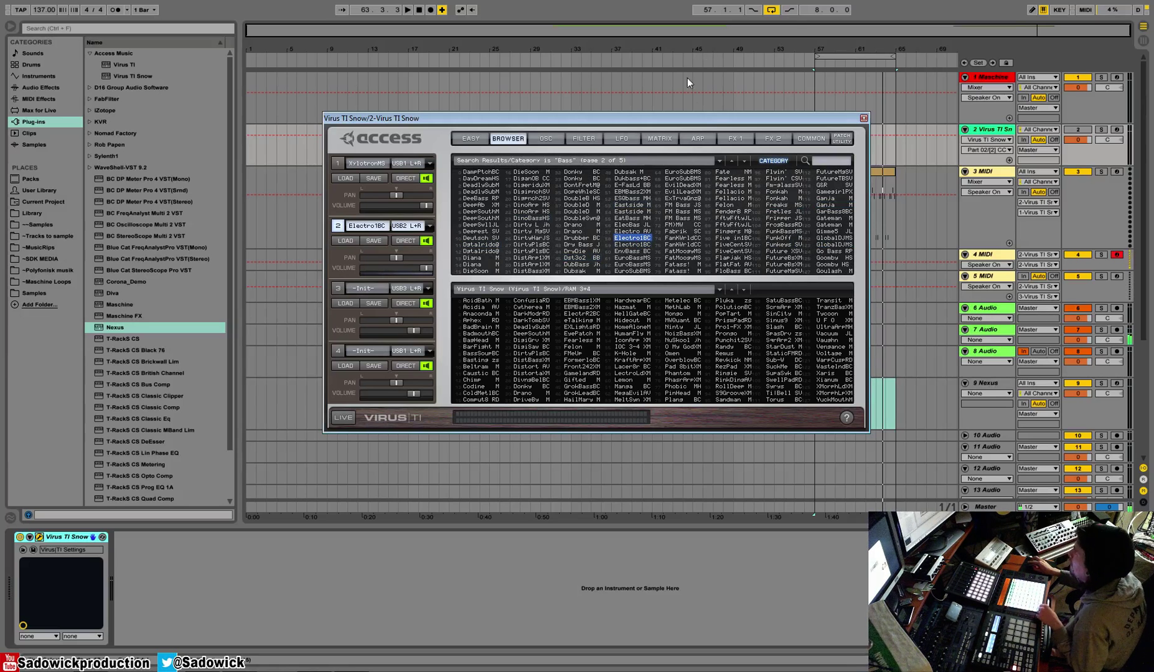
Step: Enable part 2's arpeggiator in Up mode with the User pattern and shorten the pattern to 8 steps
click(698, 139)
click(505, 189)
click(523, 193)
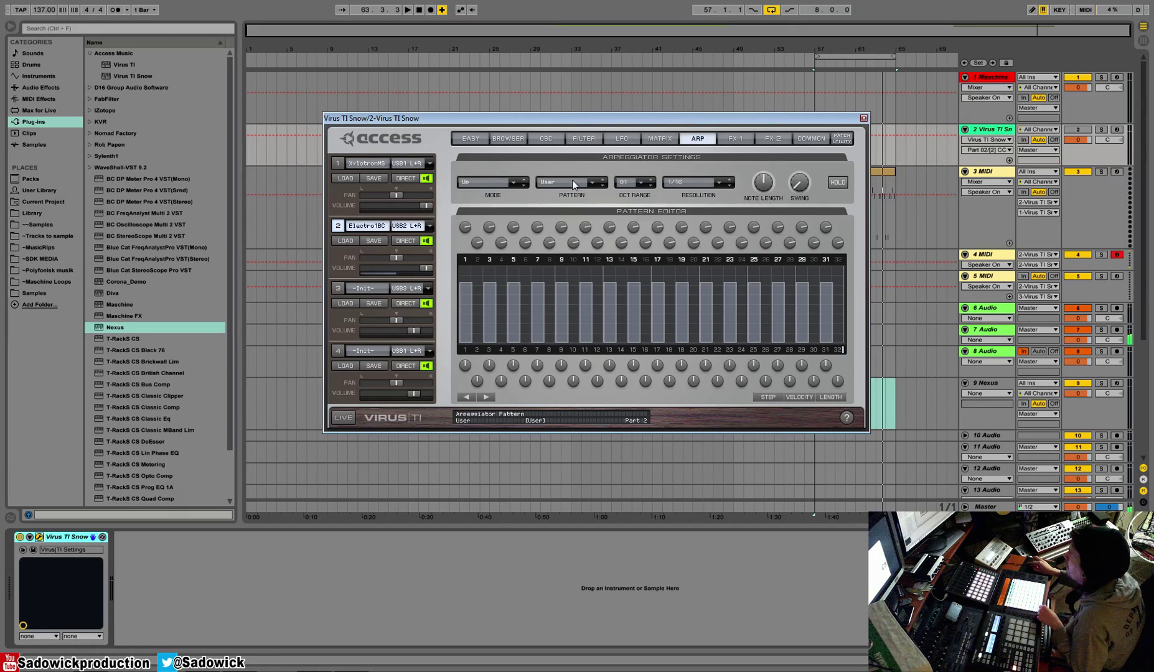
click(591, 183)
click(558, 169)
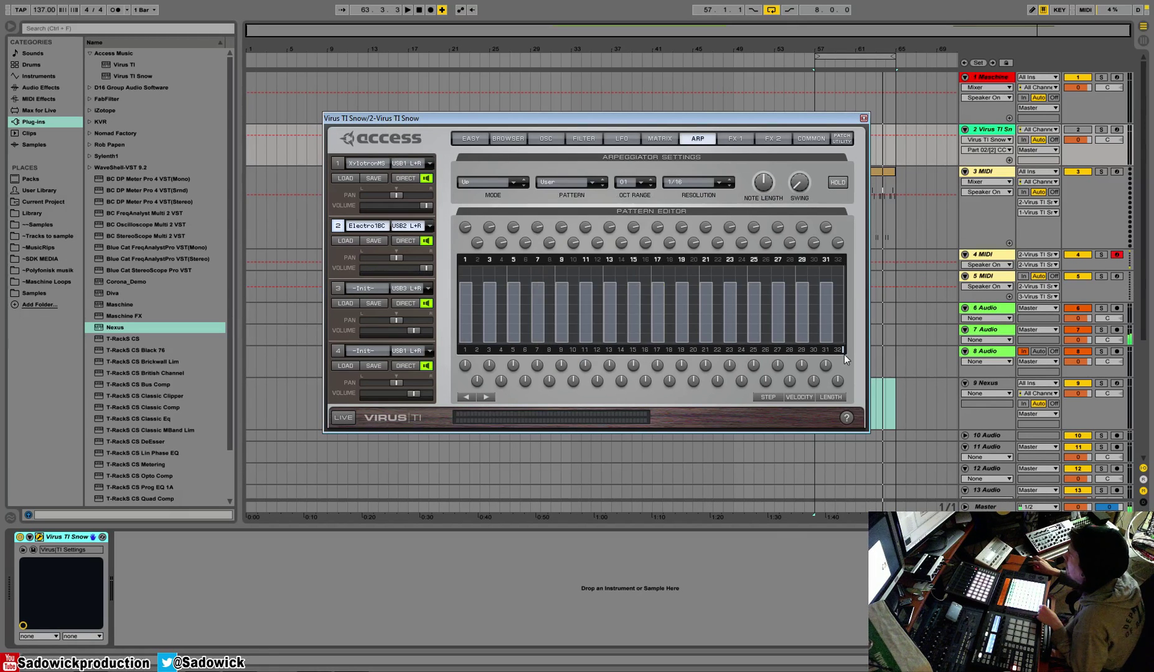
drag(845, 359, 553, 356)
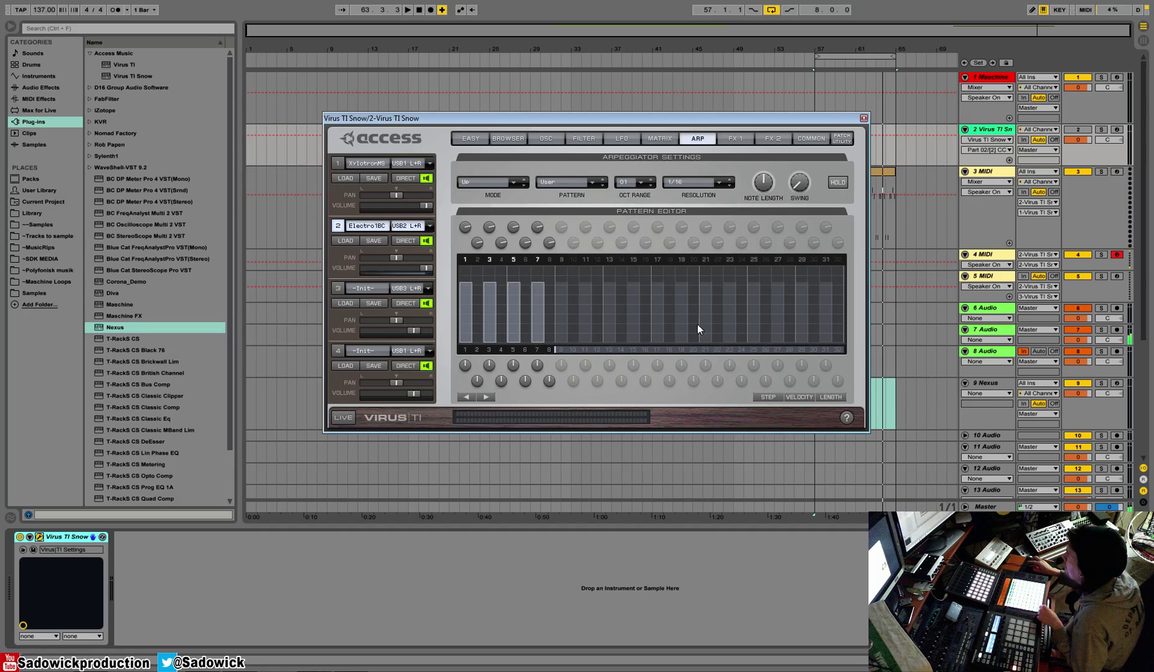
Step: Randomize the 8-step arpeggio pattern until notes start on steps 1, 2, 3, 5 and 8
click(766, 396)
click(766, 396)
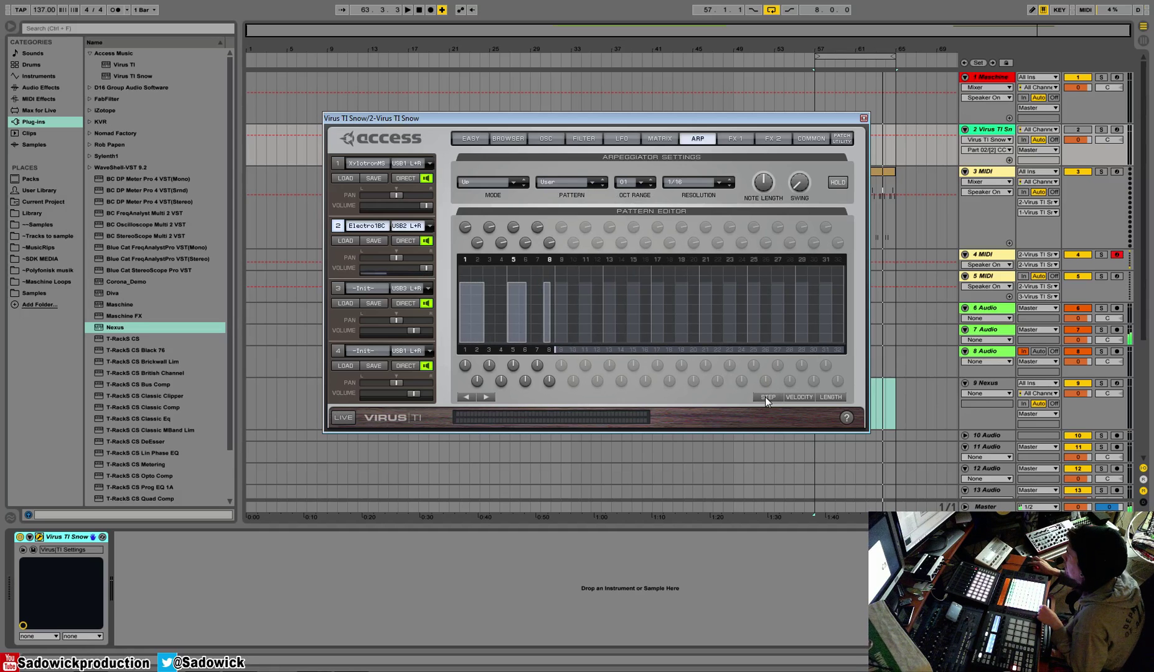
click(766, 397)
click(766, 397)
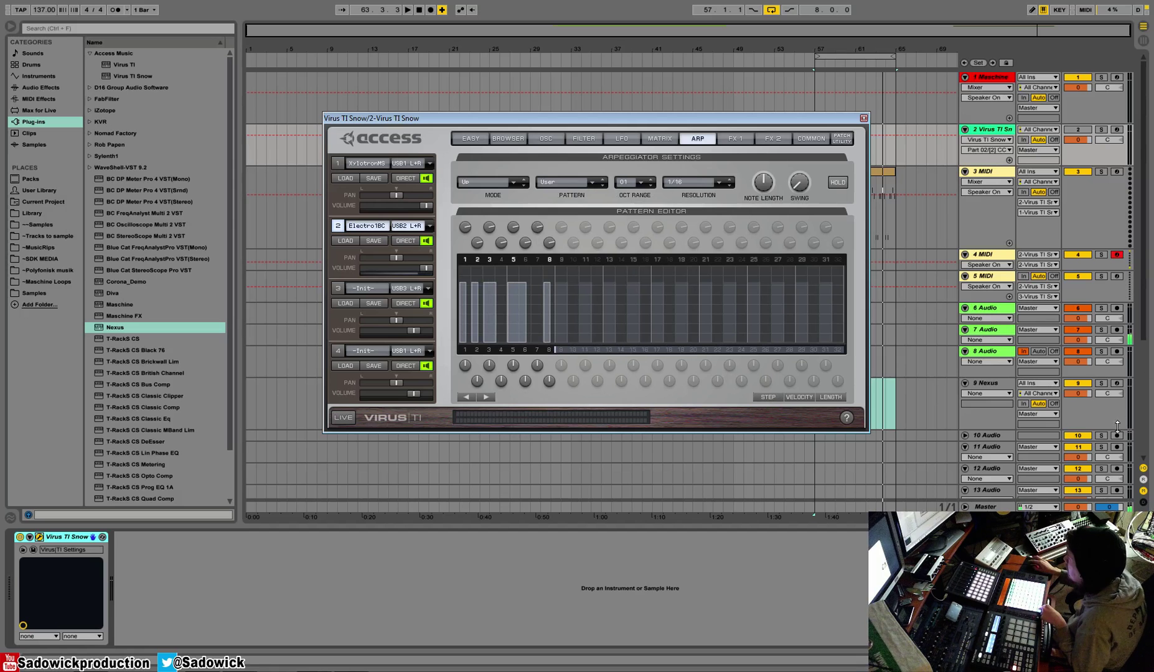
Step: Select the 4 MIDI track and set part 2's EQ low gain to +7.25 dB
click(1118, 256)
click(985, 262)
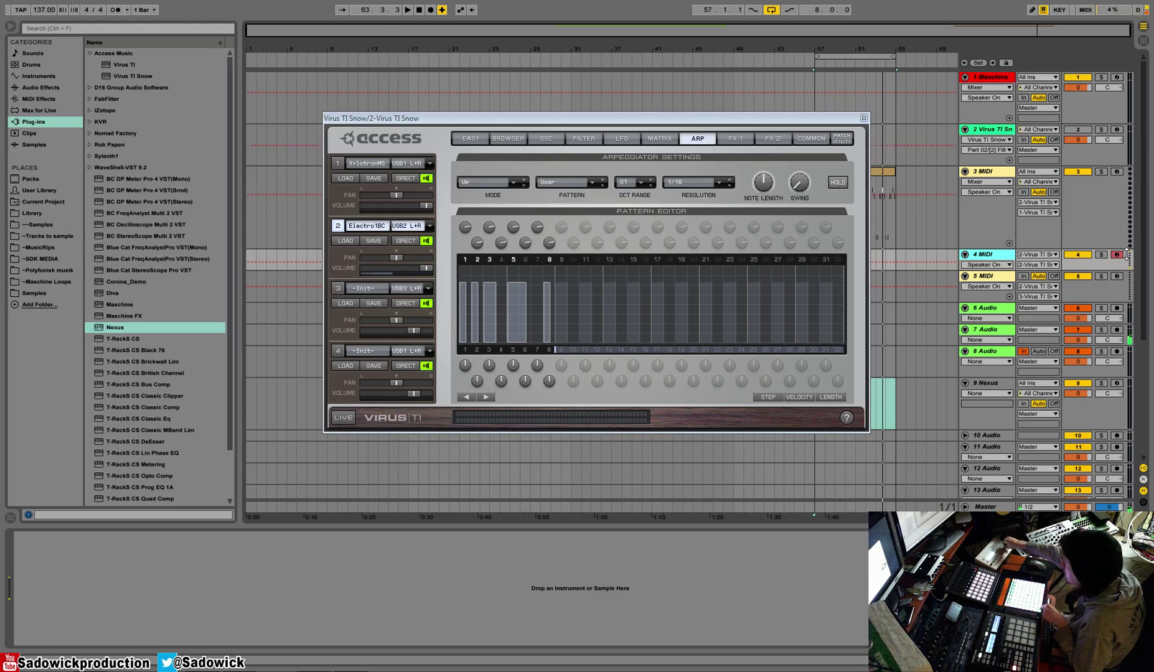
click(737, 138)
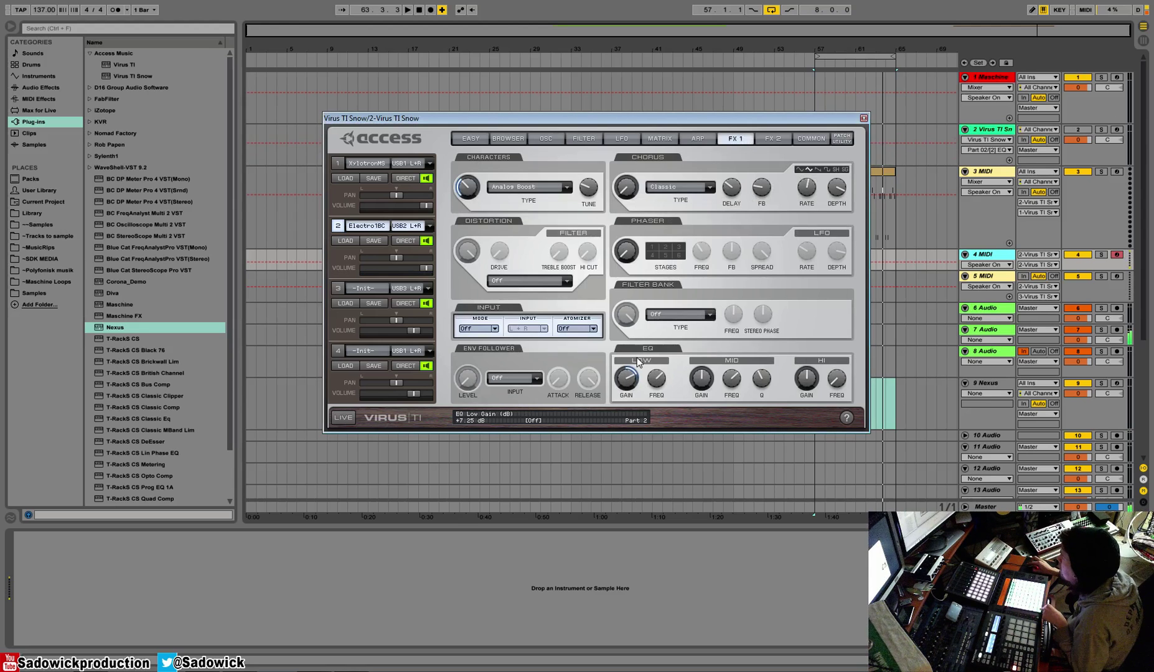
click(766, 140)
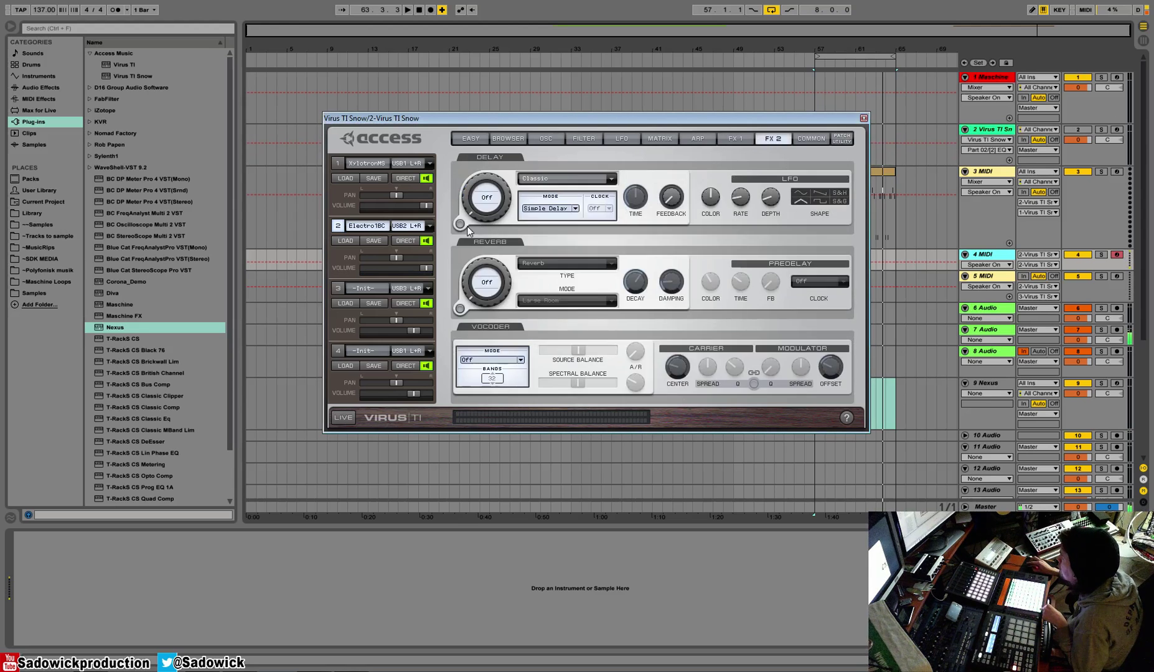
Step: Set part 2's distortion type to Rectifier
click(735, 139)
click(524, 284)
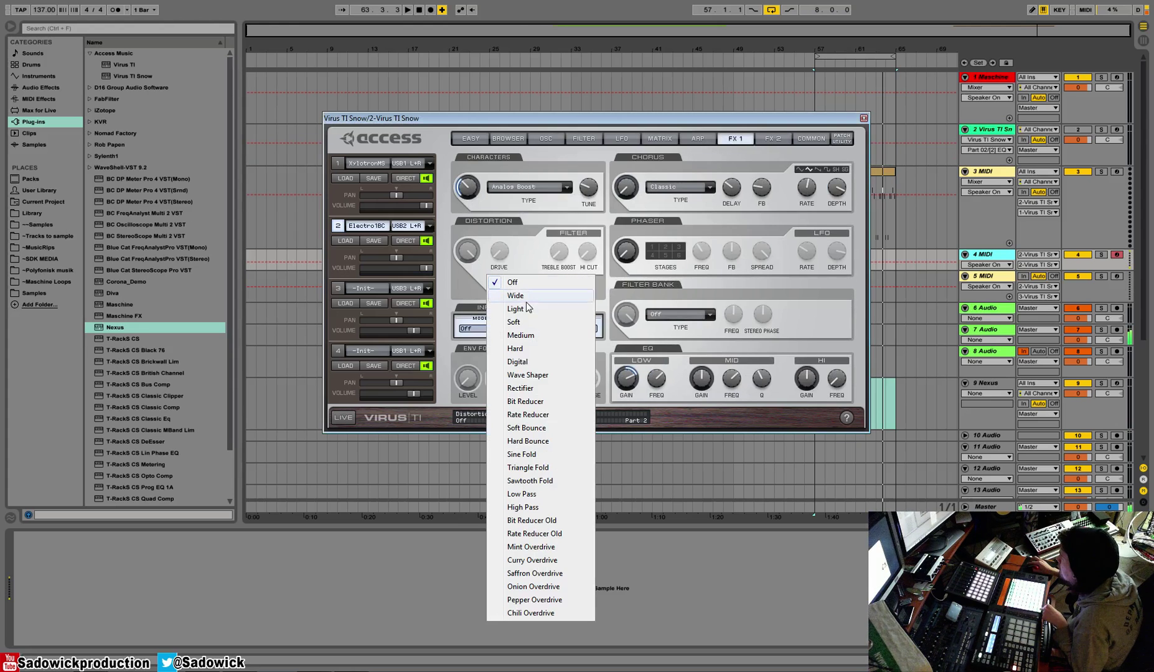
click(542, 388)
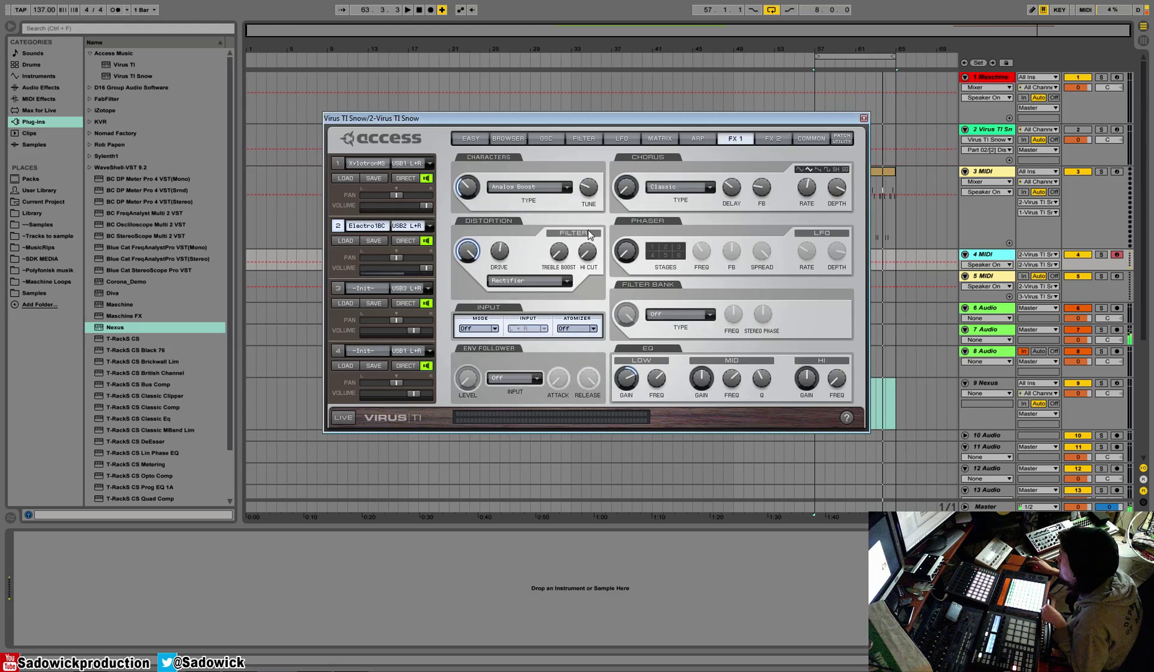
Step: Adjust part 2's filters, setting filter 1's cutoff to 6 with a higher envelope amount and filter 2's cutoff to 127
click(589, 139)
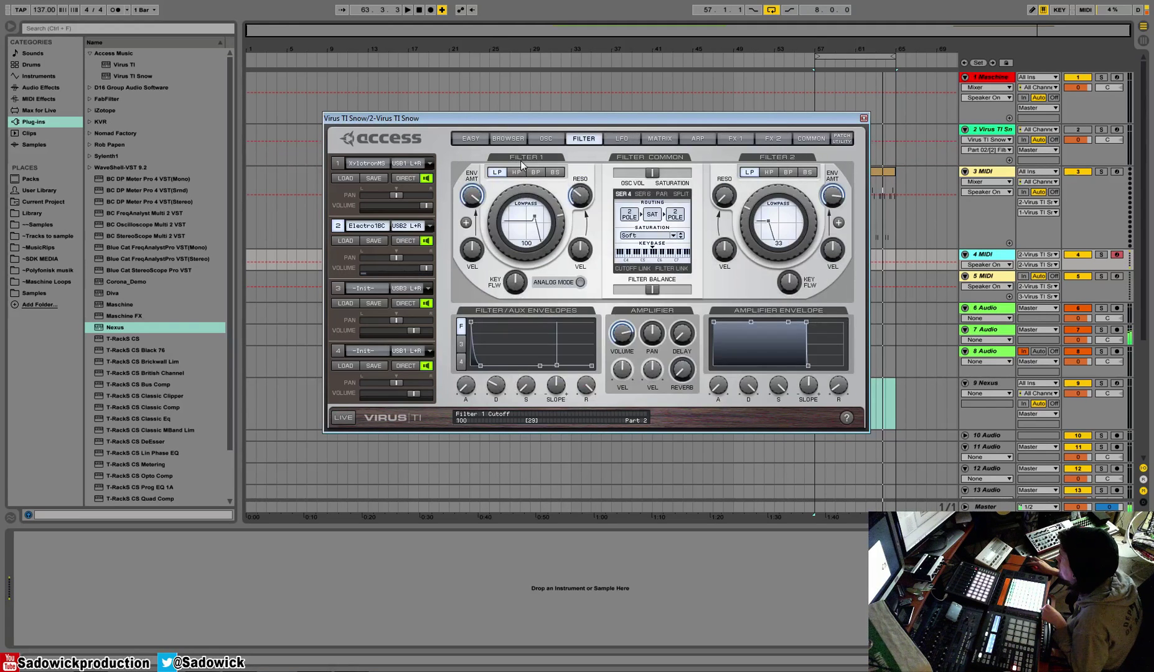
drag(519, 216, 515, 216)
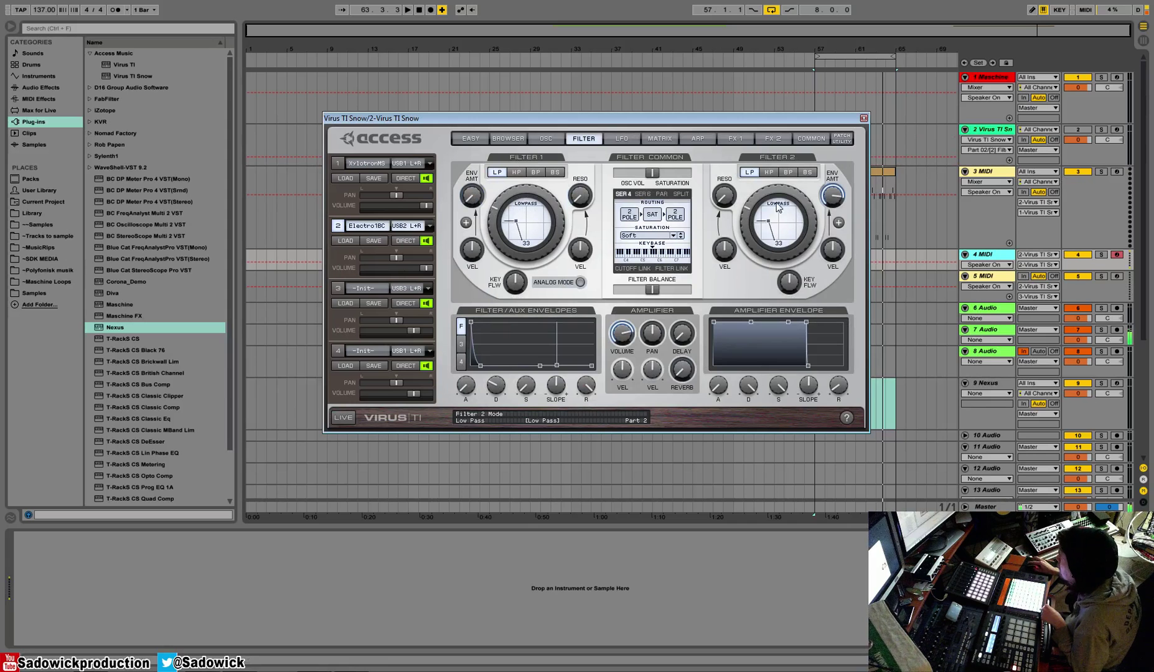
drag(752, 203, 766, 148)
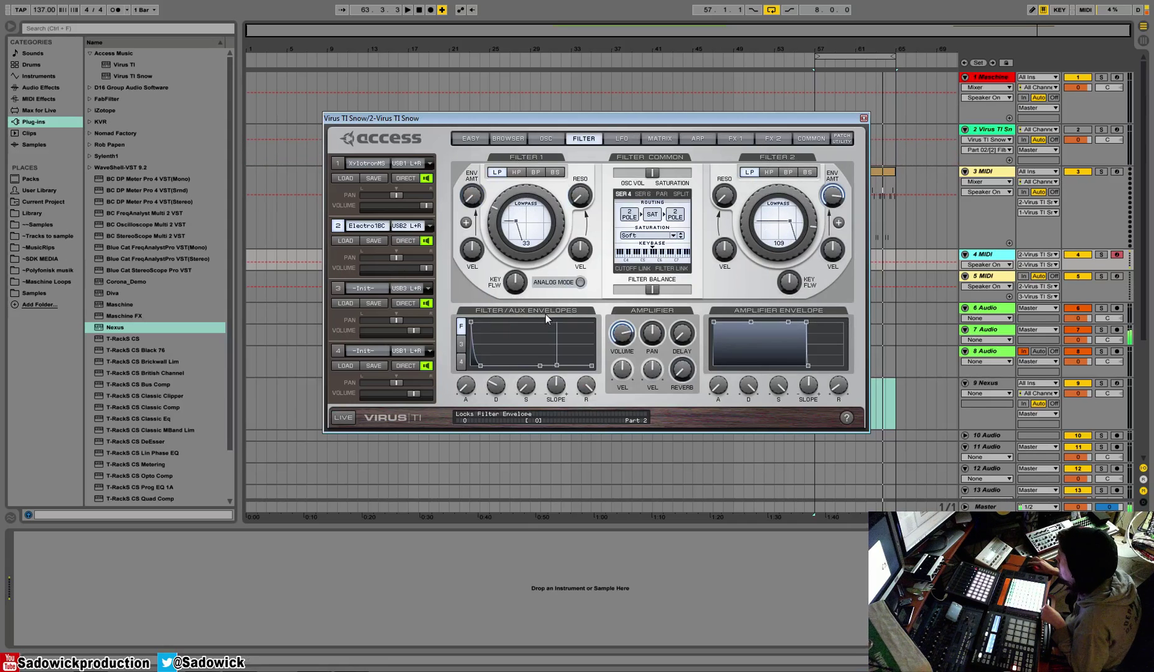
click(653, 236)
click(699, 199)
click(663, 195)
click(624, 195)
drag(780, 227, 764, 165)
drag(514, 207, 516, 176)
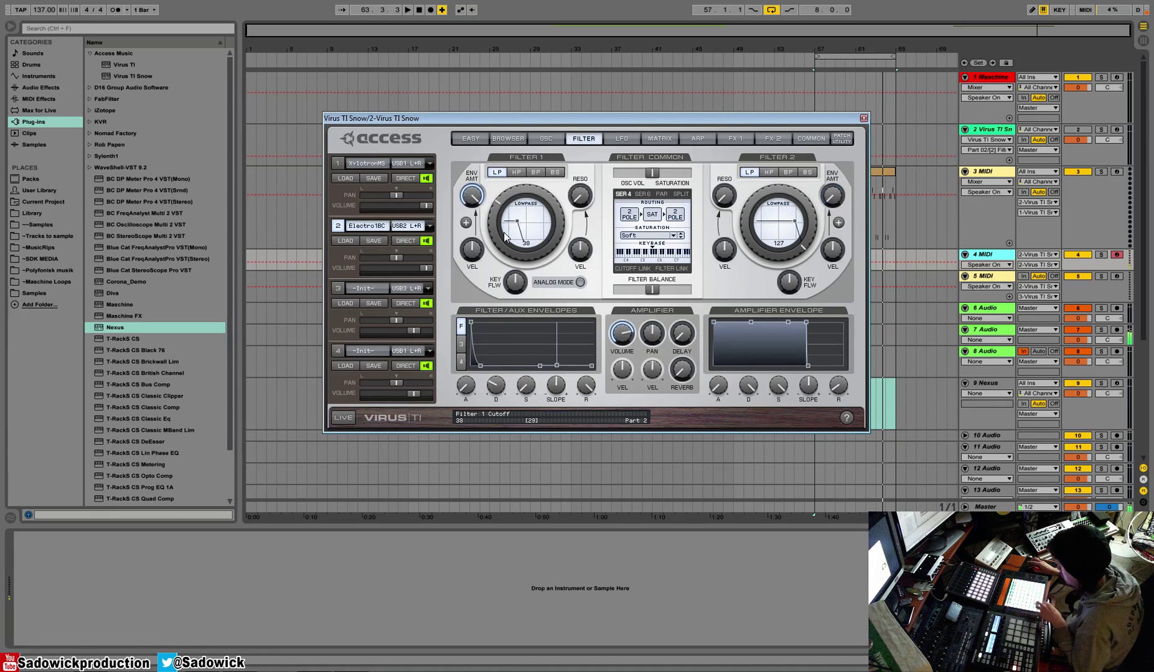
drag(521, 179, 505, 230)
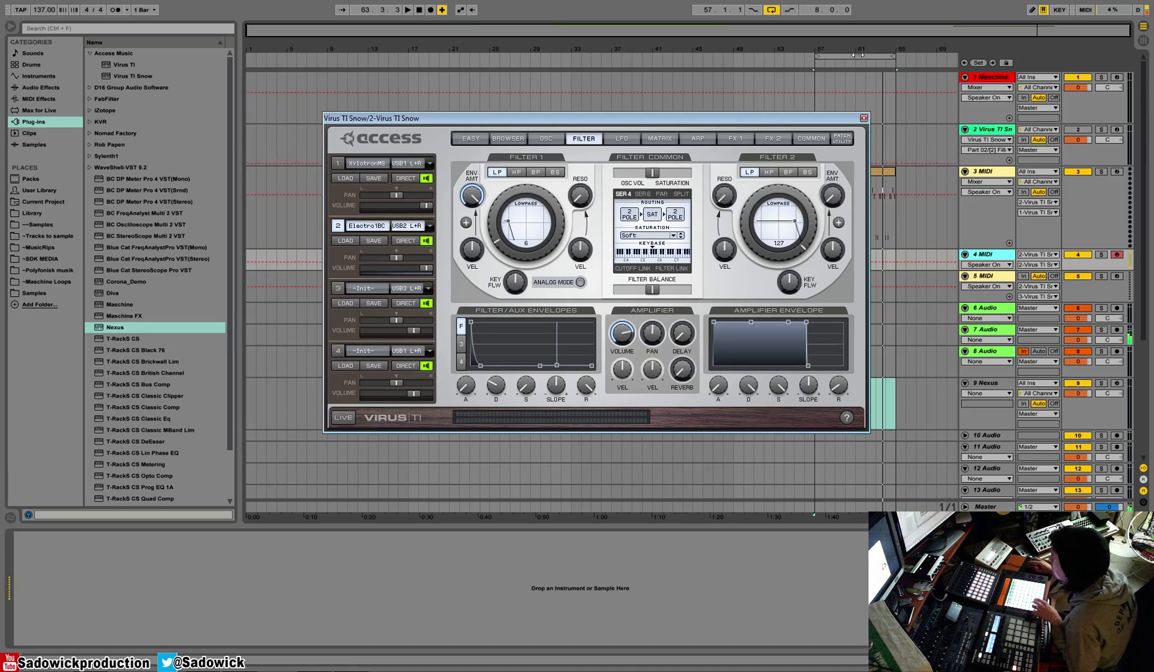
Step: Close the Virus window and record an 8-bar bass clip of G2, A#2, C3 and G2 notes on 4 MIDI from bar 57
click(862, 119)
click(815, 255)
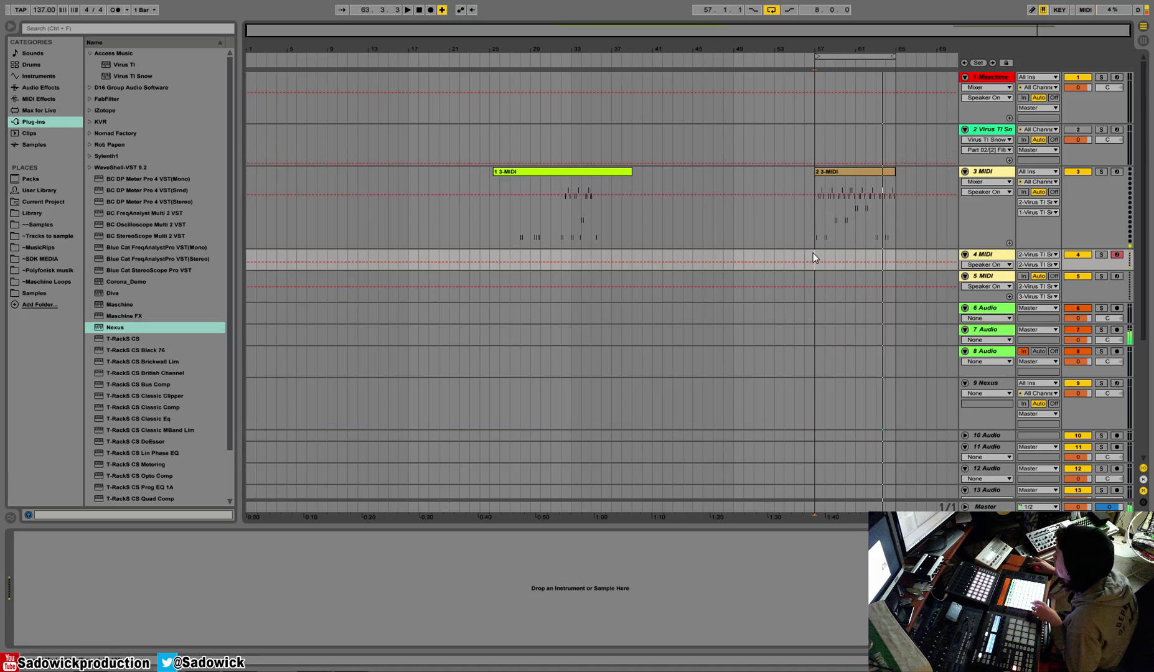
key(space)
click(431, 10)
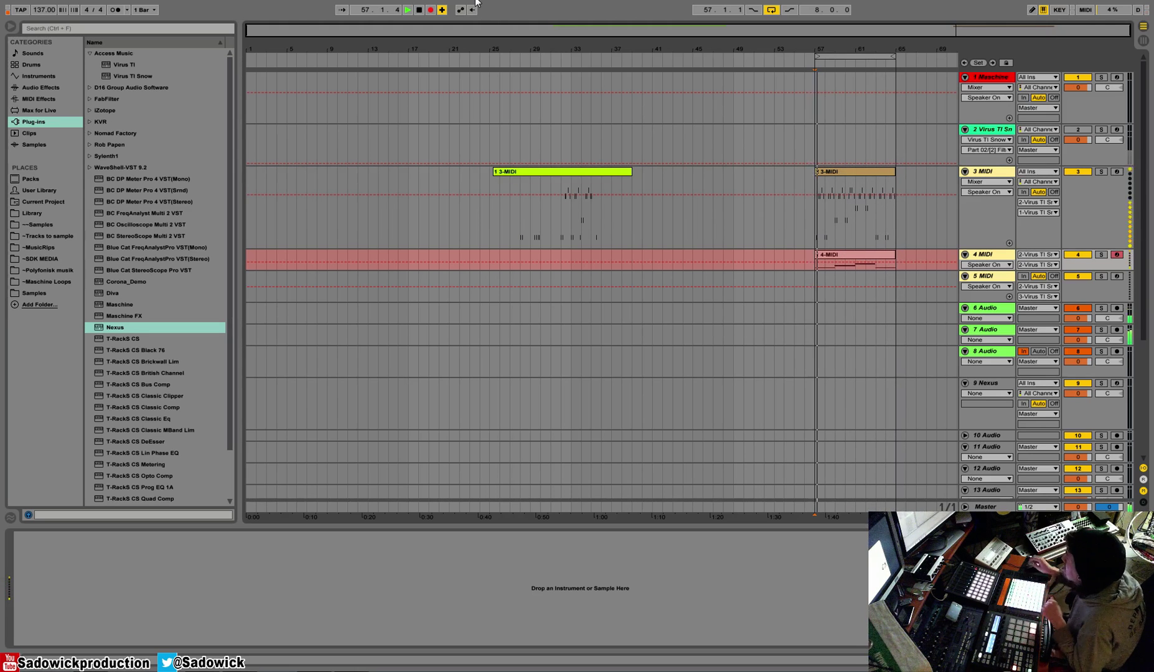
key(space)
Step: Open the newly recorded 4 MIDI clip for note editing
click(836, 254)
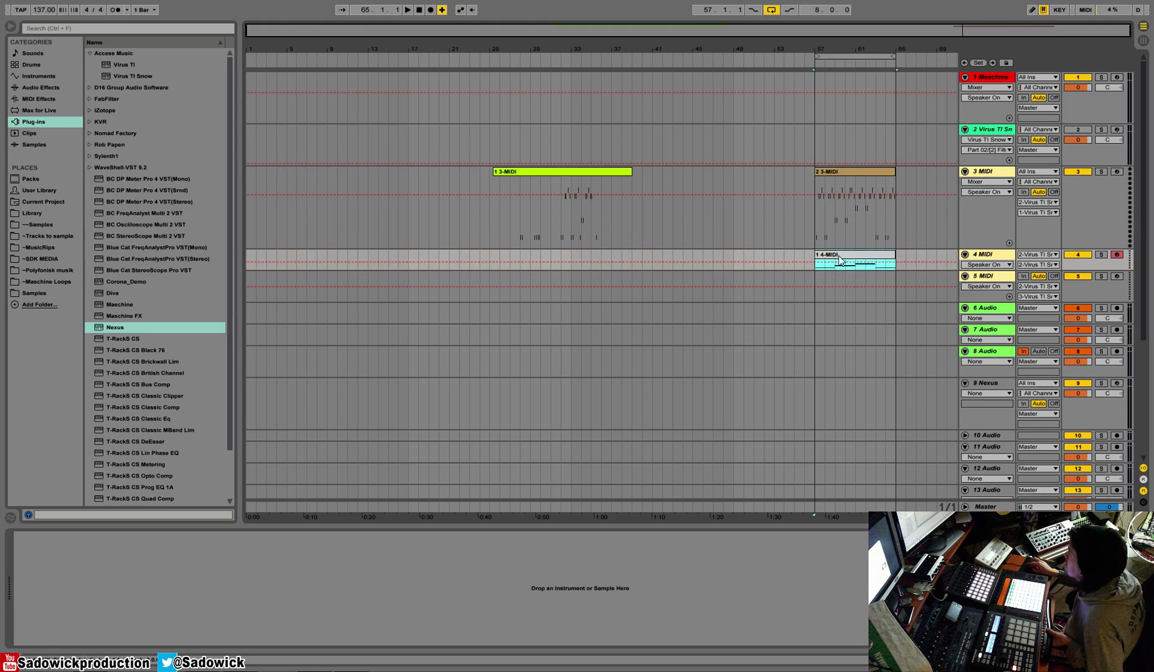
key(space)
key(space)
click(996, 660)
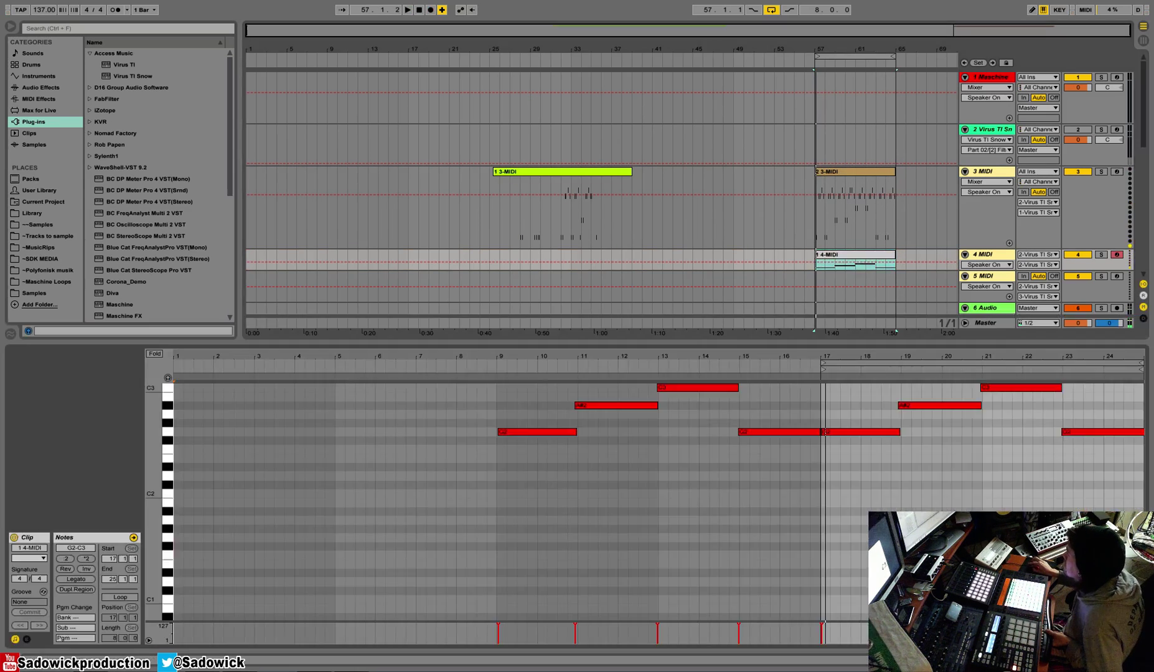
click(851, 436)
mouse_move(921, 354)
mouse_down()
mouse_move(921, 392)
mouse_move(761, 390)
mouse_move(920, 354)
mouse_up()
right_click(916, 391)
click(934, 402)
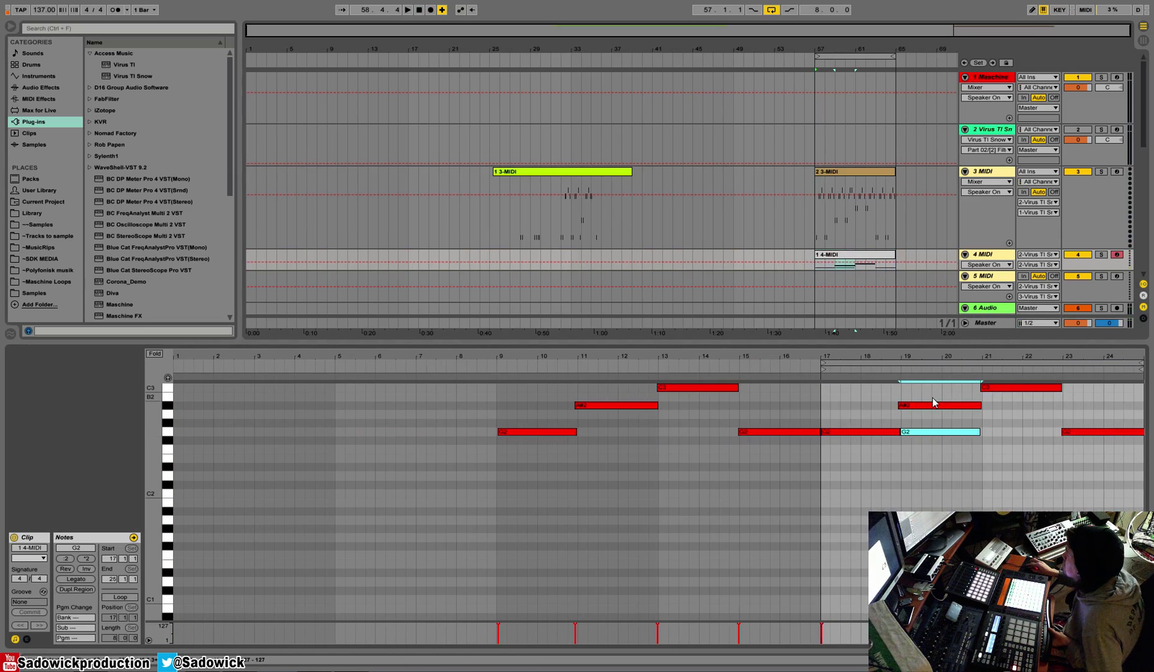
key(ctrl+z)
Step: Quantize all notes in the 4 MIDI bass clip
right_click(952, 500)
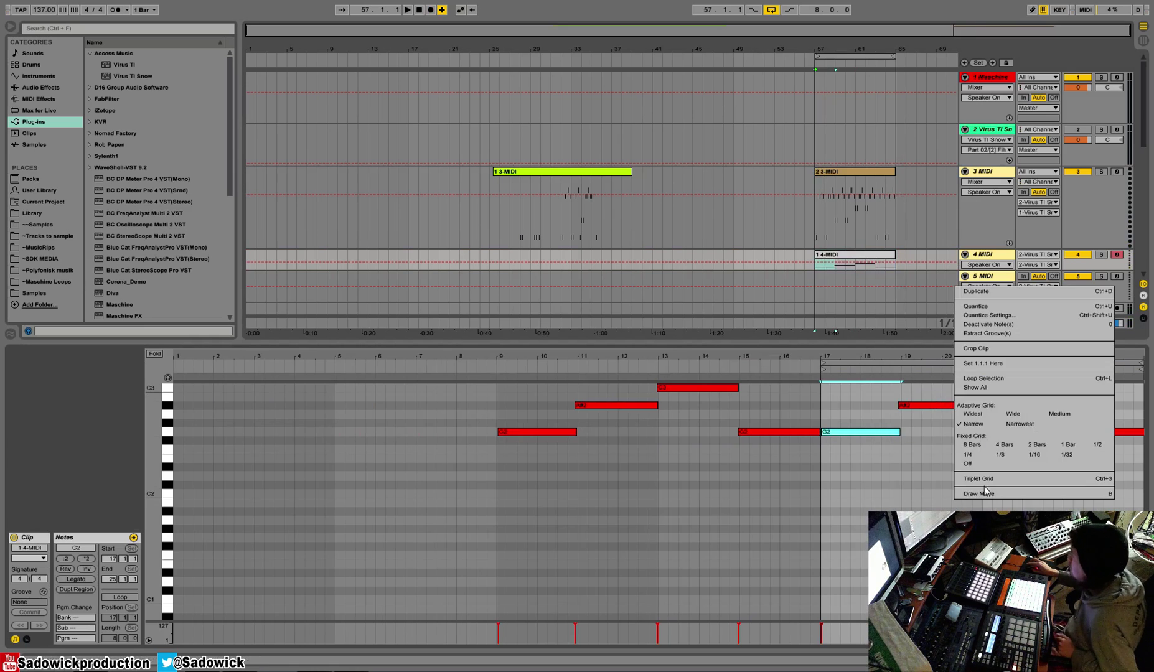
click(937, 458)
right_click(937, 462)
click(983, 462)
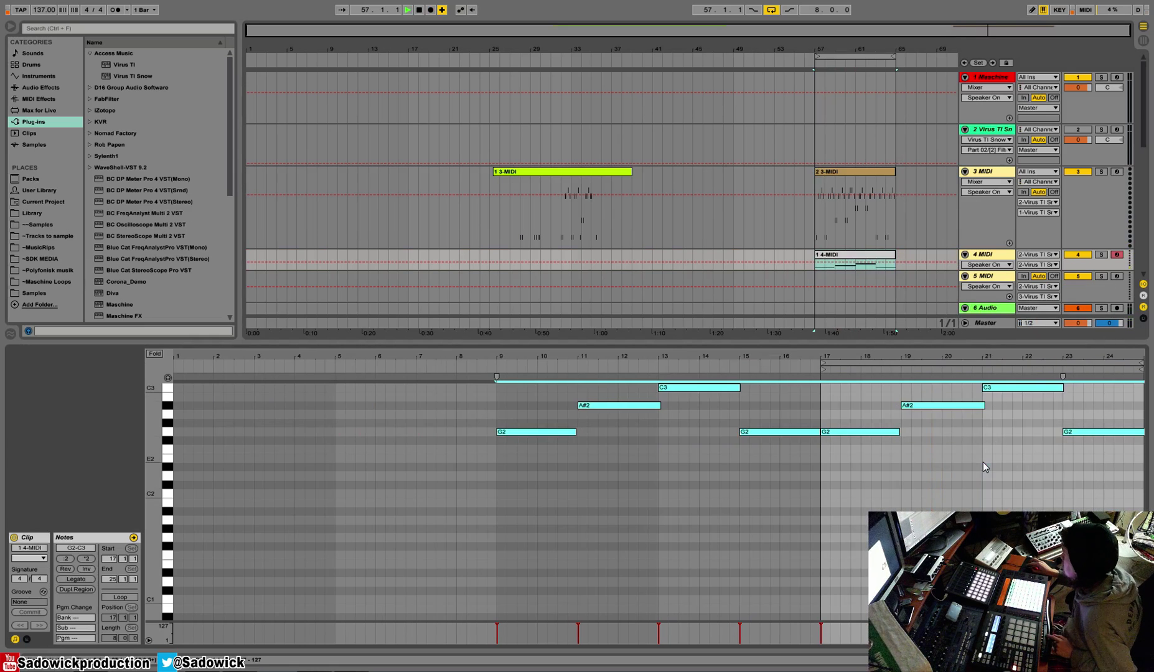
Step: Crop the 4 MIDI clip to its 8-bar length during loop playback and reduce the height of the note editor
key(space)
right_click(870, 256)
click(927, 348)
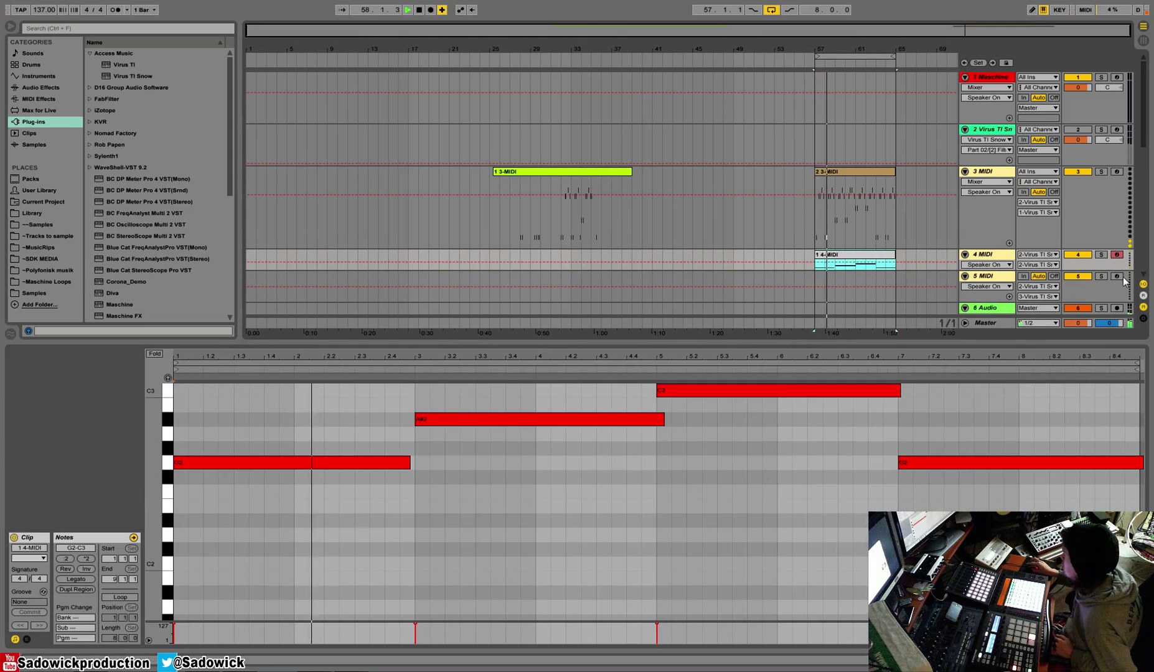
drag(1066, 350, 1062, 503)
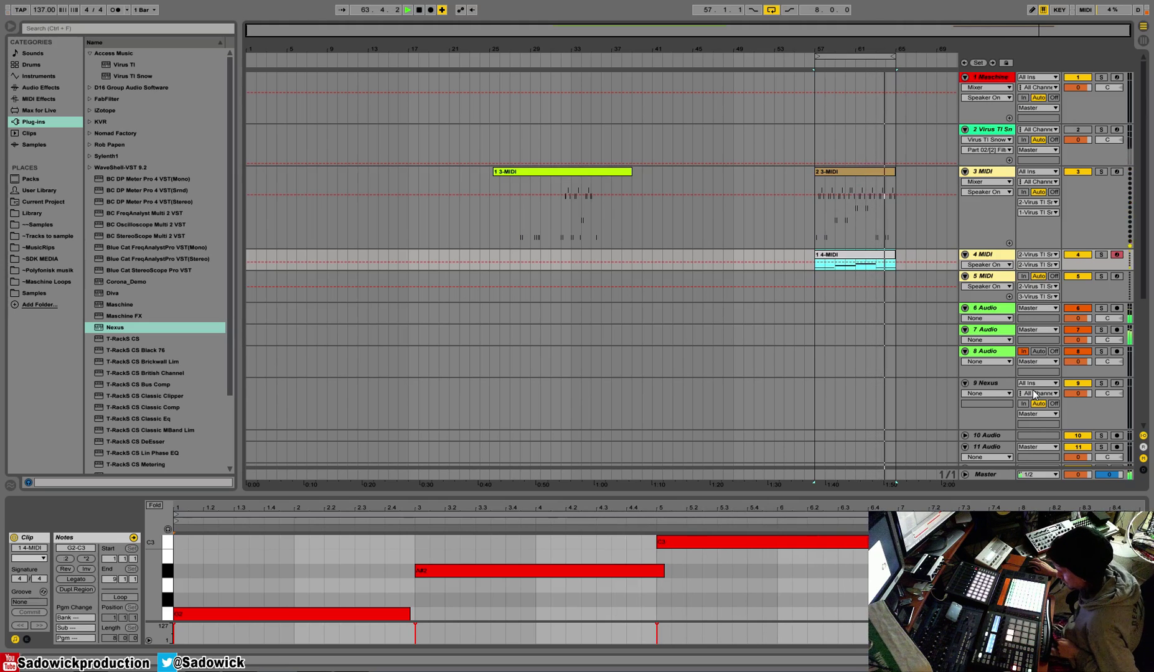
Step: Mute the 3 MIDI pluck track and arm 7 Audio for recording the bass from the 4 MIDI clip
click(990, 257)
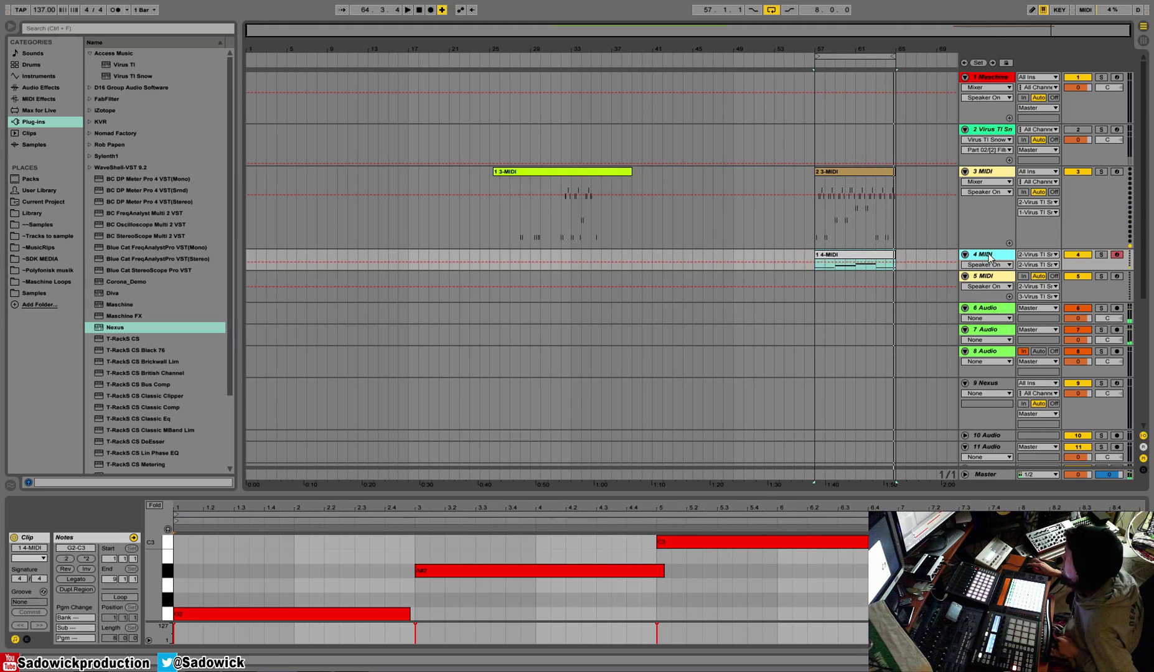
click(1083, 173)
click(1116, 330)
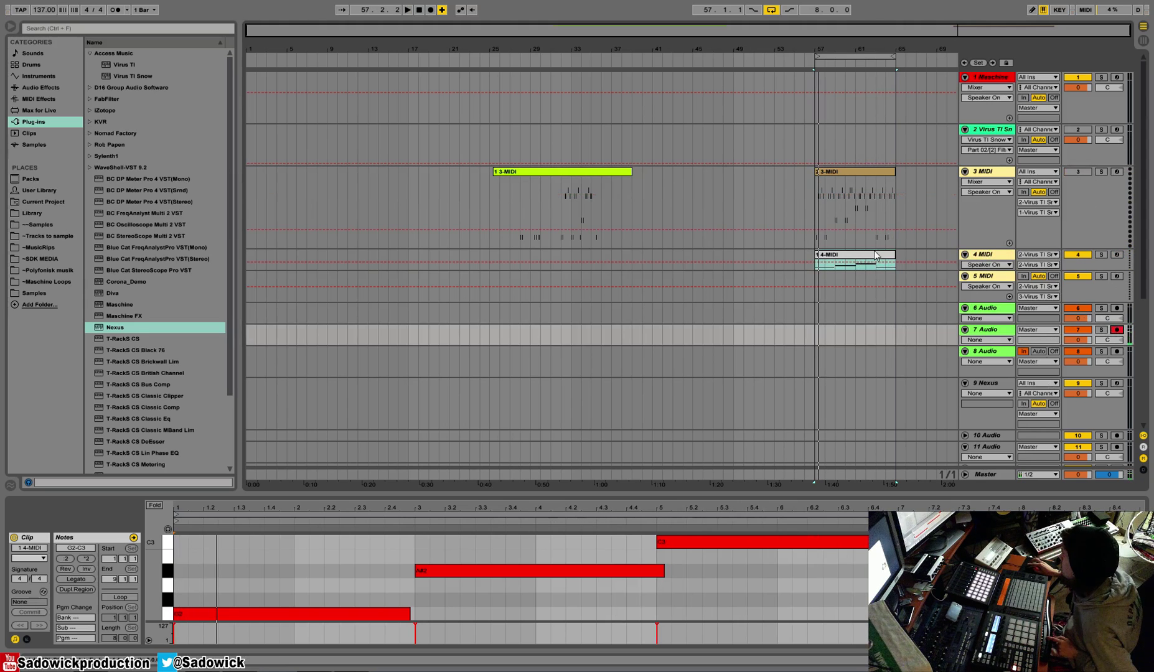
click(841, 260)
key(space)
key(space)
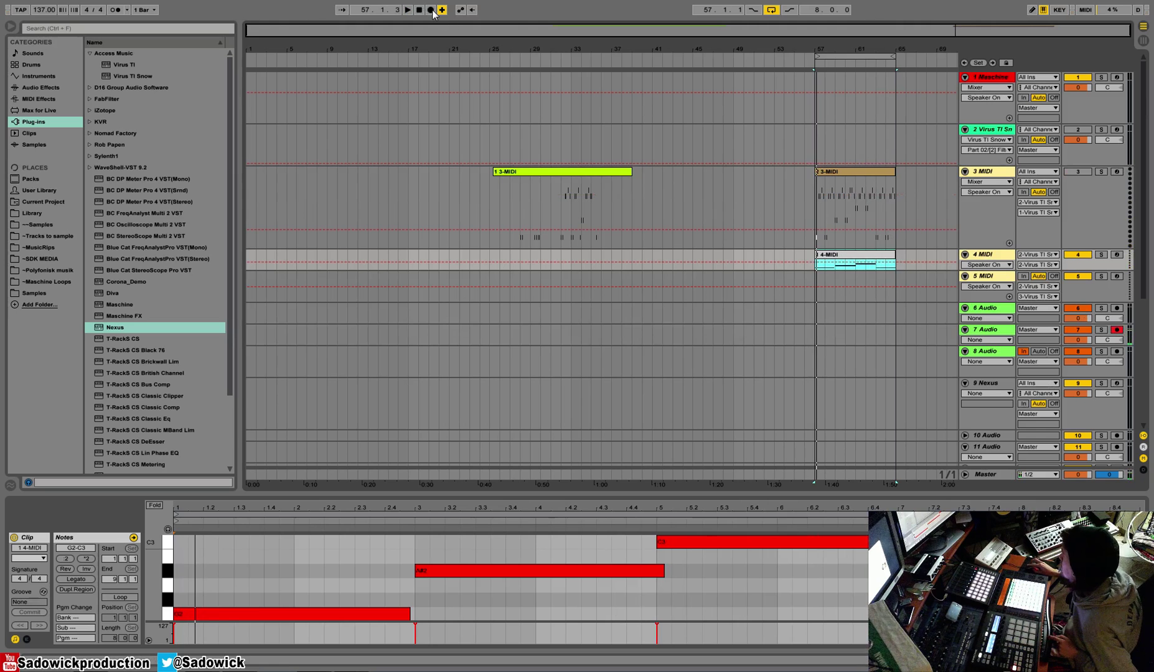
Step: Record the Virus bass as an 8-bar audio clip on 7 Audio, starting at bar 57
click(432, 10)
key(space)
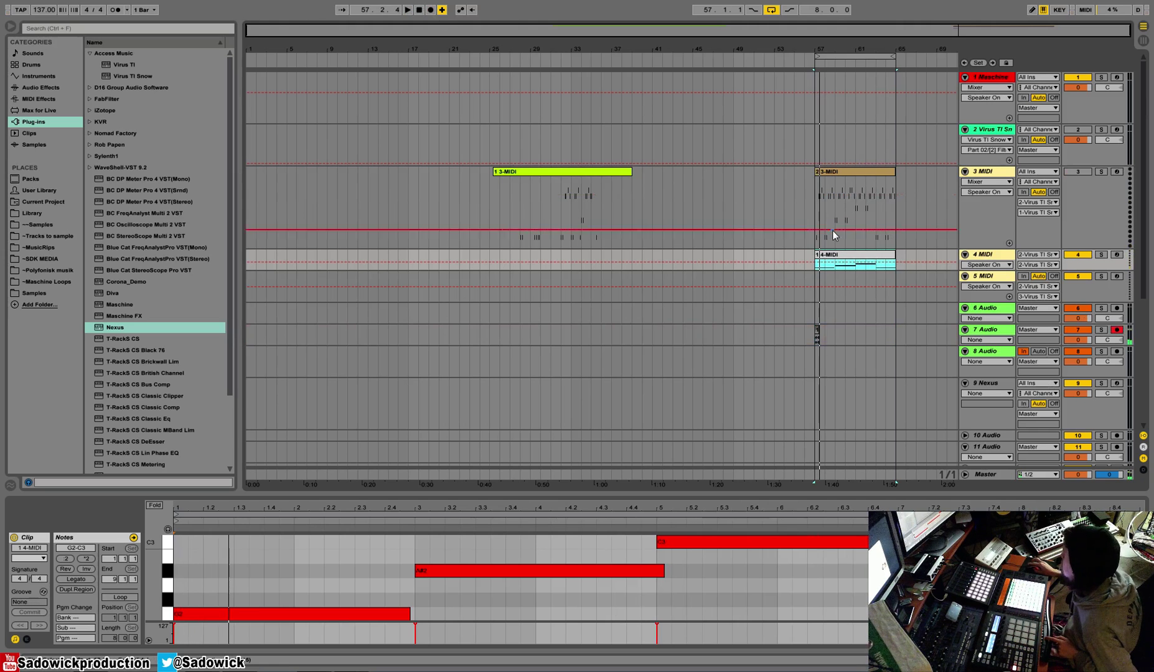
click(432, 10)
key(space)
click(432, 10)
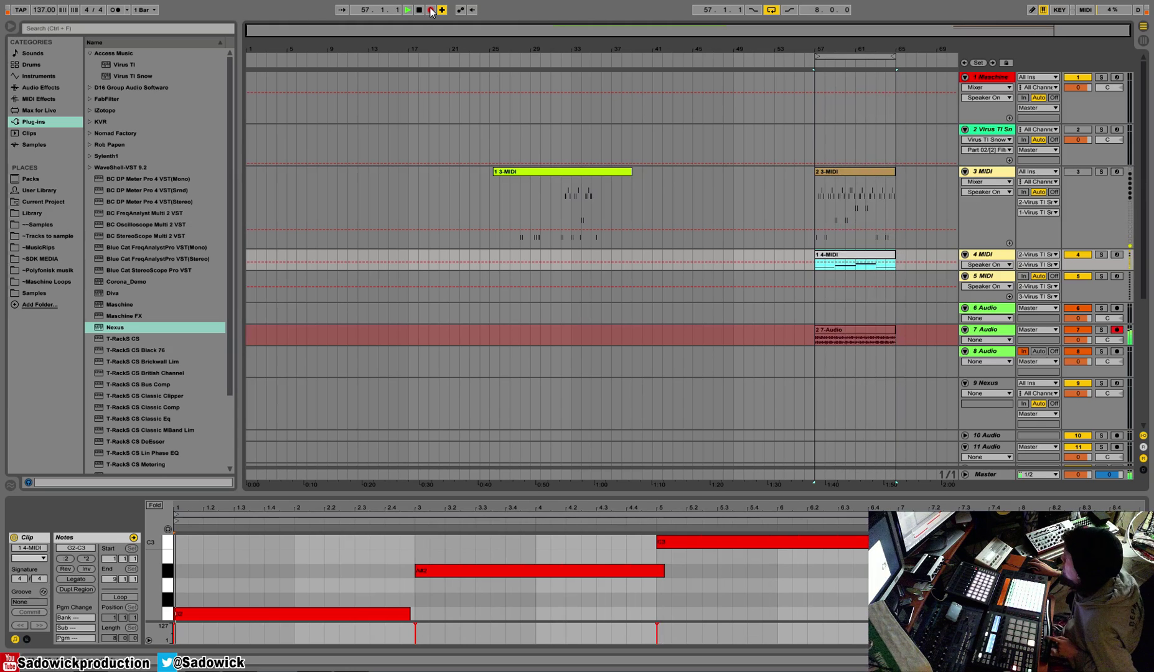
key(space)
Step: Move the recorded bass clip from 7 Audio to 10 Audio at bar 57, dismissing the audio-to-MIDI conversion
click(882, 312)
click(825, 331)
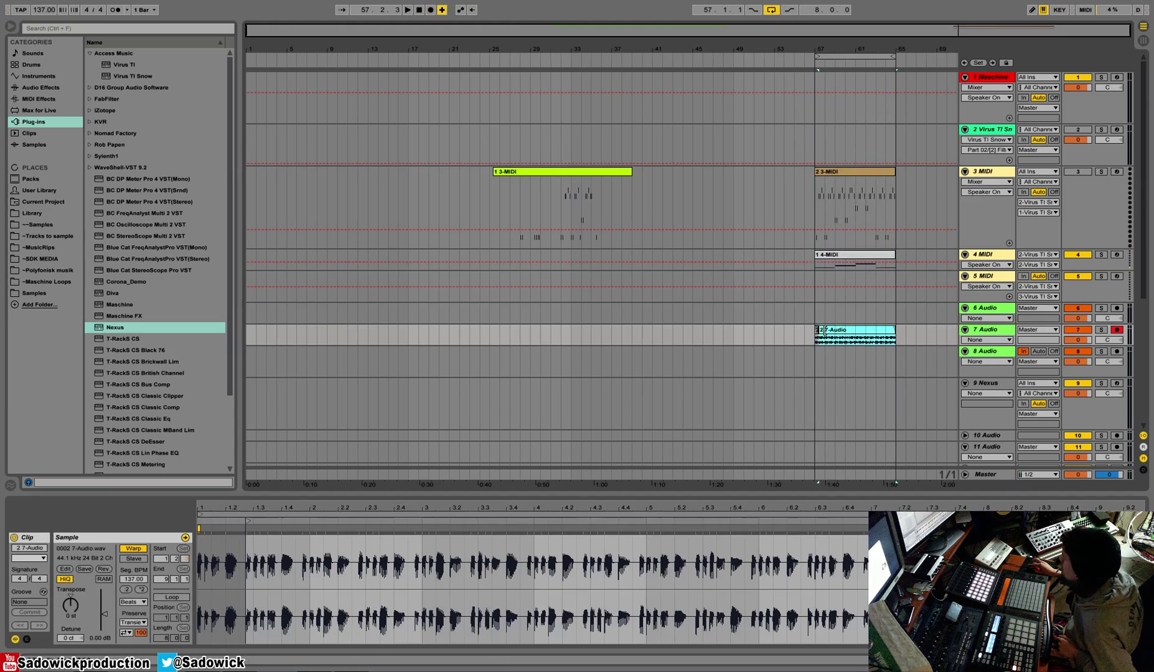
scroll(984, 350, down, 1)
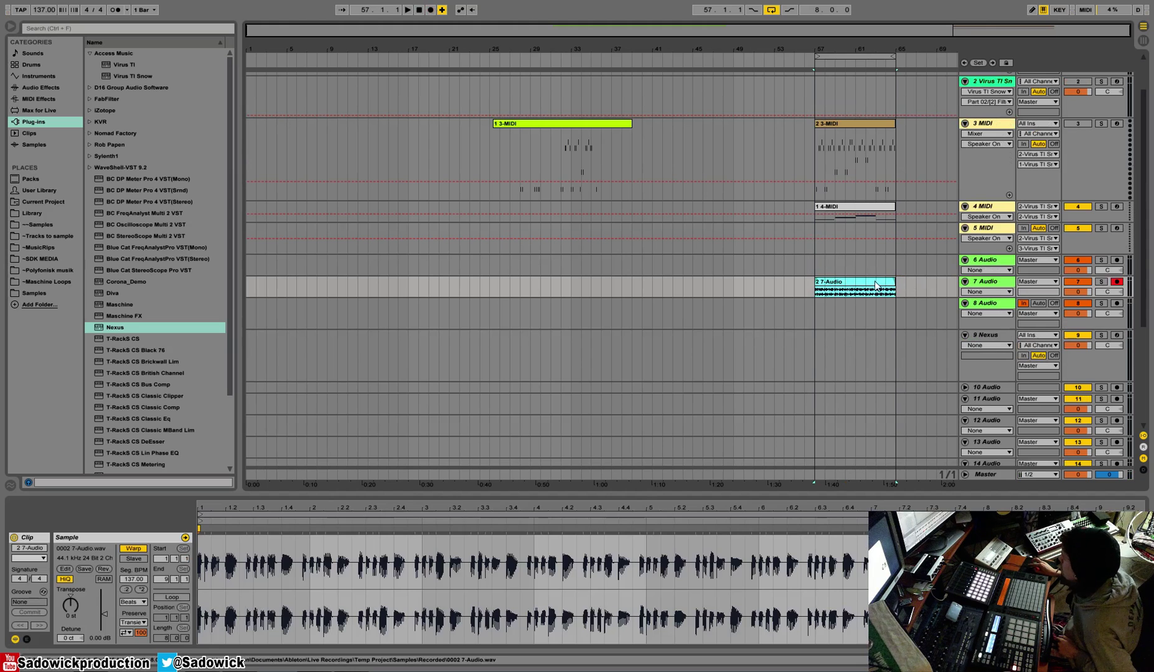
drag(878, 287, 879, 340)
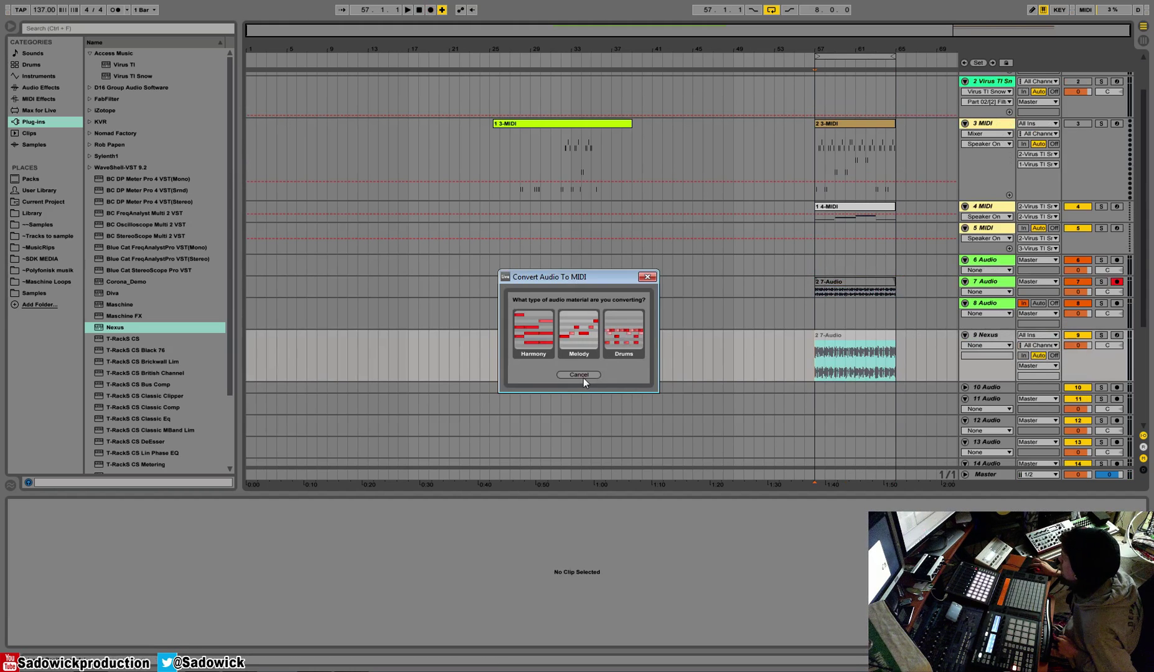
click(579, 375)
click(828, 286)
drag(827, 286, 872, 387)
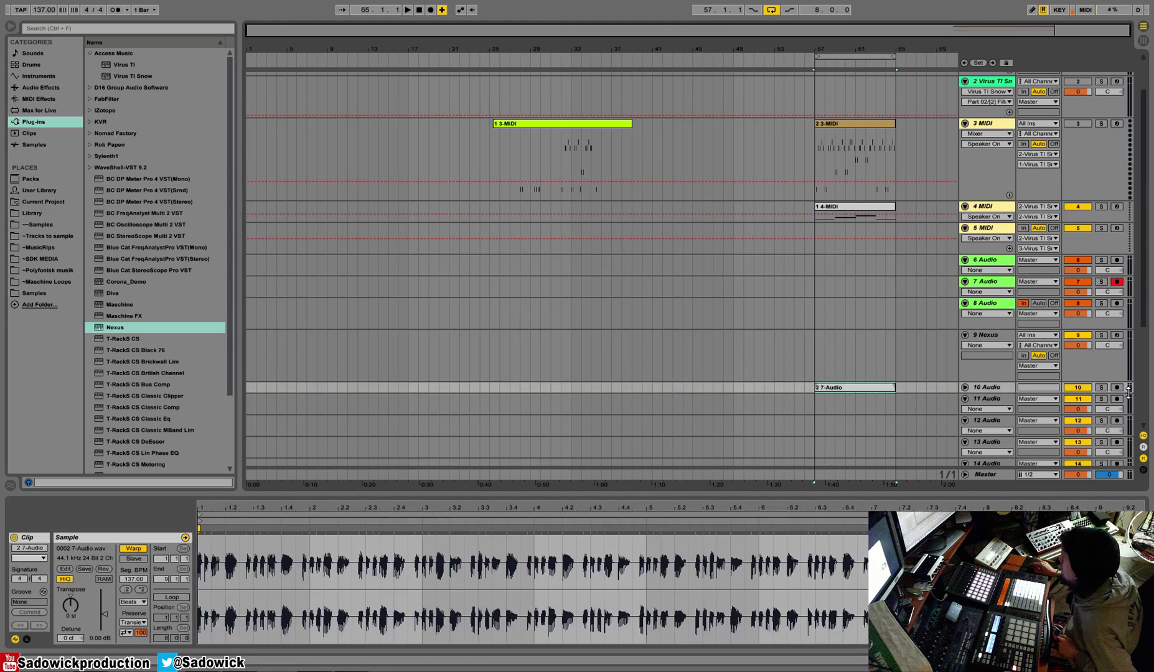
Step: Audition the bass clip on 10 Audio in solo, enlarge the track, and mute it after unsoloing
click(1100, 387)
key(space)
drag(1060, 392, 1061, 428)
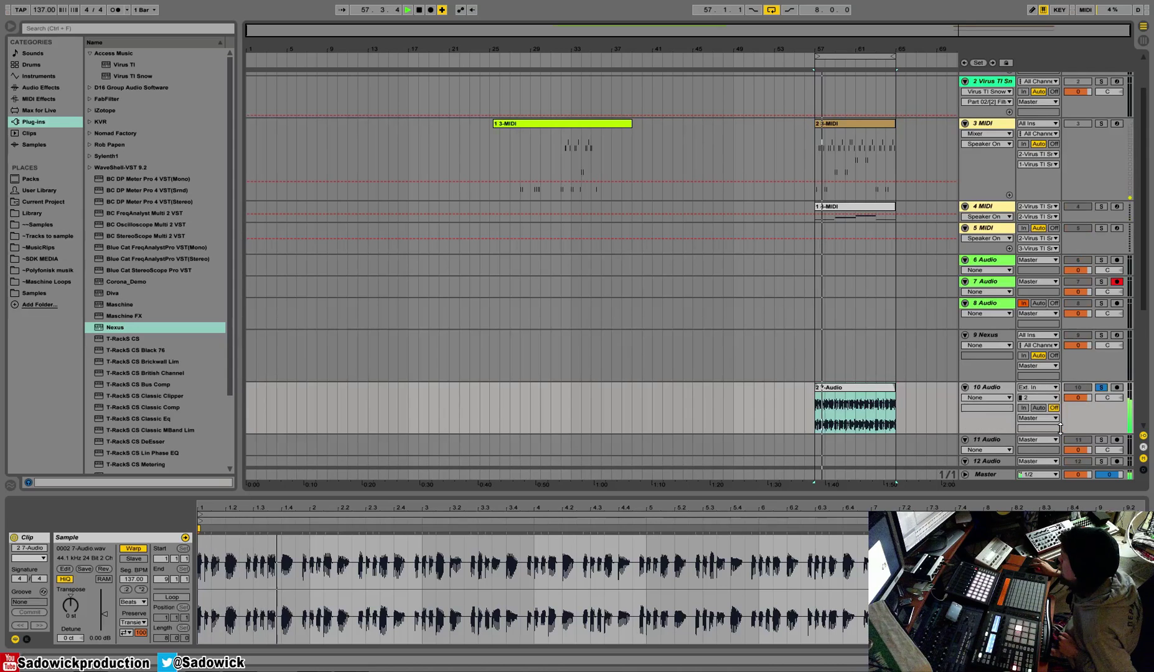
click(1101, 387)
key(space)
key(space)
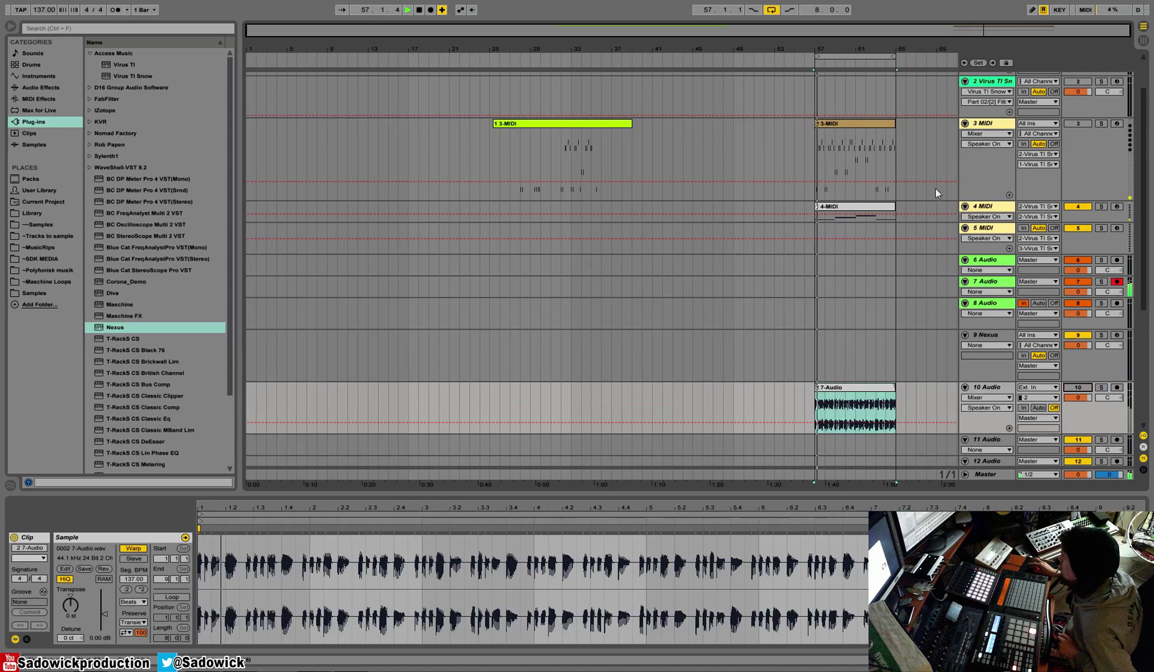
Step: Open the Virus TI Snow editor during playback and display the bass patch browser for part 2
click(989, 206)
double_click(985, 82)
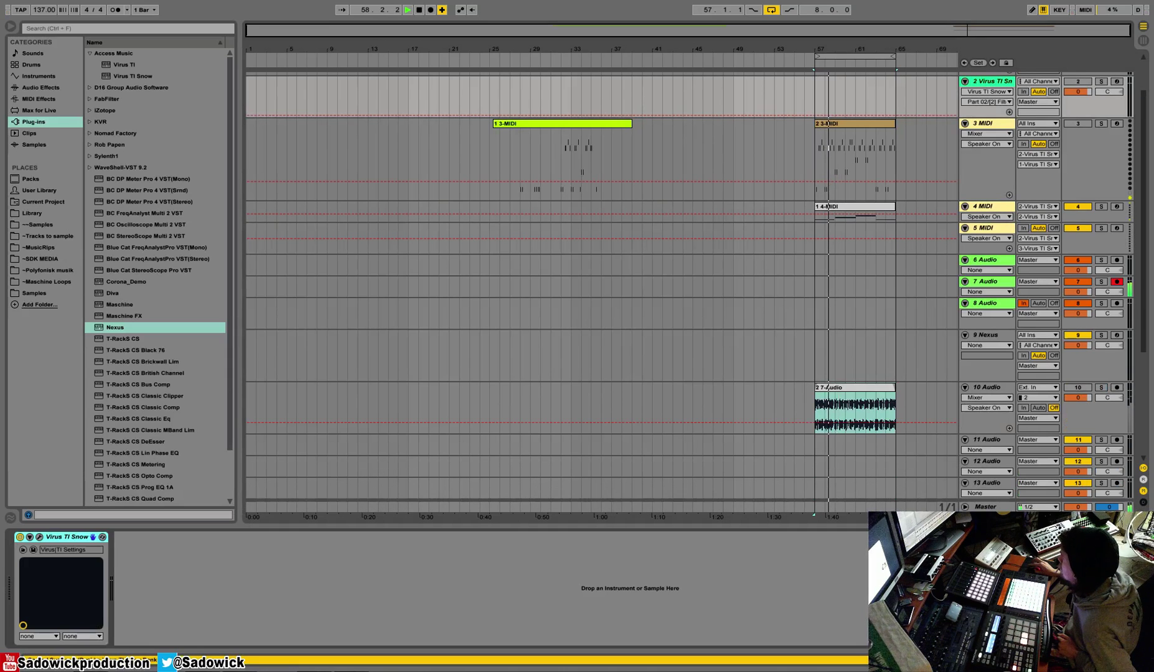
click(39, 536)
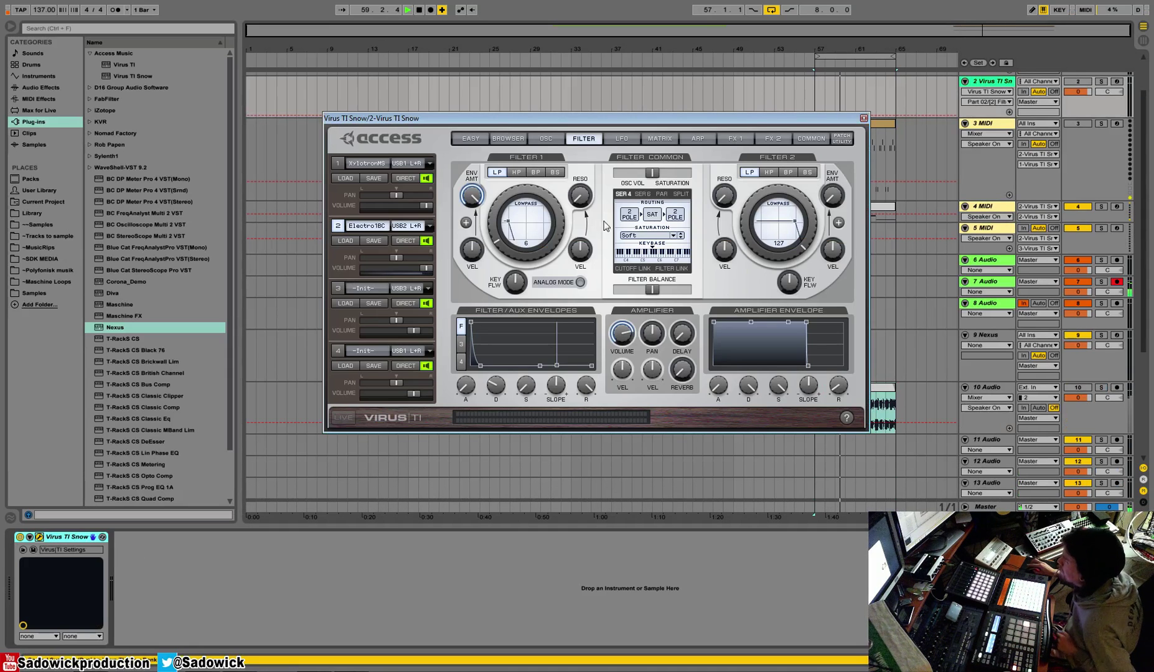
key(space)
key(space)
click(511, 138)
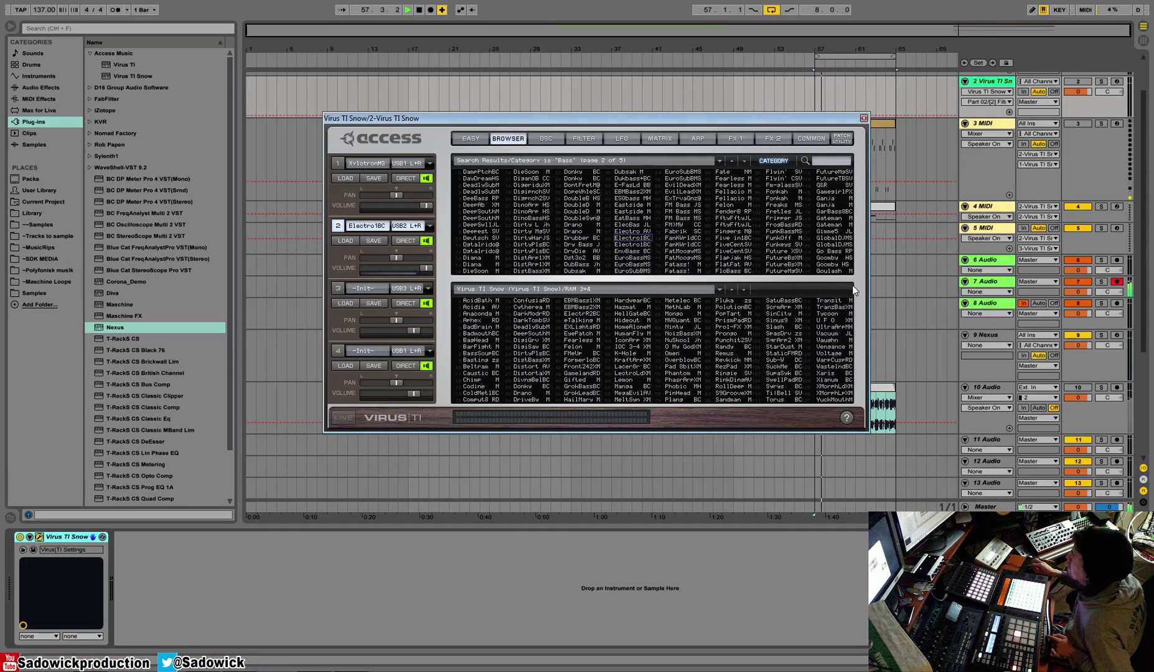
click(548, 139)
click(507, 139)
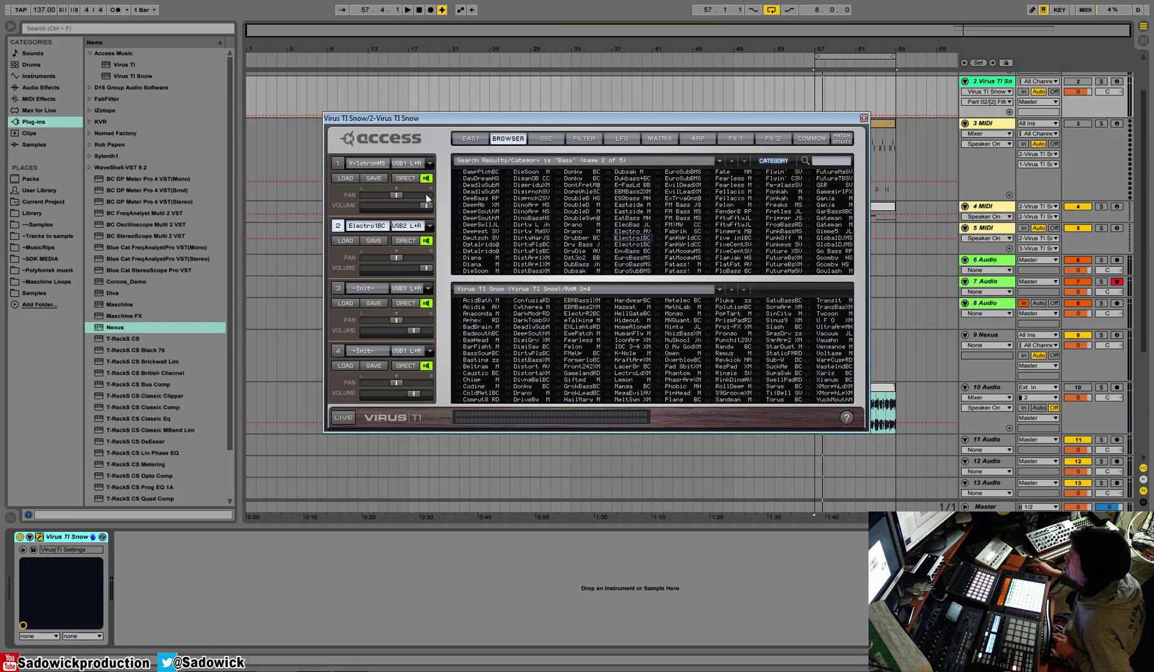
Step: Audition the bass patches FanKWrldCC, Fingers MB and Fellacio M on part 2, check the oscillator settings and close the editor
click(680, 244)
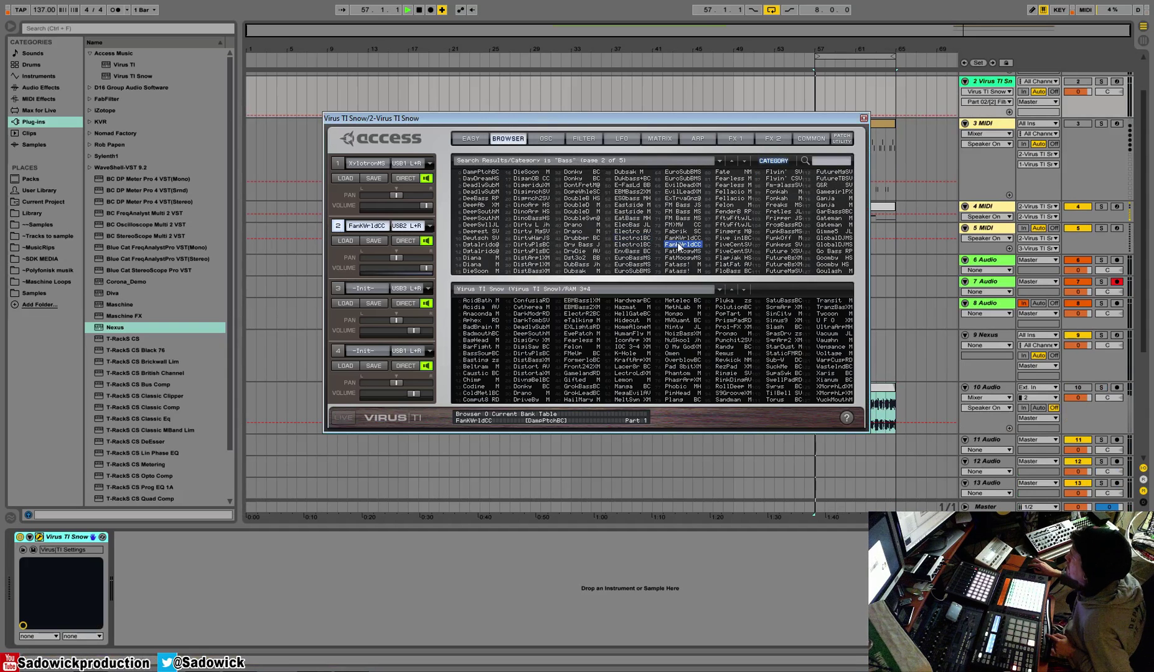
click(740, 232)
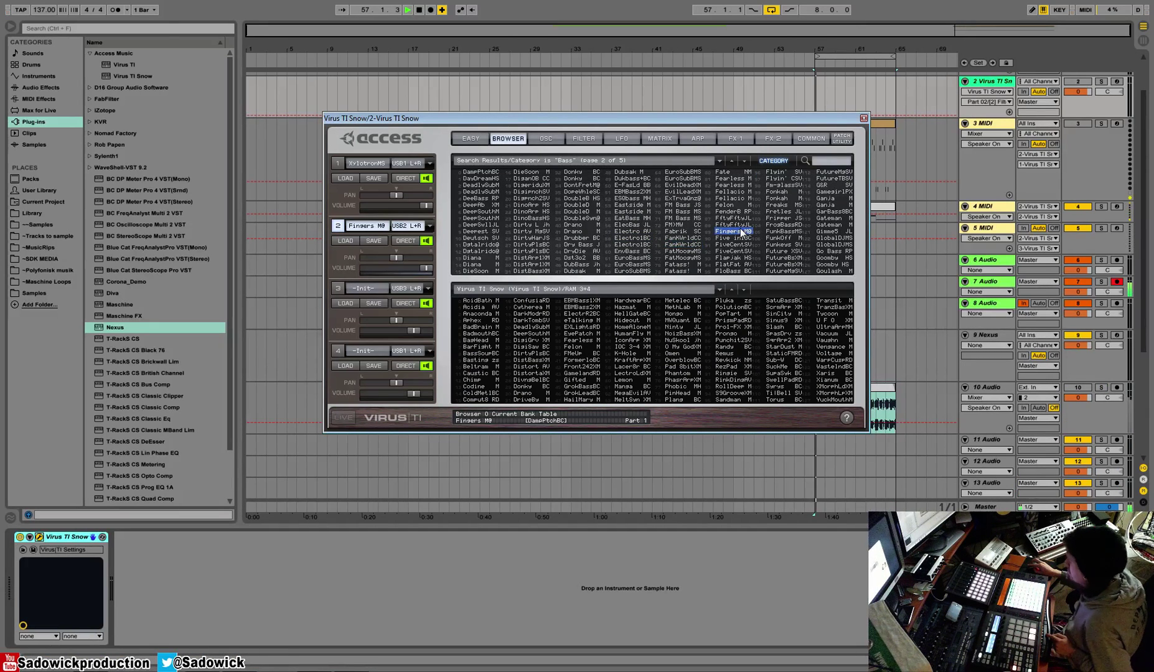
click(734, 192)
key(space)
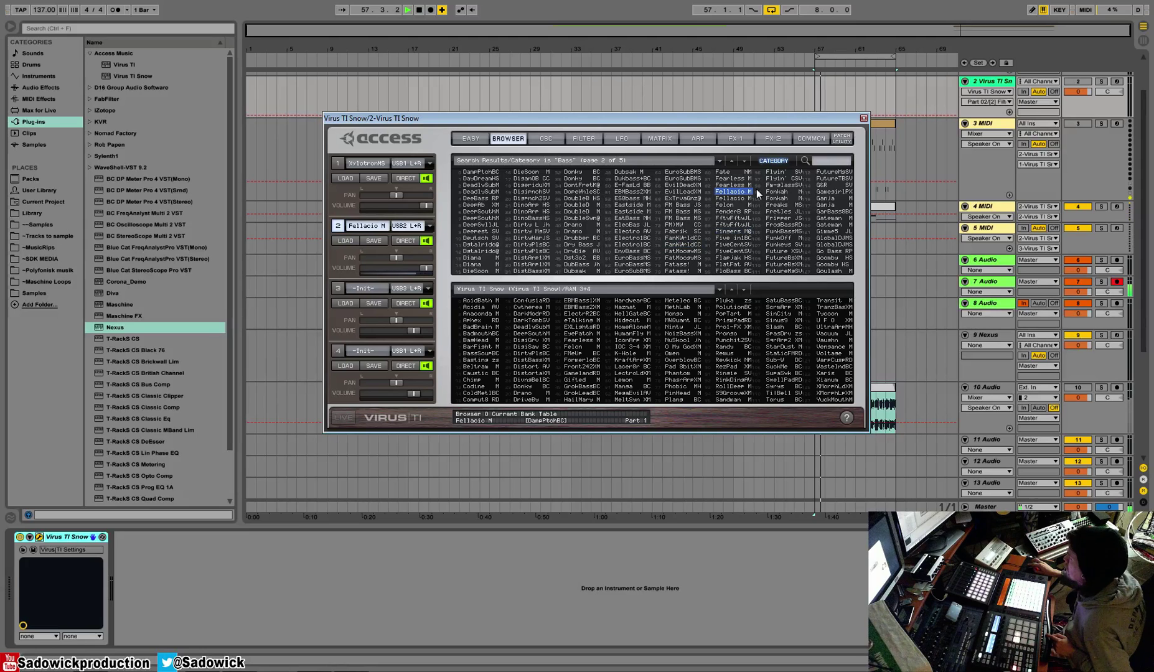
click(546, 140)
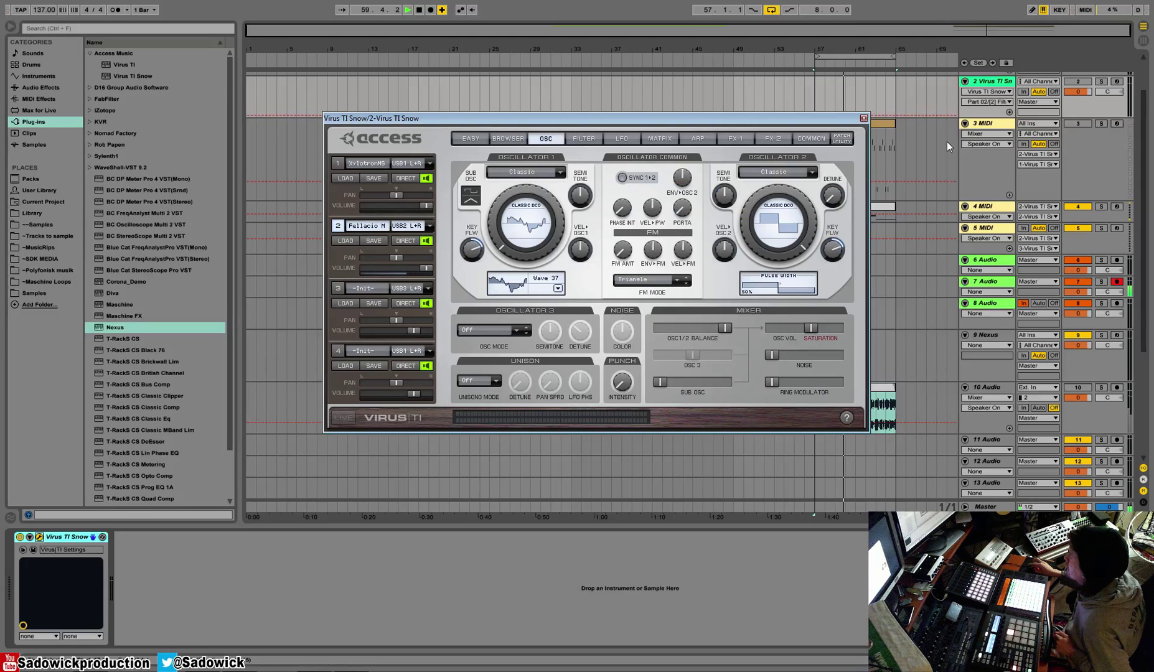
click(864, 119)
Step: Extend the G2 note in the 4 MIDI clip to bar 3 and trim the A#2 note to end at bar 5
double_click(856, 206)
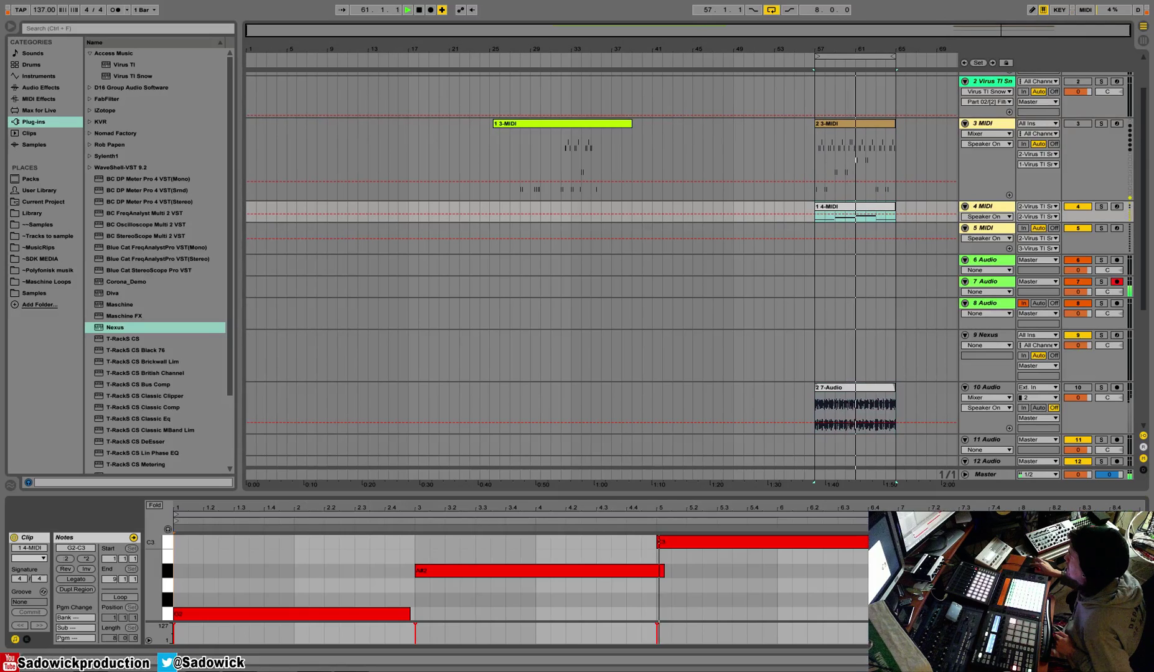
click(412, 615)
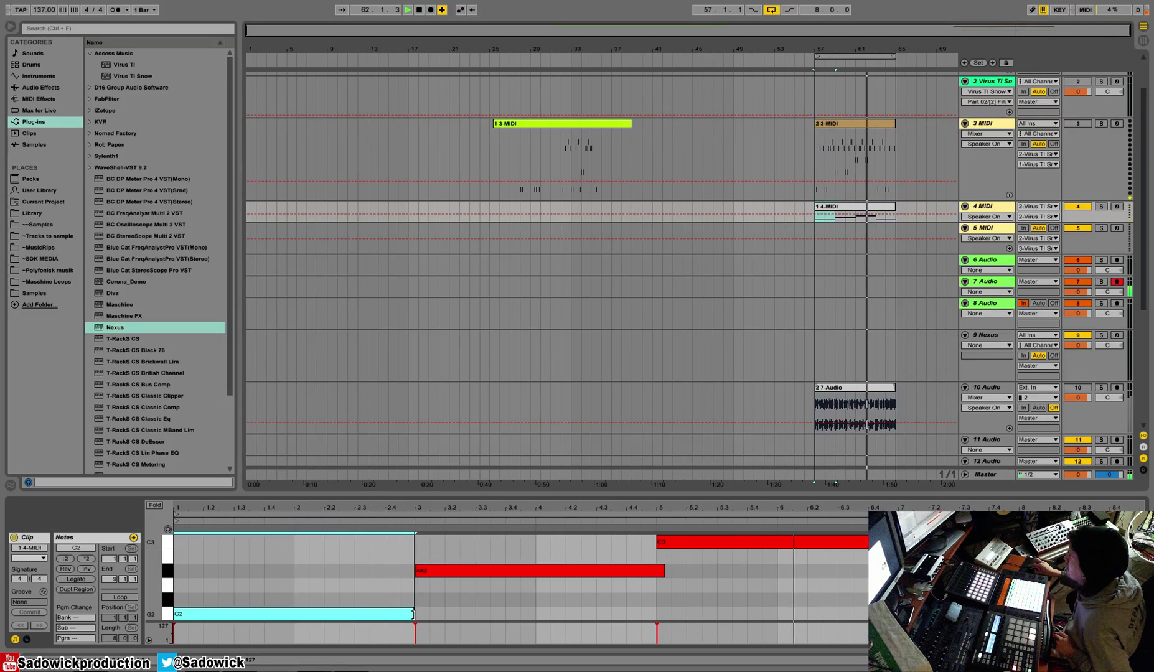
drag(663, 571, 657, 571)
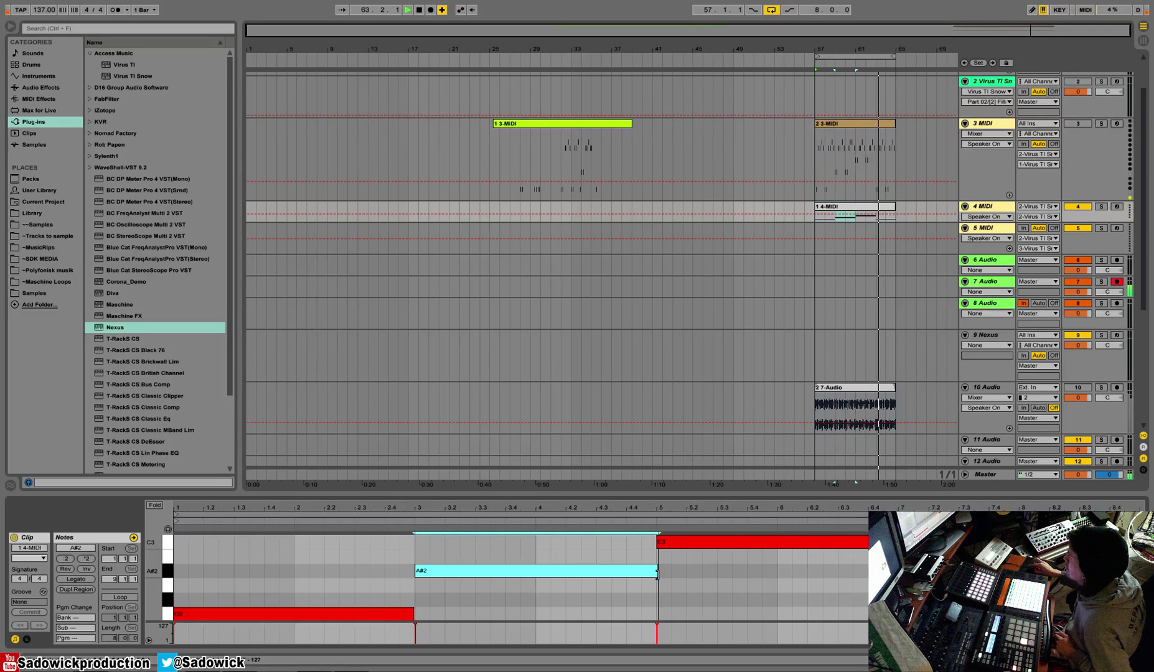
Step: Quantize the starts and ends of the 4 MIDI notes to the current grid at 100%
right_click(694, 583)
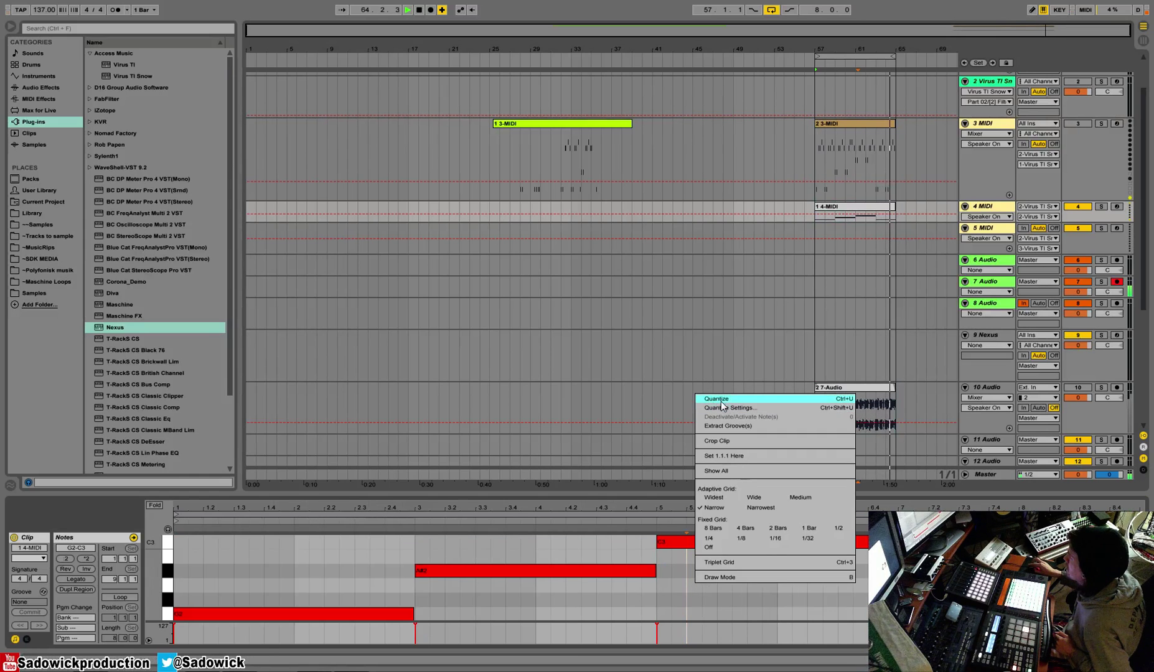
click(725, 408)
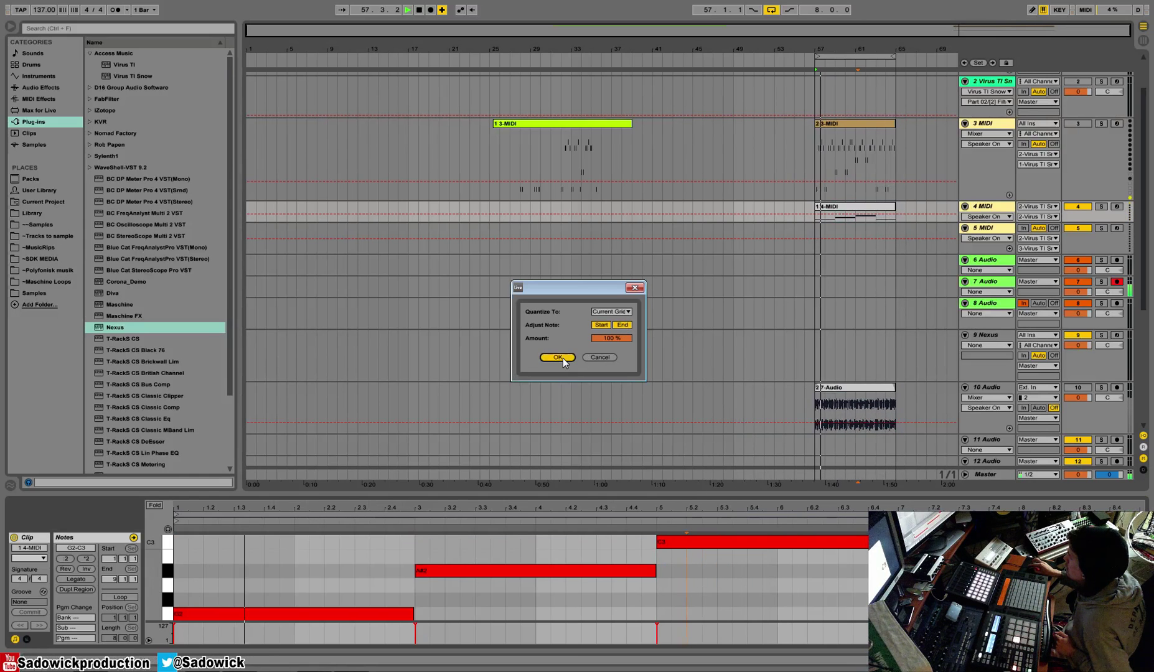
click(557, 357)
click(737, 560)
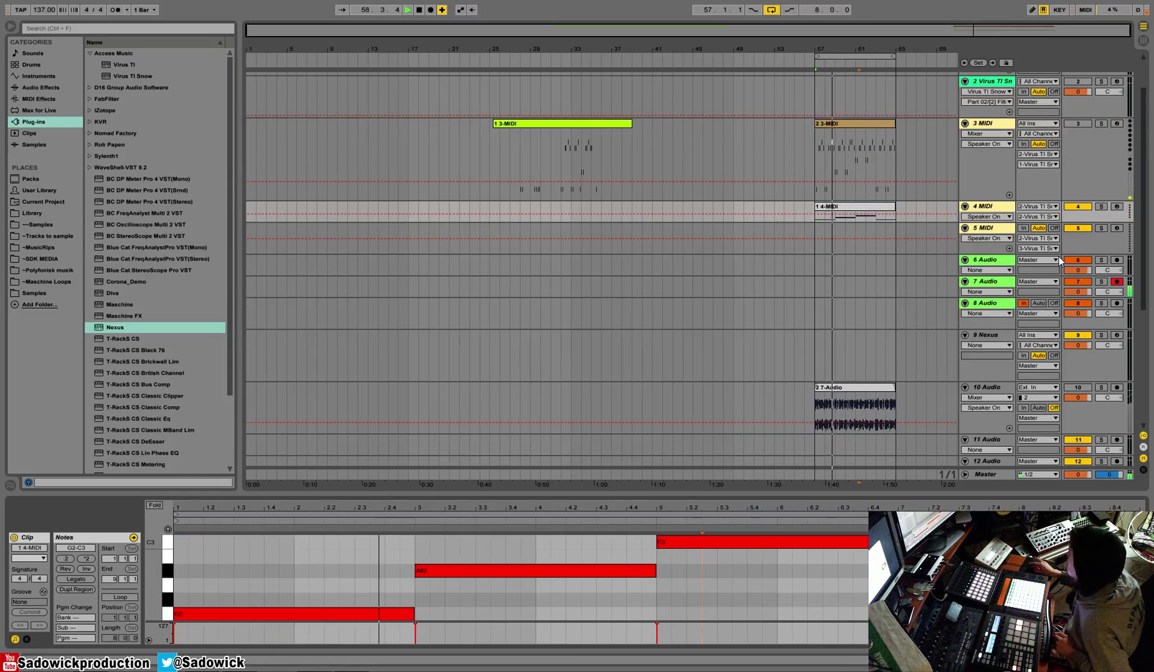
Step: Reopen the Virus TI Snow editor from the 2 Virus TI Snow track
key(shift+Tab)
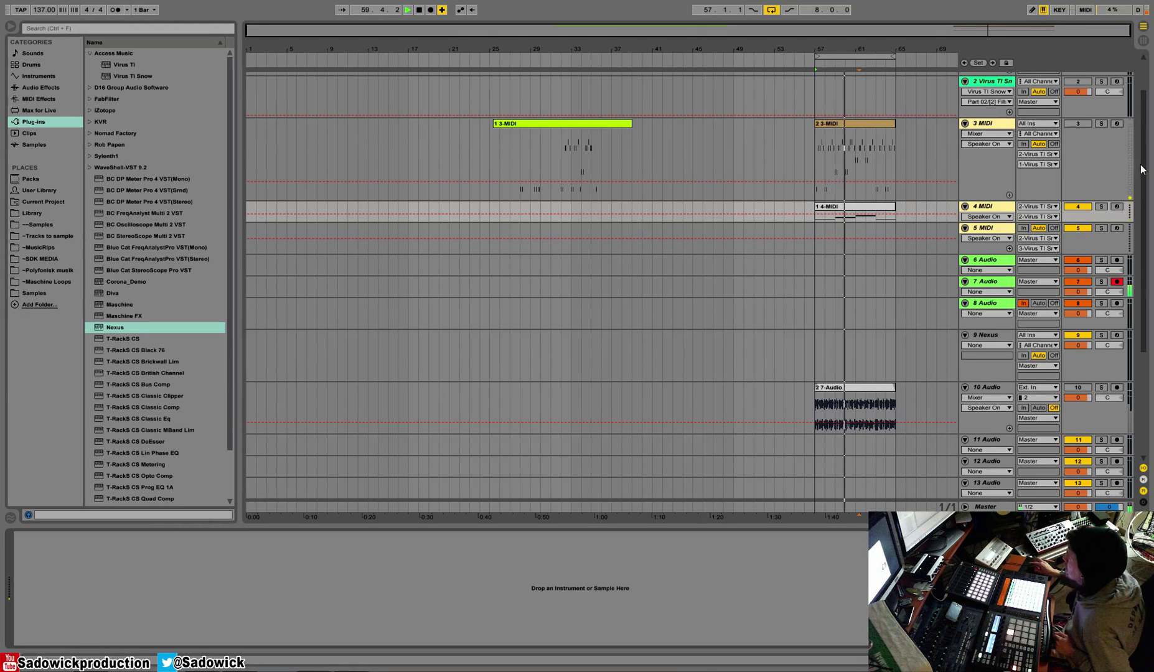
click(1002, 82)
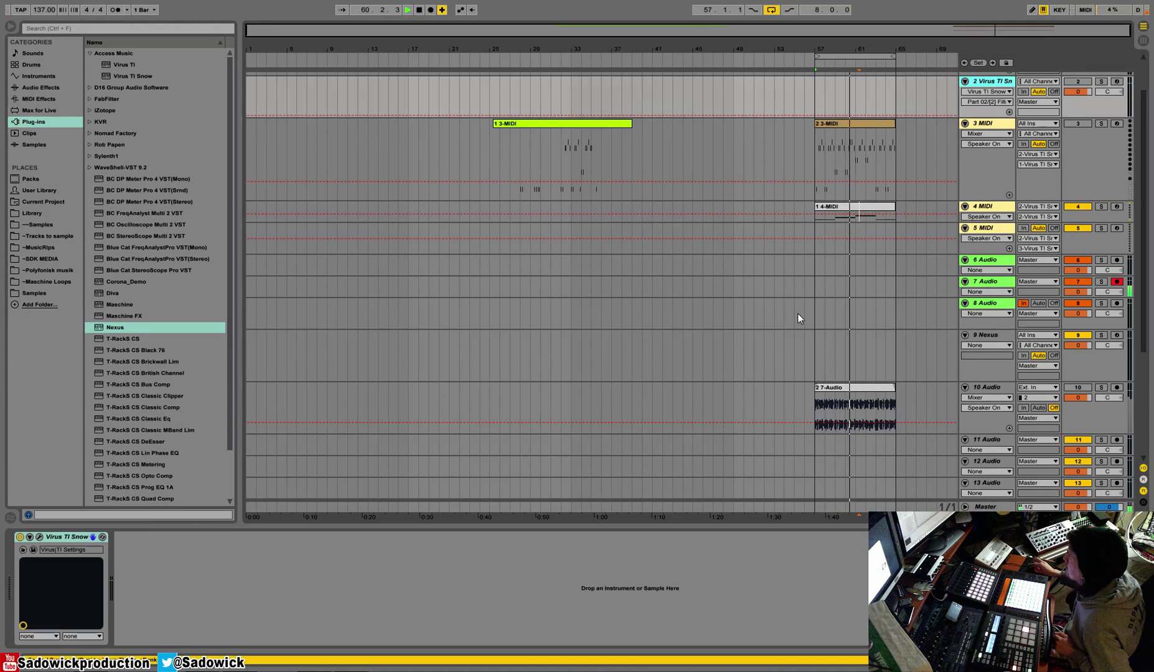
click(39, 536)
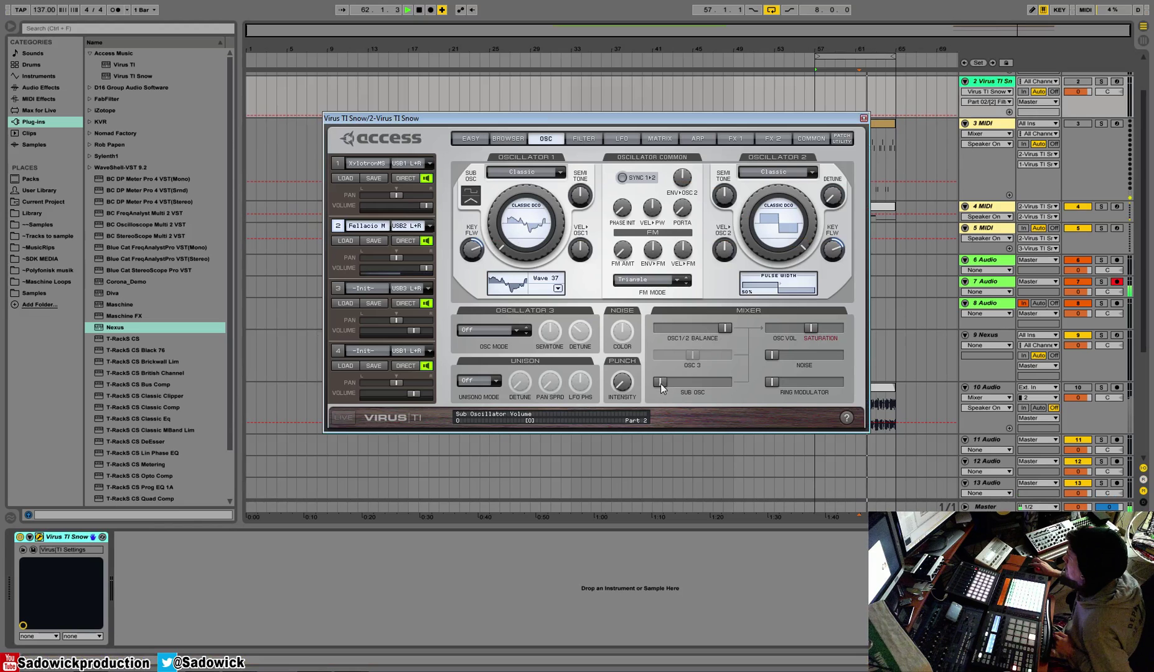
Step: Try the Twin unison mode on the part 2 bass patch and switch unison back to Off
click(496, 381)
click(493, 394)
drag(527, 376, 527, 341)
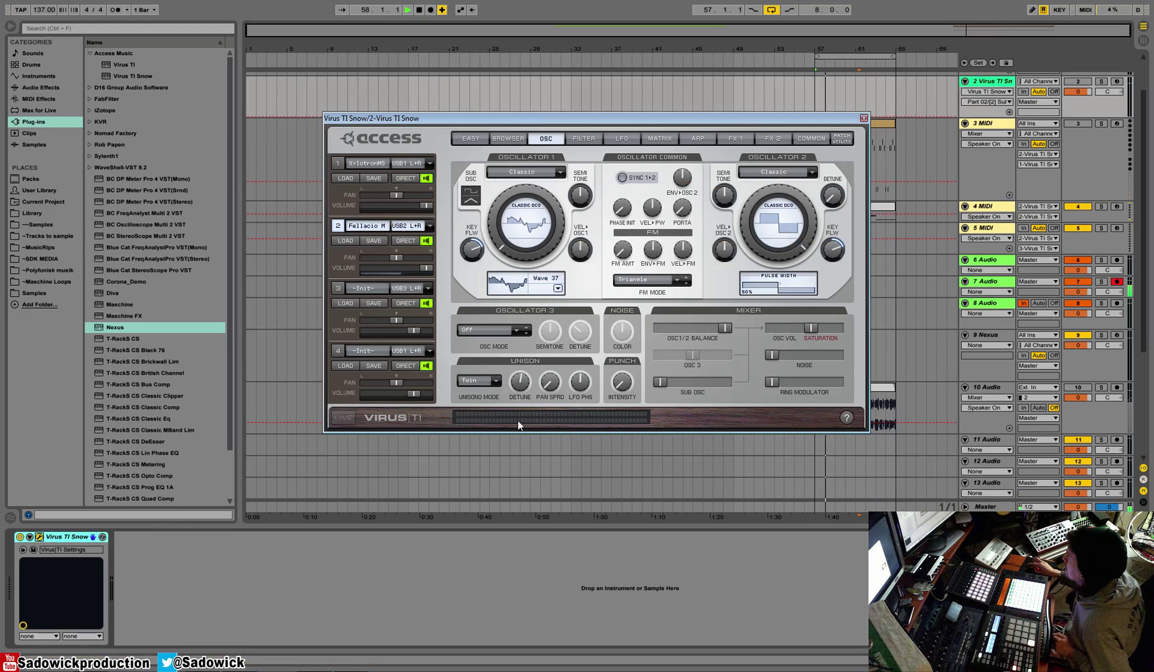
click(493, 382)
click(493, 386)
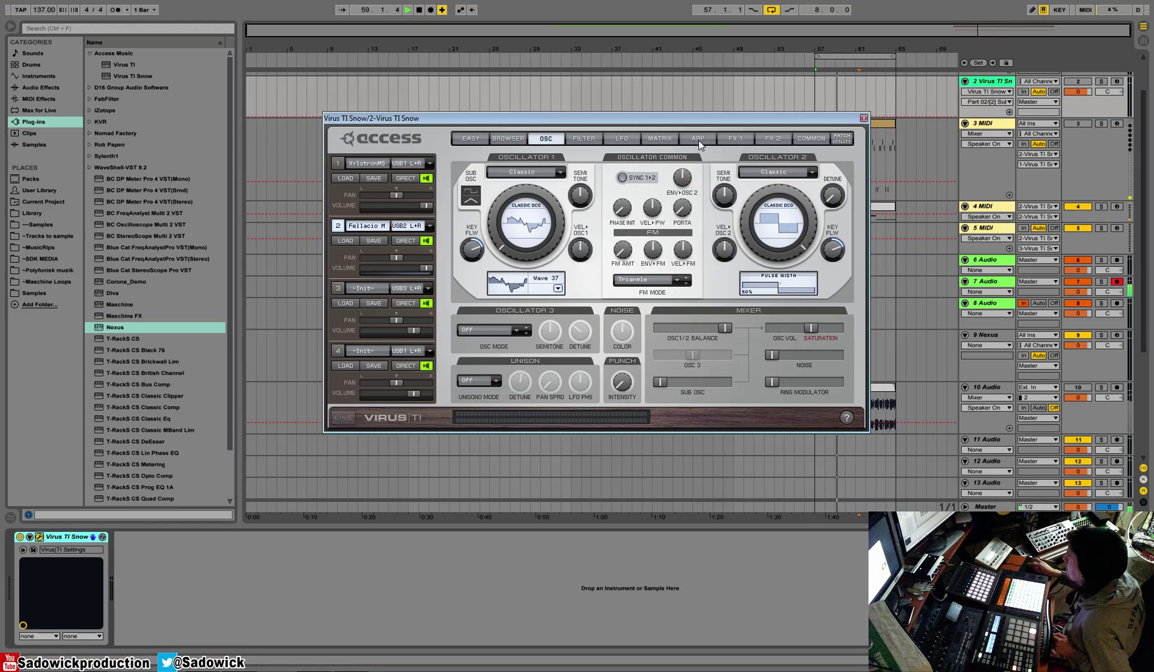
Step: Check the part 2 patch's FX 1 settings and set its transposition to -12
click(735, 138)
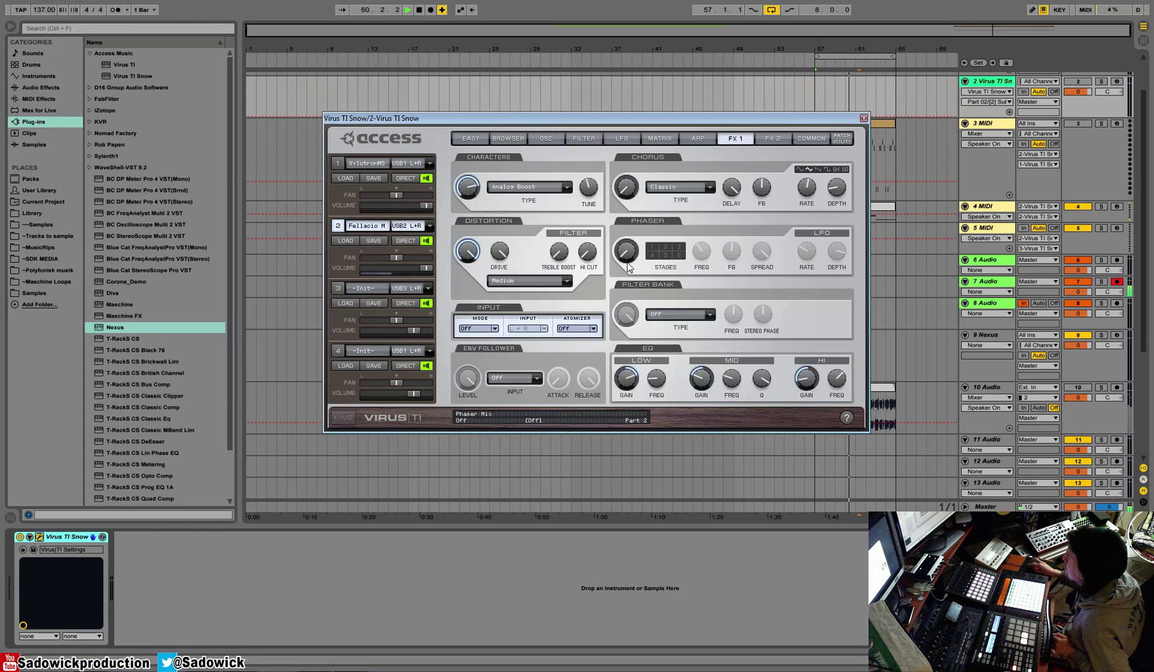
click(809, 139)
drag(485, 187, 488, 170)
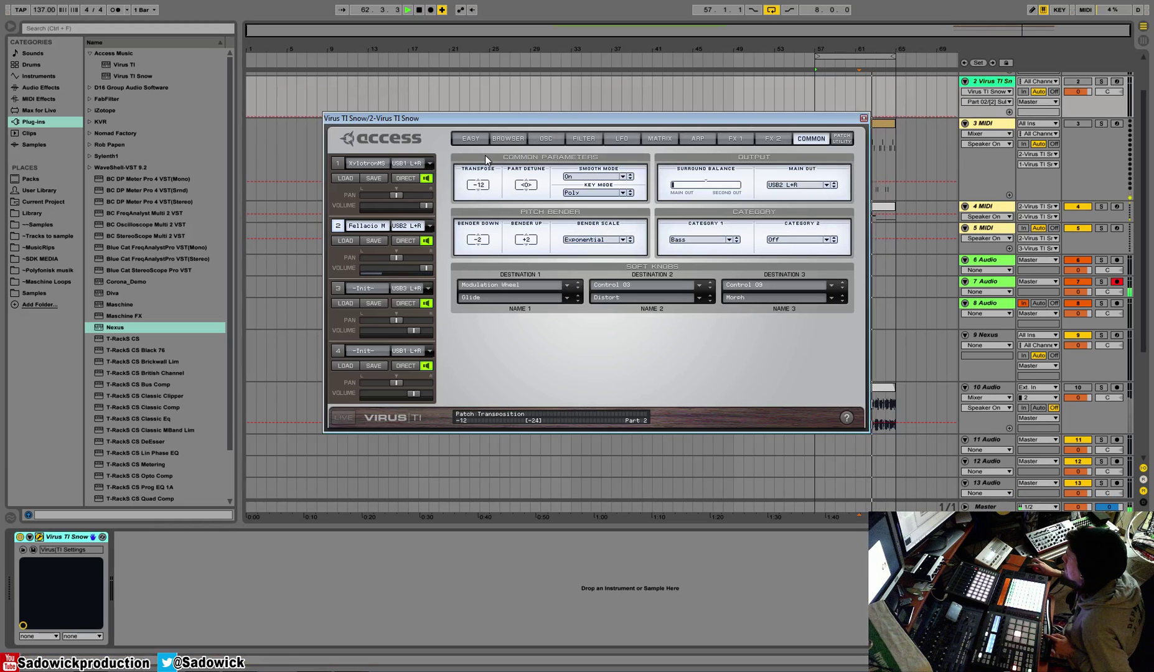
Step: Audition the Felon bass patch on part 2 and load FftyFftyJL in its place
click(498, 138)
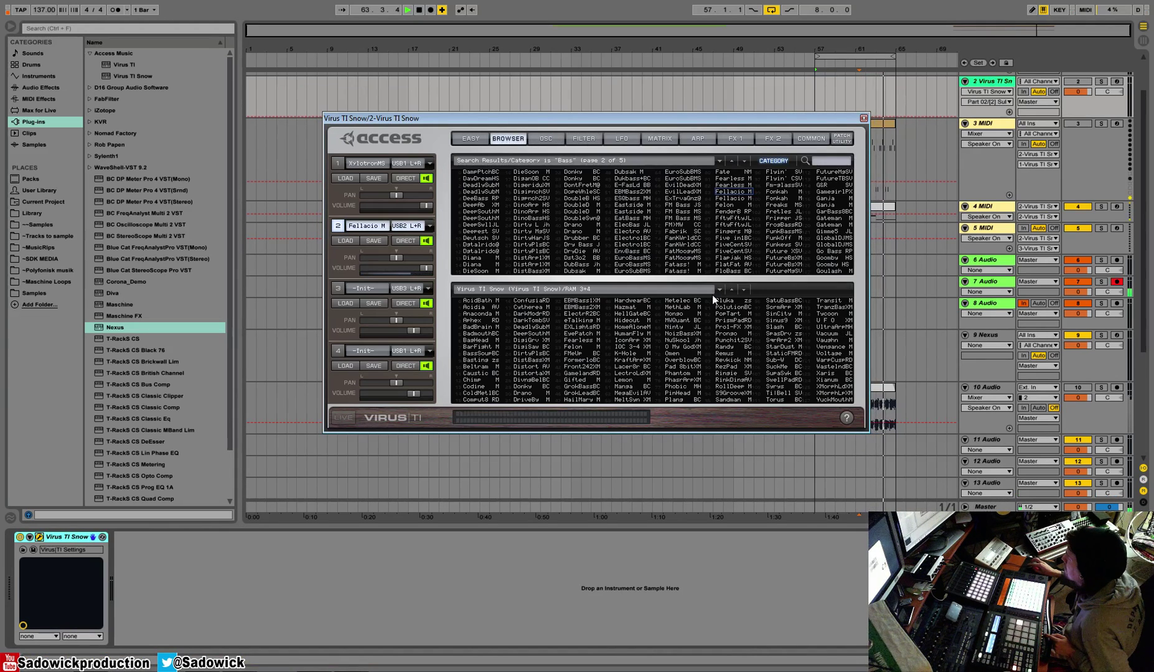
click(725, 205)
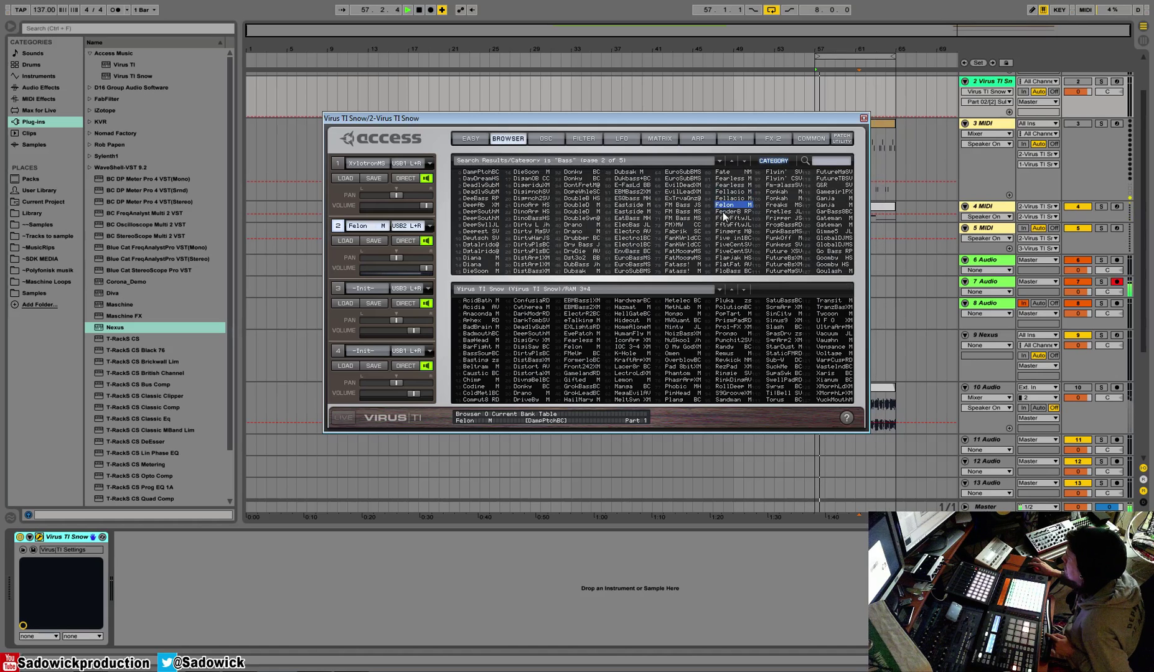
click(726, 218)
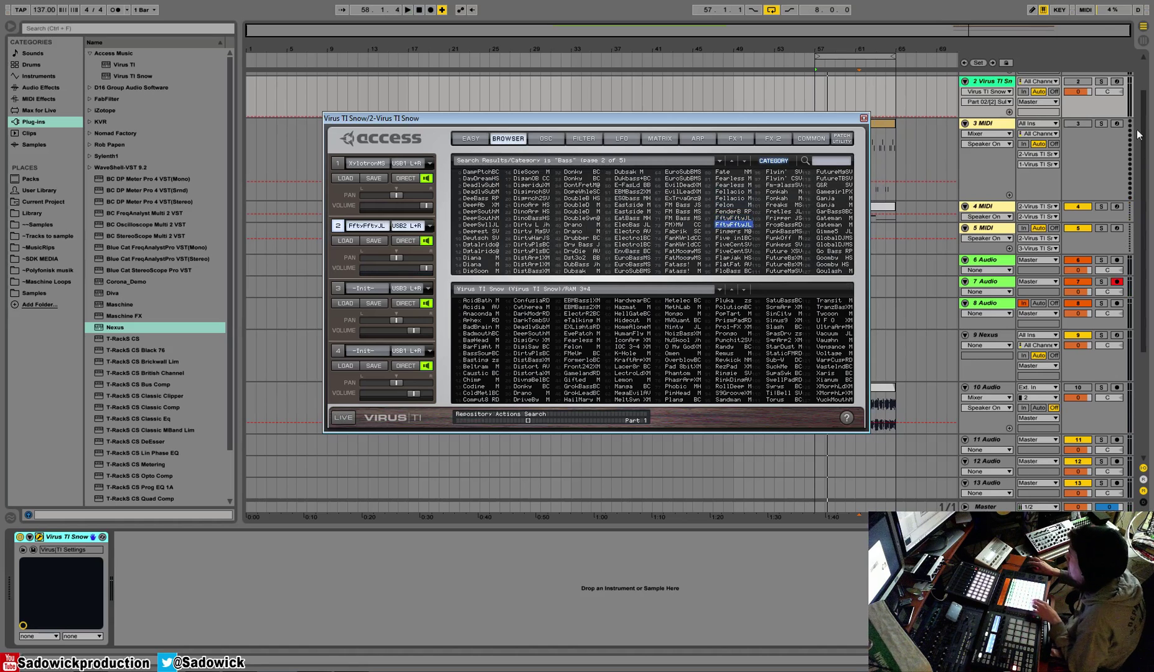
Step: Arm the 4 MIDI track for recording and load the FiveCentSV bass patch on part 2
click(1118, 207)
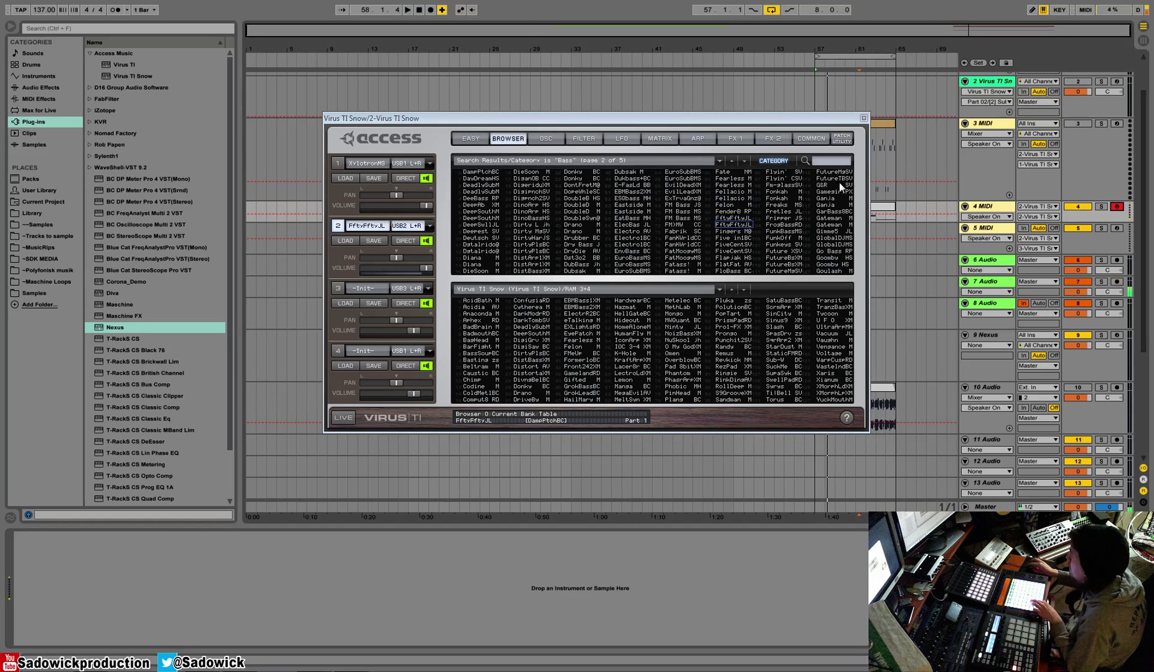
click(739, 230)
key(Down)
key(Down)
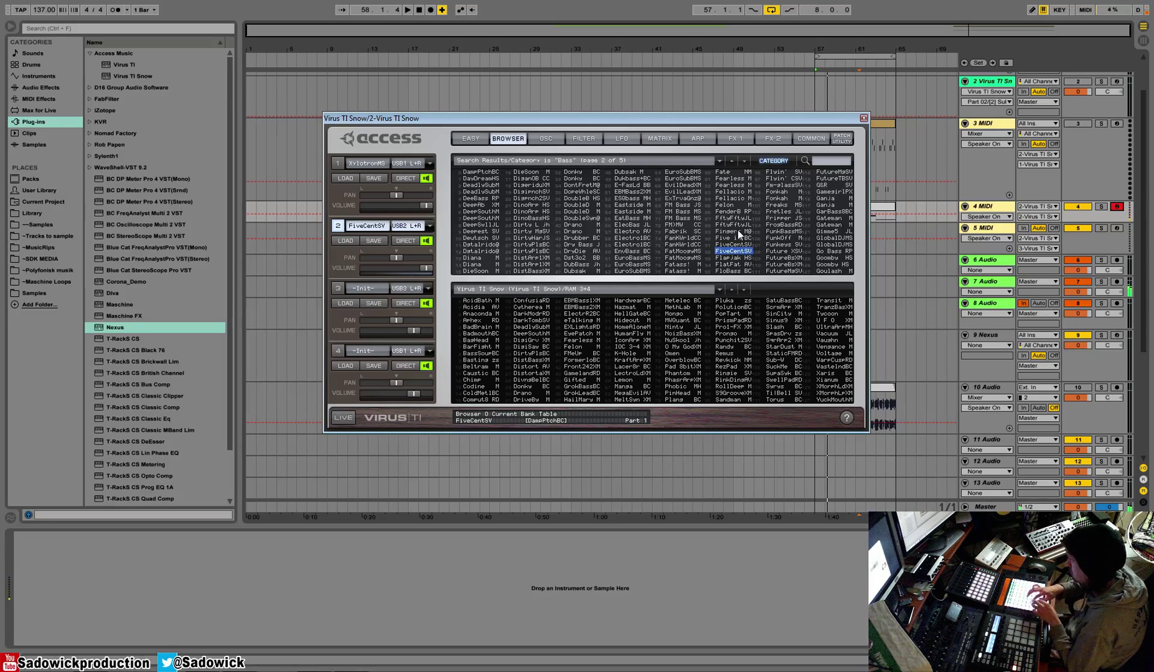
Step: Set the part 2 arpeggiator mode to Up and, during playback, lower the 10 Audio track's volume to -1.5
click(693, 135)
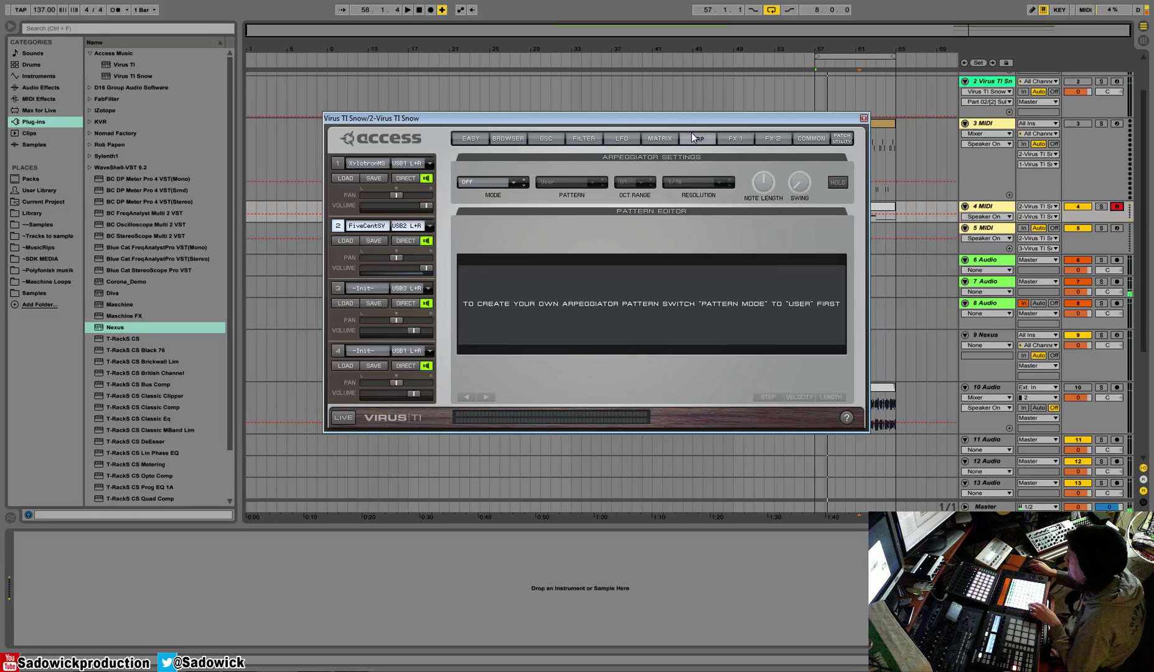
click(513, 184)
click(510, 193)
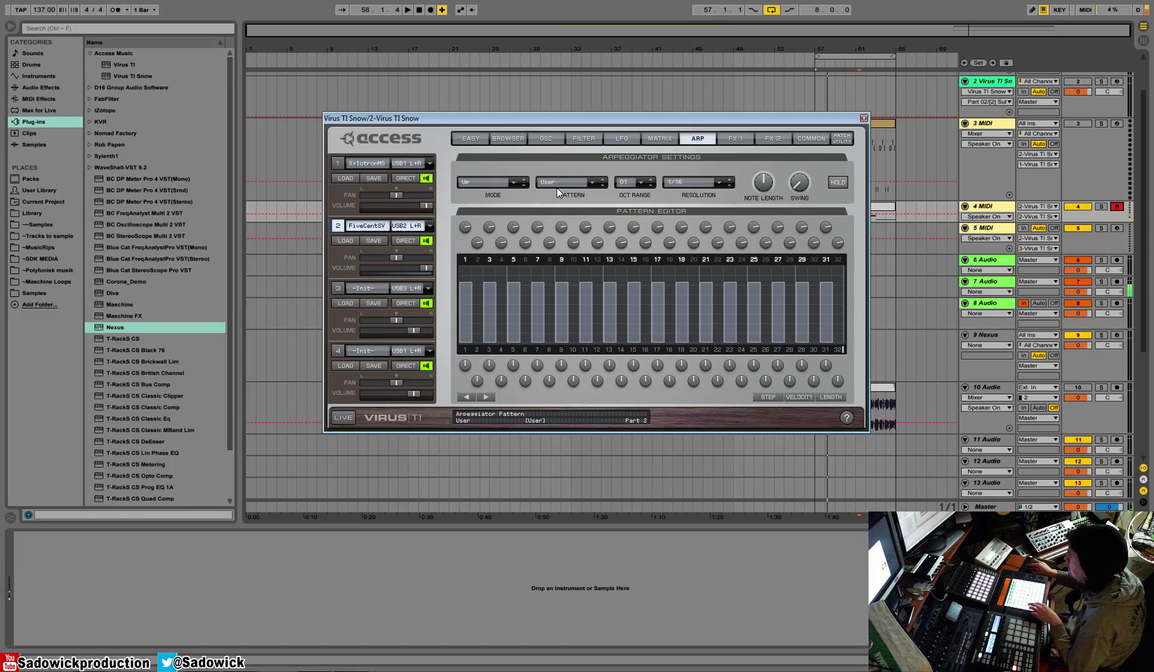
key(space)
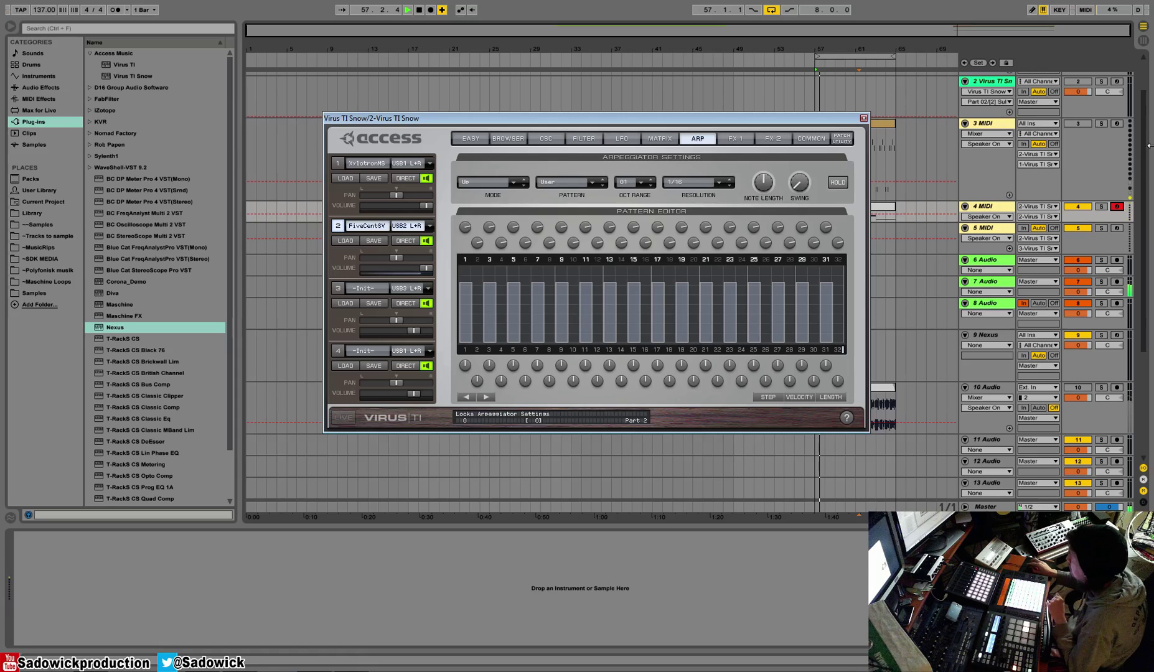
drag(1079, 399, 1079, 400)
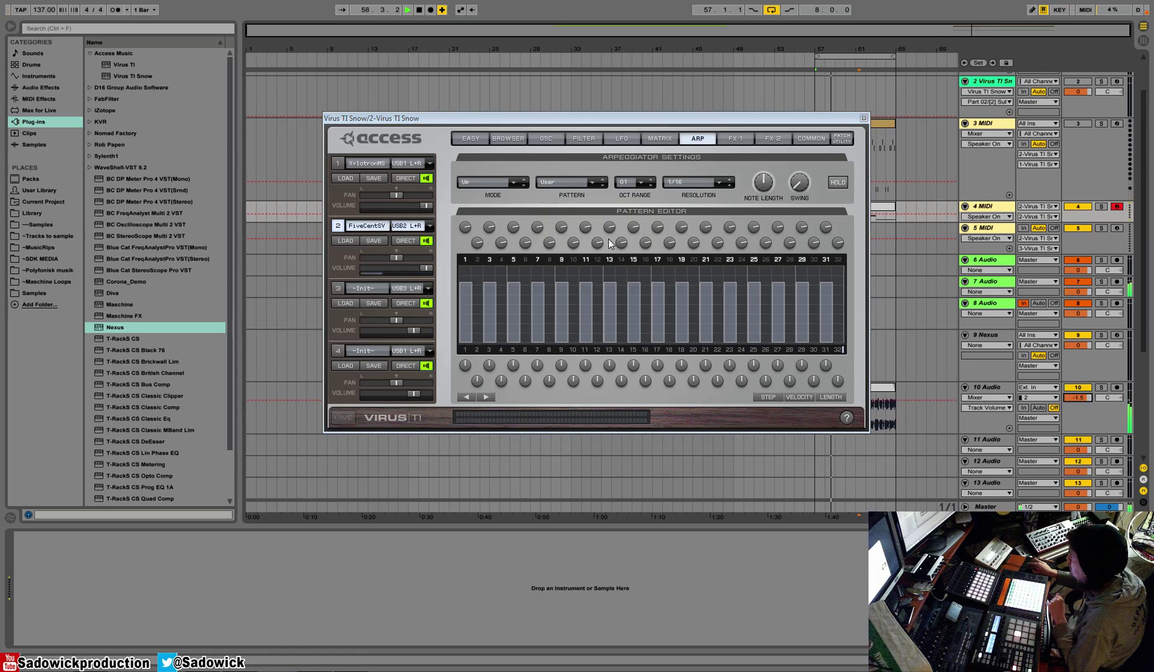
Step: Set the FiveCentSV arpeggiator's octave range to 02, try a 1/32 resolution and return it to 1/16
click(641, 182)
click(645, 193)
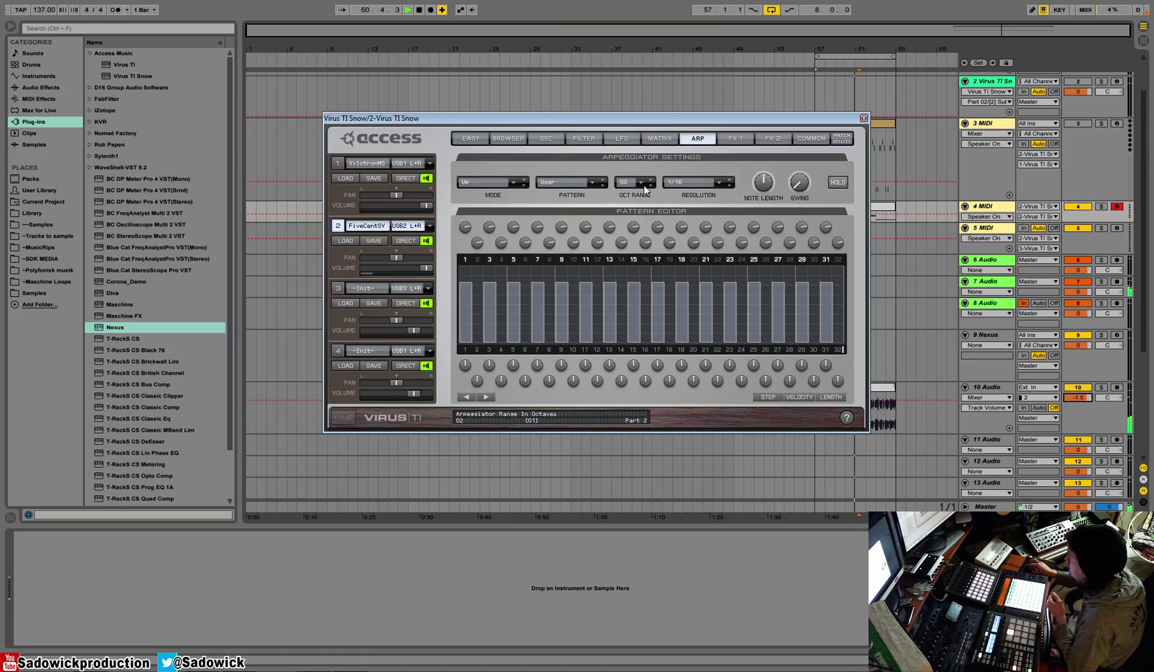
click(717, 183)
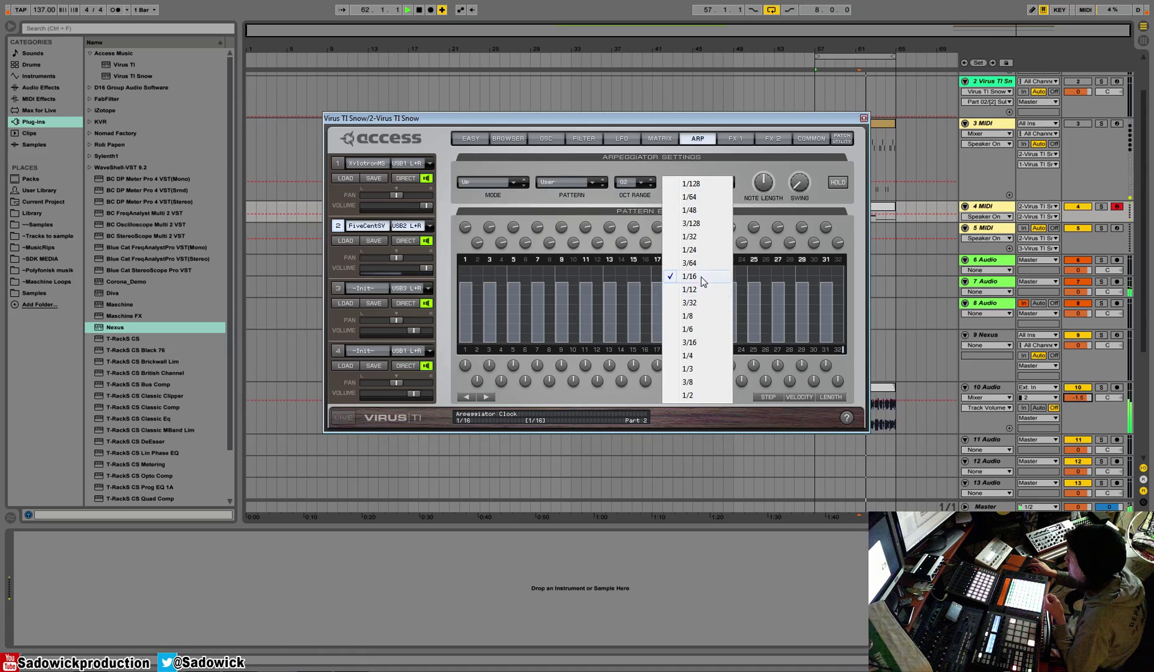
click(698, 240)
click(712, 189)
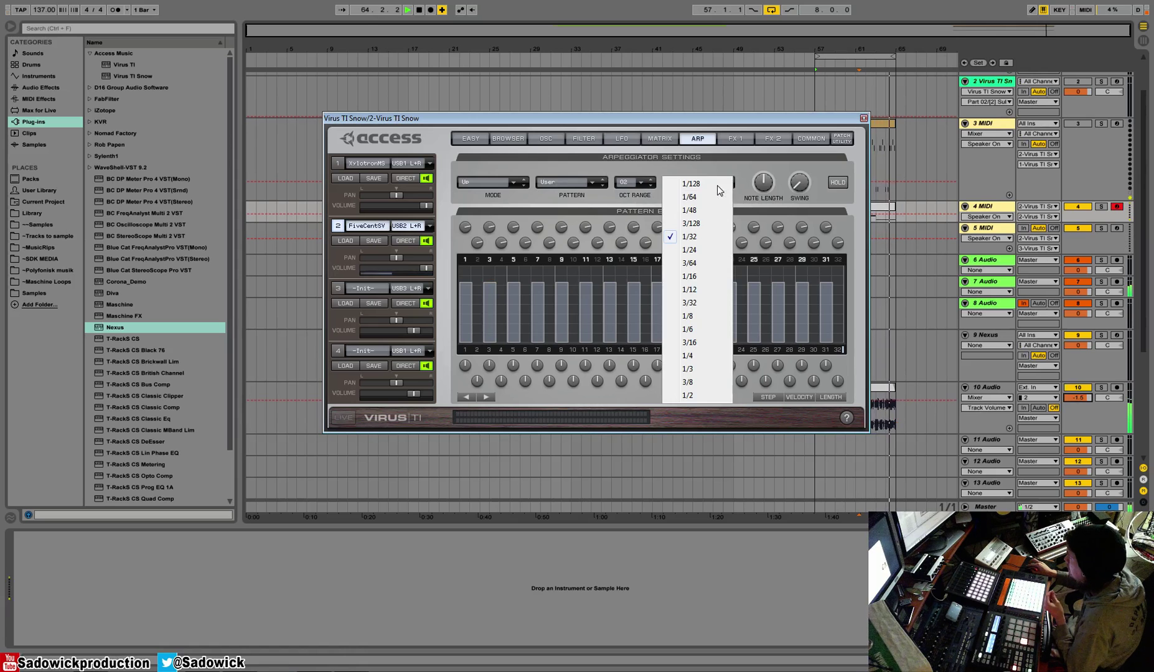
click(696, 280)
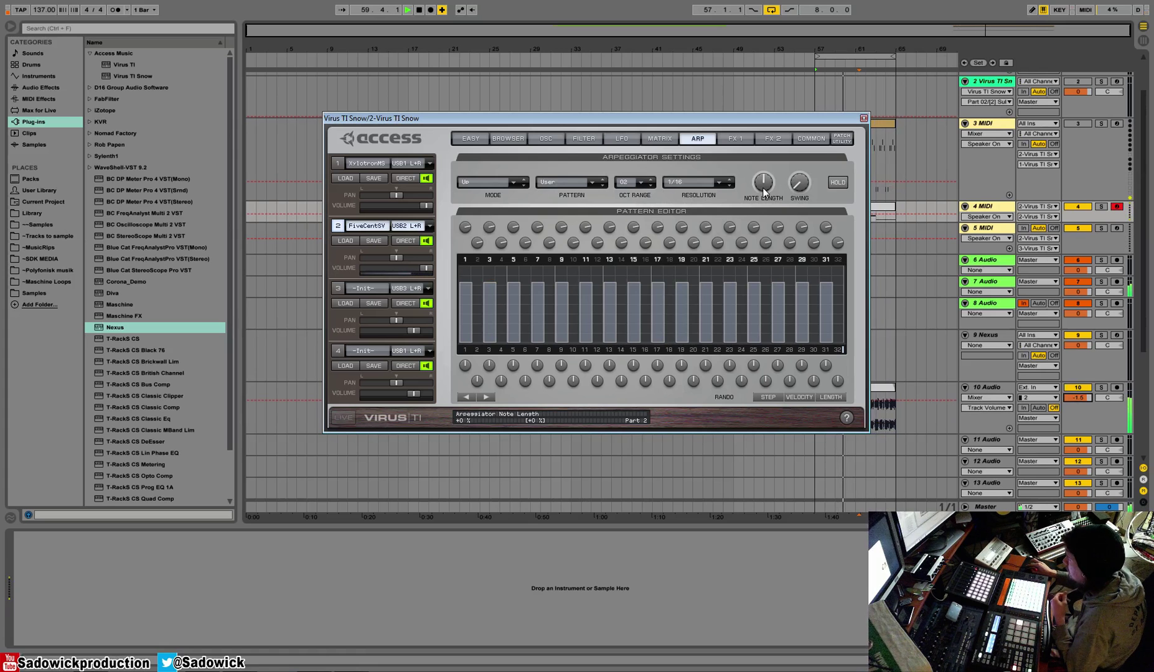
Step: Randomize the FiveCentSV arpeggiator's steps, with note length about +10.9 %, octave range 01 and mode Up
click(767, 398)
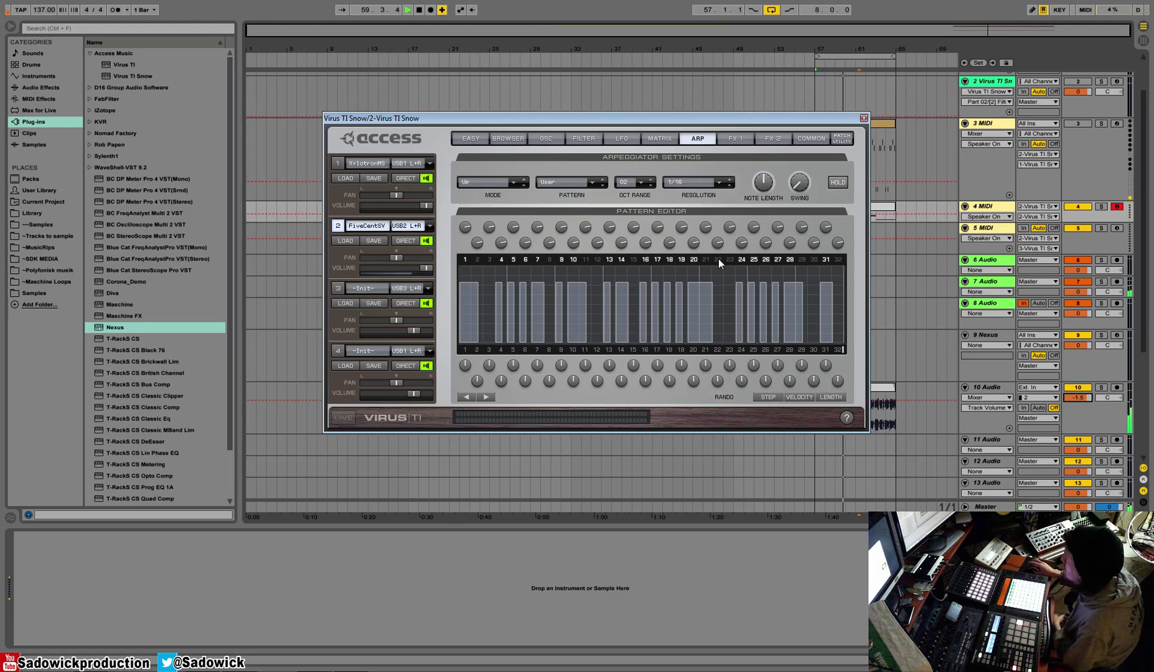
drag(765, 190, 771, 155)
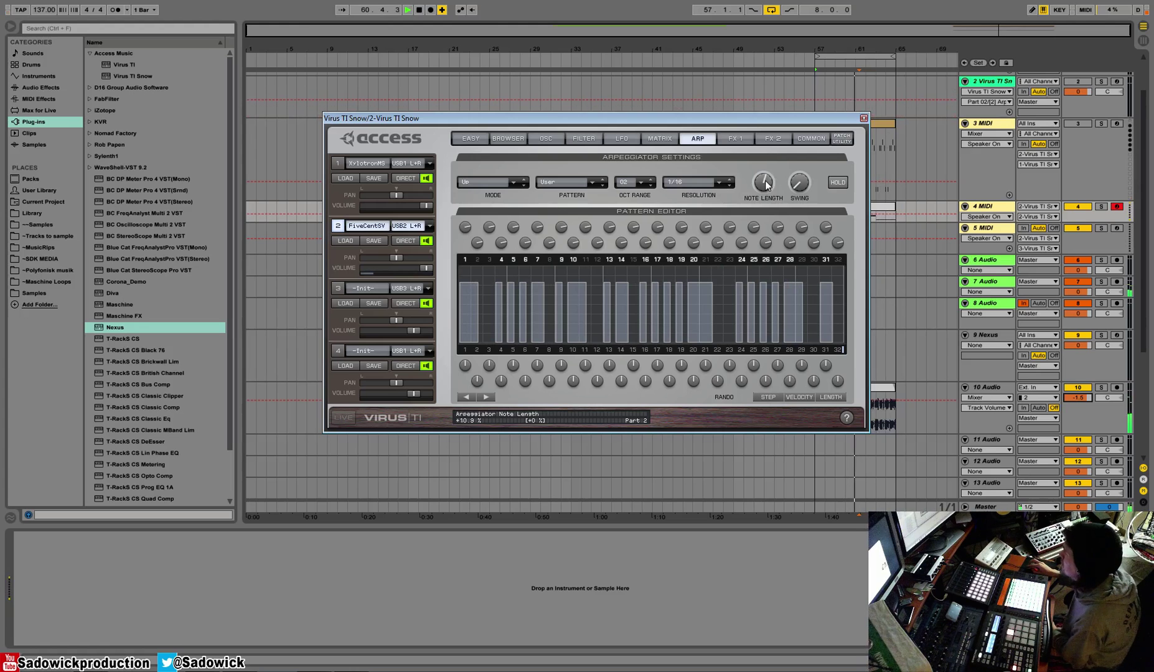
click(628, 182)
click(635, 181)
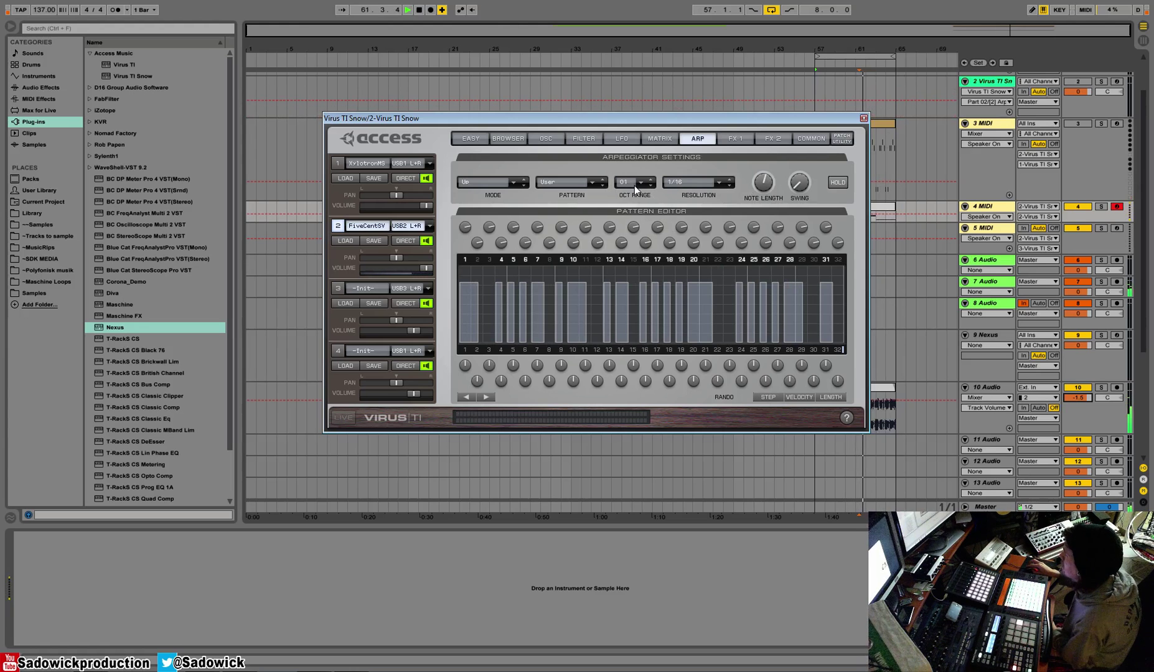
click(511, 183)
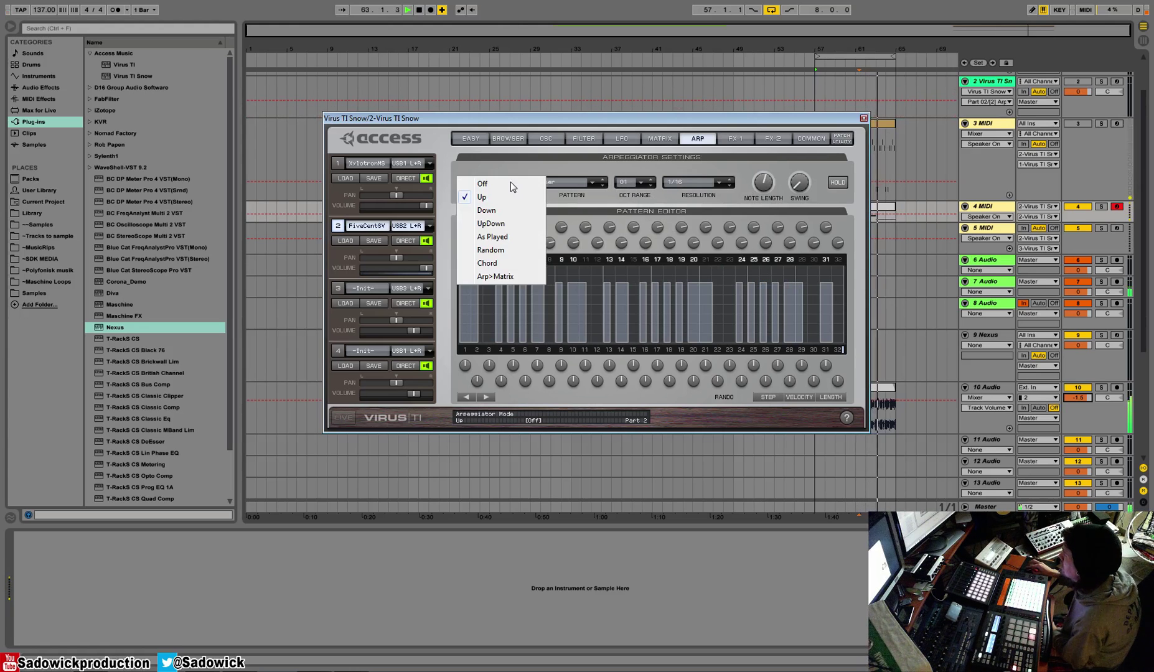
click(508, 196)
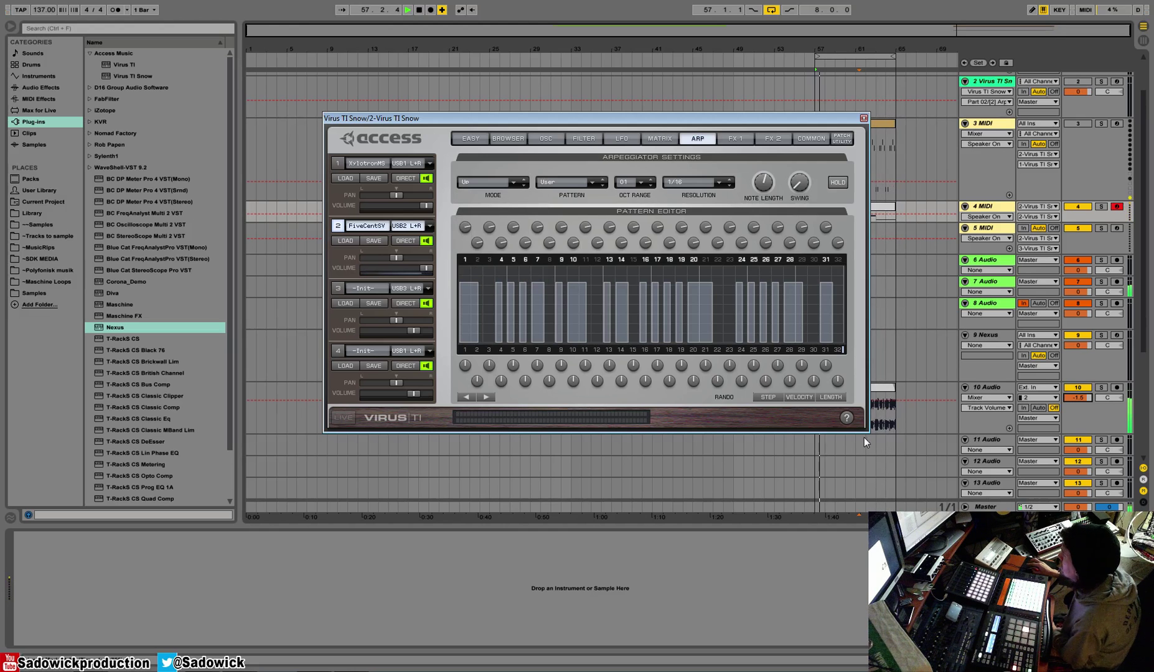
Step: Check the FiveCentSV patch's FX 2 settings and try adjusting its transposition
click(789, 140)
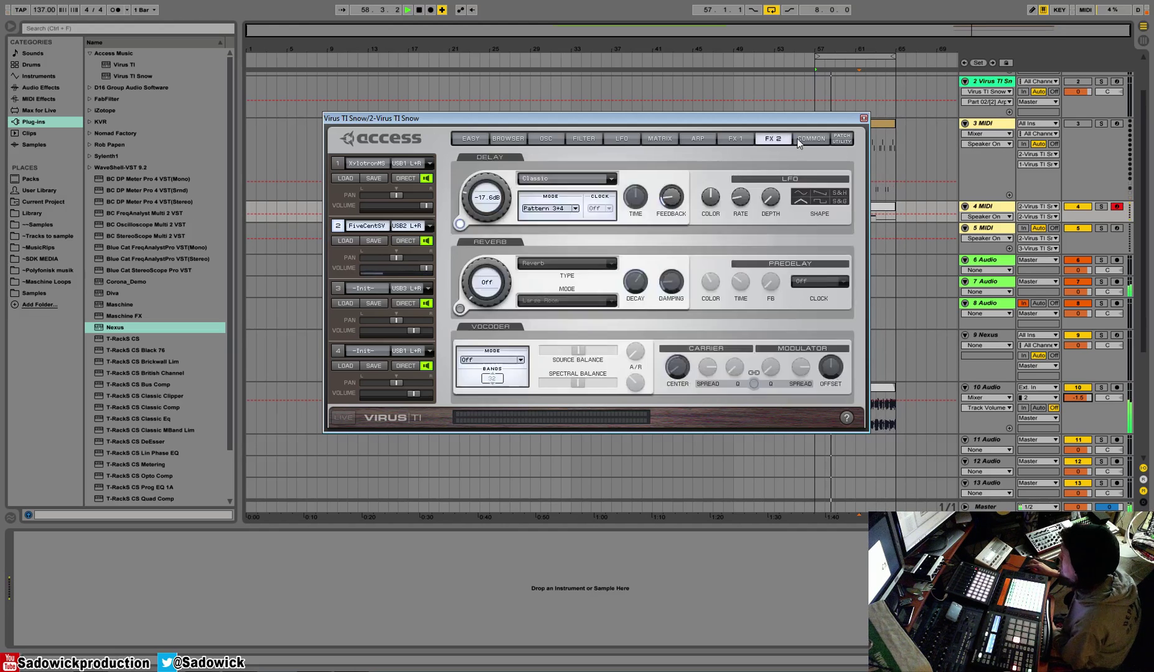
click(803, 139)
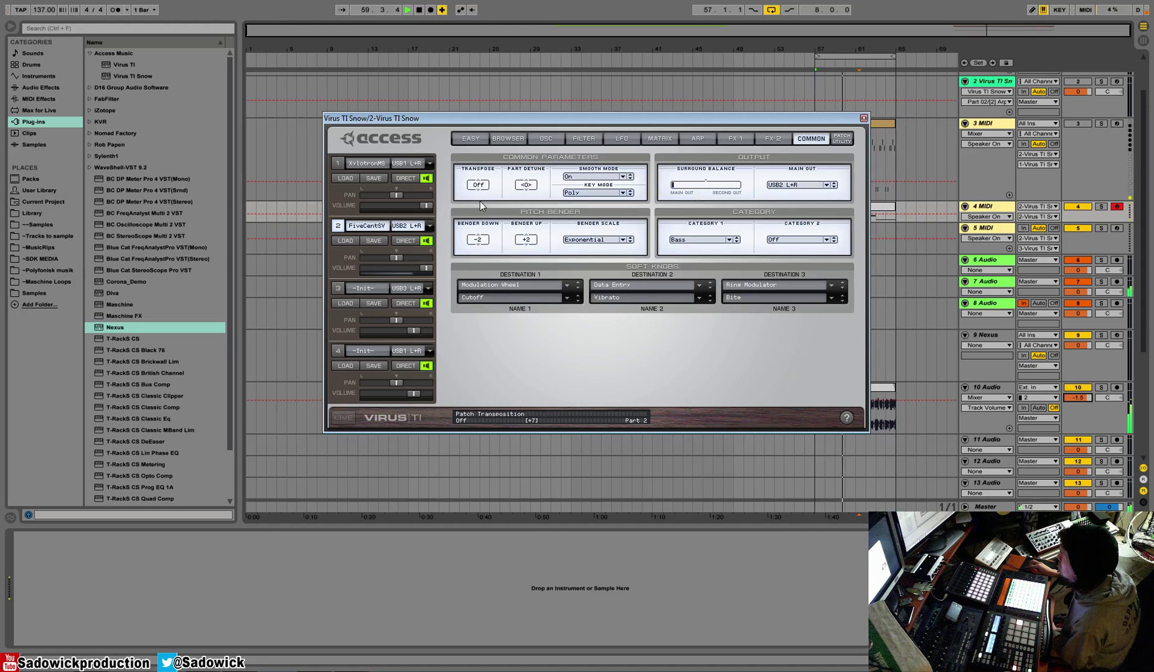
drag(480, 201, 491, 134)
Step: Audition the Flapjak, FunkBassMS, FunkOff and Fretles bass patches on part 2, load GlobalDJMS and play the loop with it
click(492, 138)
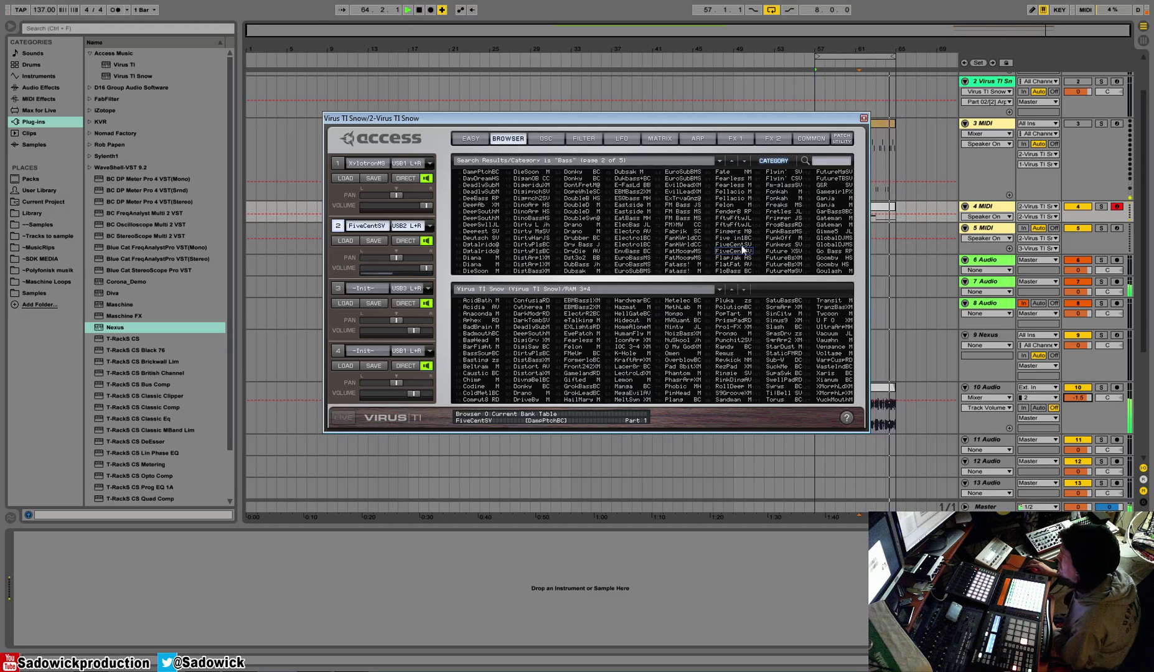
click(732, 258)
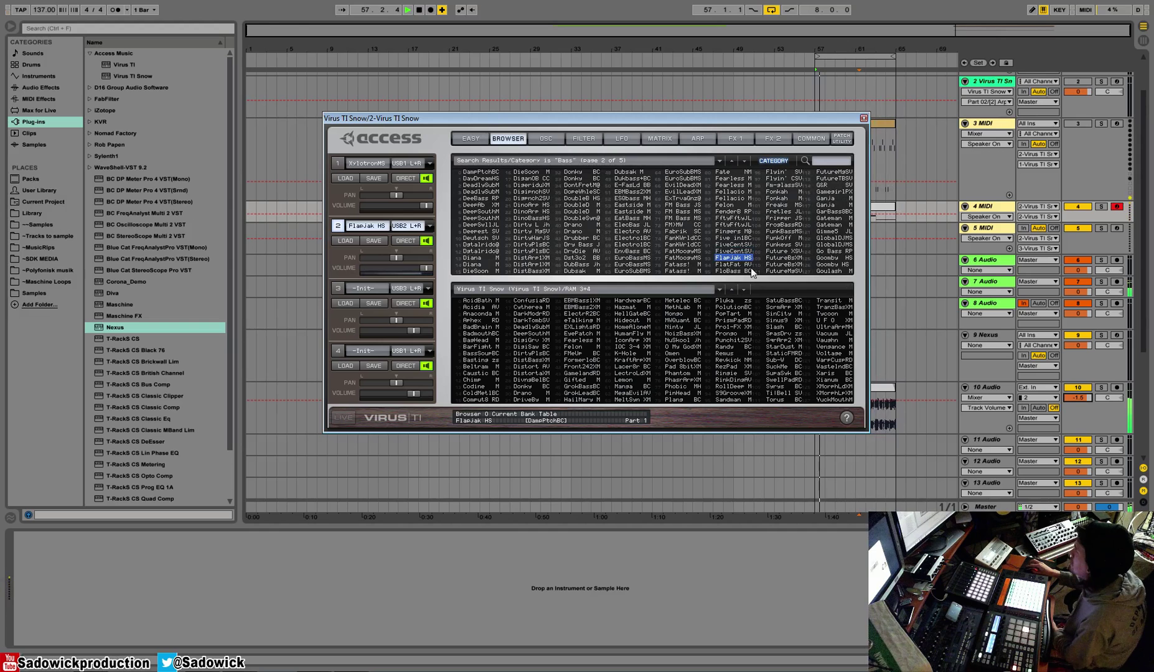
click(784, 232)
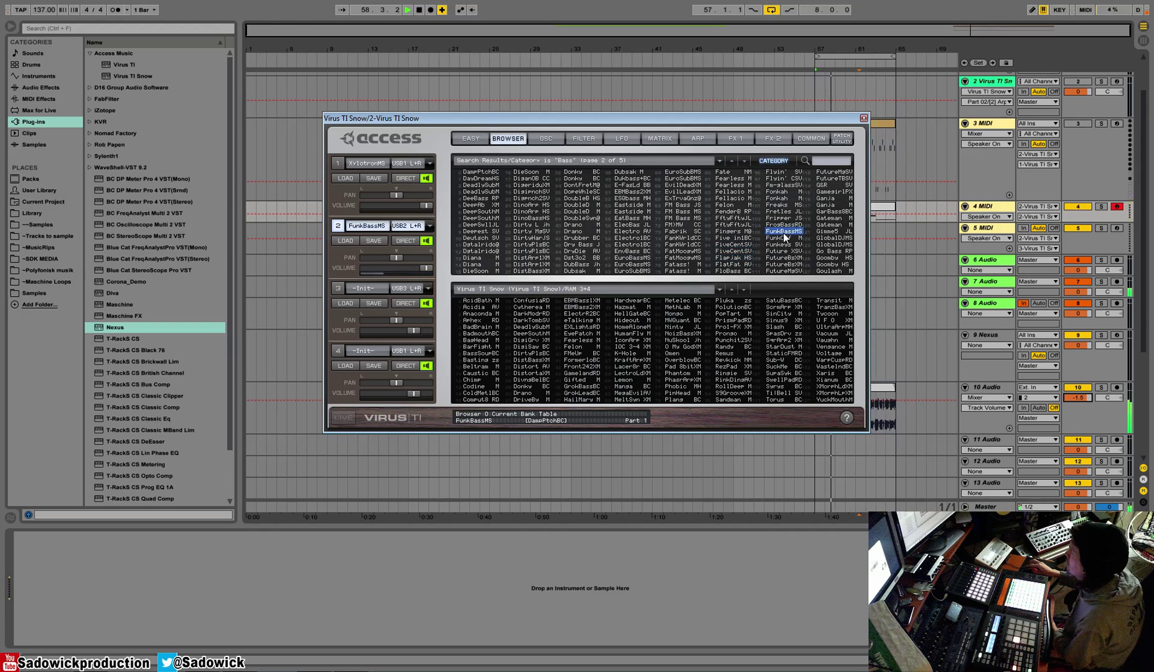
click(784, 238)
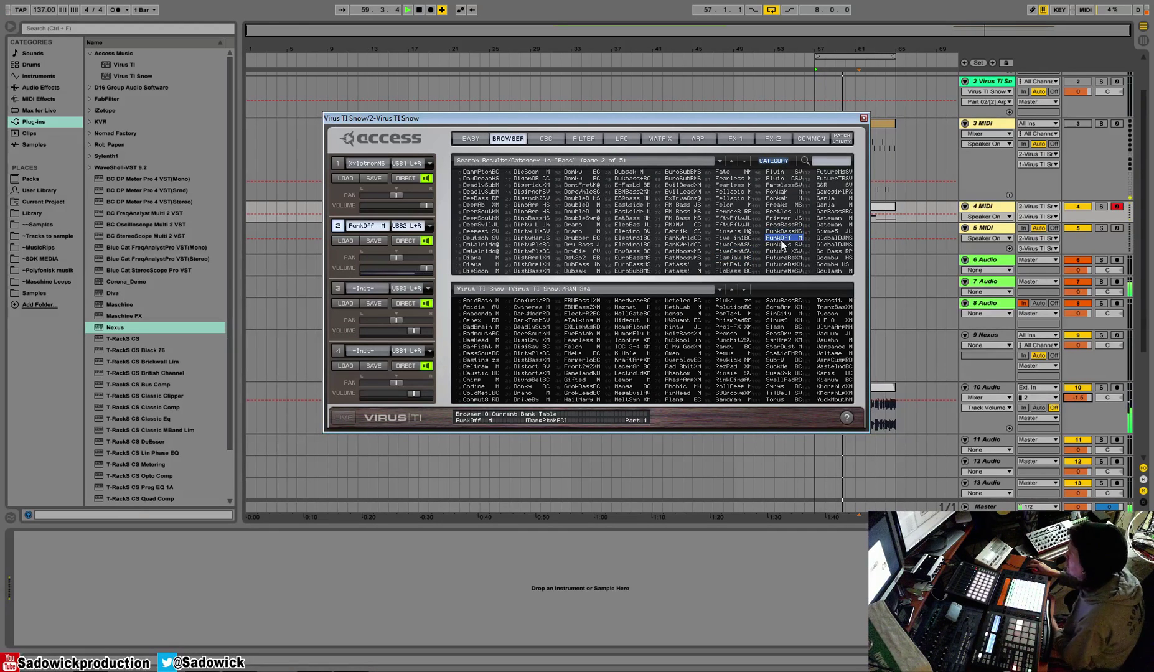
click(786, 212)
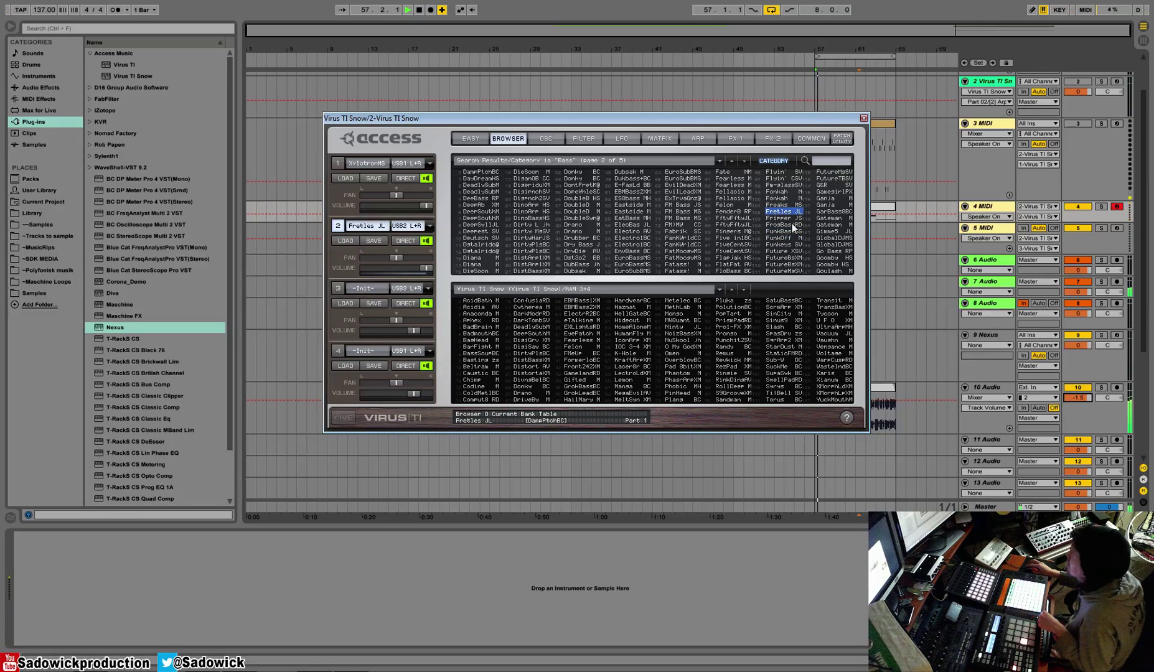
click(831, 226)
click(831, 245)
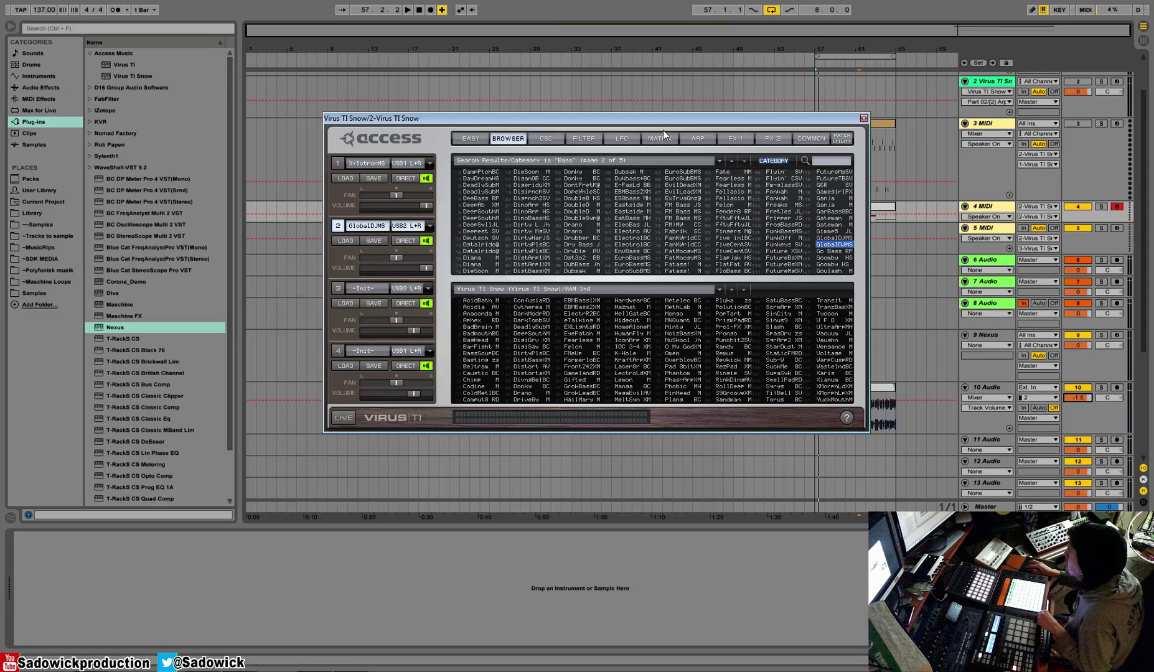
key(space)
key(space)
key(space)
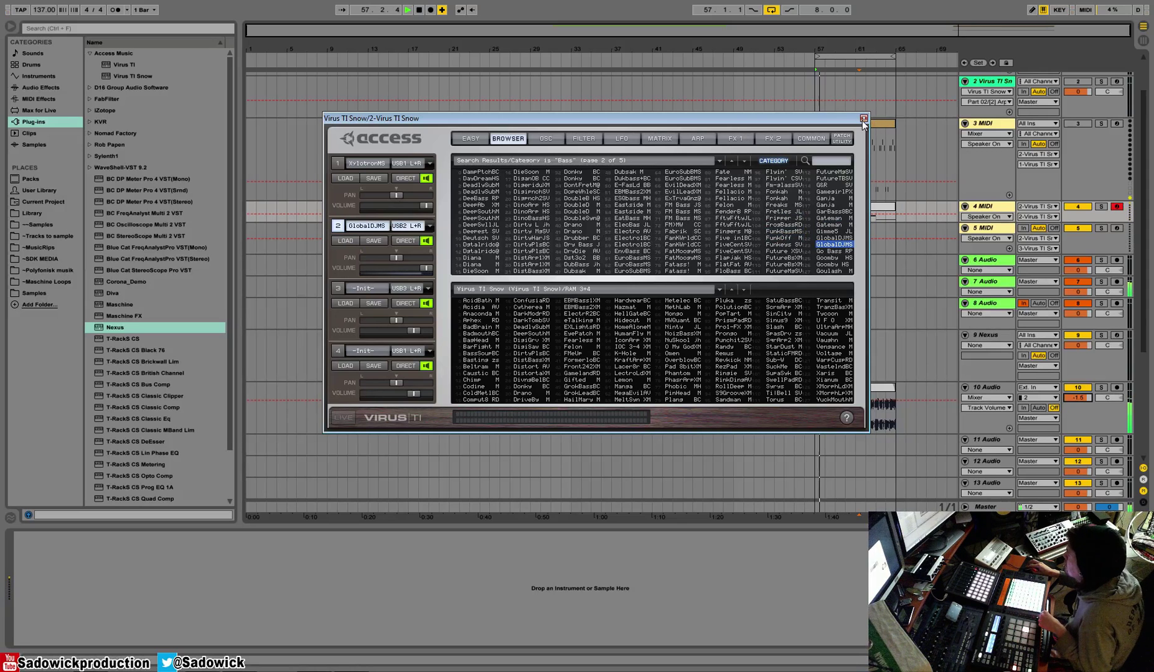
Step: Check the GlobalDJMS patch's arpeggiator, filter, LFO and modulation matrix settings
click(699, 140)
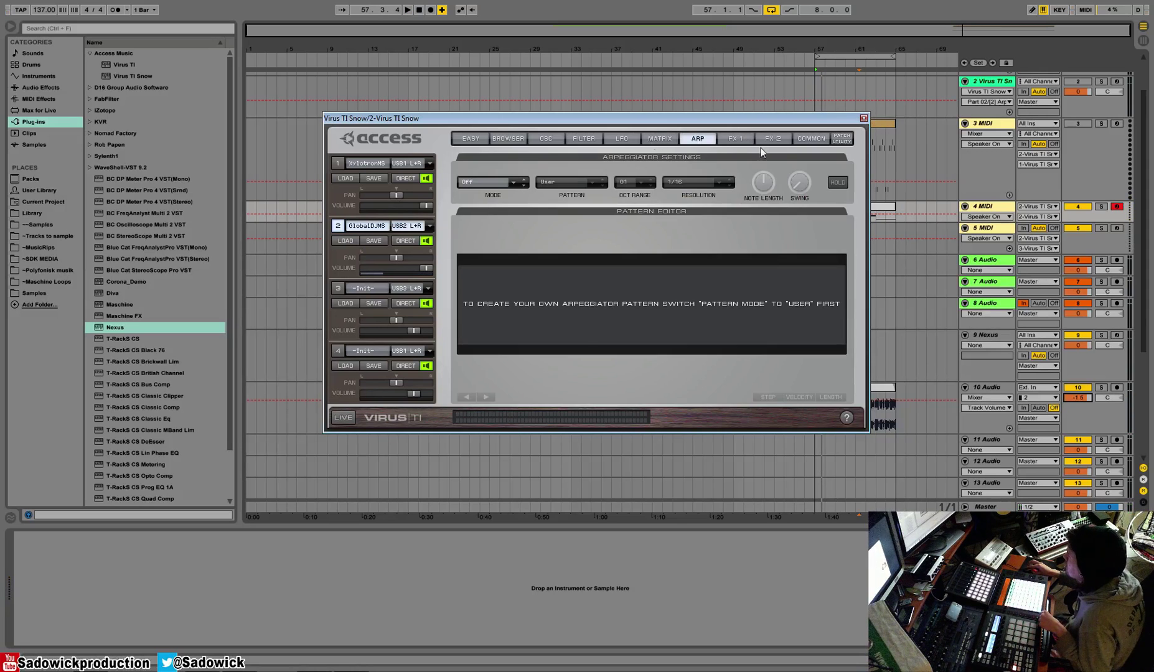
click(616, 139)
click(591, 140)
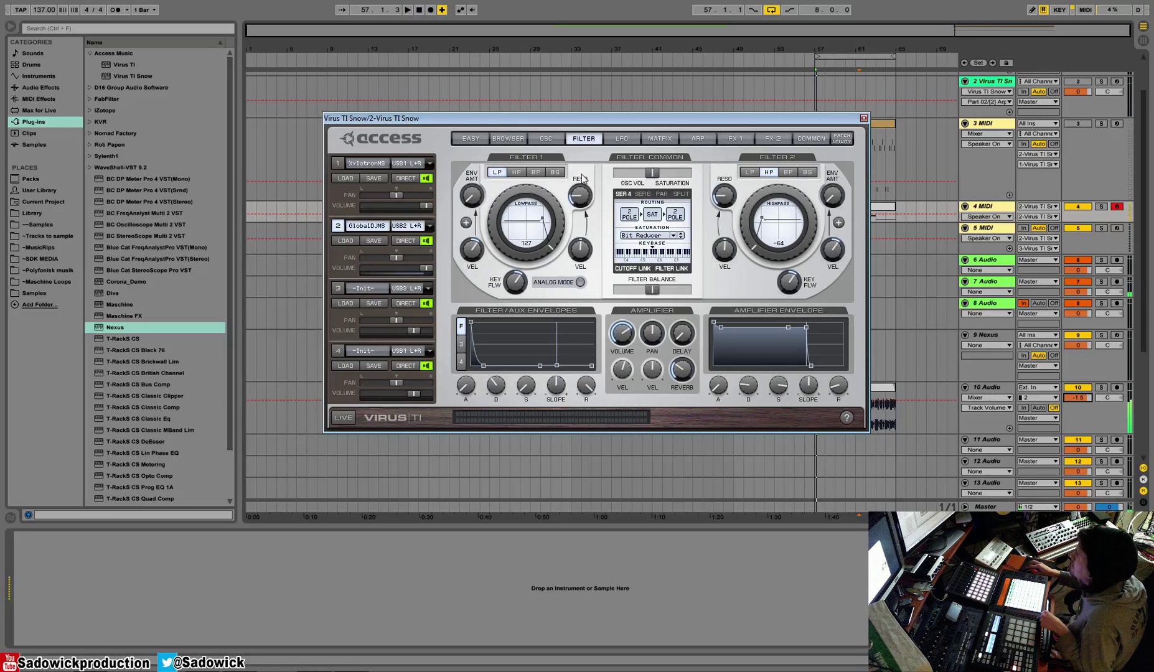
click(622, 138)
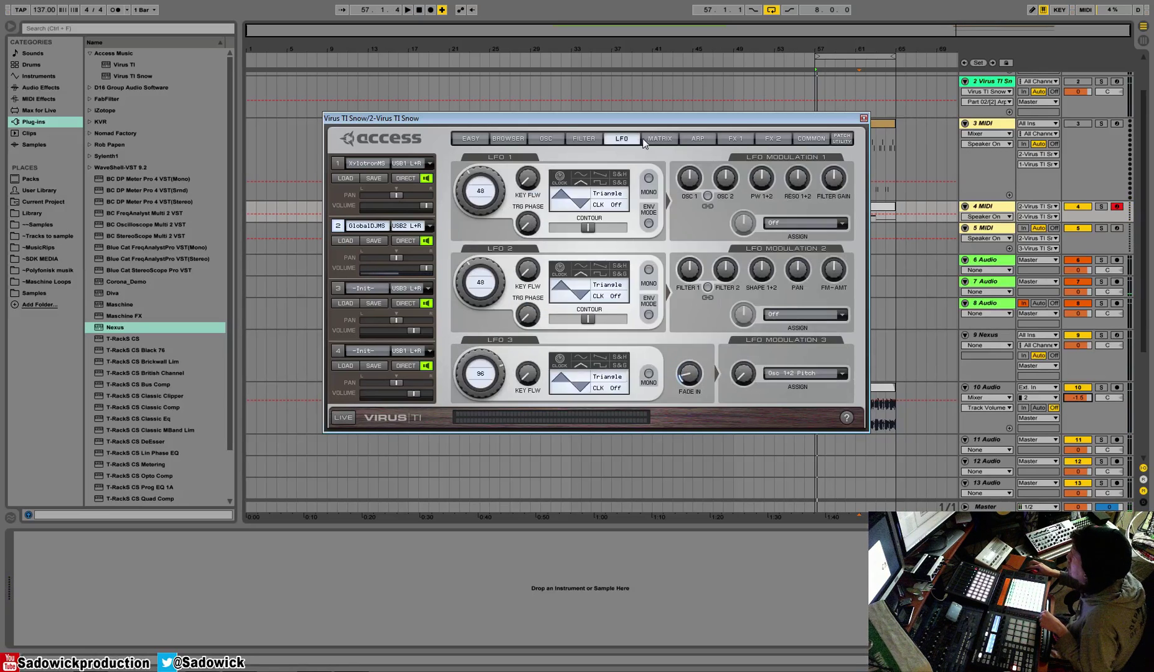
click(660, 138)
Step: Set the GlobalDJMS patch's arpeggiator mode to Up and play the loop
click(697, 138)
click(502, 183)
click(498, 196)
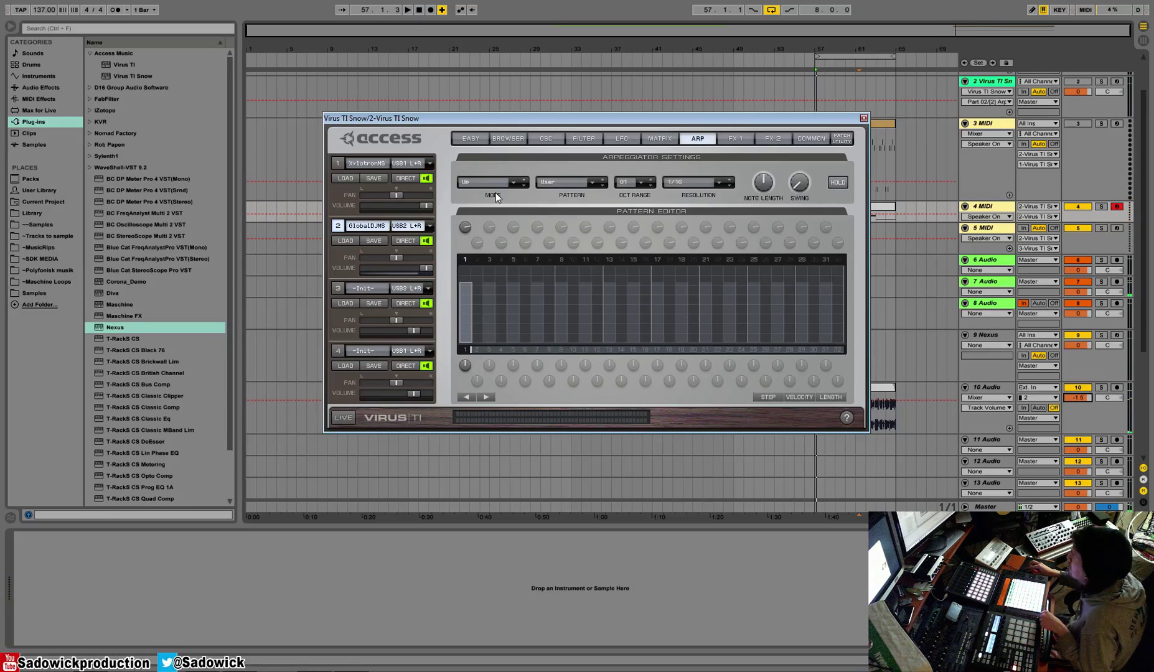
key(space)
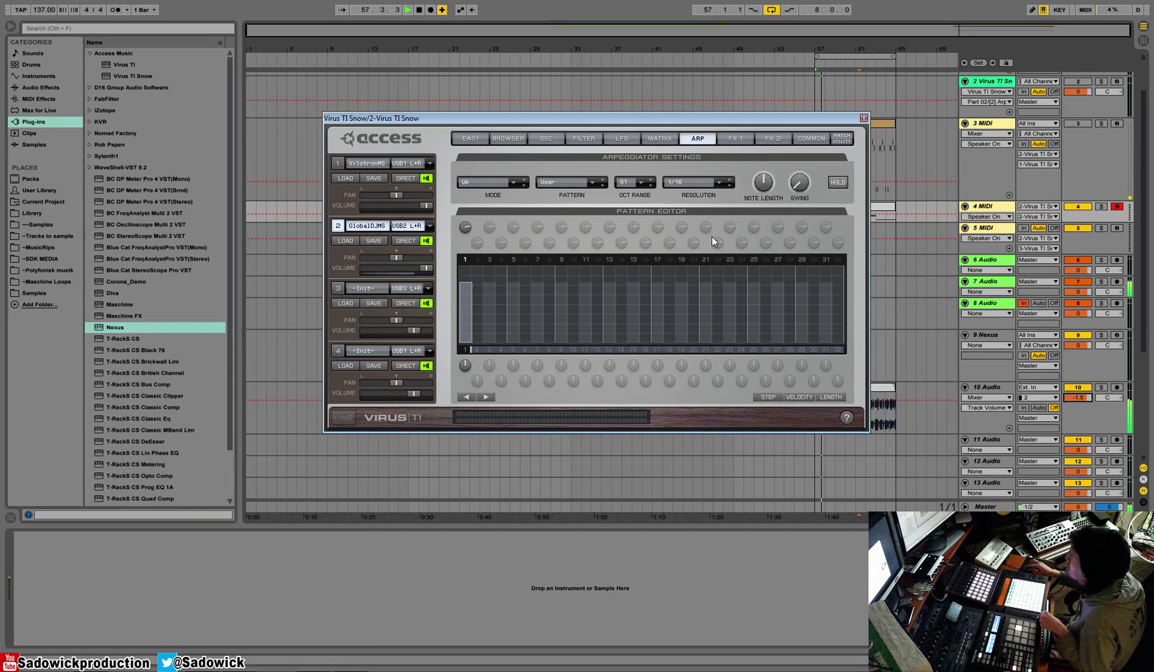
Step: Check the GlobalDJMS patch's oscillator and filter settings during playback
click(511, 141)
click(546, 139)
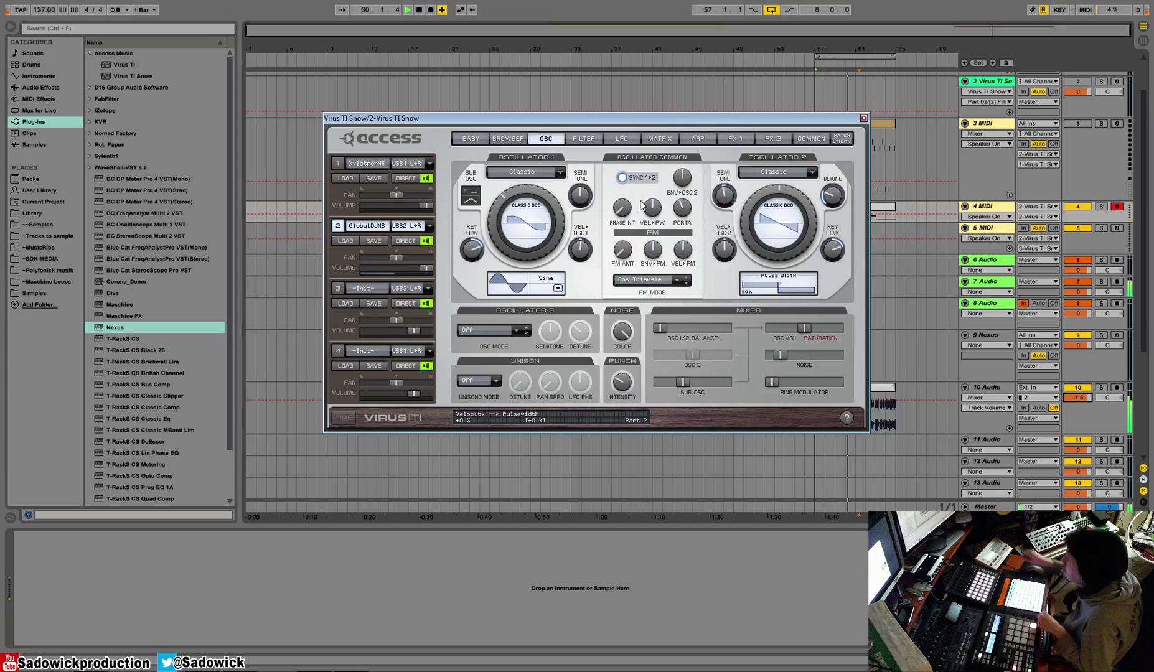
click(593, 140)
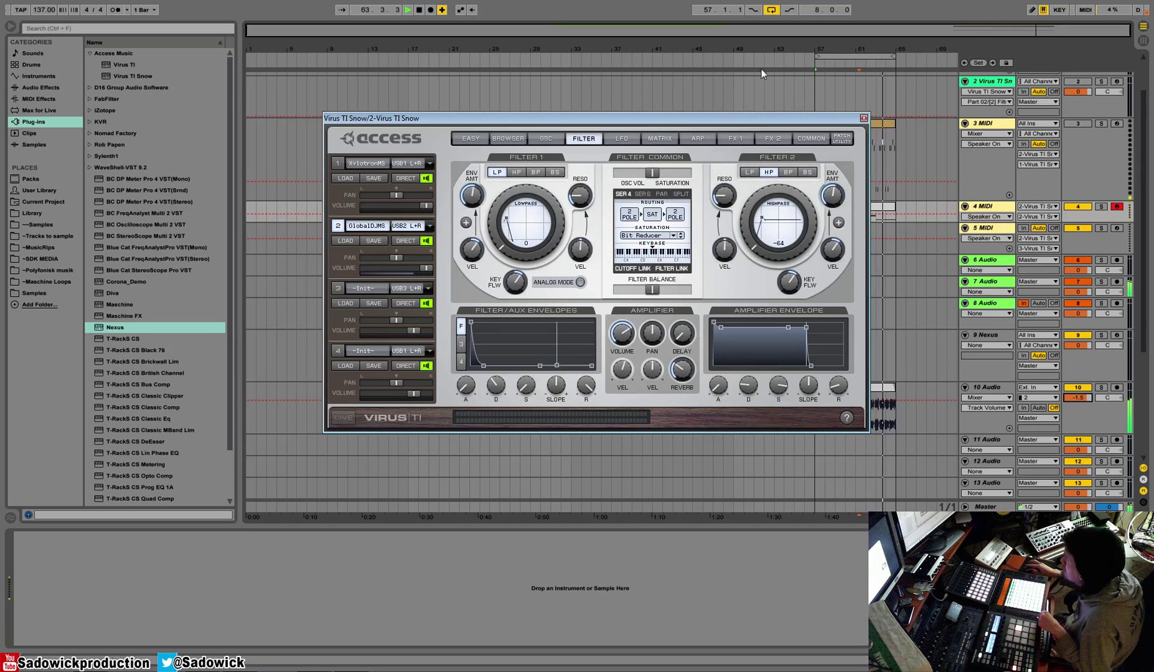
Step: Close the synth editor and activate the 3 MIDI track
click(863, 118)
click(1077, 123)
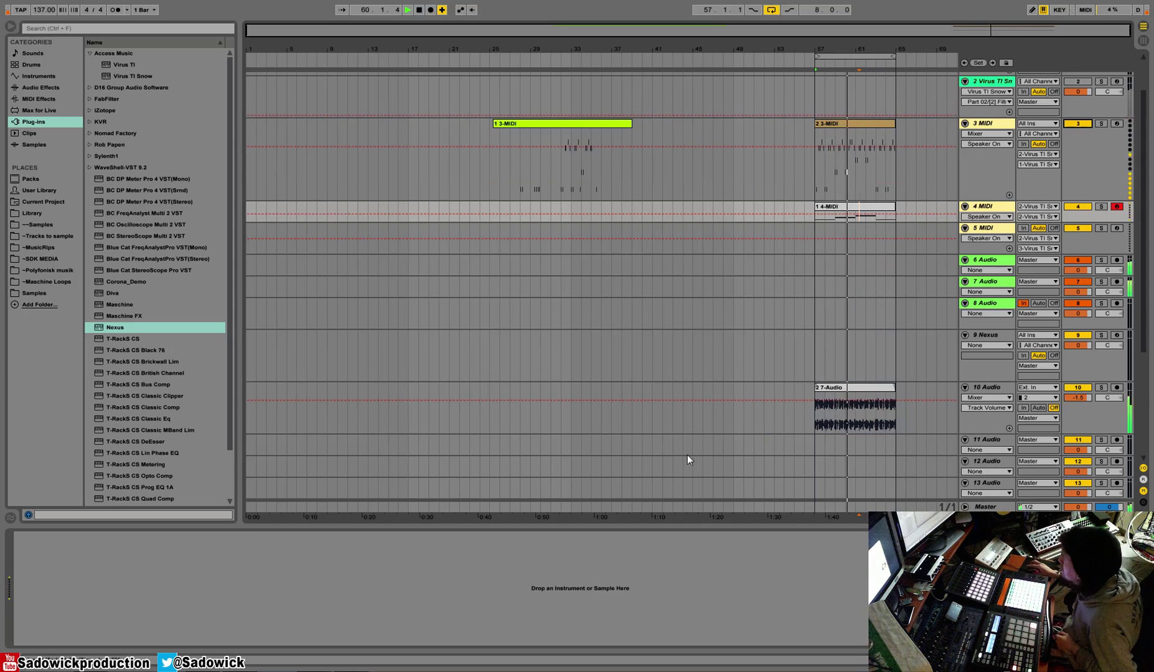
Step: Reopen the Virus TI Snow editor from the 2 Virus TI Snow track and raise Filter 1's envelope amount on part 2
click(1002, 81)
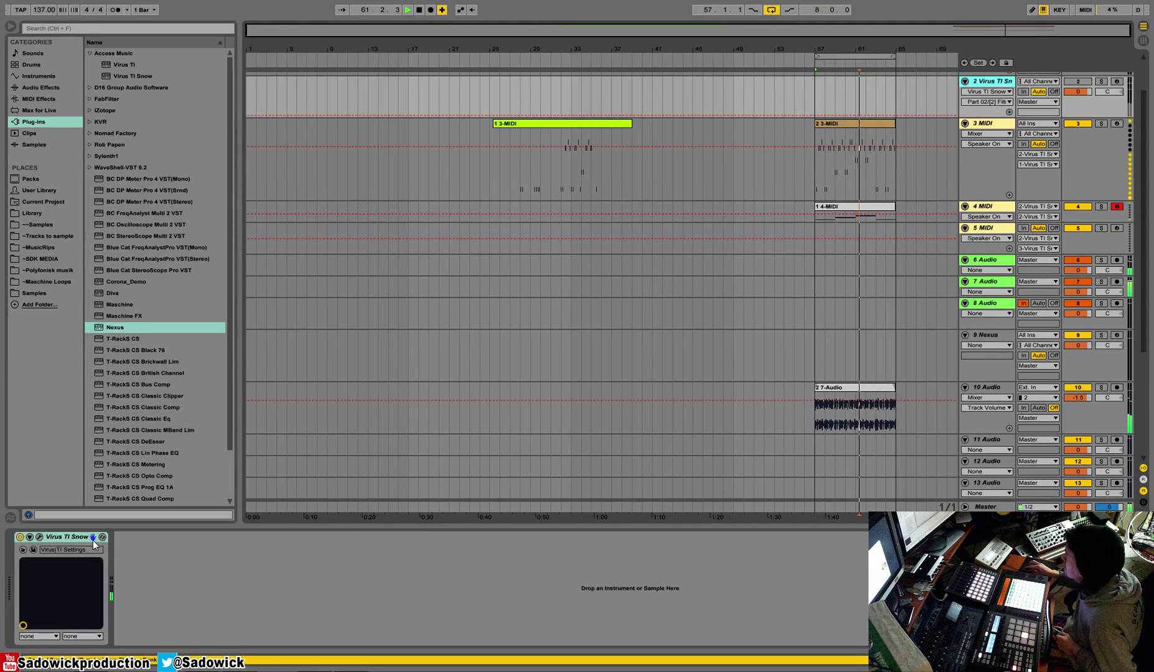
click(39, 537)
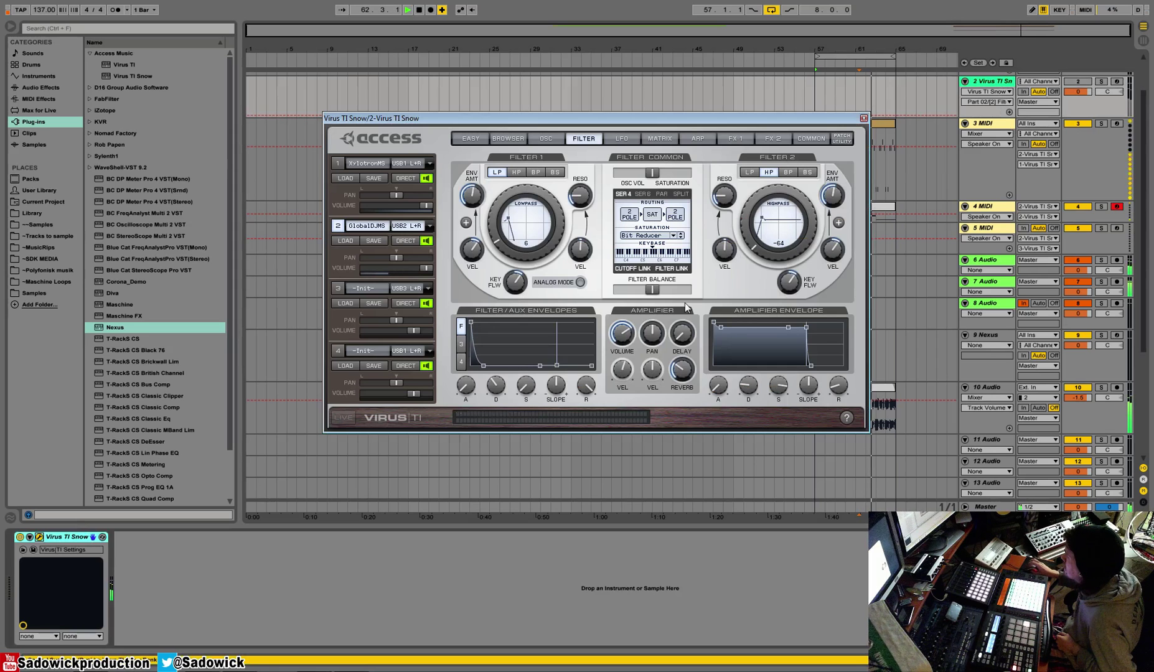
drag(471, 163, 473, 152)
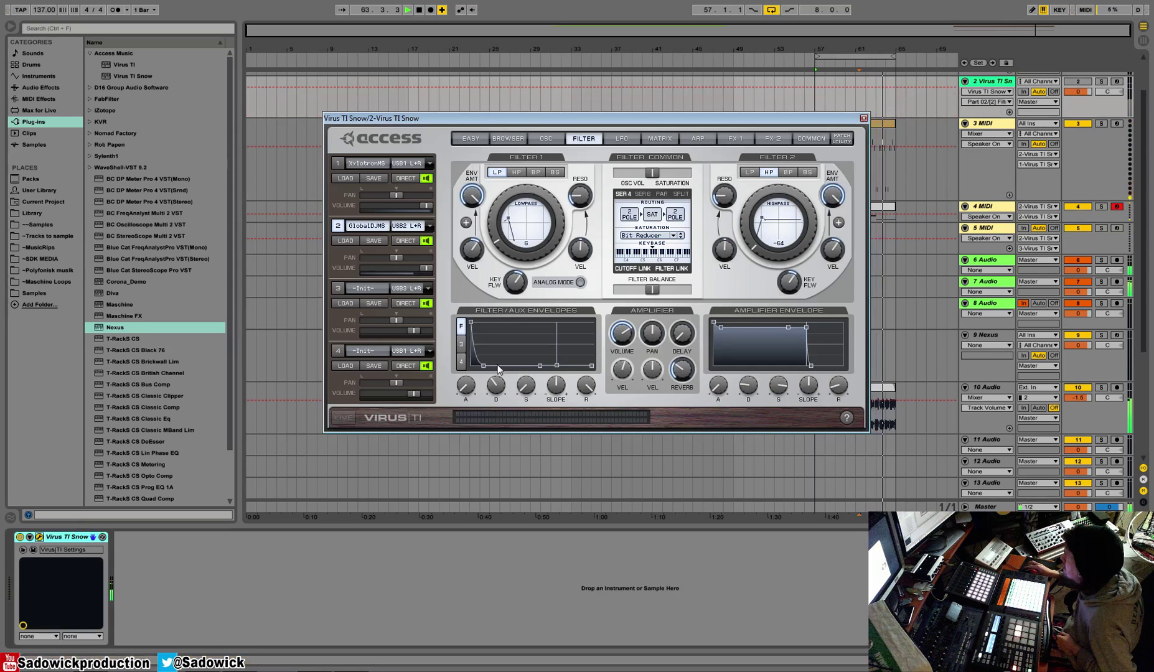
Step: Set part 2's filter envelope decay to 68, its key mode to Mono 1 and its transposition to -24
drag(497, 395, 508, 371)
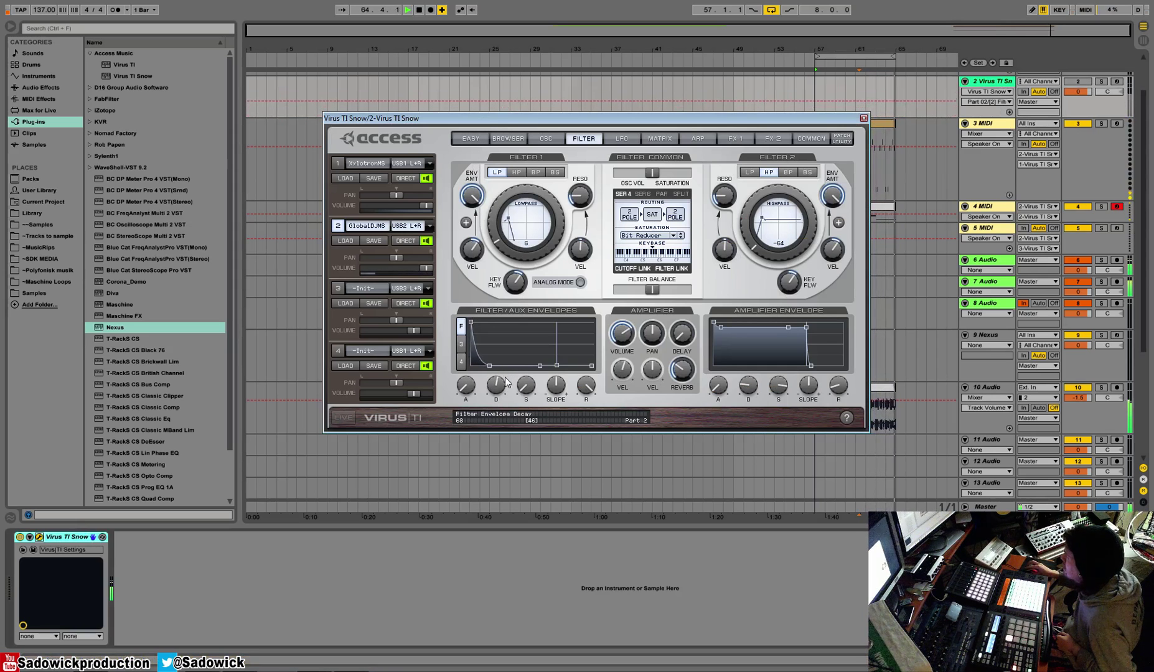
click(811, 138)
click(593, 193)
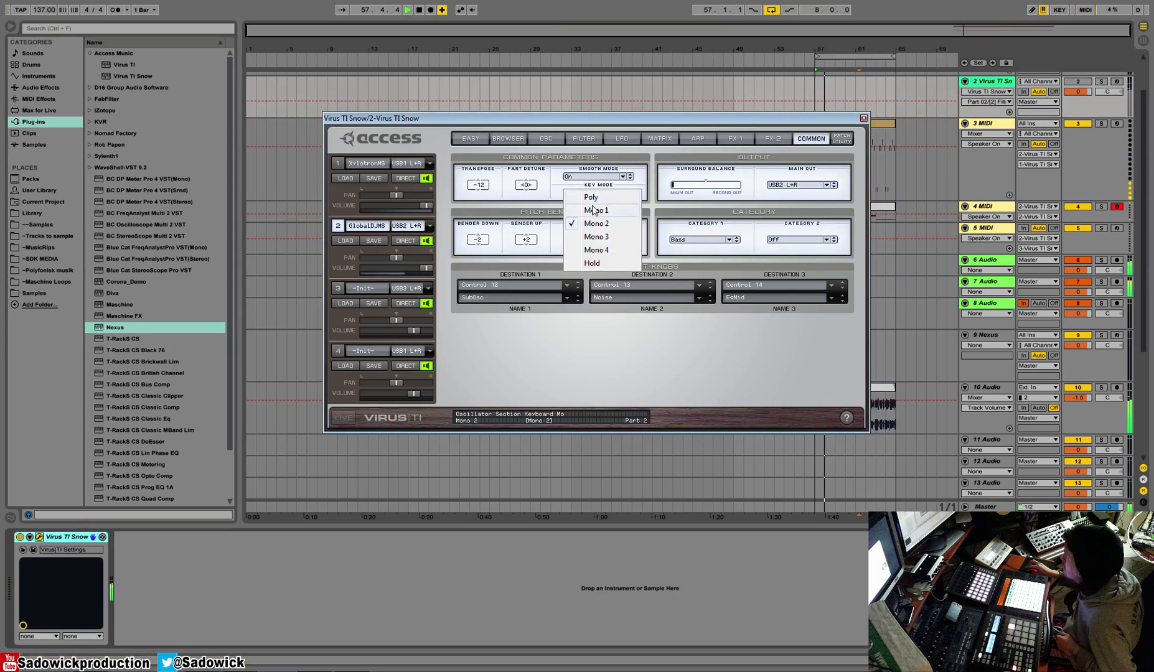
click(588, 206)
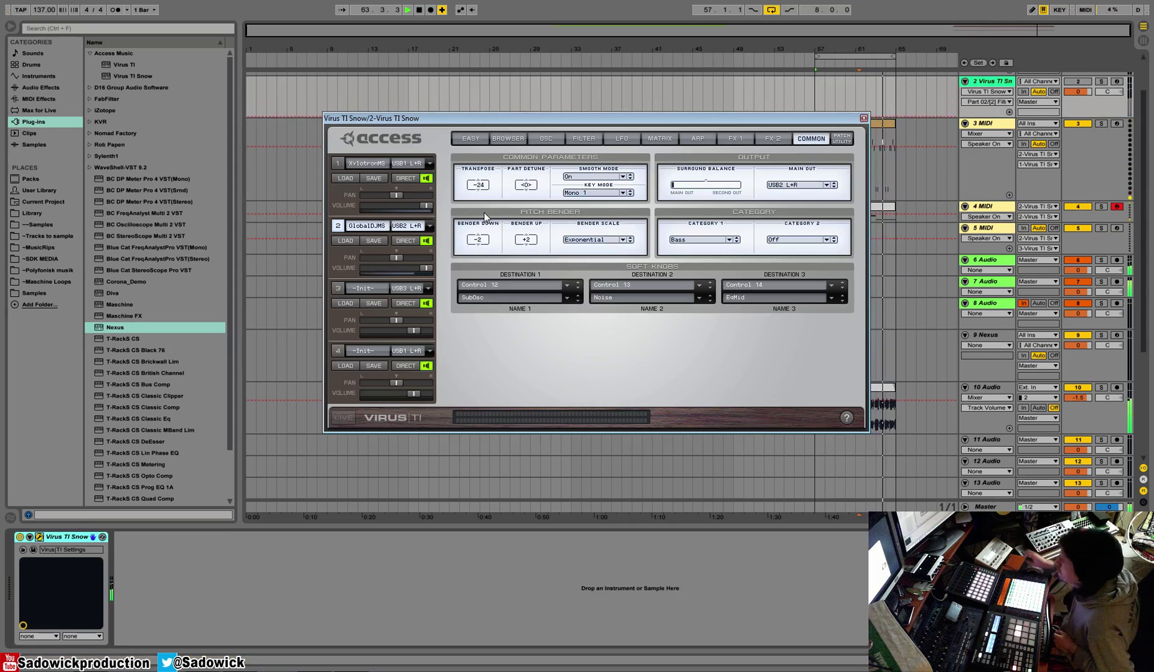
Step: Deactivate the 3 MIDI track and switch part 2's Filter 2 to low-pass with its cutoff at +63
click(1081, 125)
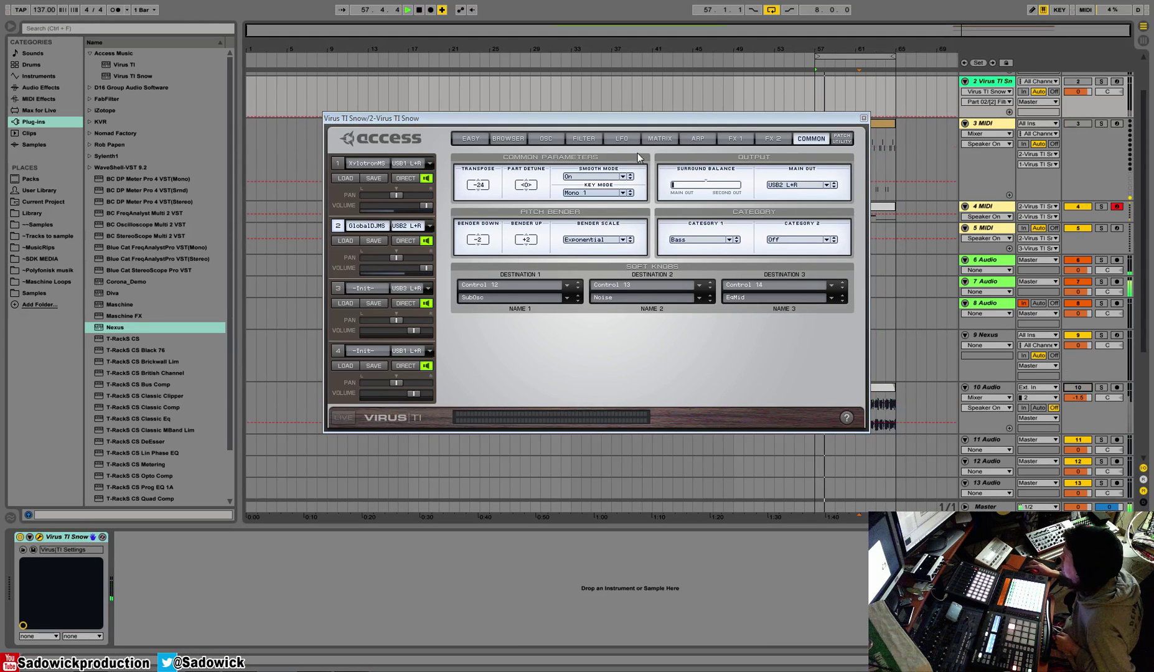
click(622, 138)
click(584, 138)
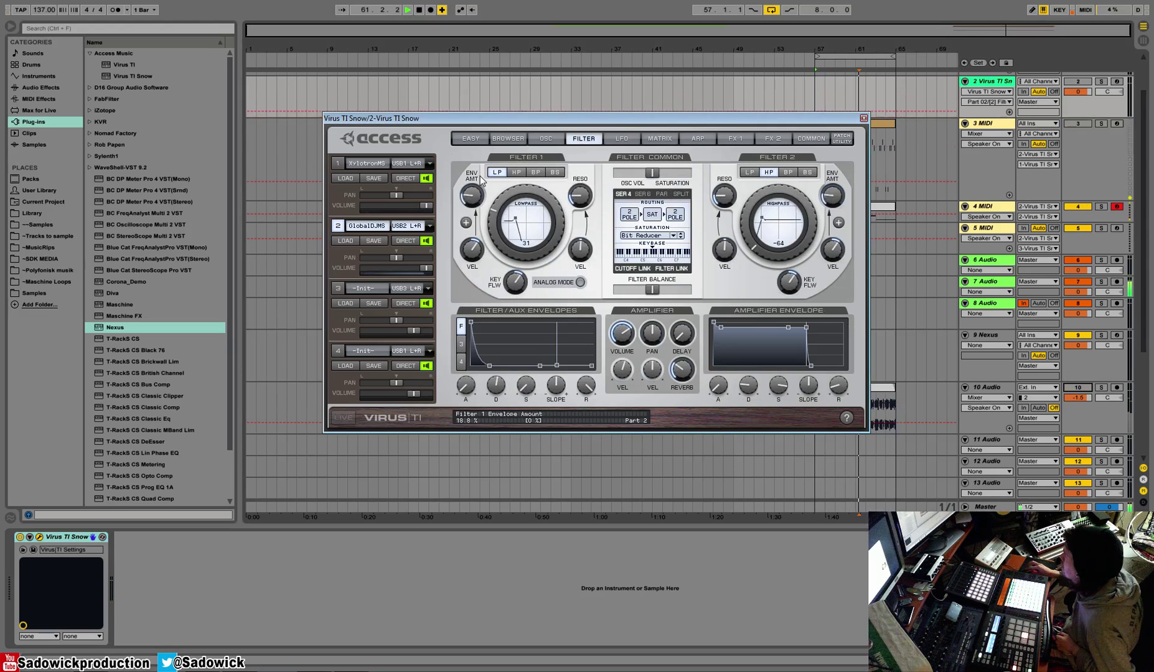
click(750, 173)
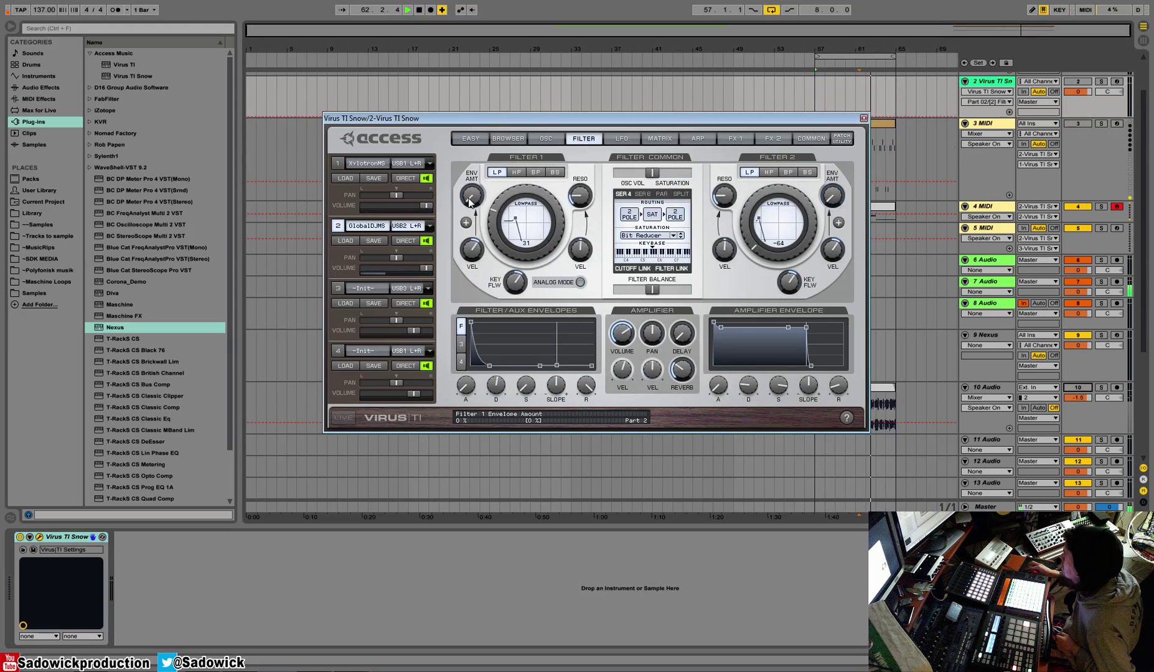
drag(469, 200, 492, 93)
drag(502, 198, 502, 192)
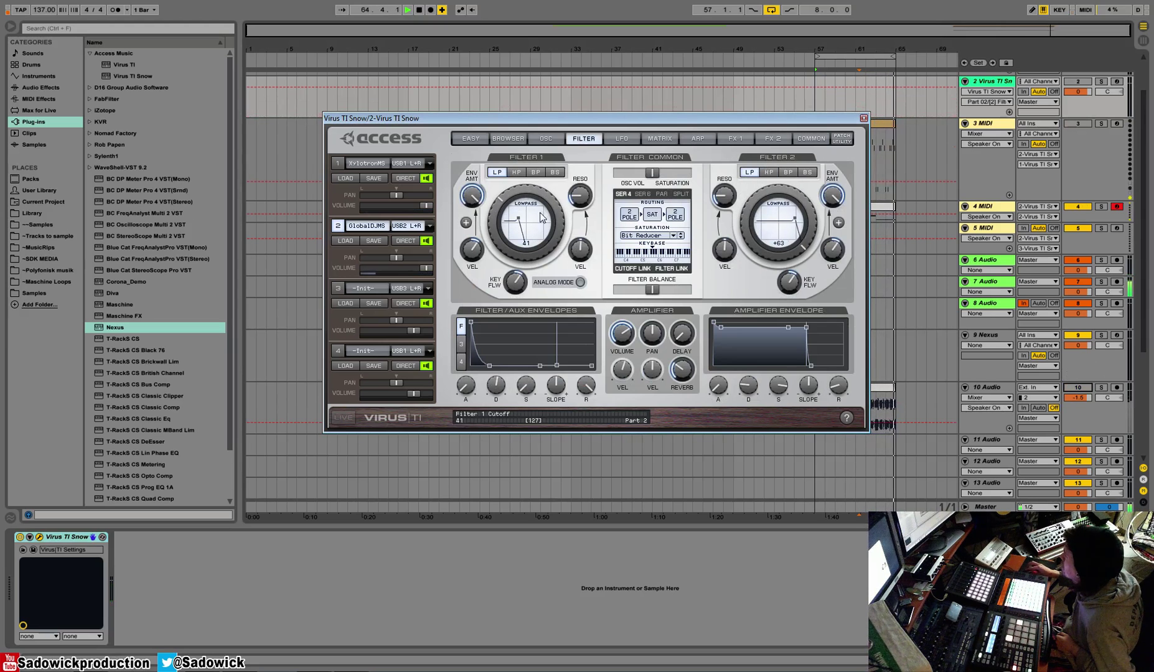
Step: Lower part 2's Filter 1 cutoff to 0, adjusting its envelope amount and setting the filter envelope decay to 35
drag(540, 217, 465, 272)
drag(497, 386, 501, 405)
drag(473, 197, 474, 185)
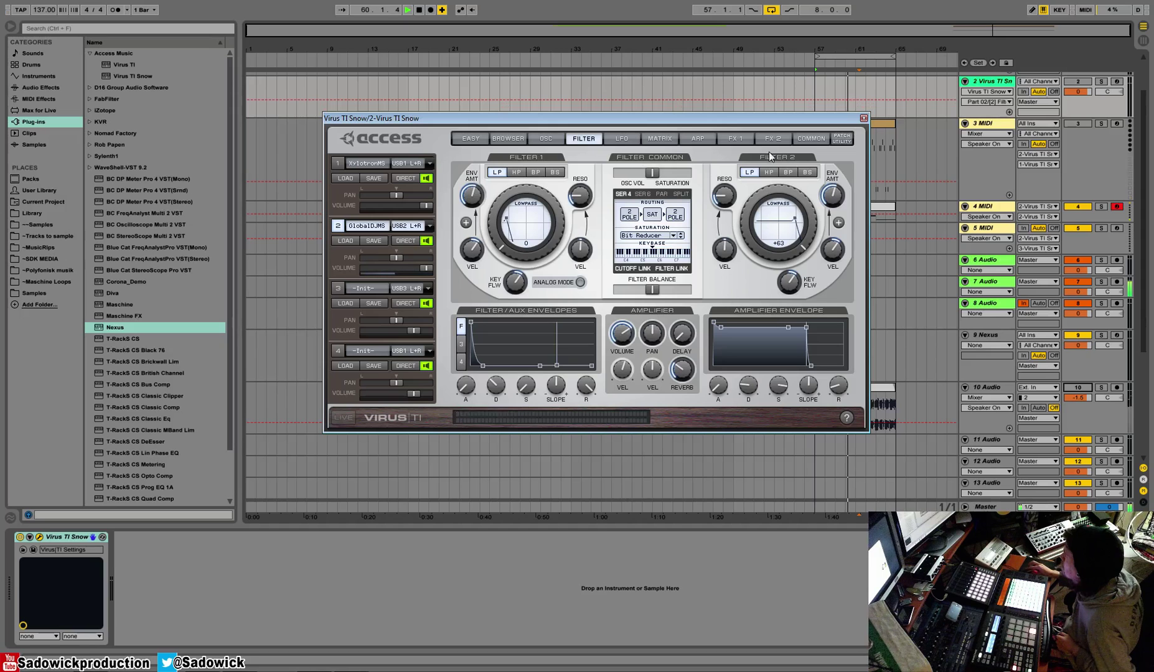
drag(499, 390, 500, 399)
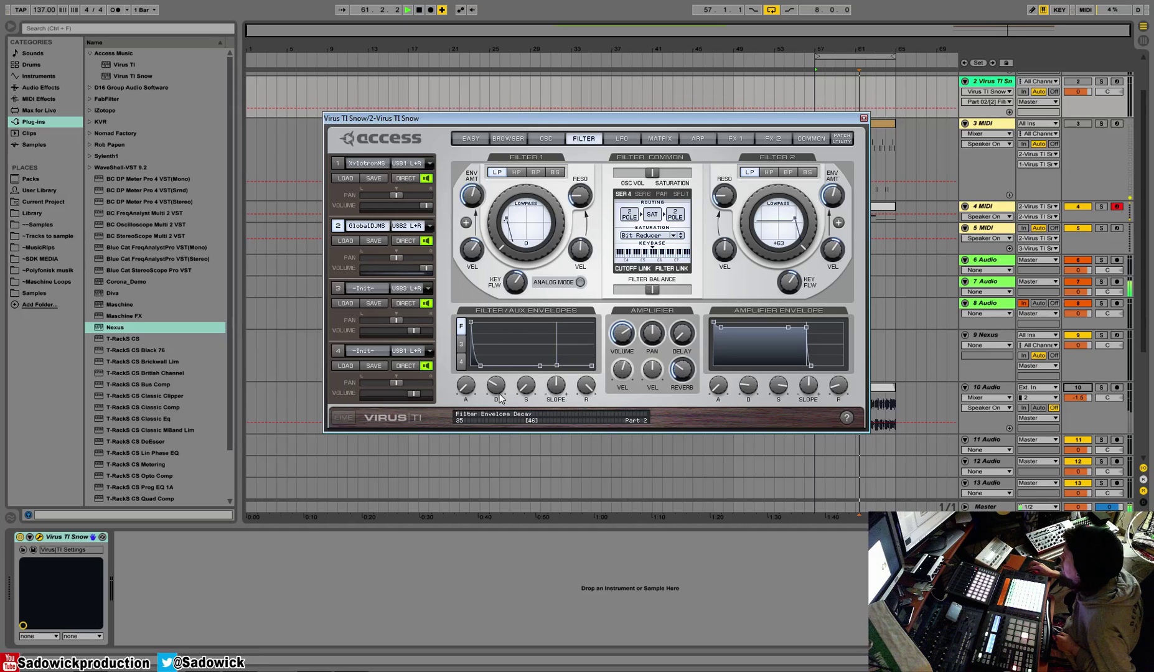
Step: Set part 2's patch transposition to -12
click(546, 138)
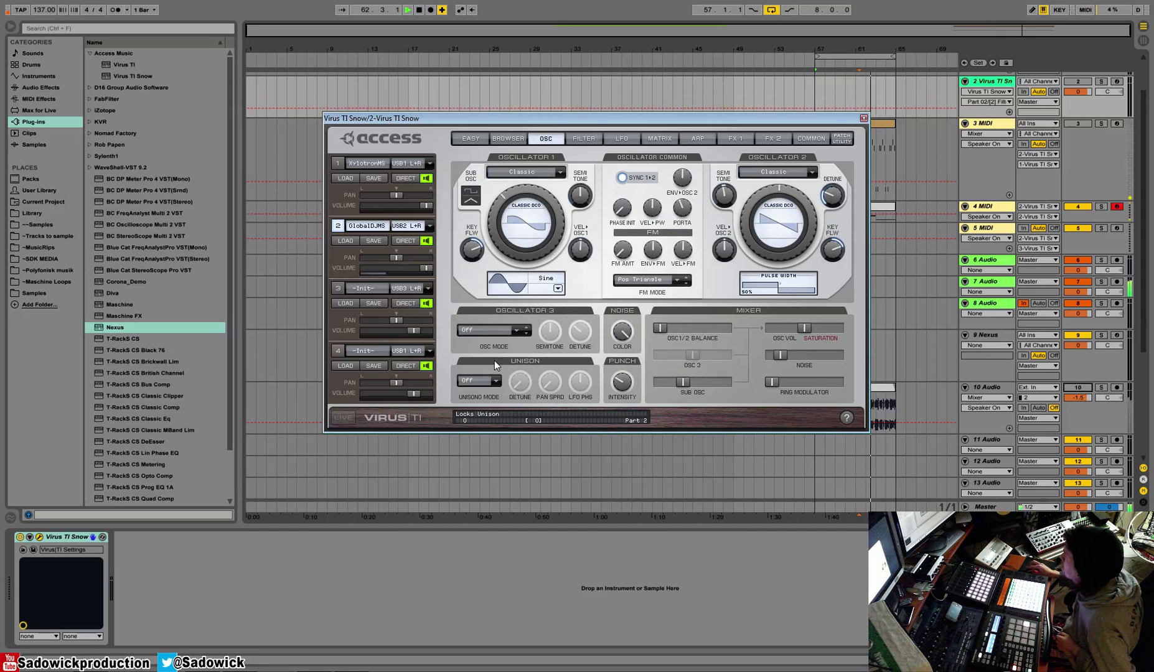
click(808, 139)
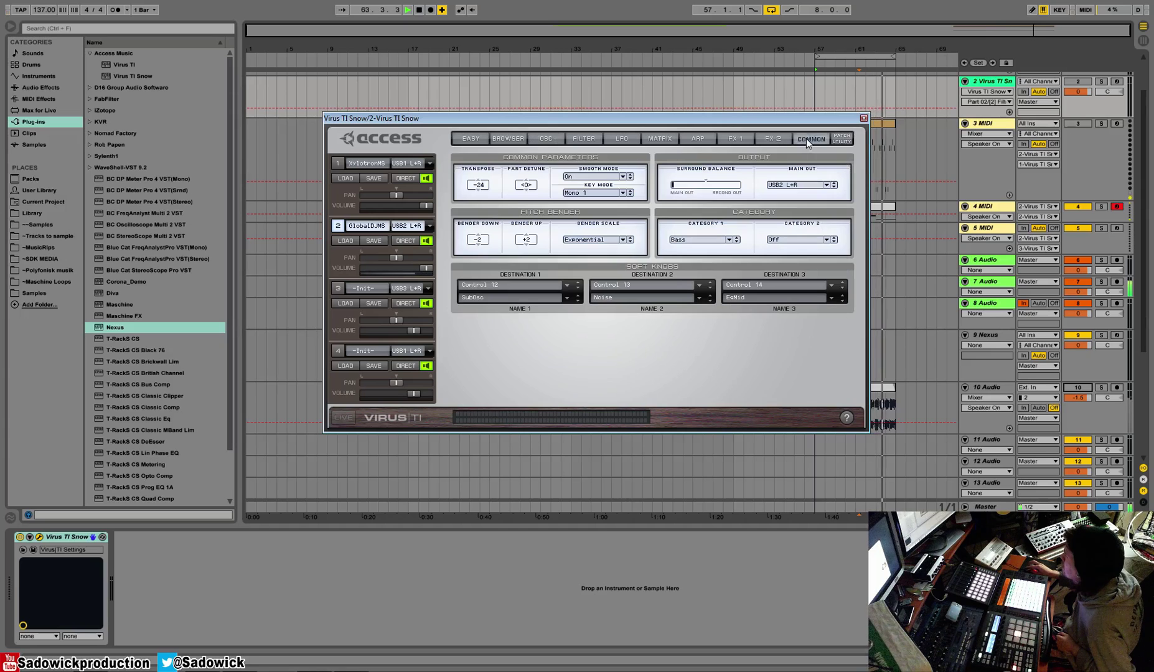
drag(478, 183, 484, 162)
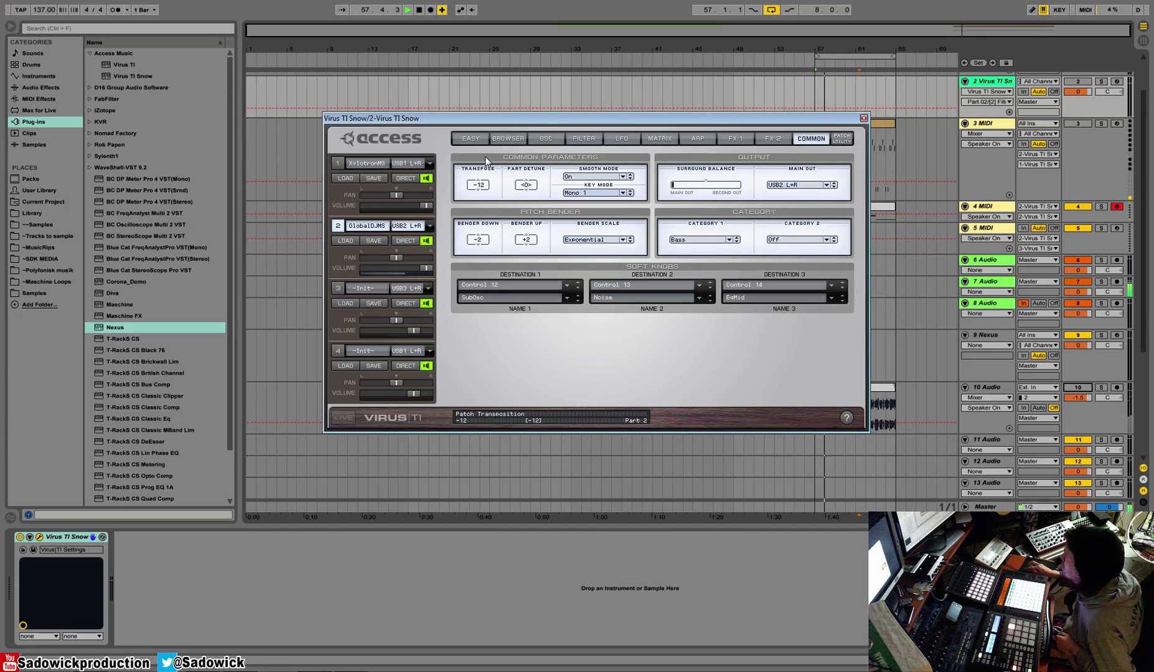
Step: Set part 2's portamento to 43 and oscillator punch intensity to 35.2 %, and close the synth editor
click(584, 138)
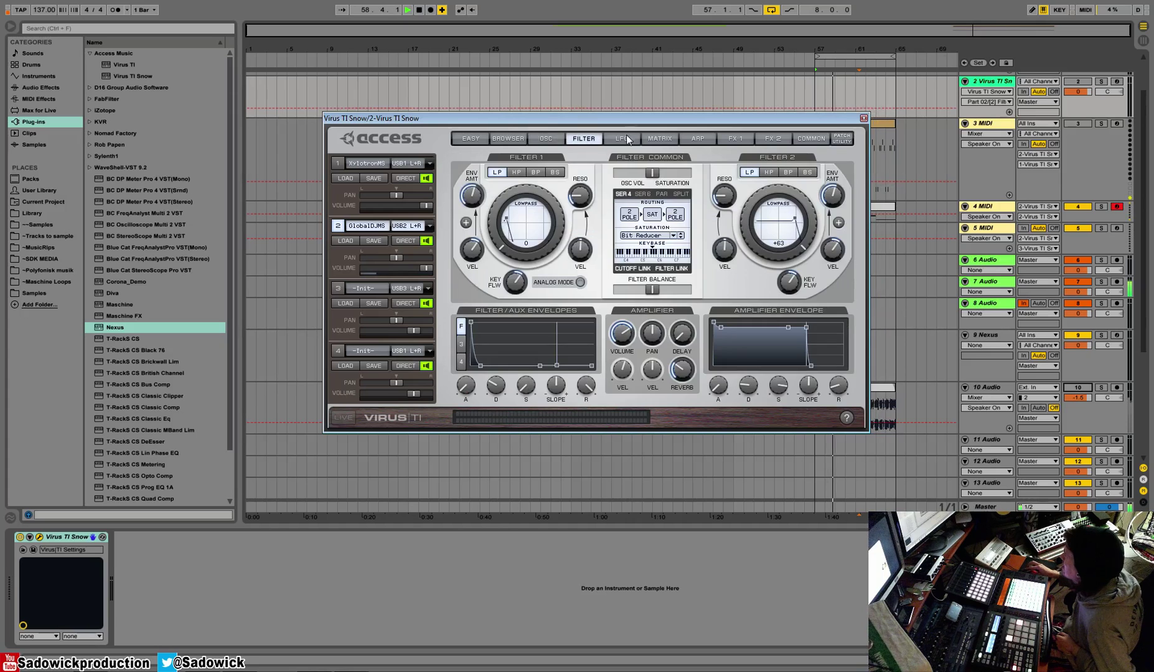
click(697, 140)
click(750, 138)
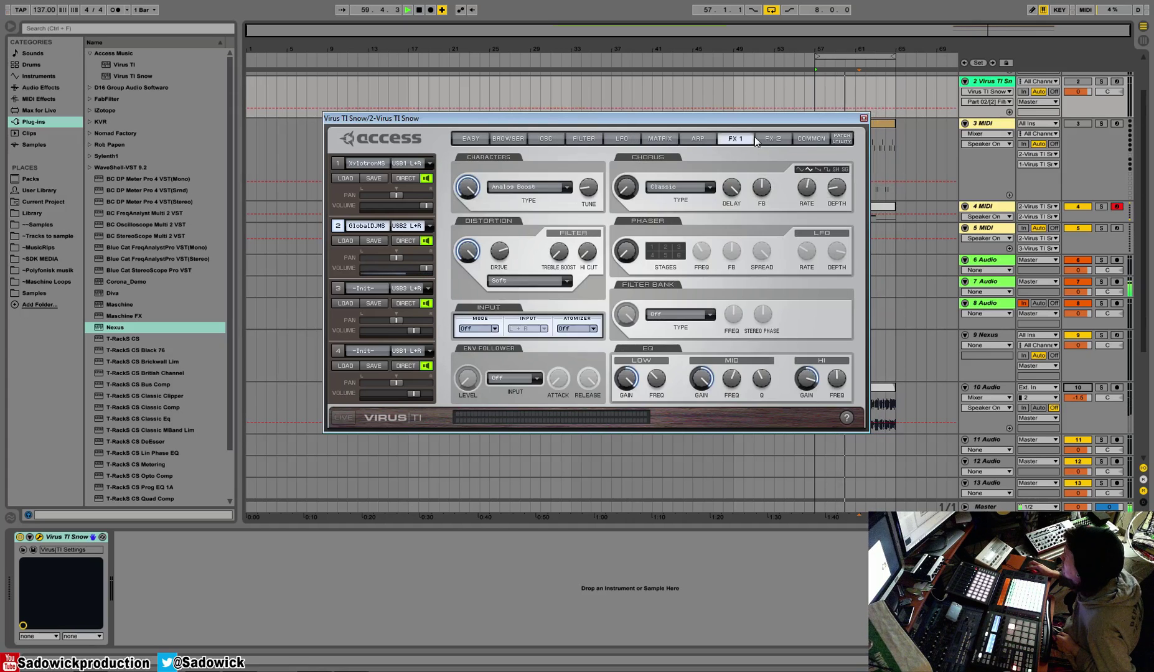
click(540, 139)
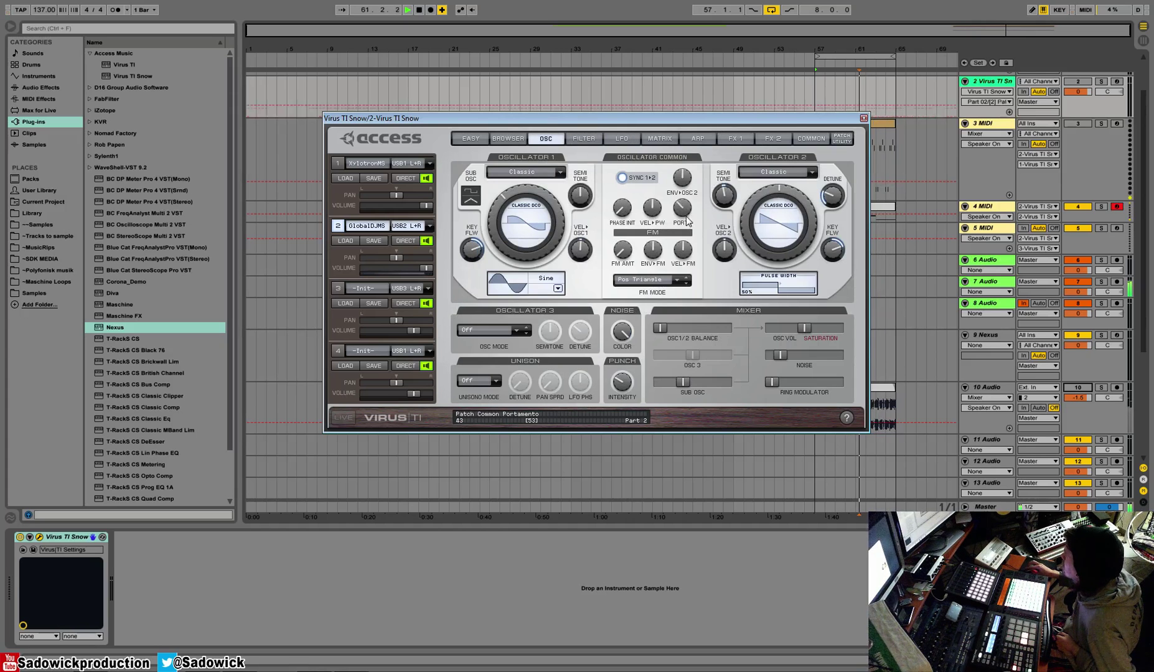
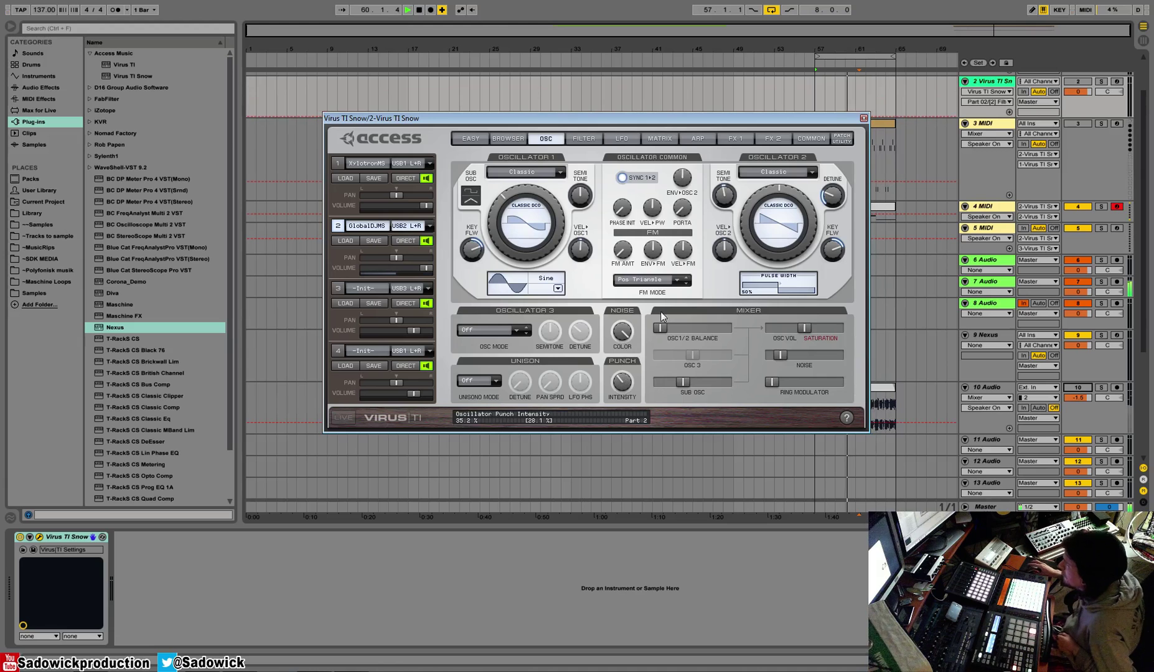
click(864, 118)
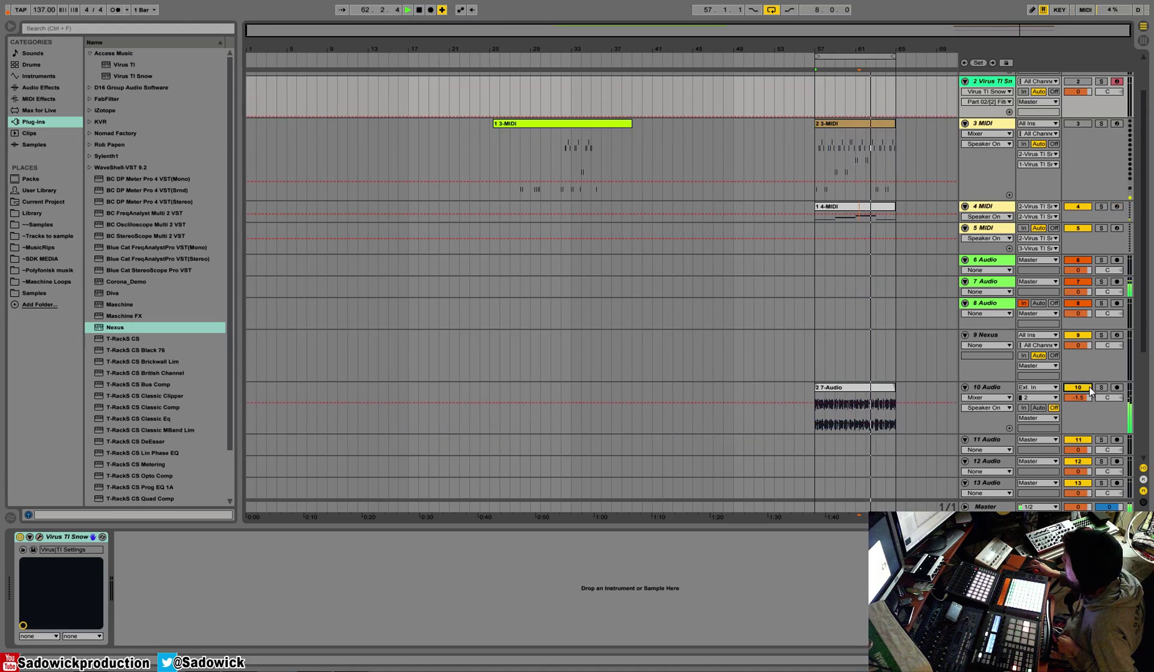
Step: Lower the 10 Audio track's volume to -3.7 dB
drag(1084, 397, 1083, 411)
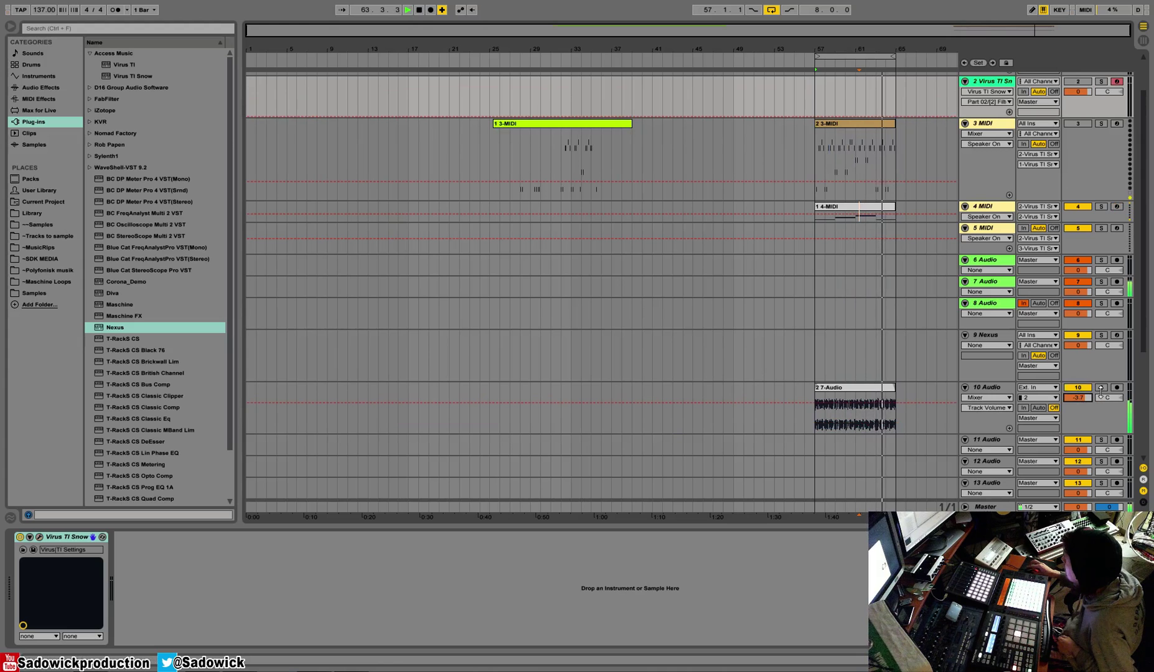
click(1101, 386)
click(1102, 386)
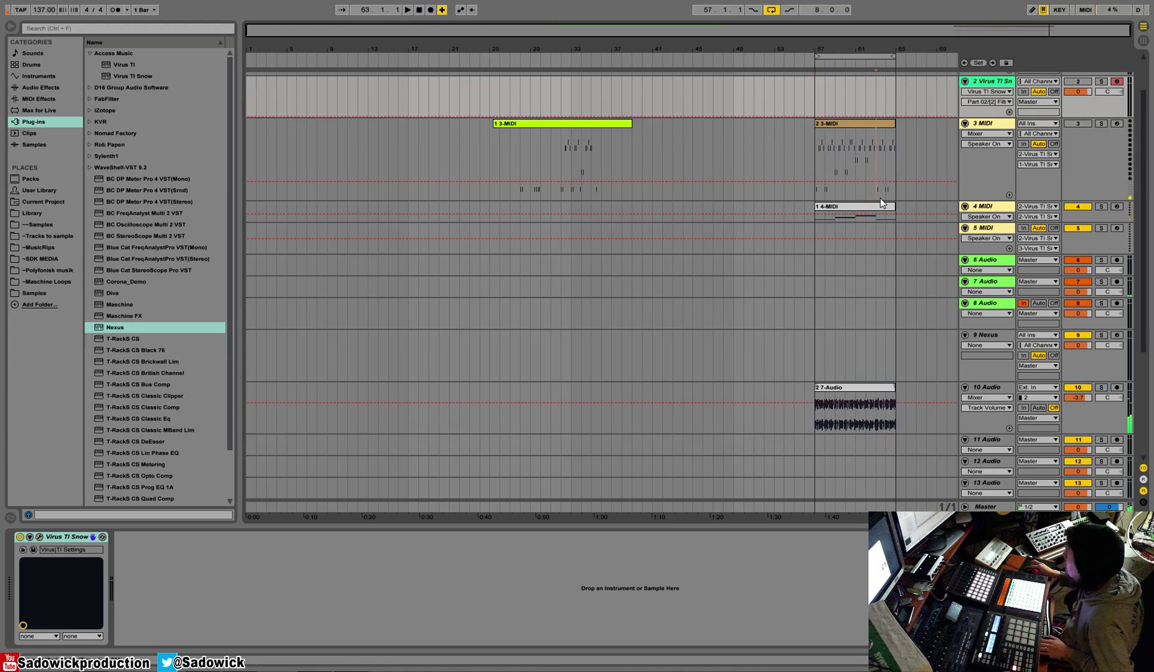
Step: Arm the 7 Audio track and record the 4-MIDI bass loop onto it as audio
click(881, 204)
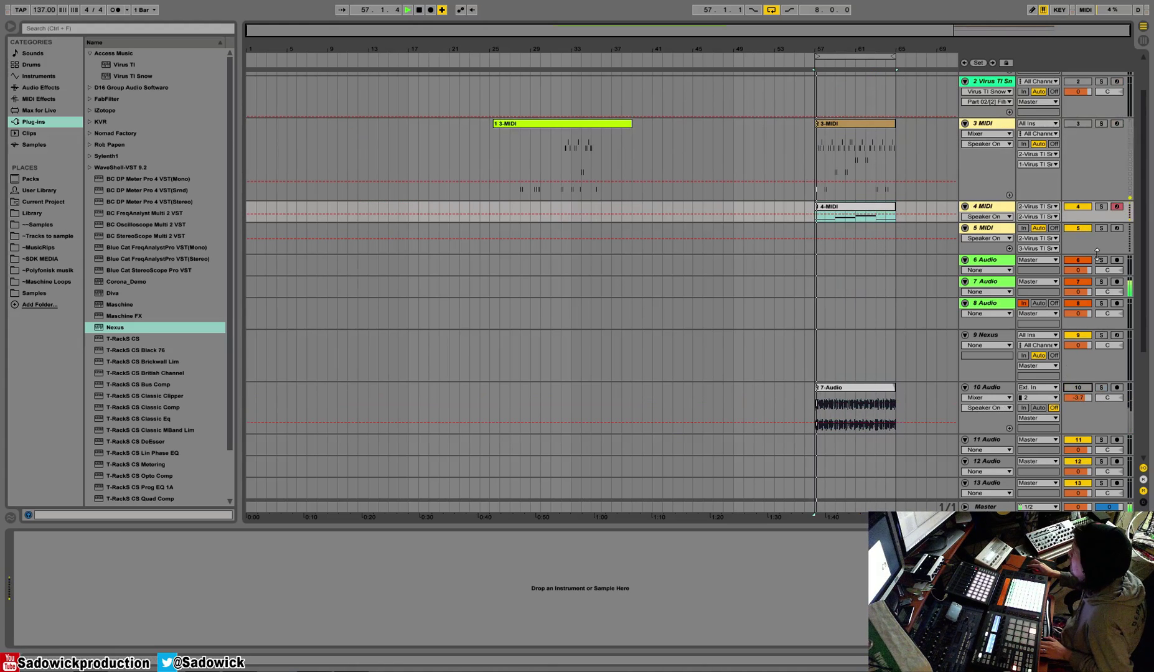
click(1117, 282)
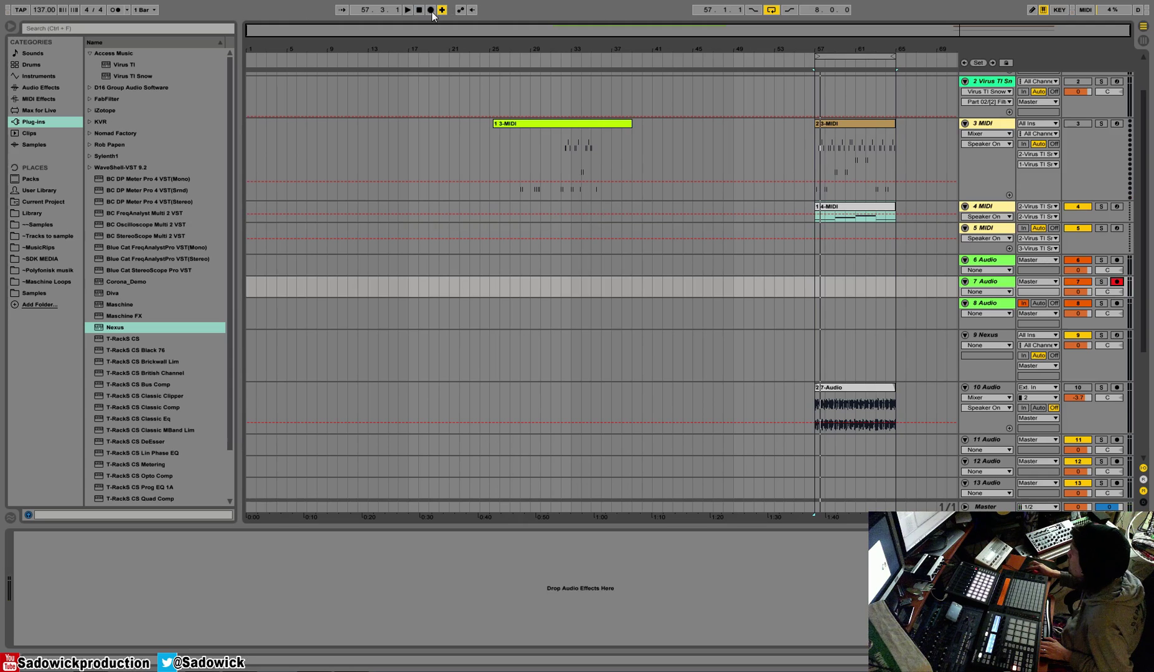
click(430, 10)
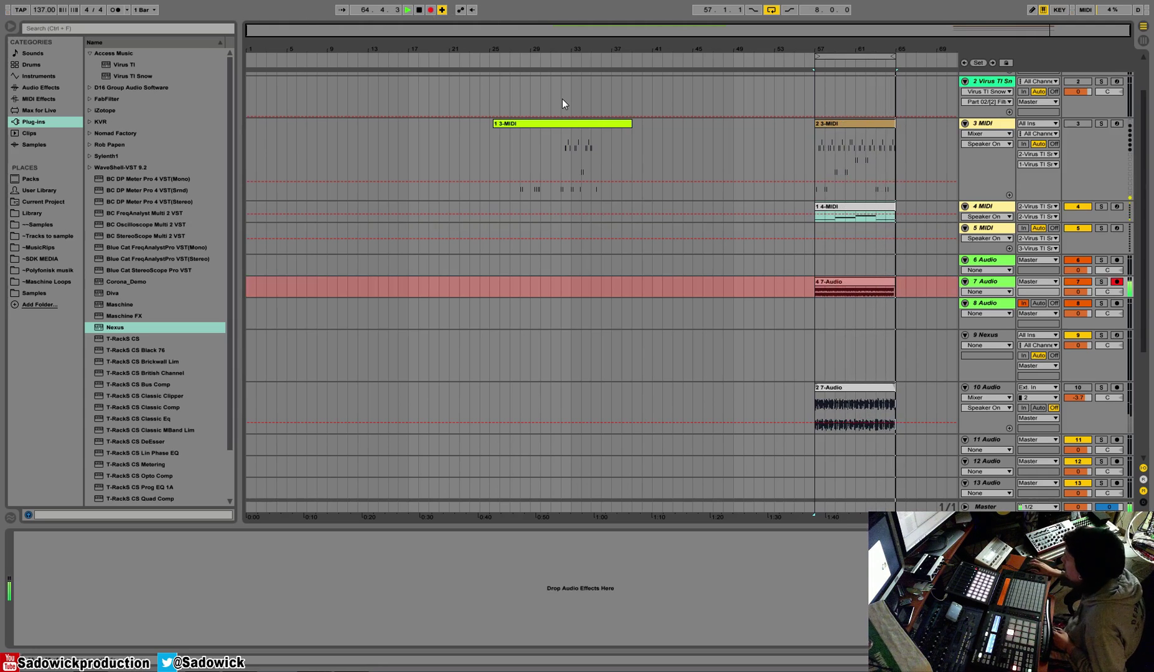
key(space)
Step: Move the recorded bass clip from 7 Audio to the 11 Audio track and play it soloed
click(831, 282)
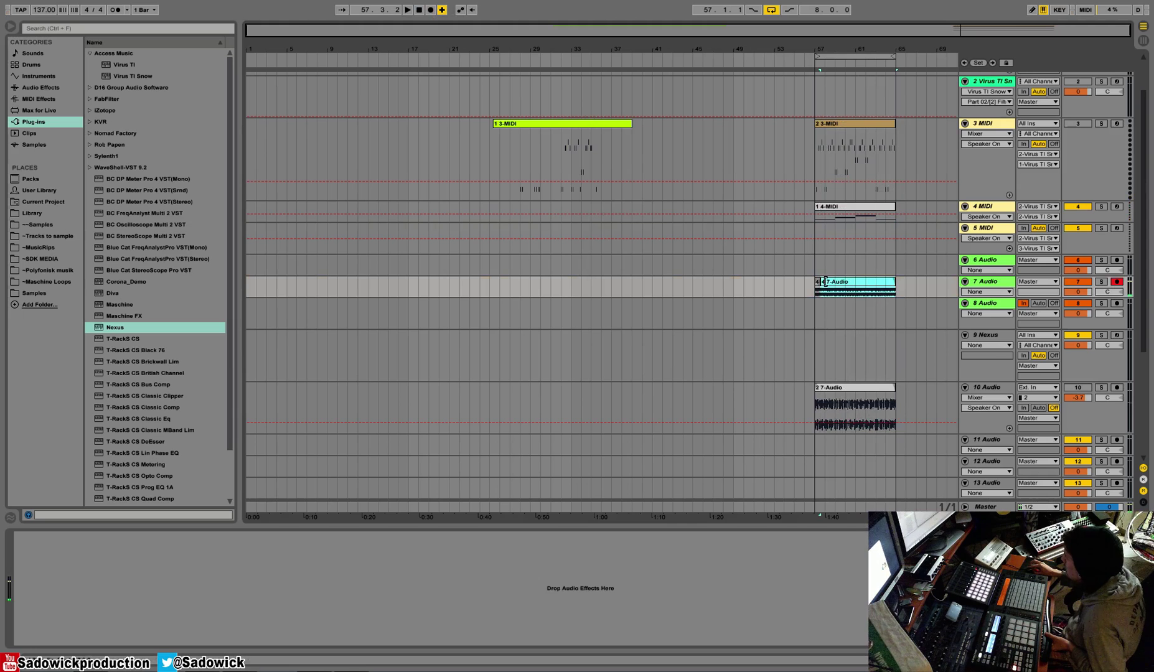
key(space)
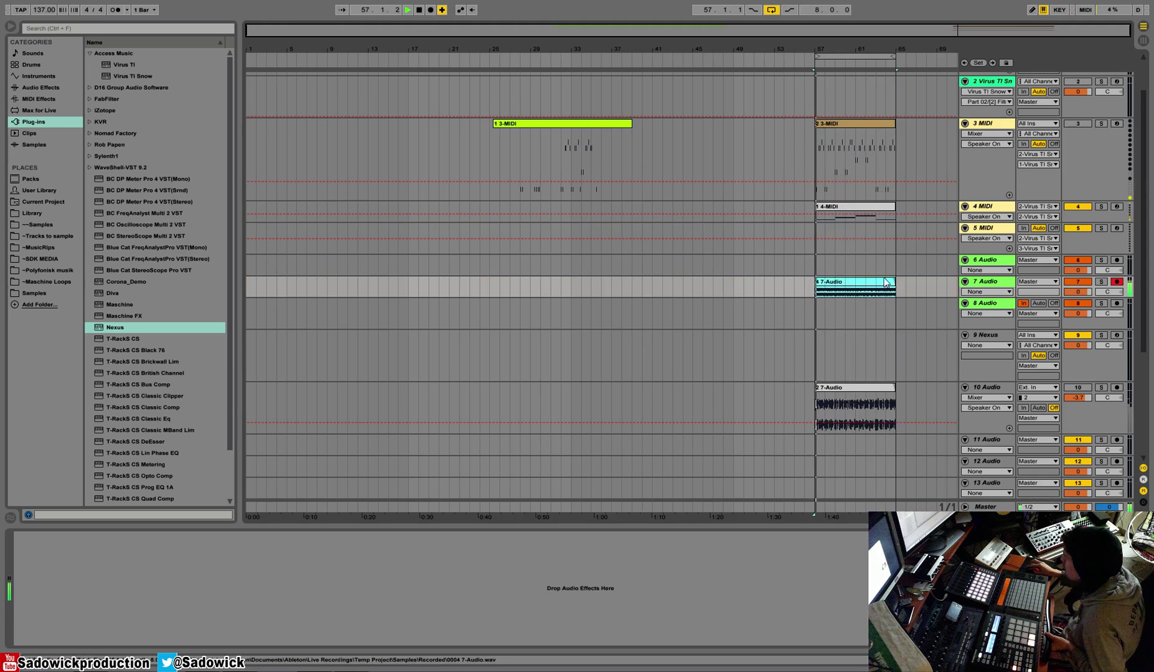
click(871, 418)
drag(870, 413, 864, 445)
click(1102, 440)
key(space)
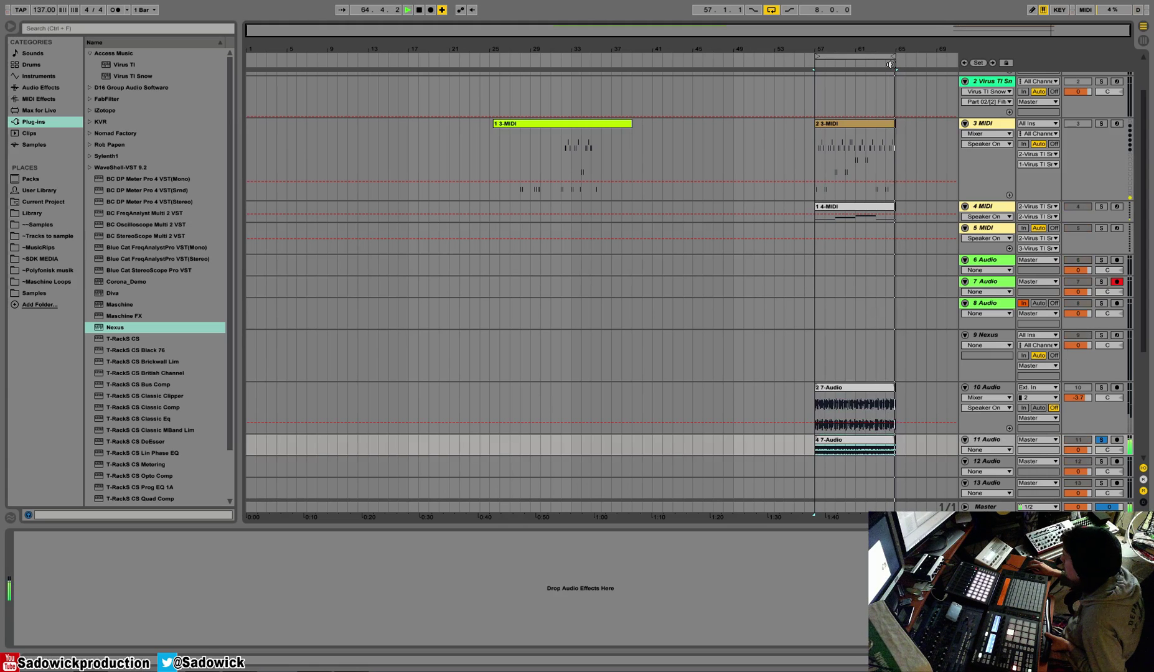
key(space)
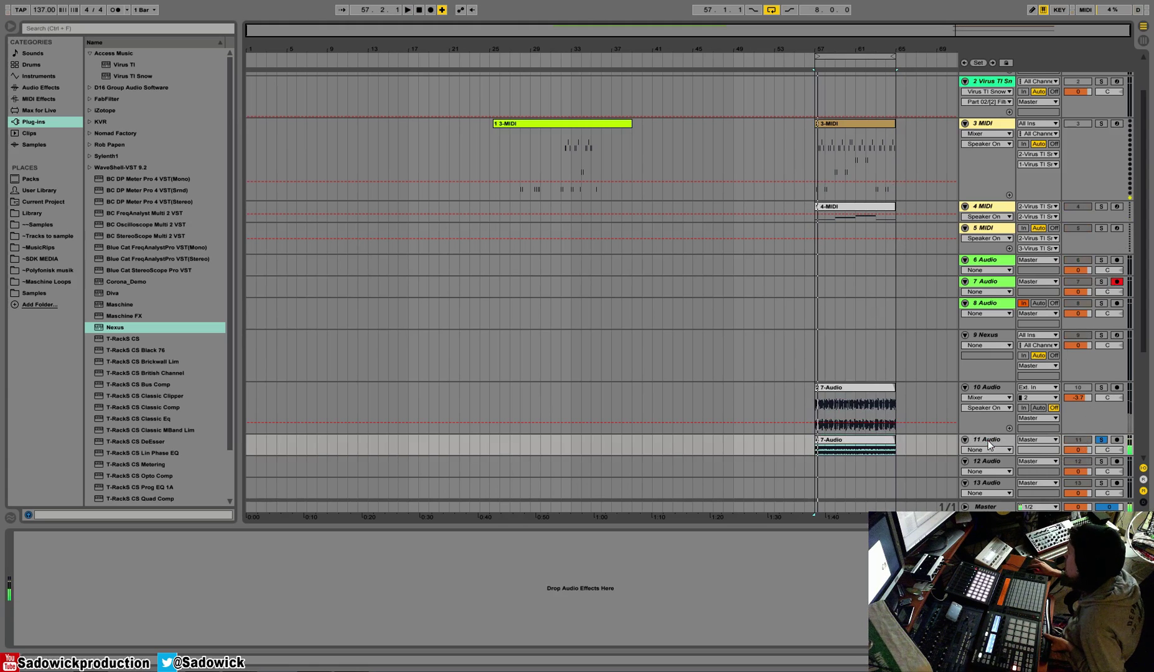
Step: Enlarge the 11 Audio track and move it above the 10 Audio track
drag(1054, 455, 1053, 496)
scroll(973, 416, down, 3)
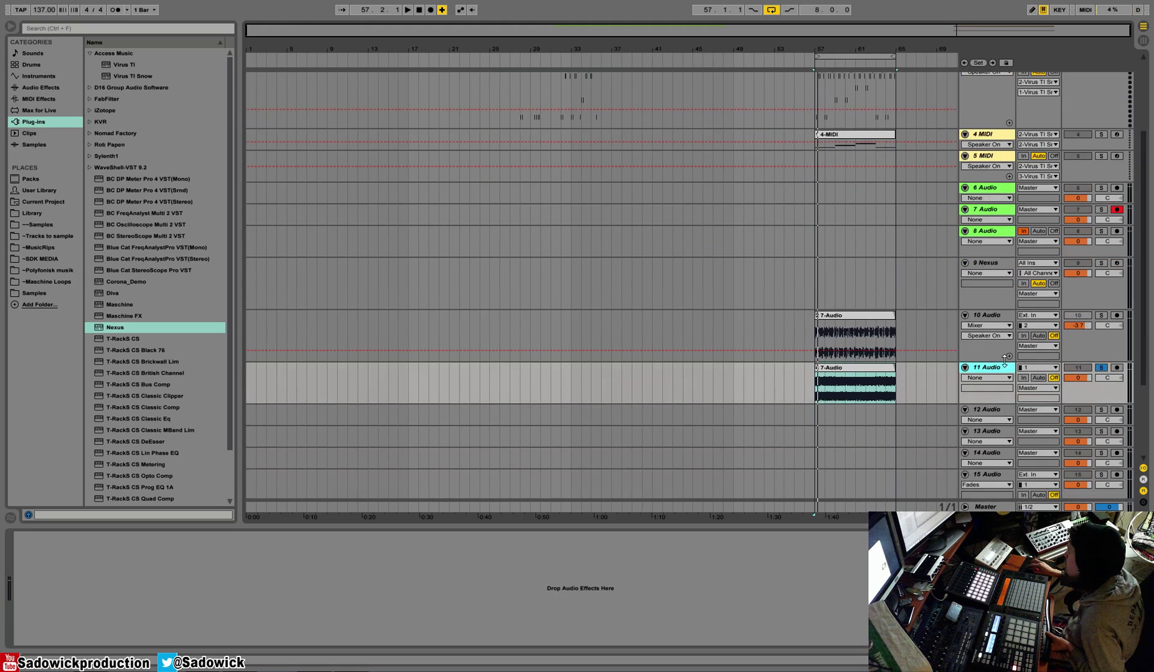
drag(996, 373, 996, 314)
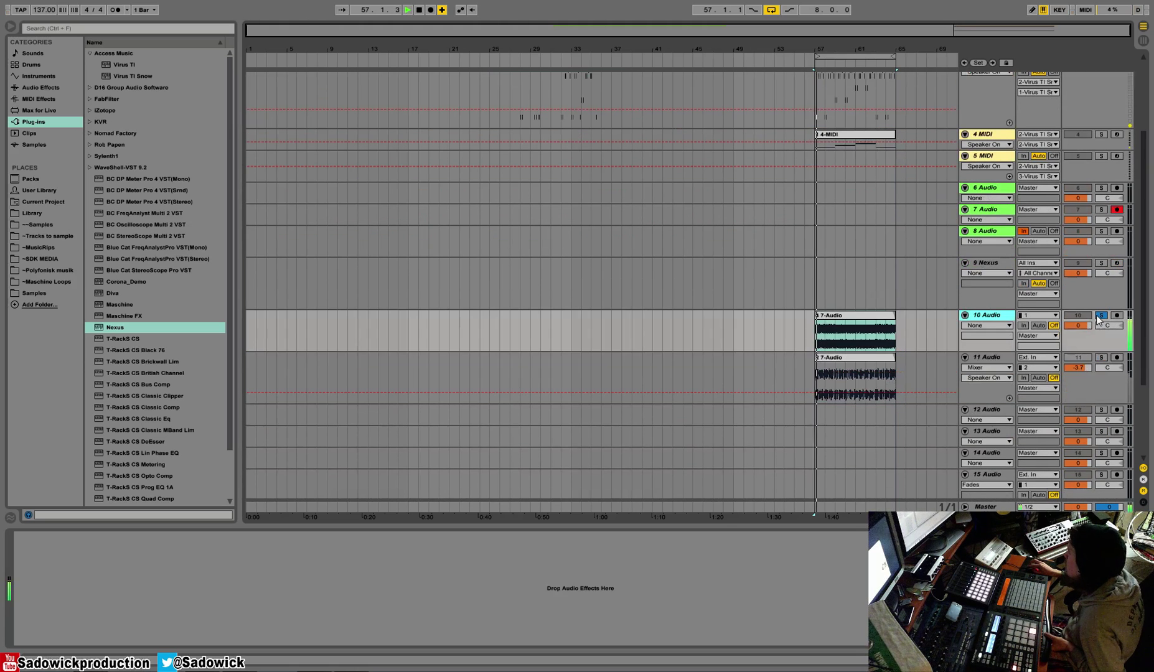
Step: Unsolo 10 Audio, deactivate the 4 MIDI track, and raise 11 Audio's volume to -2.7 dB during playback
scroll(1099, 321, up, 1)
scroll(1098, 320, up, 1)
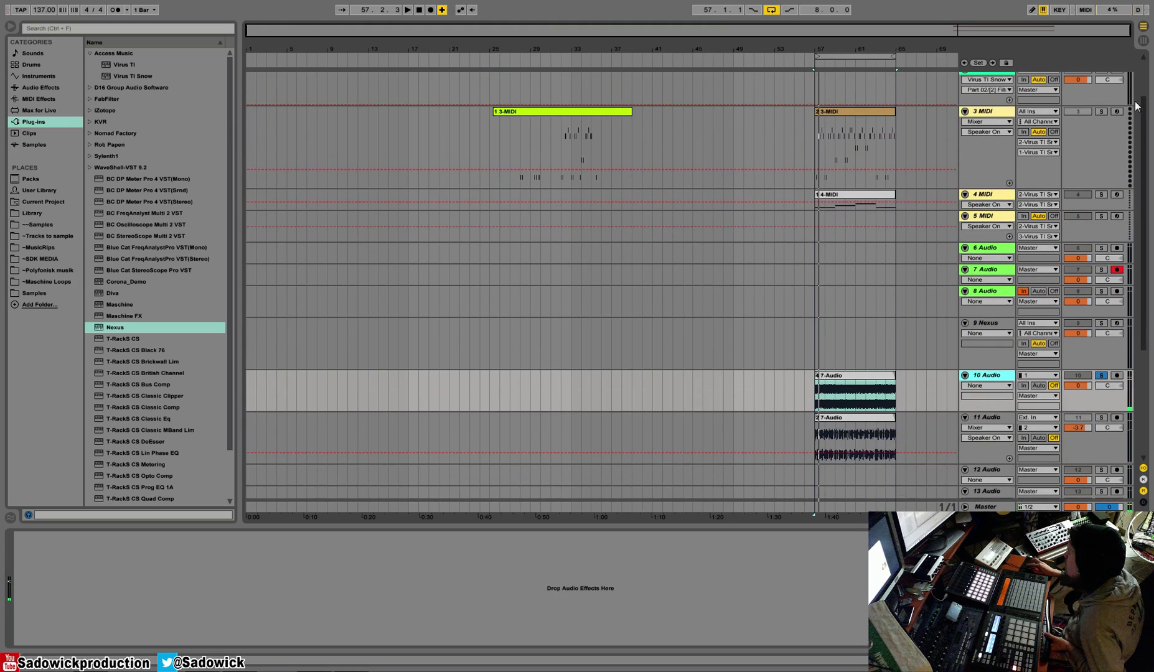
click(1103, 375)
click(1080, 195)
key(space)
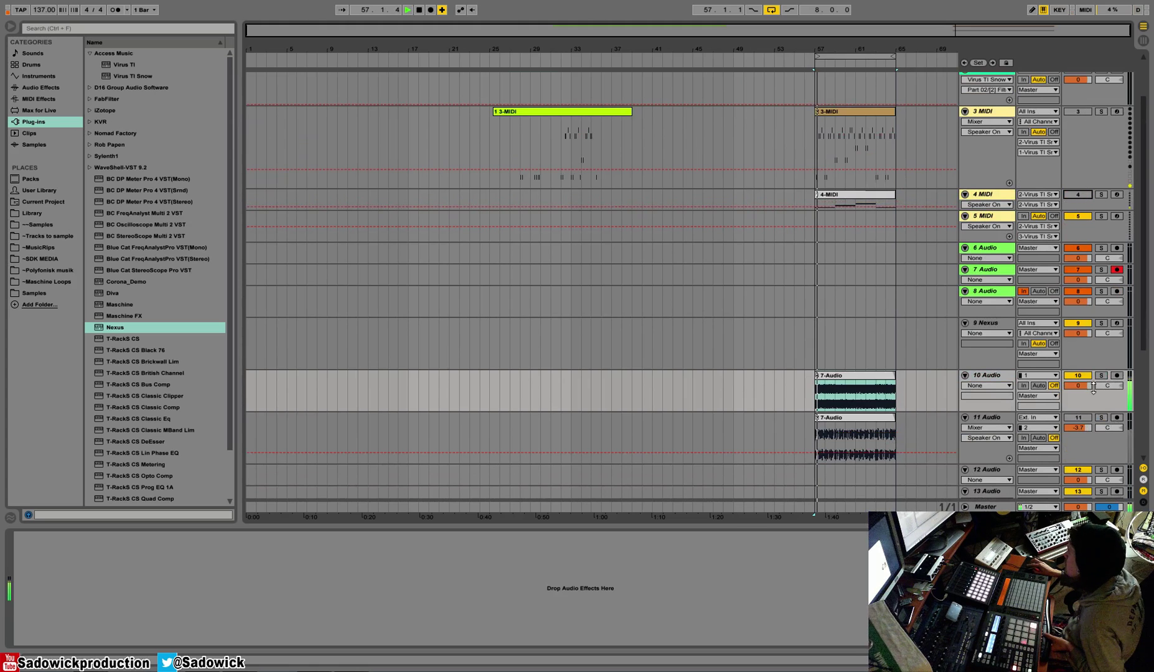
drag(1080, 428, 1092, 395)
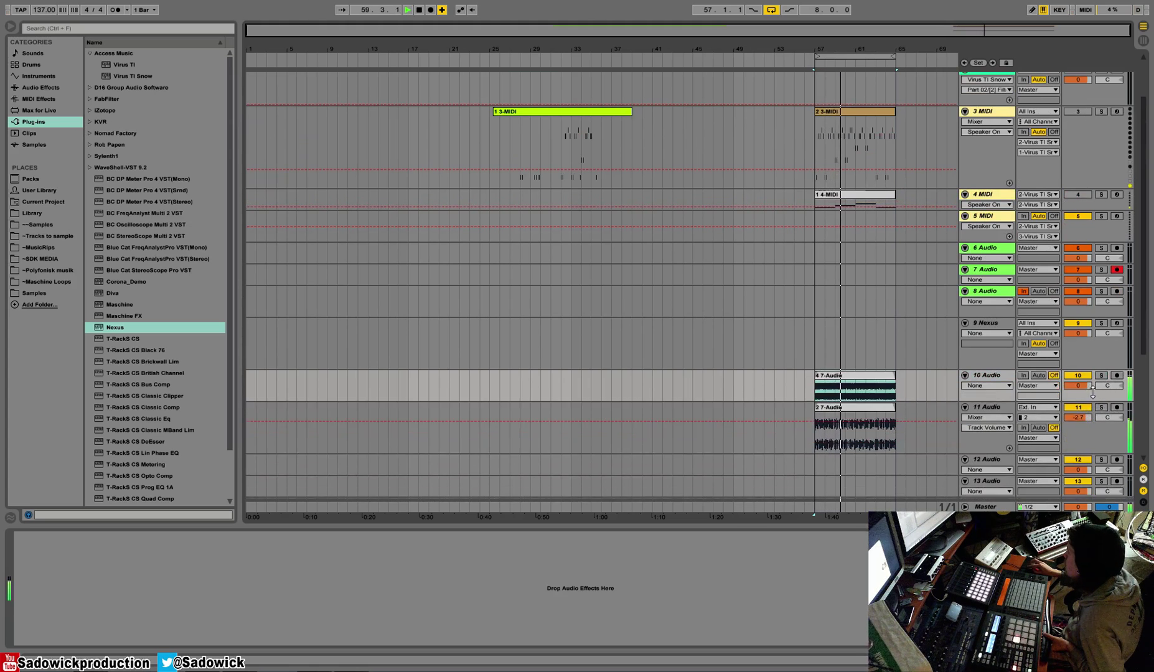
drag(1094, 453, 1094, 430)
Step: Copy the 4-MIDI clip onto the 9 Nexus track at bar 57
right_click(879, 206)
click(868, 359)
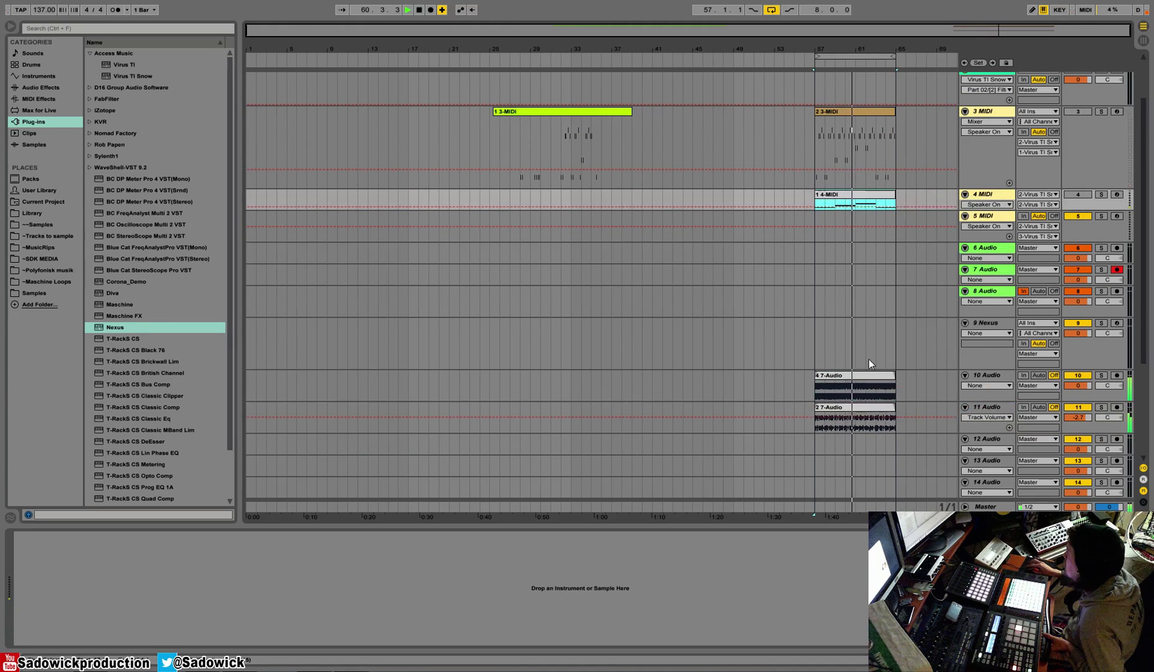
right_click(811, 335)
click(828, 342)
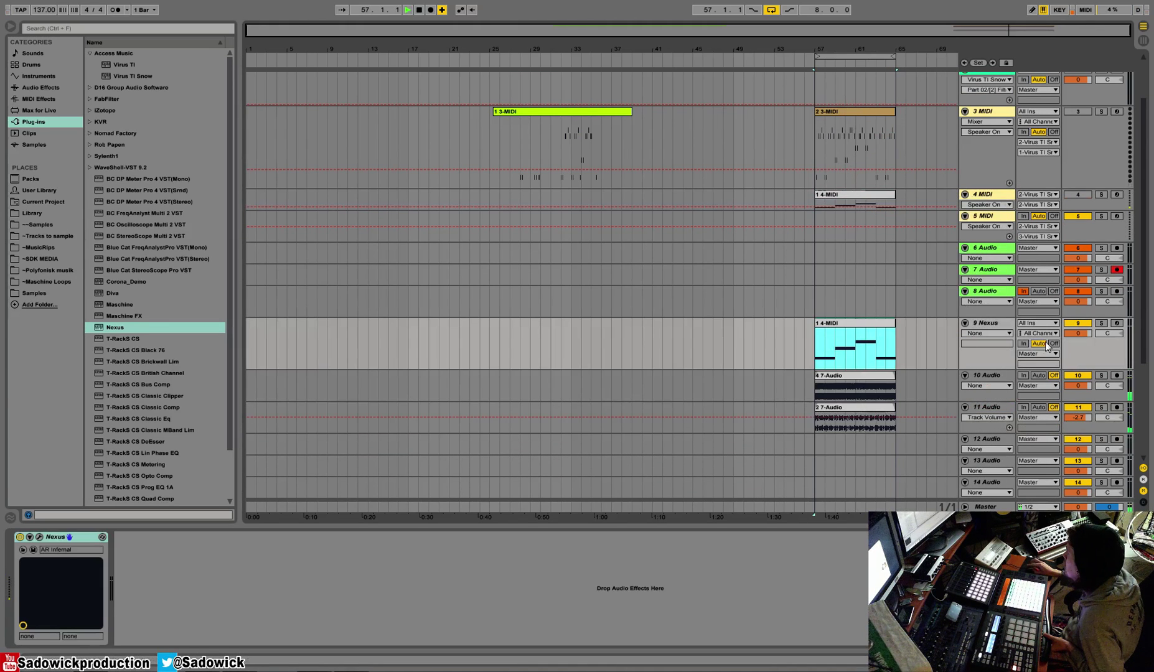
Step: Solo the 9 Nexus track, play the loop and open the Nexus editor
click(1101, 324)
key(space)
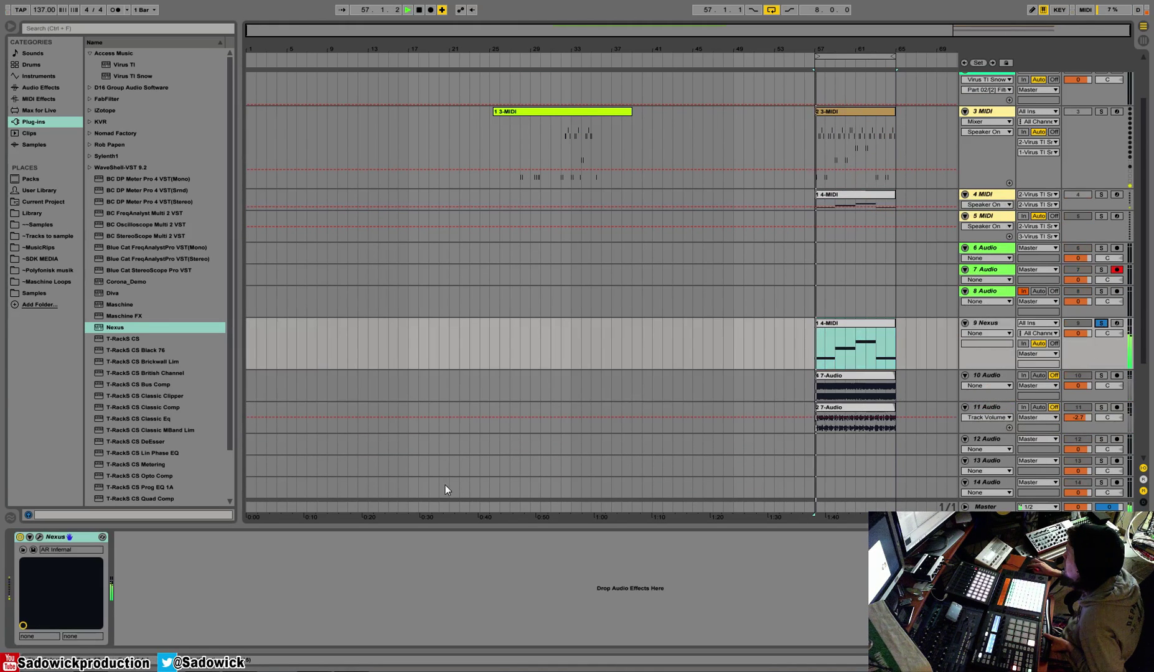
click(39, 537)
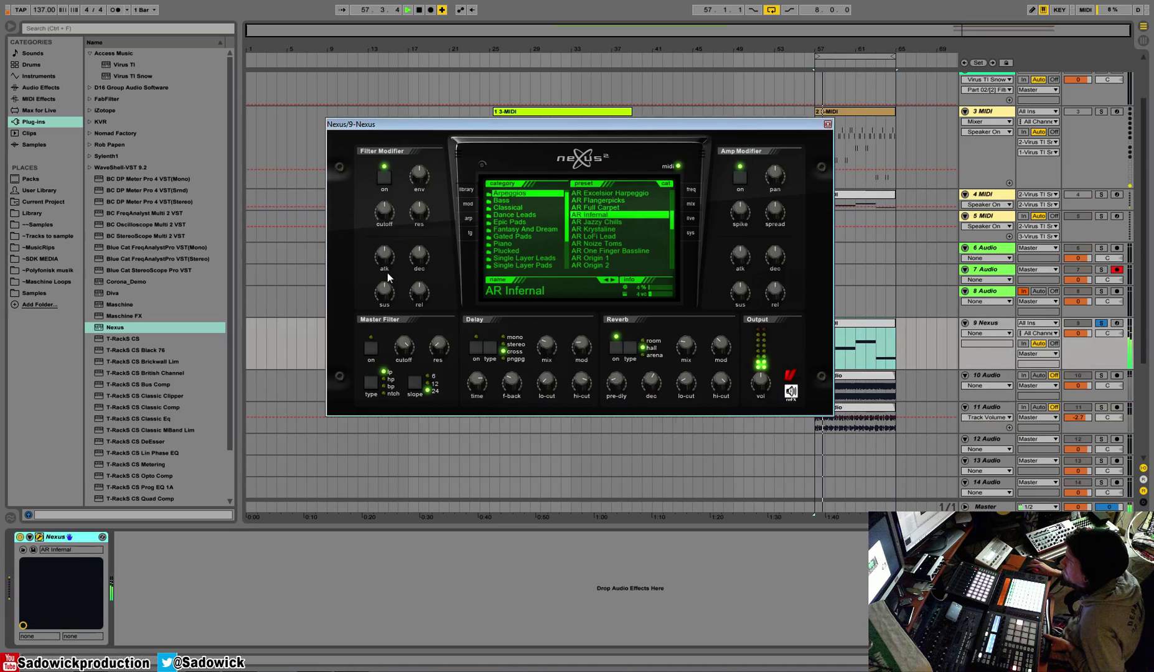
Step: Audition Nexus arpeggio presets including AR Krystaline, AR One Finger Bassline and AR Origin 2 during playback, and load AR Risin up
click(579, 229)
click(585, 231)
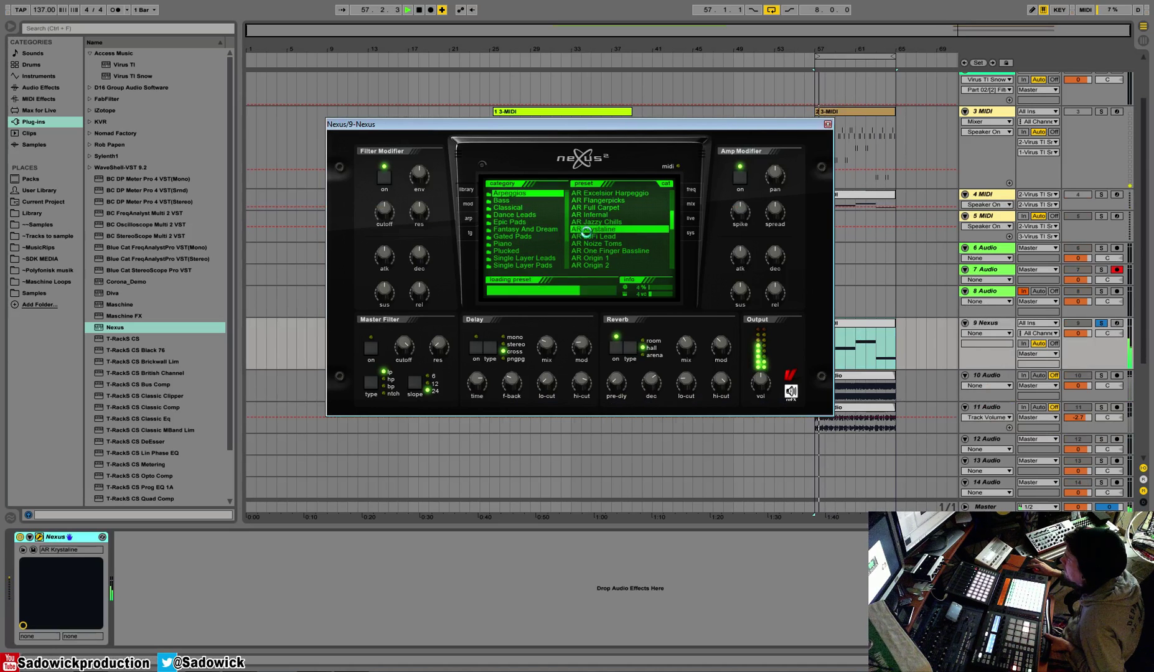
click(604, 251)
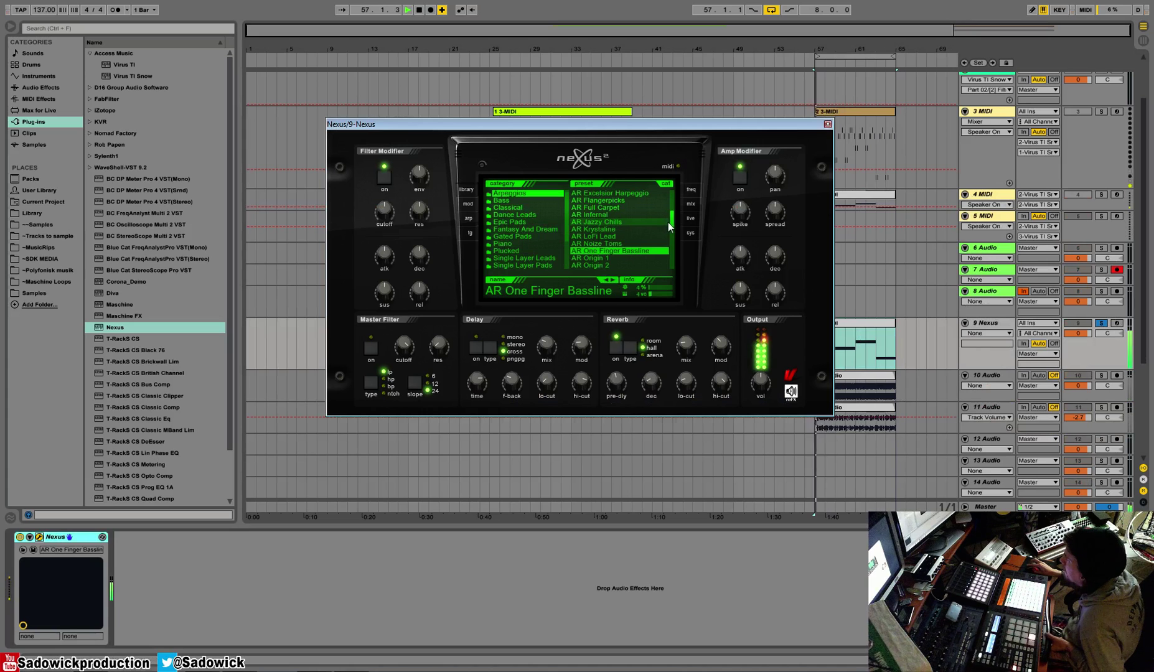
drag(672, 217, 673, 223)
click(605, 244)
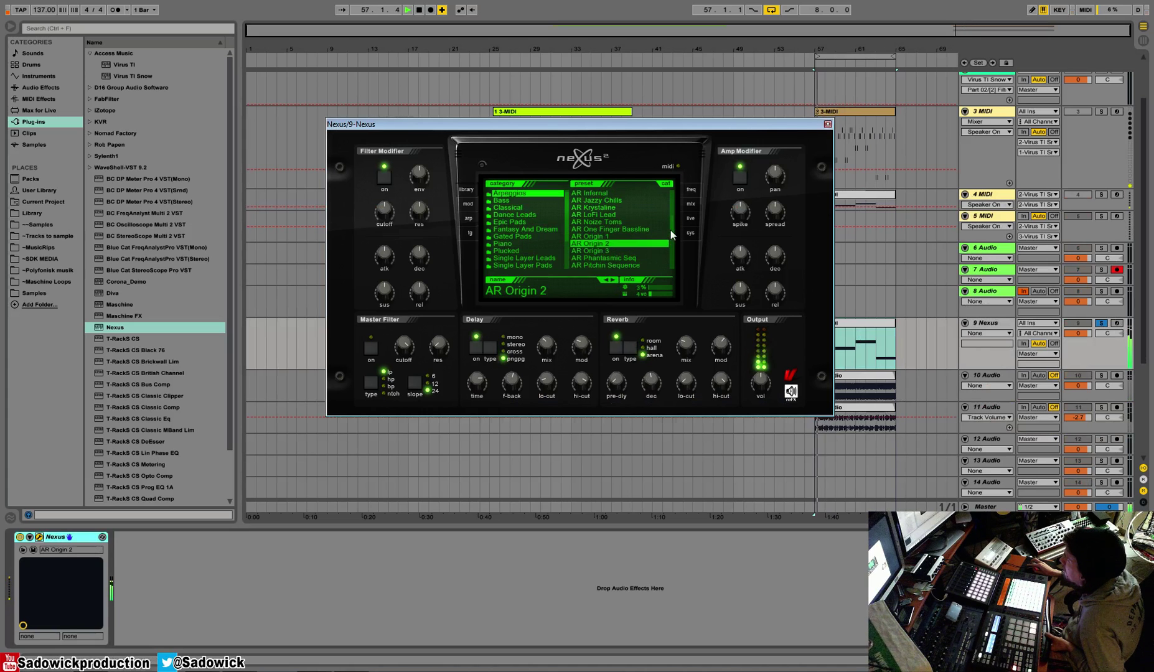
scroll(672, 235, down, 3)
click(612, 243)
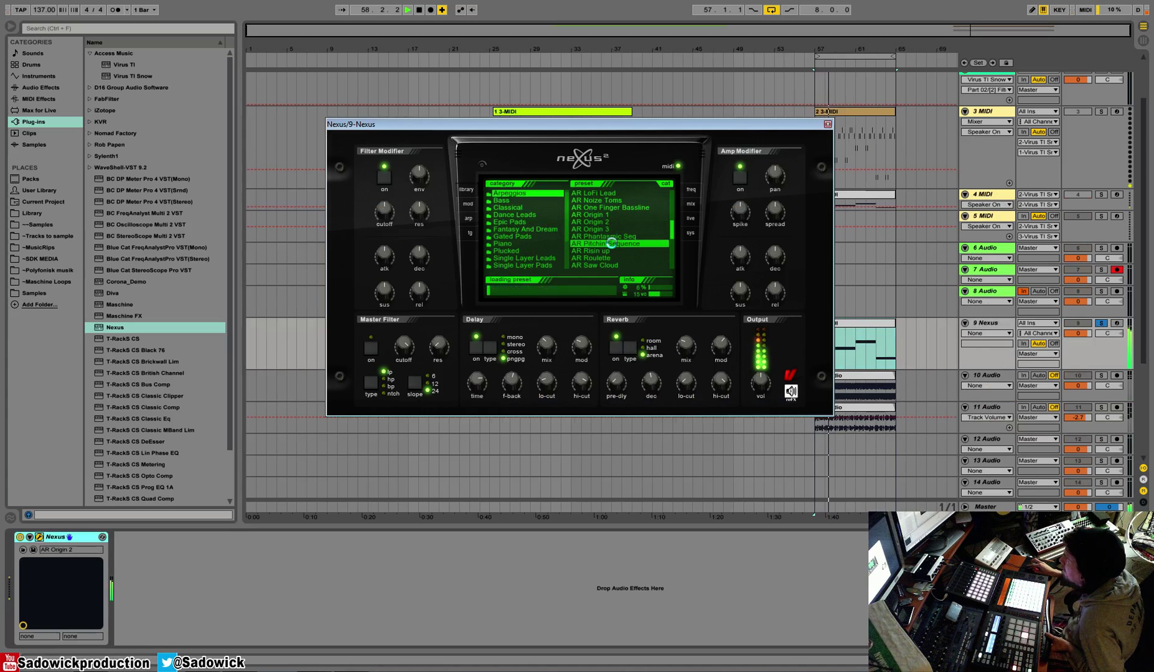
click(601, 251)
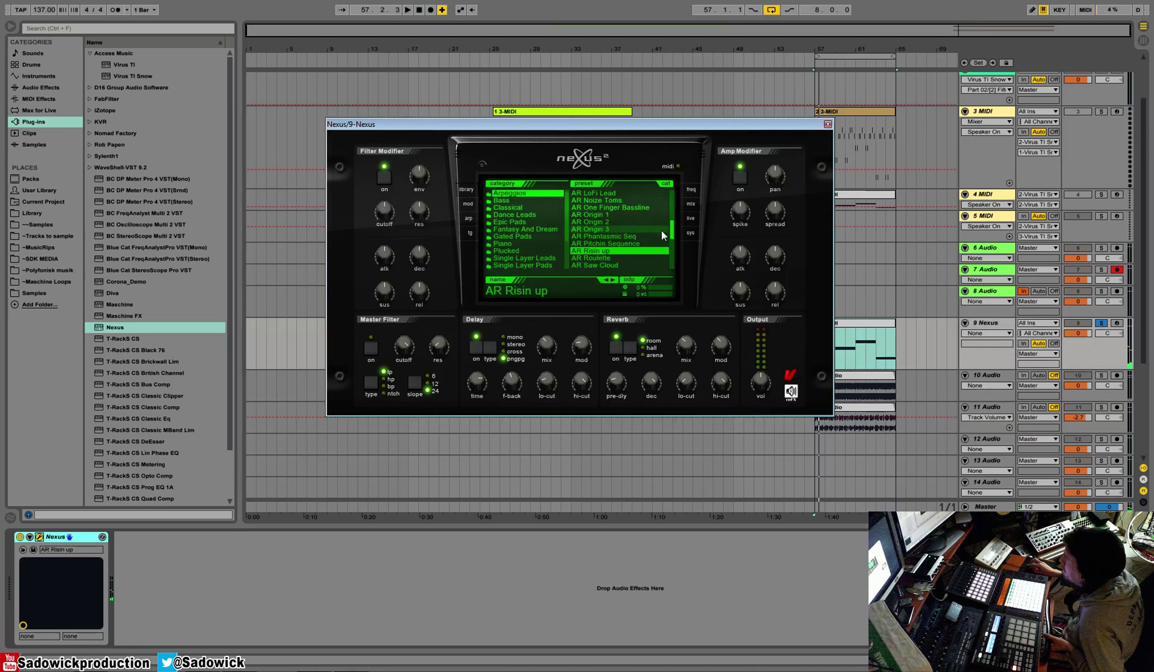
key(space)
scroll(672, 236, down, 2)
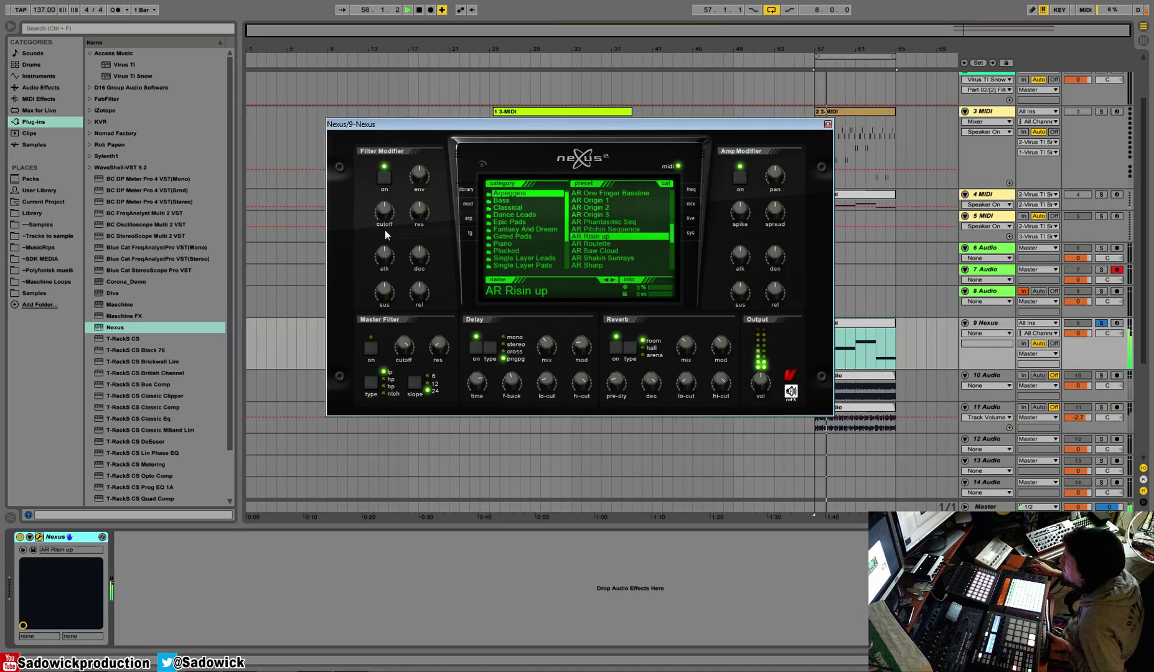
Step: Lower the Nexus filter modifier's cutoff, set its envelope modulation to 23, check the effects page and close the editor
drag(384, 212, 388, 270)
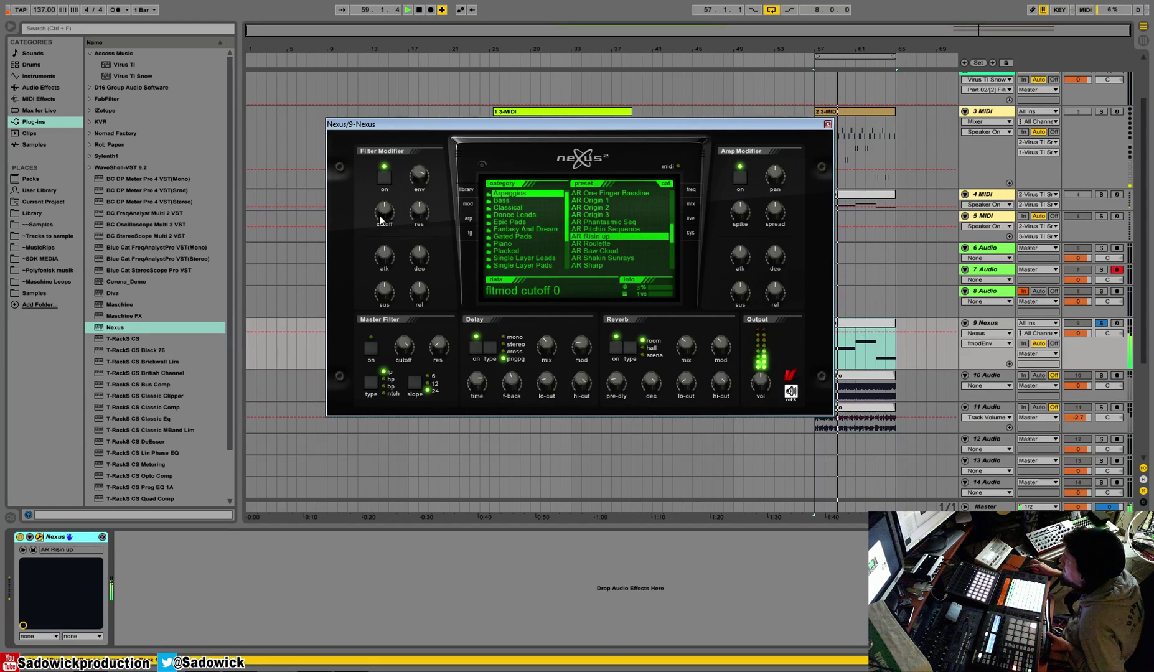
drag(420, 178, 422, 200)
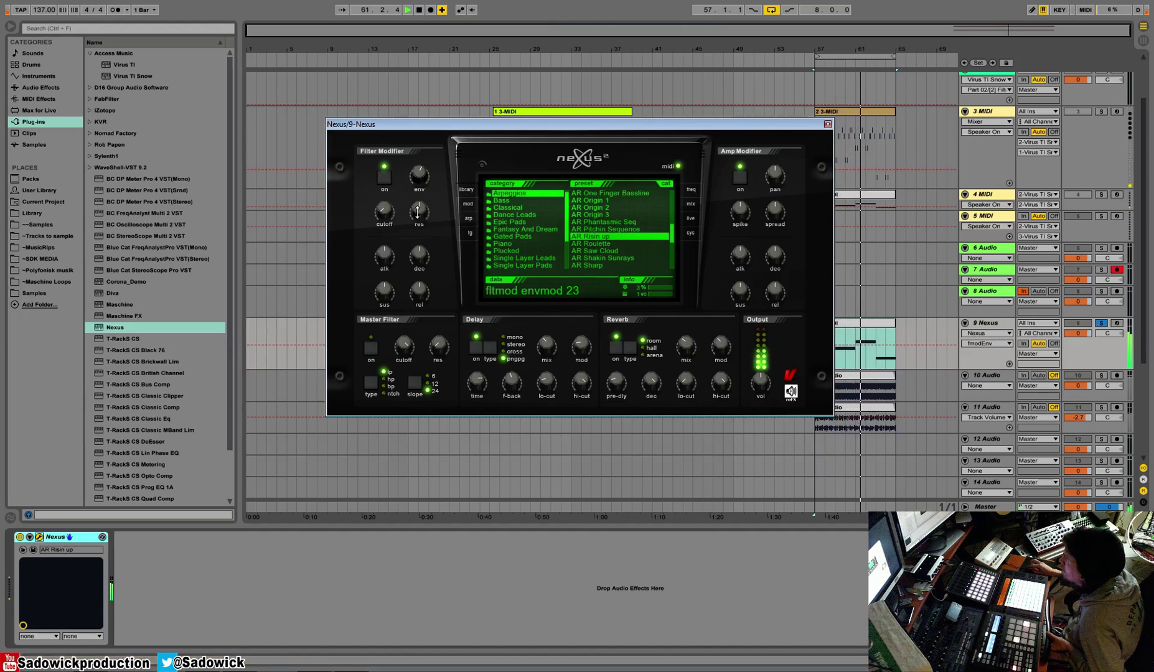
click(690, 205)
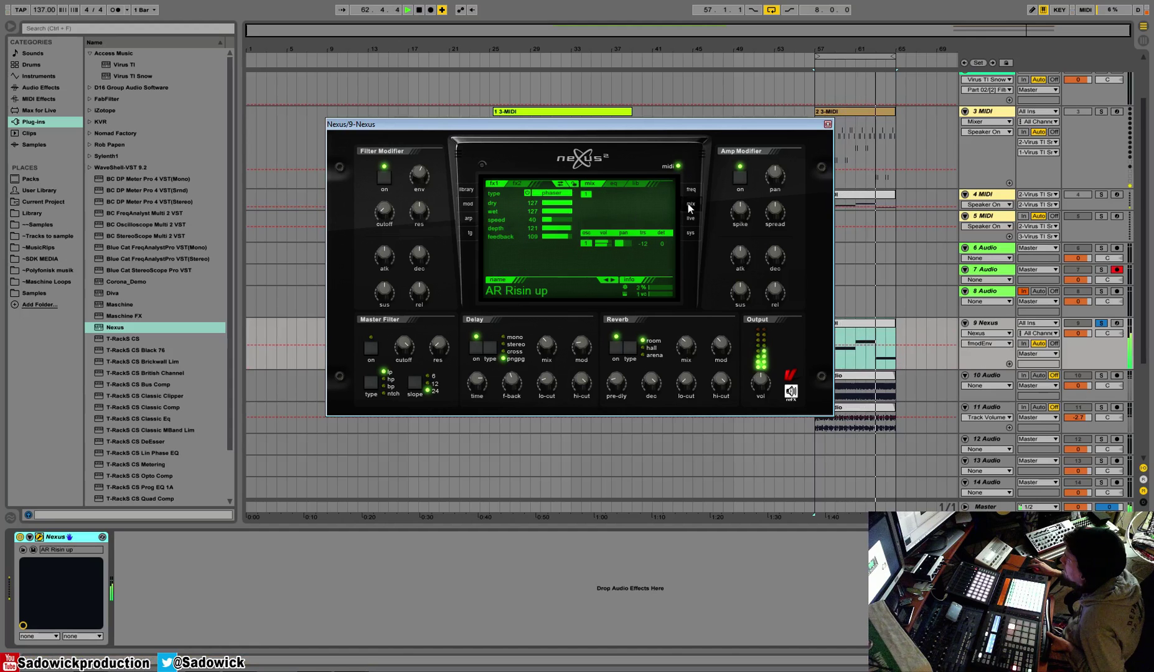
click(508, 185)
click(498, 185)
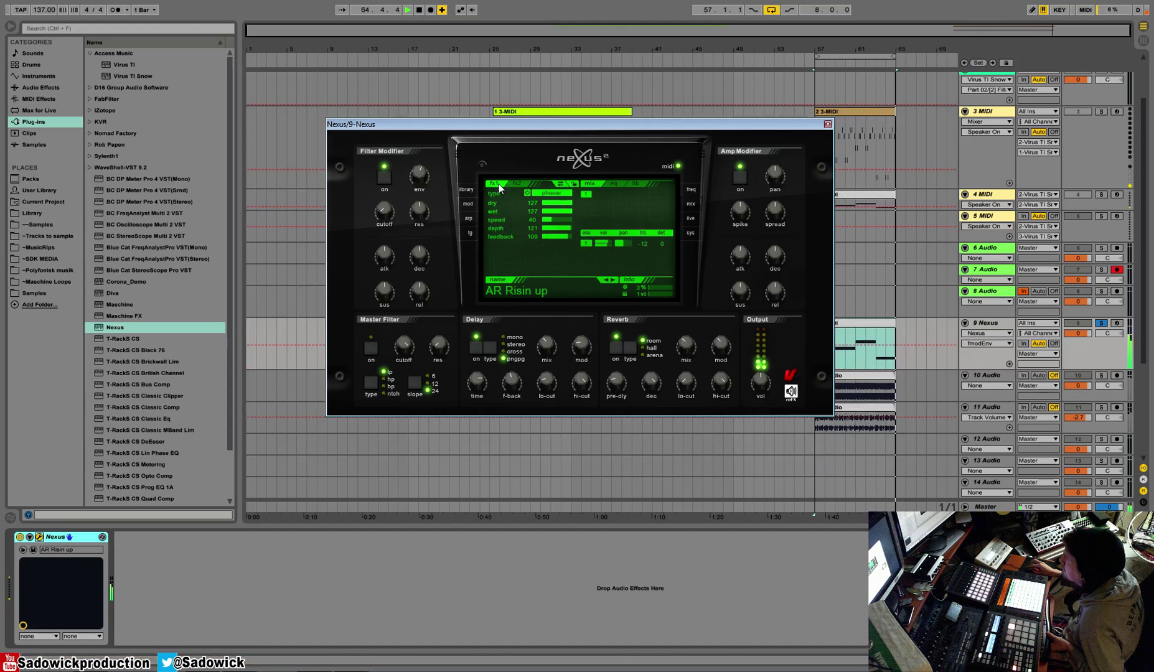
click(828, 124)
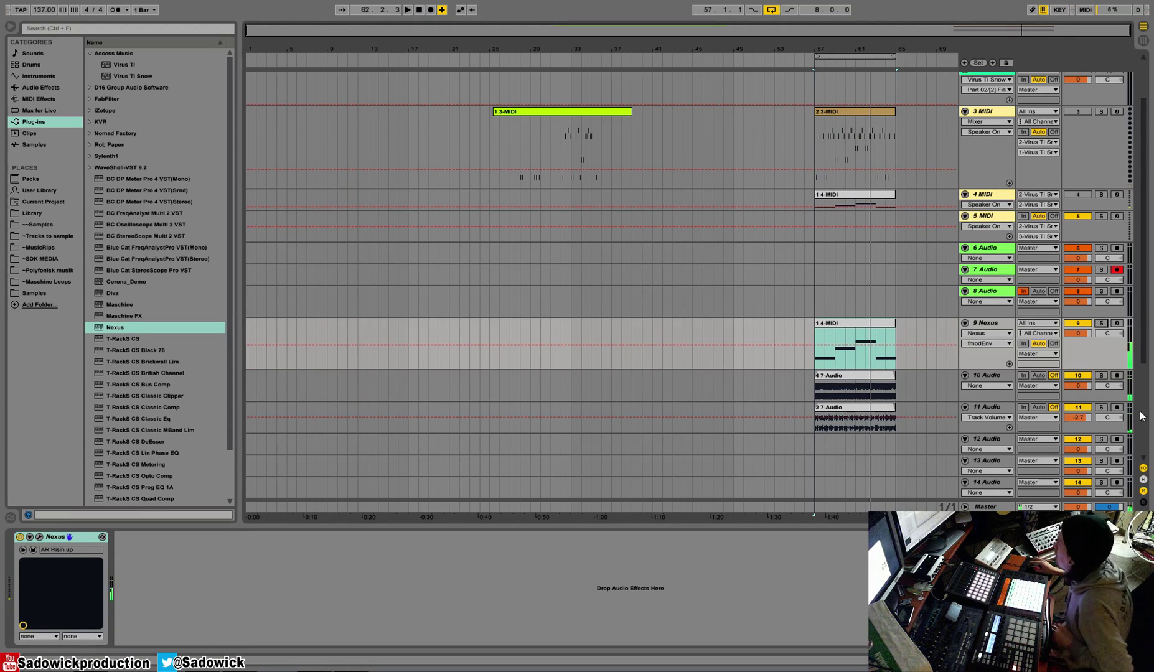
Step: Move 10 Audio above the Nexus track and solo it, and place the empty 12 Audio track above both, slightly enlarged
drag(992, 383, 1067, 327)
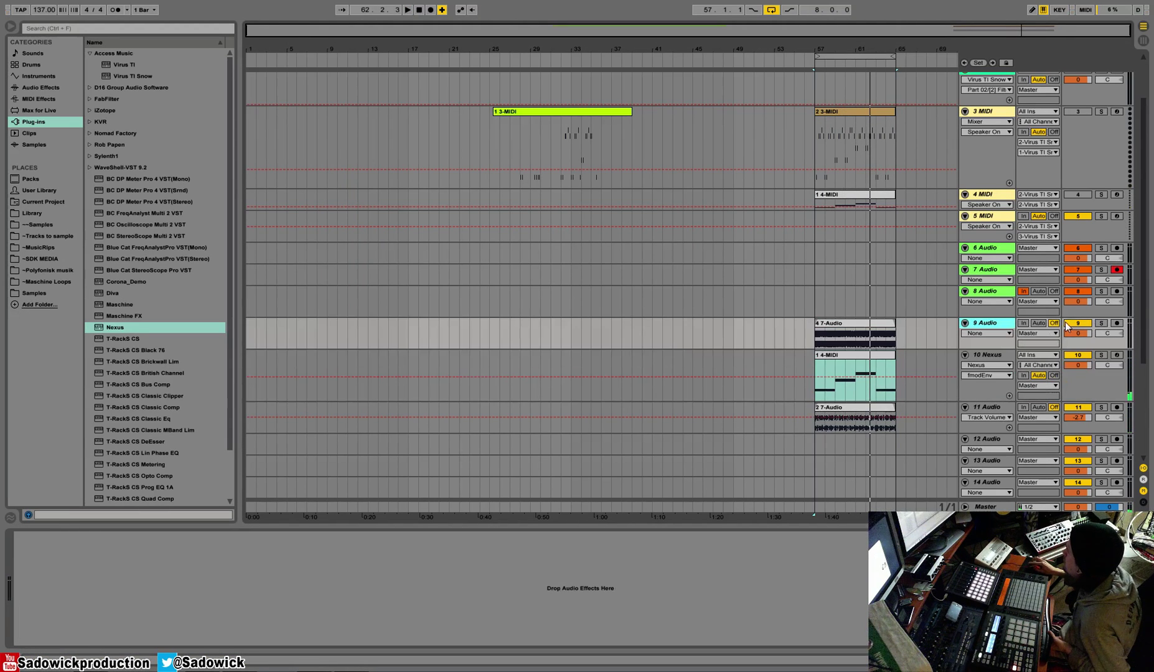
click(1100, 323)
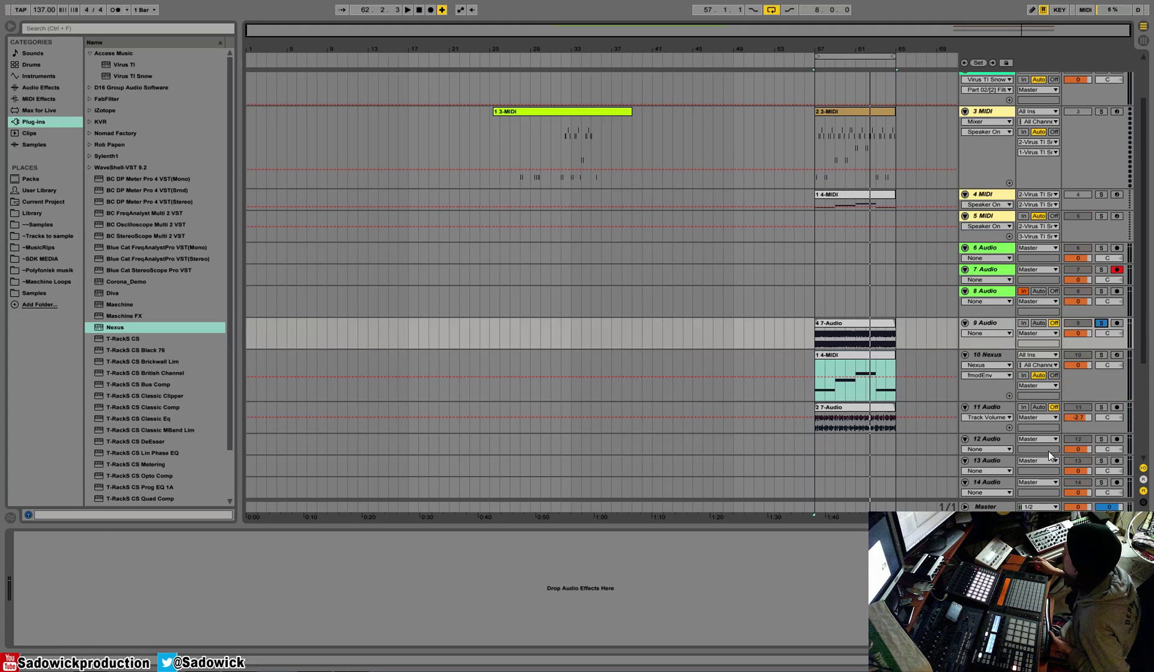
drag(995, 443, 1003, 327)
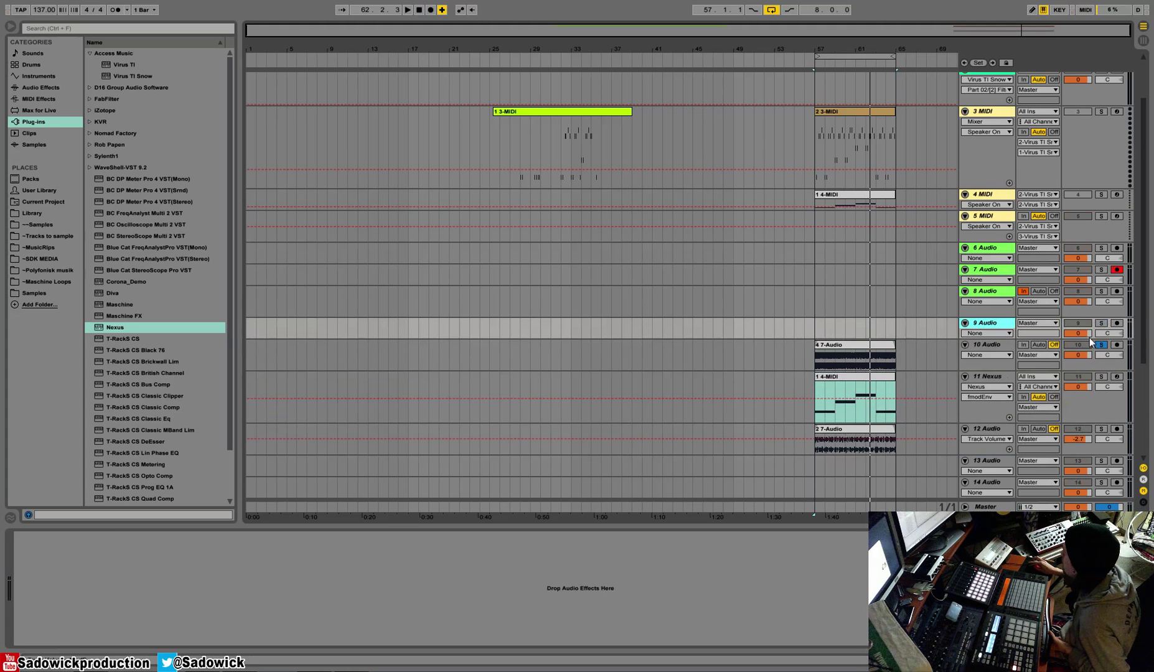
drag(1086, 343, 1087, 353)
Step: Open the VEC3 Trance Kicks folder under club sounds 3 in the Library and preview its first kicks
click(33, 213)
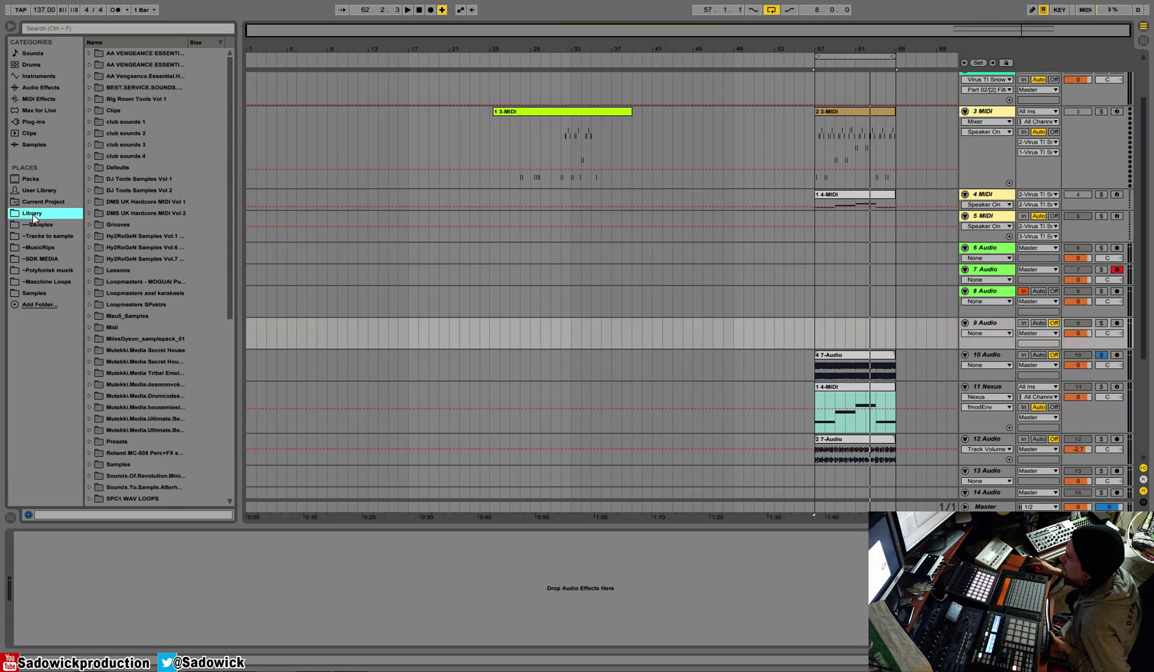
click(89, 144)
click(97, 155)
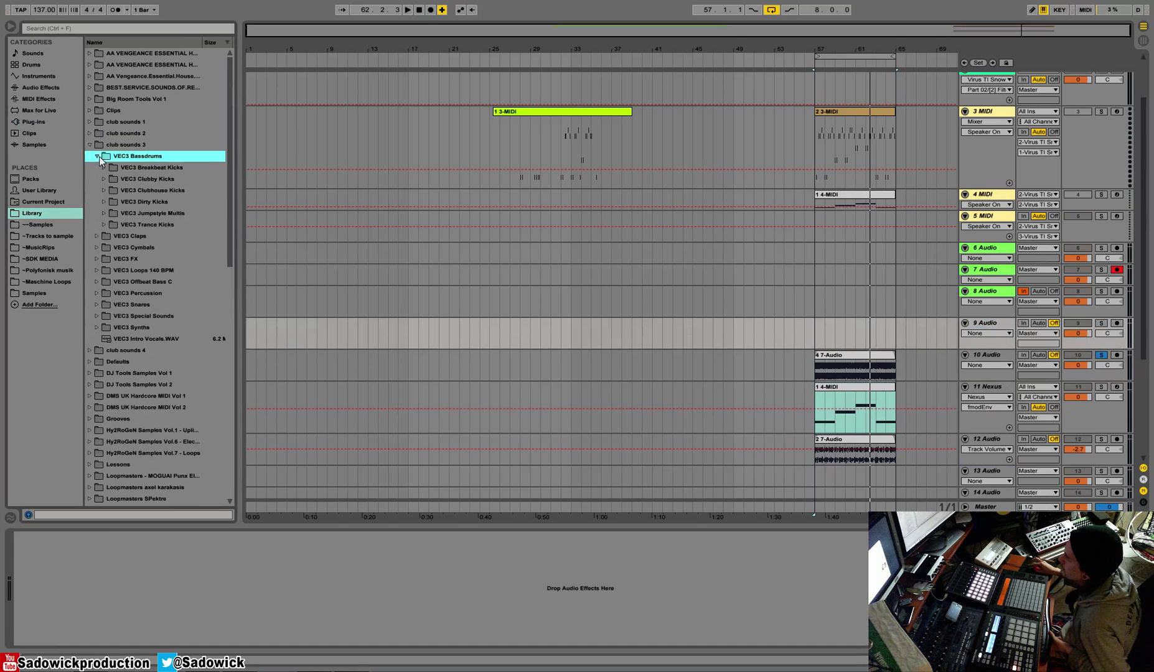
click(104, 224)
click(133, 259)
click(141, 287)
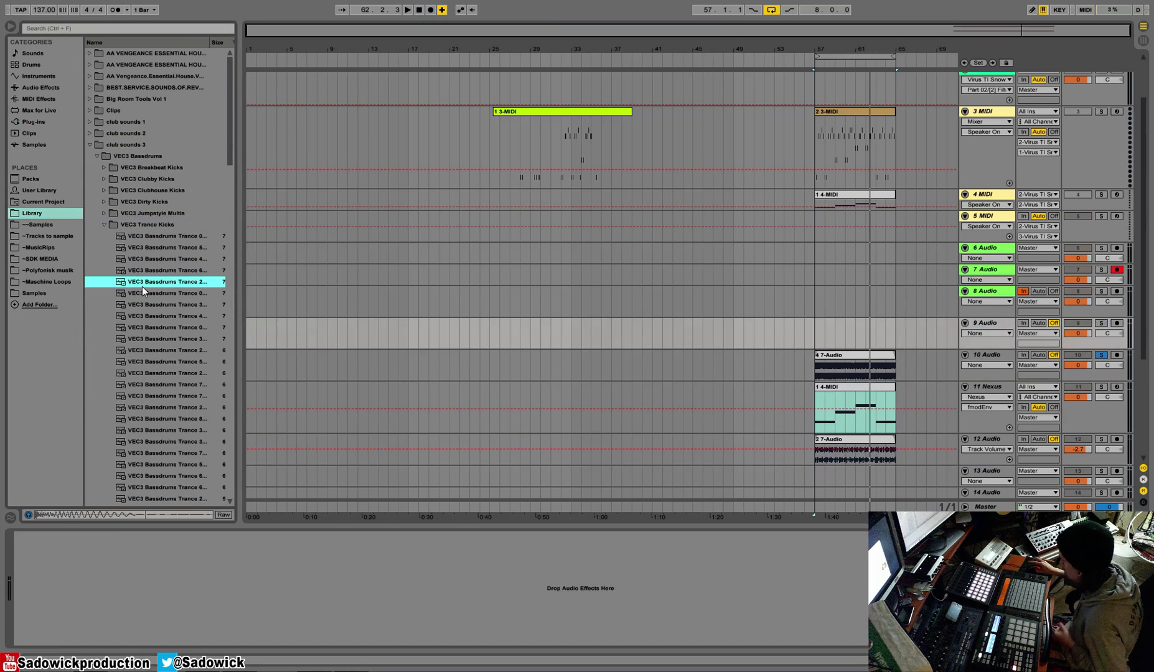
Step: Audition the remaining VEC3 trance kick samples one after another through the length of the folder
key(Down)
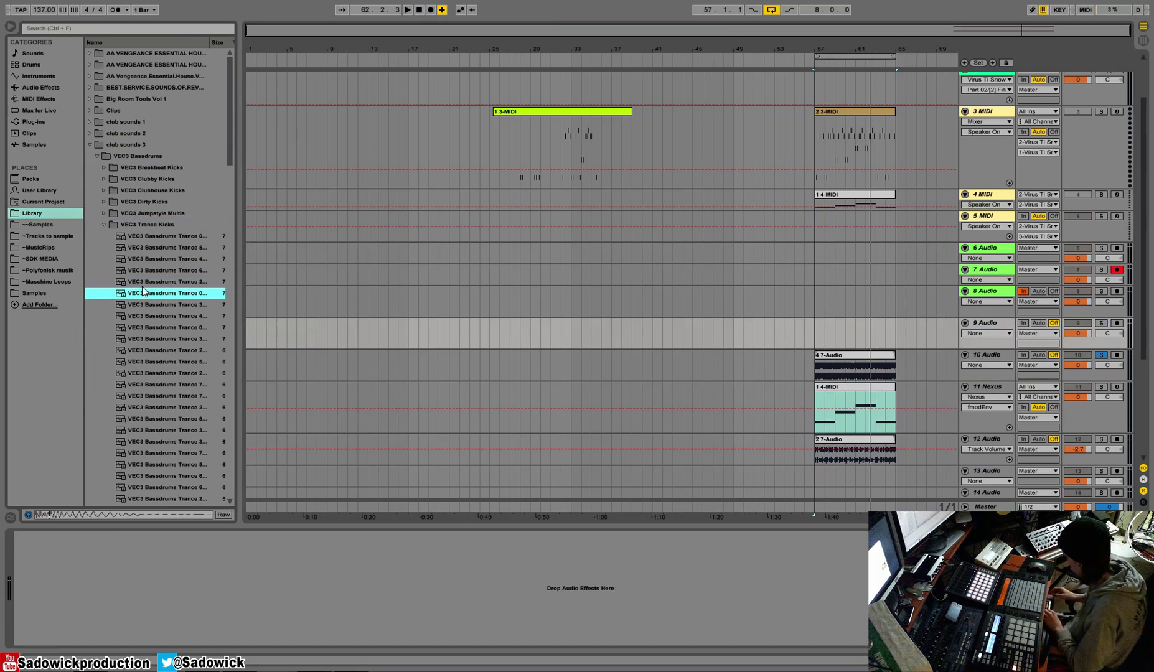
key(Down)
key(Down)
key(Down)
key(Up)
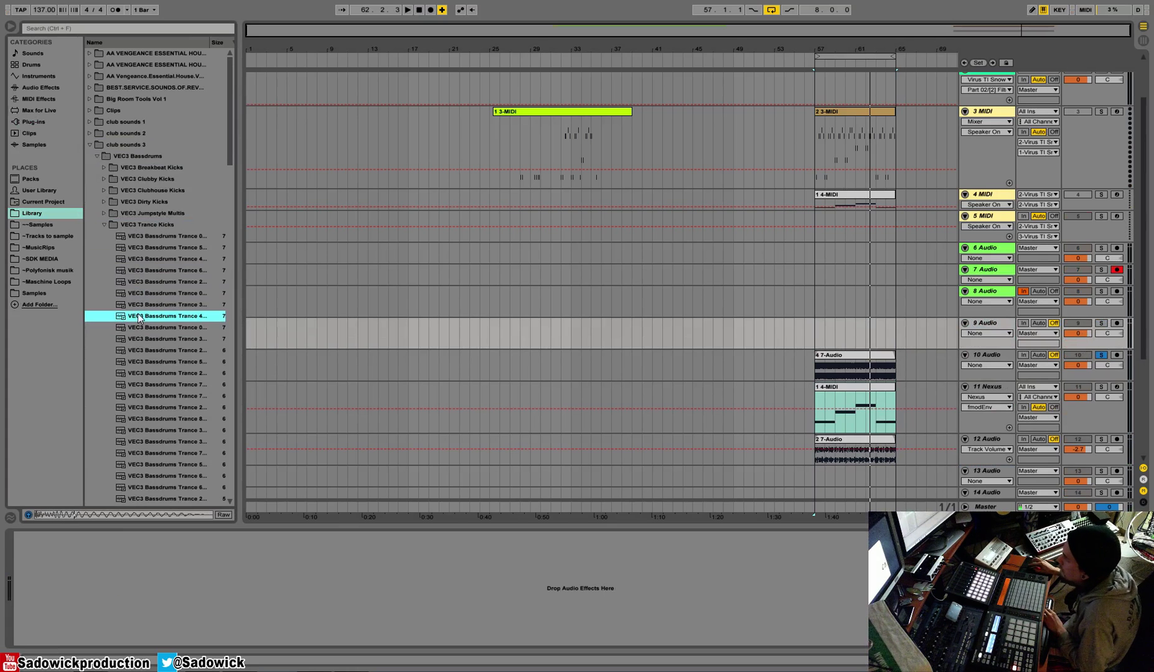
key(Down)
key(Down)
key(Down)
key(Down)
key(Down)
key(Down)
key(Down)
key(Down)
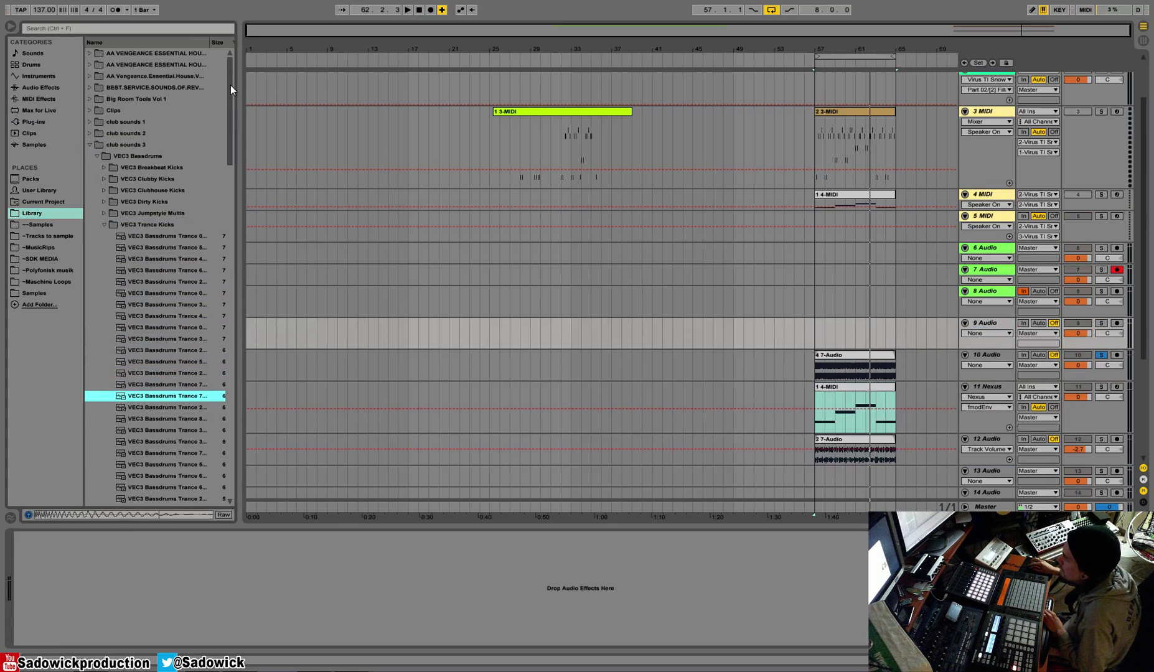
drag(230, 85, 230, 228)
click(161, 304)
key(Down)
key(Down)
key(Down)
key(Down)
key(Down)
key(Down)
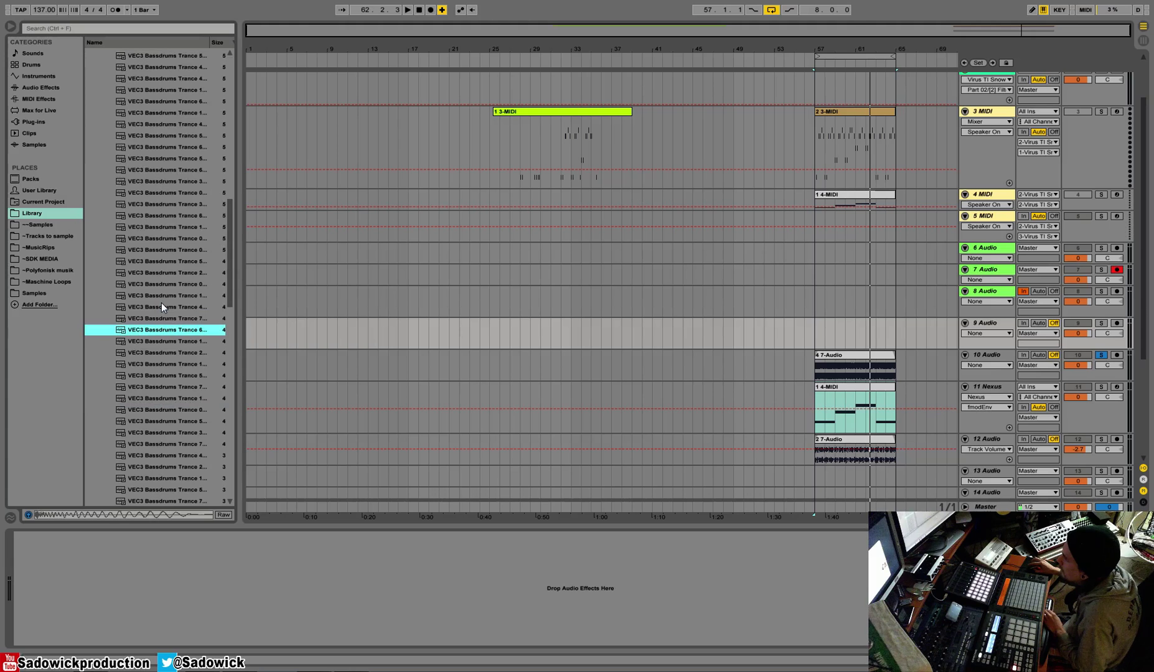
key(Down)
key(Down)
key(Down)
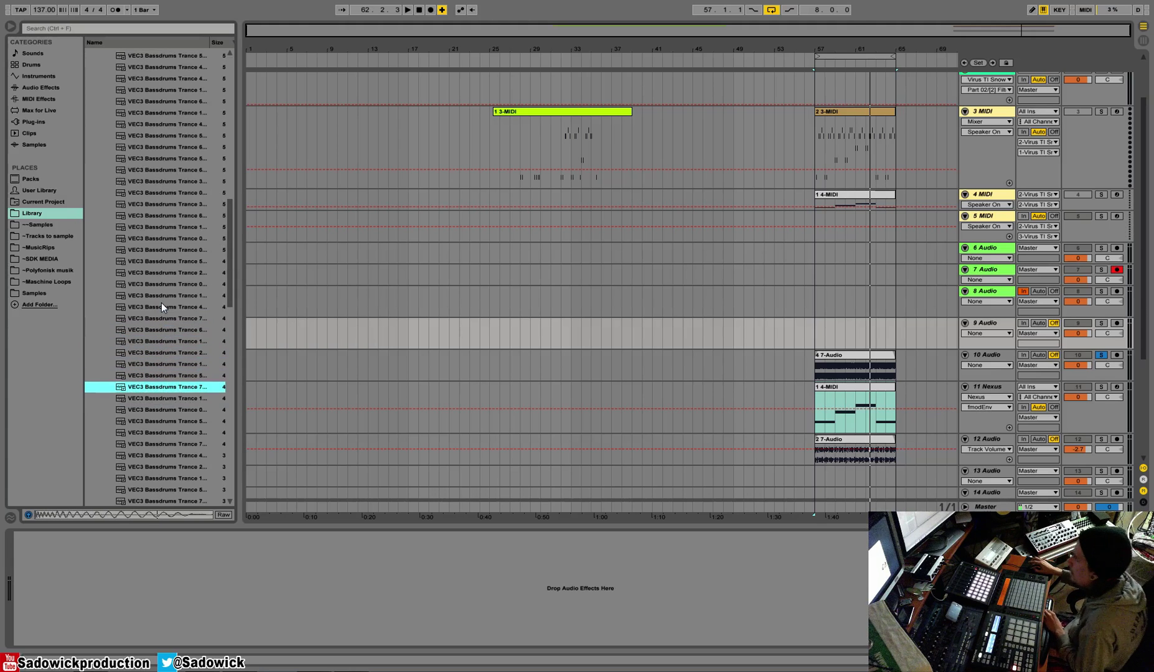
key(Down)
key(Down)
key(Down)
key(Down)
key(Down)
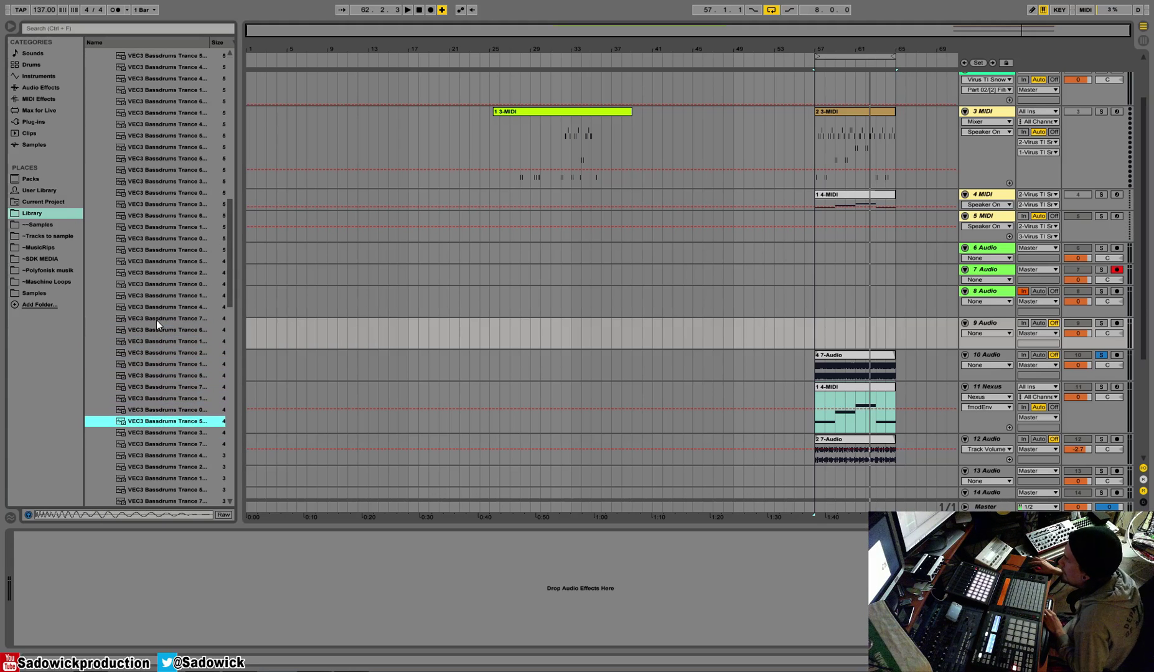
key(Down)
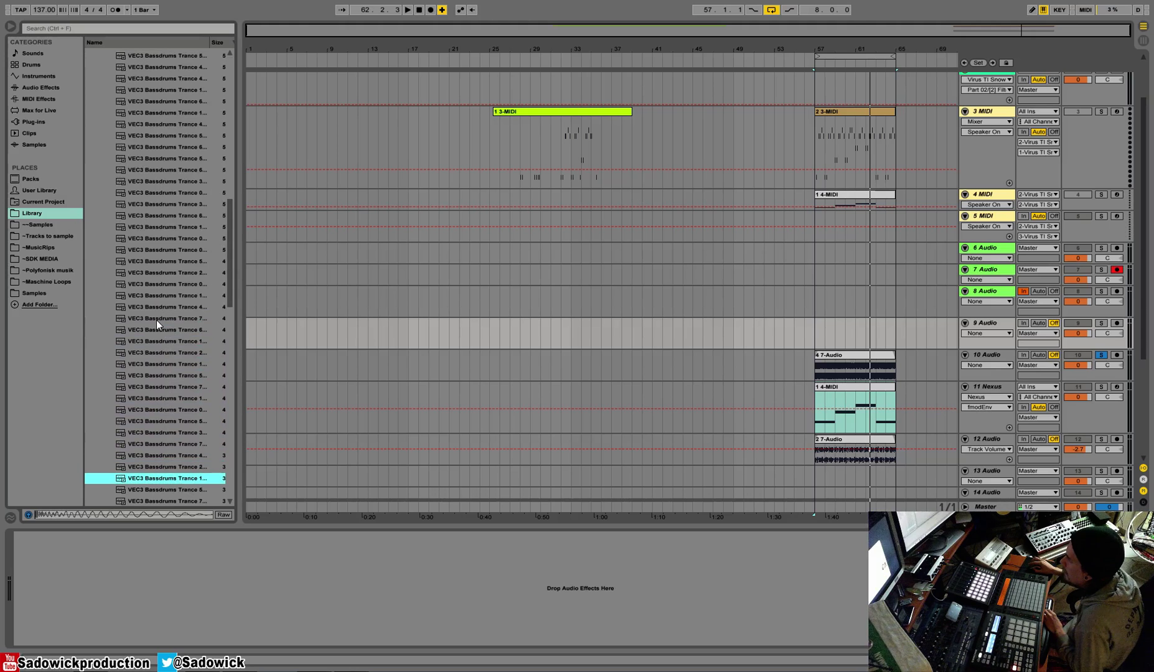
key(Down)
key(Down)
key(Down)
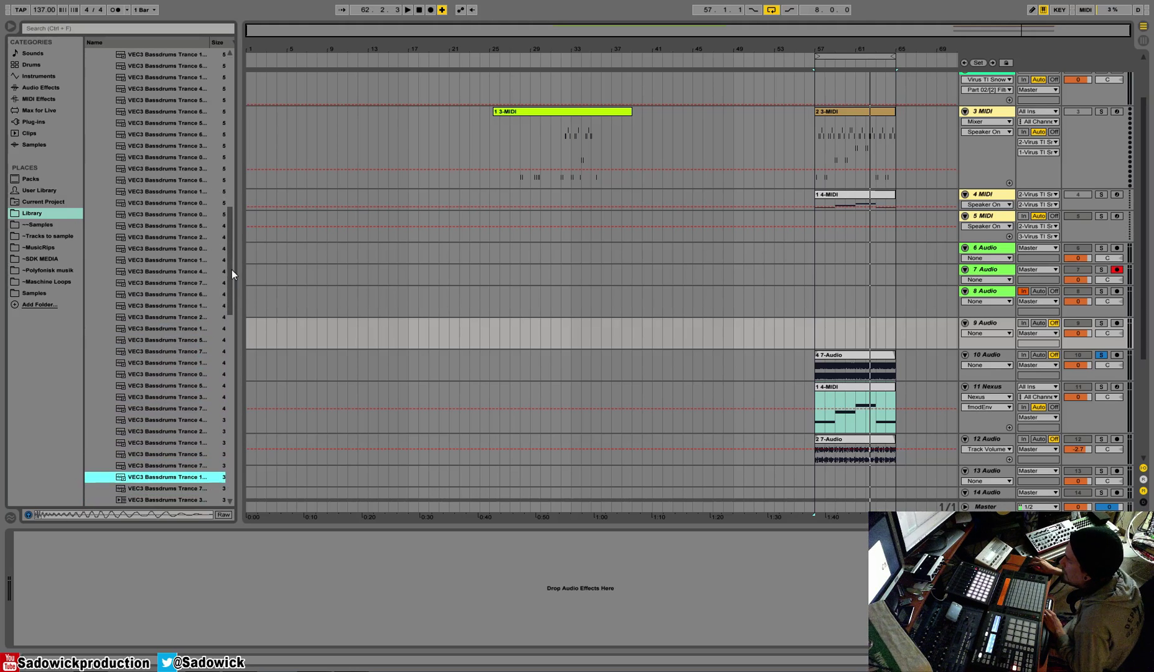
Step: Collapse club sounds 3 and open the VEC2 UK Trance Kicks folder under club sounds 2
drag(232, 270, 253, 105)
click(89, 145)
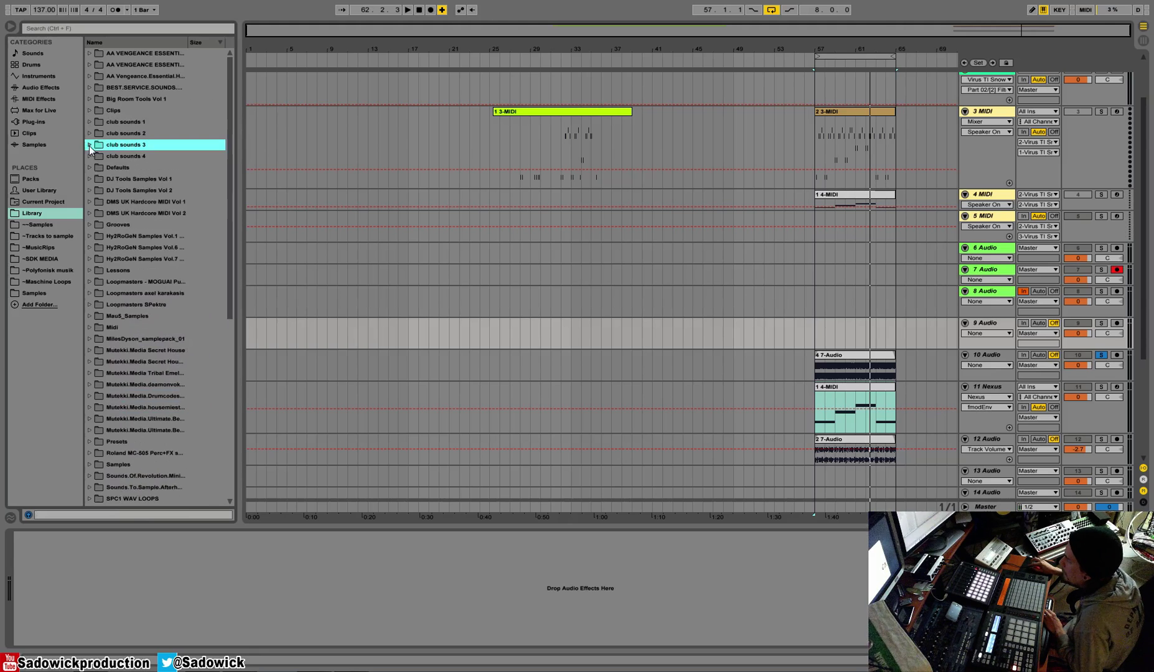
click(90, 133)
click(97, 145)
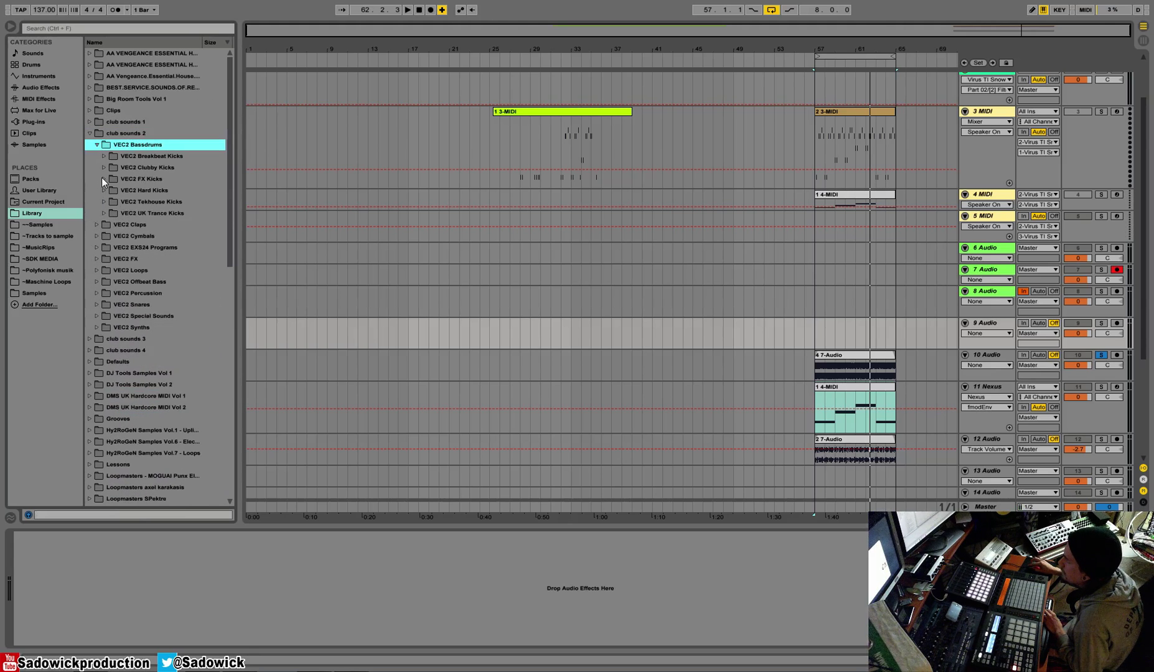
click(104, 213)
Step: Audition the VEC2 UK trance kicks and place a chosen kick on the 9 Audio track at bar 57
click(158, 259)
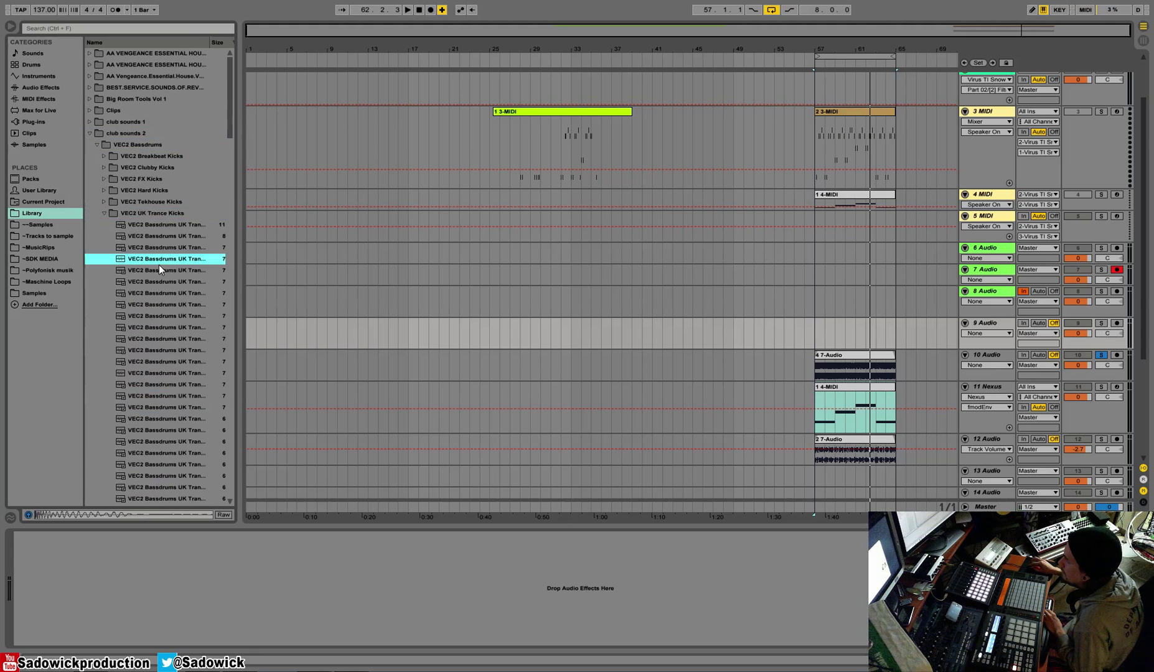
click(167, 221)
mouse_move(231, 96)
mouse_down()
mouse_move(231, 162)
mouse_move(234, 78)
mouse_move(233, 106)
mouse_up()
key(Down)
key(Down)
key(Up)
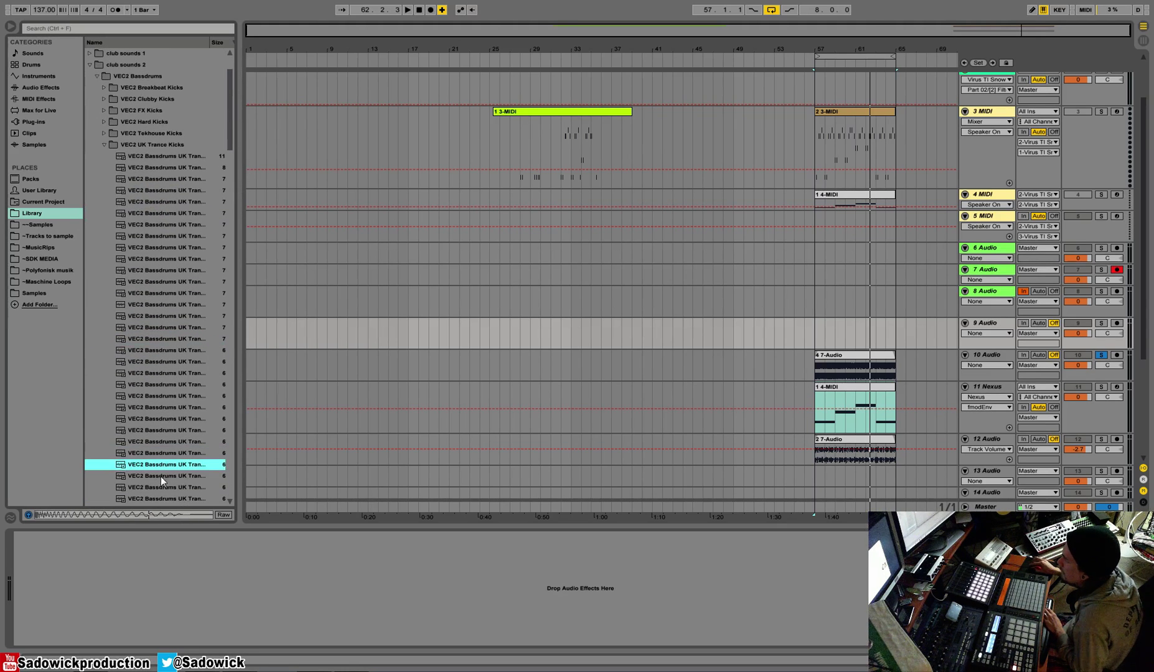
click(817, 333)
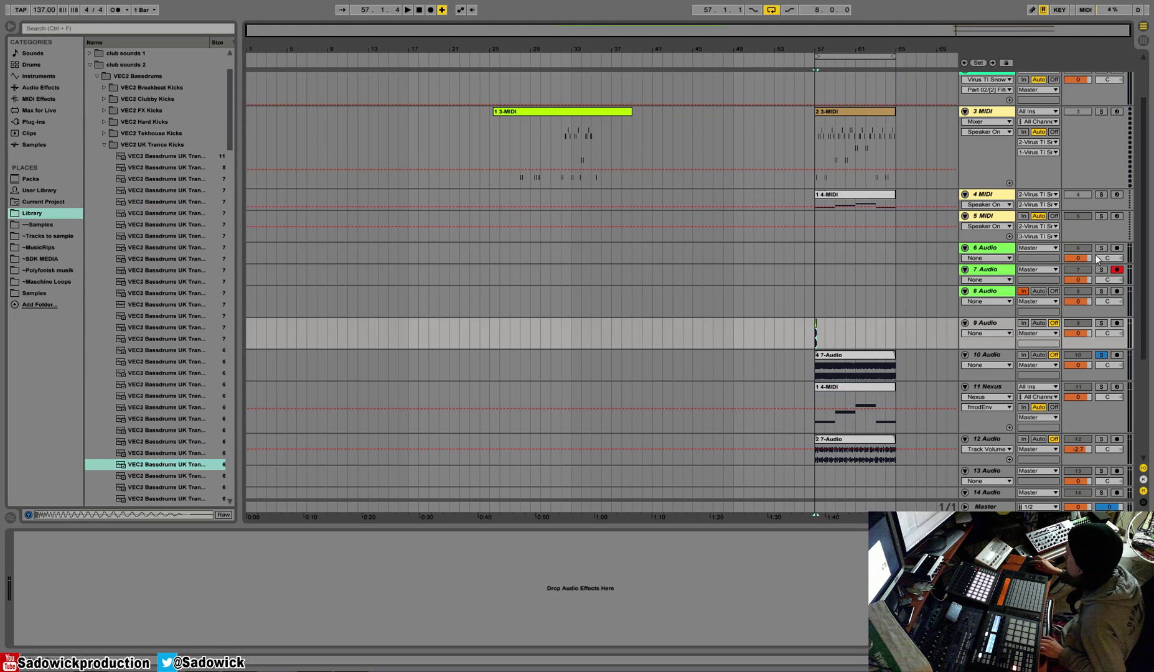
Step: Solo 9 Audio, play the kick, shorten its clip and shape a fade-out at its end
click(1102, 324)
key(space)
key(space)
drag(814, 49, 665, 352)
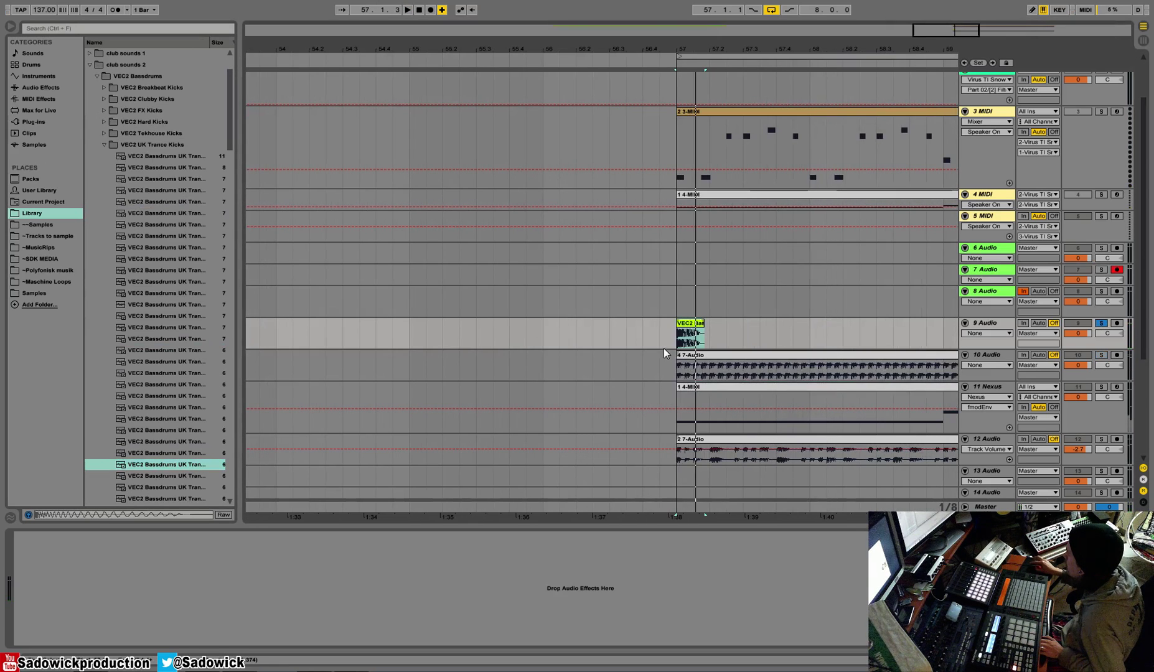
right_click(697, 341)
click(716, 414)
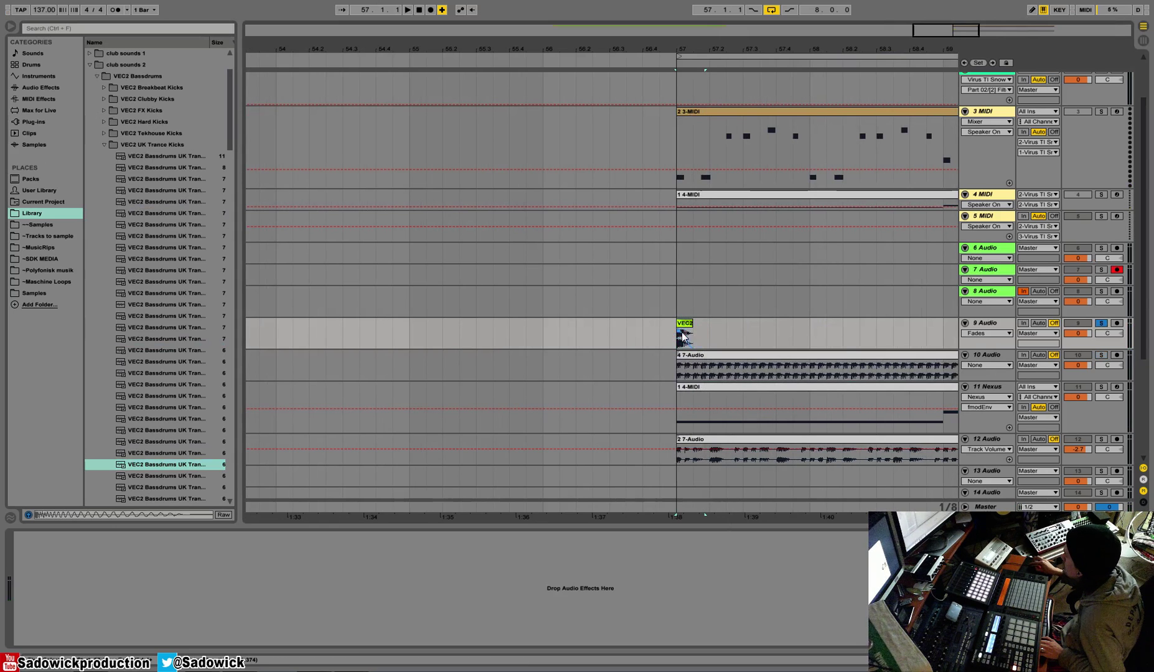
drag(705, 52, 1007, 334)
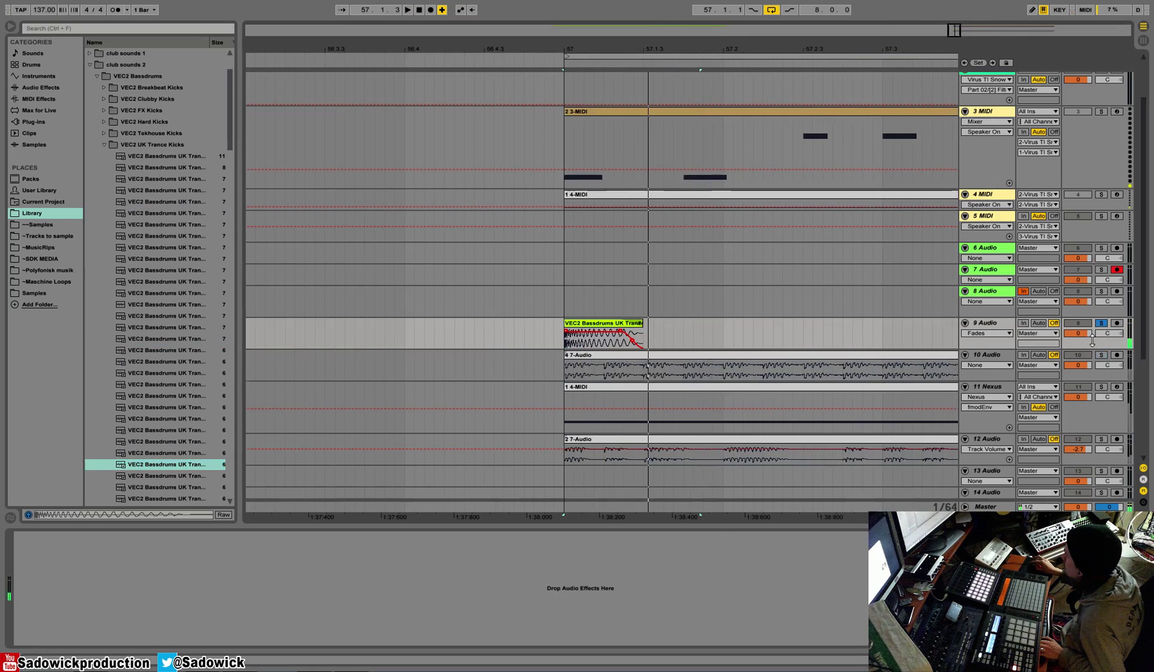
Step: Enlarge 9 Audio, add EQ Eight to it and carve a deep, narrow low-mid notch in the kick with band 3
drag(1092, 341, 1092, 351)
click(12, 87)
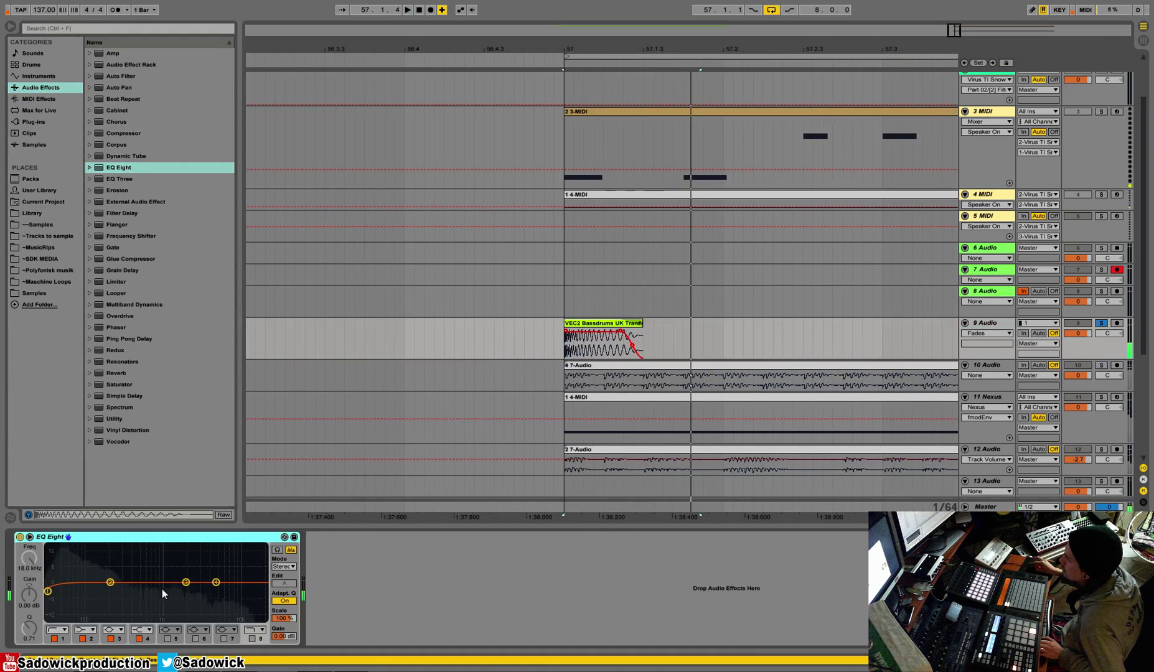
drag(100, 613, 130, 592)
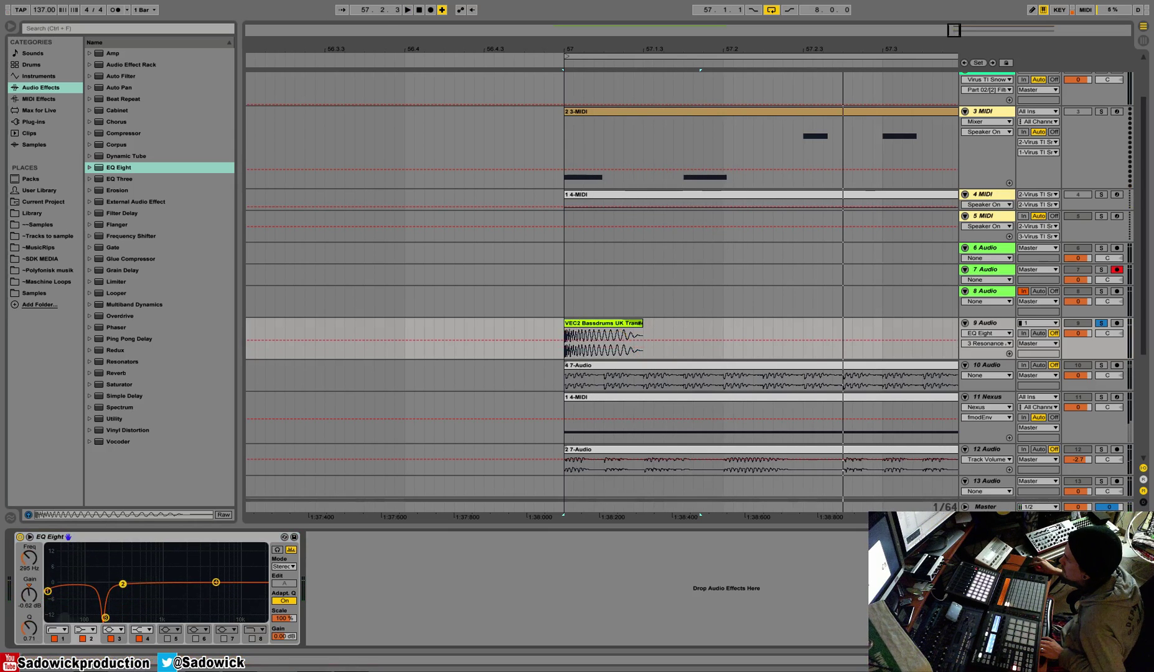
Step: Turn on band 6 of the kick's EQ Eight, lower it to about 317 Hz and -4.59 dB, and play the kick
click(195, 638)
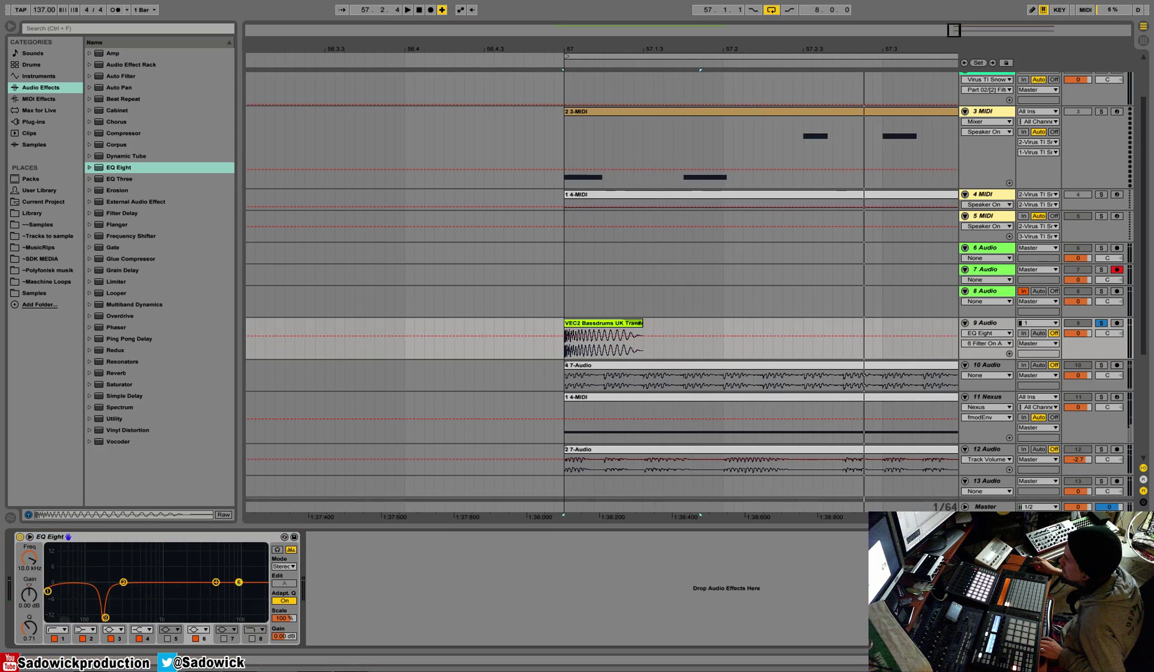
drag(125, 594, 125, 594)
key(space)
key(space)
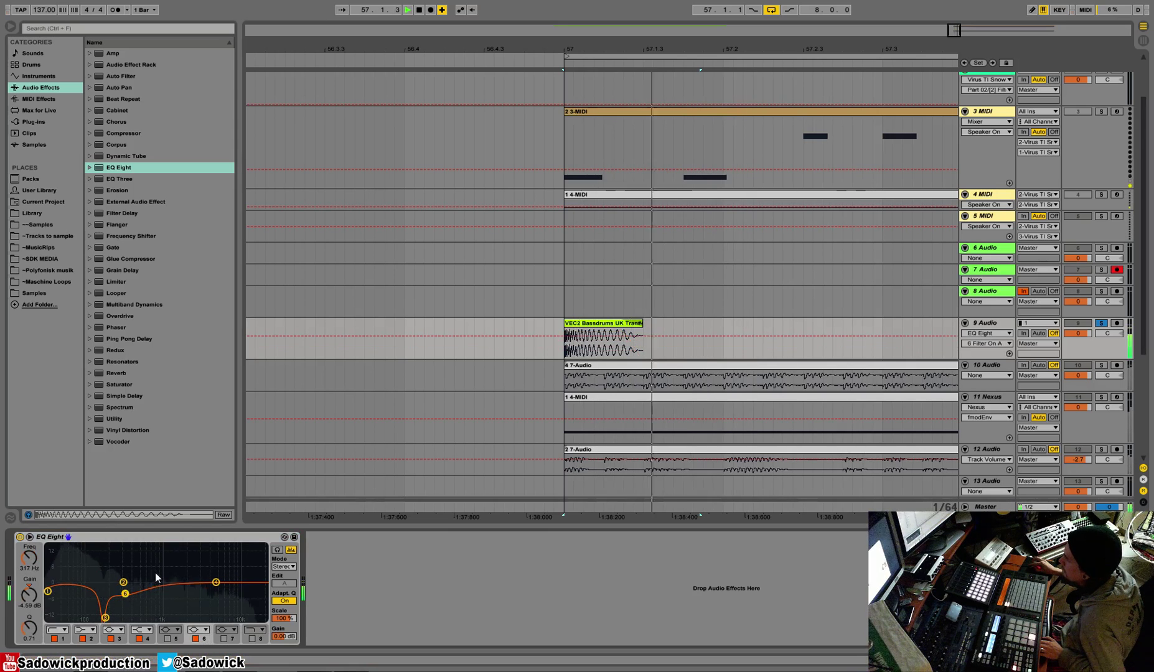
key(space)
key(space)
key(space)
key(space)
key(space)
Step: Consolidate the kick on 9 Audio into a one-beat clip from bar 57 to 57.2 and show its fades
drag(724, 326, 559, 346)
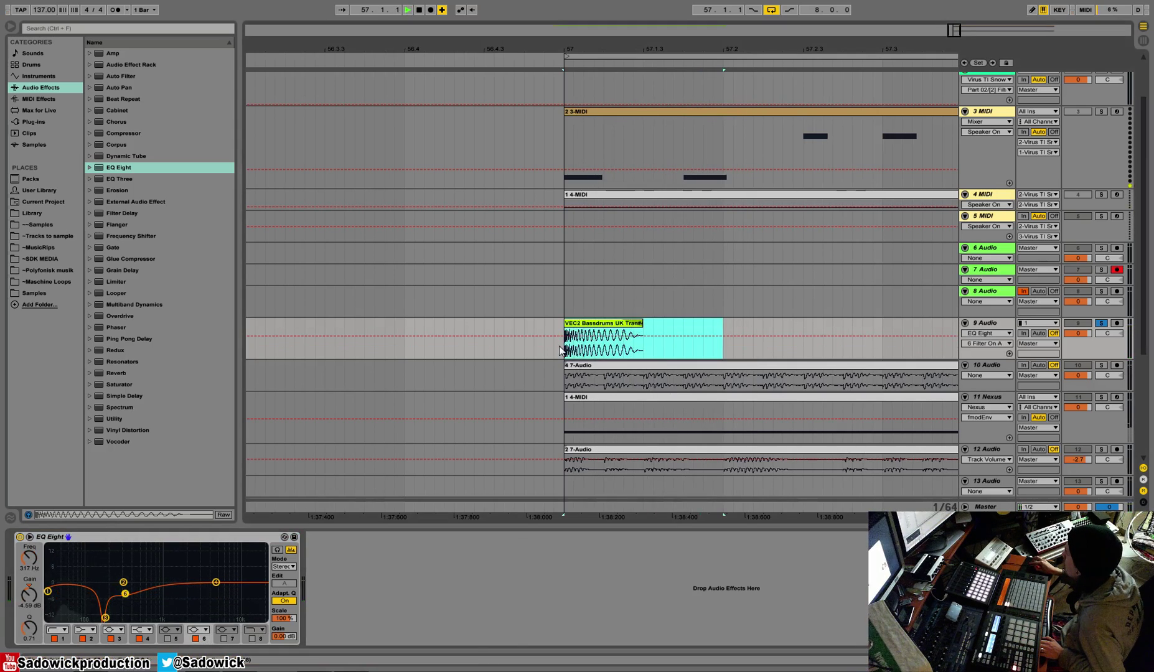
right_click(597, 324)
click(626, 417)
key(Return)
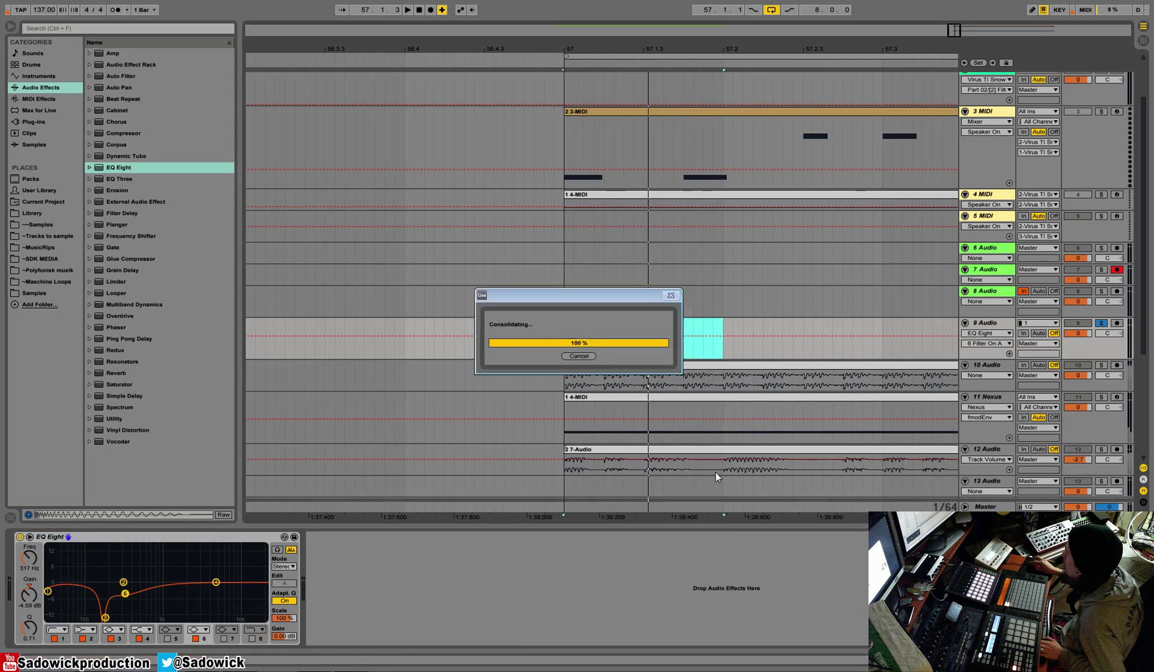
right_click(593, 350)
click(609, 387)
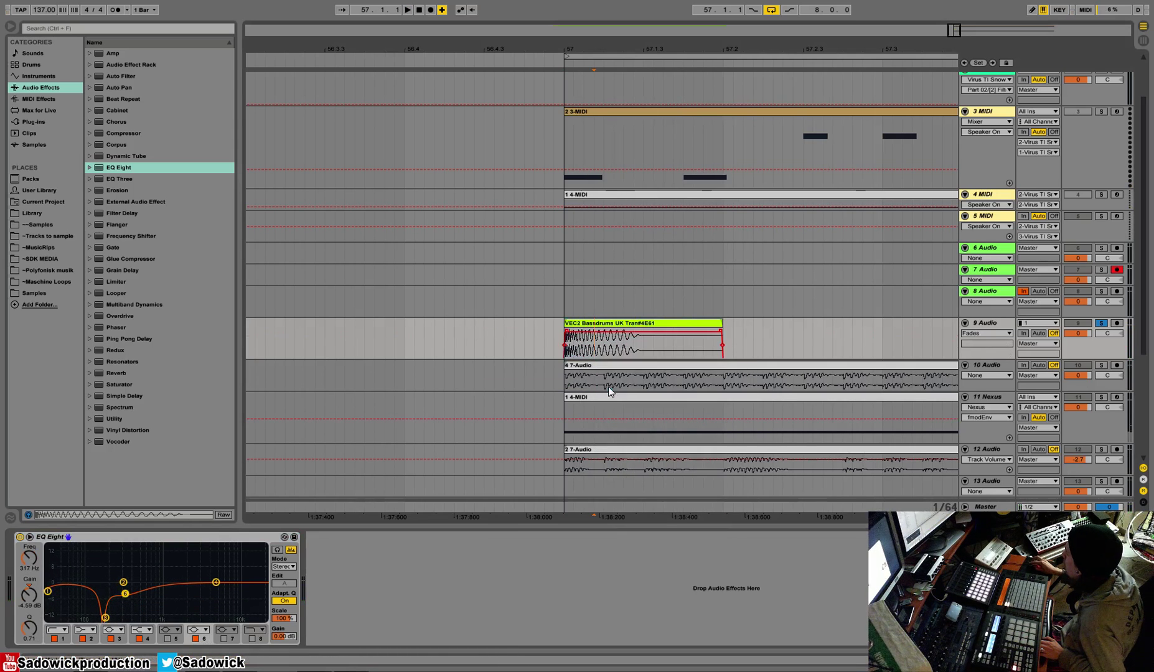
Step: Turn on looping for the consolidated kick clip, play it and extend it to bar 65
double_click(579, 324)
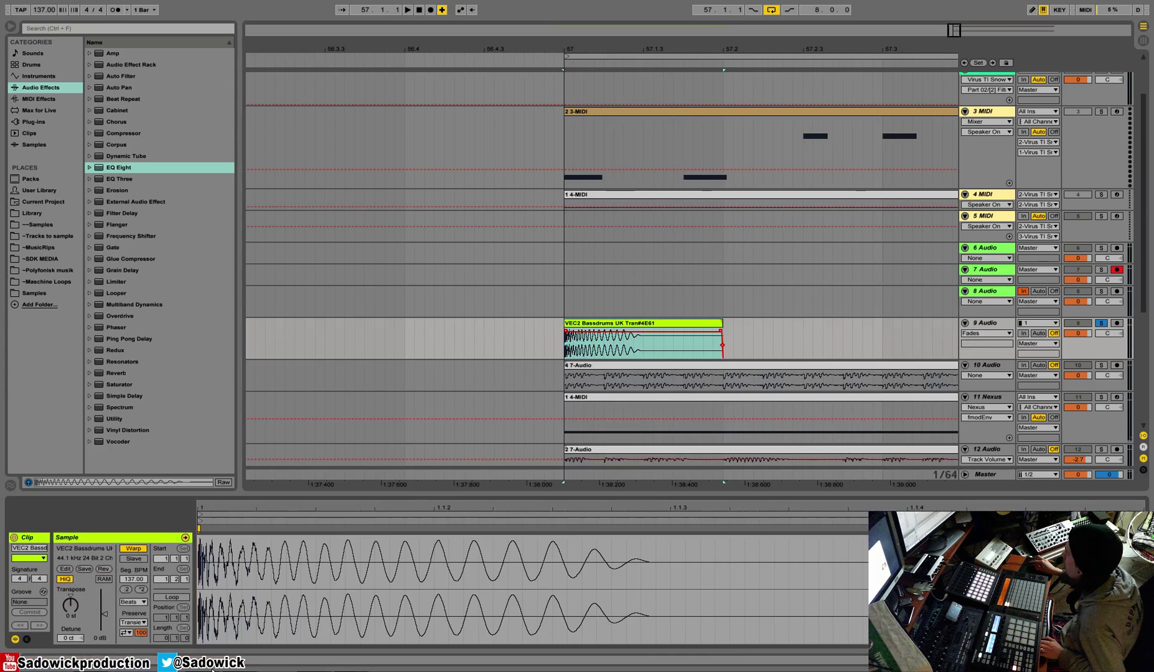
click(175, 598)
key(space)
key(space)
drag(664, 48, 443, 28)
drag(453, 321, 928, 322)
key(space)
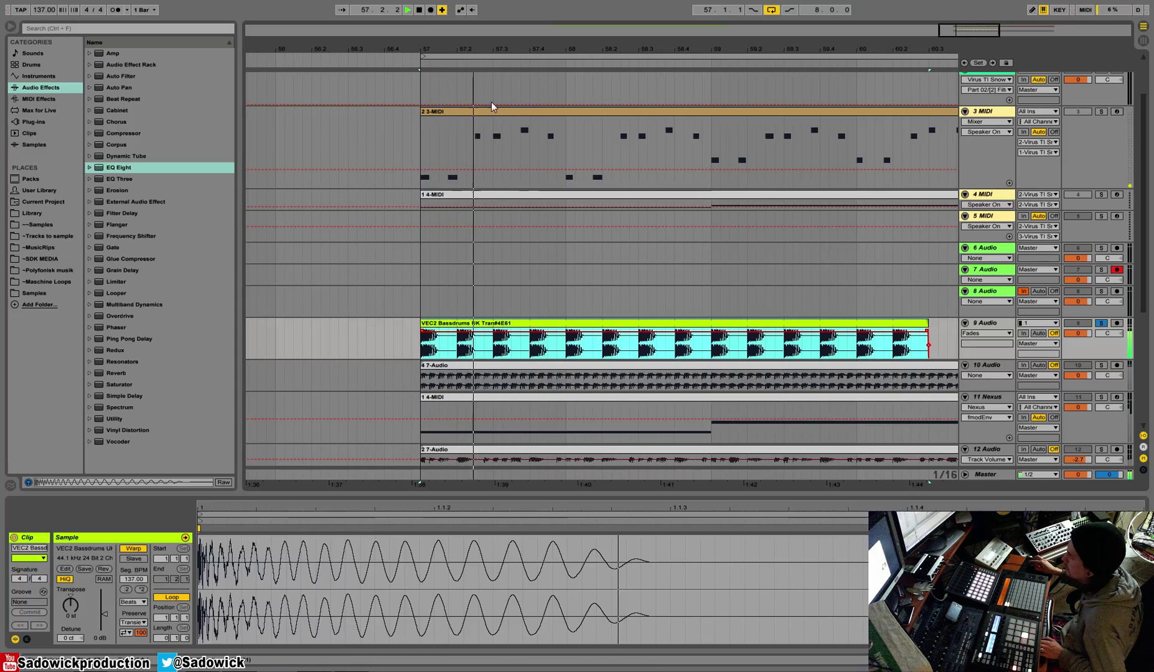
drag(549, 50, 662, 14)
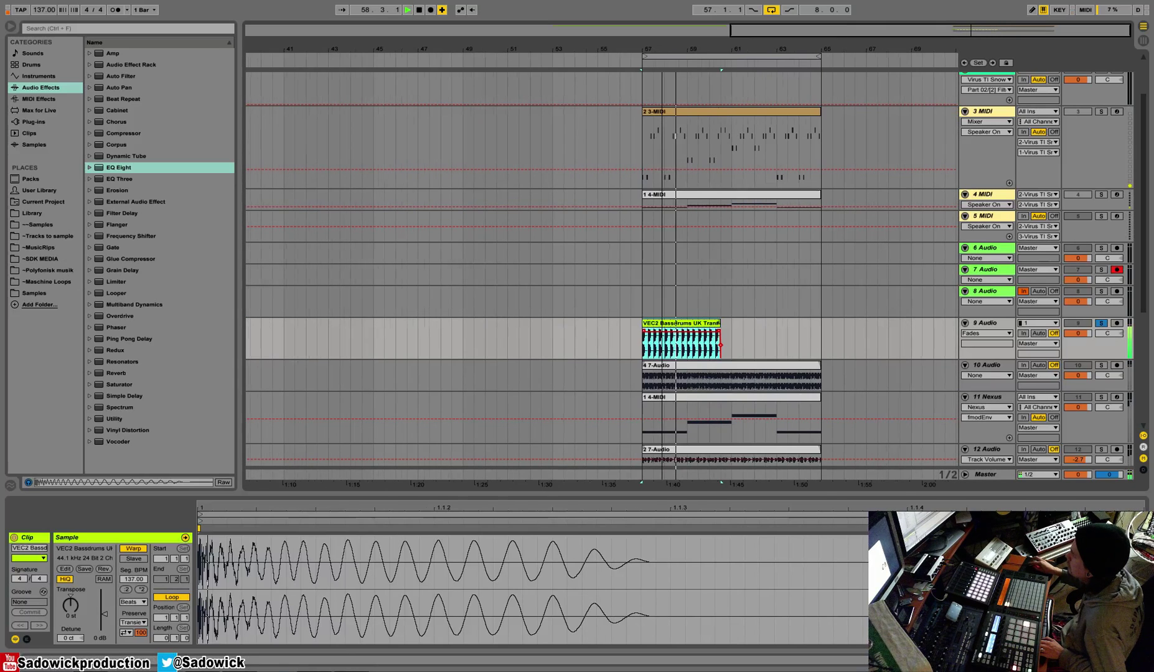
drag(721, 330, 821, 330)
Step: Unsolo the kick track, solo 10 Audio and add a Compressor to it
click(1101, 323)
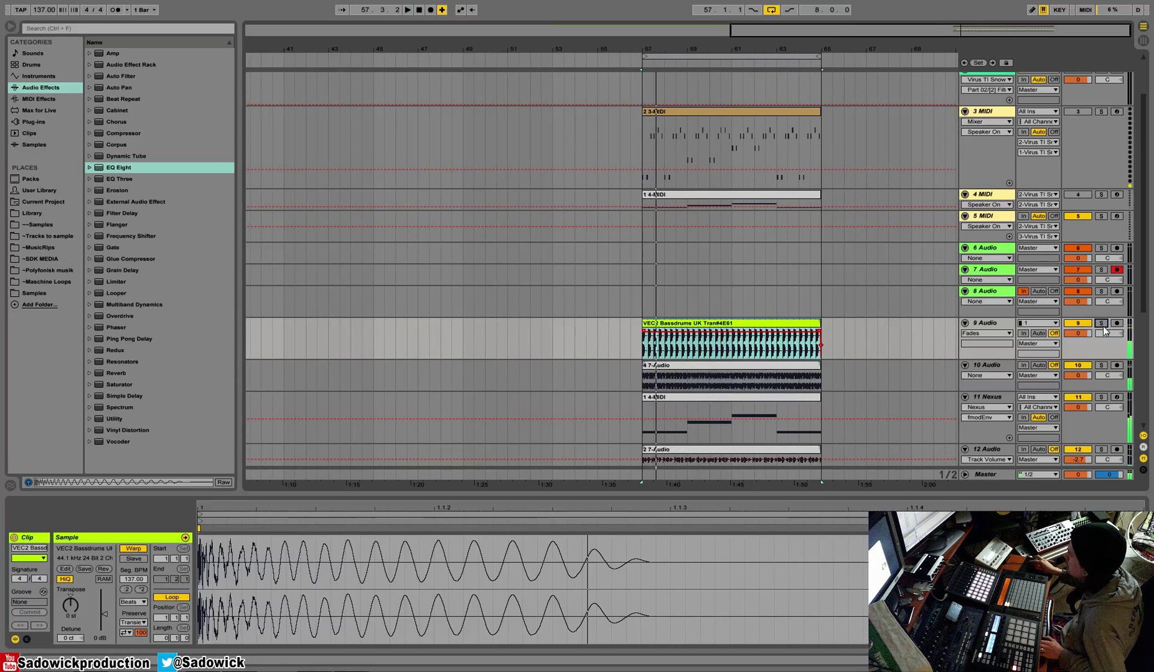
click(1101, 365)
click(1101, 660)
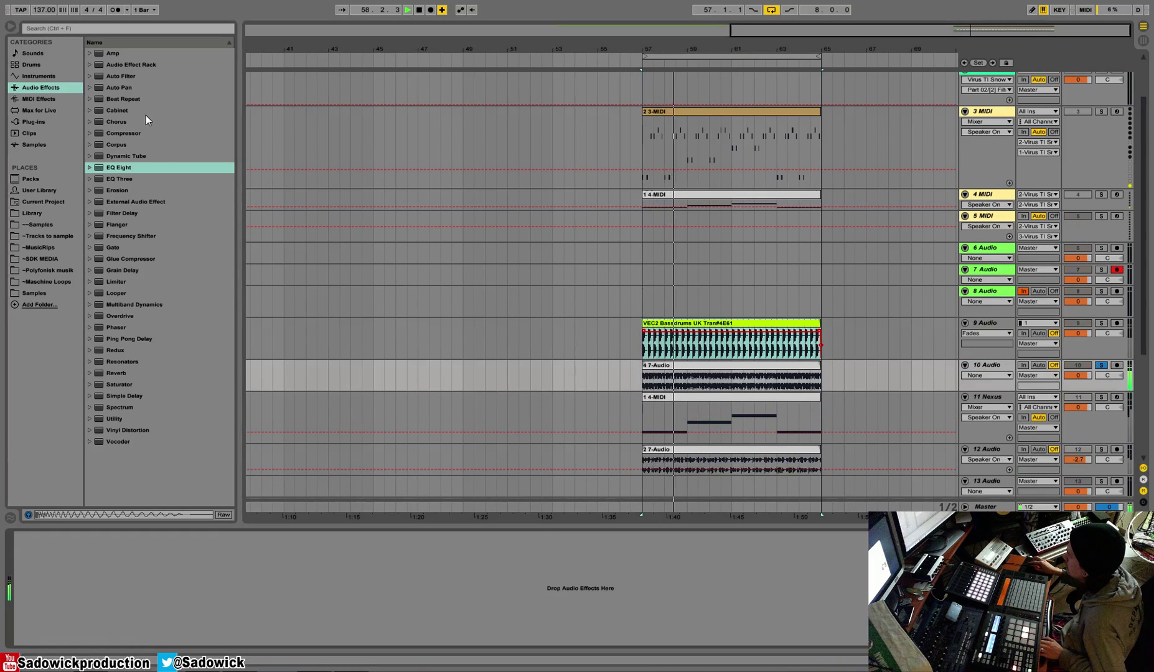
key(space)
click(112, 133)
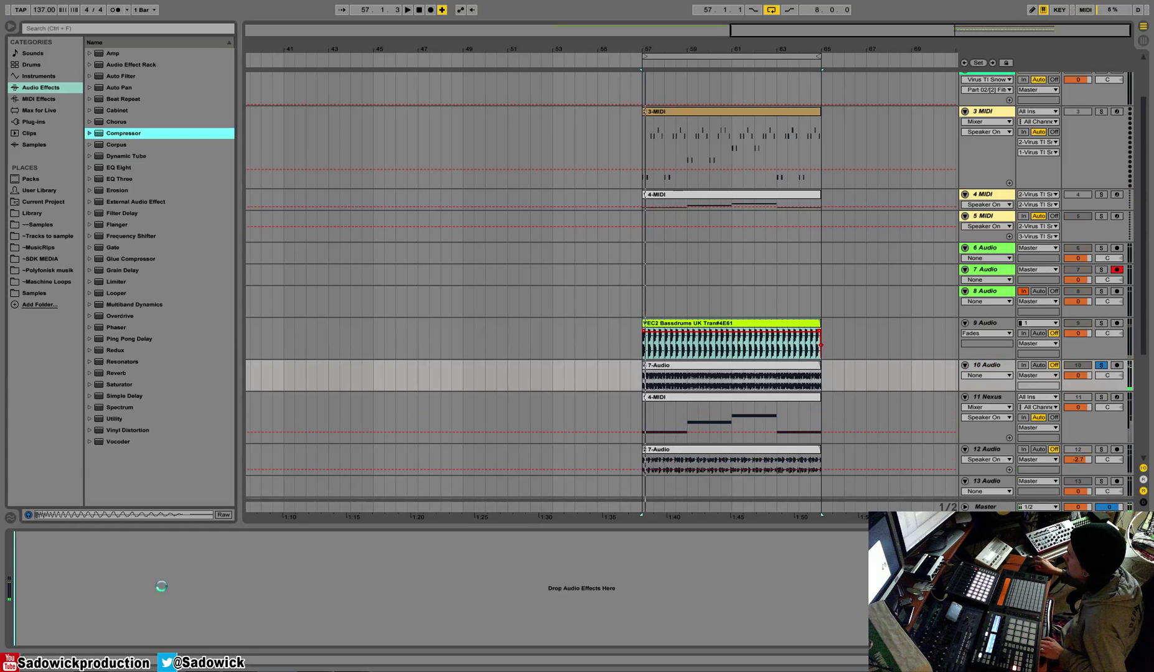
drag(127, 569, 68, 554)
key(space)
Step: Enable Sidechain in the 10 Audio Compressor, fold its sidechain section and show the Output Gain automation
click(29, 537)
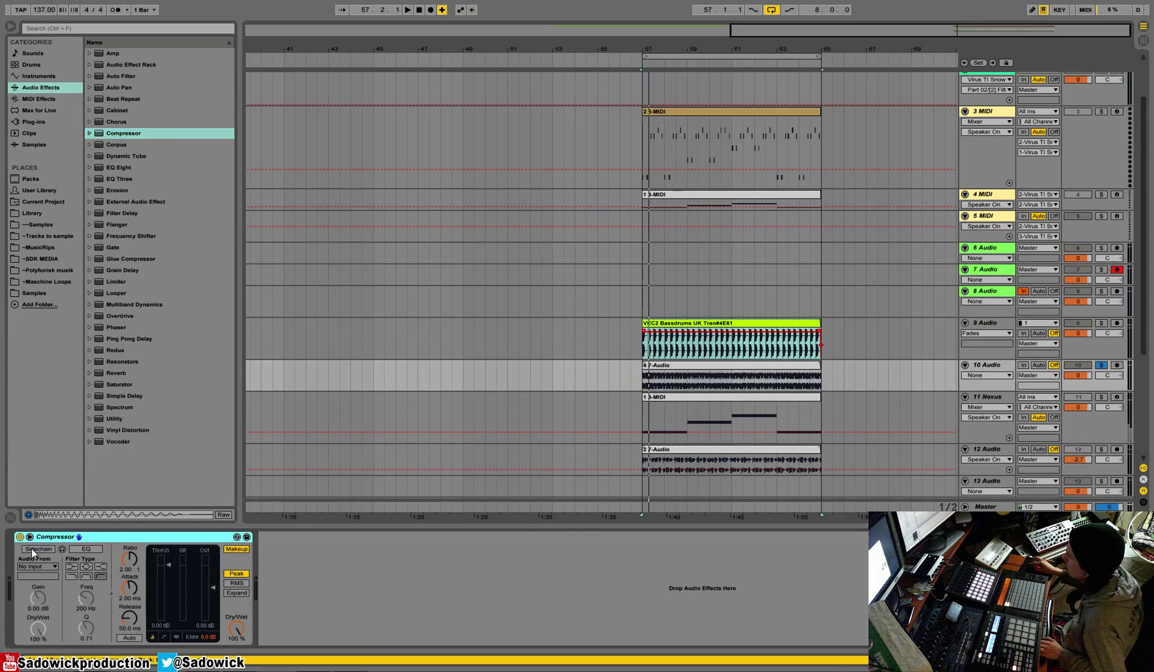
click(37, 566)
click(48, 565)
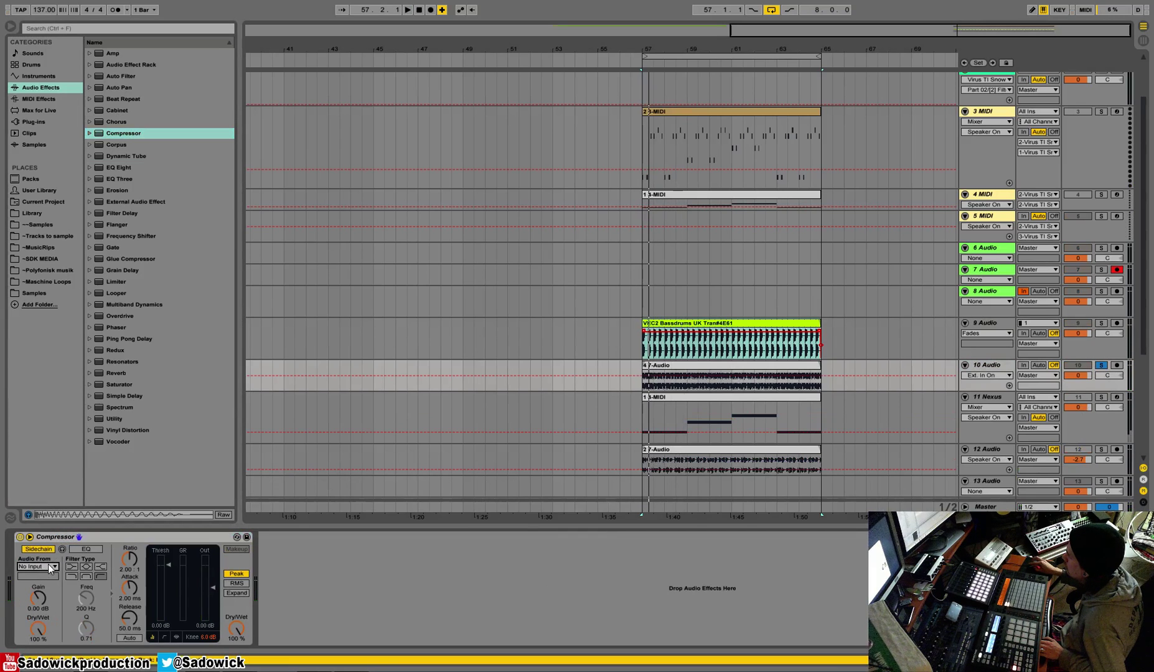
click(30, 537)
click(113, 626)
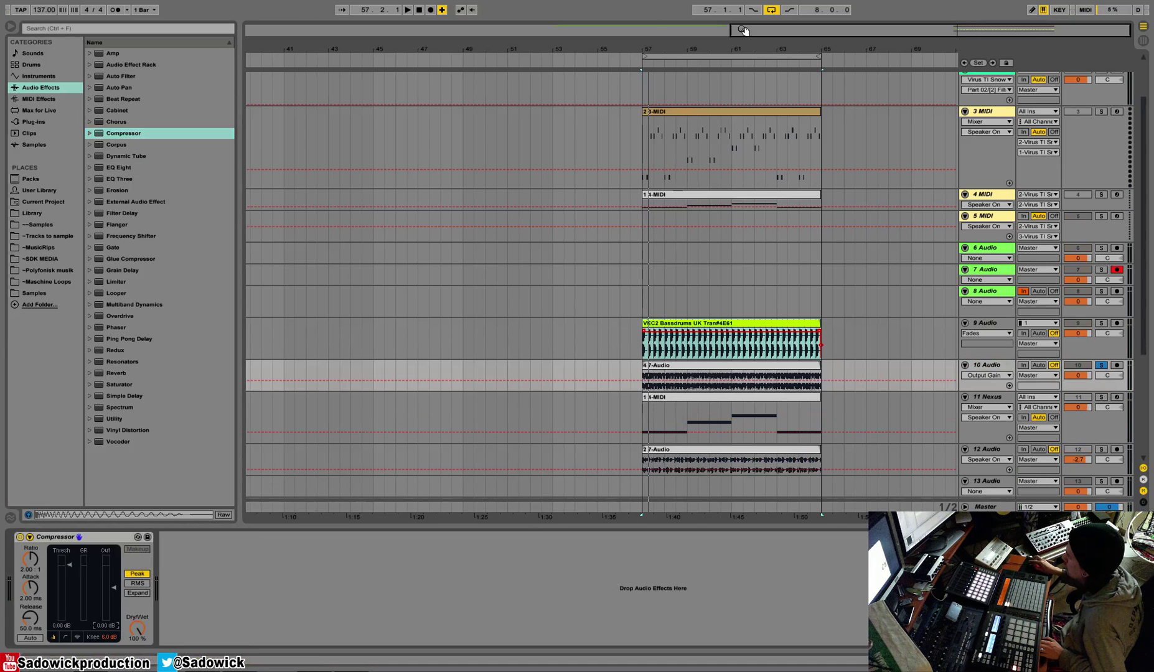
Step: Draw Output Gain automation on 10 Audio that drops to -36.0 dB at bar 57 and ramps back up within half a beat
drag(649, 48, 690, 162)
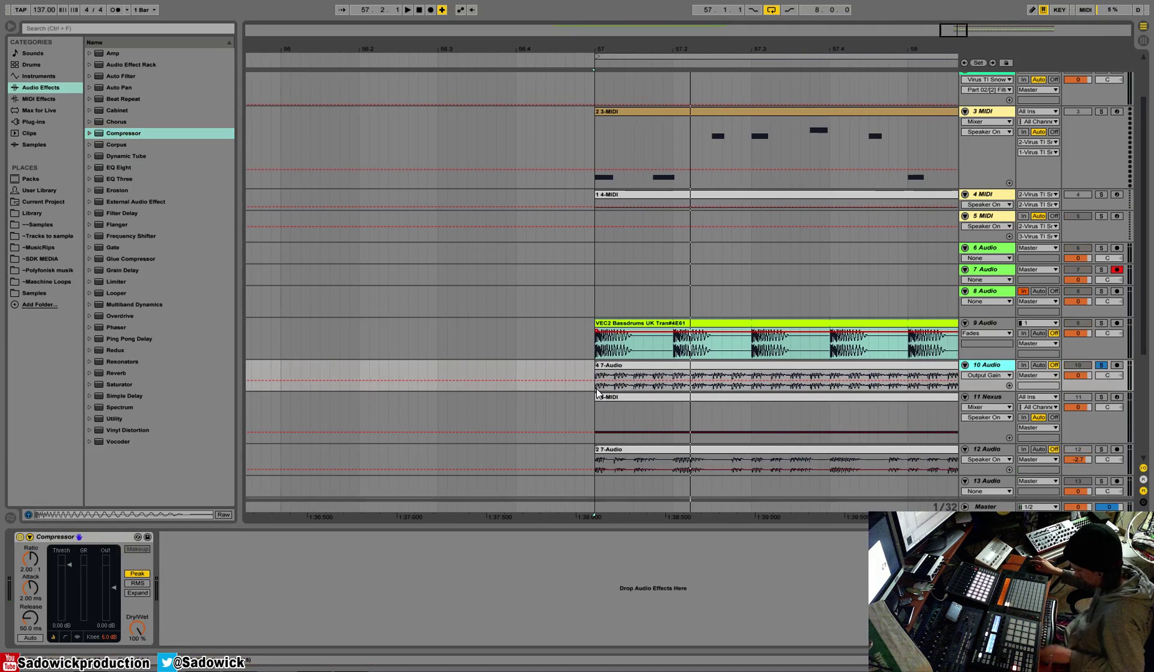
key(b)
drag(597, 384, 616, 403)
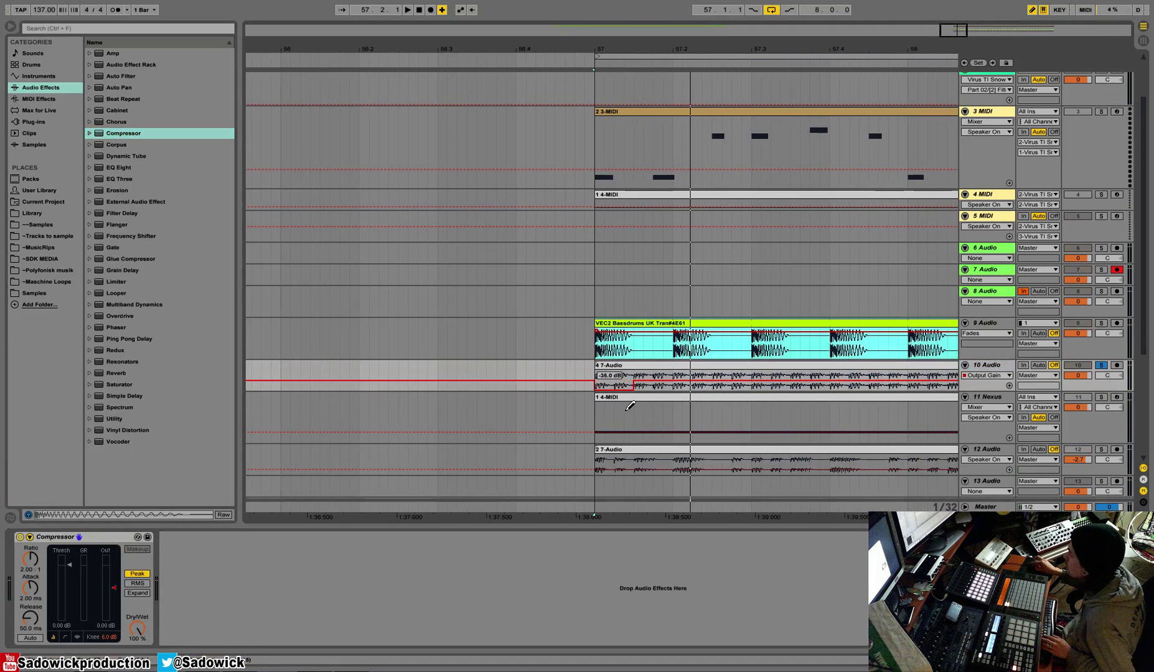
click(634, 390)
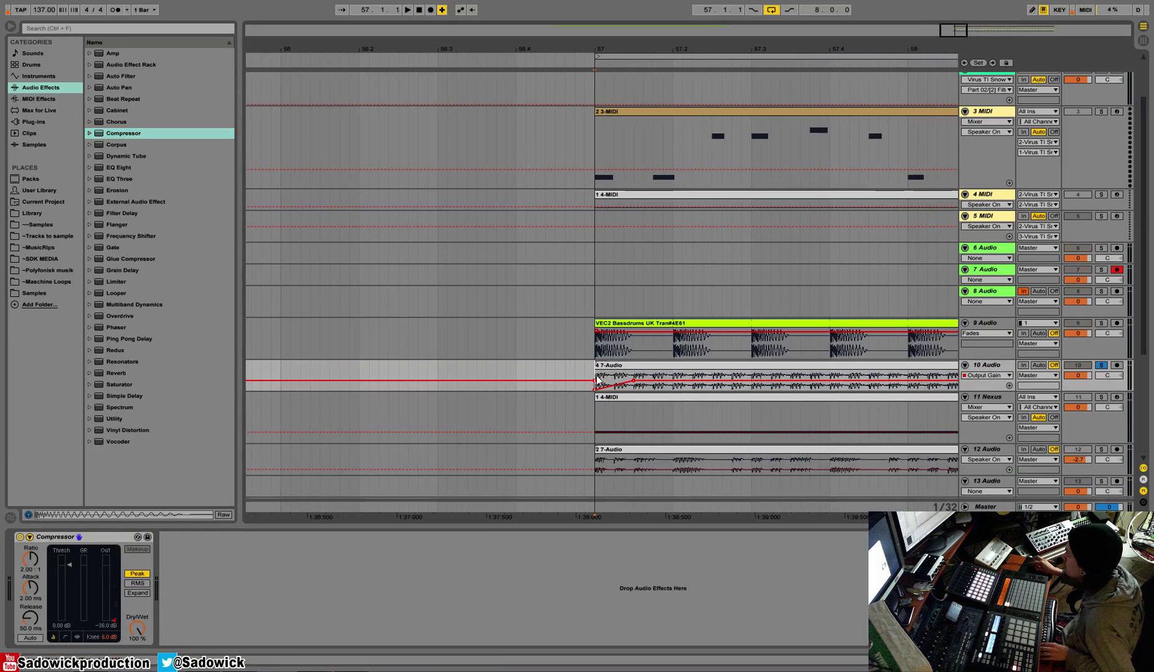
Step: Duplicate the one-beat Output Gain ramp on 10 Audio repeatedly up to bar 65
key(ctrl+d)
key(ctrl+d)
key(ctrl+d)
key(ctrl+d)
key(ctrl+d)
key(ctrl+d)
key(ctrl+d)
key(ctrl+d)
key(ctrl+d)
key(ctrl+d)
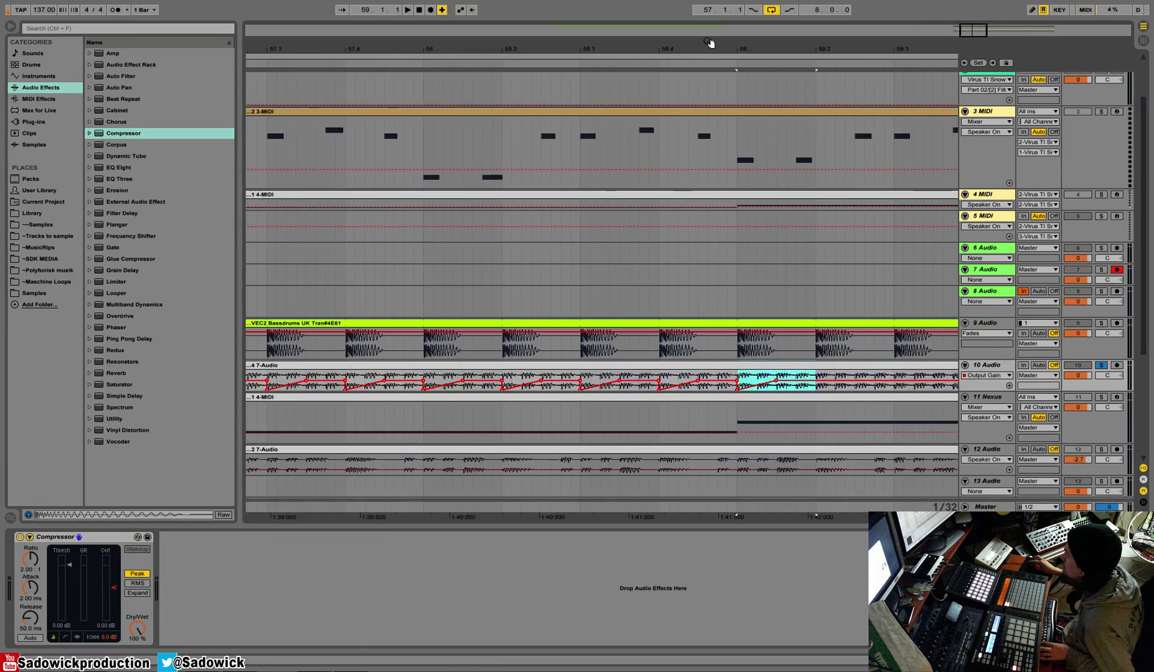
drag(708, 48, 707, 1)
key(ctrl+d)
key(ctrl+d)
key(ctrl+d)
key(ctrl+d)
key(ctrl+d)
key(ctrl+d)
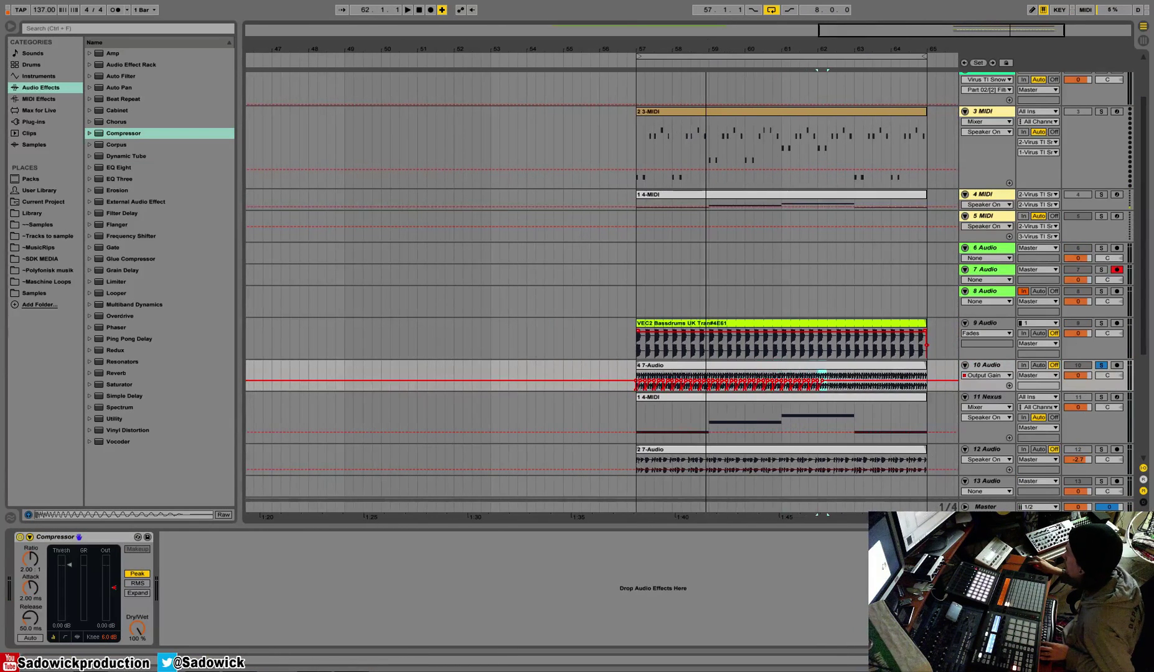
key(ctrl+d)
key(ctrl+d)
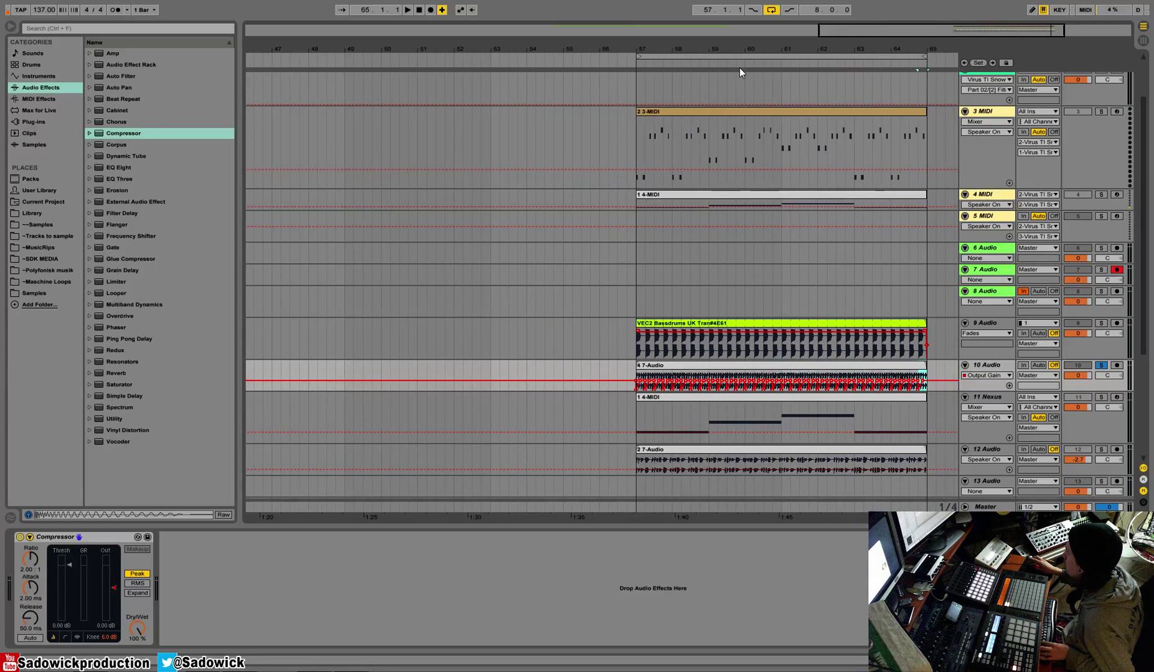
Step: Play the soloed 10 Audio clip from bar 57, enlarge its track and open the choices for its audio input
click(666, 366)
key(space)
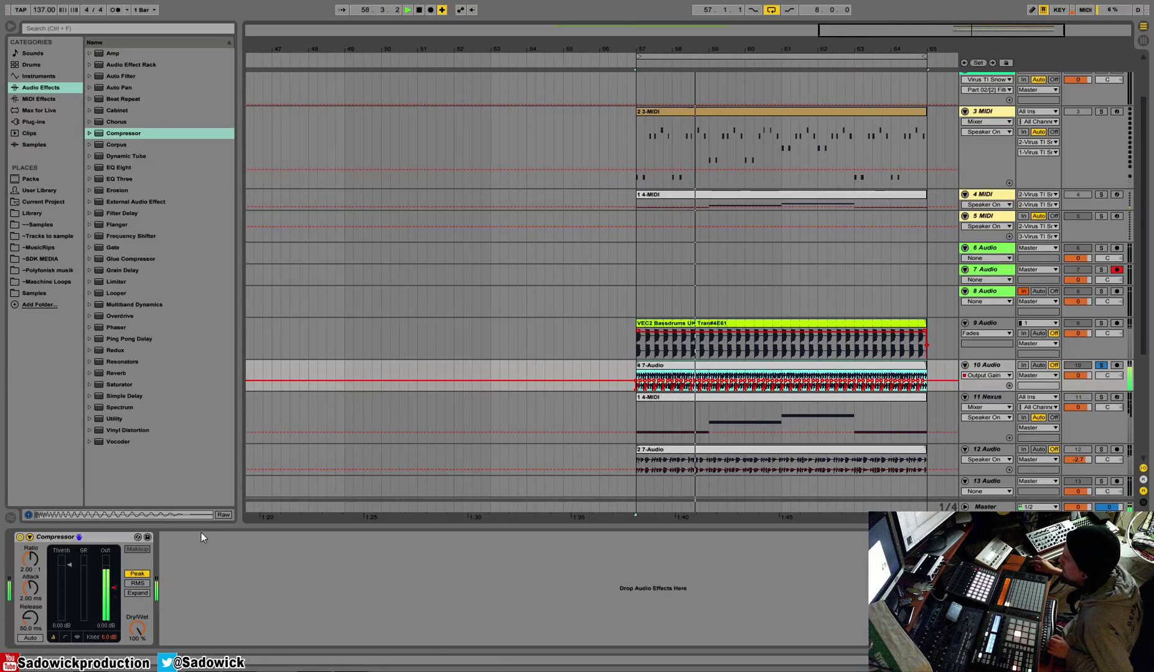
click(1098, 381)
drag(1097, 381, 1096, 421)
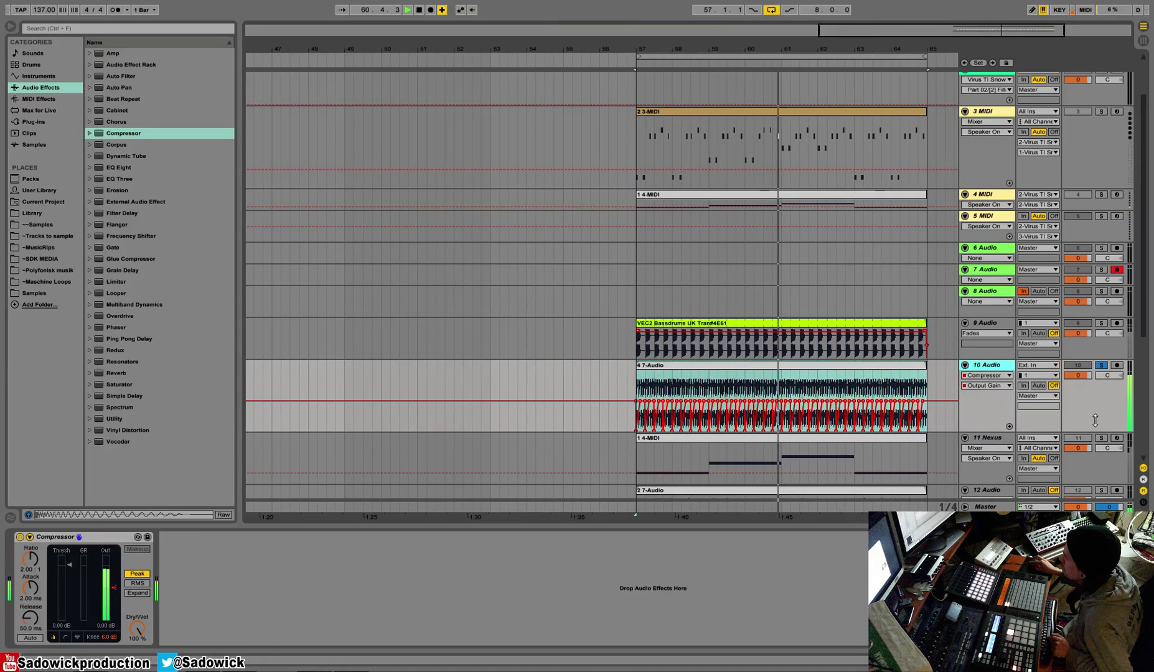
click(1035, 366)
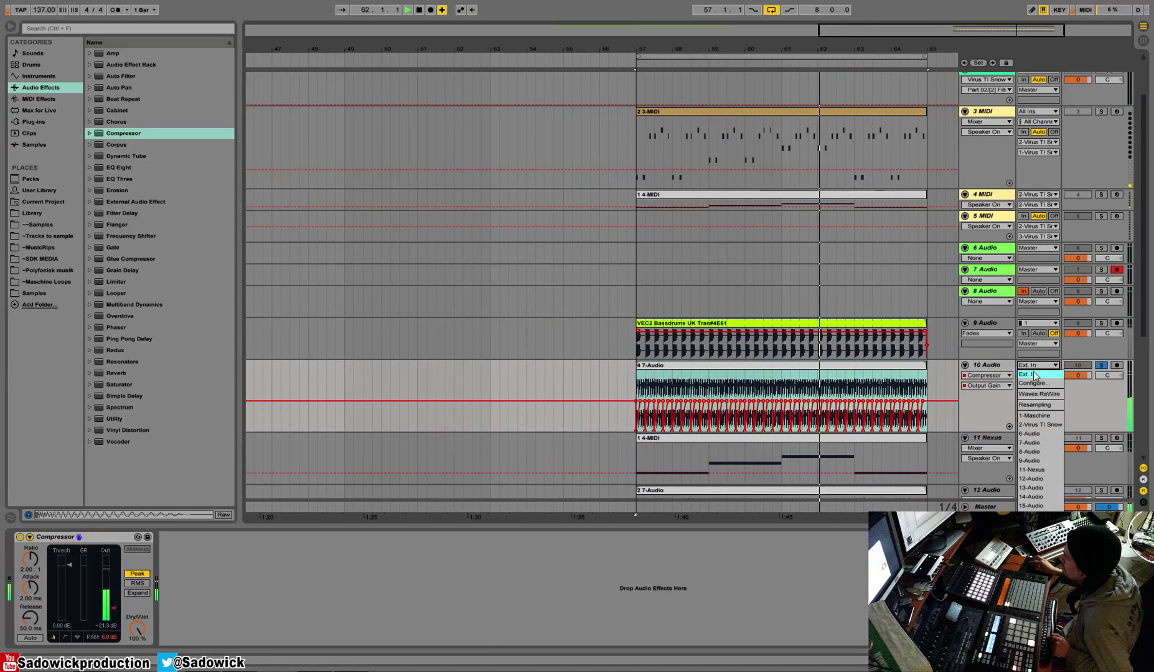
click(1084, 395)
drag(1094, 428, 1095, 407)
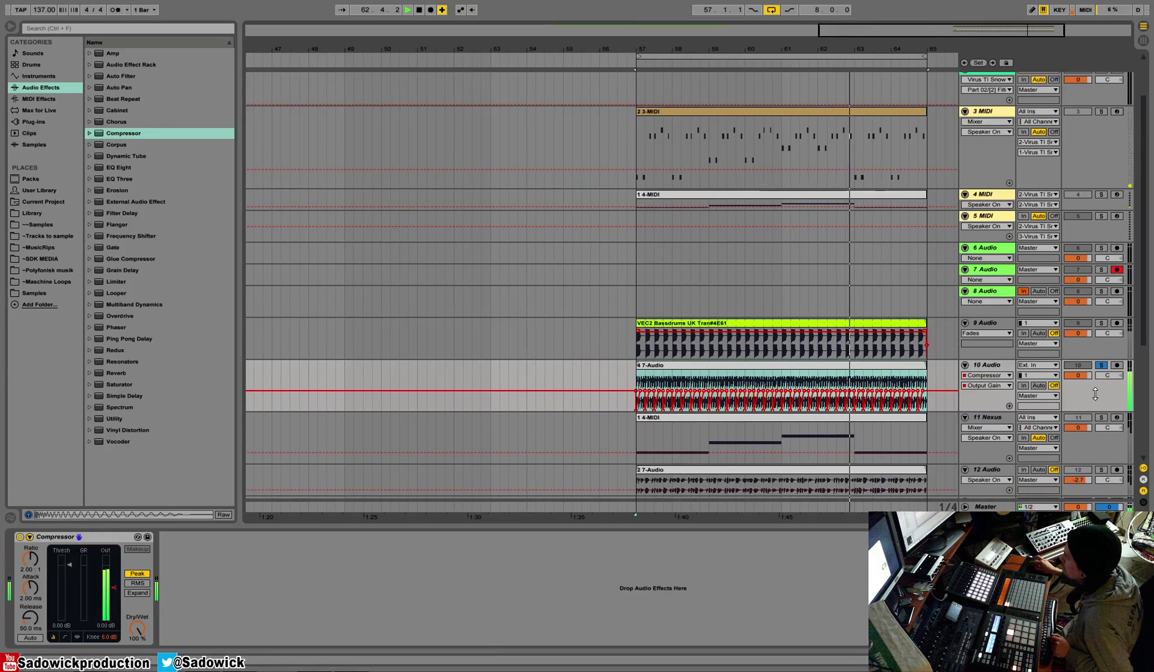
click(1037, 370)
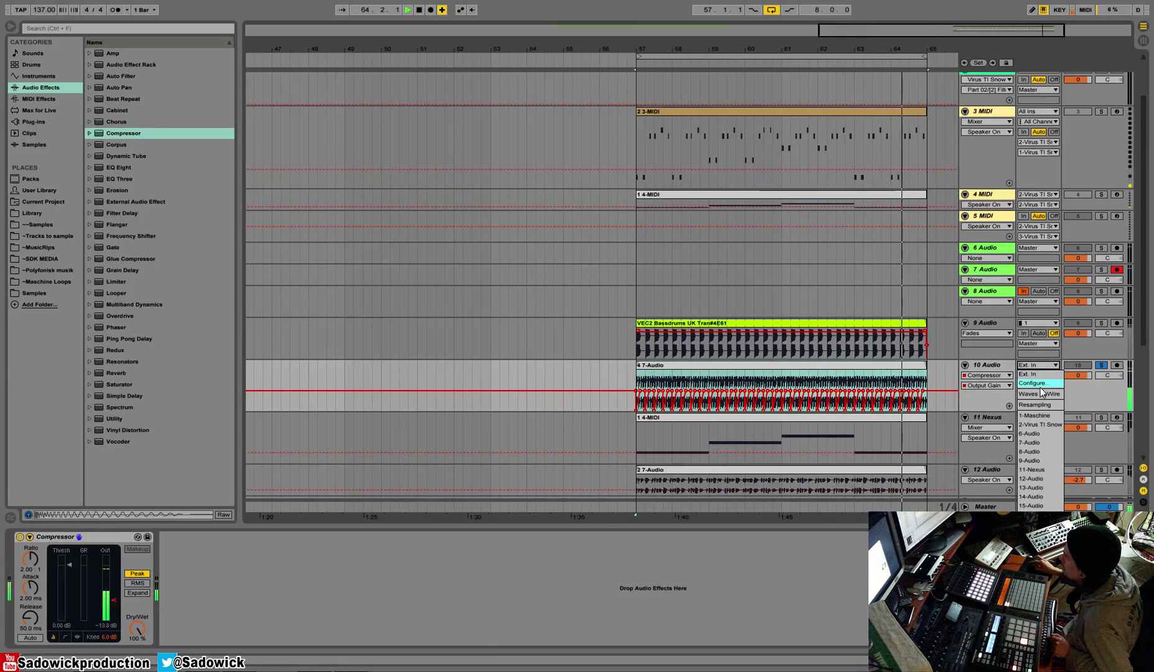
Step: Set the audio input of track 10 Audio to No Input and turn off the sidechain on its Compressor
click(1034, 538)
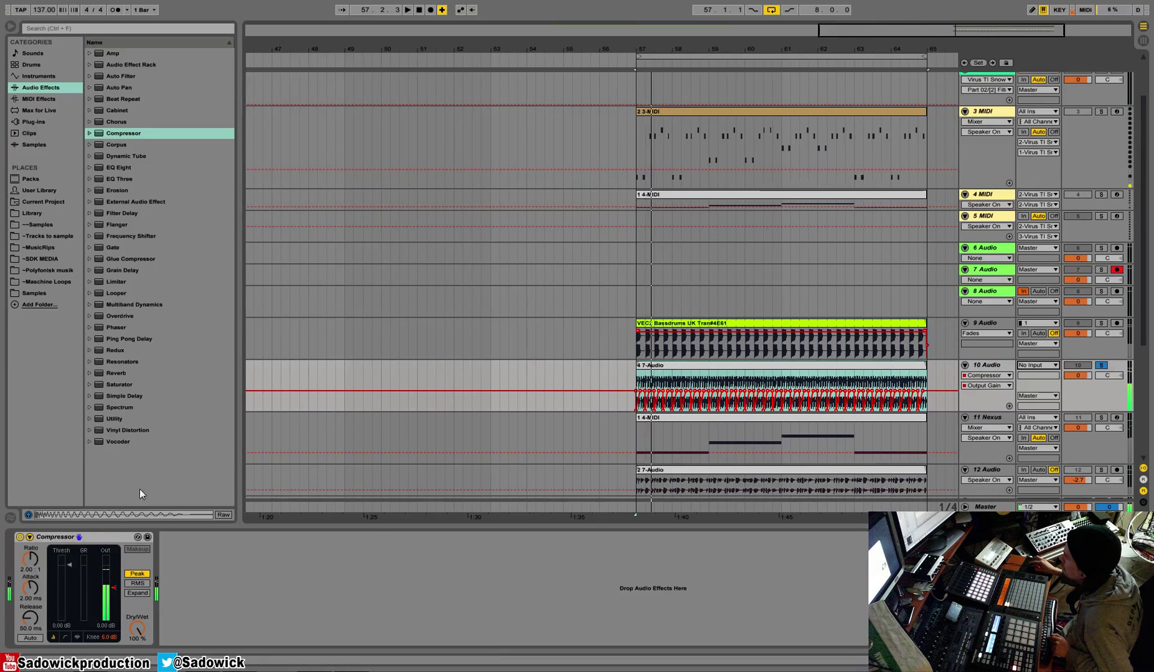
key(space)
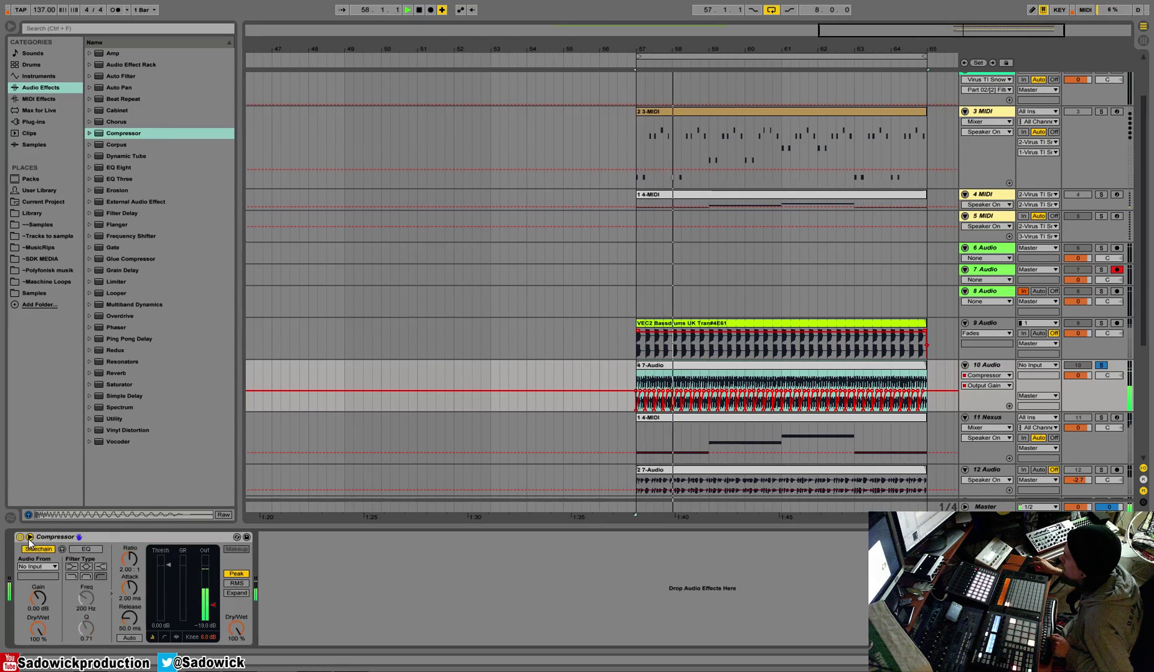
click(30, 537)
click(38, 548)
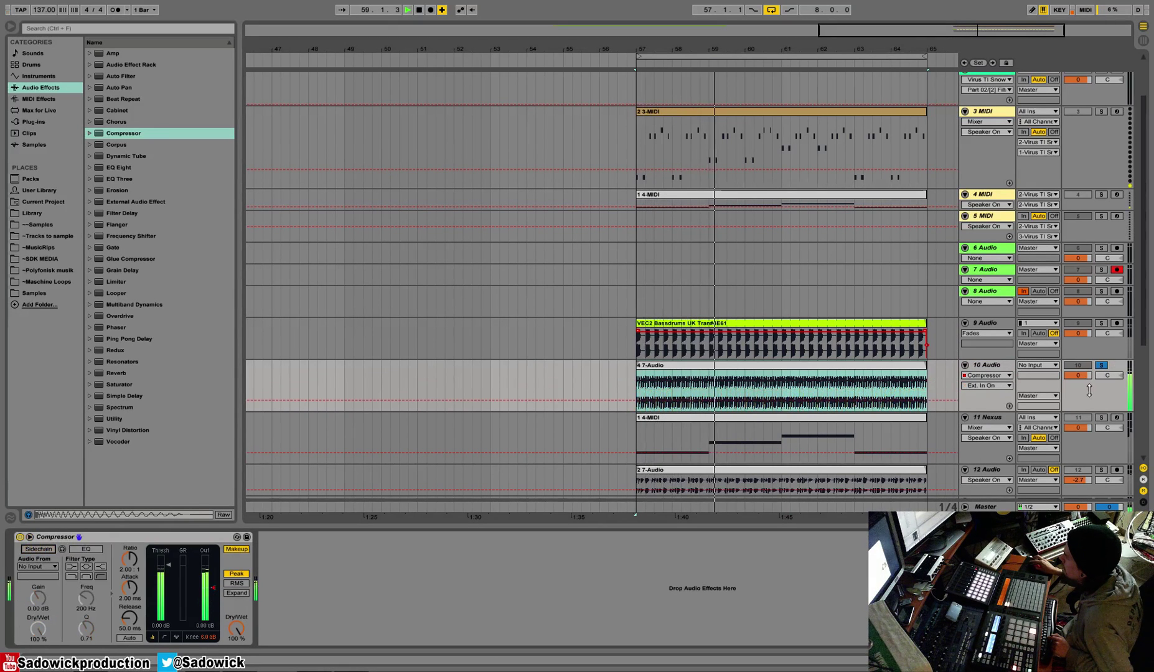
key(ctrl+alt+i)
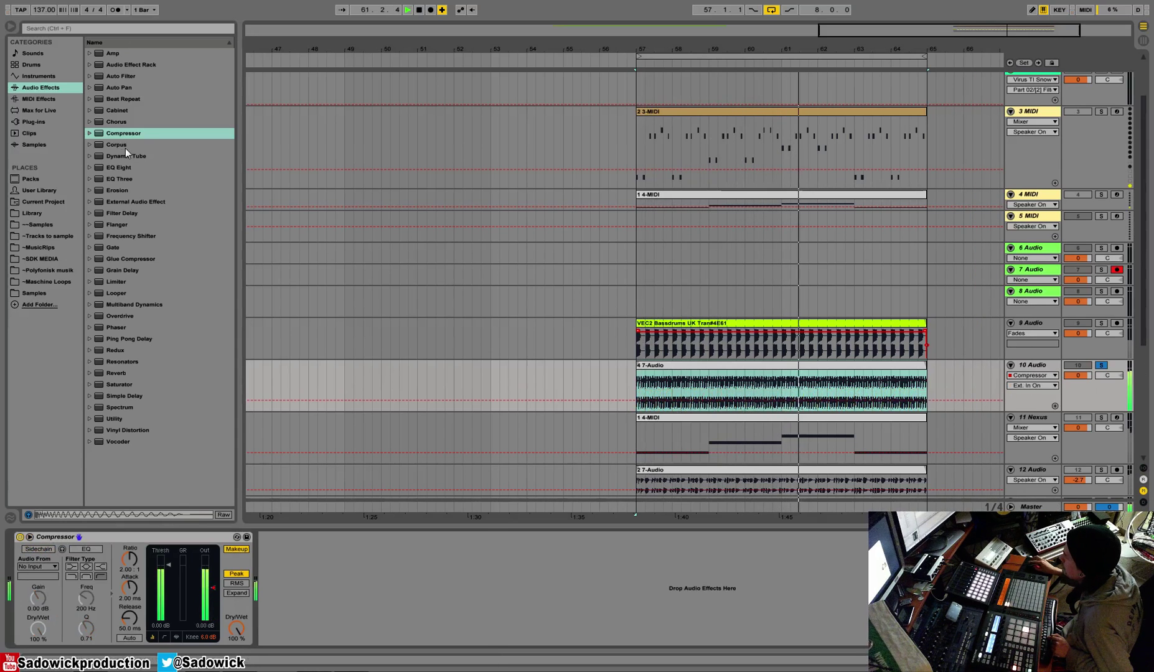
Step: Insert an EQ Eight before the Compressor and cut band 3 by about 5.08 dB at 187 Hz with Q 3.76
drag(118, 168, 16, 579)
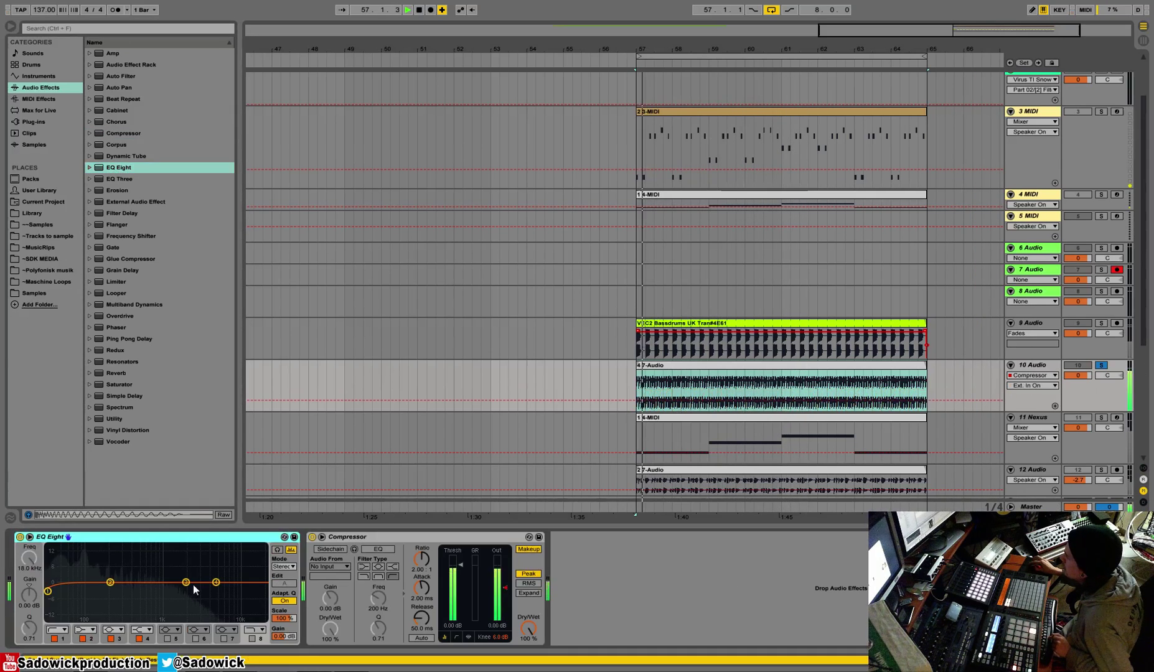
drag(186, 582, 99, 603)
drag(27, 630, 27, 595)
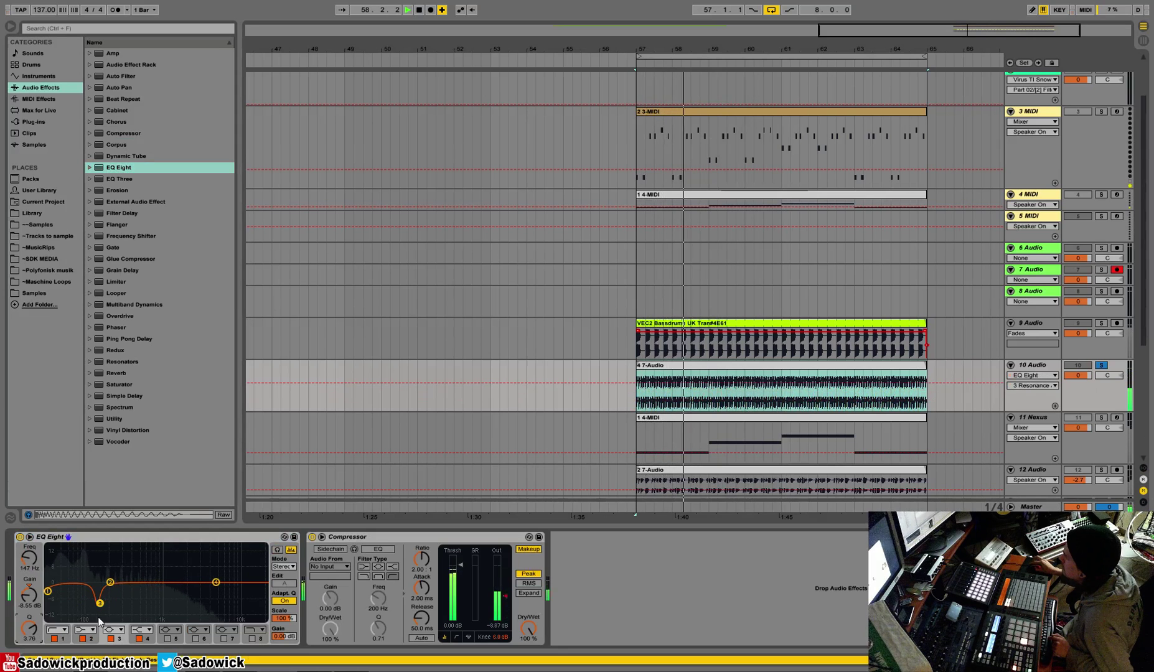
drag(100, 603, 108, 598)
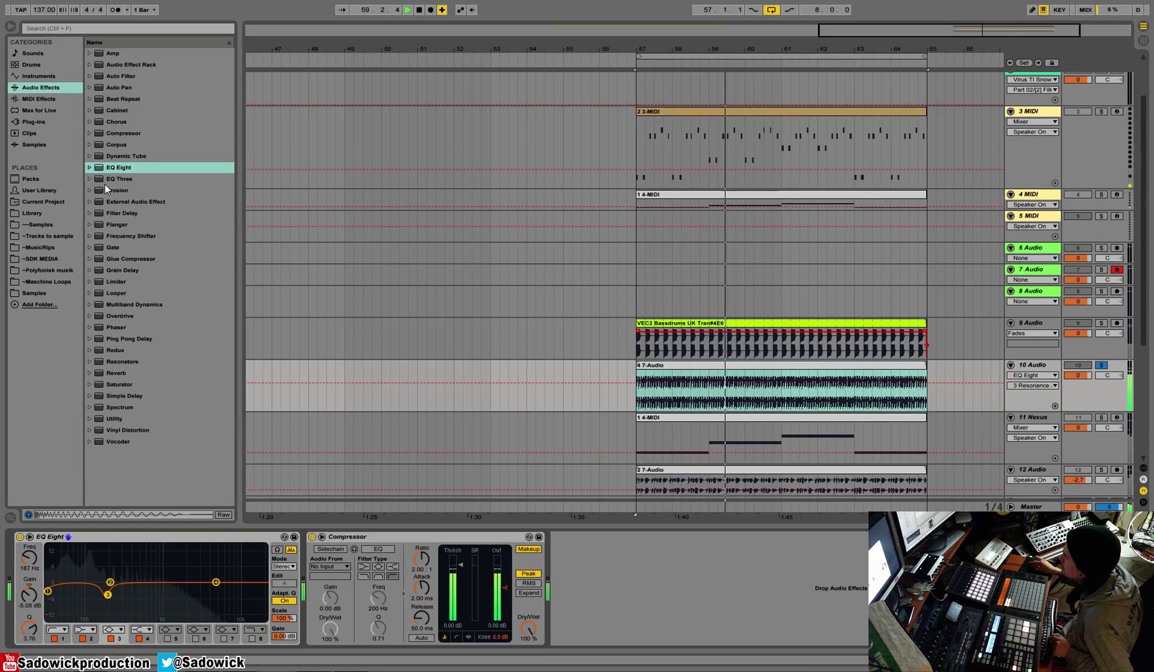
key(space)
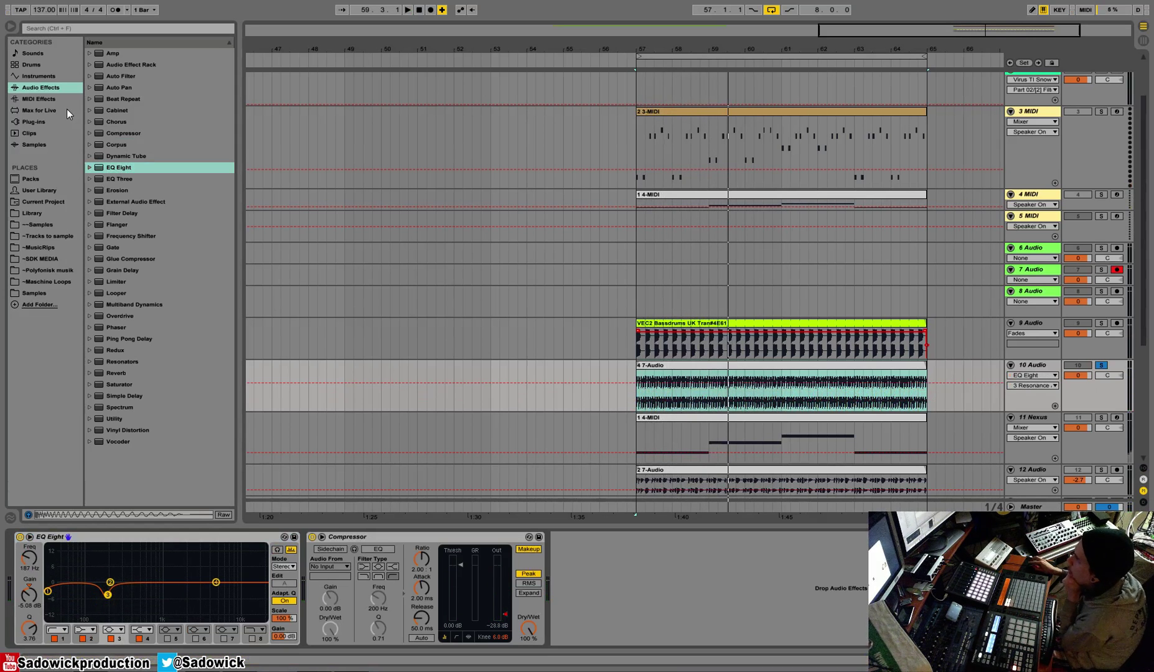
Step: Insert the Waves RBass Stereo plug-in before EQ Eight on track 10 Audio and set its frequency to 49 Hz
click(28, 122)
click(121, 167)
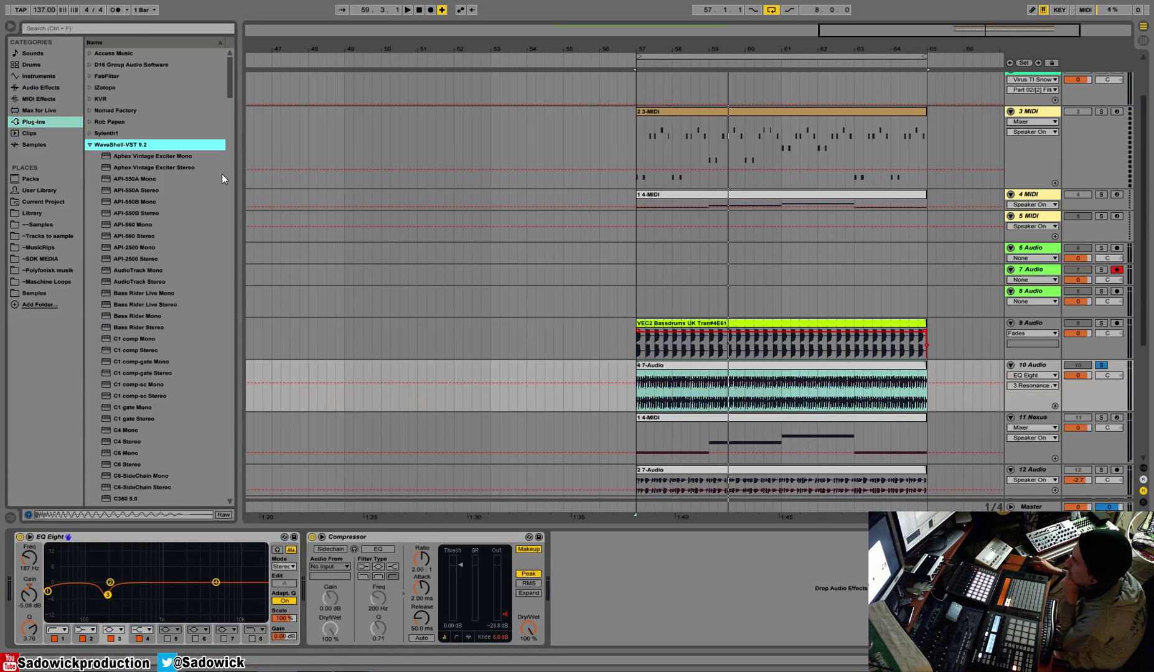
drag(231, 79, 242, 397)
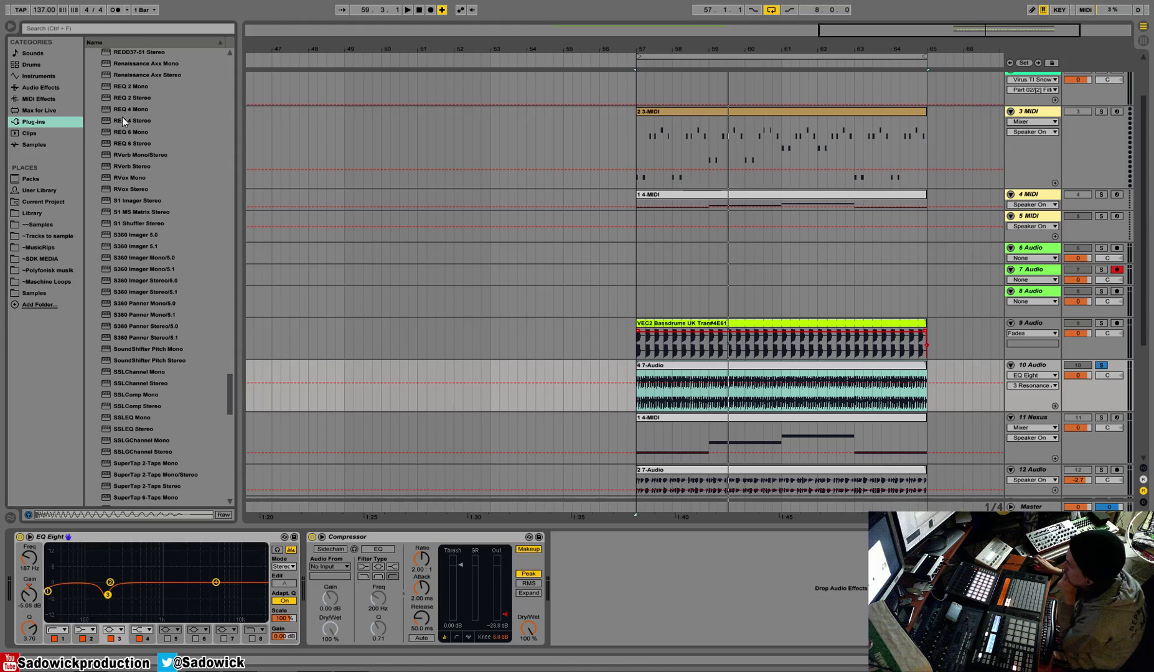
scroll(122, 117, up, 5)
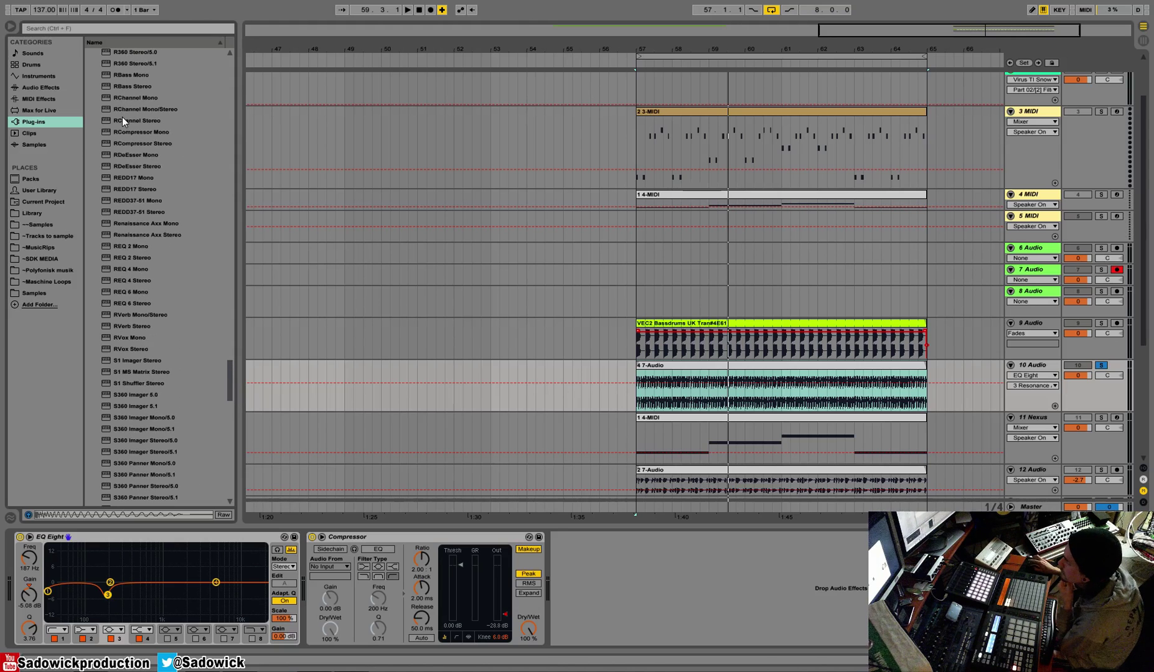
drag(124, 89, 79, 601)
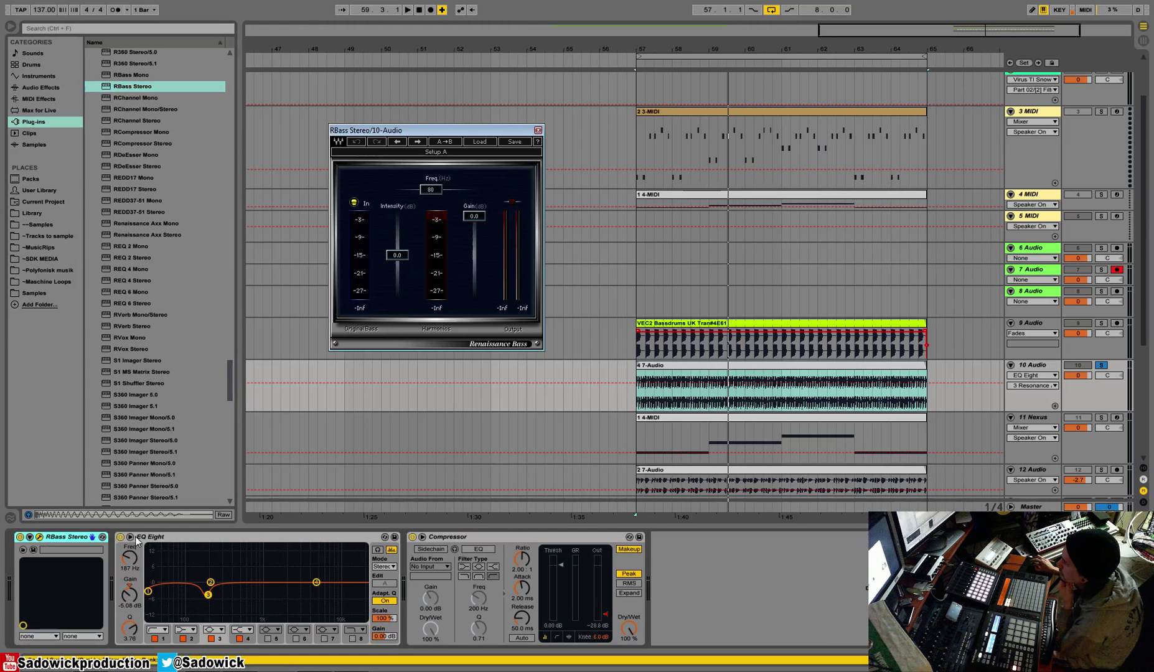
key(space)
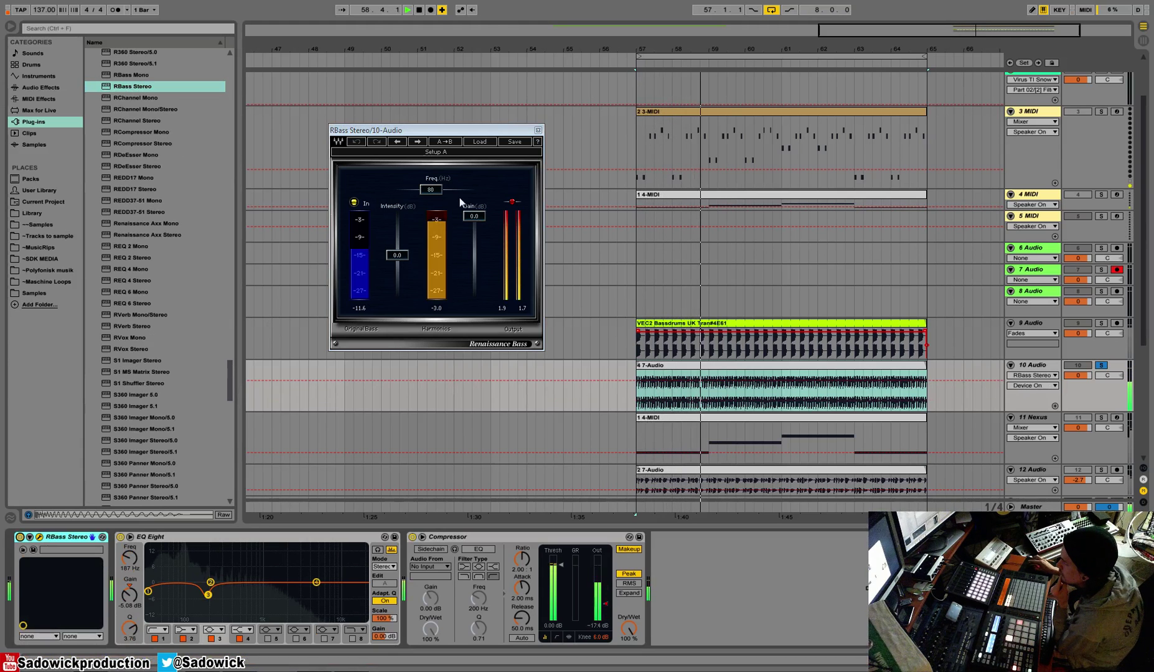
drag(431, 189, 416, 190)
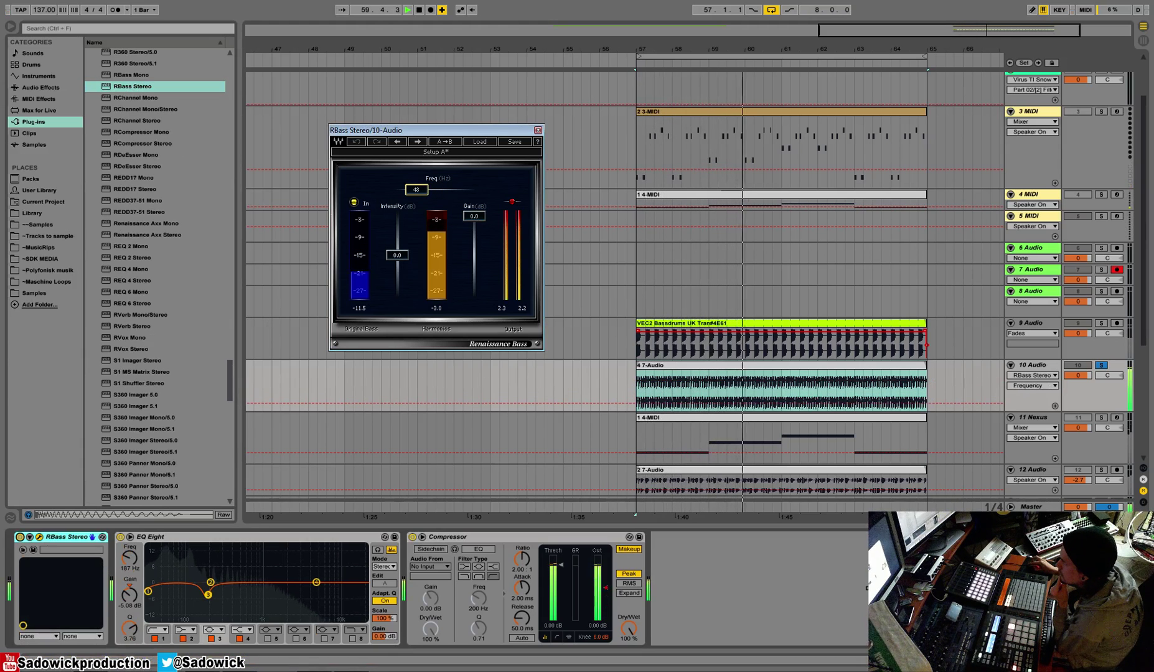
Step: Set EQ Eight's band 3 to -13.5 dB at 194 Hz with Q 1.54, and enable band 6 near 374 Hz
drag(208, 595, 210, 613)
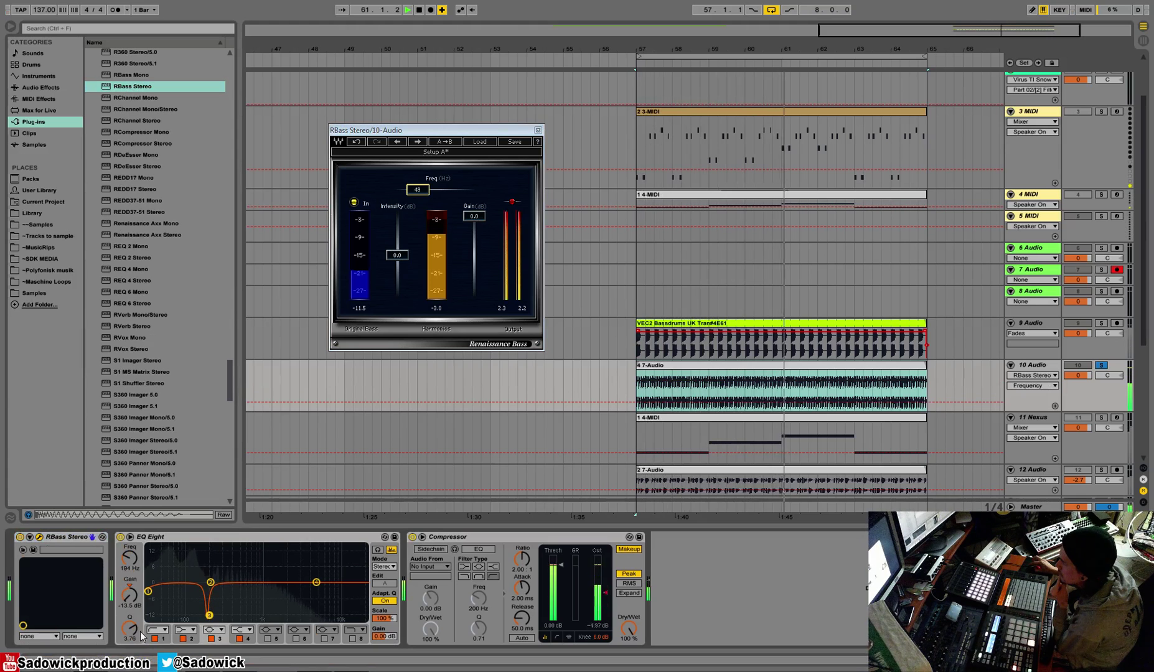
drag(131, 628, 134, 631)
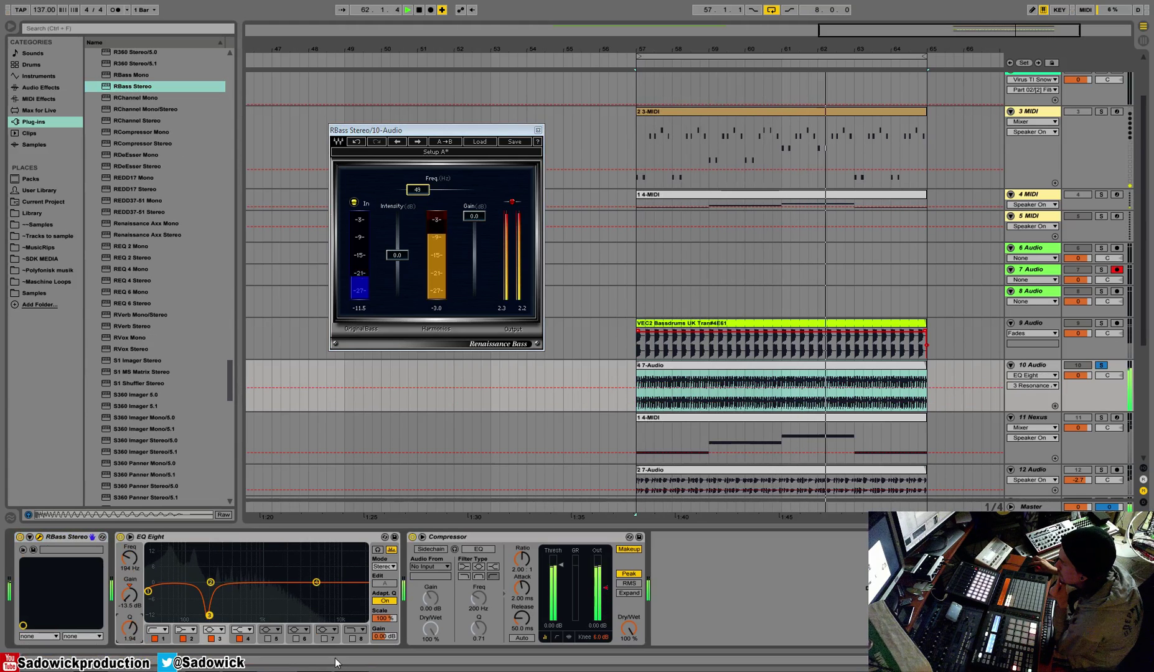
click(298, 639)
drag(339, 583, 231, 585)
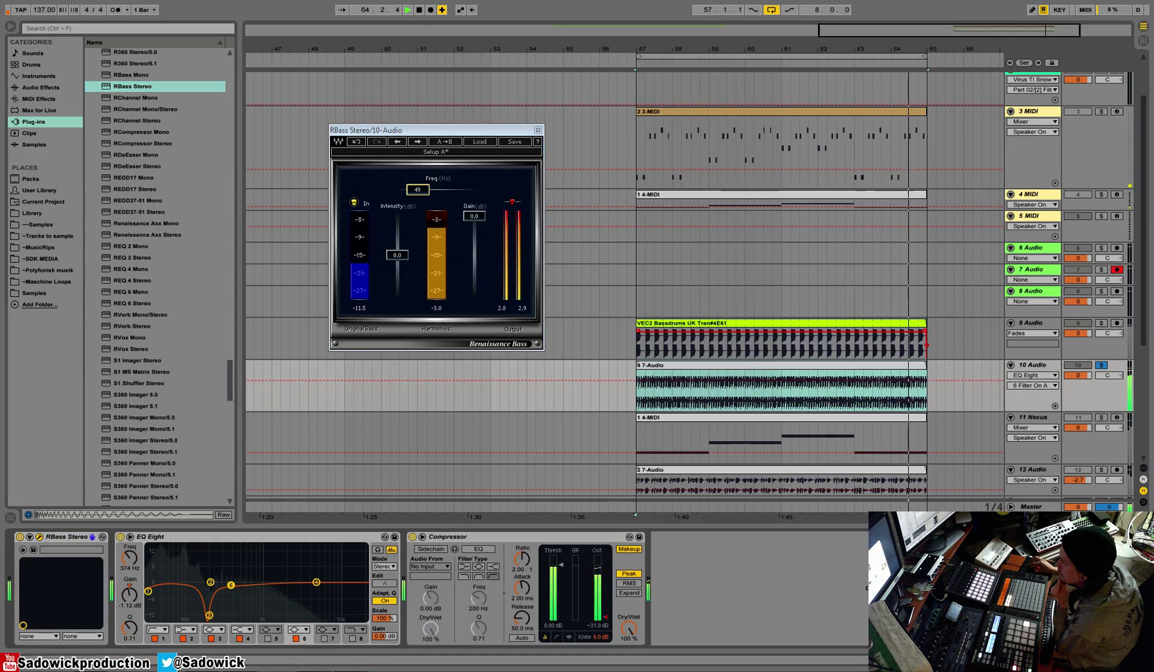
Step: Boost EQ Eight's high-shelf band 4 to about 9.30 dB at 2.20 kHz and unsolo track 10 Audio
drag(316, 585, 289, 560)
click(1102, 366)
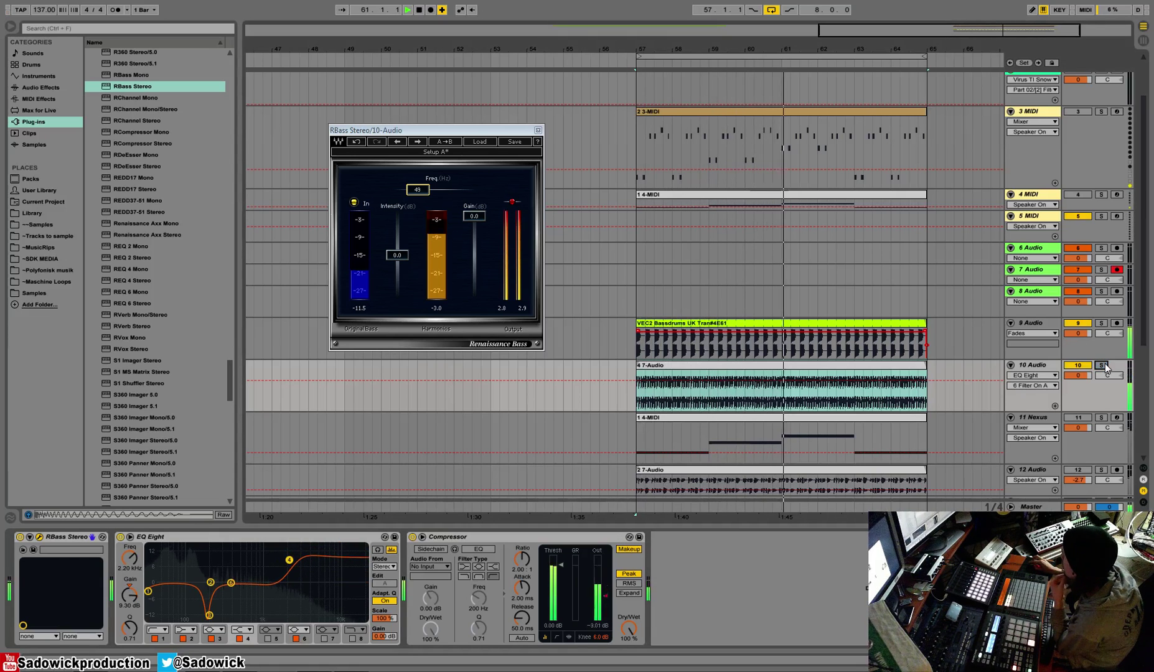
Step: Solo track 9 Audio to boost its EQ Eight band 4 to 6.32 dB at 6.23 kHz, then unsolo it and set its volume to -0.9
click(1102, 323)
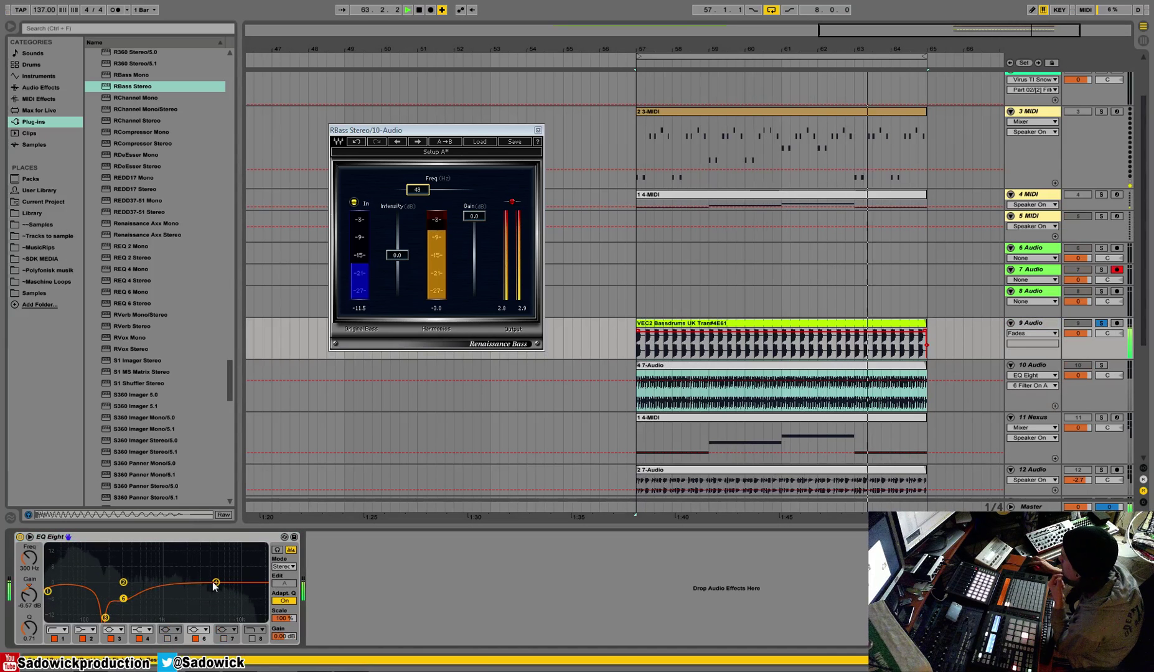
click(1101, 324)
drag(1084, 332, 1083, 336)
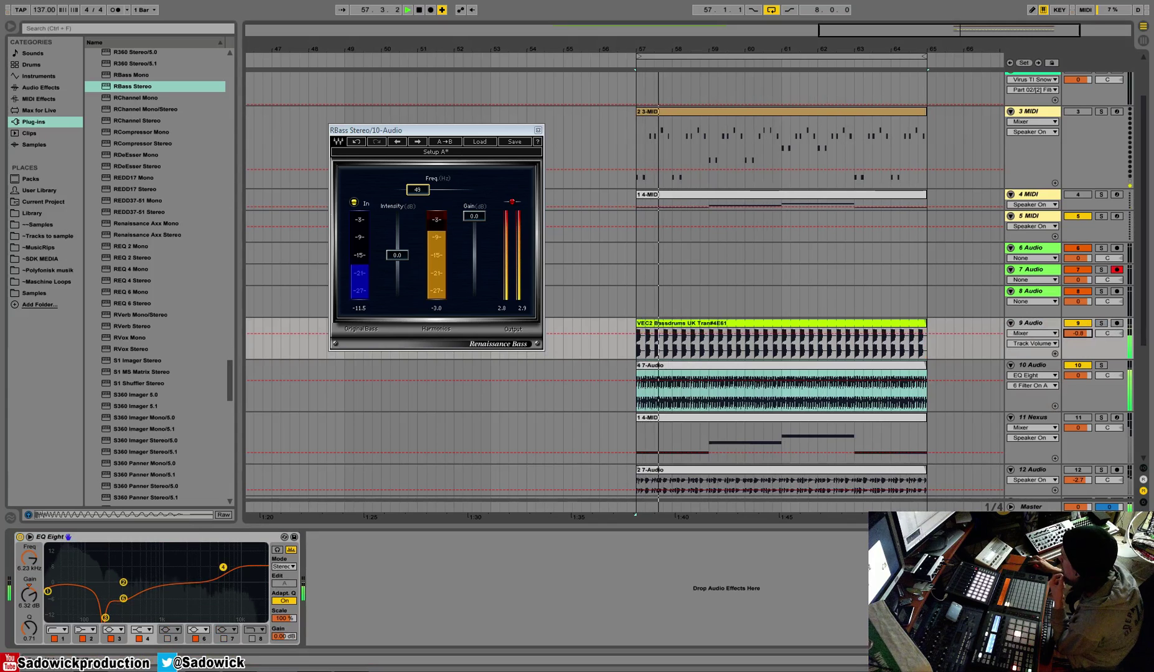
Step: Set the RBass intensity on track 10 Audio to -2.1 dB and switch its original bass to Out
click(1052, 366)
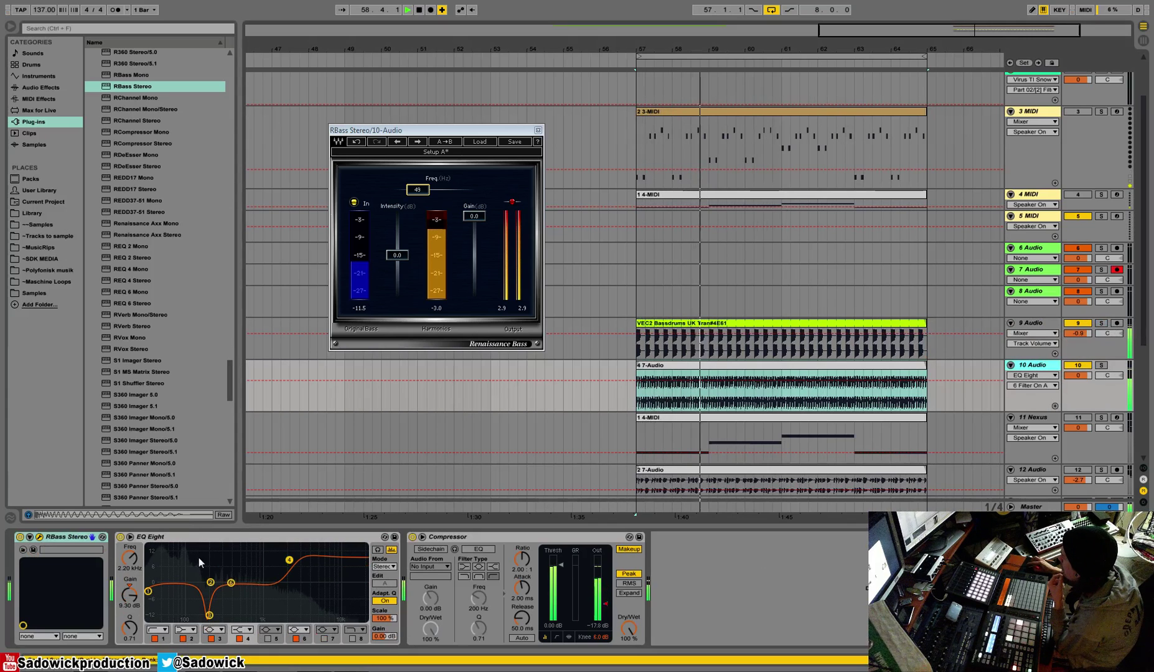
click(21, 539)
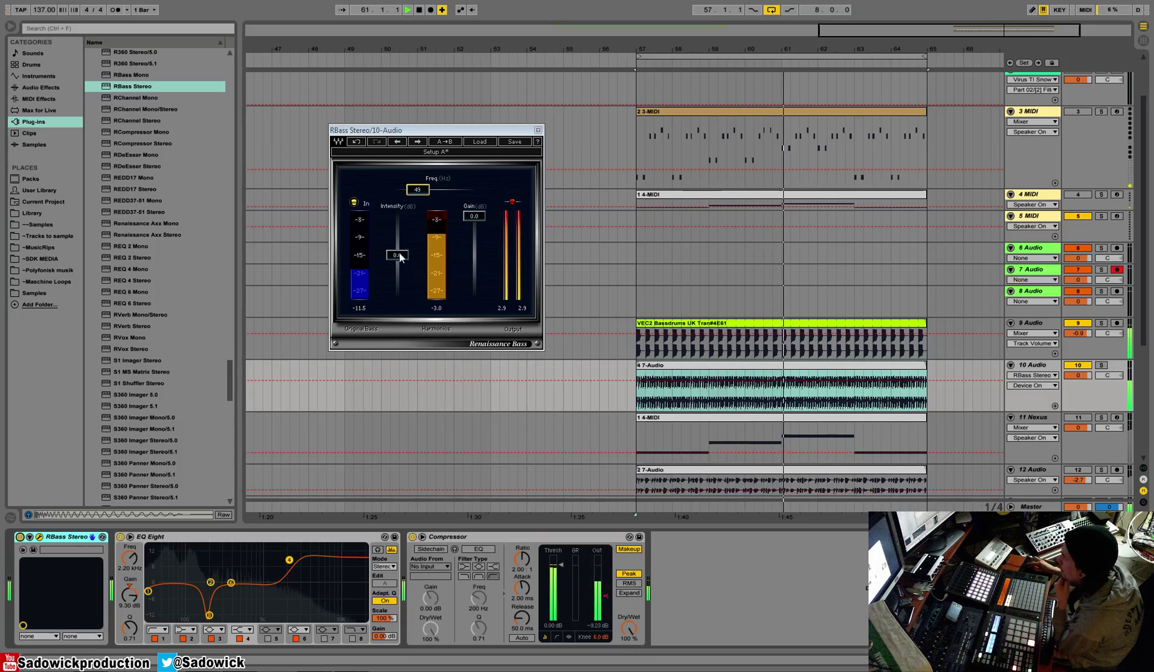
drag(404, 258, 405, 264)
click(354, 202)
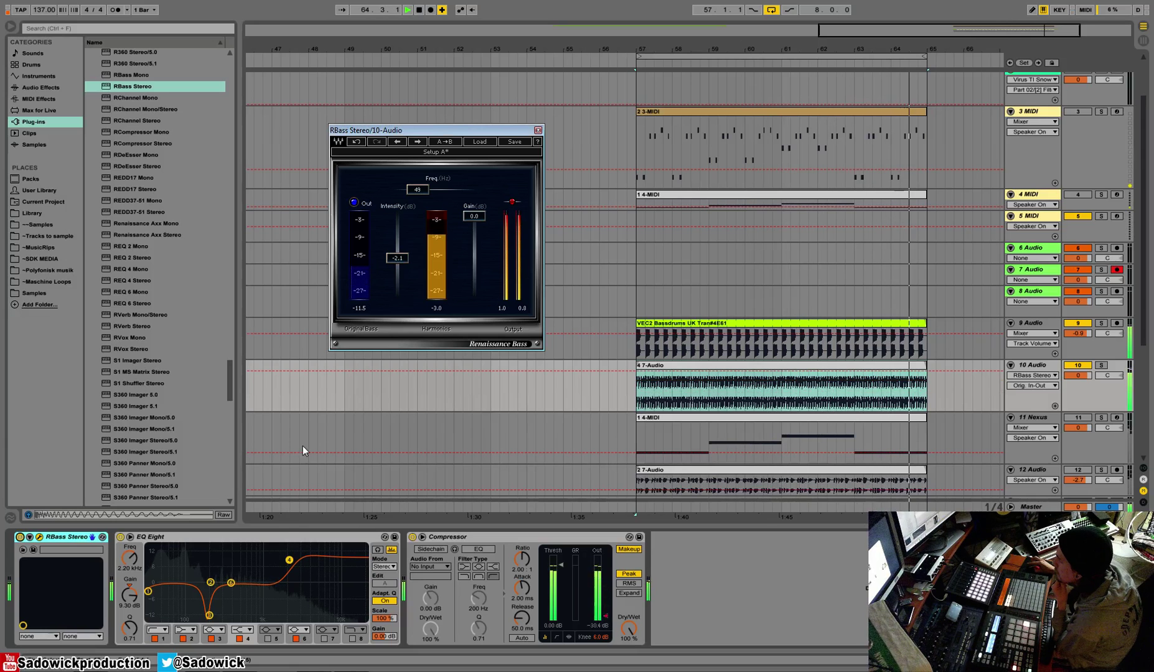
Step: Compare track 10 Audio with and without RBass Stereo, leave the device deactivated and close its plug-in window
click(20, 537)
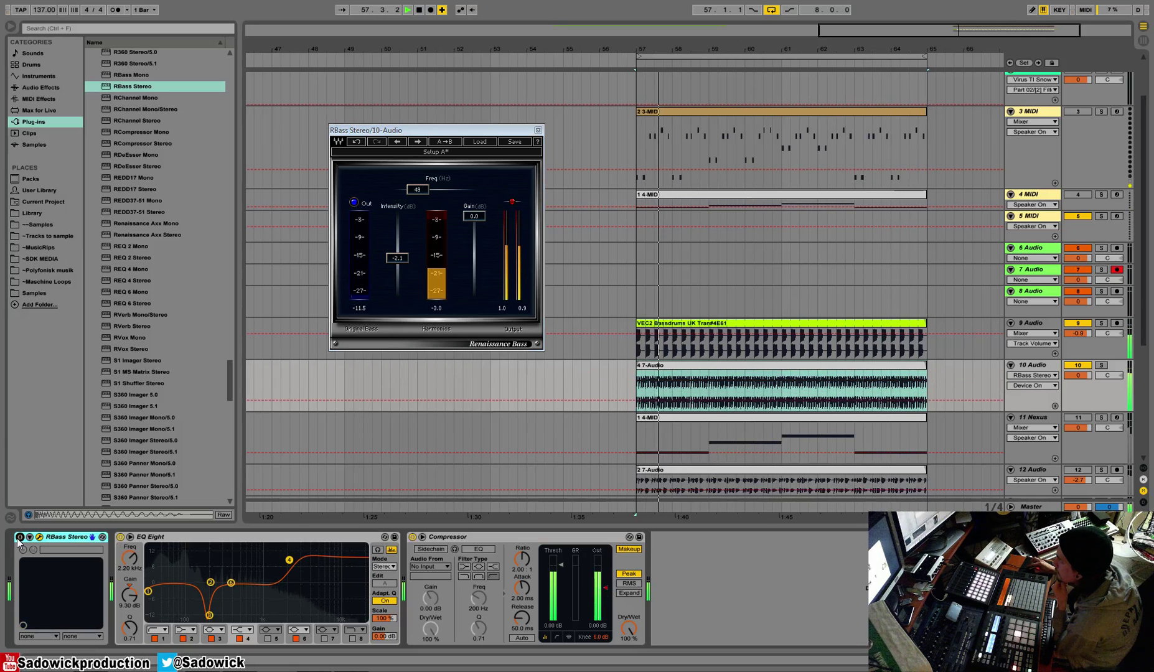
click(20, 536)
click(20, 536)
click(40, 537)
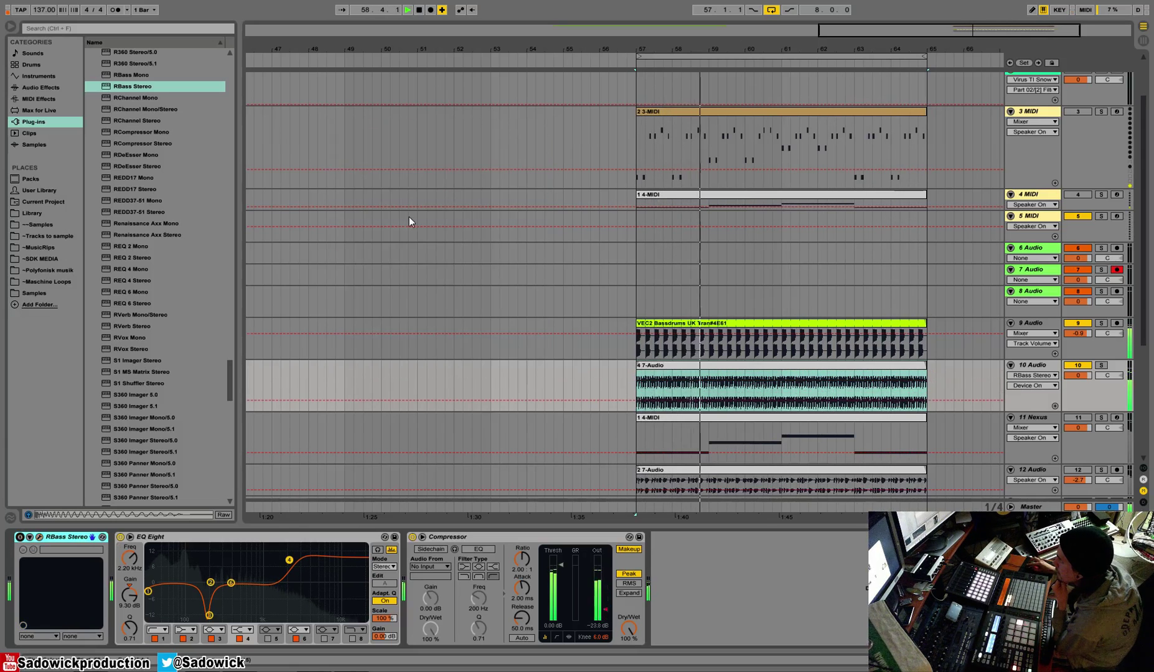
Step: Insert an Auto Filter before EQ Eight on track 10 Audio, set as a high-pass at 41.4 Hz, and check it in solo
click(34, 78)
click(38, 88)
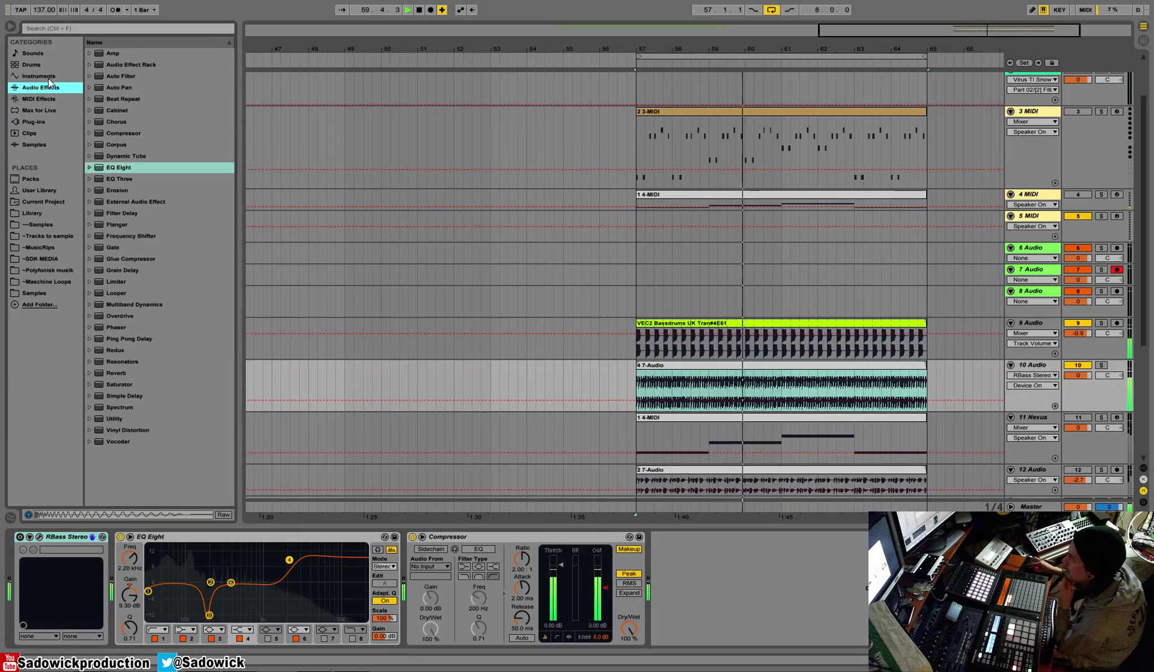
drag(121, 76, 161, 573)
click(171, 606)
mouse_move(229, 607)
mouse_down()
mouse_move(229, 653)
mouse_move(228, 609)
mouse_move(228, 619)
mouse_up()
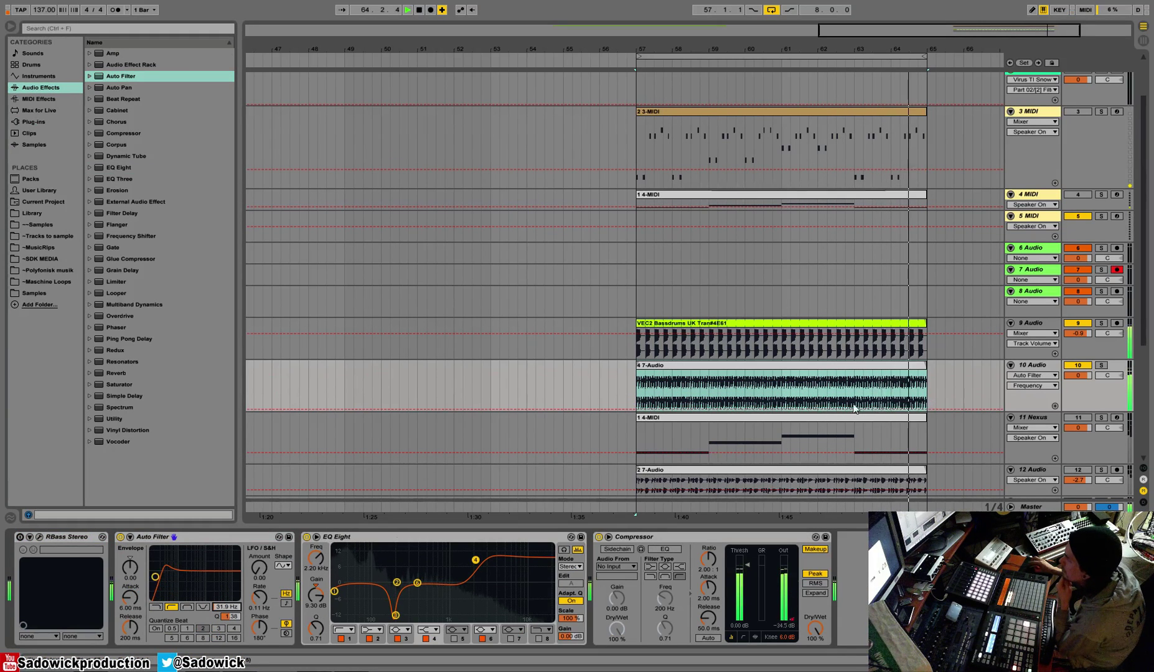
click(1101, 365)
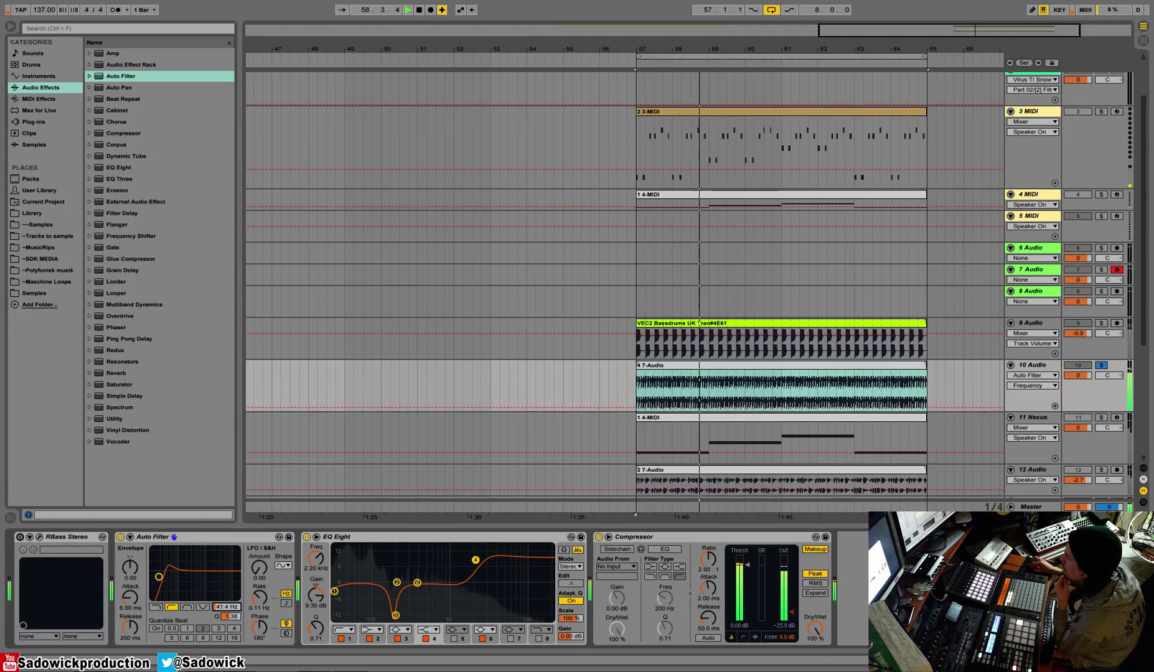
click(1102, 366)
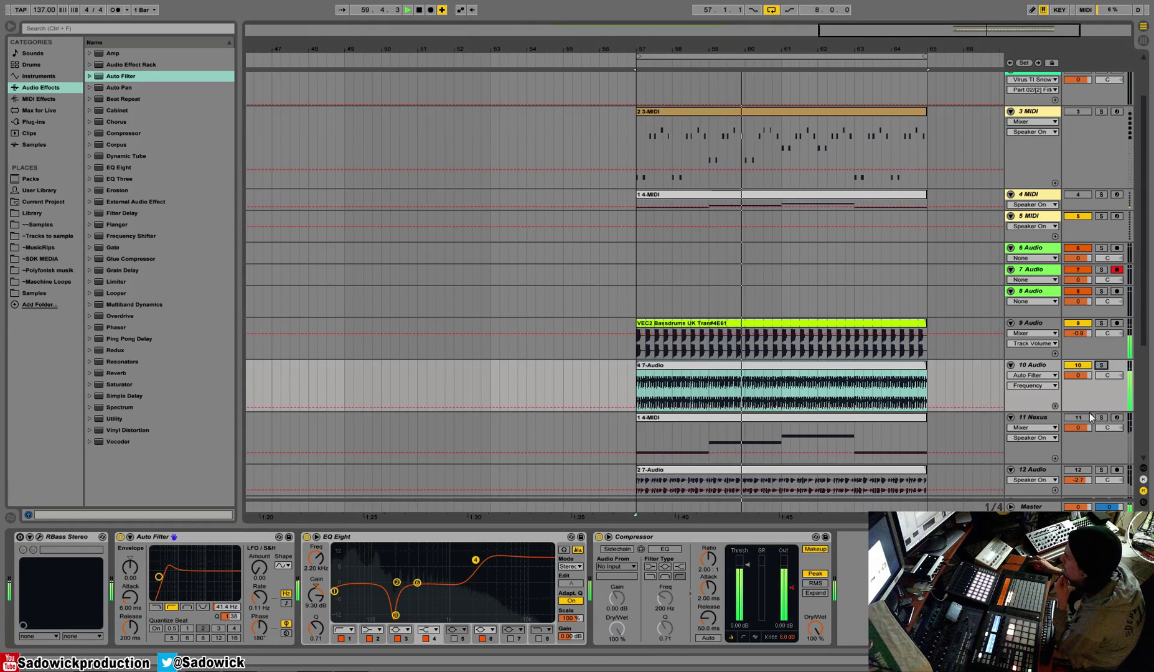
Step: Turn off the makeup gain on track 10 Audio's Compressor and lower its threshold to -4.27 dB
click(1088, 420)
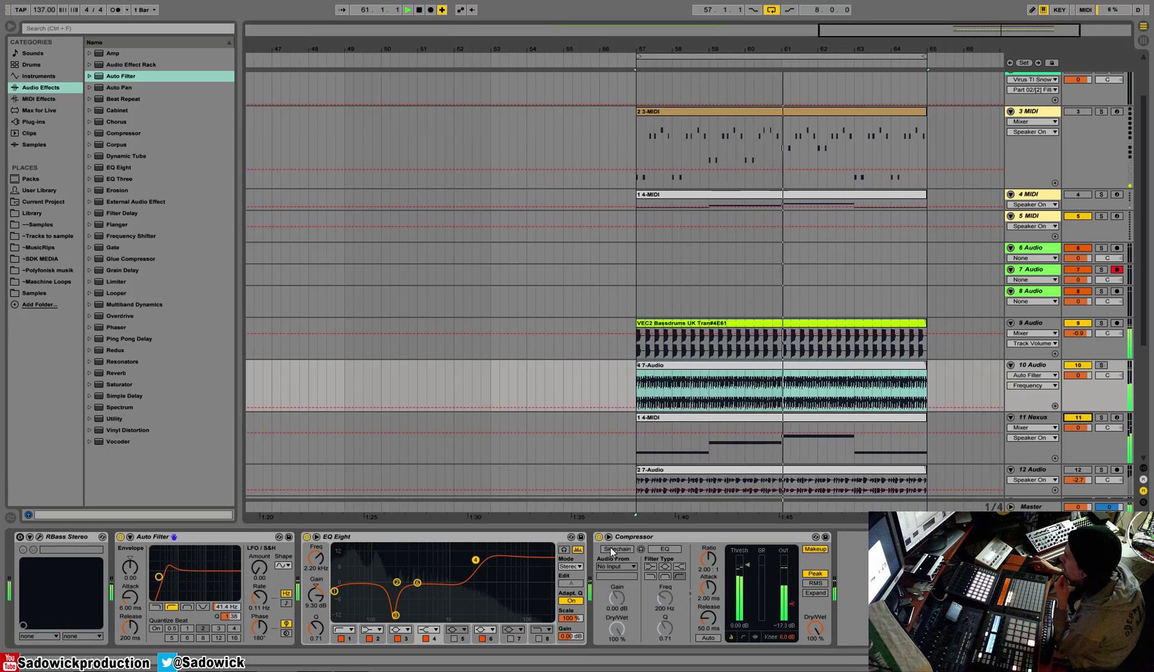
click(808, 550)
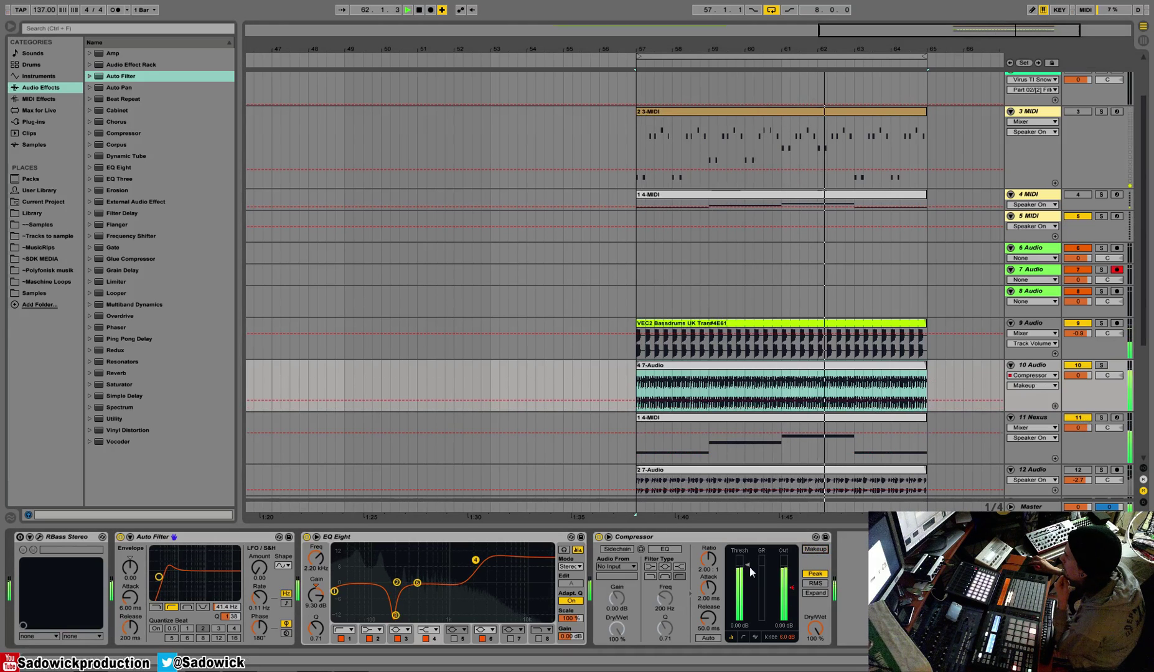
drag(748, 566, 747, 571)
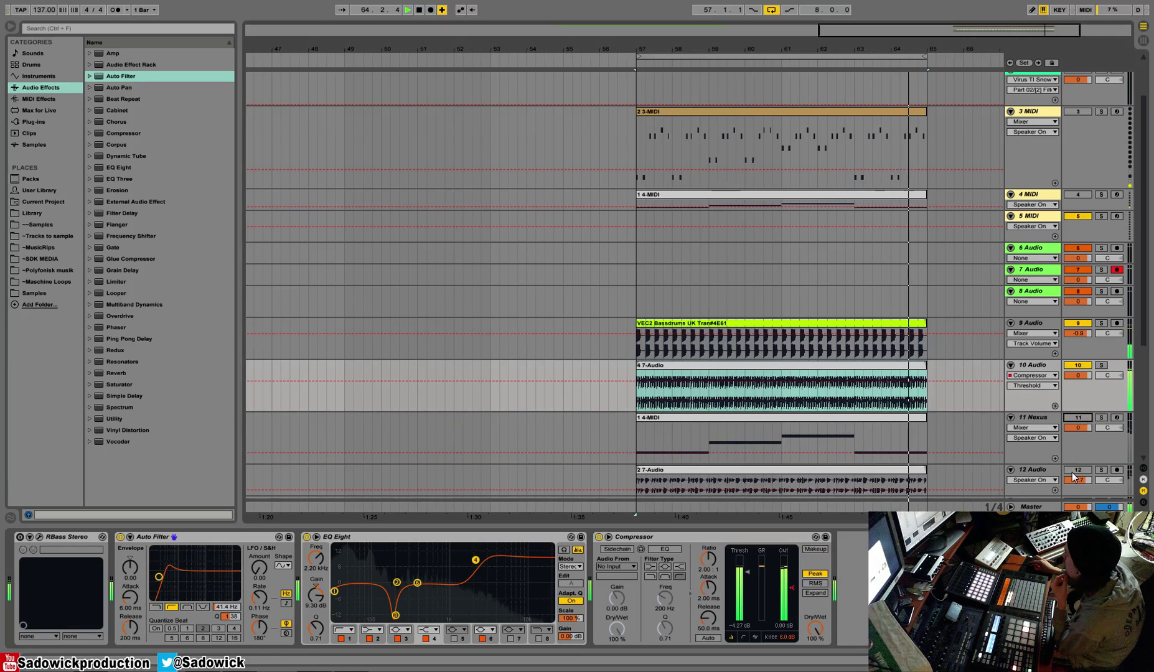
Step: Move the 12 Audio track above the 11 Nexus track and solo it
drag(1036, 470, 1050, 423)
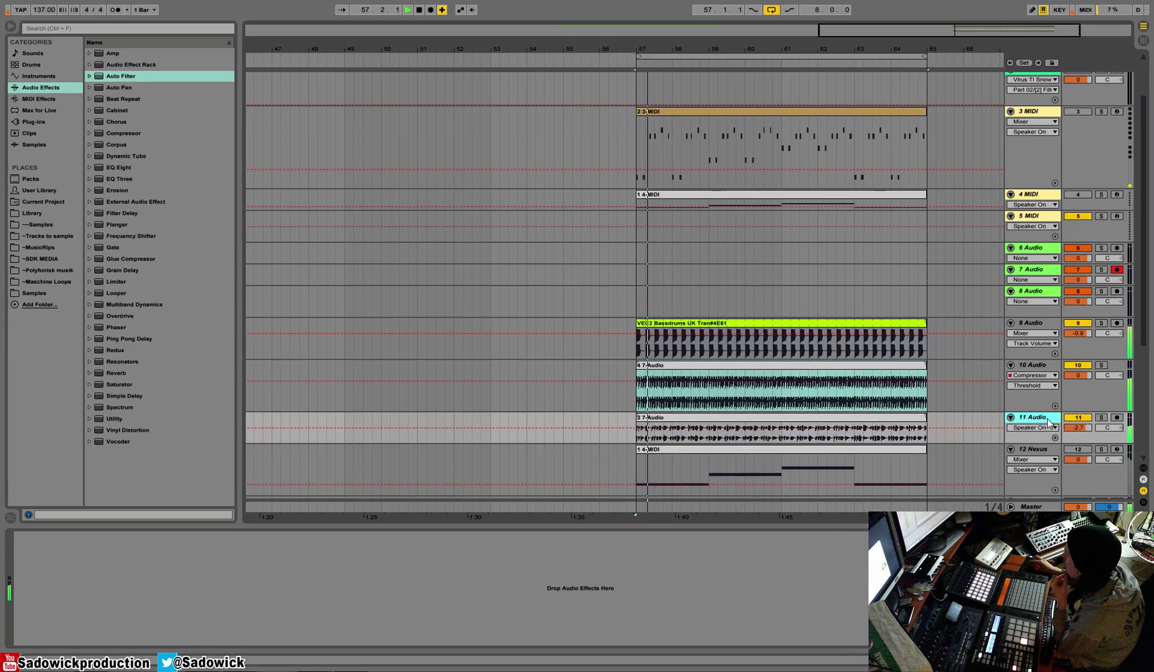
click(1101, 417)
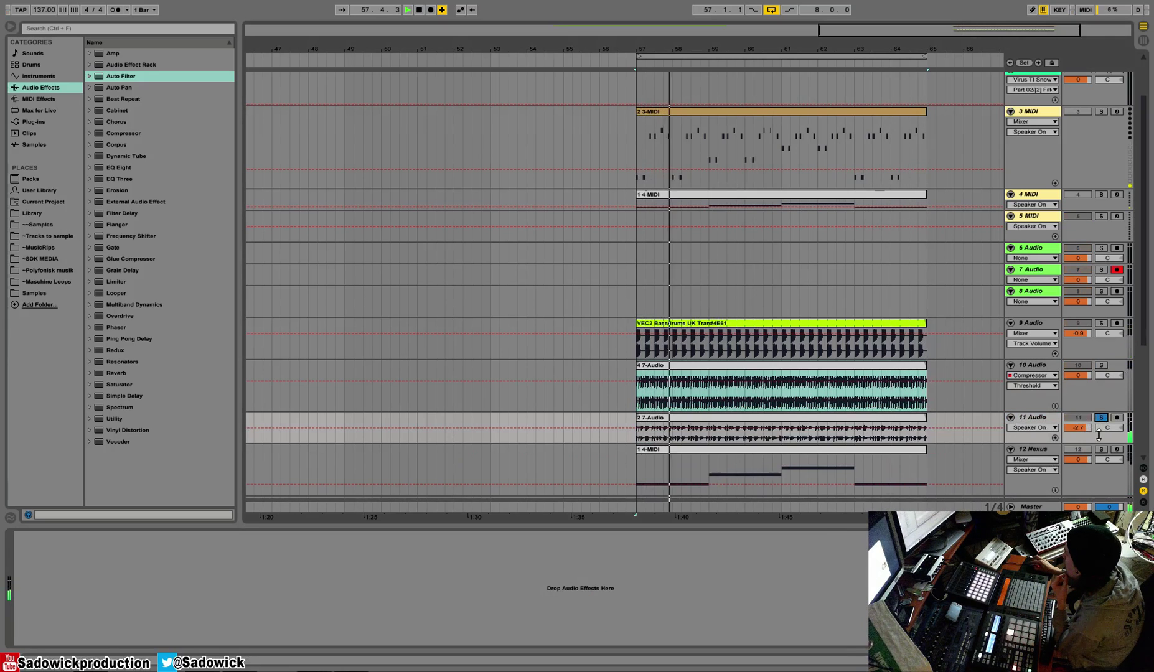
Step: Add the FabFilter Saturn plug-in to the 11 Audio track and move its window clear of the audio clips
click(37, 121)
drag(230, 376, 223, 50)
click(112, 144)
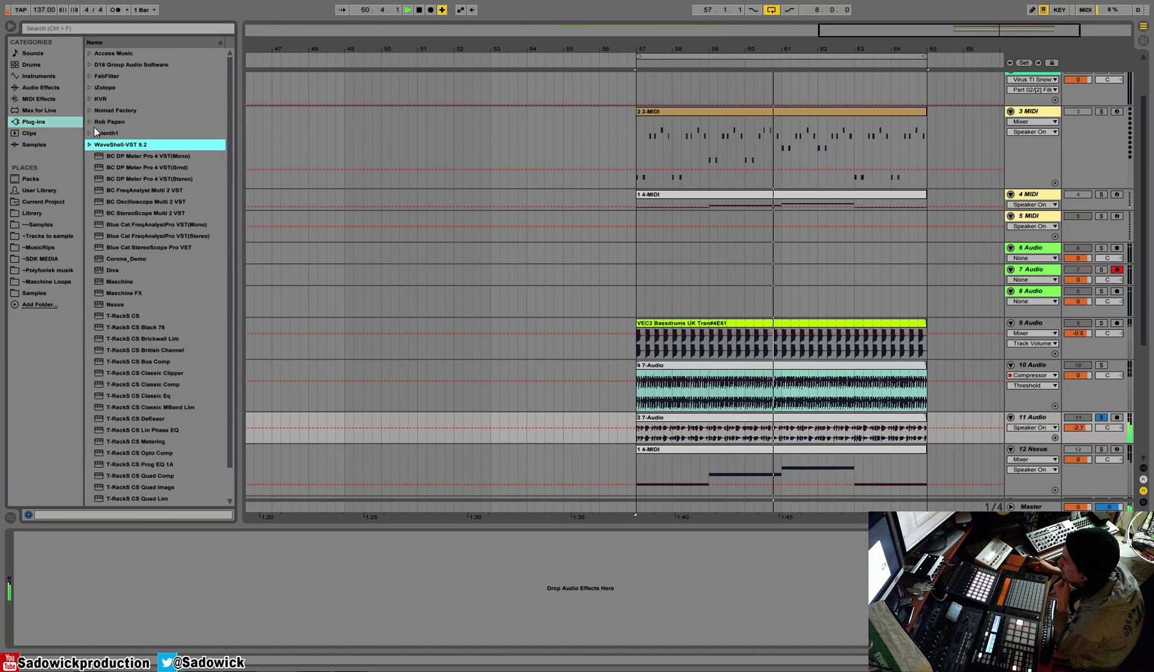
click(103, 75)
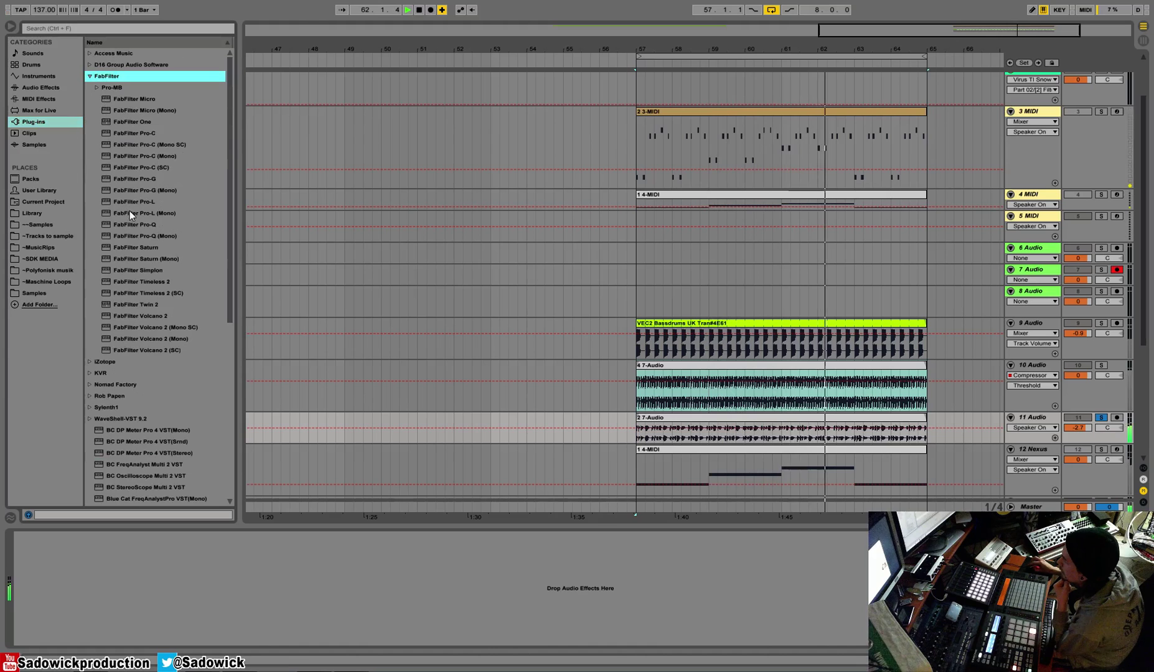
click(130, 247)
drag(236, 607, 237, 607)
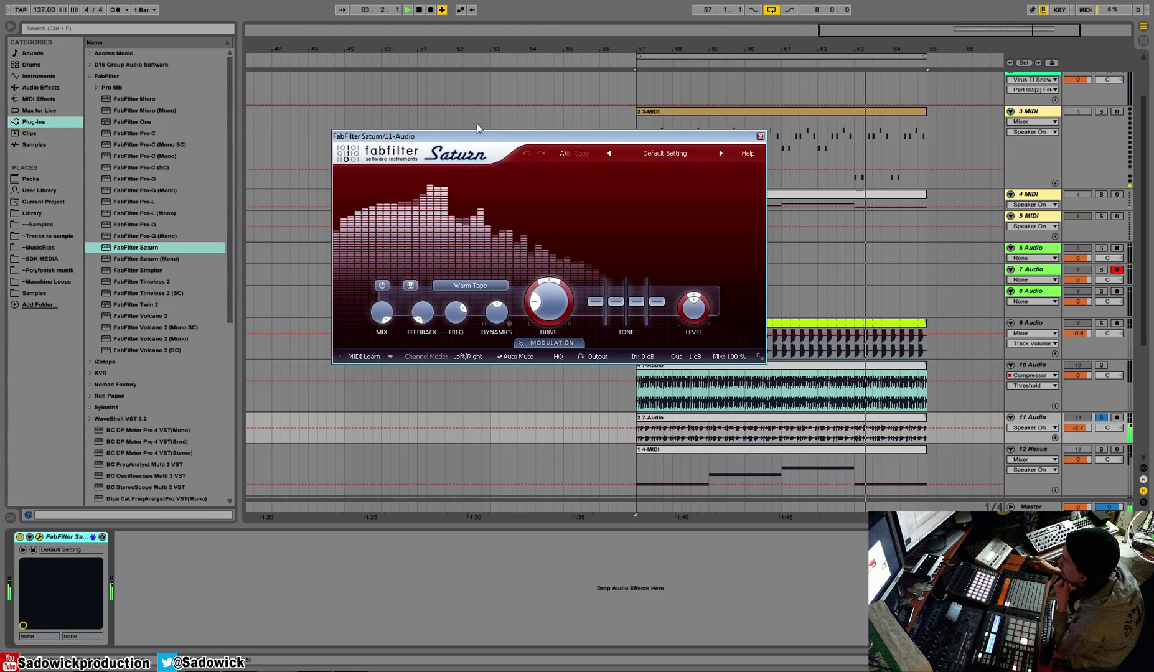
drag(474, 136, 367, 41)
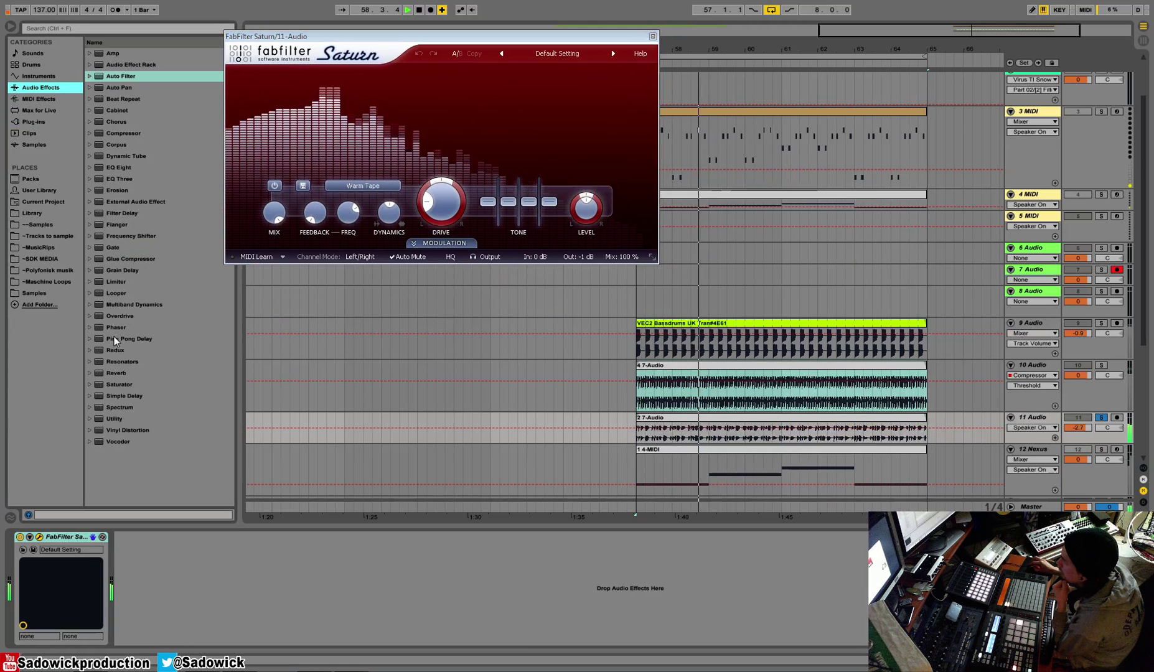
Step: Insert a Simple Delay at 20% Dry/Wet before Saturn on 11 Audio and a Compressor after Saturn
double_click(124, 396)
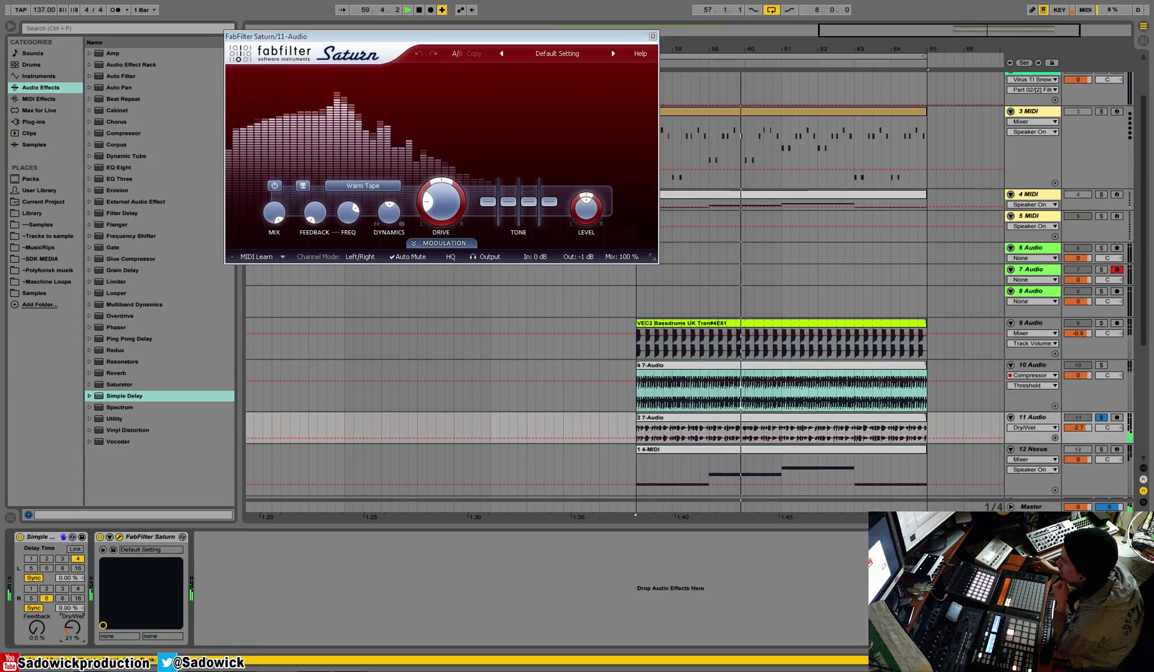
drag(72, 627, 72, 630)
drag(130, 134, 367, 600)
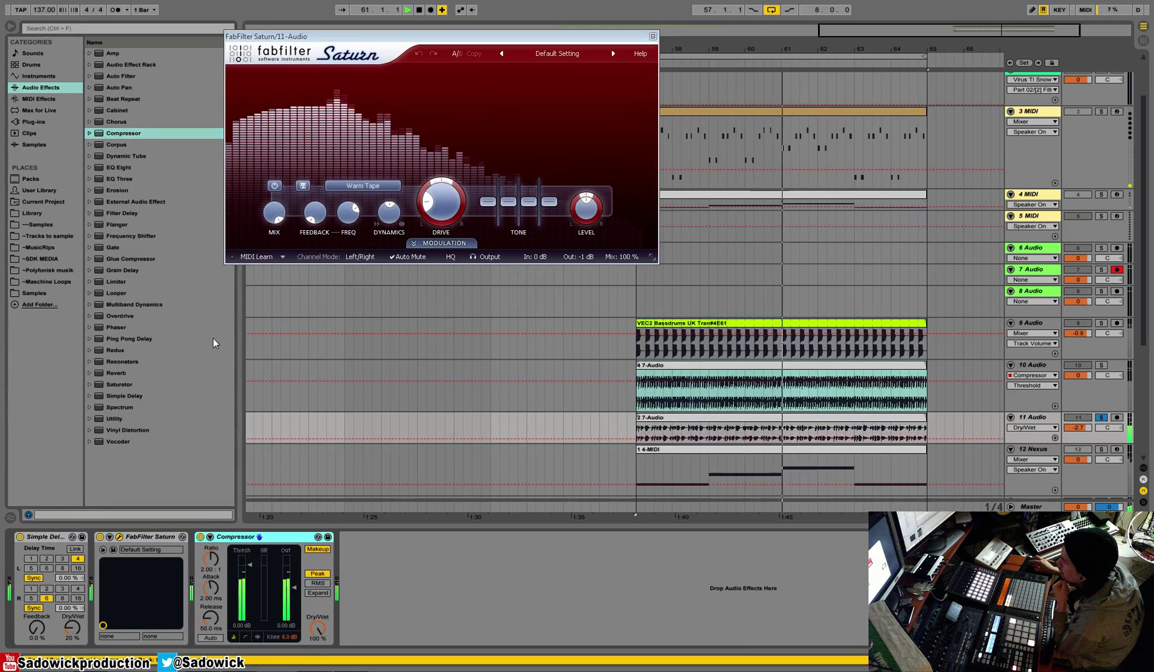
Step: Split Saturn into four frequency bands, lower Band 1's level to about -31 dB and raise Band 3's level
click(321, 74)
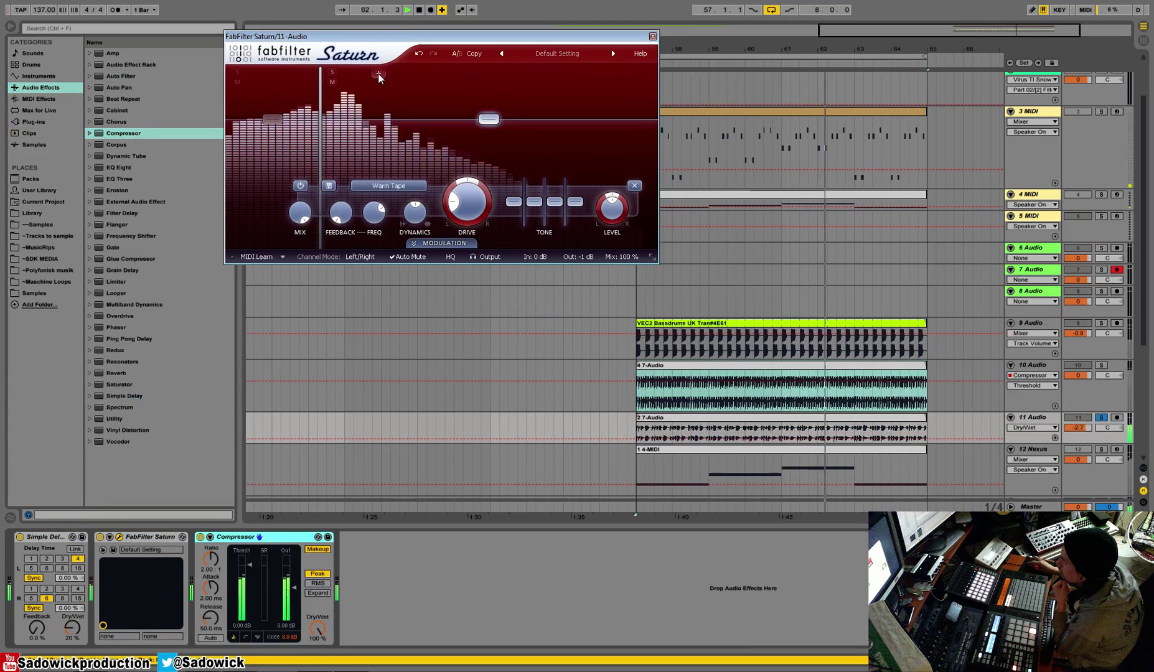
click(404, 74)
drag(282, 122, 276, 160)
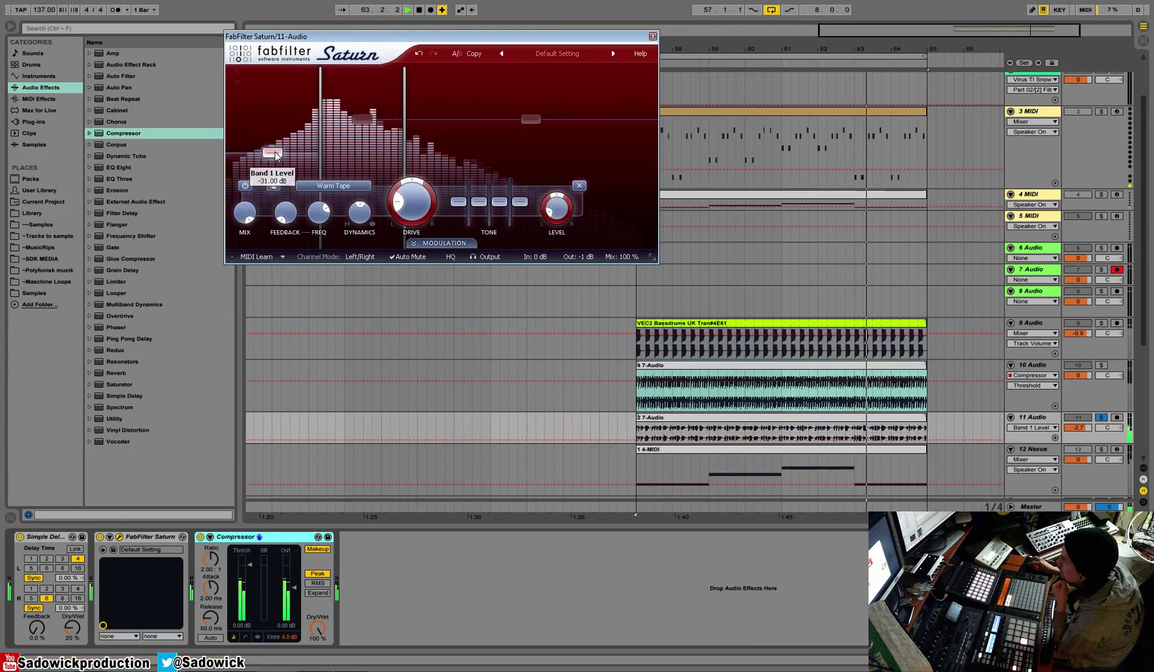
click(484, 74)
drag(448, 120, 559, 112)
drag(406, 117, 509, 107)
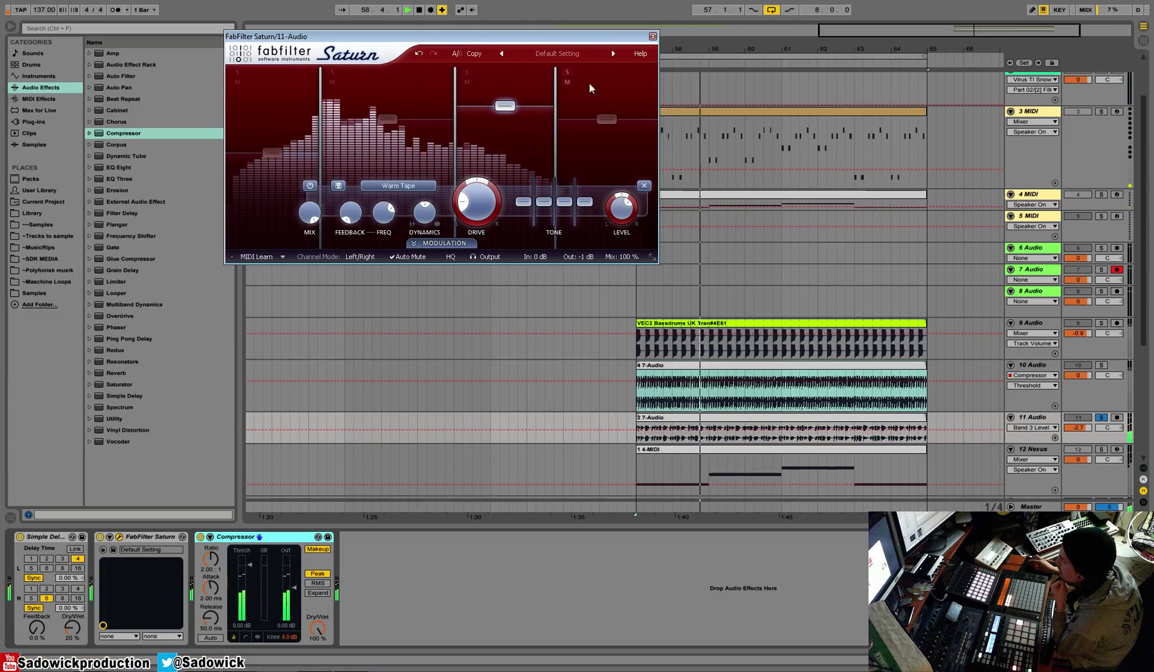
Step: Raise Saturn's Band 4 level to about +13.8 dB while listening to that band in solo
click(567, 72)
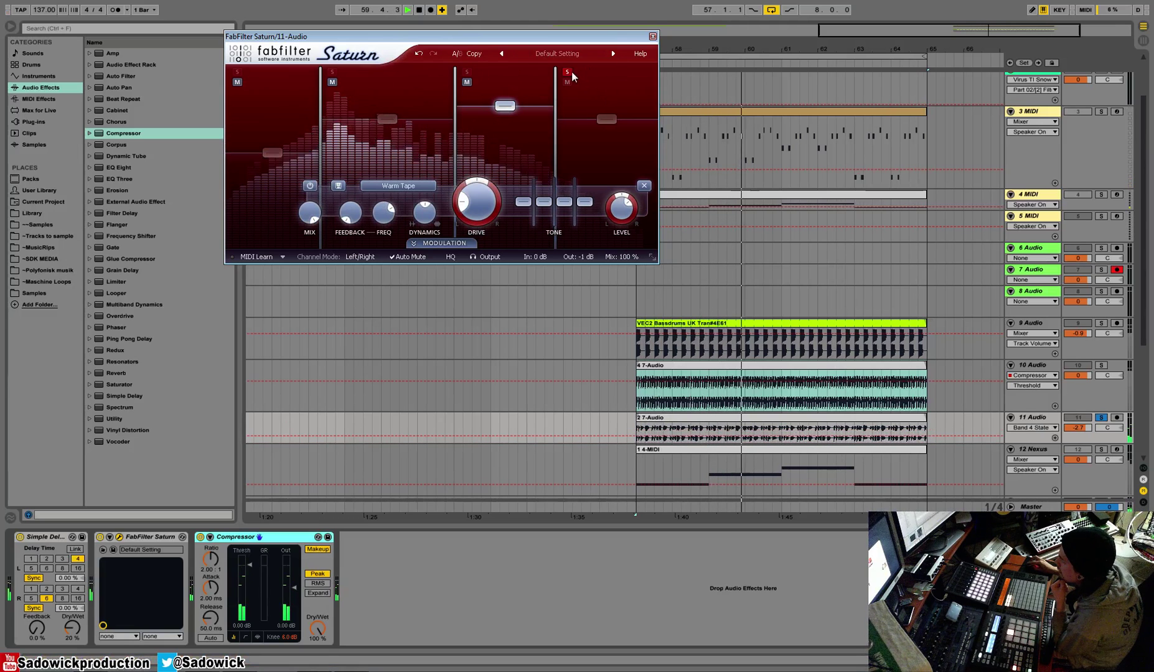
mouse_move(601, 118)
mouse_down()
mouse_move(603, 92)
mouse_move(603, 102)
mouse_up()
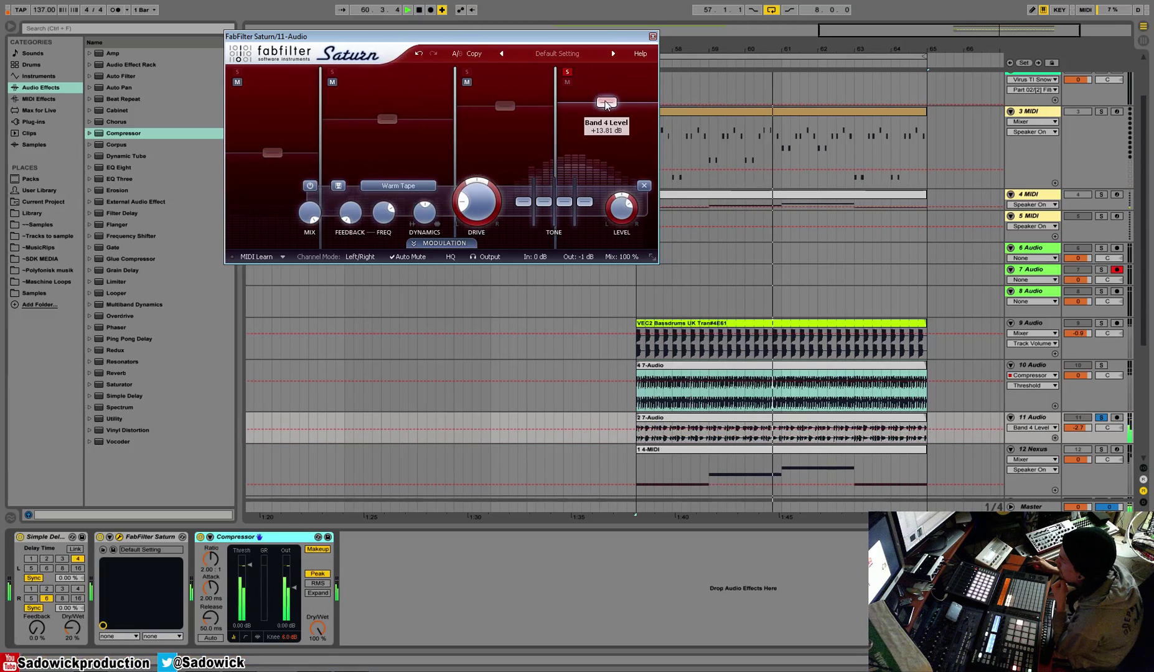
click(567, 73)
Step: Set the Simple Delay to 30% Dry/Wet with delay times of 3 for the left channel and 2 for the right
mouse_move(72, 628)
mouse_down()
mouse_move(72, 611)
mouse_move(67, 649)
mouse_up()
click(62, 559)
click(47, 589)
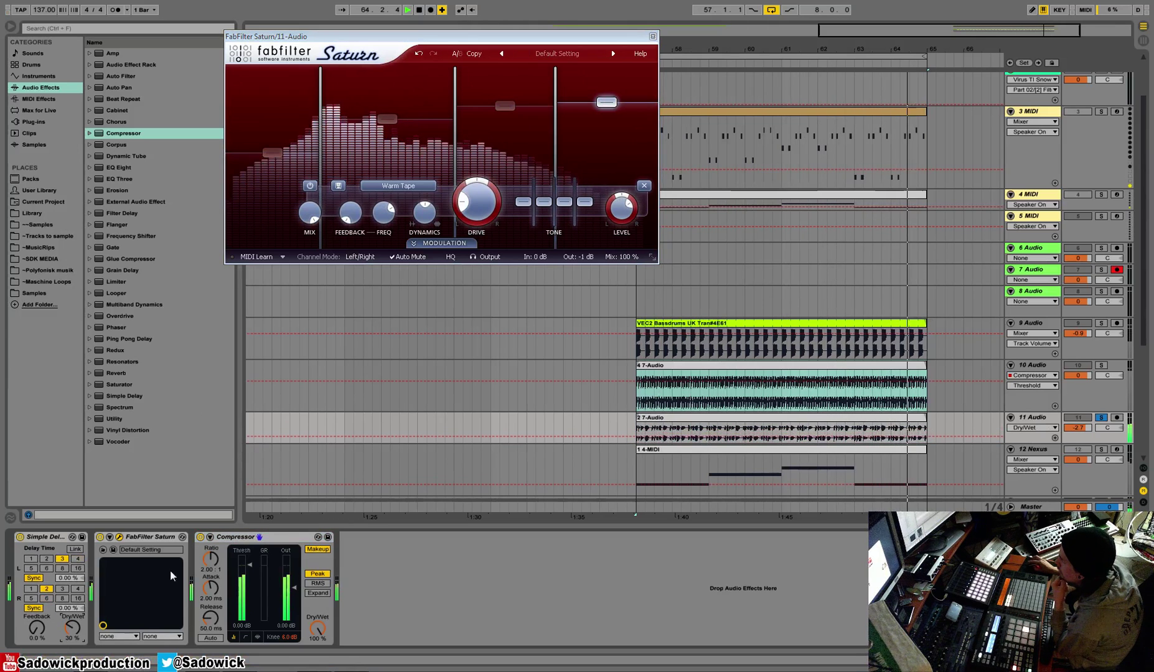
Step: Lower the Compressor's threshold on 11 Audio to -9.70 dB and duplicate the device
drag(249, 564, 249, 582)
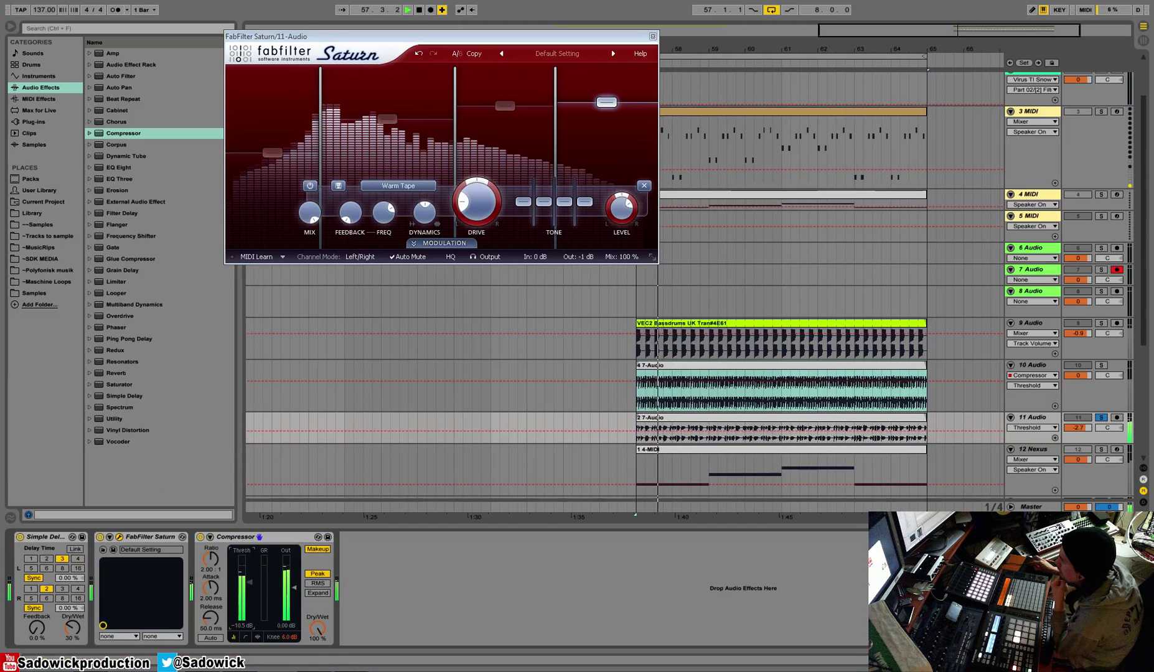
right_click(271, 542)
click(293, 571)
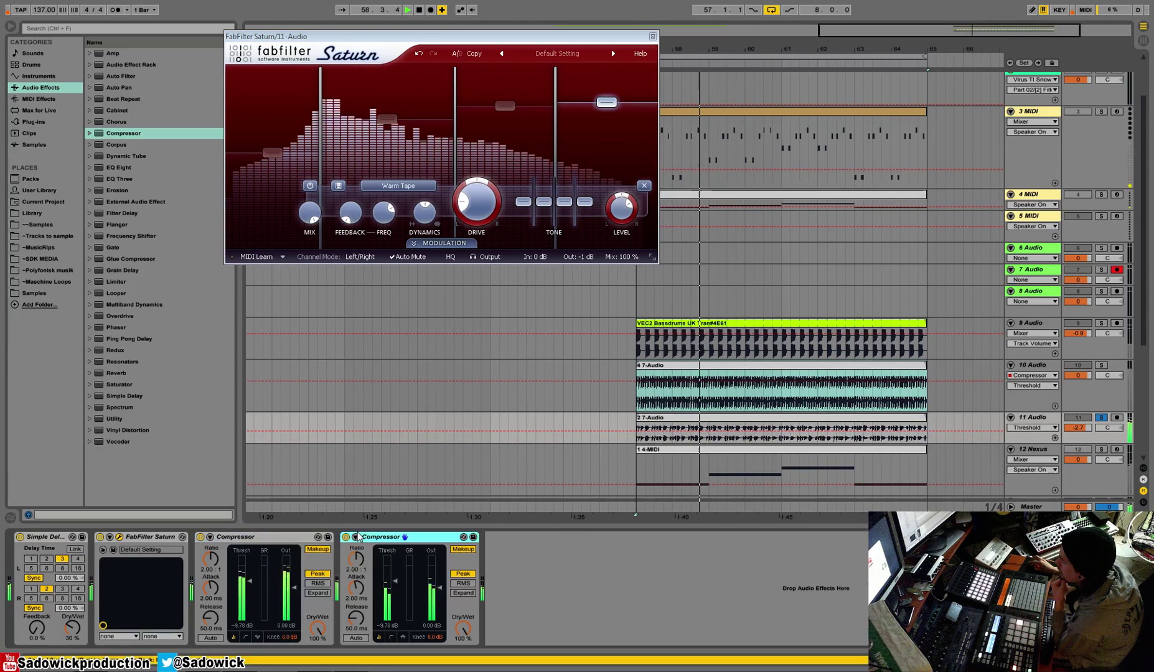
Step: Sidechain the second Compressor from 9-Audio and switch its display to the activity view
click(356, 537)
click(359, 563)
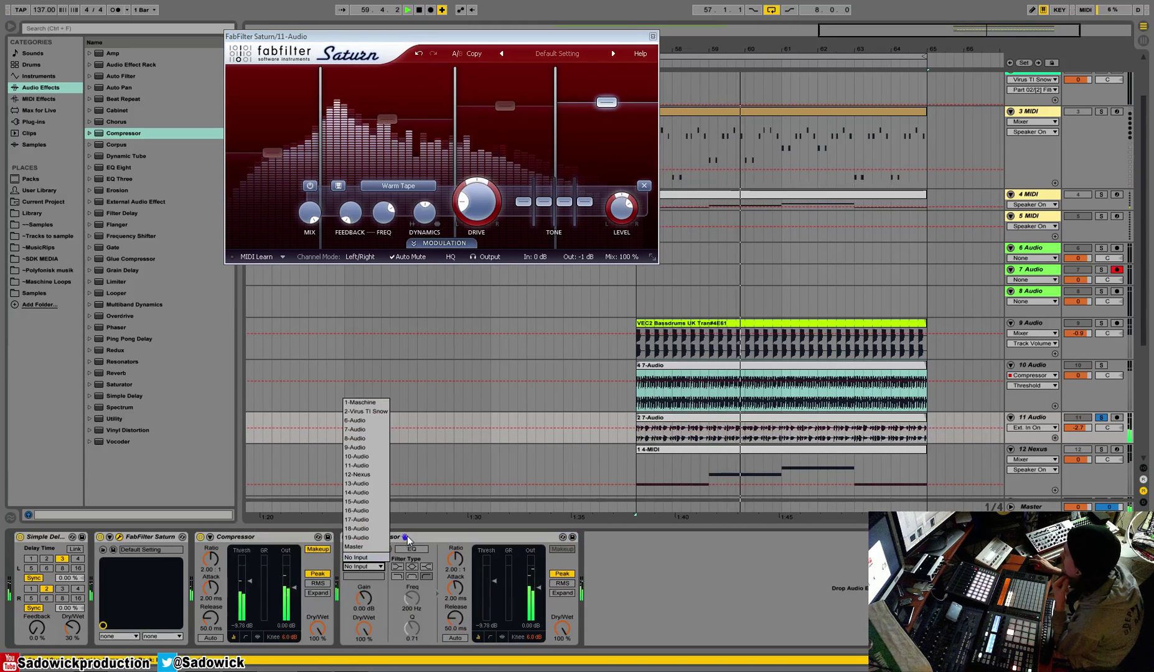
click(352, 447)
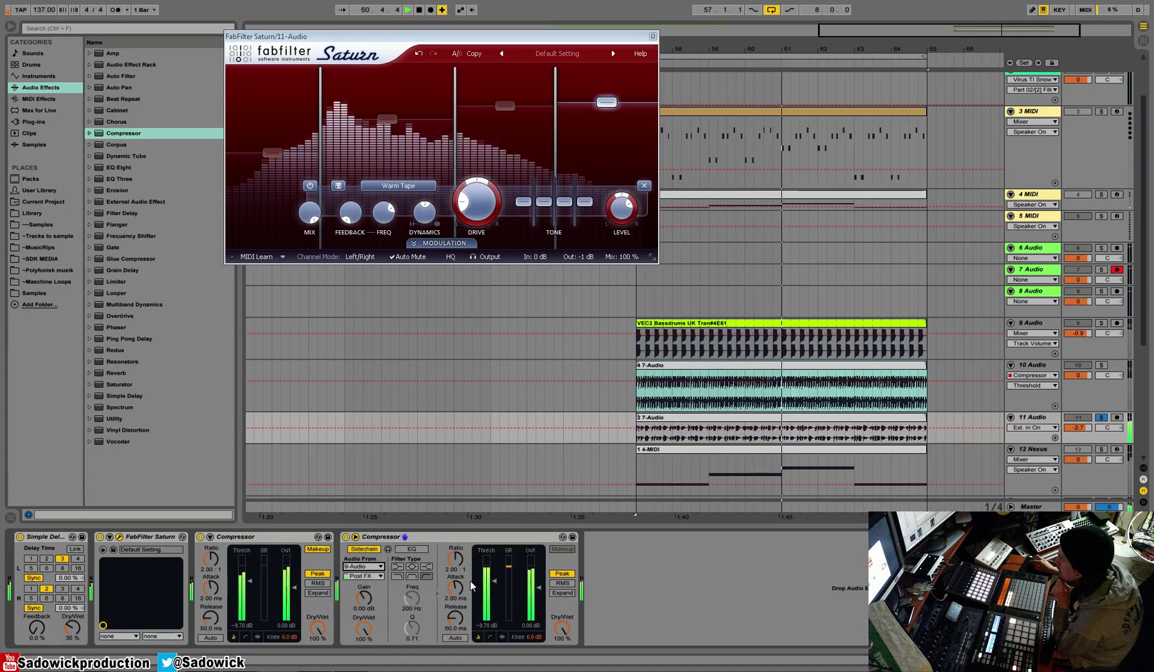
click(500, 635)
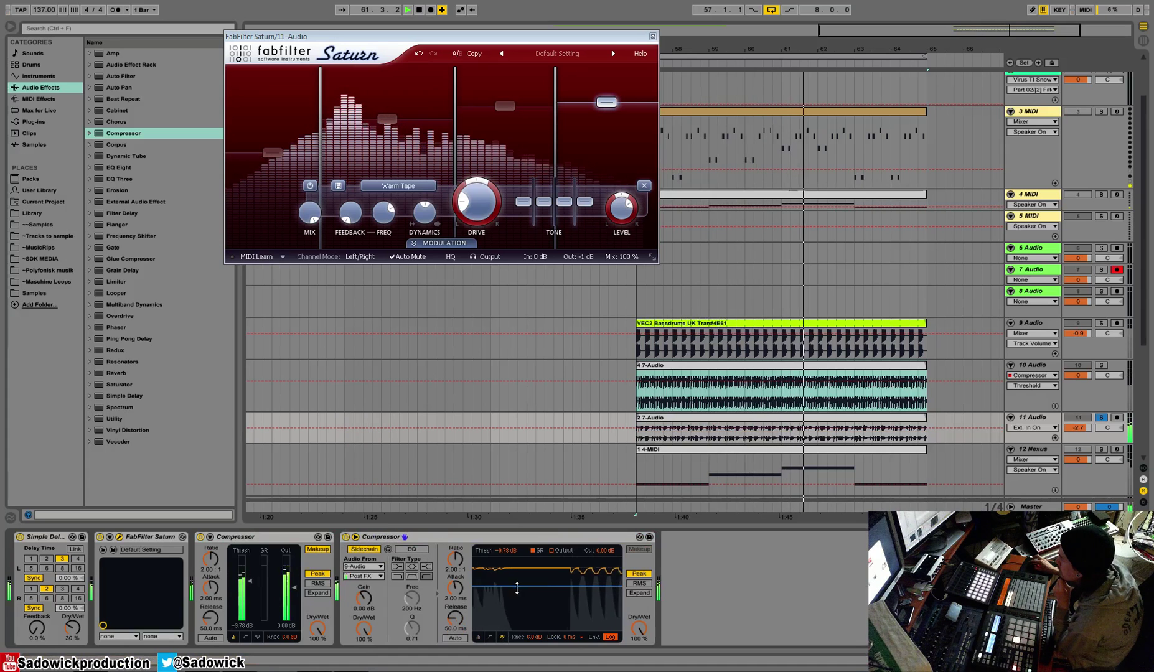
Step: Enable the second Compressor's sidechain EQ as a high-pass filter at 871 Hz, auditioning the sidechain signal while adjusting it
click(411, 549)
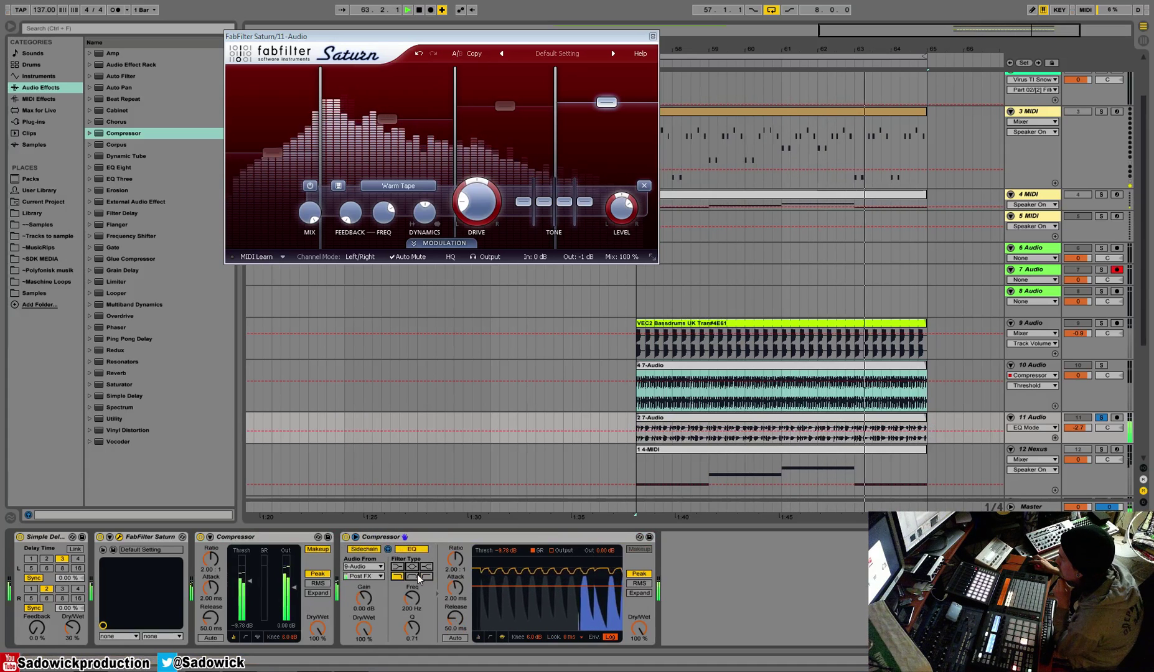
click(417, 578)
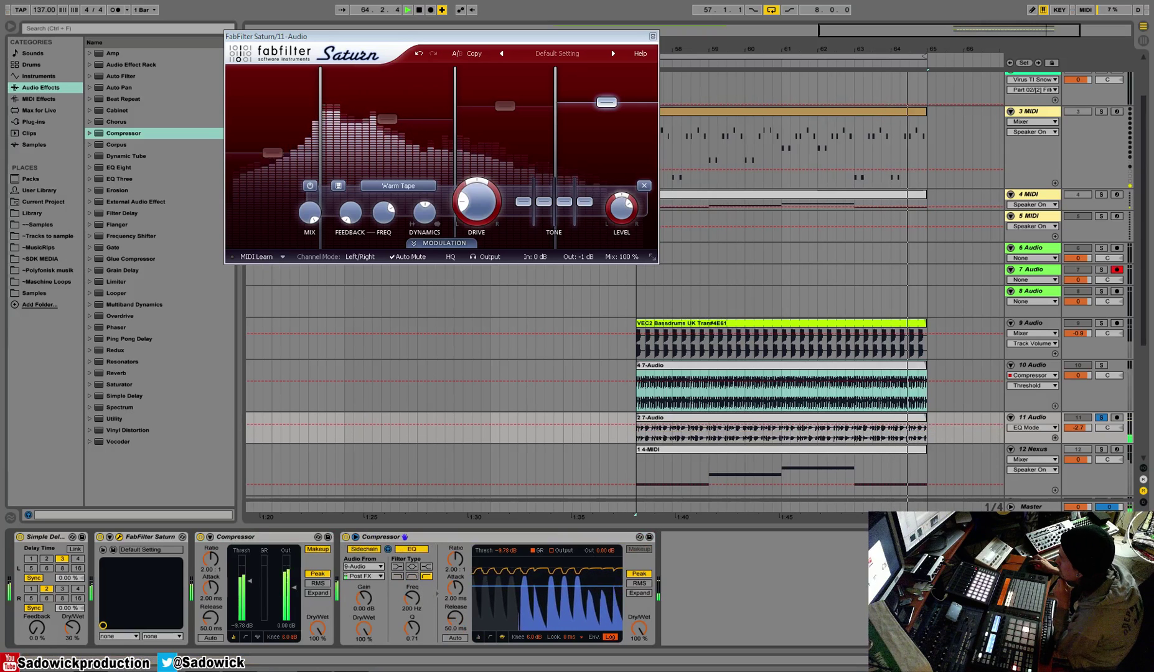
drag(547, 608, 546, 619)
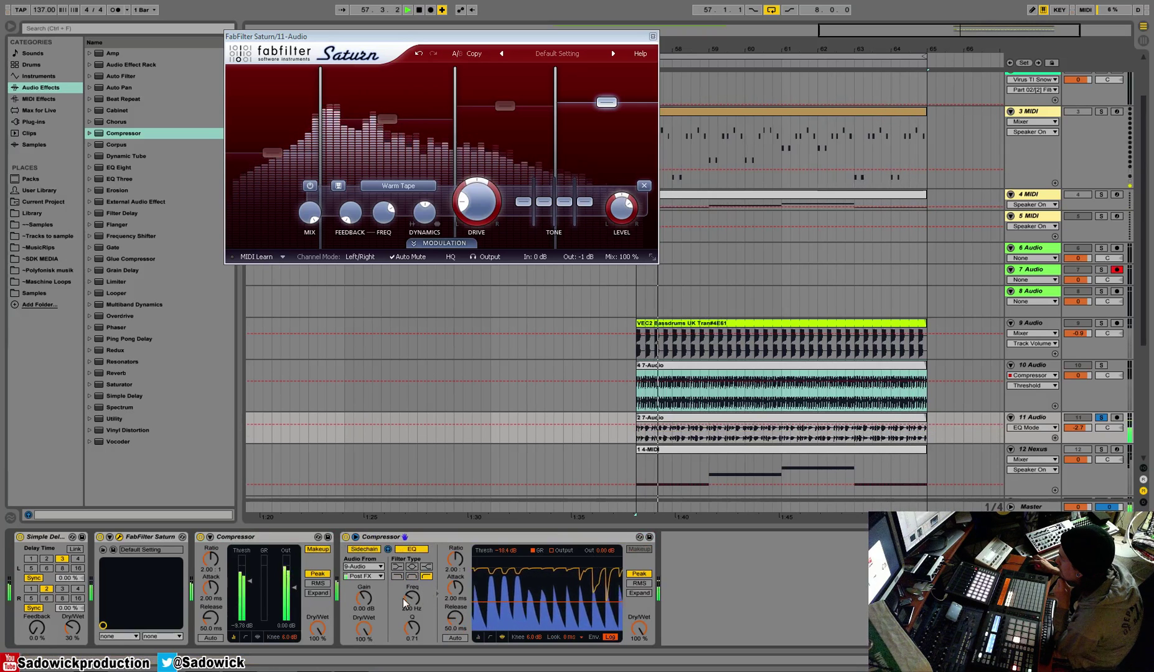
drag(403, 602, 404, 592)
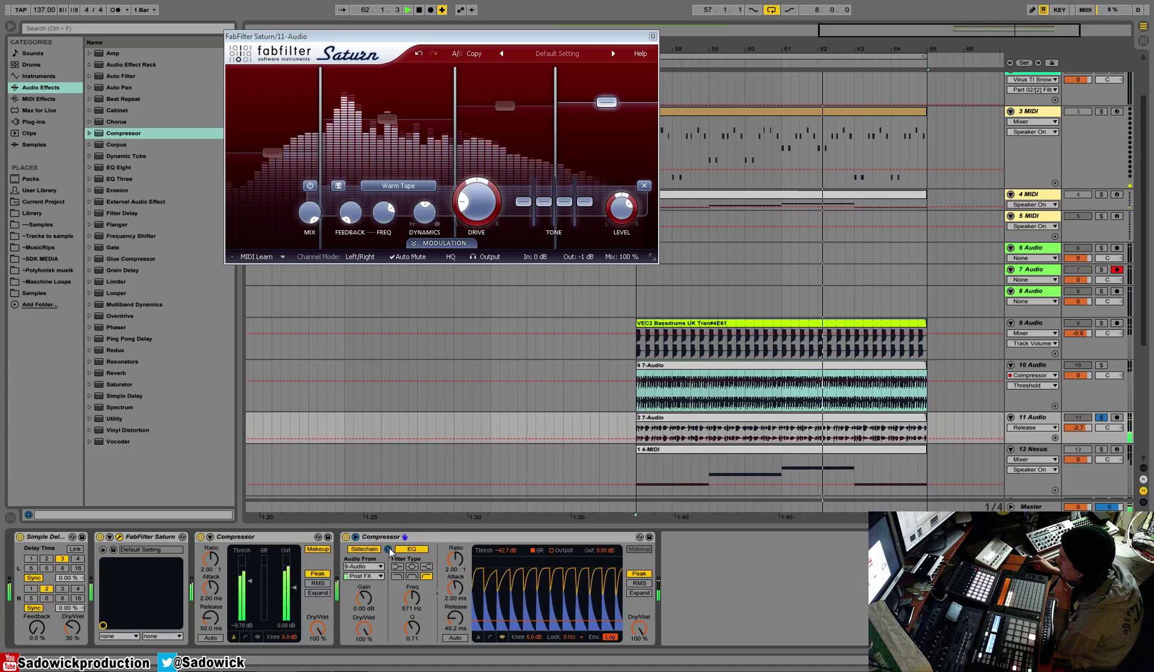
right_click(459, 537)
key(Escape)
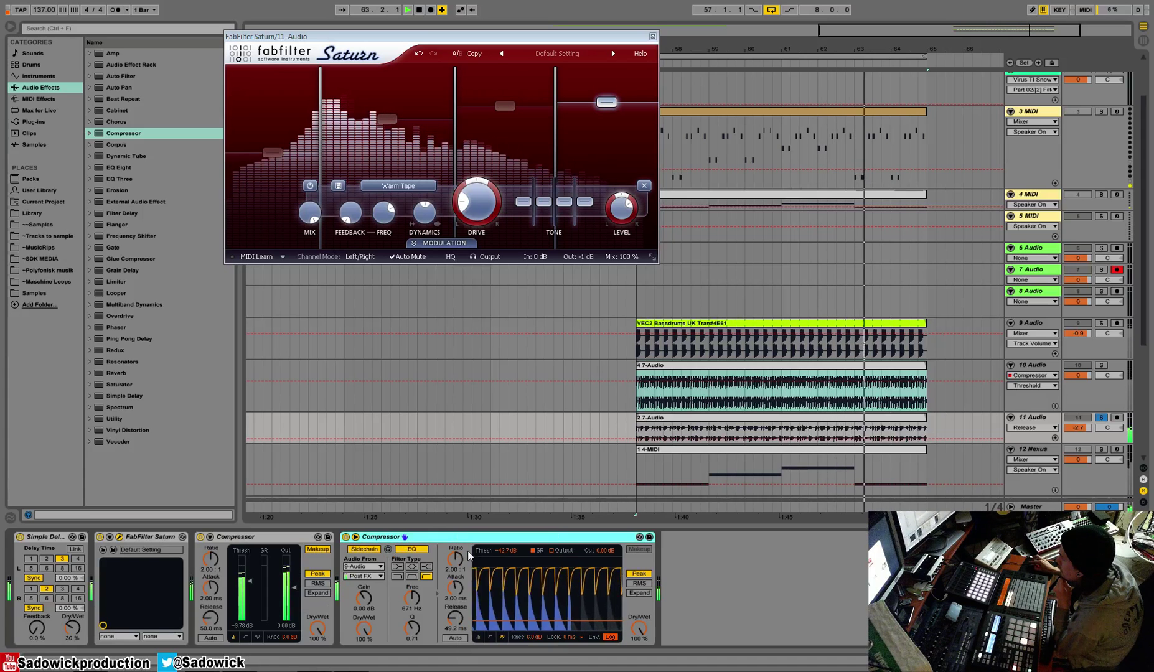
Step: Set the sidechained Compressor to a -27.0 dB threshold, 3.32:1 ratio and 79.6 ms release, then unsolo 11 Audio and close Saturn
drag(492, 620, 492, 611)
drag(455, 559, 455, 533)
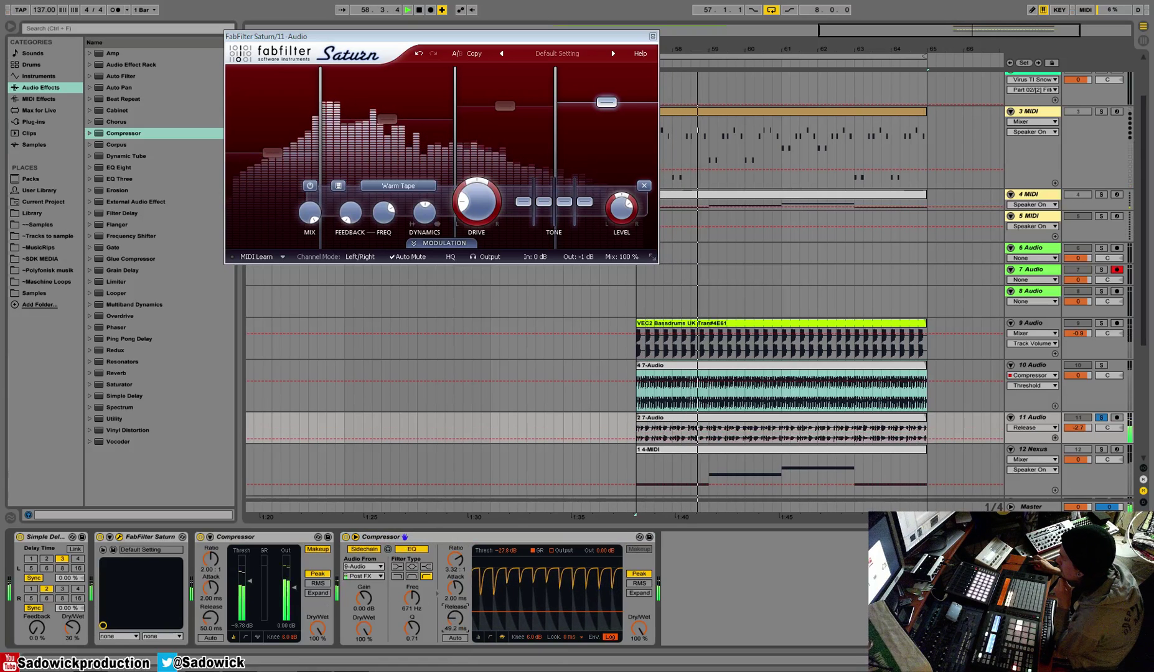
drag(455, 628, 455, 616)
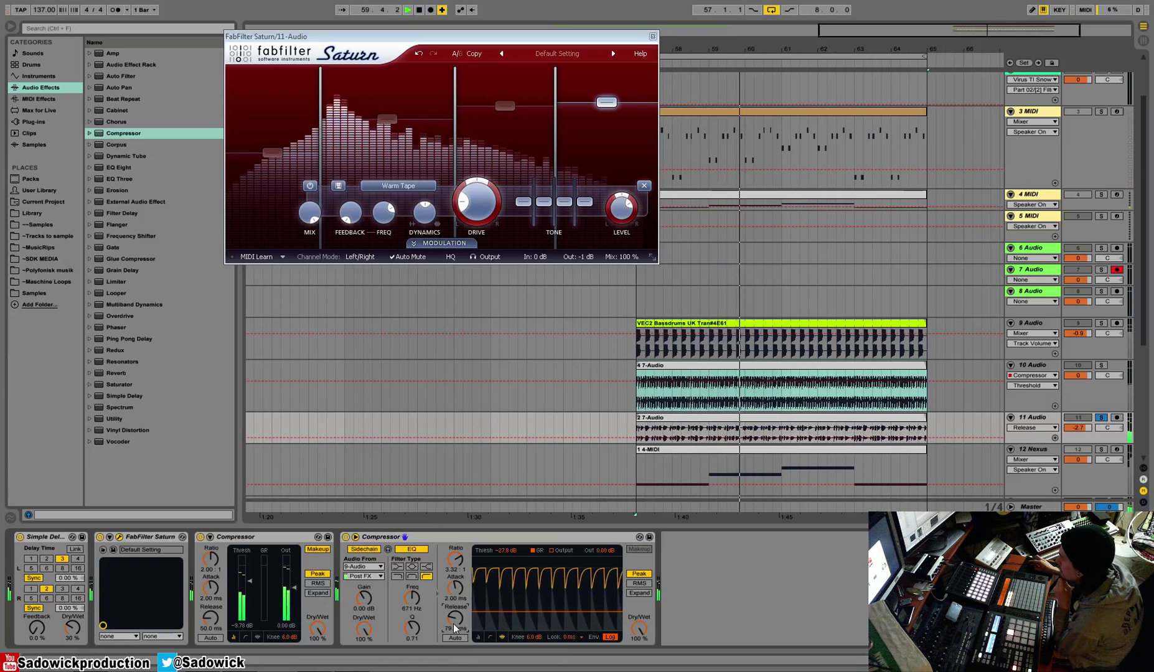
click(1101, 418)
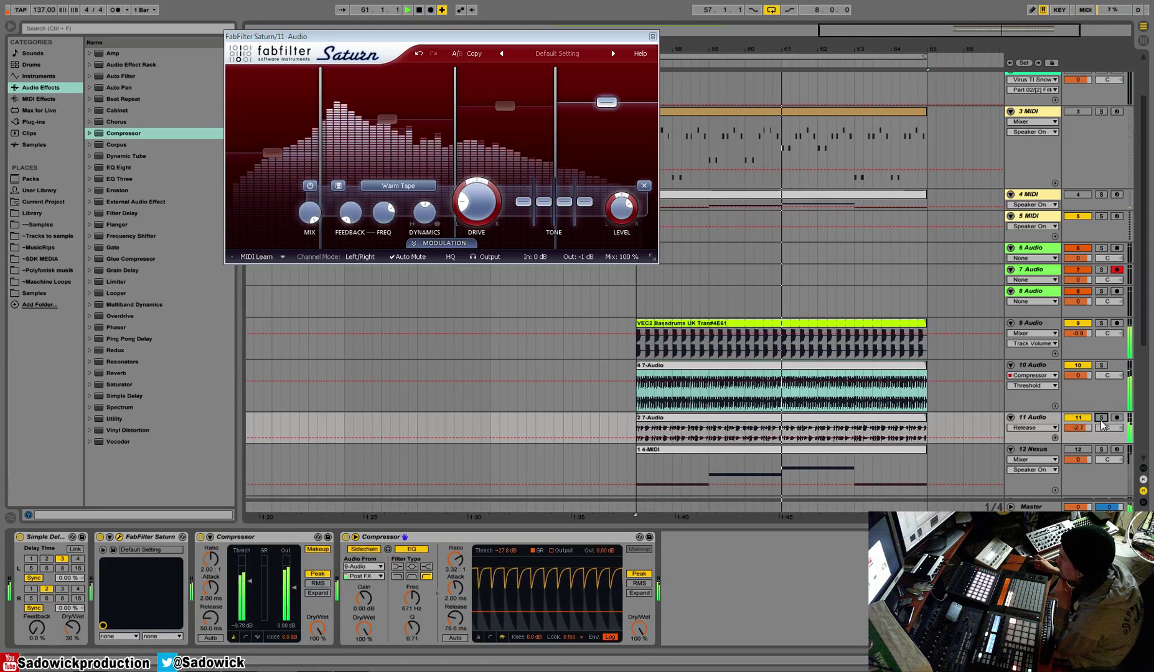
click(653, 36)
Step: Copy 11 Audio's sidechained Compressor to the 12 Nexus track and lower the Nexus track volume to -3.1
right_click(541, 538)
click(562, 553)
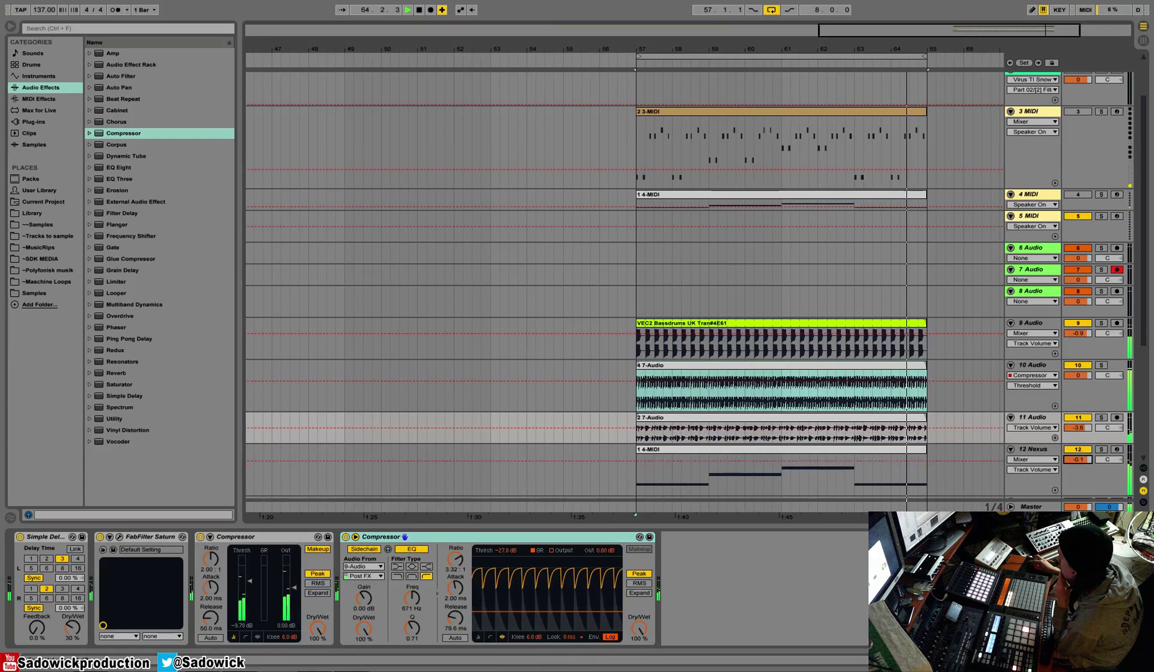
click(1077, 458)
right_click(663, 623)
click(677, 625)
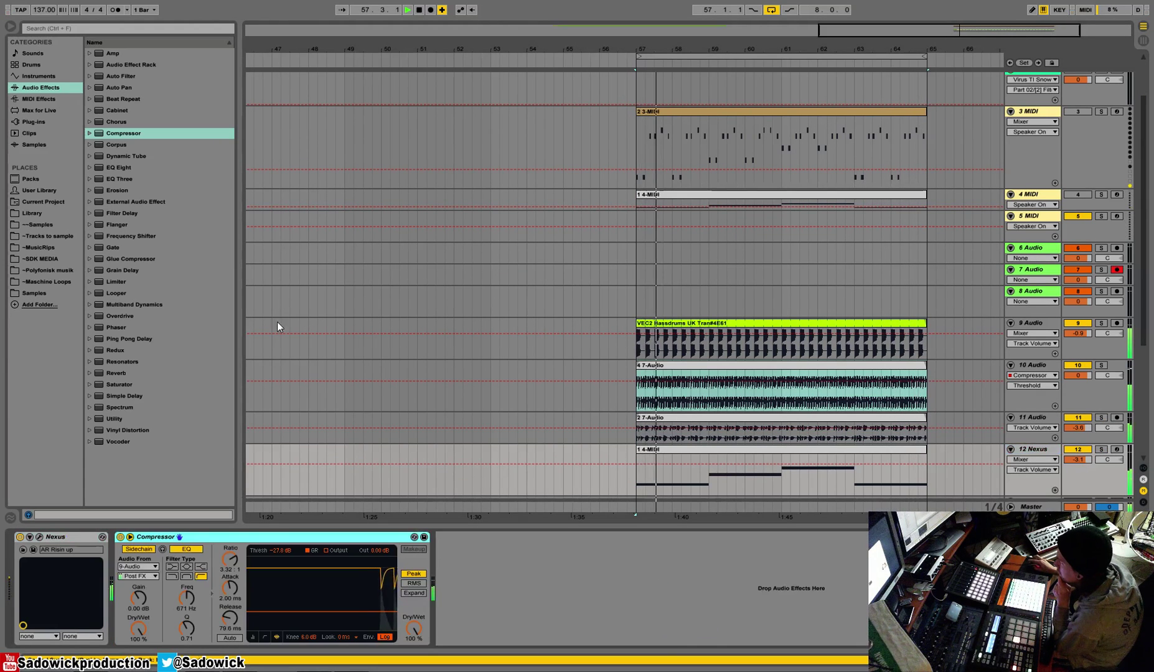
Step: Set the 12 Nexus Compressor's threshold to -19.7 dB and insert a Ping Pong Delay at 33% Dry/Wet before it
drag(305, 611, 305, 604)
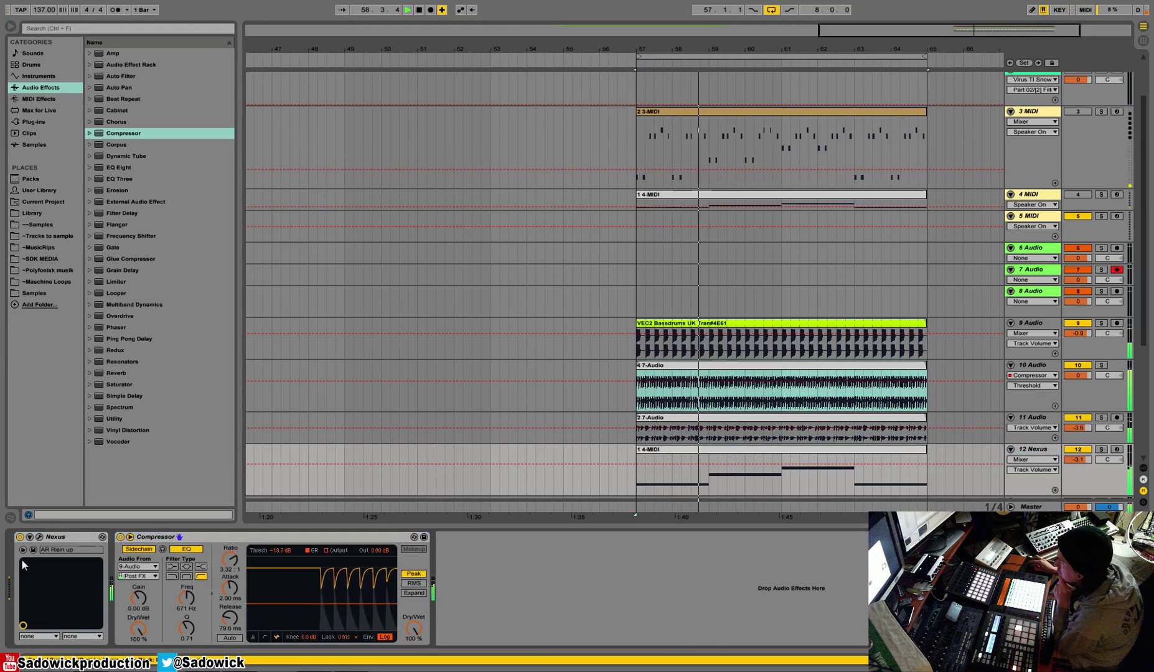
drag(118, 339, 114, 560)
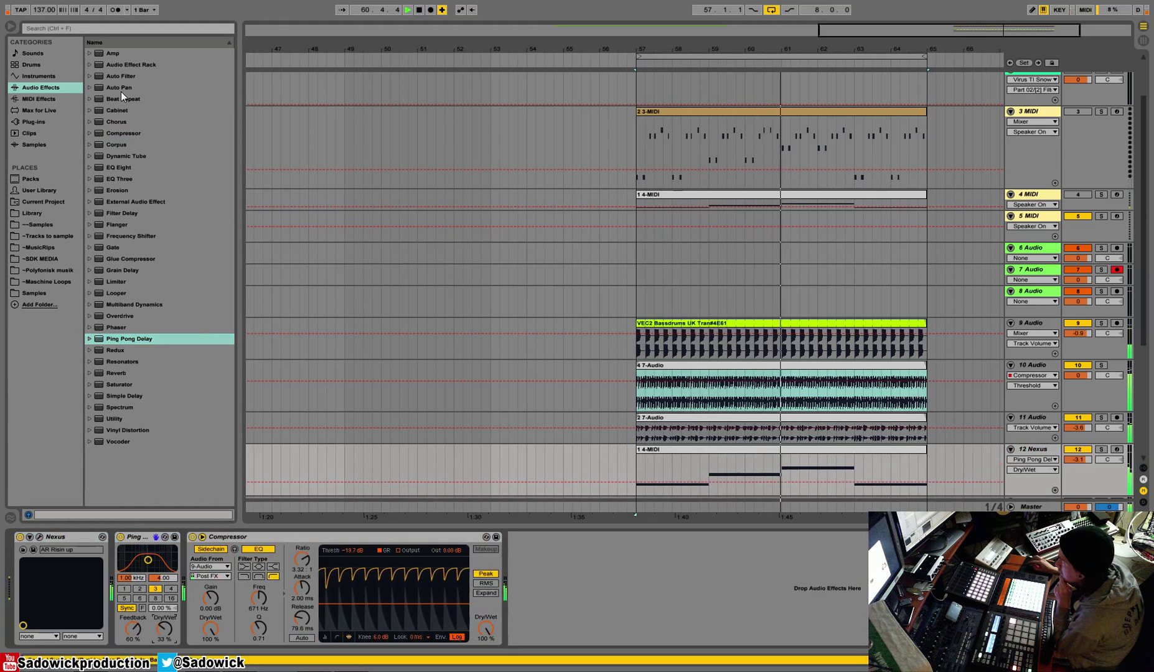
click(38, 123)
scroll(146, 373, down, 1)
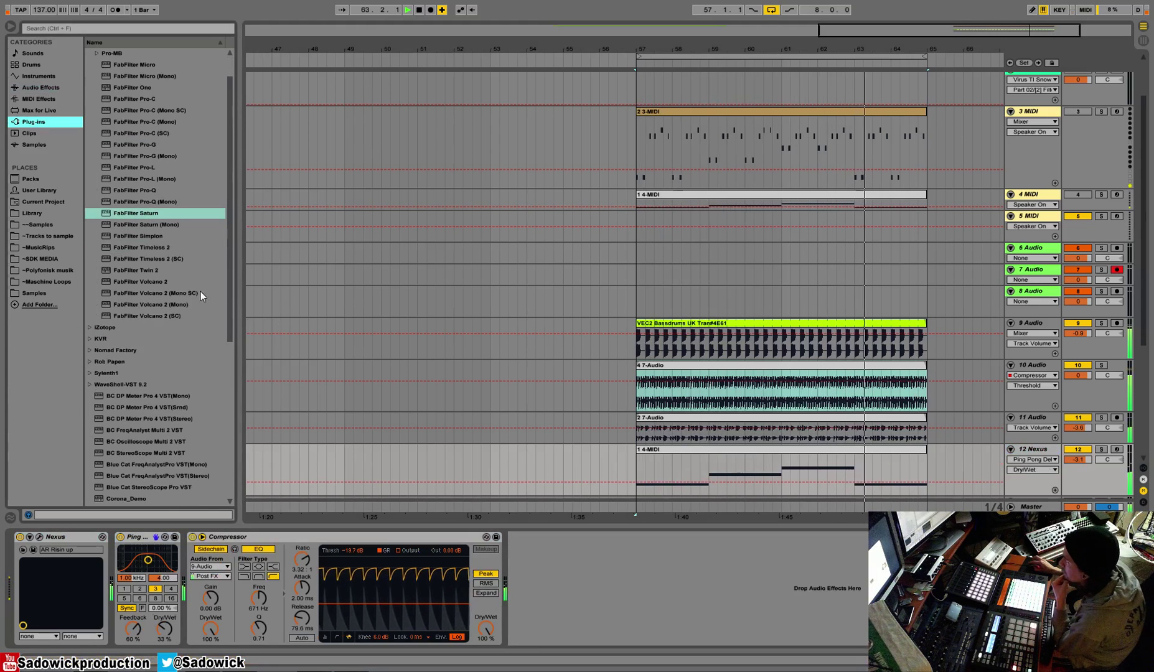
scroll(228, 308, up, 3)
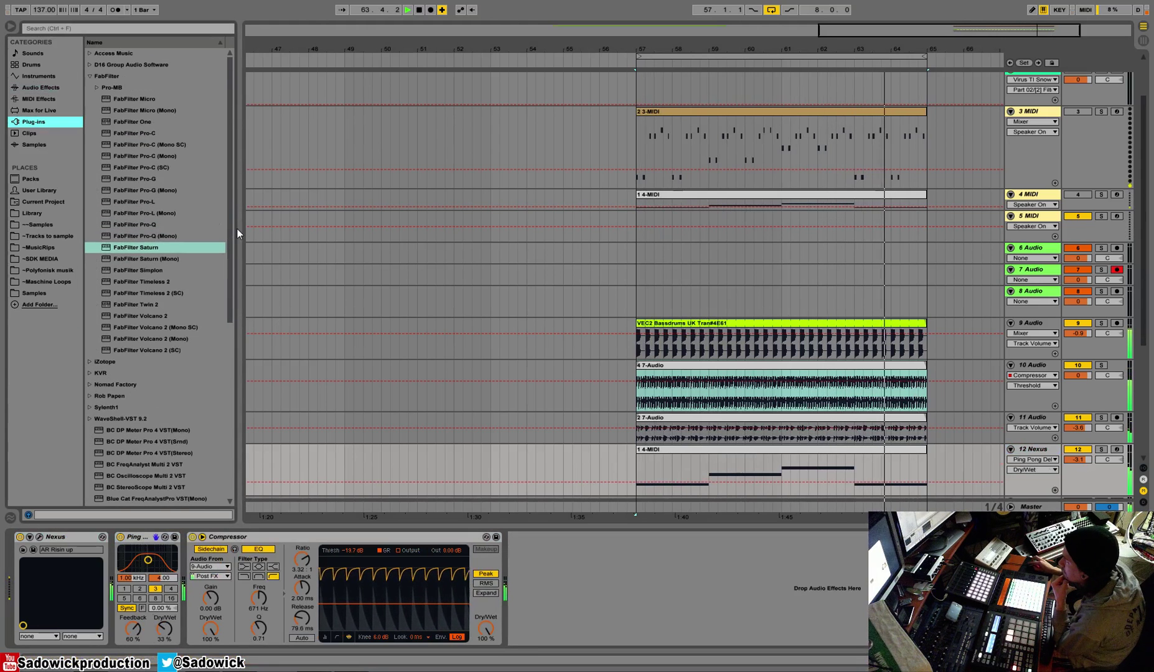
click(106, 76)
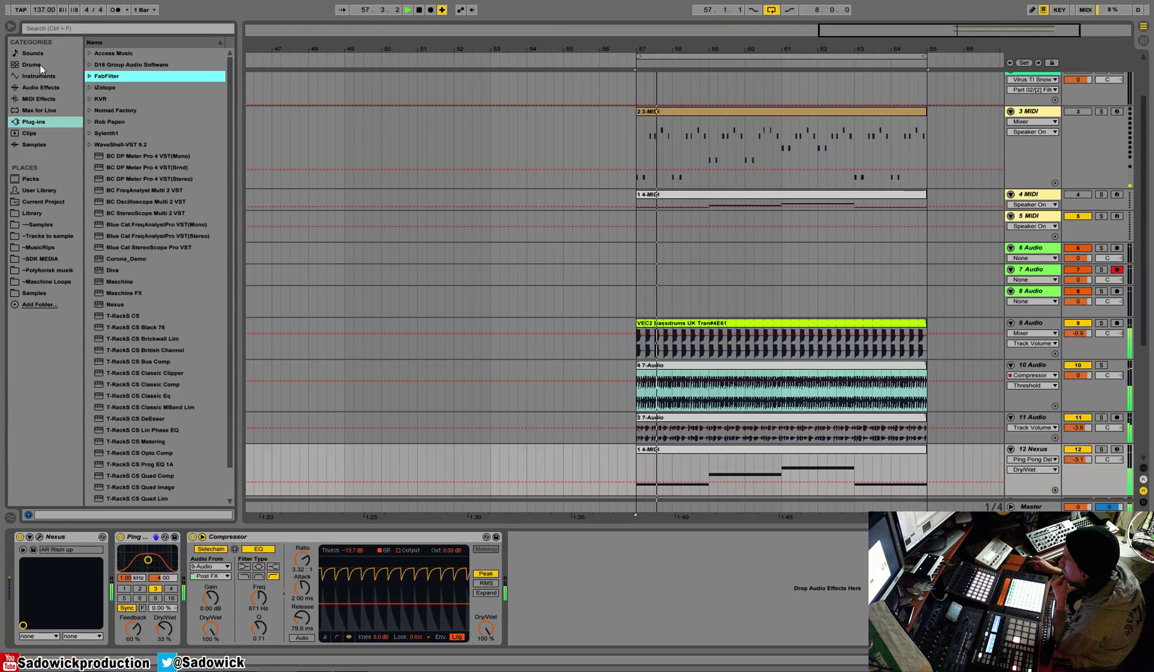
Step: Insert a Compressor with a -9.70 dB threshold between the Ping Pong Delay and the sidechained Compressor on 12 Nexus
click(41, 87)
drag(116, 135, 241, 582)
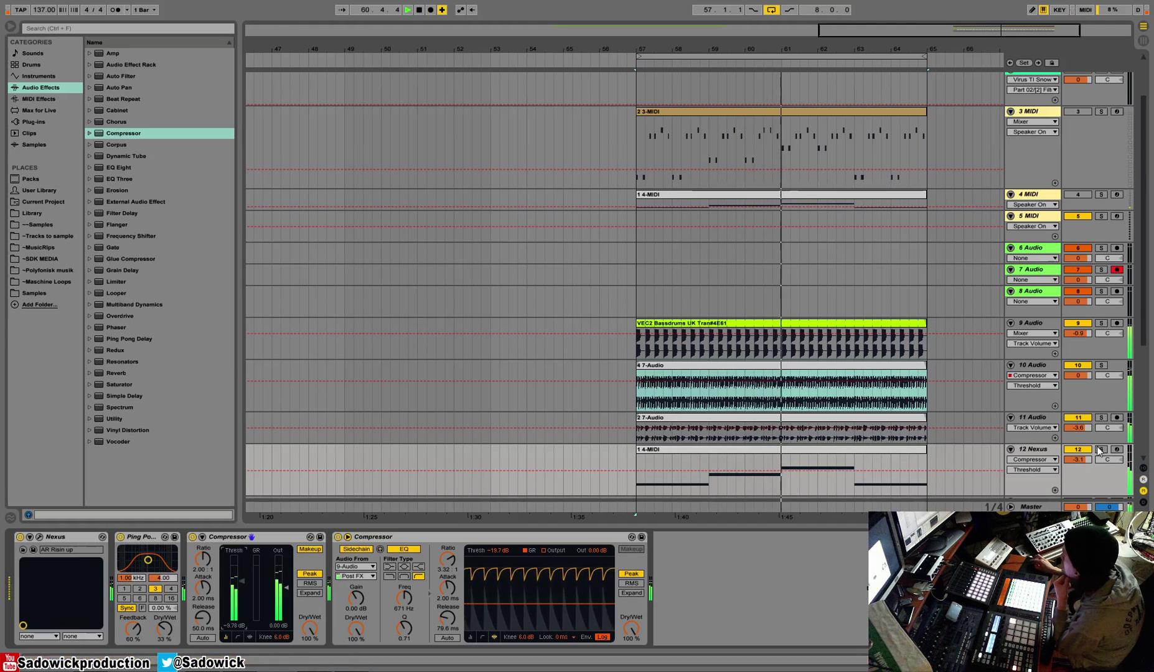
Step: Pan 11 Audio slightly left and 12 Nexus right to 7R, checking the tracks in solo
click(1101, 417)
drag(1107, 427, 1108, 454)
click(1101, 449)
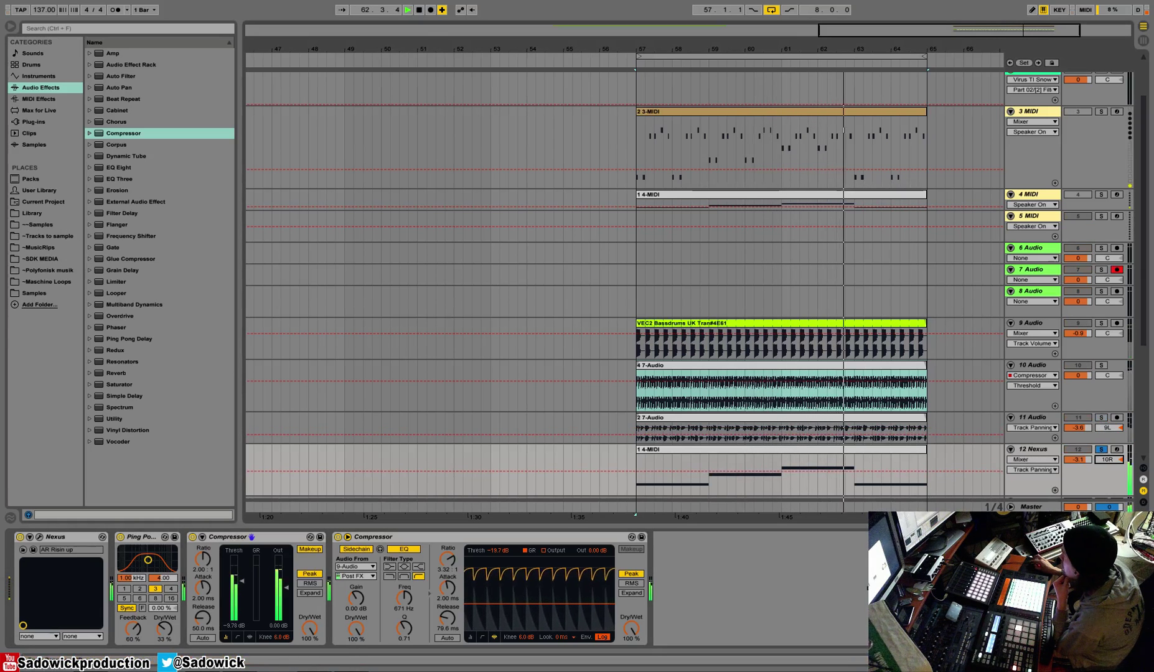
click(1100, 418)
click(1100, 417)
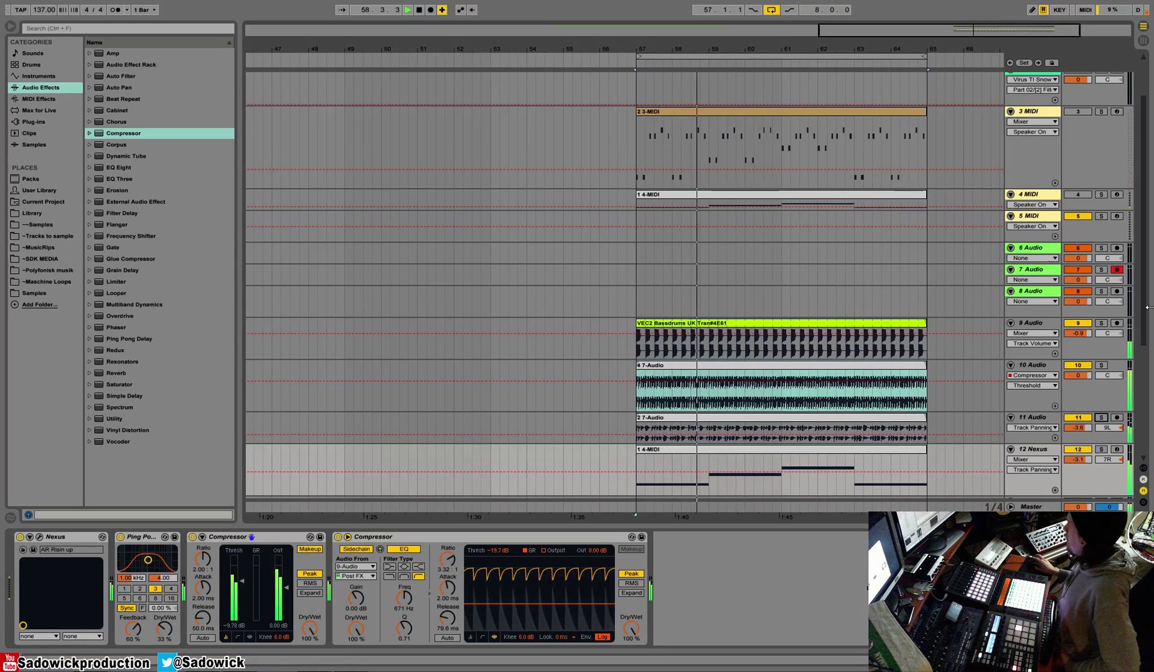
Step: Activate the 3 MIDI track and copy its 3-MIDI clip starting at bar 57
click(1081, 113)
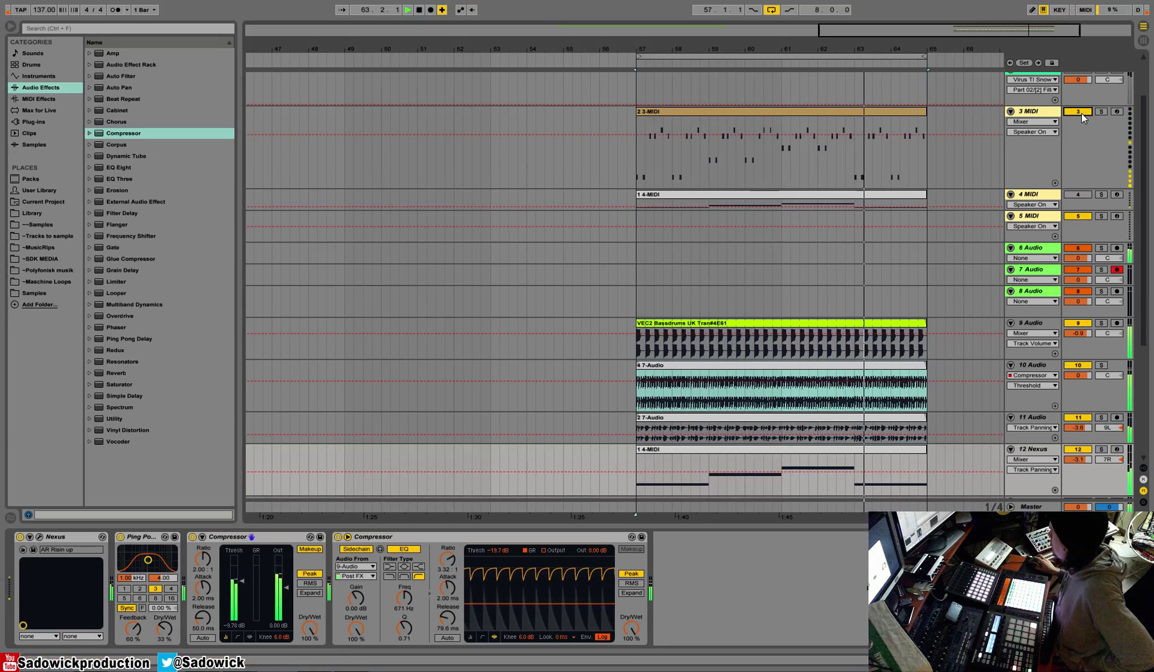
click(1082, 164)
scroll(1082, 164, up, 1)
scroll(1082, 164, up, 2)
click(807, 149)
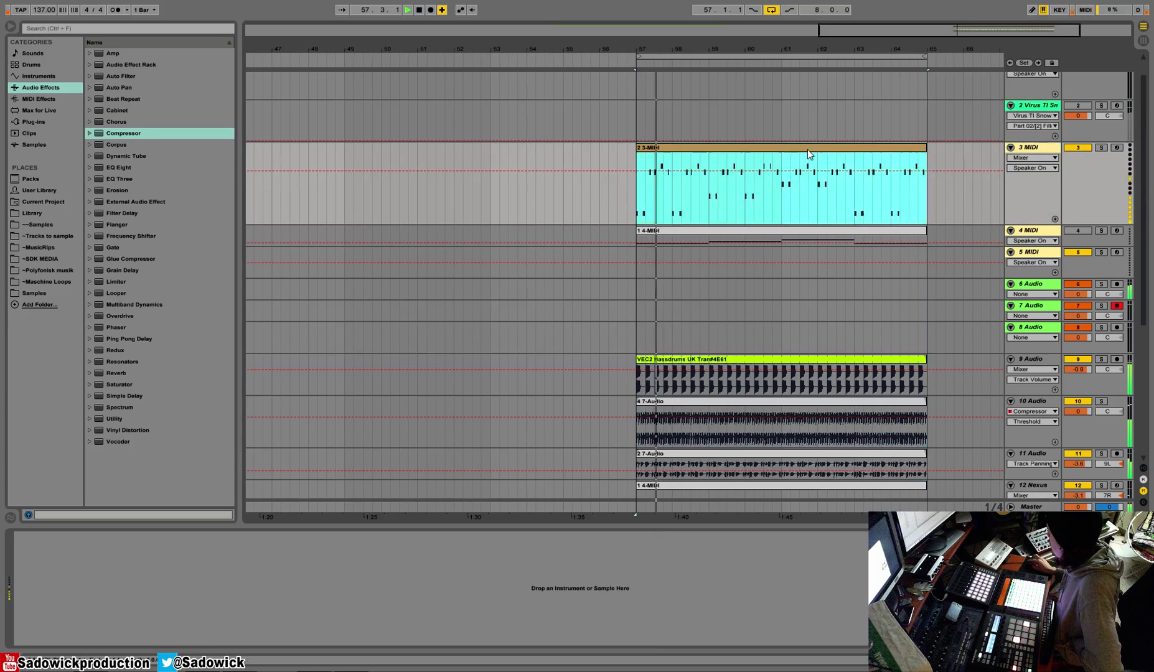
right_click(807, 148)
click(884, 164)
Step: Reduce the height of the 12 Nexus track in the arrangement
scroll(1035, 334, down, 10)
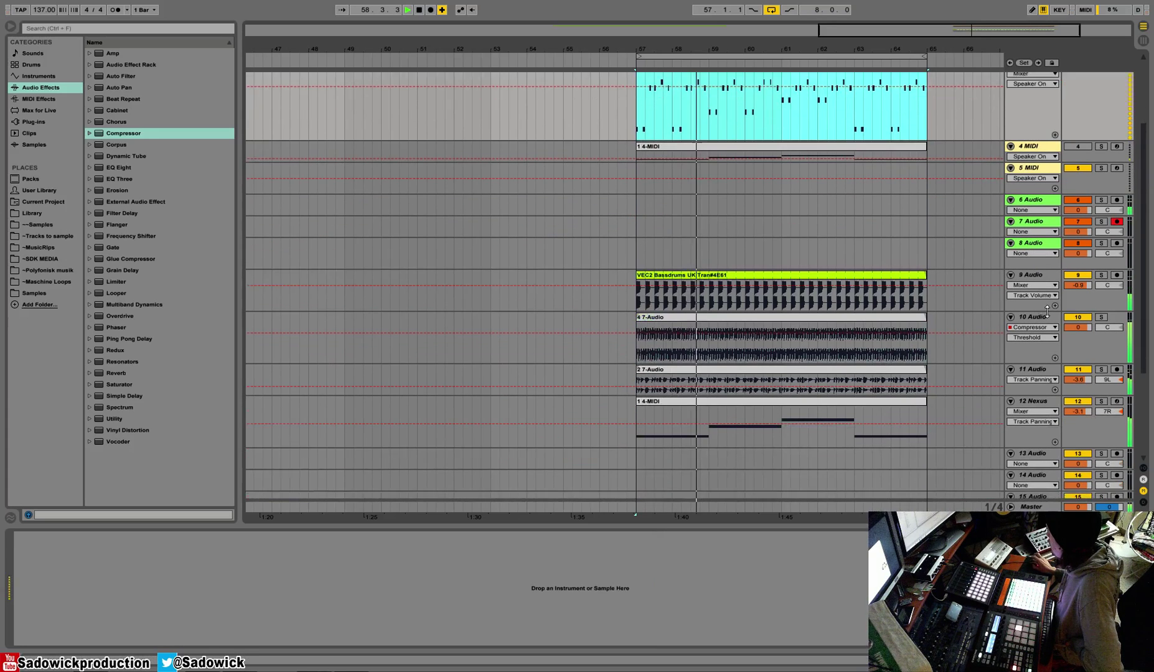
drag(1069, 412, 1068, 373)
scroll(1069, 223, up, 2)
scroll(1069, 223, down, 1)
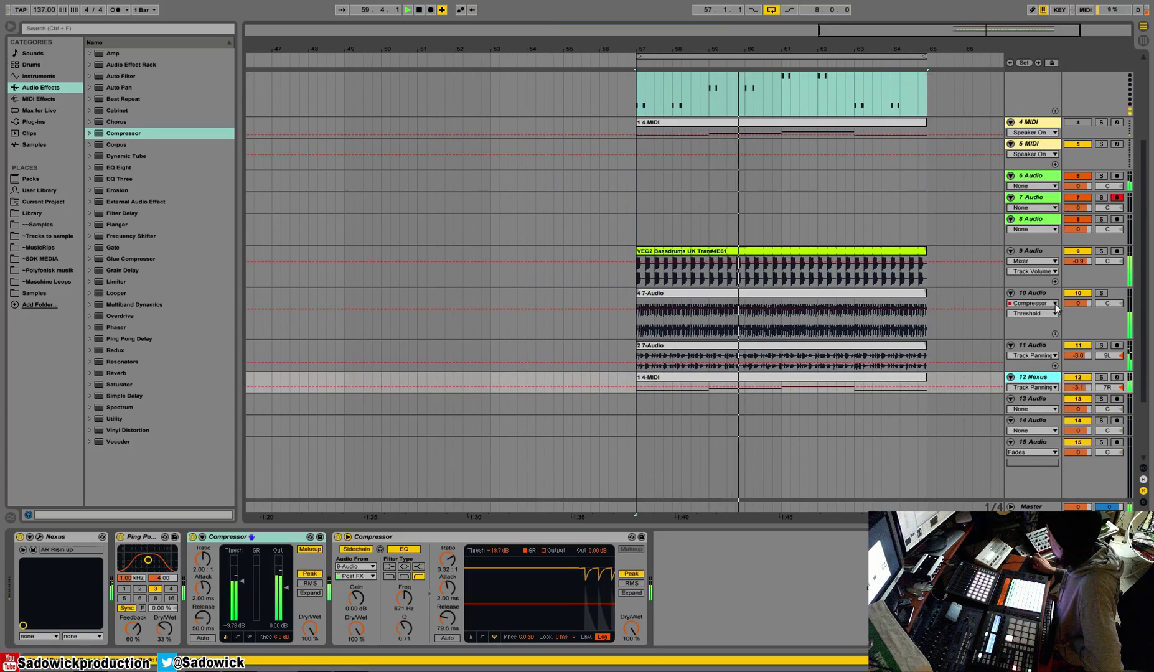
Step: Insert a MIDI track below 8 Audio and paste the copied 3-MIDI clip into it at bar 57
scroll(1058, 236, up, 3)
click(1033, 255)
right_click(1034, 255)
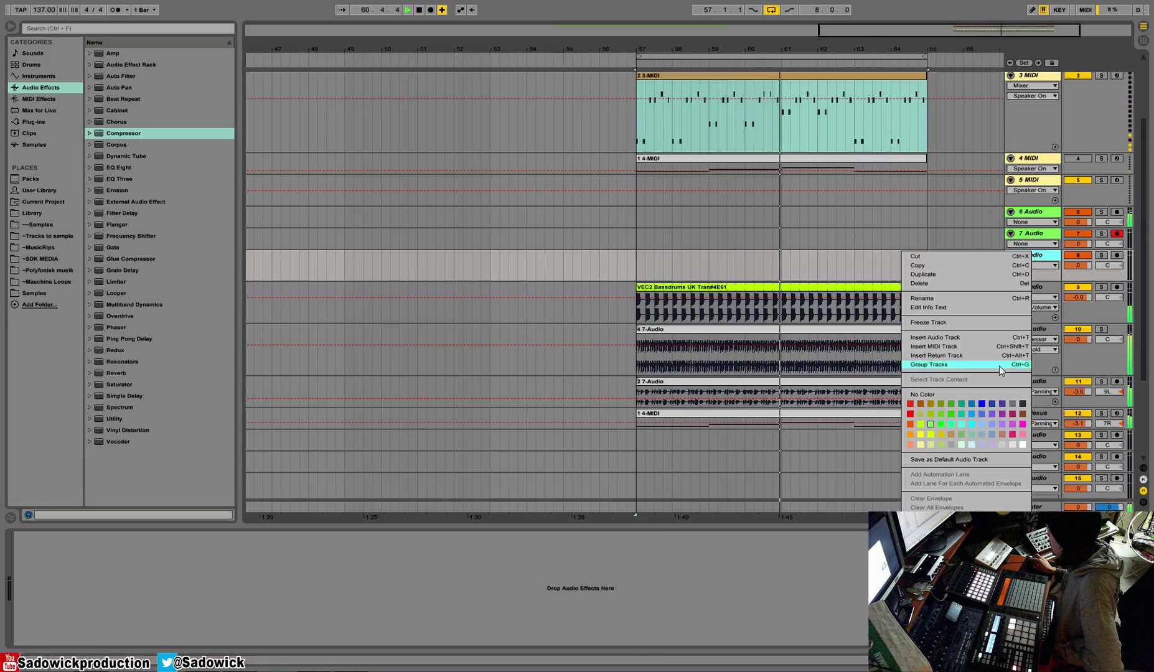
click(959, 350)
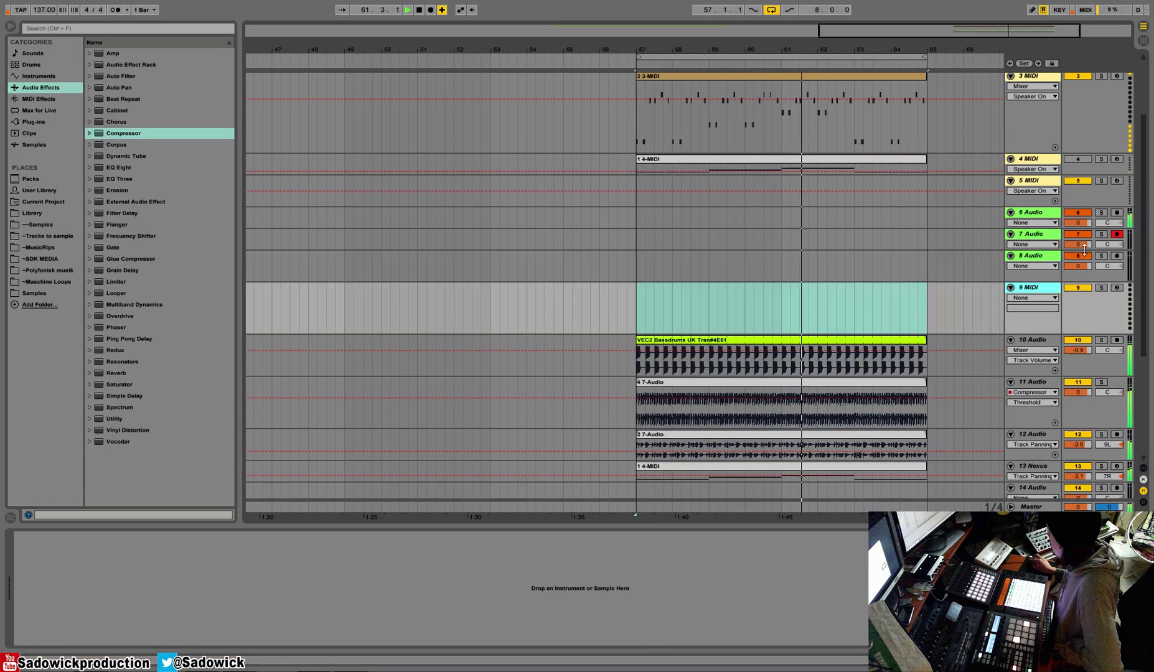
right_click(642, 309)
click(654, 328)
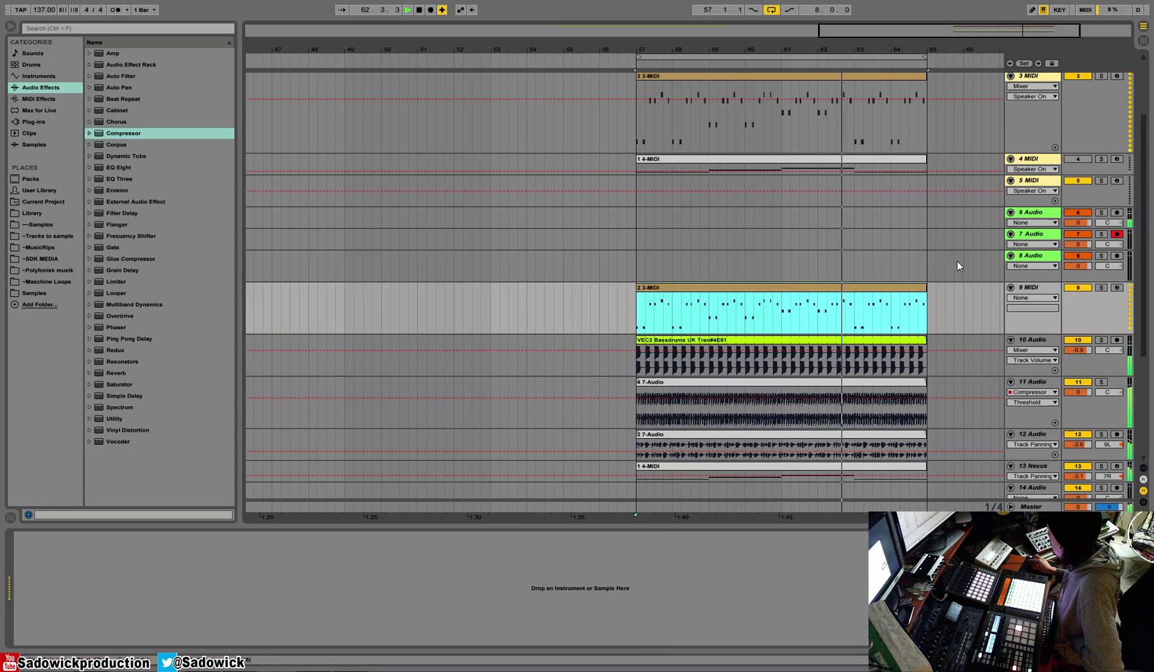
Step: Solo the 9 MIDI track and show the tracks' input/output routing
click(17, 122)
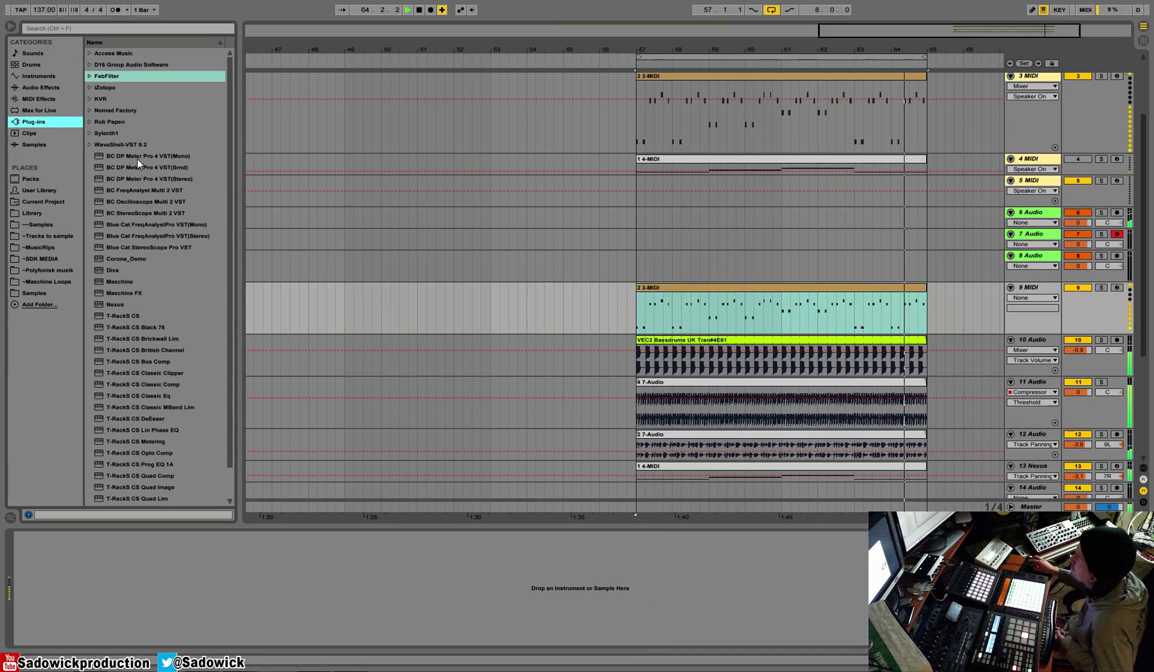
click(1098, 313)
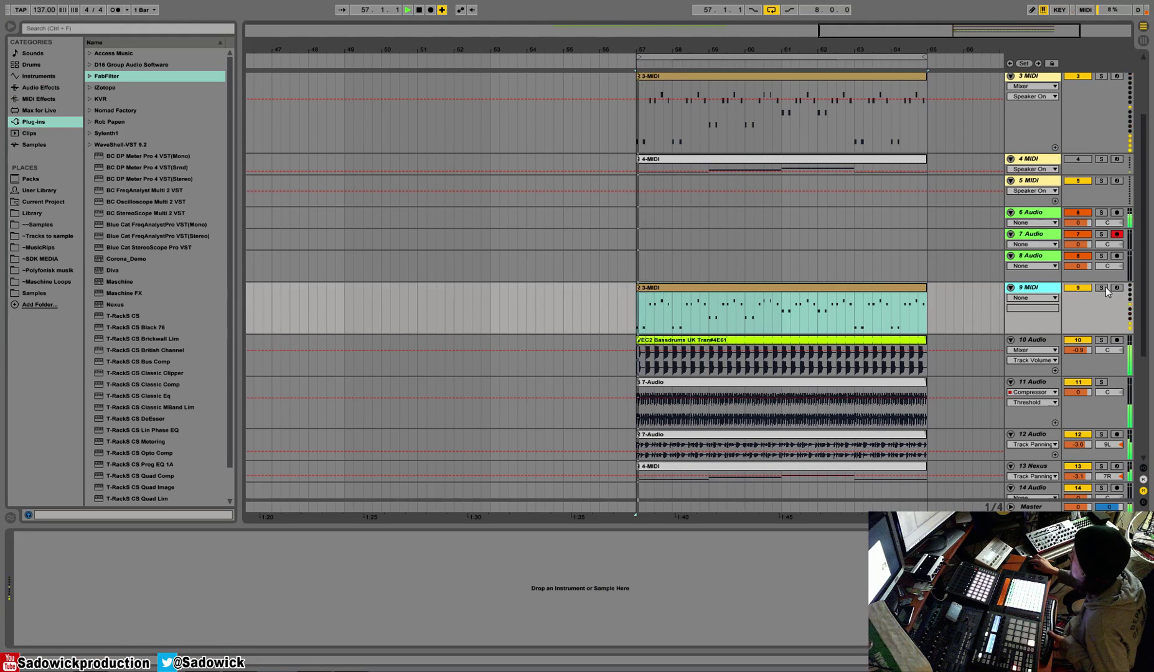
click(1102, 288)
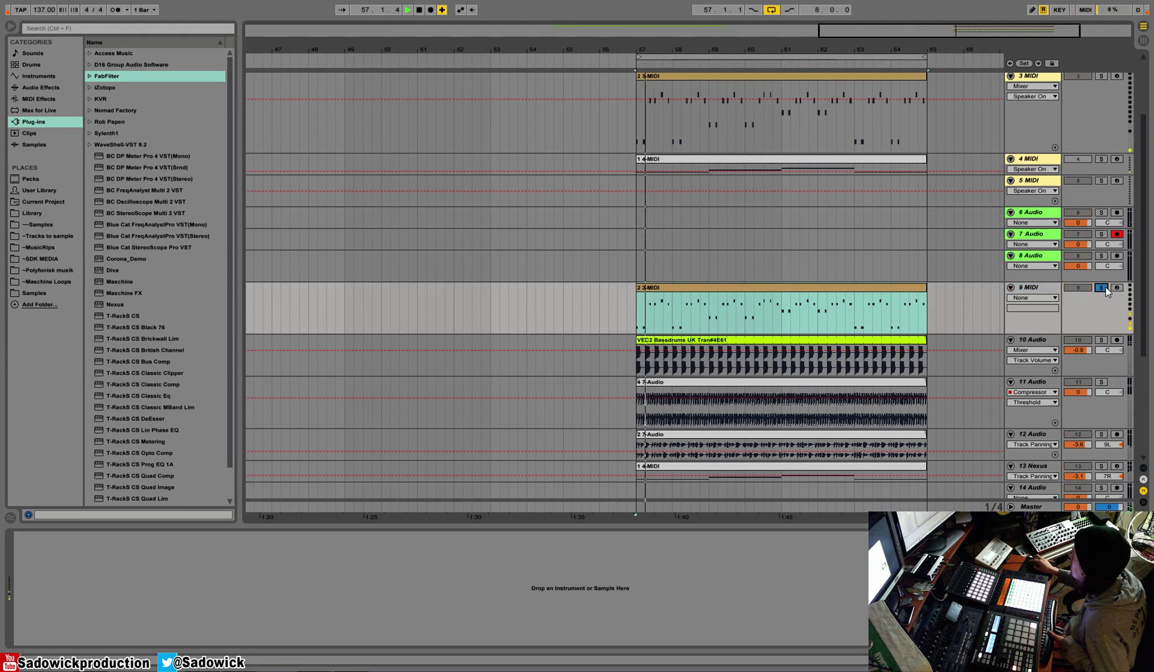
click(1144, 468)
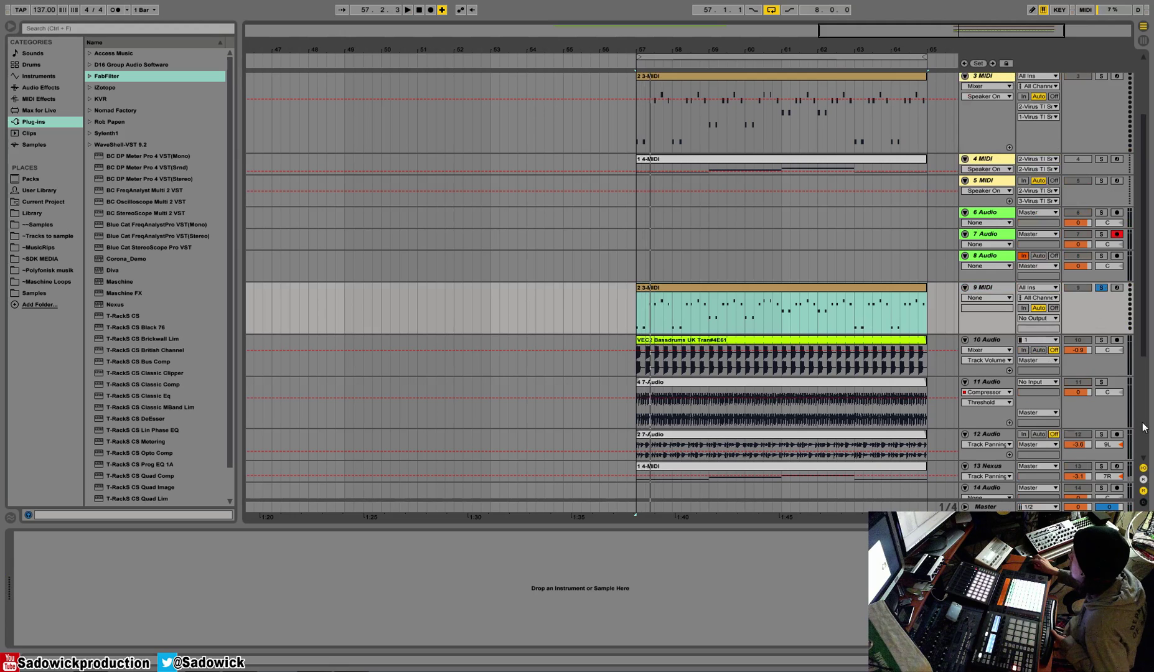
Step: Insert an audio track below 9 MIDI, solo it along with 9 MIDI, and arm 9 MIDI for recording
right_click(965, 301)
click(1023, 387)
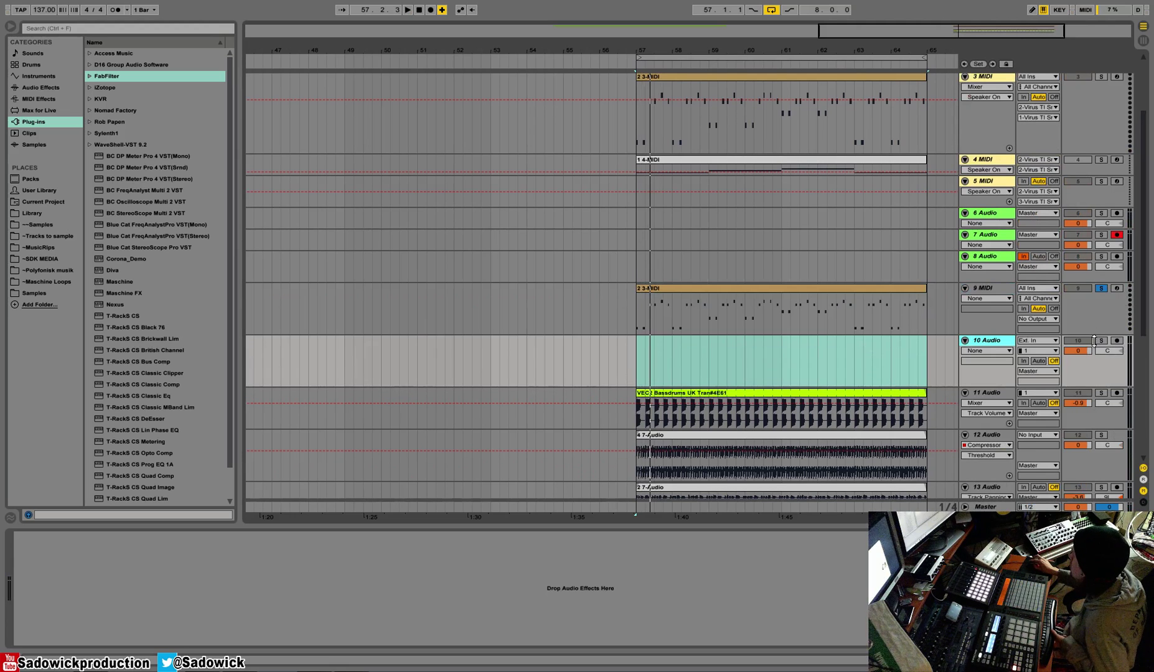
click(1118, 288)
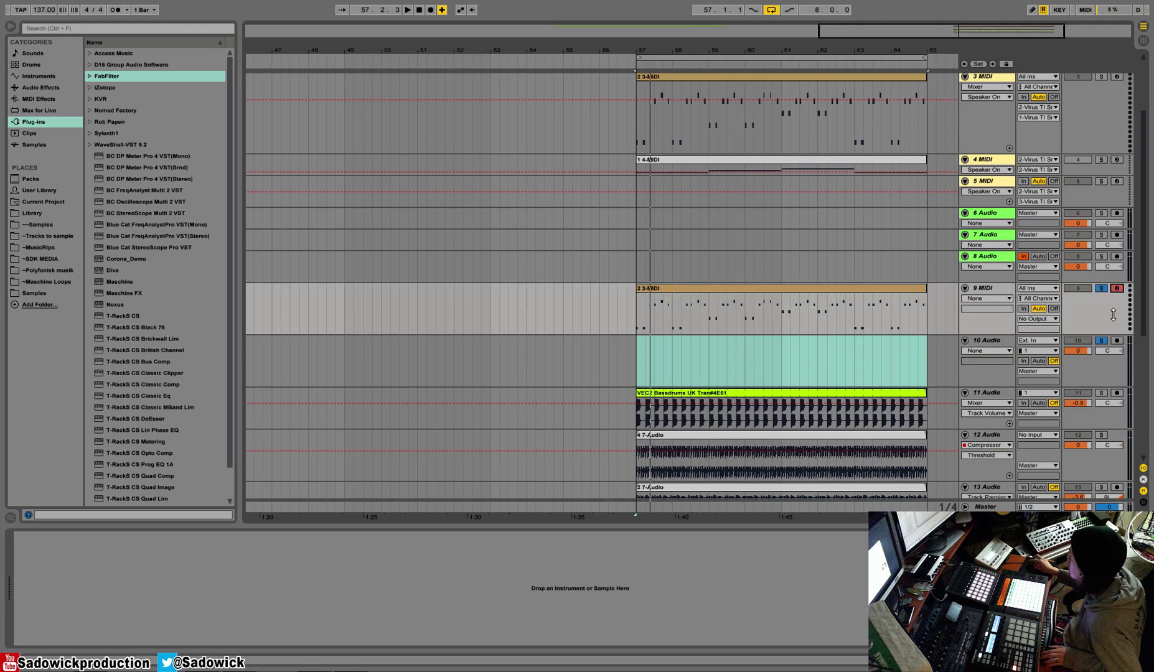
Step: Route the 9 MIDI track's output to Komplete Audio 6 Out on channel 1
click(1038, 319)
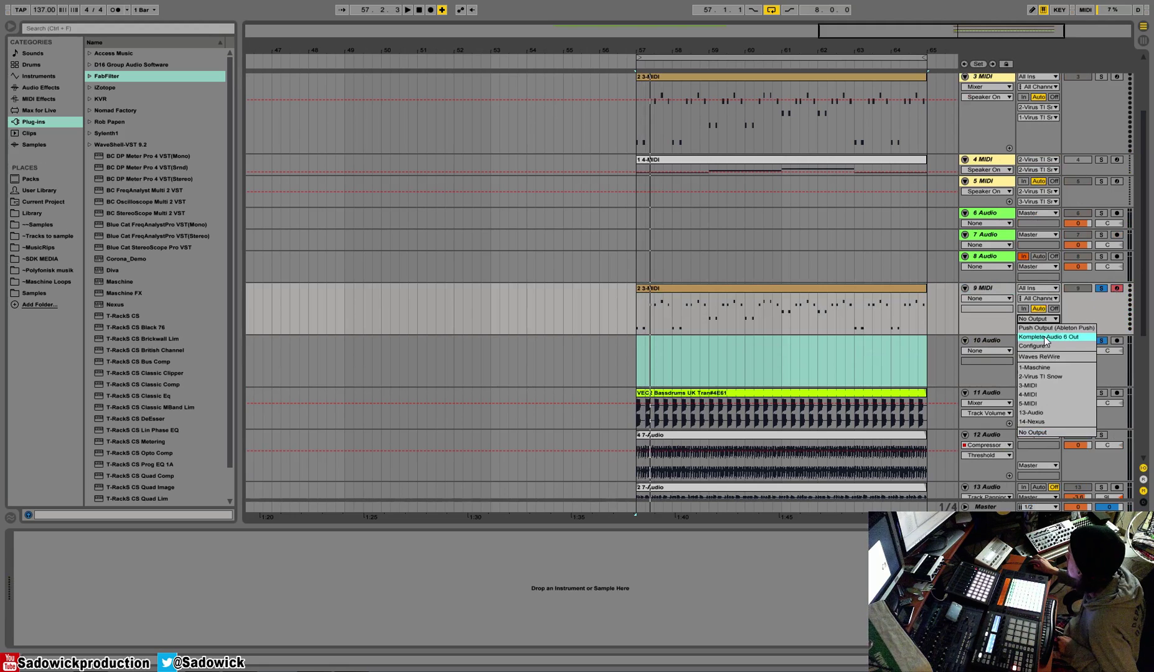
click(1046, 337)
click(1040, 329)
click(1039, 331)
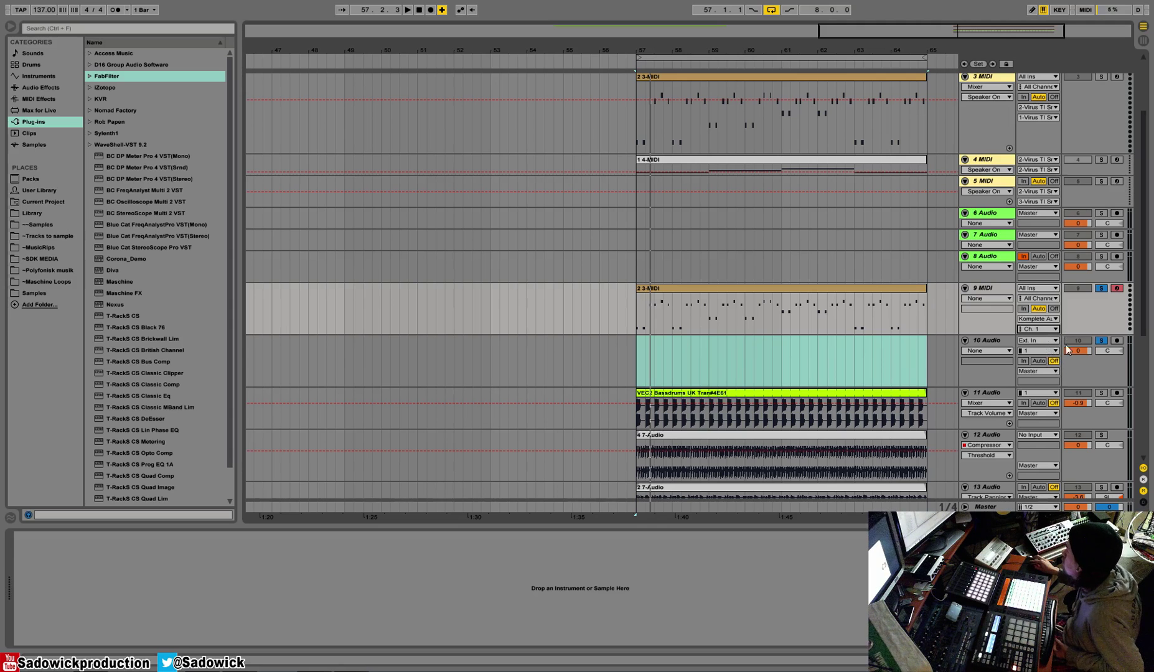
Step: Set the 10 Audio track's input to Ext. In, channels 3/4
click(1041, 348)
click(1043, 342)
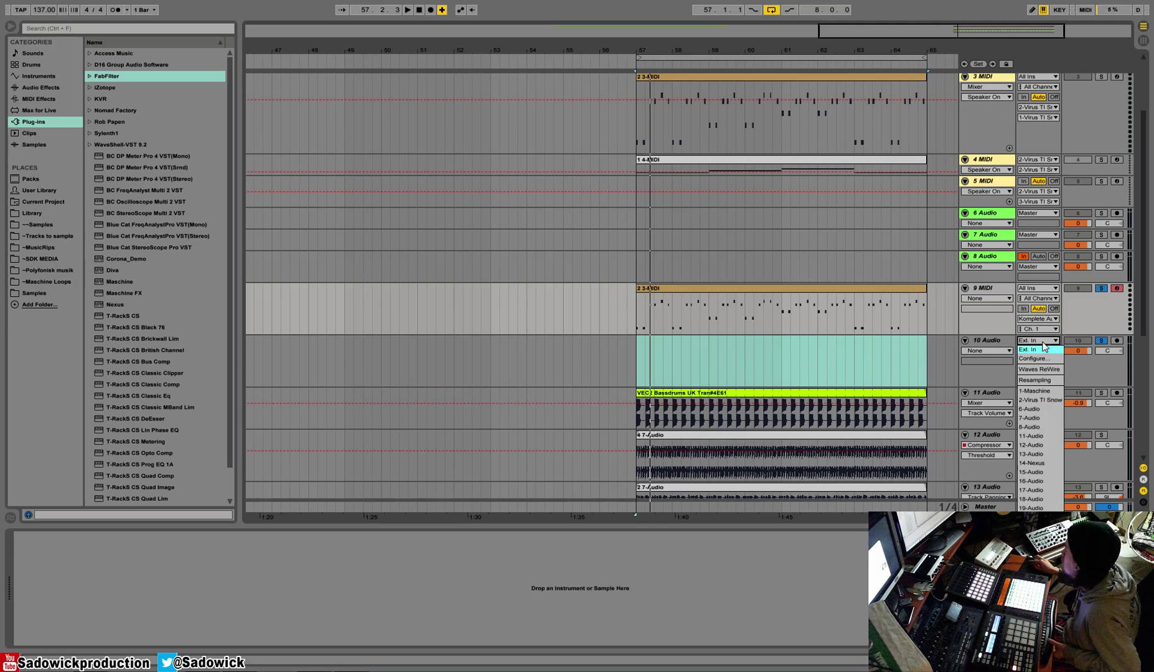
click(1046, 351)
click(1041, 350)
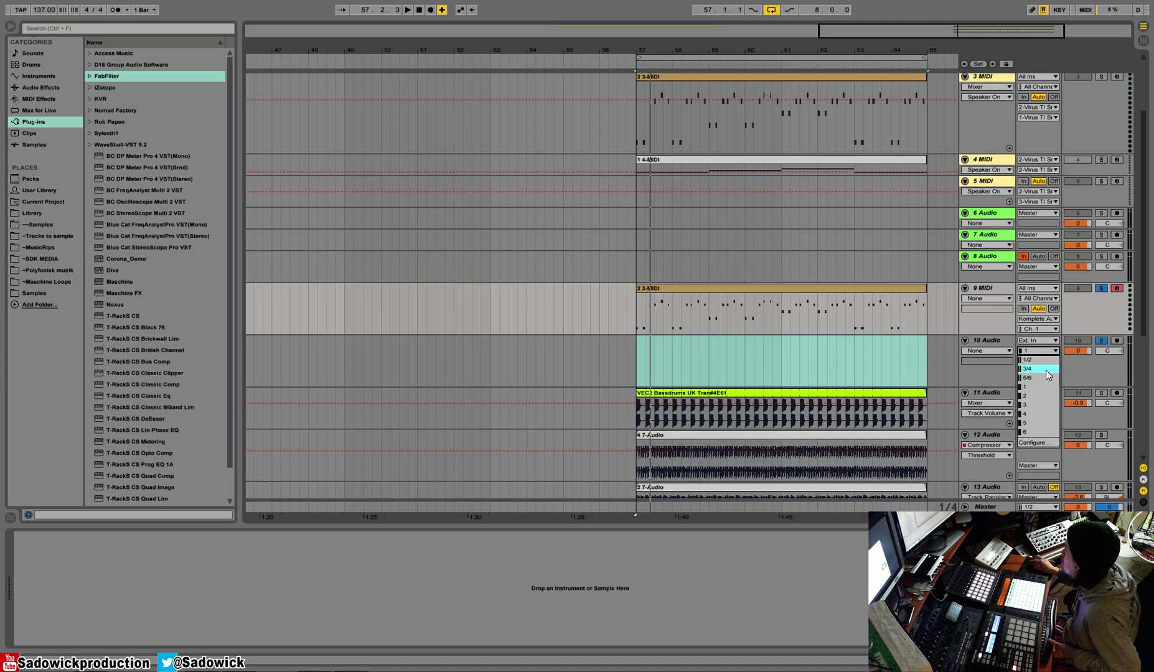
click(1043, 368)
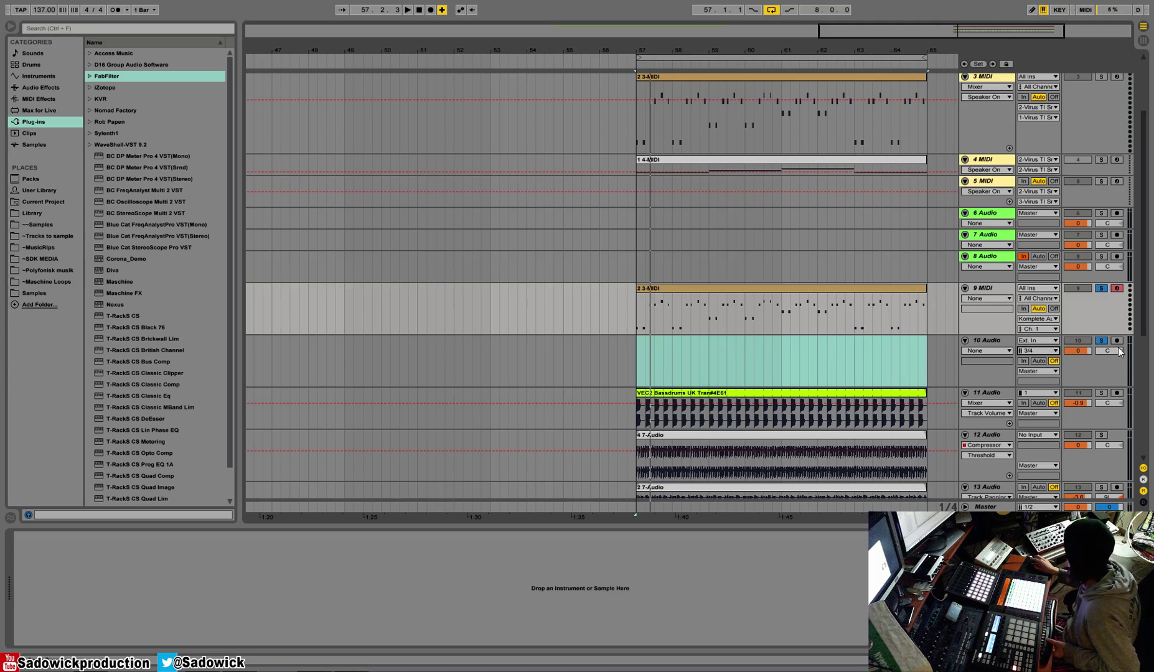
Step: Set 10 Audio's monitoring to In and play the loop to check the incoming synth signal
key(space)
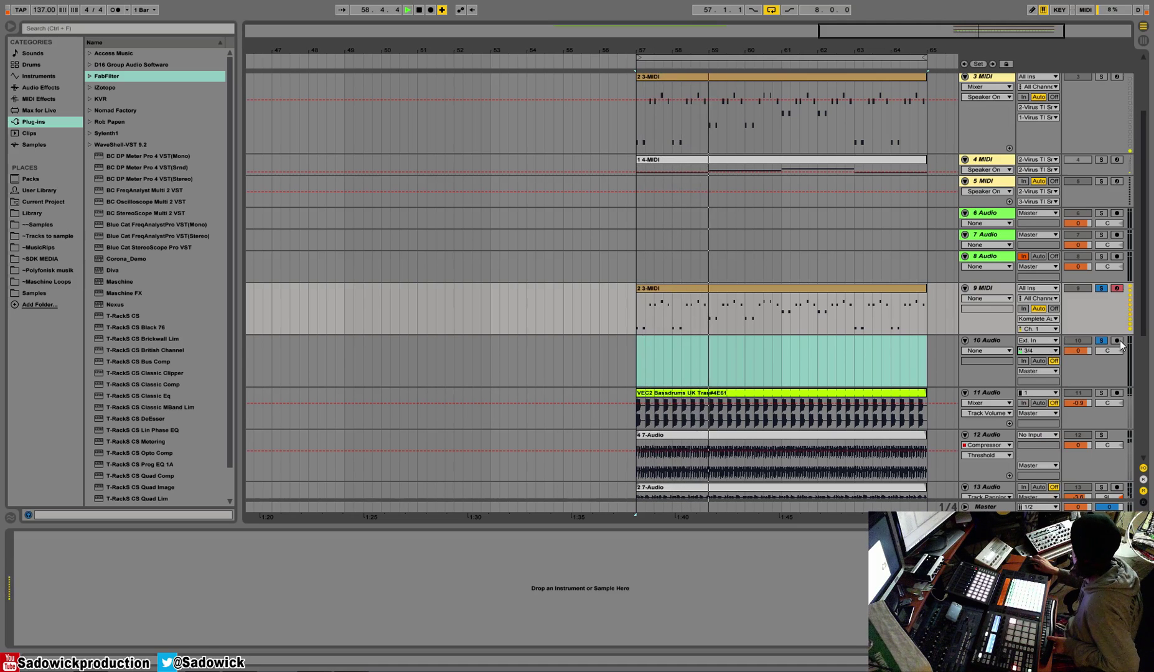
key(space)
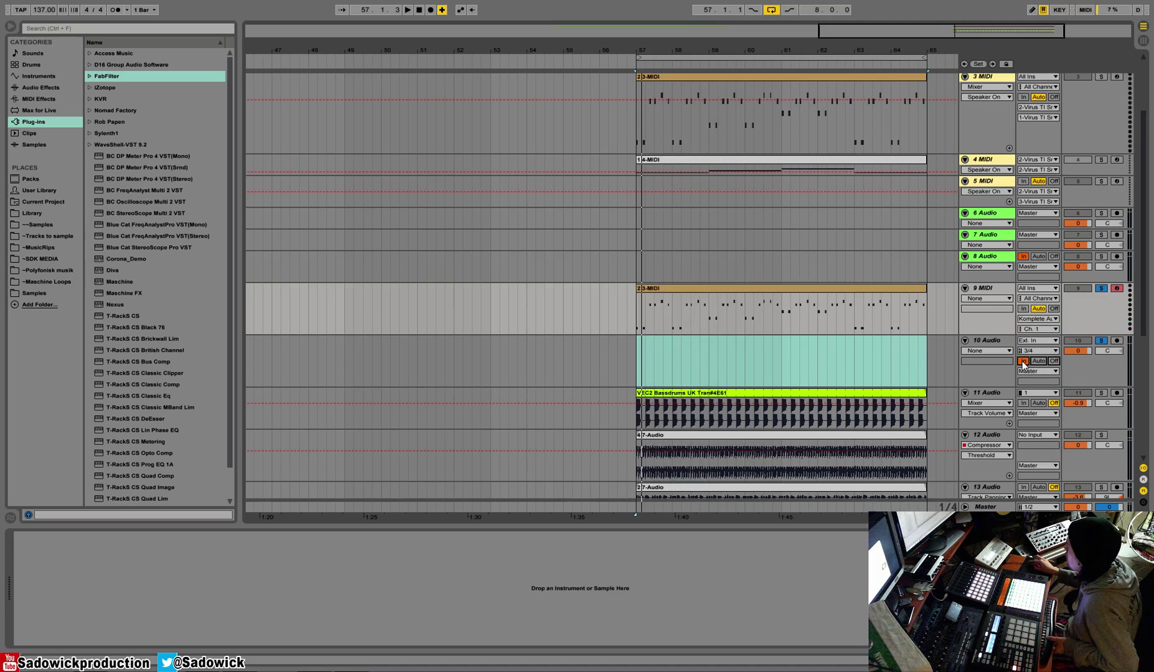
key(space)
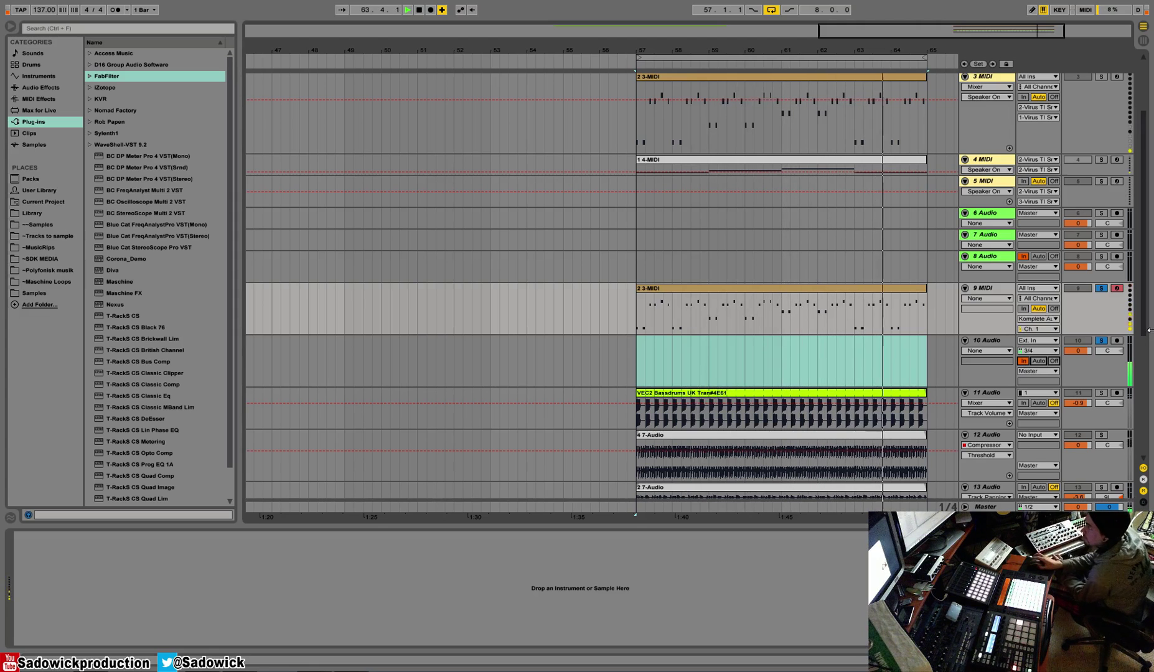
Step: Insert a Utility effect on 10 Audio and set its gain to 2.22 dB
click(1092, 377)
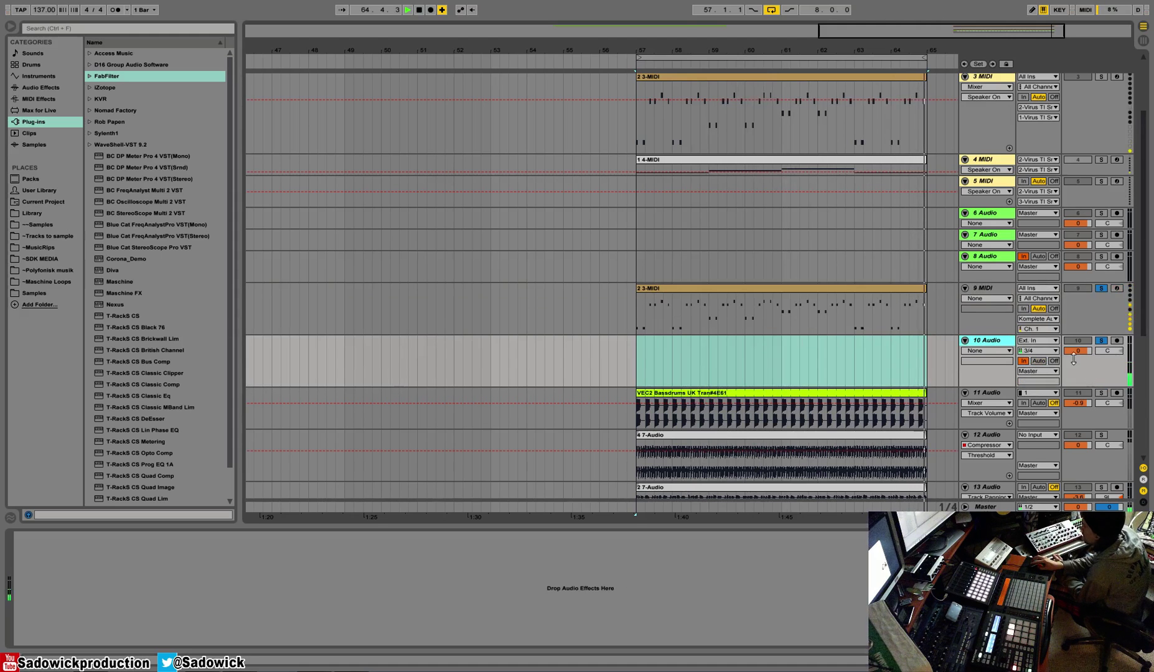
click(36, 88)
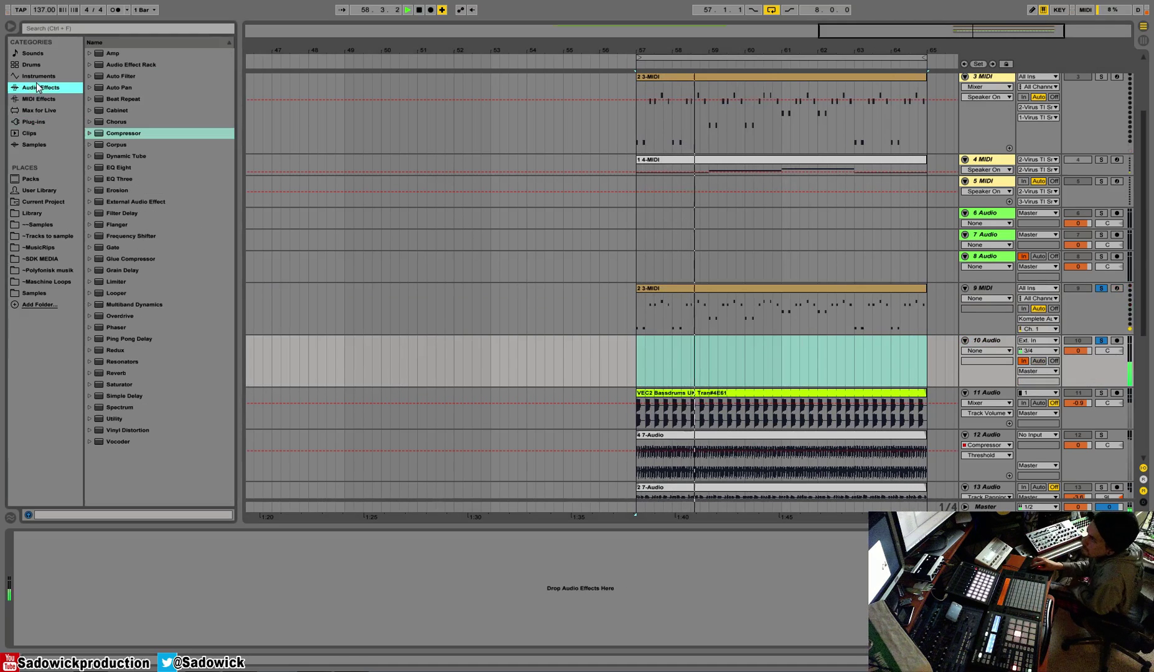
double_click(116, 418)
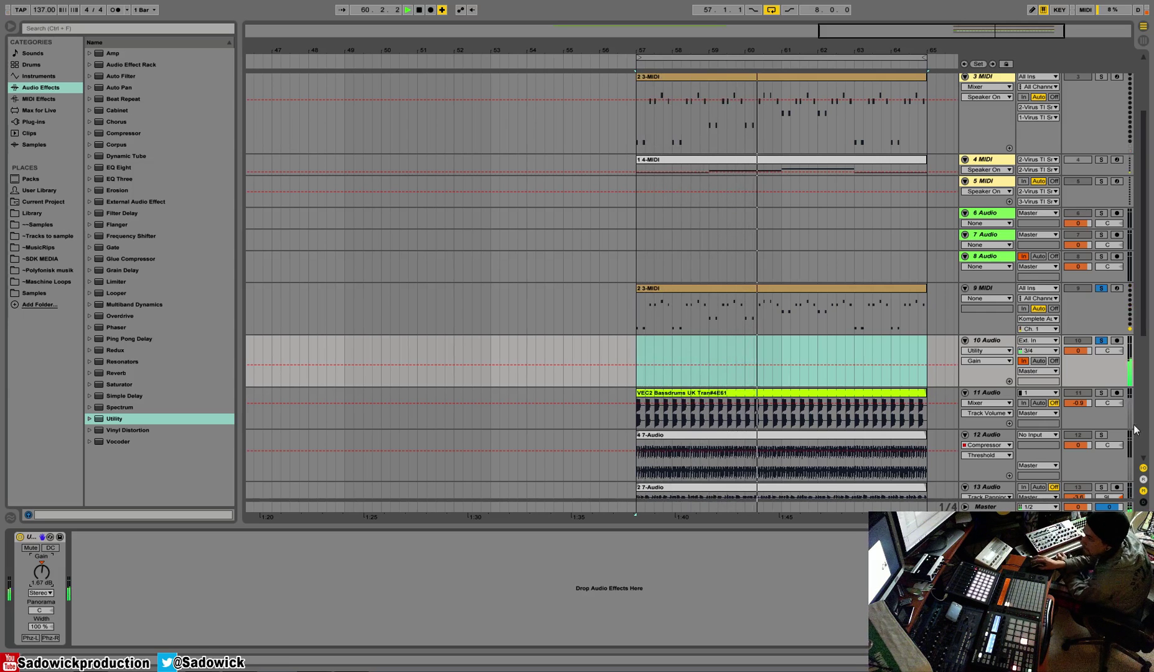
drag(42, 572, 42, 565)
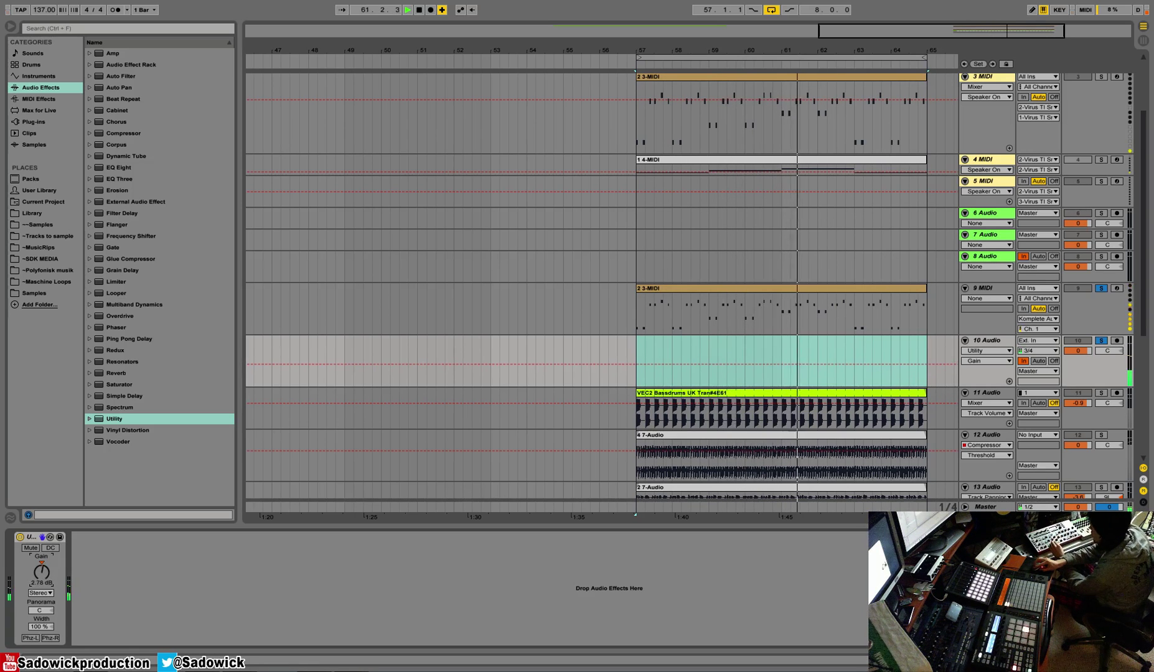
drag(45, 572, 44, 573)
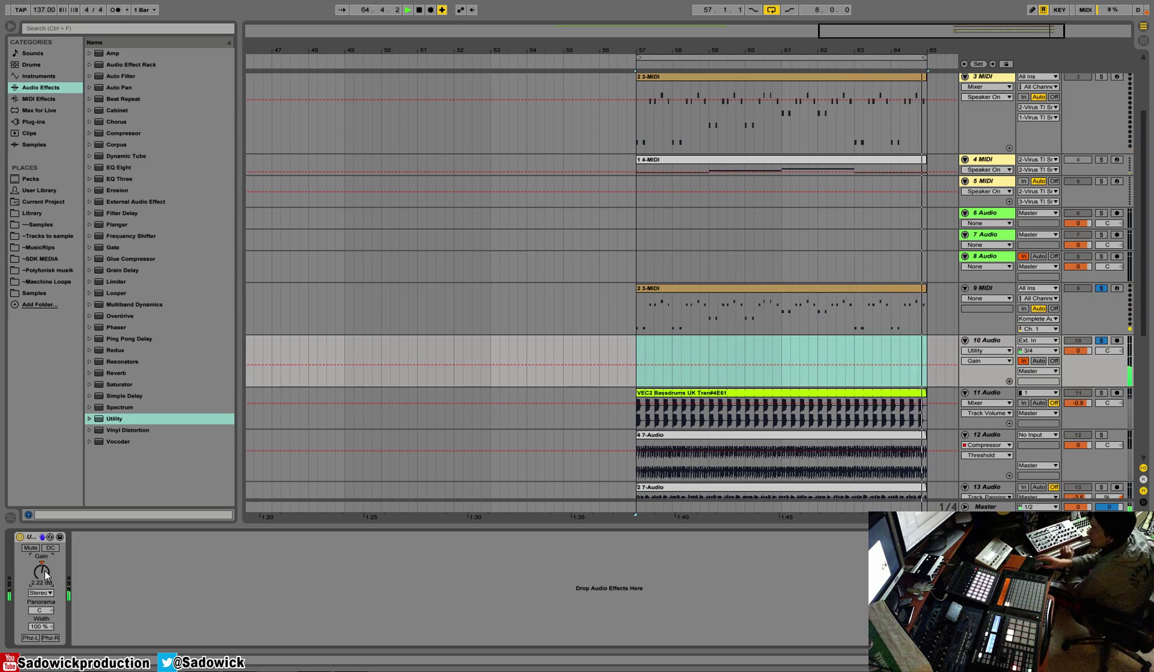
Step: Duplicate the 9 MIDI track, route the copy to MIDI channel 2 and solo it
right_click(997, 285)
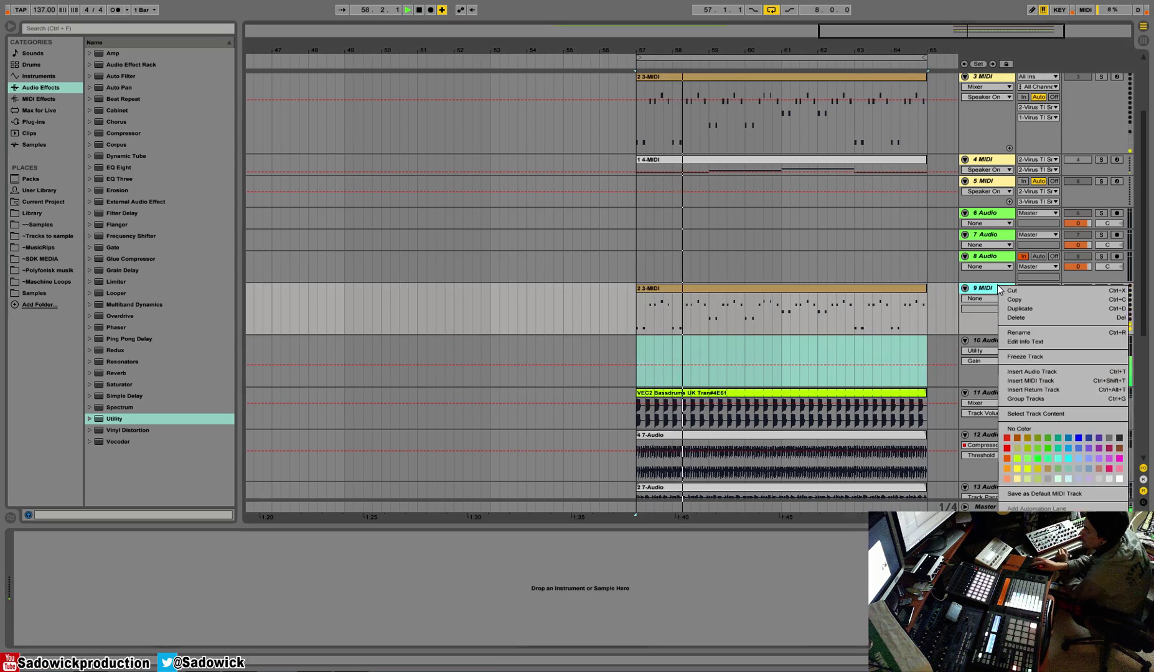
click(1036, 307)
click(1039, 381)
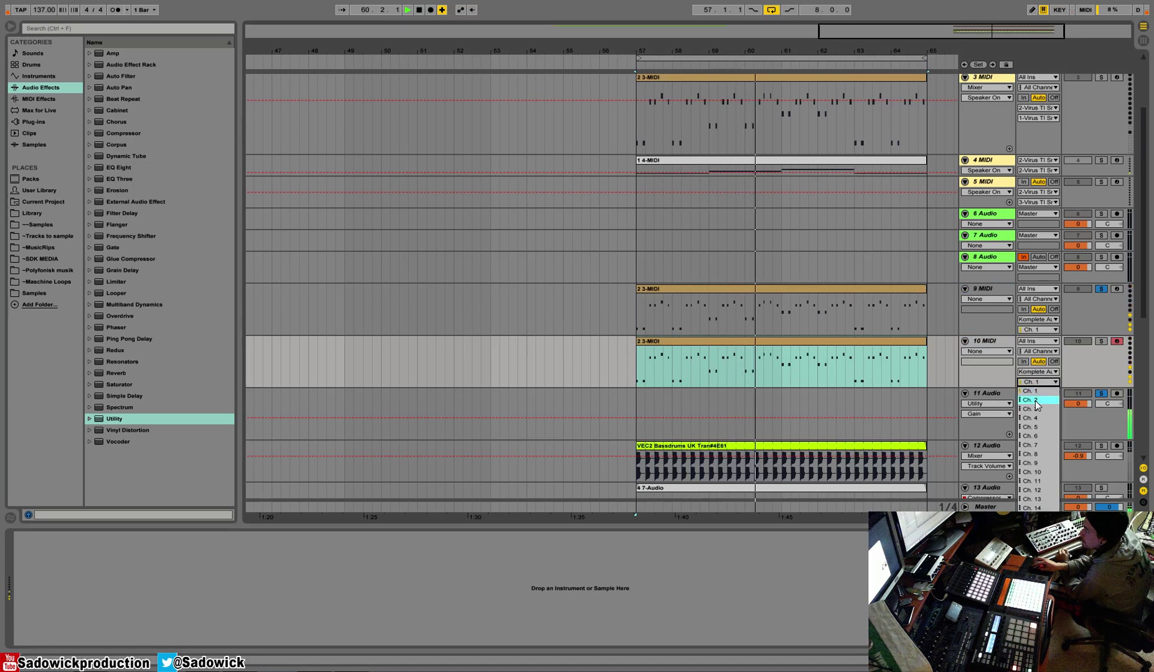
click(1035, 401)
click(1102, 341)
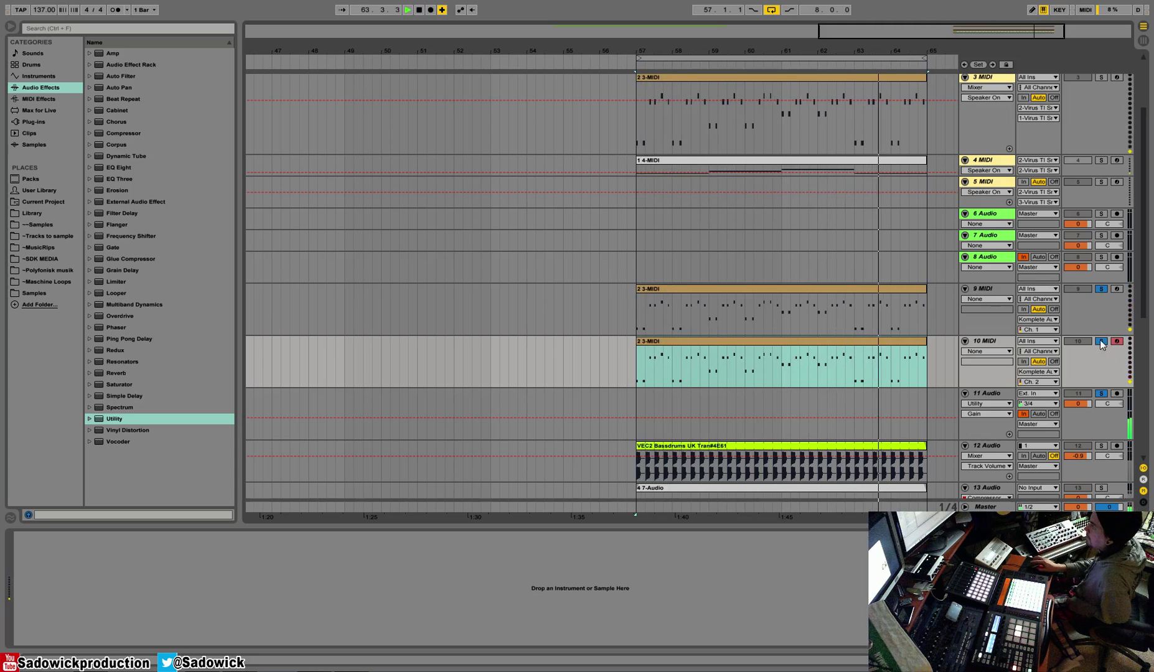
Step: Shrink the 9 MIDI and 10 MIDI tracks and duplicate 10 MIDI as a soloed track routed to channel 3
drag(1106, 387, 1109, 372)
drag(1109, 334, 1108, 308)
right_click(1085, 357)
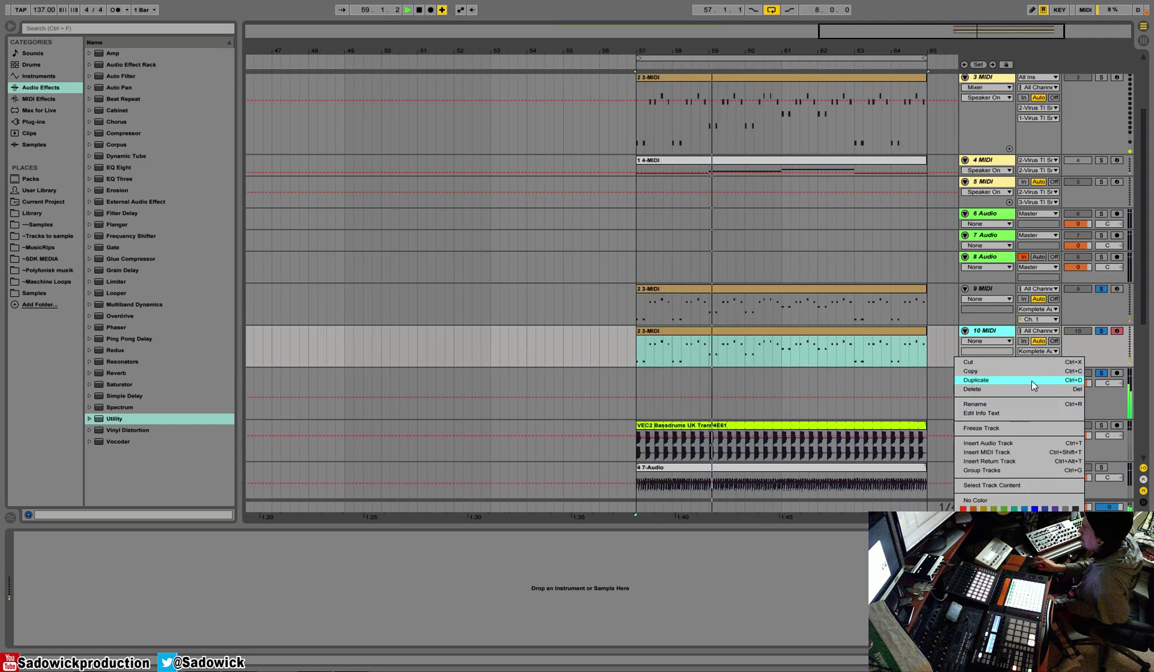
click(1031, 381)
click(1099, 373)
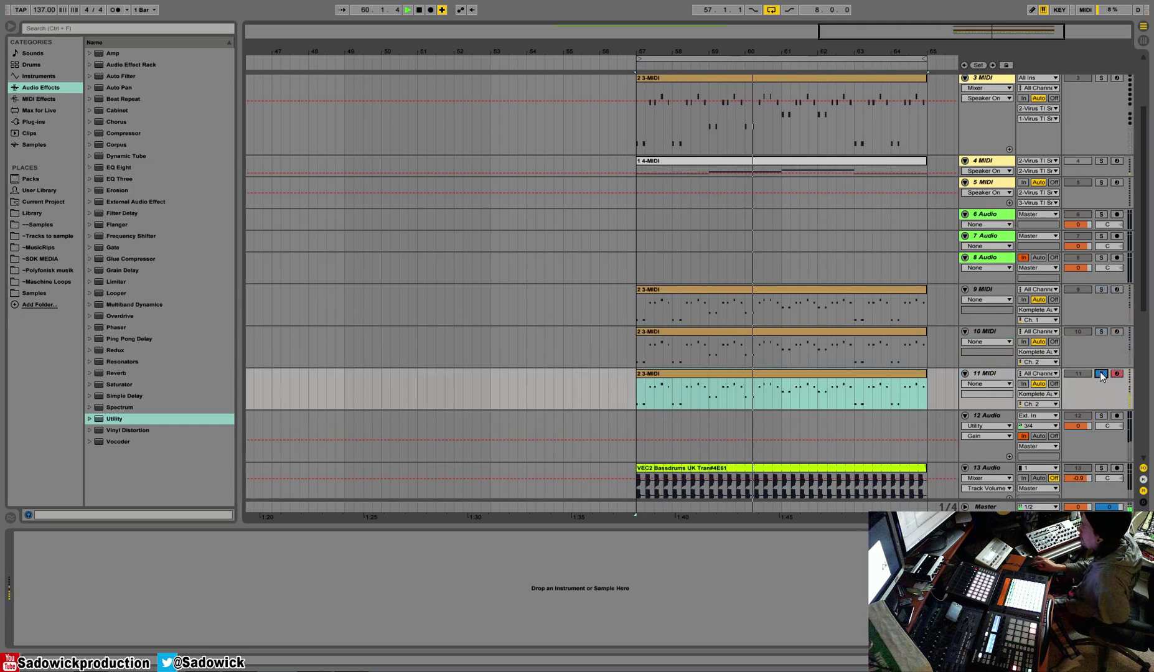
click(1031, 401)
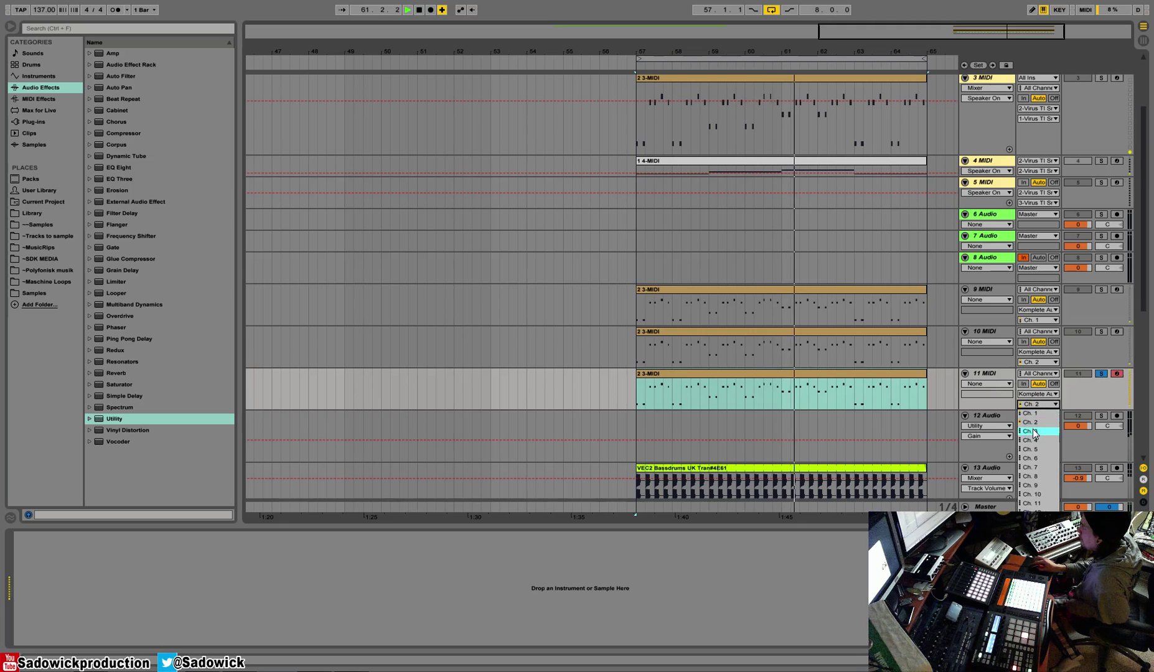
click(1036, 412)
Step: Solo 12 Audio alongside 11 MIDI and audition the channel 3 synth part in playback
click(1101, 415)
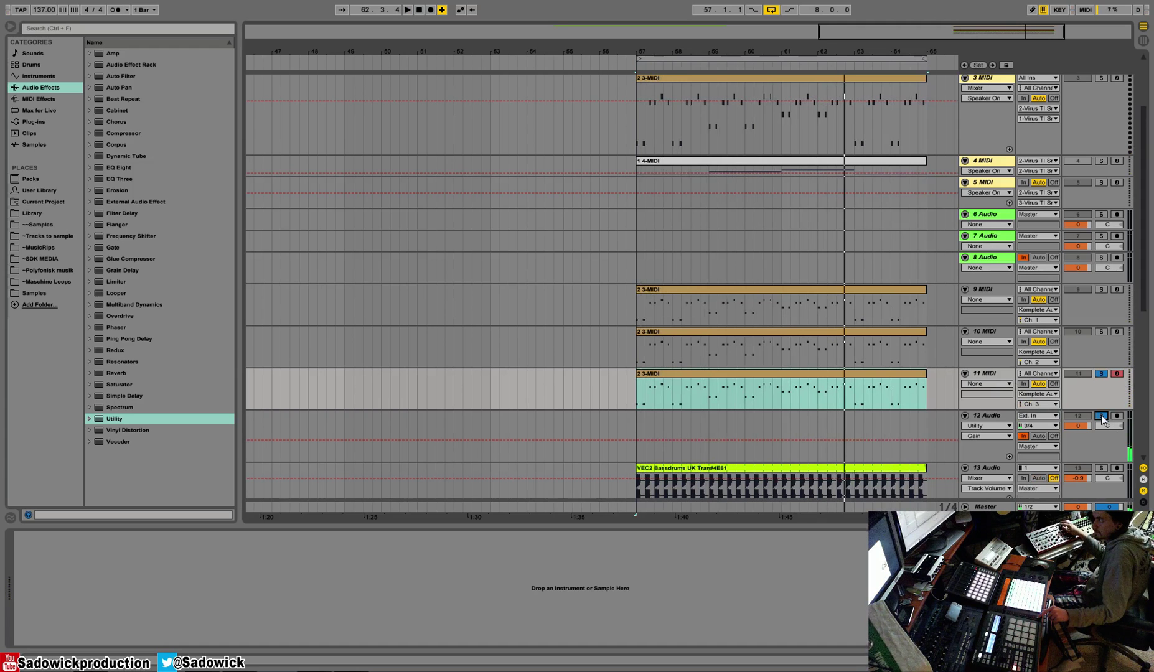
key(space)
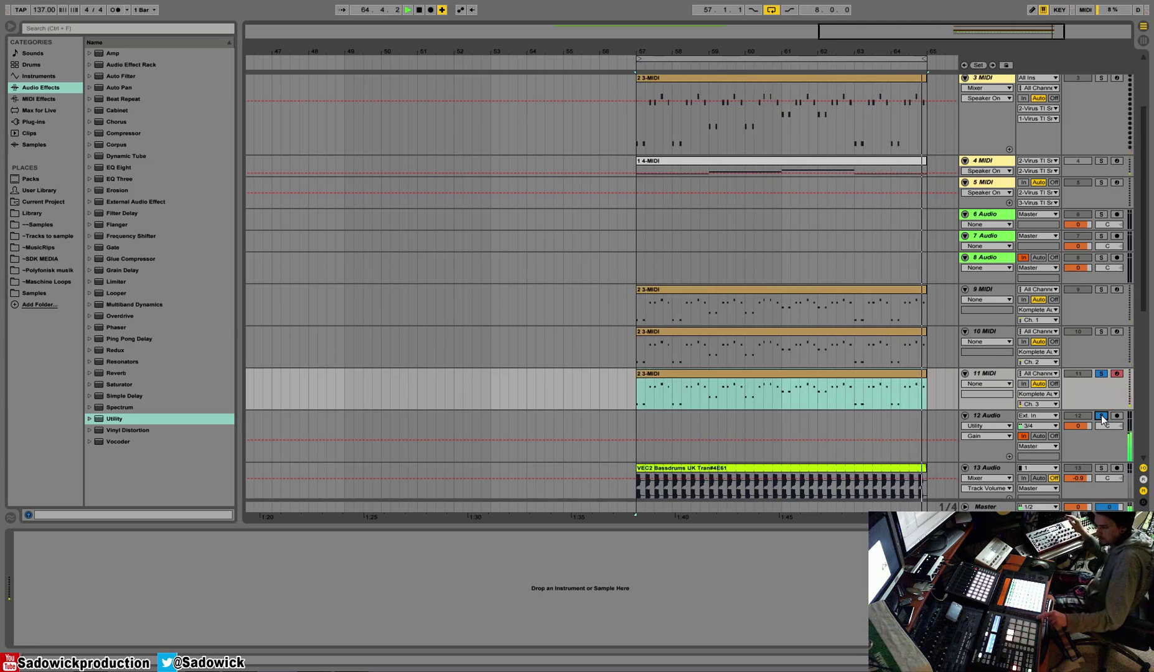
key(space)
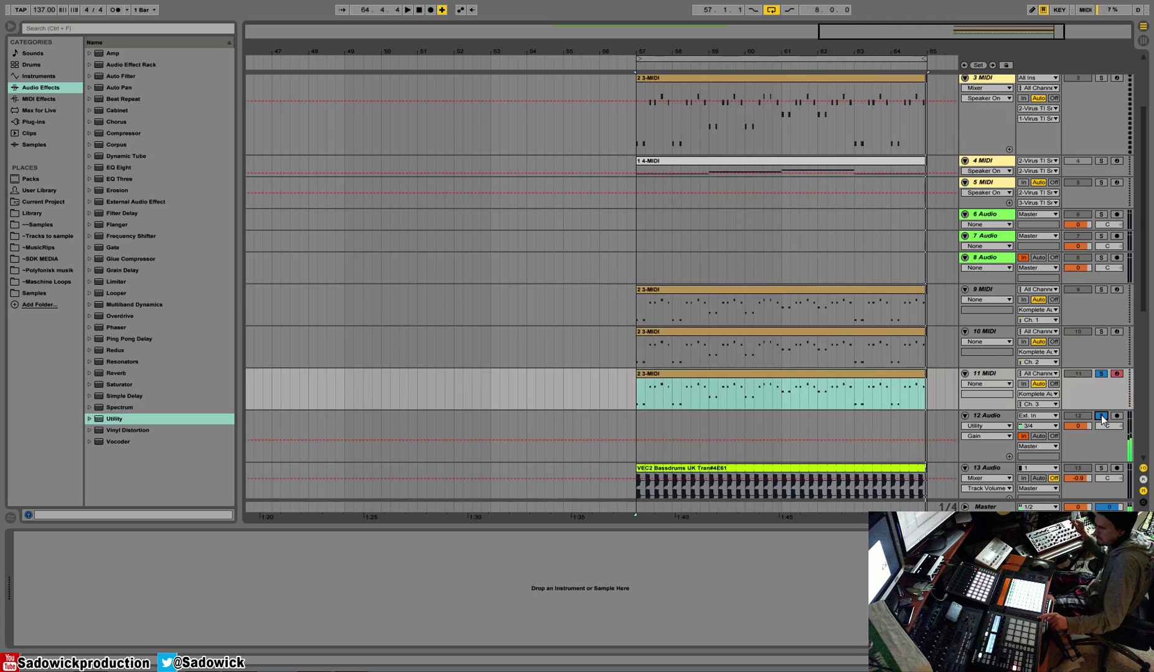
Step: Clear the 11 MIDI and 12 Audio solos, arm 9 MIDI, and compare the full mix with 12 Audio off and on
key(space)
key(space)
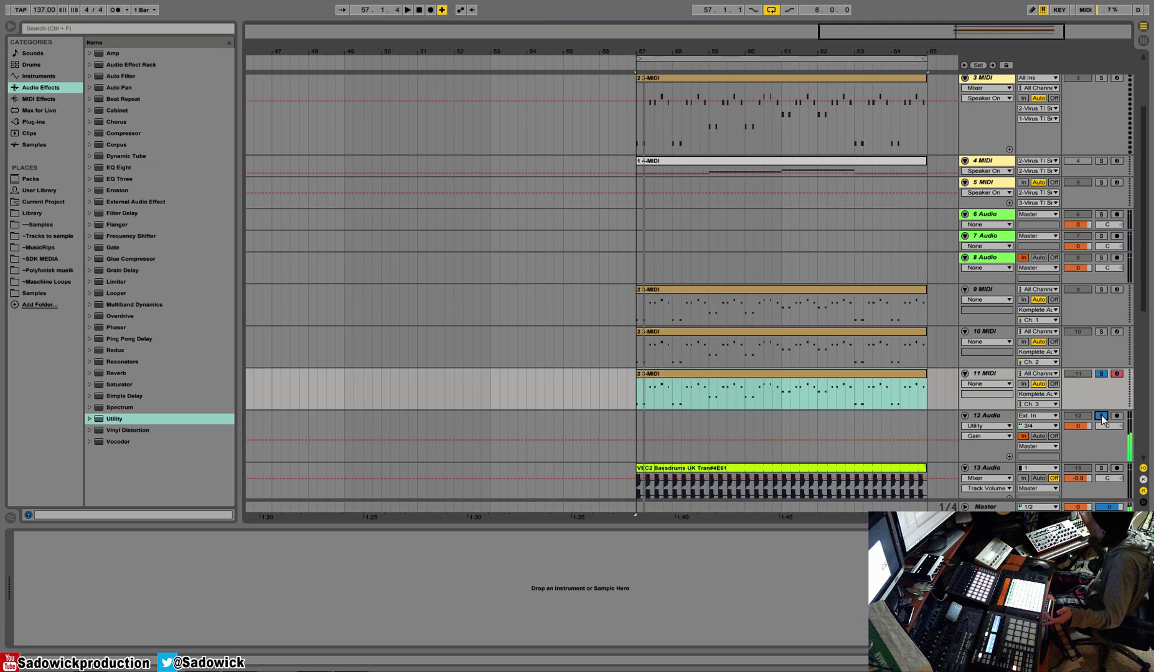
click(1101, 414)
click(1103, 374)
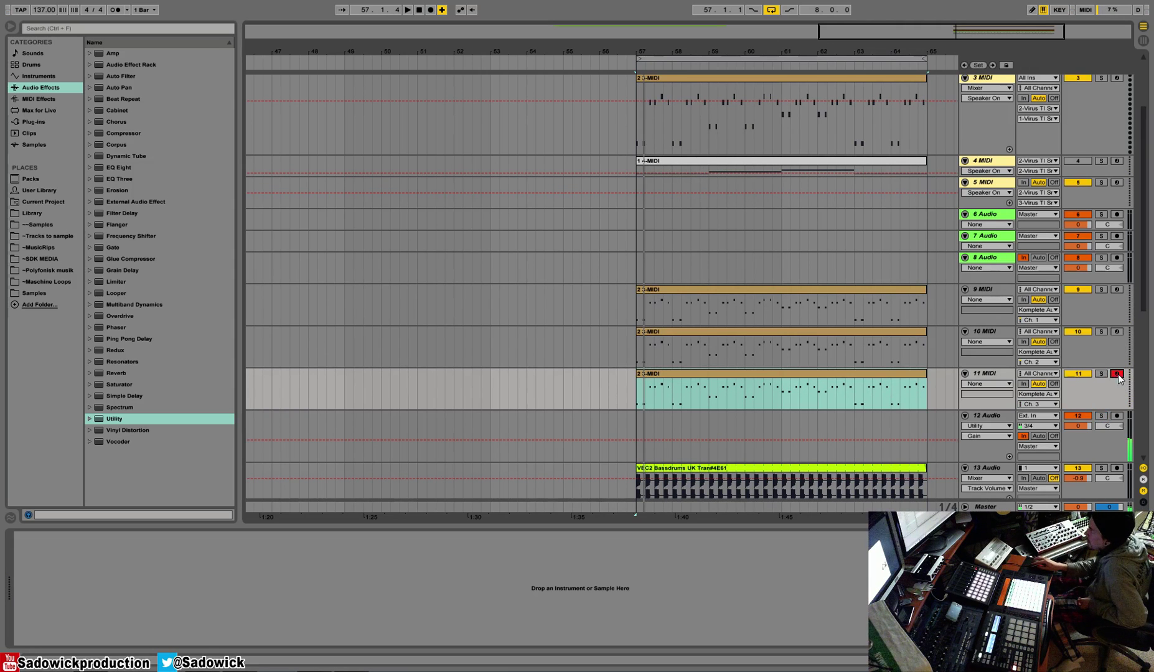
click(1117, 331)
click(1116, 289)
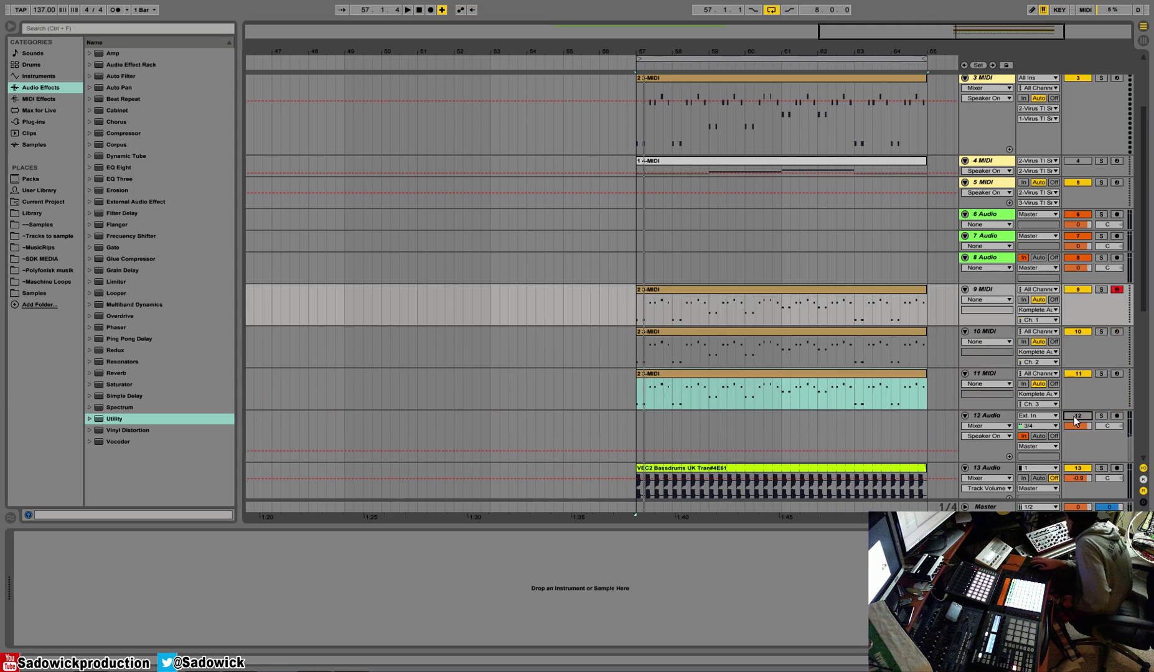
click(1074, 416)
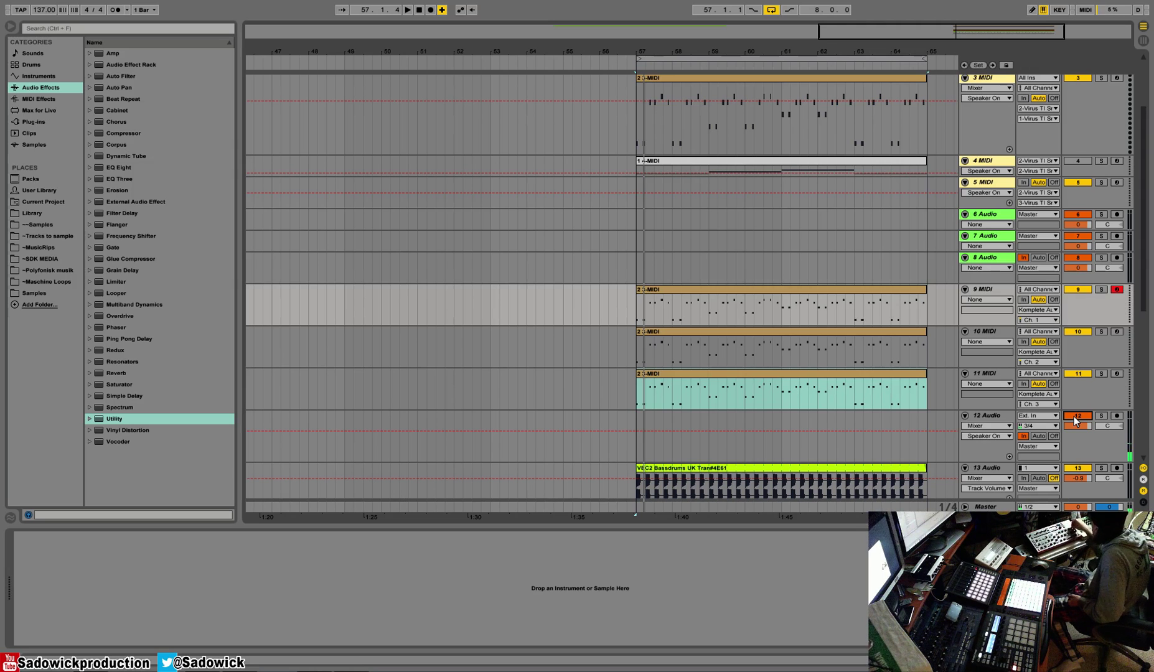
key(space)
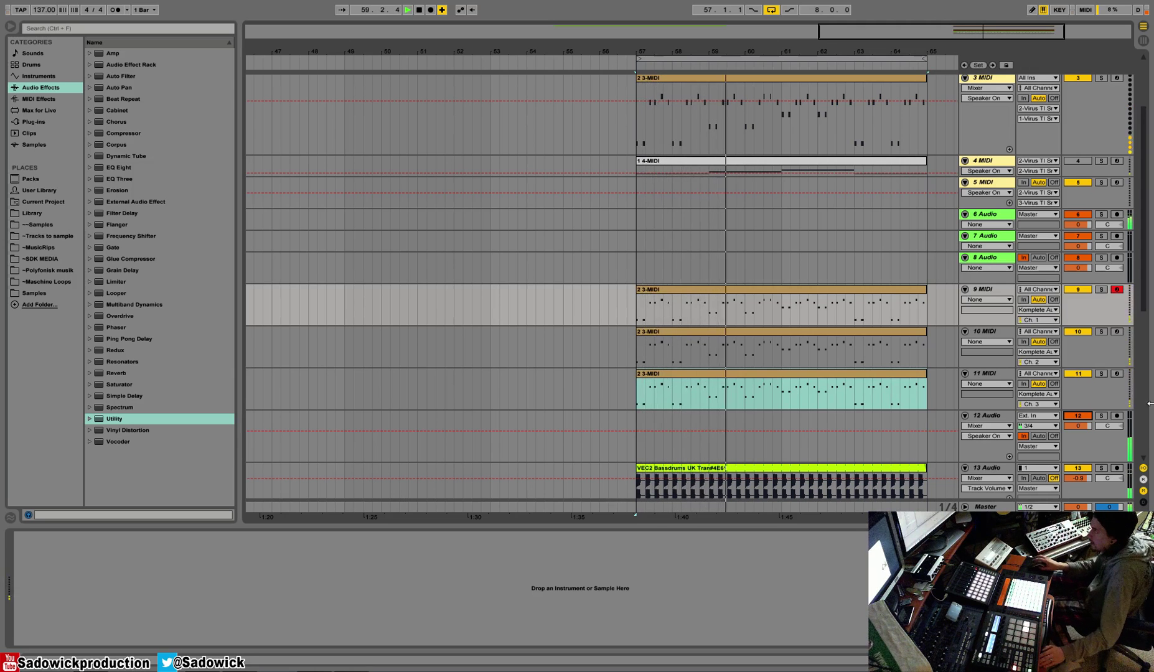
Step: Solo 9 MIDI, 10 MIDI, 11 MIDI and 12 Audio together and play the loop
click(1103, 294)
ctrl+click(1101, 331)
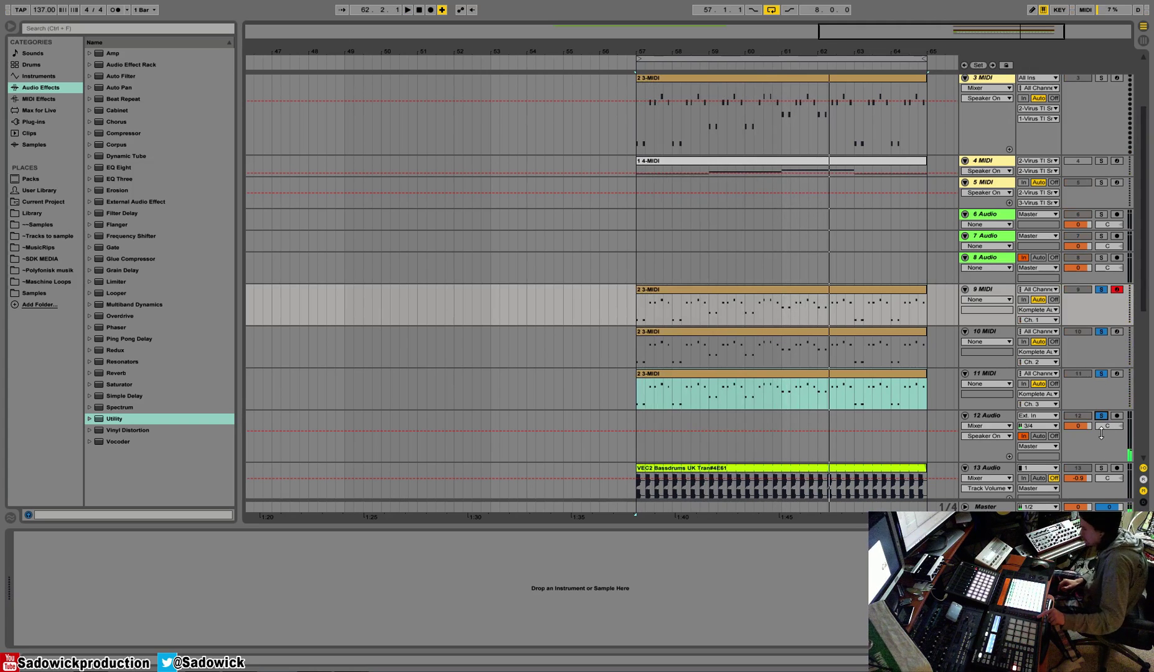
key(space)
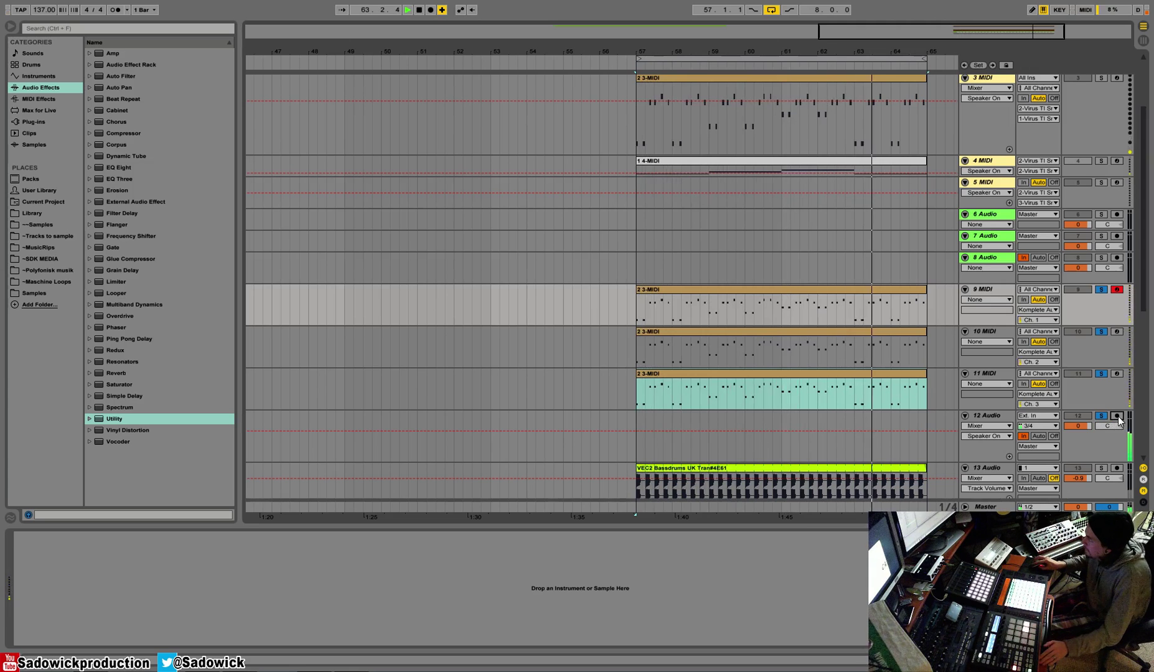
Step: Record the layered synths over the loop on 12 Audio, extend the take back to bar 57, and solo 12 Audio alone
click(1117, 417)
click(431, 10)
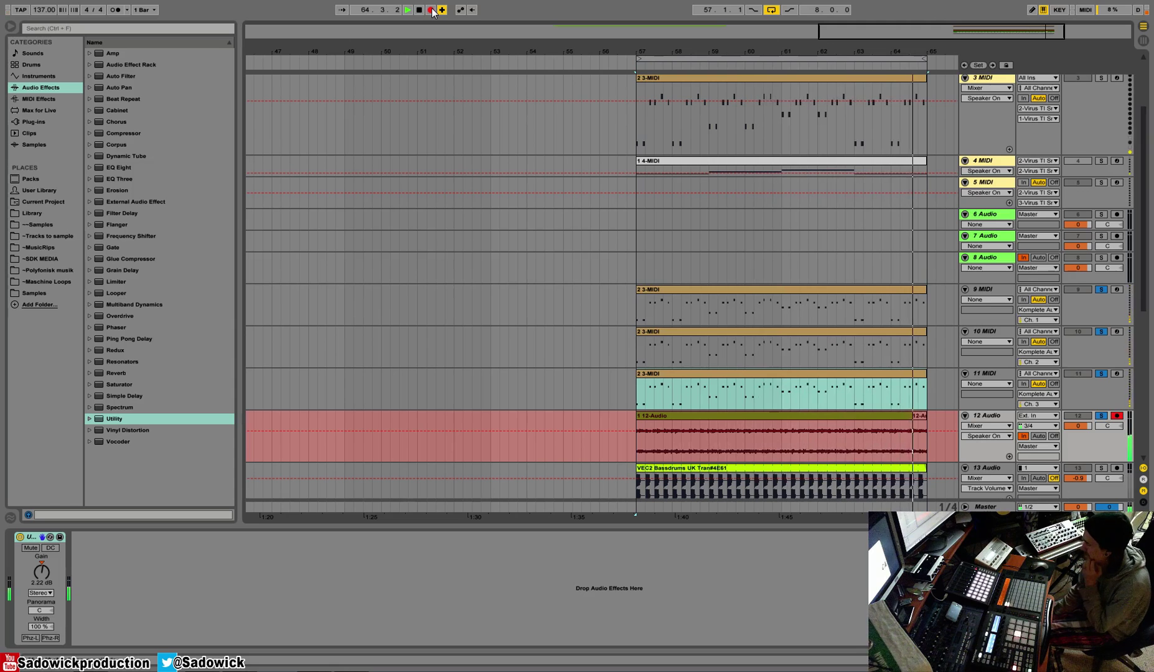
click(432, 10)
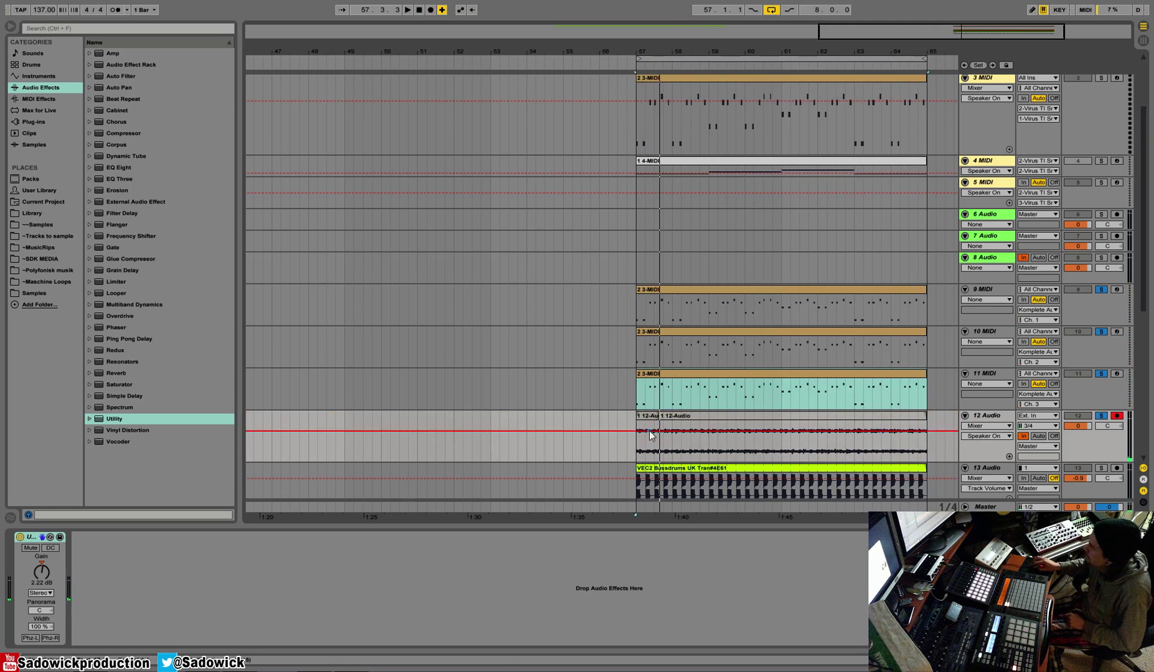
click(665, 417)
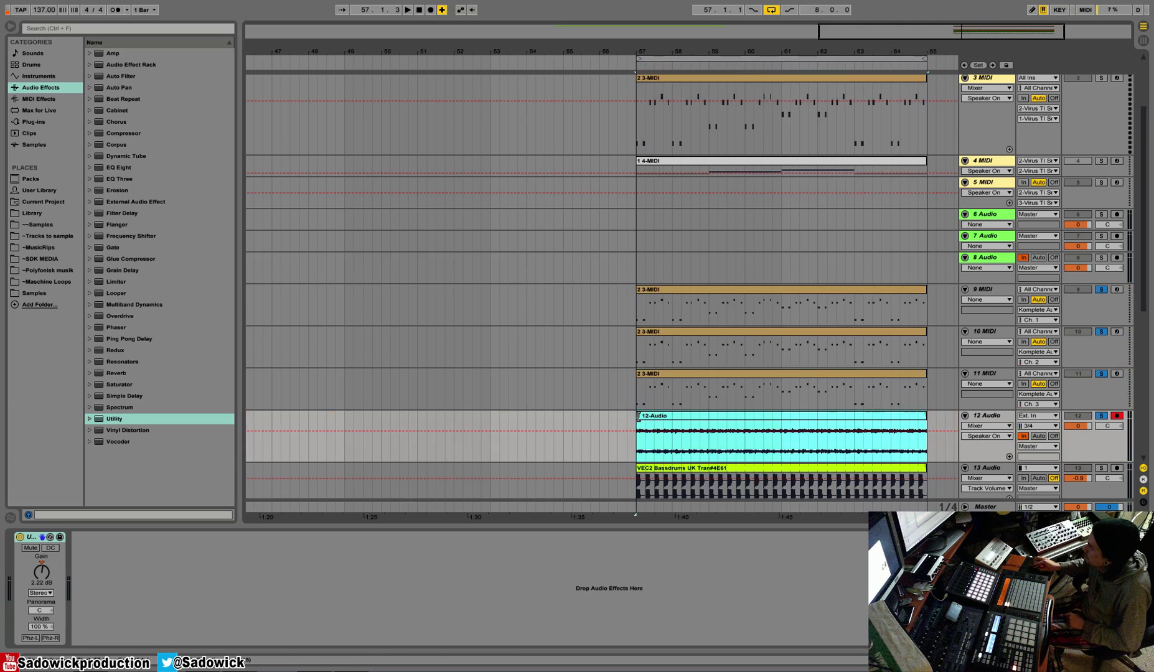
click(1102, 417)
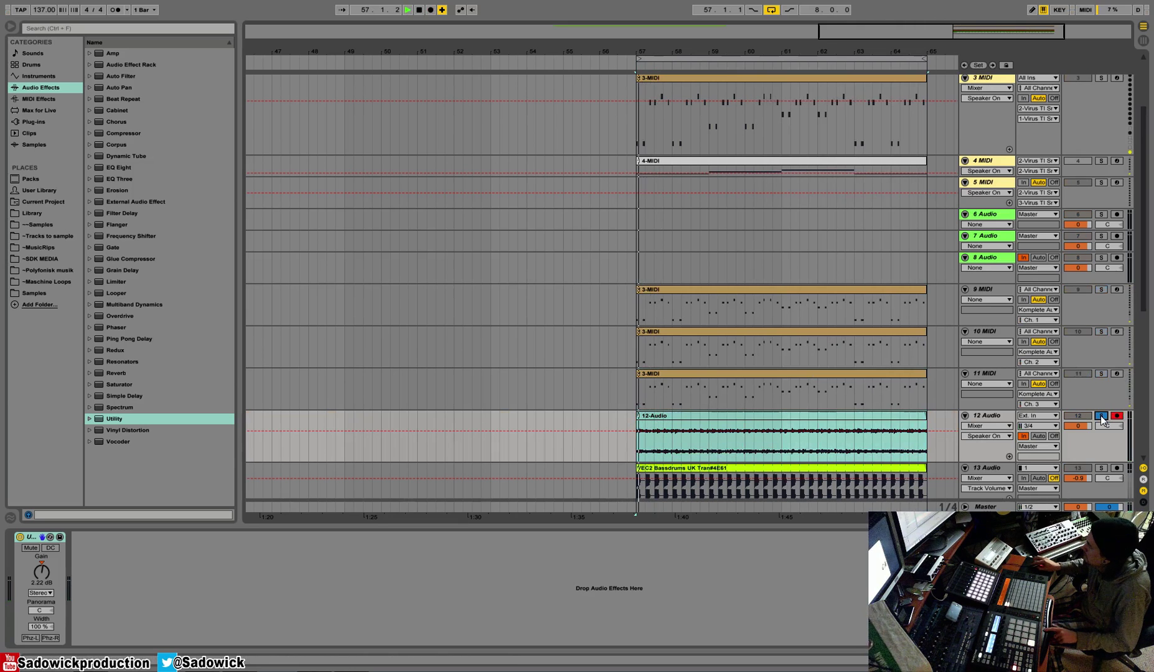
Step: Clear the 12 Audio solo and deactivate the 9 MIDI, 10 MIDI and 11 MIDI tracks
scroll(1019, 382, down, 5)
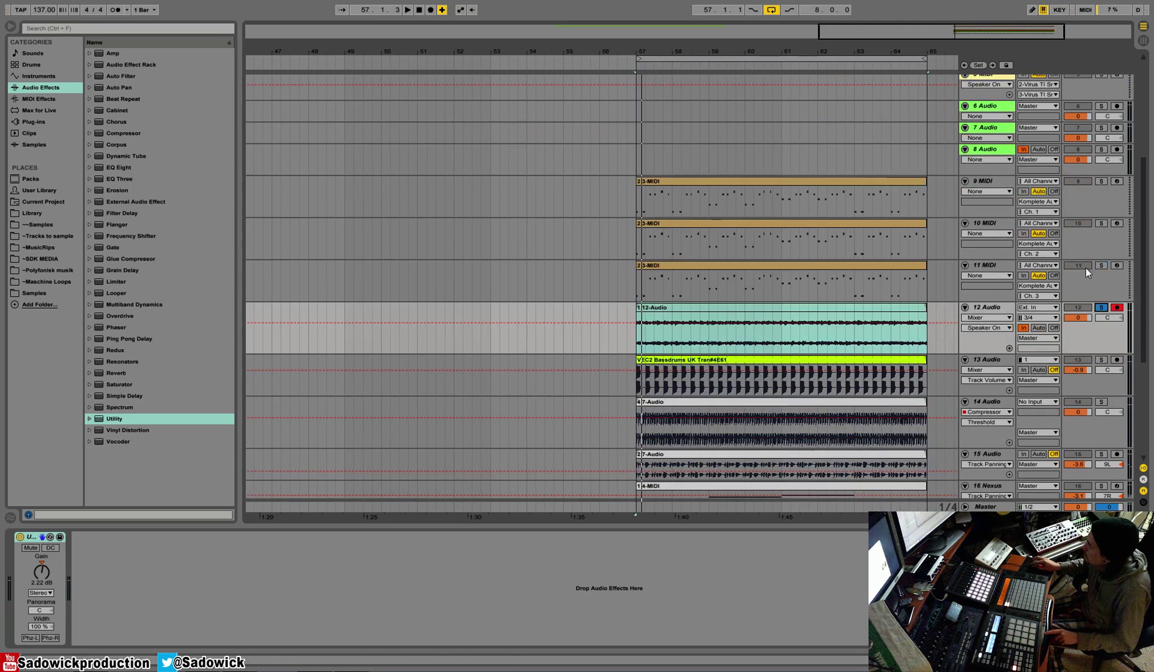
click(1080, 212)
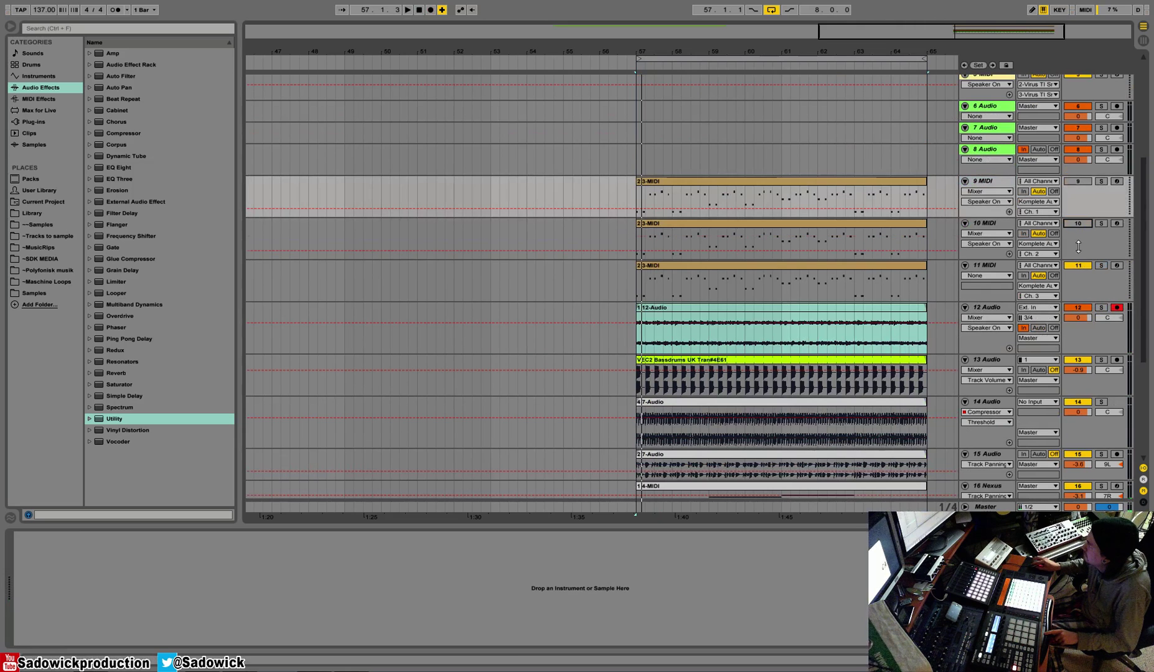
scroll(887, 311, down, 2)
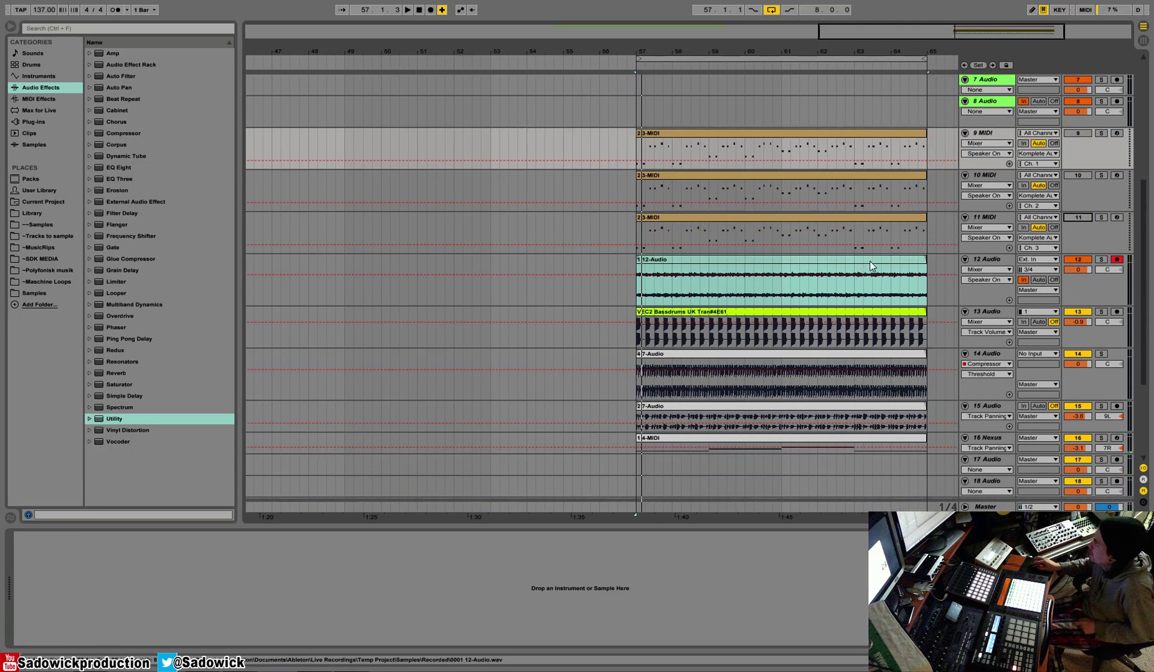
scroll(870, 264, up, 1)
scroll(986, 410, down, 1)
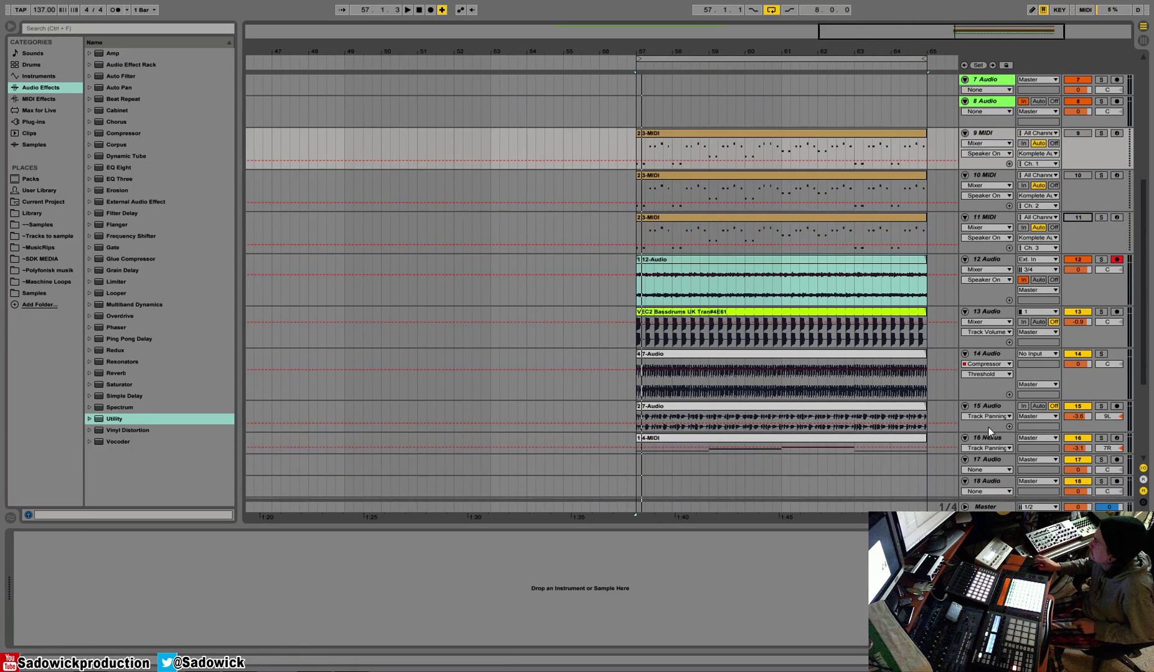
Step: Move the empty 17 Audio track above 9 MIDI, transfer the recorded synth clip onto it, then solo and enlarge that track
click(987, 460)
drag(1021, 154, 1003, 130)
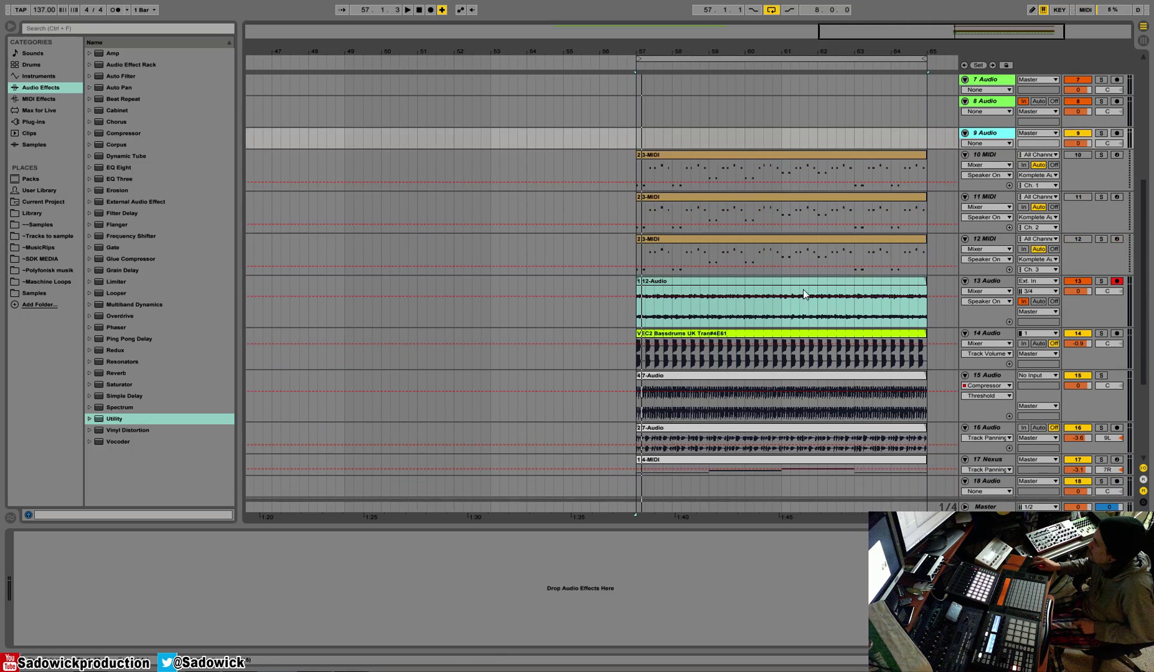
drag(803, 283, 809, 140)
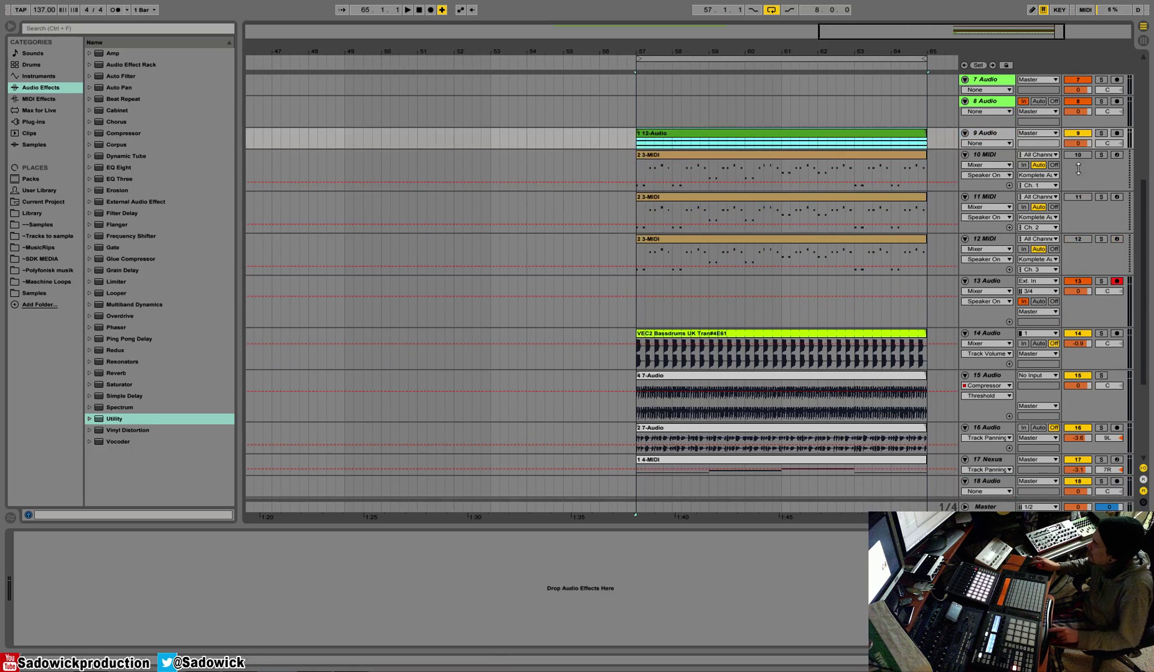
click(1102, 133)
key(space)
drag(1060, 149, 1060, 200)
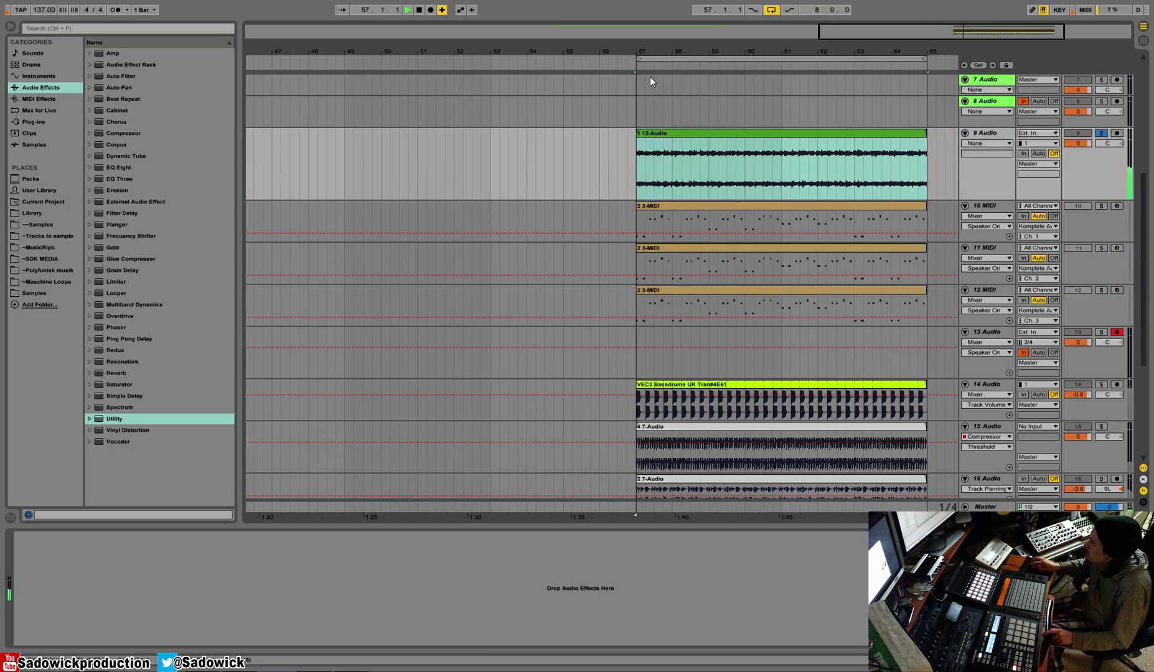
Step: Nudge the recorded clip on 9 Audio slightly earlier, trim its start to bar 57, and check its timing in playback
drag(641, 50, 645, 50)
key(space)
drag(606, 134, 633, 141)
key(space)
key(space)
drag(599, 52, 612, 75)
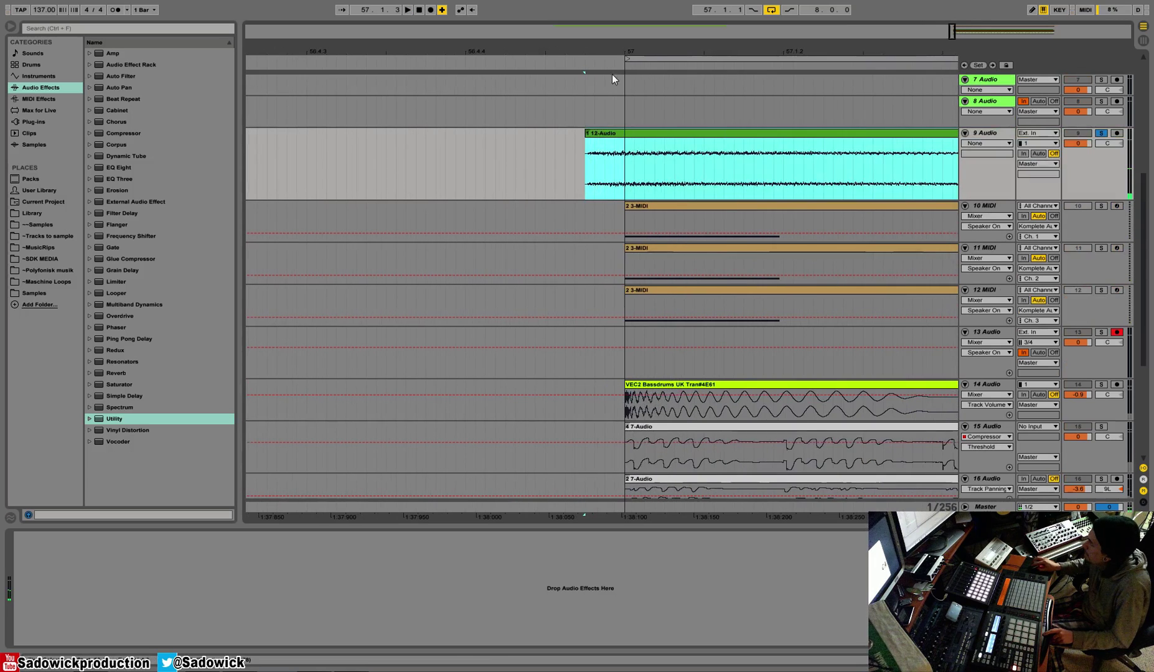
drag(616, 139, 646, 133)
key(space)
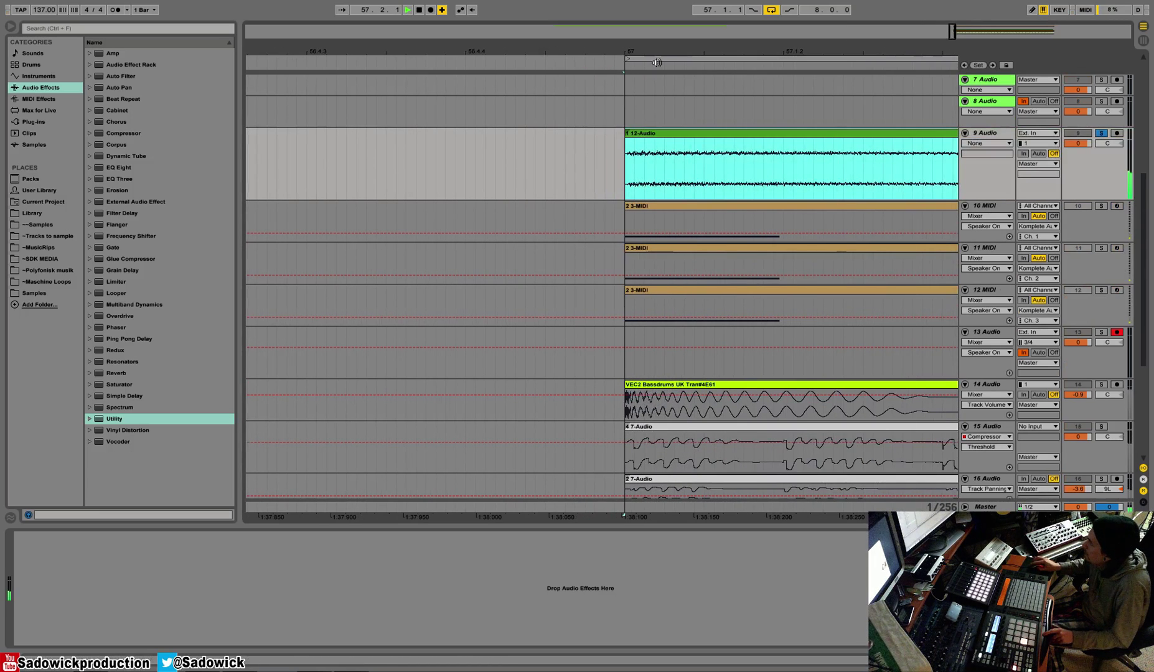
drag(662, 52, 518, 7)
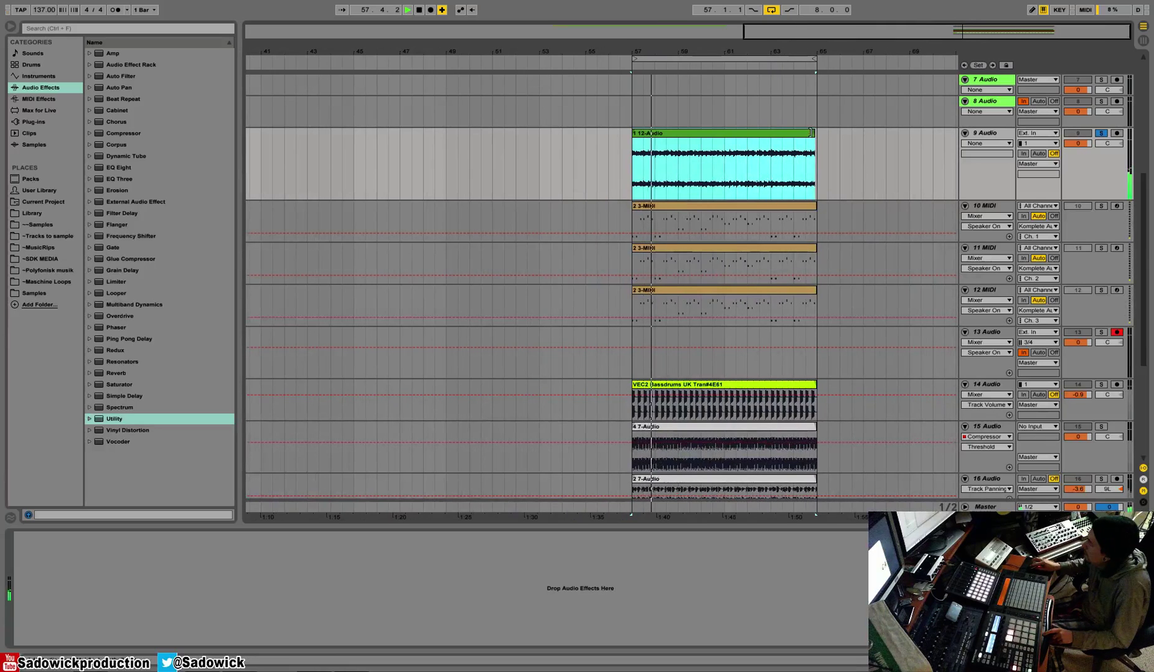
Step: Enable the metronome and copy the sidechain Compressor from 16 Audio to 9 Audio
click(115, 10)
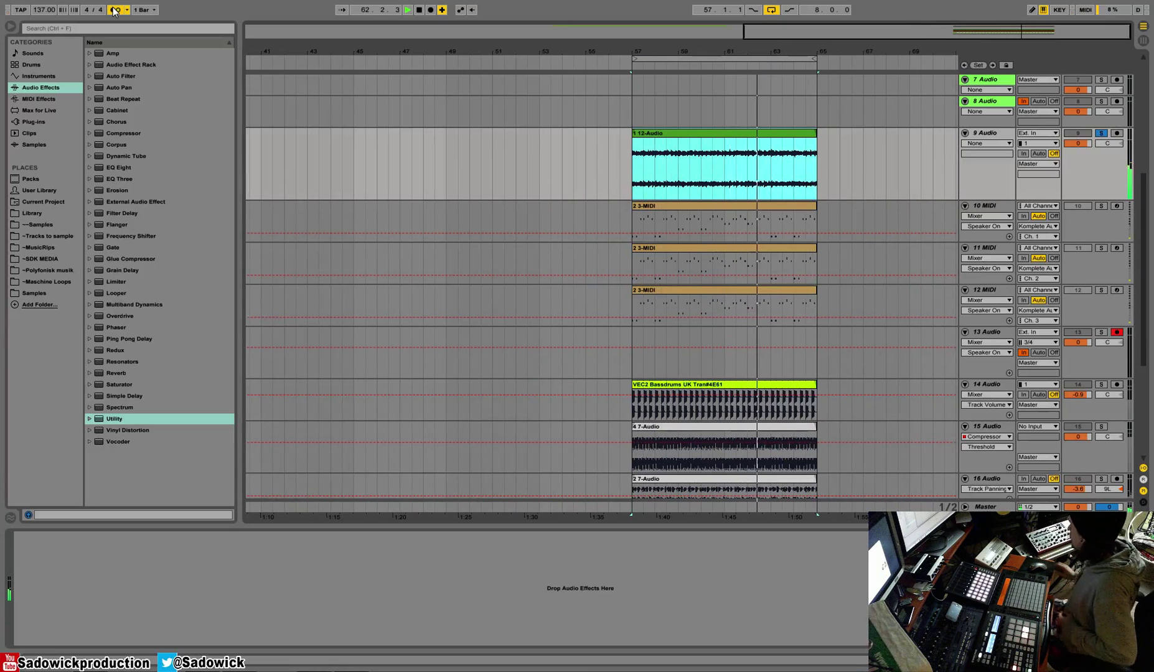
click(1088, 189)
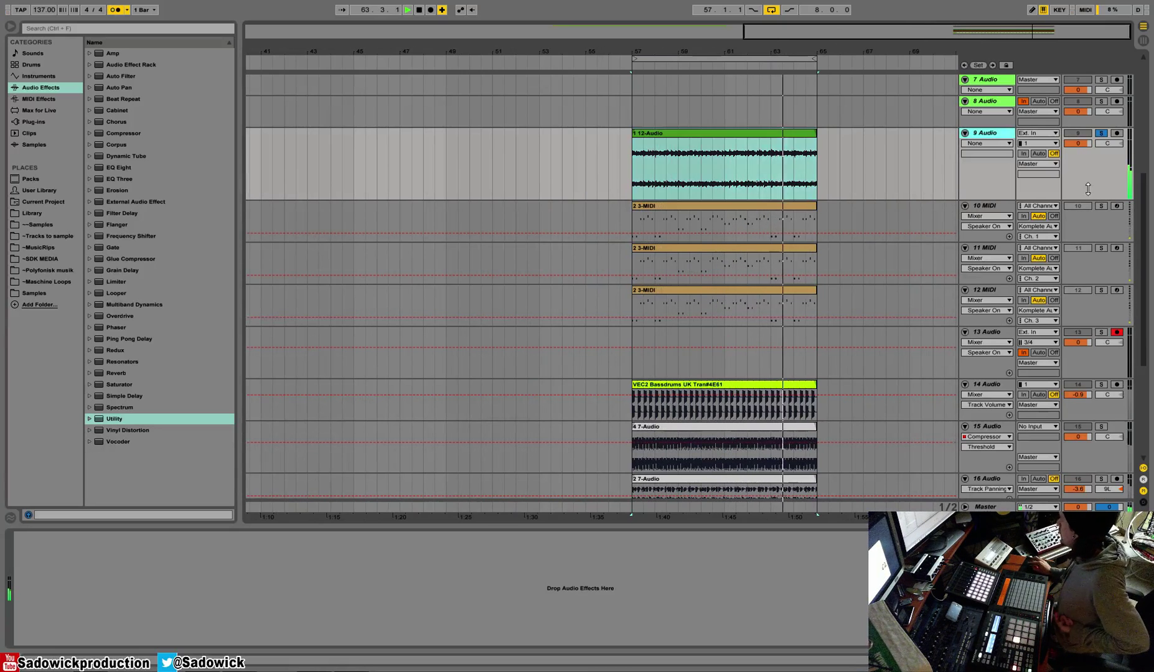
click(633, 558)
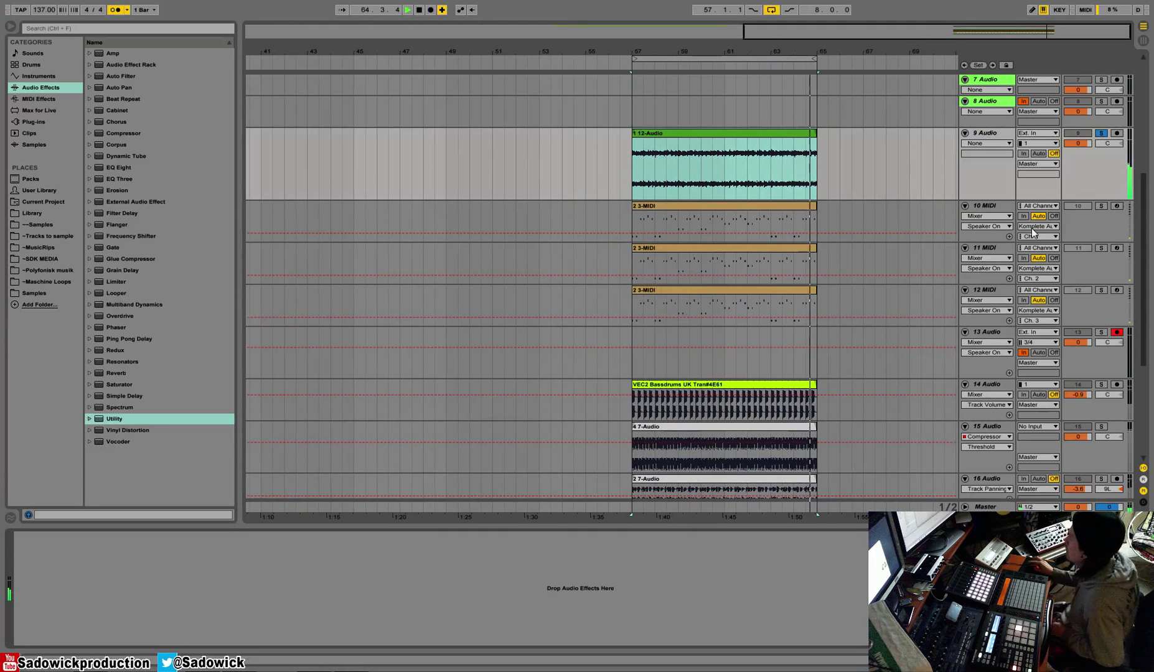
scroll(1112, 361, down, 5)
click(1093, 340)
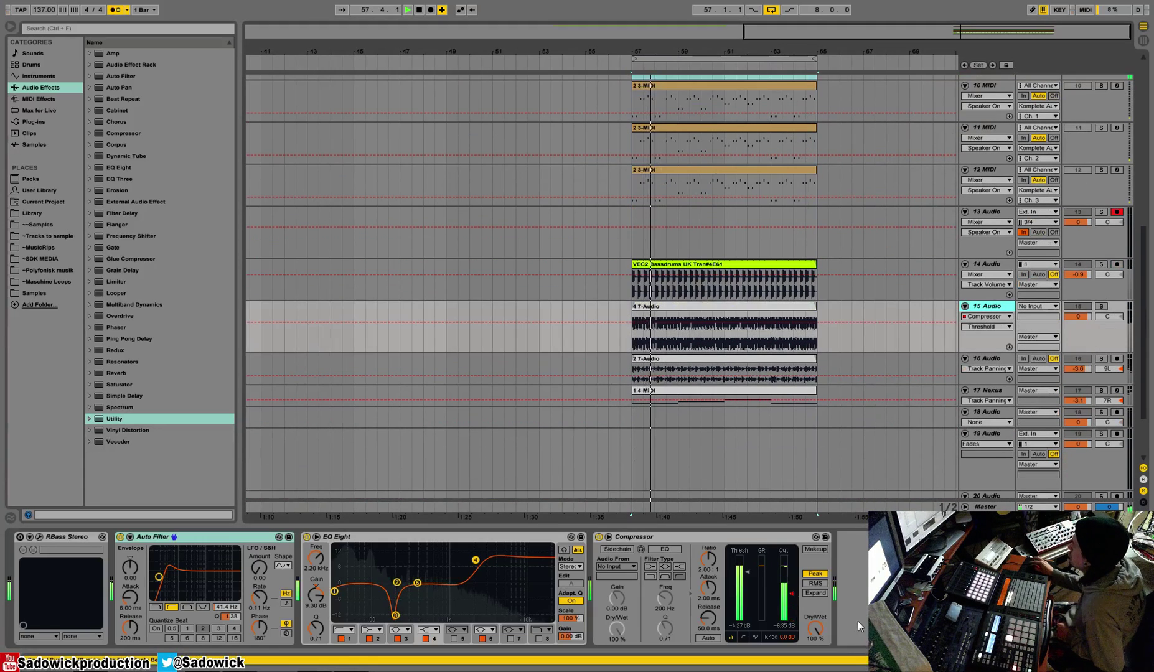
click(1082, 379)
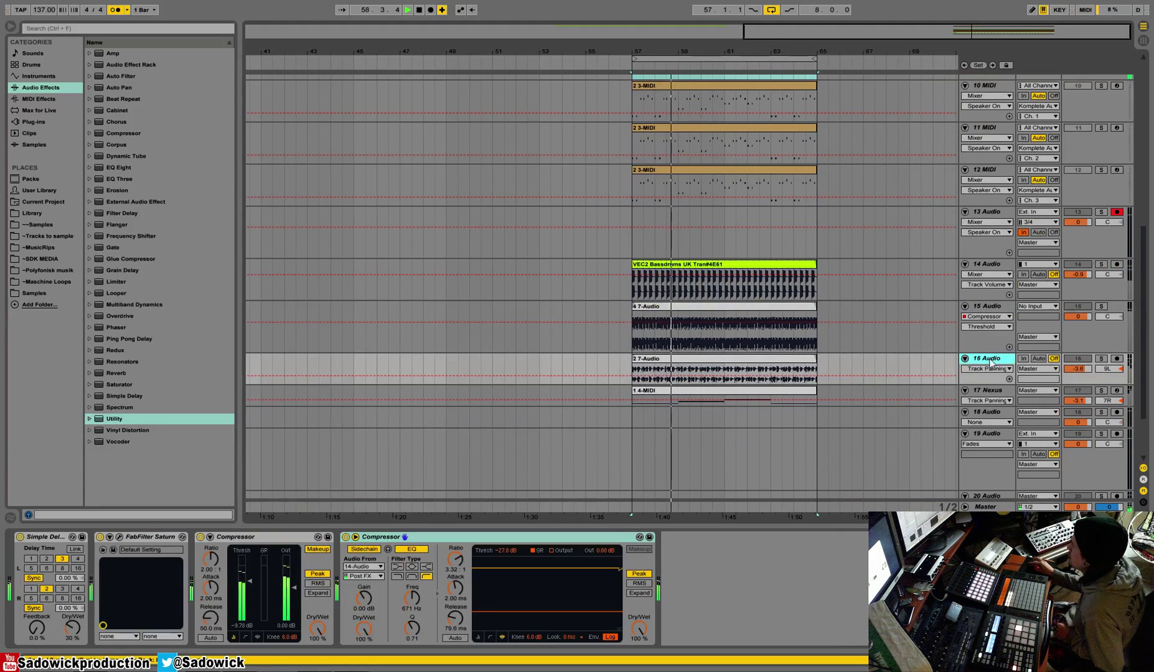
right_click(555, 536)
click(576, 549)
scroll(787, 359, up, 5)
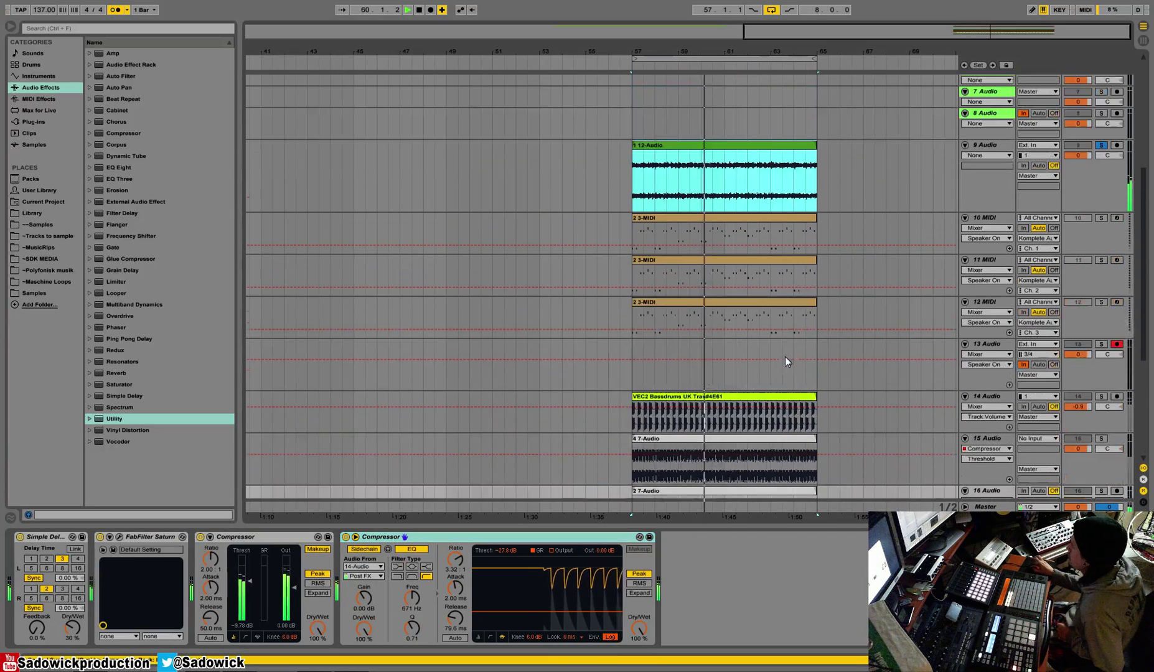
click(1088, 192)
right_click(571, 556)
click(582, 561)
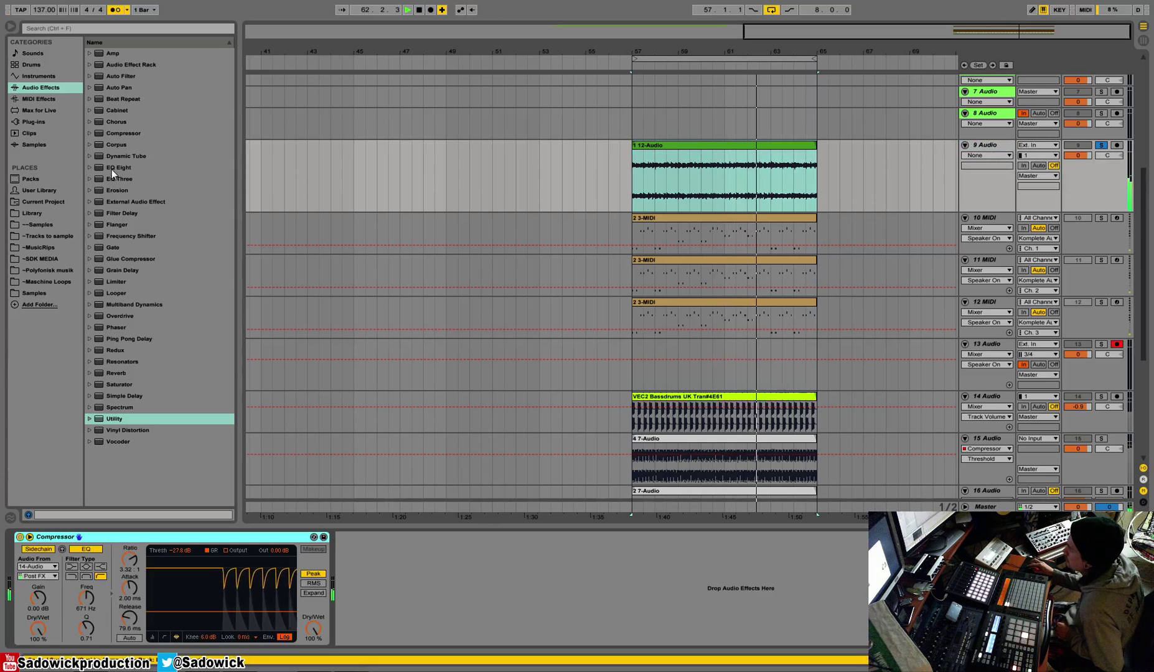
Step: Insert Reverb and EQ Eight before the 9 Audio Compressor, lifting the highs around 4.57 kHz and setting band 2 to -8.82 dB at 150 Hz
drag(112, 170, 106, 582)
drag(217, 583, 213, 574)
mouse_move(115, 372)
mouse_down()
mouse_move(302, 578)
mouse_move(187, 582)
mouse_move(158, 615)
mouse_up()
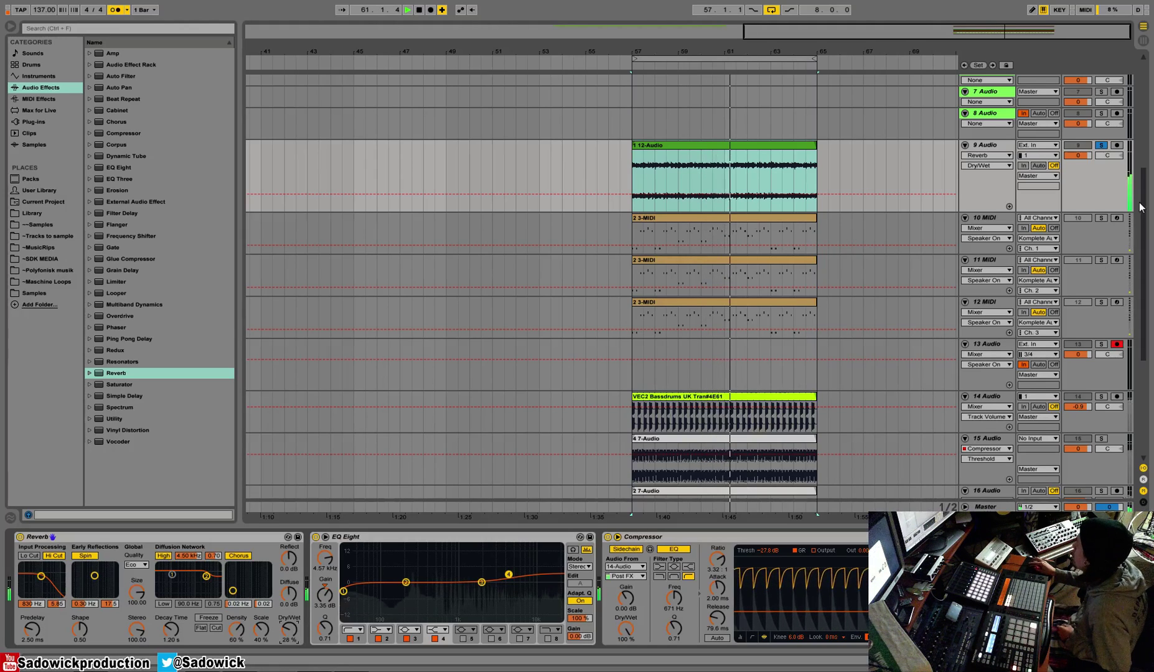
drag(406, 583, 396, 598)
Step: Audition 9 Audio unsoloed in the mix with 3 MIDI deactivated, then solo 9 Audio again and toggle the metronome
click(1101, 145)
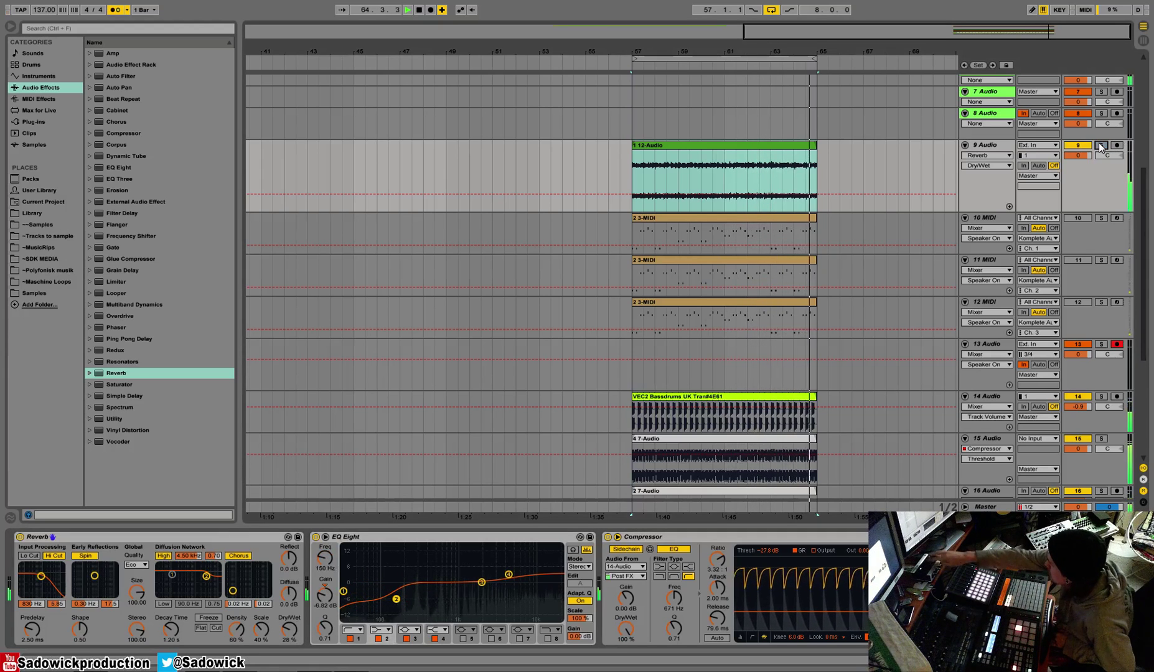
scroll(1101, 215, up, 4)
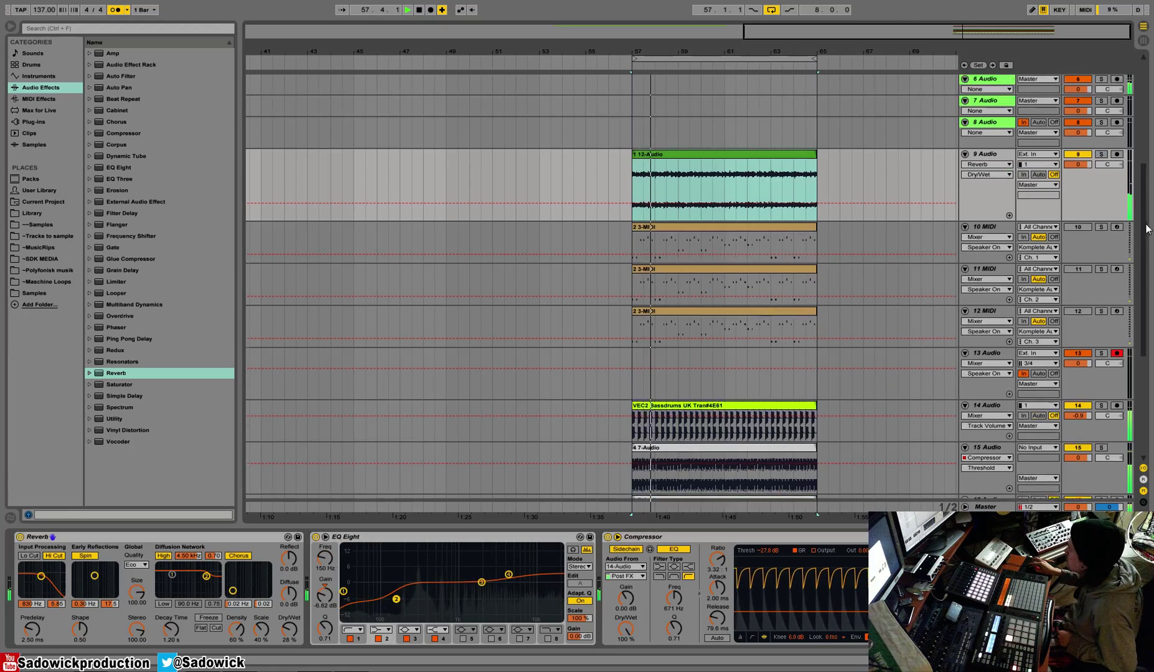
scroll(1101, 214, up, 2)
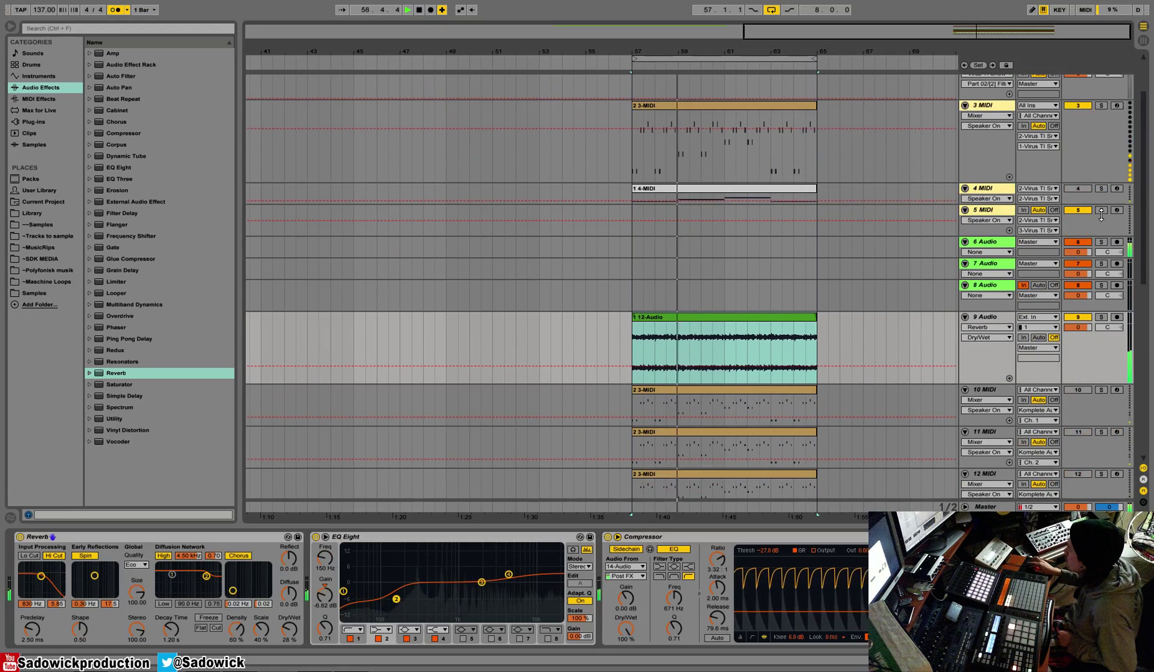
click(1080, 106)
scroll(1072, 361, down, 3)
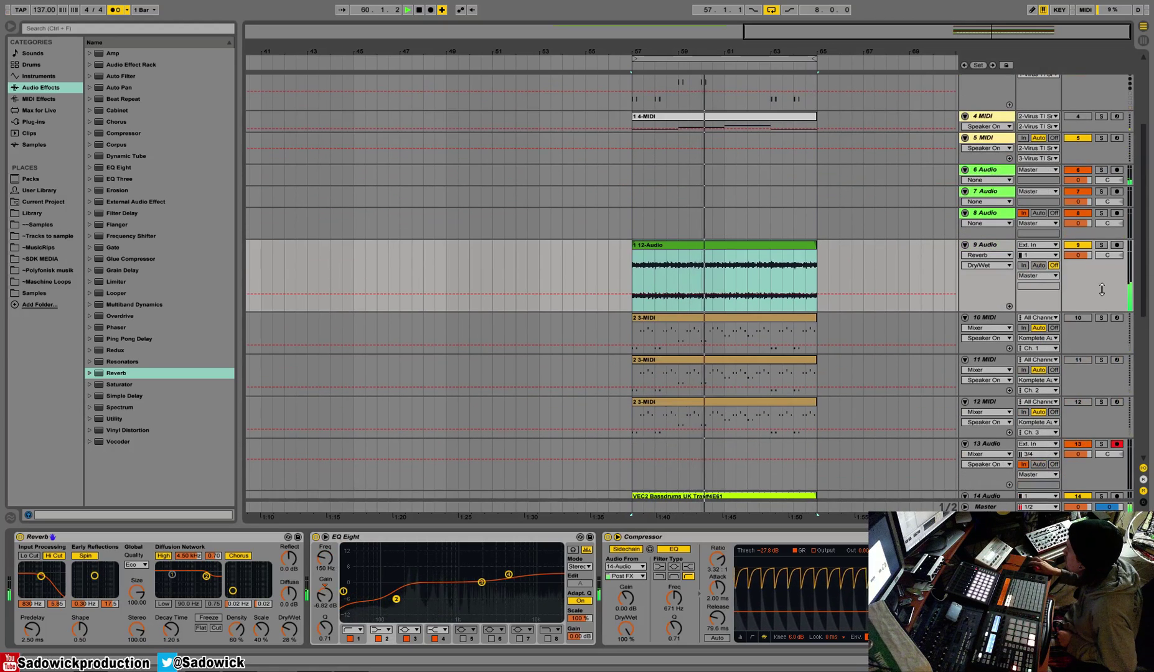
click(1101, 245)
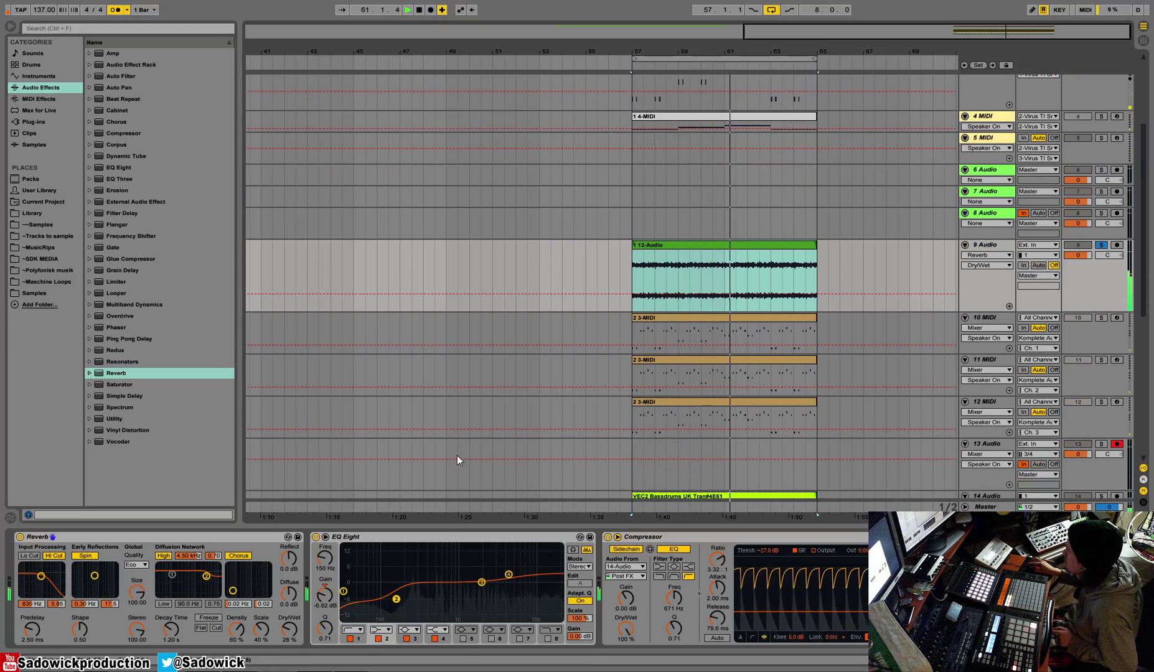
click(115, 8)
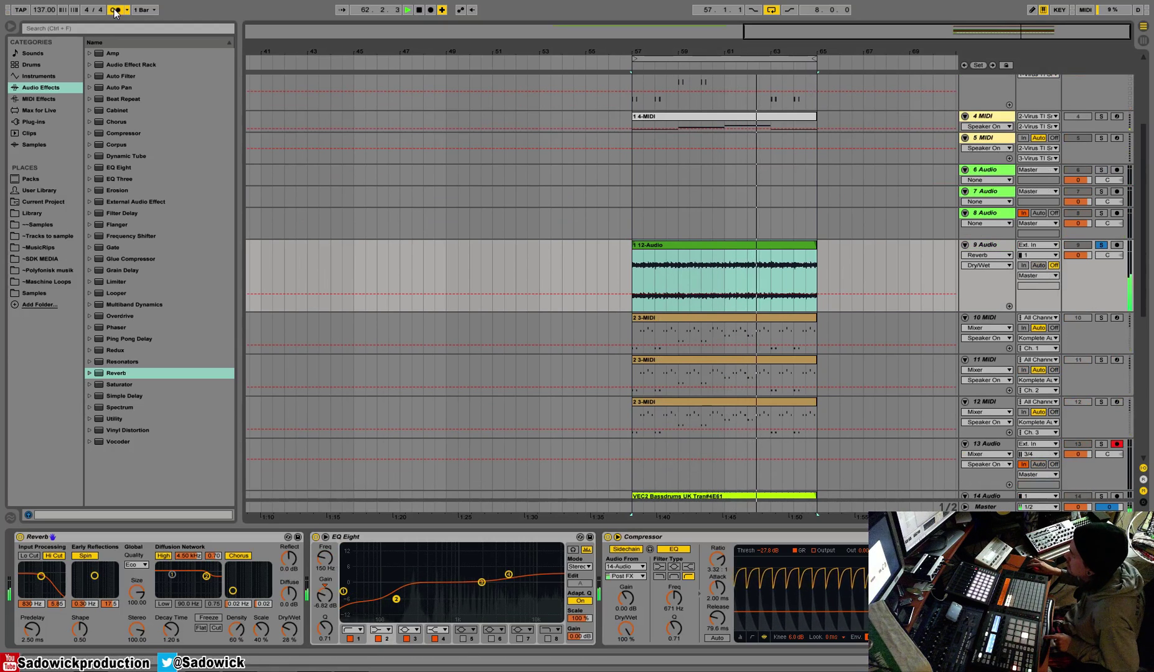
Step: Insert a second Compressor between EQ Eight and the sidechain Compressor on 9 Audio, and take the track out of solo
drag(123, 133, 656, 588)
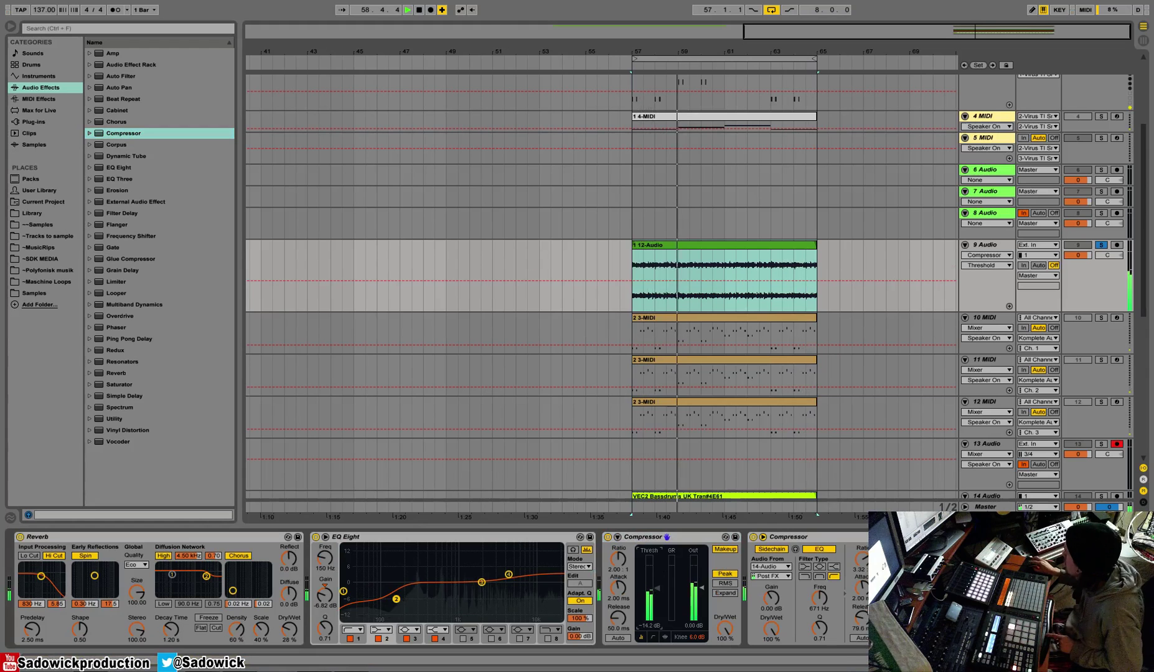
click(1101, 246)
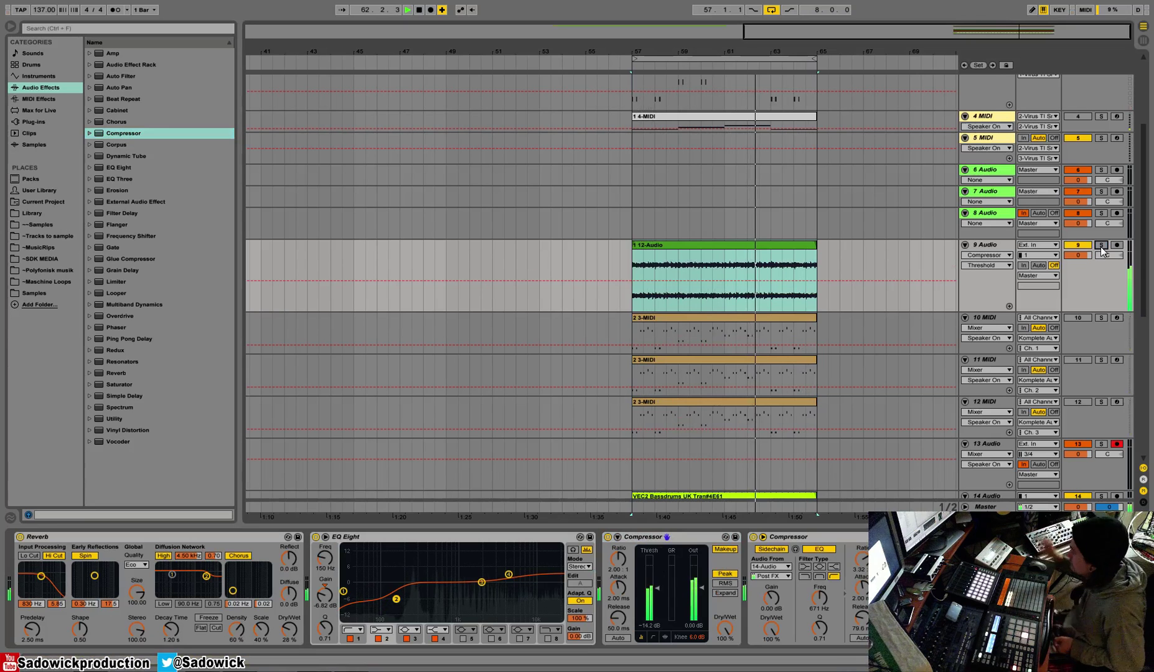
Step: Fold the 10 MIDI, 11 MIDI and 12 MIDI tracks and deactivate 13 Audio
click(965, 318)
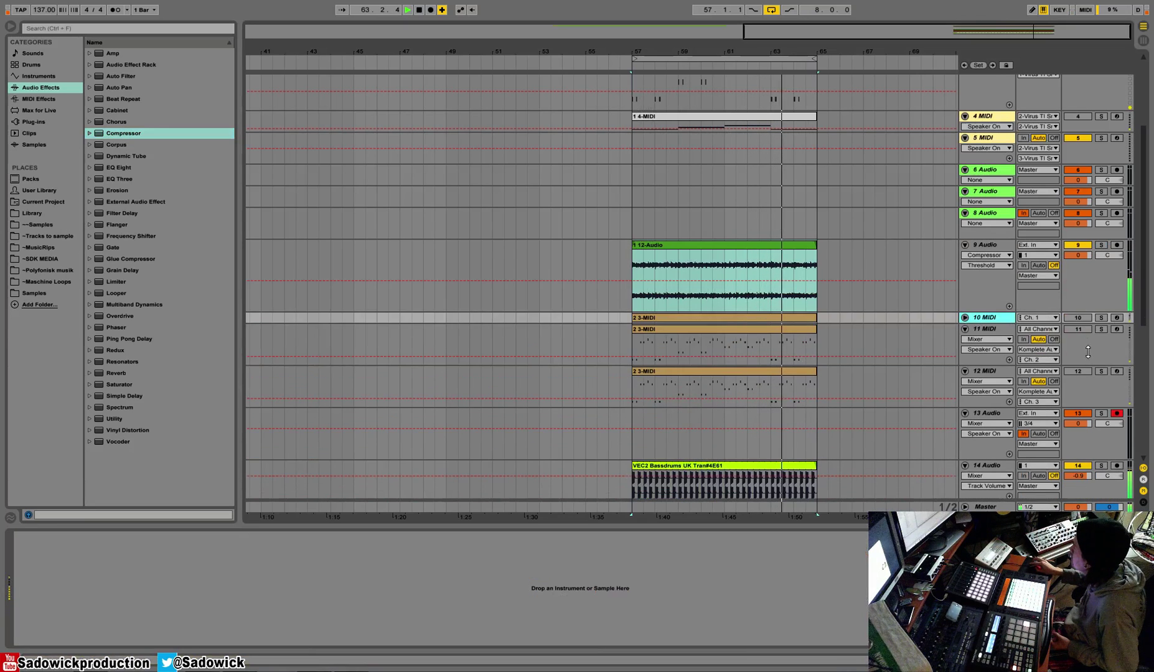
click(965, 330)
click(965, 340)
scroll(1109, 348, down, 1)
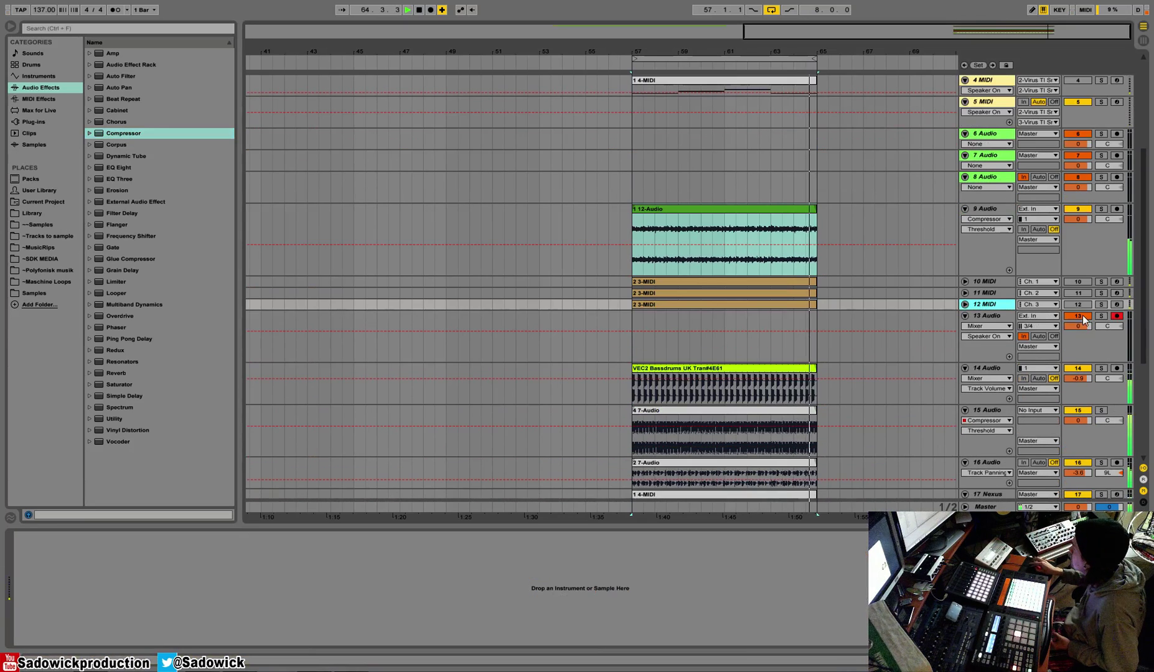
scroll(1086, 409, down, 2)
scroll(1080, 186, up, 7)
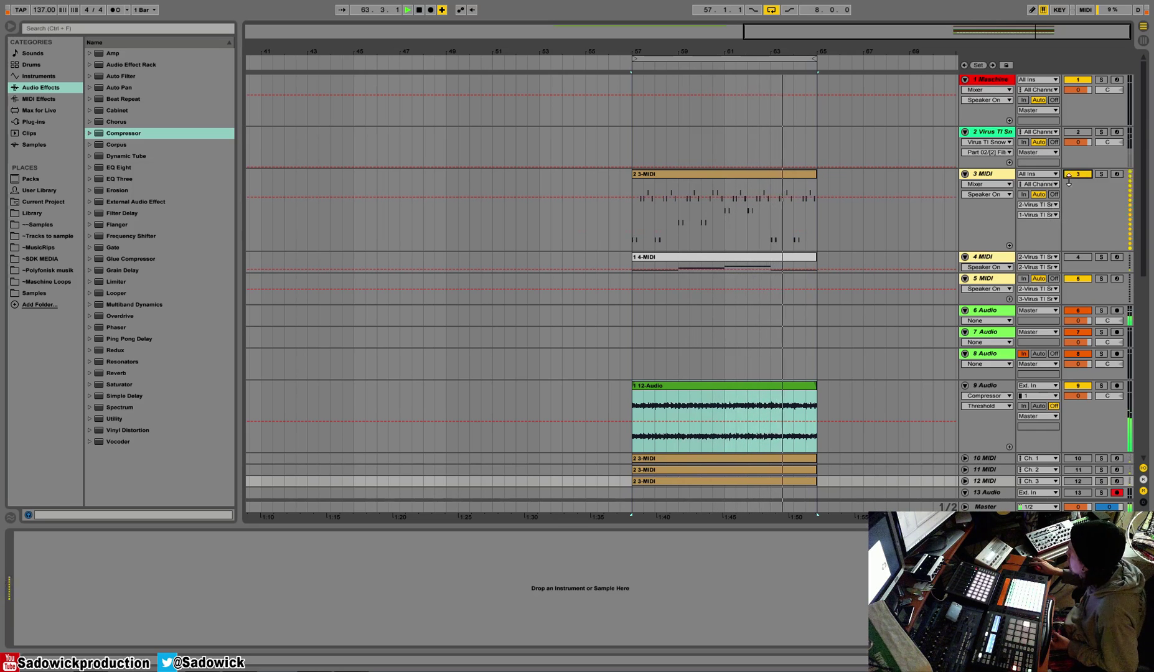
scroll(897, 345, down, 10)
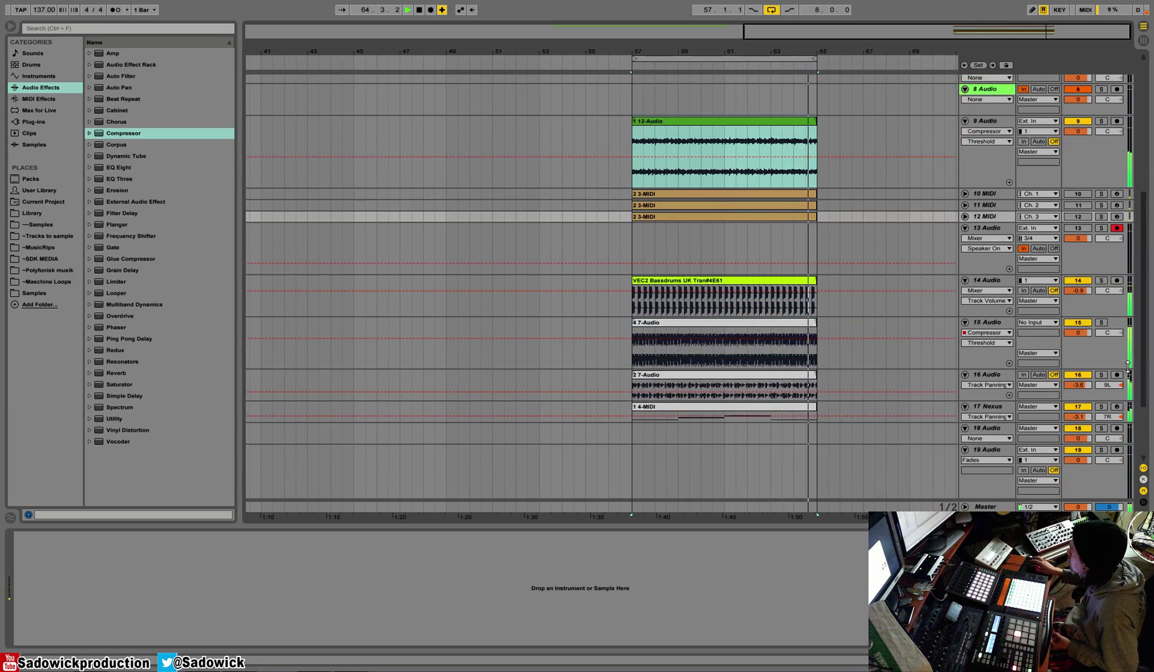
Step: Enlarge 18 Audio and fill bars 57 to 65 with VEC2 Loops 146.wav from the Library's VEC2 Loops folder
scroll(1019, 374, down, 1)
scroll(1081, 464, down, 2)
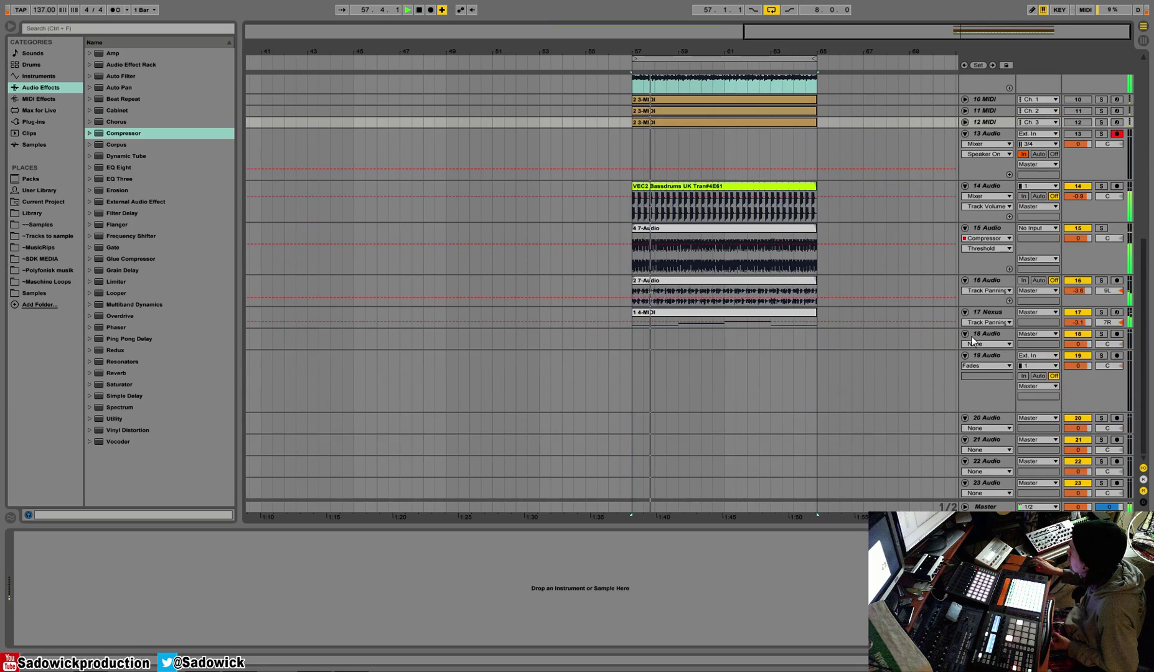
drag(979, 348, 980, 381)
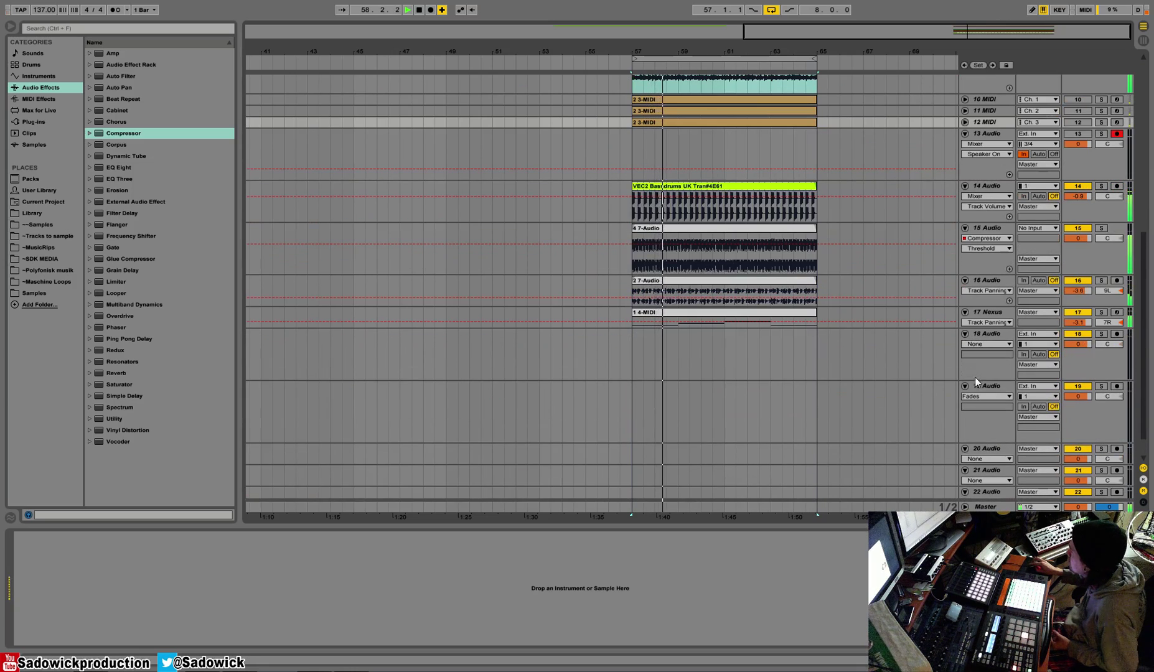
click(35, 215)
click(104, 145)
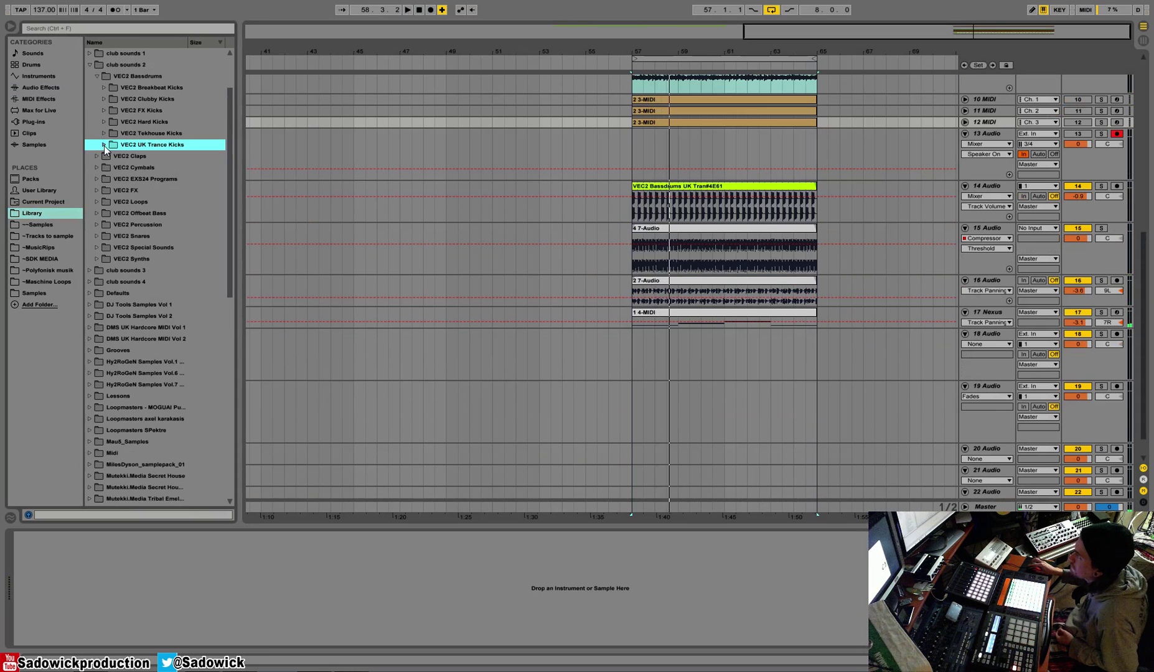
click(97, 202)
click(130, 260)
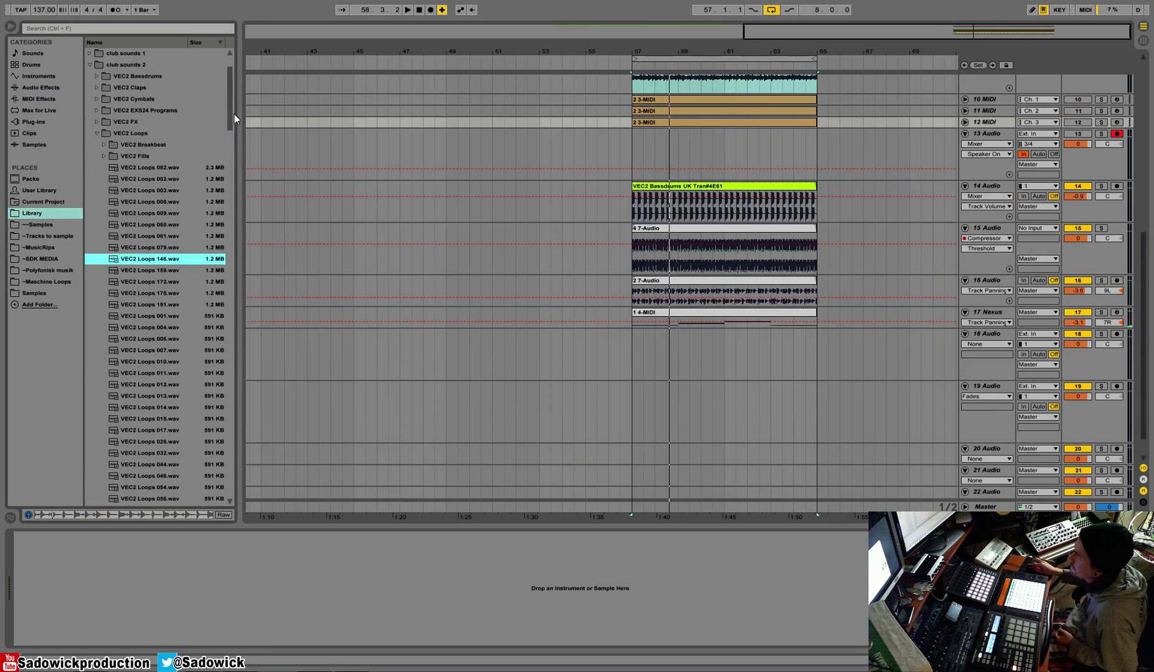
scroll(220, 133, down, 3)
drag(144, 189, 647, 355)
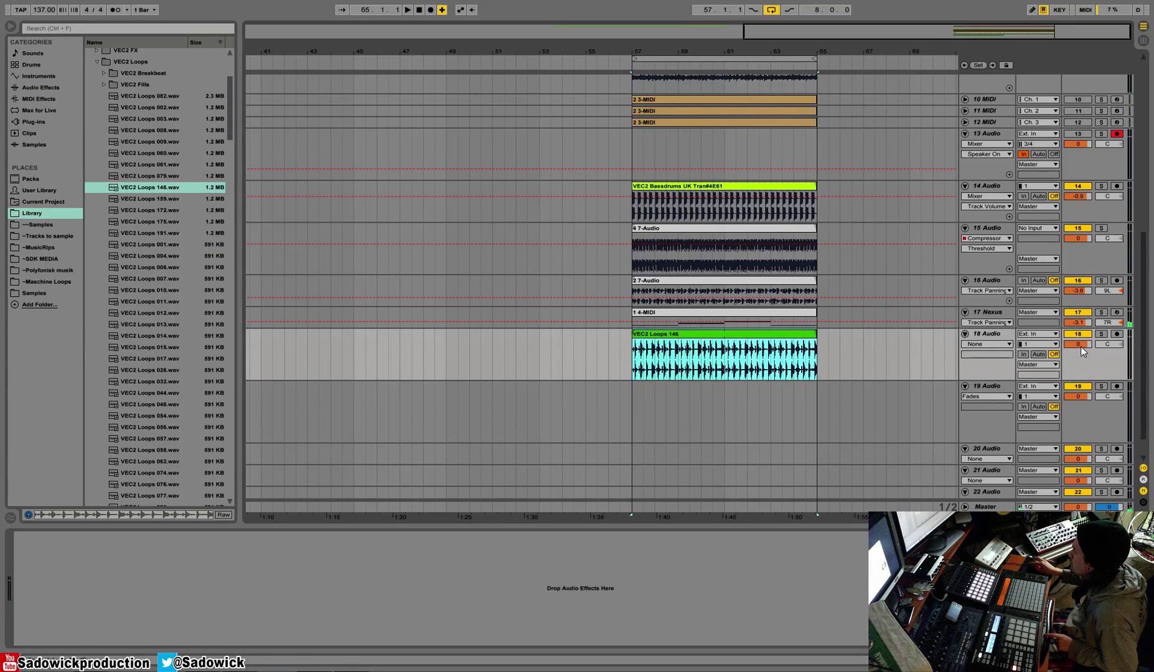
Step: Play the mix and set 18 Audio to -6.5 dB, panned 11L
key(space)
drag(1082, 346, 1108, 347)
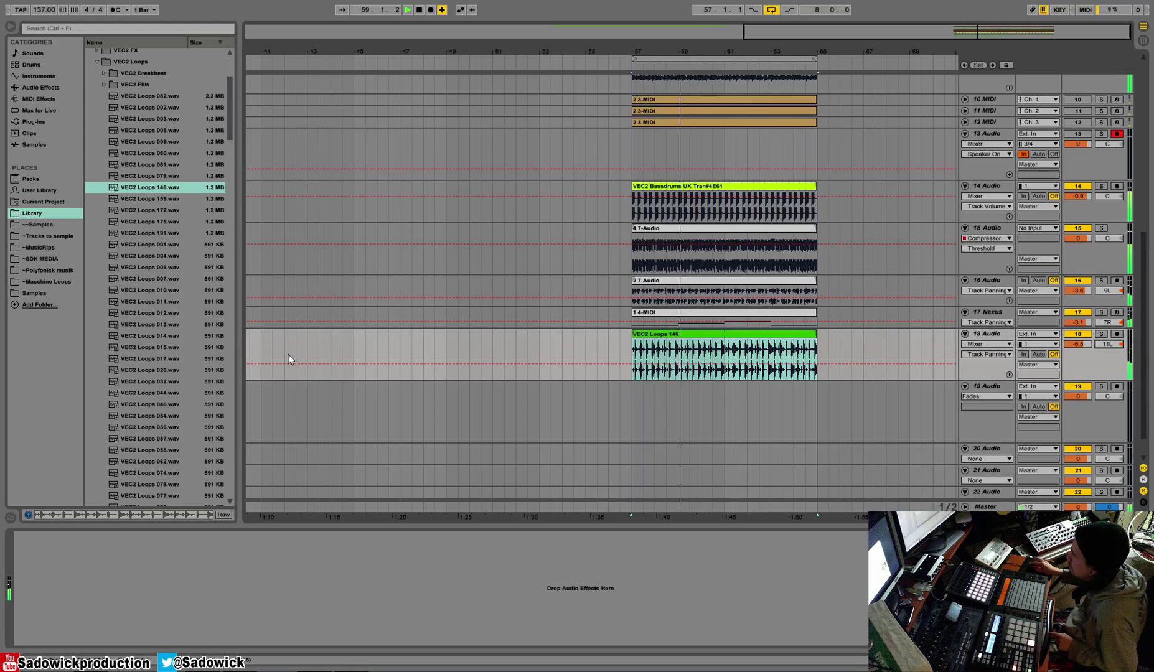
Step: Preview more VEC2 loops and fill bars 57 to 65 of 19 Audio with VEC2 Loops 014.wav
drag(231, 118, 234, 113)
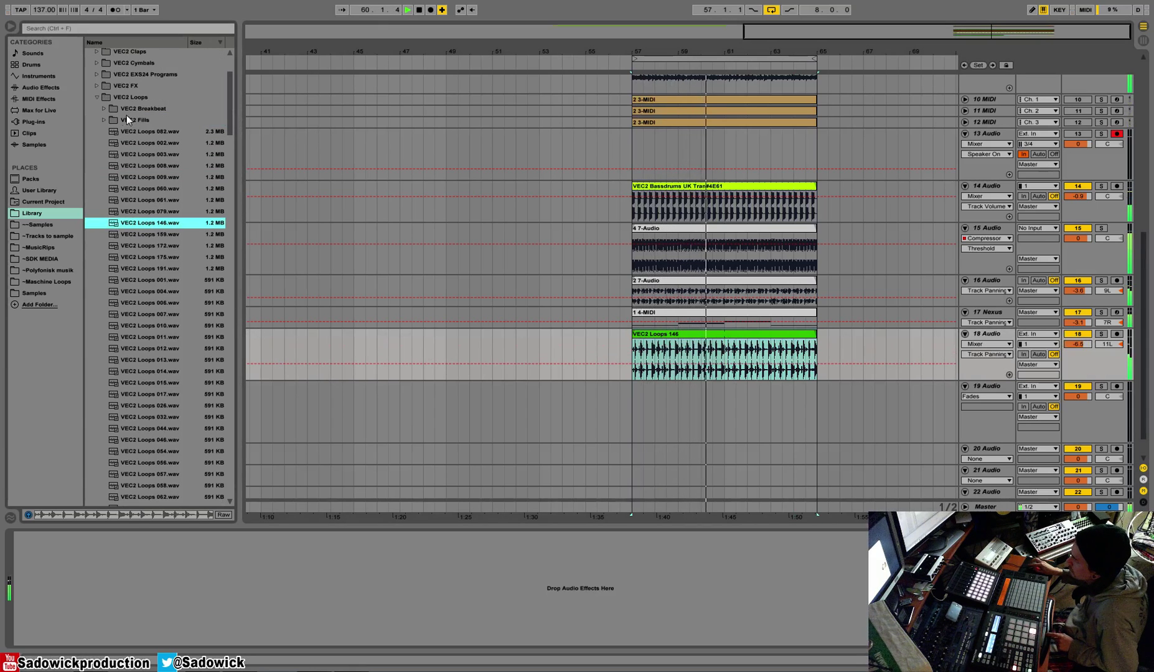
click(153, 351)
click(137, 370)
scroll(152, 361, down, 3)
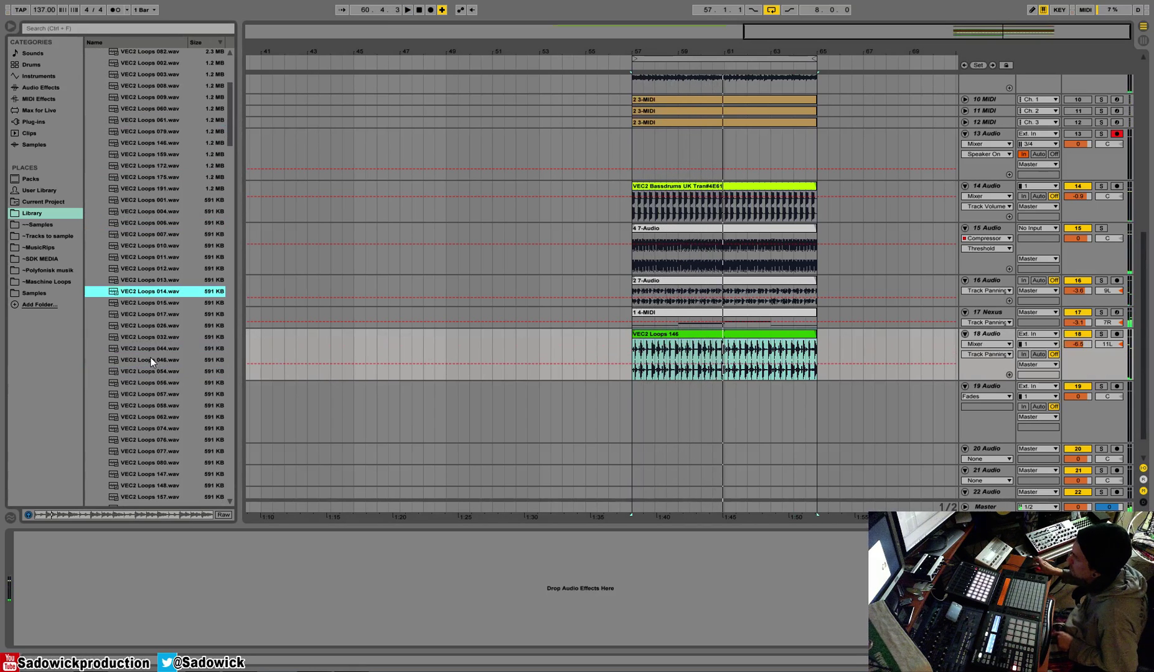
drag(147, 293, 817, 388)
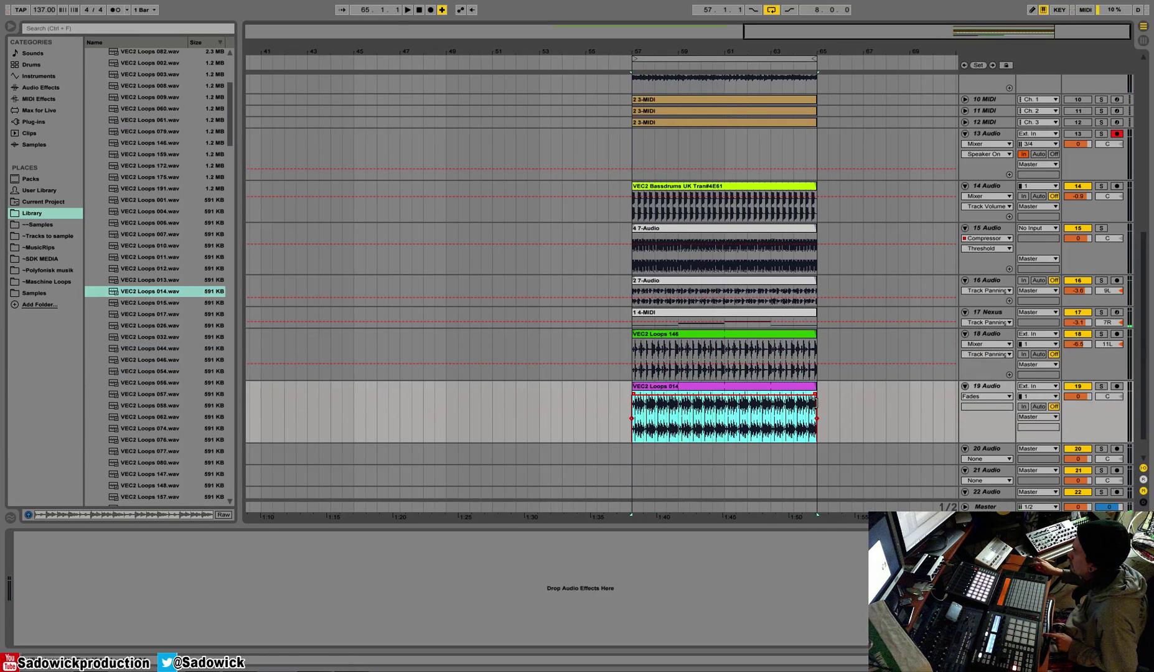
Step: Solo both loop tracks in playback, setting 19 Audio to -6.6 dB panned 5R and panning 18 Audio to 8L
key(space)
click(1108, 396)
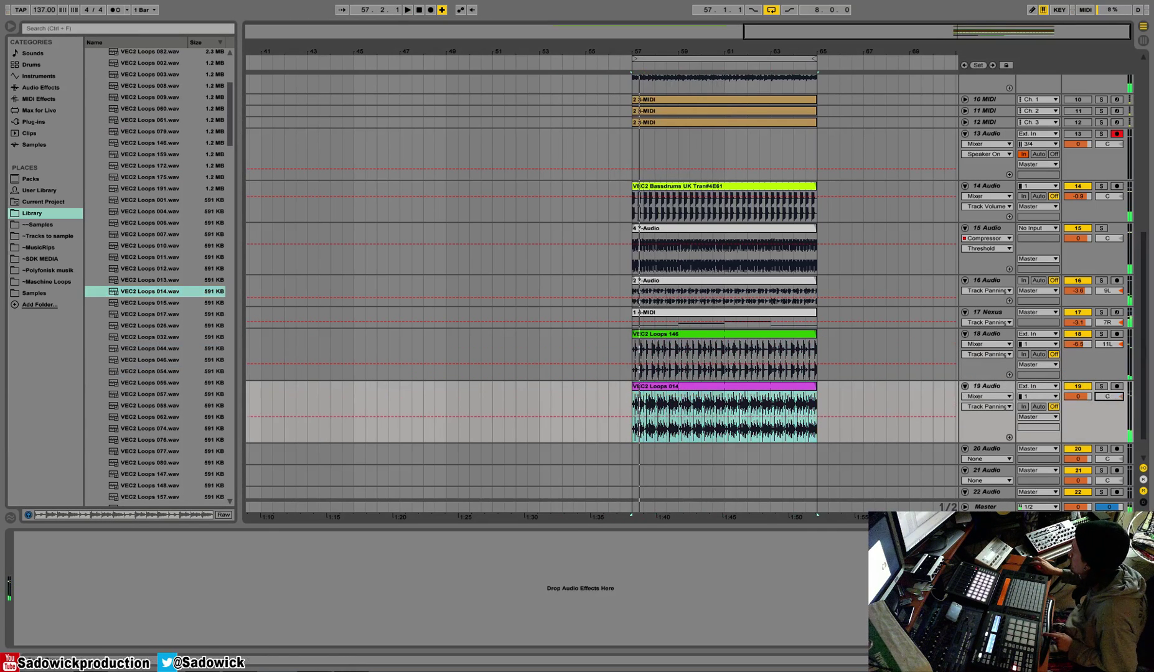
click(1101, 334)
drag(1079, 398, 1079, 418)
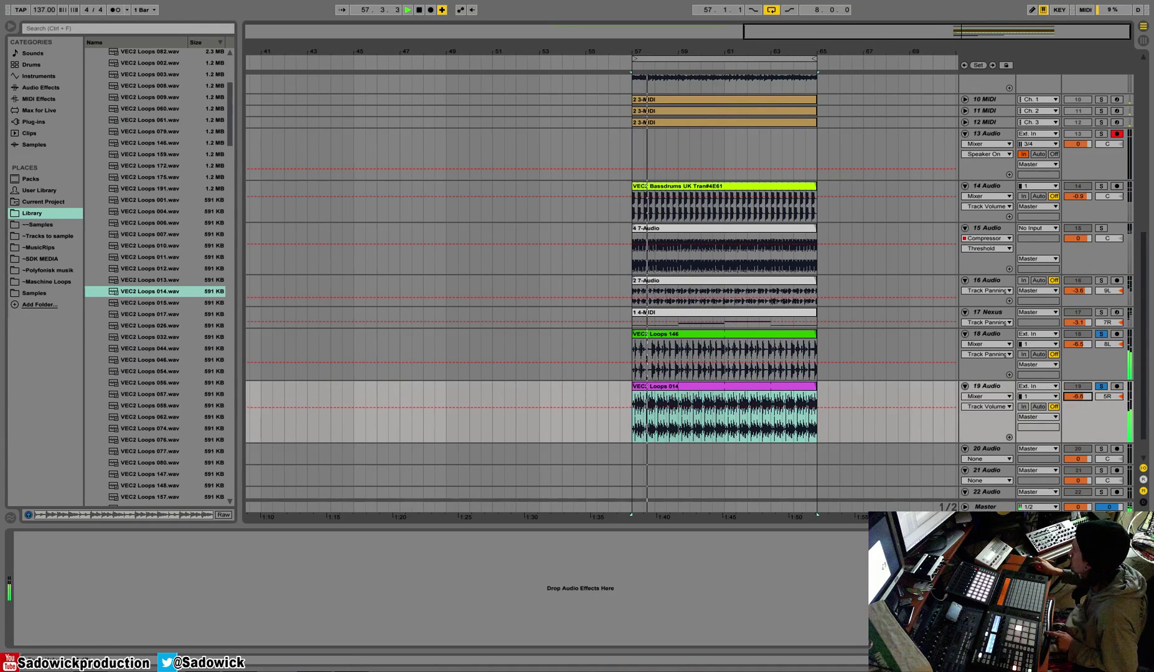
Step: Paste the sidechain Compressor onto both loop tracks, 18 Audio and 19 Audio
click(1100, 372)
key(ctrl+v)
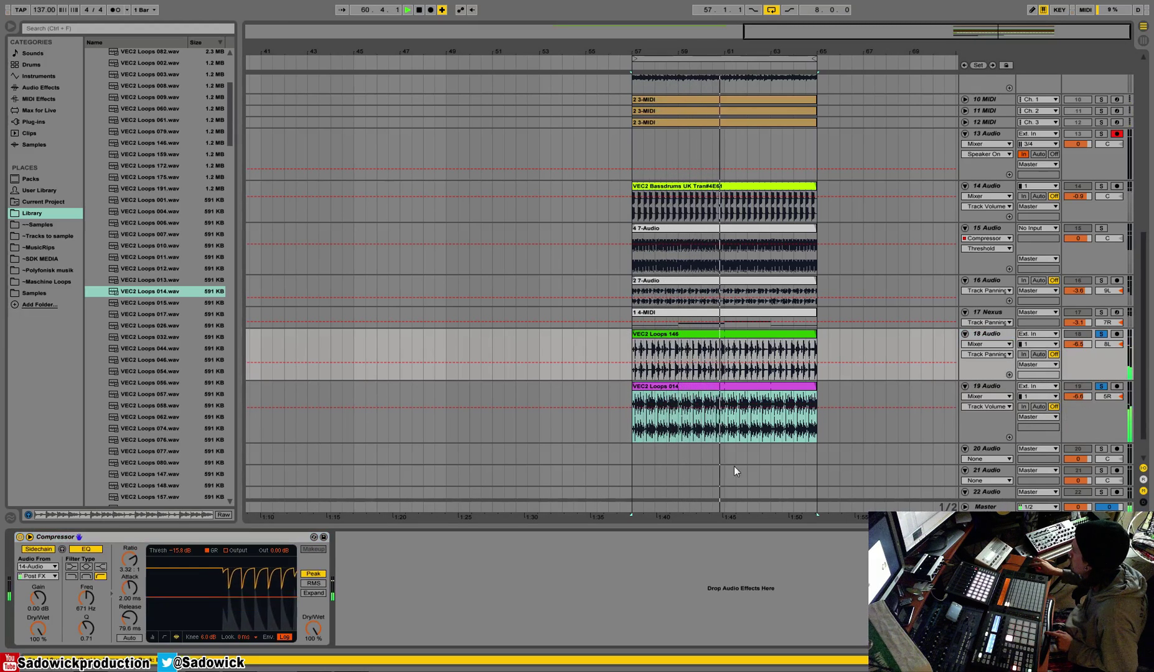
click(733, 436)
right_click(612, 618)
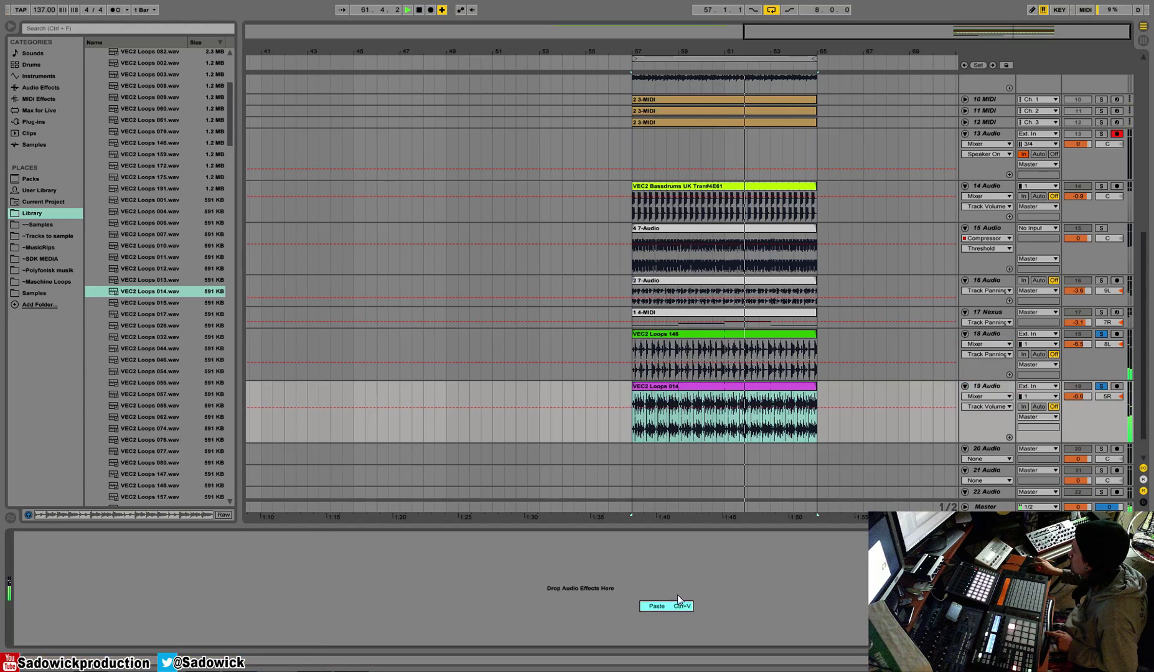
click(679, 605)
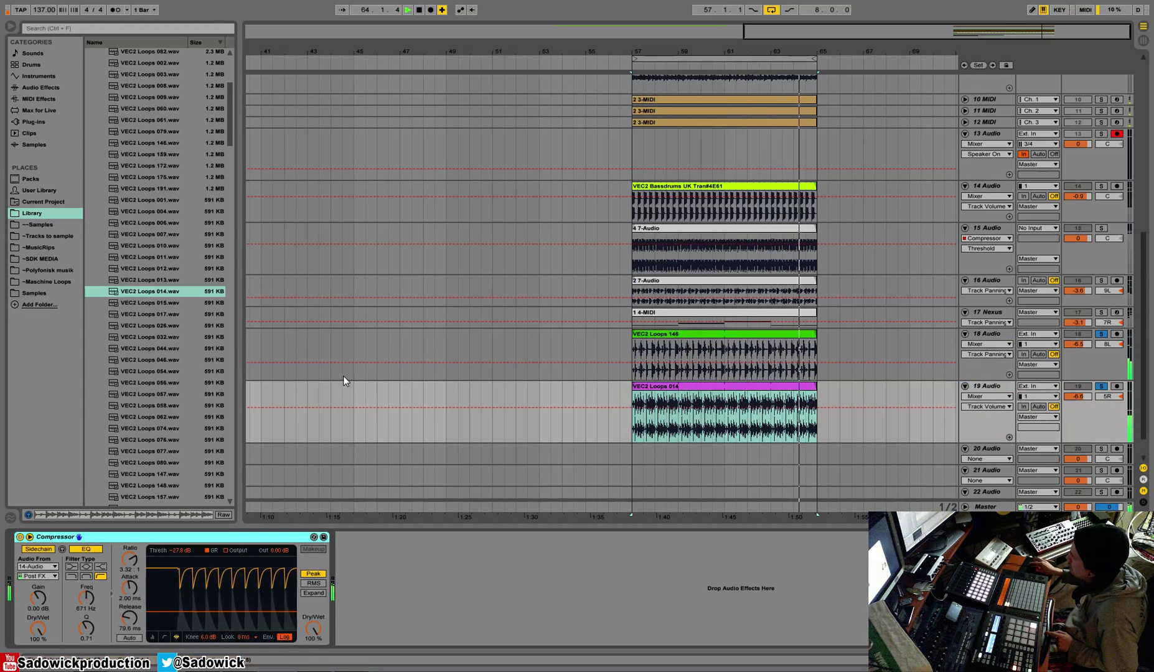
Step: Stop playback, group 18 Audio and 19 Audio, reduce the height of the first loop track, and color the group lime
key(space)
click(1001, 339)
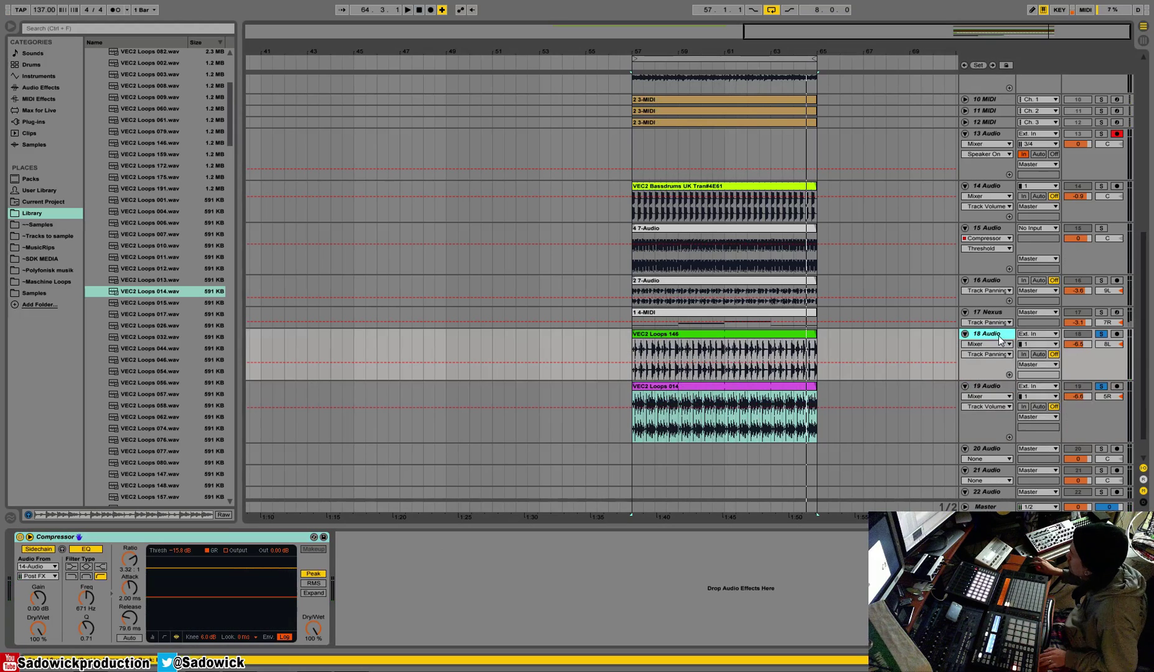
shift+click(987, 388)
right_click(987, 388)
click(1014, 475)
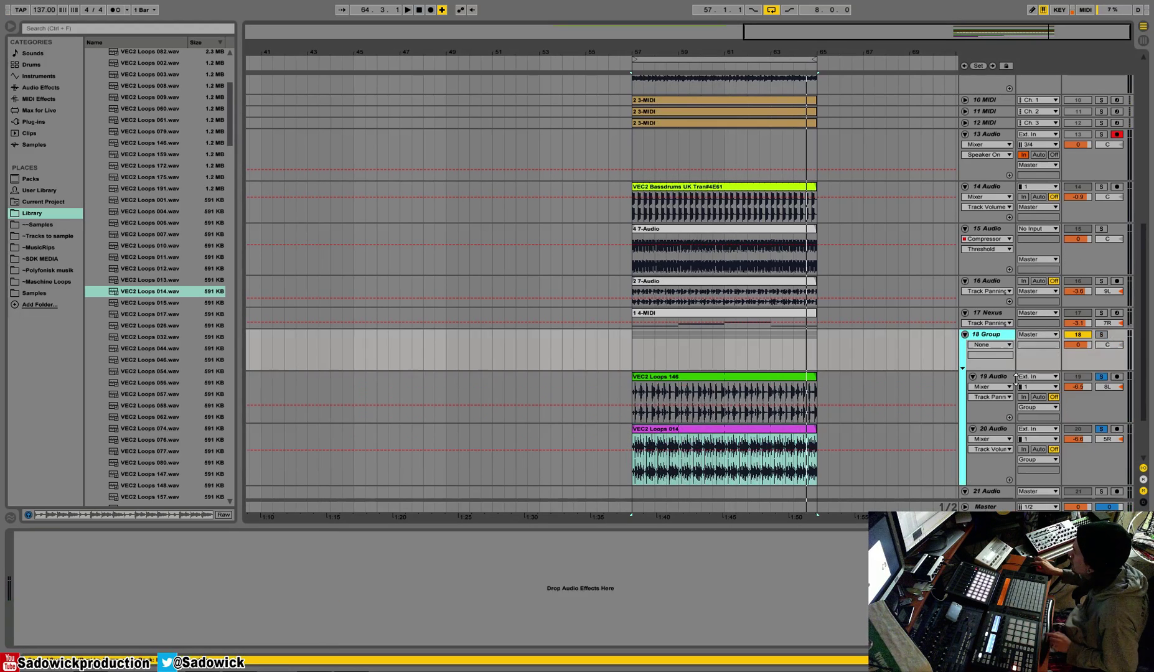
drag(1087, 405, 1091, 387)
right_click(998, 336)
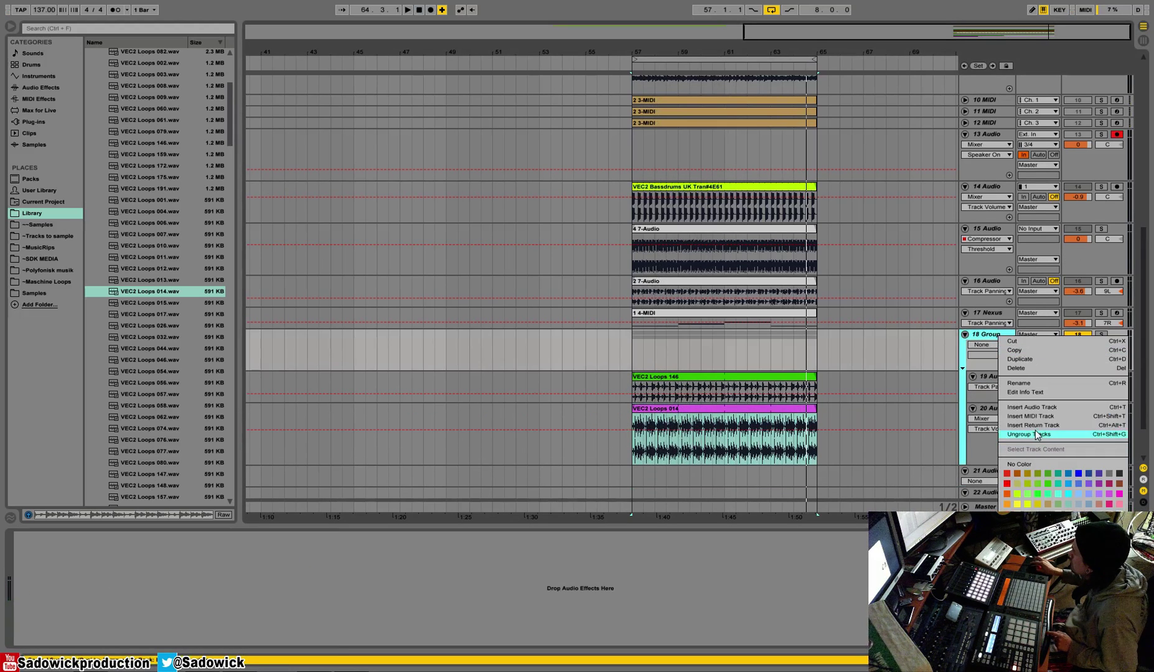
click(1017, 495)
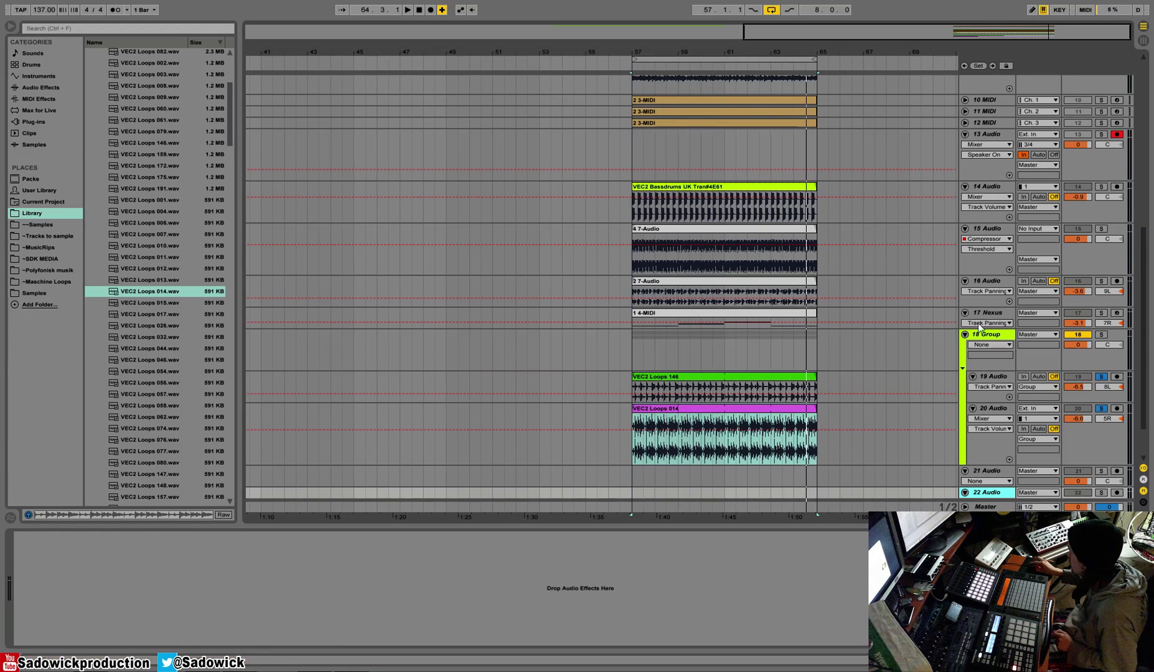
Step: Play the full mix with both grouped loop tracks taken out of solo
click(1114, 360)
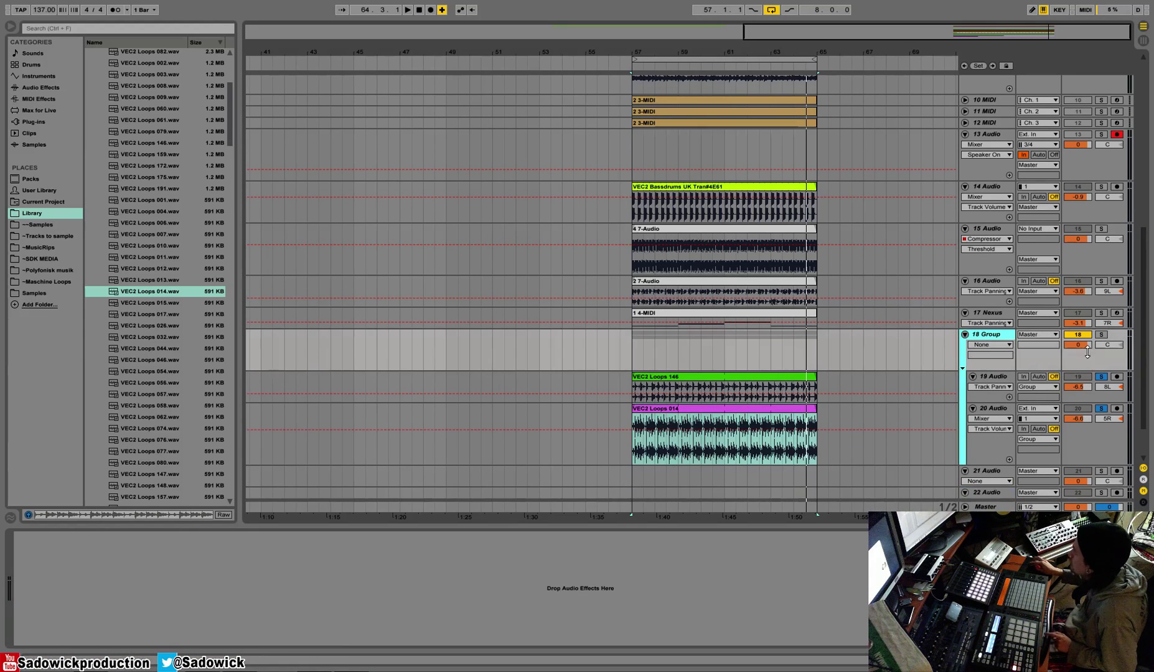
key(space)
click(1102, 377)
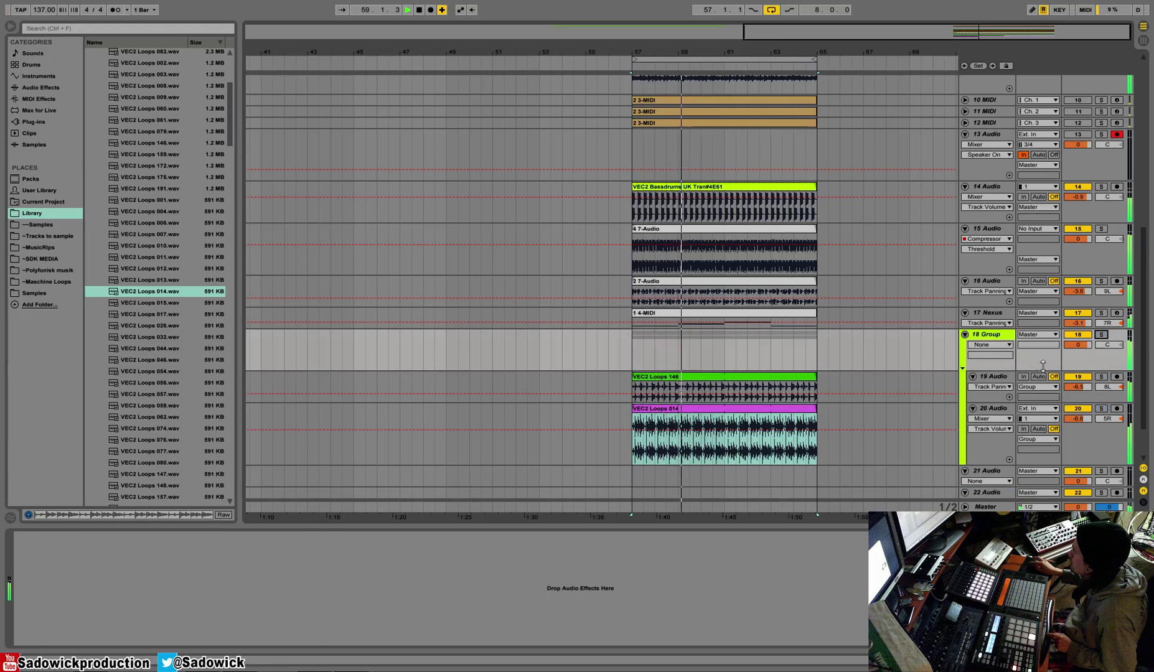
Step: Stop playback and remove the Compressors from 19 Audio and 20 Audio, keeping a copy of the sidechain Compressor for pasting
click(994, 377)
key(space)
right_click(206, 539)
click(221, 542)
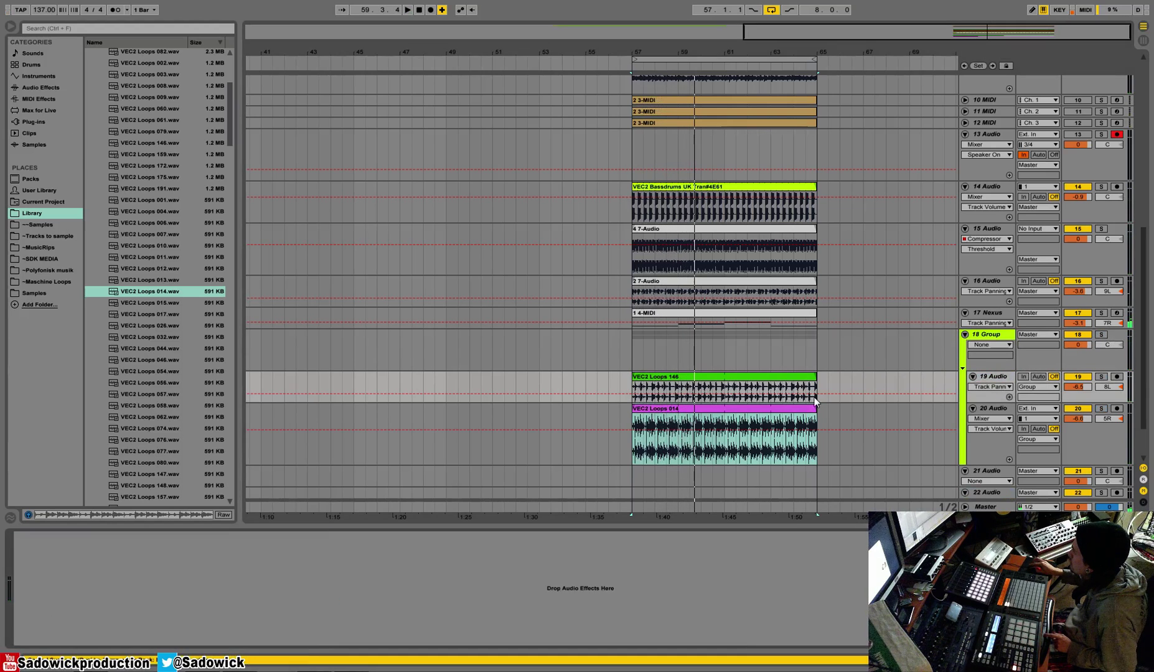
click(1079, 434)
right_click(217, 539)
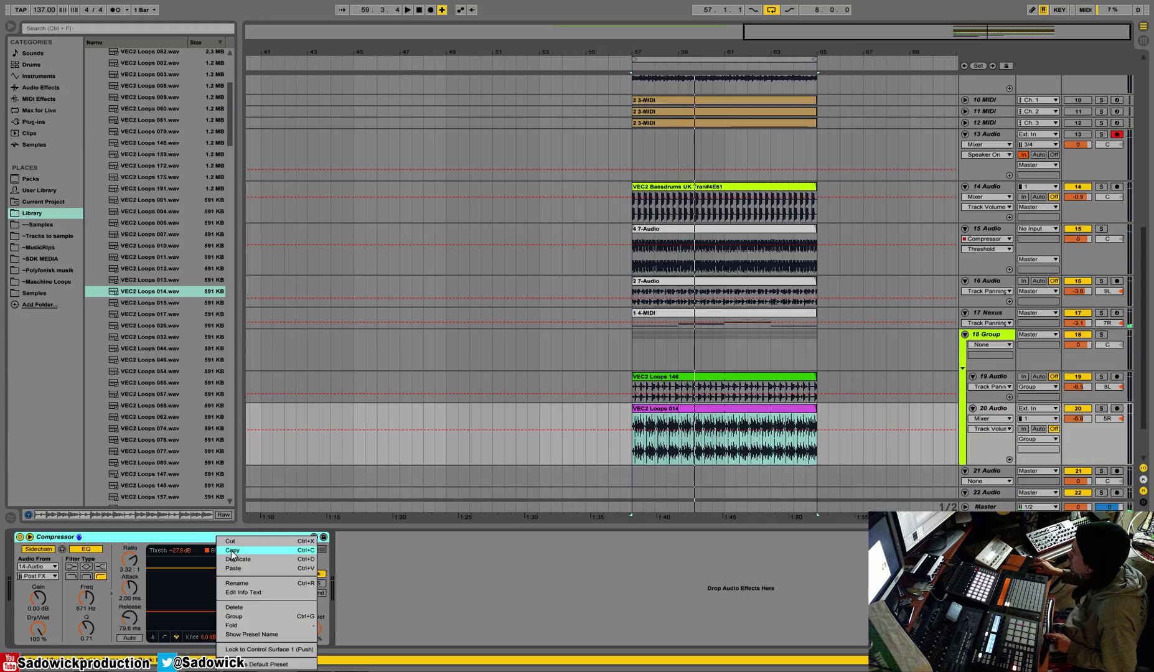
click(232, 554)
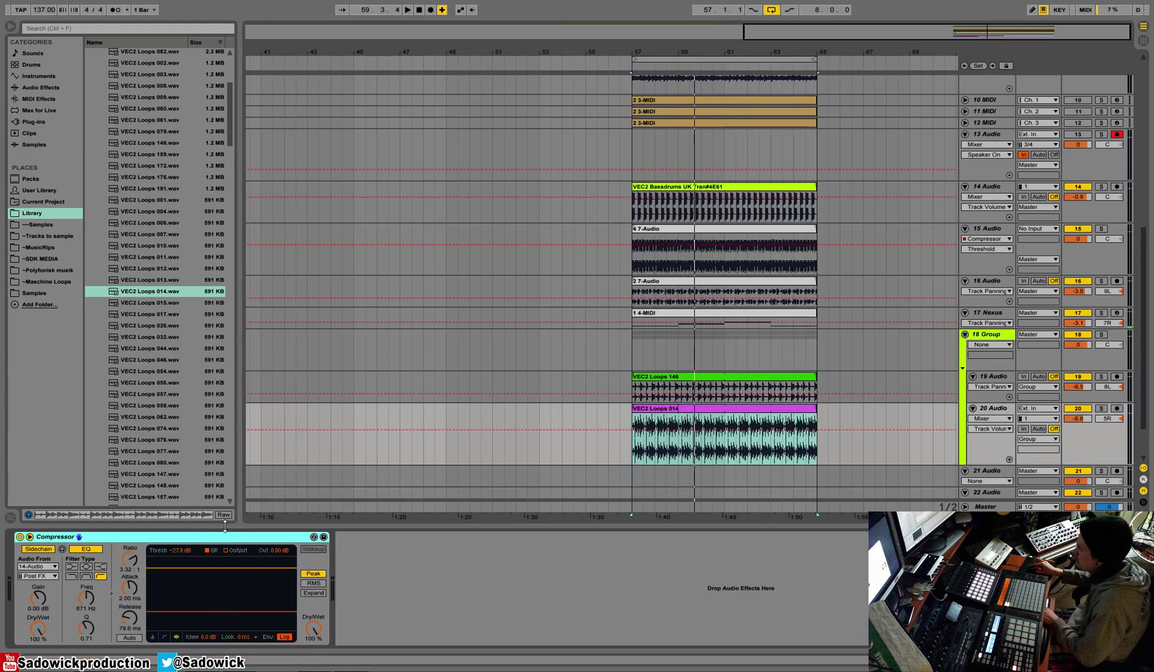
key(Delete)
Step: Paste the copied sidechain Compressor onto the drum loop group
click(994, 326)
click(995, 328)
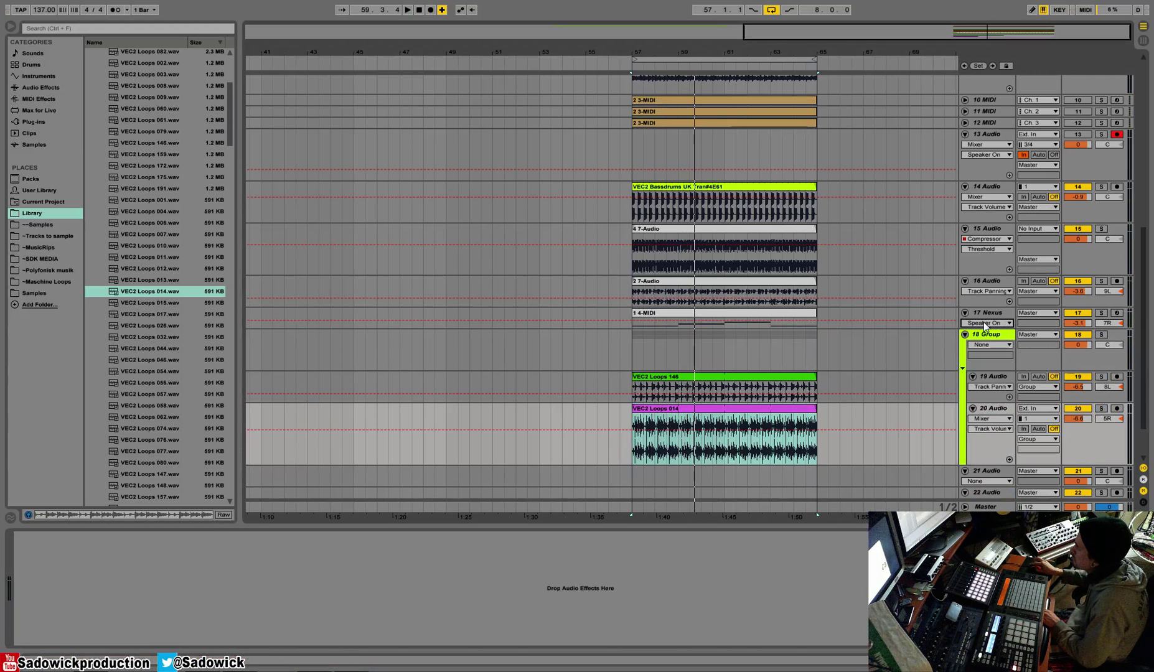
click(979, 341)
click(648, 574)
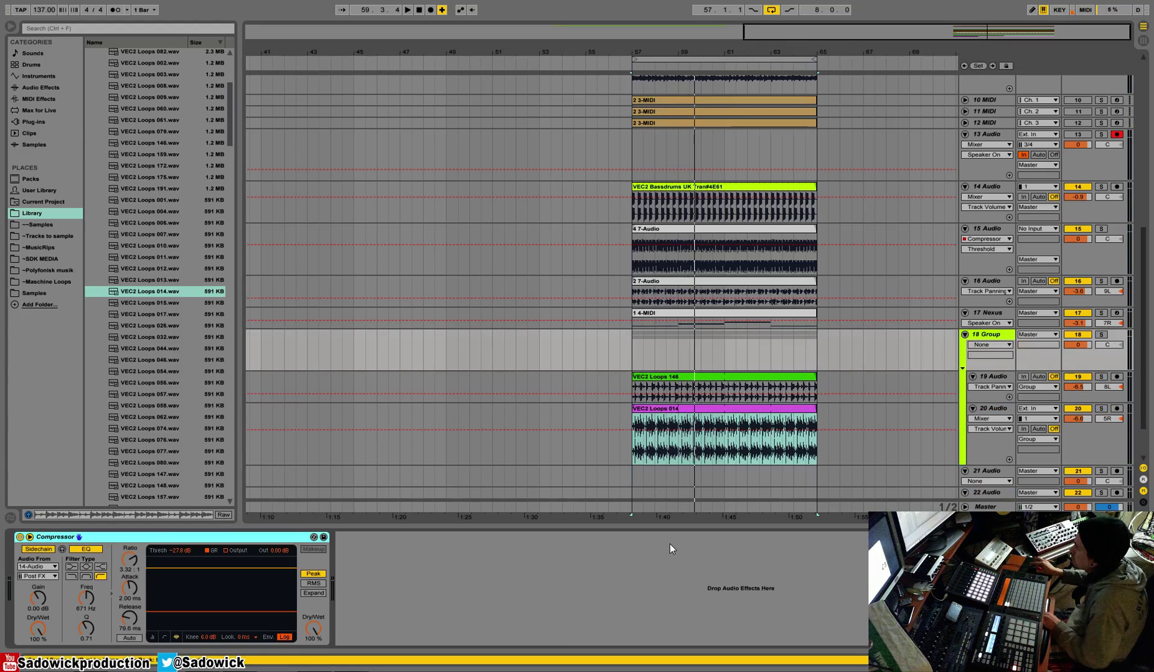
Step: Play the mix and reduce the heights of the group track and 20 Audio
key(space)
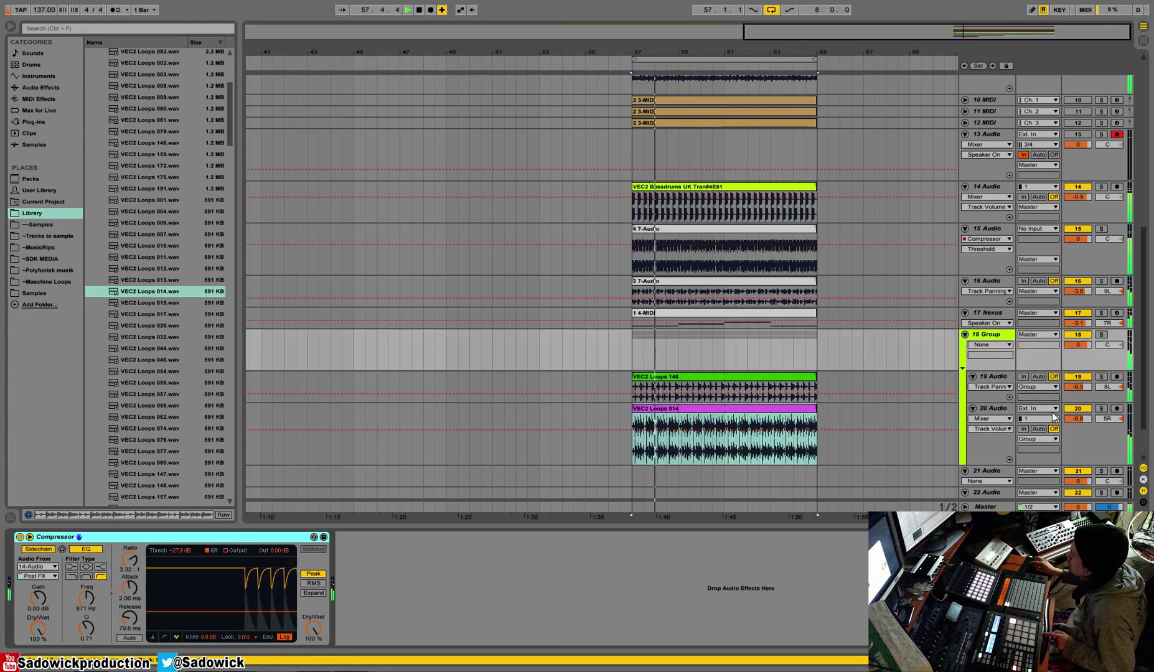
drag(1021, 465, 1018, 424)
drag(1012, 371, 1010, 349)
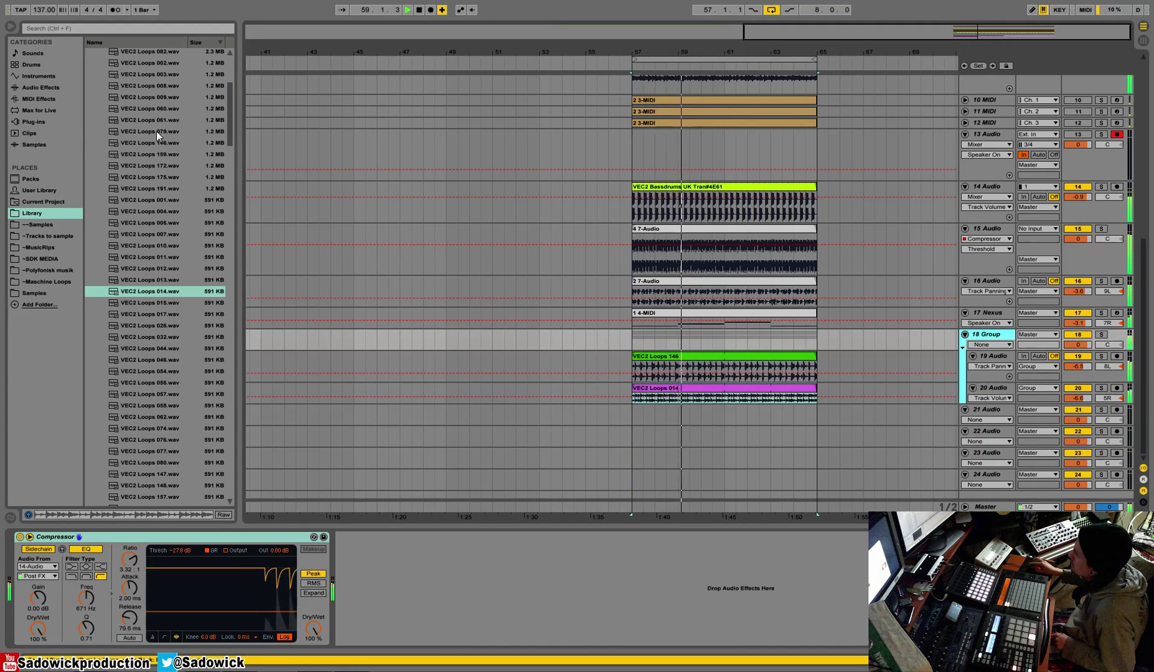
Step: Stop playback and open the ATE Claps folder within ATE Drum Hits of Active Trance Essentials in the ~~Samples place
click(39, 225)
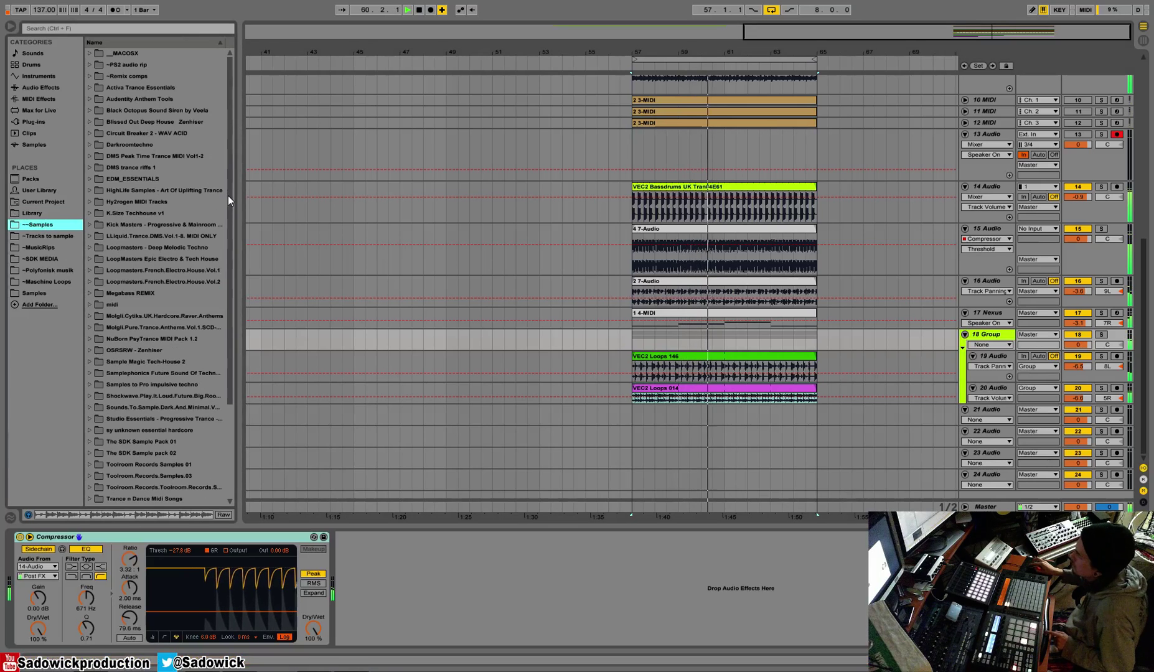
key(space)
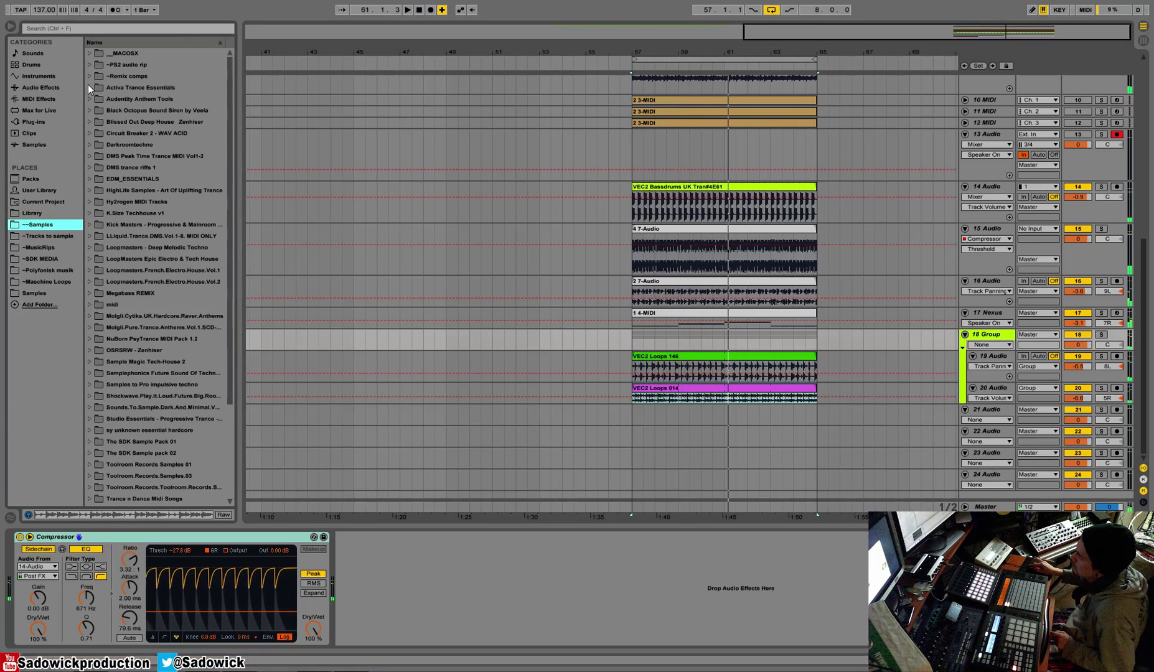
click(89, 87)
click(97, 134)
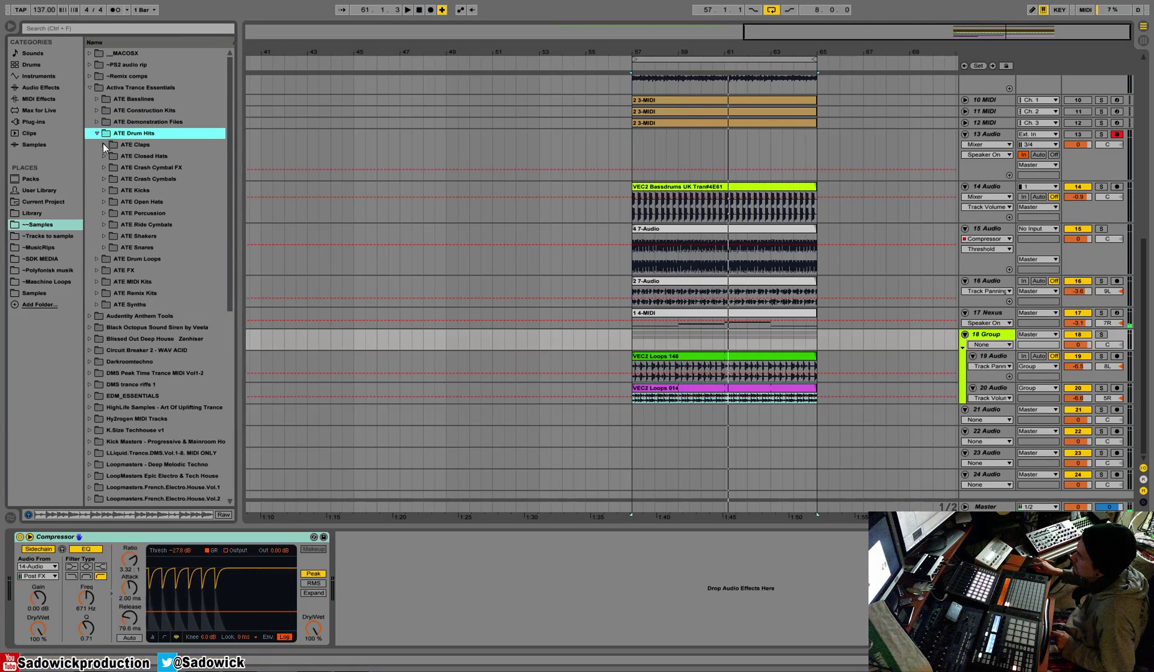
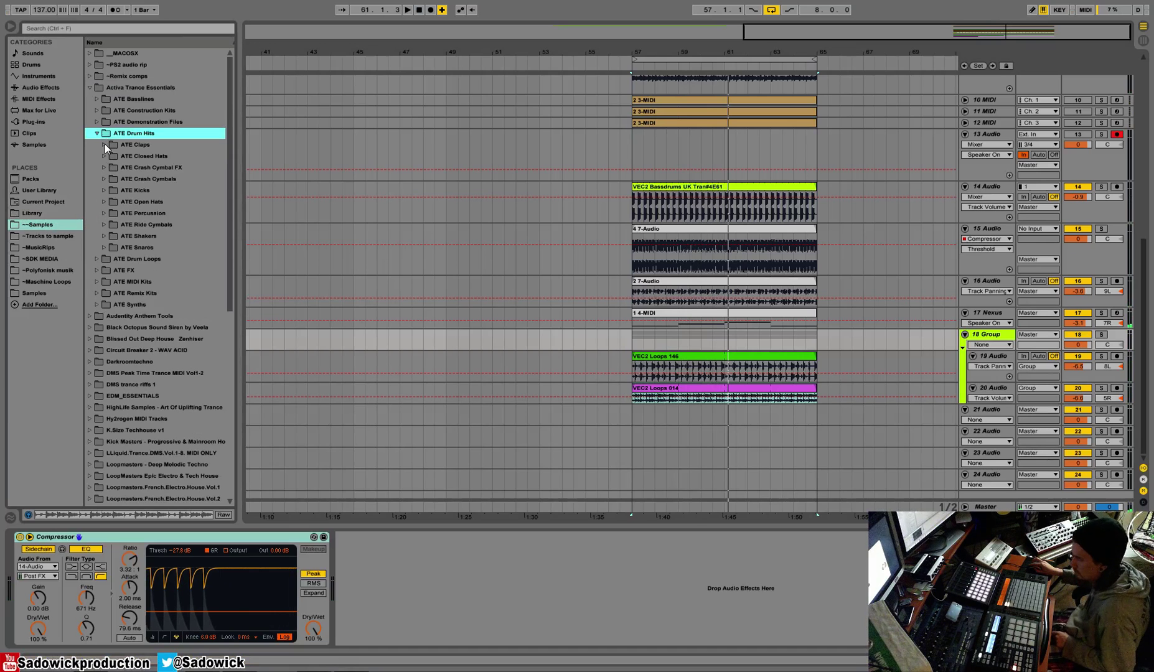
click(104, 145)
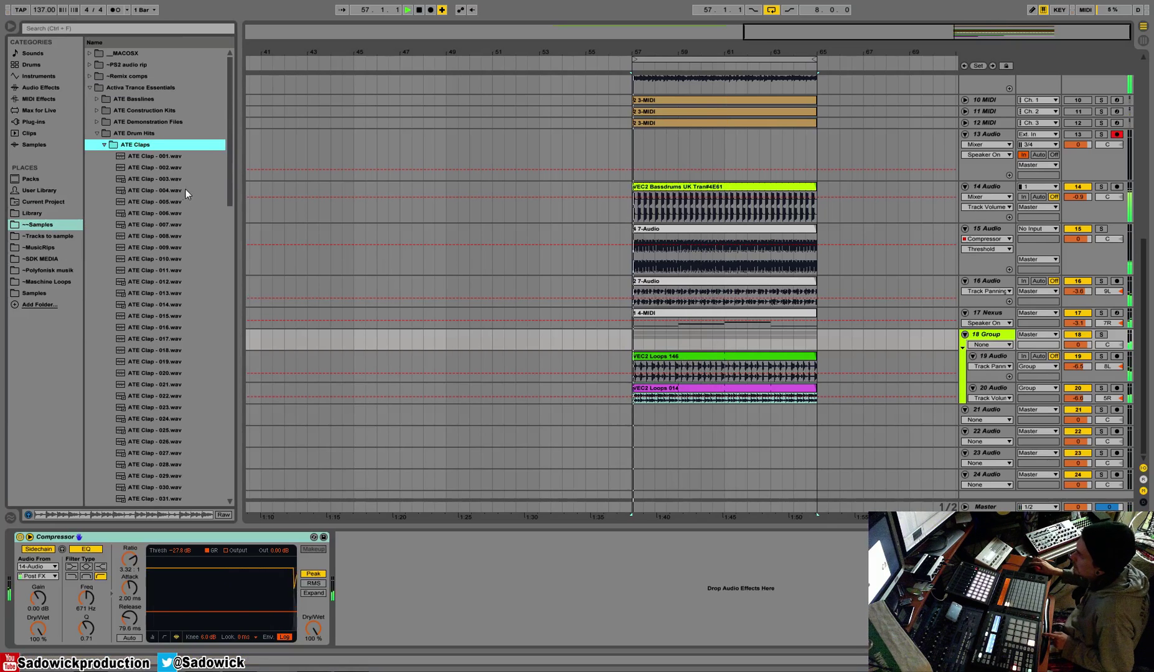
Step: Audition several ATE clap samples up to ATE Clap - 014.wav
click(149, 224)
click(141, 248)
click(149, 291)
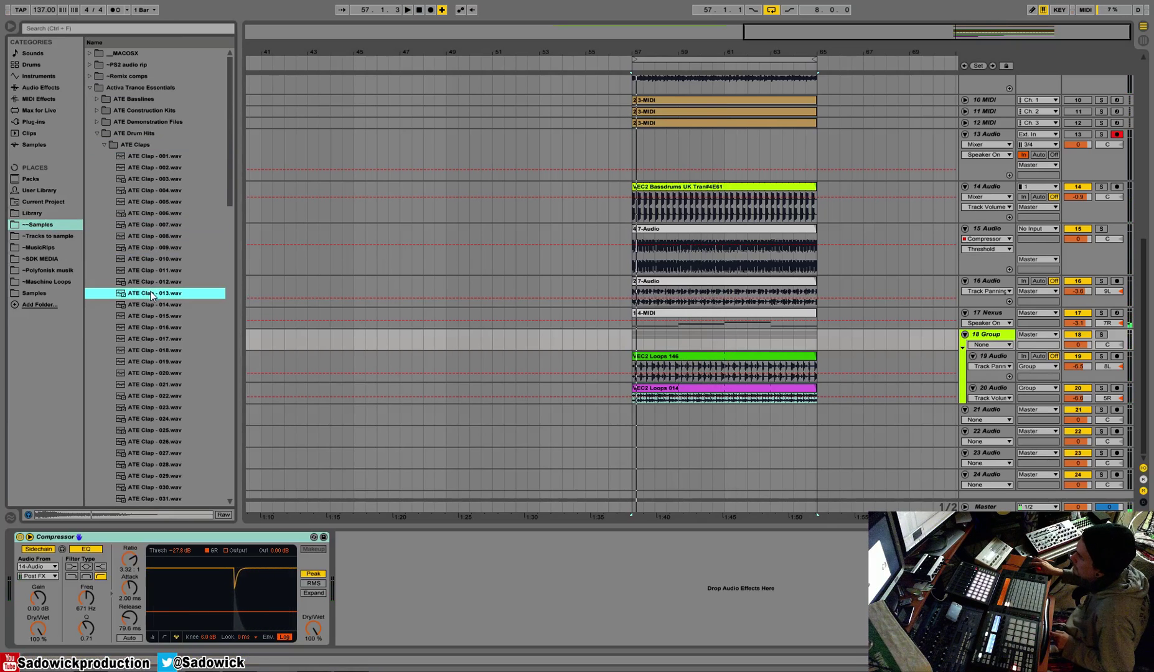
key(Down)
key(Down)
Step: Place ATE Clap - 014.wav on 21 Audio and align its start with the second kick at 57.2
drag(153, 304, 634, 415)
drag(644, 53, 641, 205)
drag(506, 412, 590, 419)
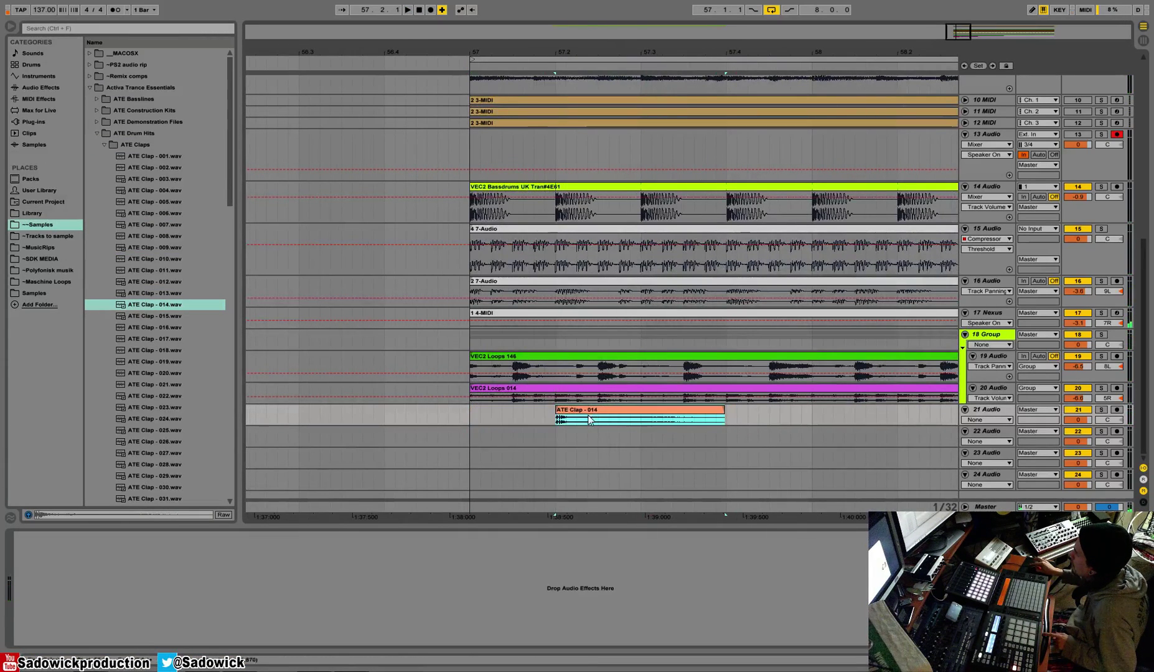
Step: Nudge the clap slightly ahead of the second kick and play the mix from bar 57
drag(562, 52, 604, 206)
drag(608, 403, 591, 405)
key(space)
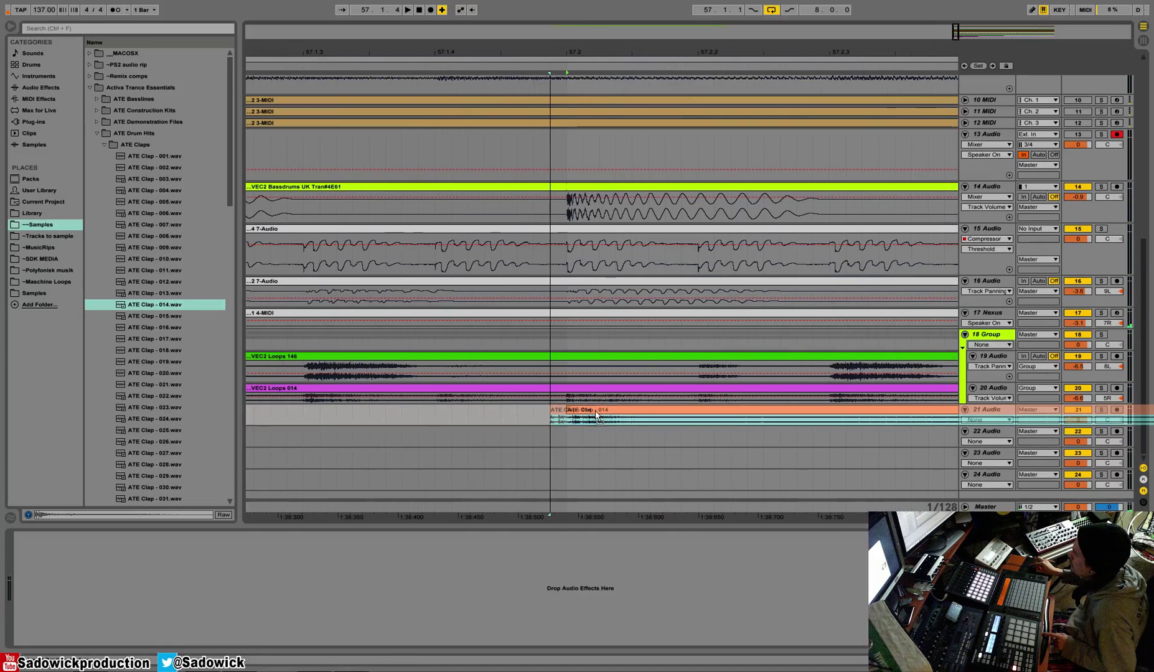
drag(584, 52, 583, 28)
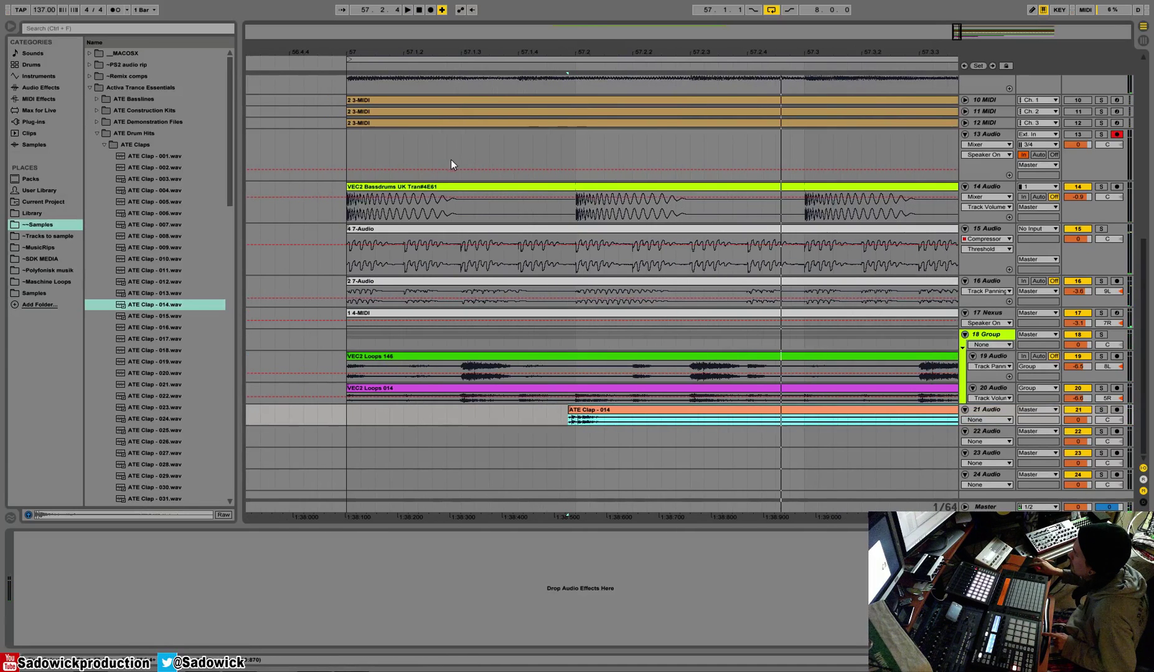
click(380, 187)
key(space)
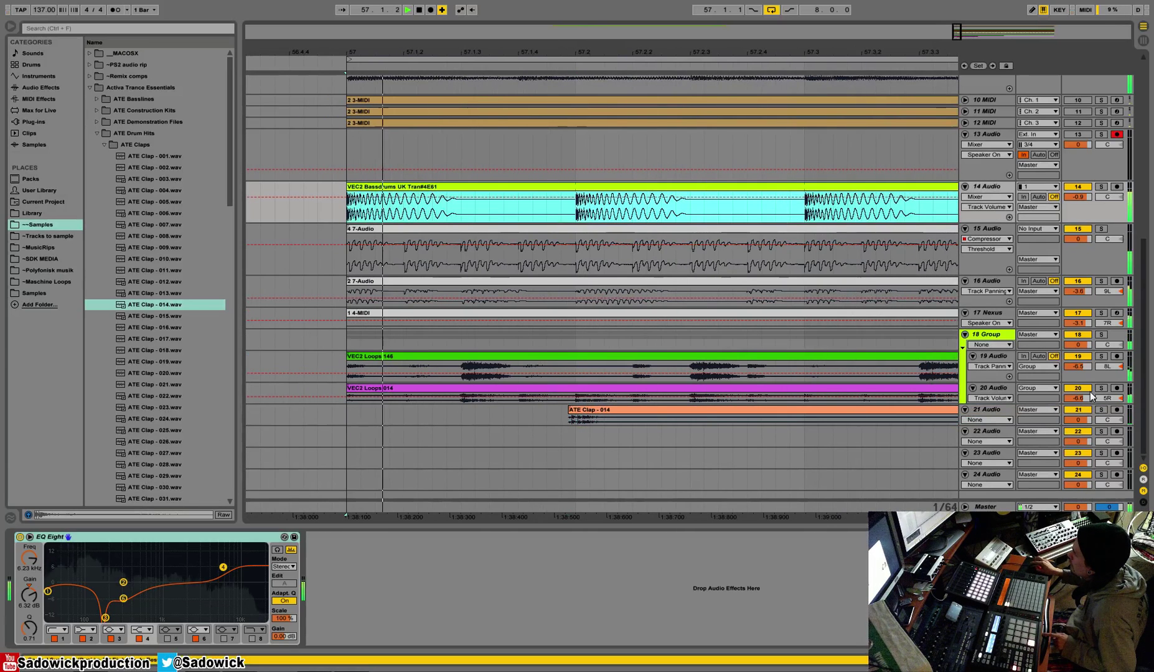
Step: Move the clap exactly onto beat 57.2 and play it with the mix from bar 57
drag(655, 411, 664, 412)
key(space)
key(space)
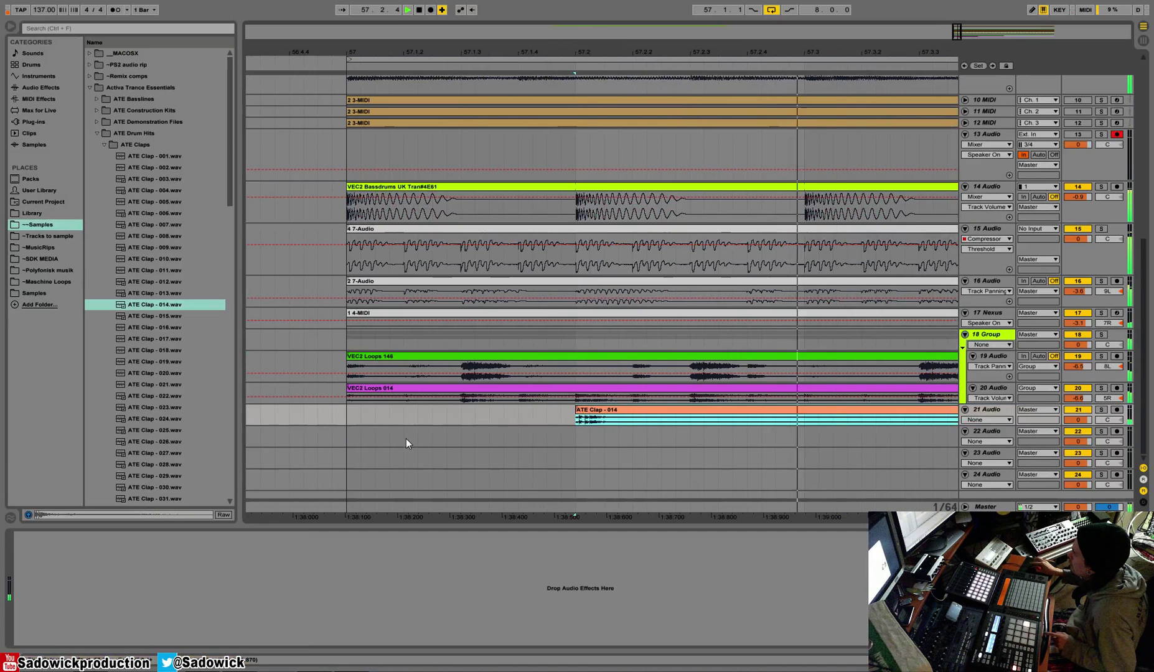
click(346, 411)
key(space)
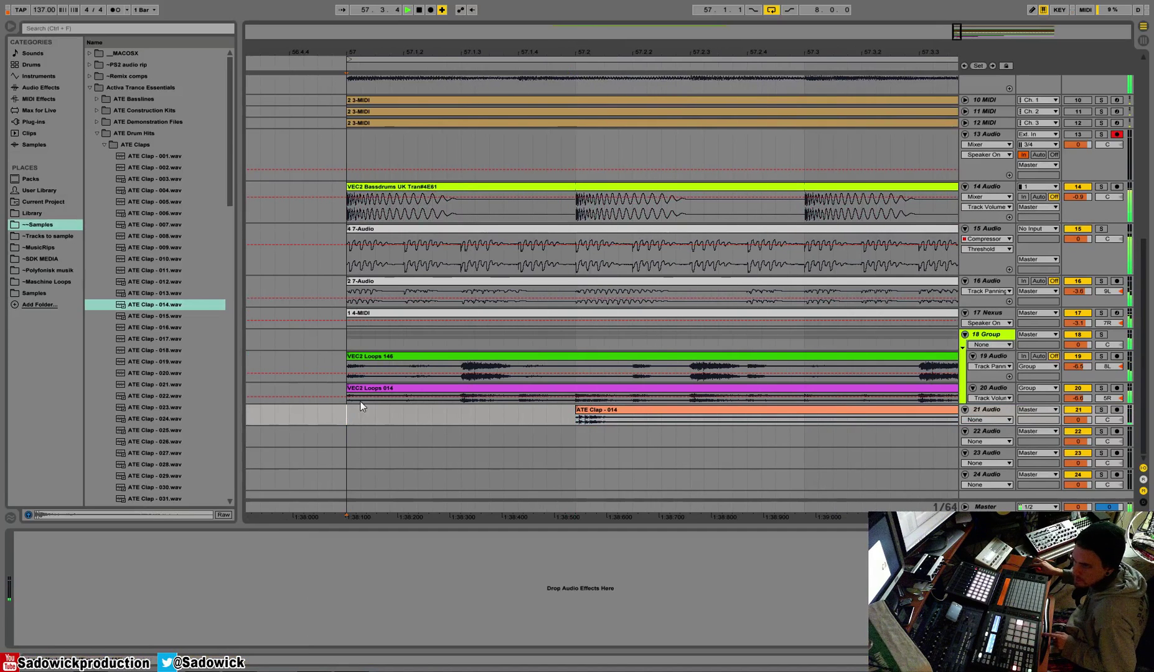
Step: Trim the clap to end at 57.3 and consolidate it with the preceding silence into one clip from 57.1
drag(649, 49, 641, 21)
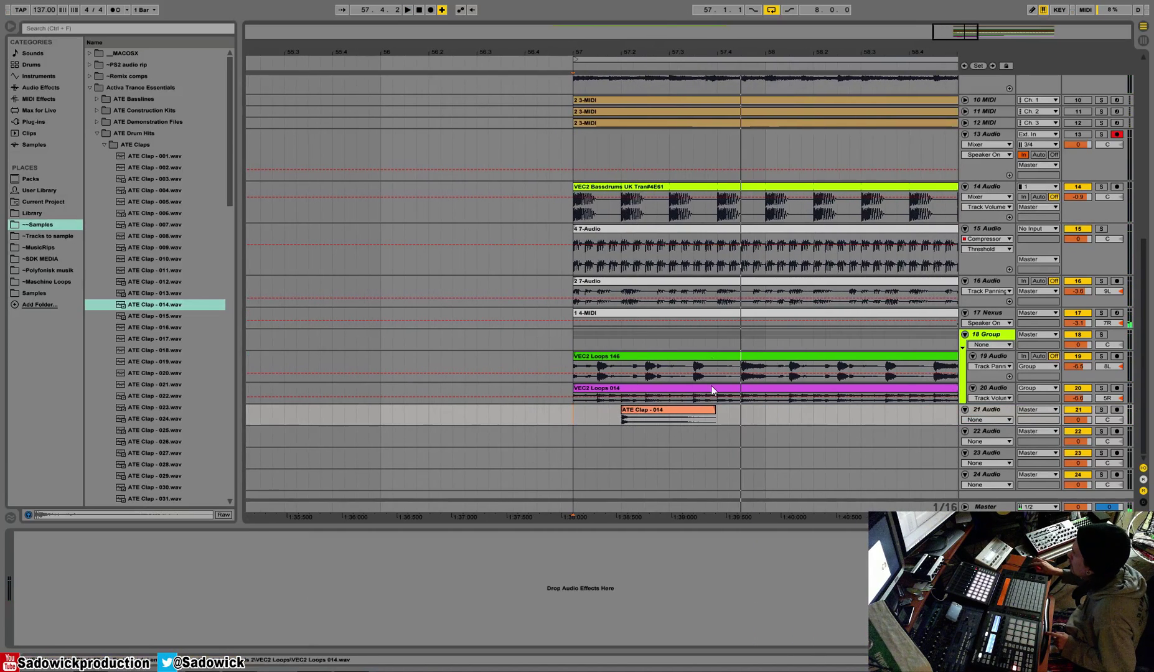
drag(717, 410, 671, 414)
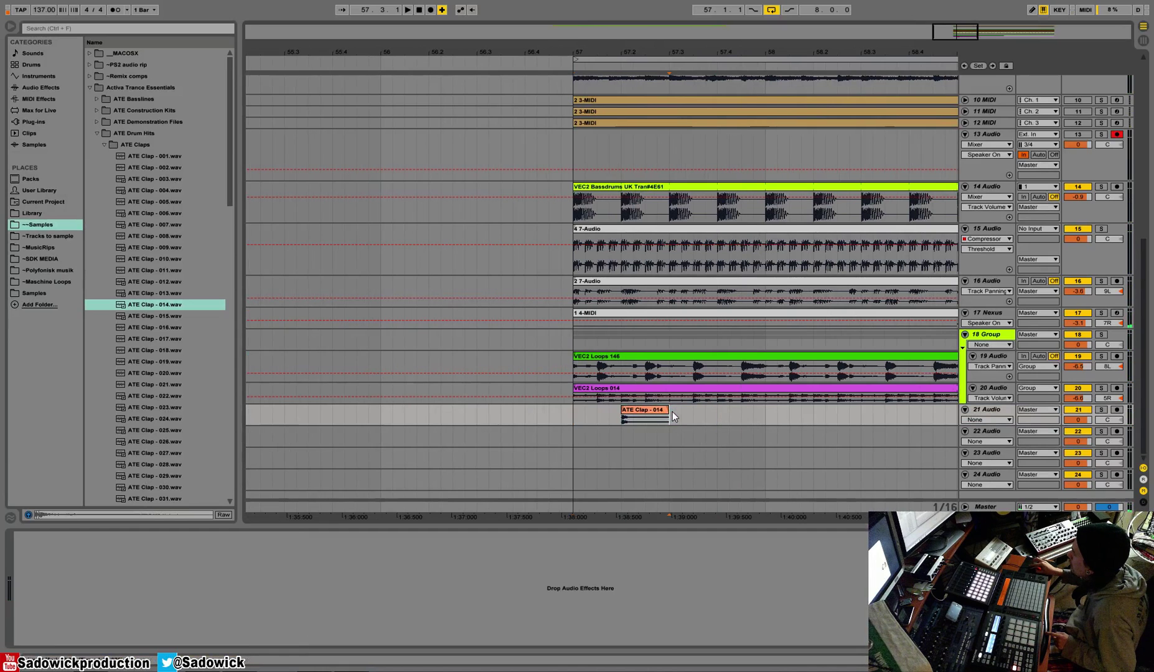
right_click(630, 411)
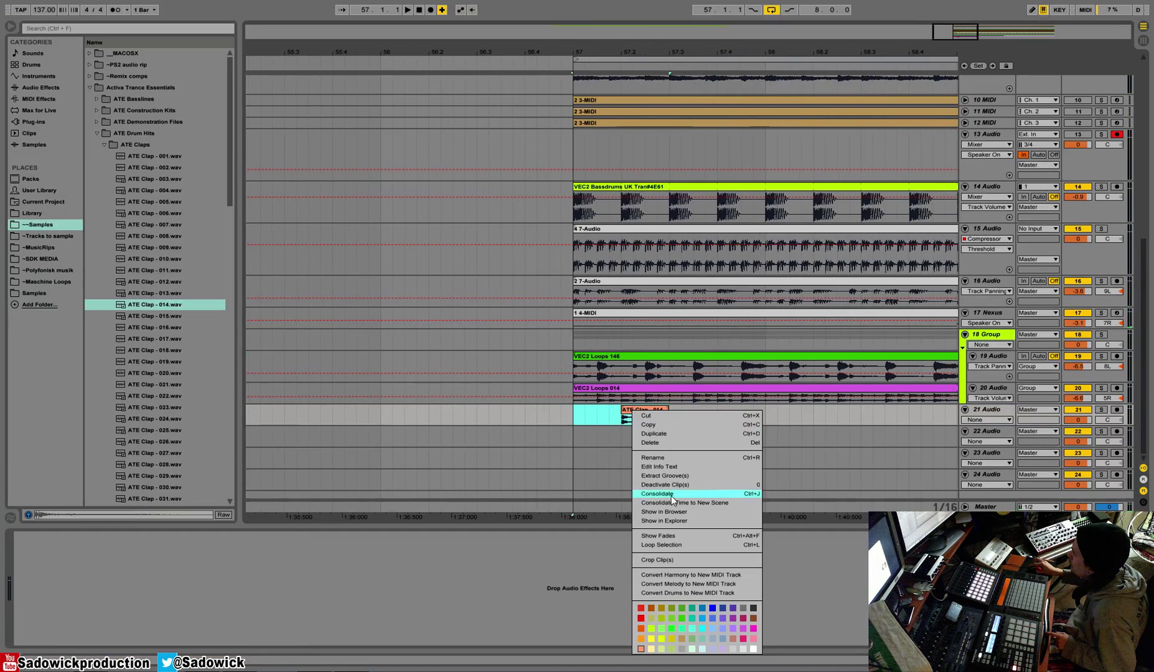
click(684, 496)
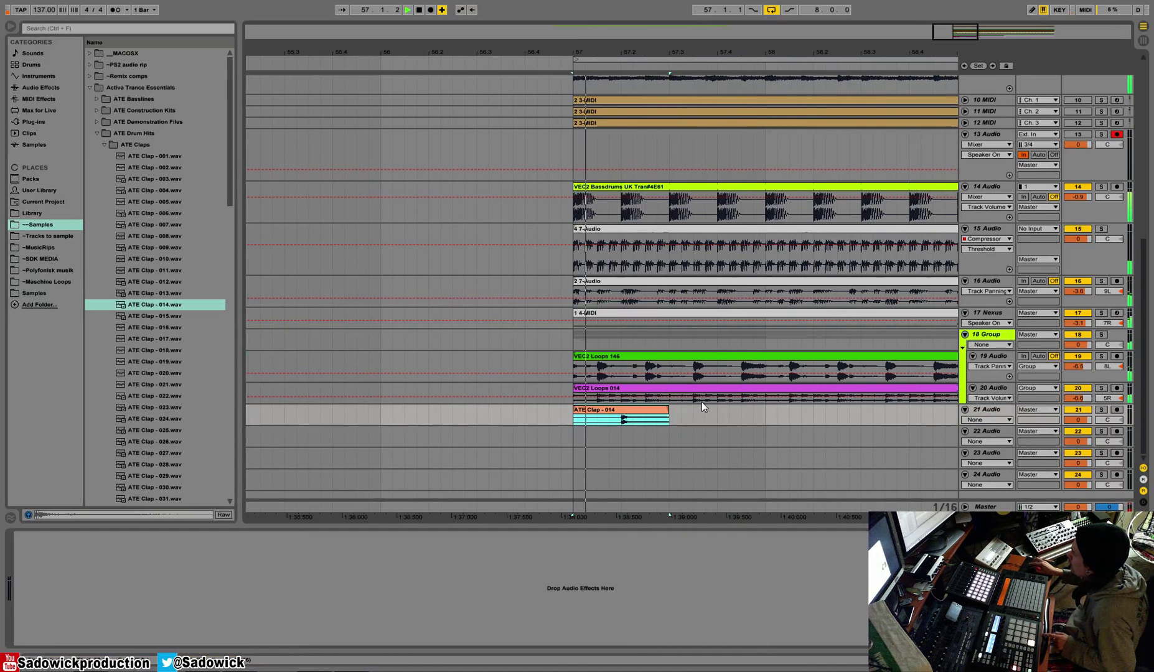
Step: Increase the height of 21 Audio and enable looping for the consolidated clap clip
drag(994, 426, 995, 456)
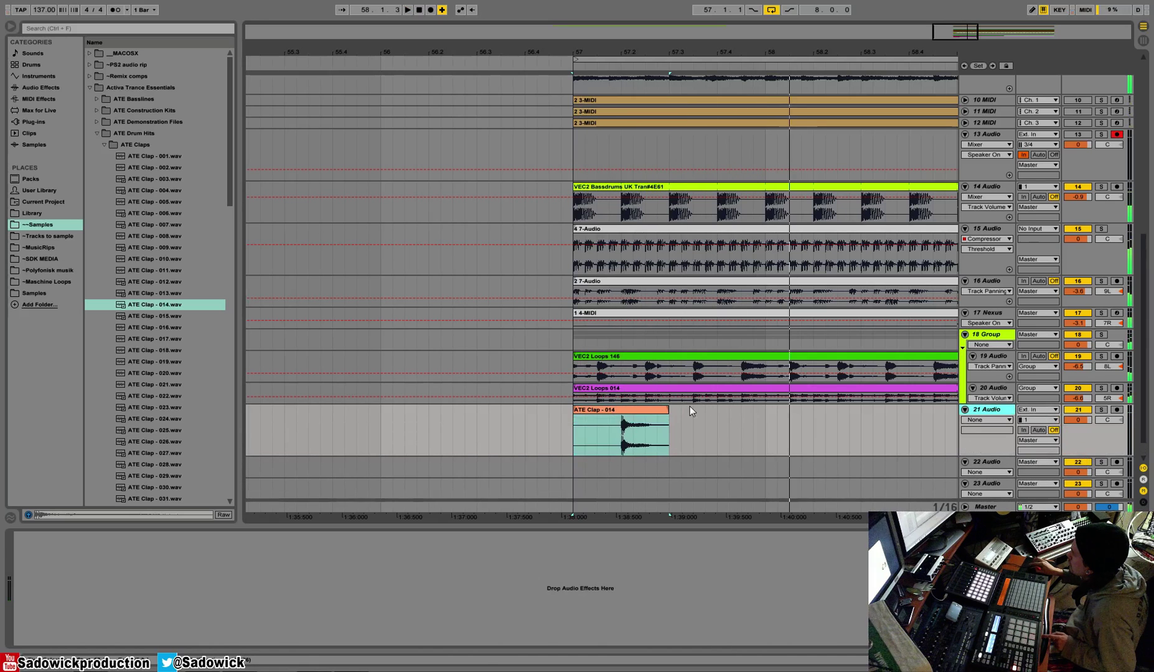
click(649, 410)
key(shift+Tab)
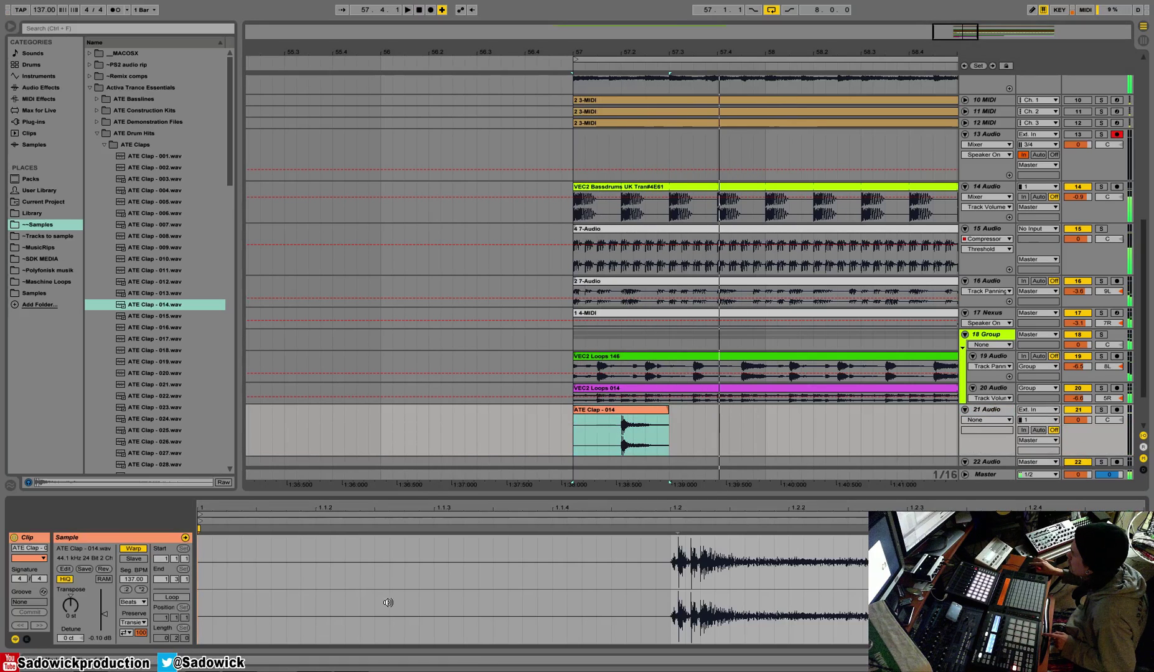
click(181, 597)
Step: Extend the looped clap clip to bar 65 so it spans the eight-bar section during playback
drag(663, 413, 958, 412)
key(space)
drag(760, 54, 440, 55)
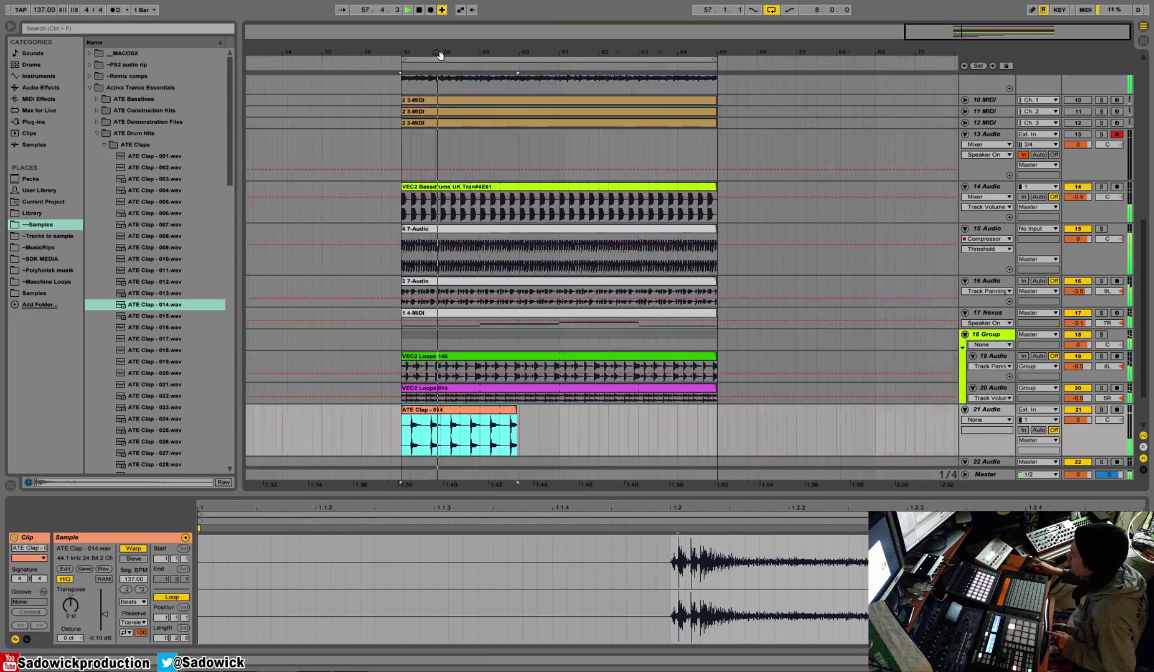
drag(518, 423, 716, 419)
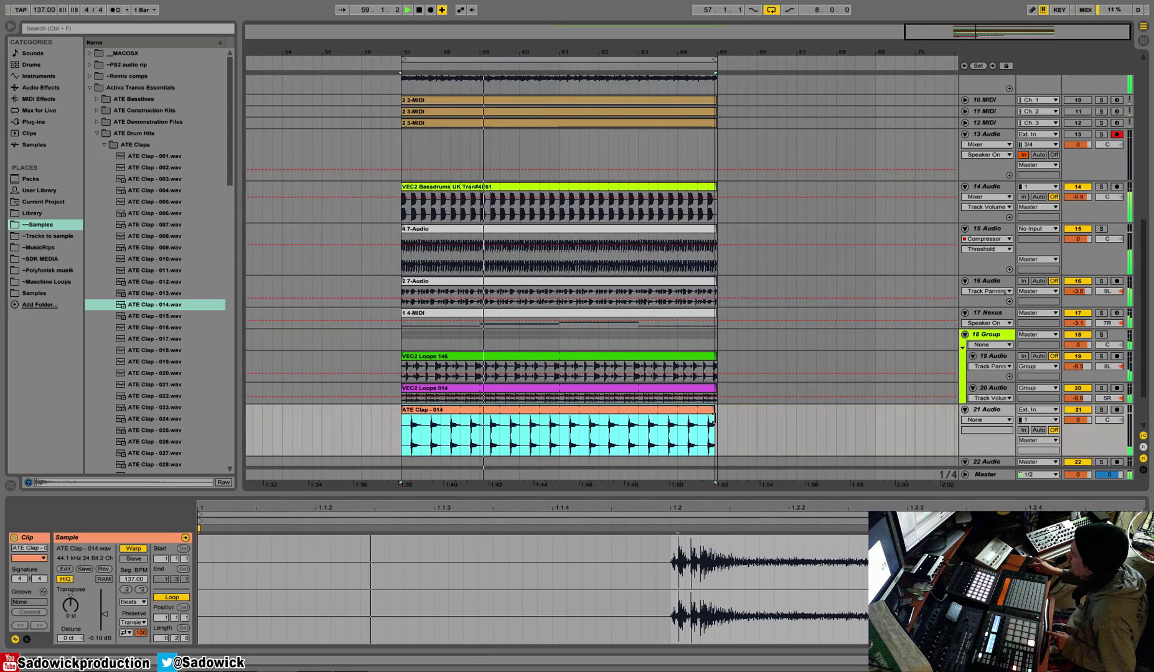
Step: Briefly solo the clap on 21 Audio and lower its track volume to -4.3 dB
click(1102, 410)
click(1102, 410)
drag(1085, 420, 1100, 432)
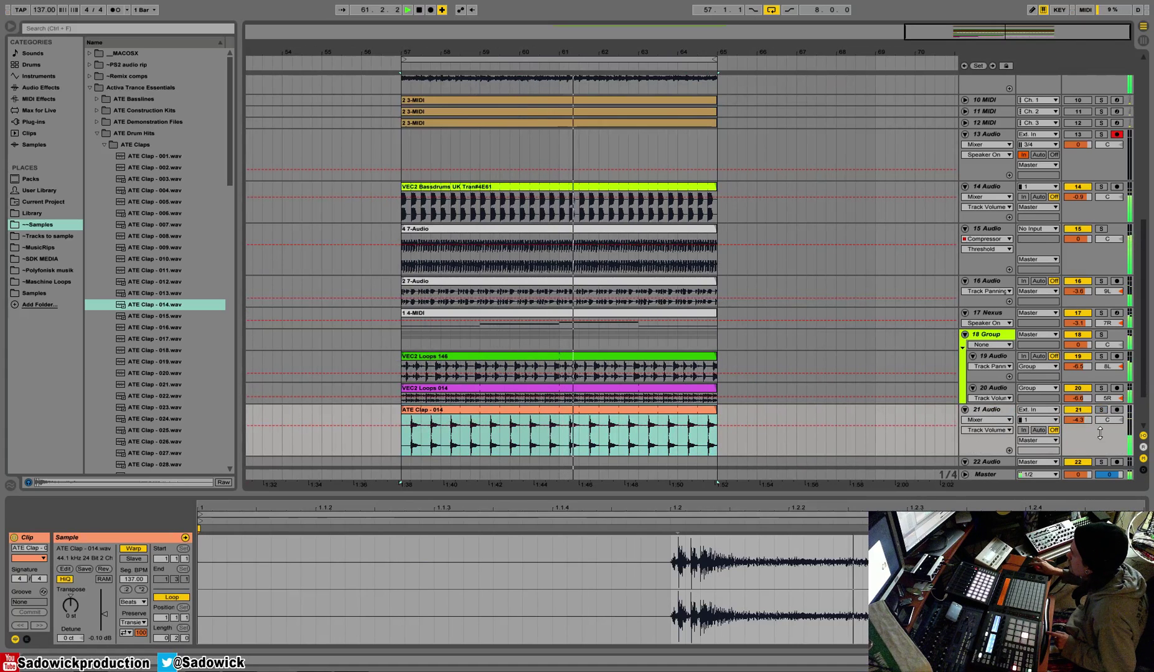
Step: Add a Compressor to the clap track and lower its threshold to about -12.7 dB
key(ctrl+t)
click(50, 88)
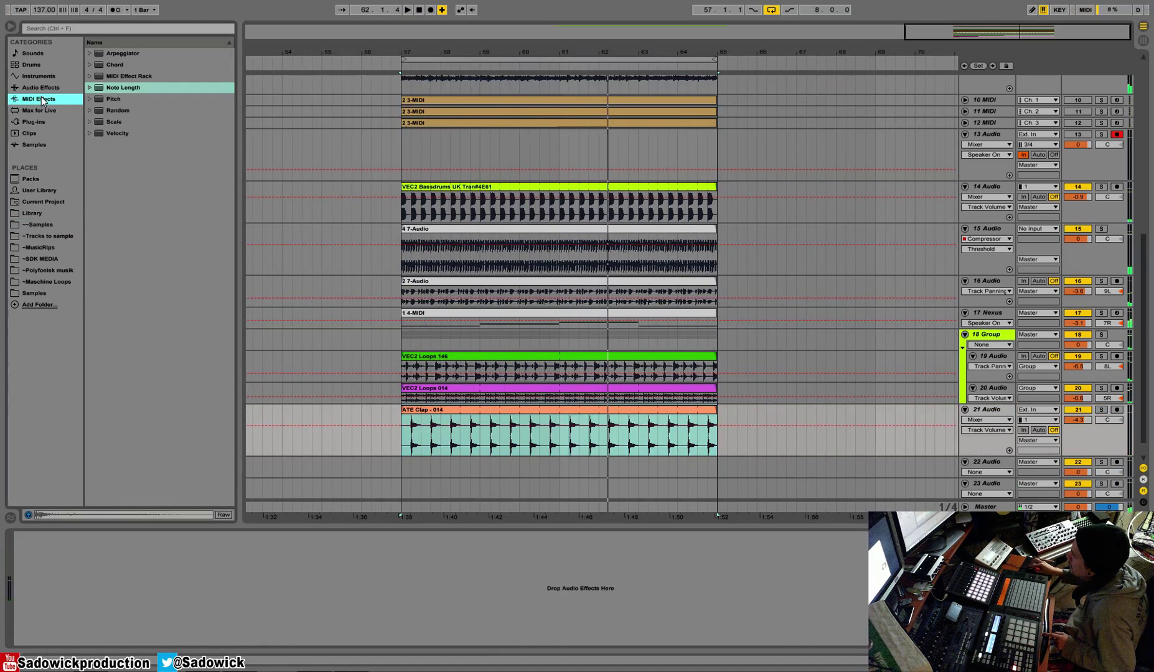
click(118, 134)
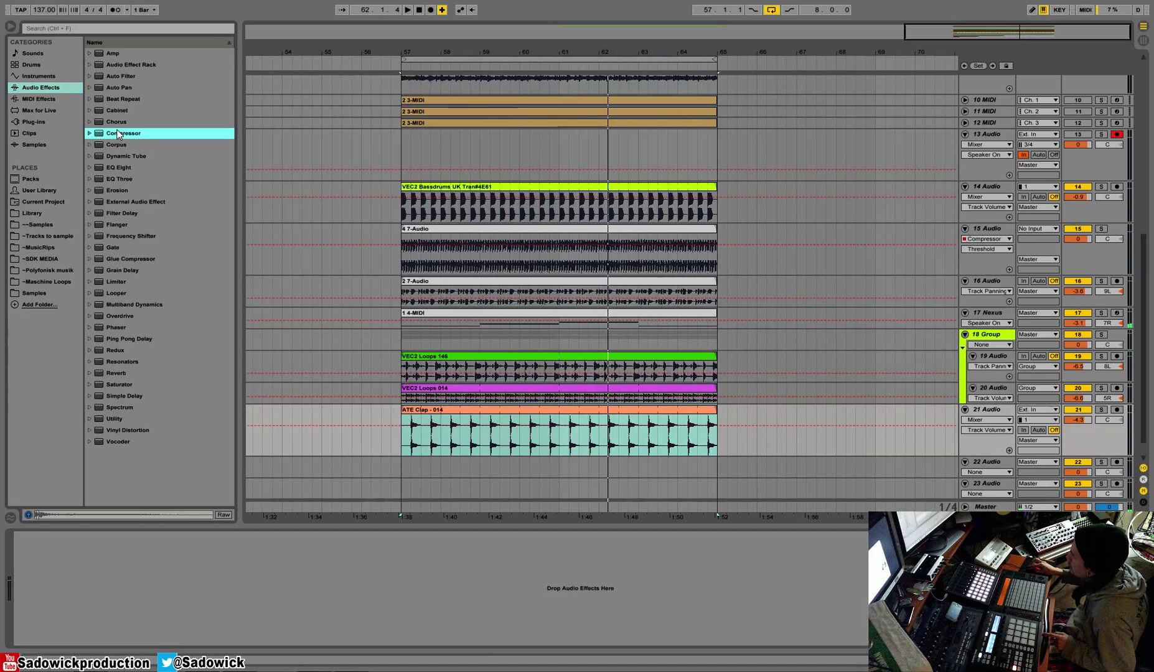
key(space)
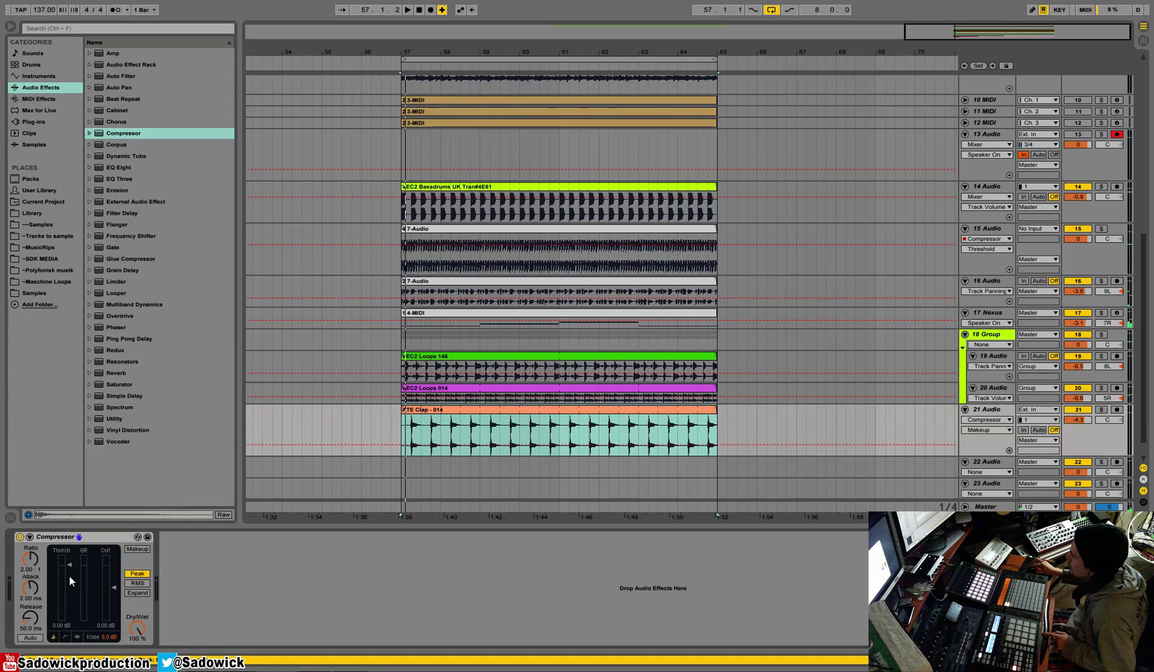
key(space)
drag(69, 598, 69, 584)
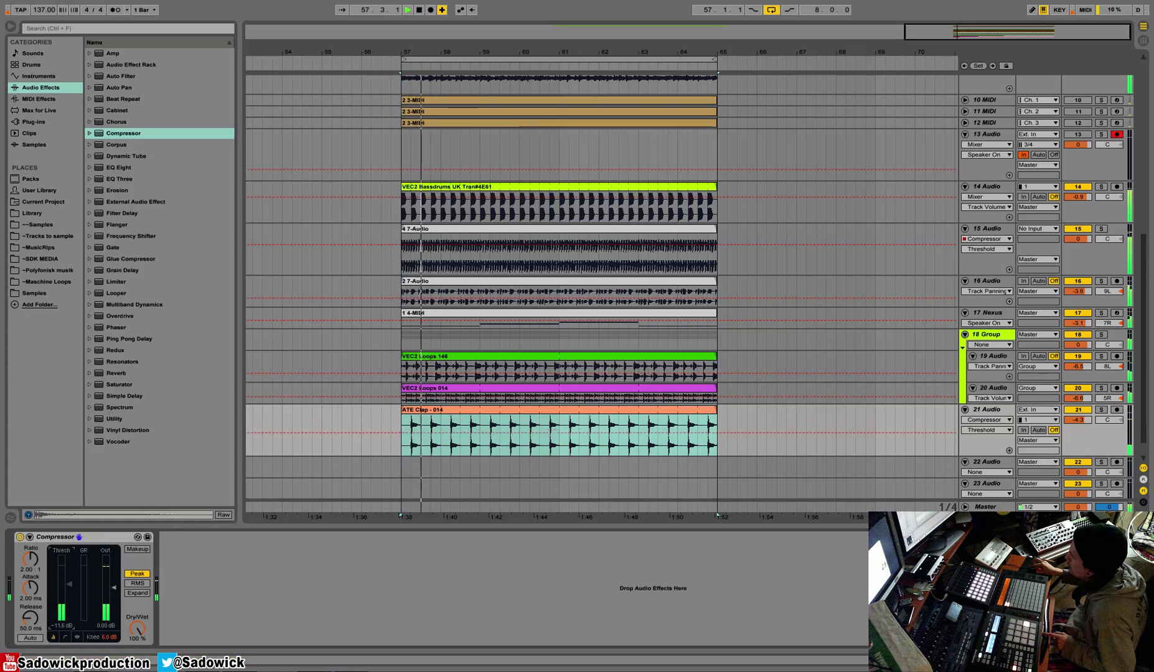
Step: Add a second Compressor to the clap track with Makeup enabled and a threshold of about -13.4 dB
right_click(88, 537)
key(Return)
key(space)
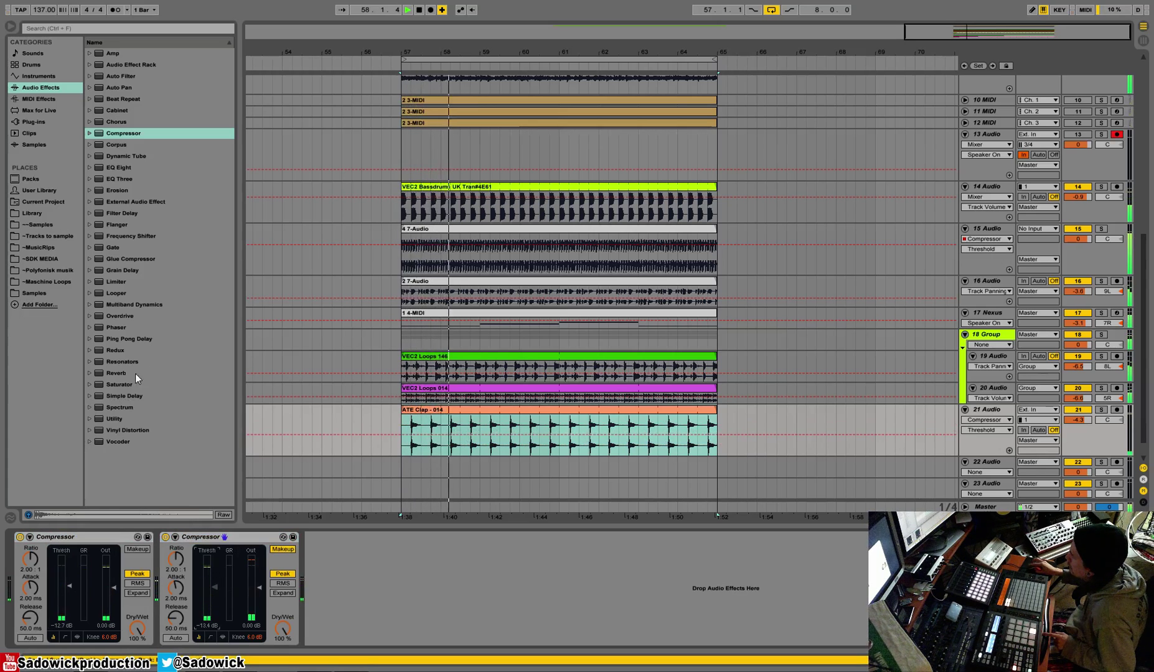
Step: Add a Reverb after the clap's compressors, disable Flat and Cut, and set Dry/Wet to 34%
drag(105, 373, 404, 601)
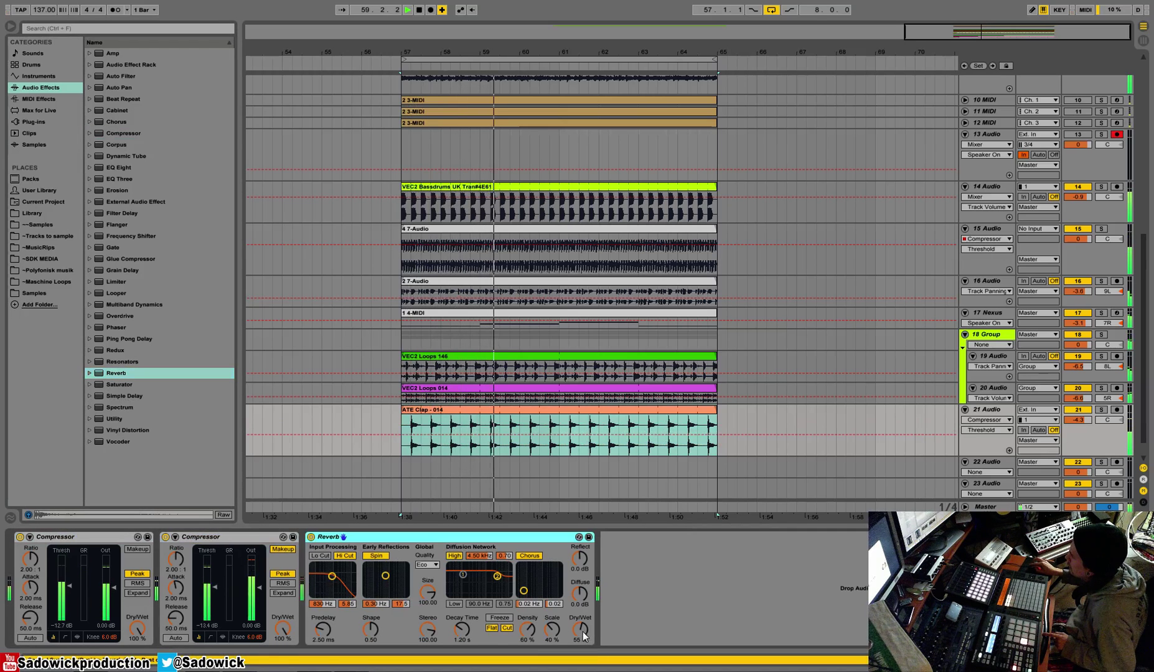
click(492, 629)
click(507, 628)
drag(580, 630, 580, 623)
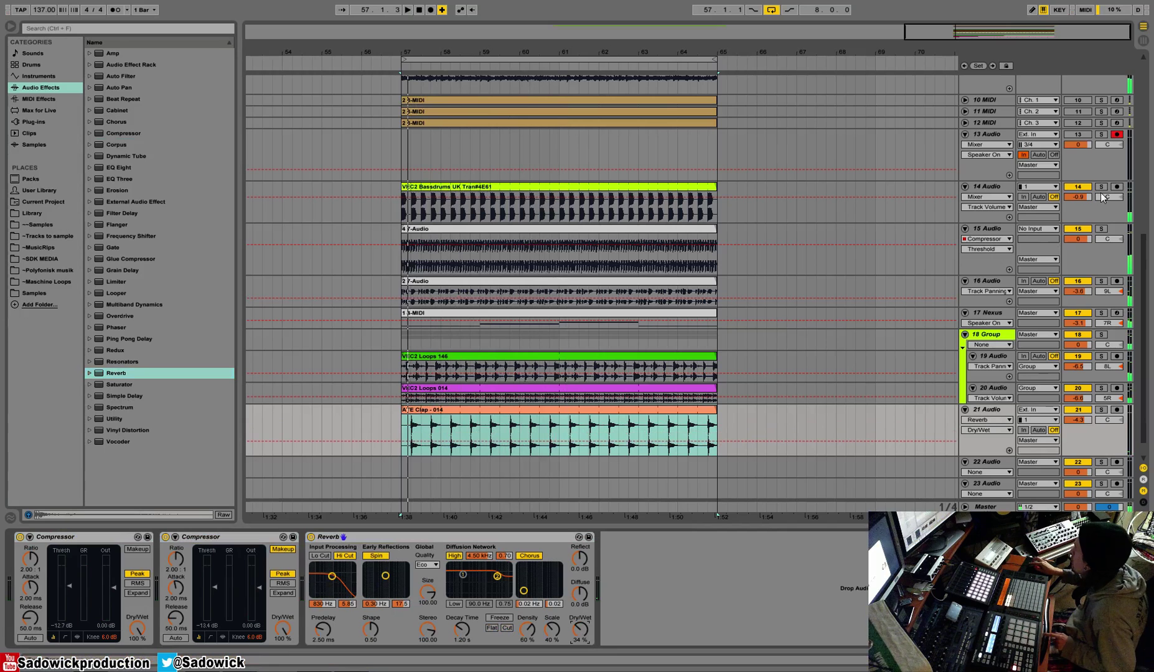
Step: Solo 15 Audio, 16 Audio and 17 Nexus together
click(1101, 229)
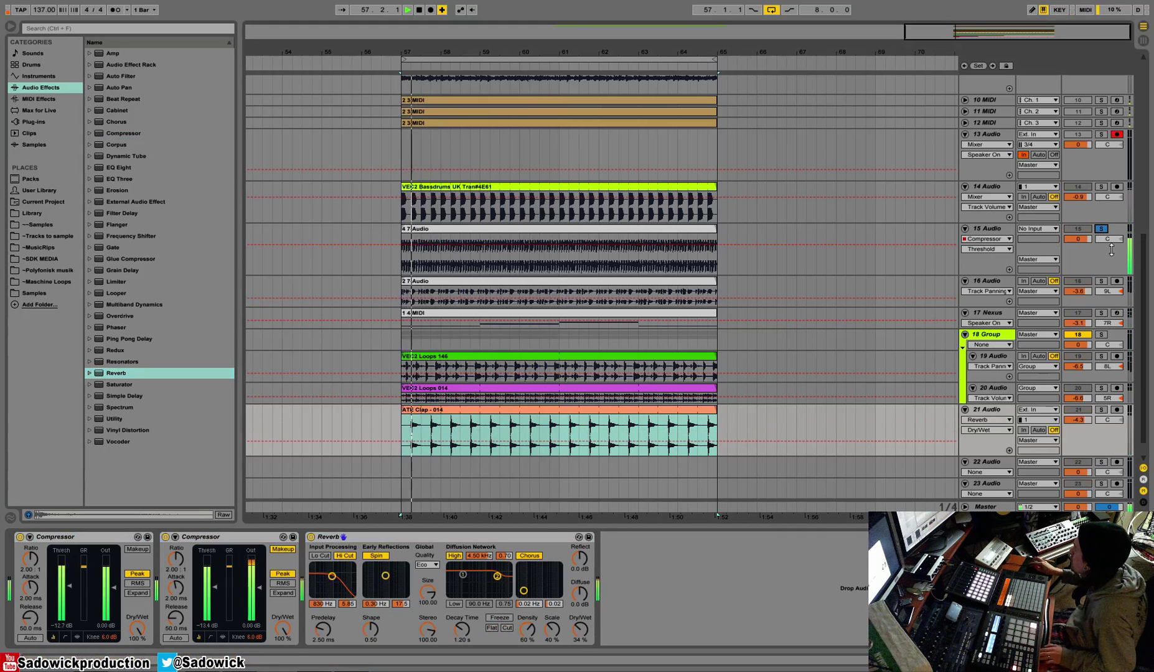
click(1102, 281)
ctrl+click(1102, 313)
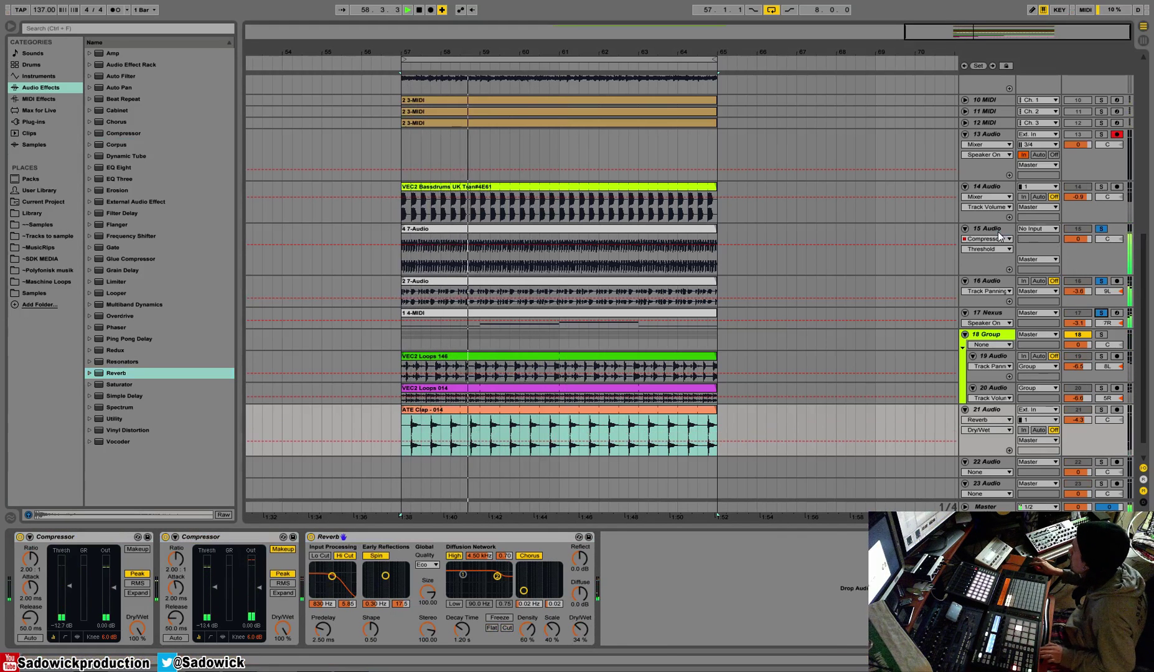
Step: Group 15 Audio, 16 Audio and 17 Nexus, solo the group instead of its individual tracks, and color it magenta
click(998, 230)
shift+click(999, 313)
right_click(999, 252)
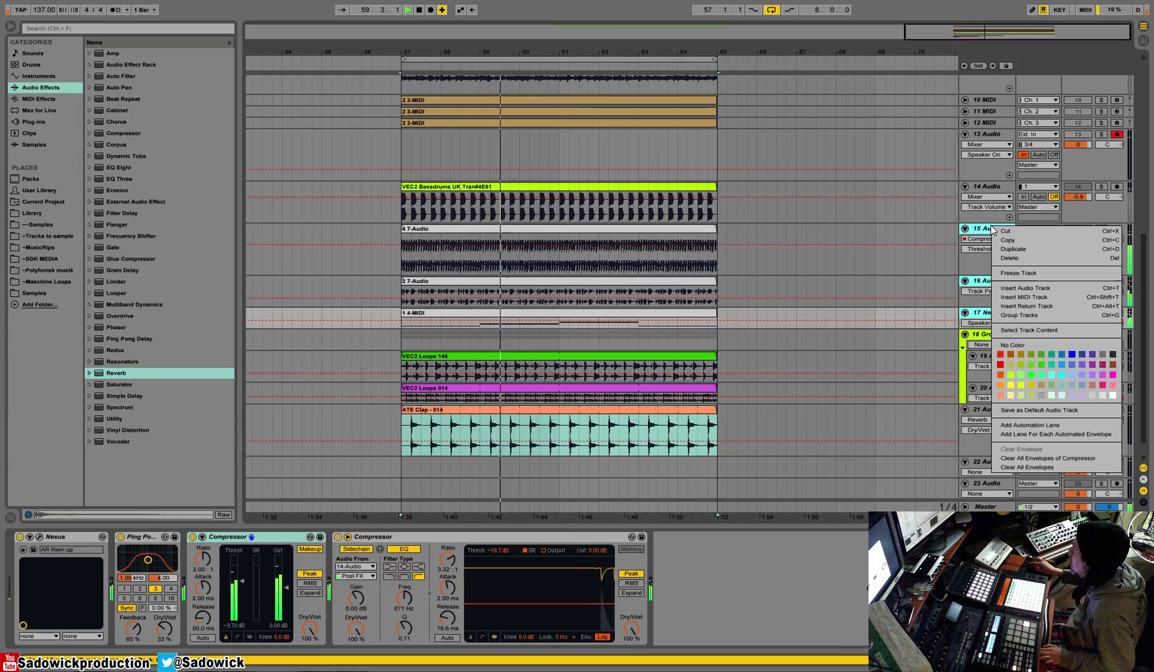
click(1037, 315)
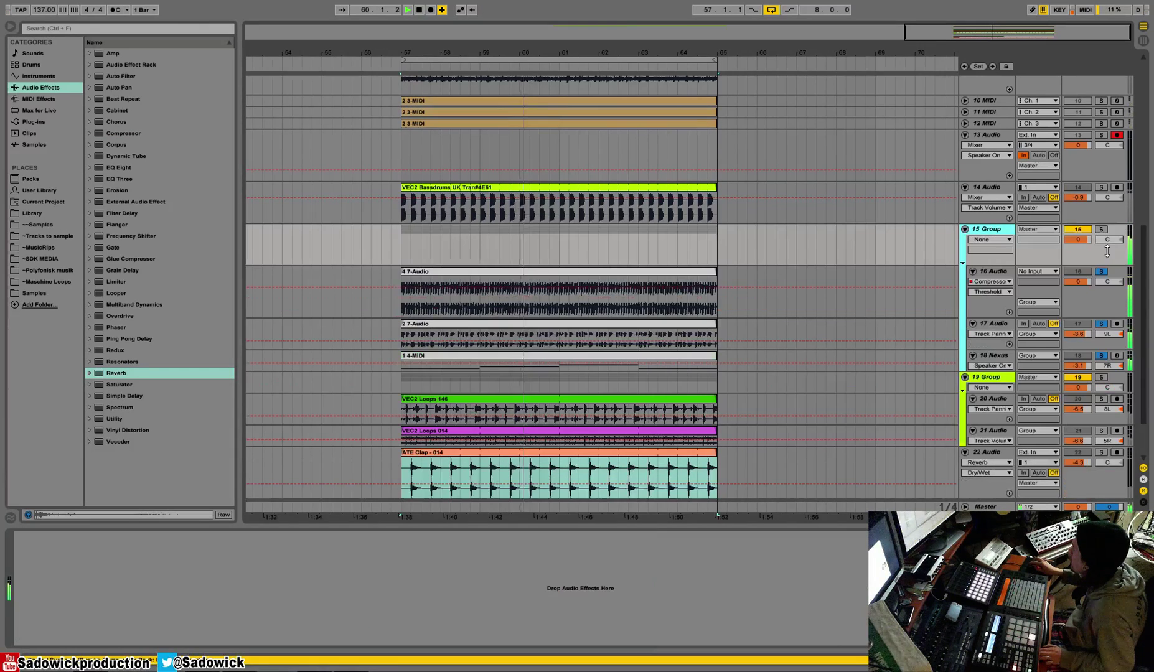
right_click(991, 228)
click(1104, 387)
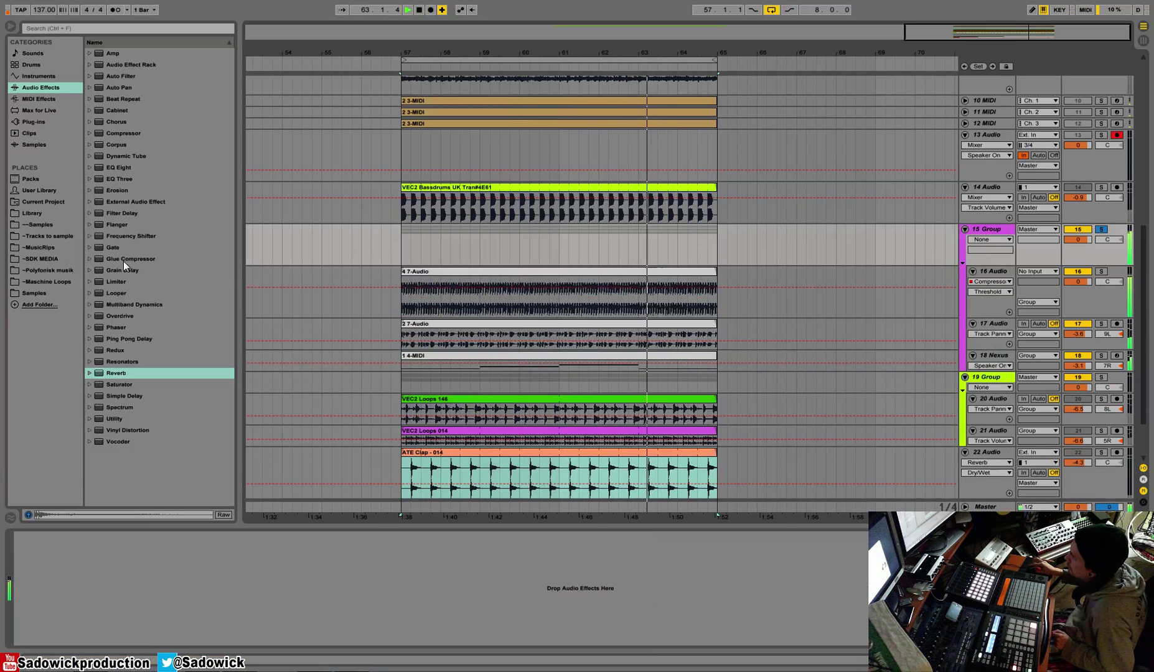
Step: Add a Glue Compressor to the new bass and synth group and set its threshold to about -4.13 dB
drag(123, 261, 134, 555)
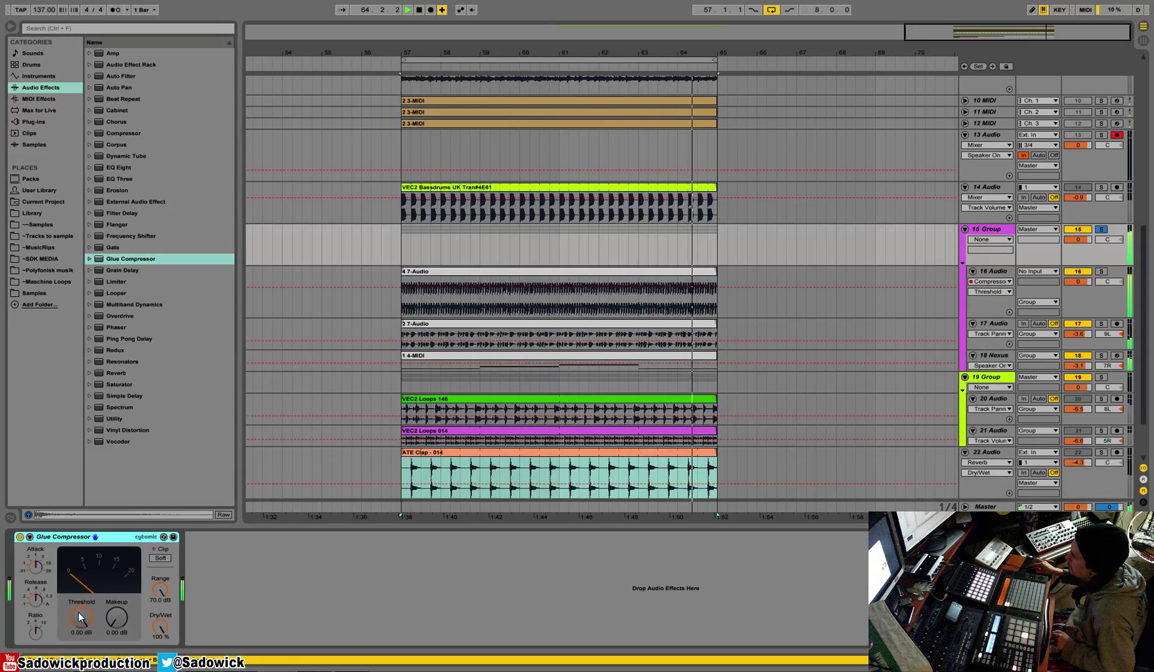
mouse_move(80, 618)
mouse_down()
mouse_move(80, 640)
mouse_move(80, 626)
mouse_up()
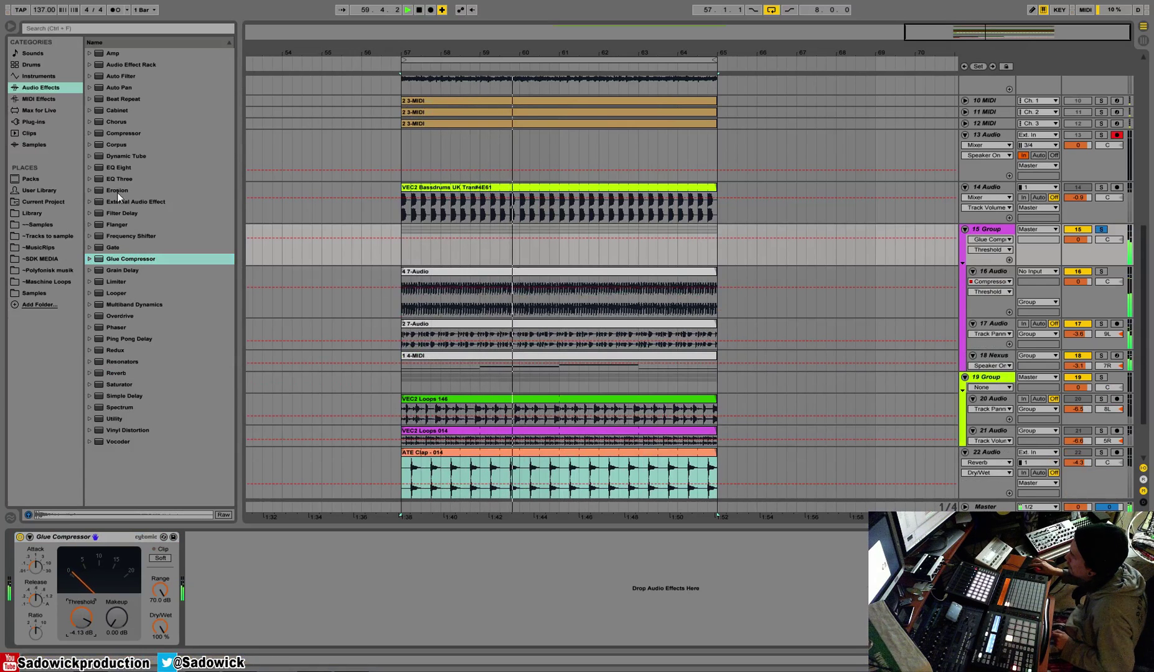
click(117, 155)
drag(112, 166, 319, 573)
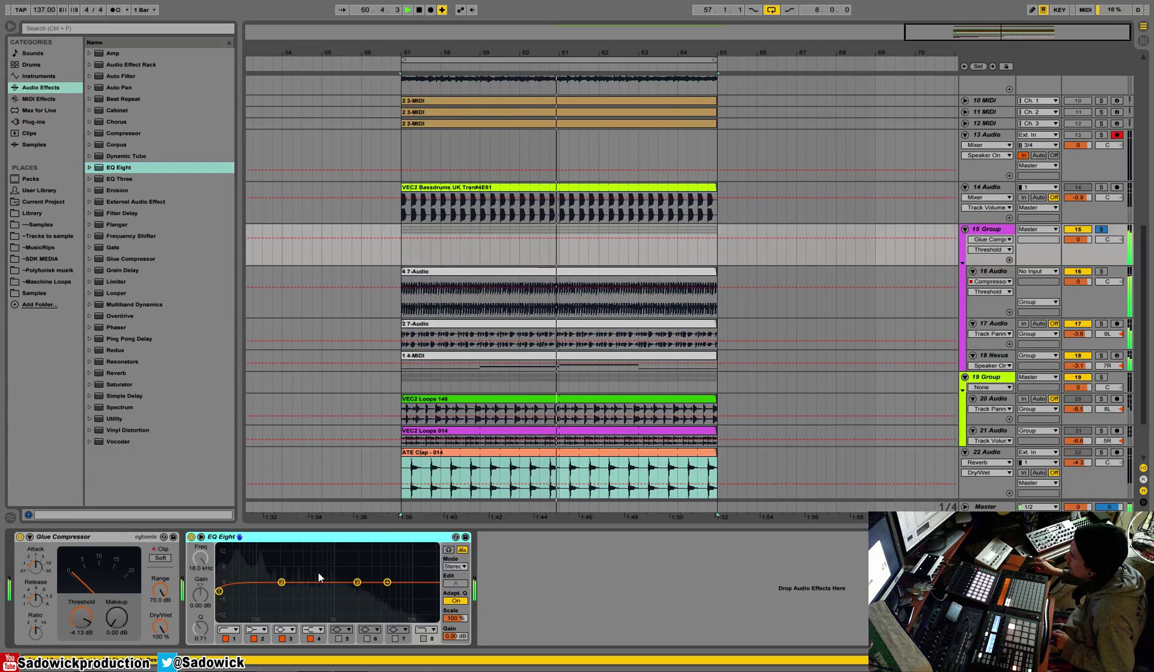
right_click(384, 534)
click(403, 359)
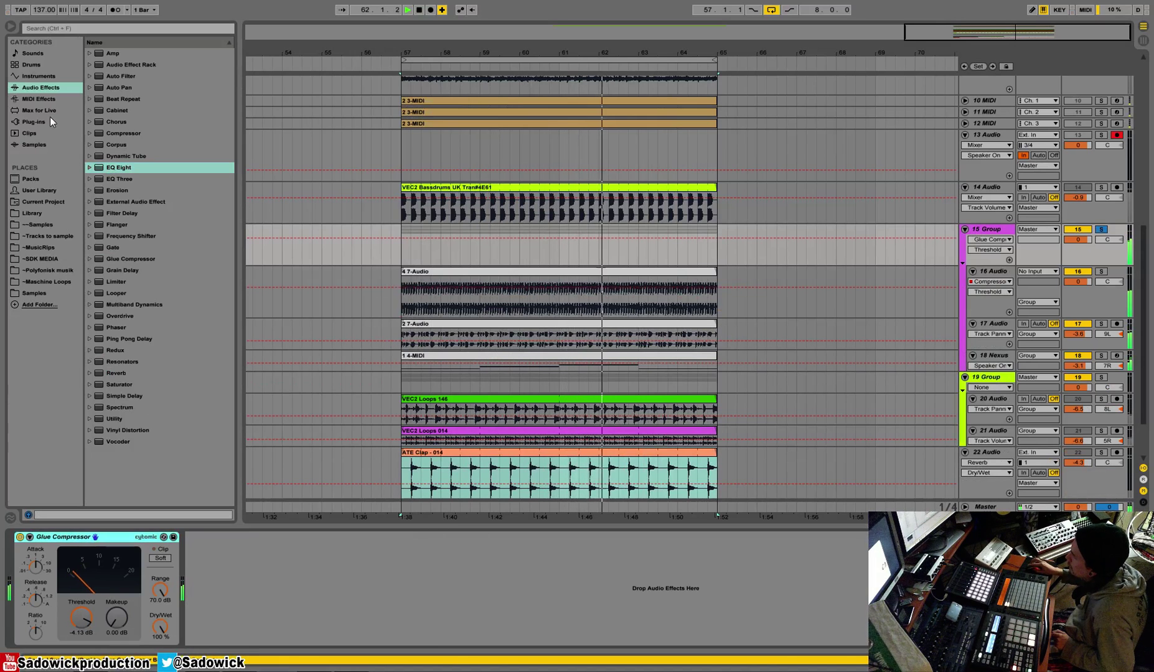
Step: Add FabFilter Pro-MB after the Glue Compressor on the bass and synth group
click(32, 122)
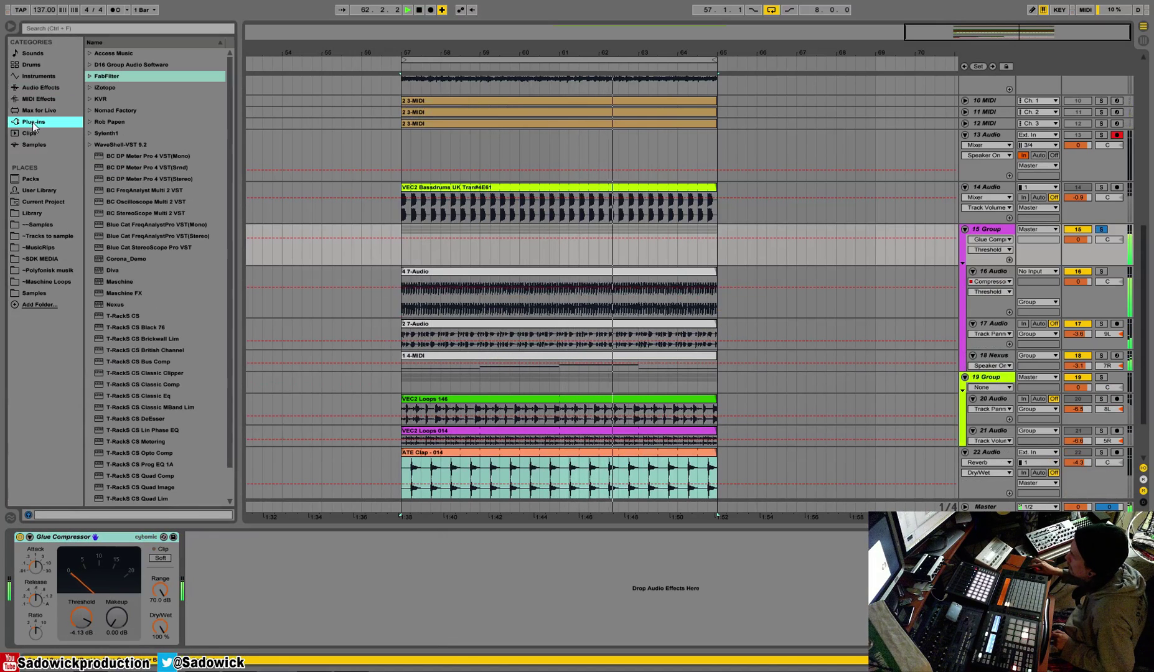
click(89, 76)
click(97, 88)
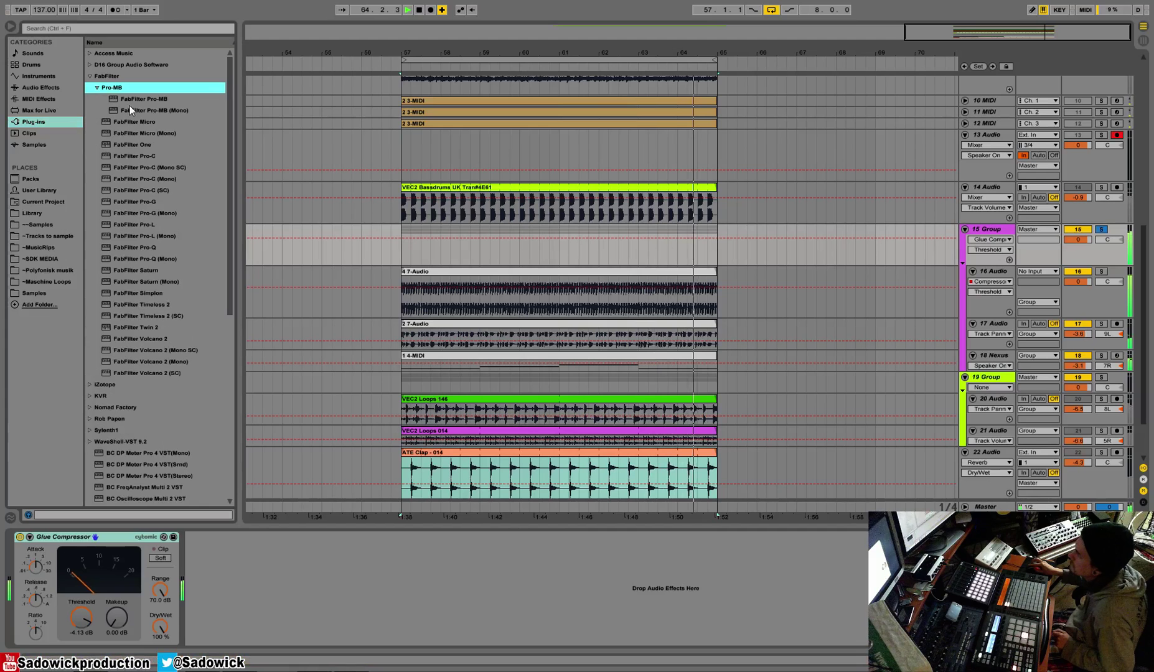
drag(130, 99, 253, 557)
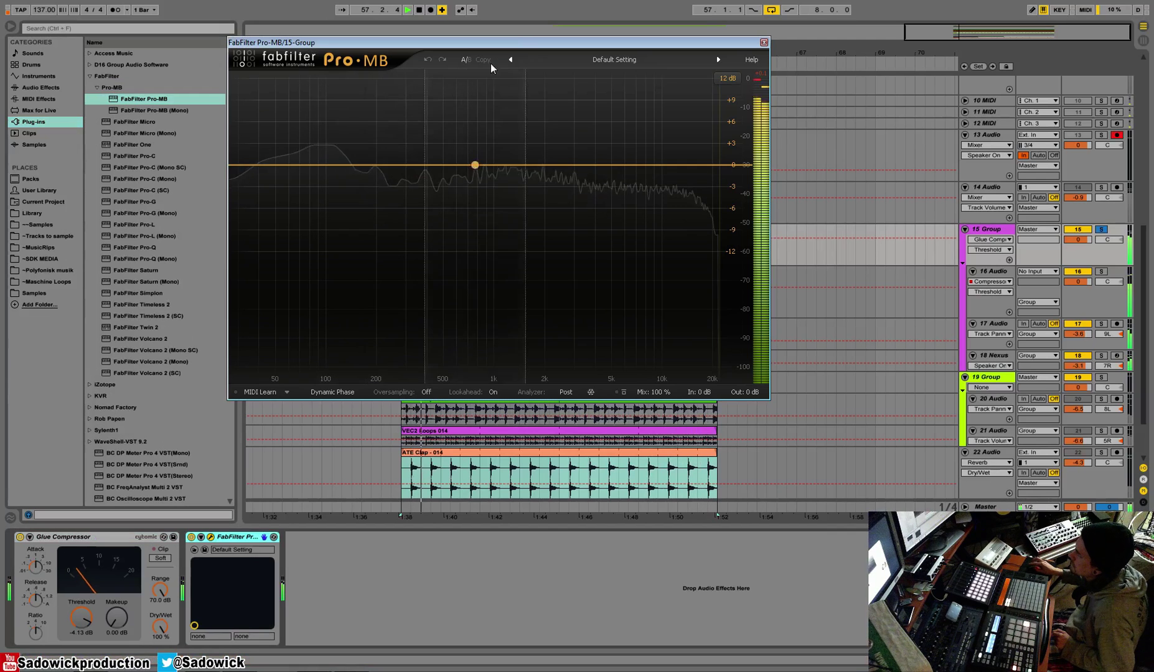
Step: Create a Pro-MB high band from about 900 Hz to 30000 Hz with its threshold at -22.66 dB and range about -4 dB
click(472, 97)
drag(518, 125, 872, 188)
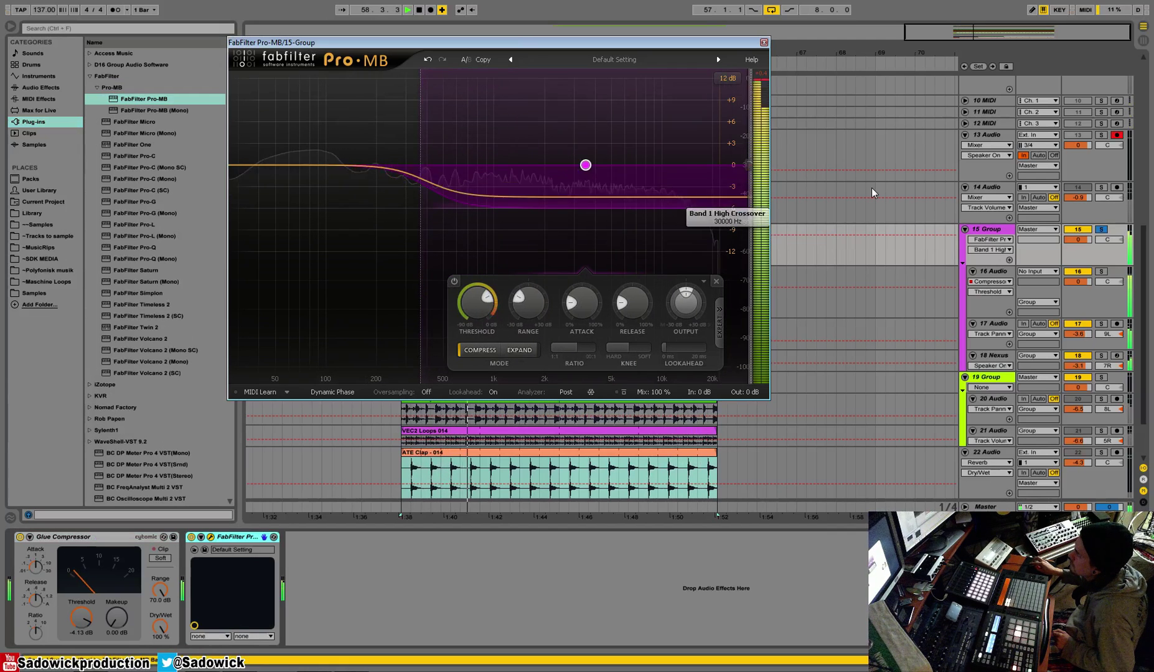
drag(488, 299, 488, 289)
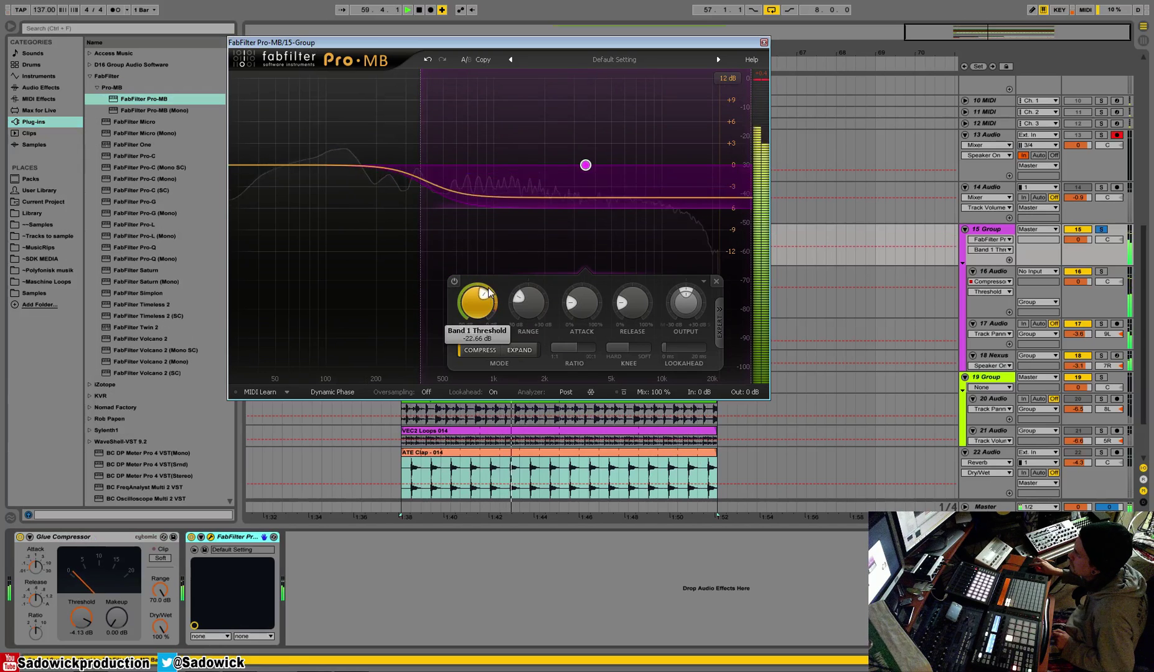
drag(561, 208, 563, 193)
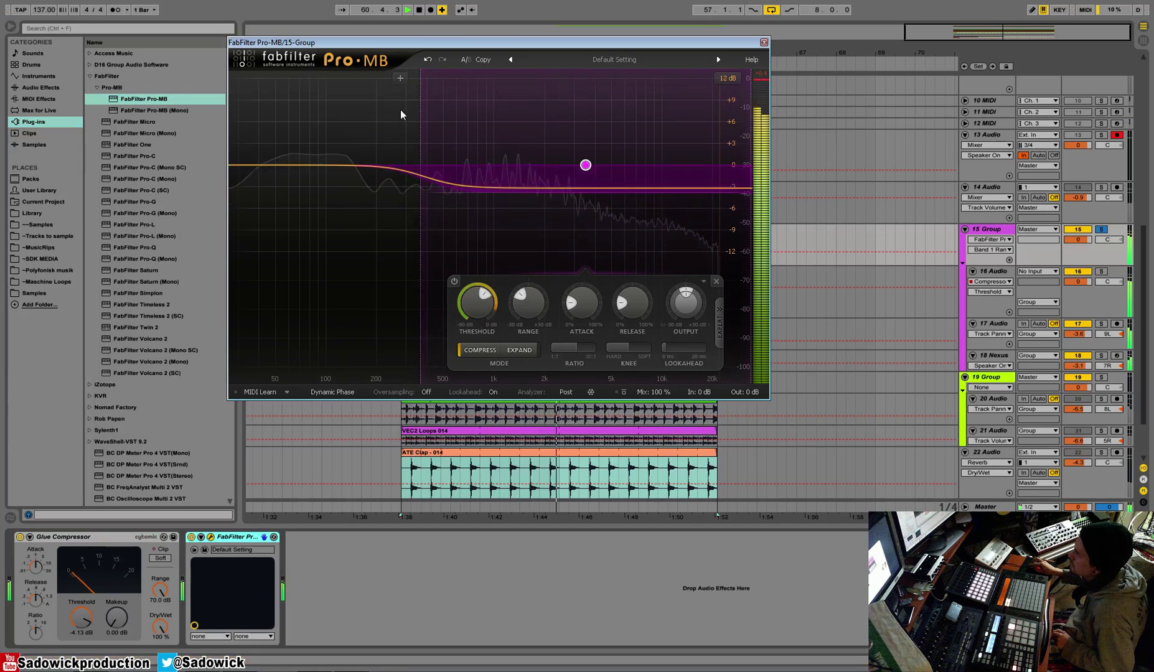
drag(420, 115, 485, 121)
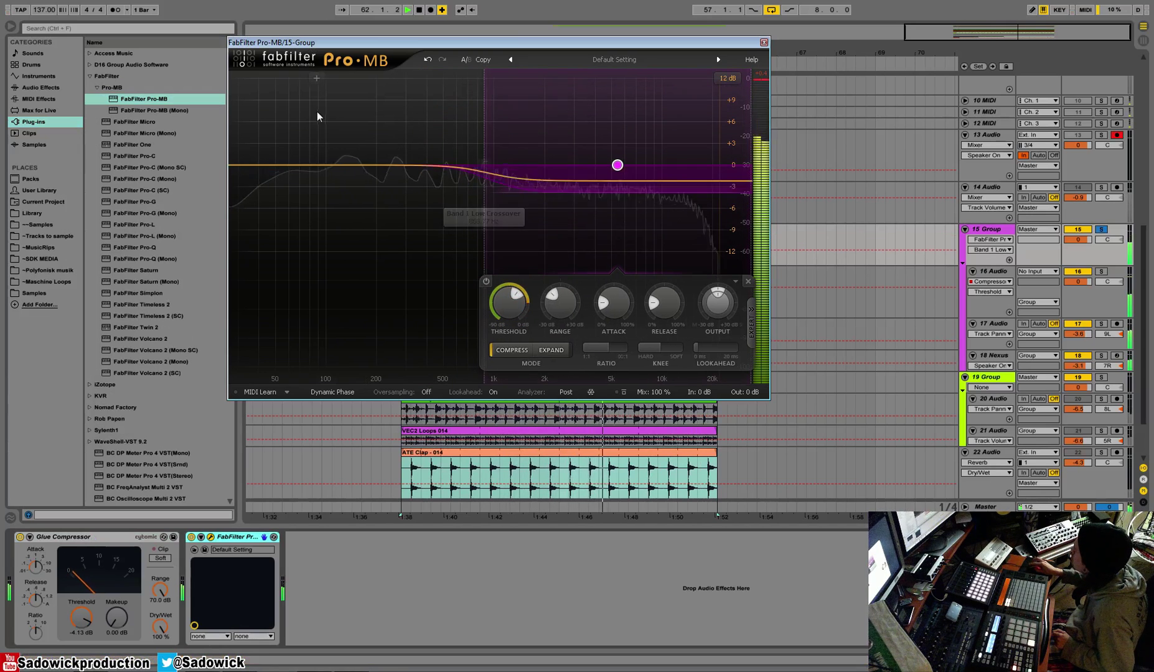
Step: Add a second Pro-MB band for the lows, extend it down to 30 Hz, raise its threshold and reduce its range to about -3 dB
click(307, 78)
drag(308, 79, 215, 112)
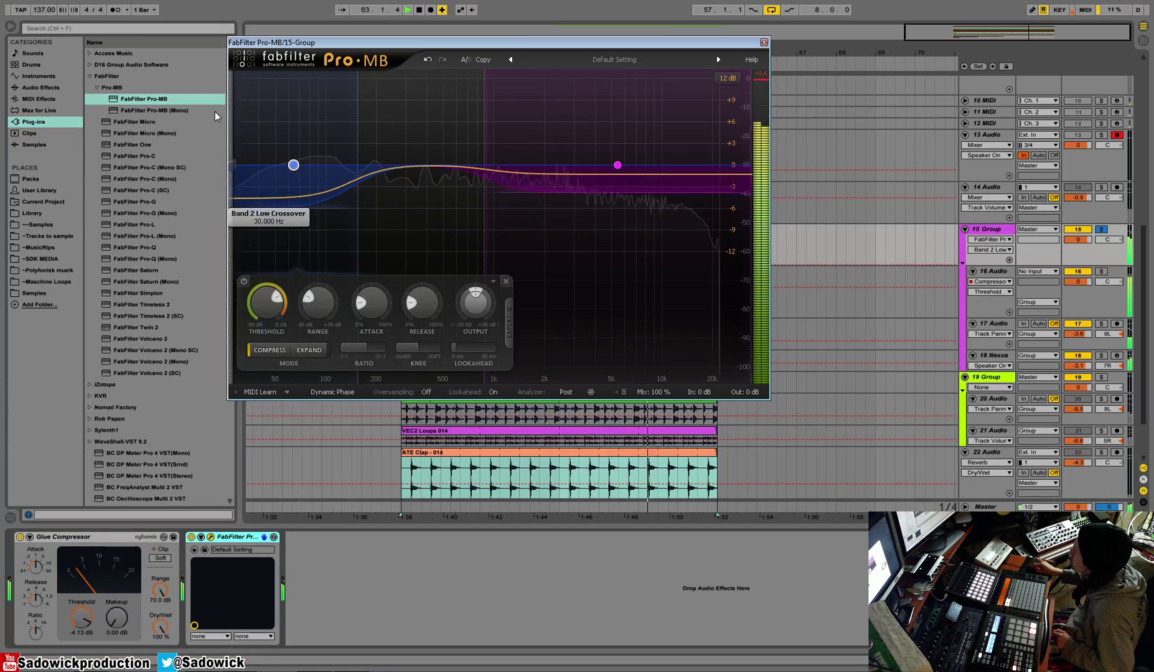
mouse_move(277, 299)
mouse_down()
mouse_move(300, 305)
mouse_move(268, 327)
mouse_move(297, 303)
mouse_up()
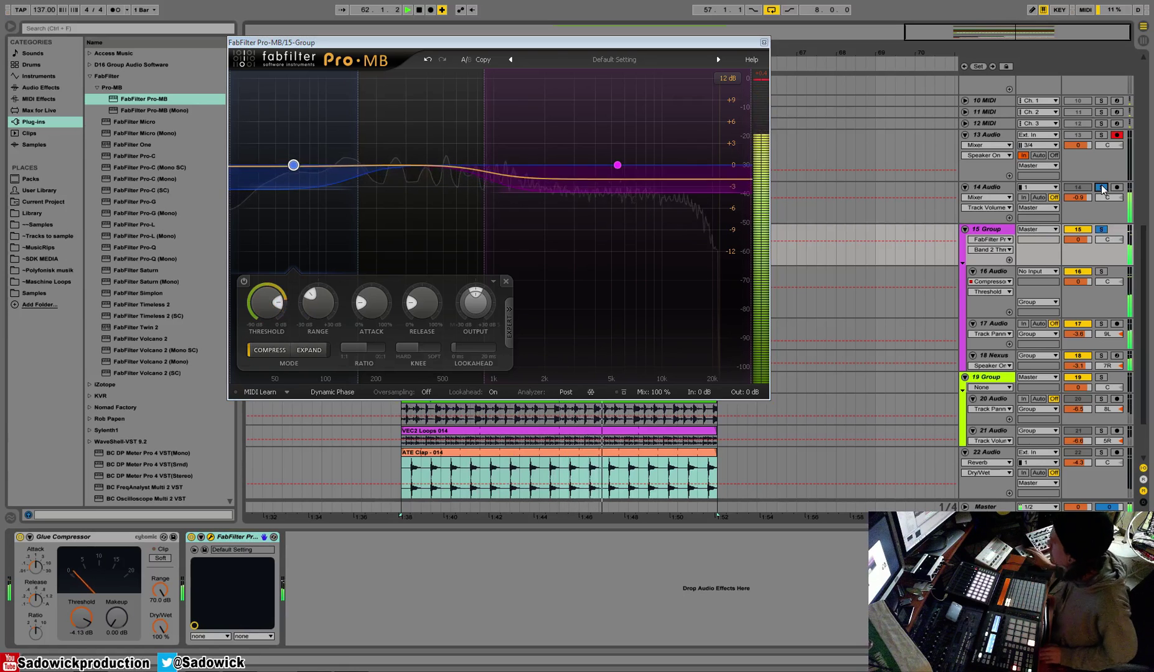
right_click(571, 610)
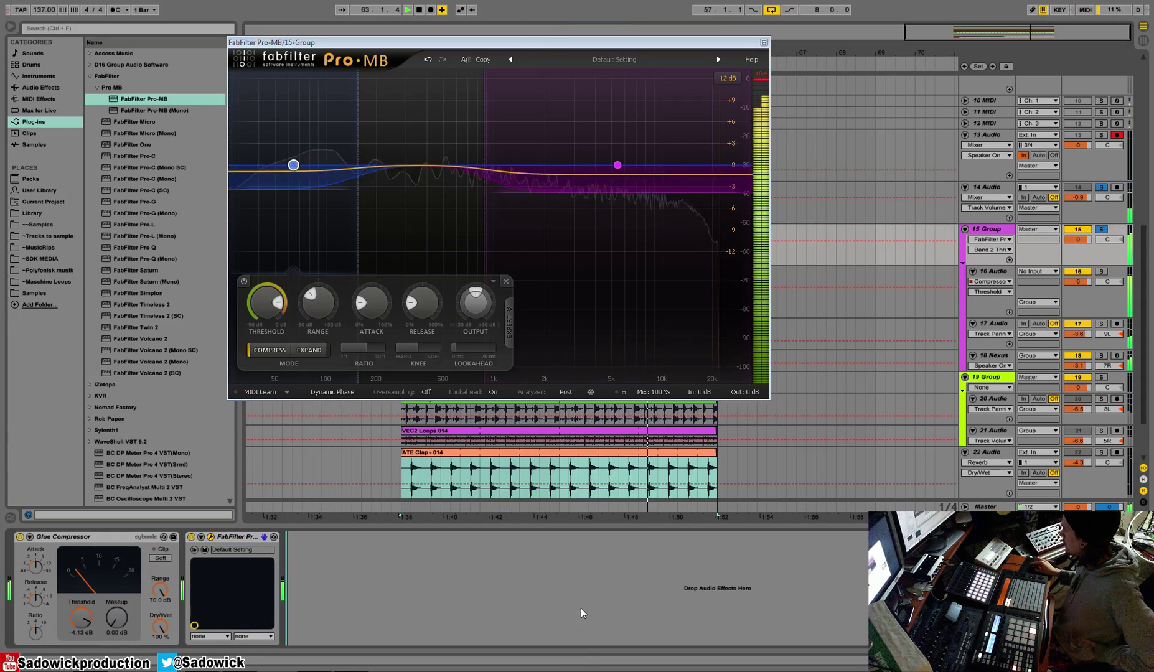
right_click(581, 613)
click(591, 611)
right_click(438, 536)
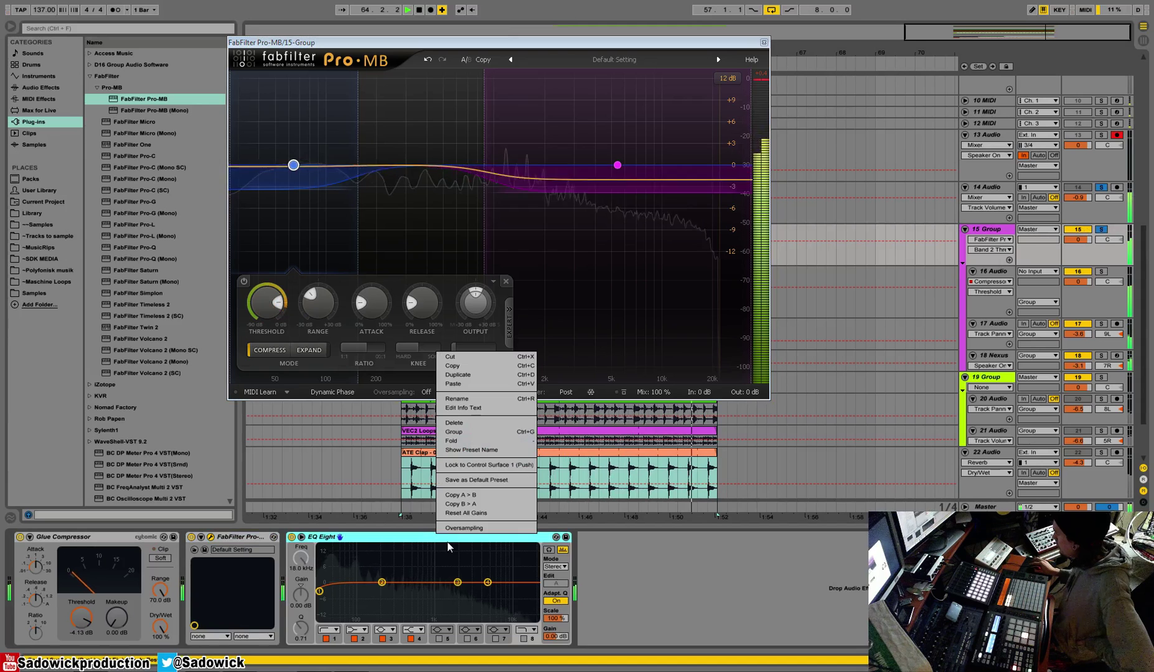
click(467, 366)
Step: Copy 16 Audio's sidechain Compressor to the end of 15 Group's chain, set its threshold to -20.1 dB and close the Pro-MB window
click(1093, 488)
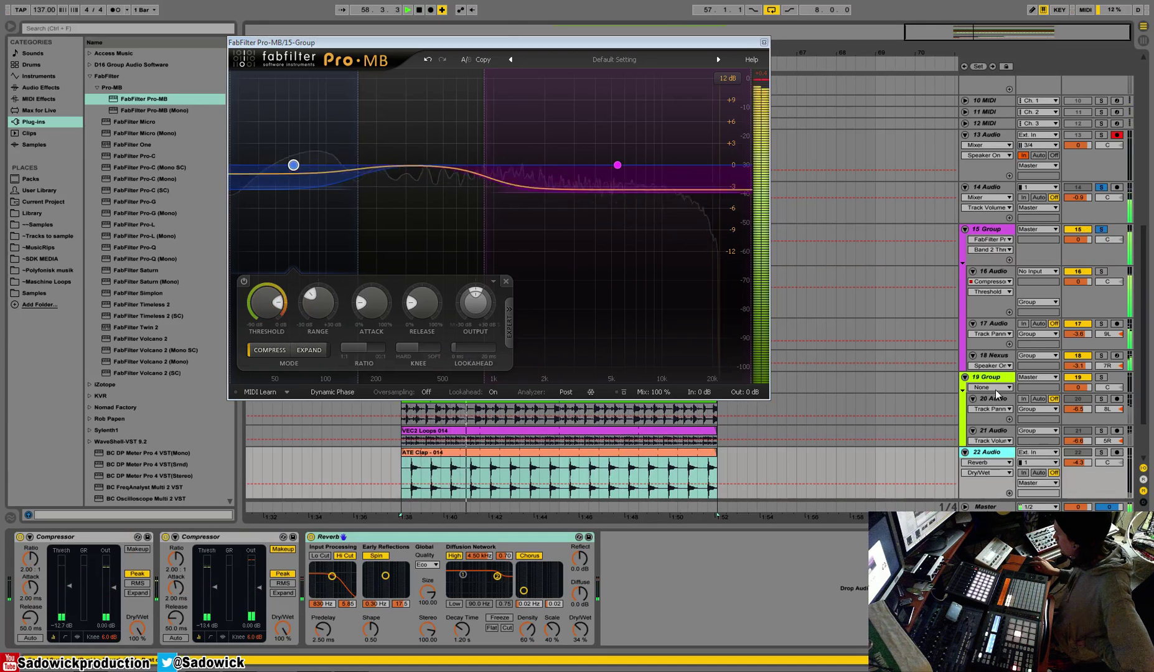
click(997, 392)
right_click(222, 536)
click(237, 551)
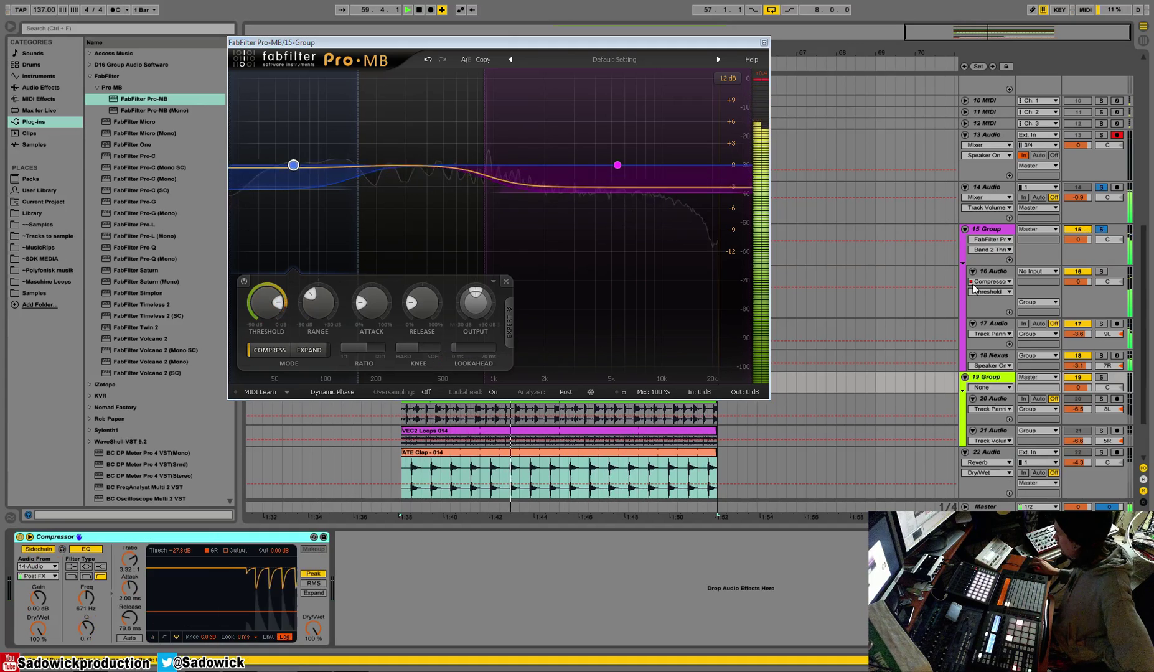
click(997, 232)
right_click(531, 532)
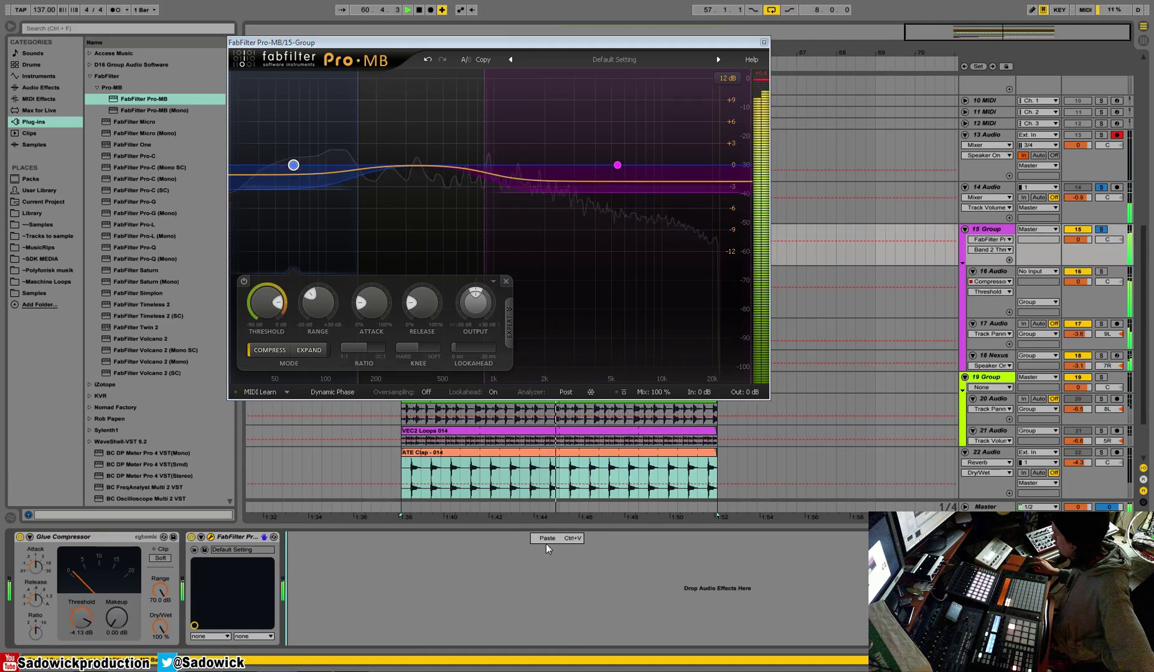
click(549, 539)
drag(496, 612, 496, 603)
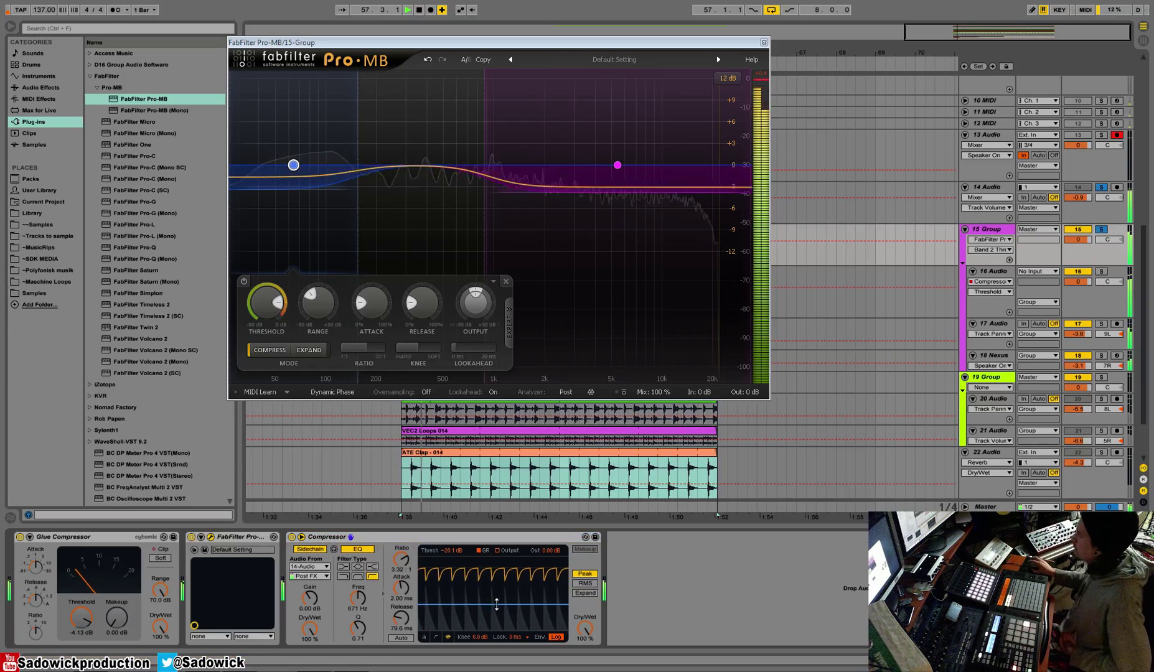
click(763, 42)
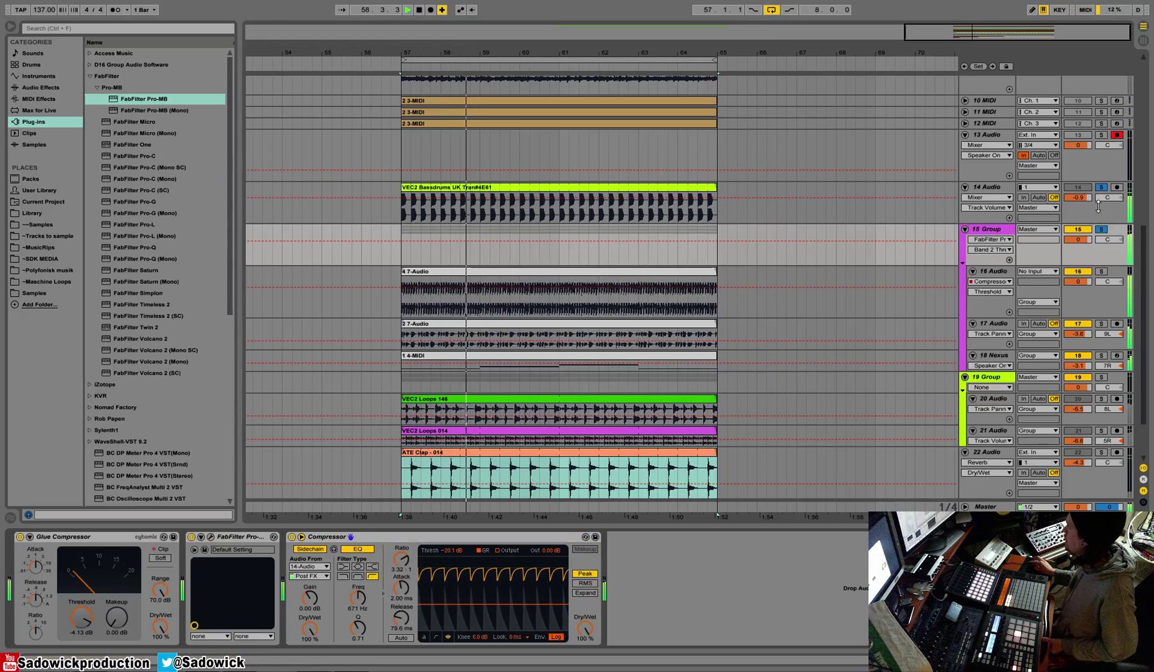
Step: Solo 20 Audio and 21 Audio as well, and set 20 Audio's volume to -7.2 dB
scroll(1096, 331, down, 1)
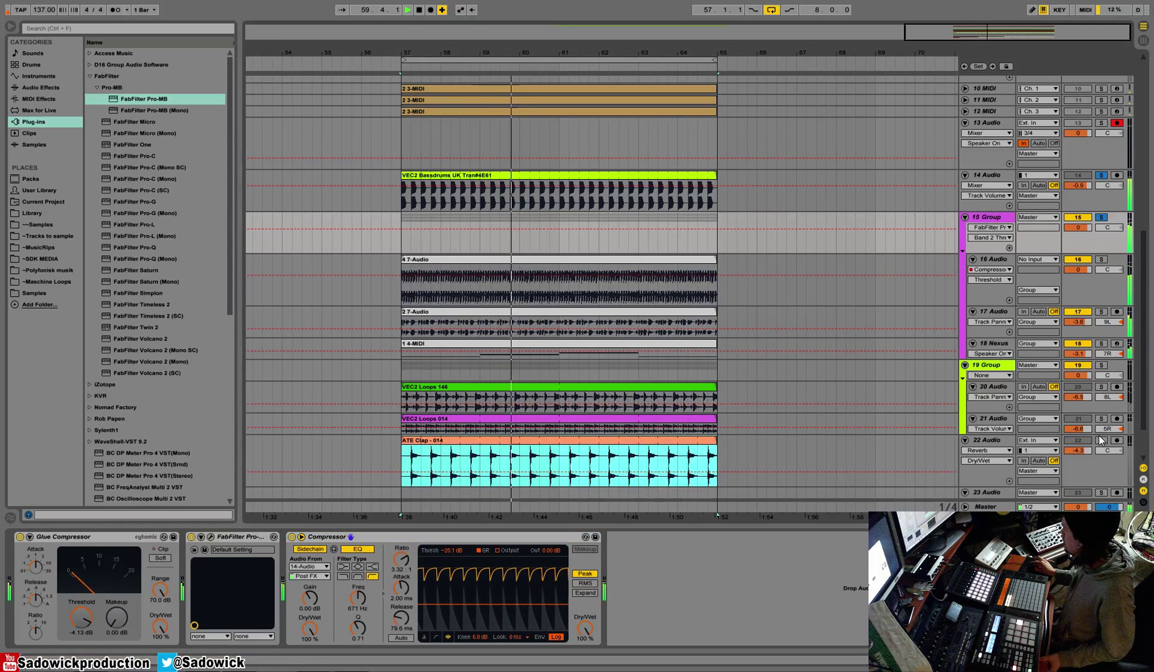
click(1100, 386)
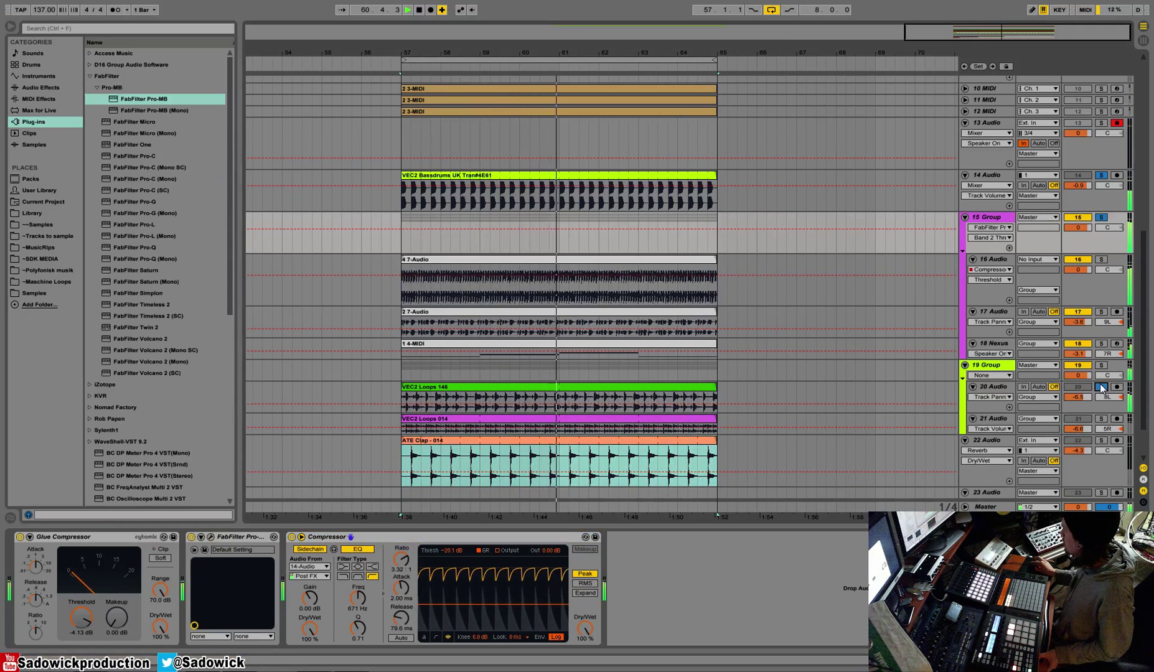
drag(1077, 398, 1078, 402)
click(1104, 420)
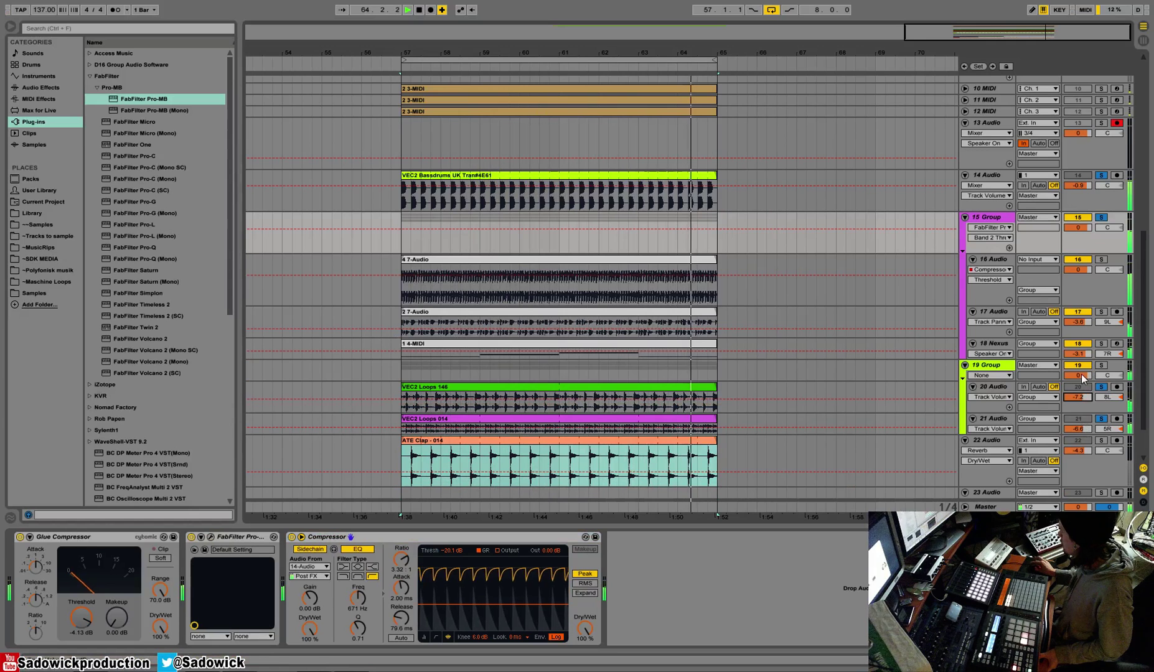
Step: Lower the drum loop group's volume to about -2.8 dB and the clap's to about -5.8 dB, and solo the clap track
drag(1081, 375, 1081, 377)
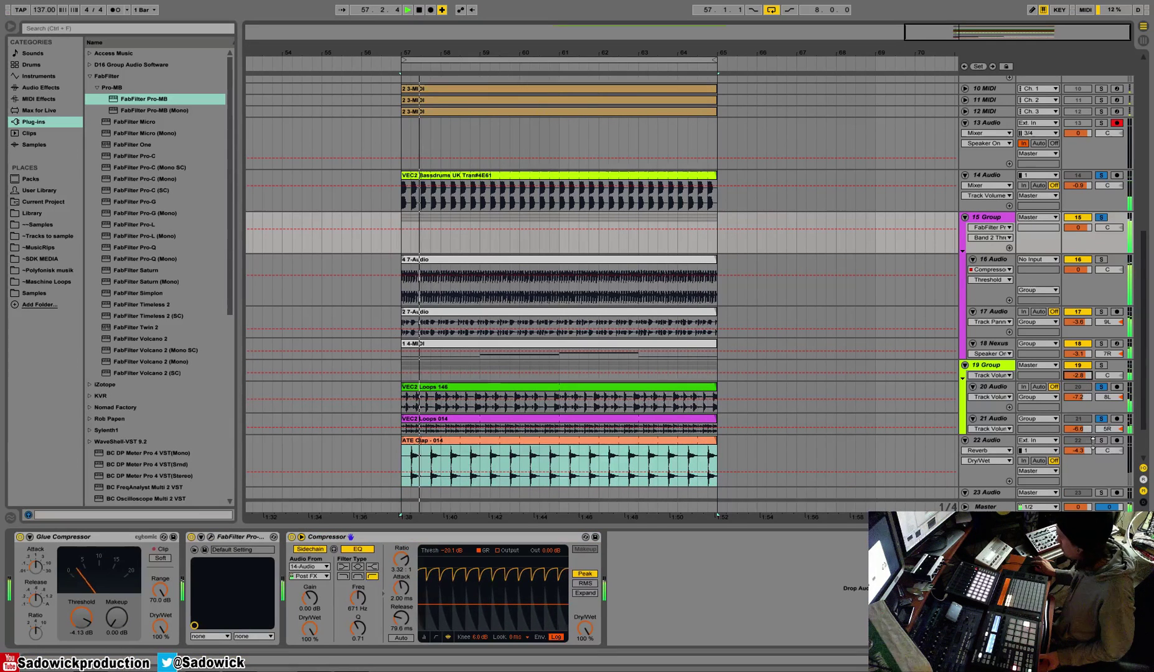
drag(1079, 451, 1078, 454)
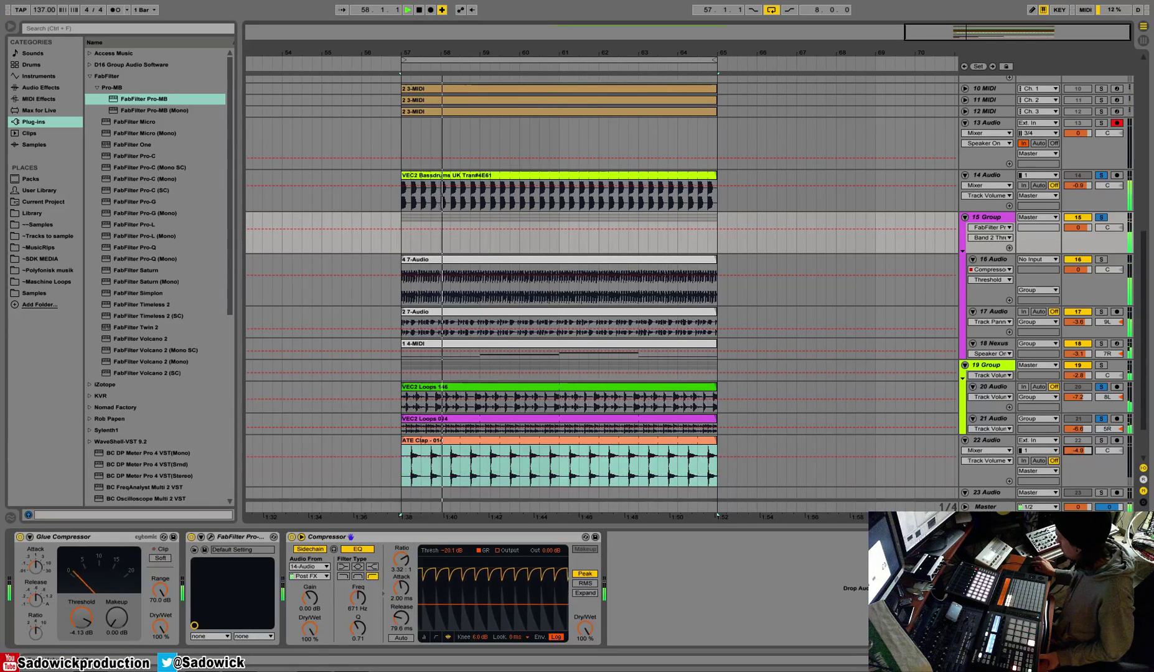
click(1100, 439)
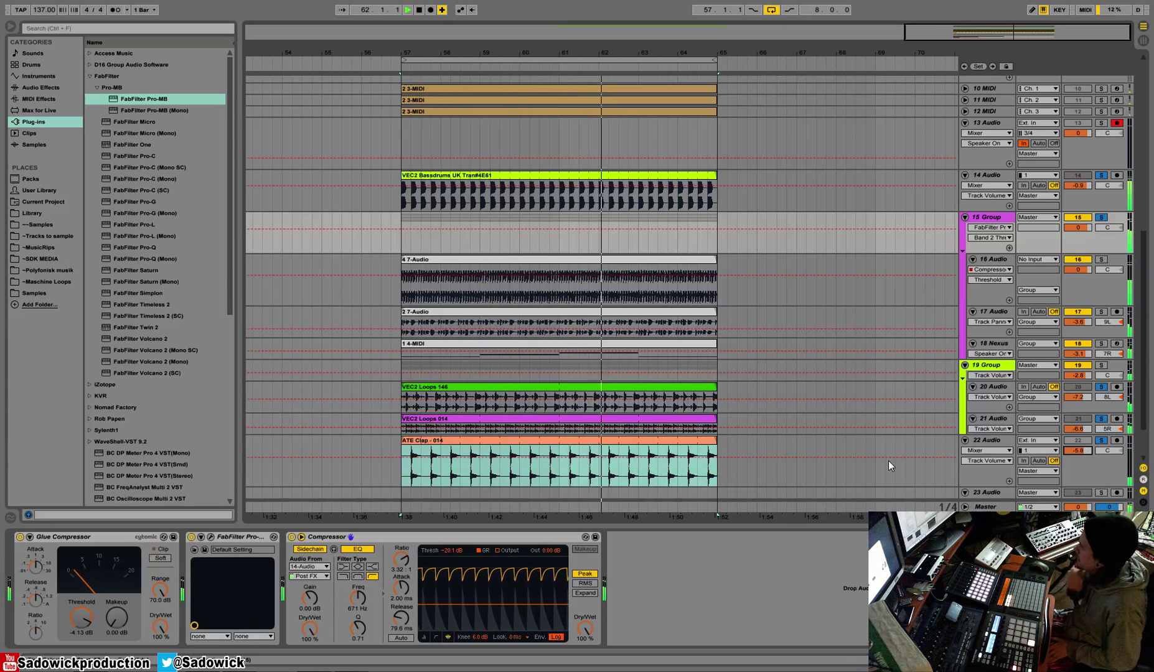
Step: Add an Auto Filter before the Reverb on 9 Audio, solo the track and set the filter frequency to 1.74 kHz
drag(1143, 269, 1143, 175)
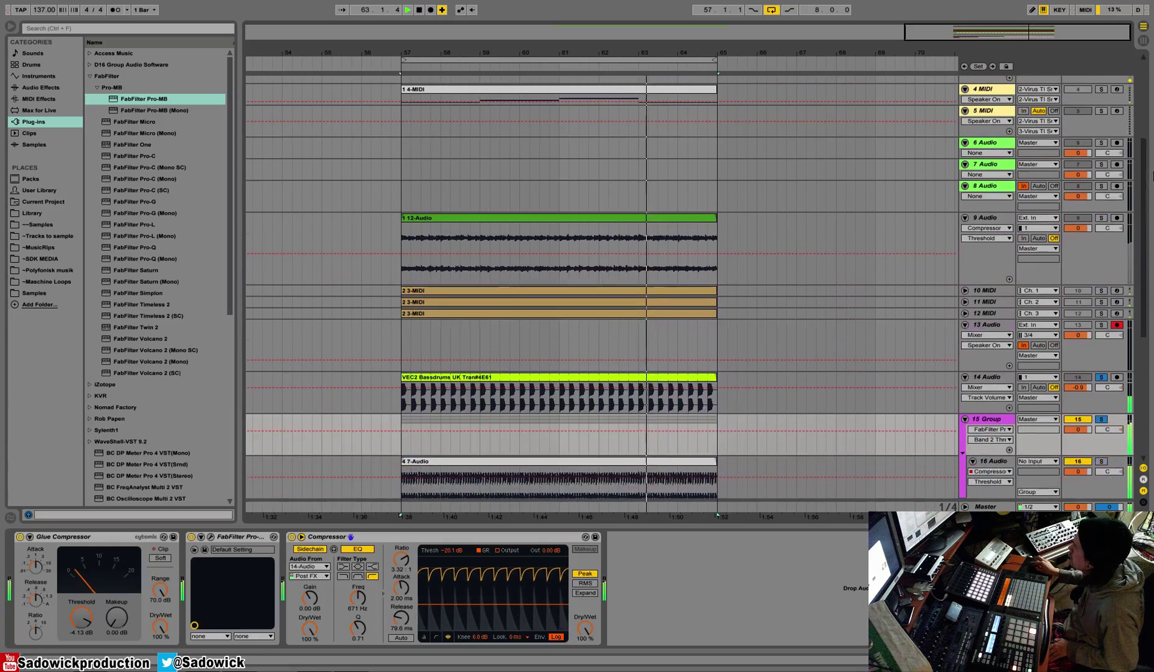
click(986, 218)
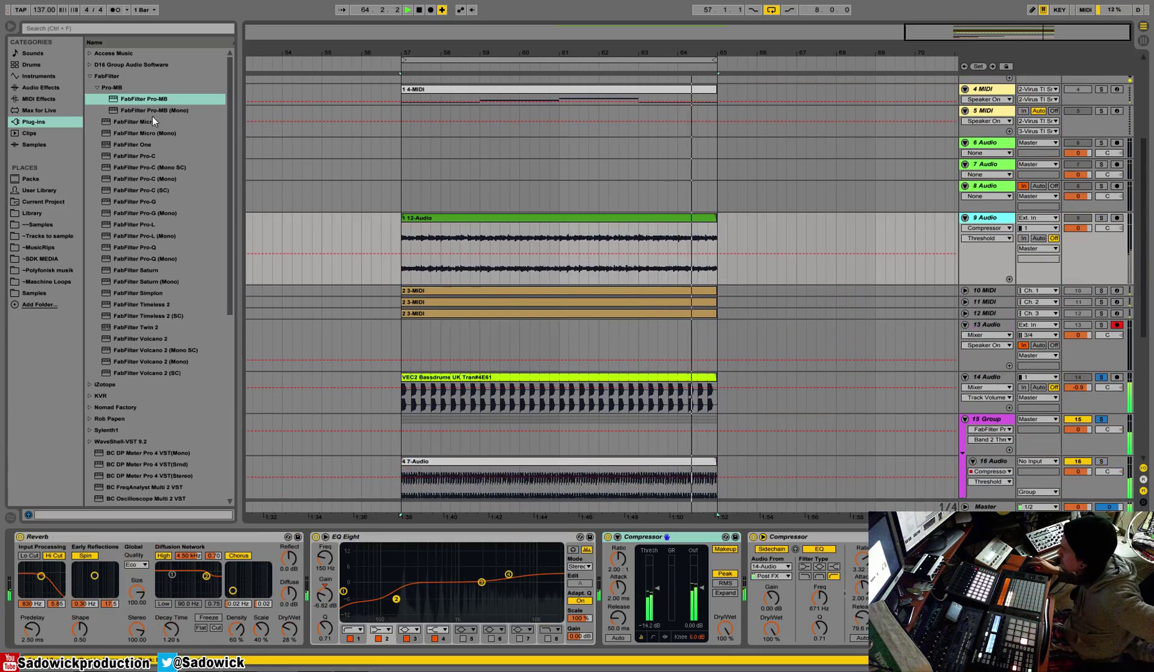
click(43, 87)
drag(127, 79, 101, 595)
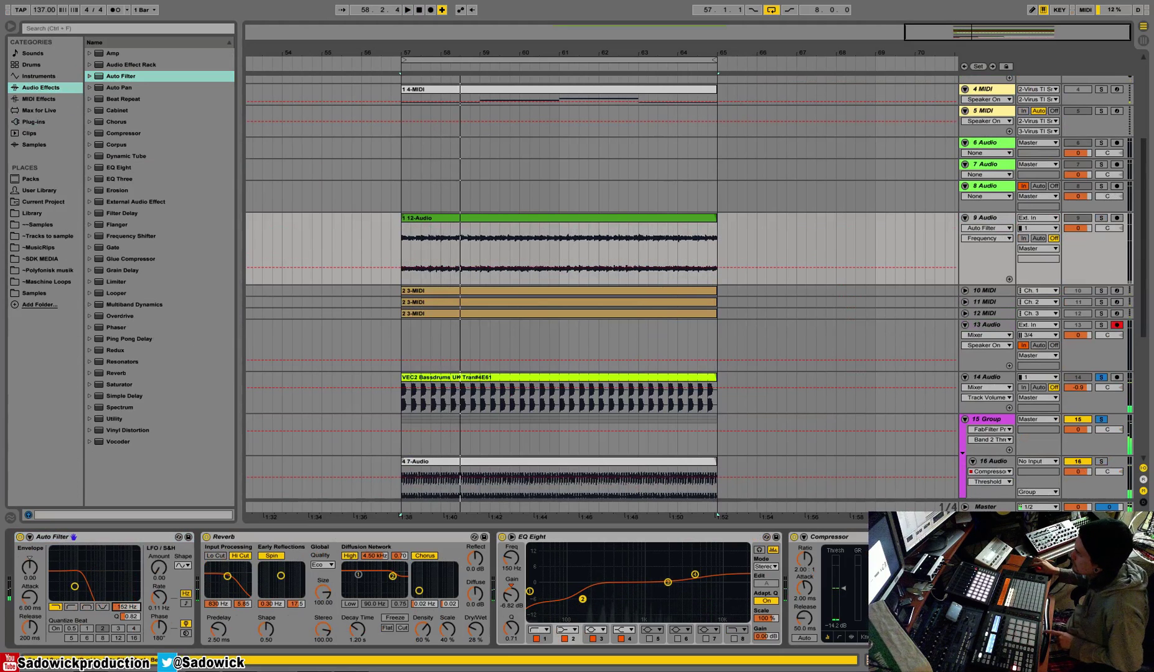
click(1101, 219)
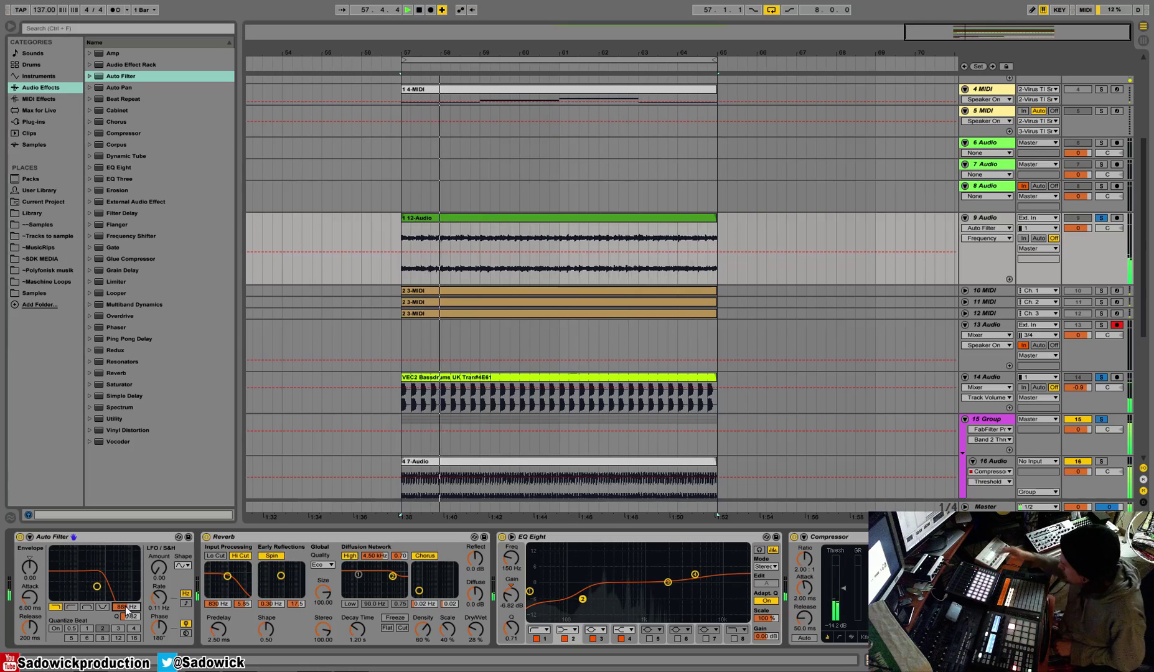
drag(132, 607, 132, 601)
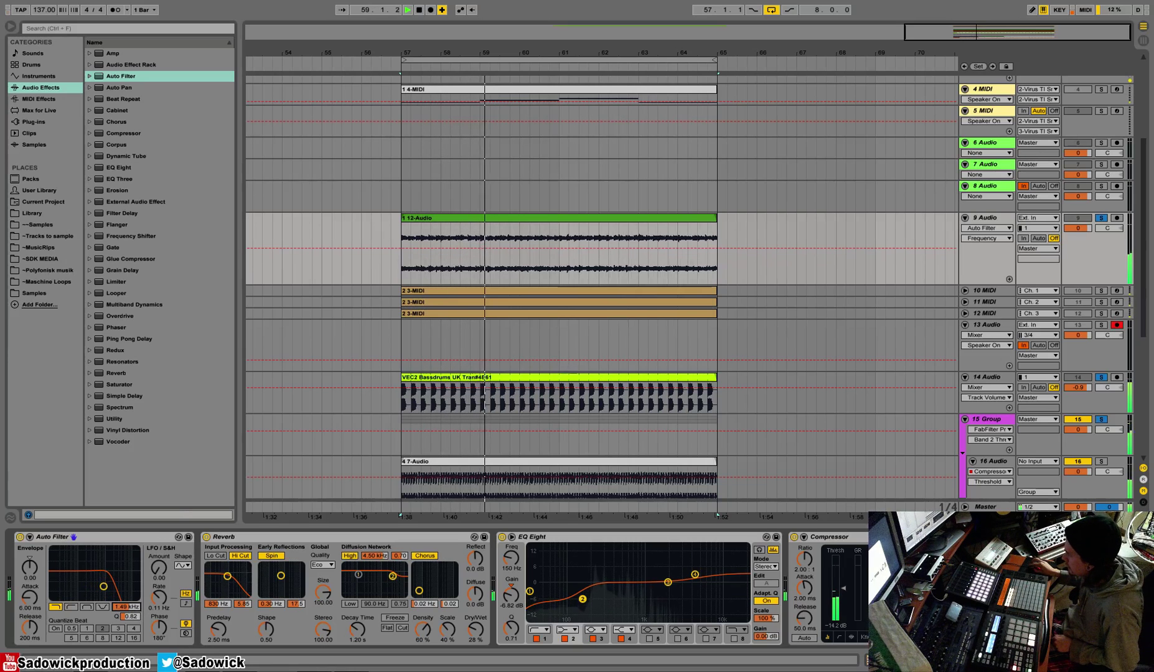
Step: Disable Hi Cut, Spin, High and Chorus in 9 Audio's Reverb
click(239, 555)
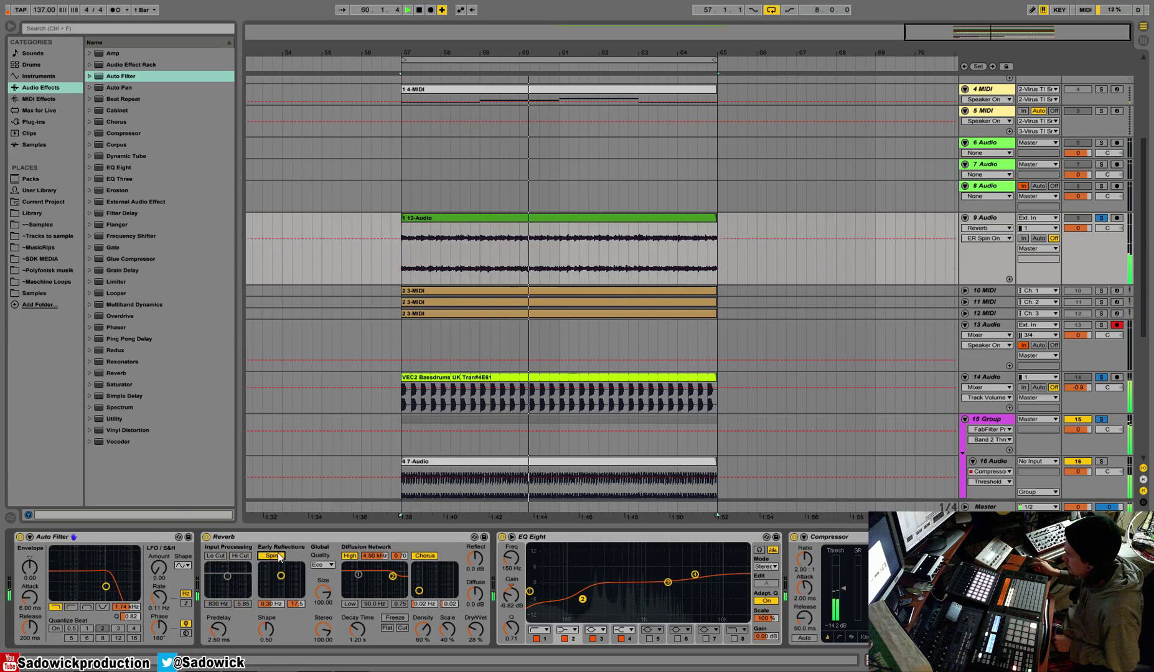
click(271, 555)
click(350, 555)
click(423, 555)
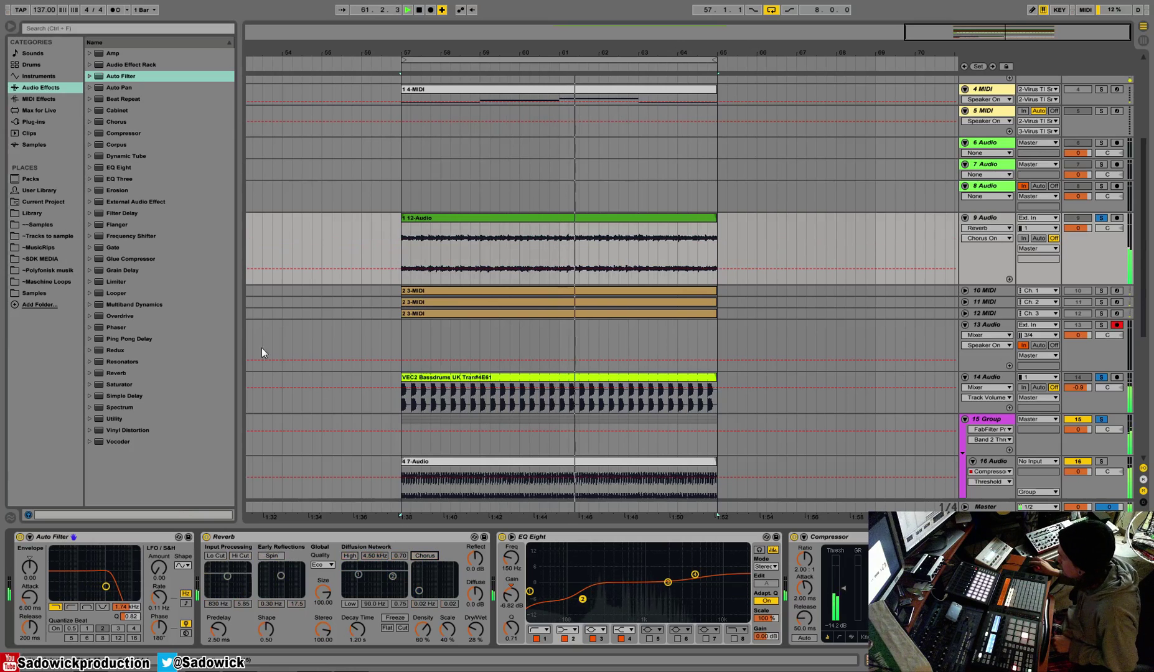
Step: Insert a Ping Pong Delay between 9 Audio's Auto Filter and Reverb, with beat delay 1 and Dry/Wet at 27%
drag(139, 344, 277, 627)
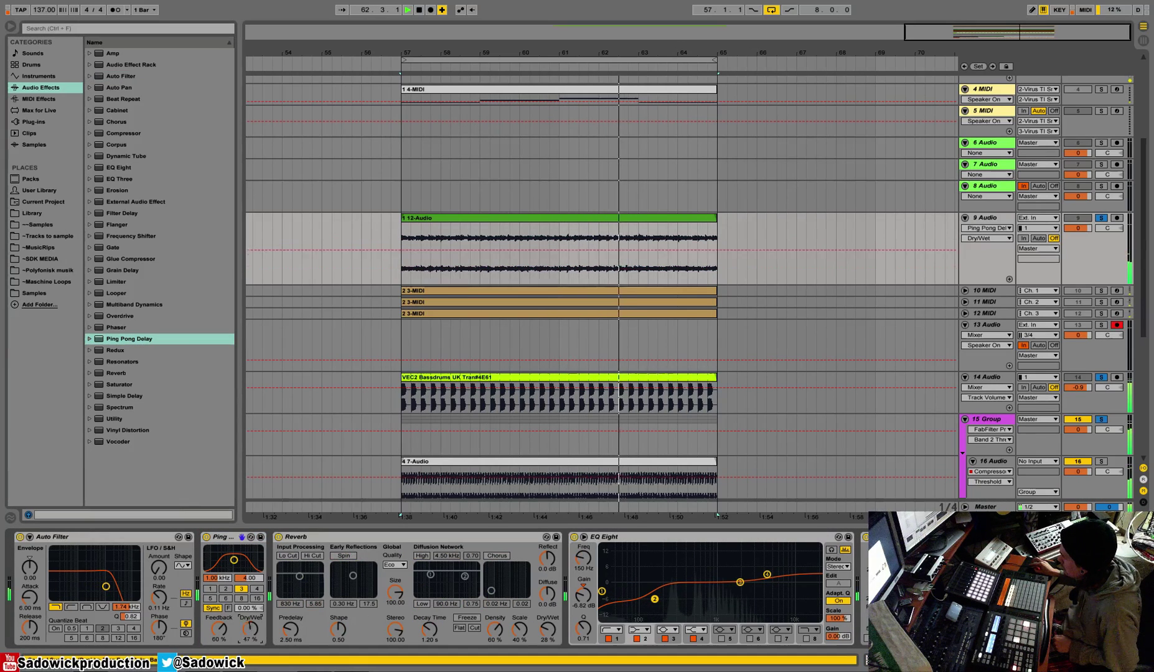
click(210, 588)
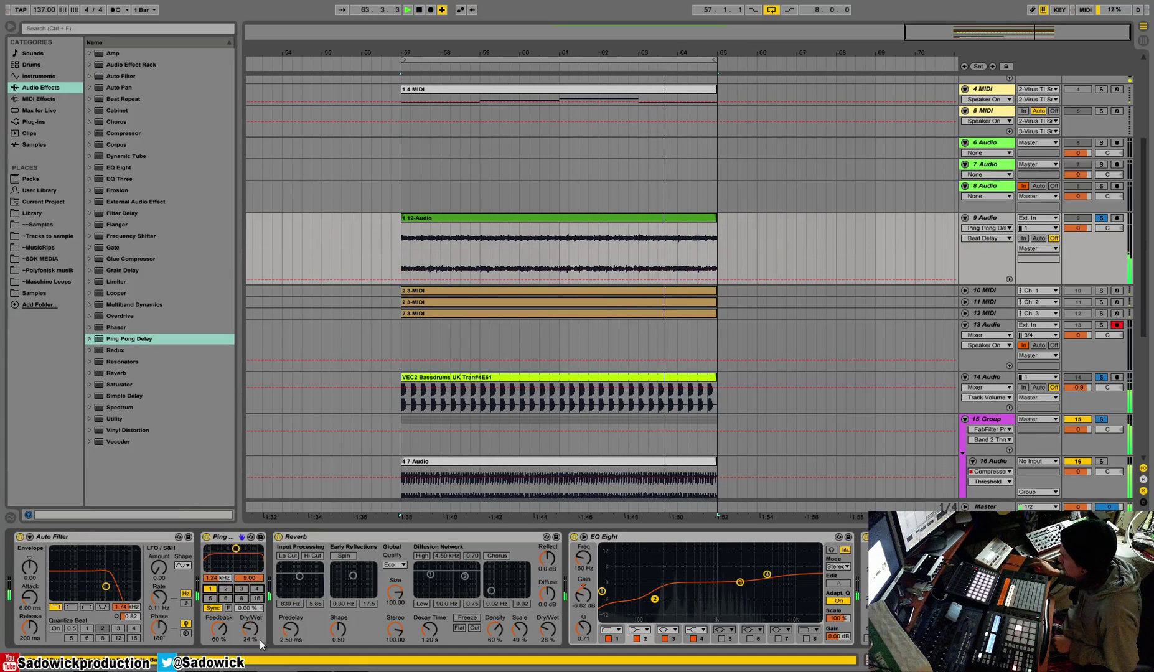
mouse_move(251, 629)
mouse_down()
mouse_move(250, 594)
mouse_move(250, 624)
mouse_up()
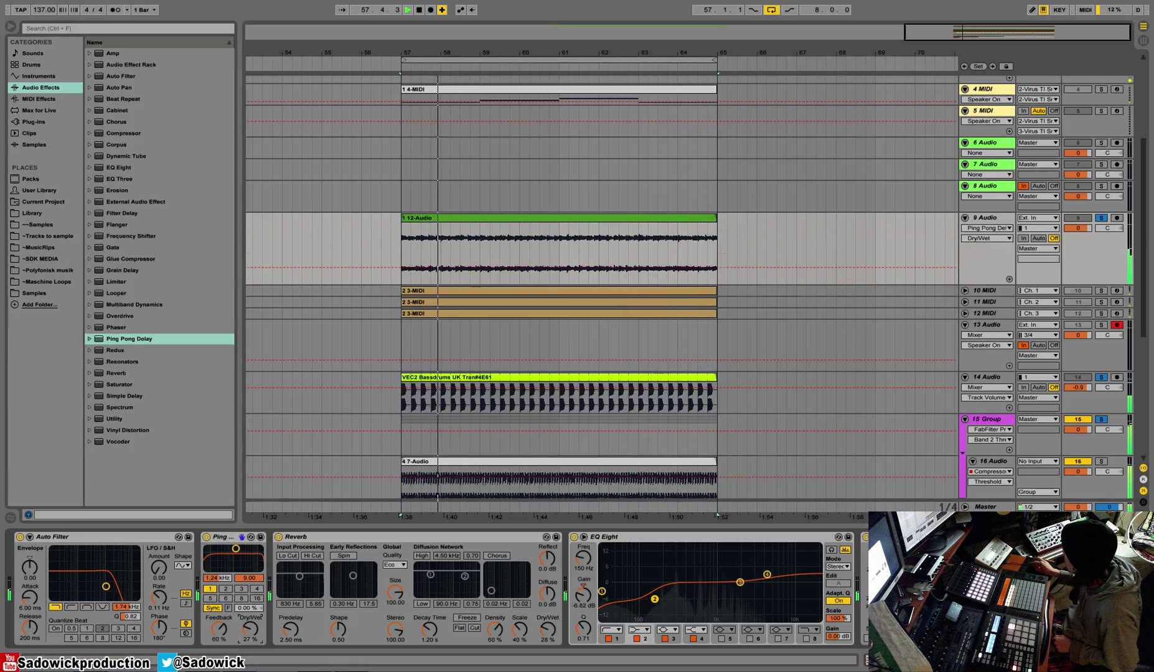
Step: Move 9 Audio's Compressor in front of its EQ Eight and pull EQ band 2 to about 163 Hz at -15 dB
click(923, 582)
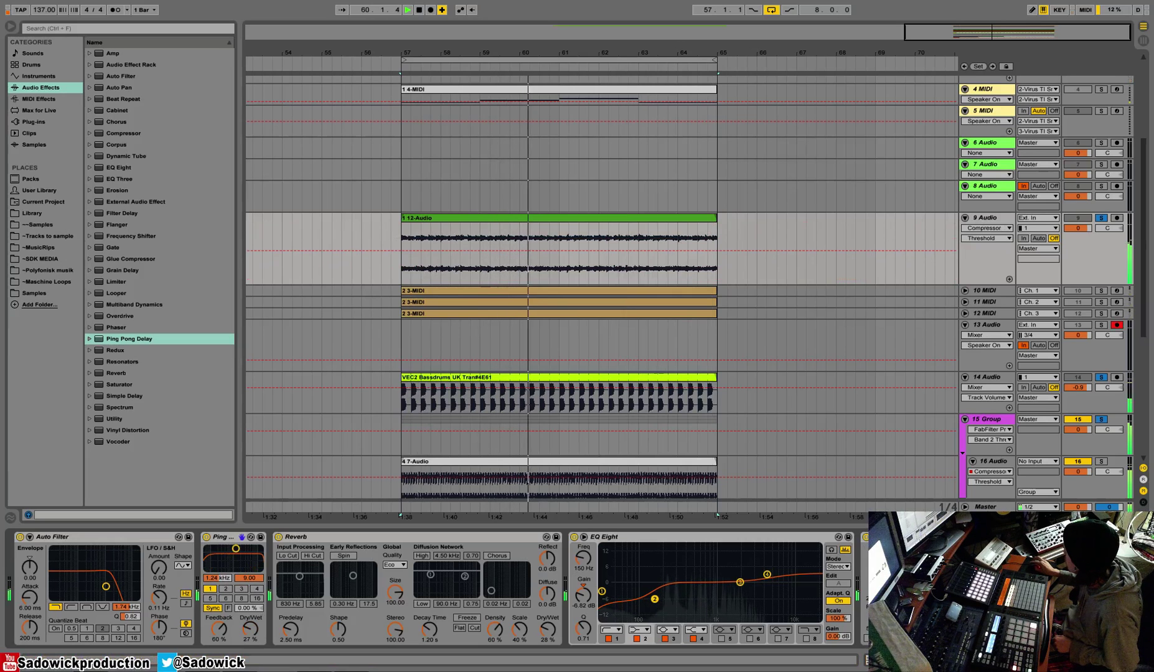
drag(900, 538, 660, 574)
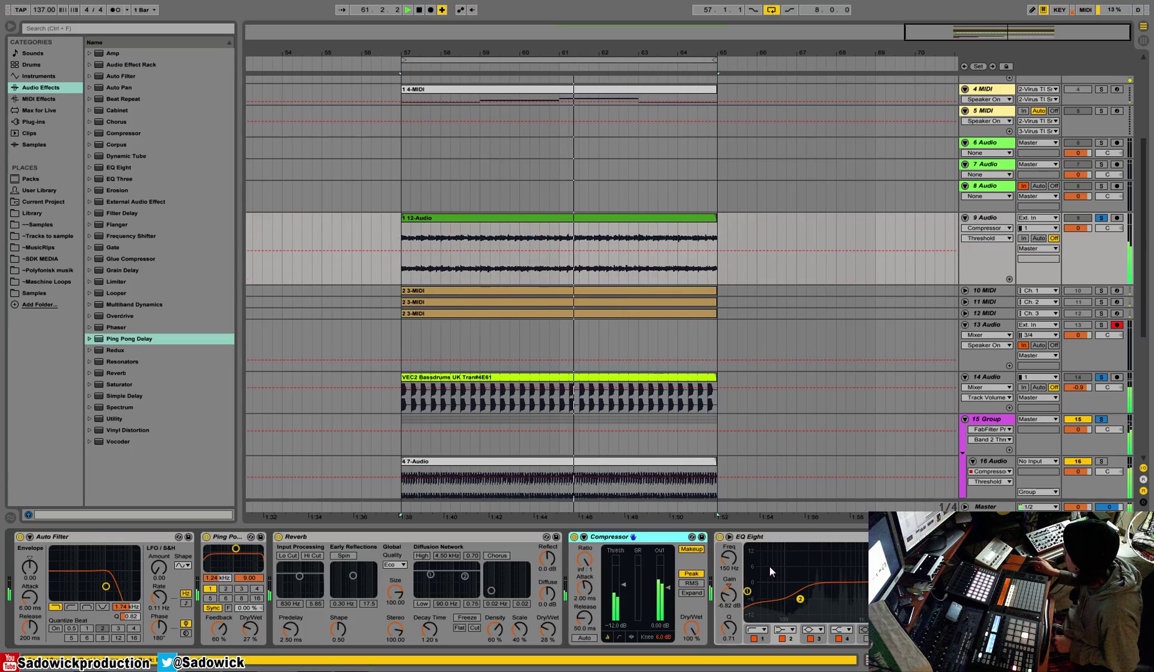
drag(799, 600, 822, 612)
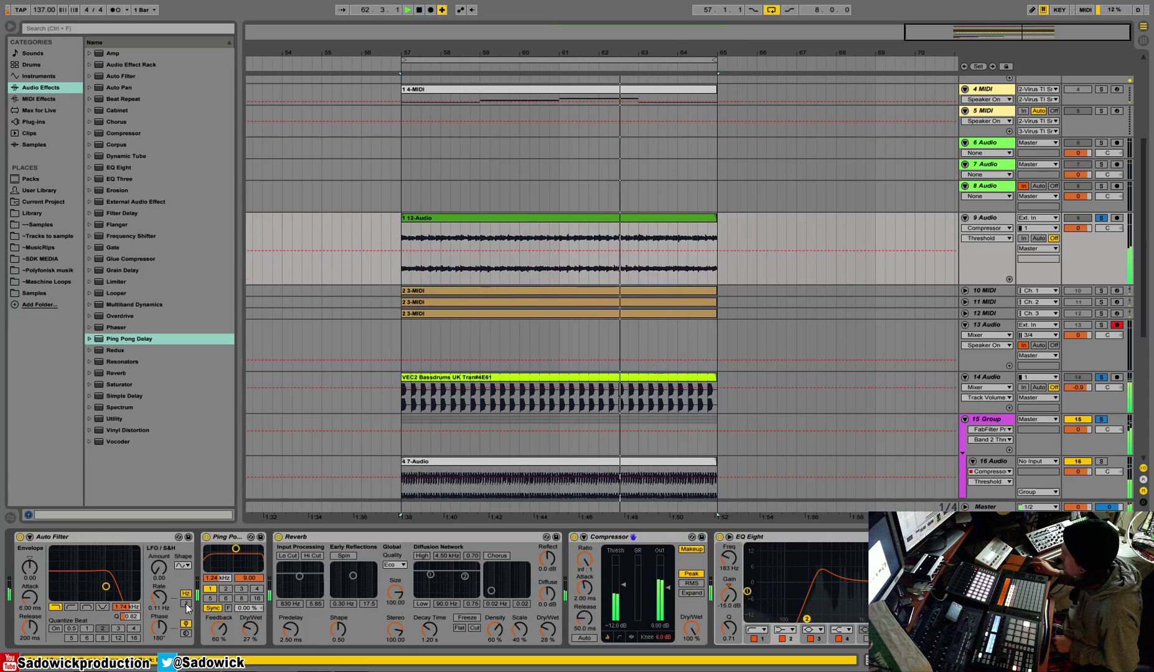
Step: Open 9 Audio's Auto Filter frequency to 19.9 kHz and change the filter type of EQ Eight's band 8
drag(127, 606, 126, 598)
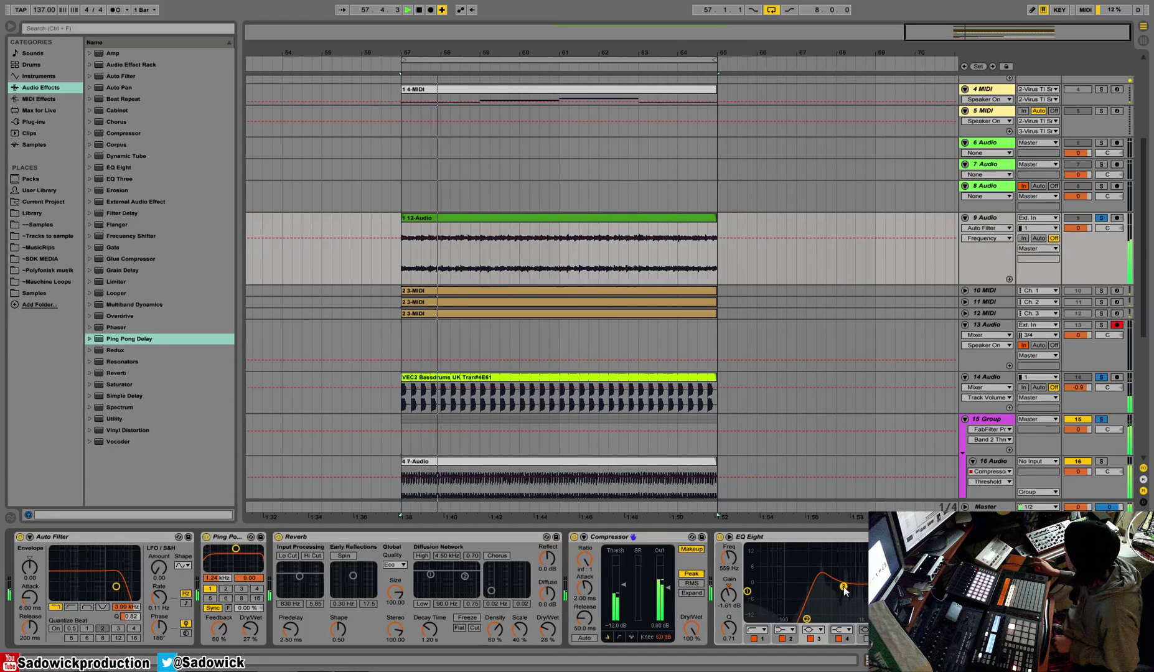
drag(127, 607, 126, 585)
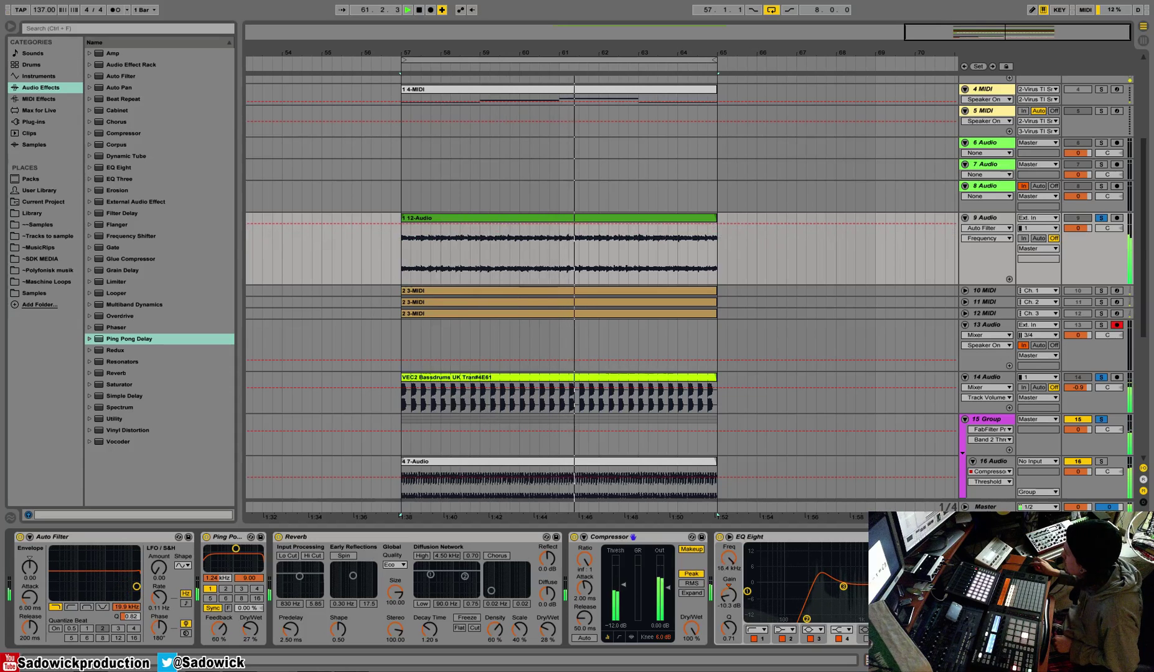
click(954, 630)
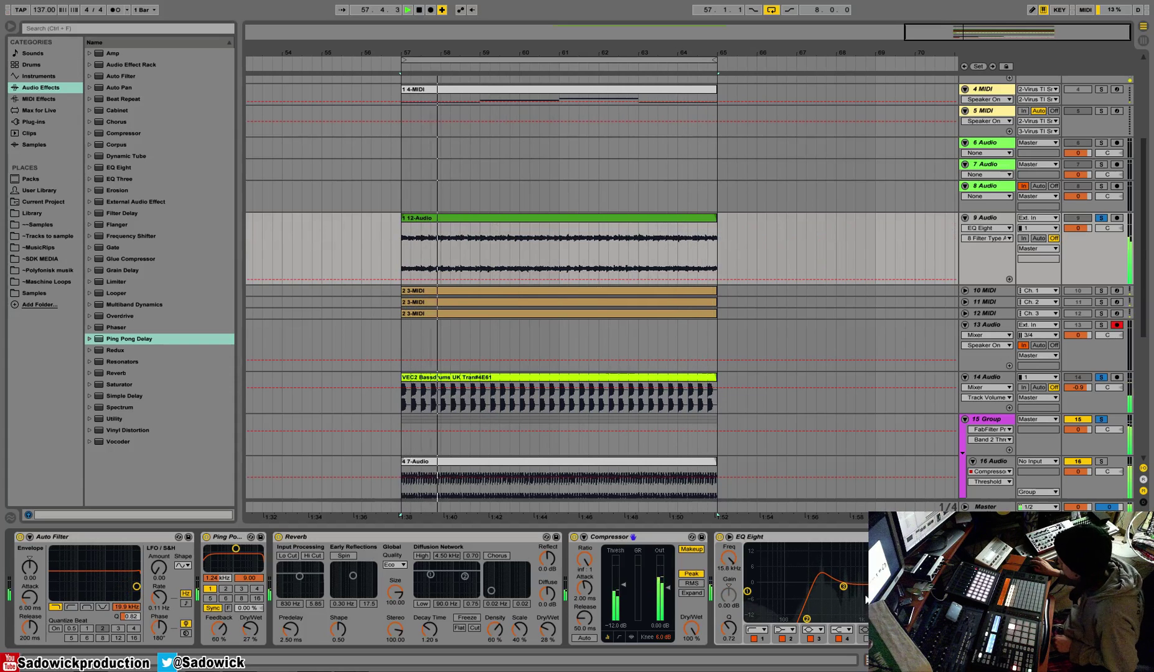
Step: Select the clip on 9 Audio and unsolo the track
click(507, 218)
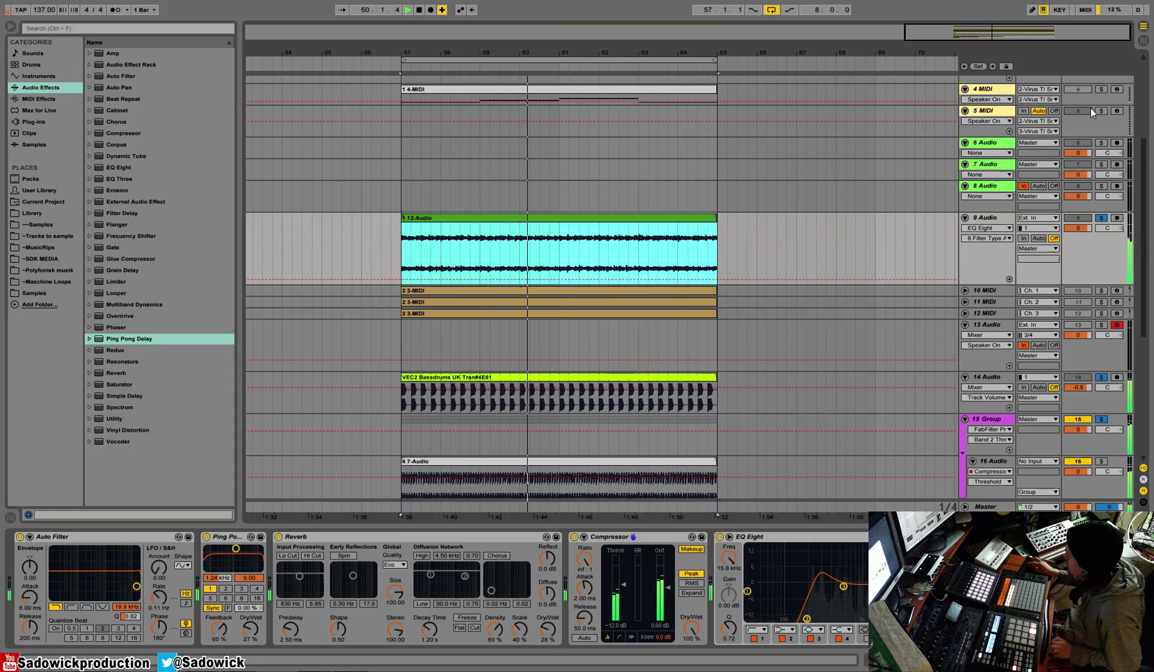
scroll(1091, 107, up, 4)
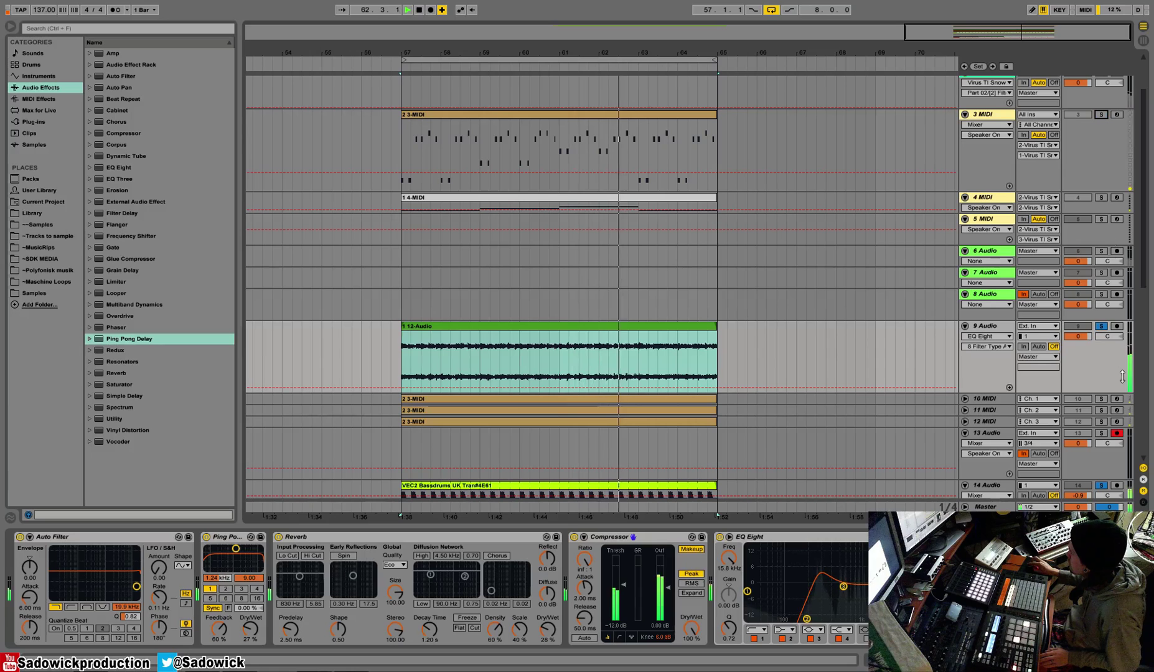
click(1102, 327)
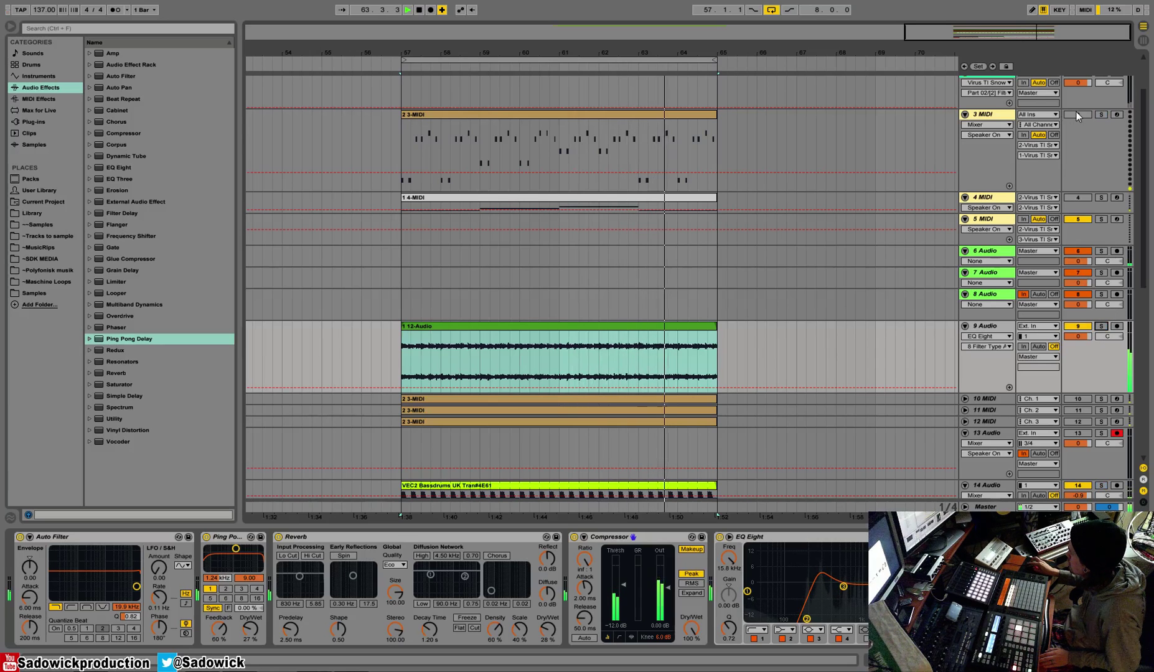
Step: Raise the clap track's volume to about -4.7 dB while soloed, and insert a Saturator before its Reverb with about 1.71 dB drive
scroll(1080, 187, down, 5)
scroll(1083, 289, down, 8)
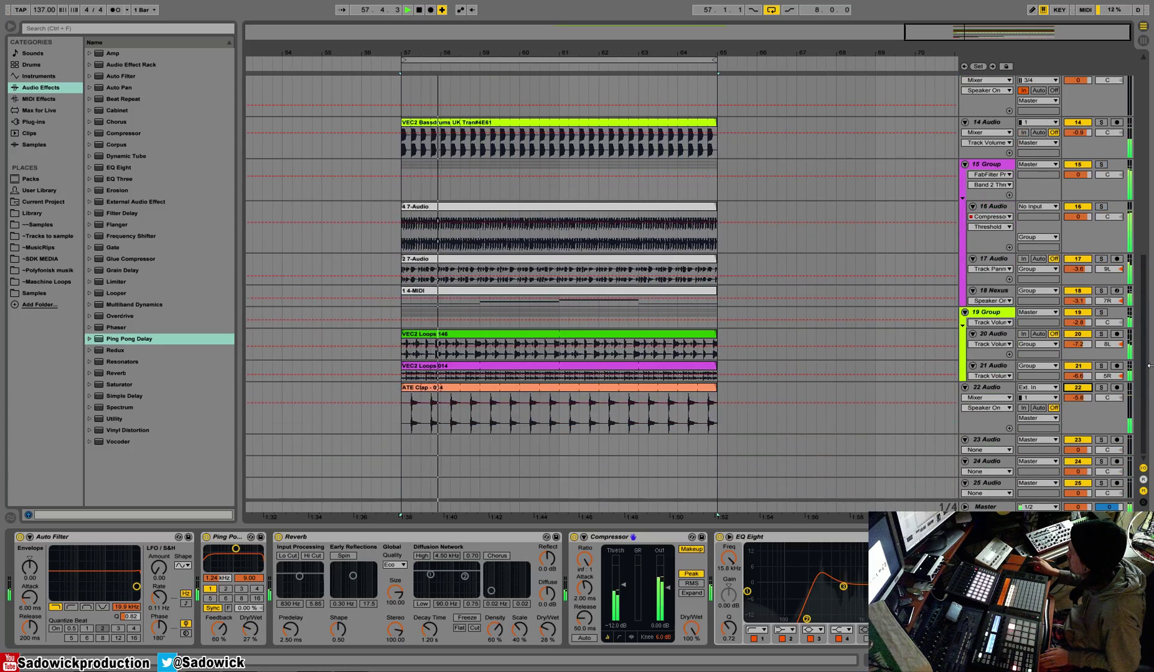
click(1101, 387)
drag(1080, 398, 1080, 392)
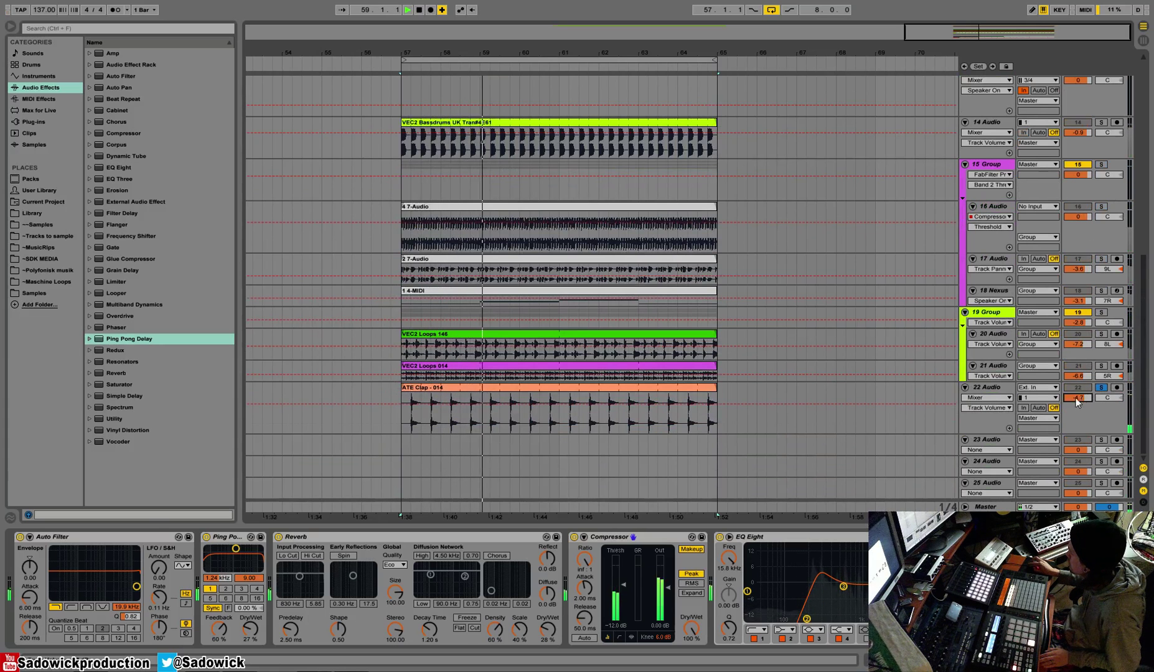
click(1102, 387)
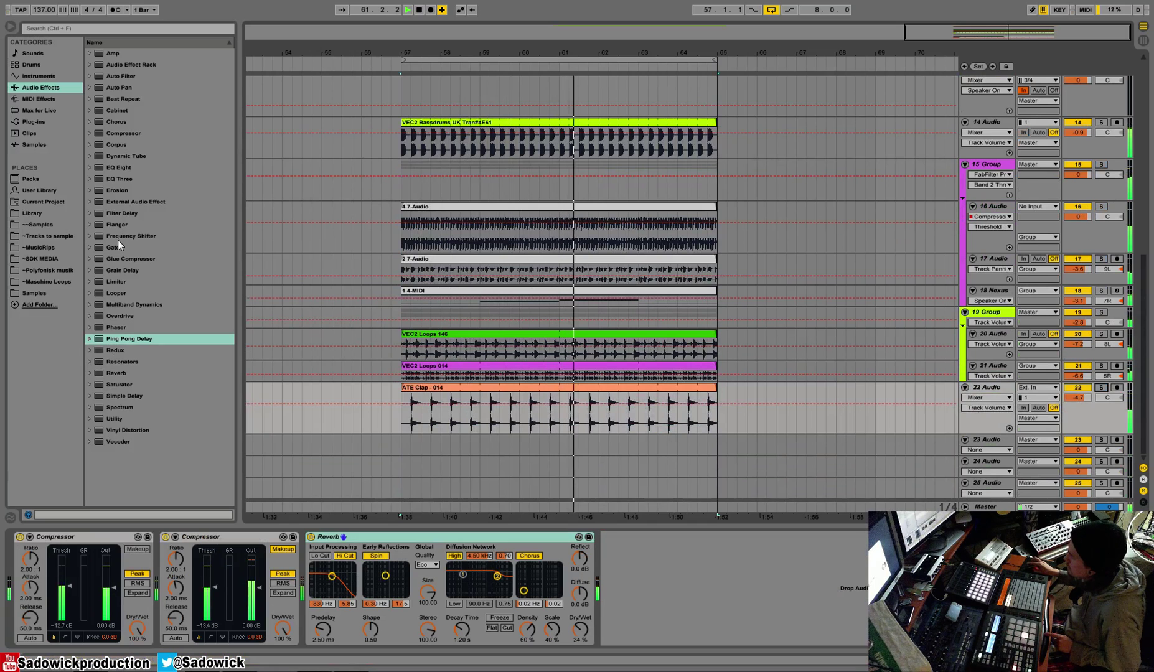
drag(115, 384, 319, 558)
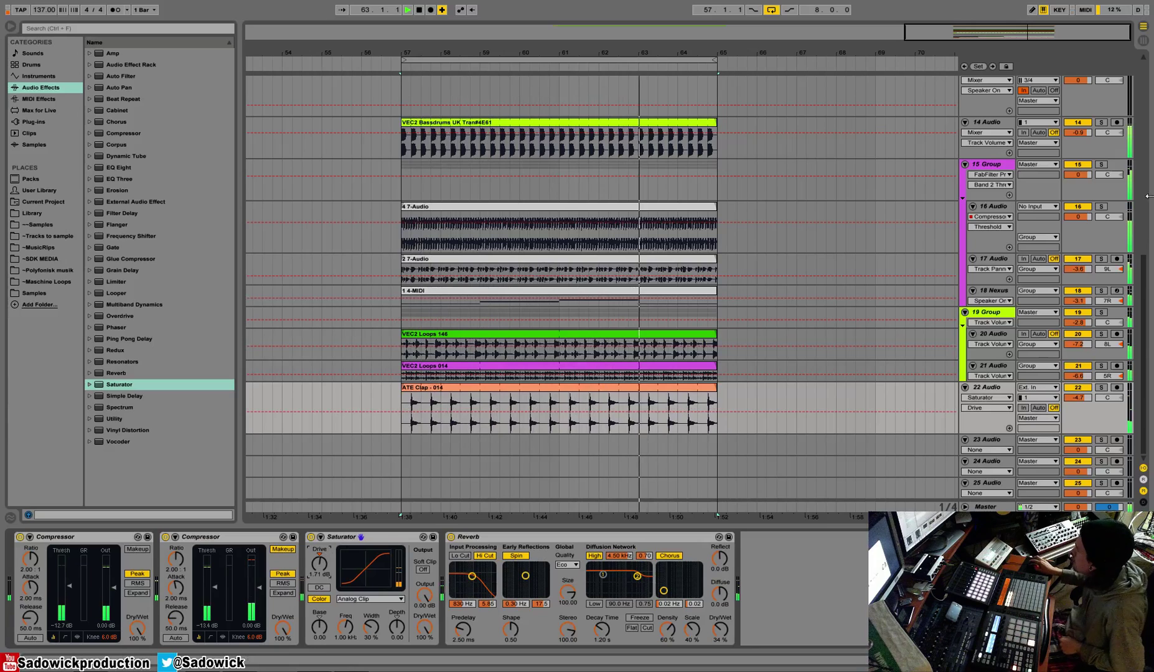
Step: Solo 9 Audio and set its Reverb decay time to 200 ms and Dry/Wet to 0%
scroll(1101, 233, up, 3)
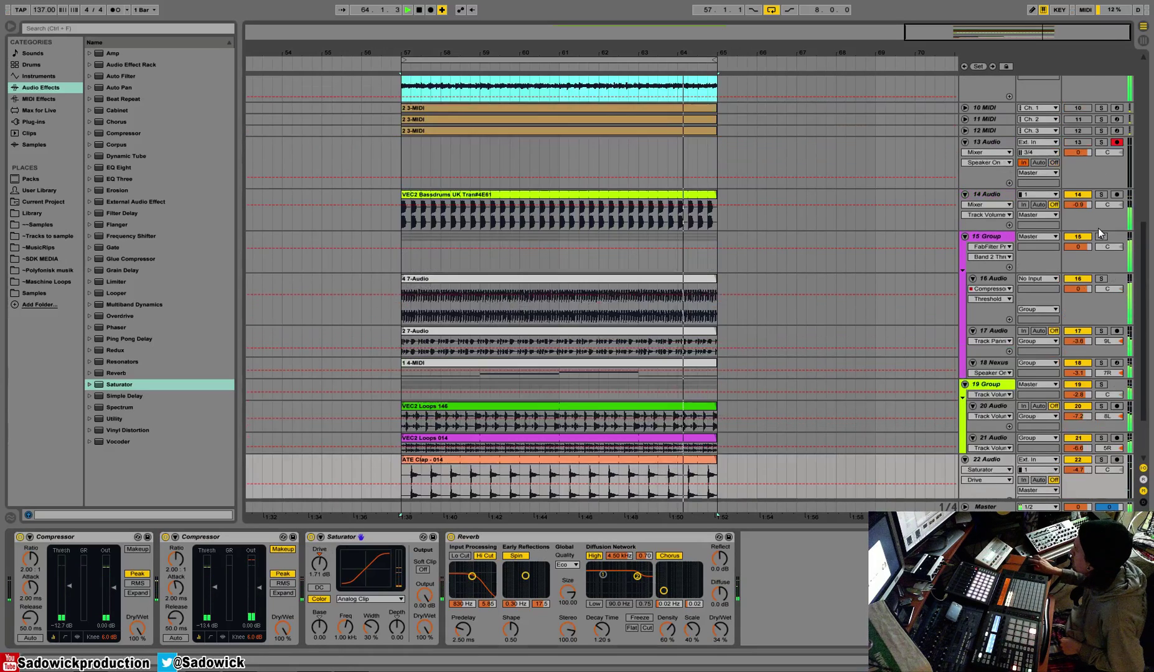
scroll(1100, 233, up, 5)
click(1101, 156)
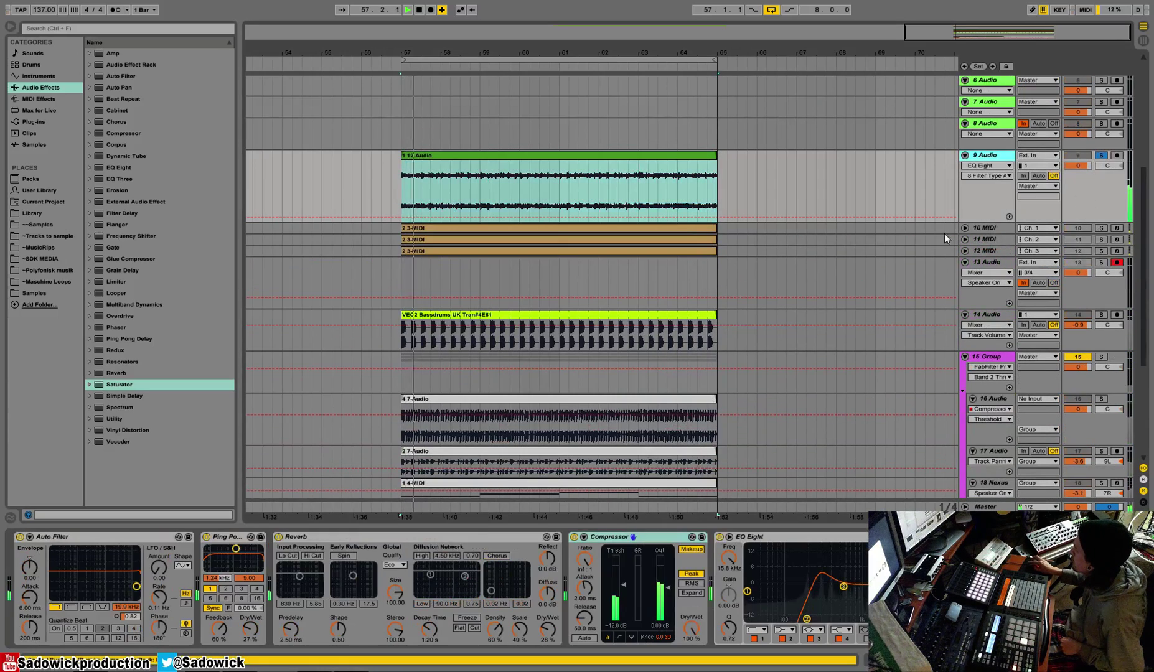
click(607, 538)
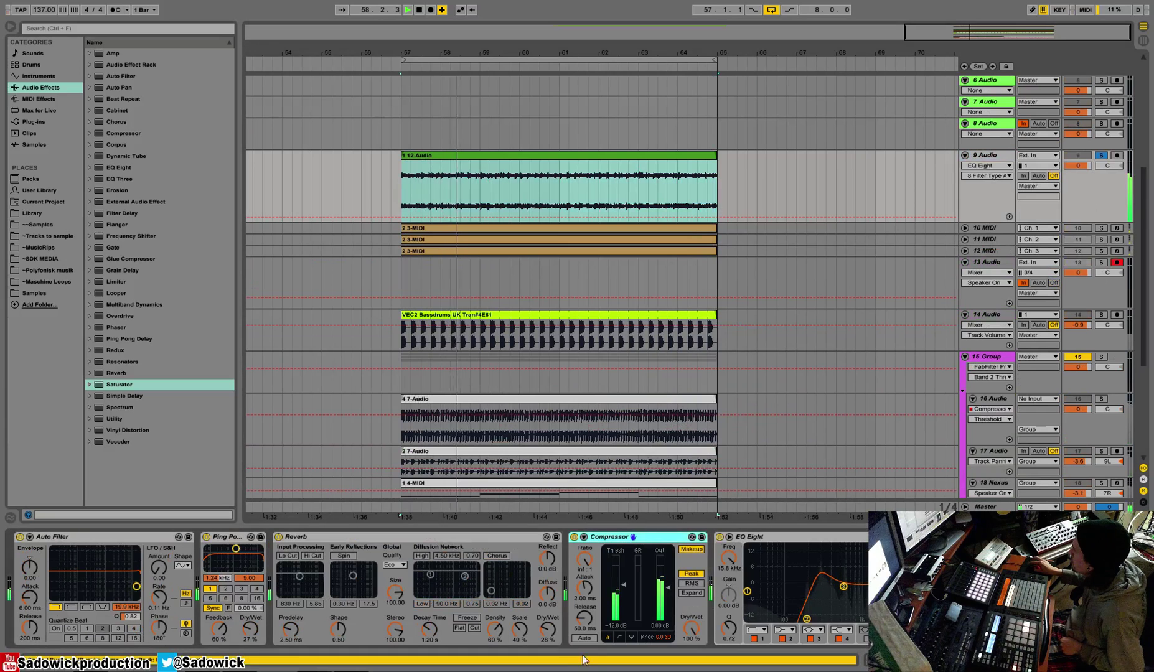
drag(548, 633, 549, 615)
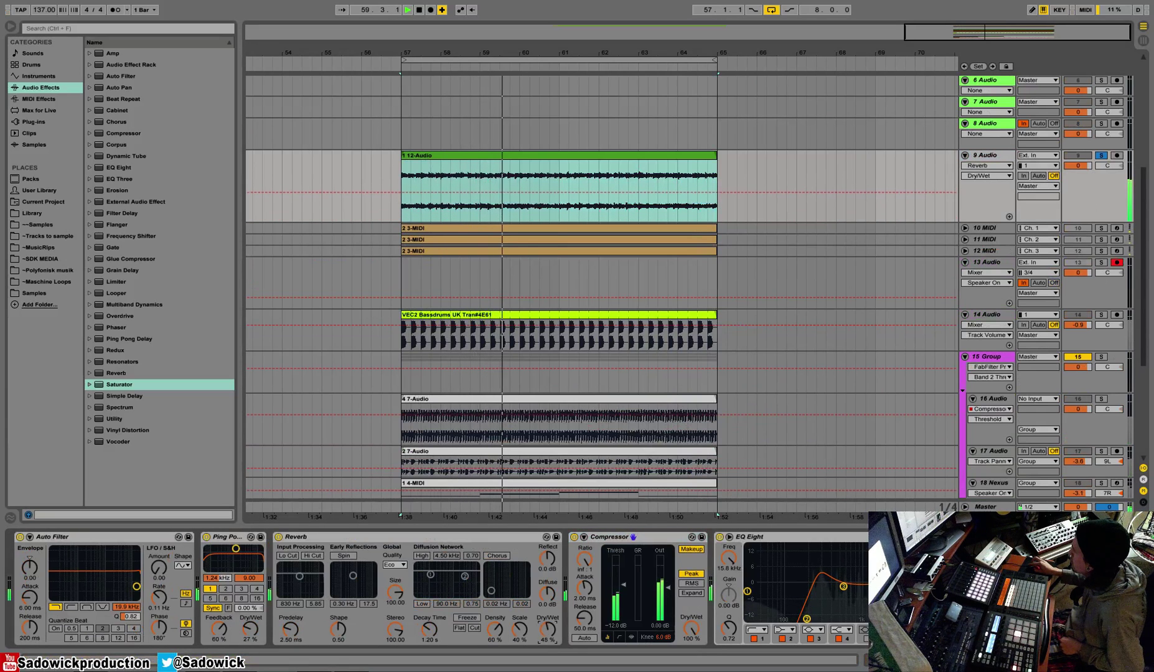
drag(429, 630, 428, 602)
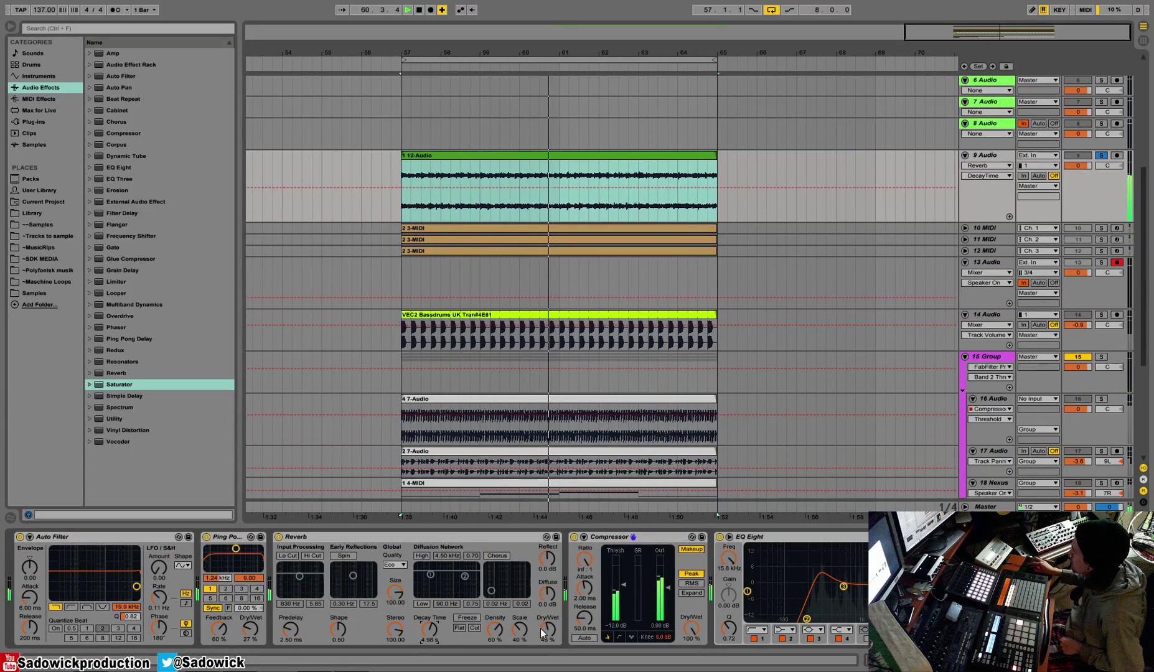
drag(544, 630, 544, 642)
drag(428, 630, 429, 668)
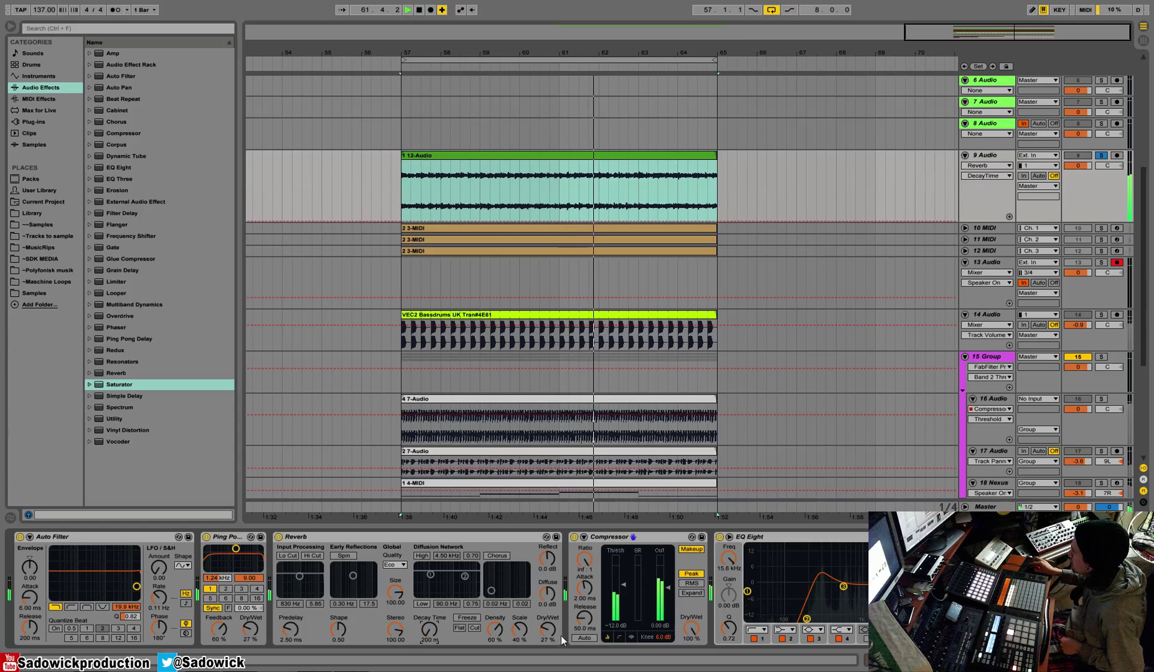
drag(547, 630, 548, 654)
Step: Raise the threshold of 9 Audio's Compressor and move EQ Eight's band 3 to about 335 Hz at -3.1 dB
drag(623, 585, 623, 581)
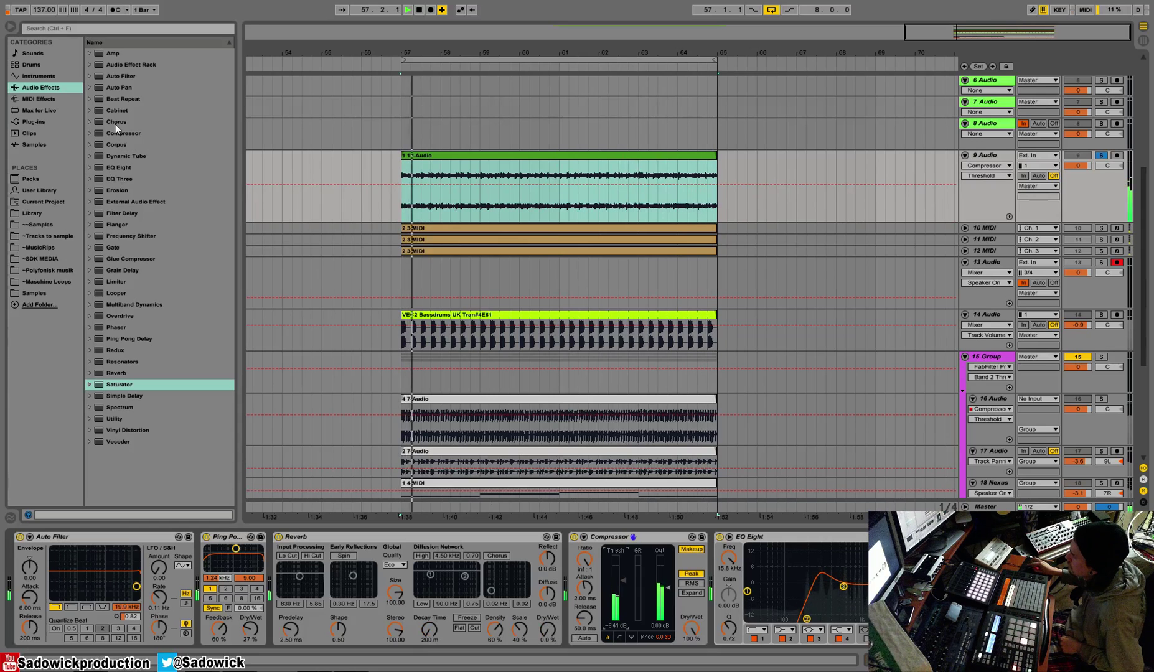
drag(843, 586, 833, 588)
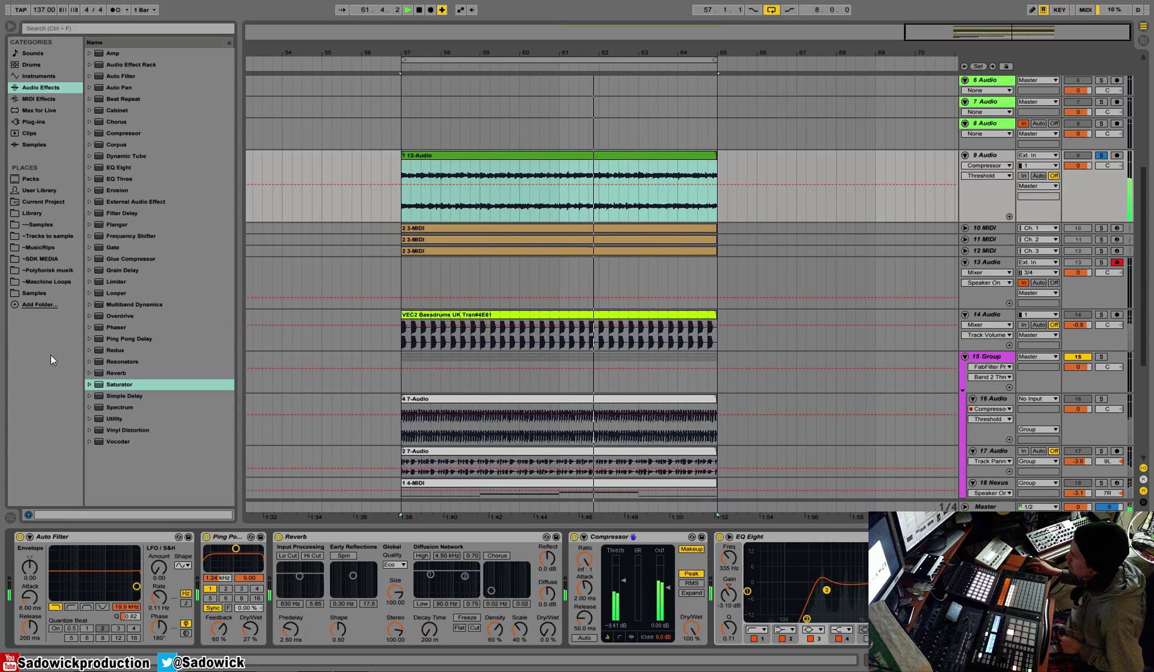
Step: Insert the Waves RVerb Stereo plug-in between 9 Audio's Reverb and Compressor, with Wet/Dry at 33
click(31, 121)
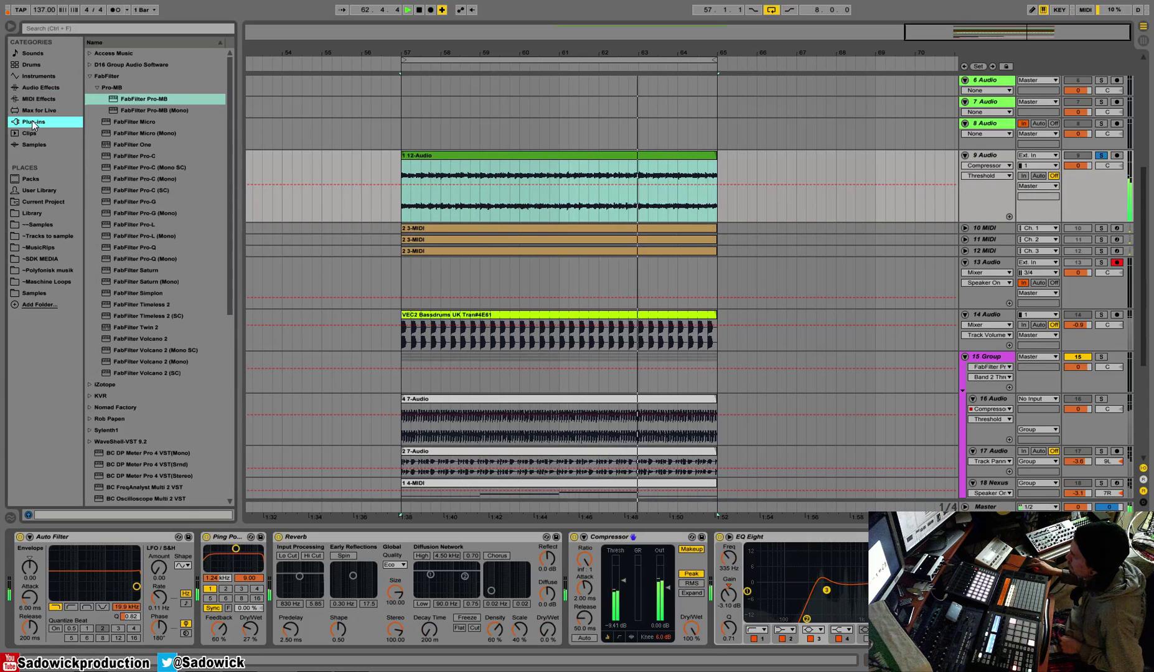
click(90, 76)
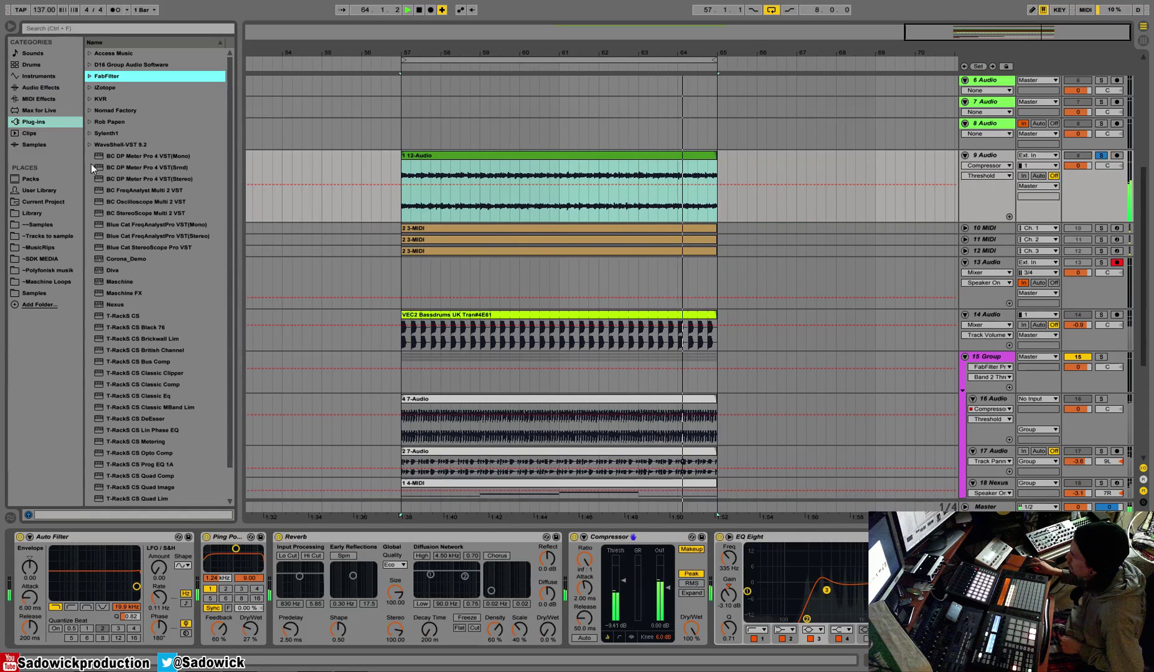
click(100, 134)
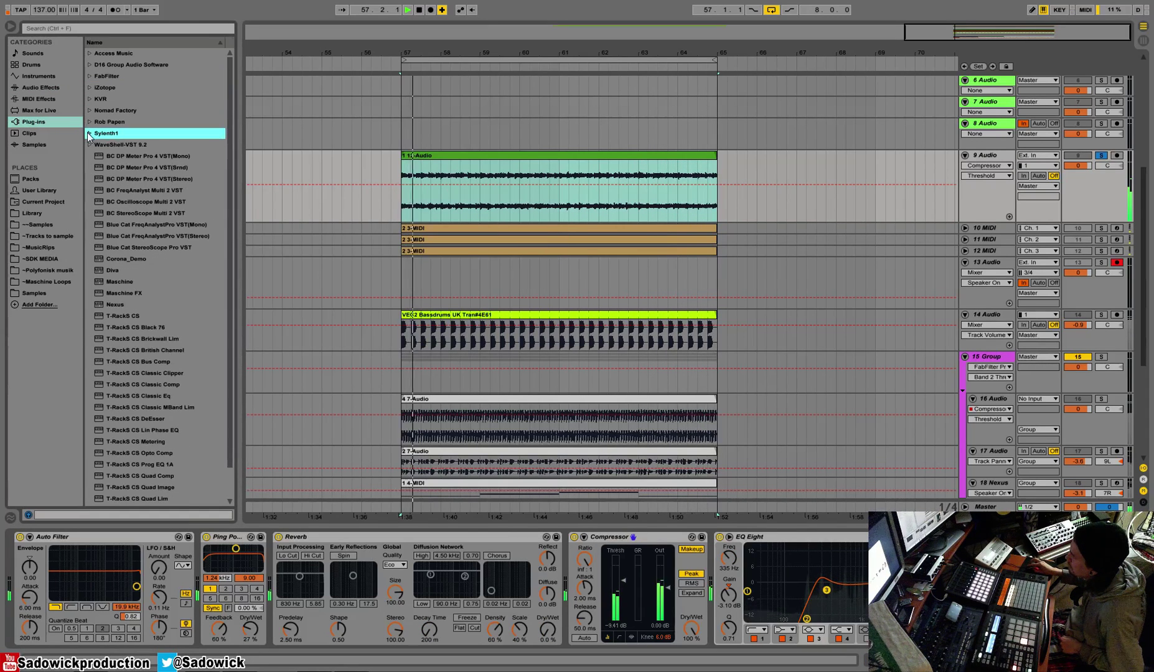
click(88, 145)
drag(229, 73, 254, 371)
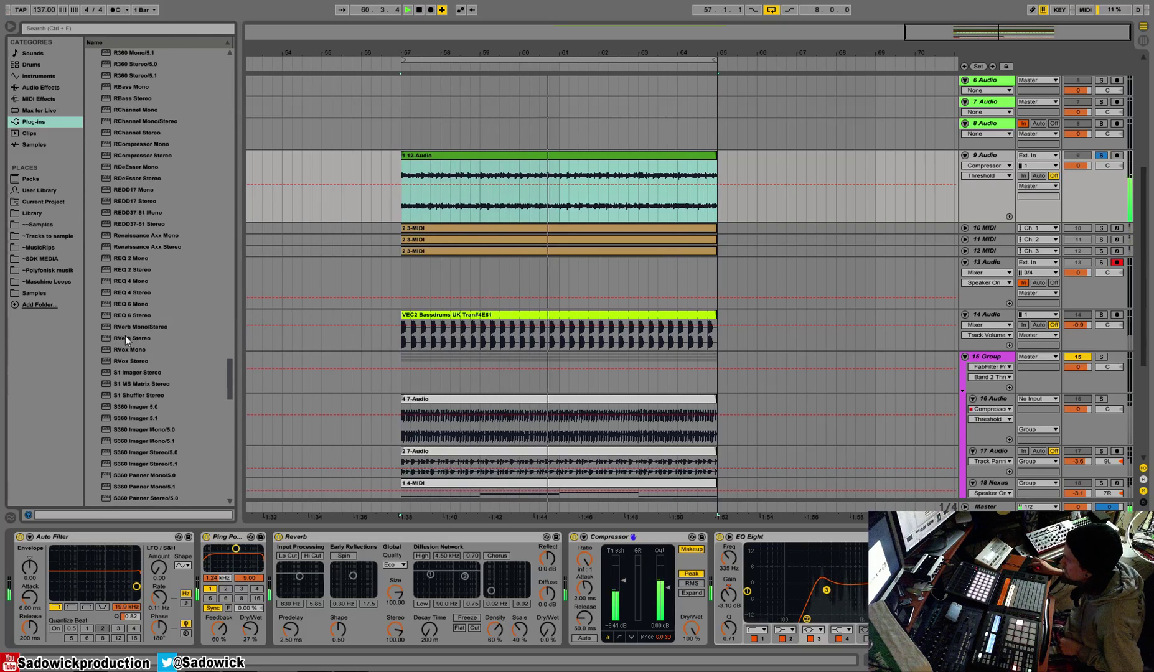
drag(125, 338, 560, 573)
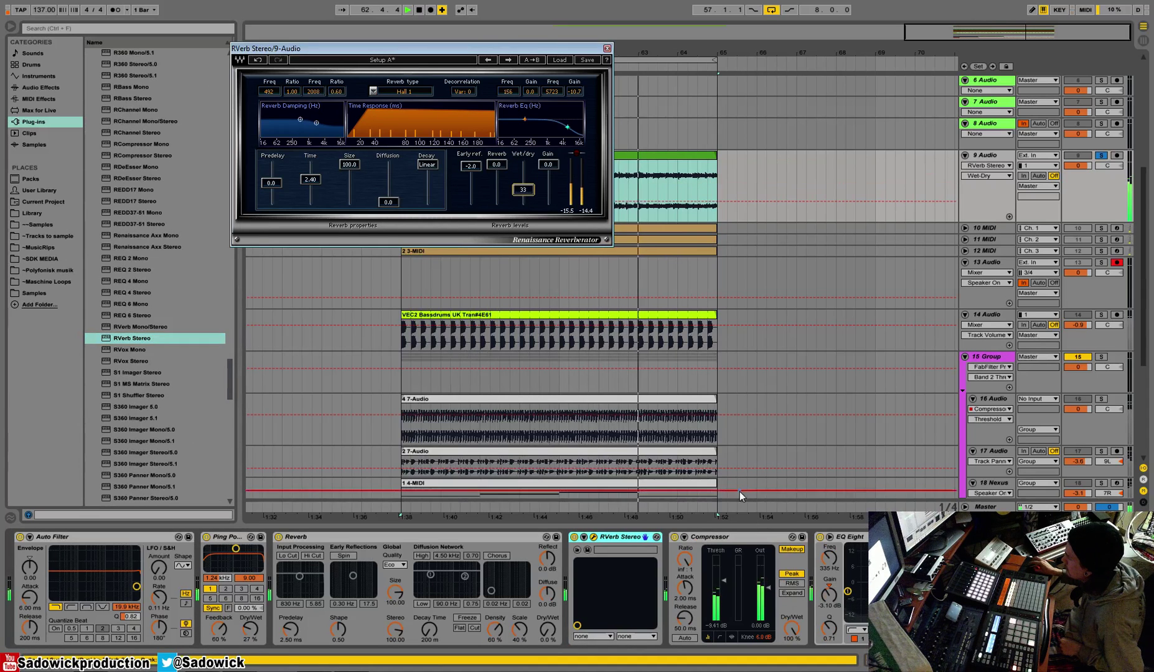
Step: Turn off Makeup on 9 Audio's Compressor, set the threshold to -16 dB, lower the ratio and raise output gain to about 7.6 dB
click(794, 551)
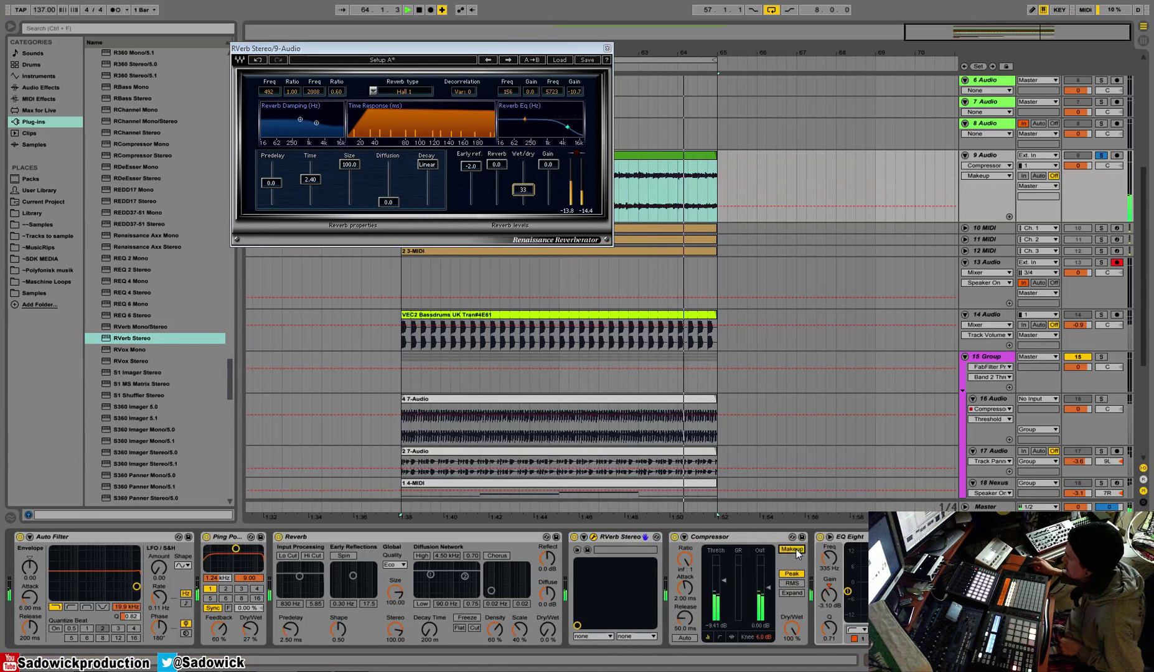
mouse_move(710, 589)
mouse_down()
mouse_move(709, 599)
mouse_move(723, 593)
mouse_up()
click(792, 549)
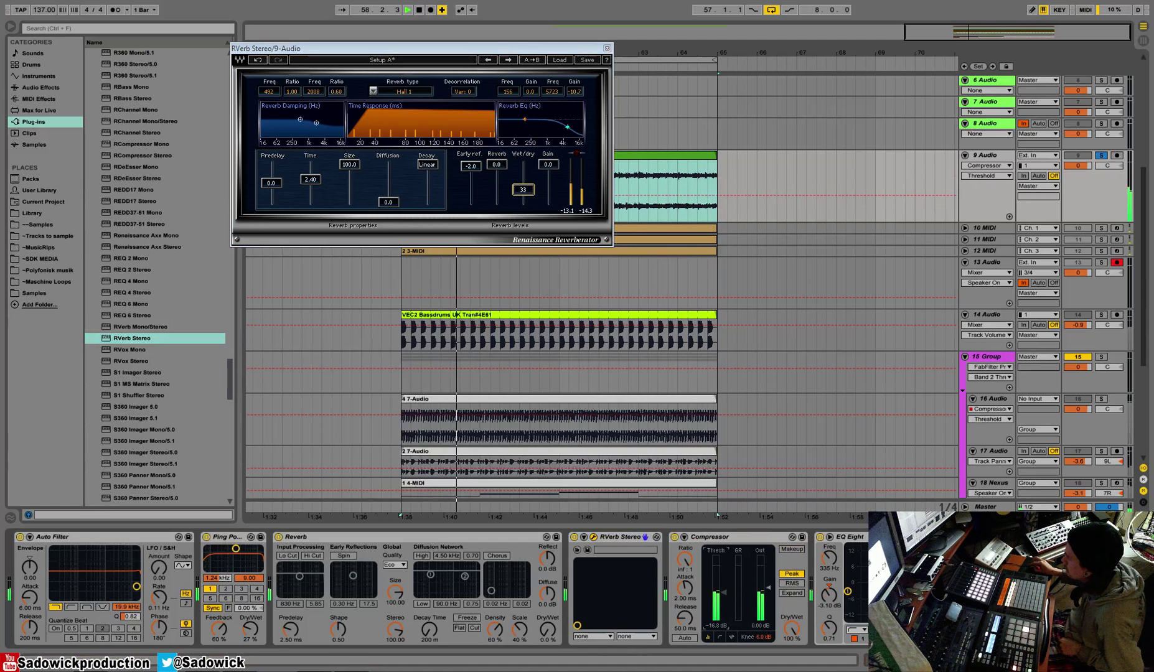
click(685, 559)
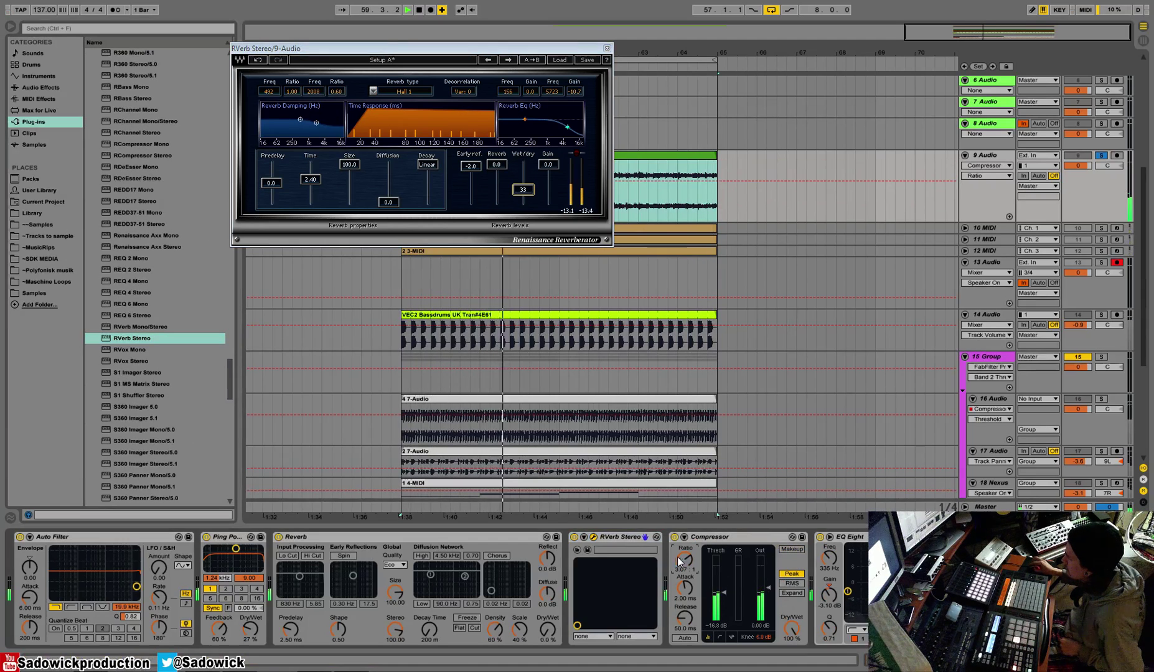
drag(677, 557, 687, 561)
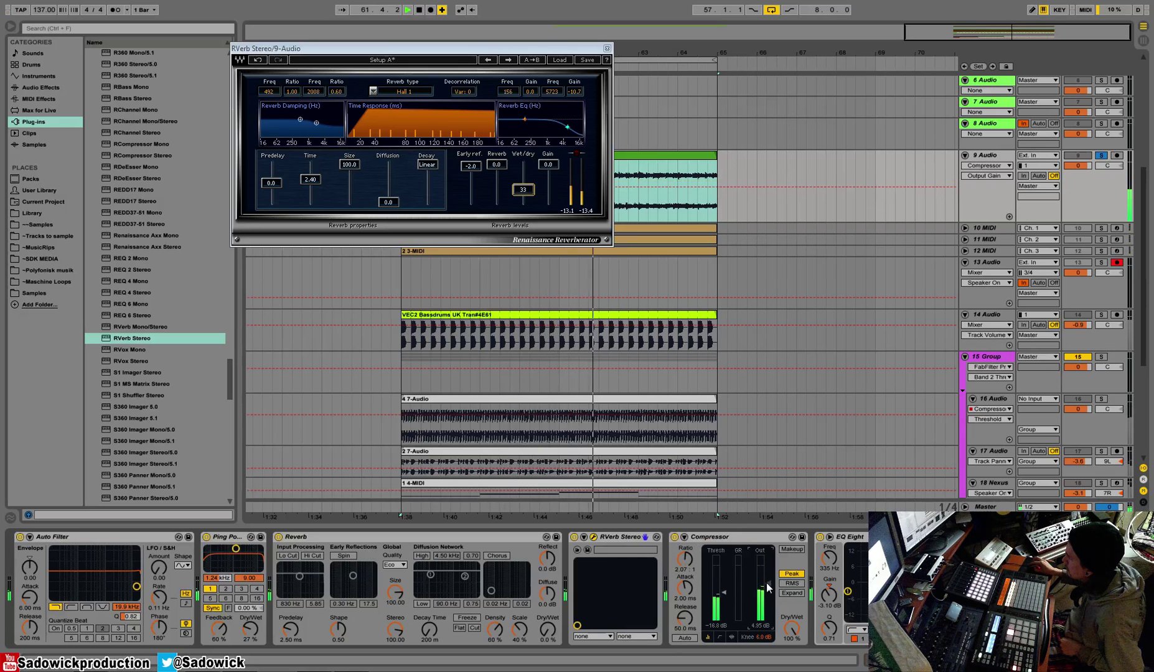
Step: Unsolo 9 Audio and close the RVerb plug-in window
click(1101, 156)
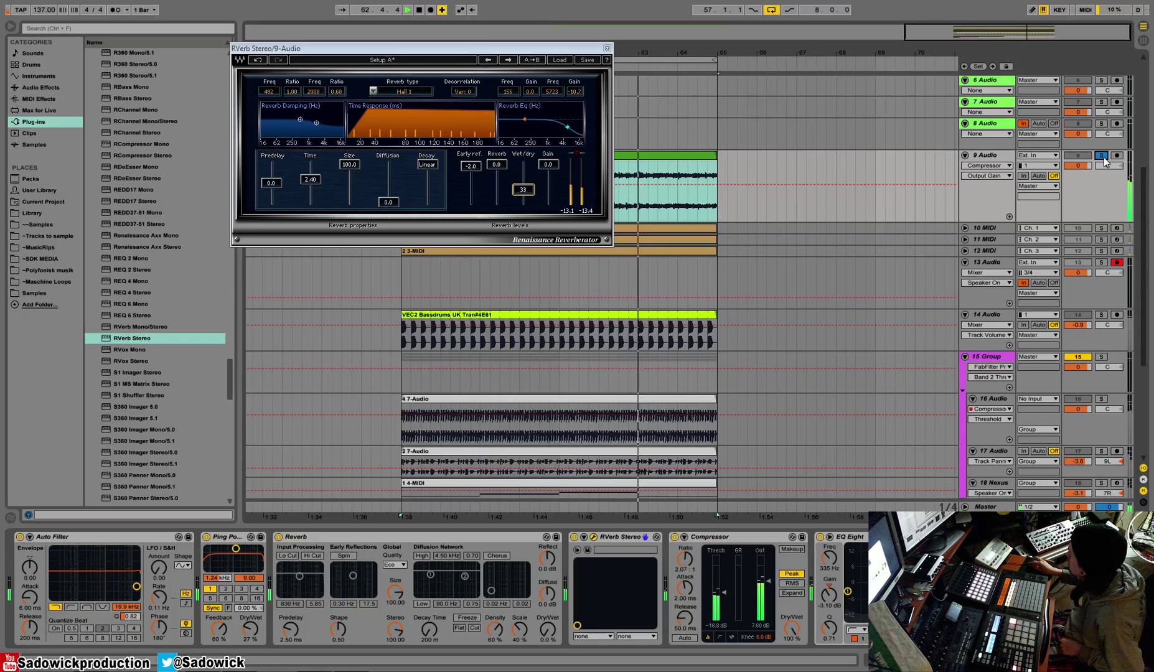
click(607, 48)
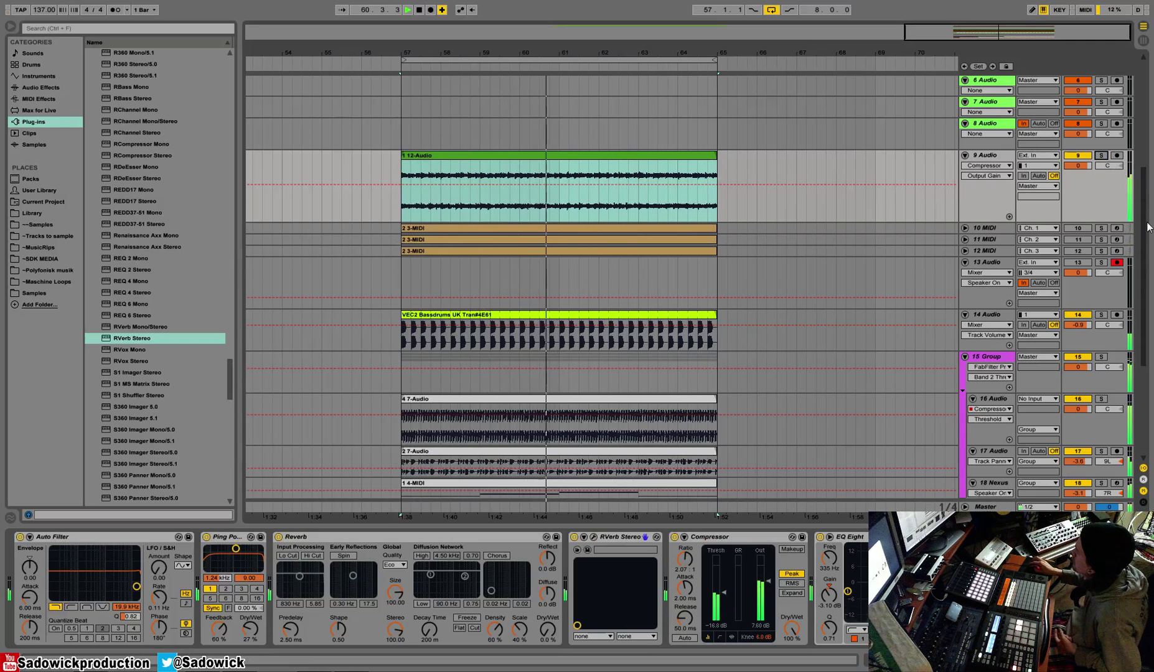
Step: Activate the 3 MIDI track so it plays in the mix
drag(1147, 229, 1153, 157)
click(1084, 97)
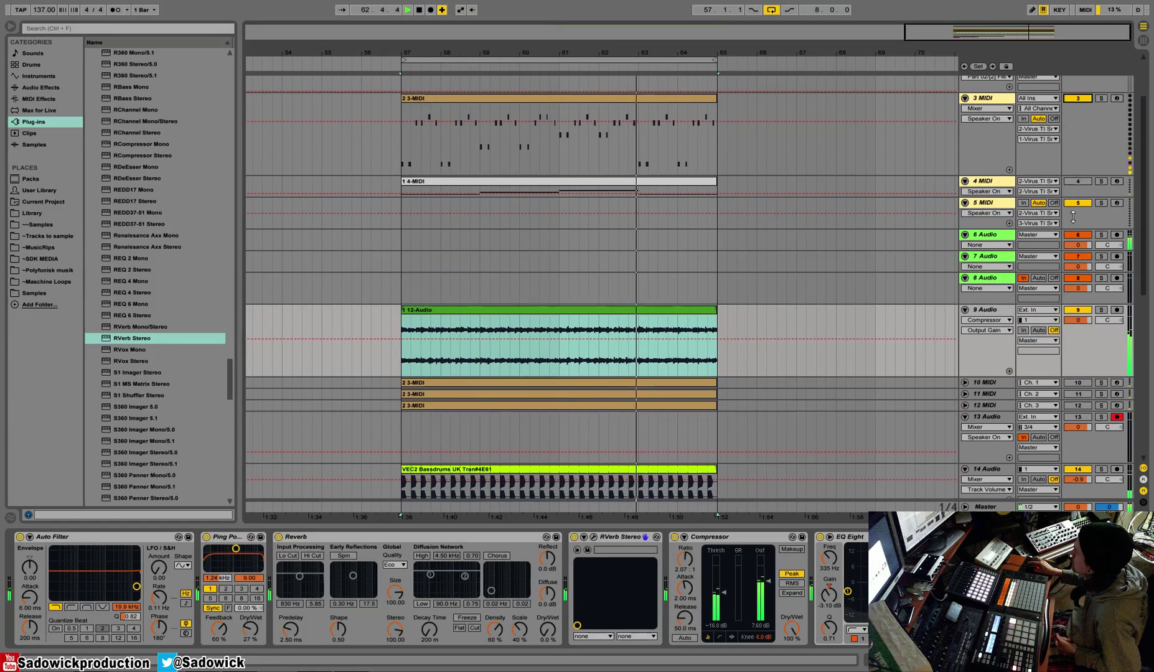
Step: Paste the Compressor sidechained from 14-Audio onto the empty device chain of 6 Audio
click(997, 235)
click(41, 111)
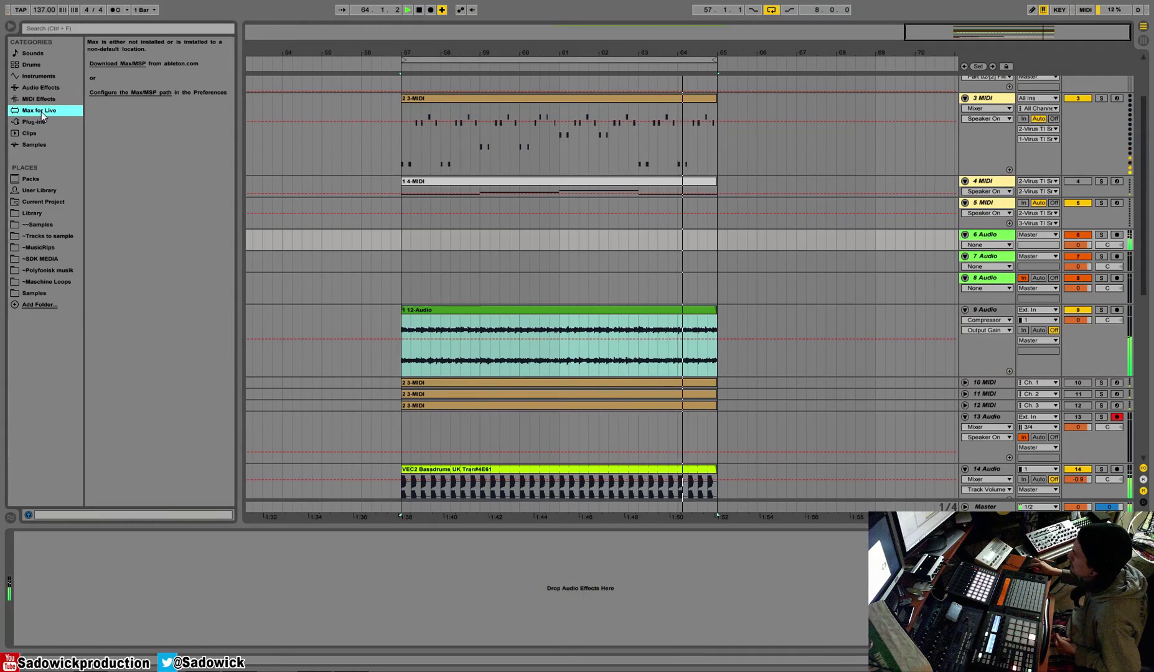
right_click(361, 612)
click(377, 613)
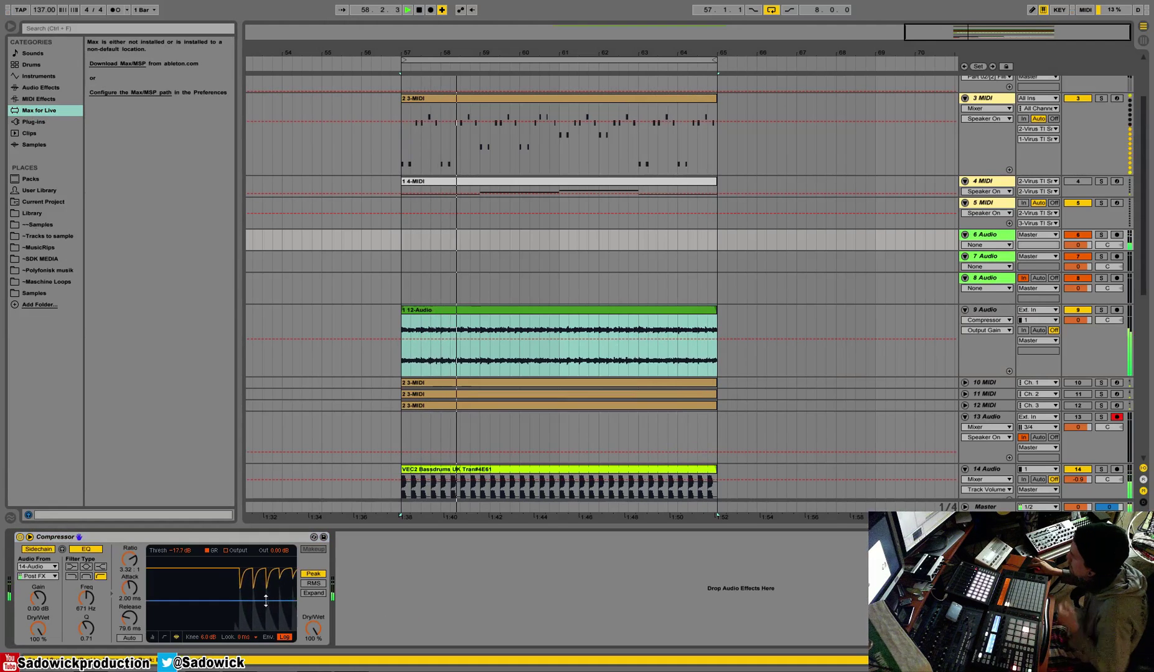
Step: Add a Ping Pong Delay before the Compressor on 6 Audio and shift its filter band to about 949 Hz
click(38, 87)
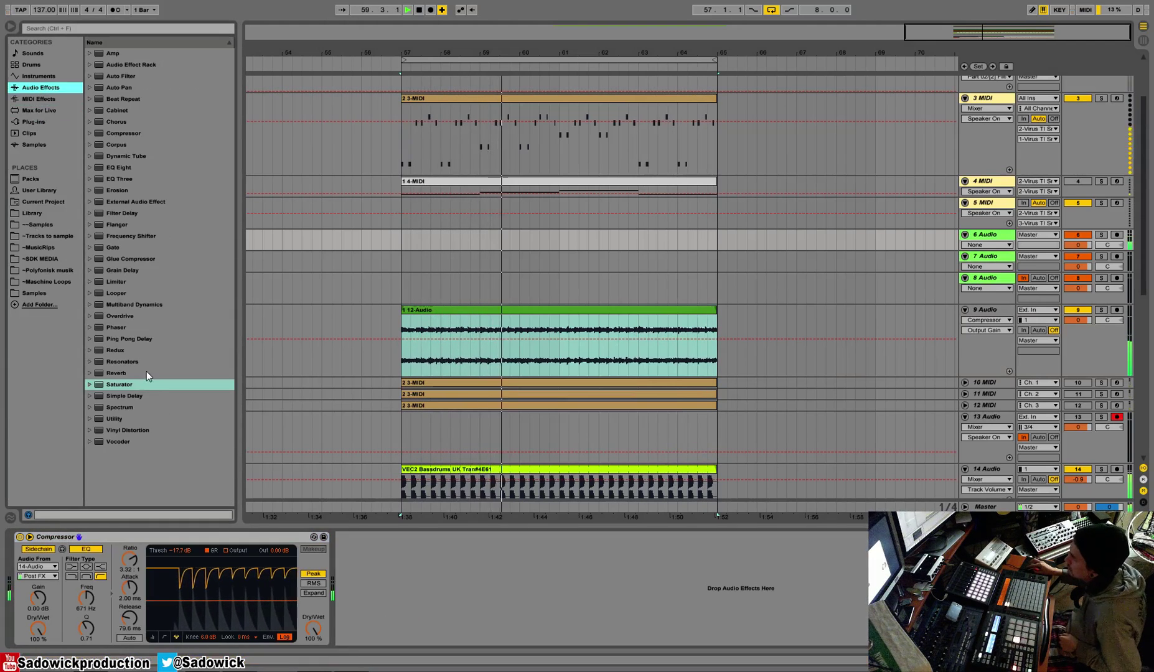
click(144, 339)
drag(77, 577, 49, 578)
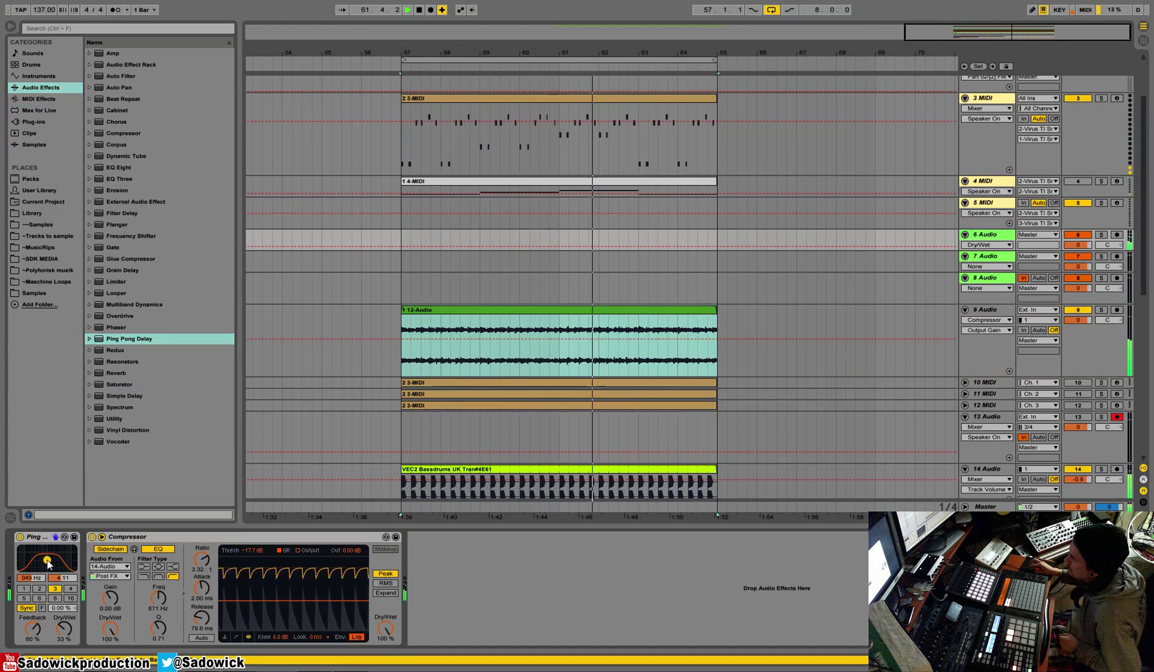
Step: Insert an EQ Eight before 6 Audio's Compressor, mute 9 Audio, and boost EQ band 4 by 7.56 dB at 2.95 kHz
drag(114, 168, 112, 561)
click(1078, 311)
click(1078, 312)
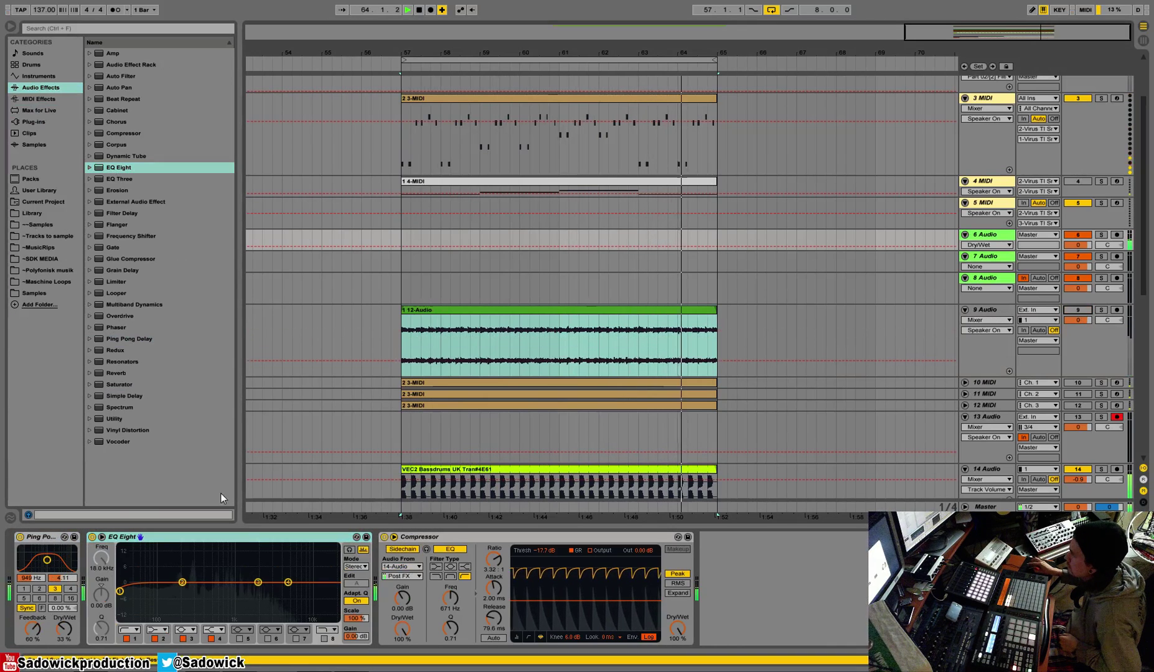
drag(288, 583, 271, 564)
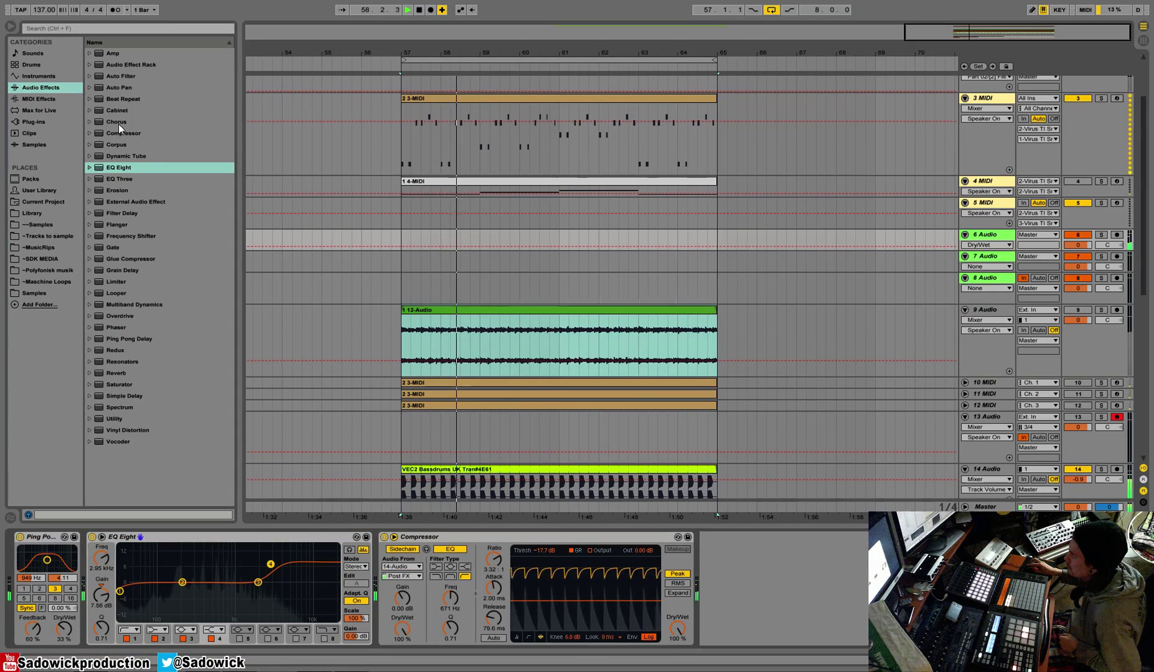
Step: Add an Auto Filter at 19.9 kHz to the chain's start and a Reverb before EQ Eight at 27% Dry/Wet without Hi Cut or Spin
click(120, 76)
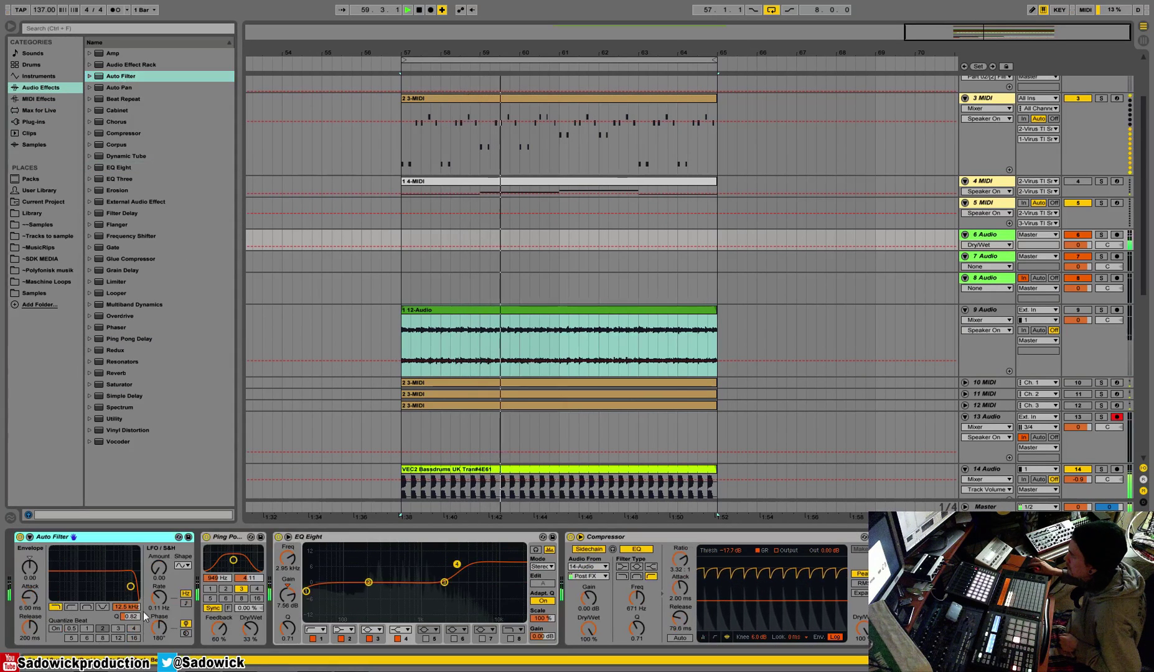
drag(99, 588, 136, 586)
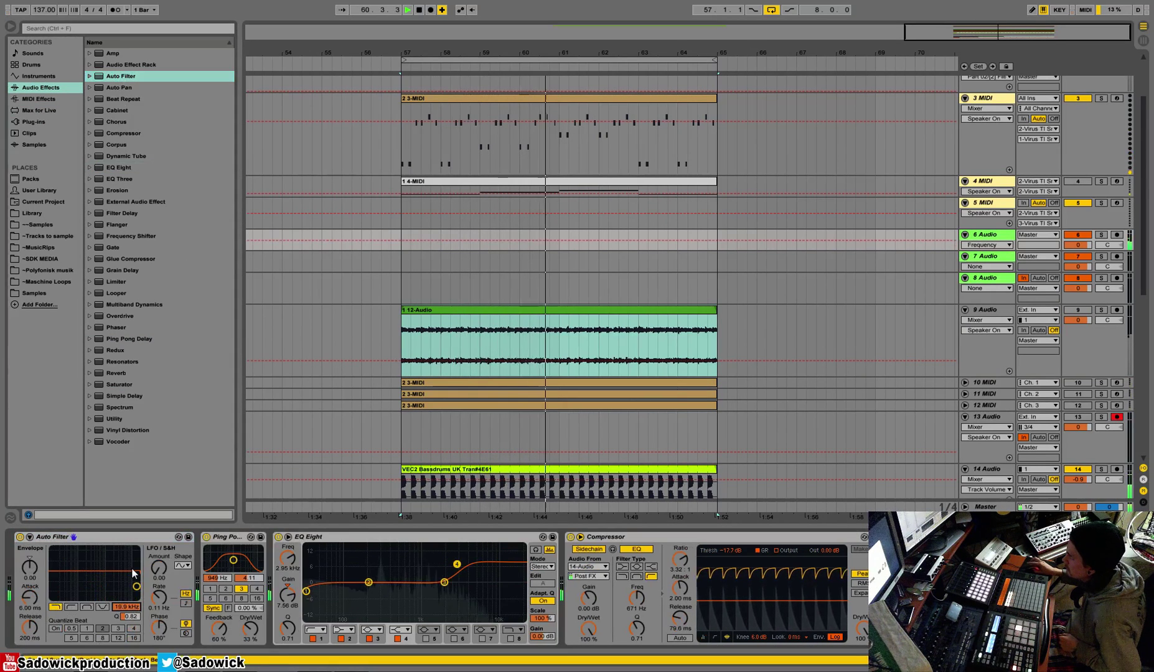
drag(115, 374, 300, 552)
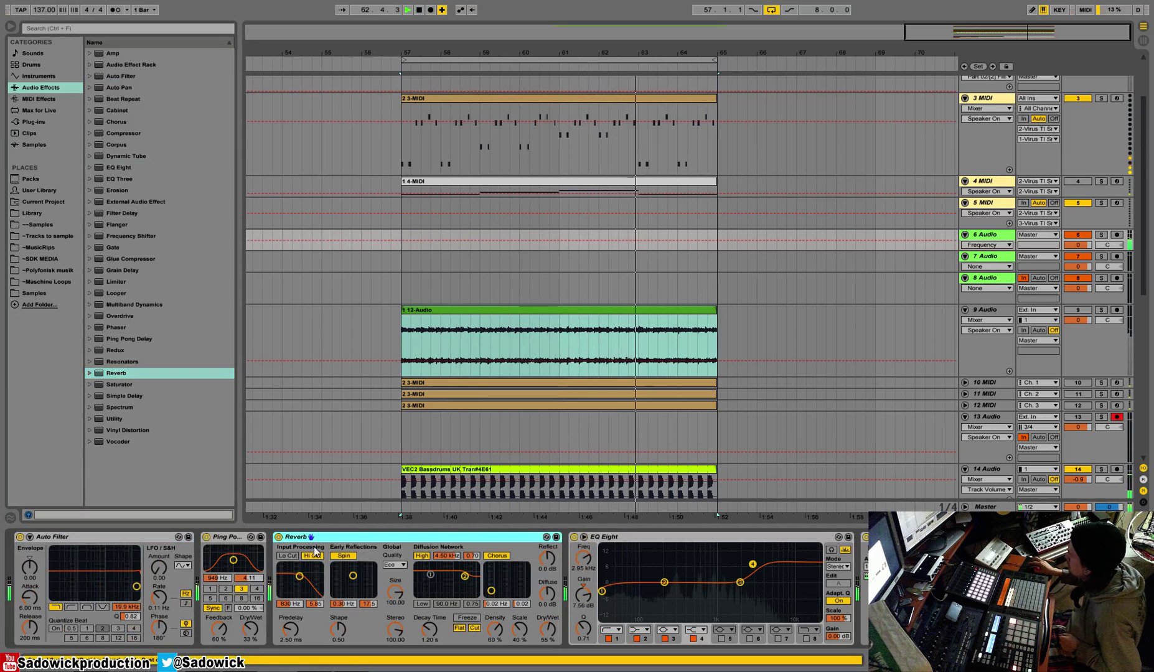
drag(546, 629, 547, 644)
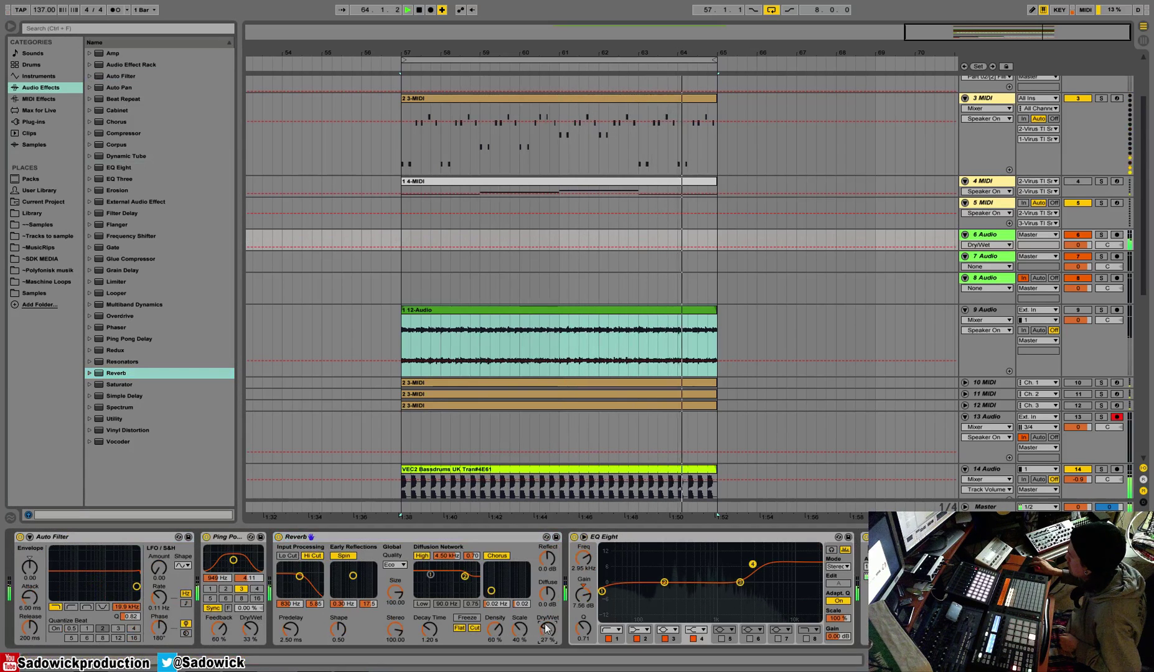
click(313, 556)
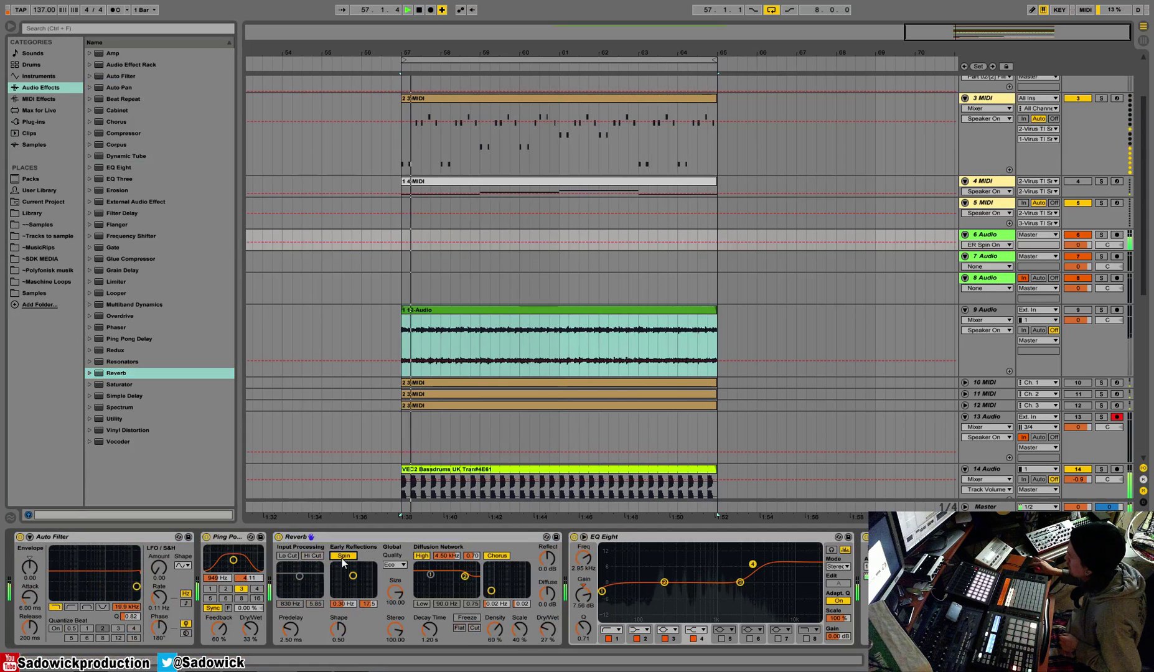
click(343, 555)
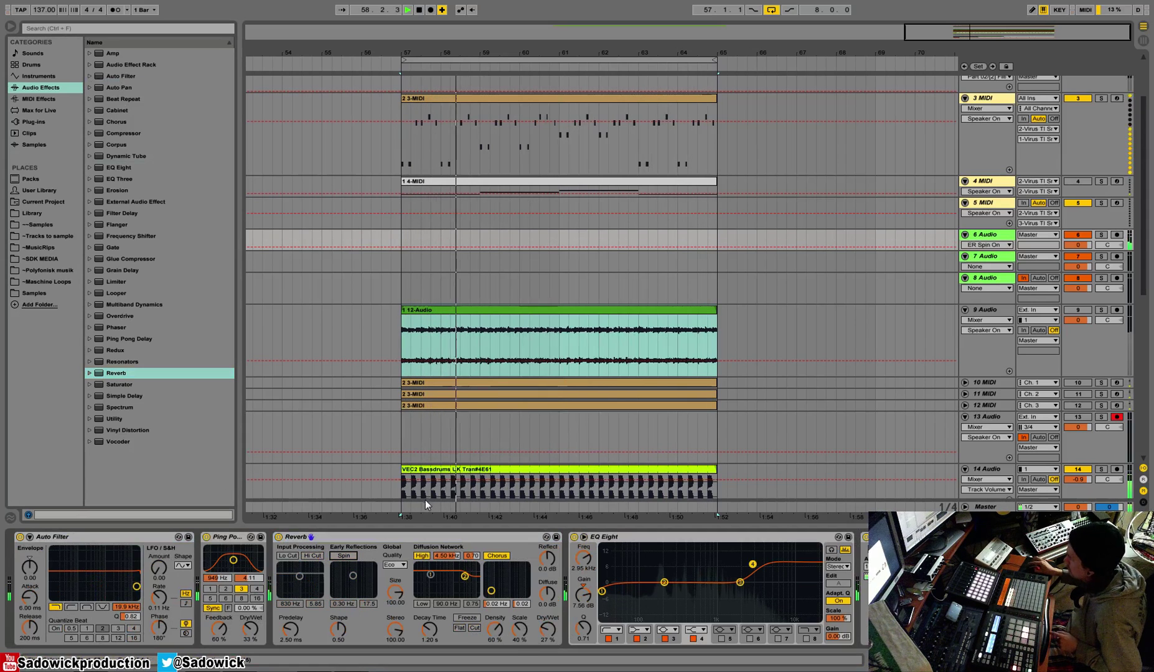
Step: Solo 6 Audio and 3 MIDI, stop playback, and bypass 6 Audio's Auto Filter, Ping Pong Delay, Reverb and EQ Eight
click(1101, 235)
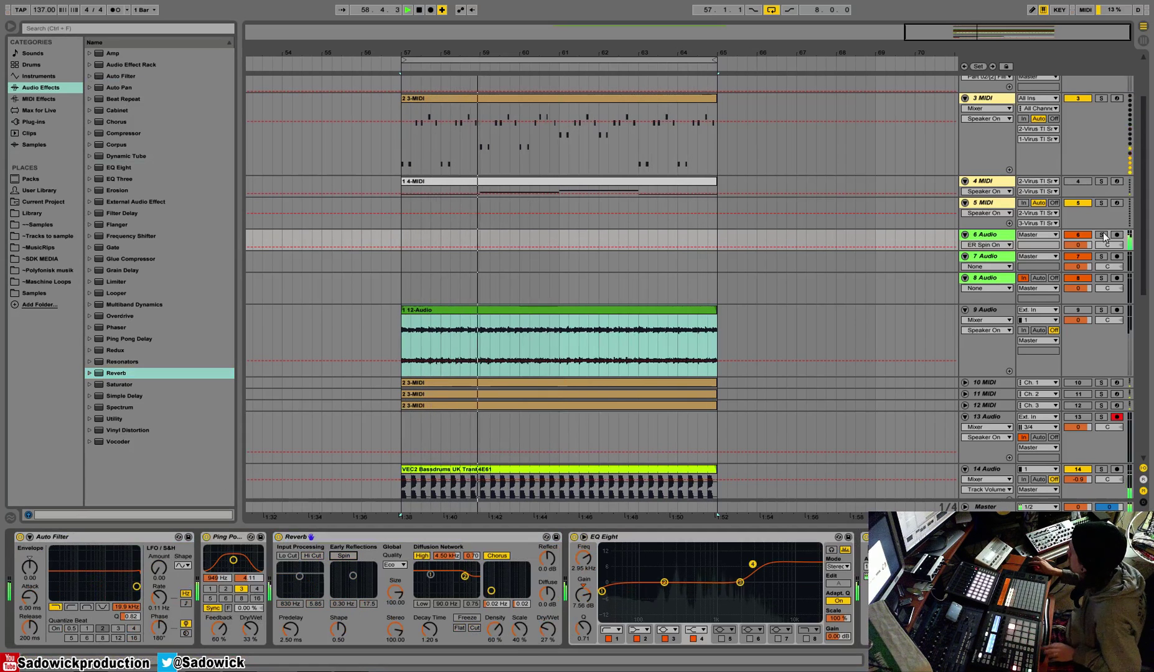
click(1100, 99)
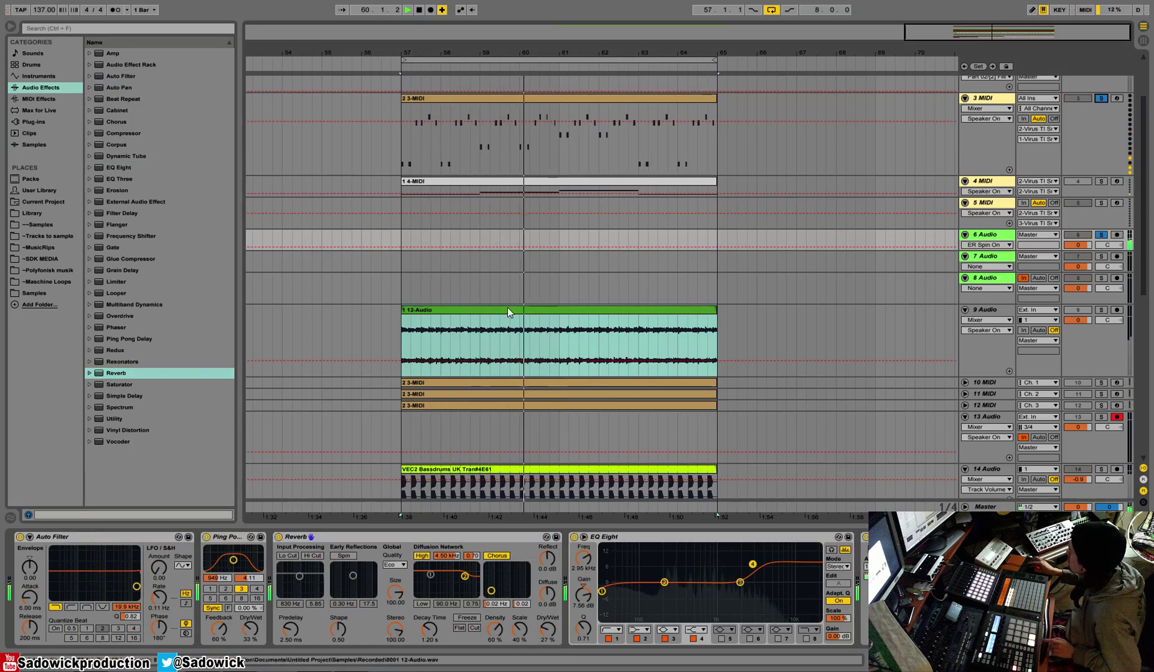
click(20, 537)
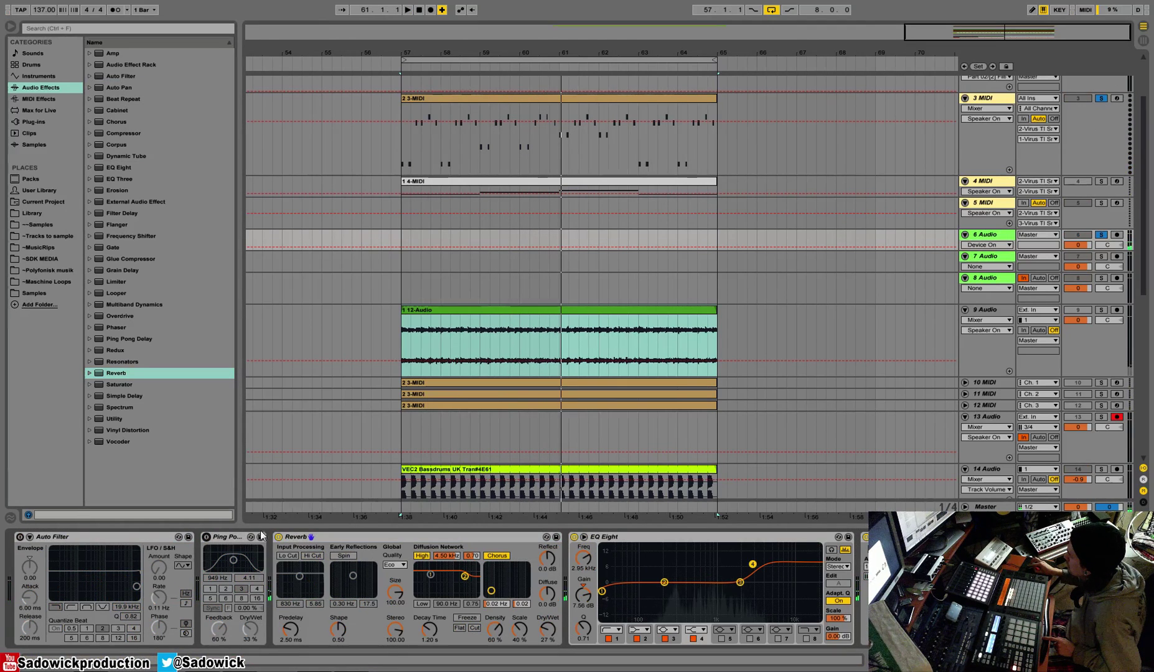
key(space)
click(206, 537)
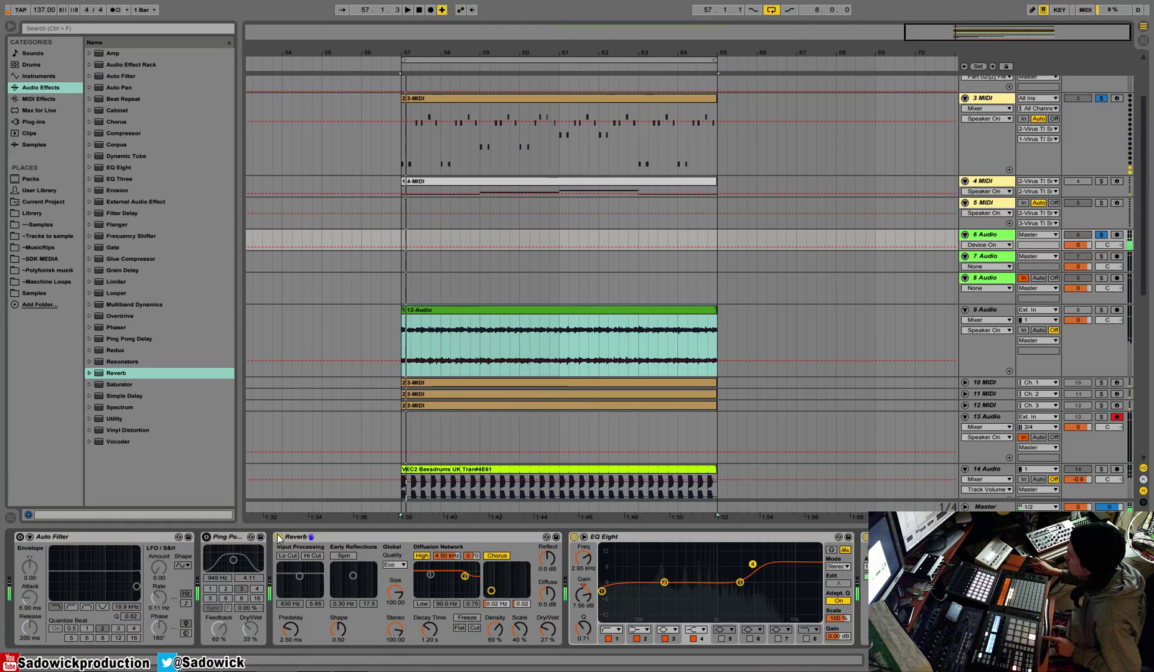
click(206, 536)
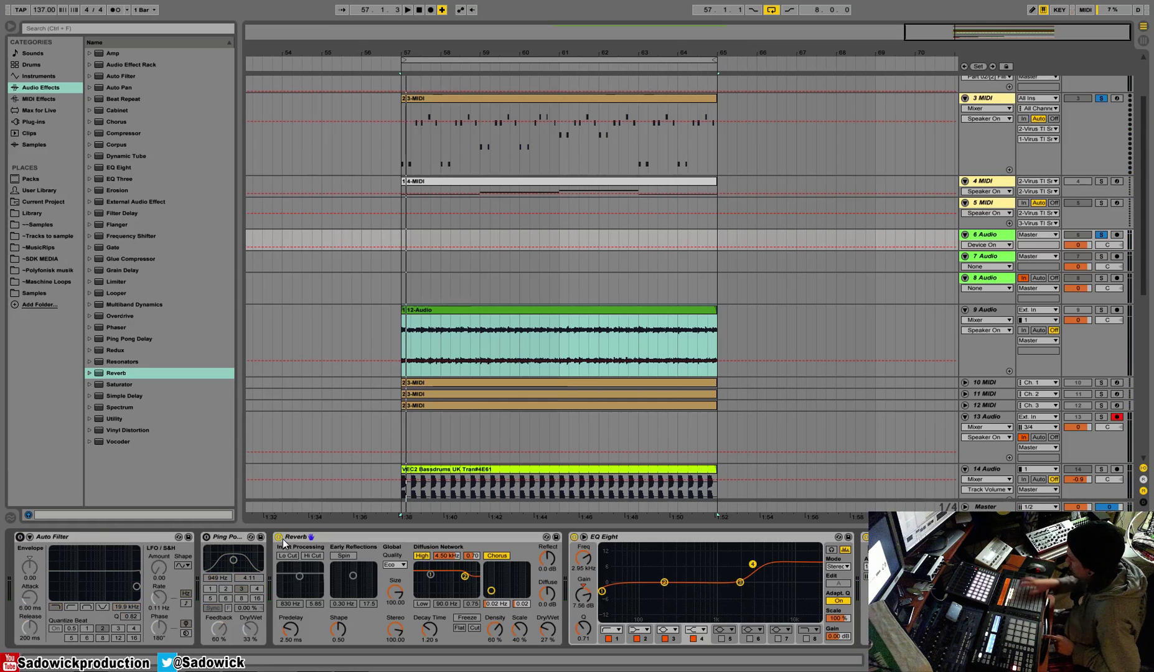
click(281, 539)
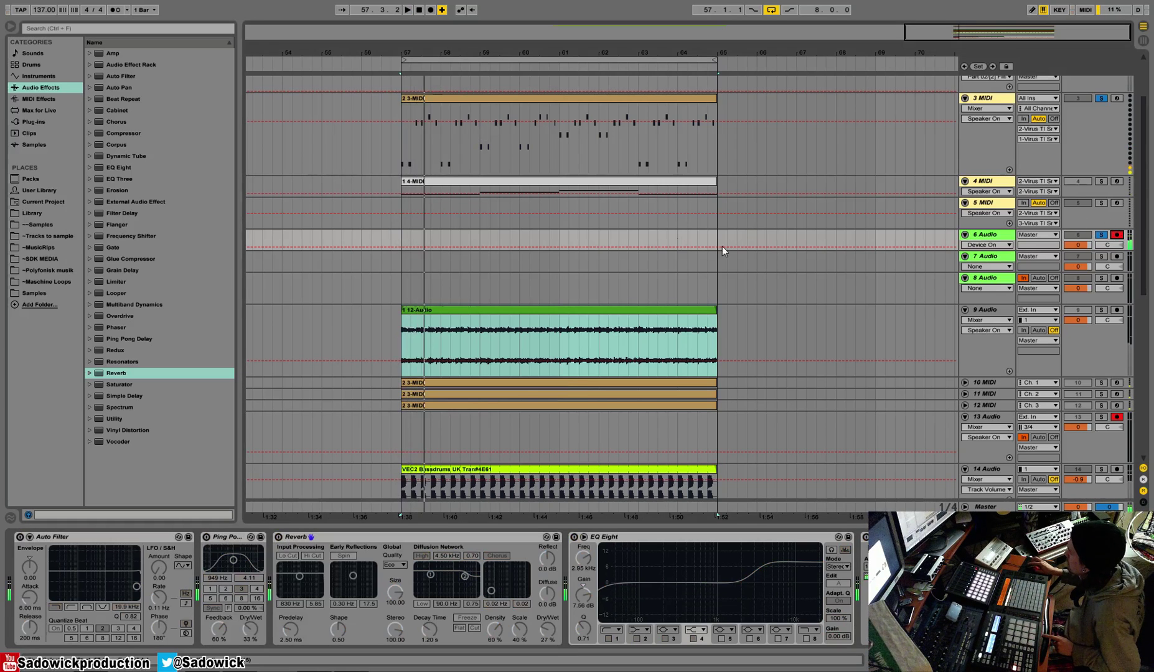
Step: Record the 3 MIDI synth onto the armed 6 Audio track through the loop from bar 57 to 65
click(677, 235)
key(space)
click(431, 10)
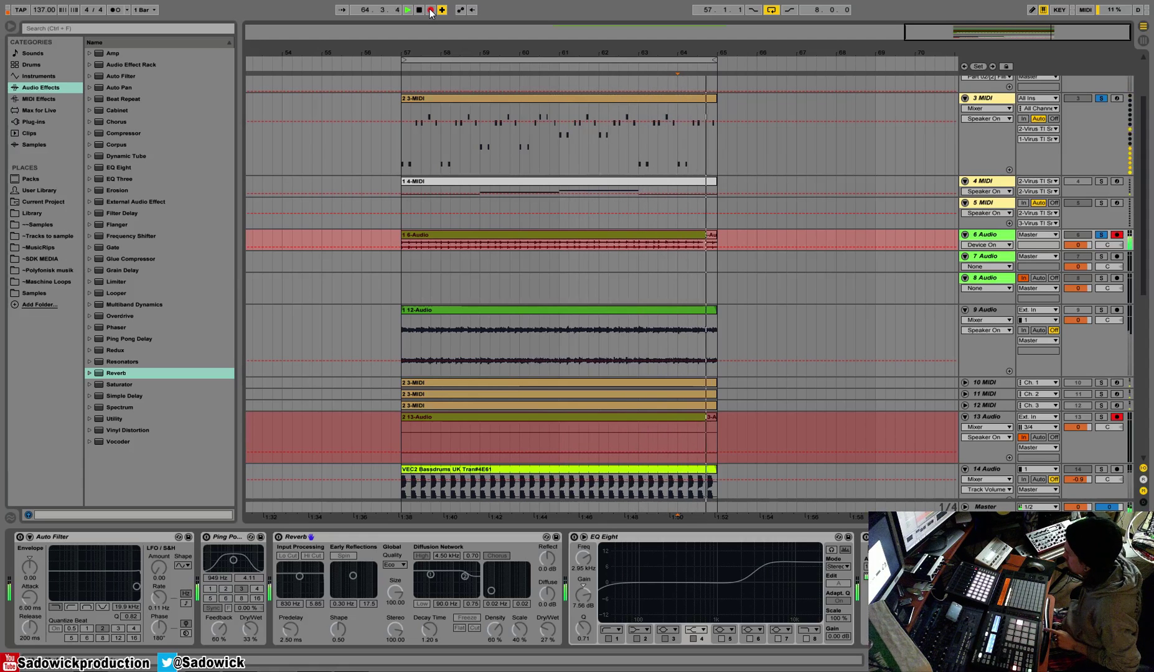
click(431, 10)
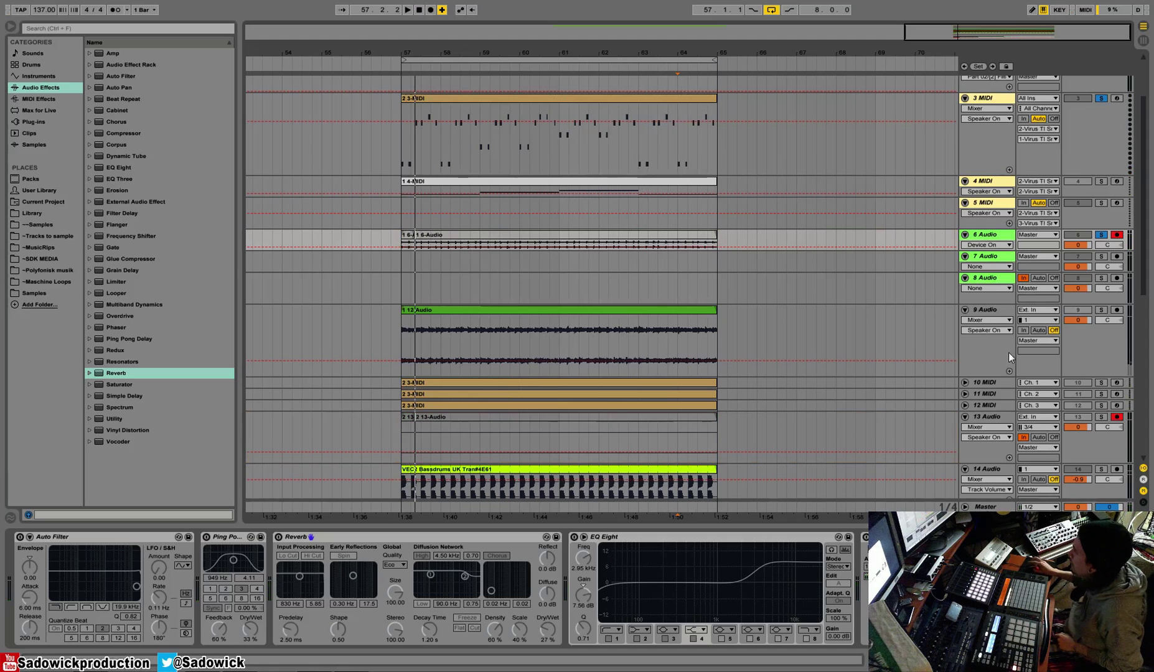
Step: Remove the 13 Audio track and the 10, 11 and 12 MIDI tracks from the arrangement
right_click(1000, 421)
right_click(1000, 421)
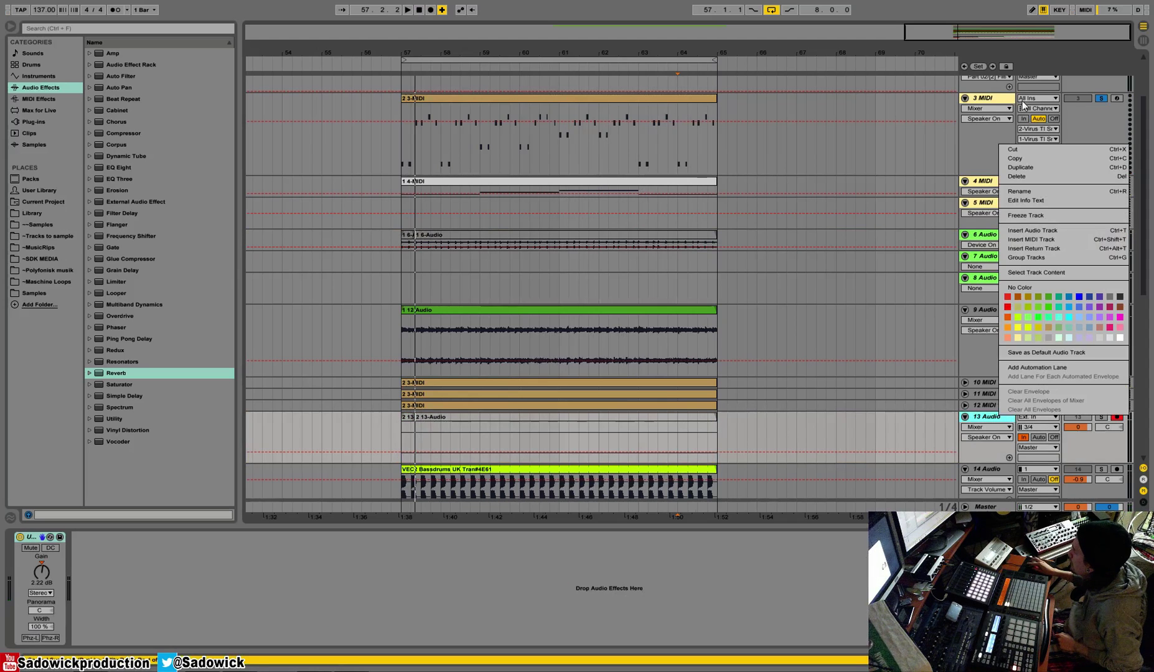
click(1013, 150)
click(984, 382)
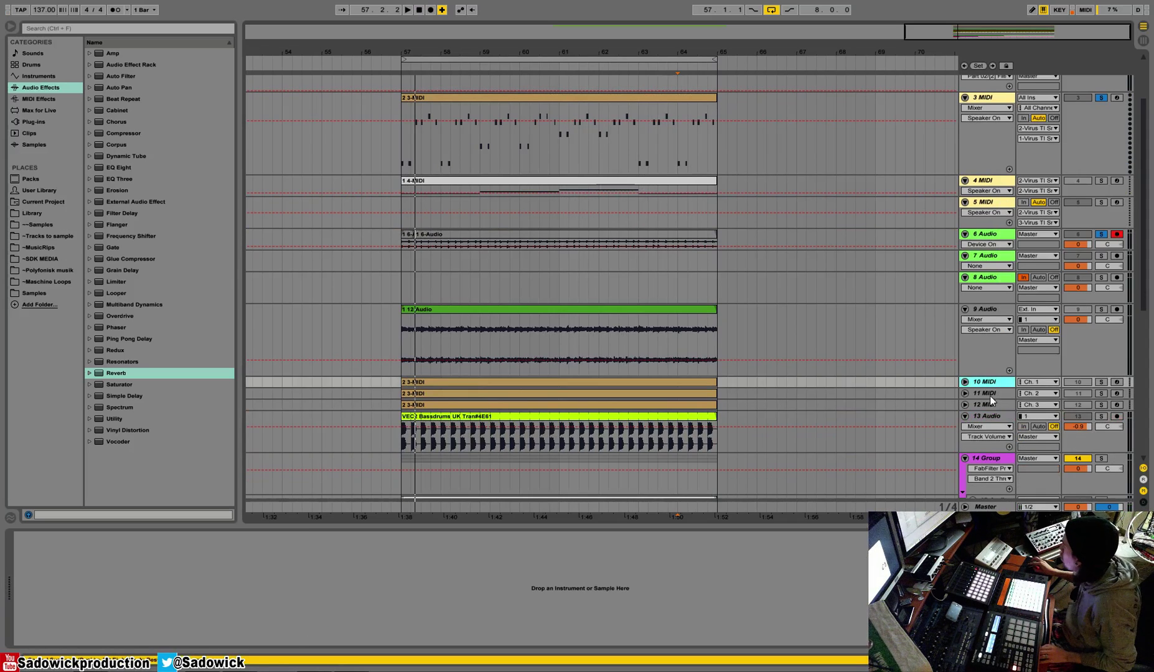
shift+click(990, 406)
right_click(991, 384)
click(999, 388)
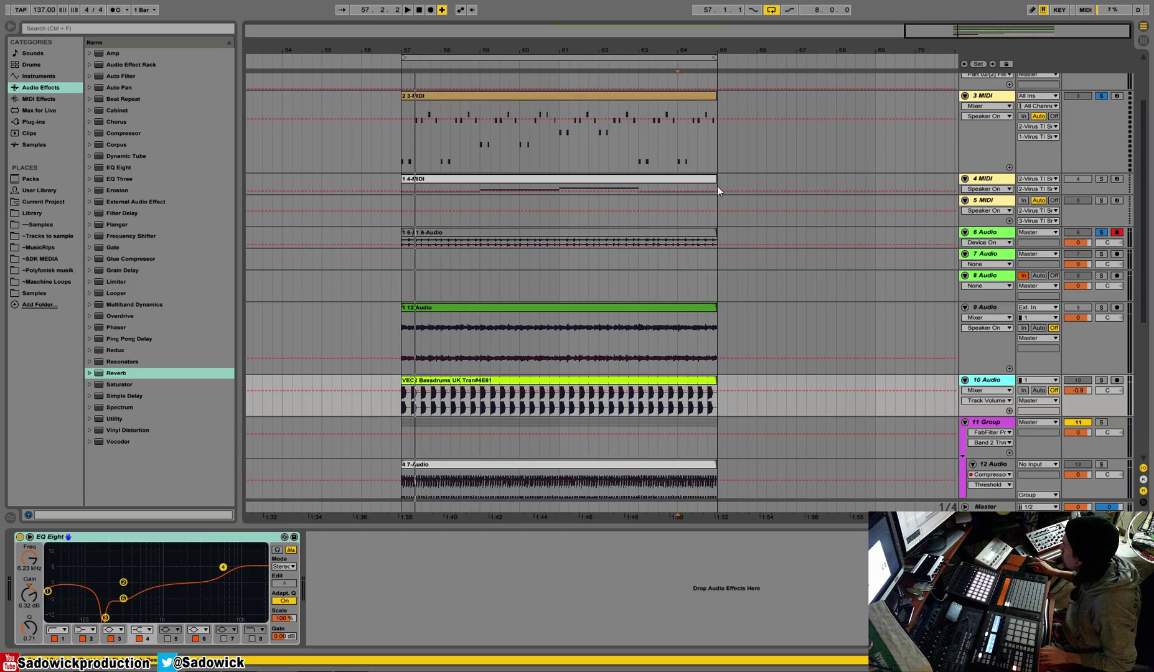
Step: Clear the solos on 3 MIDI and 6 Audio and deactivate the 3 MIDI and 5 MIDI tracks
click(1101, 97)
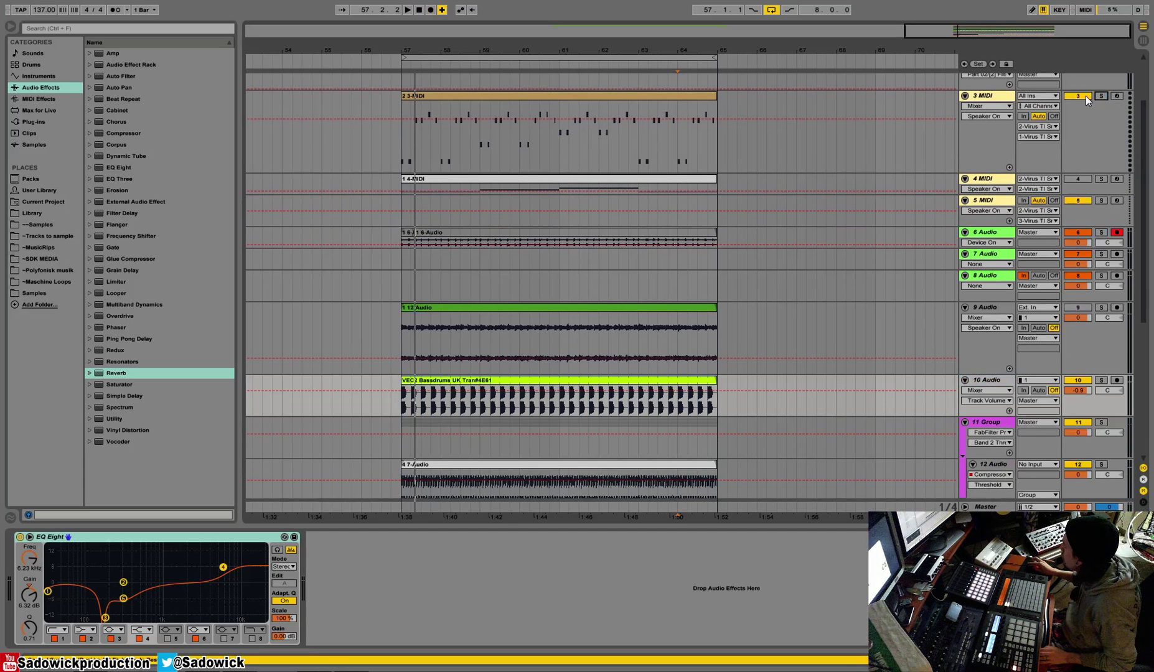
click(983, 234)
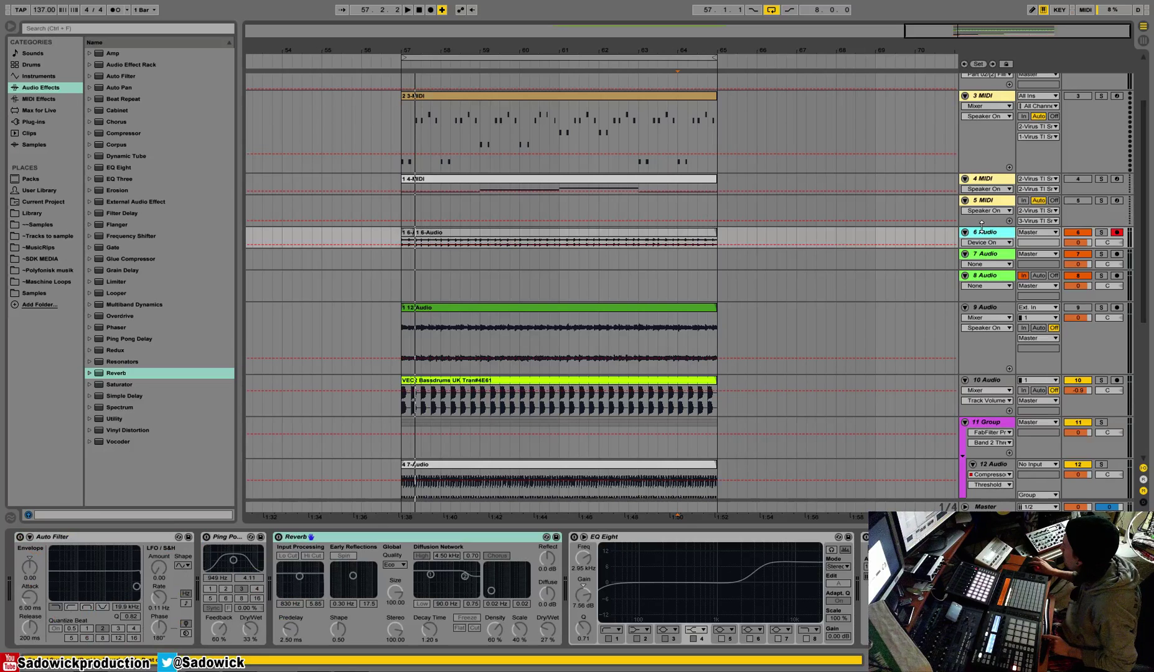
Step: Enlarge 6 Audio, set its monitoring to Auto, and move the track directly above 9 Audio
drag(1073, 249, 1072, 289)
click(1039, 252)
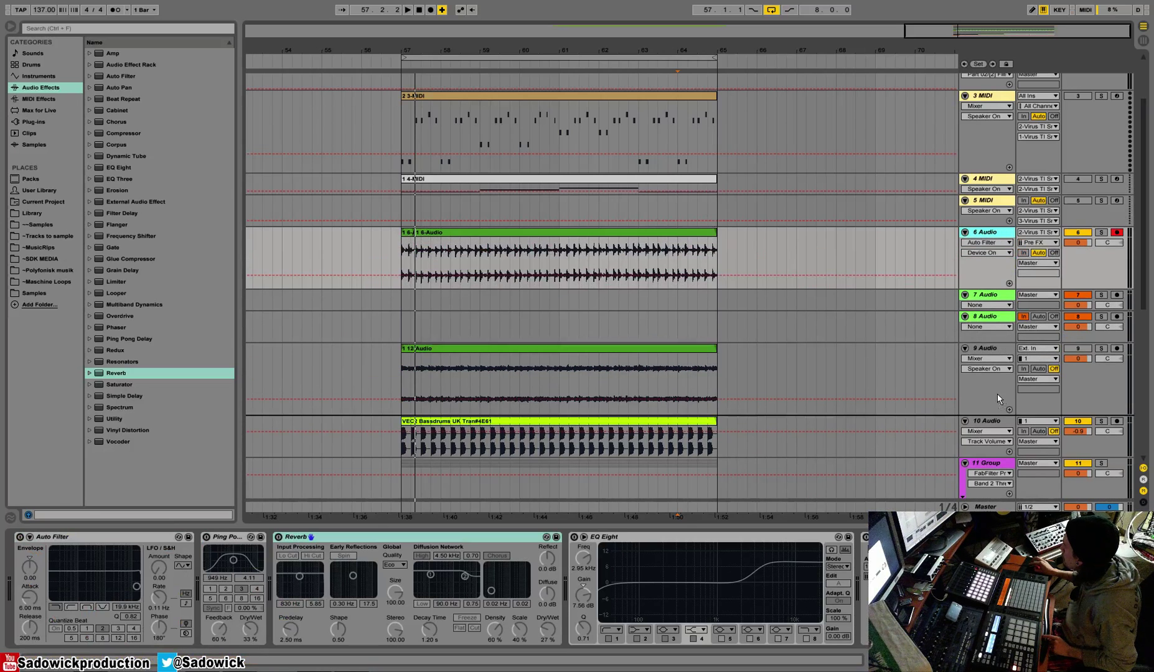
drag(1003, 347, 1003, 346)
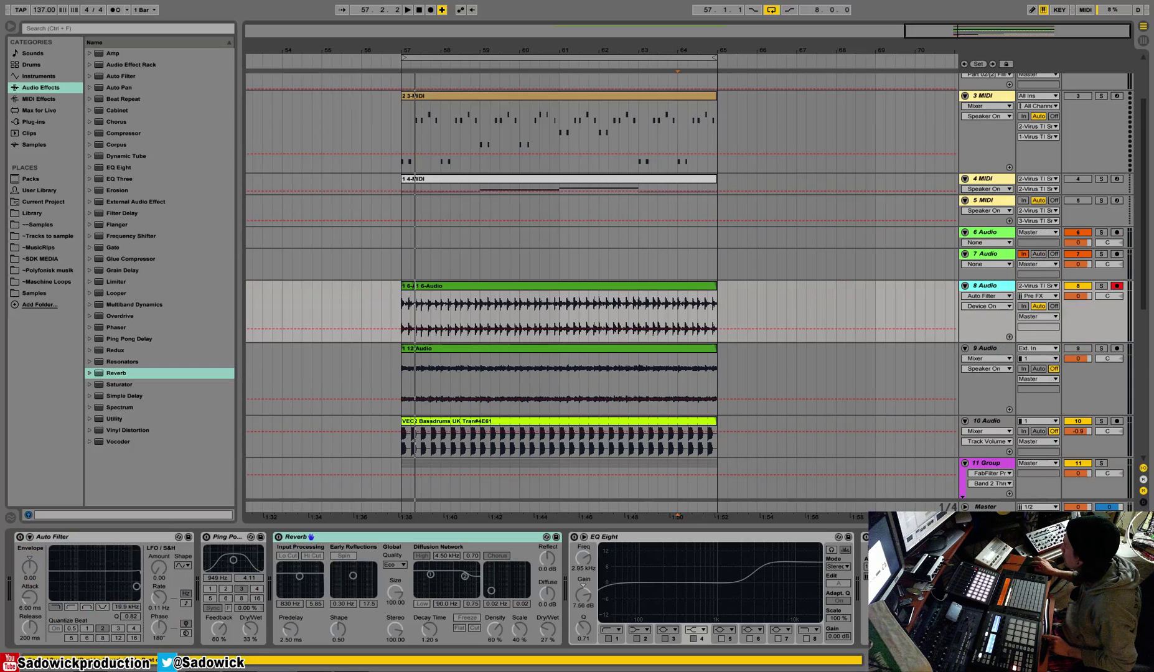
Step: Reduce the heights of the tracks from 8 Audio down to 18 Audio to make the arrangement more compact
click(1144, 661)
drag(559, 50, 559, 25)
scroll(871, 323, down, 4)
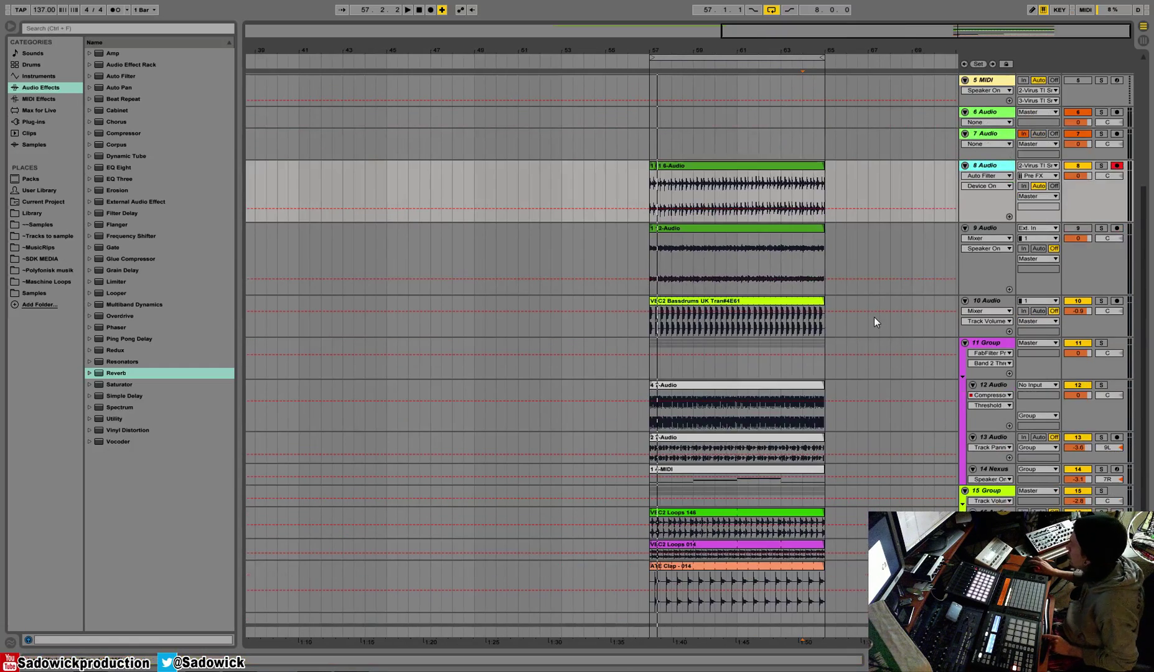
drag(1060, 295, 1093, 198)
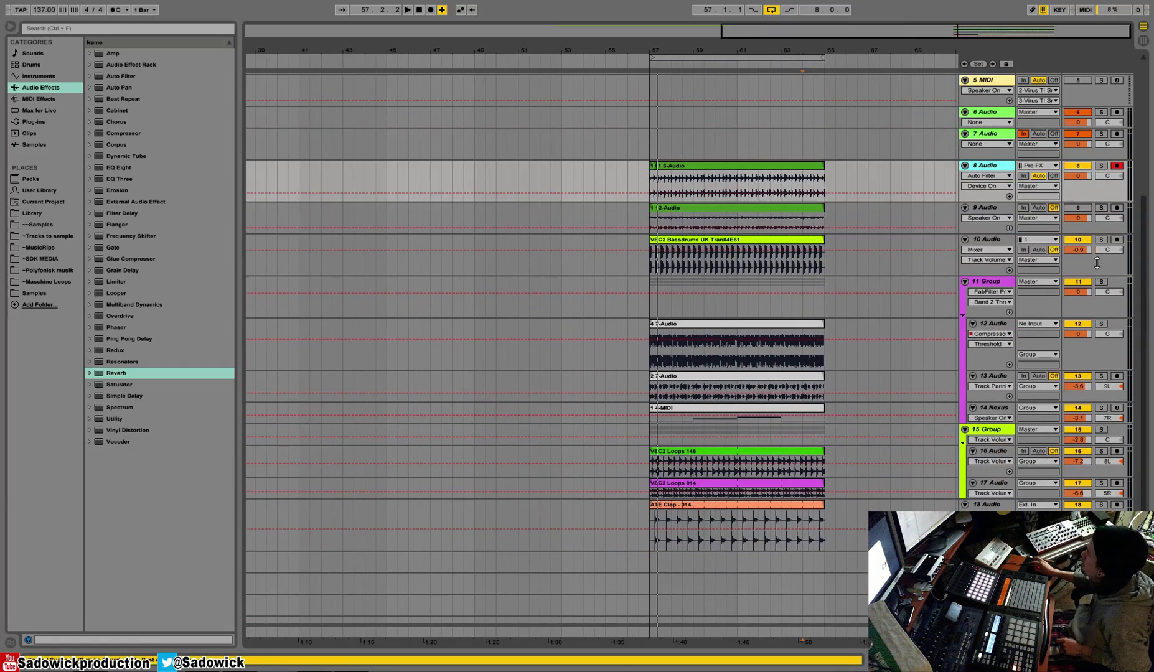
drag(1097, 275, 1095, 264)
drag(1087, 307, 1087, 283)
drag(1086, 338, 1090, 296)
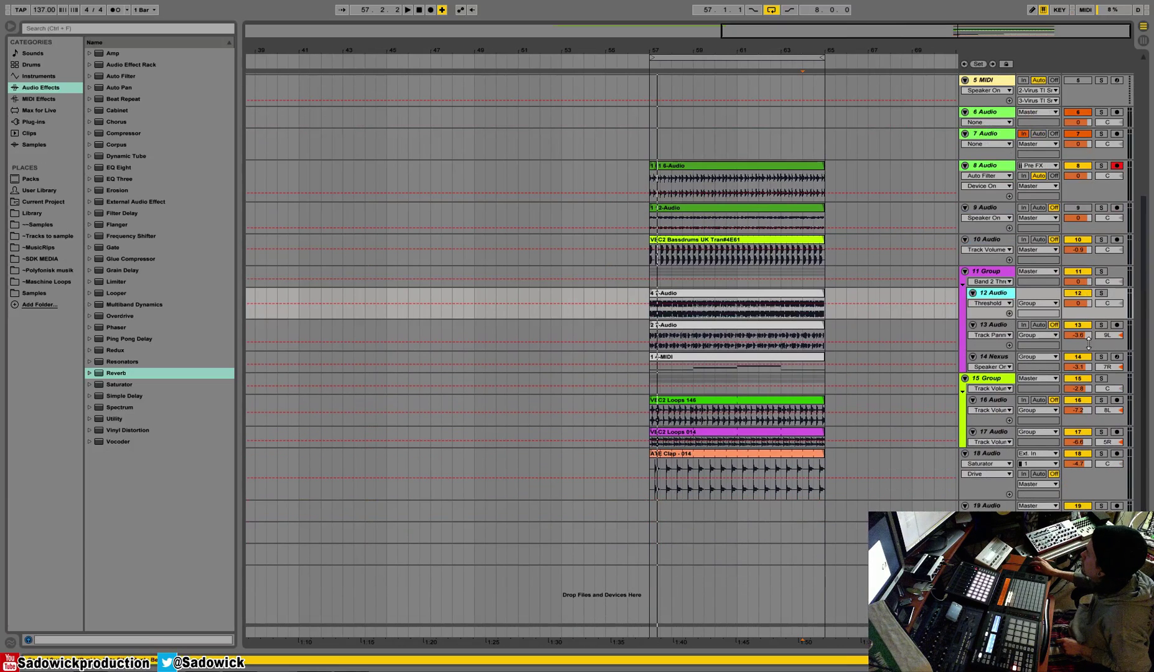
drag(1089, 343, 1089, 332)
drag(1111, 412, 1110, 404)
drag(1096, 485, 1097, 473)
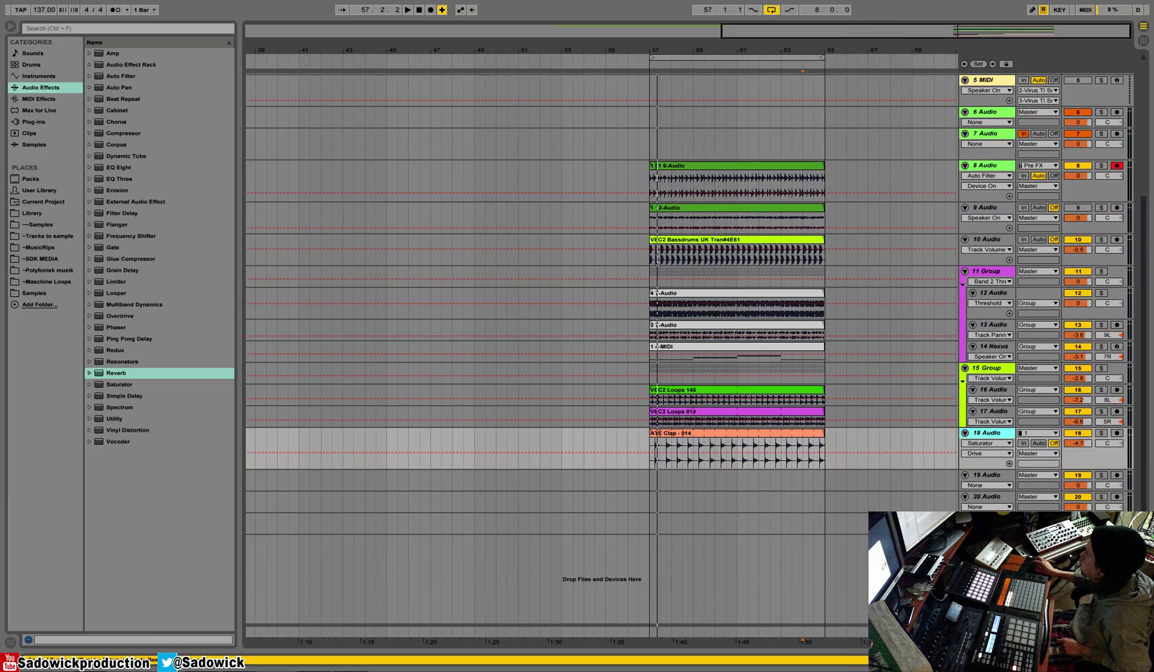
click(1144, 660)
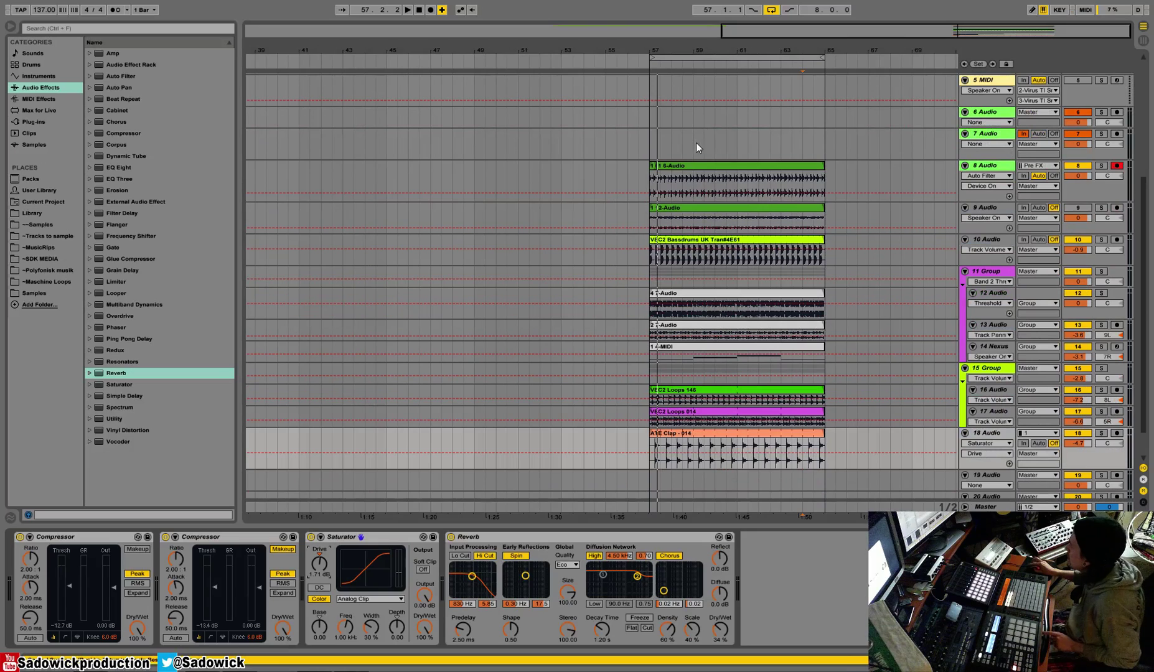
Step: Switch 8 Audio's bypassed effects back on and play its recorded clip soloed
click(696, 166)
key(space)
key(space)
click(1101, 166)
key(space)
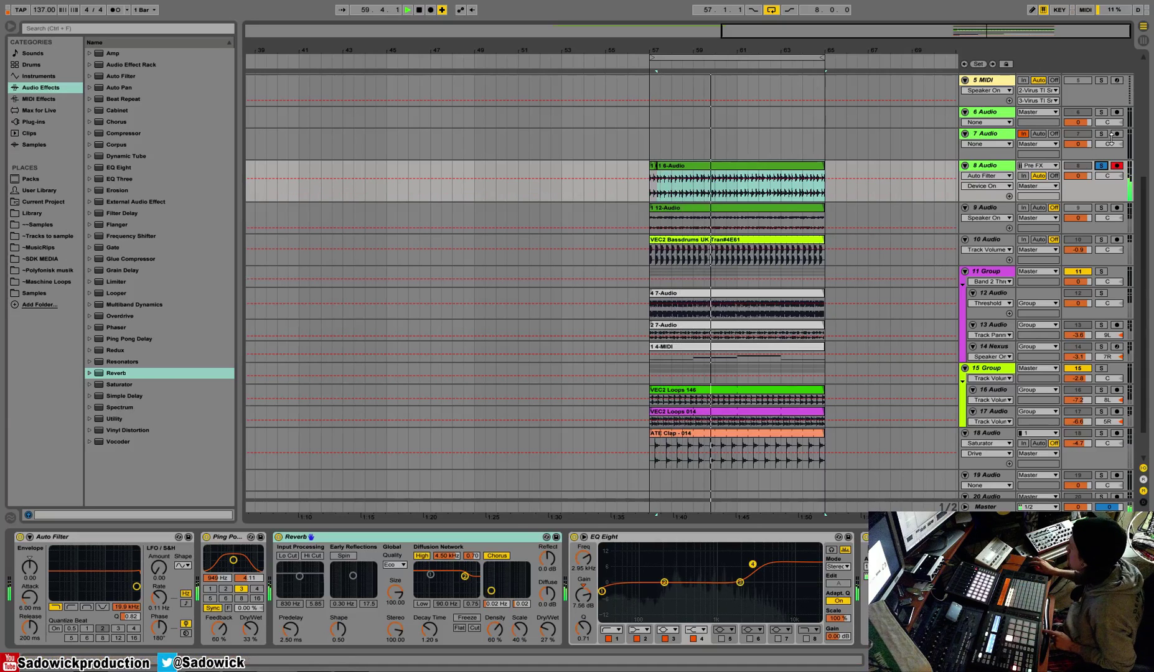
Step: Unsolo 8 Audio, then lower its volume to -0.6 dB and 9 Audio's volume to -5.9 dB
click(1100, 166)
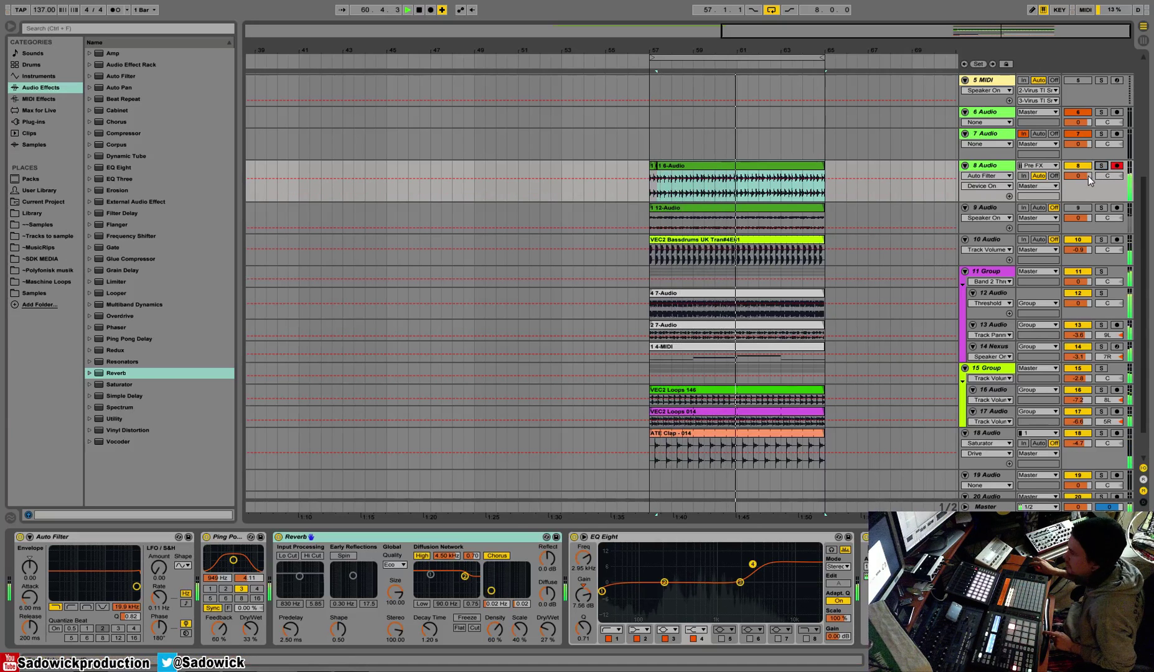
drag(1066, 177, 1089, 243)
Step: Solo 9 Audio, adjust the first band of its EQ Eight, then unsolo the track
click(1101, 207)
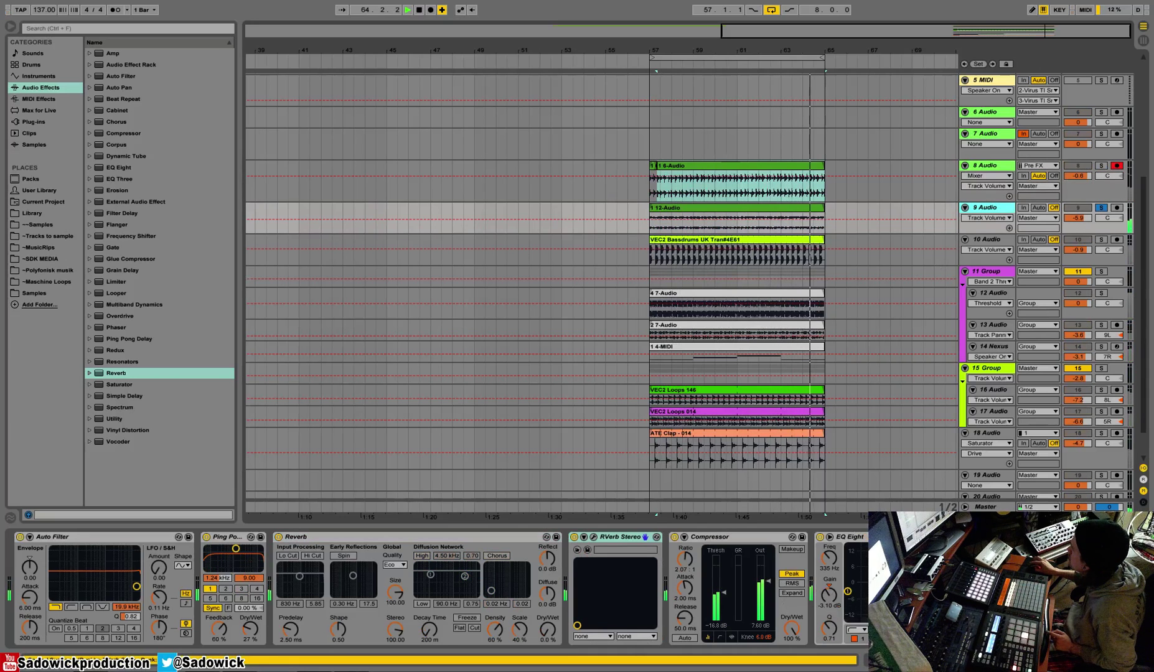
drag(927, 591, 927, 593)
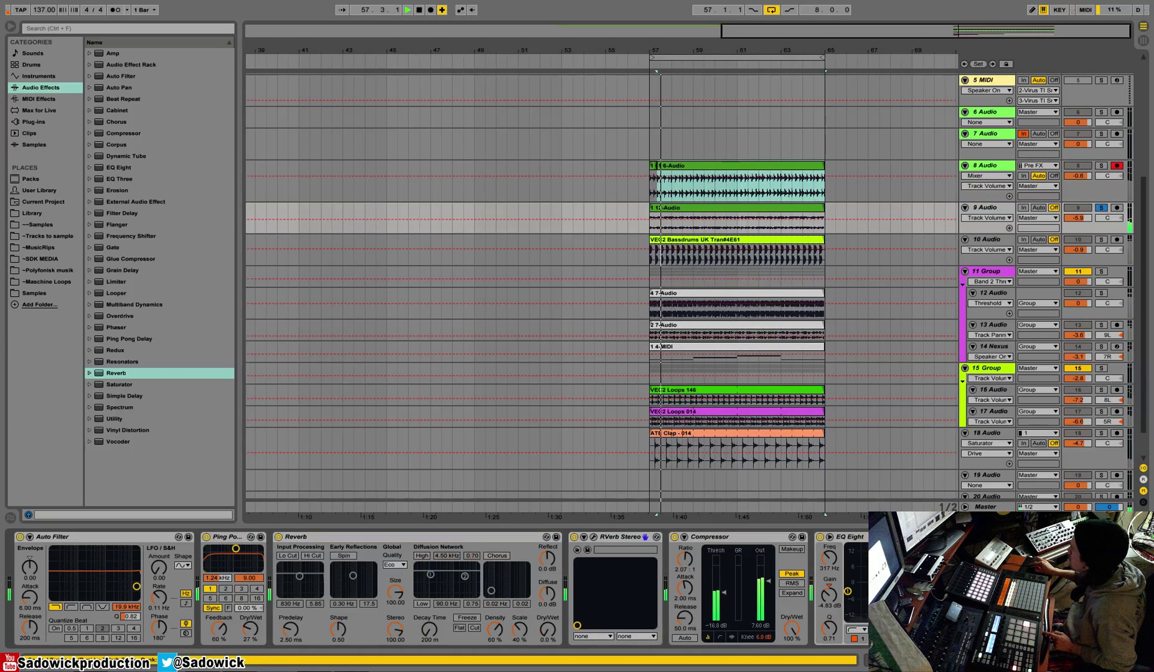
key(ctrl+z)
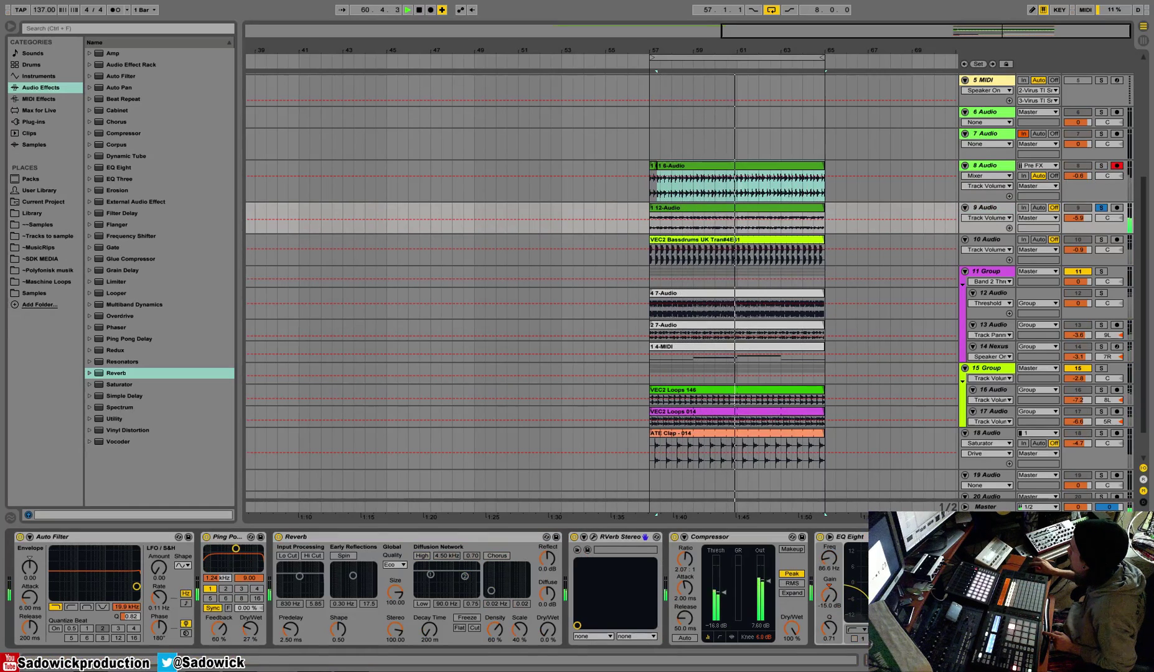
click(854, 639)
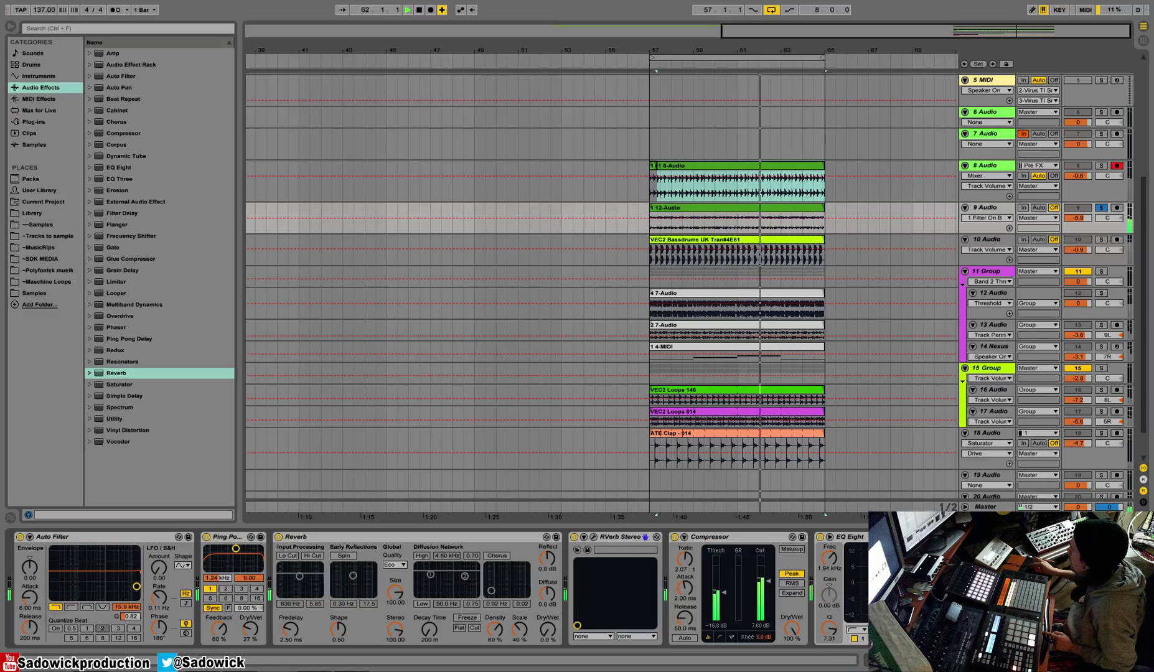
click(1101, 207)
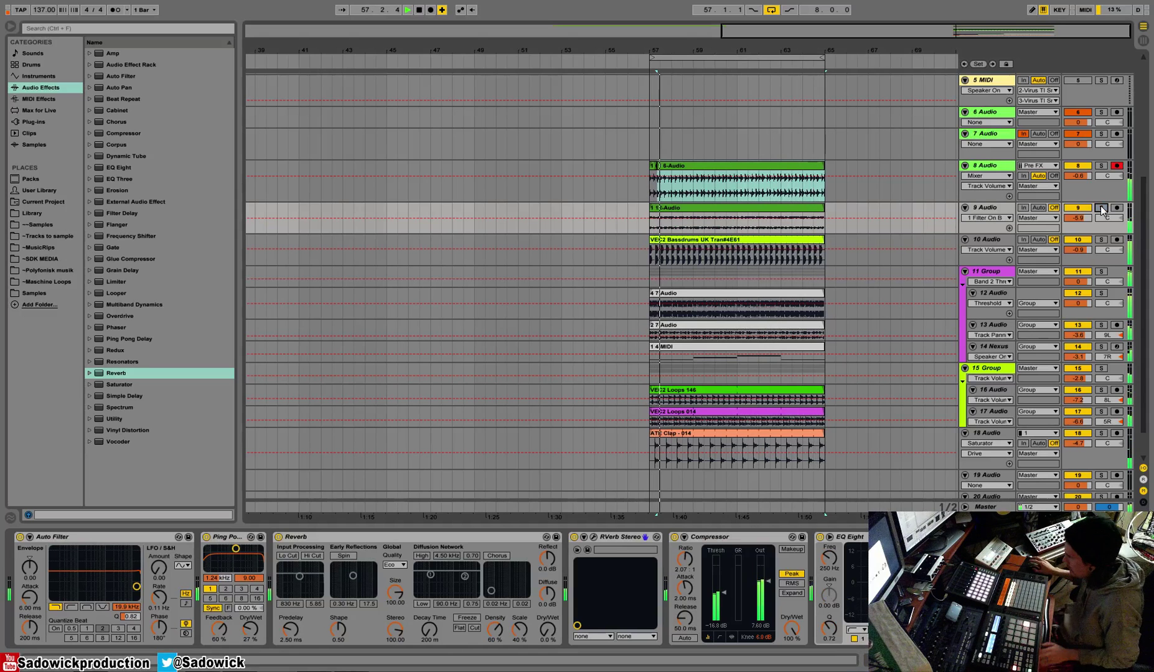
Step: Copy the VEC2 Bassdrums clip from bar 57 on 10 Audio and paste it at bar 1
click(744, 239)
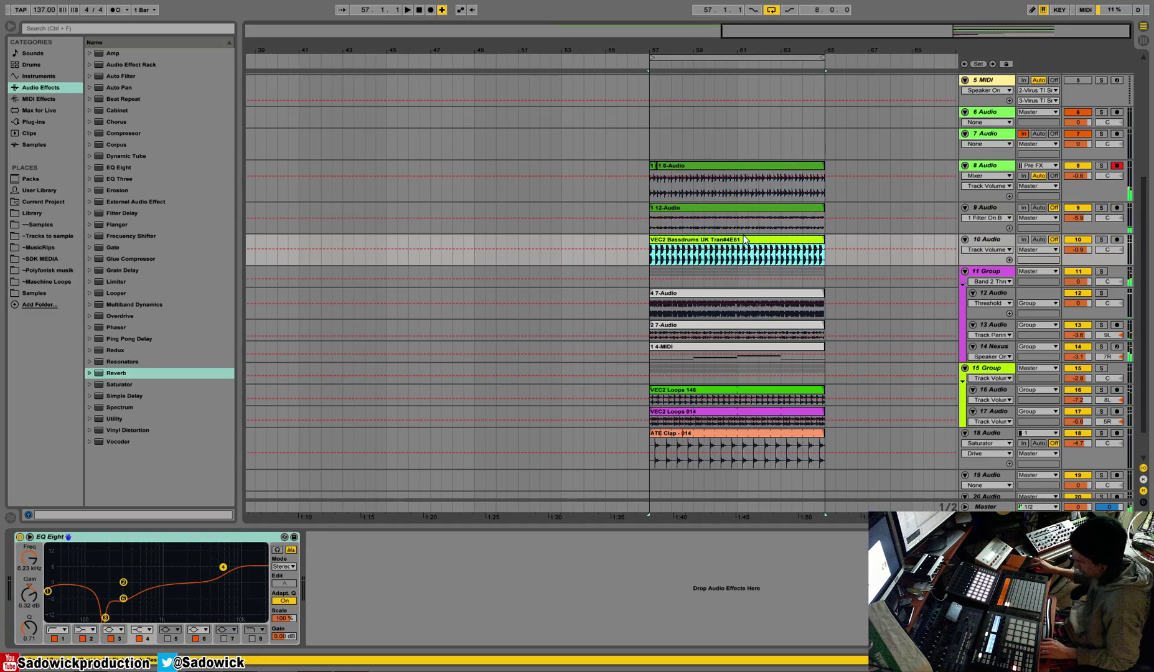
key(space)
drag(638, 49, 639, 31)
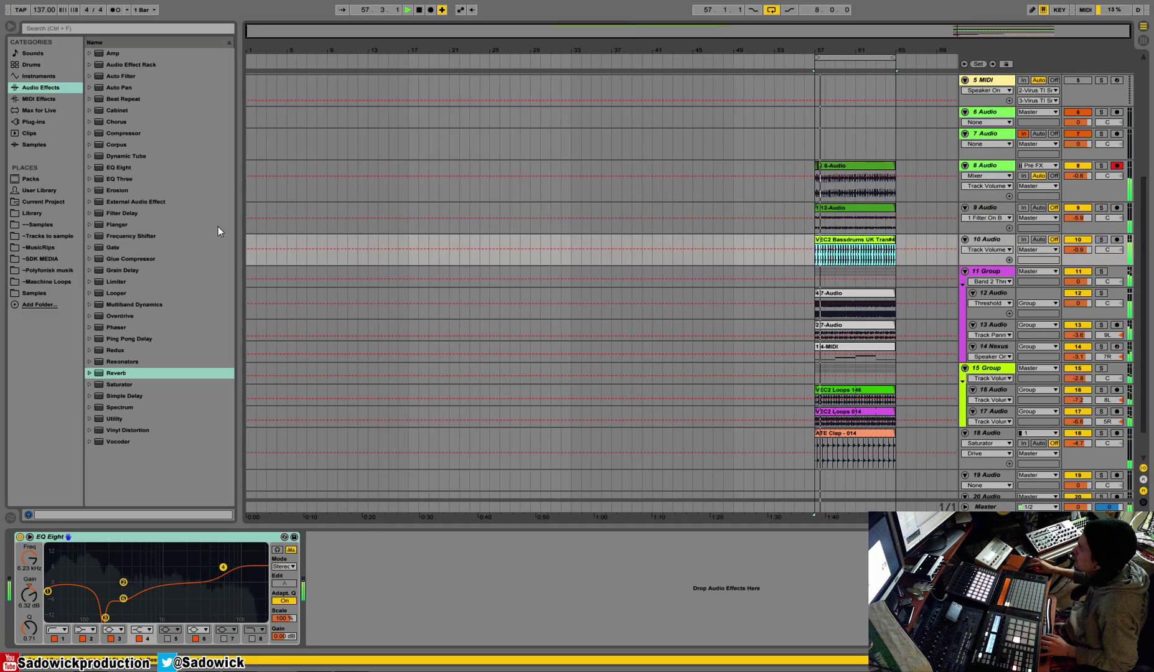
click(248, 243)
key(ctrl+v)
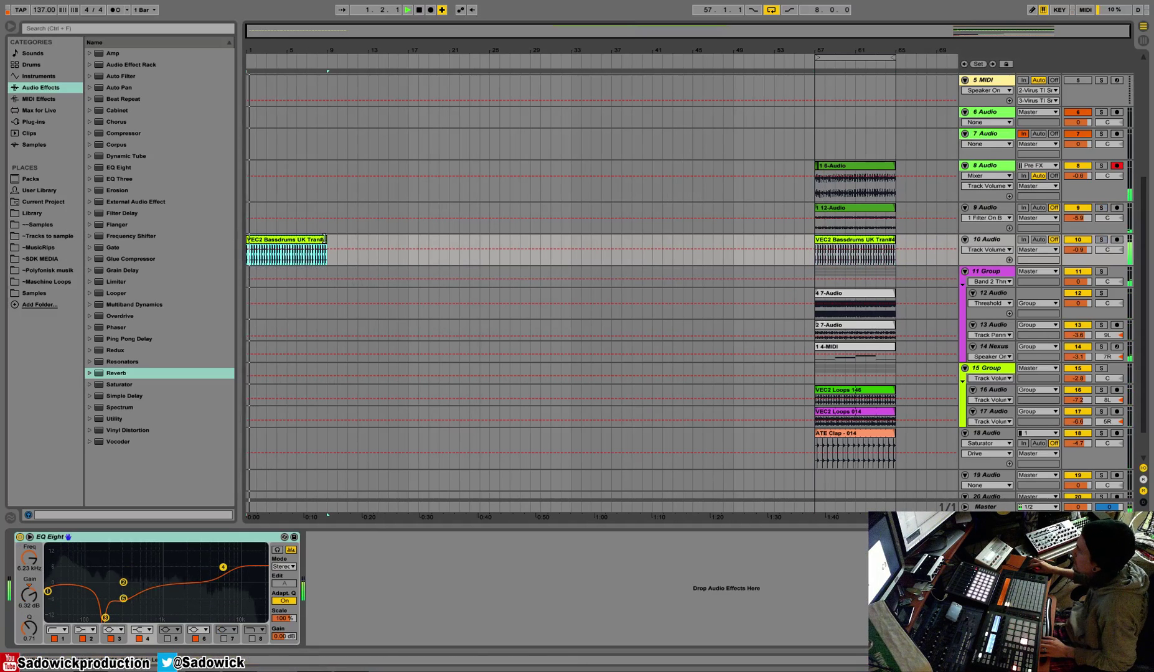
Step: Extend the pasted kick clip to bar 17, then trim off its last kick
drag(322, 243, 408, 242)
drag(408, 50, 409, 81)
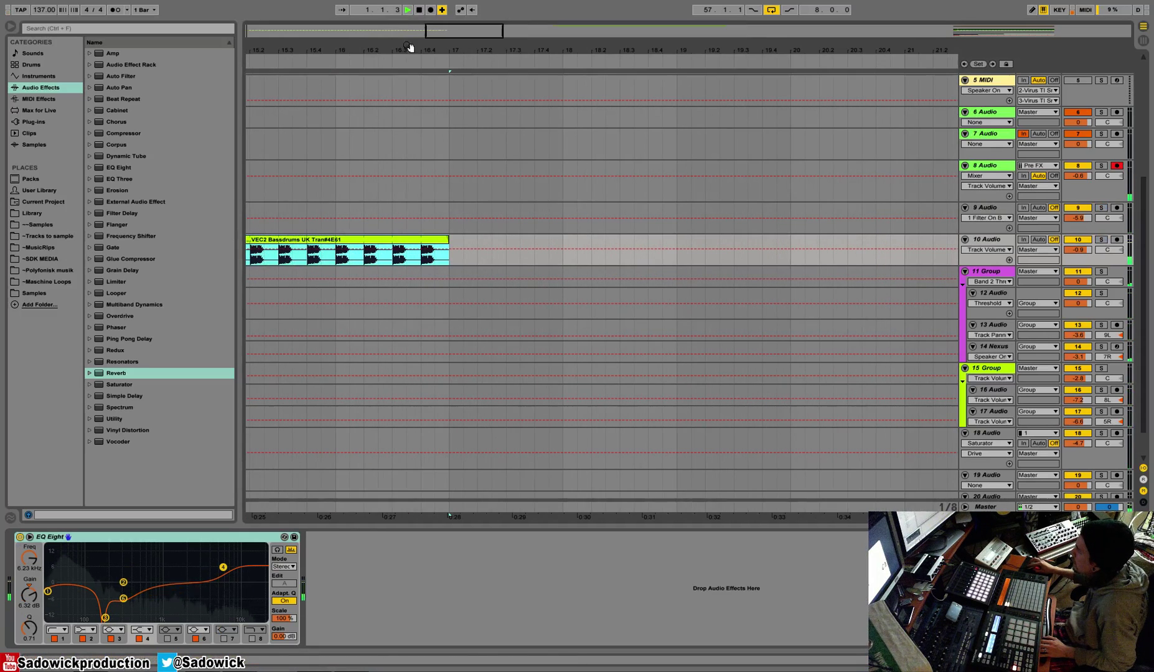
drag(448, 241, 421, 243)
drag(417, 51, 409, 25)
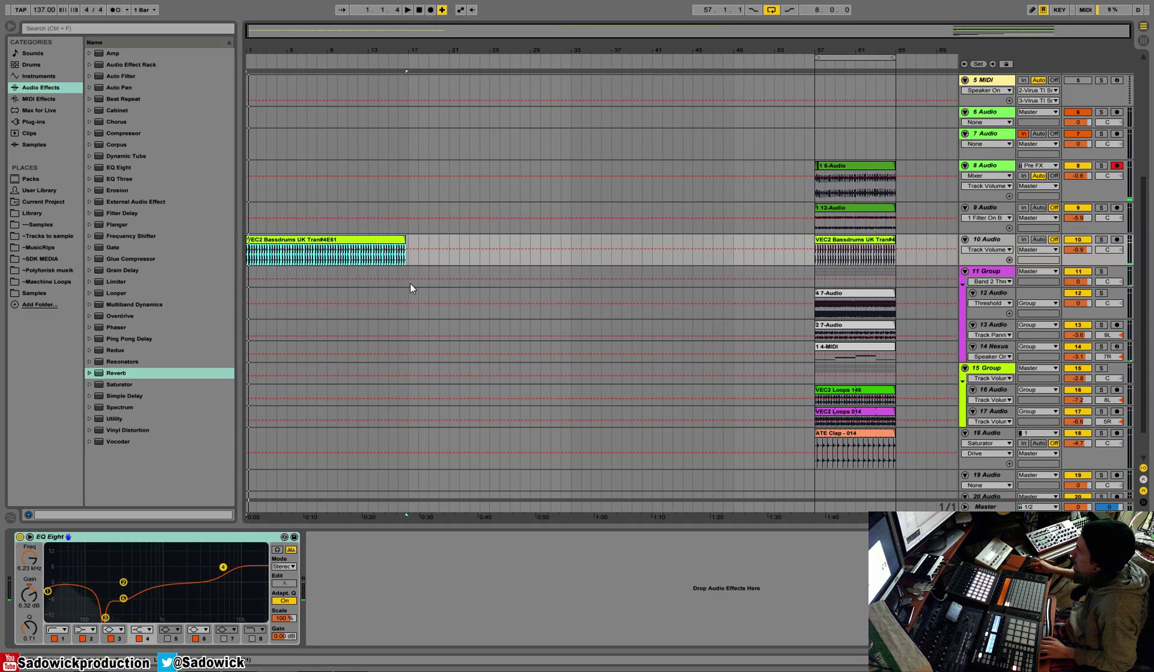
Step: Duplicate the full 16-bar kick section on 10 Audio so the copy starts at bar 17, and check playback
drag(413, 242, 187, 251)
key(ctrl+d)
key(space)
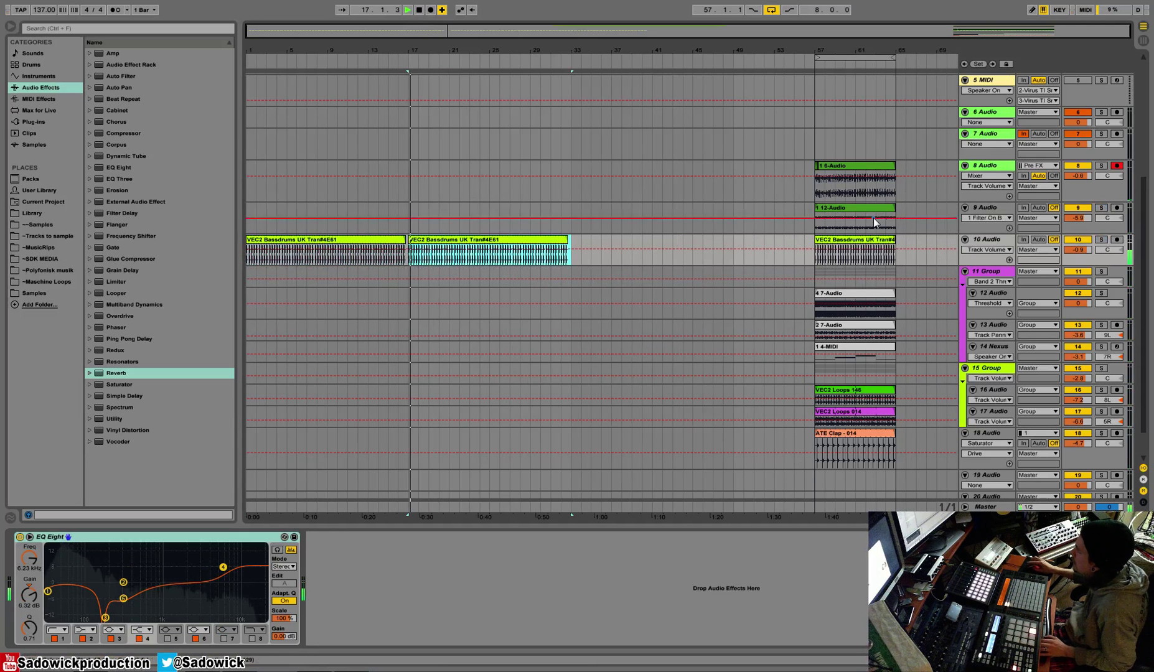
Step: Audition the 7-Audio clips at bar 57, solo 13 Audio, and copy the first bar of its clip
click(834, 305)
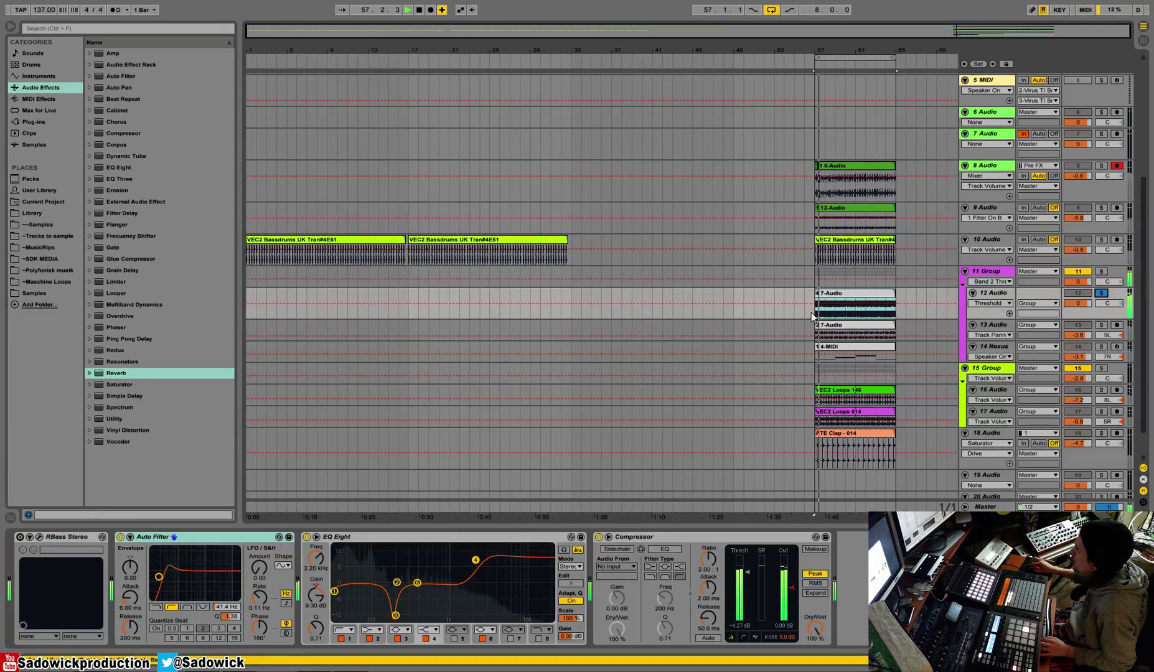
drag(817, 313, 825, 337)
click(1101, 326)
key(space)
key(ctrl+c)
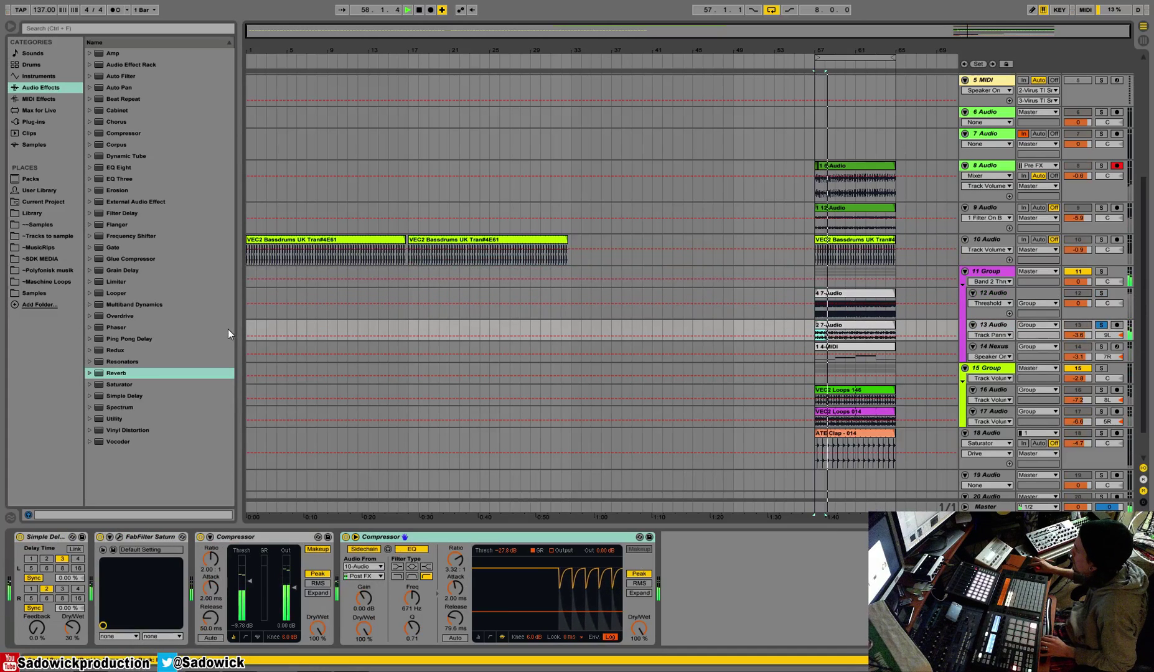
Step: Paste the copied bar at bar 1 on 13 Audio and turn on looping for it over one bar
click(251, 329)
key(ctrl+v)
key(space)
key(space)
double_click(251, 328)
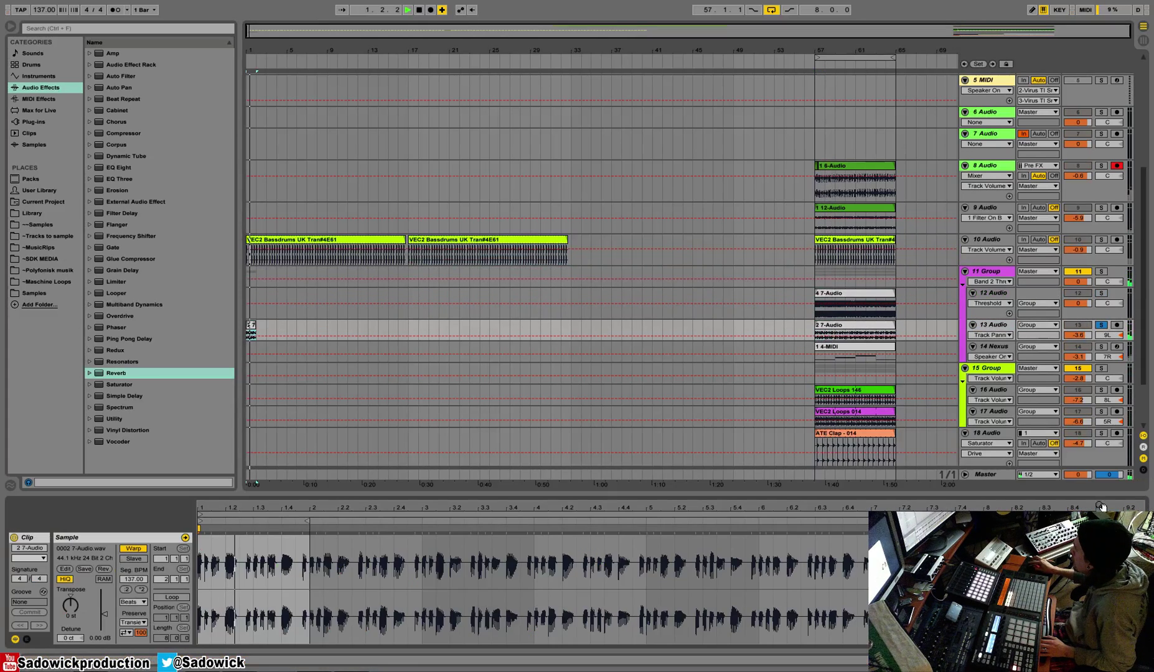
drag(1095, 514, 299, 536)
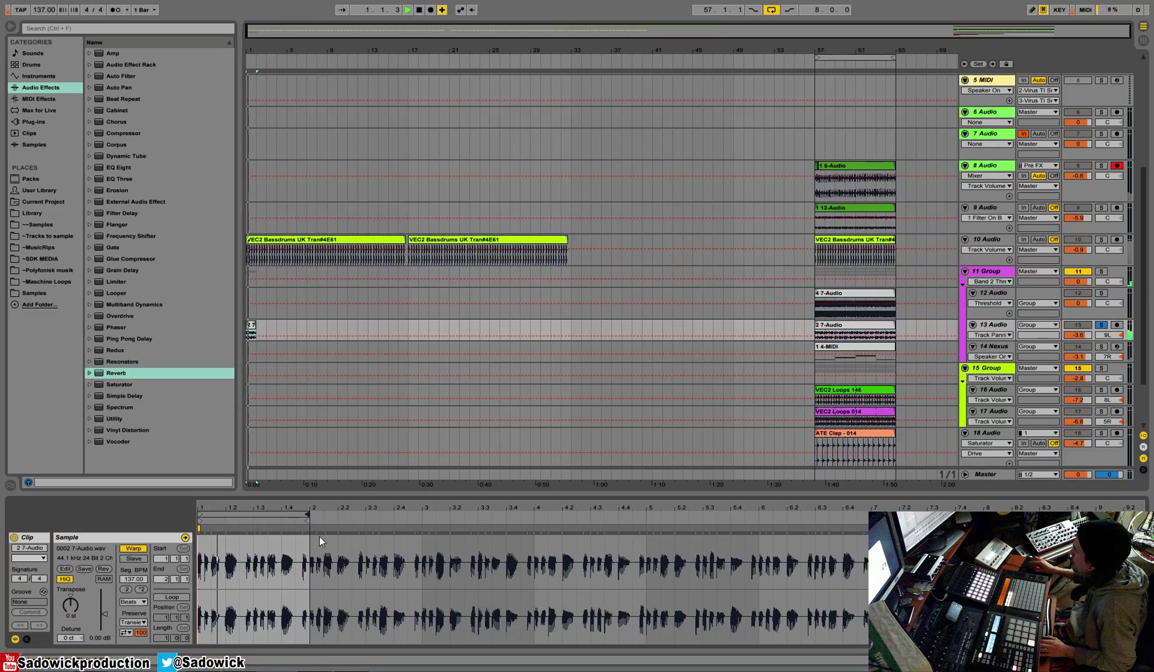
click(178, 597)
key(space)
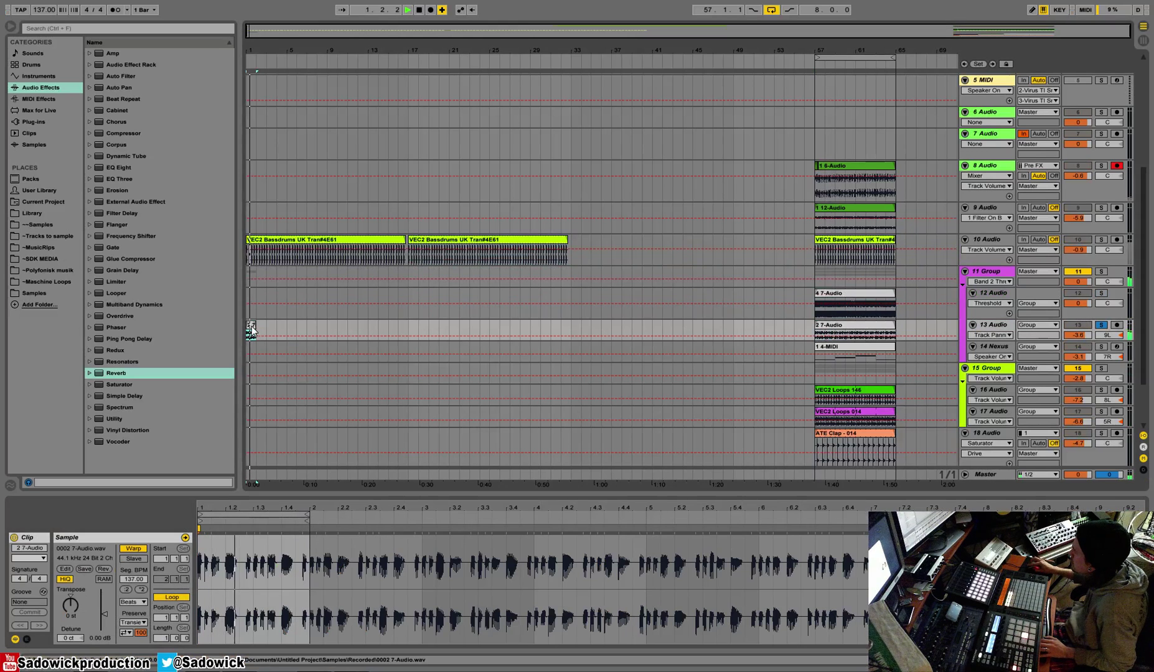
Step: Try to fill 13 Audio from bar 1 with repeated copies of the one-bar clip
key(ctrl+d)
key(ctrl+d)
key(ctrl+d)
key(ctrl+d)
key(ctrl+d)
key(ctrl+d)
key(ctrl+d)
key(ctrl+d)
key(ctrl+d)
key(ctrl+d)
key(ctrl+d)
key(ctrl+d)
key(ctrl+d)
key(ctrl+d)
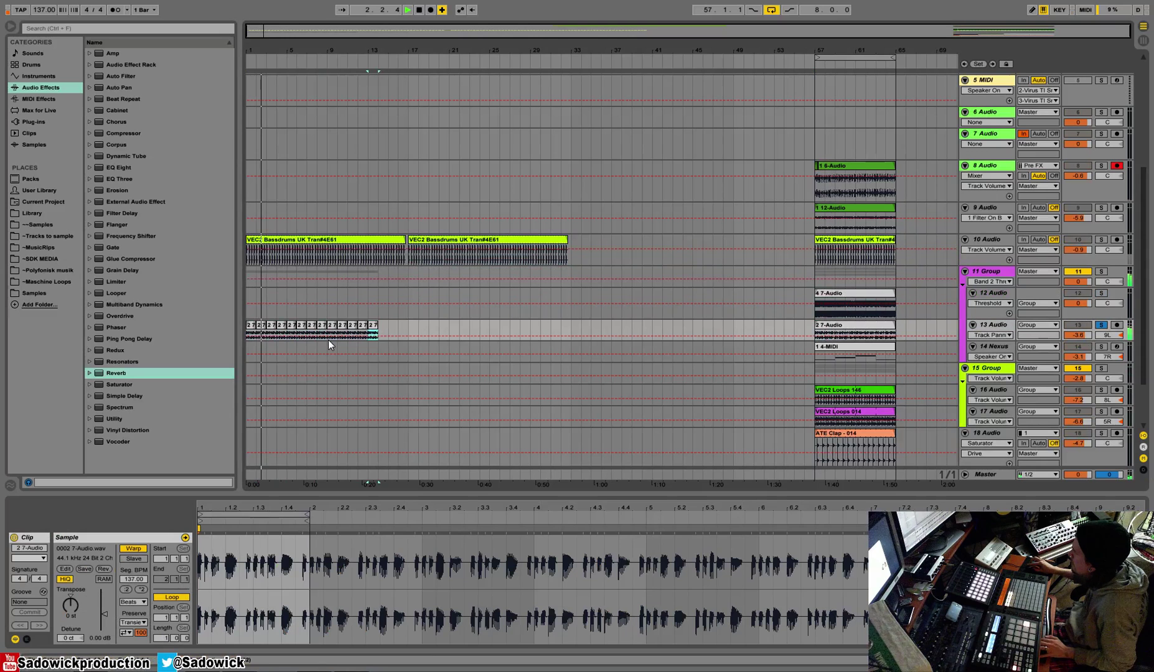
Step: Make the looped 7-Audio part one clip from bar 1 to 17, then duplicate it up to bar 33
drag(255, 329, 398, 332)
key(ctrl+j)
click(362, 326)
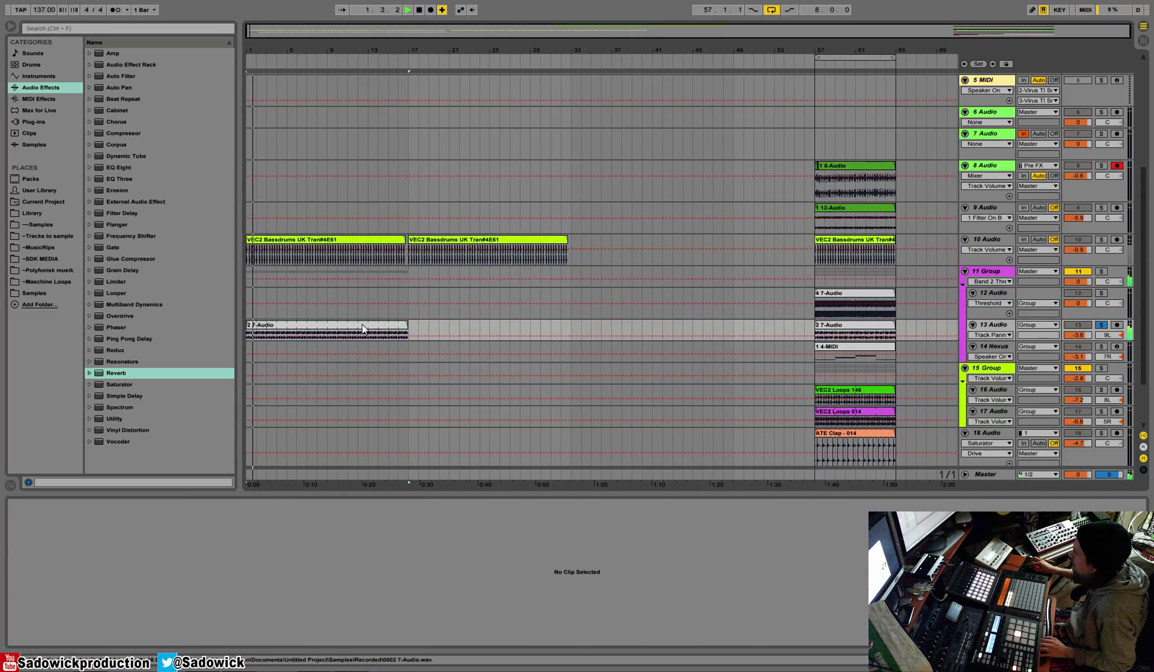
click(363, 326)
key(ctrl+d)
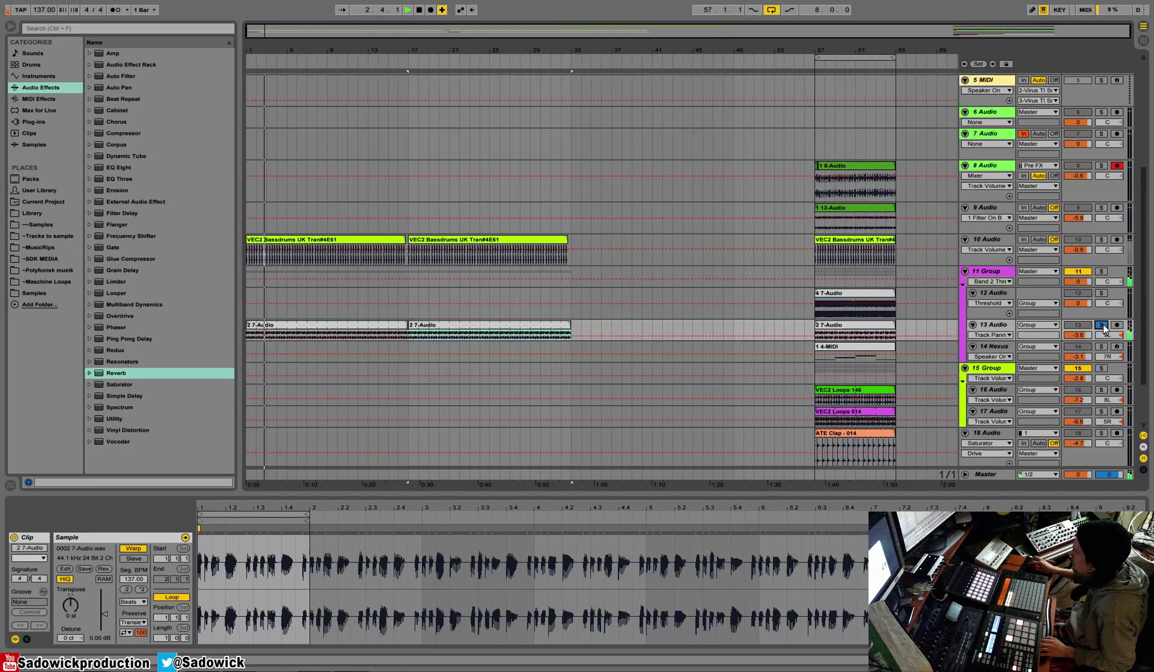
Step: Unsolo 13 Audio and recolour its two new 7-Audio clips at the start of the arrangement purple
shift+click(368, 323)
right_click(368, 322)
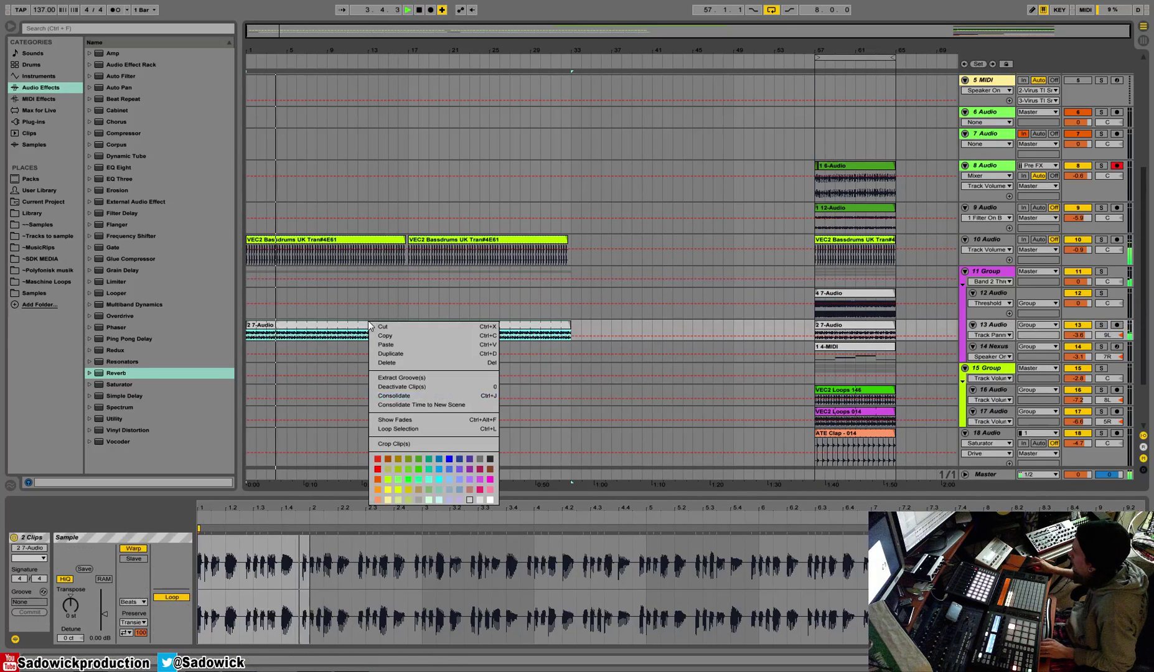
click(470, 477)
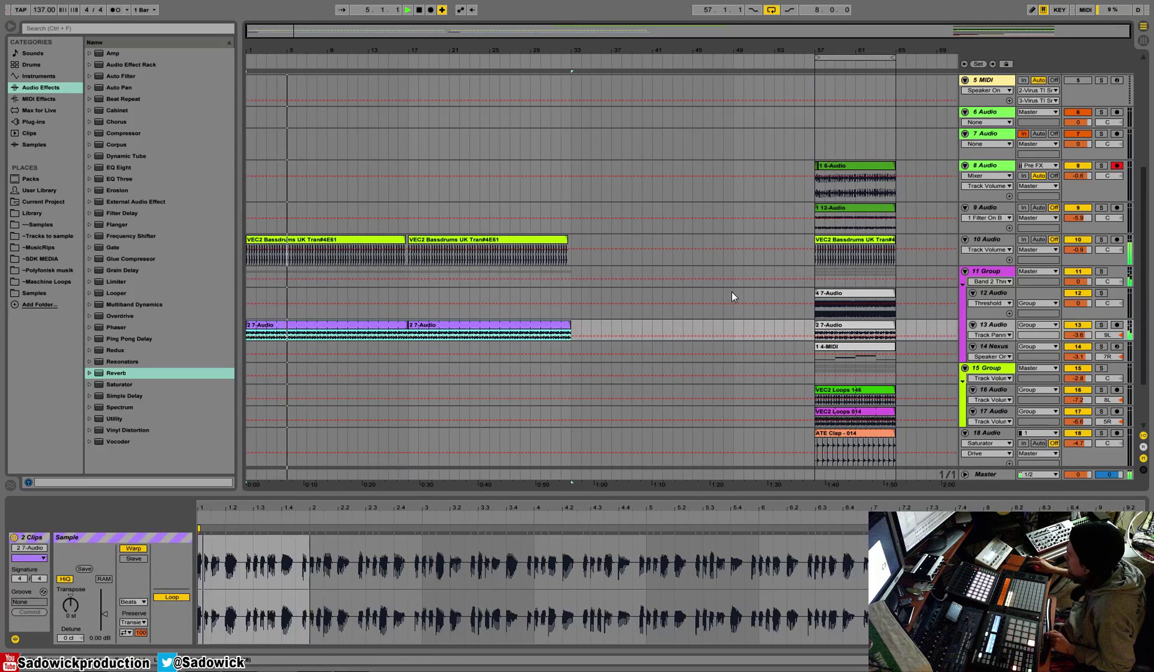
Step: Solo the Nexus track, copy the first two bars of its MIDI clip to bar 17, and duplicate them up to bar 33
click(1100, 347)
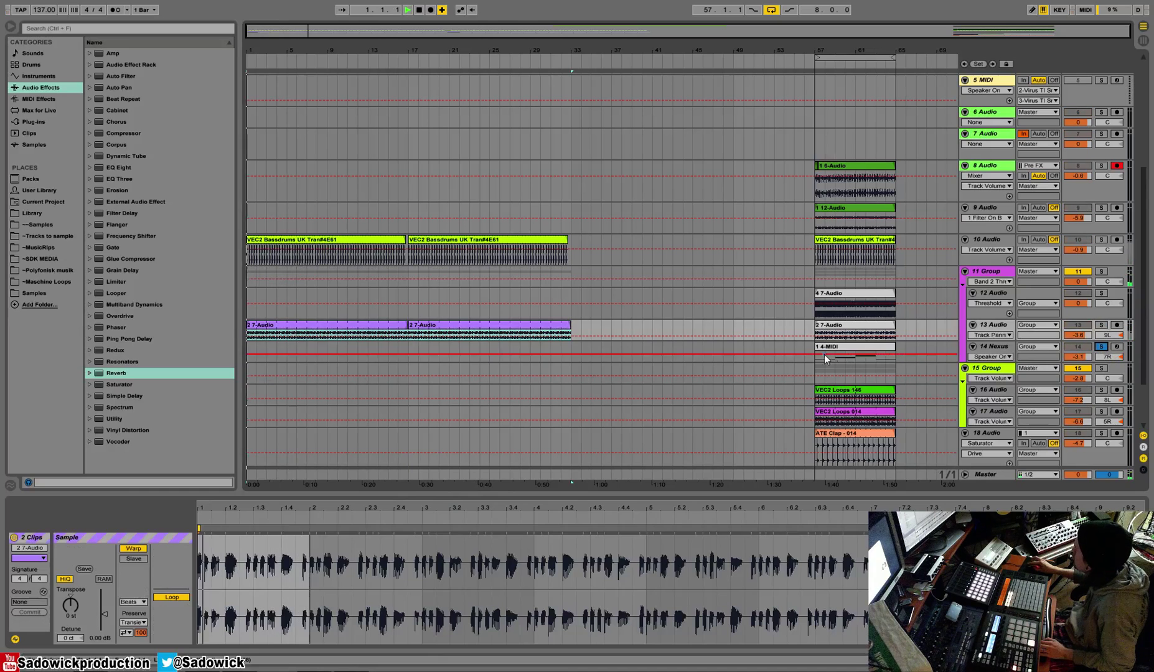
click(813, 360)
drag(814, 358, 839, 355)
key(ctrl+c)
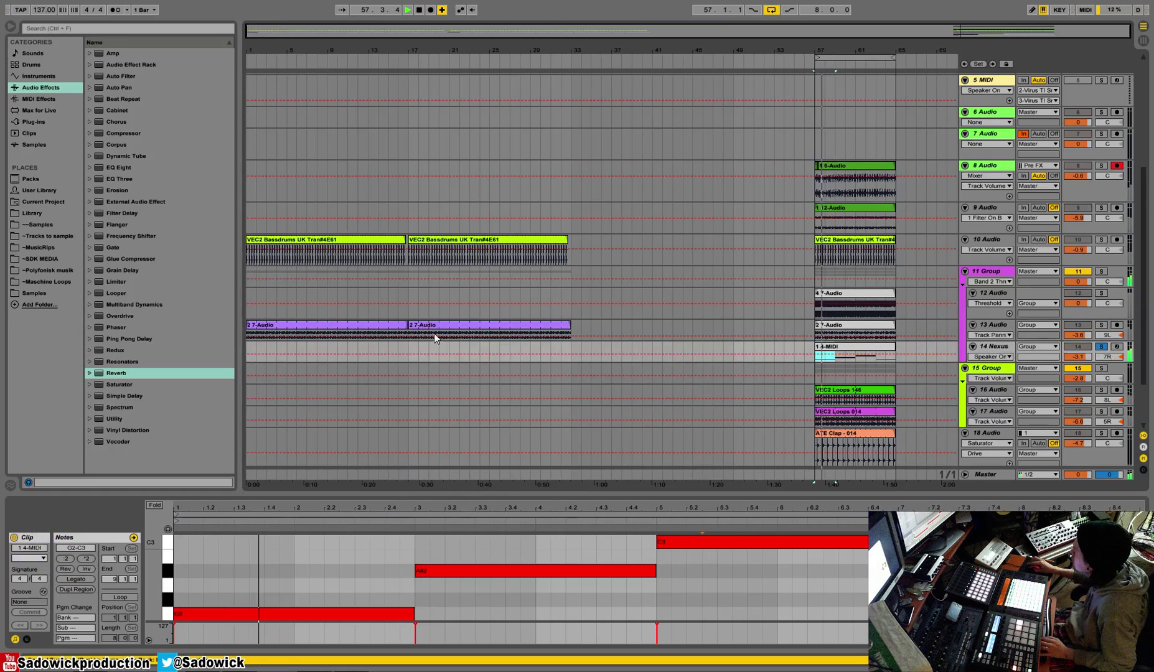
click(407, 350)
key(ctrl+v)
key(ctrl+d)
key(ctrl+d)
key(ctrl+d)
key(ctrl+d)
key(ctrl+d)
key(ctrl+d)
key(ctrl+d)
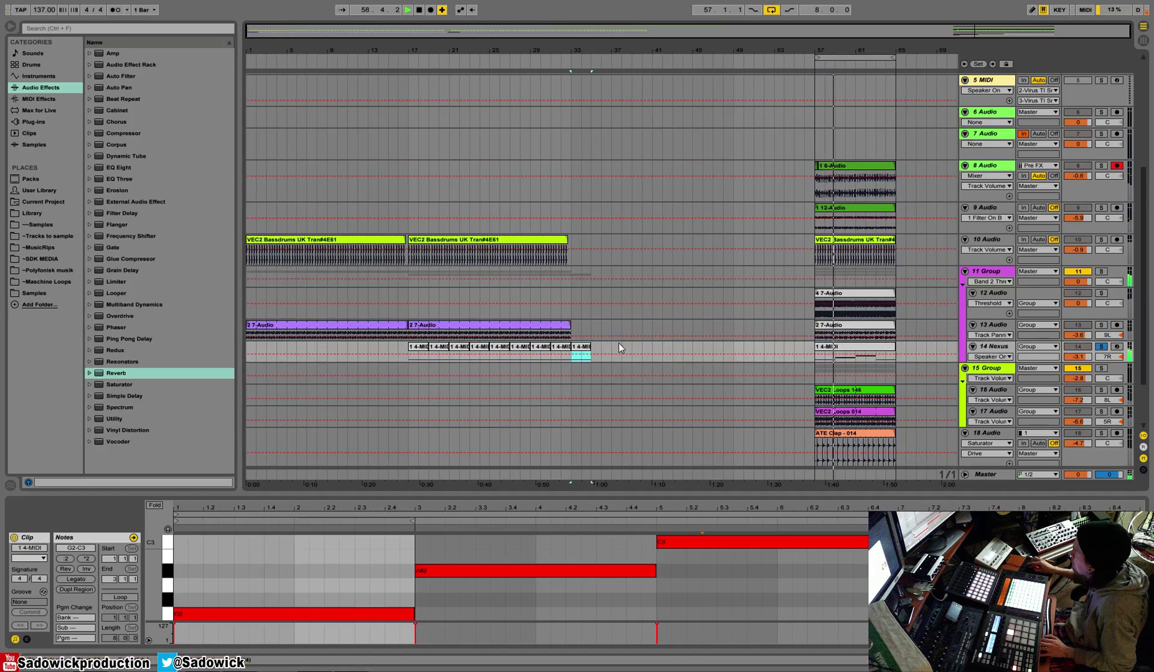
Step: Play the duplicated Nexus clips from bar 17, soloed and together with the full mix
click(427, 347)
key(space)
key(space)
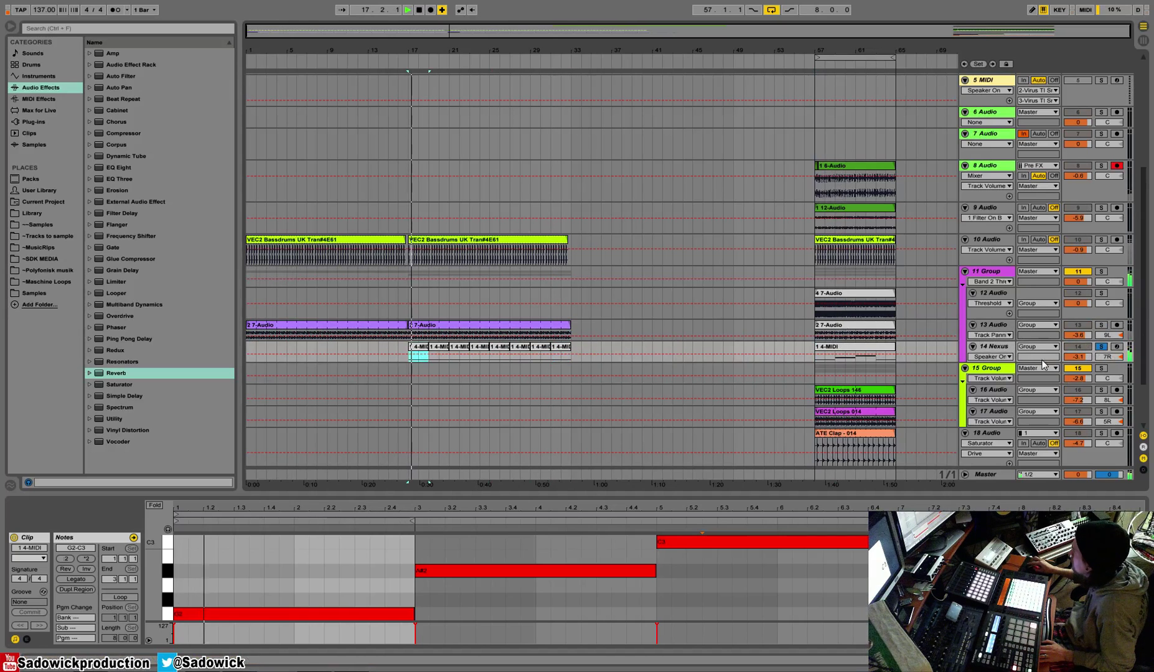
click(1102, 346)
scroll(1082, 417, down, 3)
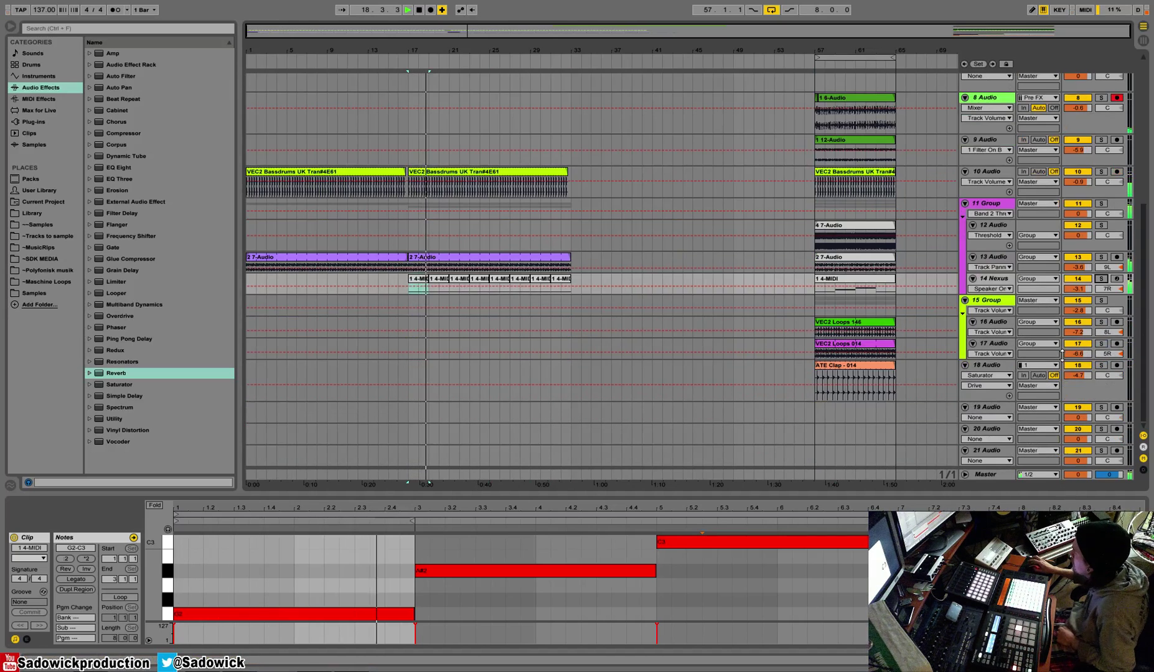
Step: Copy the ATE Clap - 014 clip from bar 57 to the start of its track and duplicate it twice
click(845, 366)
key(space)
right_click(845, 366)
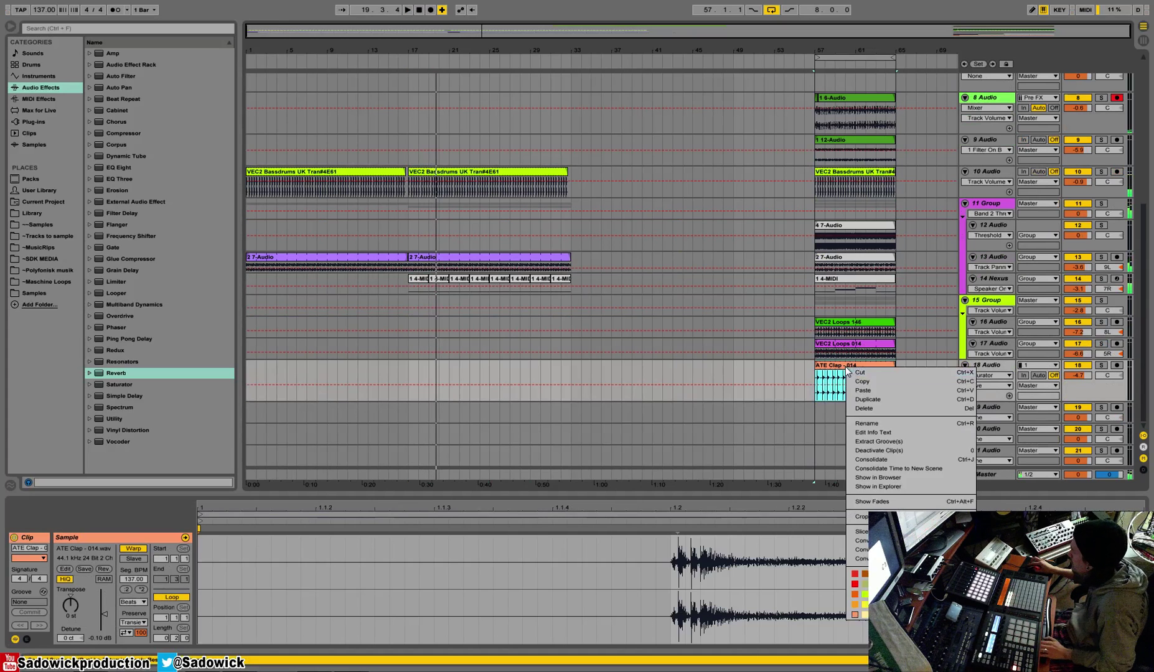
click(862, 381)
click(249, 366)
key(ctrl+v)
key(ctrl+d)
key(ctrl+d)
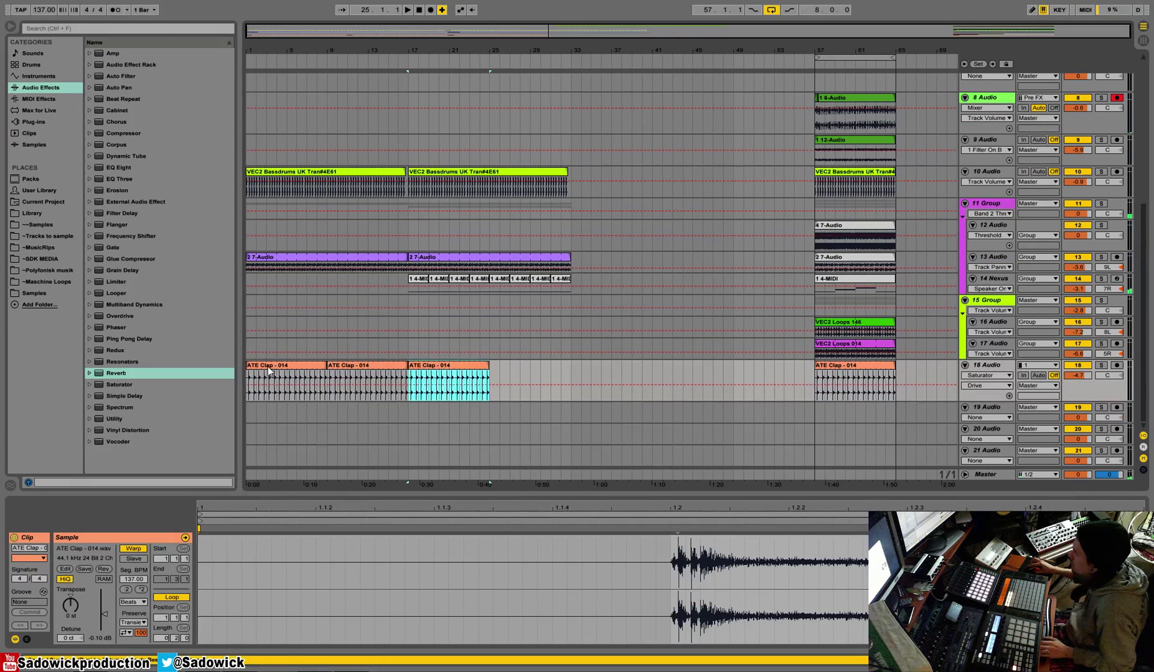
Step: Remove the extra clap copy, extend the clip at bar 1 to bar 17, and duplicate it up to bar 33
key(ctrl+z)
key(space)
drag(327, 365, 405, 364)
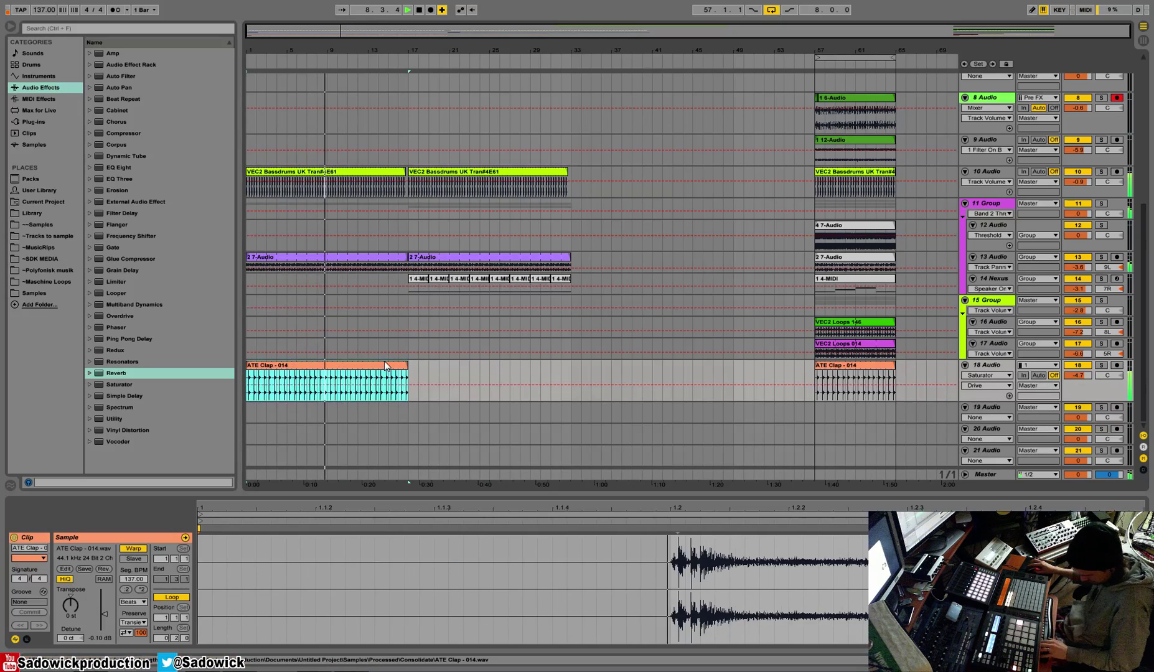
key(ctrl+d)
key(space)
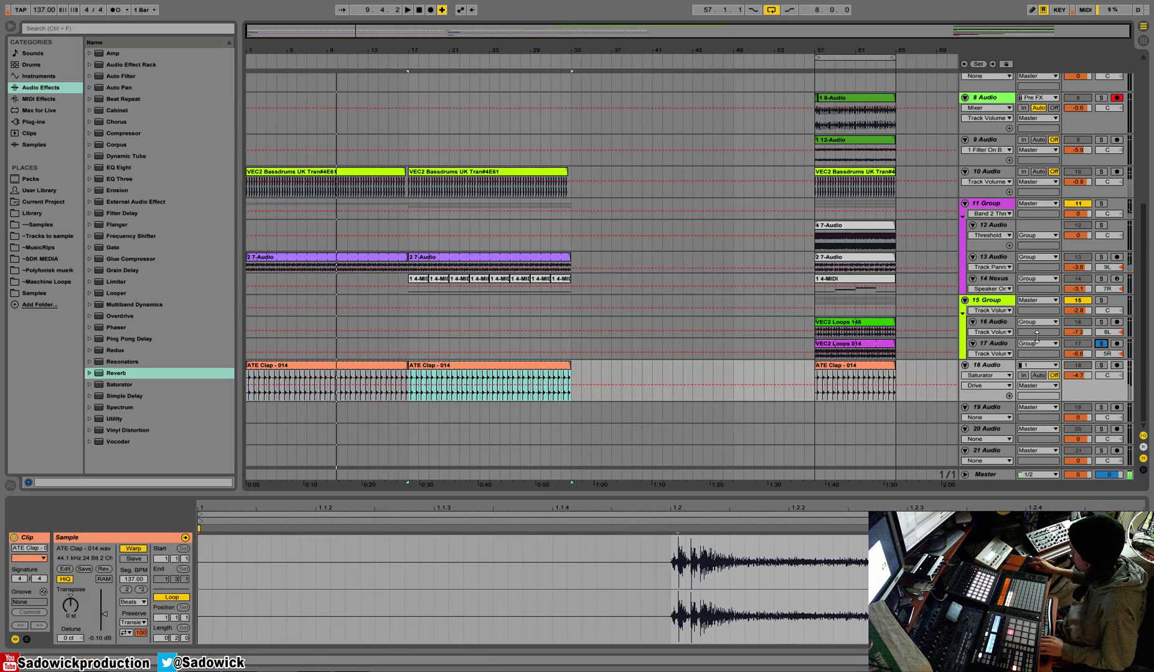
Step: Audition the VEC2 loops at bar 57 by soloing tracks 17 and 16 in turn
click(863, 344)
key(space)
click(1102, 343)
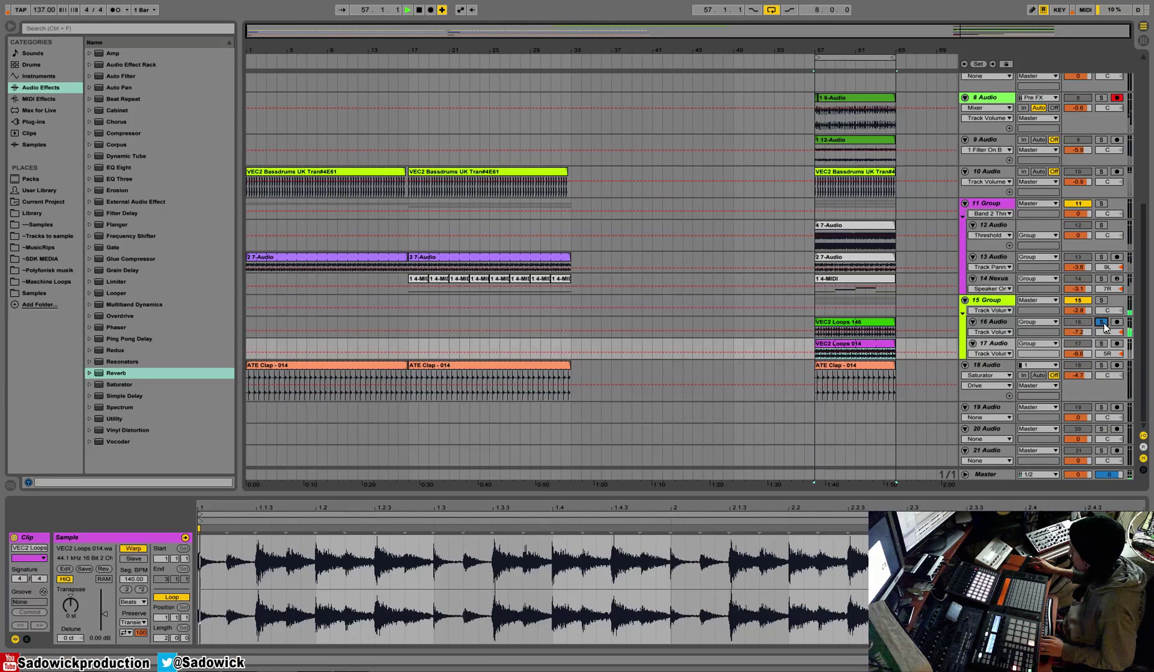
click(1102, 322)
Step: Copy both VEC2 Loops clips from bar 57 to bar 17 and duplicate them once to fill up to bar 33
drag(903, 321, 813, 355)
click(412, 322)
key(ctrl+v)
key(ctrl+d)
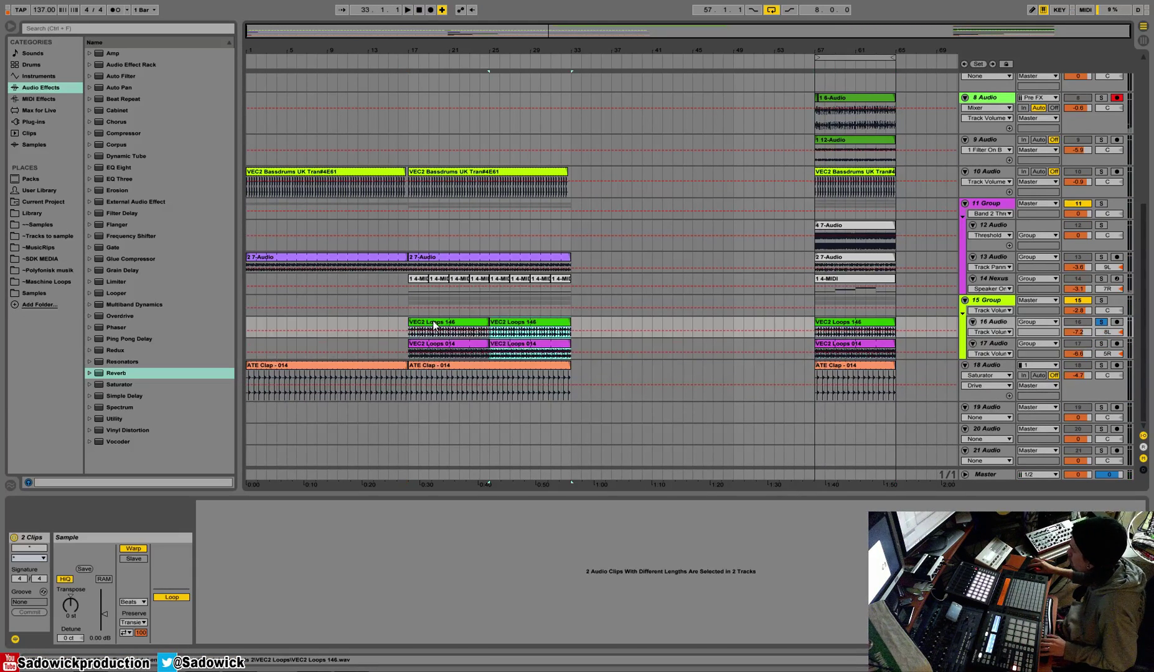
key(ctrl+d)
key(ctrl+z)
Step: Play the copied loops from bar 17, soloed on track 16 and in the full mix
click(420, 322)
key(space)
key(space)
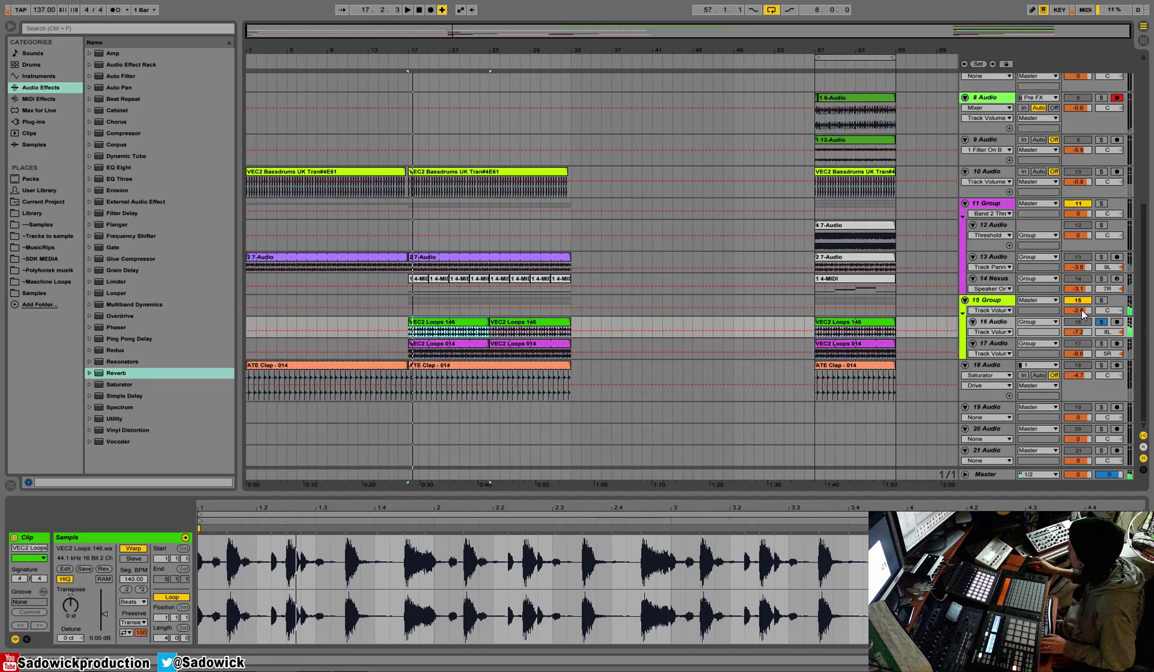
click(1101, 322)
click(402, 67)
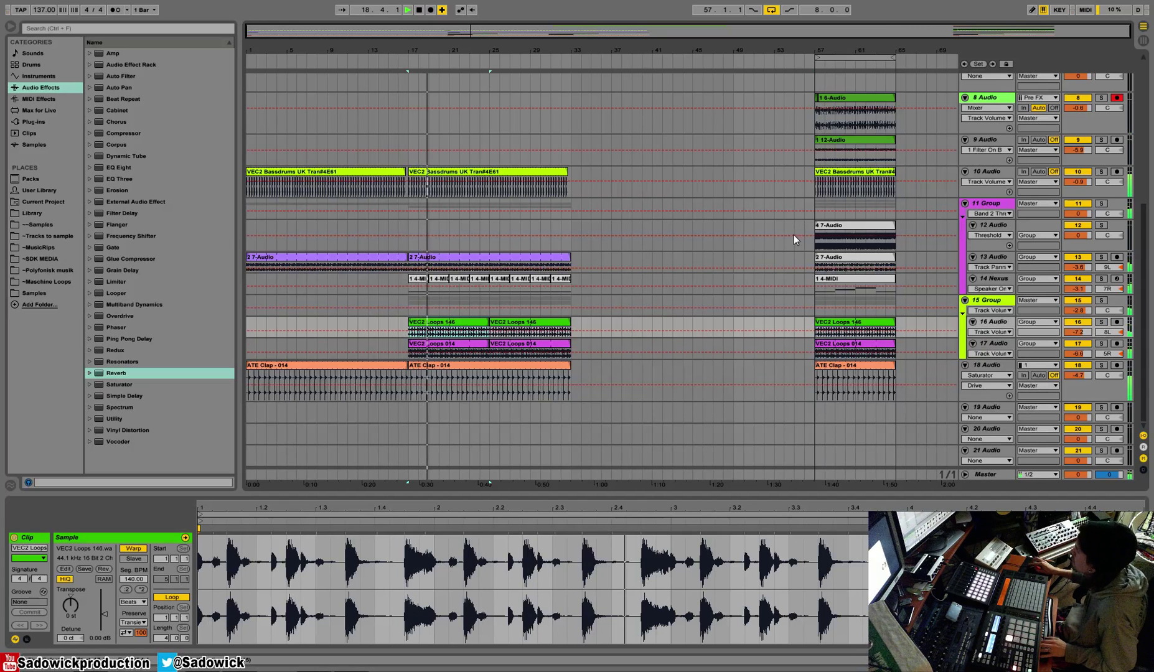
Step: Place a copy of the first bar of the 4 7-Audio clip at bar 33 on track 12
click(822, 245)
drag(822, 246, 578, 227)
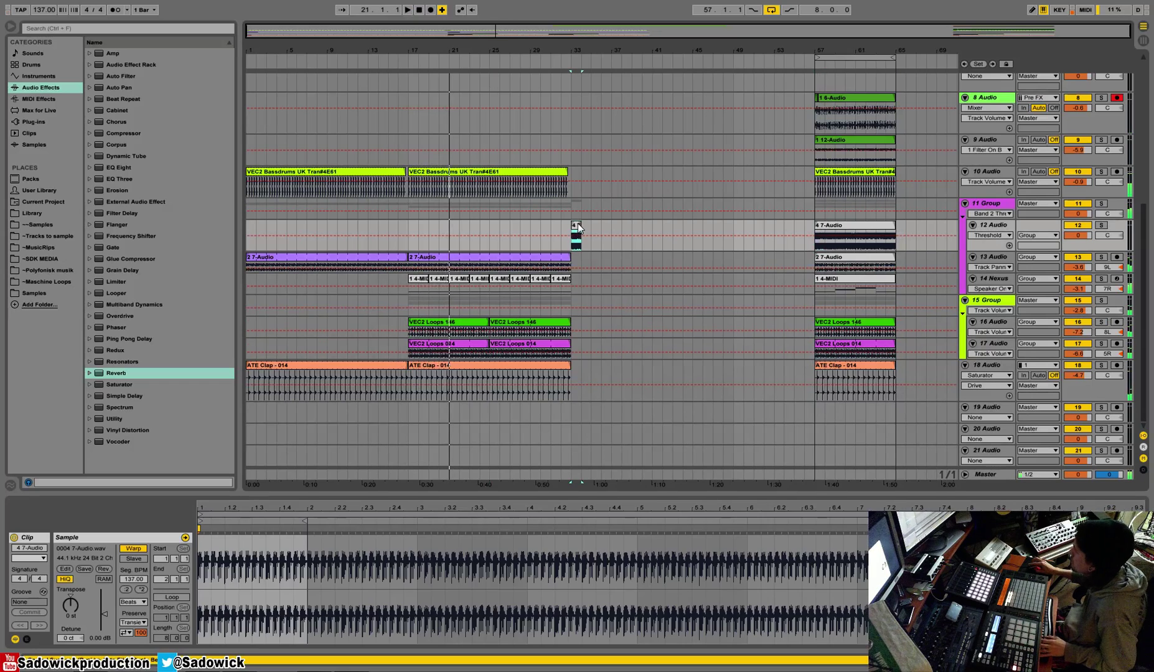
key(space)
Step: Duplicate the bass drum section from bars 17 to 33 and the matching 2 7-Audio clip so both continue from bar 33
drag(576, 179, 408, 181)
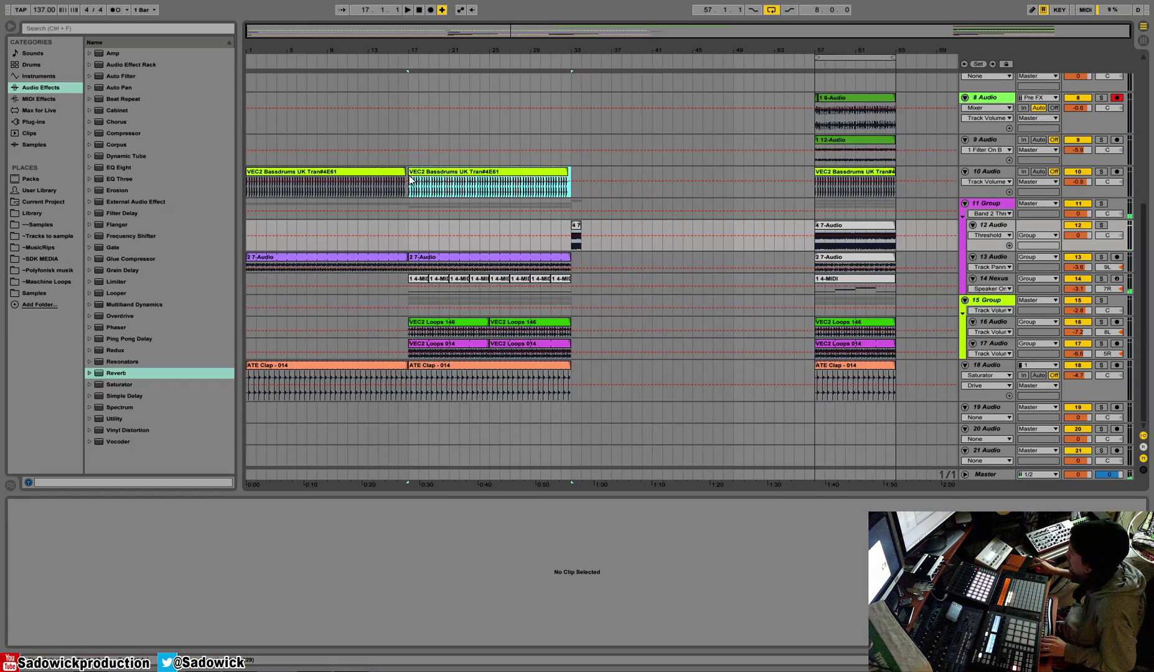
key(ctrl+d)
click(556, 264)
key(ctrl+d)
Step: Loop the one-bar 4 7-Audio clip at bar 33 over its first bar and extend it to bar 49
click(576, 240)
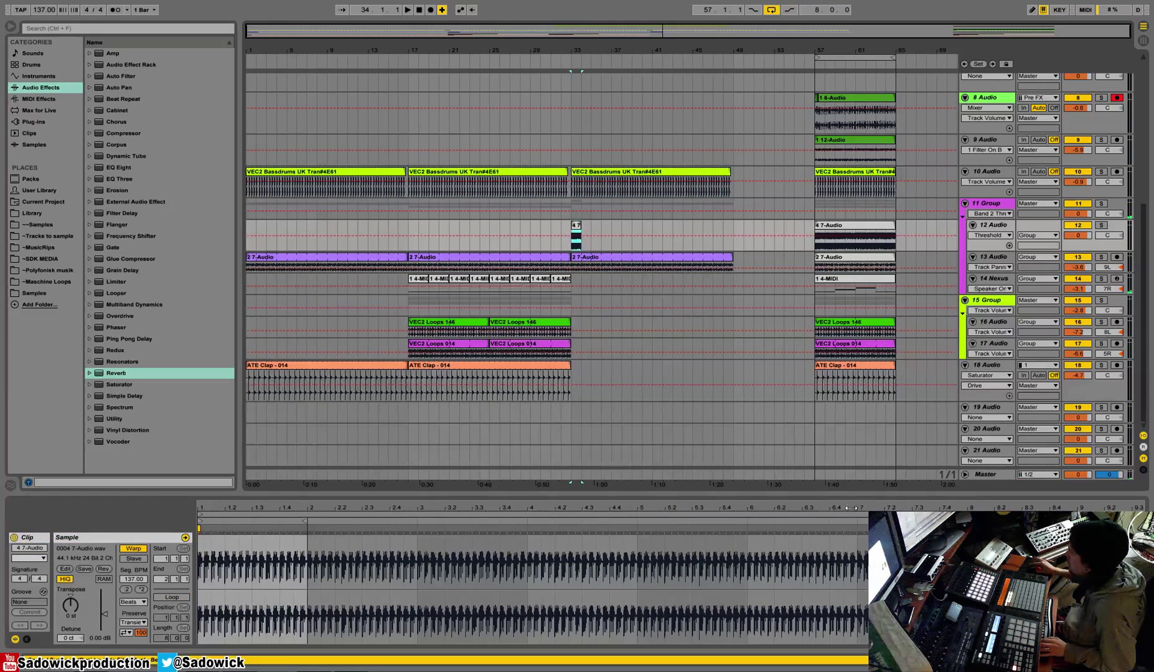
key(space)
drag(1077, 515, 311, 503)
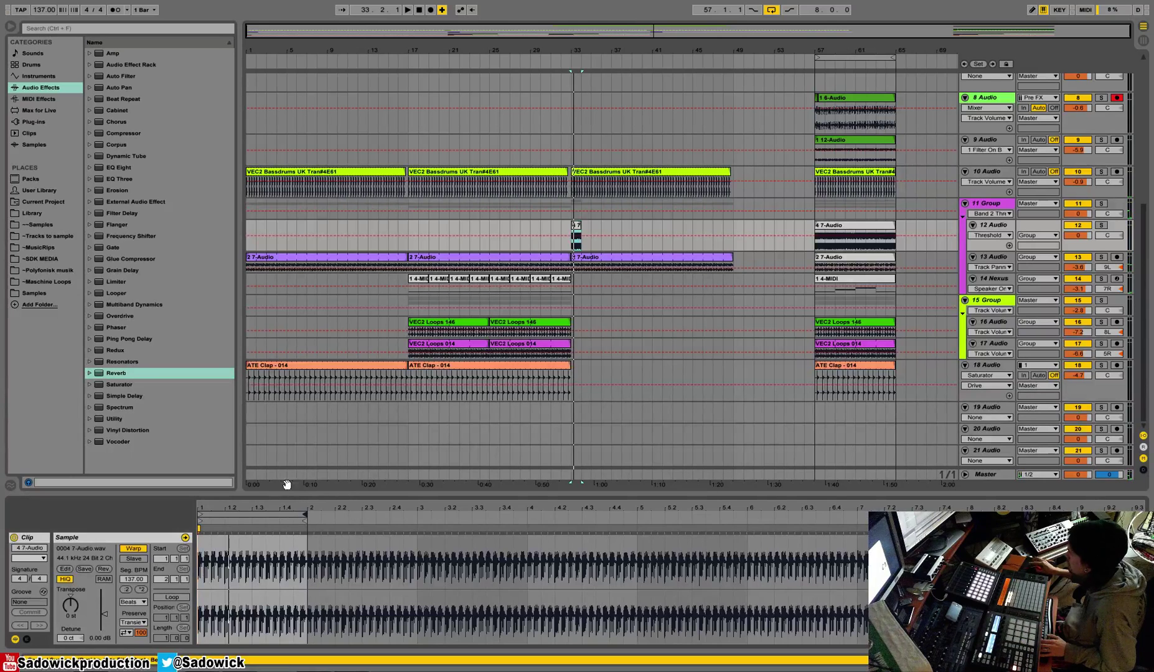
key(space)
click(172, 597)
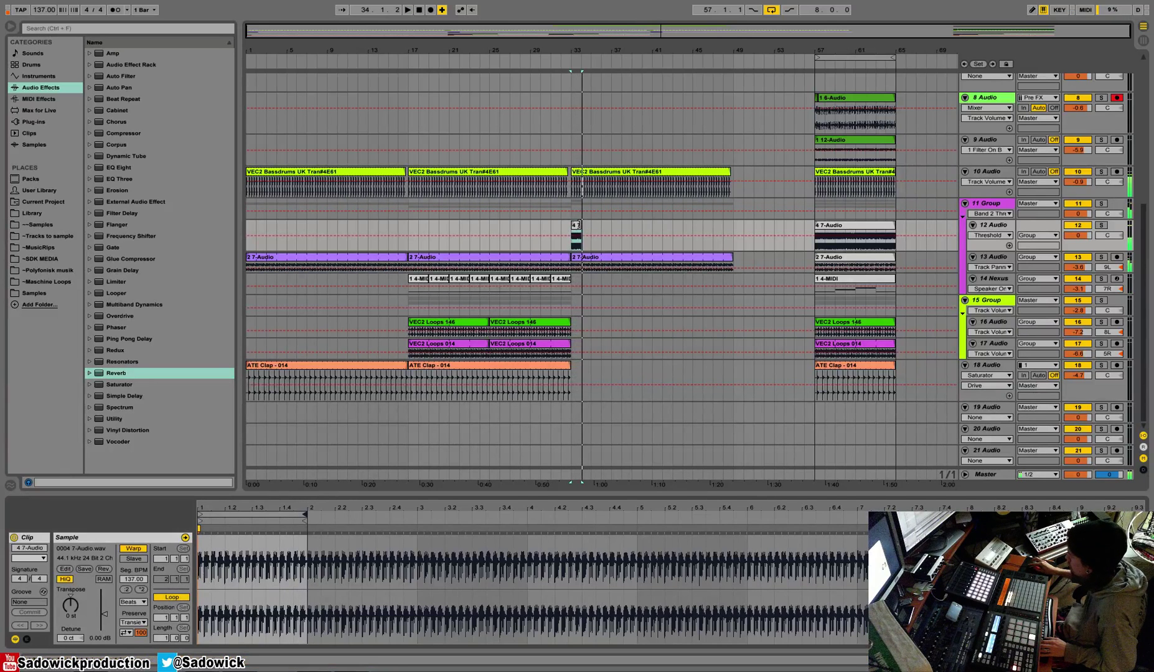
drag(578, 226, 736, 234)
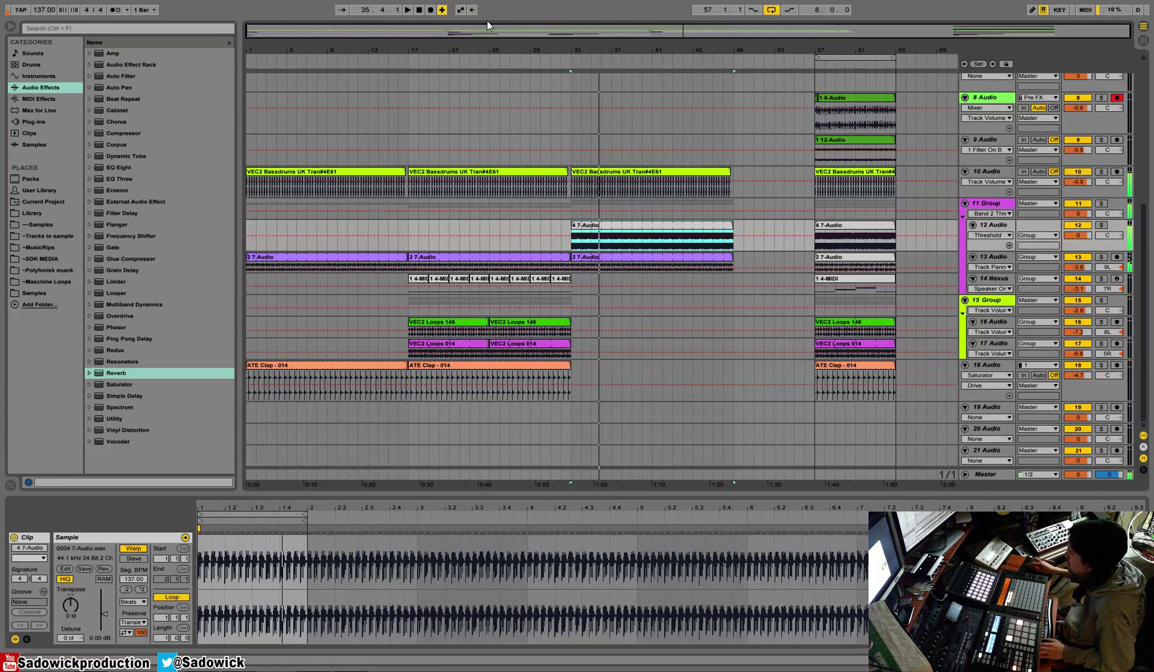
Step: Play the arrangement from about bar 29 through the transition at bar 33
click(549, 368)
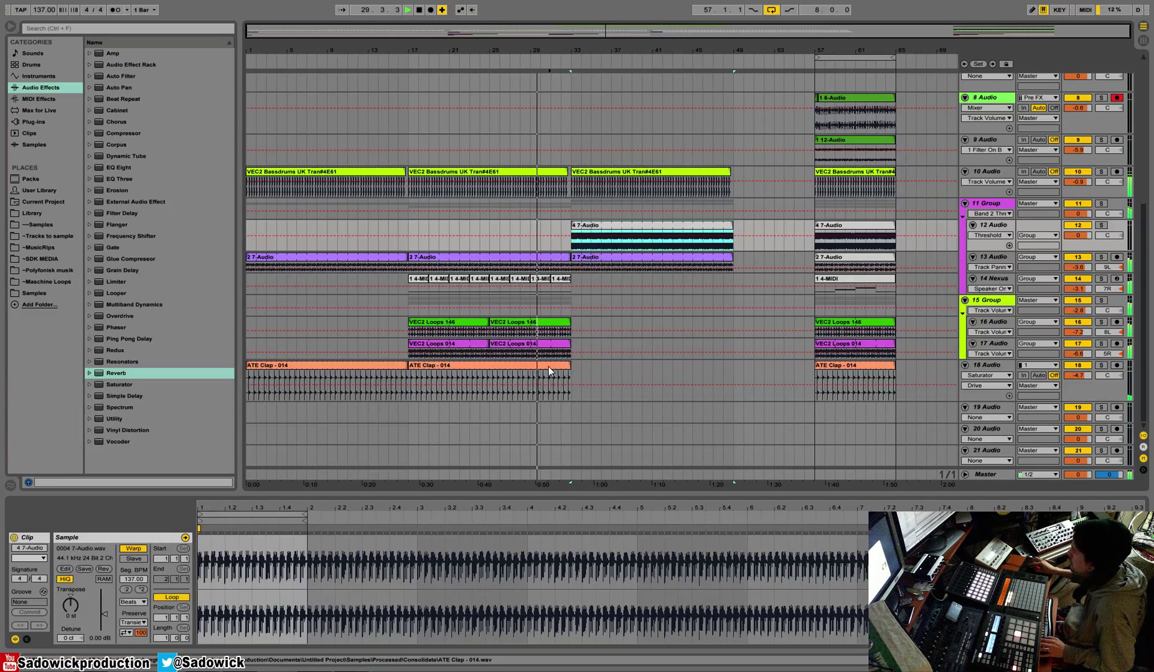
click(549, 366)
scroll(915, 187, up, 3)
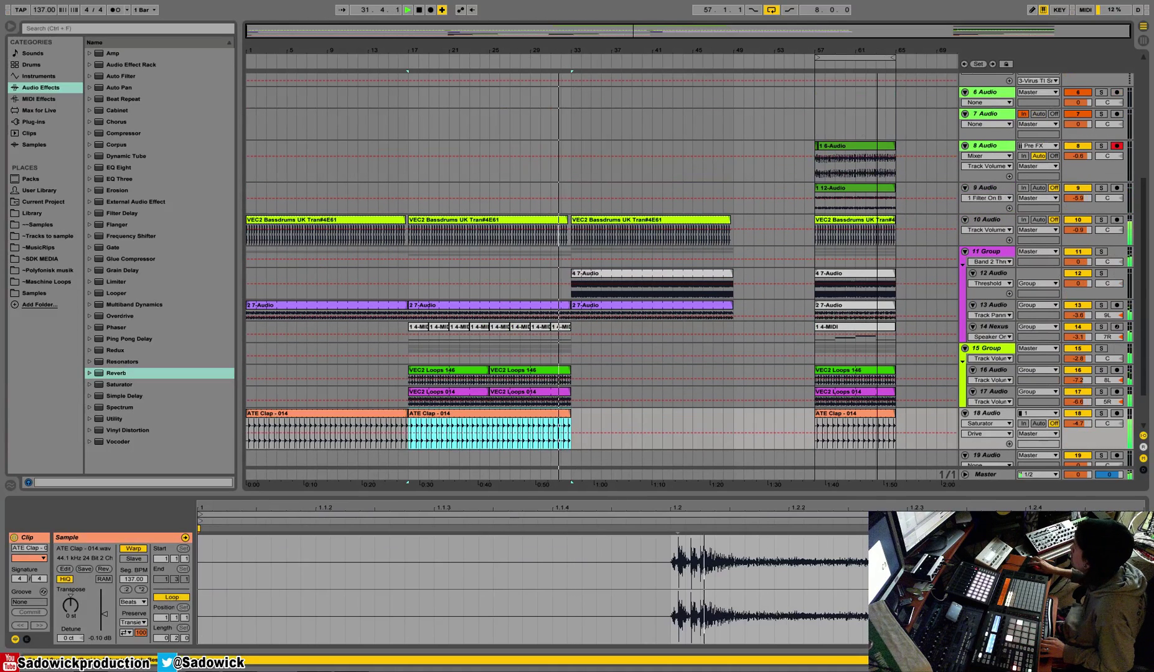
drag(915, 416, 817, 144)
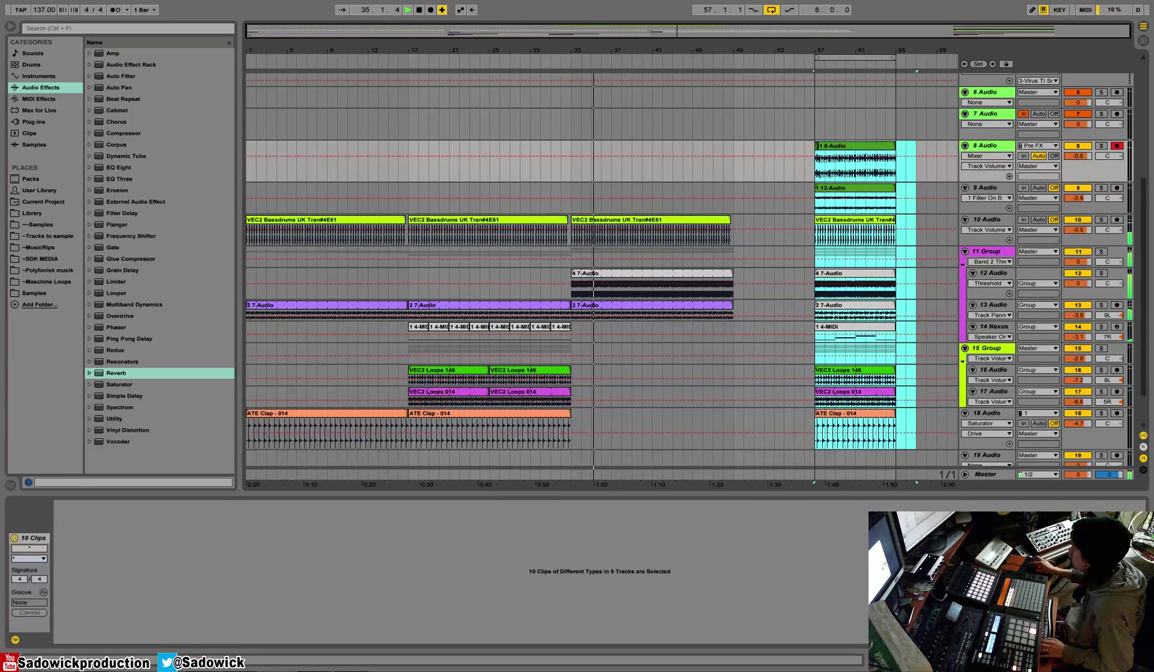
Step: Hide the clip detail view and delete the leftover 1 3-MIDI clip near bar 25 on the 3 MIDI track
click(1143, 660)
scroll(1007, 330, up, 4)
click(548, 114)
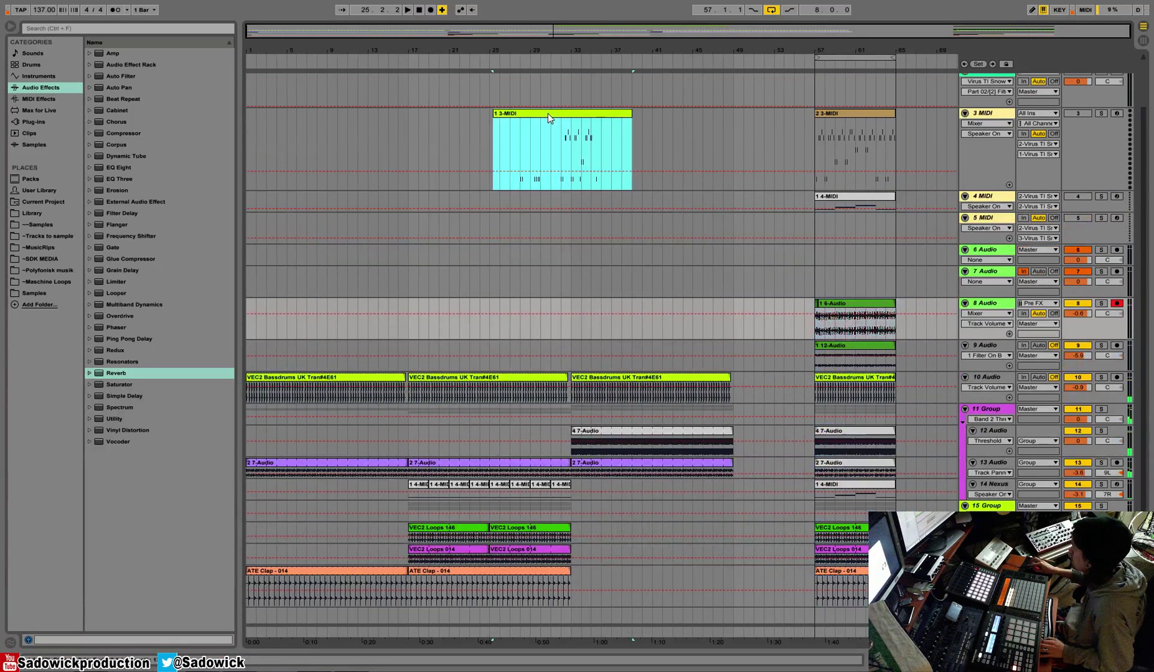
key(Delete)
scroll(850, 105, up, 3)
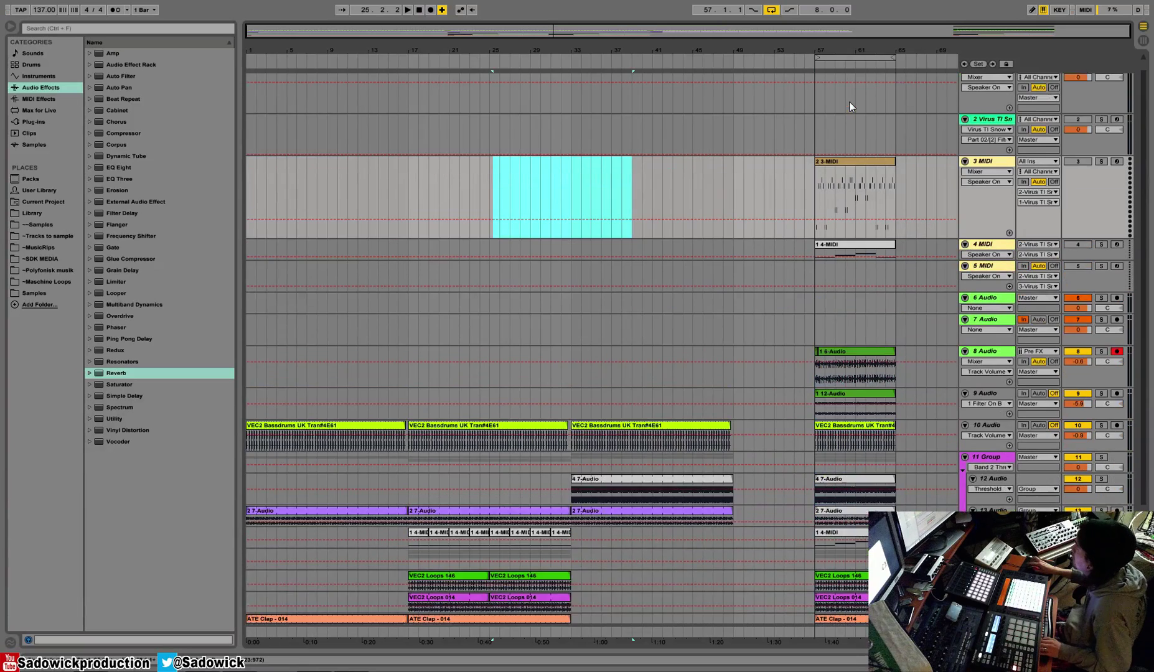
Step: Reduce the heights of the 3 MIDI, 8 Audio and 9 Audio tracks
drag(1101, 249, 1093, 207)
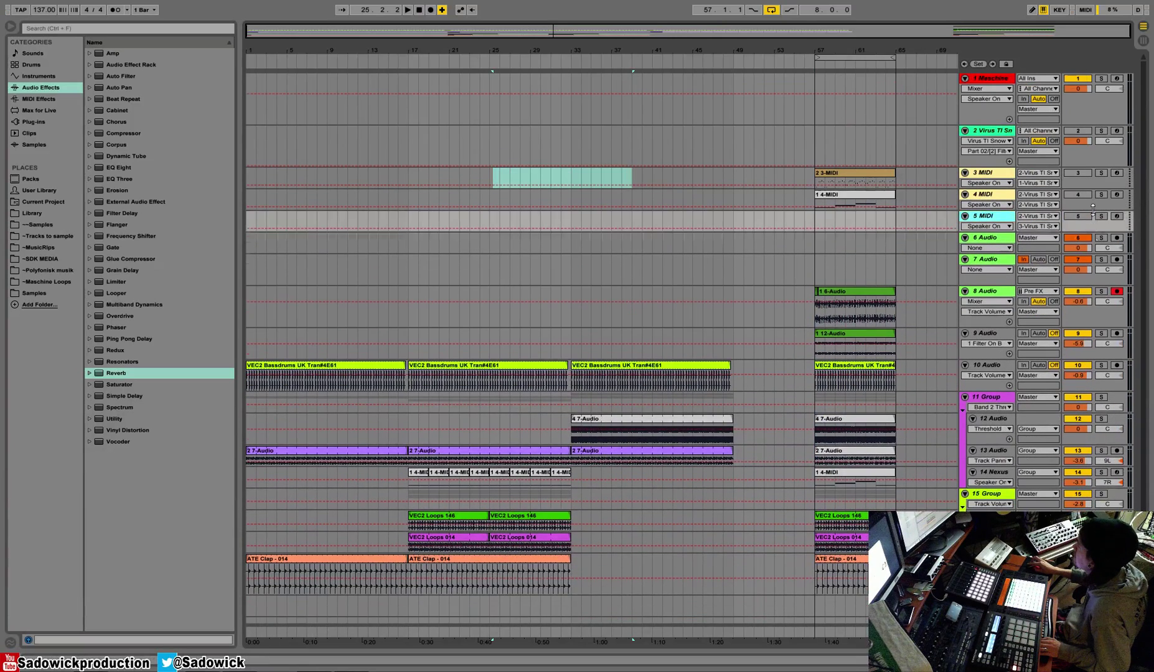
drag(1091, 328, 1090, 306)
drag(1086, 348, 1084, 328)
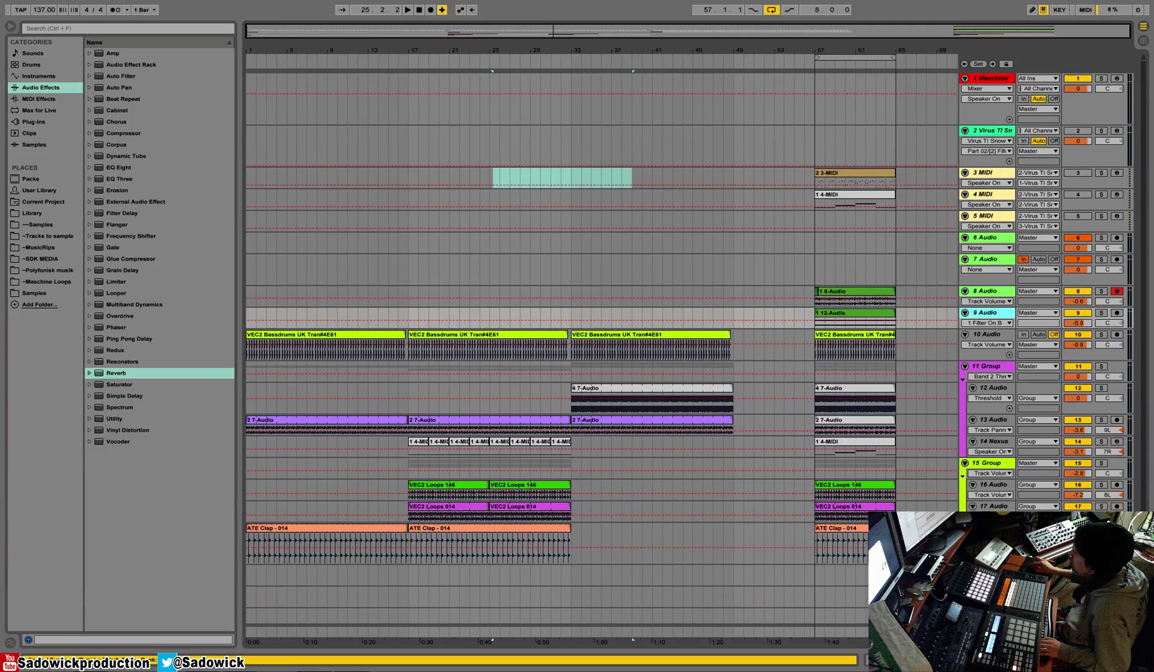
Step: Select the full source loop section at bar 57 across all tracks and move its clips to bar 145
drag(926, 546, 795, 93)
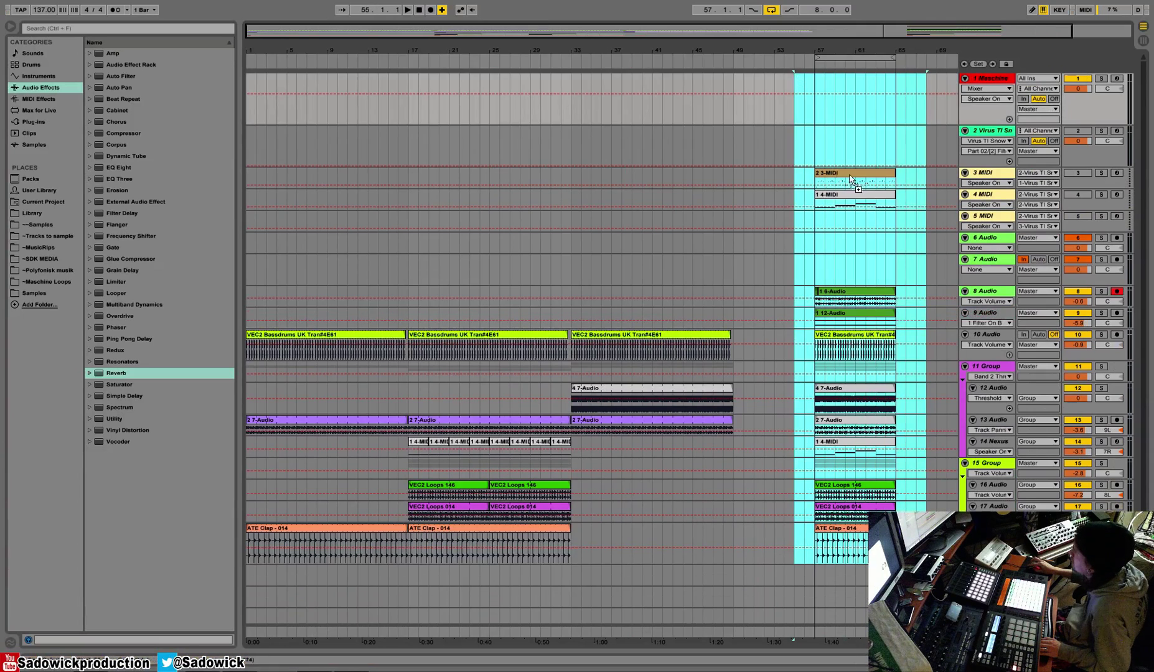
drag(850, 179, 952, 177)
drag(930, 52, 923, 25)
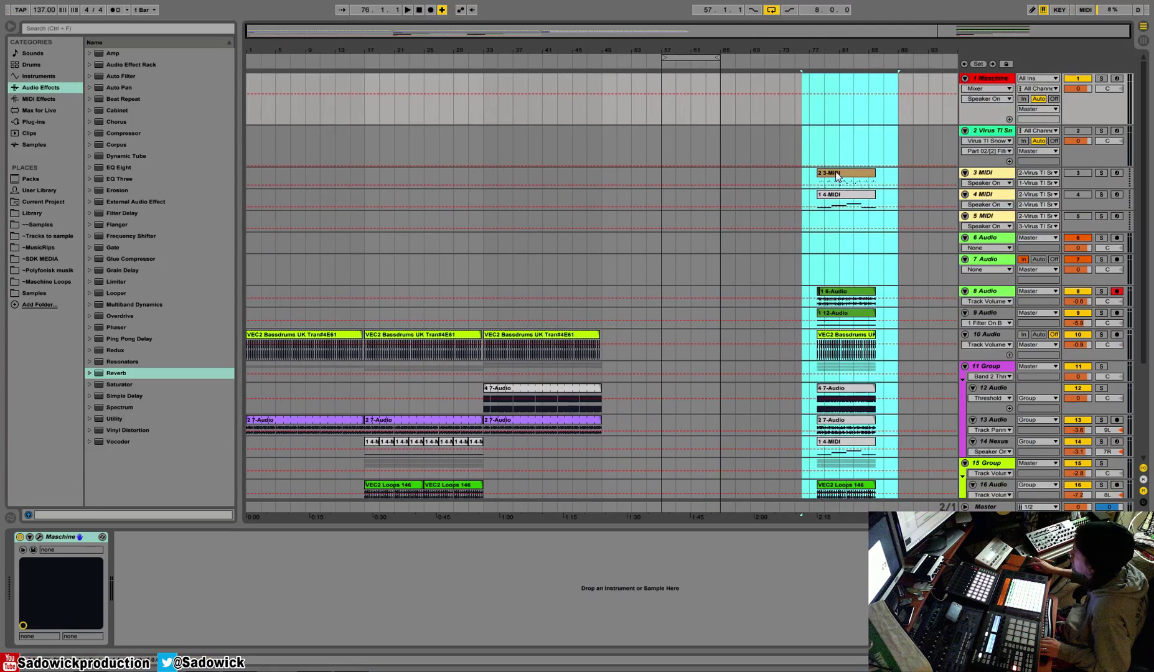
drag(837, 176, 870, 158)
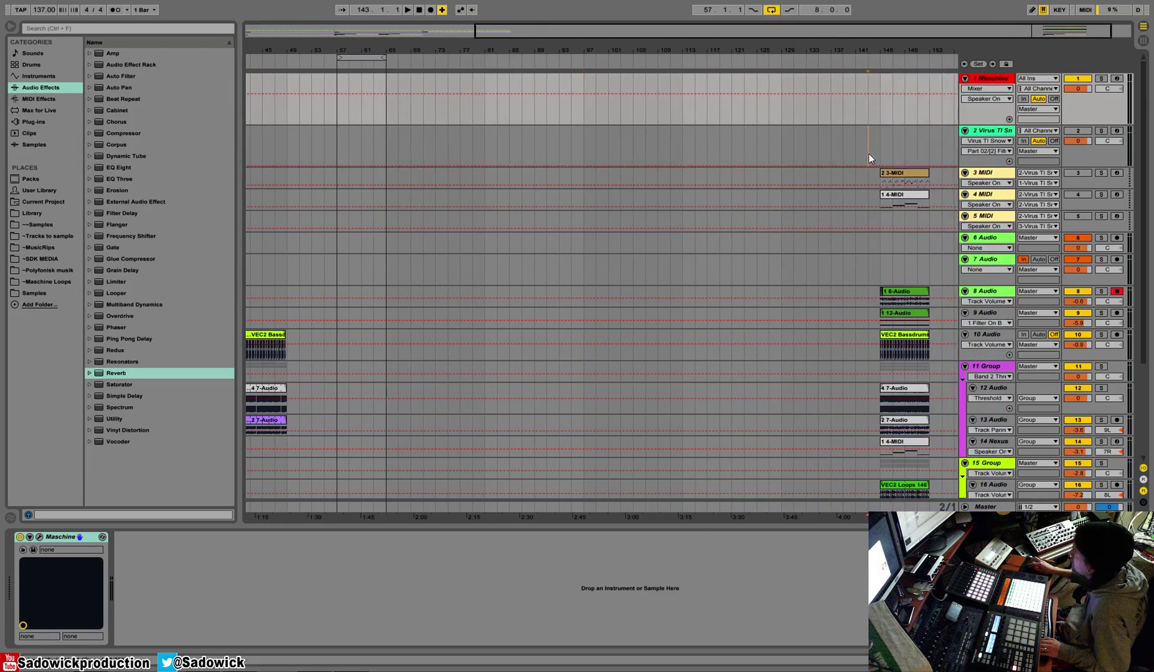
click(869, 154)
Step: Return to the start of the arrangement and play the lead-in to the 4 7-Audio clip at bar 33
drag(518, 49, 623, 37)
scroll(608, 187, down, 4)
click(431, 259)
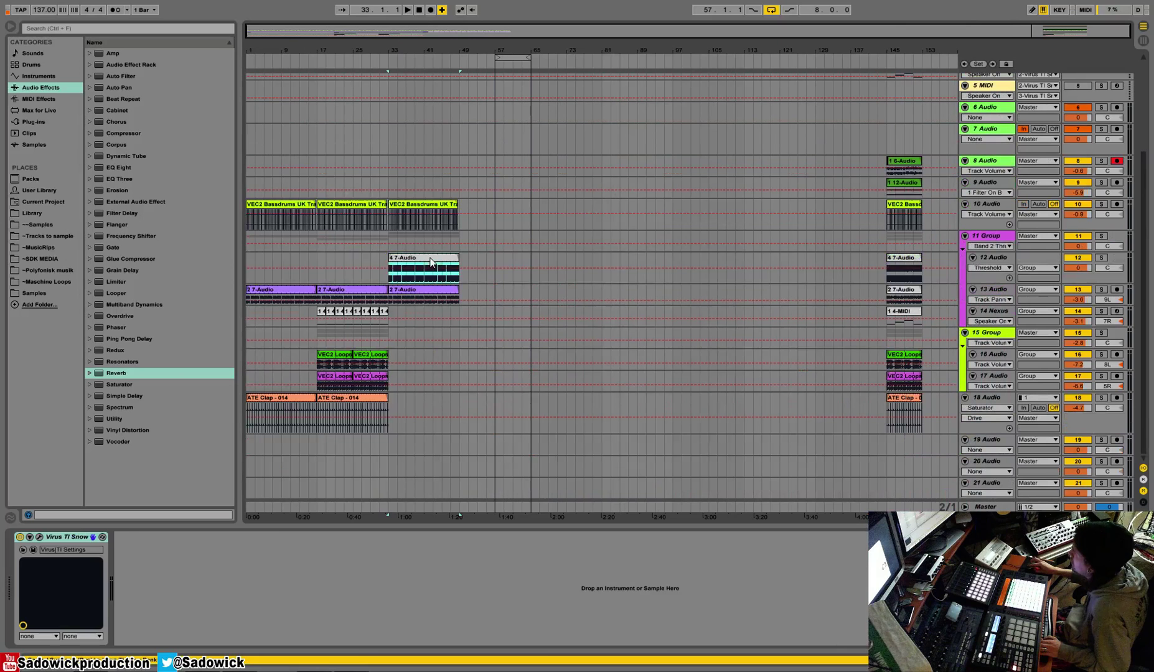
click(370, 60)
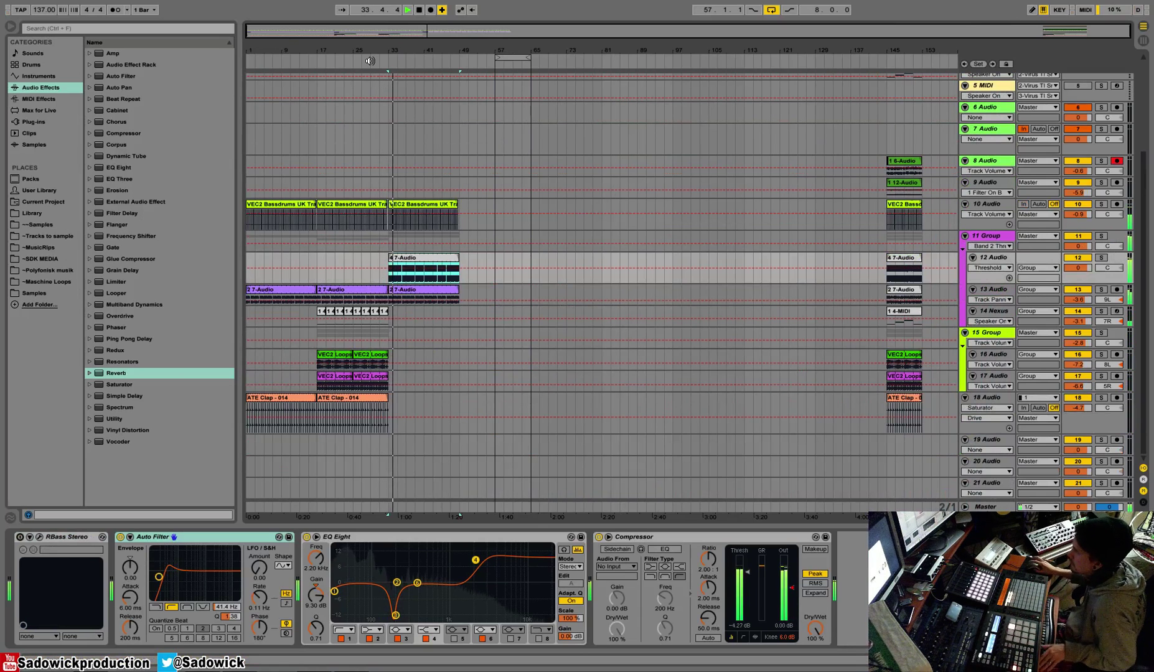
Step: Duplicate the last two-bar Nexus MIDI clip before bar 33 repeatedly until it fills up to bar 49
click(373, 309)
key(ctrl+d)
key(ctrl+d)
key(ctrl+d)
key(ctrl+d)
key(ctrl+d)
key(ctrl+d)
key(ctrl+d)
key(ctrl+d)
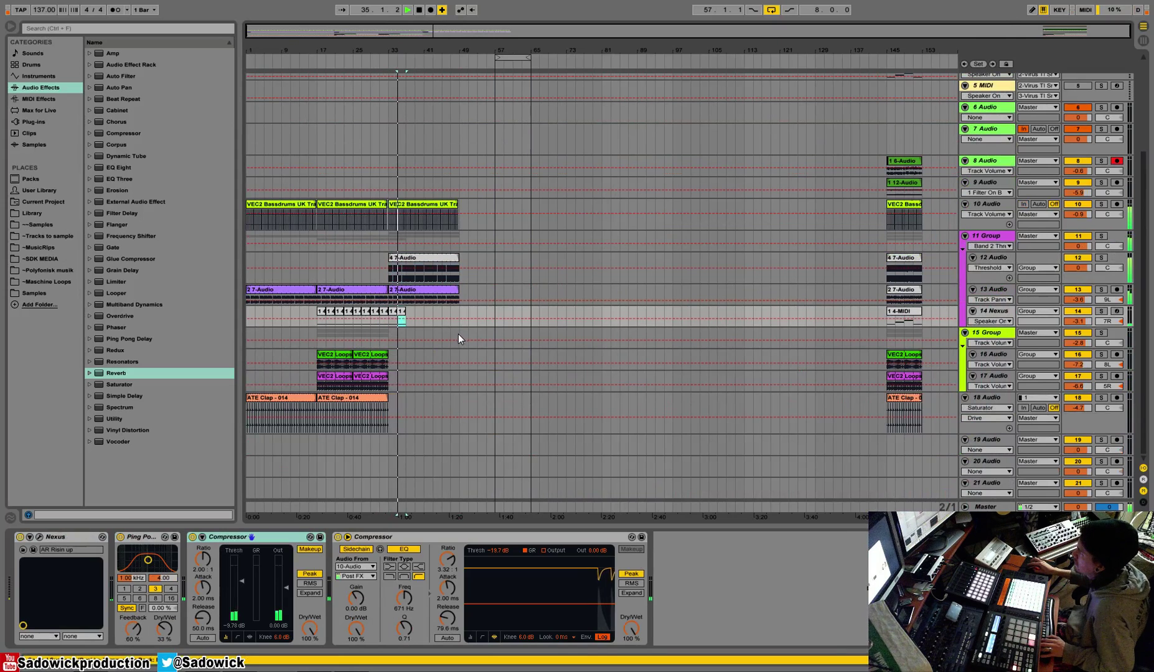
key(space)
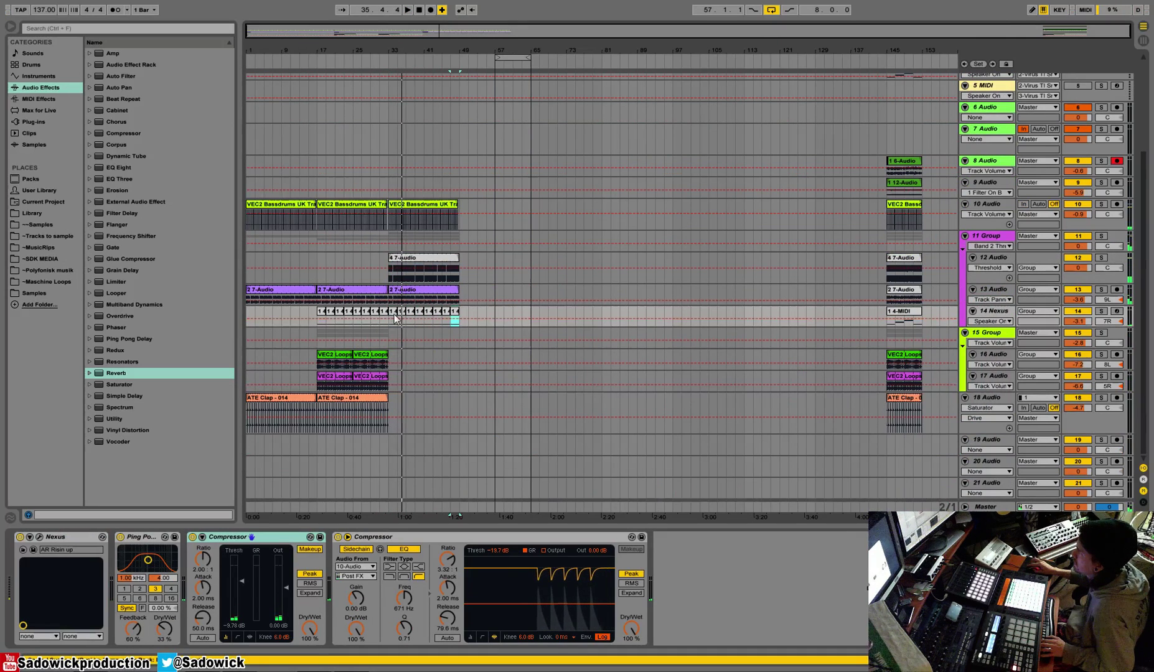
Step: Play the Nexus track soloed from bar 33
click(394, 311)
key(space)
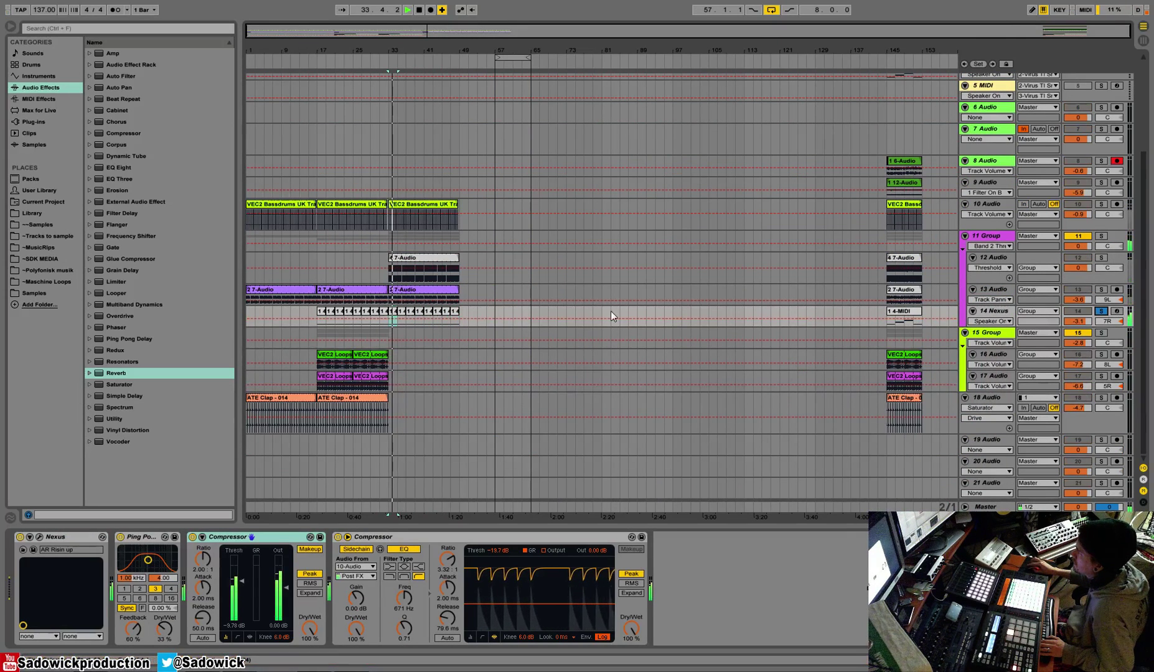
click(1101, 311)
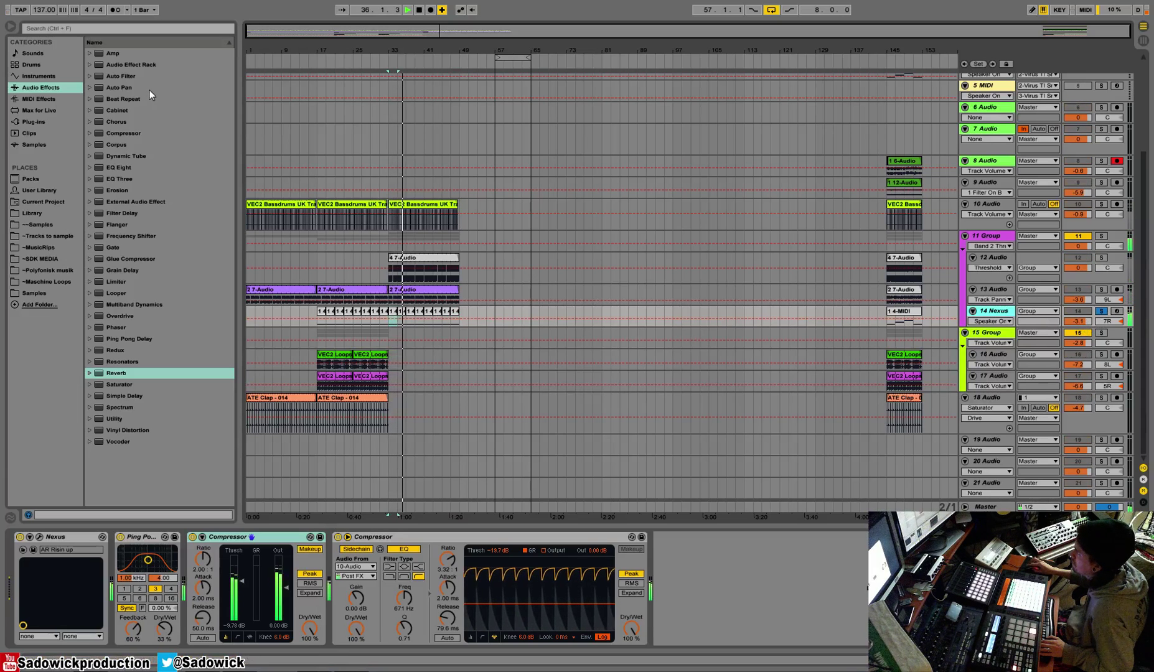
Step: Insert an EQ Eight between the Nexus track's two compressors, set its low cut to 354 Hz and play from bar 33
key(space)
drag(119, 167, 455, 613)
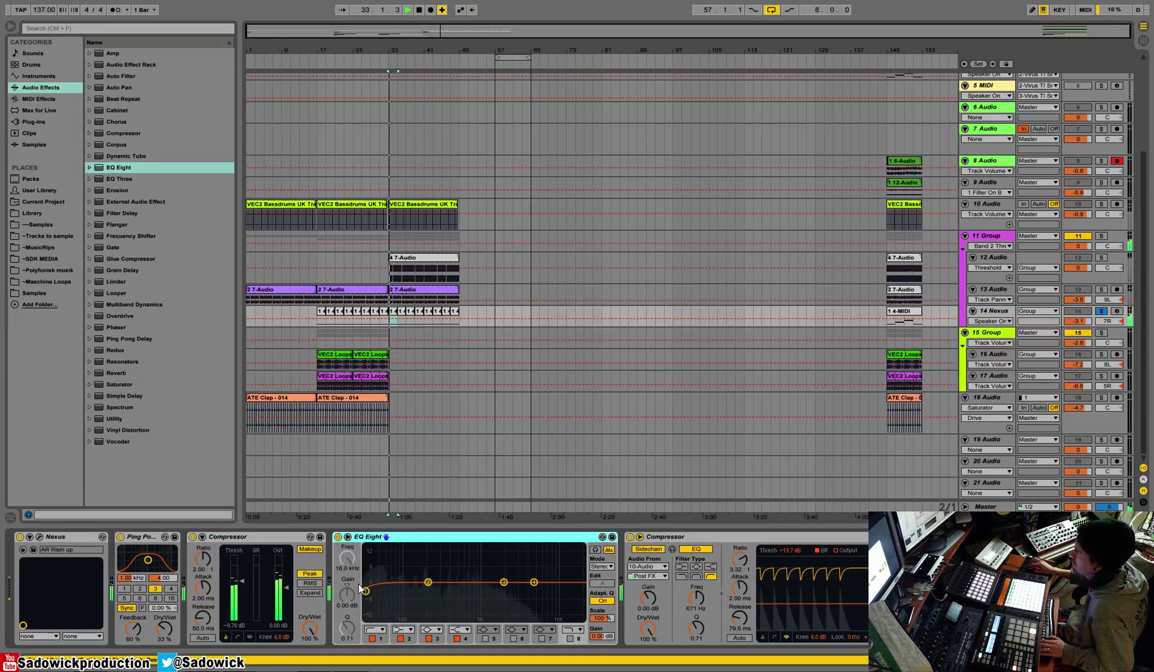
key(space)
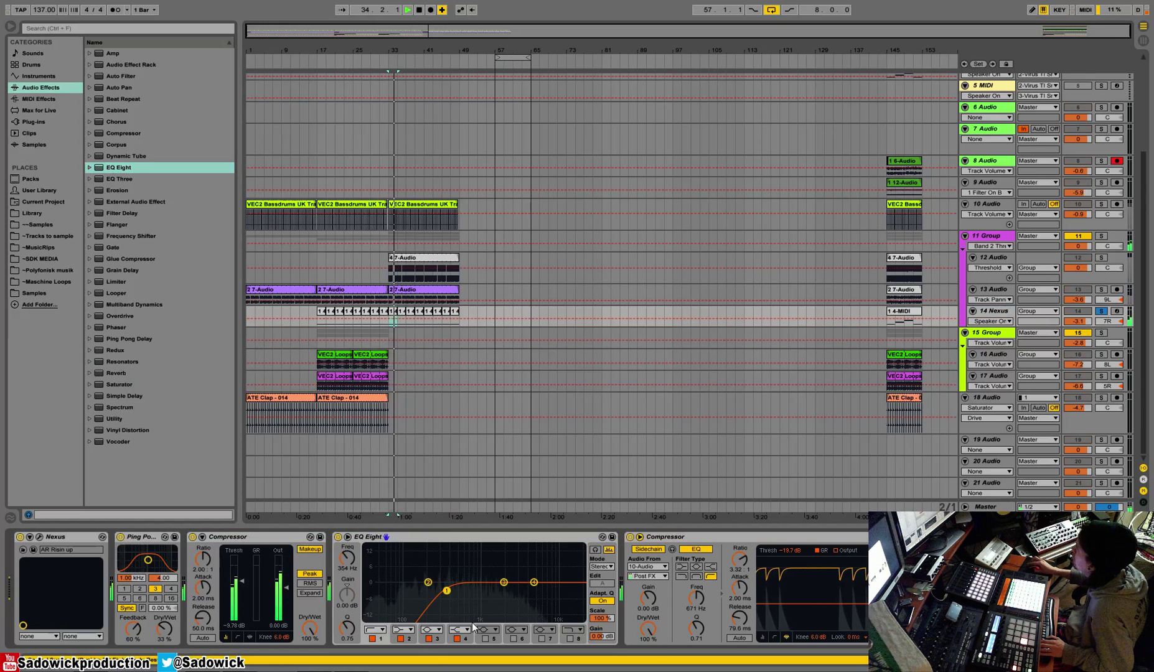
Step: Check the computer's CPU usage and running processes in Windows Task Manager, then close it
right_click(425, 670)
click(476, 647)
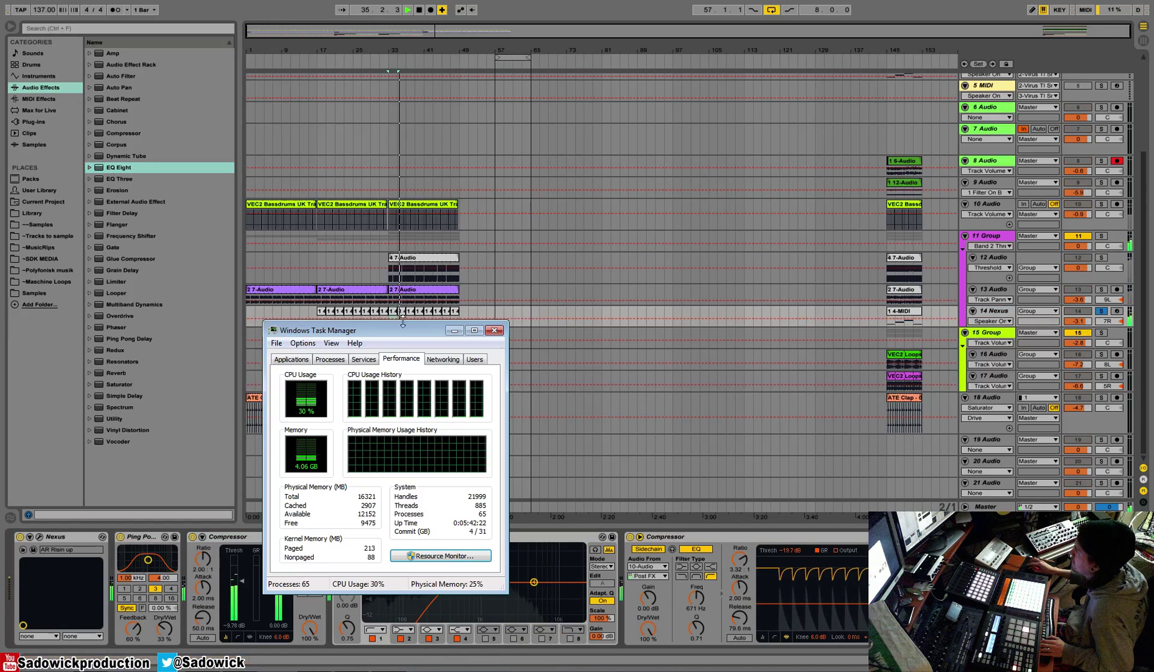
click(322, 361)
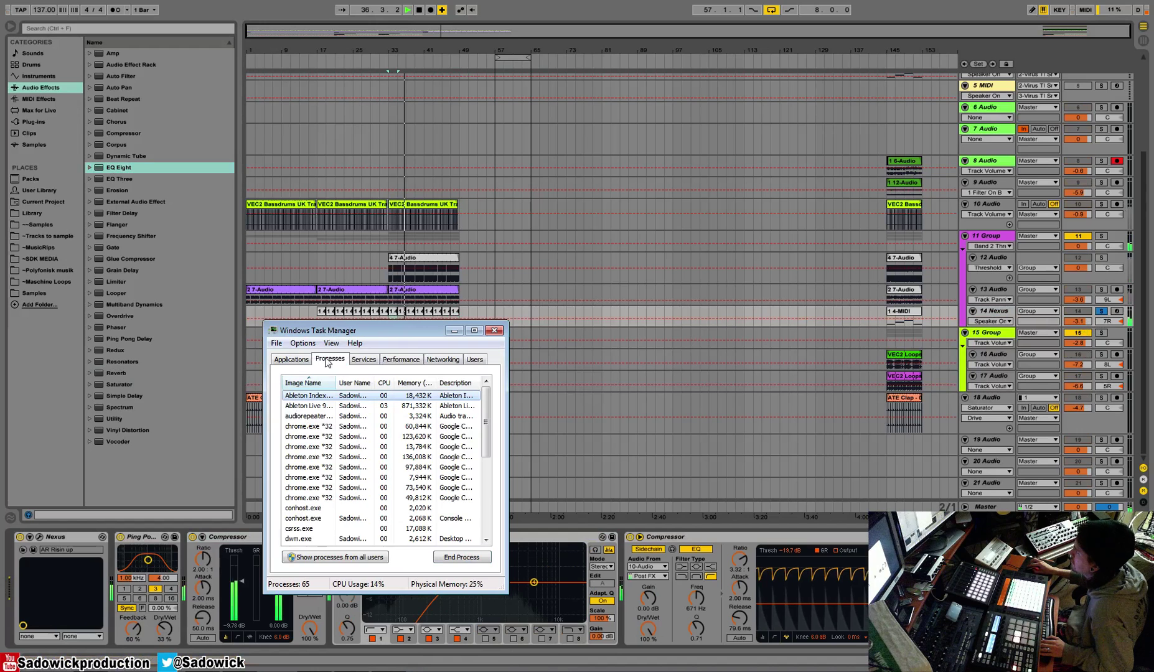
click(405, 361)
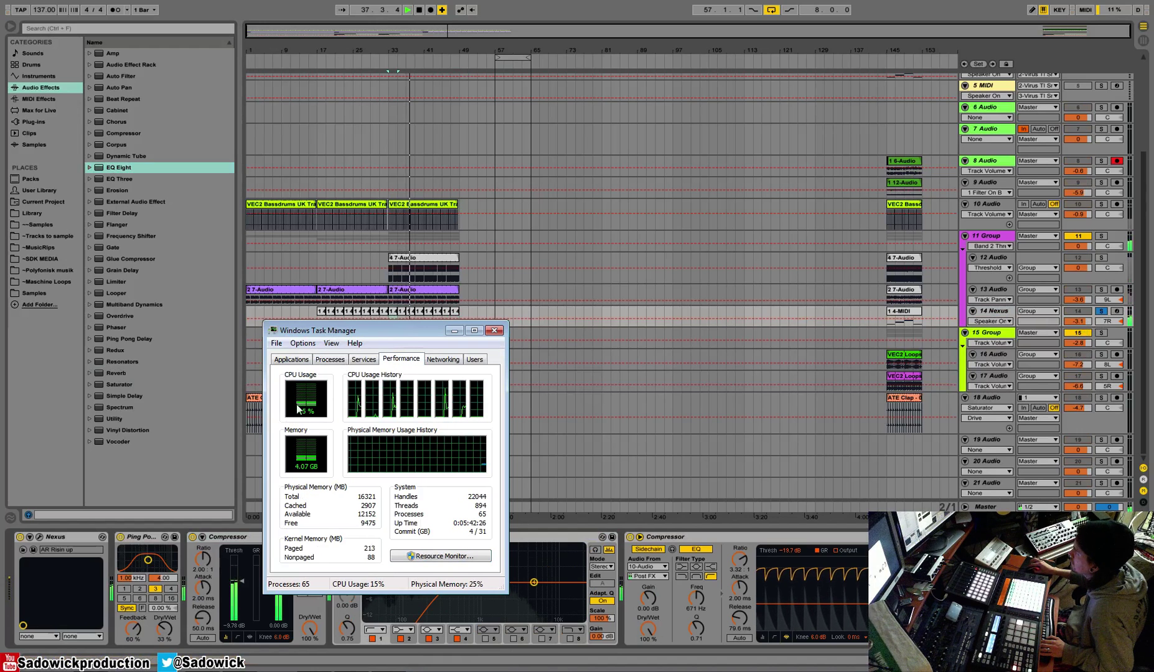
click(494, 330)
Step: Unsolo the Nexus track and consolidate its MIDI clips into one clip for bars 17–33 and one for bars 33–49
click(1101, 312)
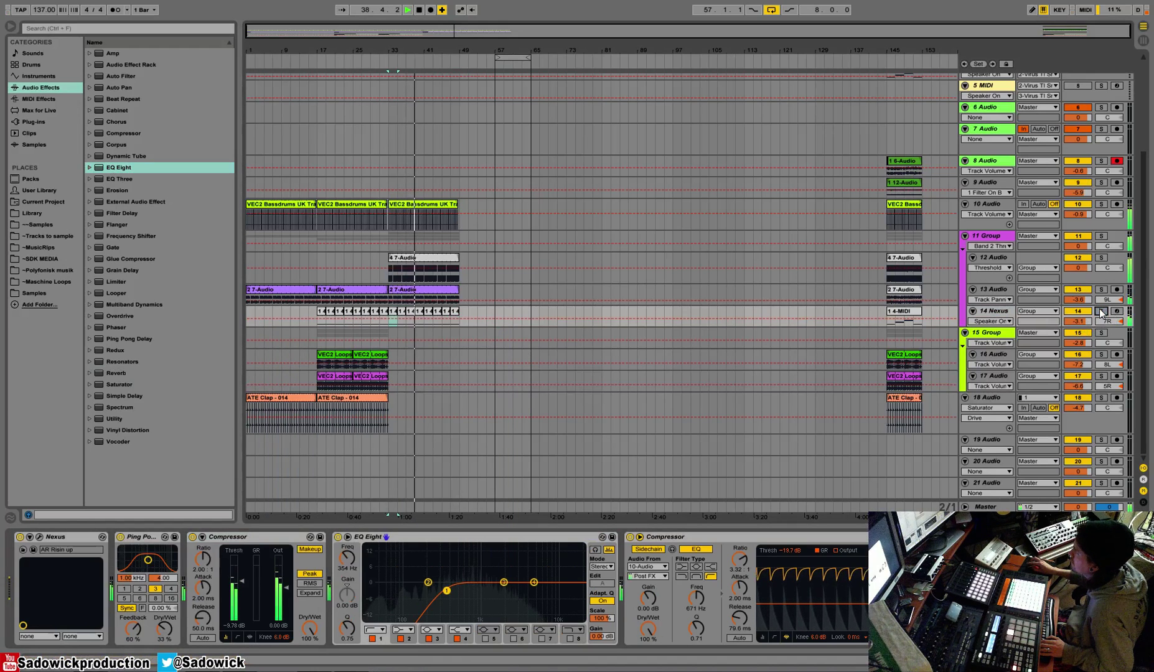
click(462, 317)
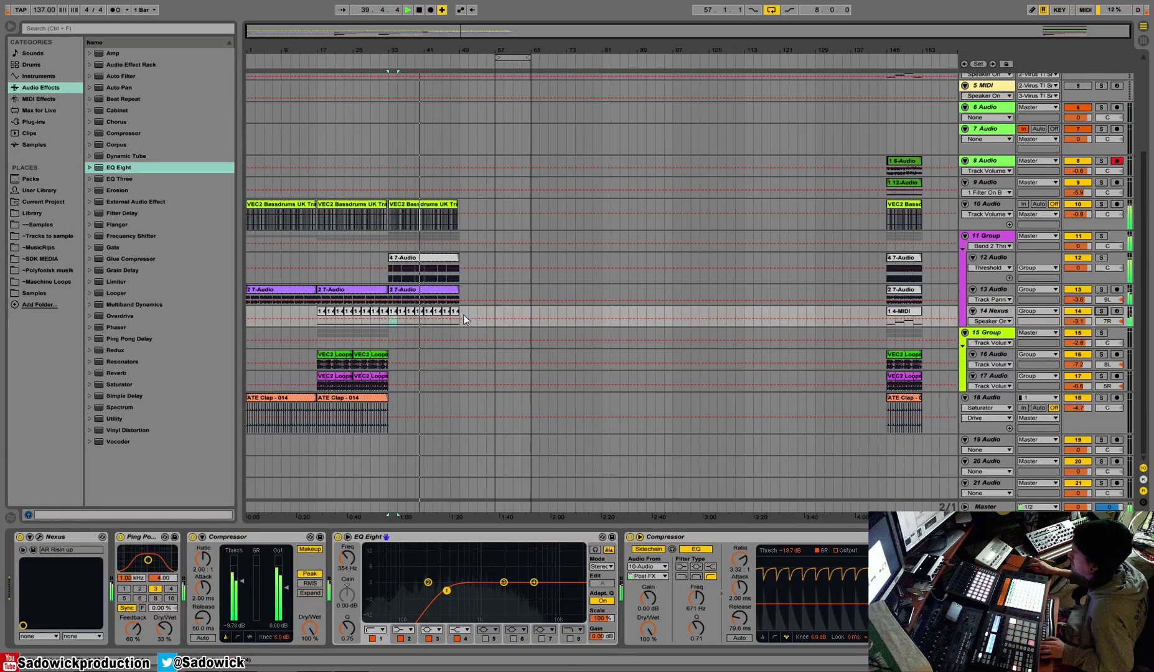
drag(462, 313, 318, 321)
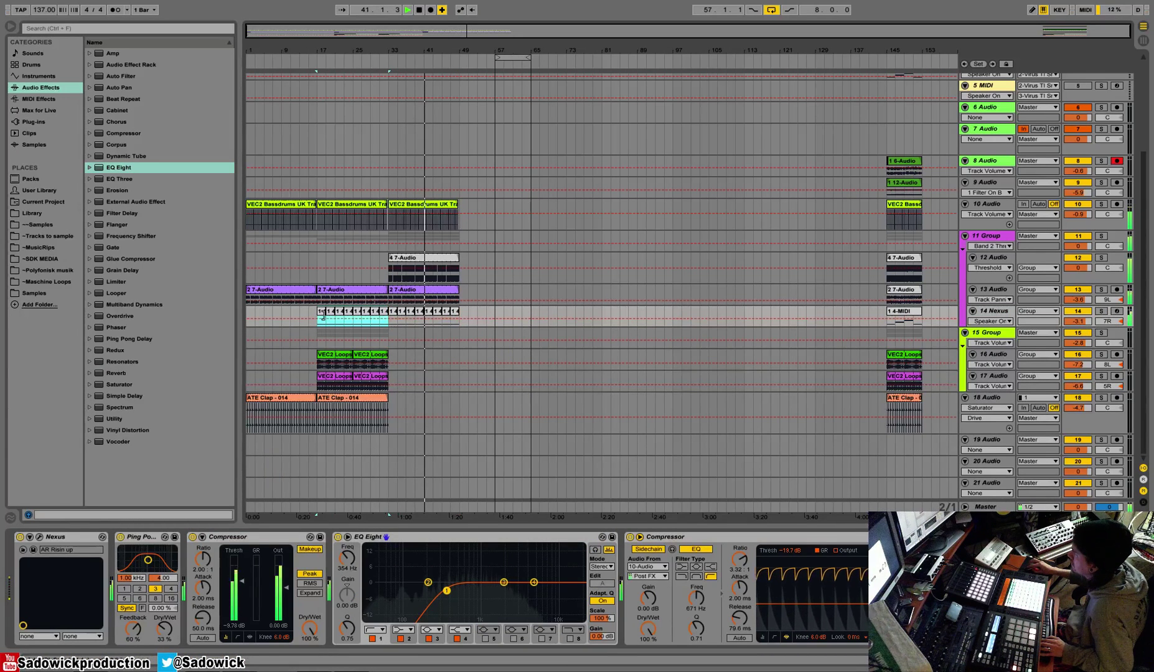
right_click(329, 310)
click(363, 384)
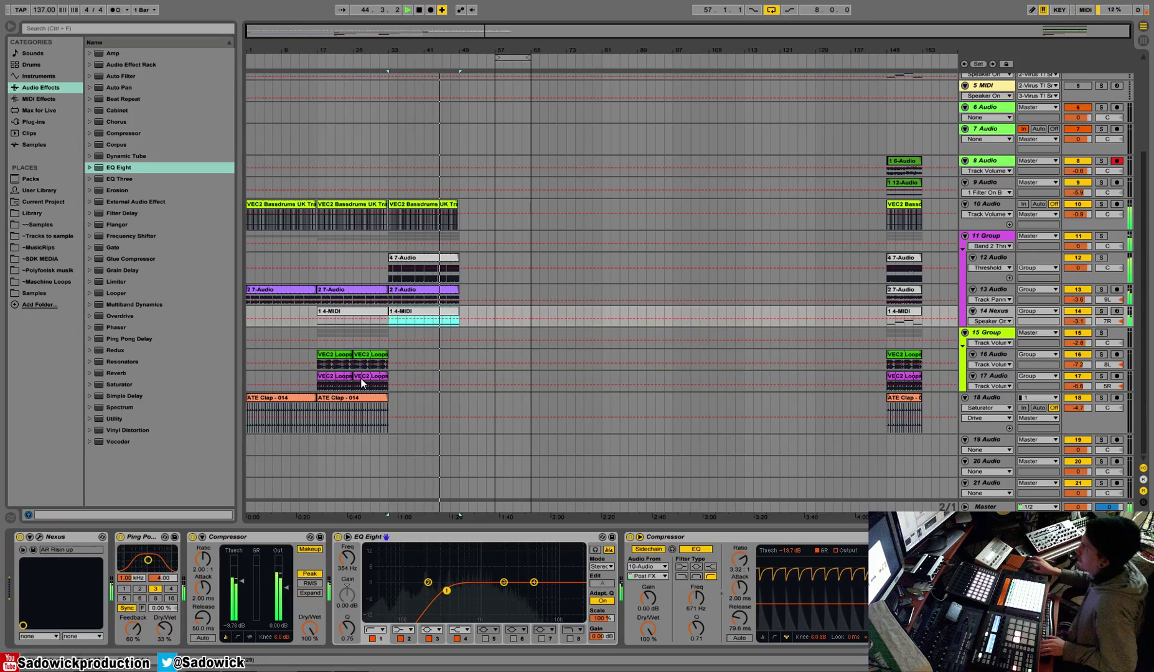
Step: Duplicate the kick, 7-Audio and Nexus clips of bars 33–49 to bar 49, and copy the clap clip from bar 17 there
drag(460, 185, 388, 316)
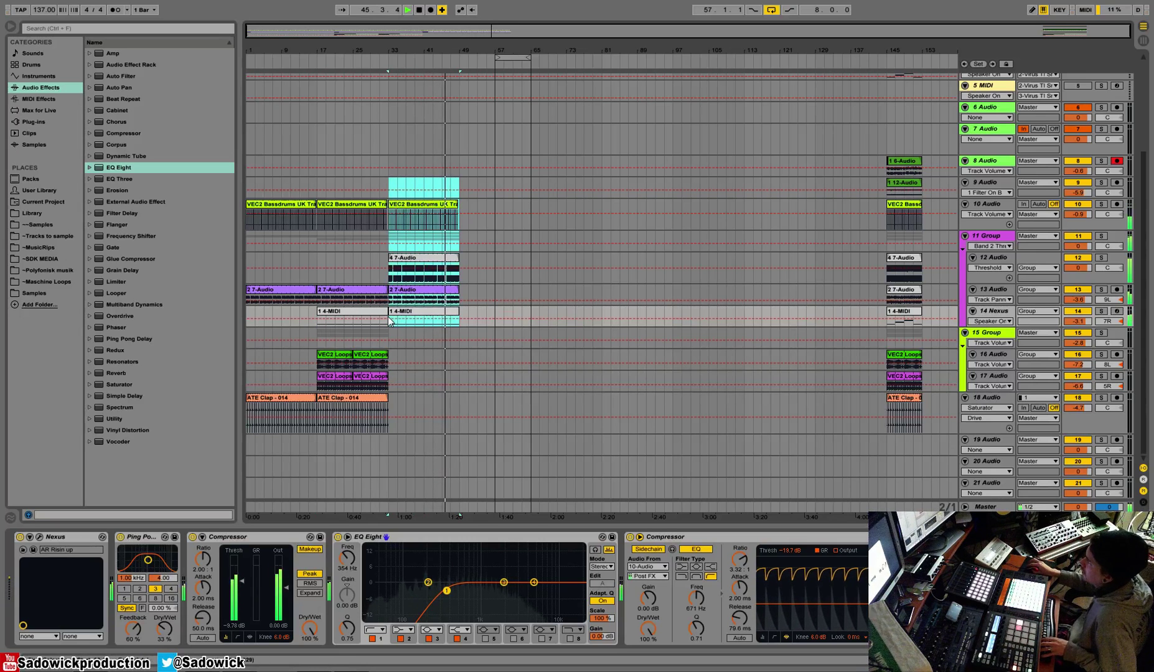
key(ctrl+d)
click(378, 398)
key(ctrl+c)
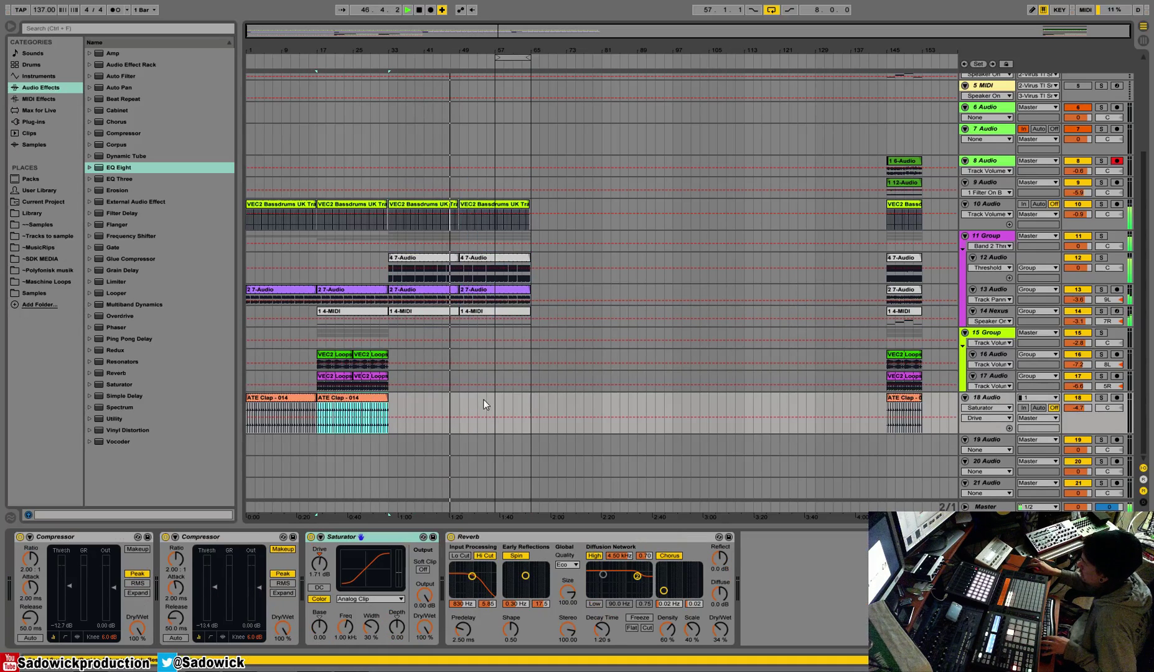
click(463, 408)
key(ctrl+v)
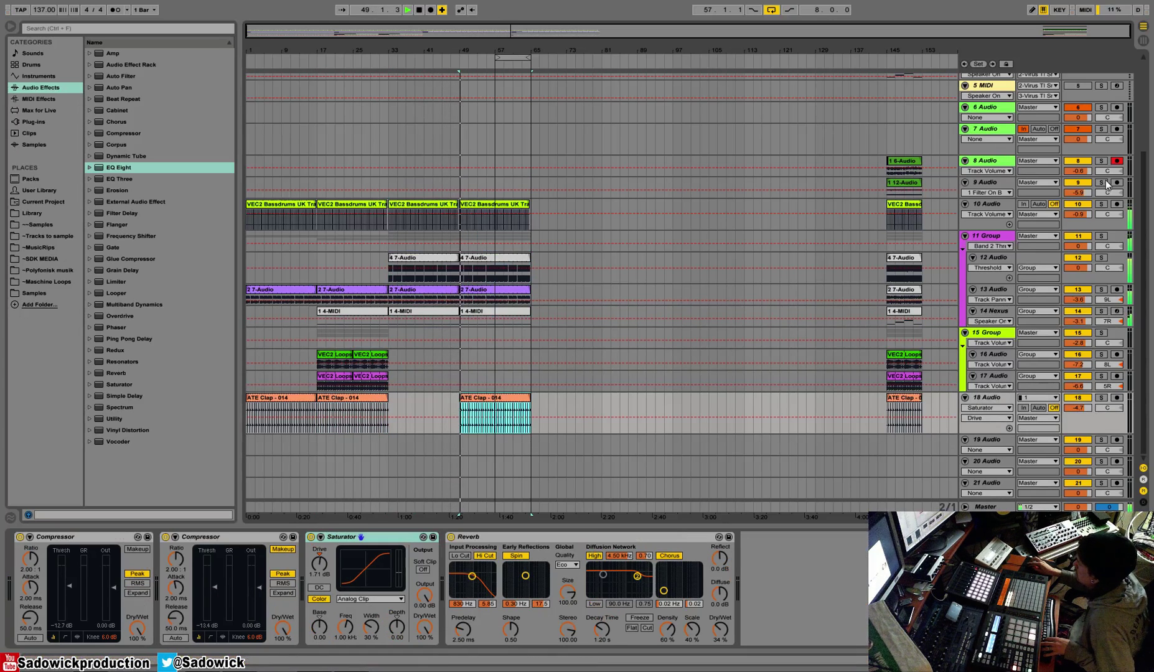
Step: Solo and unfold the 8 Audio track and audition its source clip at bar 145
drag(1100, 177, 1100, 196)
click(1101, 161)
key(space)
key(space)
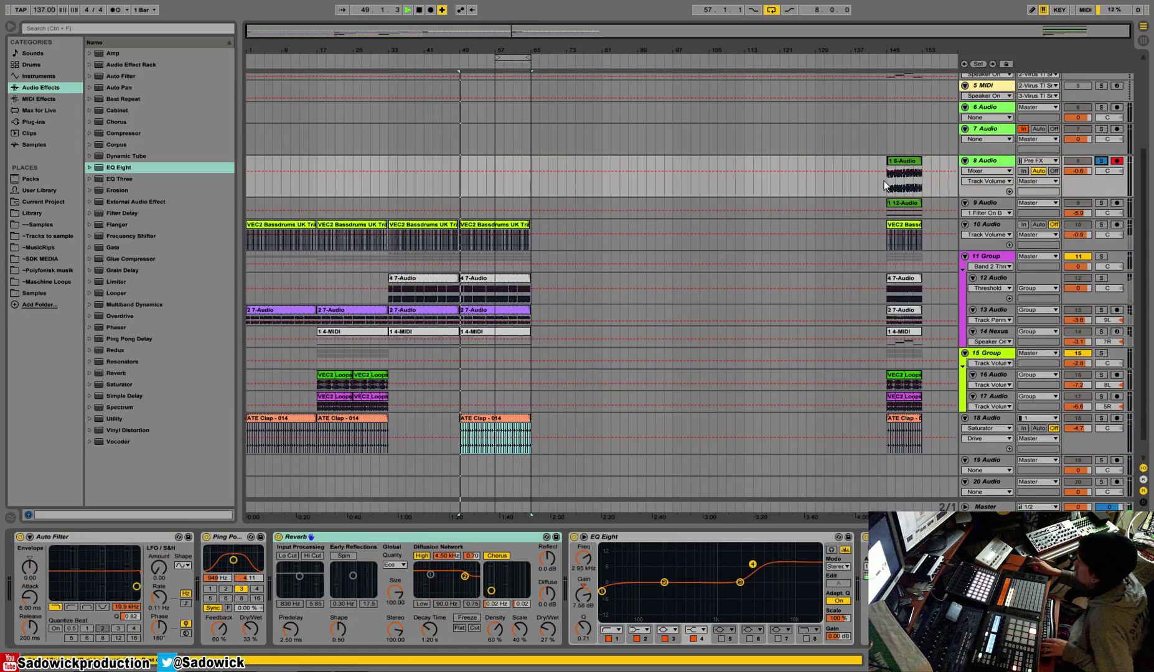
click(889, 163)
drag(898, 52, 898, 153)
key(space)
key(space)
Step: Copy the first two bars of the 8 Audio source clip and paste them repeatedly from bar 49 up to bar 65
drag(785, 158, 822, 180)
key(space)
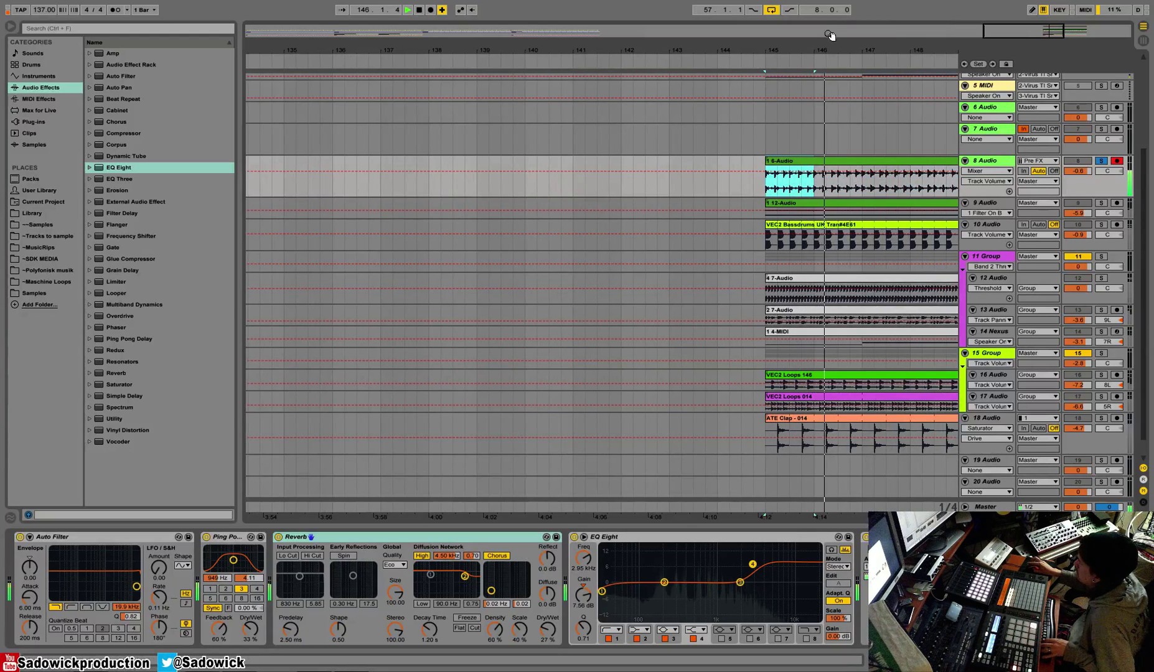
drag(822, 49, 830, 6)
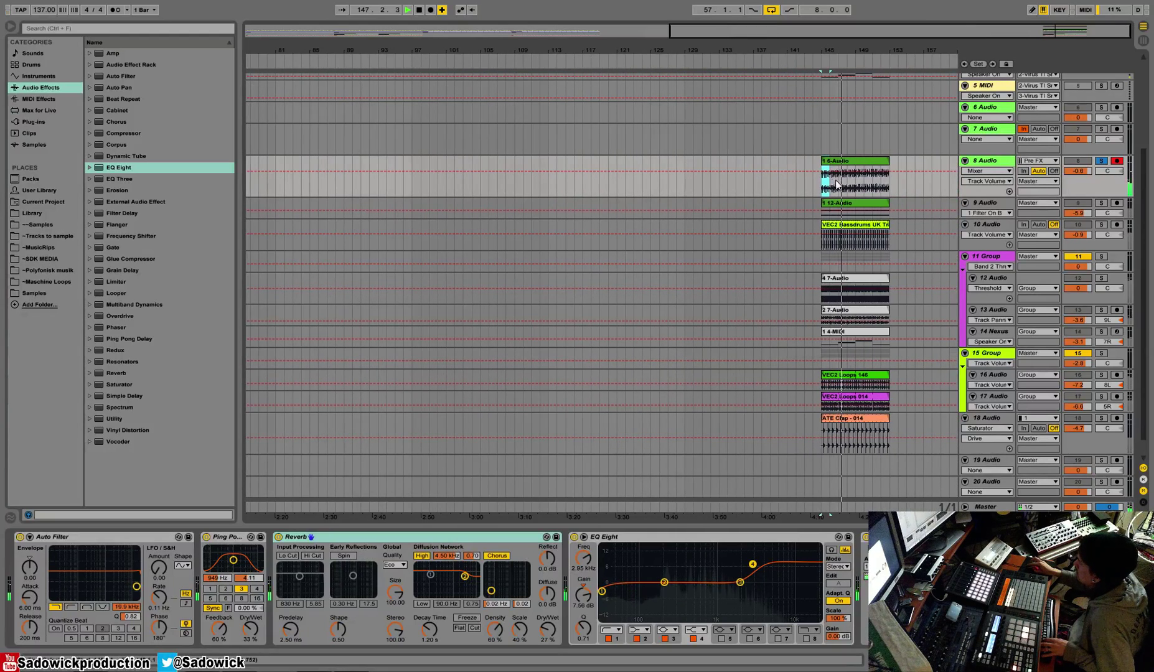
drag(826, 51, 825, 16)
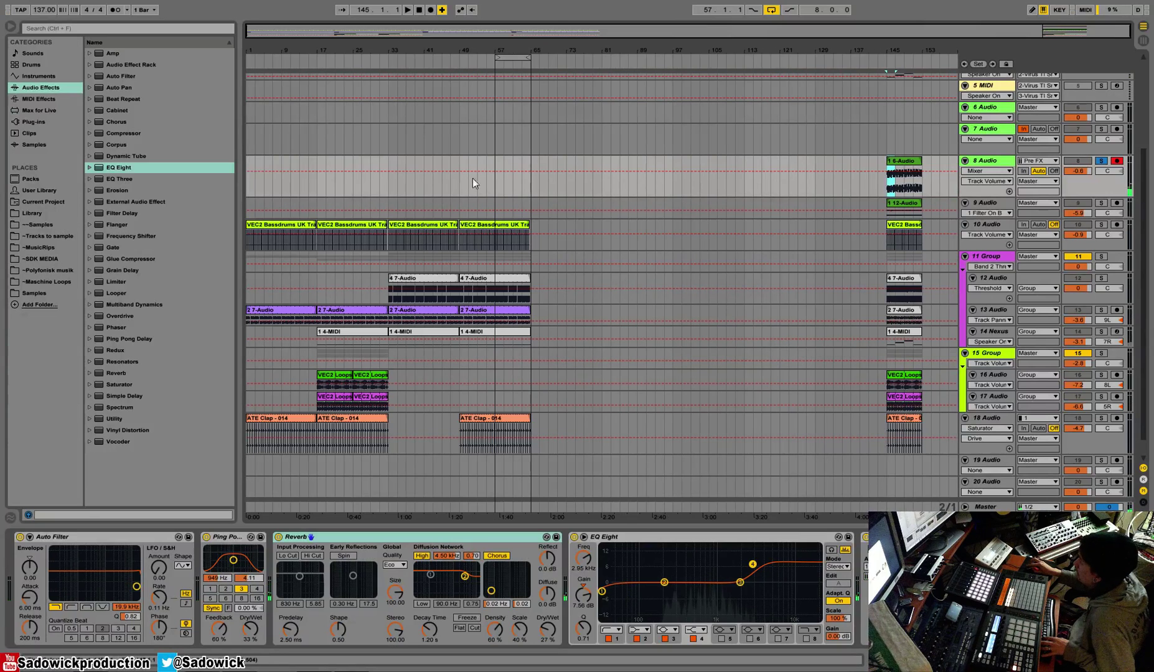
key(ctrl+v)
key(ctrl+v)
key(ctrl+v)
key(ctrl+v)
key(ctrl+v)
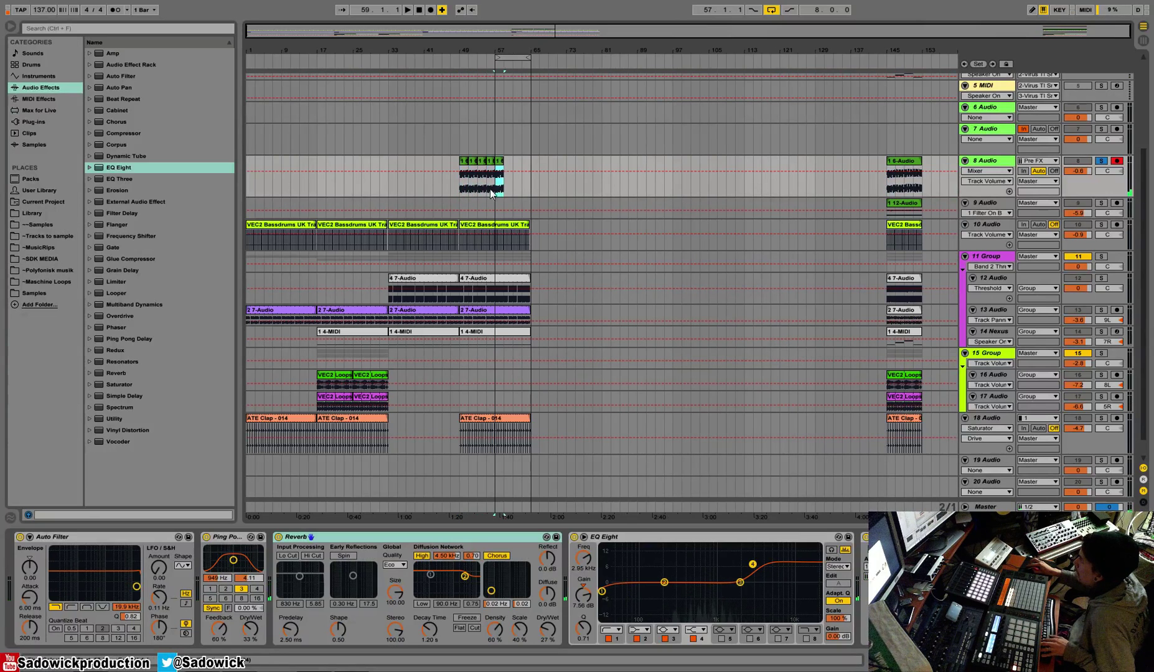
Step: Turn on looping for the first two-bar 8 Audio clip at bar 49 and extend it to bar 65 over the pasted copies
click(464, 166)
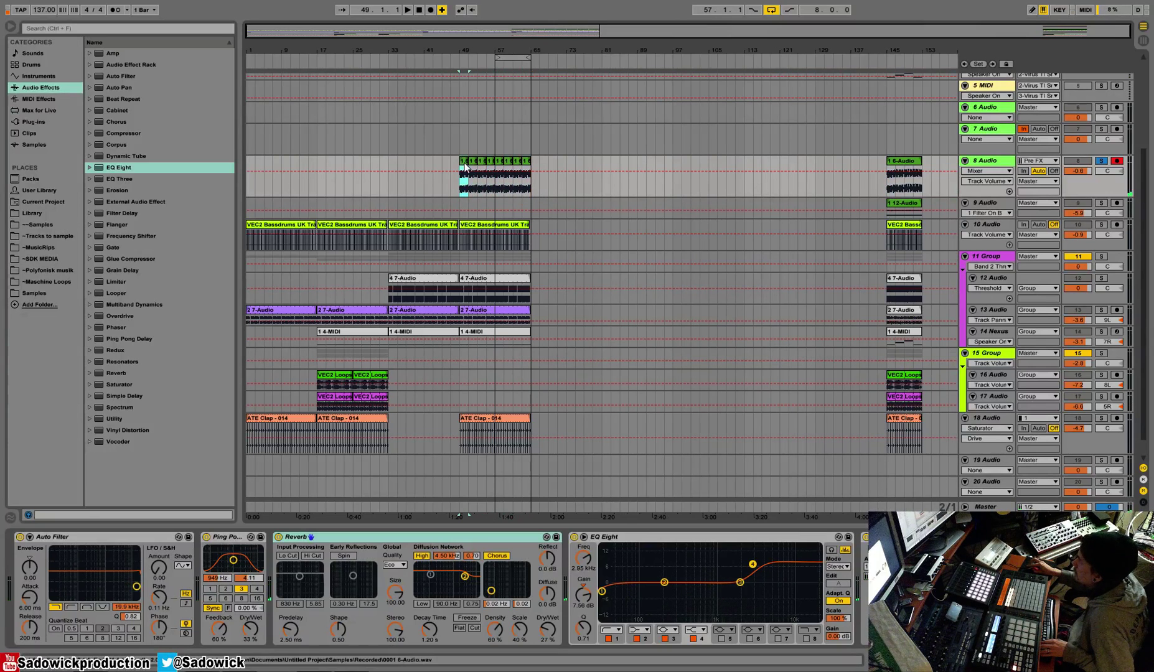
key(shift+Tab)
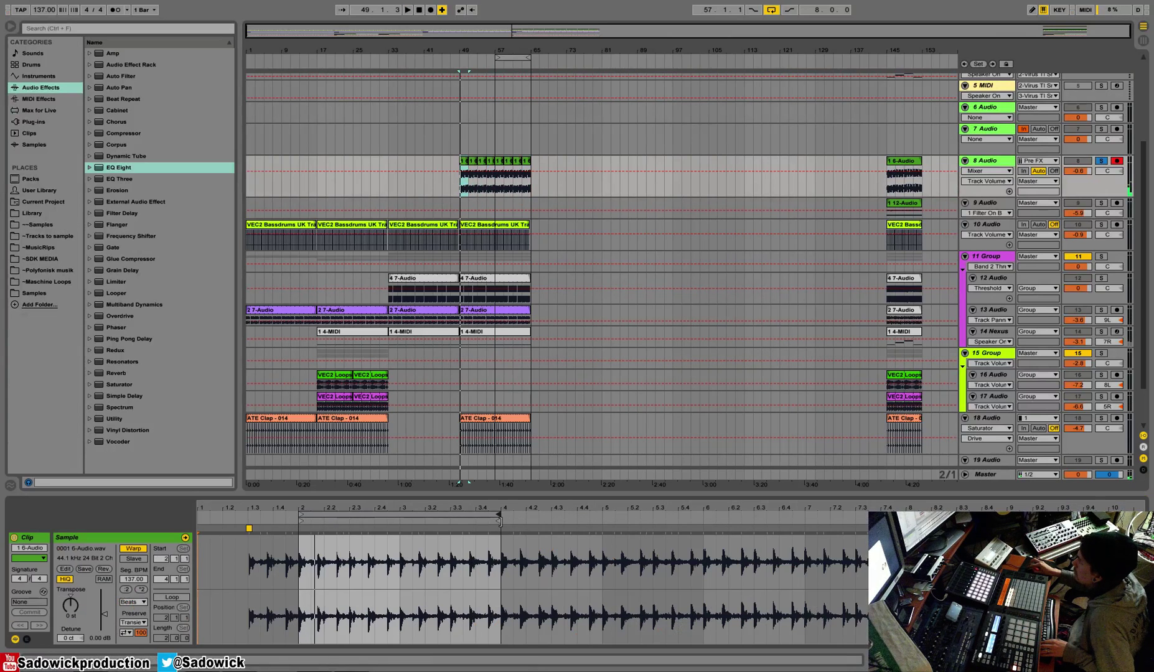
click(163, 595)
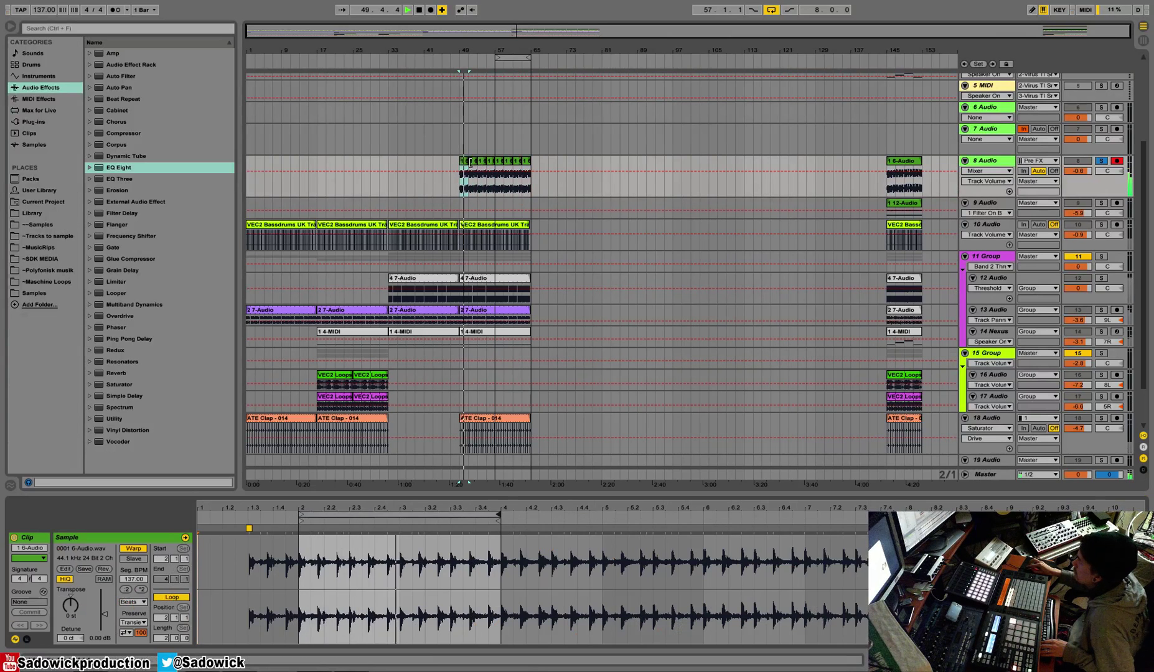
drag(467, 161, 531, 161)
key(space)
key(space)
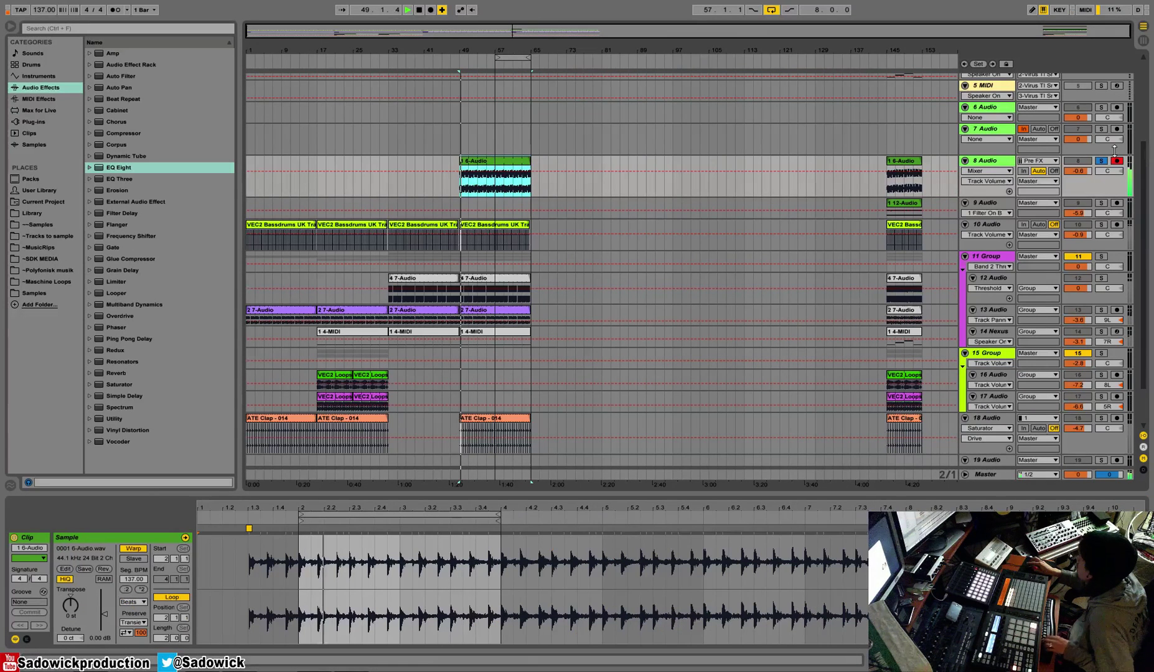
Step: Unsolo 8 Audio, play the mix from bar 49 and duplicate the looped 6-Audio clip to bar 65
key(space)
key(space)
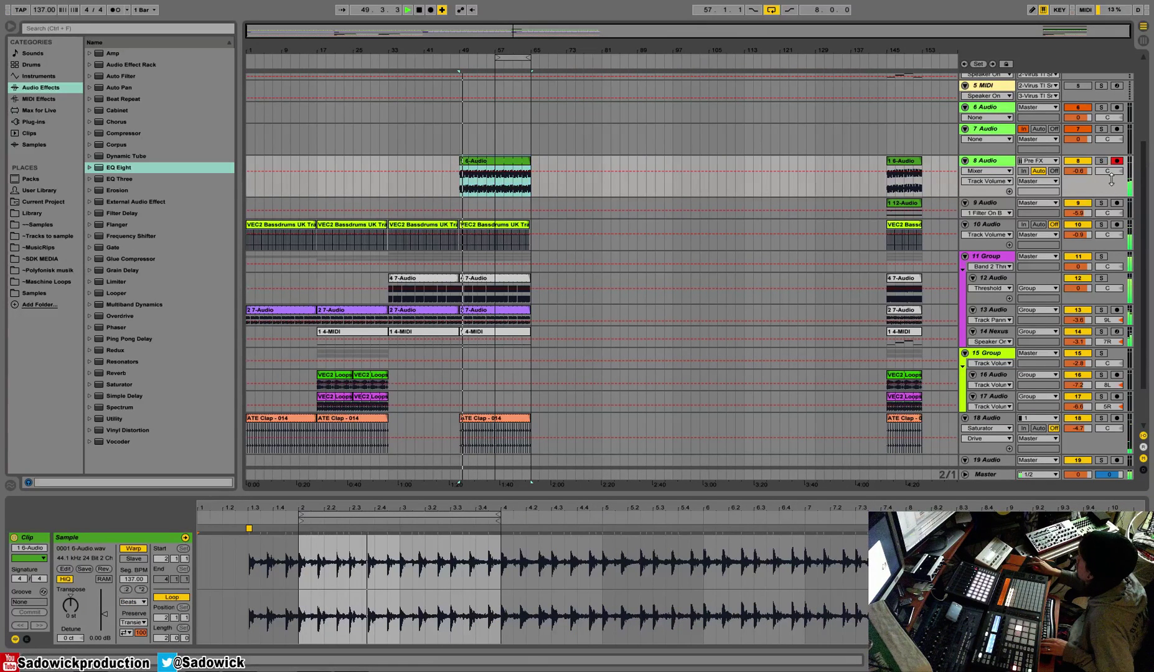
key(shift+Tab)
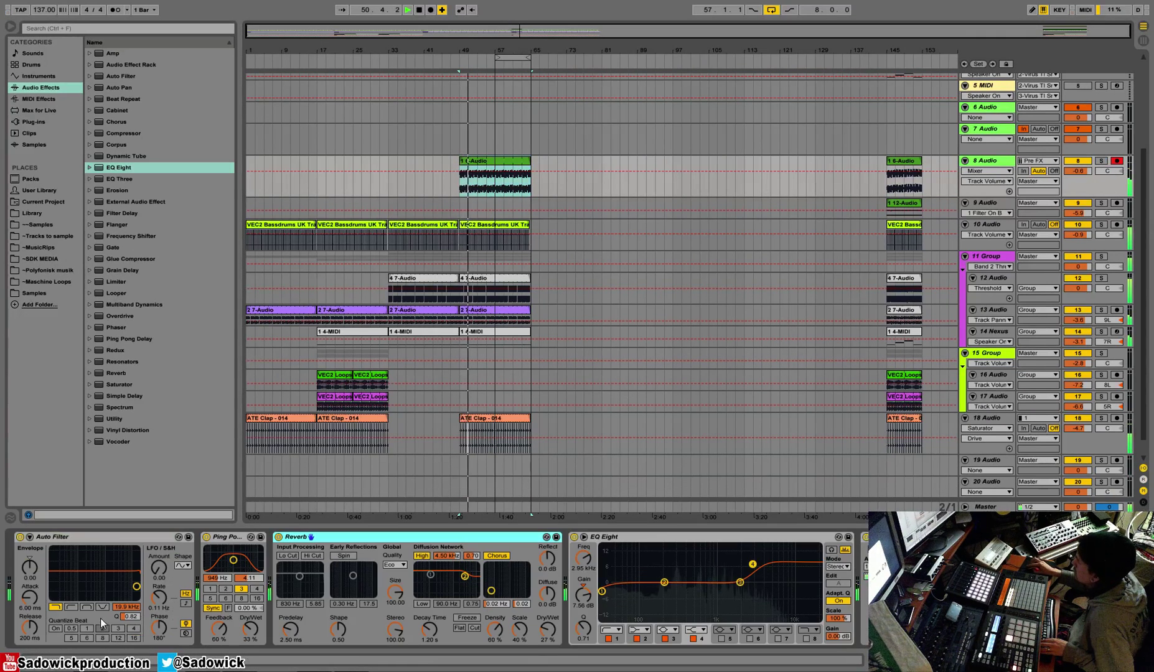
key(ctrl+d)
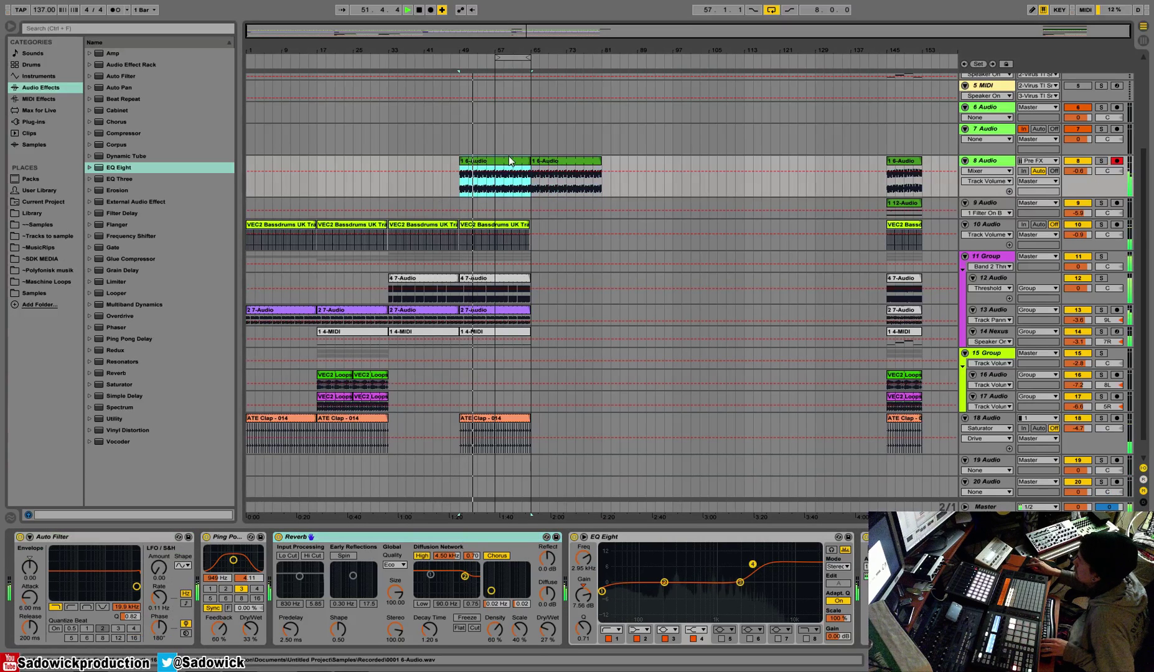
Step: Automate the Auto Filter frequency on 8 Audio as a ramp rising from bar 49 to fully open at bar 81
click(127, 607)
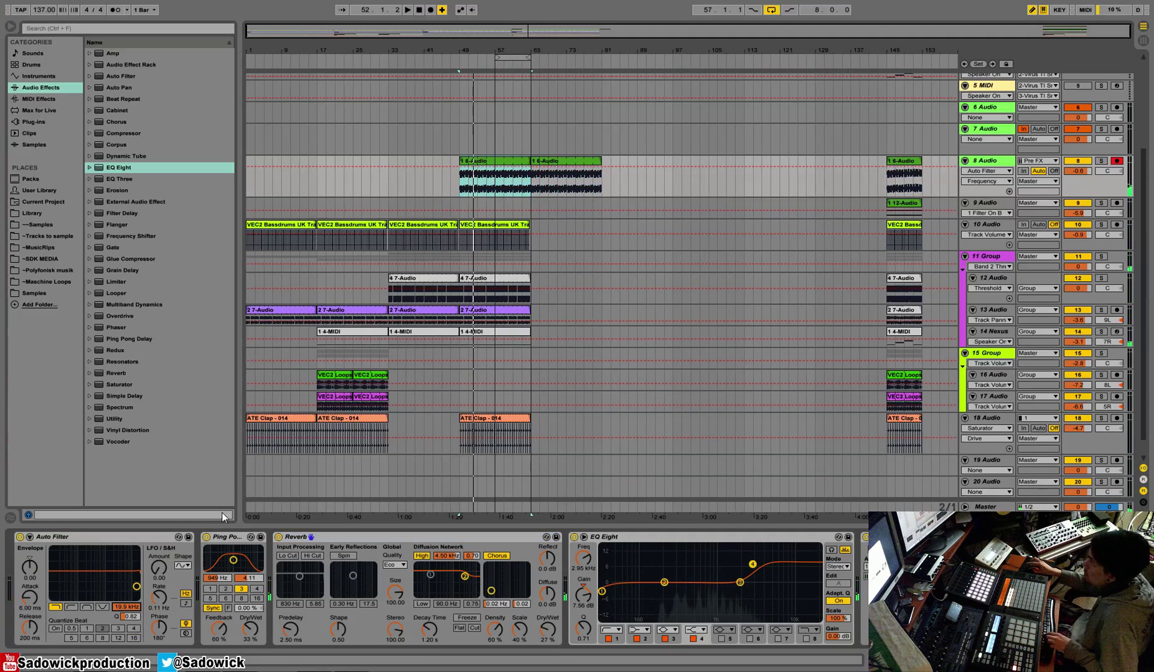
key(b)
drag(527, 184, 465, 209)
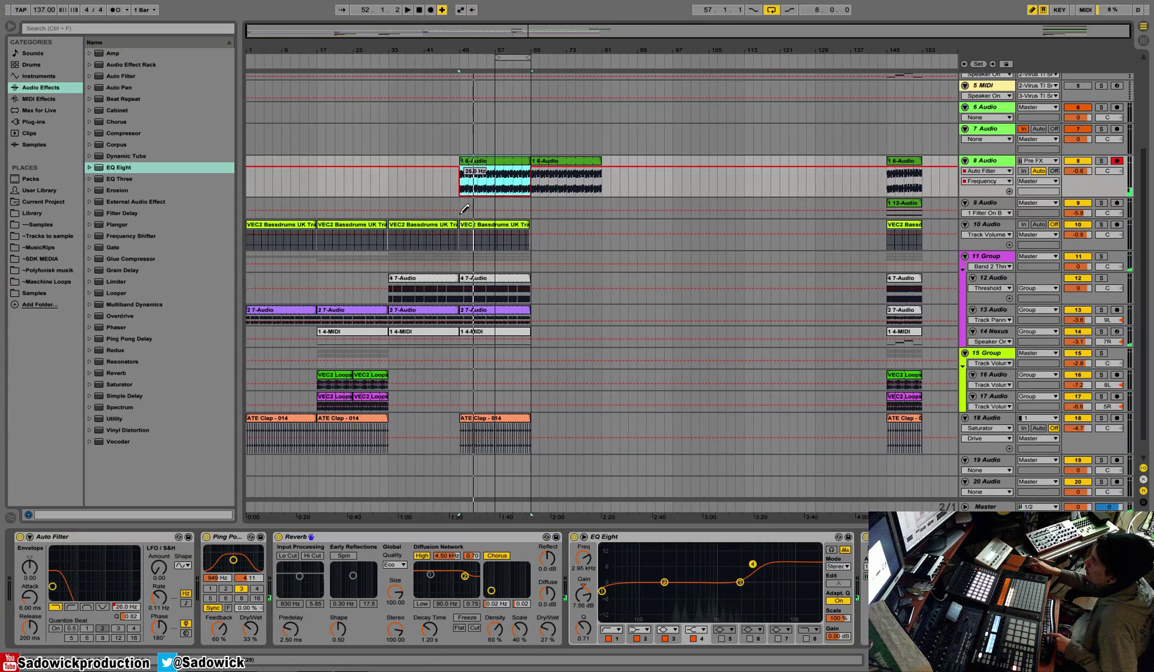
click(450, 166)
click(530, 195)
click(478, 161)
key(space)
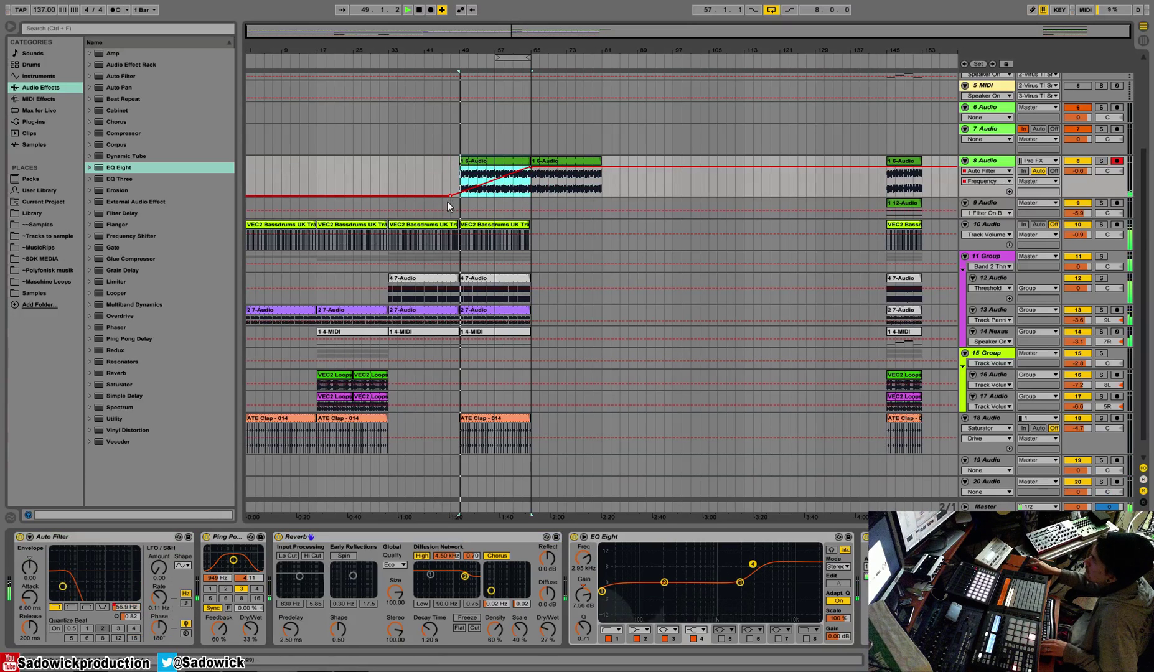
drag(451, 196, 461, 190)
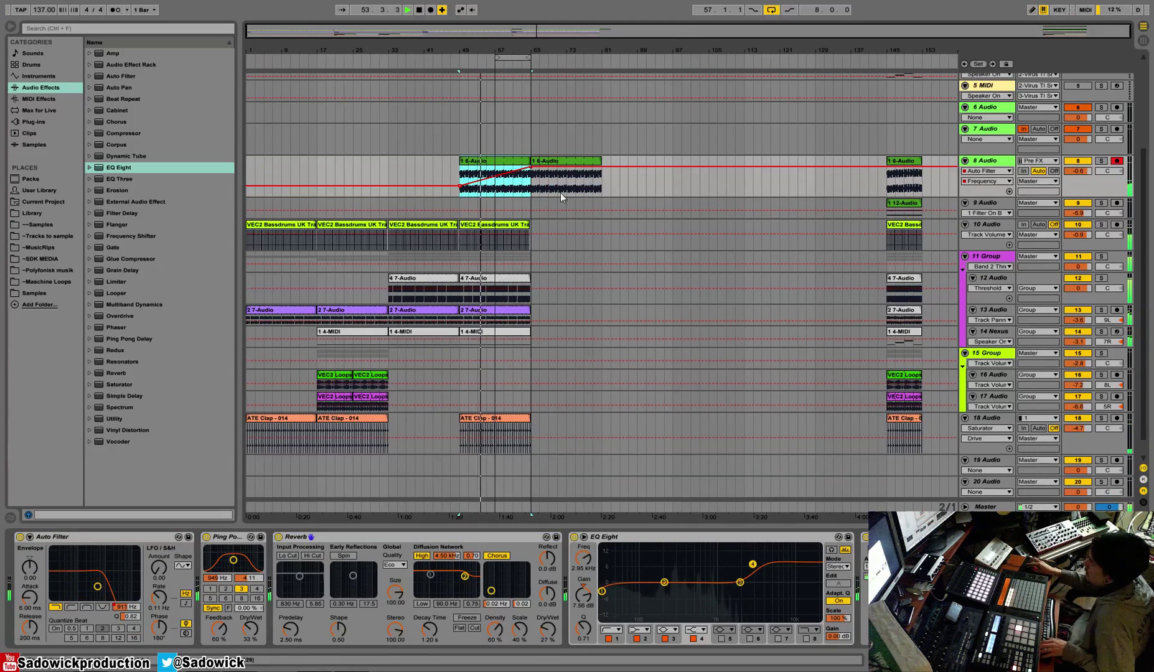
drag(556, 168, 601, 167)
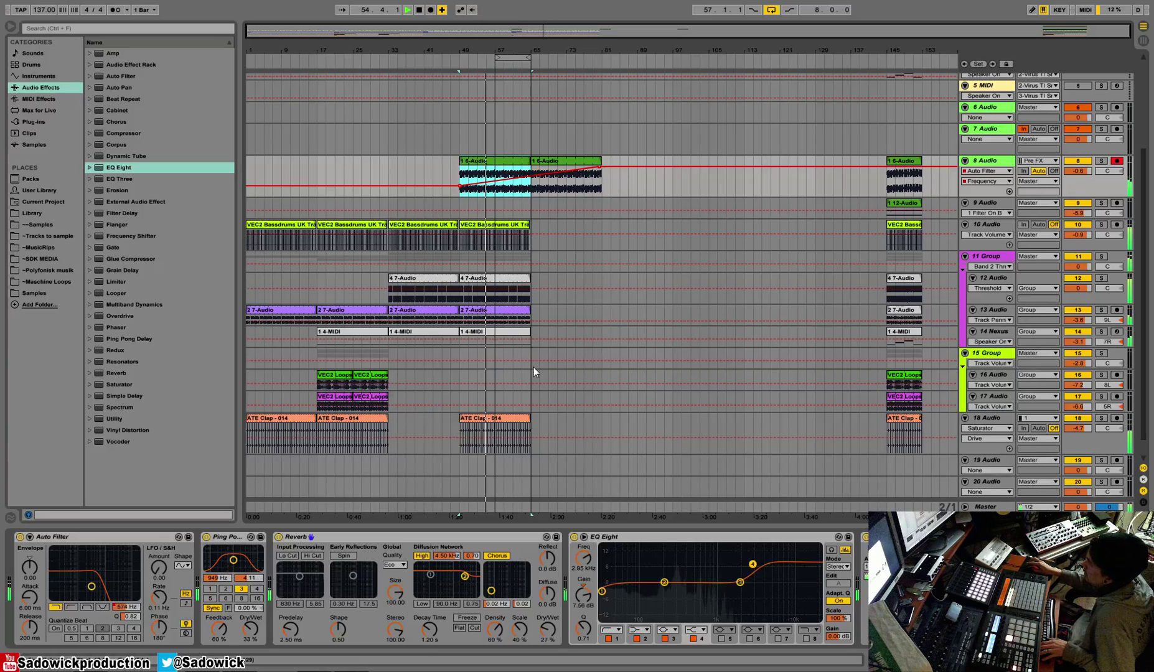
Step: Duplicate the clap, kick, 7-Audio and Nexus clips of bars 49–65 to bar 65
click(519, 434)
key(ctrl+d)
drag(531, 329, 461, 230)
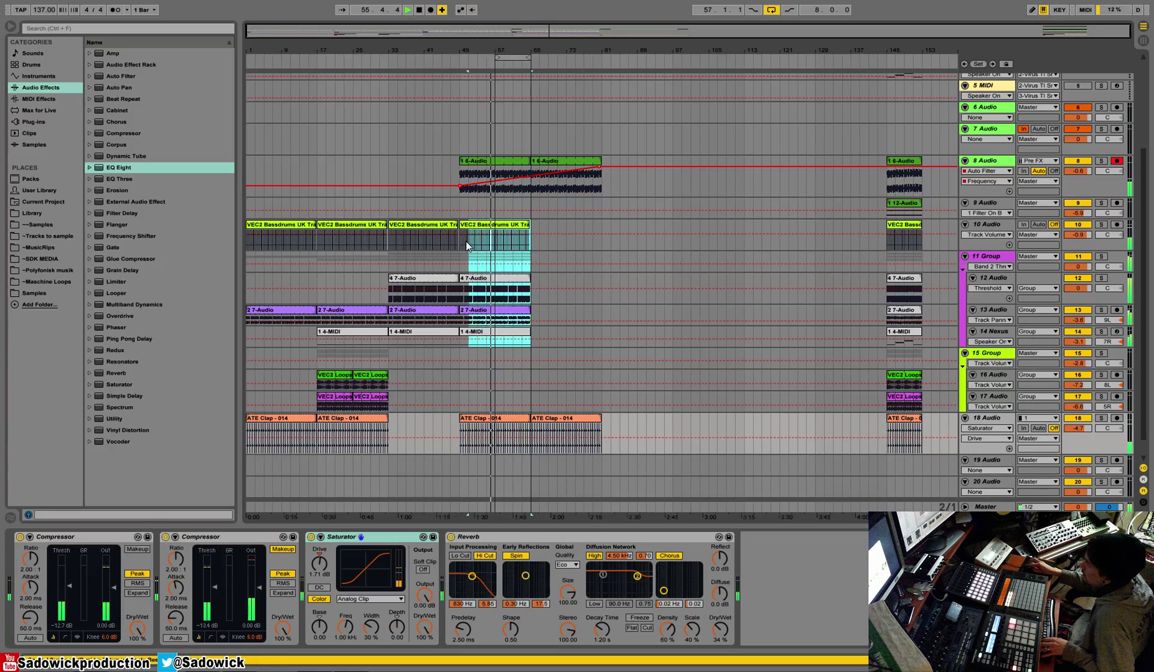
key(ctrl+d)
Step: Copy the 15 Group's VEC2 drum loops from bars 17–33 and paste them at bar 65
drag(390, 359, 319, 404)
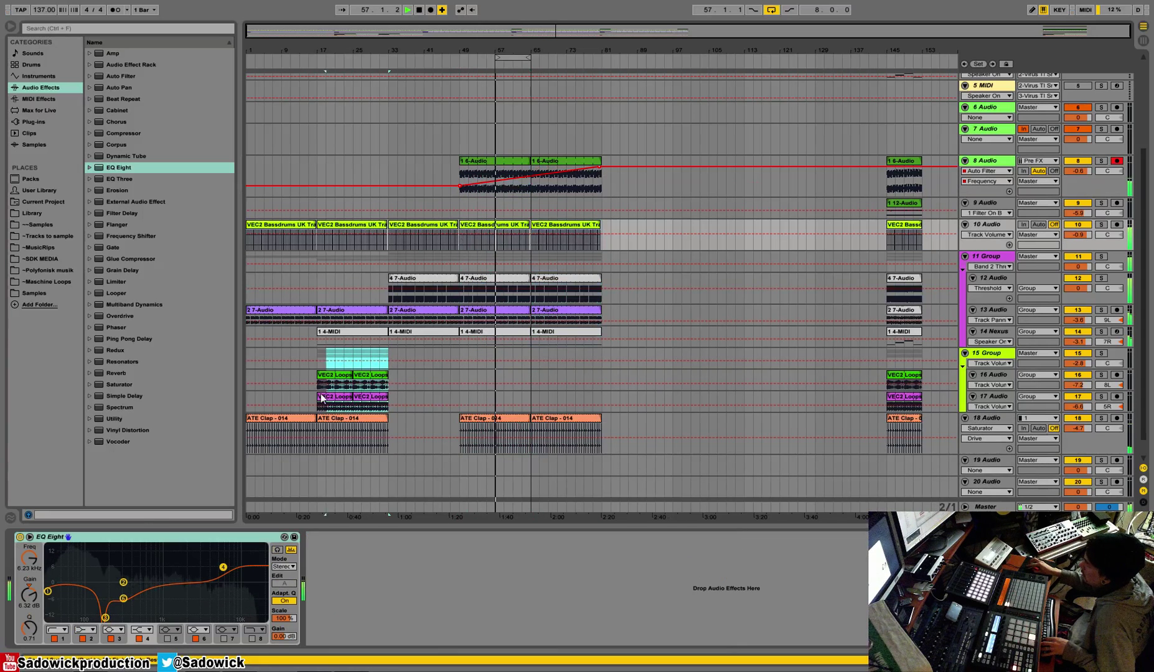
key(ctrl+c)
click(533, 355)
key(ctrl+v)
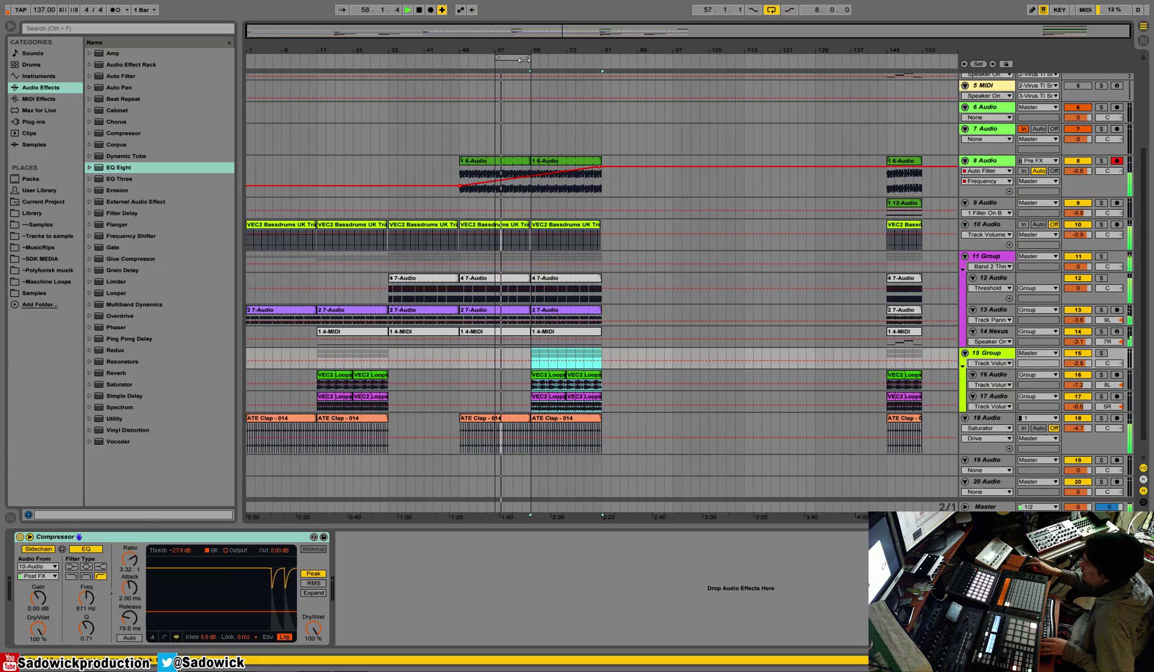
Step: Turn off the arrangement loop and duplicate the bars 65–81 section across all its tracks to bar 81
click(776, 10)
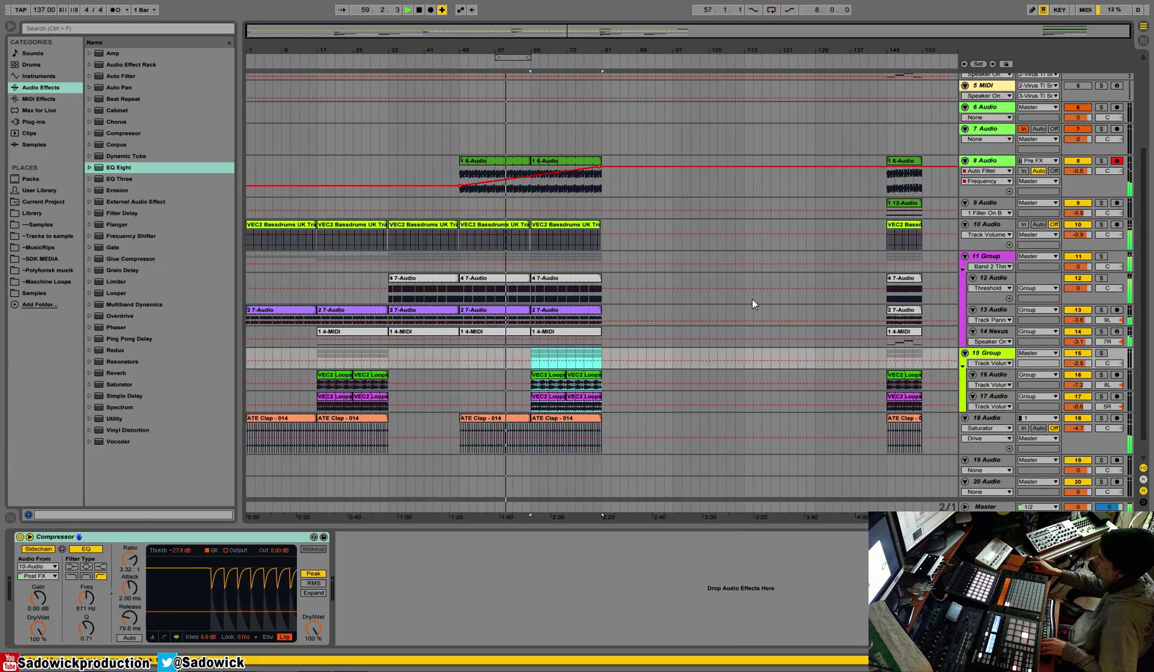
drag(603, 447, 530, 166)
key(ctrl+d)
click(603, 178)
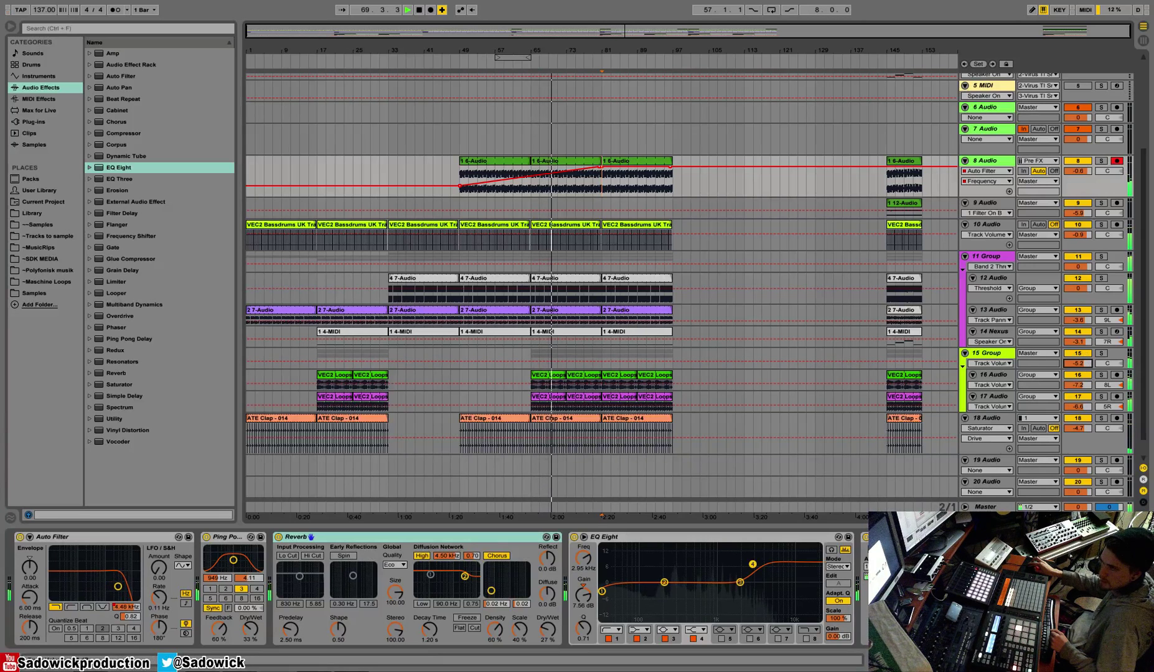
Step: Raise the 15 Group volume to -4.7 dB and add an EQ Eight on 17 Audio with its fourth band boosted 5.33 dB at 4.92 kHz
drag(1078, 364, 1078, 361)
click(1102, 376)
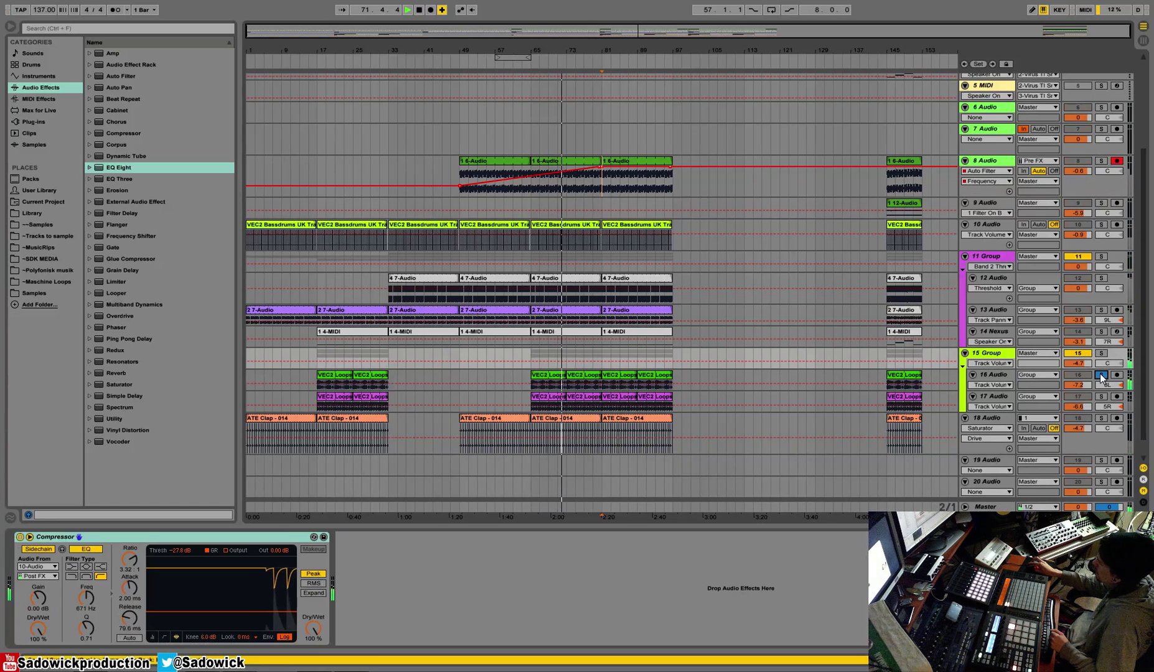
click(1101, 397)
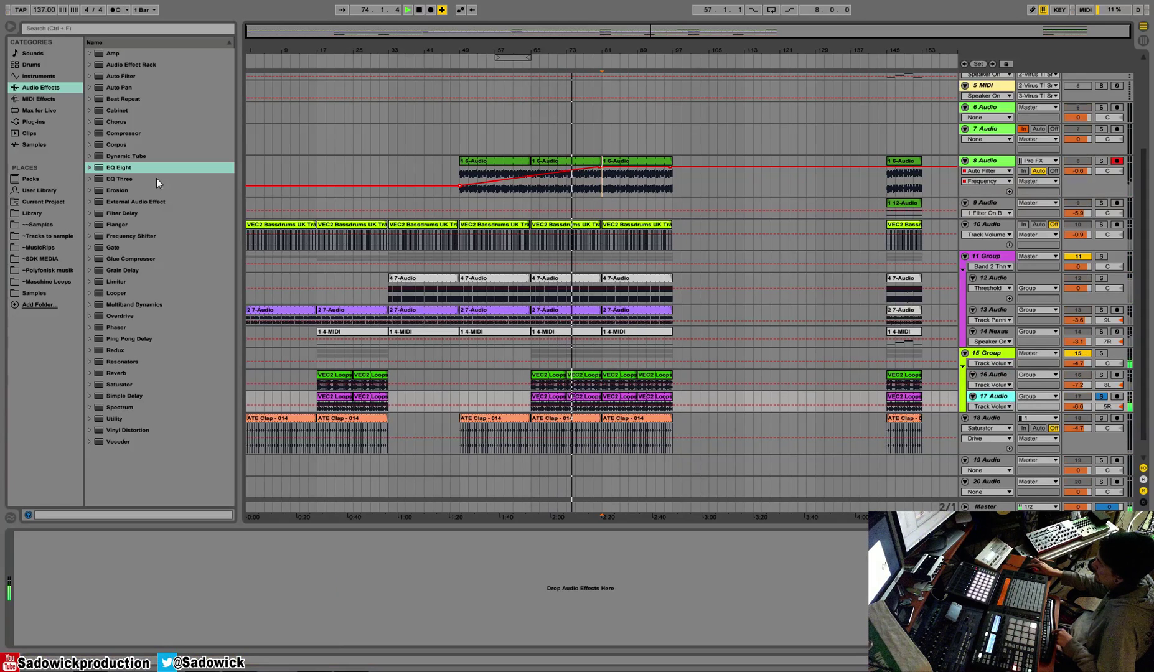
drag(156, 168, 123, 334)
key(space)
mouse_move(216, 582)
mouse_down()
mouse_move(215, 560)
mouse_move(215, 570)
mouse_up()
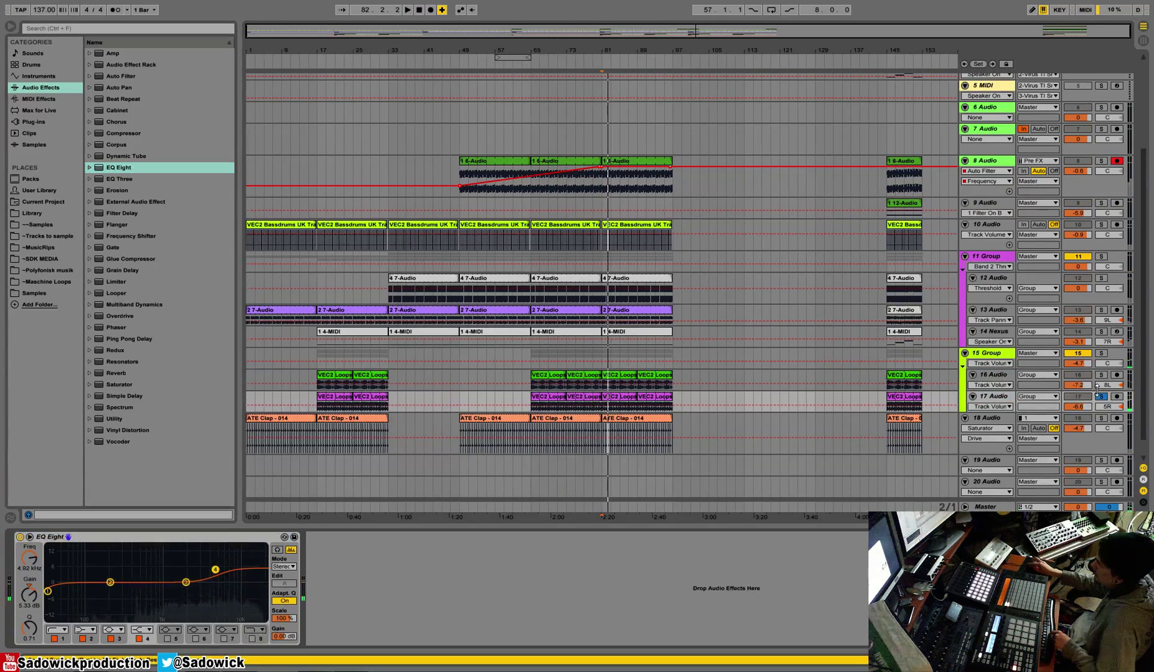
Step: Add an EQ Eight before 15 Group's Compressor, set its fourth band to -0.37 dB at 9.15 kHz, and lower the group volume to -5.9 dB
click(994, 375)
click(1103, 353)
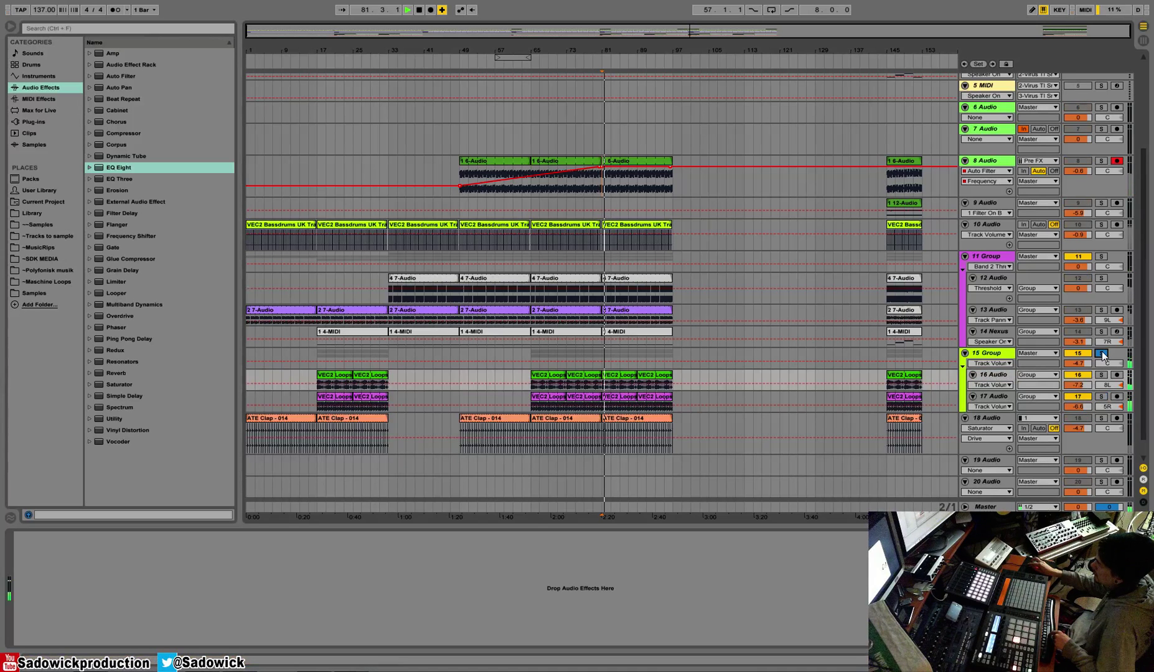
click(1102, 353)
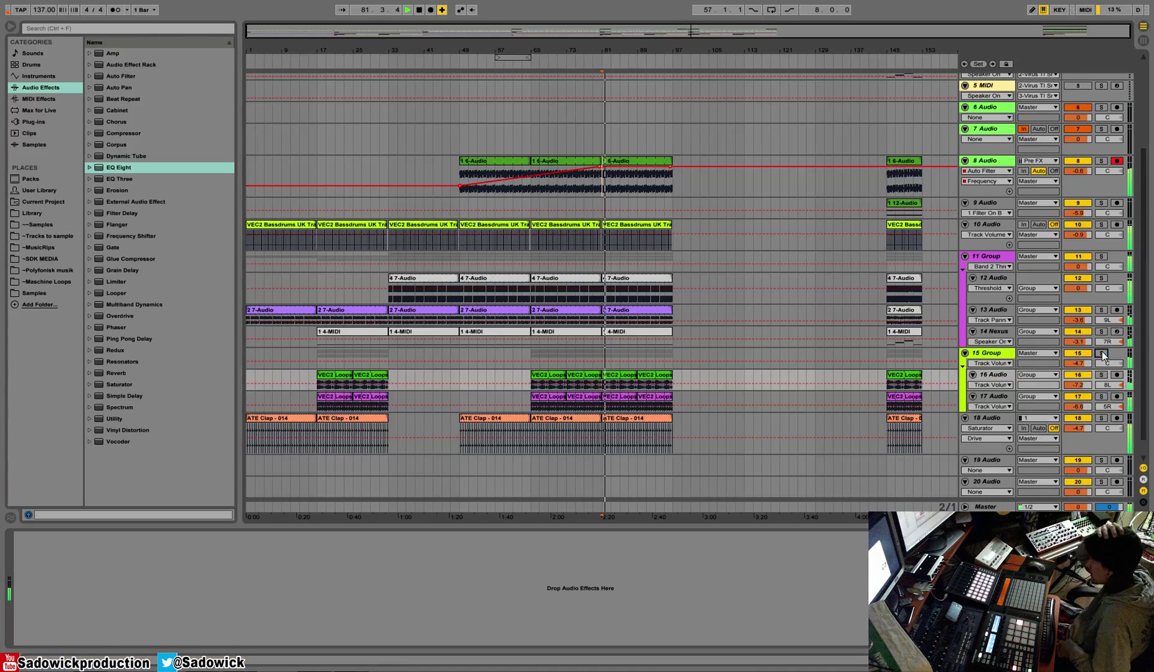
click(993, 353)
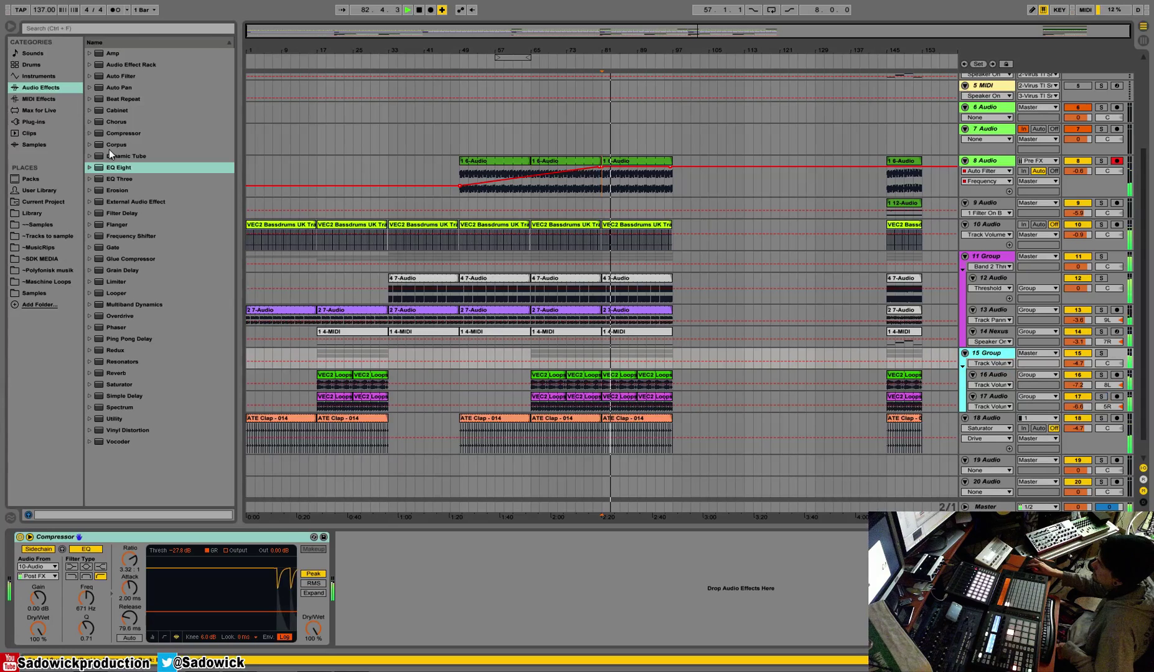
key(Return)
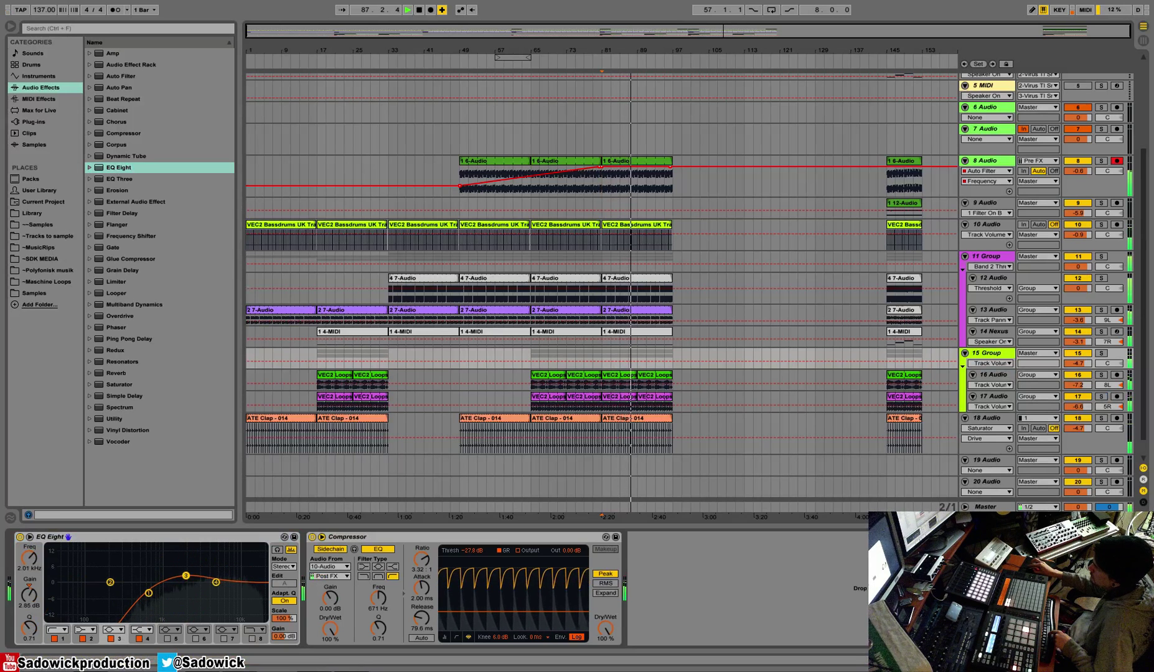
drag(218, 583, 237, 579)
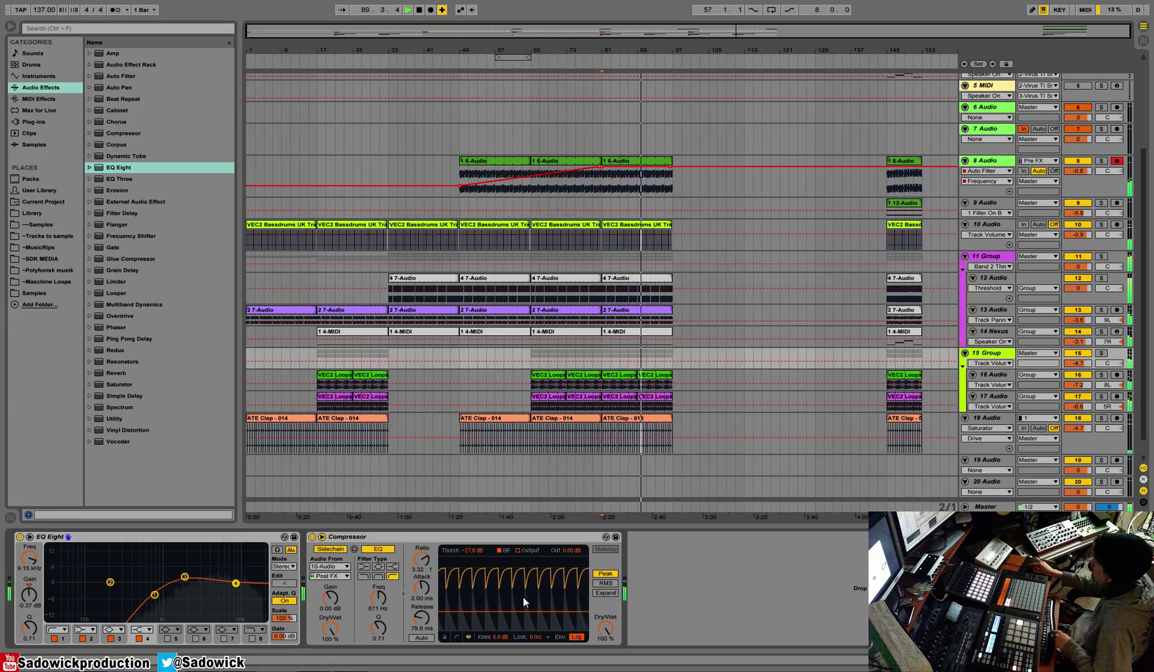
drag(1077, 363, 1077, 368)
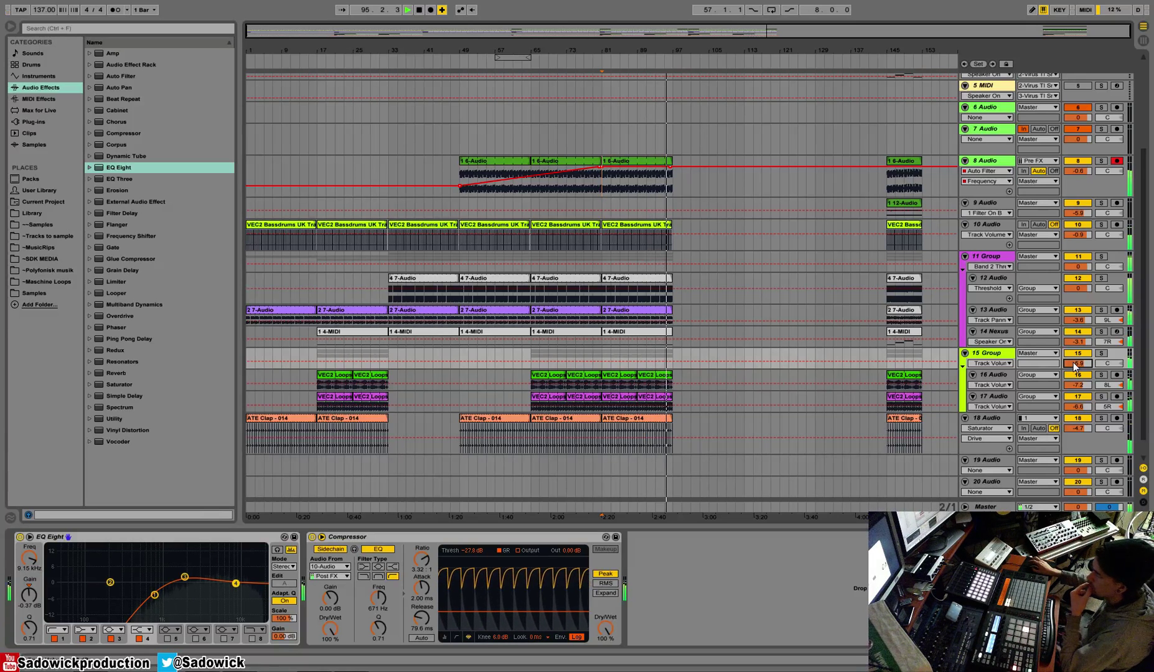
Step: Recolour the three 6-Audio clips on 8 Audio between bars 49 and 97 light blue
drag(672, 426, 602, 180)
click(629, 161)
drag(683, 167, 460, 176)
right_click(483, 165)
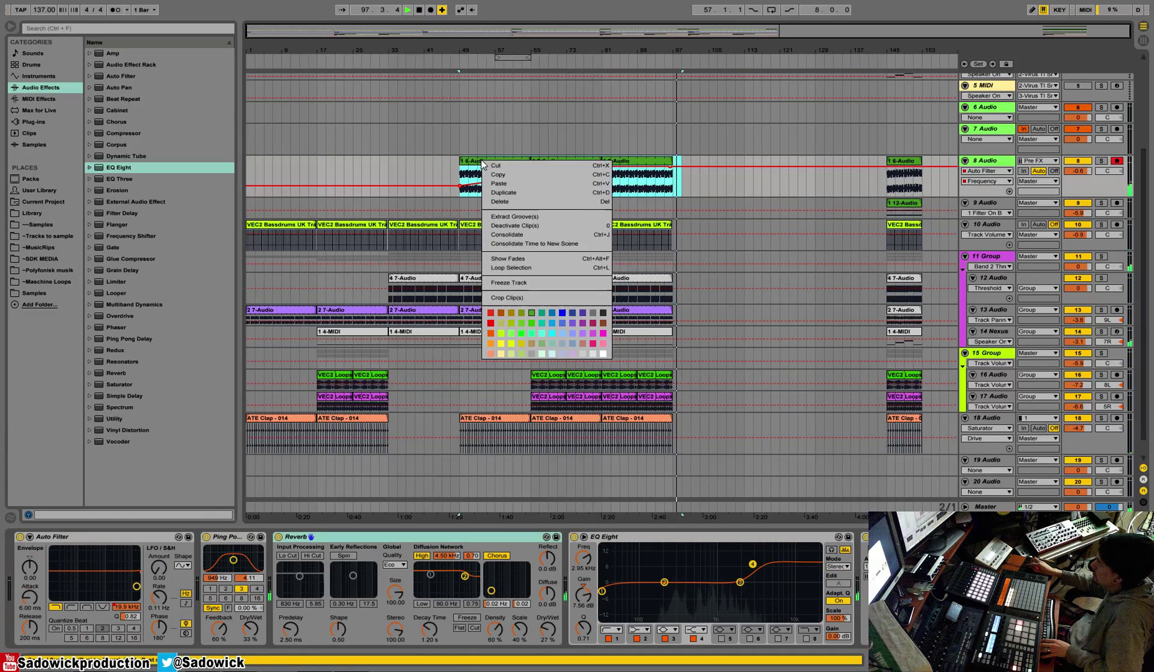
click(564, 334)
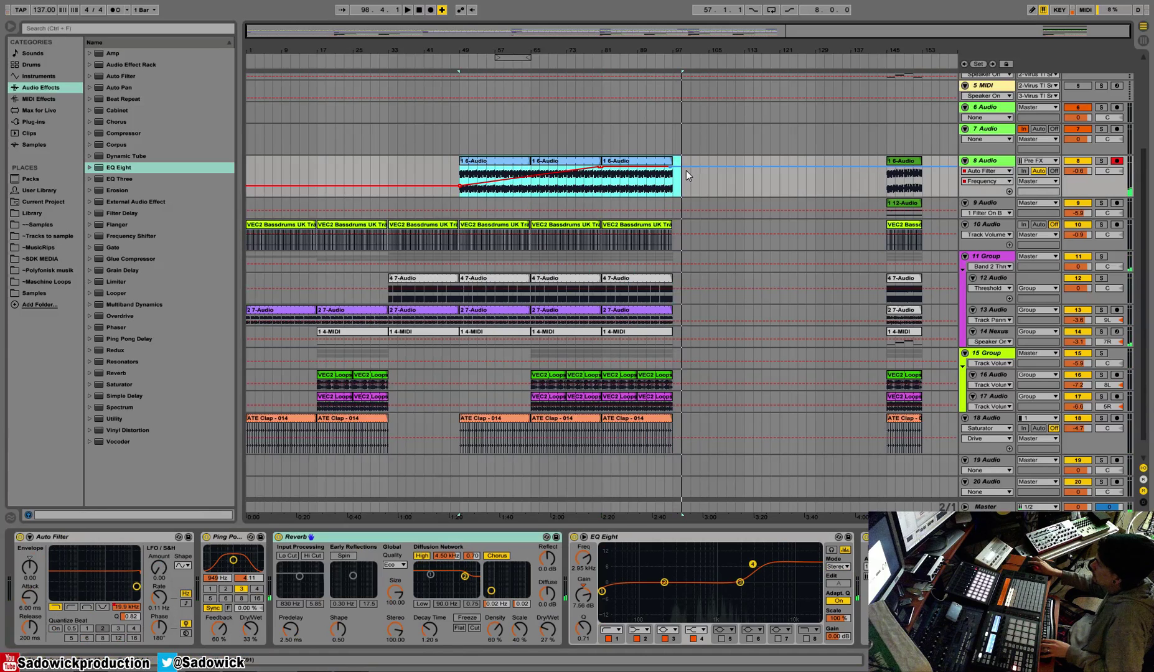
Step: Audition the source loop from bar 145 and solo the 9 Audio track
click(903, 340)
key(space)
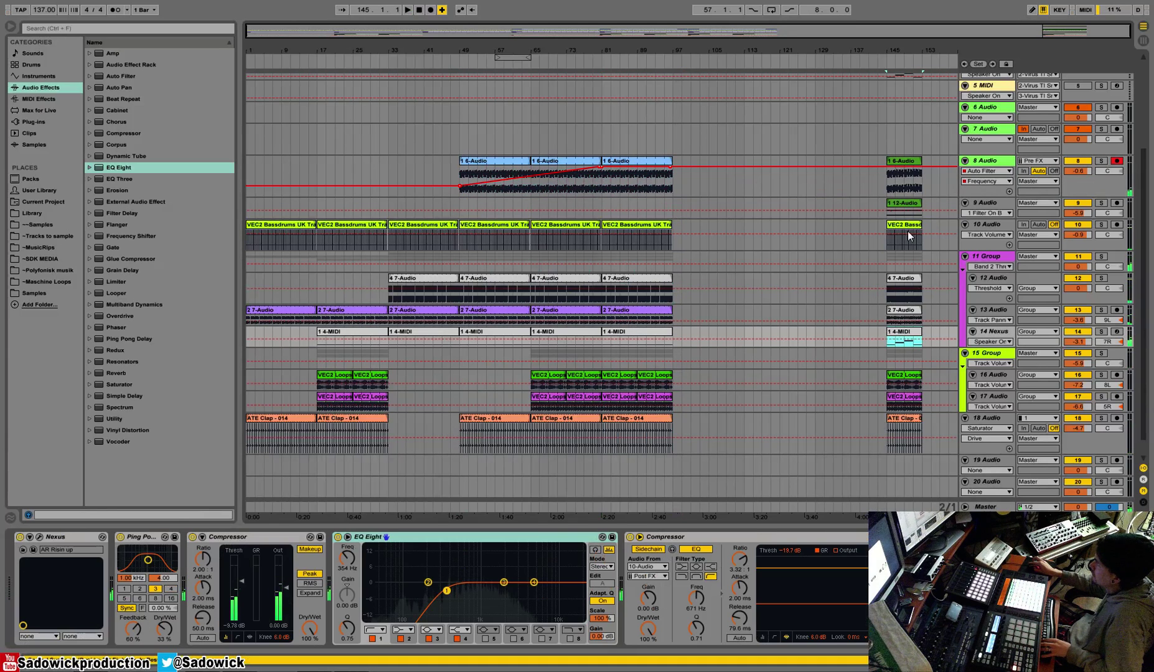
click(903, 189)
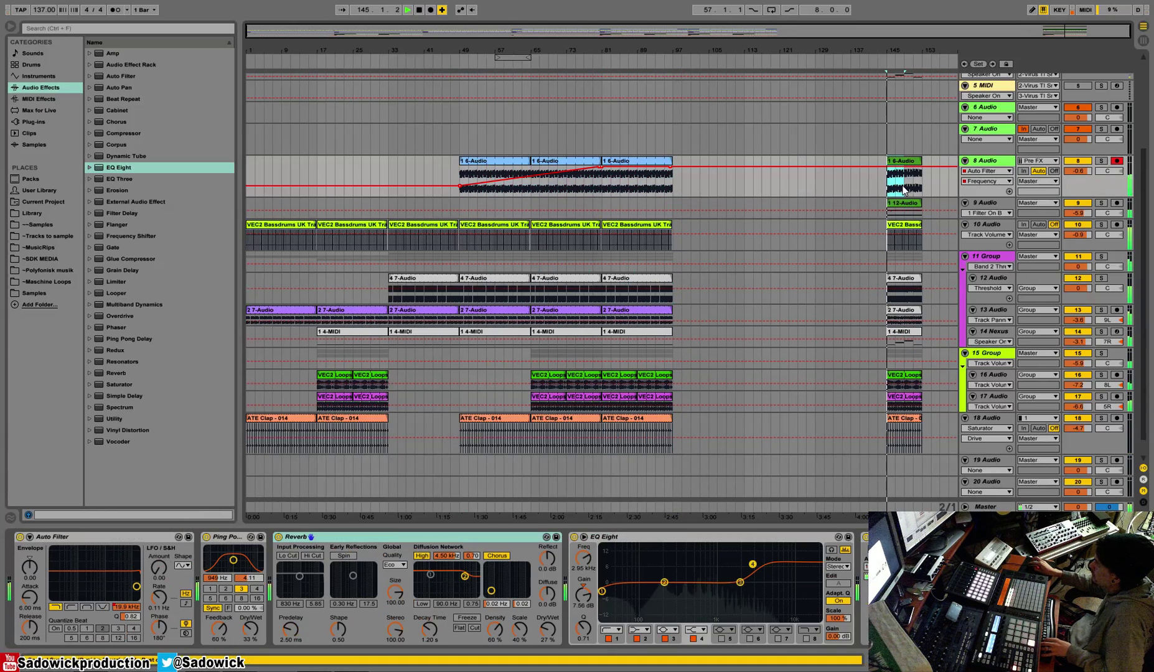
key(space)
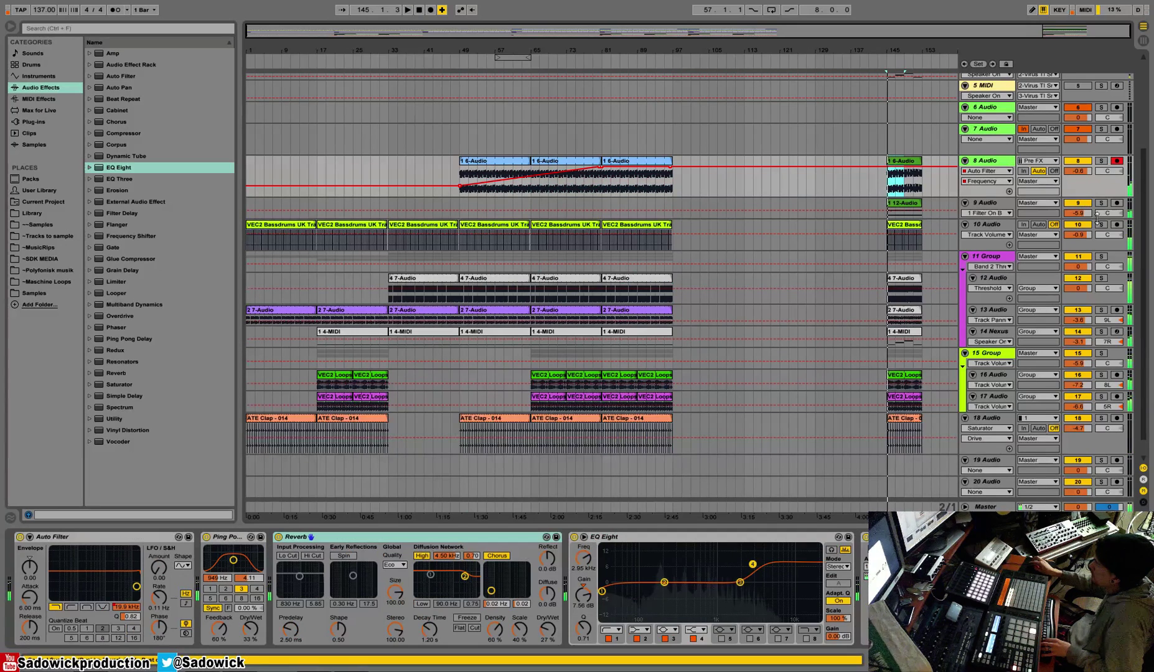
click(1102, 204)
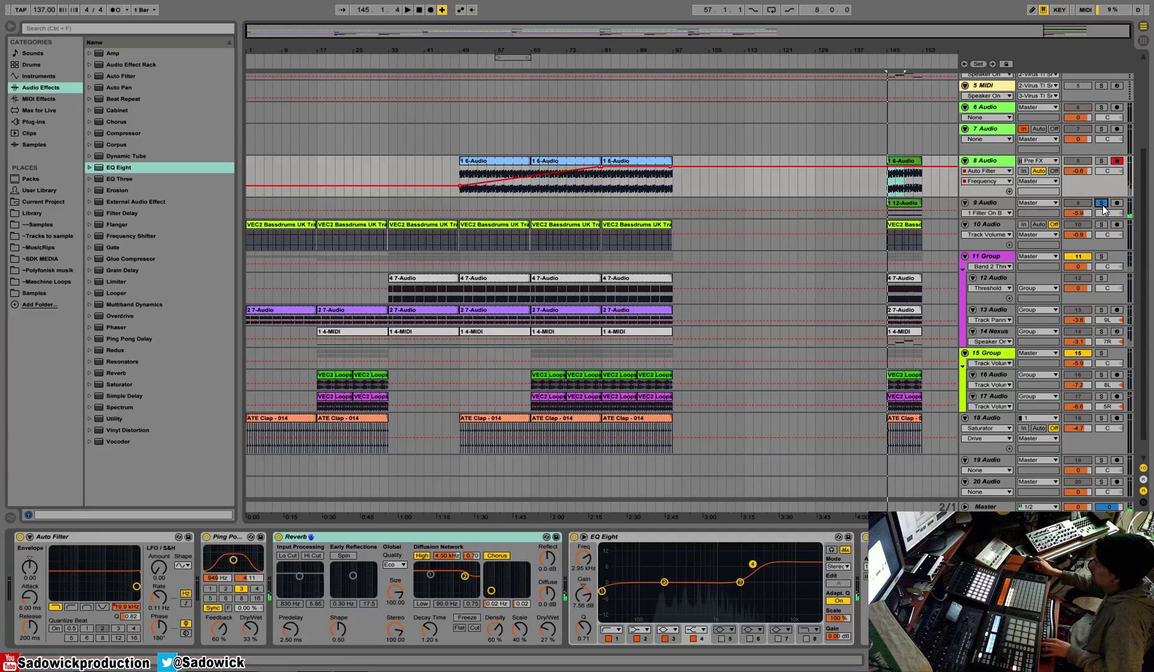
Step: Copy the first two bars of the 12-Audio clip at bar 145 to bar 81 on 9 Audio and duplicate them up to bar 97
click(888, 216)
click(886, 219)
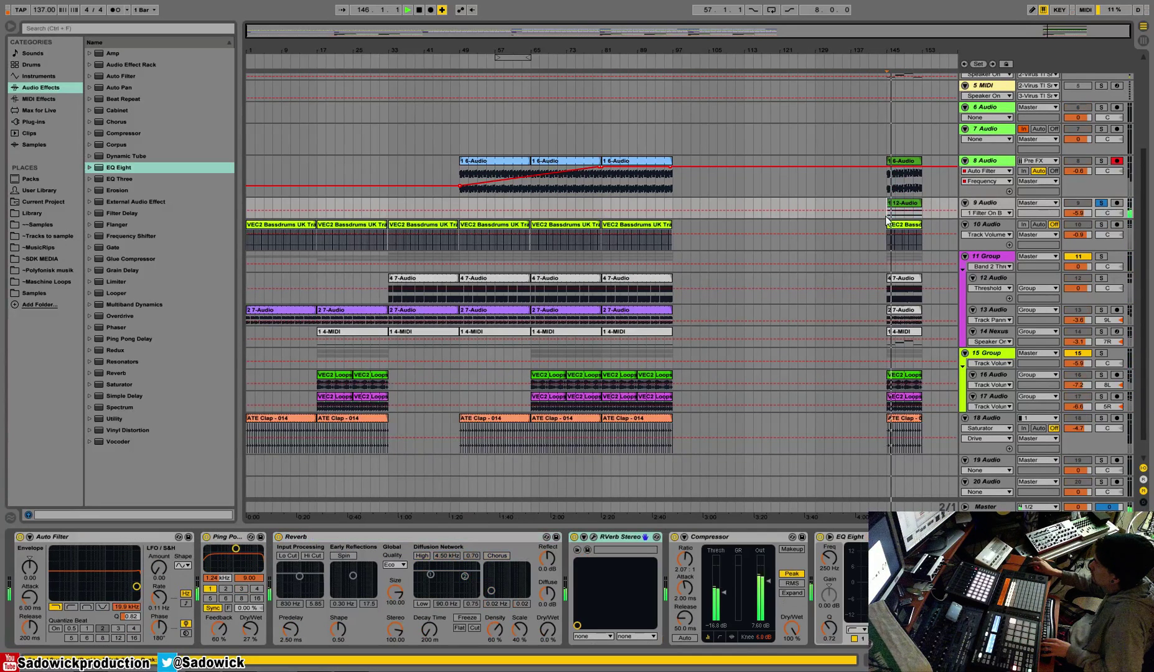
click(603, 212)
key(ctrl+v)
key(ctrl+d)
key(ctrl+d)
key(ctrl+d)
key(ctrl+d)
key(ctrl+d)
key(ctrl+d)
key(ctrl+d)
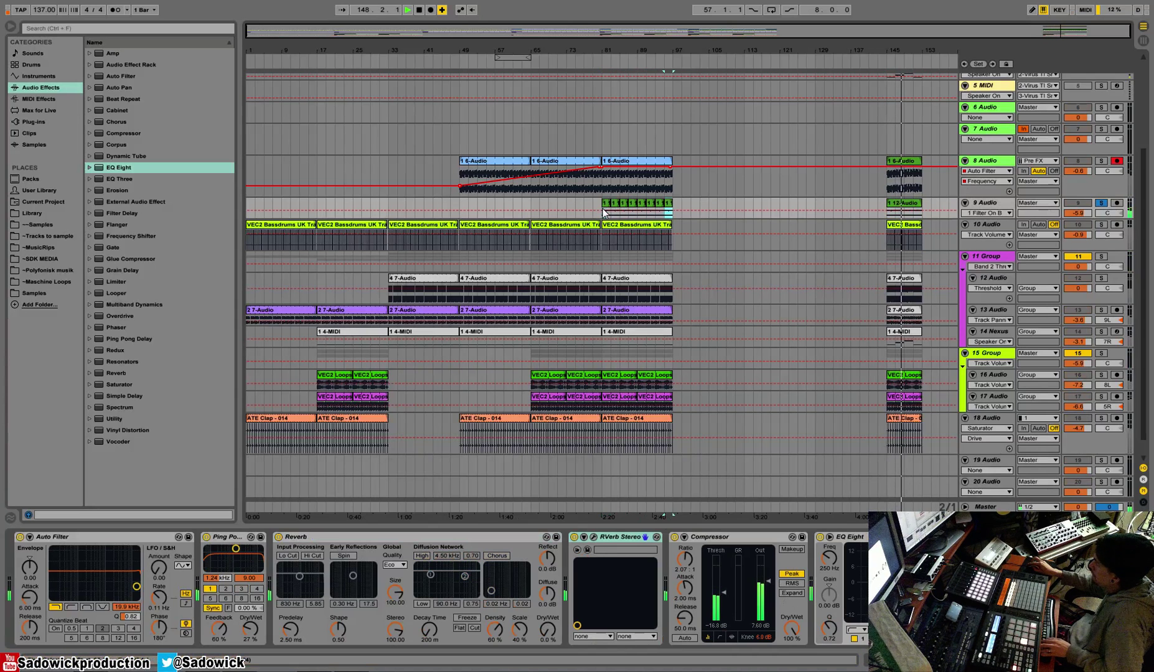
Step: Play the full mix from bar 81 and loop the 12-Audio clips between bars 81 and 97
click(602, 212)
key(space)
key(space)
click(1101, 203)
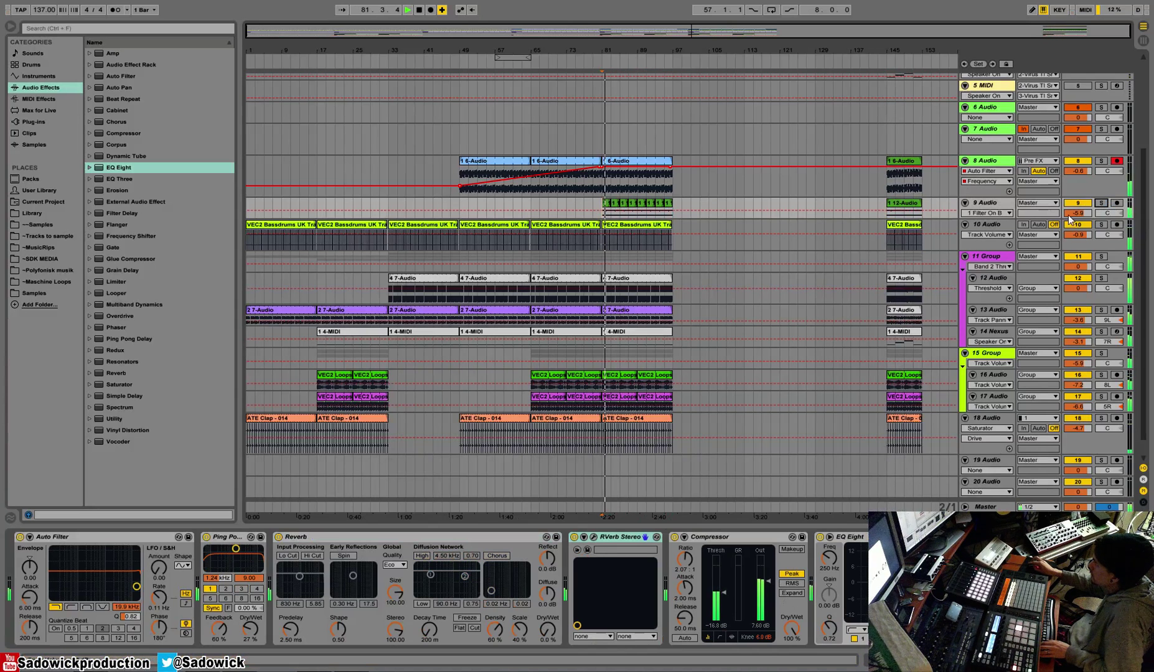
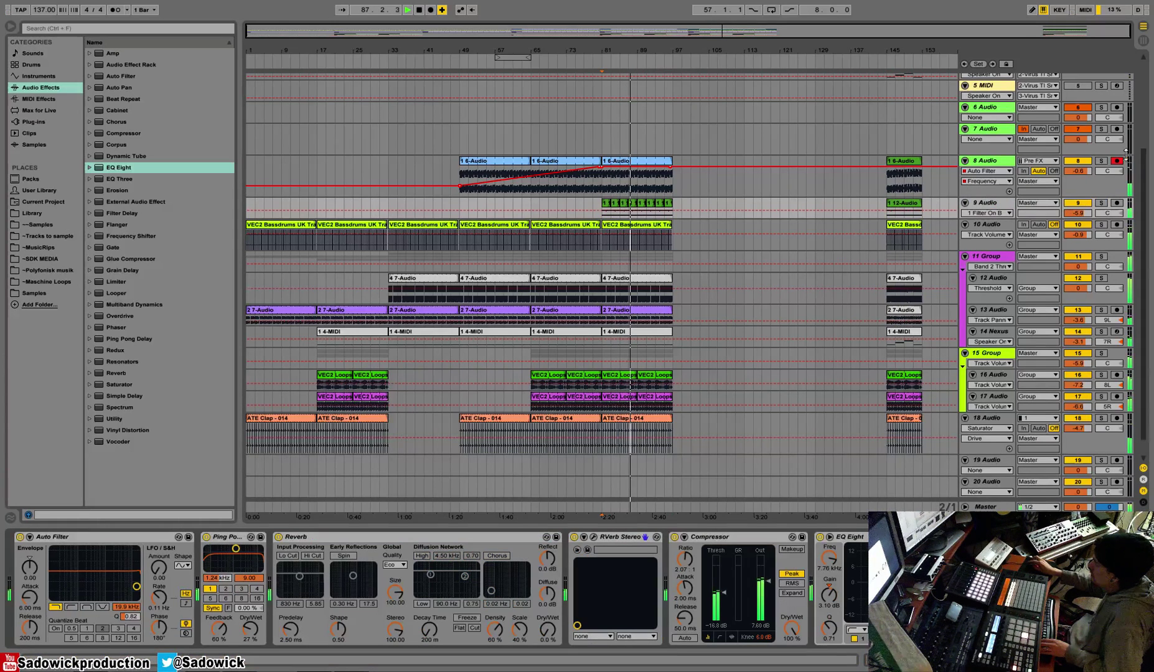
drag(671, 210, 604, 211)
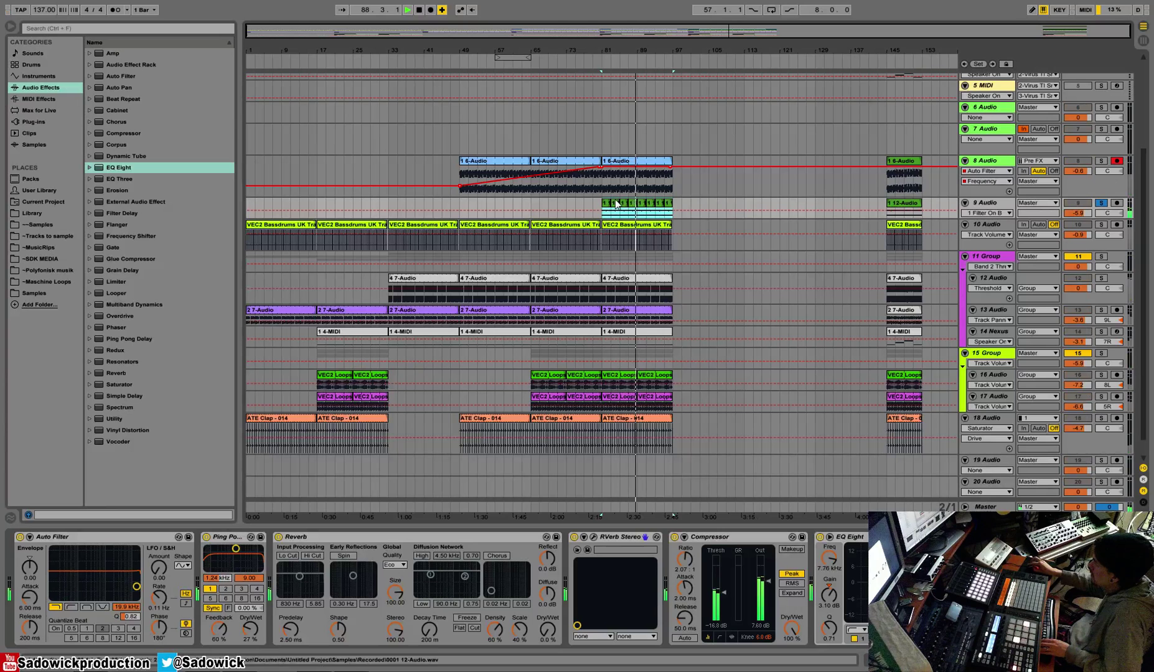
right_click(615, 202)
click(653, 311)
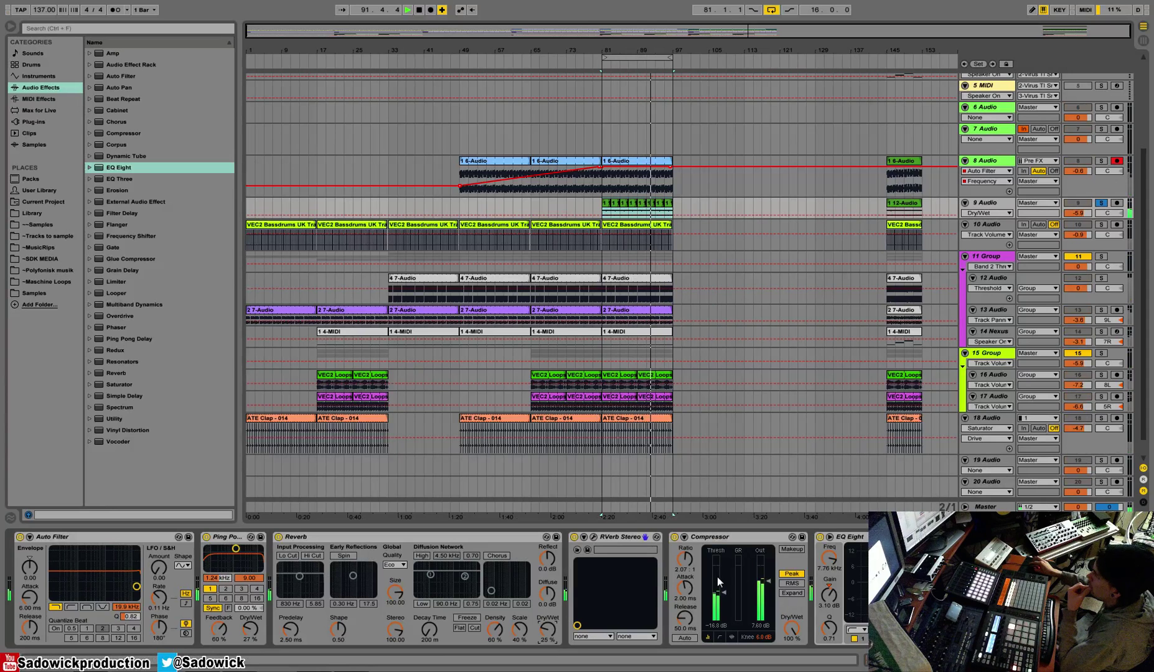
Step: Enable Makeup on 9 Audio's Compressor, lower its output gain to 2.97 dB, and bring the track volume down to -7.9 dB
click(791, 549)
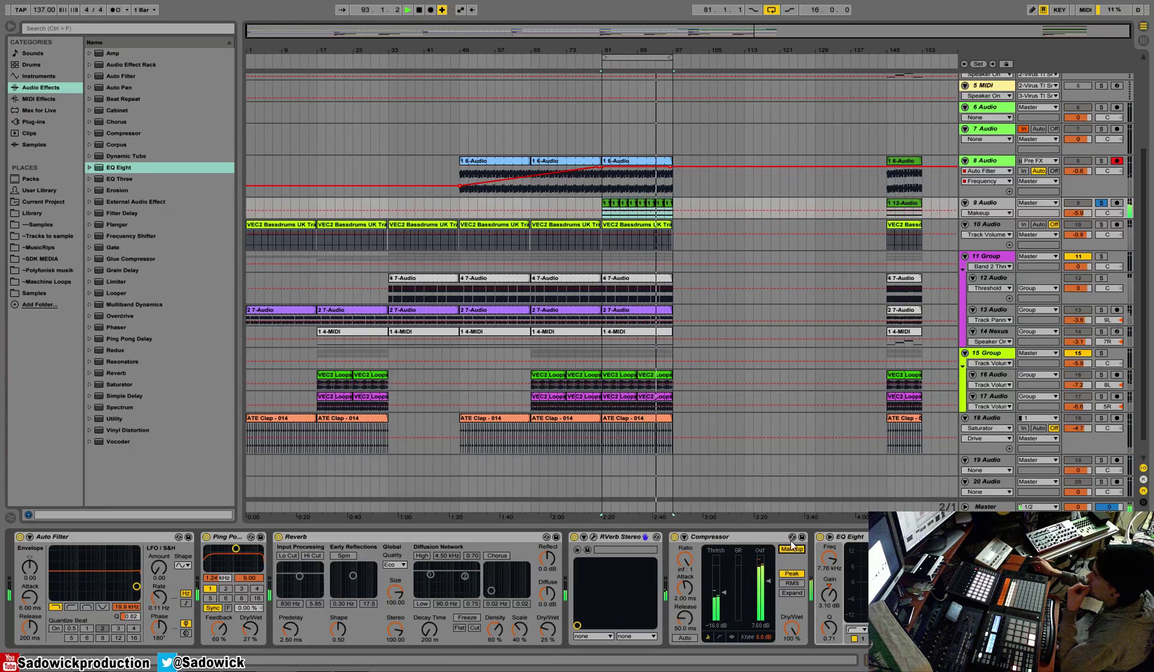
drag(1090, 213, 1089, 226)
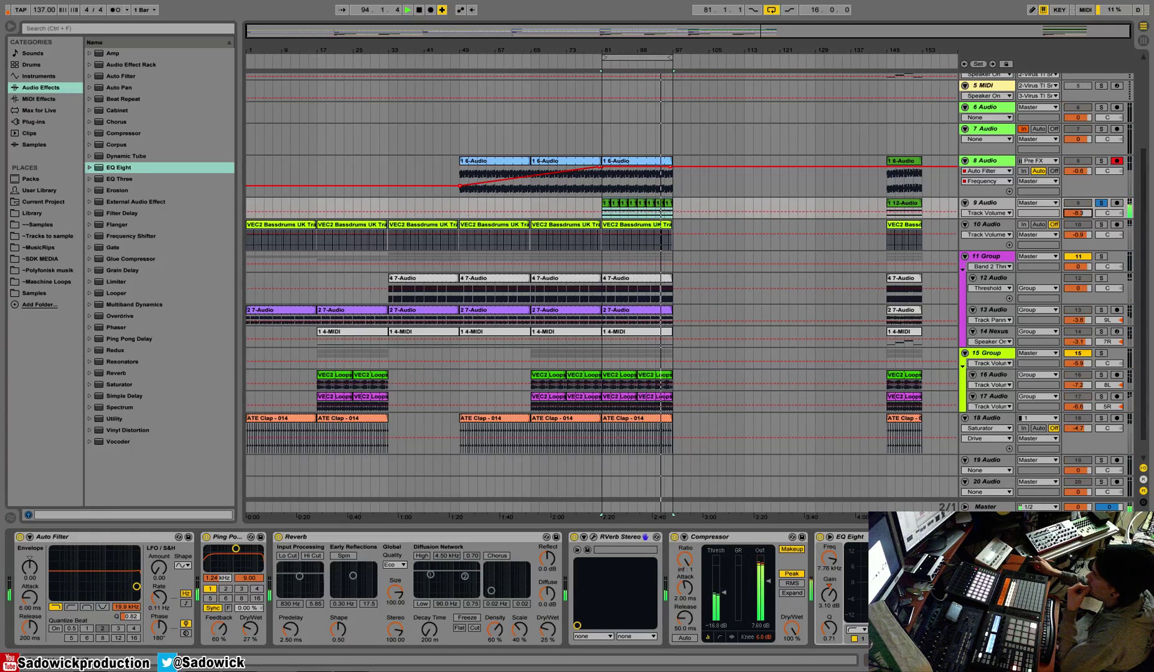
drag(771, 586, 771, 591)
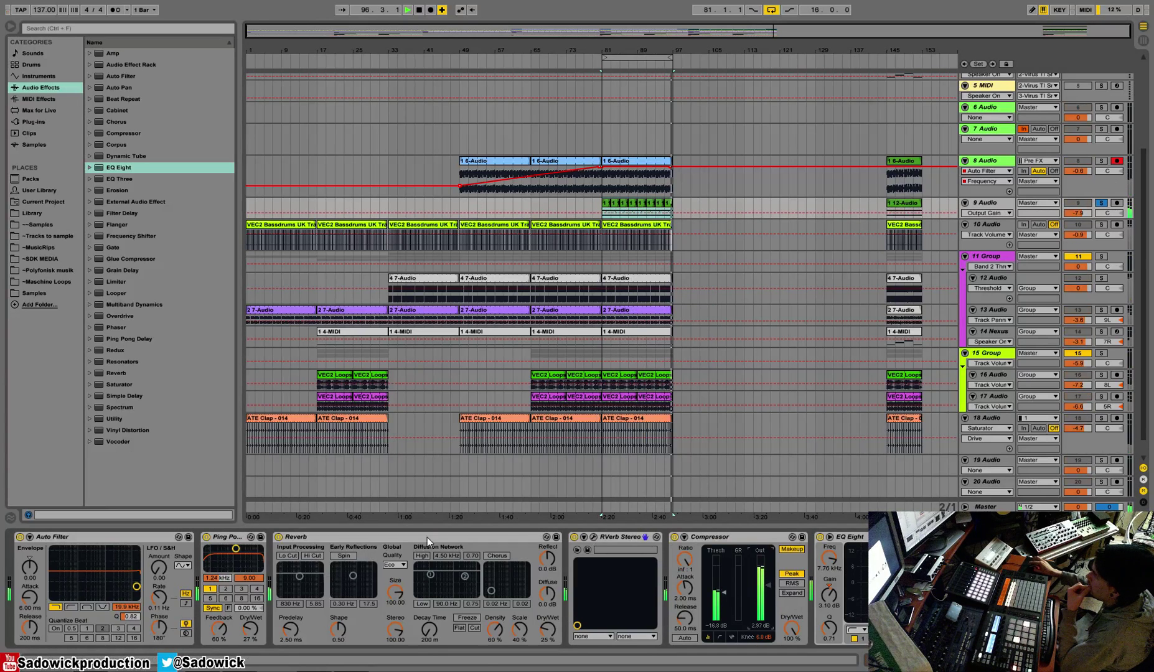
Step: Add a Chorus with 17% dry/wet after 9 Audio's Compressor, followed by an Auto Pan
click(115, 113)
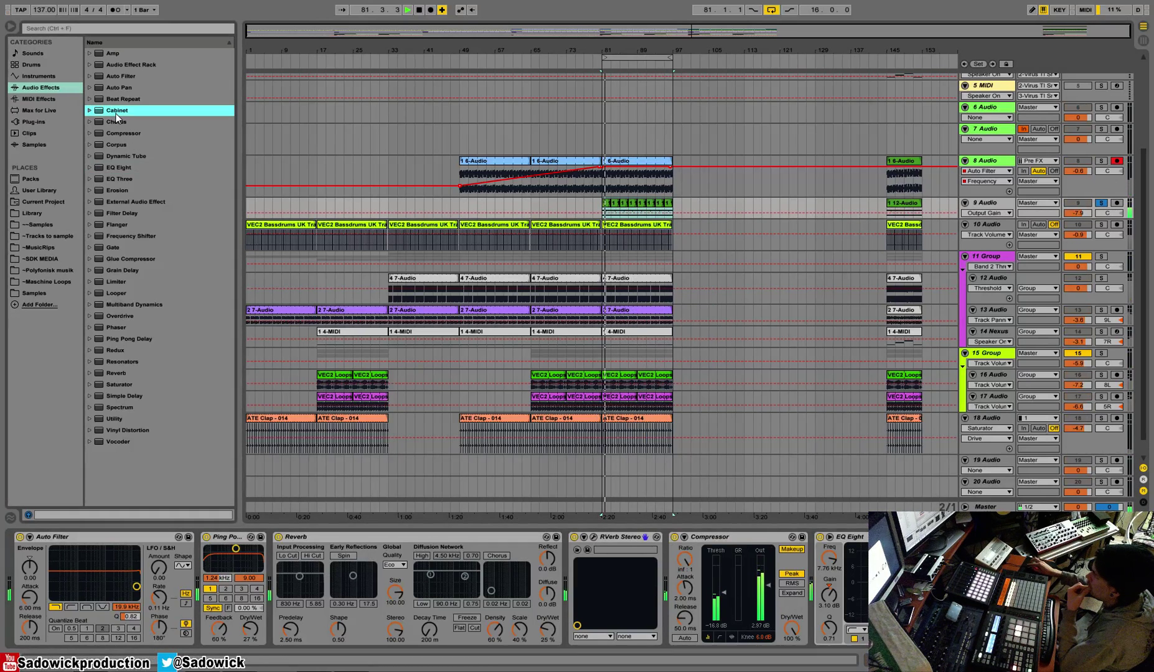
drag(111, 123, 841, 612)
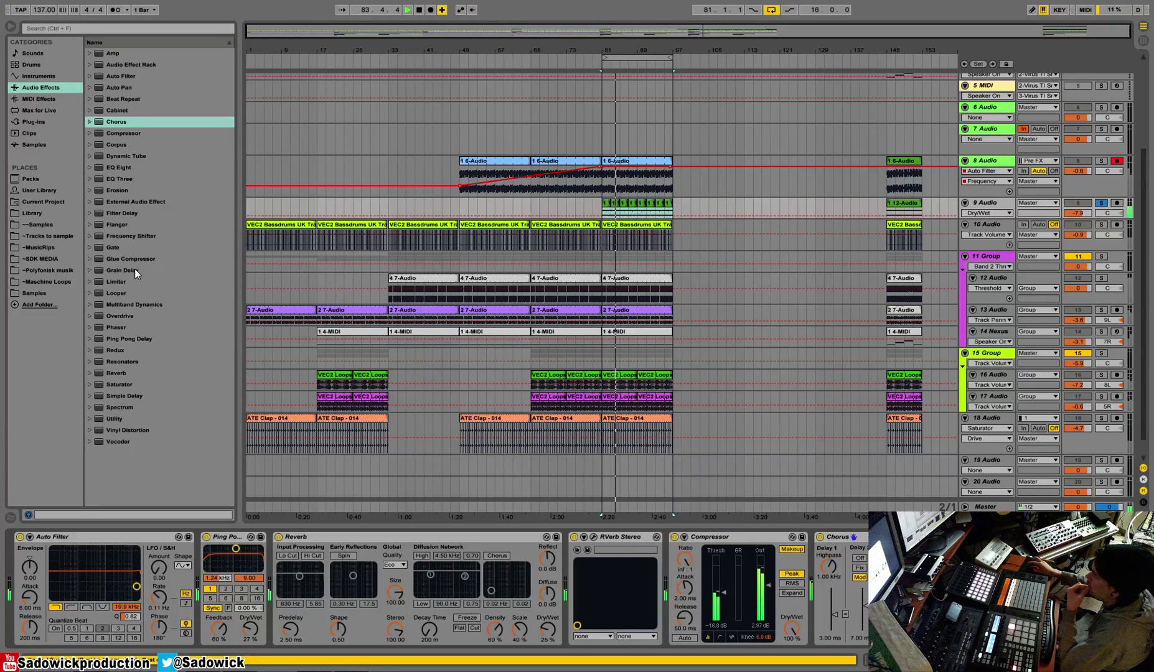
click(118, 88)
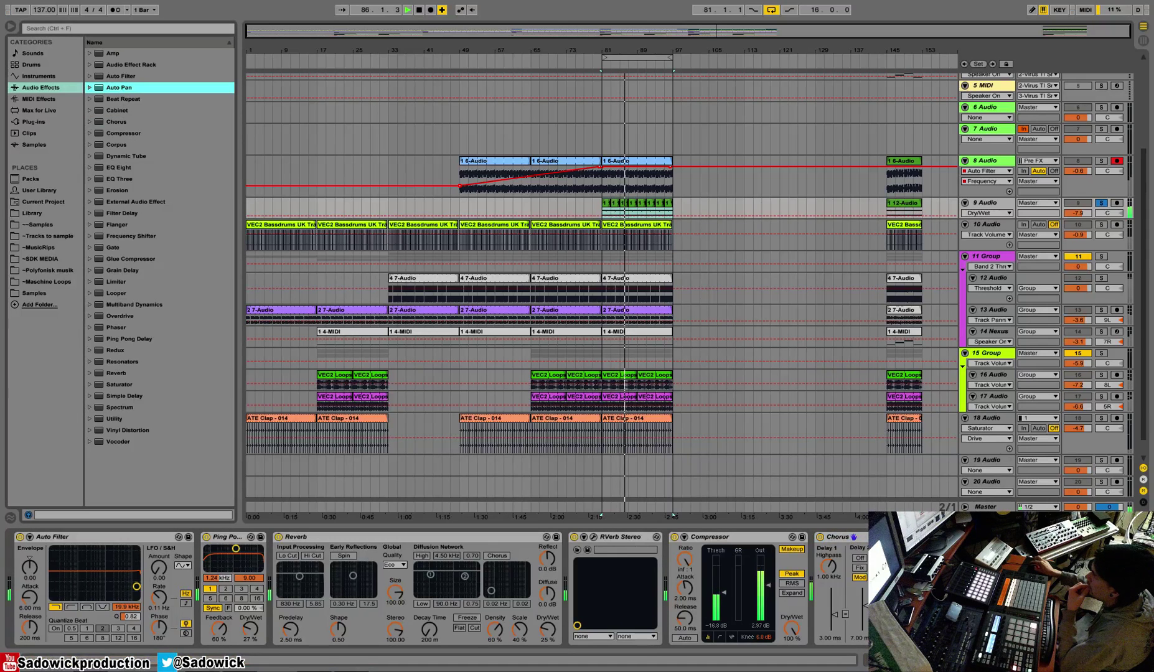
drag(119, 87, 990, 588)
drag(1058, 659, 1105, 660)
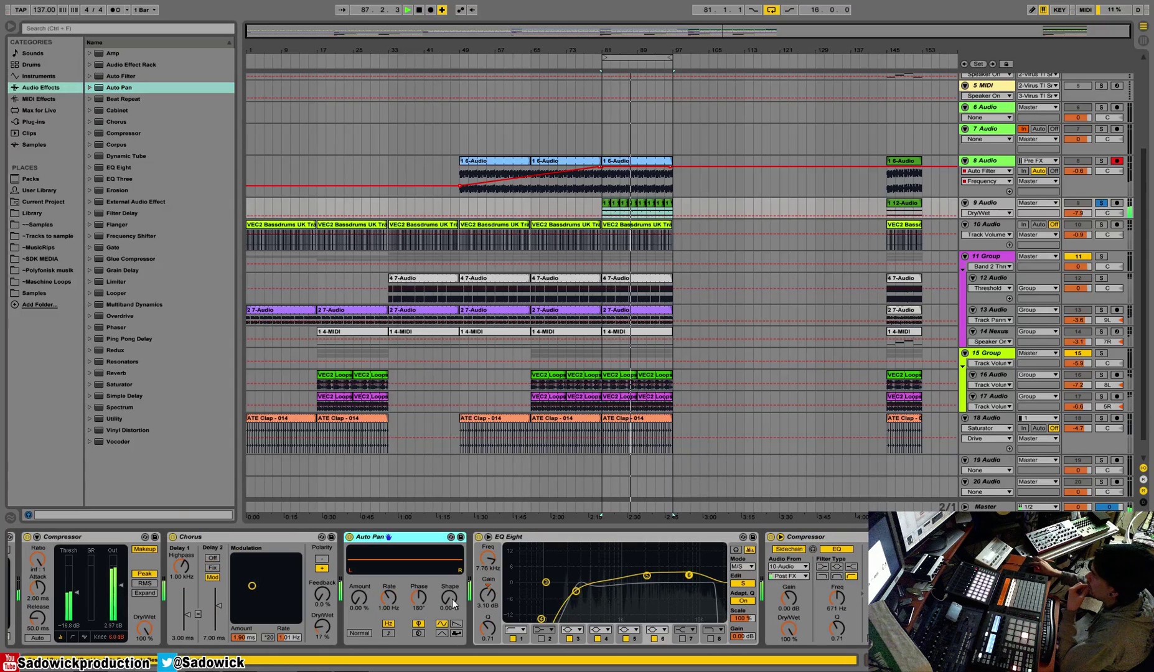
Step: Set the Auto Pan to 34.1% shape, 49.2% amount and 0.30 Hz rate, and unsolo 9 Audio with its volume lowered to -9.6 dB
drag(453, 602, 453, 566)
drag(359, 597, 359, 568)
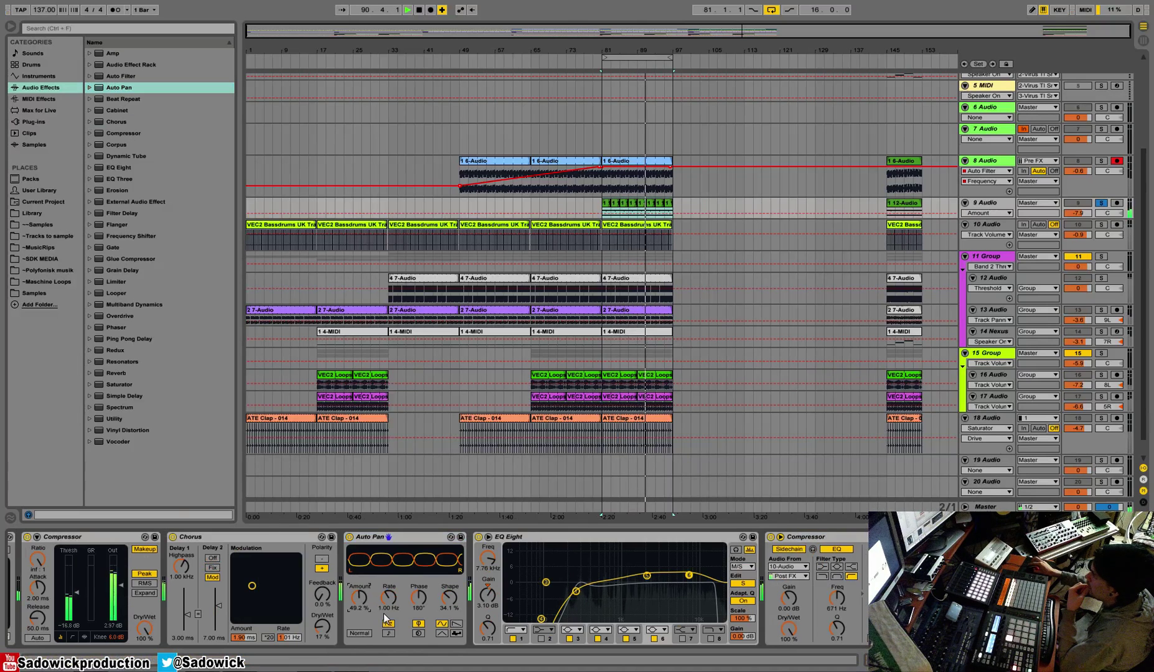
mouse_move(385, 597)
mouse_down()
mouse_move(386, 582)
mouse_move(386, 607)
mouse_up()
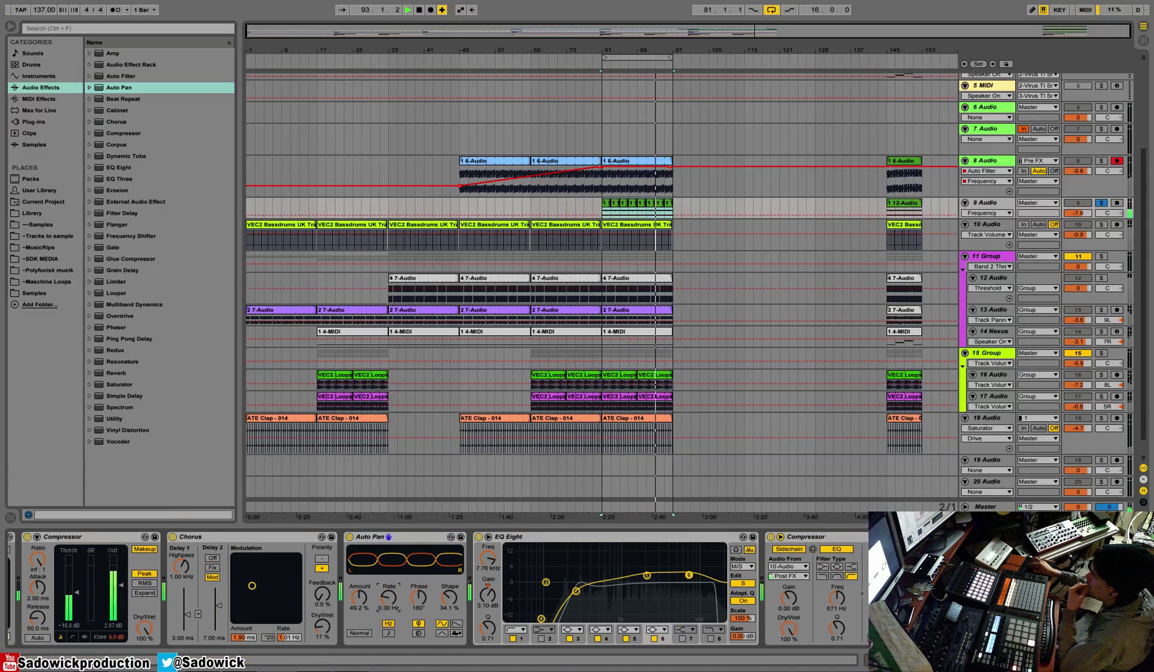
click(1102, 204)
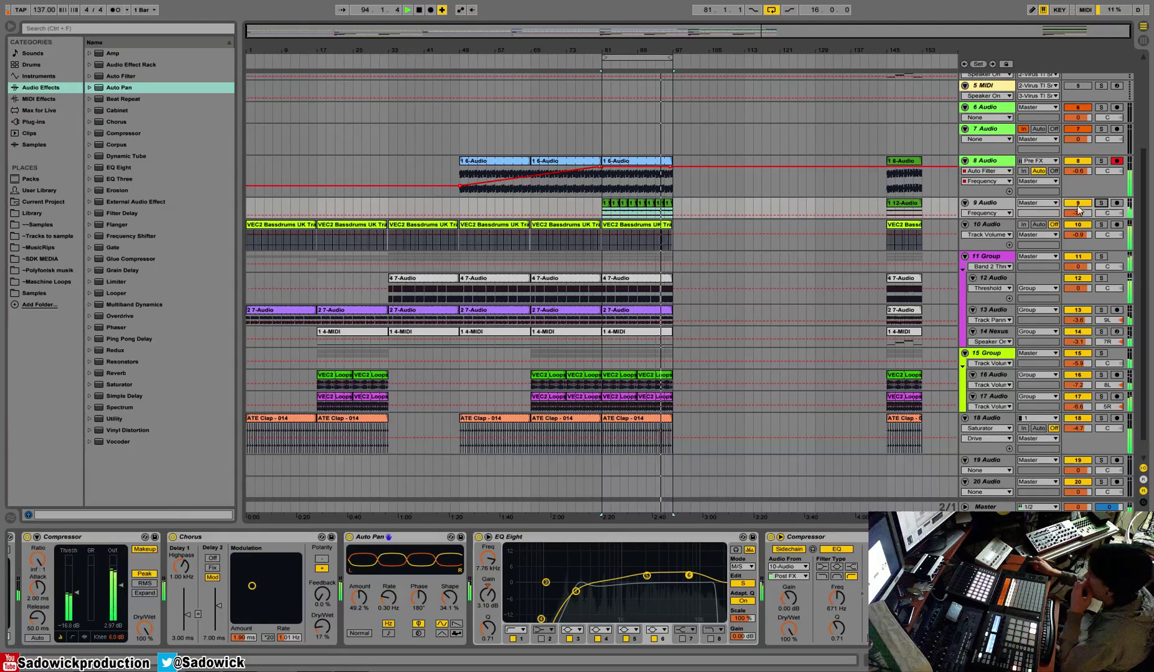
drag(1077, 214, 1078, 219)
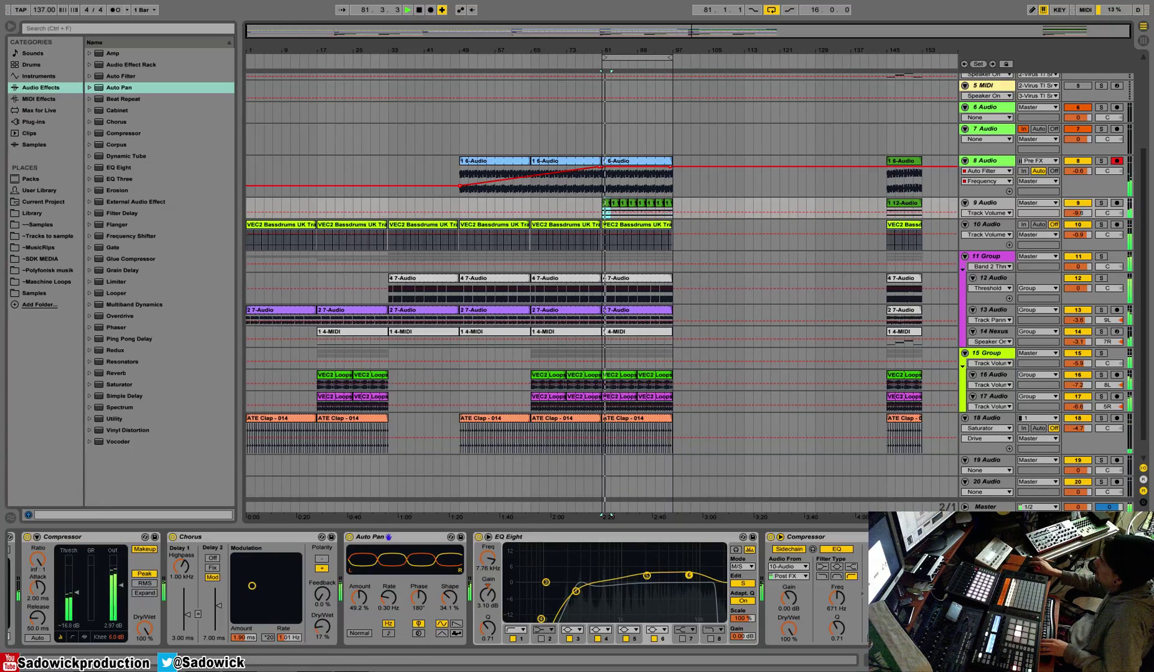
Step: Turn on looping for the first 12-Audio clip on 9 Audio over its region from bar 2 to bar 4
key(shift+Tab)
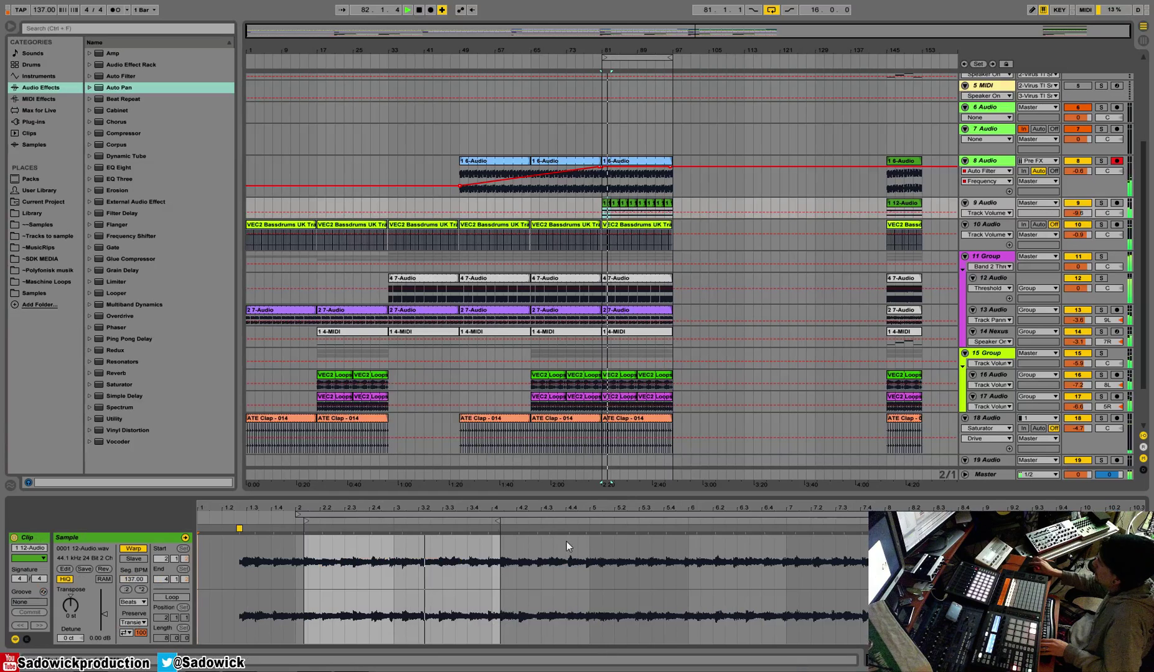
drag(298, 511, 308, 513)
click(306, 513)
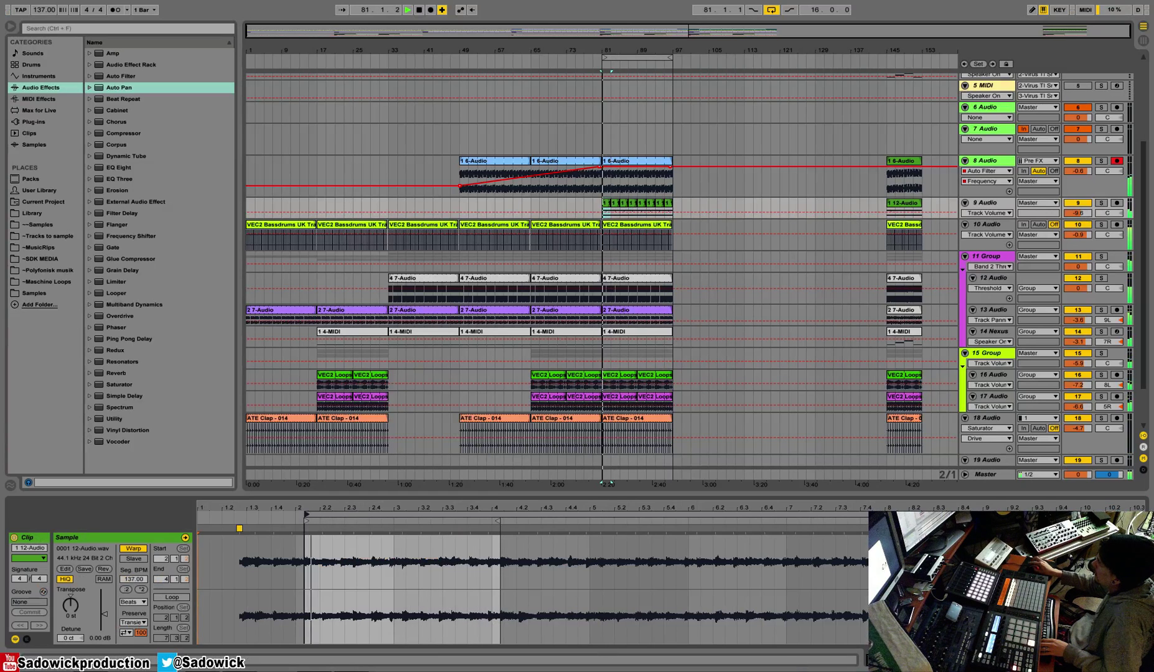
drag(1081, 512, 527, 513)
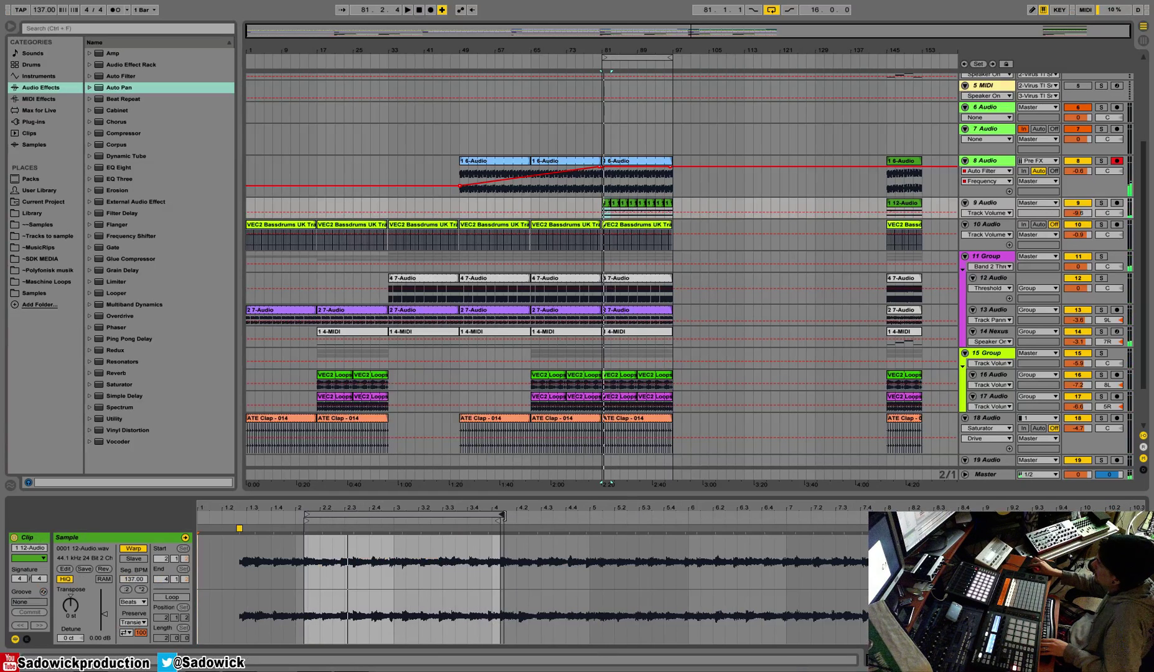
key(space)
click(181, 596)
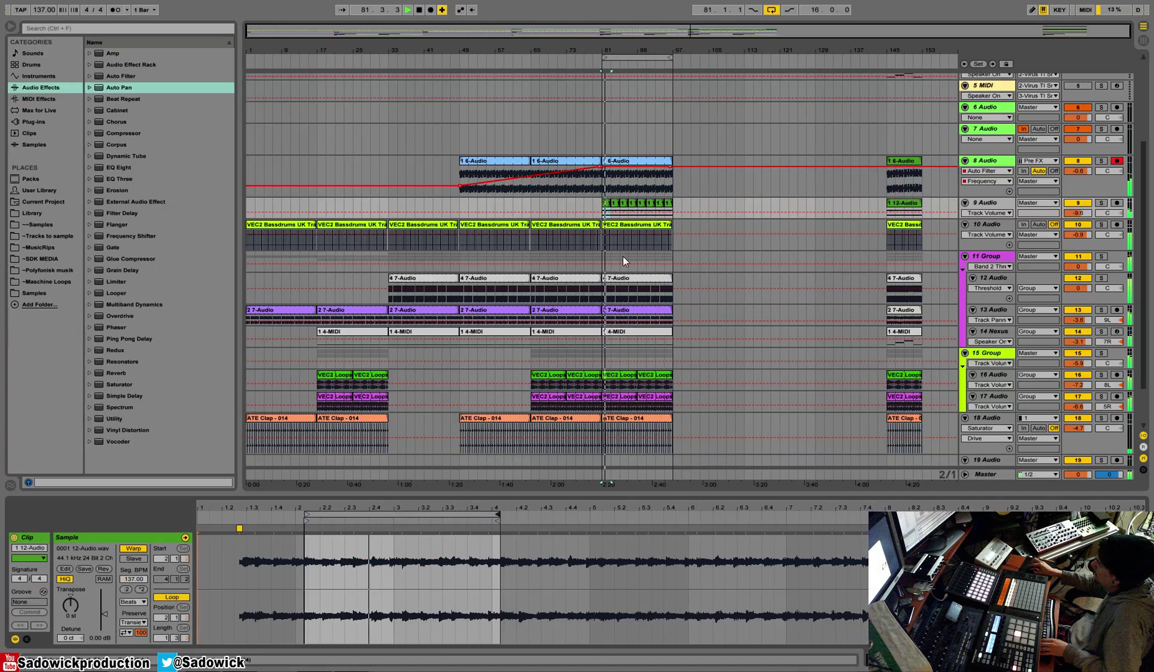
Step: Extend the looped 12-Audio clip on 9 Audio from bar 81 to bar 97, replacing the repeated short copies
click(612, 203)
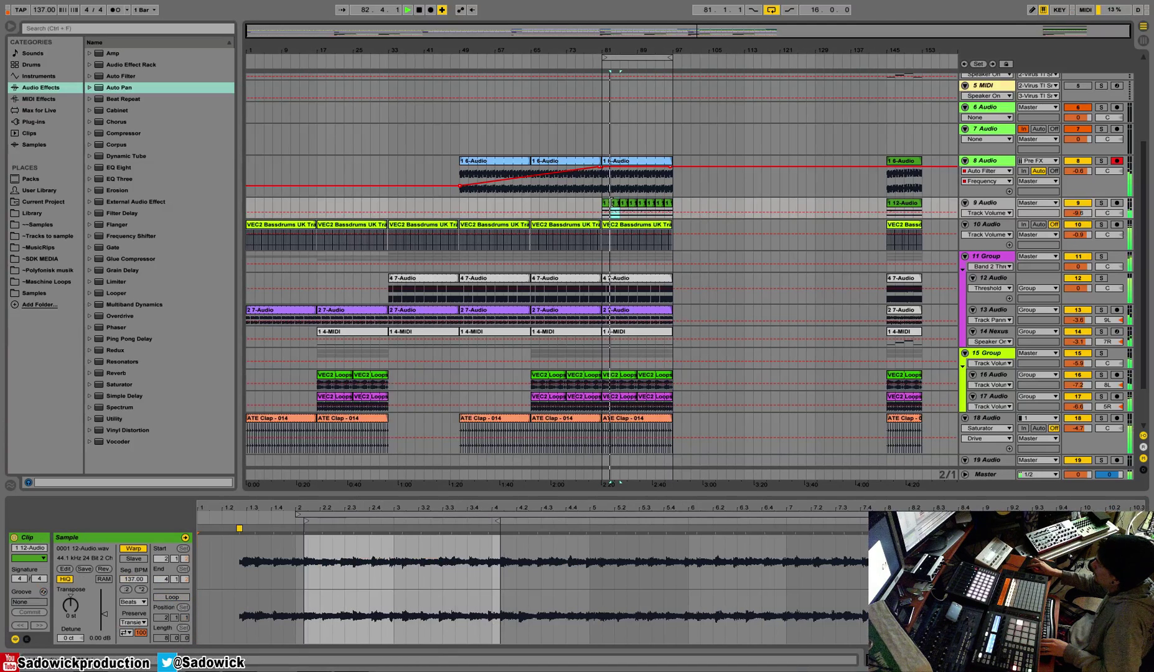
click(610, 205)
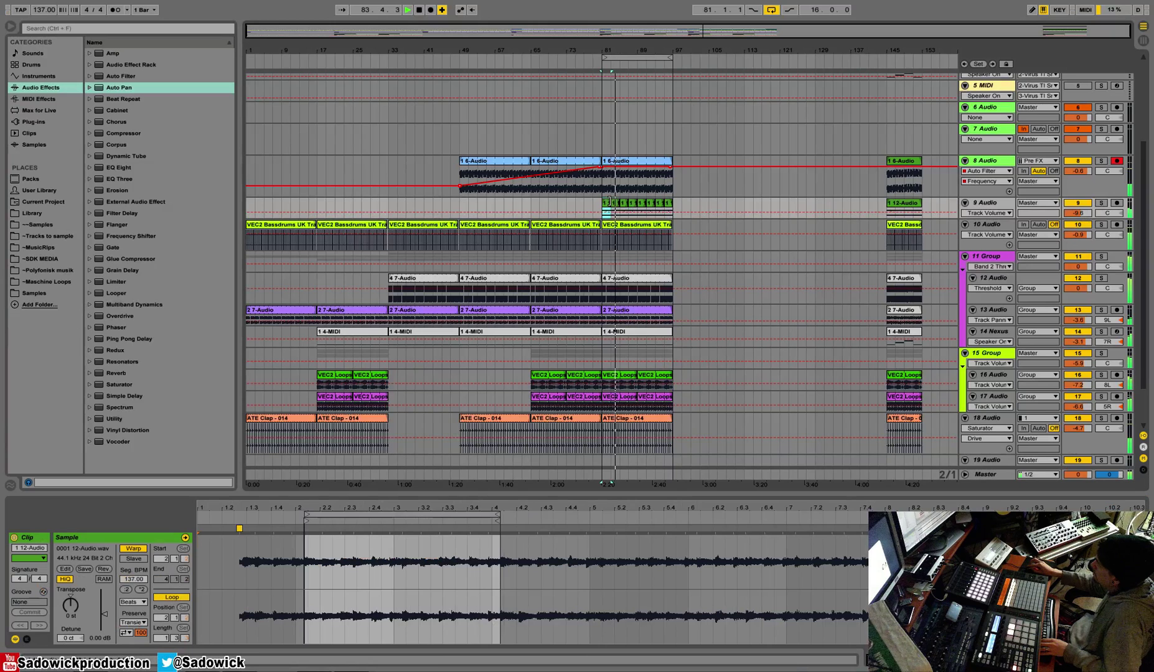
drag(609, 201, 674, 211)
key(space)
key(space)
Step: Copy the 6-Audio and 12-Audio source clips from bar 145 and paste them twice in a row from bar 97
scroll(641, 137, down, 1)
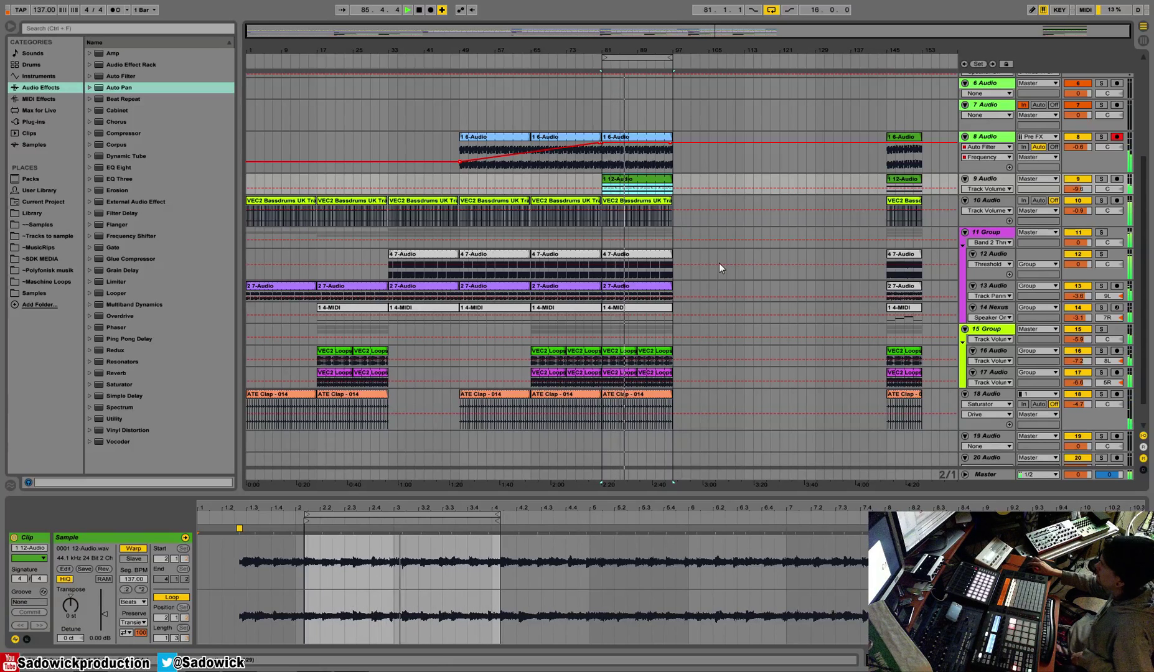
click(909, 140)
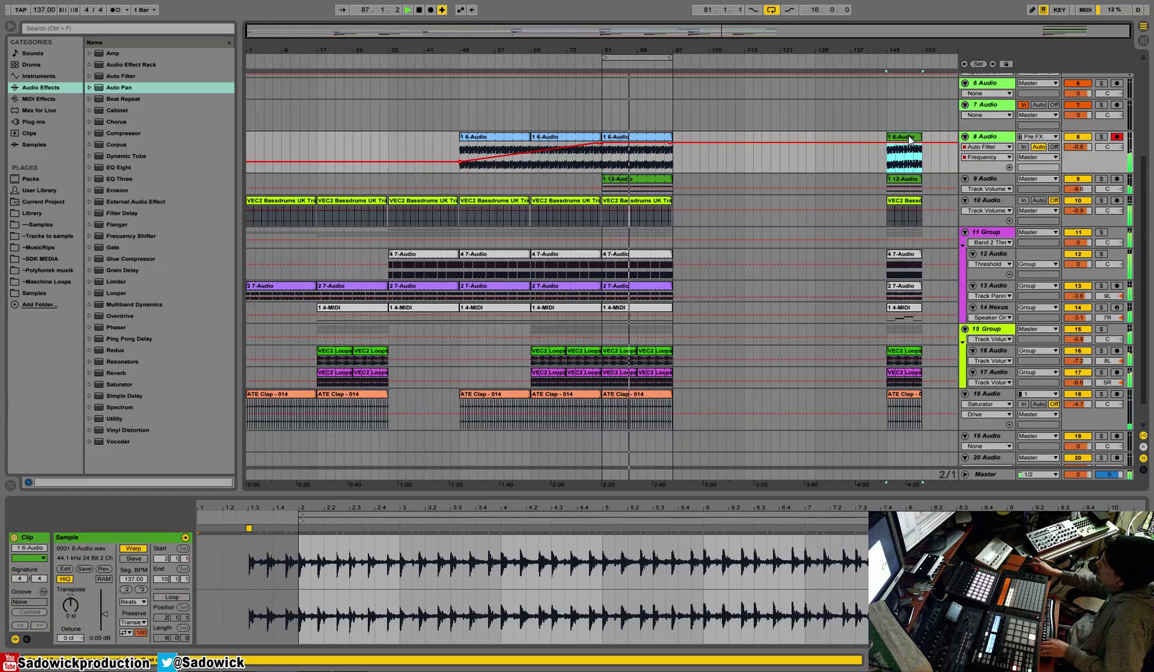
key(space)
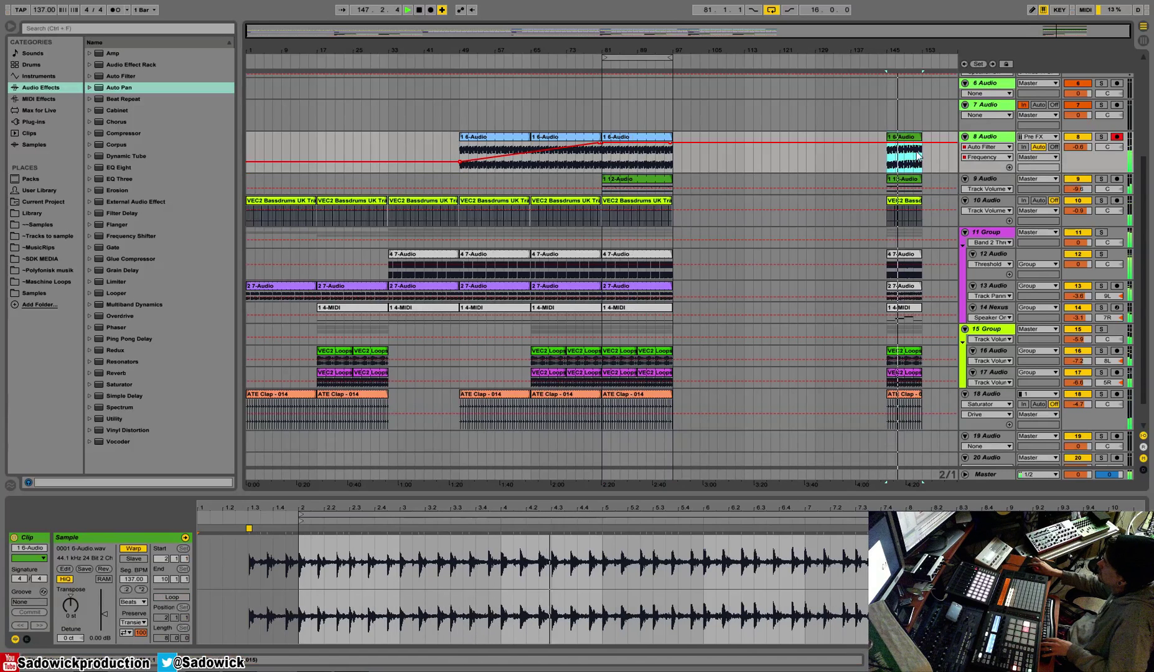
shift+click(891, 182)
click(673, 159)
key(ctrl+v)
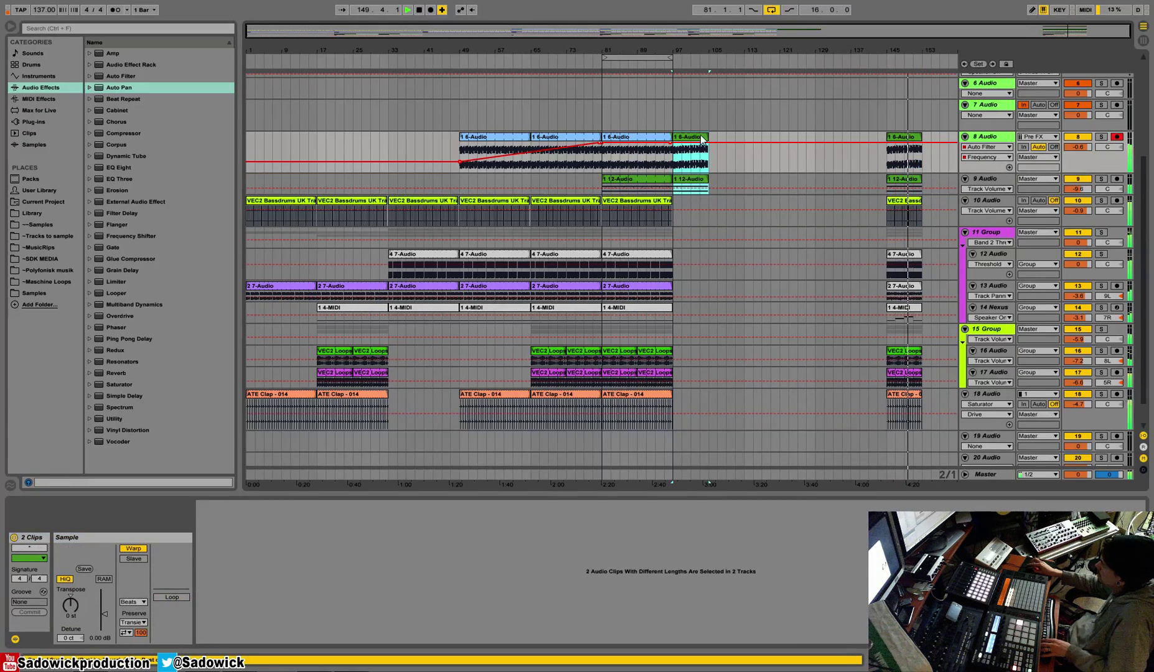
key(ctrl+v)
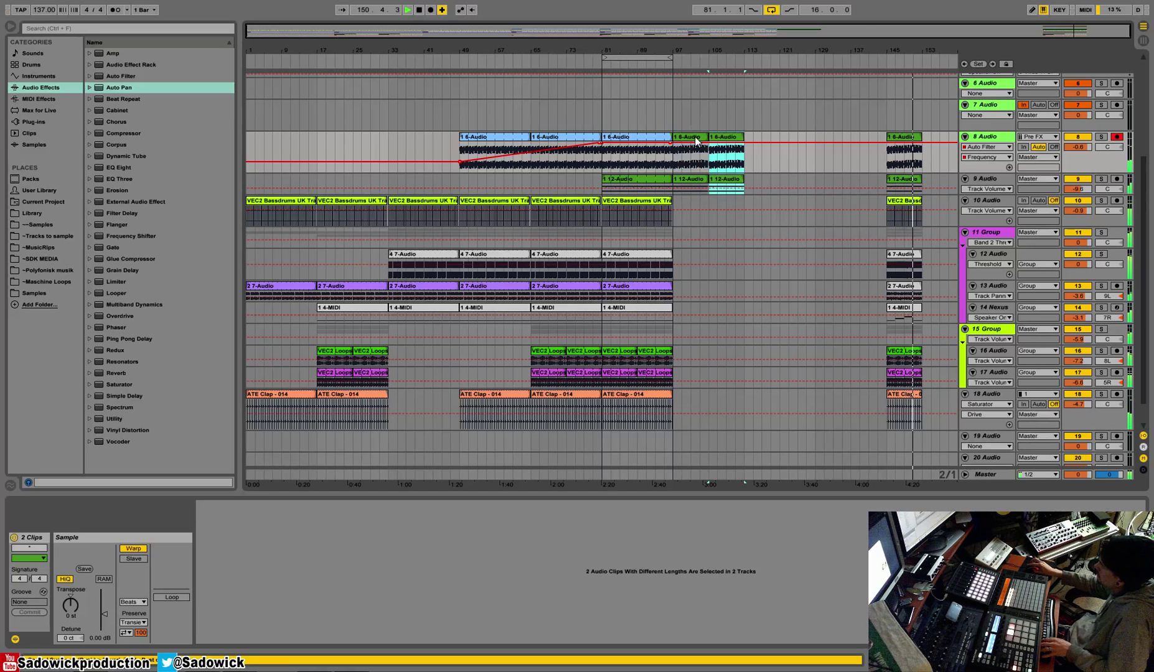
Step: Recolour the 7-Audio source clip on 12 Audio at bar 145 to cyan
click(908, 309)
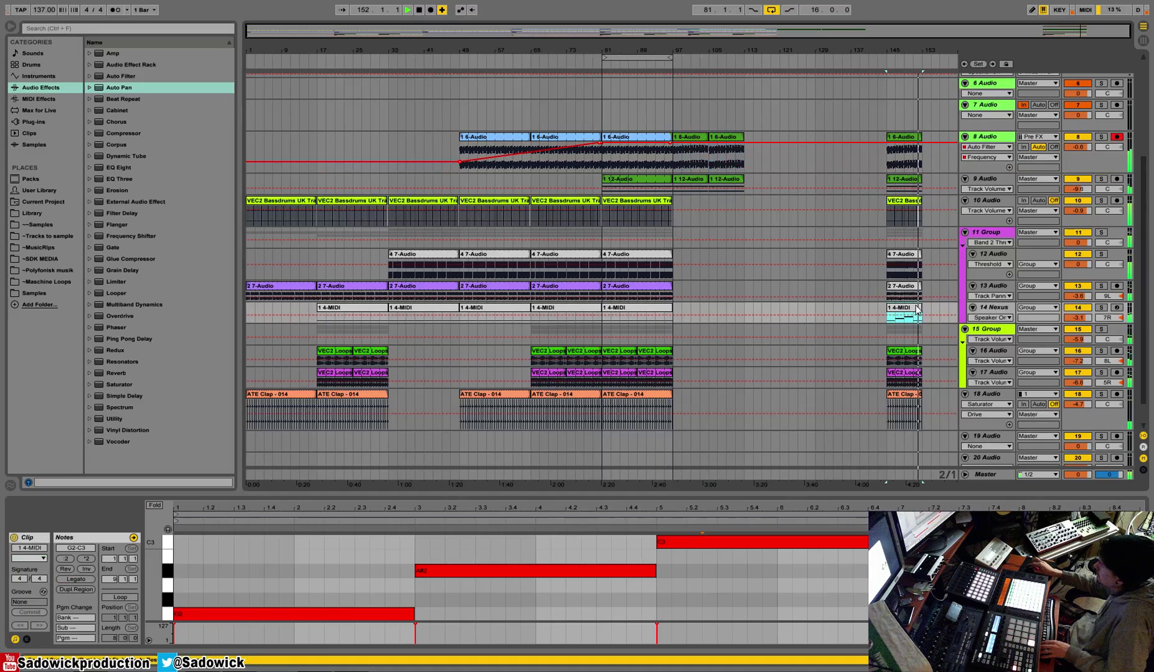
drag(927, 309, 891, 260)
key(space)
click(891, 259)
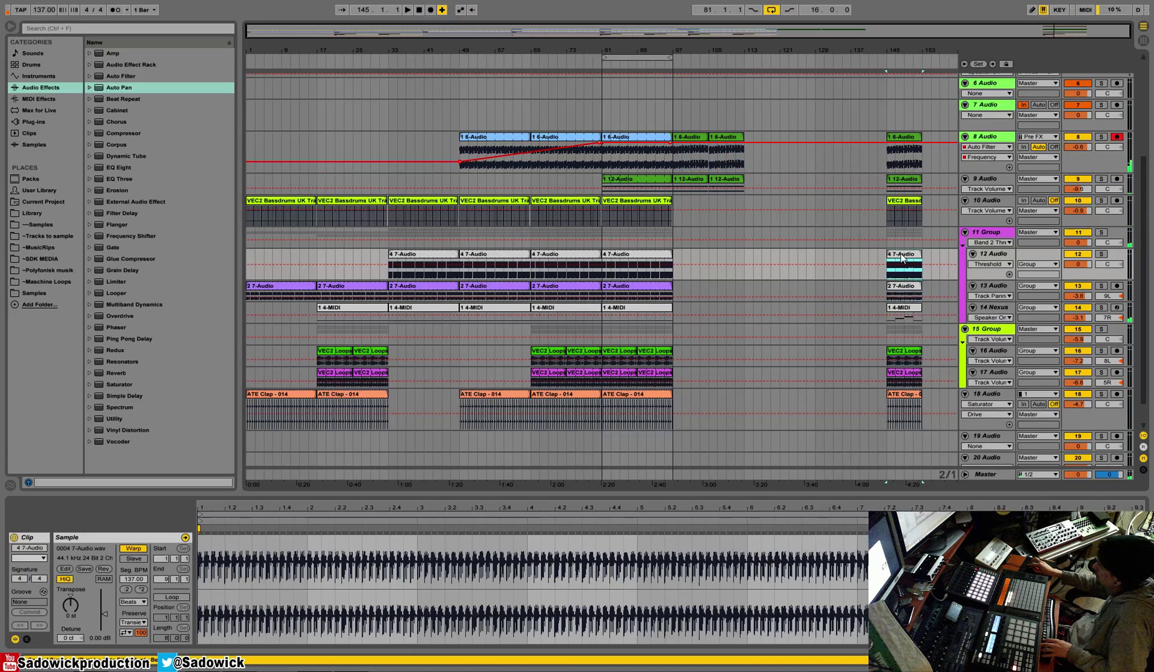
right_click(901, 254)
click(971, 491)
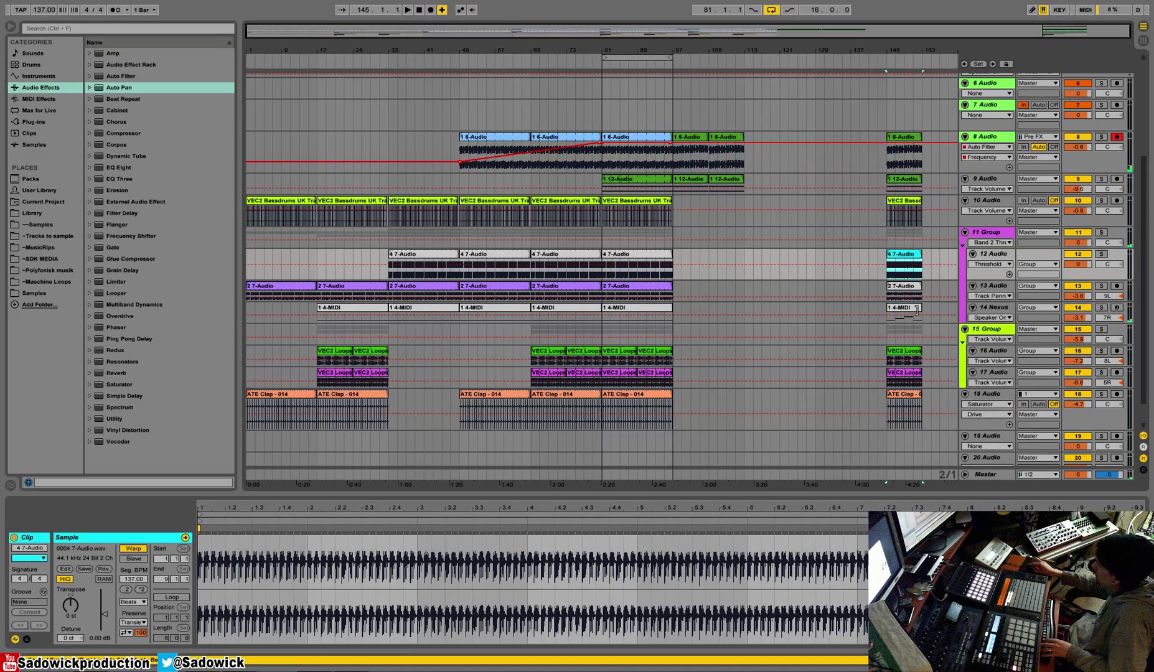
Step: Copy the source clips of 12 Audio, 13 Audio and 14 Nexus to bar 97, repeat them once, and play from there
drag(925, 313, 889, 261)
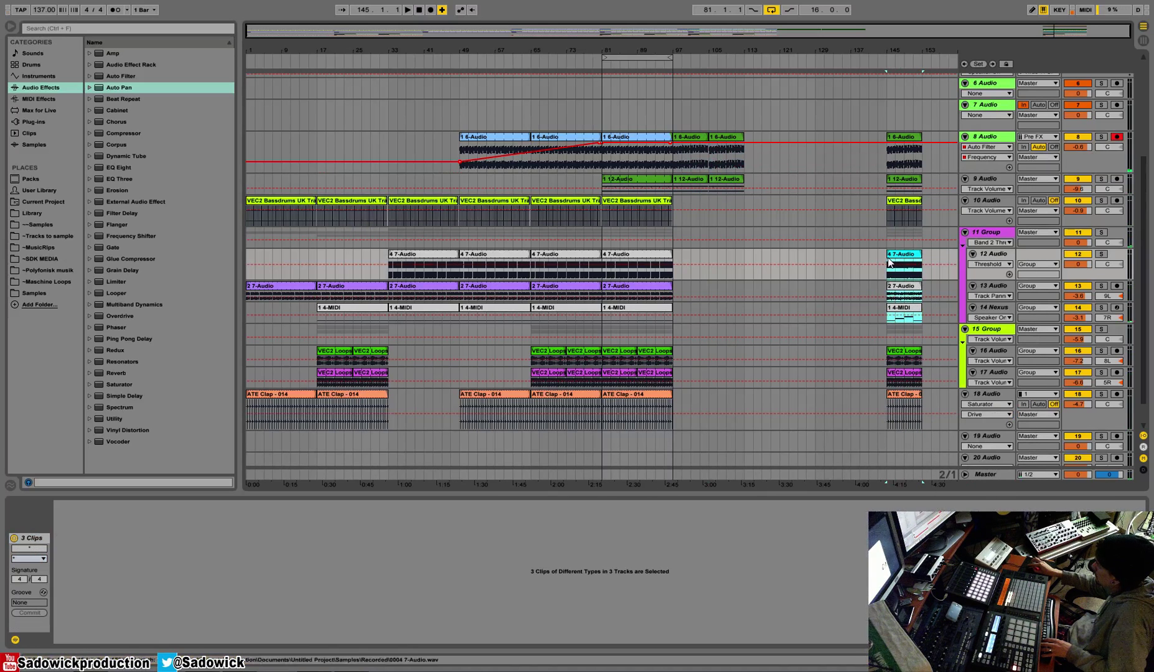
click(676, 254)
key(ctrl+v)
key(ctrl+d)
key(ctrl+d)
key(ctrl+z)
click(685, 254)
key(space)
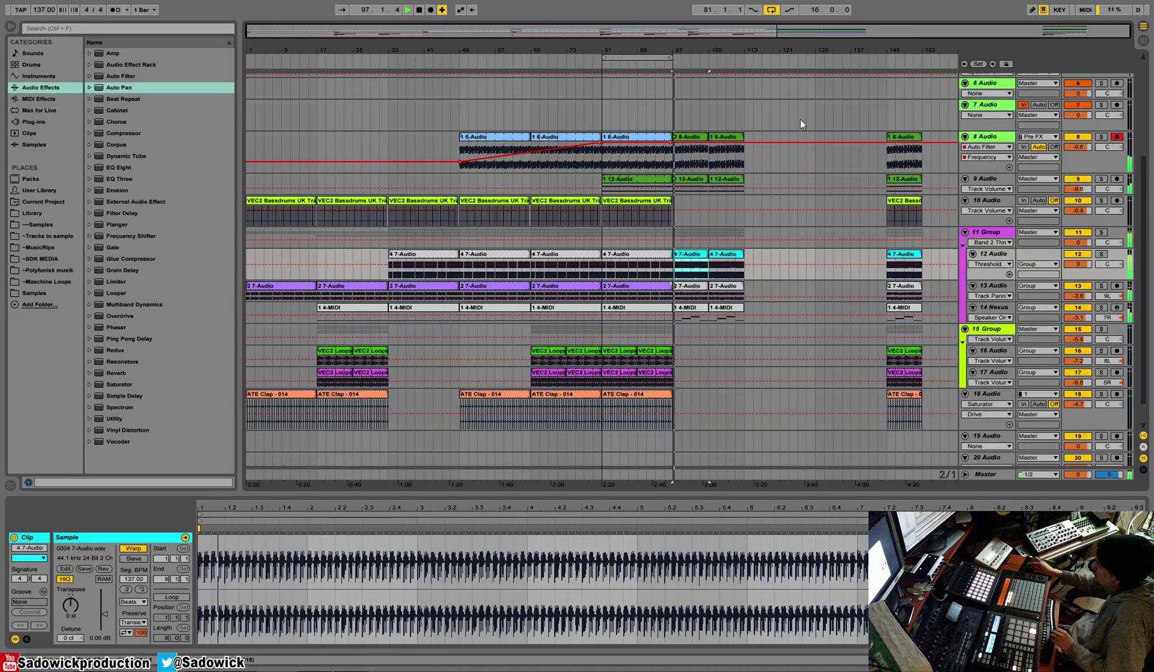
Step: Duplicate the bassdrum clip at bar 81 on 10 Audio to bars 97 to 113 and play it briefly
click(663, 200)
key(space)
key(ctrl+s)
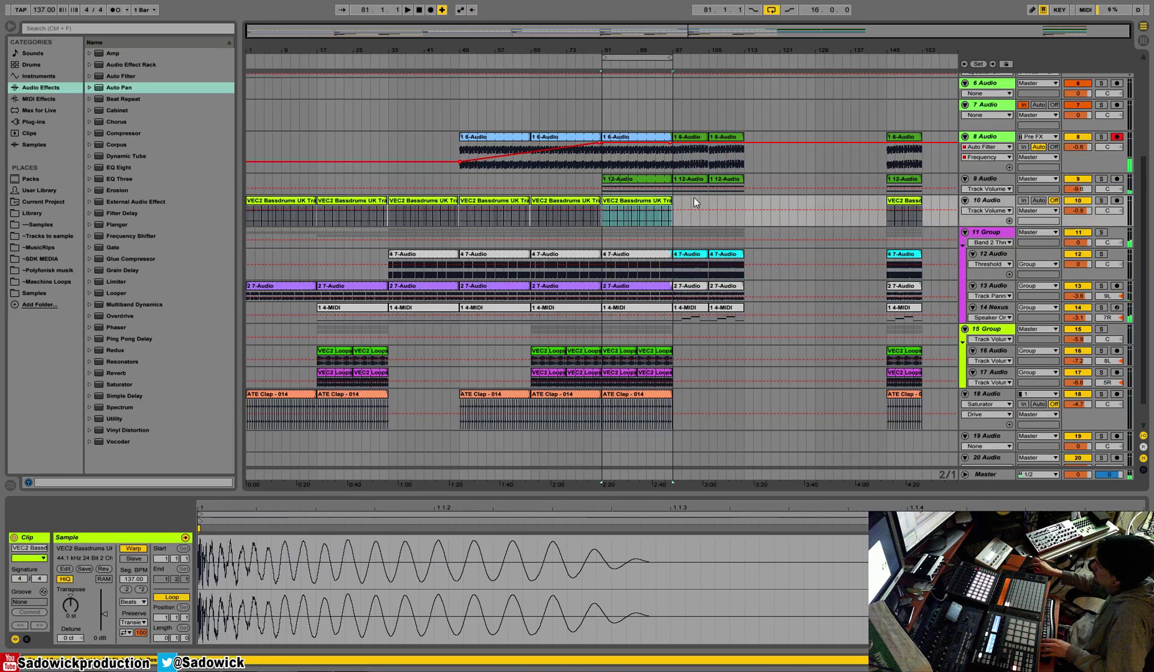
key(ctrl+d)
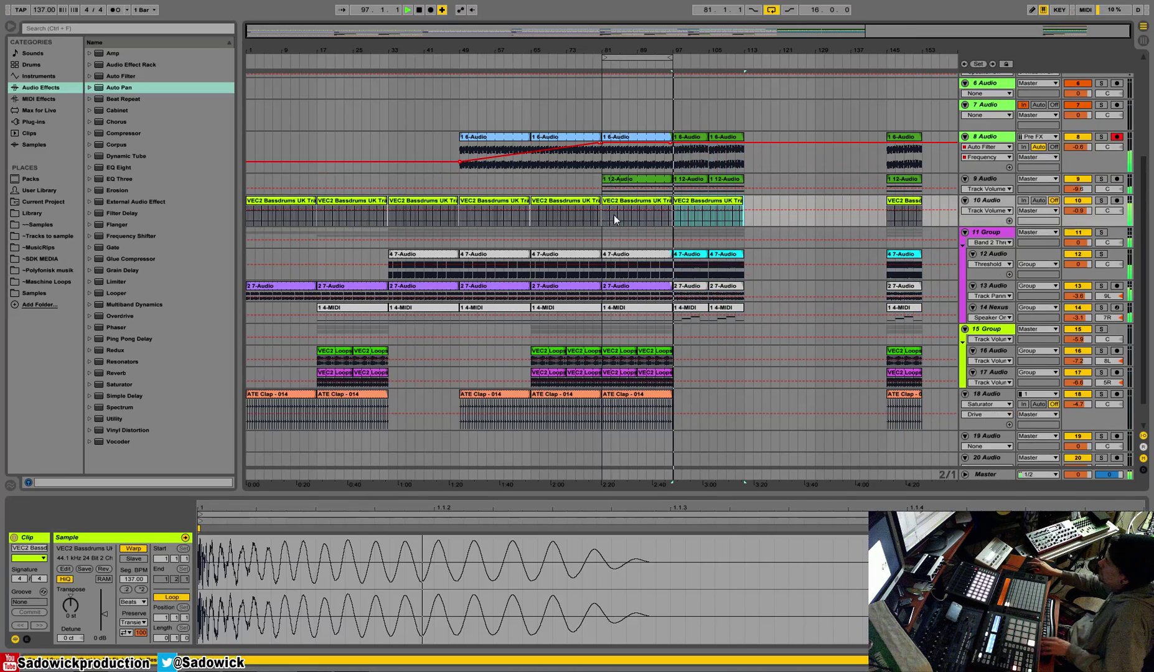
key(space)
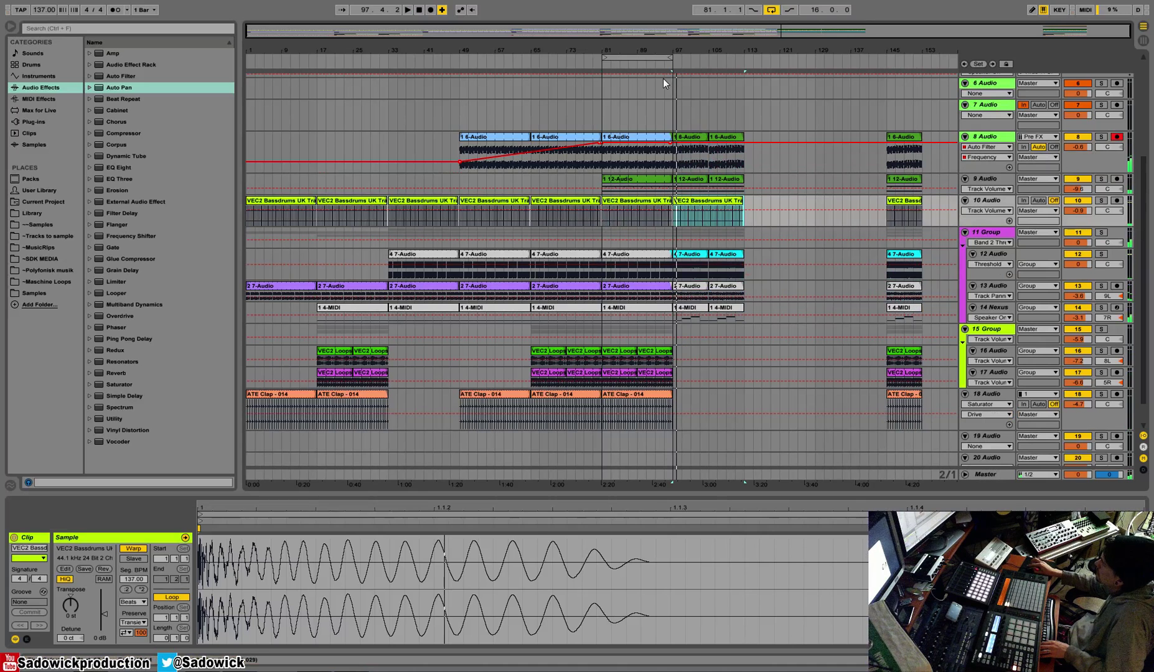
Step: Turn off the arrangement loop and play from just before bar 97
right_click(657, 57)
click(665, 62)
click(662, 66)
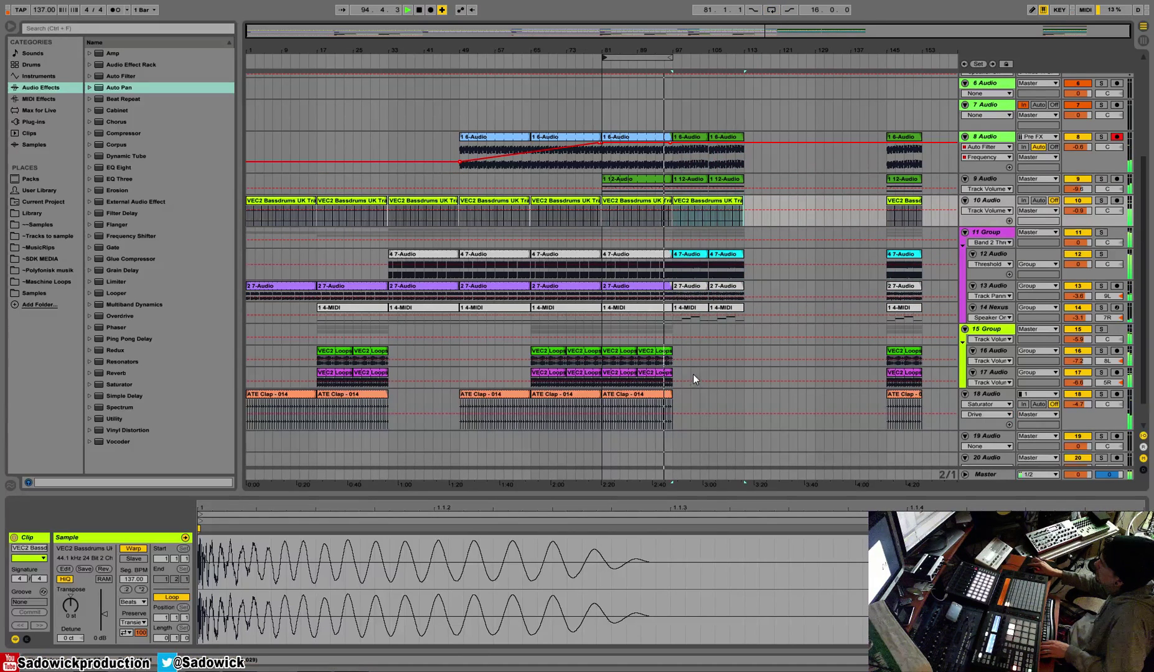
Step: Replay the transition around bar 97 and reduce the track height of 18 Audio
click(643, 394)
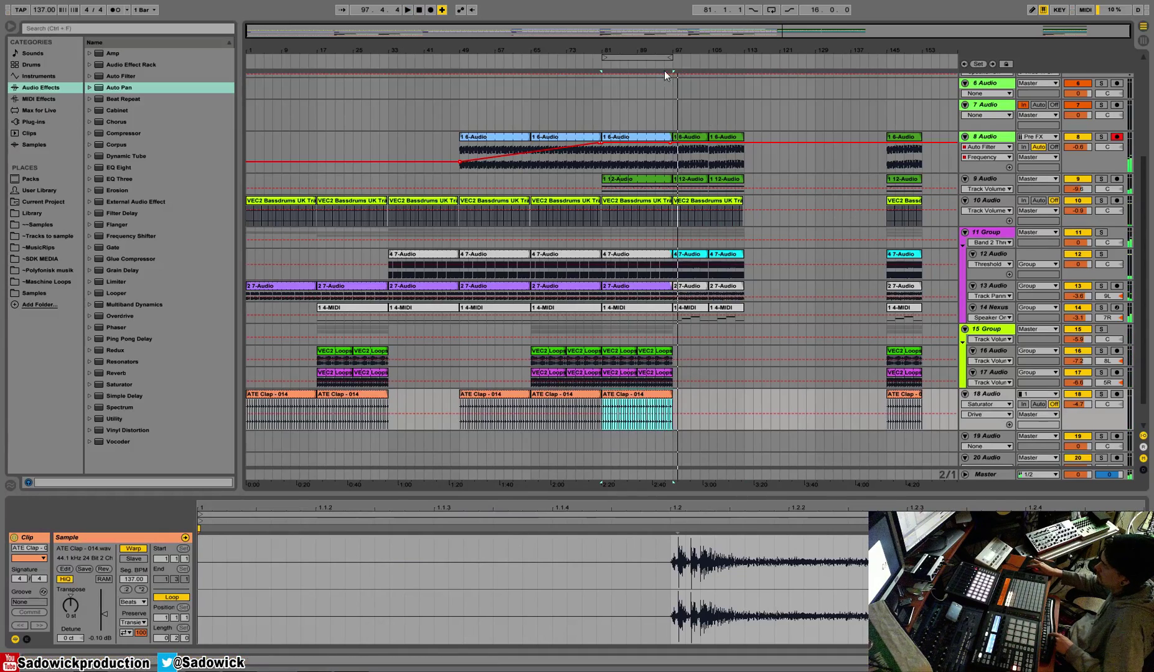
click(665, 71)
drag(672, 51, 611, 51)
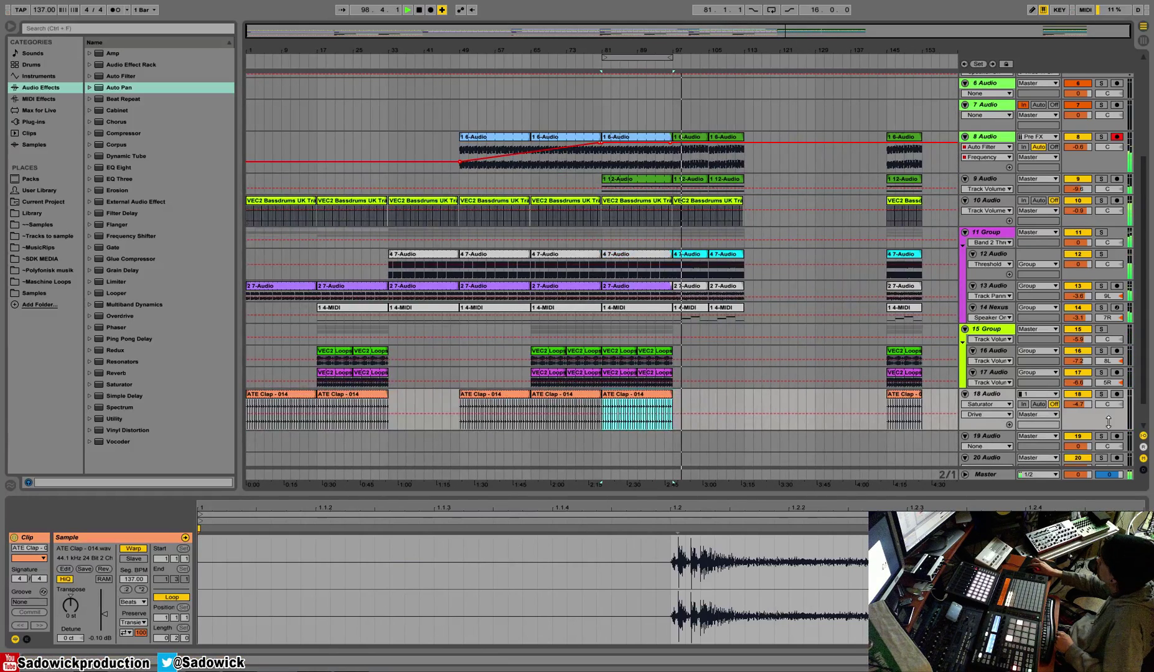
drag(1108, 422, 1109, 404)
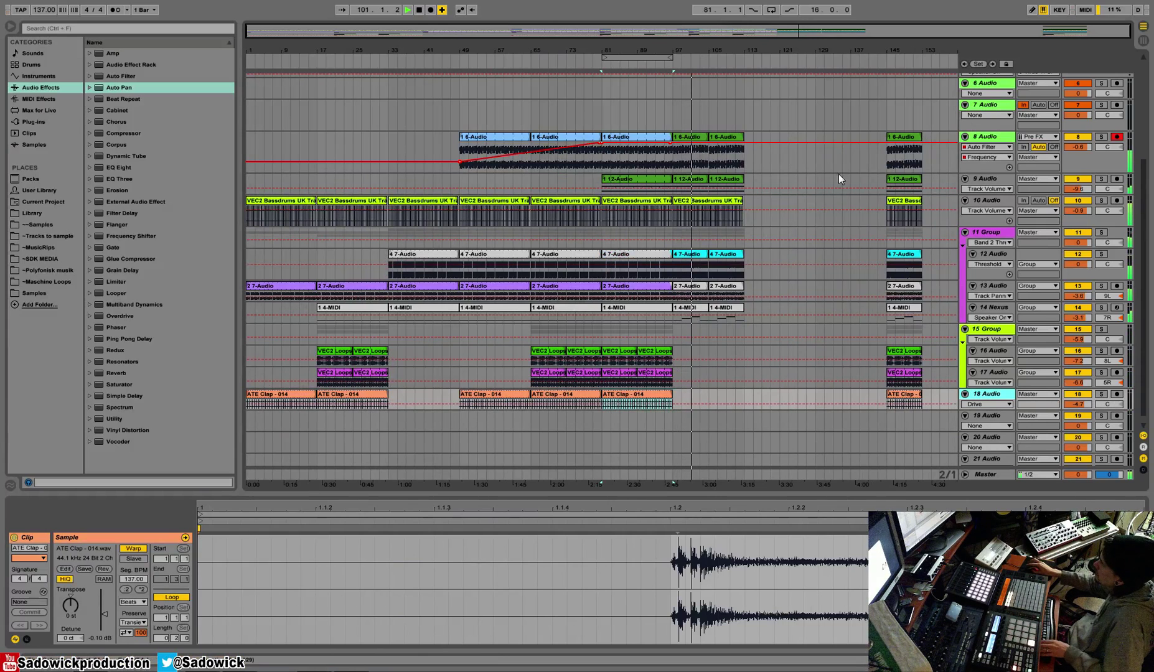
Step: Turn on looping for the 7-Audio clips at bar 97 on 12 Audio and 13 Audio, and extend both to bar 113
click(724, 253)
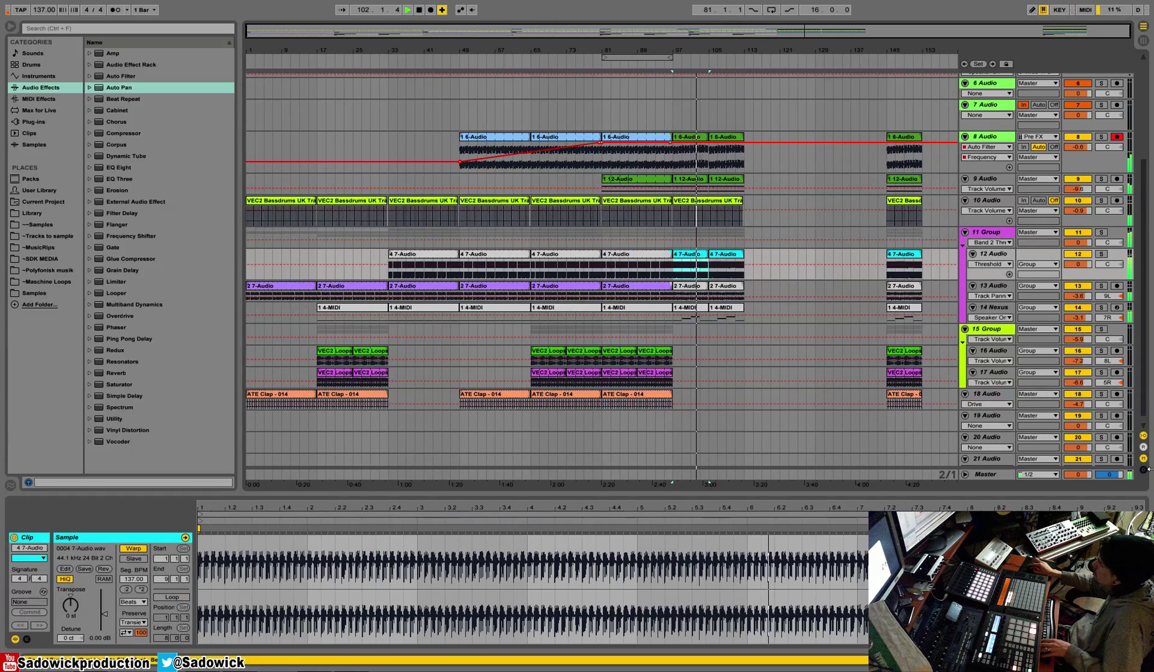
click(182, 598)
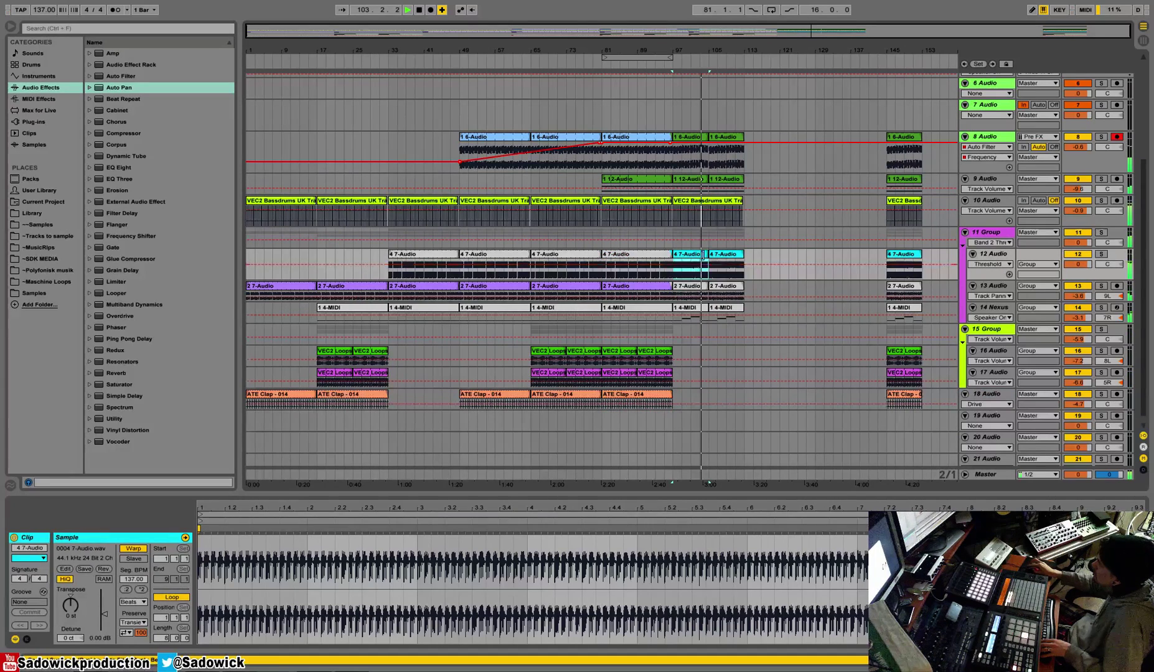
drag(703, 256, 742, 251)
click(689, 290)
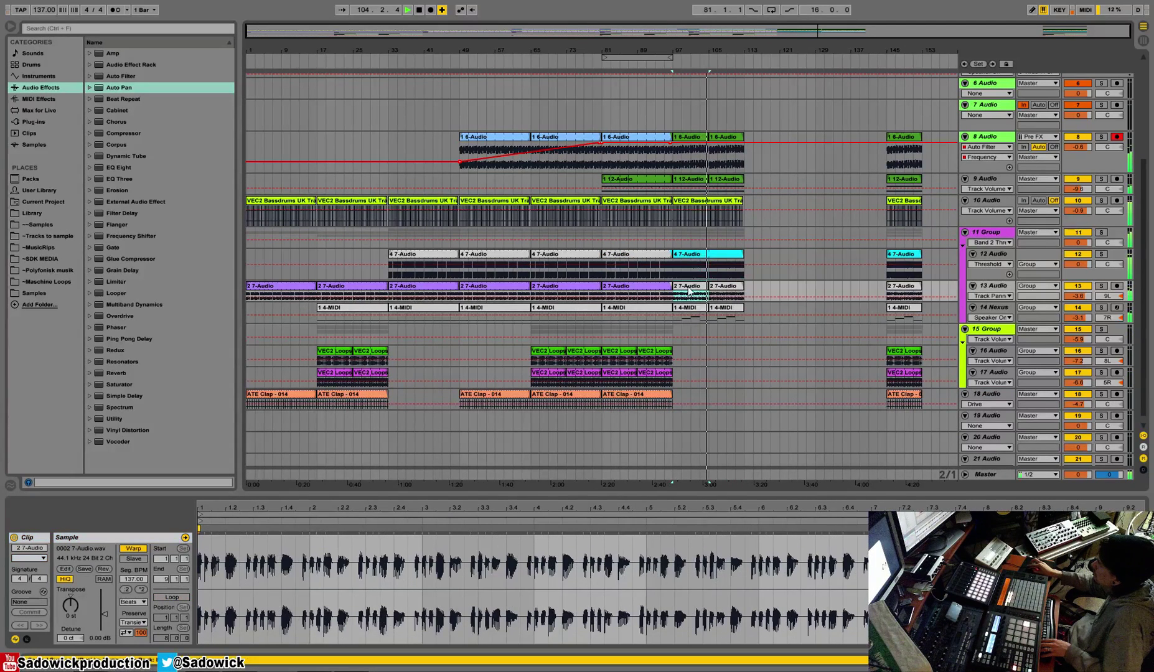
click(184, 600)
drag(710, 286, 743, 285)
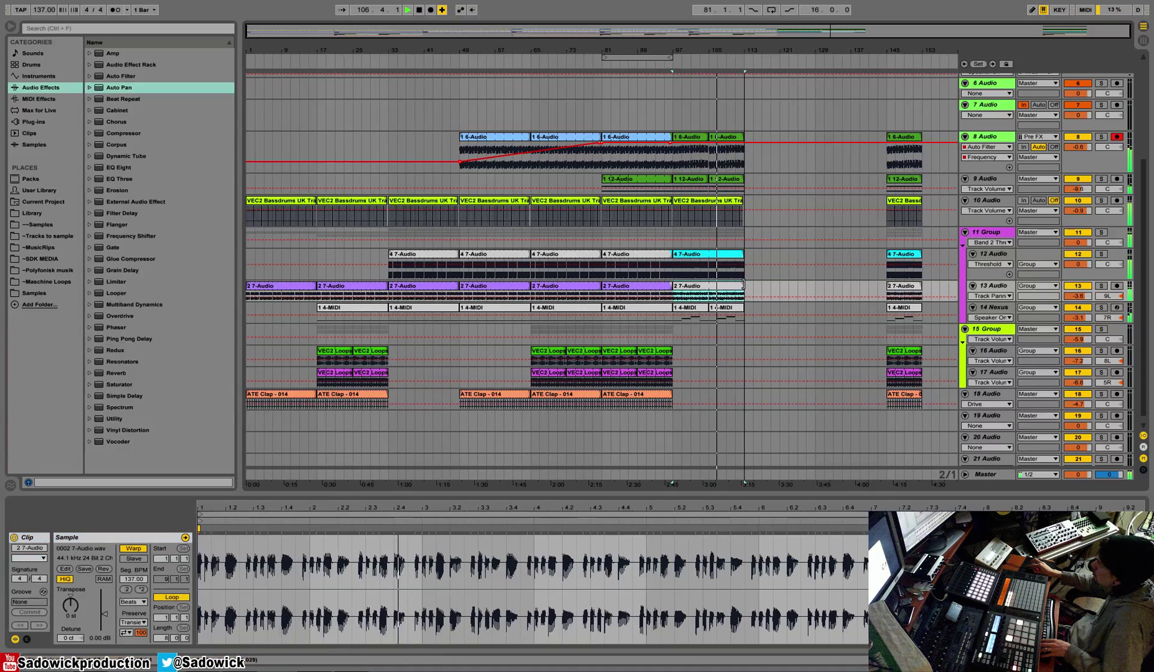
Step: Consolidate the two 4-MIDI clips between bars 97 and 113 on 14 Nexus into one clip
click(741, 308)
shift+click(684, 309)
right_click(690, 309)
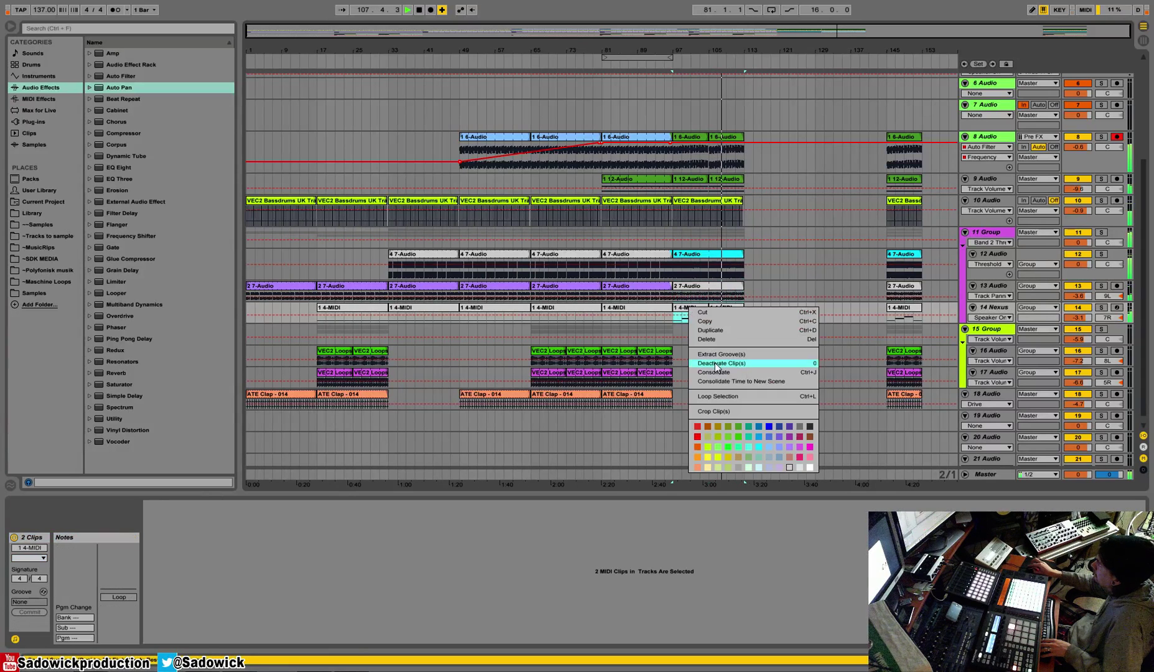
click(712, 316)
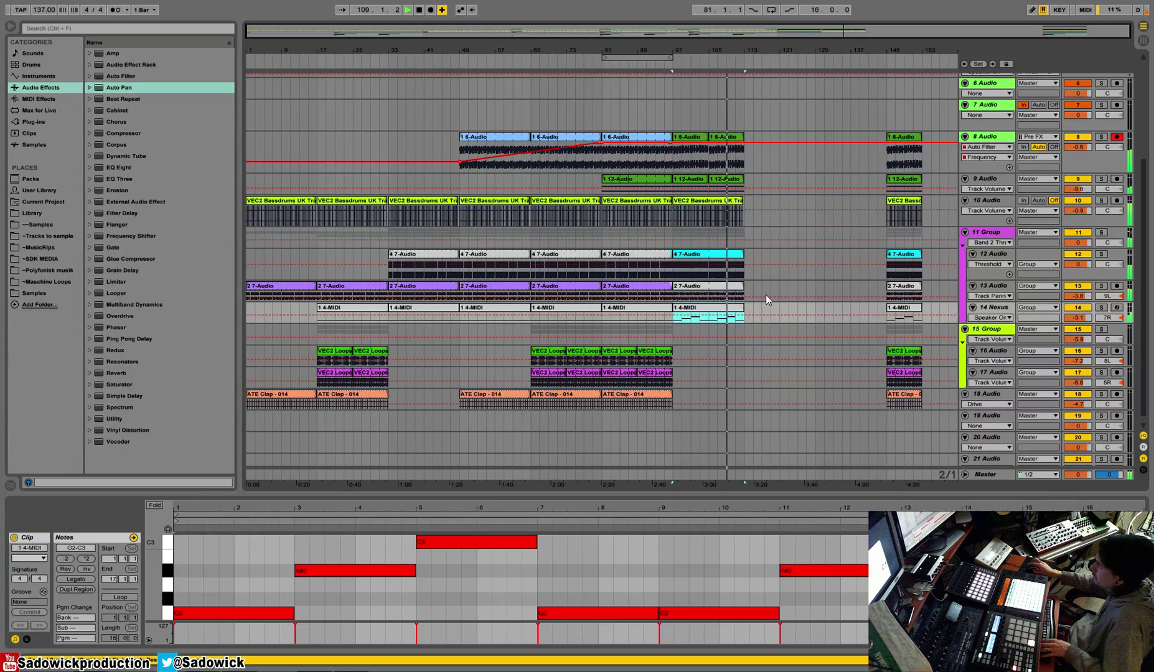
Step: Turn on looping for the 6-Audio and 12-Audio clips at bar 97 on 8 Audio and 9 Audio, extending both to bar 113
click(695, 143)
click(171, 597)
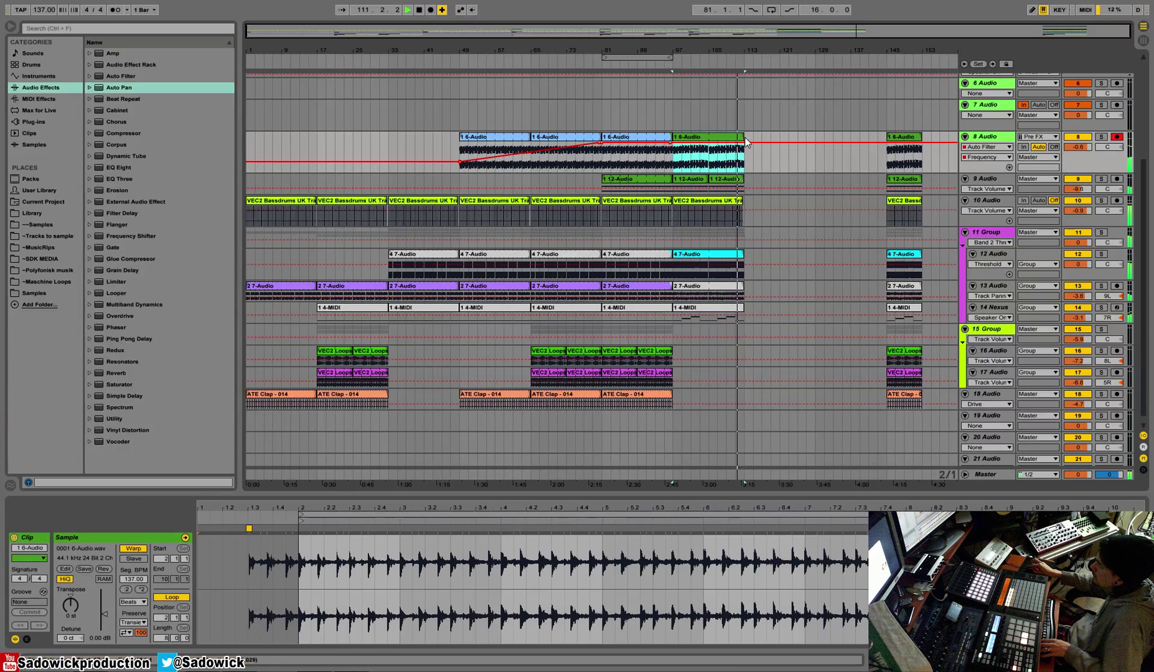
click(691, 179)
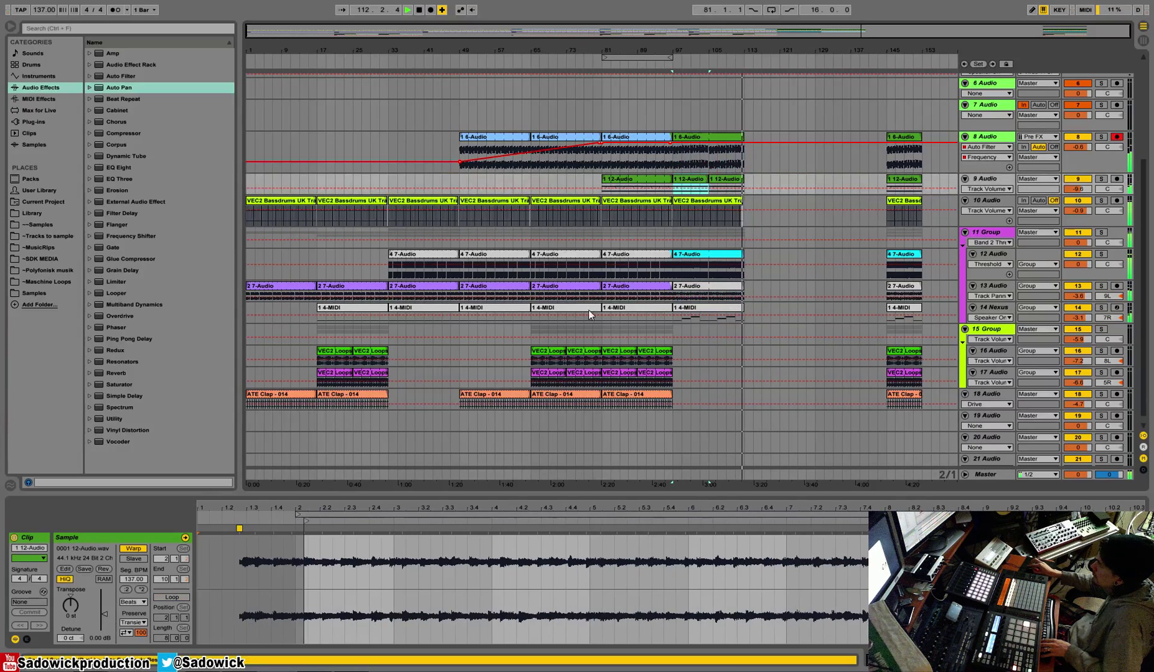
click(171, 597)
key(space)
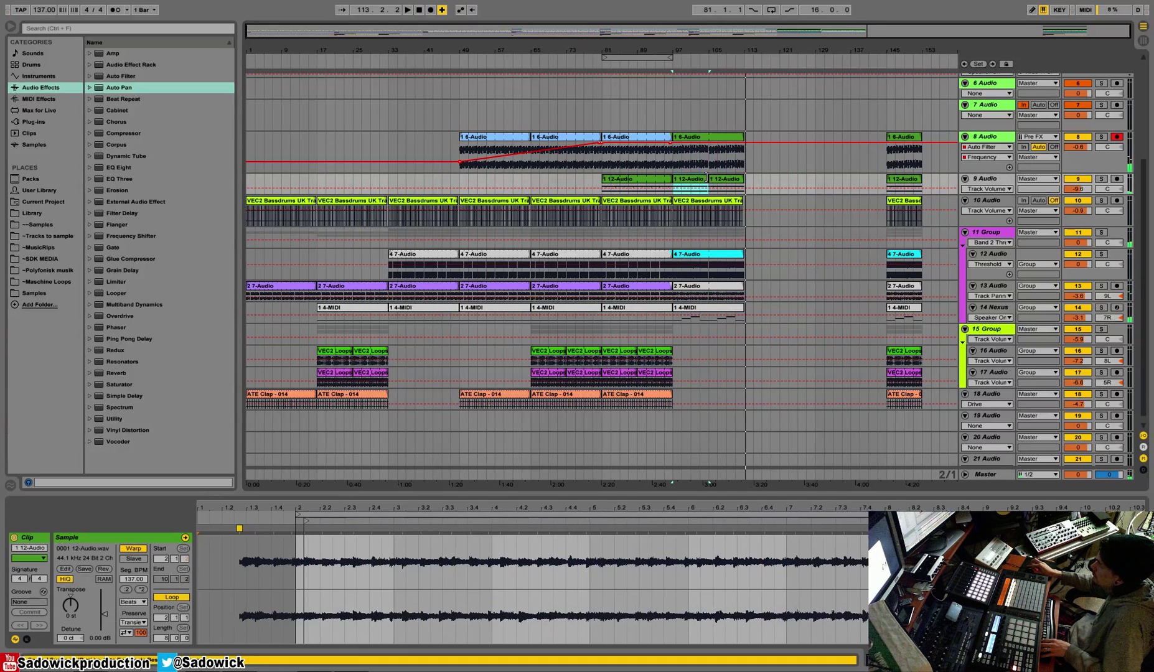
drag(707, 178, 744, 177)
Step: Duplicate the 16-bar clips at bar 97 on 9 Audio, 8 Audio and 14 Nexus so each repeats from bar 113
key(space)
key(ctrl+d)
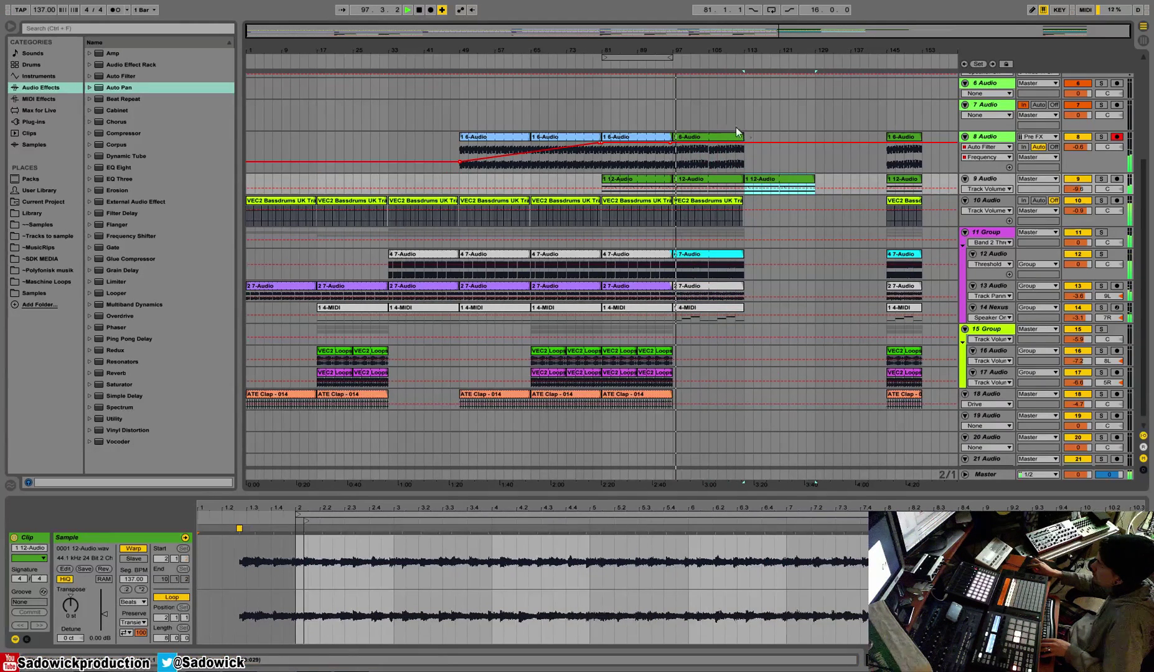
click(730, 132)
key(ctrl+d)
click(721, 307)
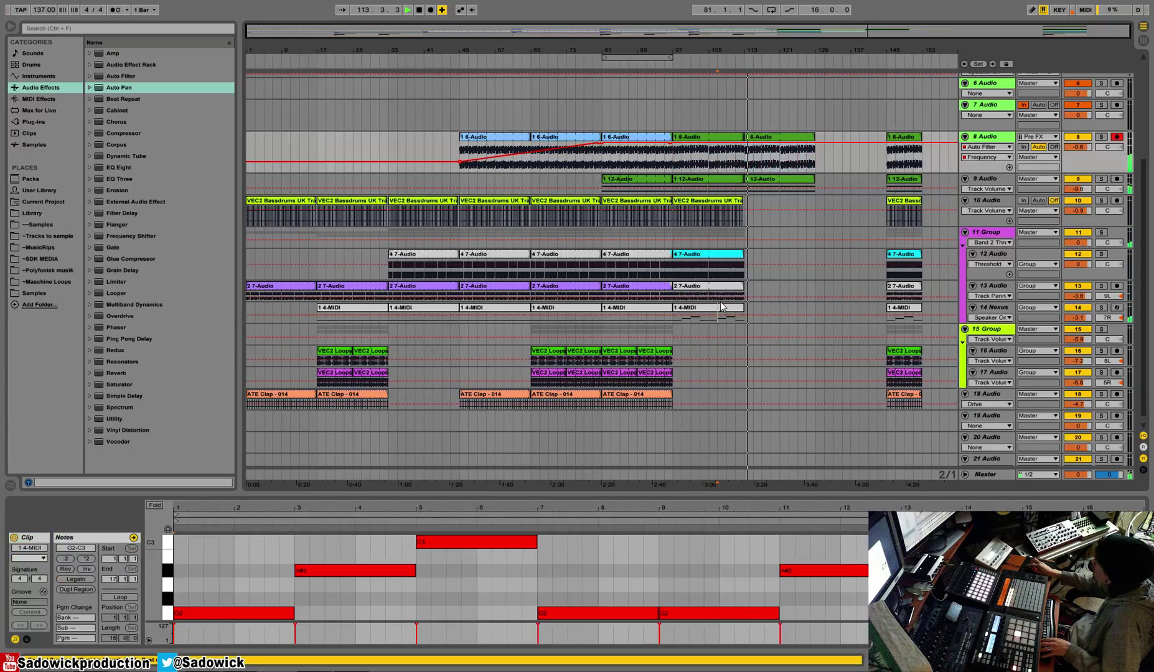
key(ctrl+d)
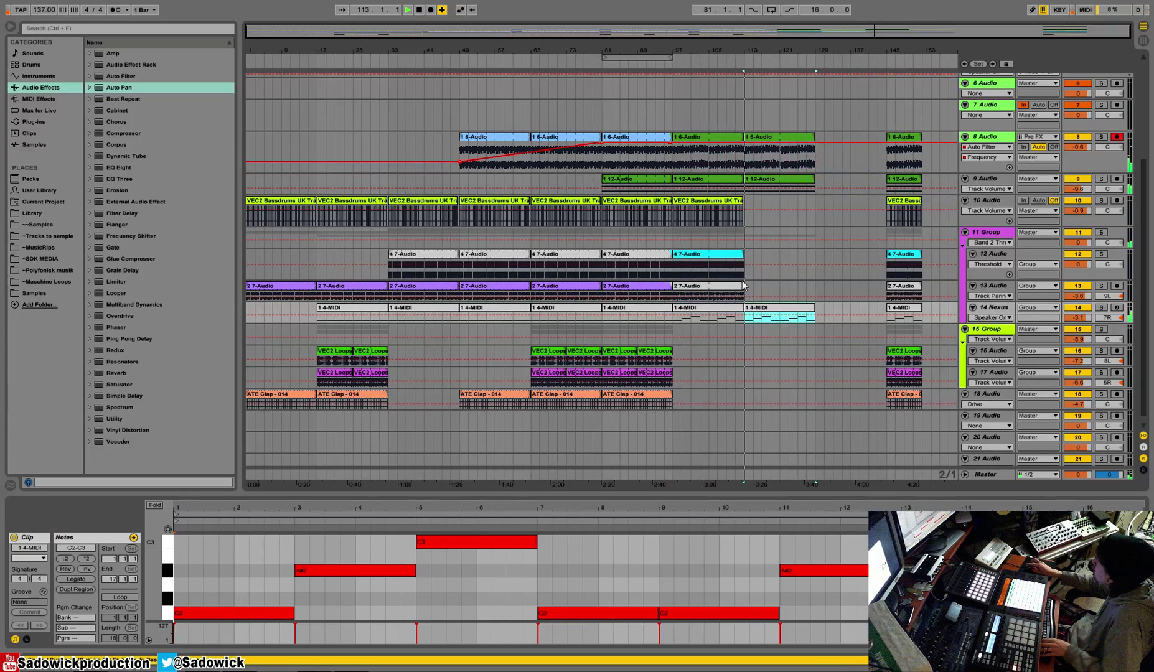
Step: Duplicate the 7-Audio clip on 13 Audio from bar 97 to bar 113 and briefly solo that track to audition it
click(740, 285)
key(ctrl+d)
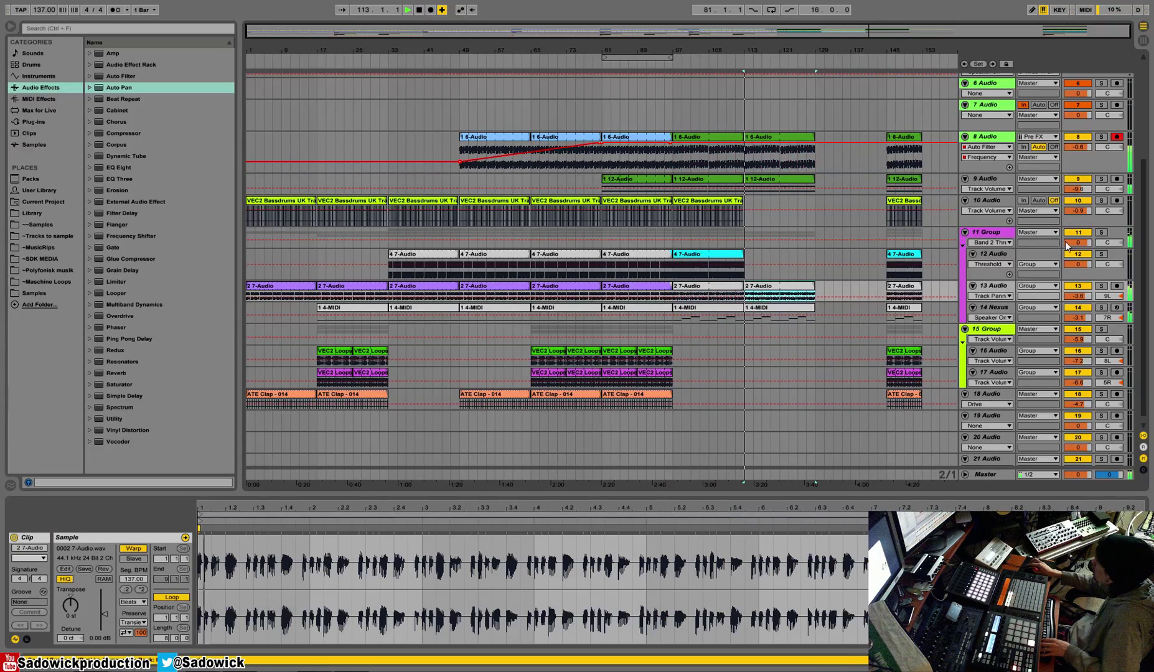
click(1102, 287)
click(1101, 287)
key(space)
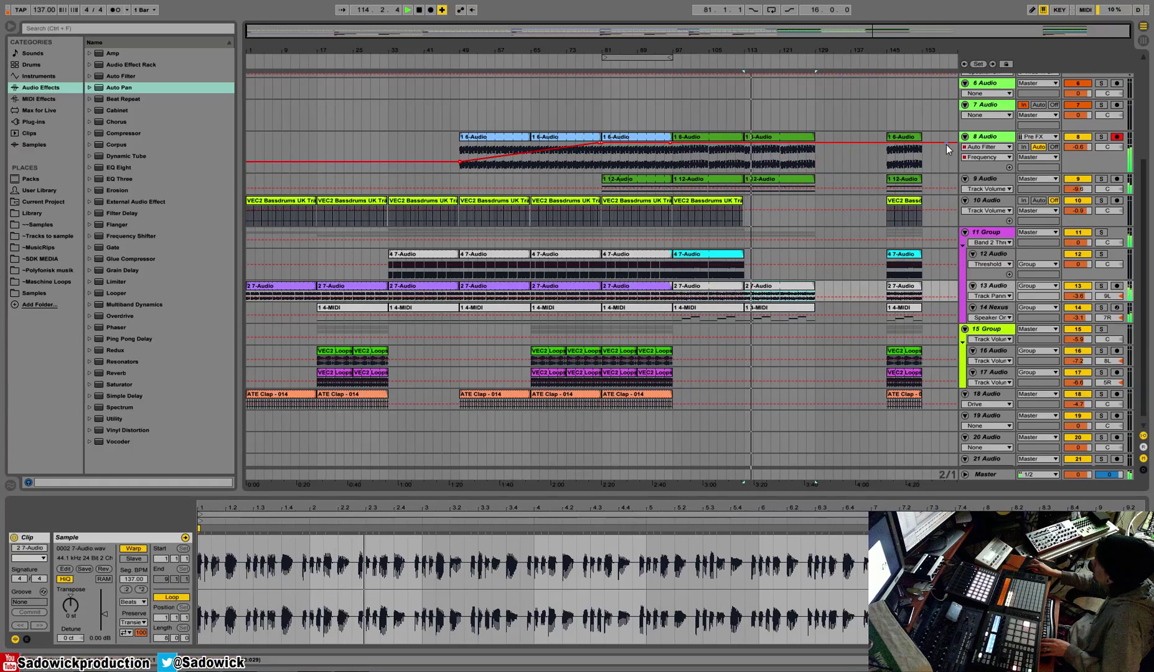
Step: Move the source-loop clips on 8 Audio through 18 Audio from bar 145 out past bar 300
drag(941, 146, 850, 405)
key(ctrl+d)
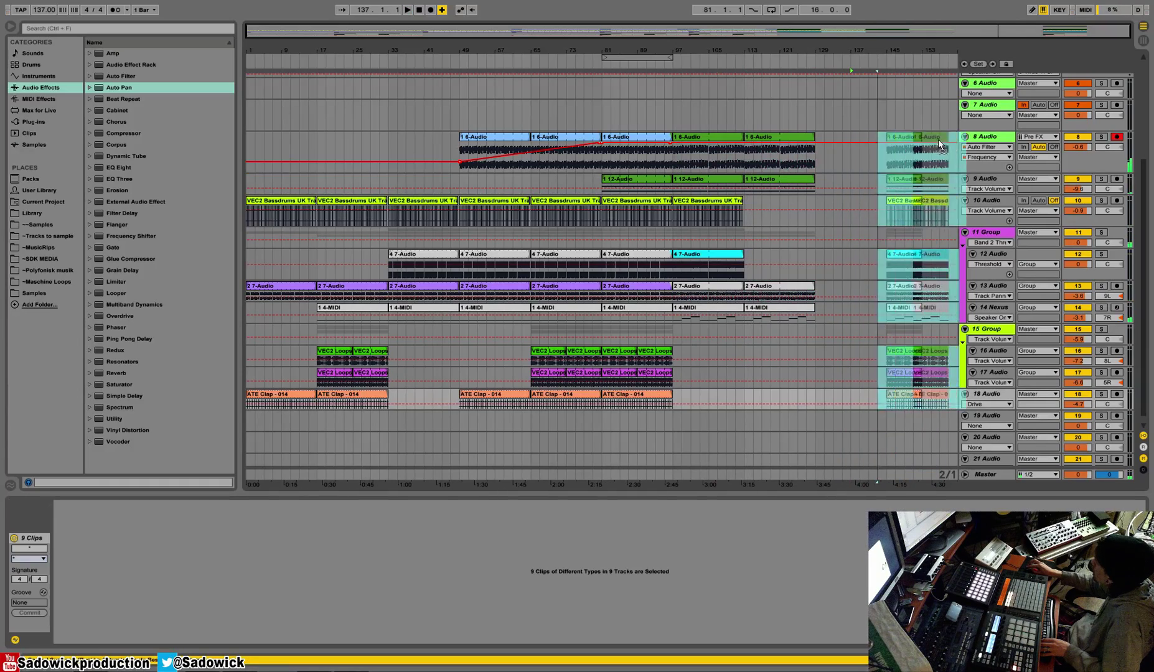
drag(956, 142, 956, 142)
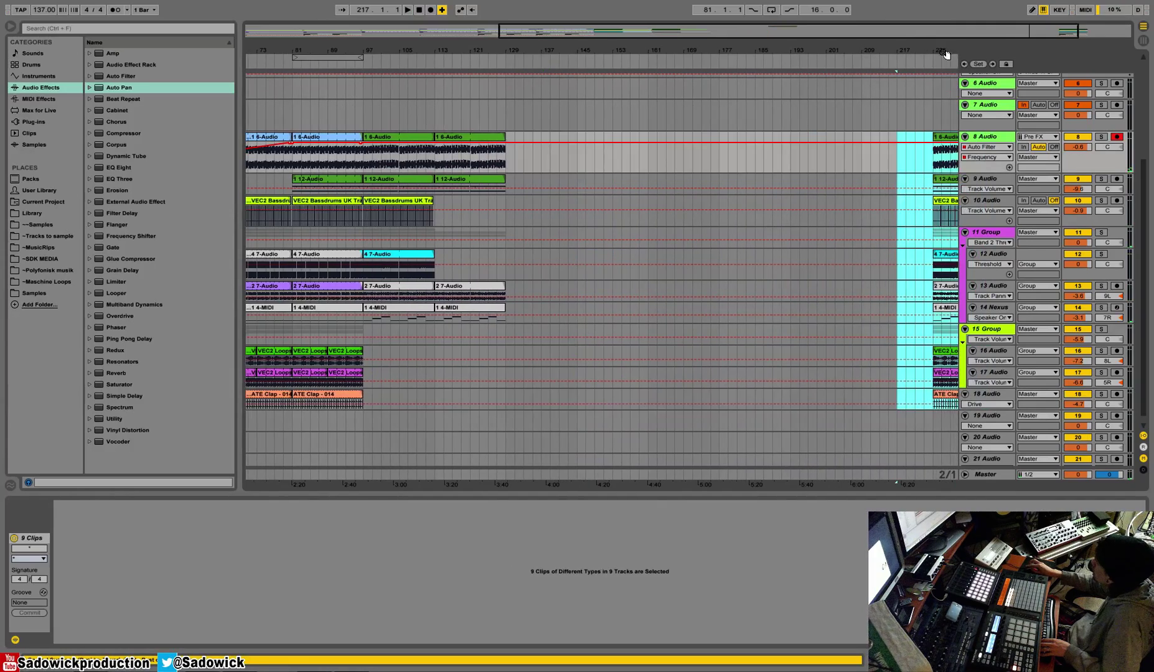
drag(948, 52, 910, 53)
drag(911, 135, 957, 144)
Step: Play the arrangement from bar 97 to audition the new section
drag(337, 51, 394, 54)
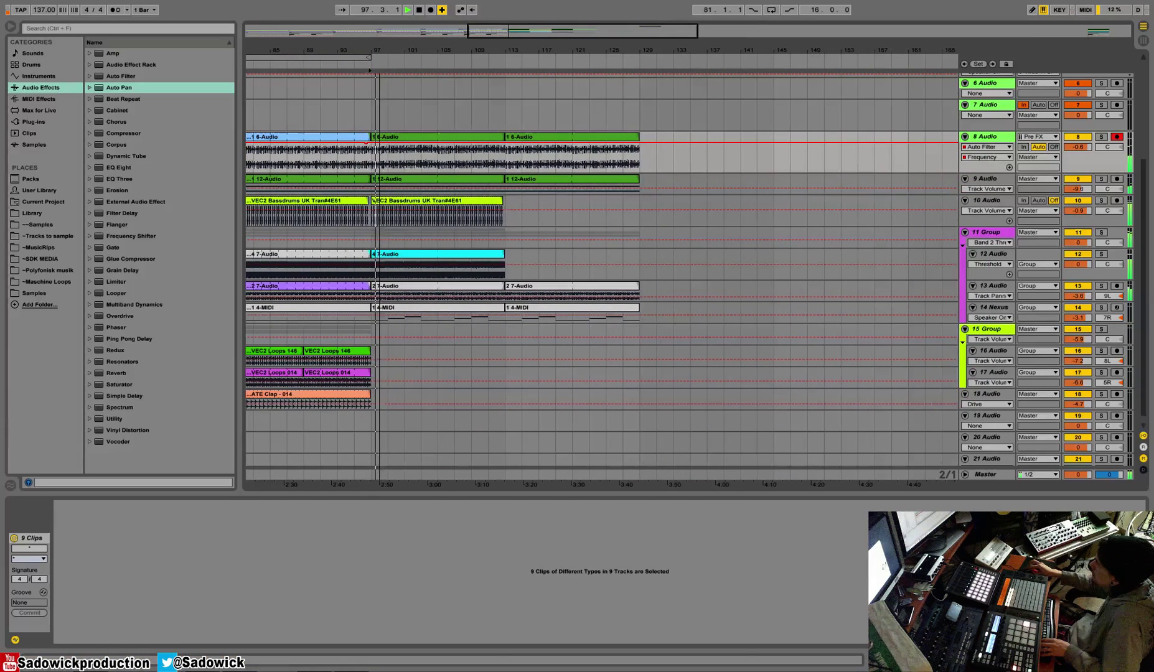
click(394, 310)
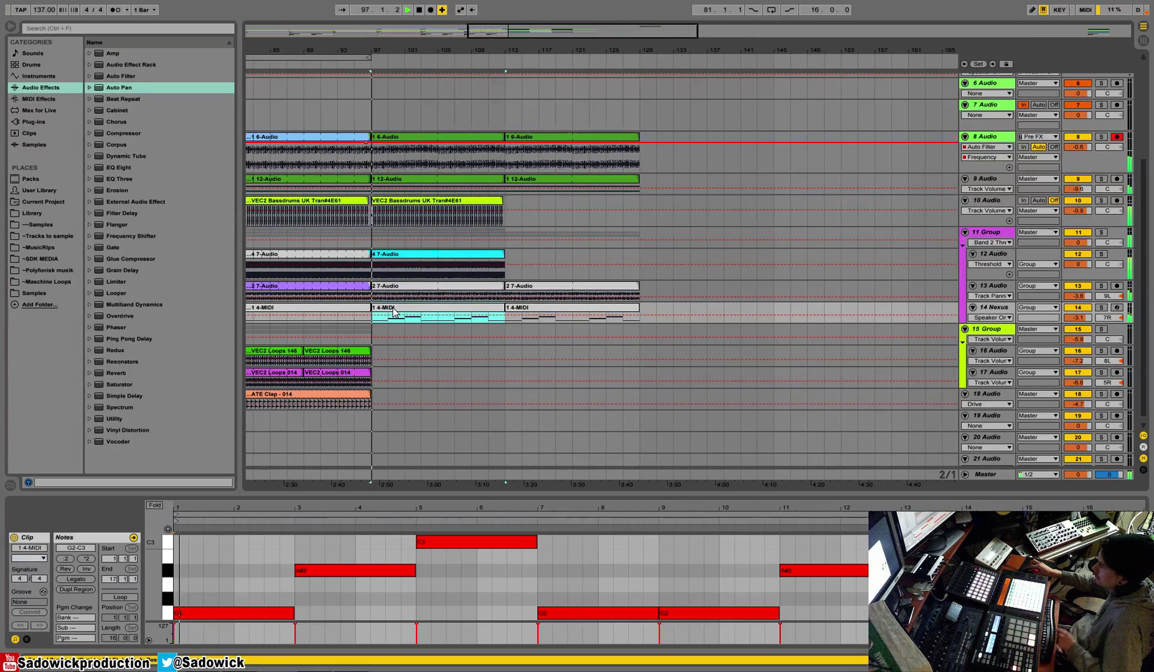
key(space)
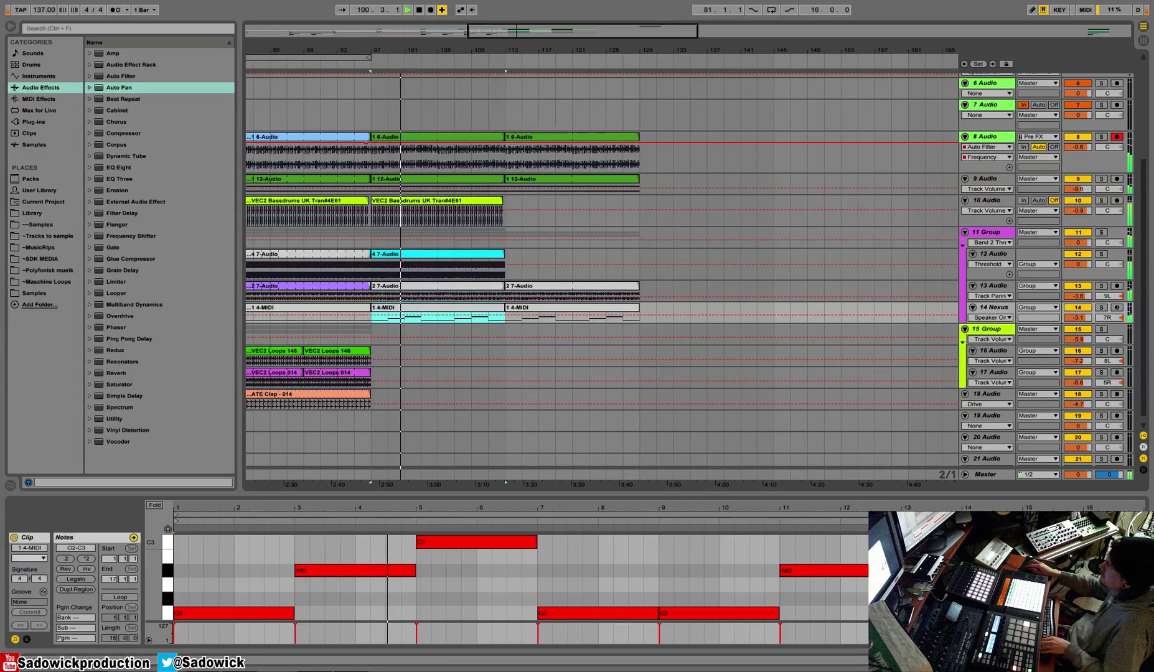
double_click(526, 34)
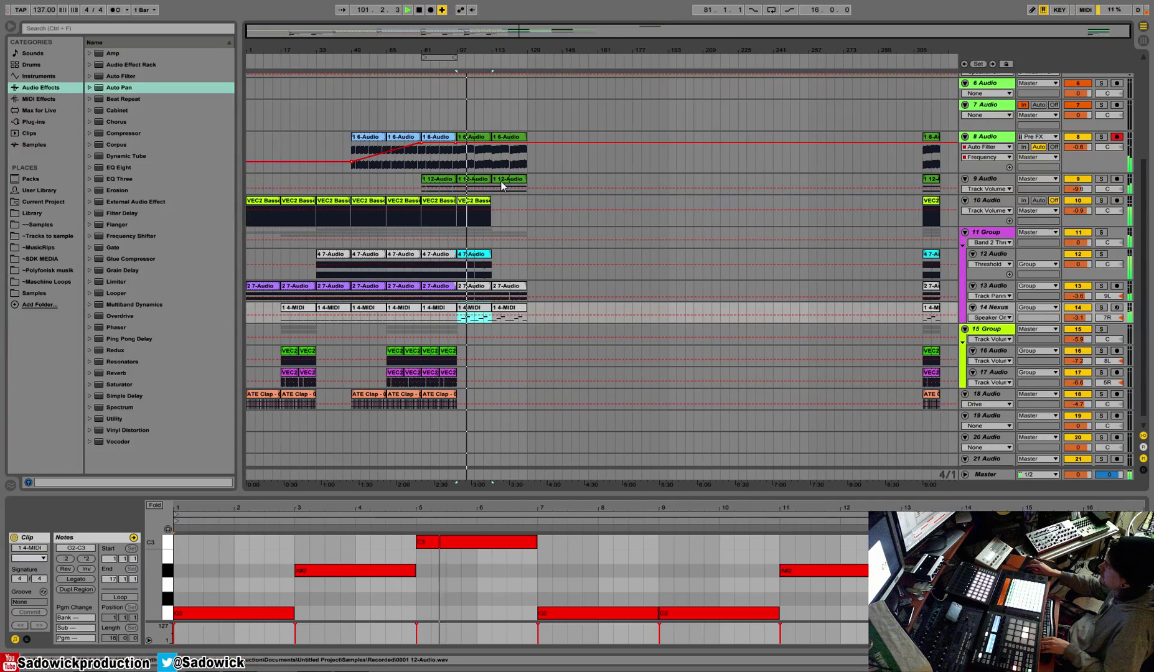
Step: Draw Auto Filter frequency automation on 9 Audio that dips at bar 81 and ramps open to about bar 109
double_click(987, 179)
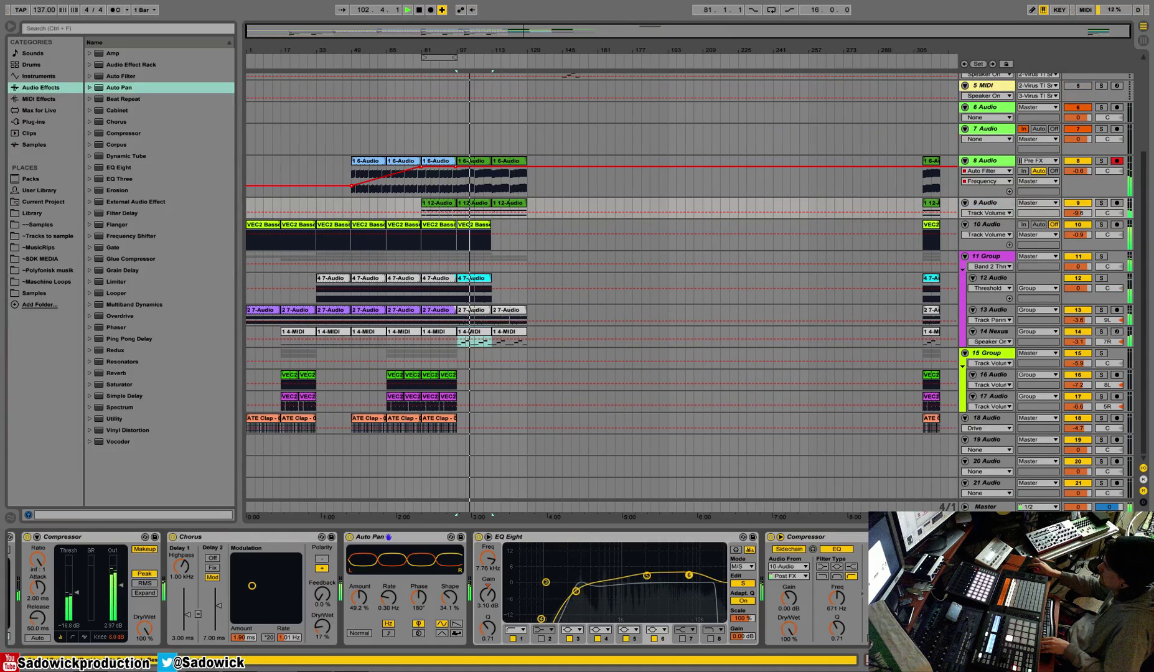
scroll(624, 656, left, 5)
click(126, 607)
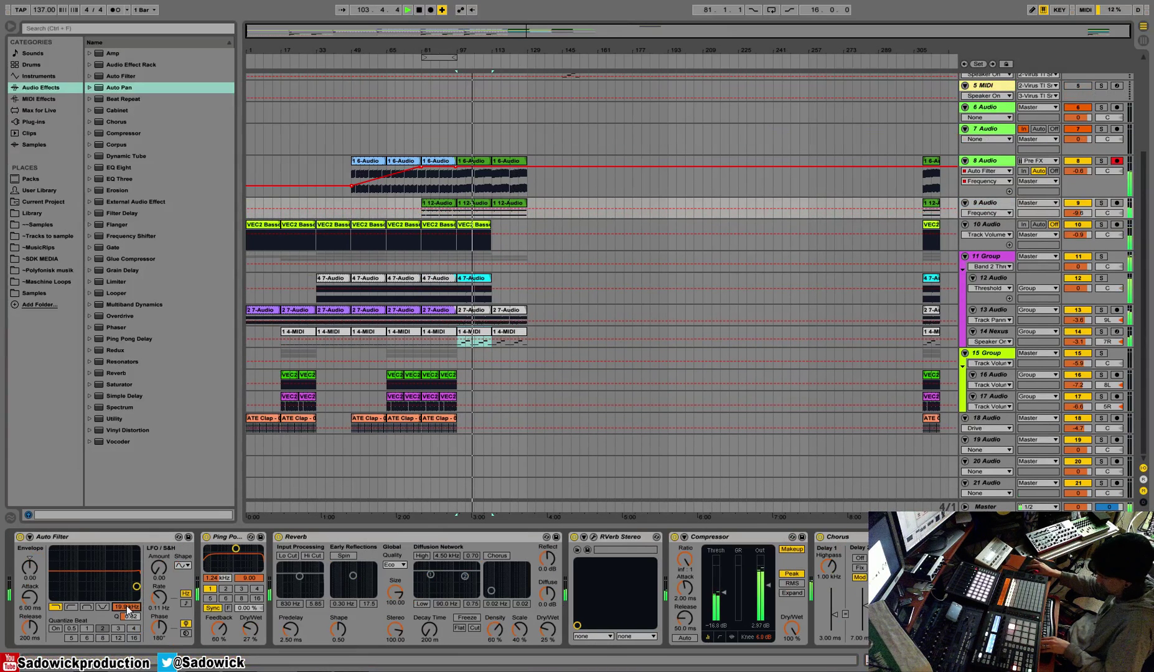
drag(1073, 219, 1072, 282)
key(b)
drag(411, 274, 485, 309)
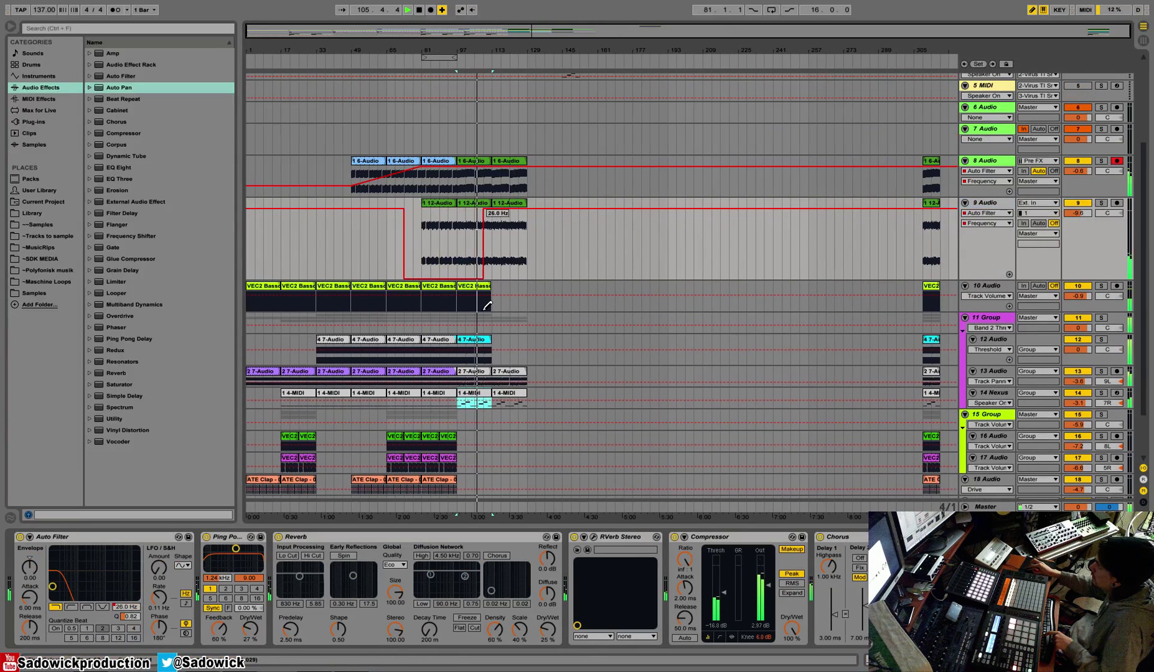
click(480, 278)
drag(401, 279, 422, 228)
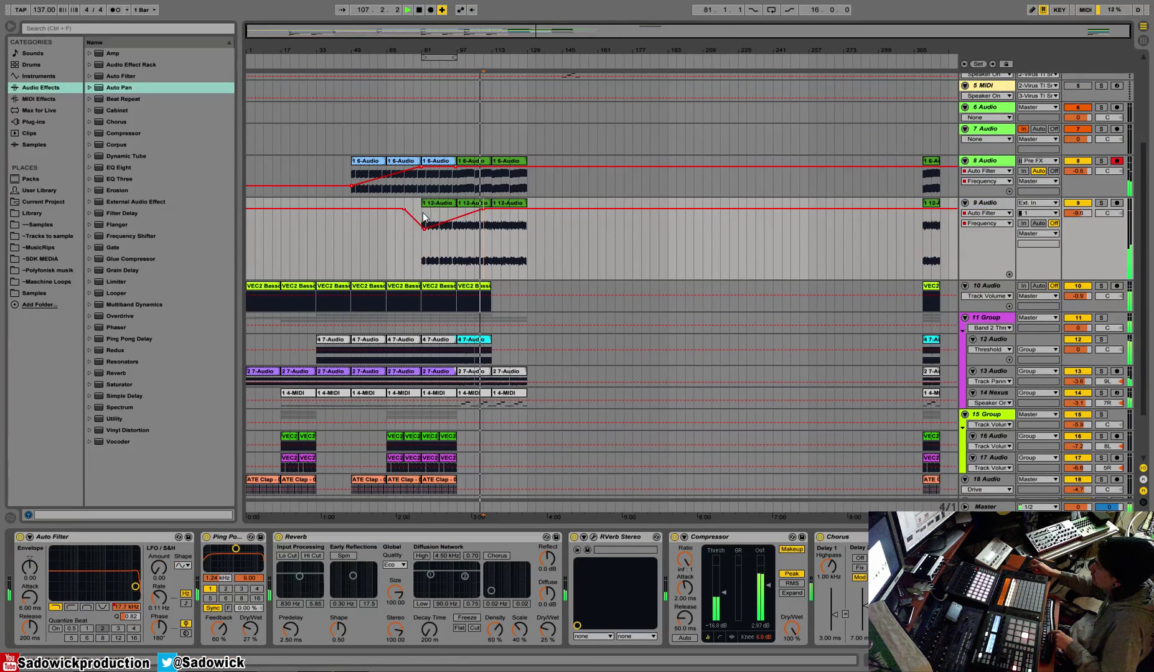
Step: Add a falling Auto Filter frequency sweep on 9 Audio from the ramp's peak at bar 113 down to bar 129
key(b)
click(523, 243)
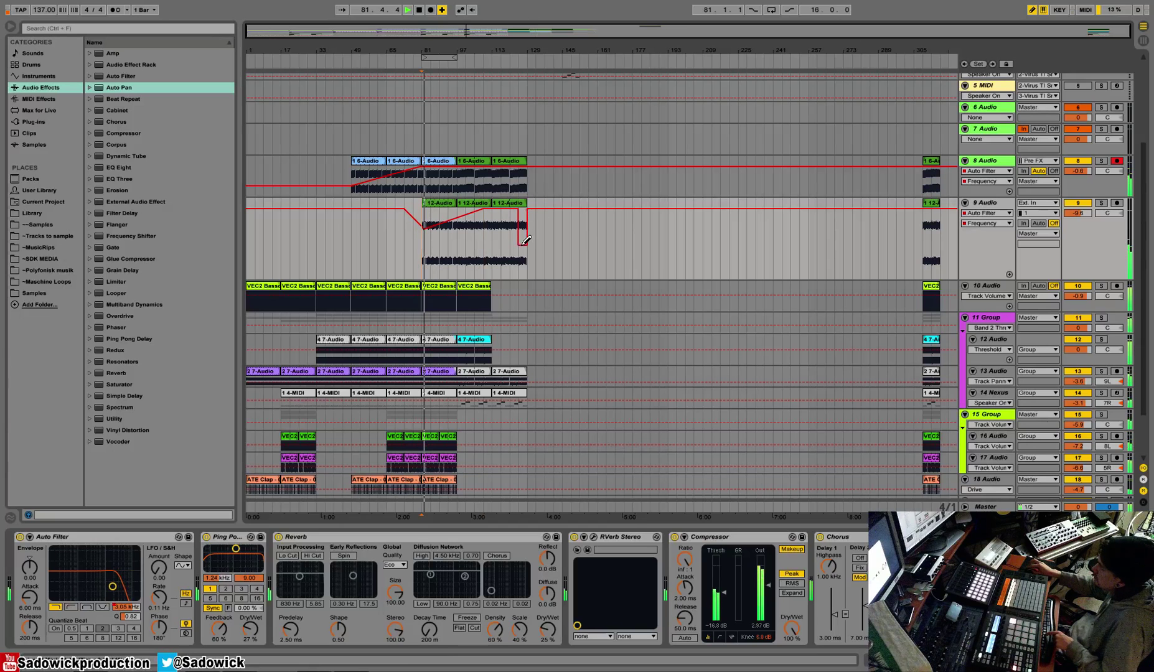
click(518, 243)
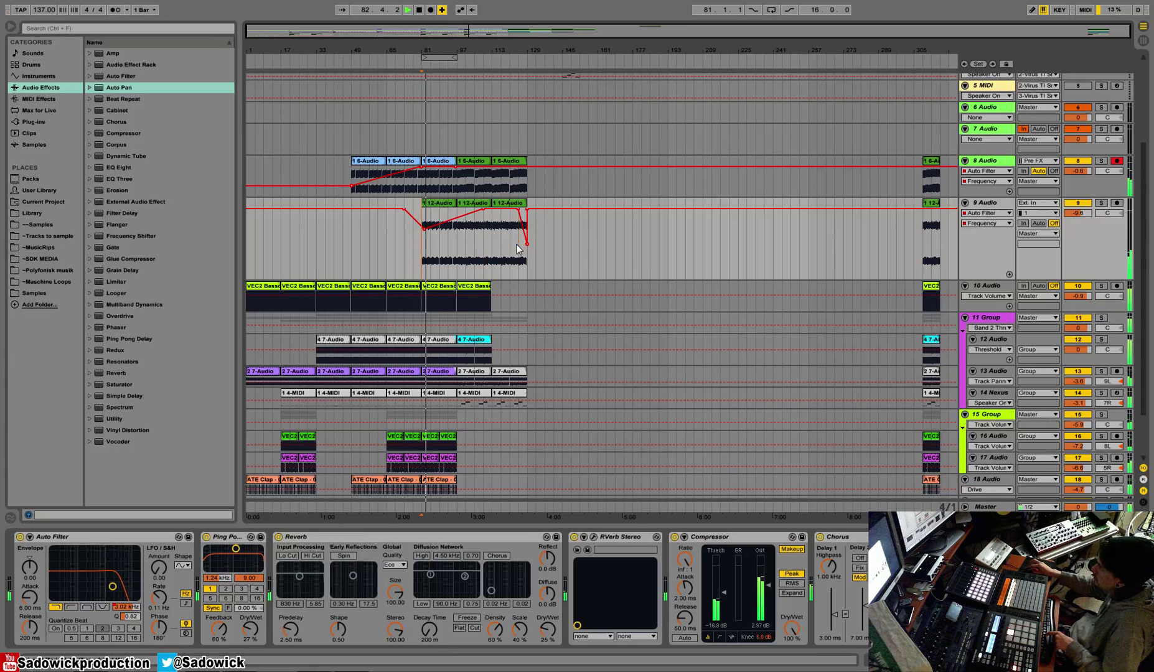
click(518, 210)
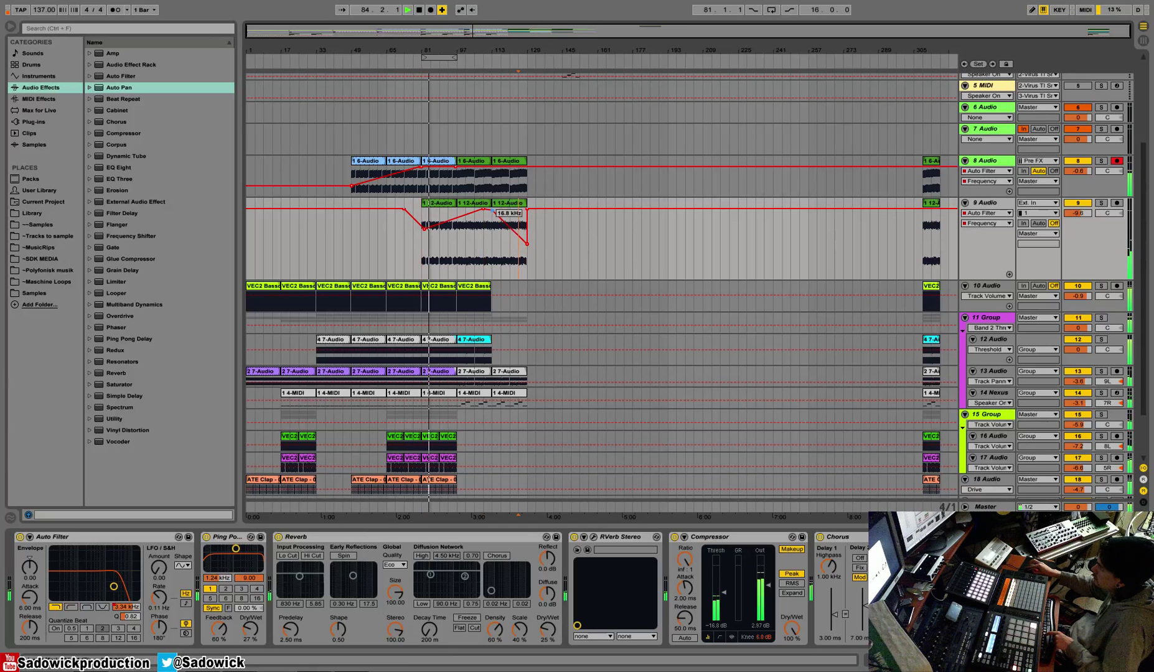
drag(485, 212, 495, 210)
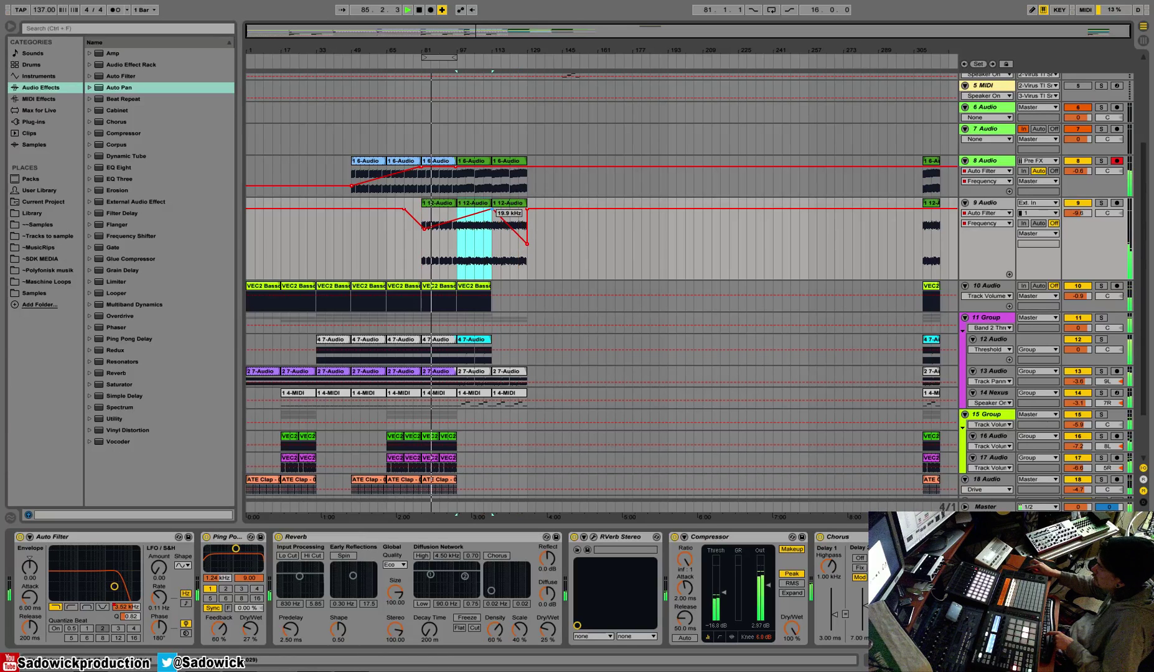
Step: Audition bar 113 with 13 Audio briefly soloed, and move that track's 7-Audio clip from bar 113 to bar 129
click(488, 246)
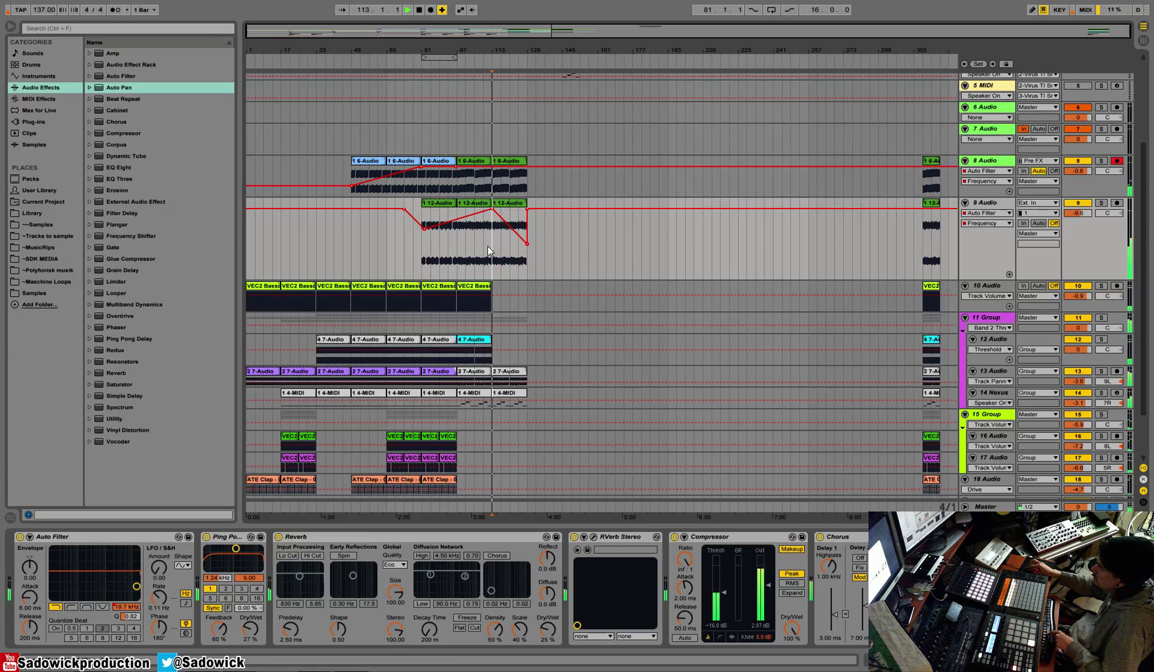
click(513, 397)
click(1102, 372)
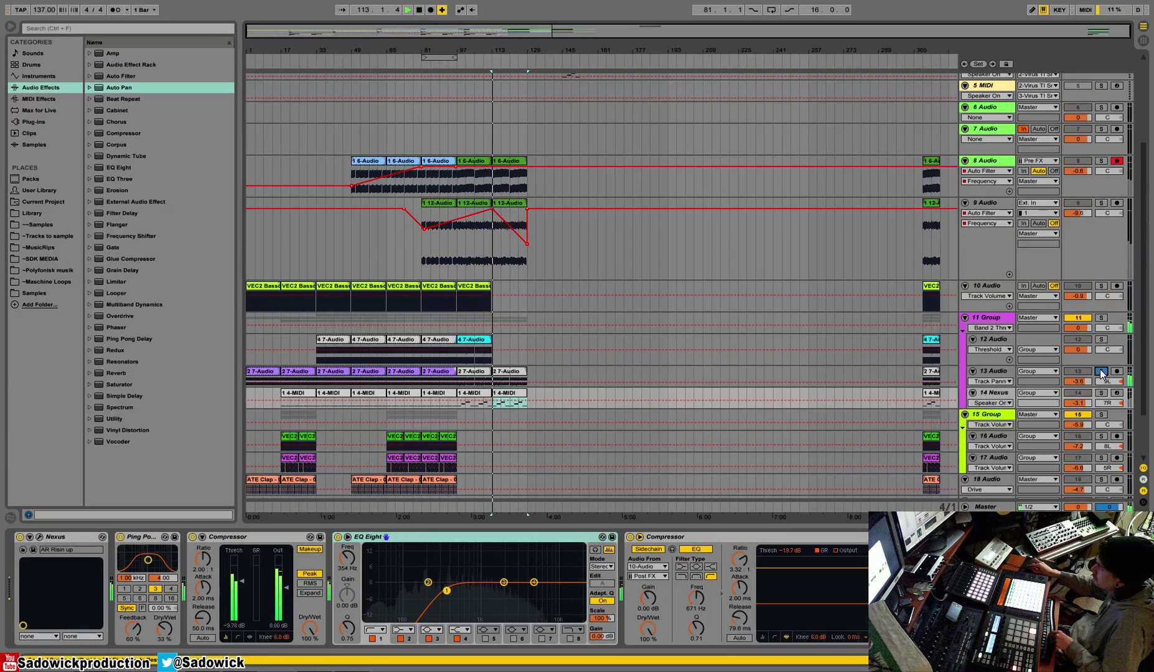
click(1102, 371)
key(space)
key(space)
drag(521, 368, 561, 370)
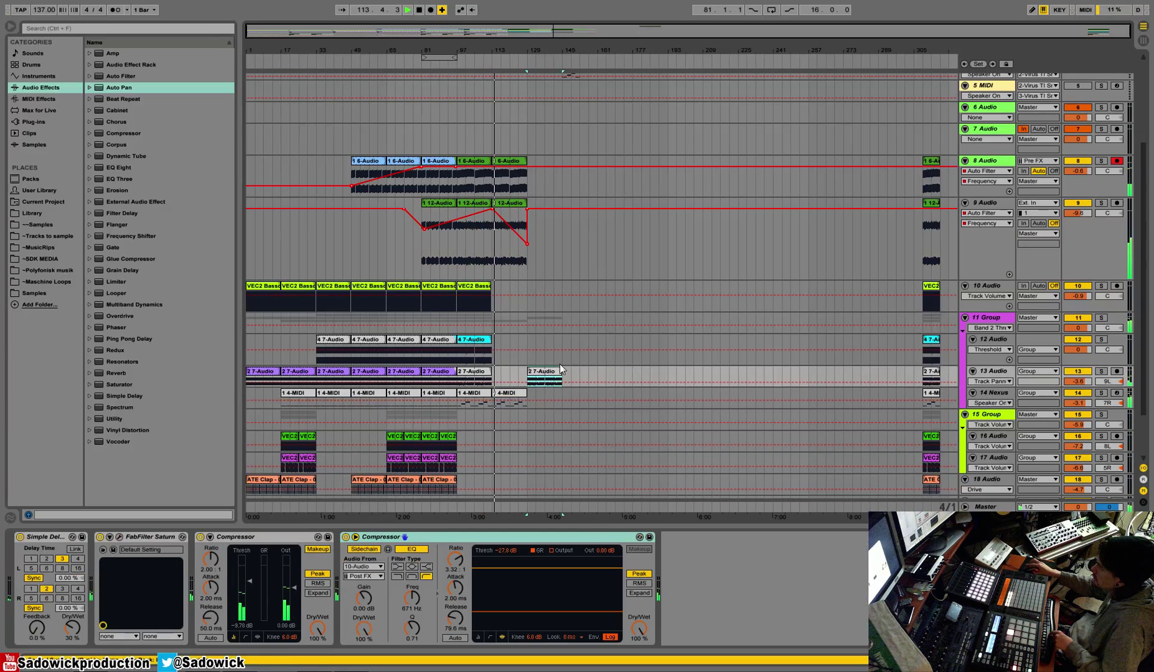
Step: Remove the filter jump after bar 129 on 9 Audio and draw a falling Auto Filter frequency sweep into bar 129 on 8 Audio
double_click(525, 204)
mouse_move(527, 208)
mouse_down()
mouse_move(483, 200)
mouse_move(527, 182)
mouse_up()
click(529, 214)
key(b)
click(484, 196)
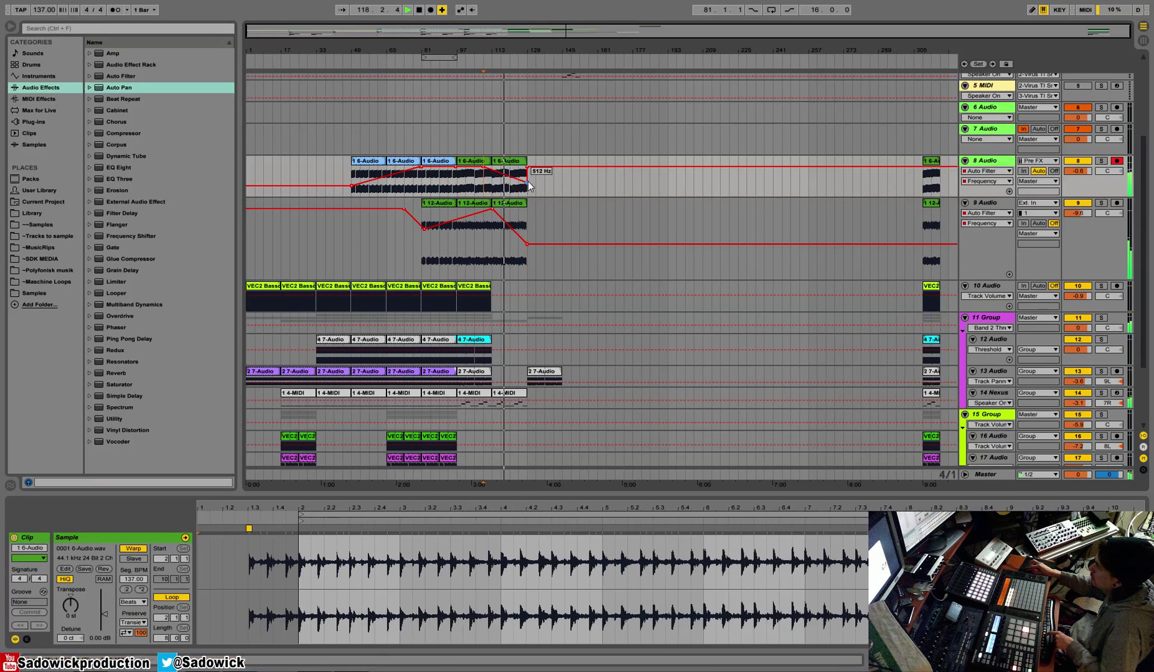
Step: Duplicate the bar 113 clips to bar 129: 6-Audio on 8 Audio and 4-MIDI on 14 Nexus
click(511, 161)
key(ctrl+d)
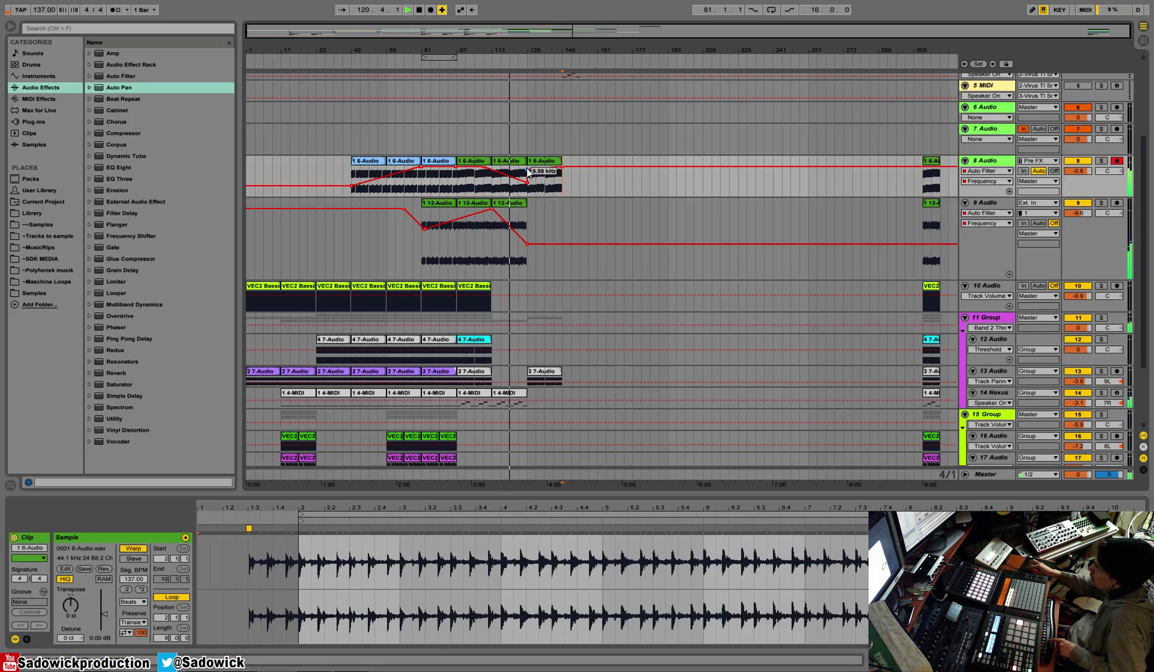
click(542, 162)
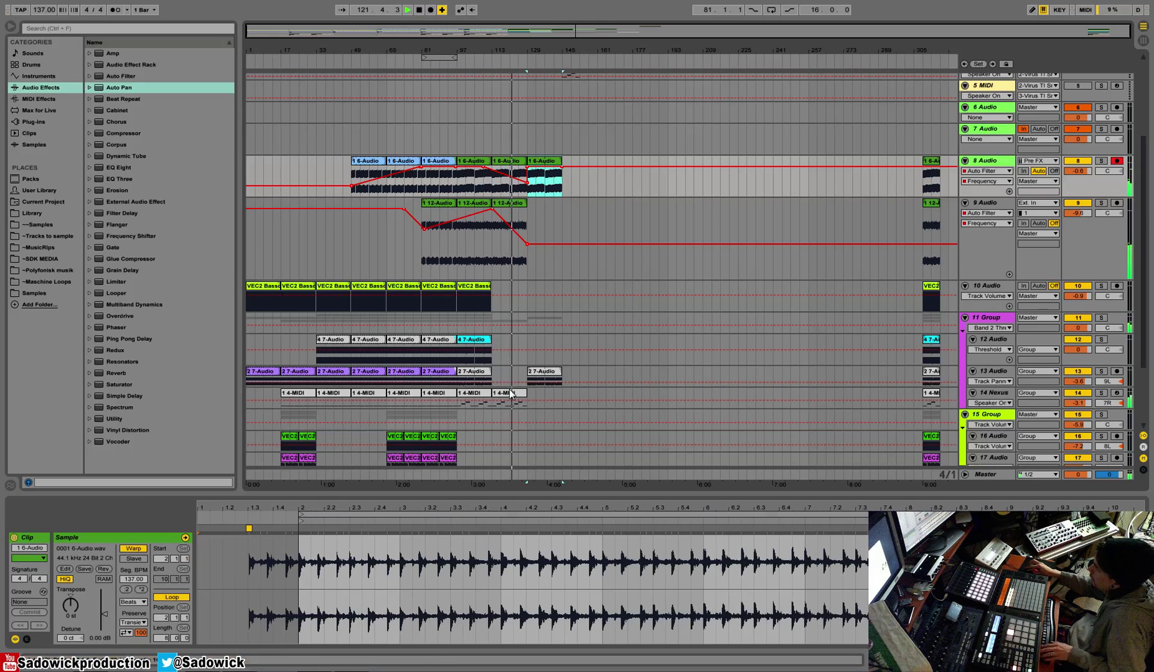
click(511, 393)
key(ctrl+d)
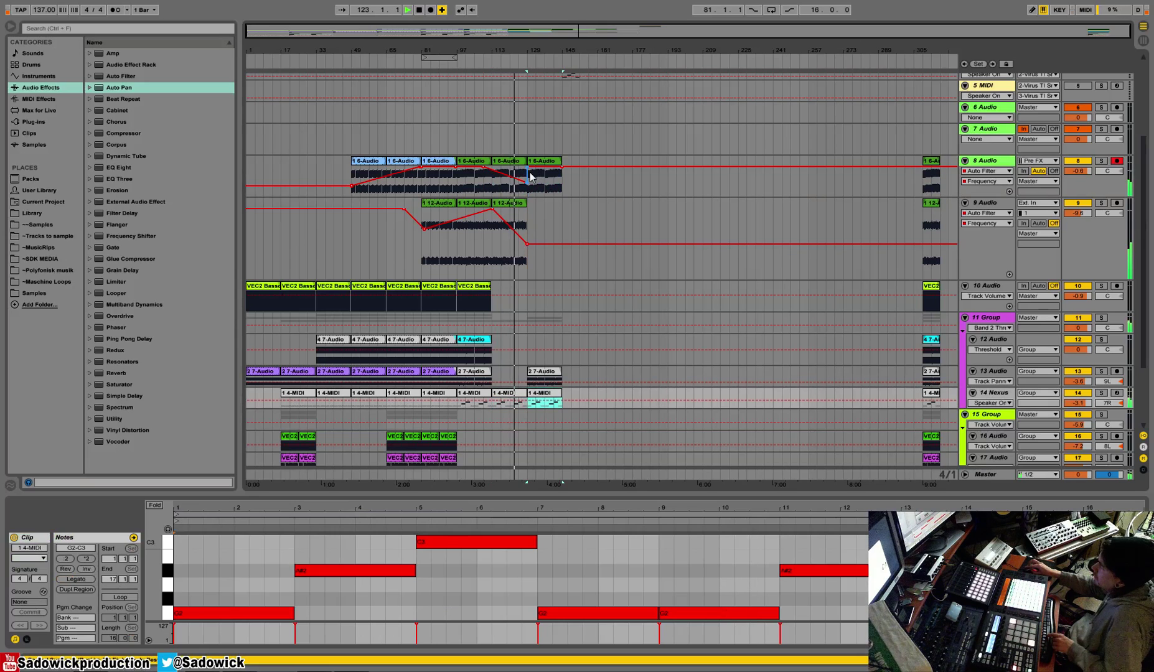
click(560, 168)
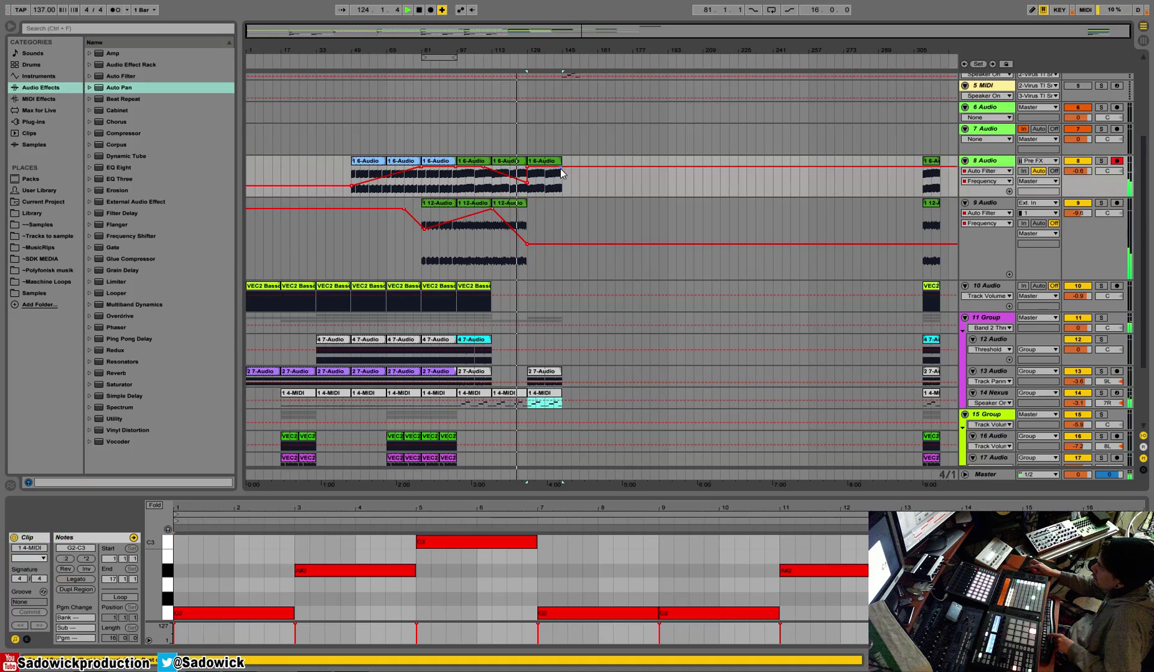
Step: Duplicate the 16-bar clips at bar 129 on 13 Audio, 14 Nexus and 8 Audio to bar 145
scroll(526, 387, down, 3)
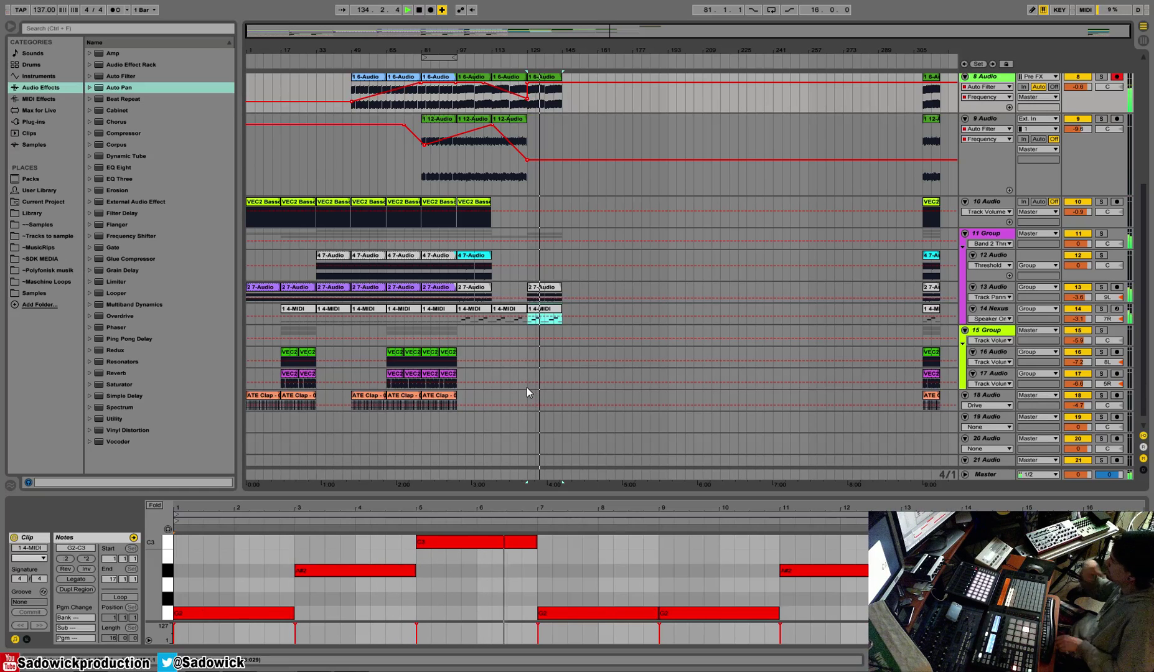
drag(562, 316, 552, 296)
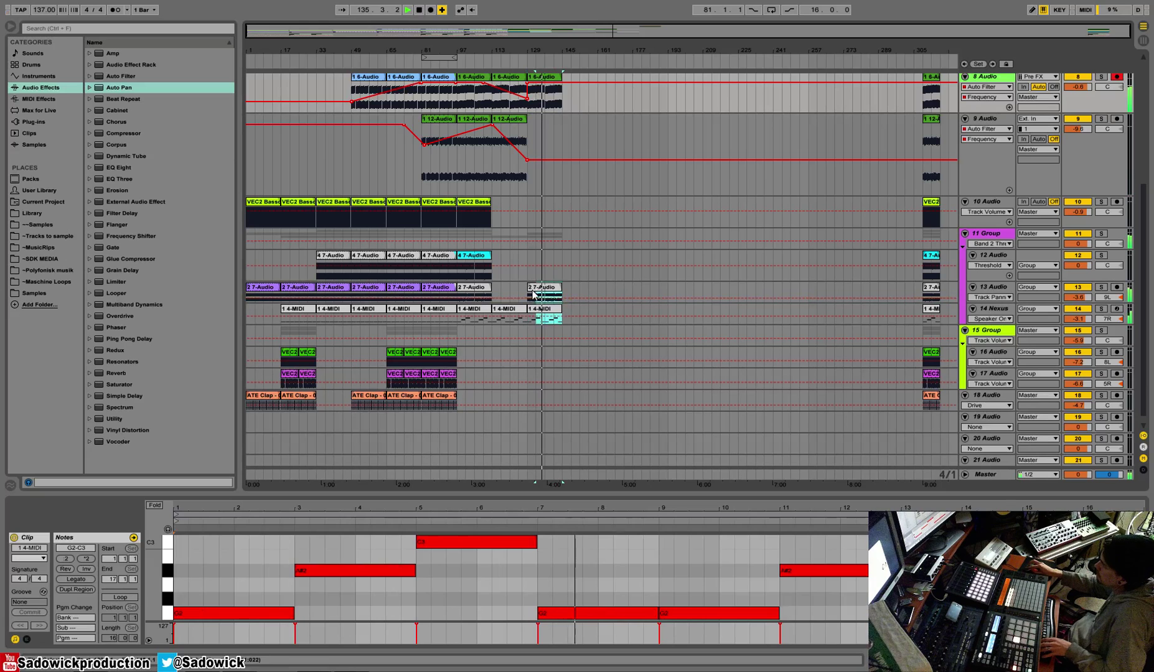
key(ctrl+d)
click(547, 87)
key(ctrl+d)
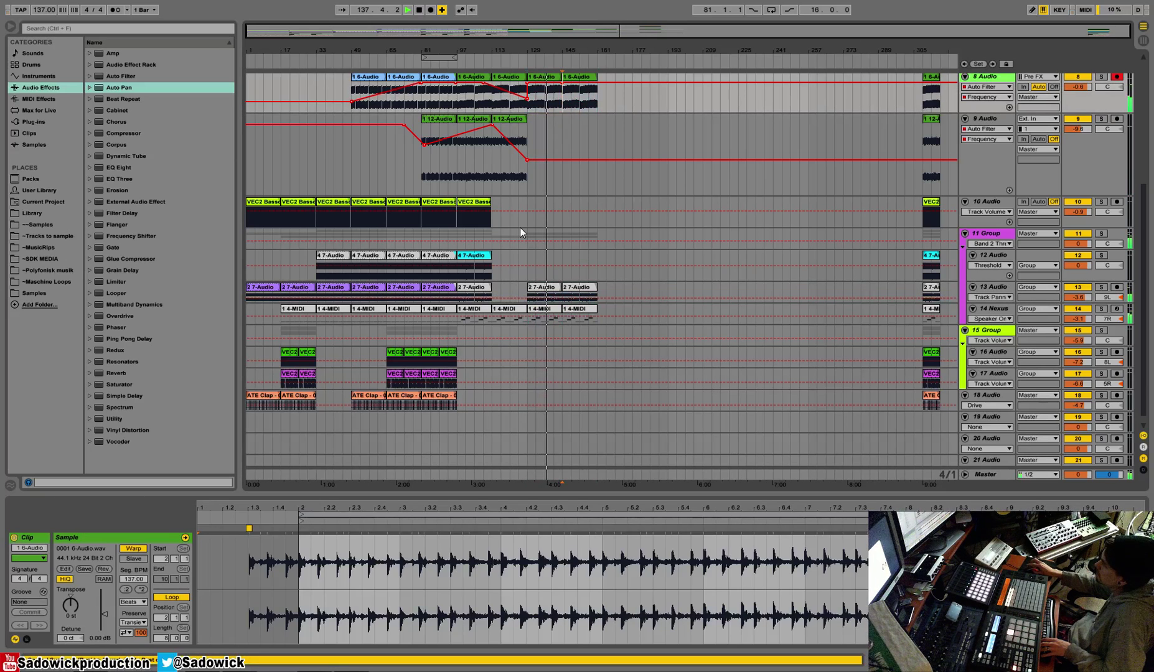
Step: Copy the ATE Clap clip at bar 81 on 18 Audio to bar 145
click(439, 397)
key(ctrl+c)
click(558, 398)
key(ctrl+v)
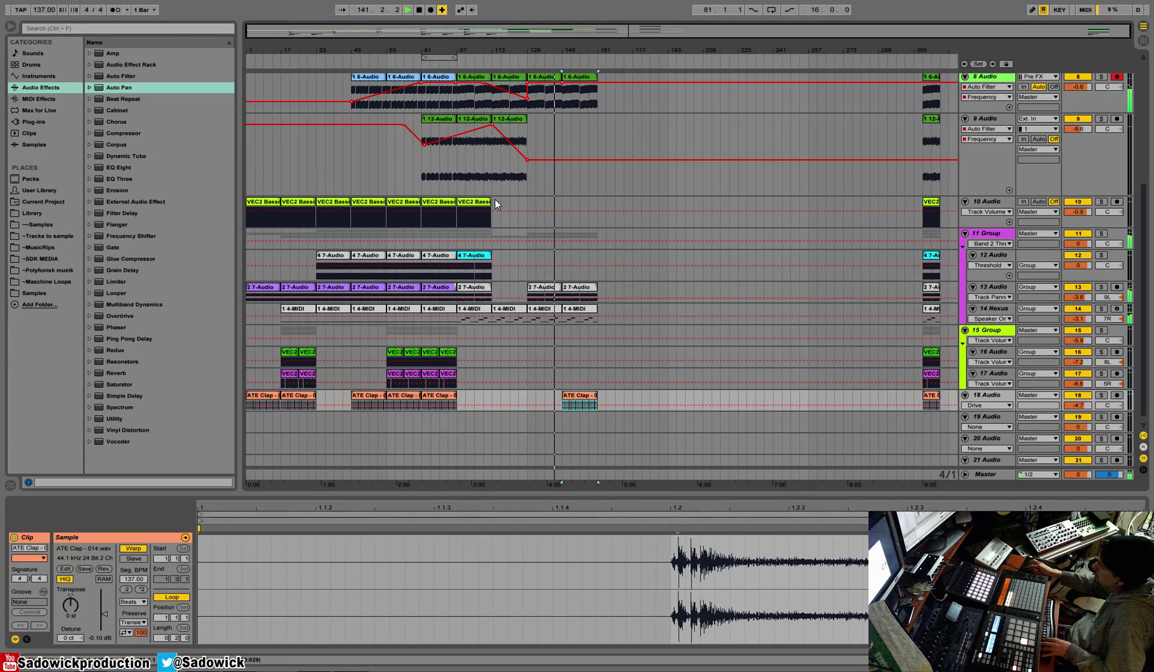
Step: Copy the bar 97 clips on 10 Audio through 14 Nexus to bar 161, and duplicate 8 Audio's bar 145 clip there too
drag(492, 235, 453, 313)
key(ctrl+c)
click(596, 207)
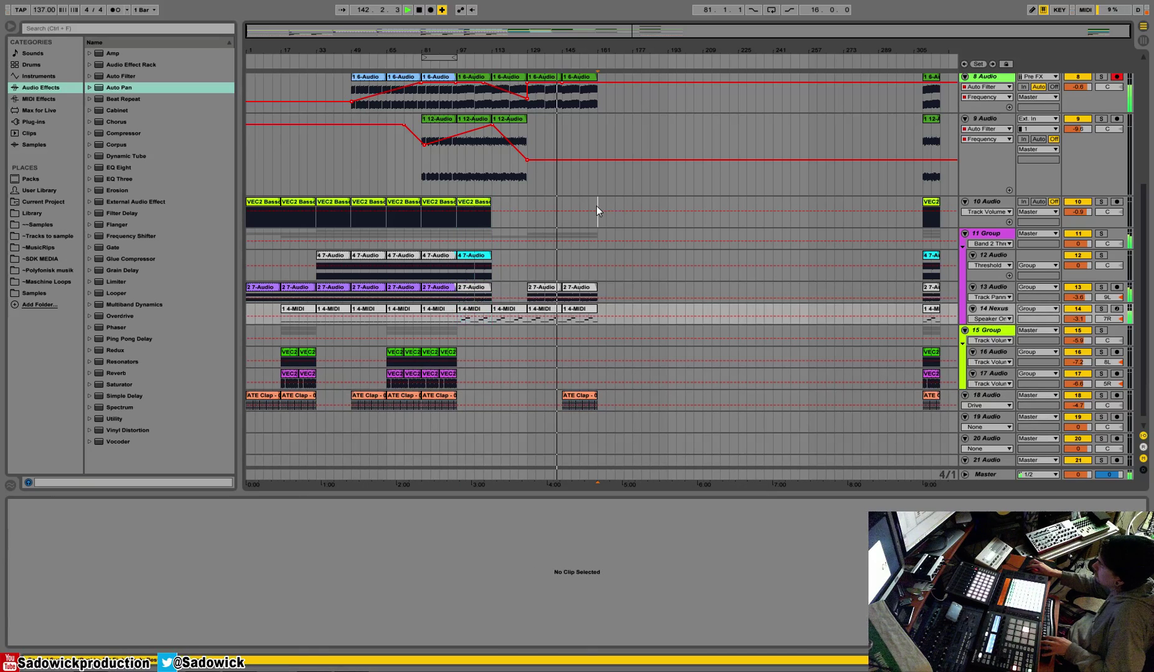
key(ctrl+v)
scroll(592, 150, up, 1)
click(576, 88)
key(ctrl+d)
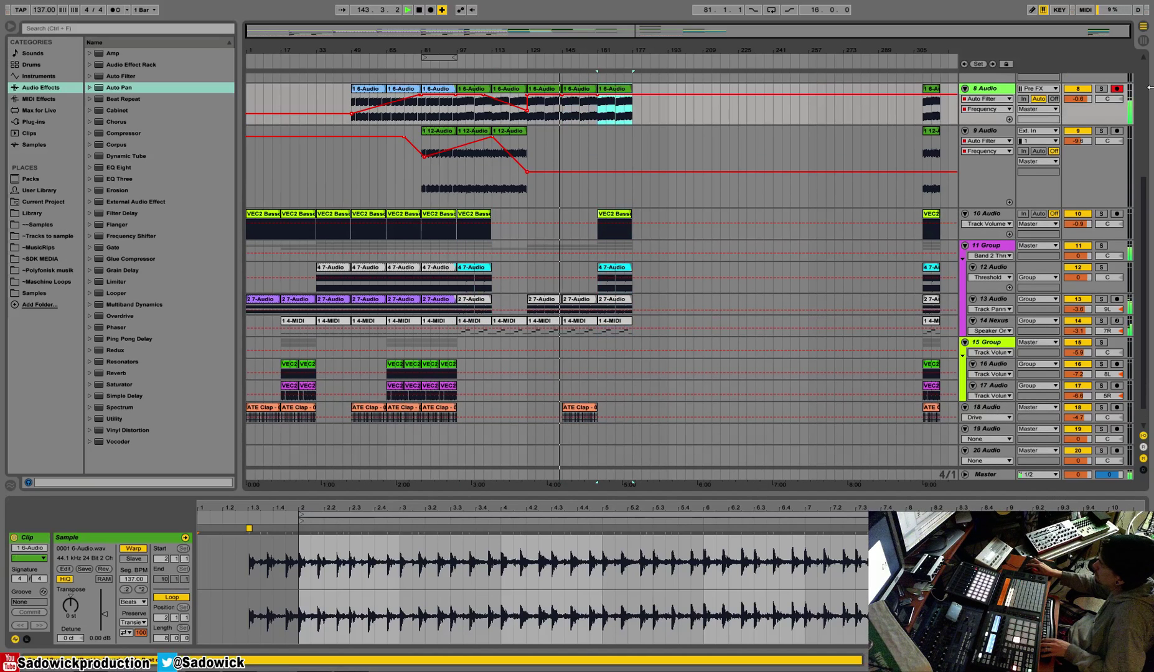
Step: Add a Compressor to 8 Audio and duplicate the ATE Clap clip on 18 Audio from bar 145 to bar 161
key(shift+Tab)
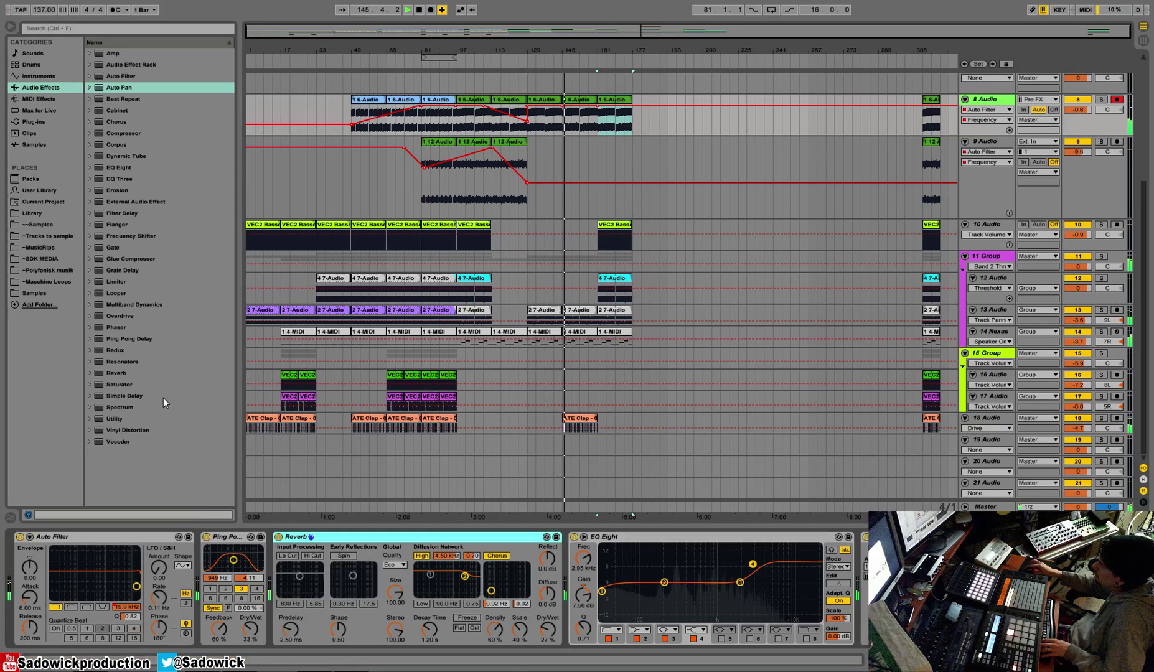
click(114, 133)
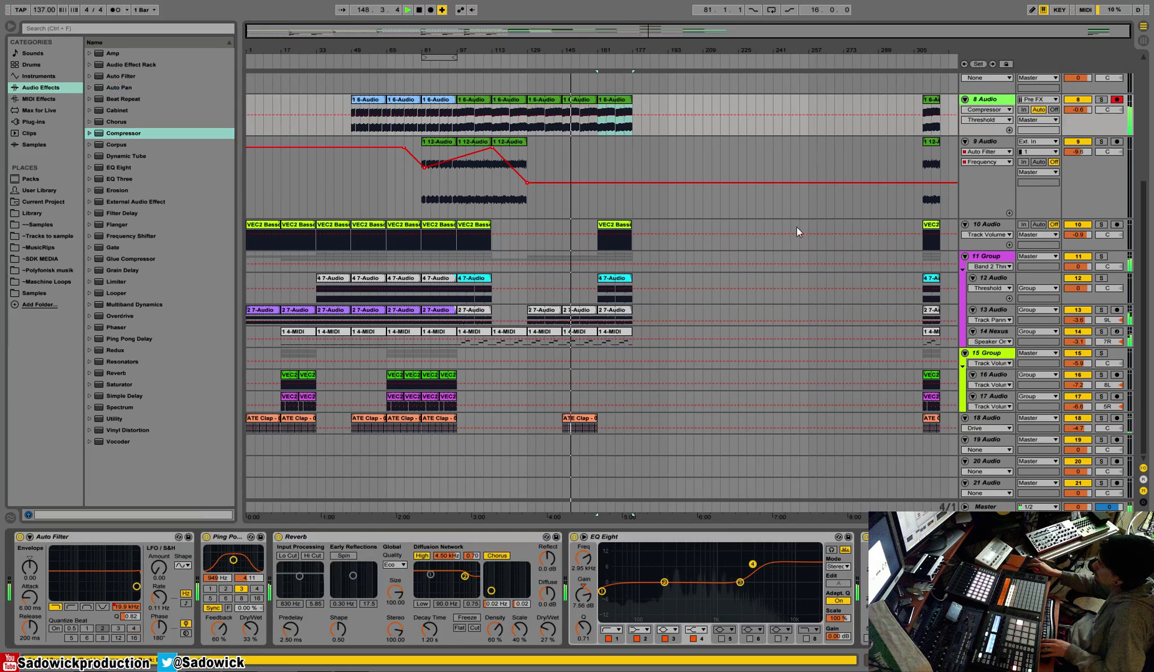
click(588, 424)
key(ctrl+d)
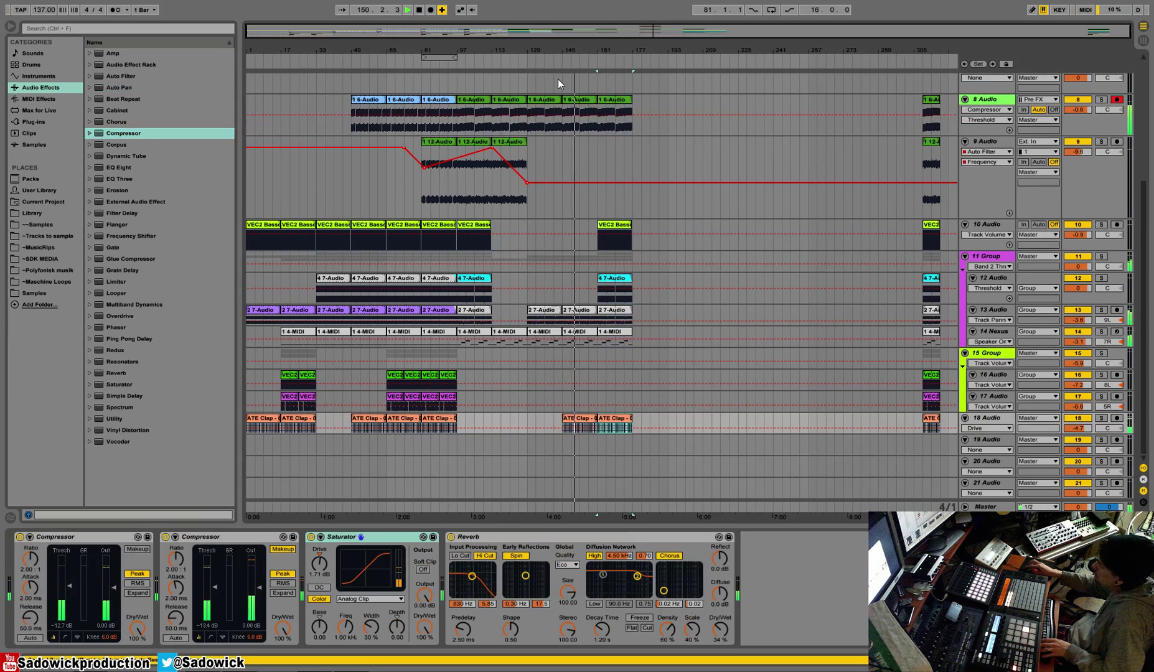
click(590, 56)
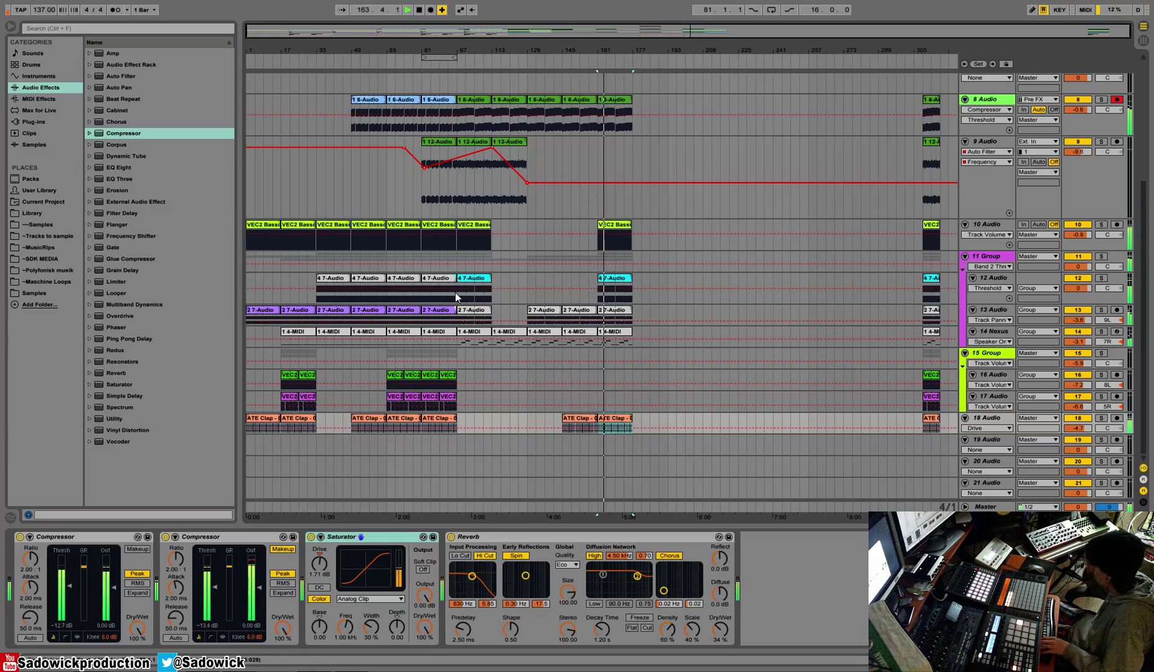
Step: Copy the VEC2 Loops clips between bars 81 and 97 on 16 Audio and 17 Audio to bar 177
drag(457, 404, 422, 378)
click(635, 372)
key(ctrl+v)
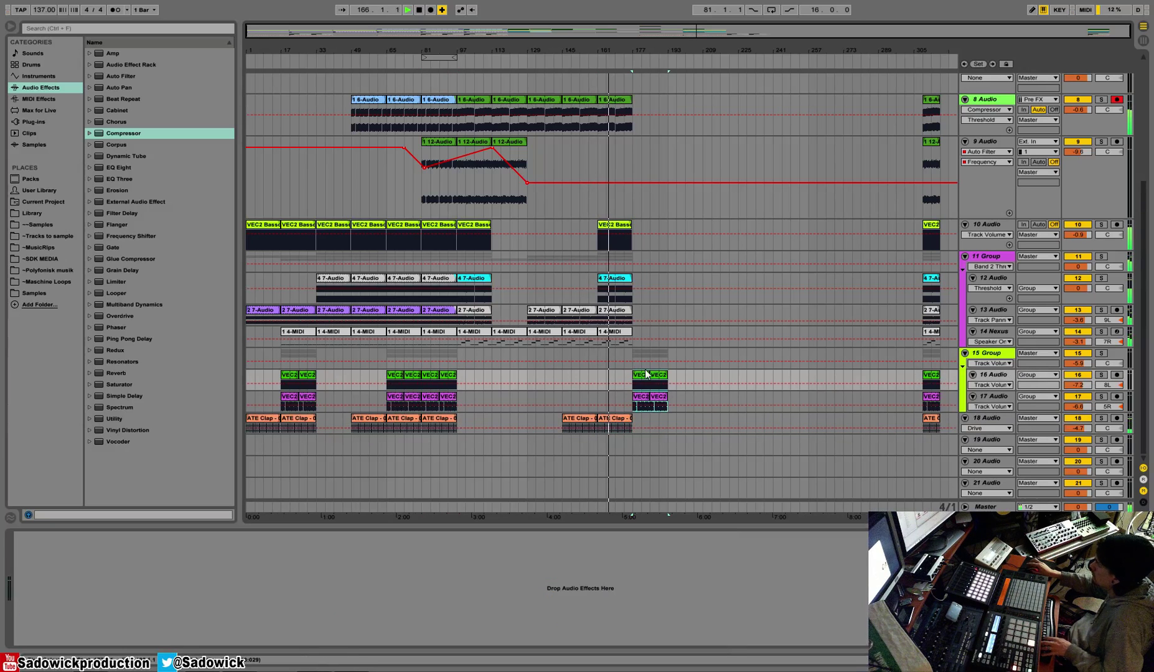
Step: Duplicate the bar 161 clips on 8 Audio through 14 Nexus, and the ATE Clap clip on 18 Audio, to bar 177
drag(633, 331, 599, 132)
key(ctrl+d)
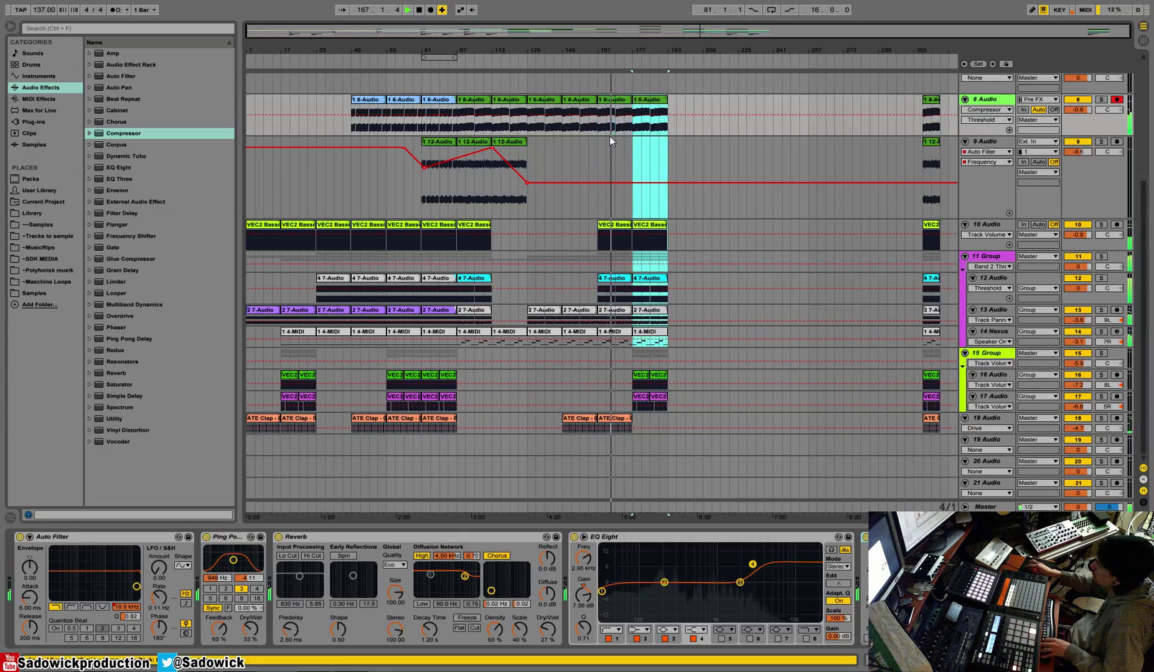
click(609, 420)
key(ctrl+d)
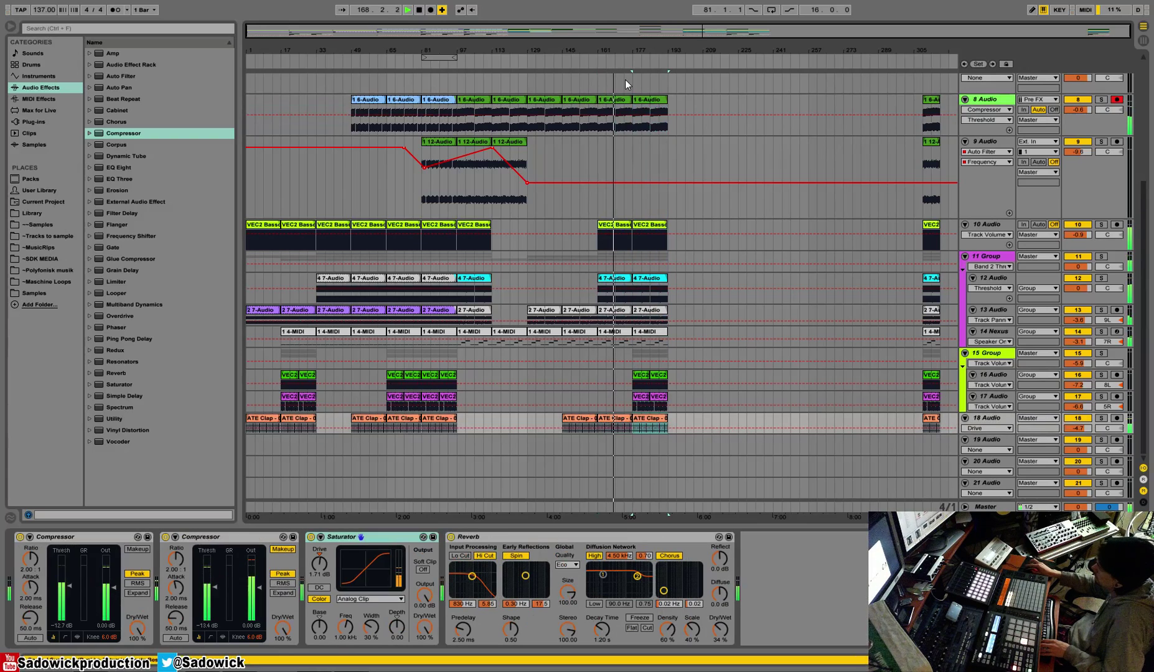
Step: Shorten the VEC2 Bassdrums clip at bar 161 on 10 Audio so it ends at bar 169
drag(632, 53, 623, 180)
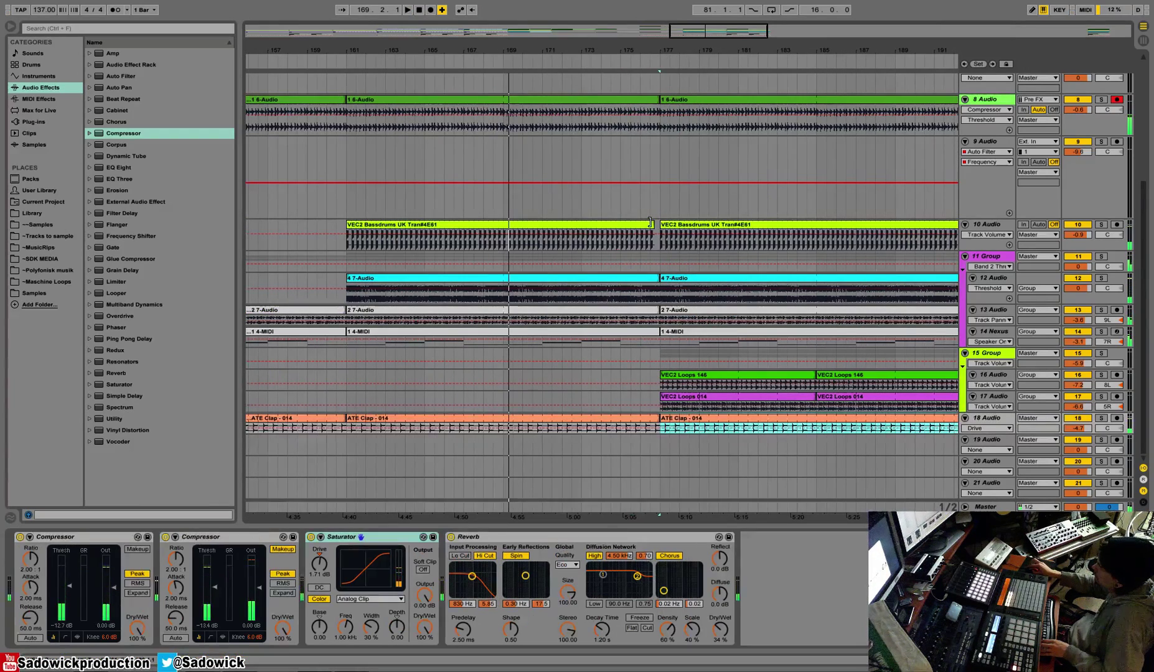
click(505, 240)
drag(504, 239, 500, 240)
key(space)
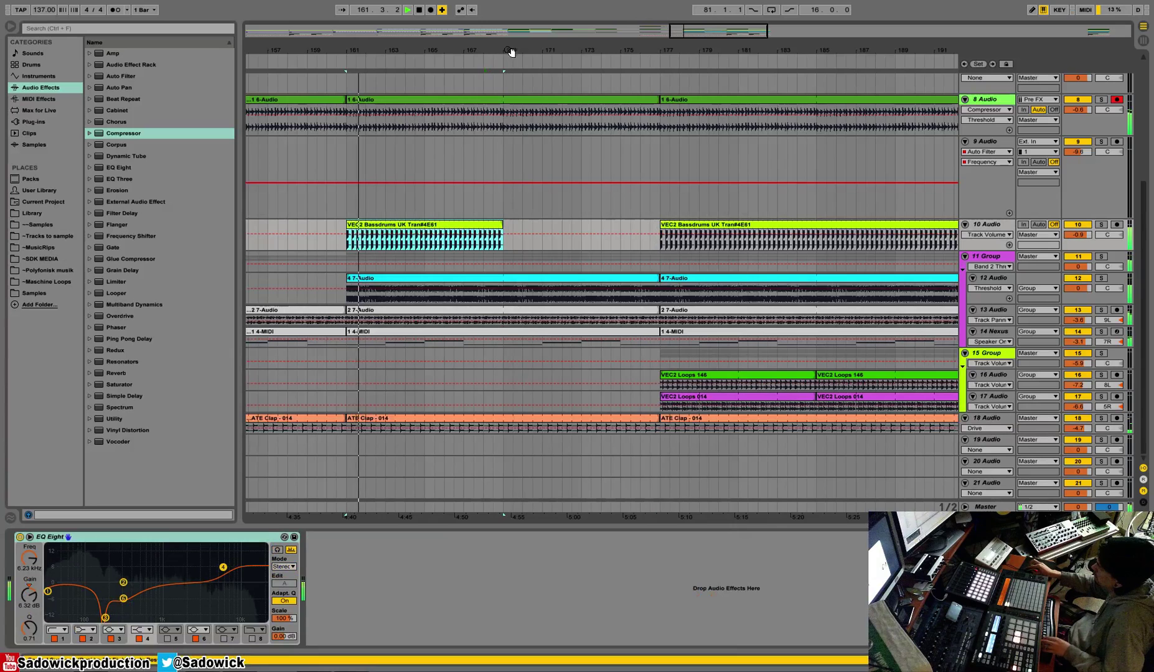
drag(492, 57, 488, 22)
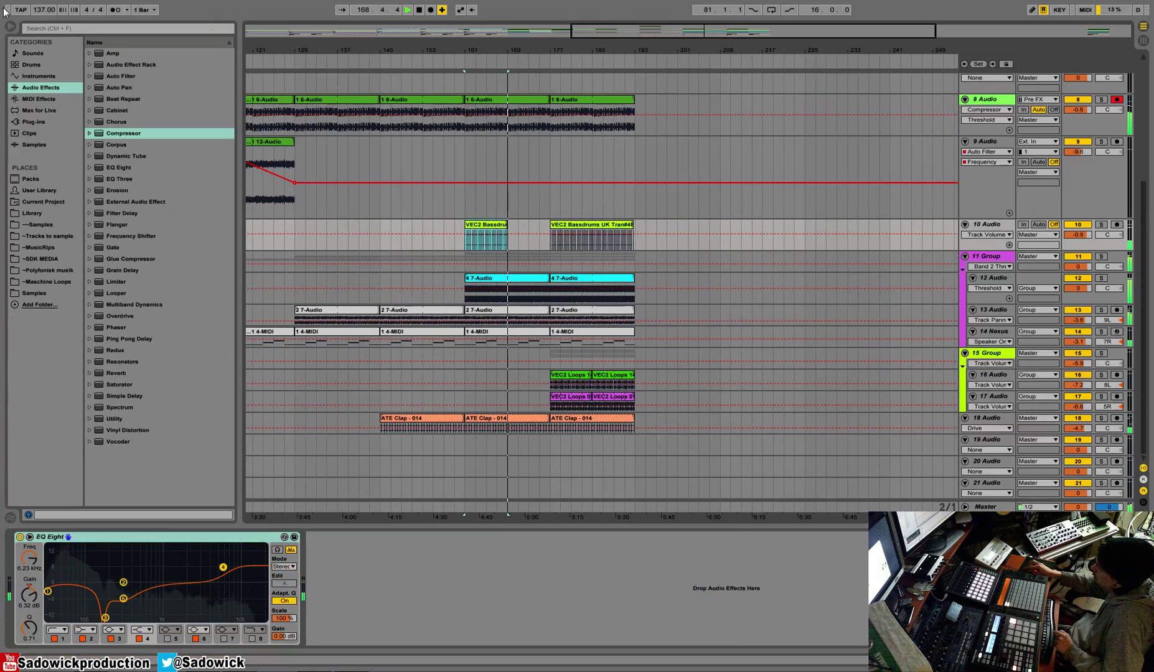
Step: Set the global quantization to None and duplicate bars 169 to 171 on 8 Audio three times, up to bar 177
click(145, 9)
click(143, 20)
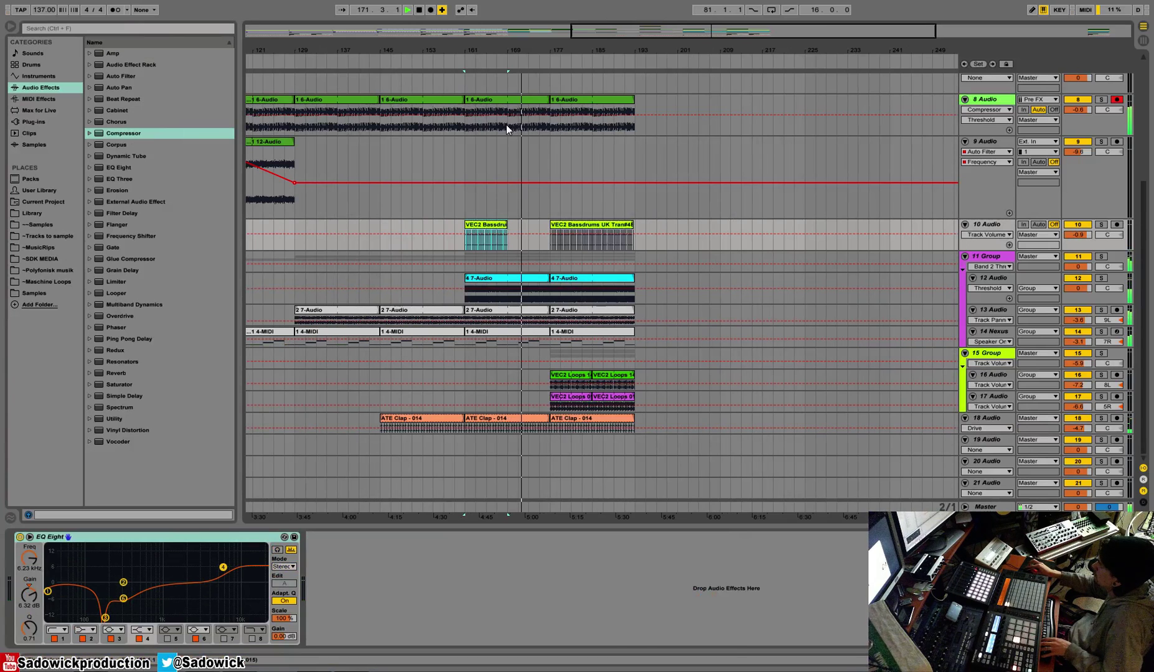
drag(507, 125, 518, 127)
key(ctrl+d)
key(ctrl+d)
key(ctrl+d)
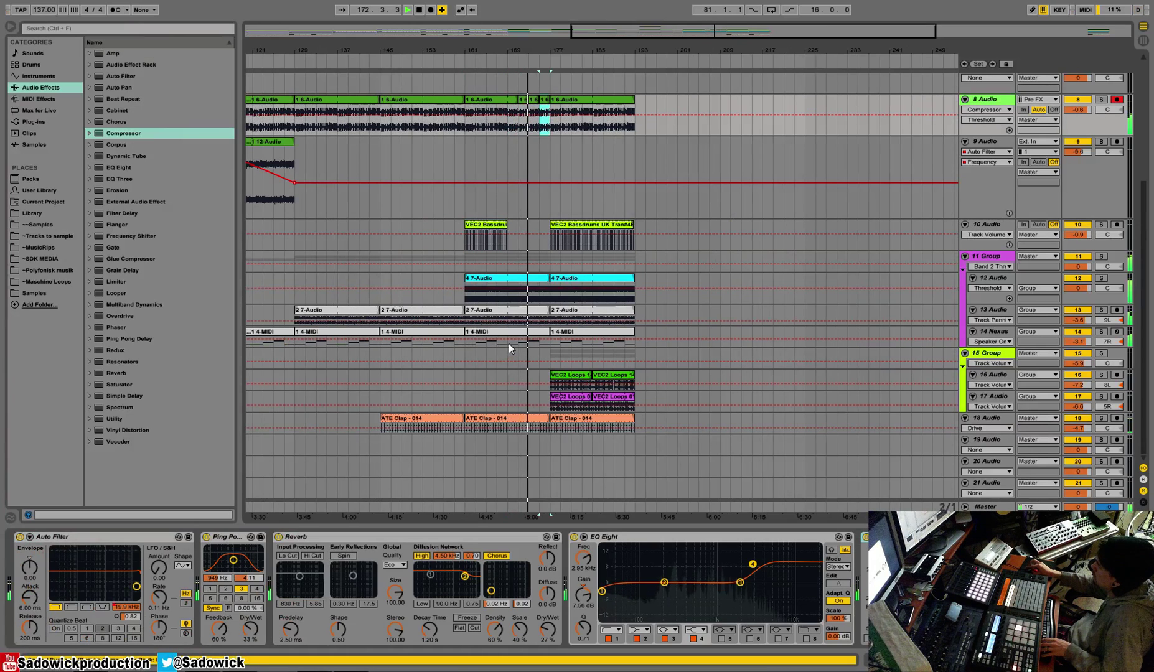
Step: Duplicate bars 169 to 171 on 12 Audio, 13 Audio and 14 Nexus three times, undoing the extra repeat past bar 177
drag(509, 344, 519, 279)
key(ctrl+d)
key(ctrl+d)
key(ctrl+d)
key(ctrl+d)
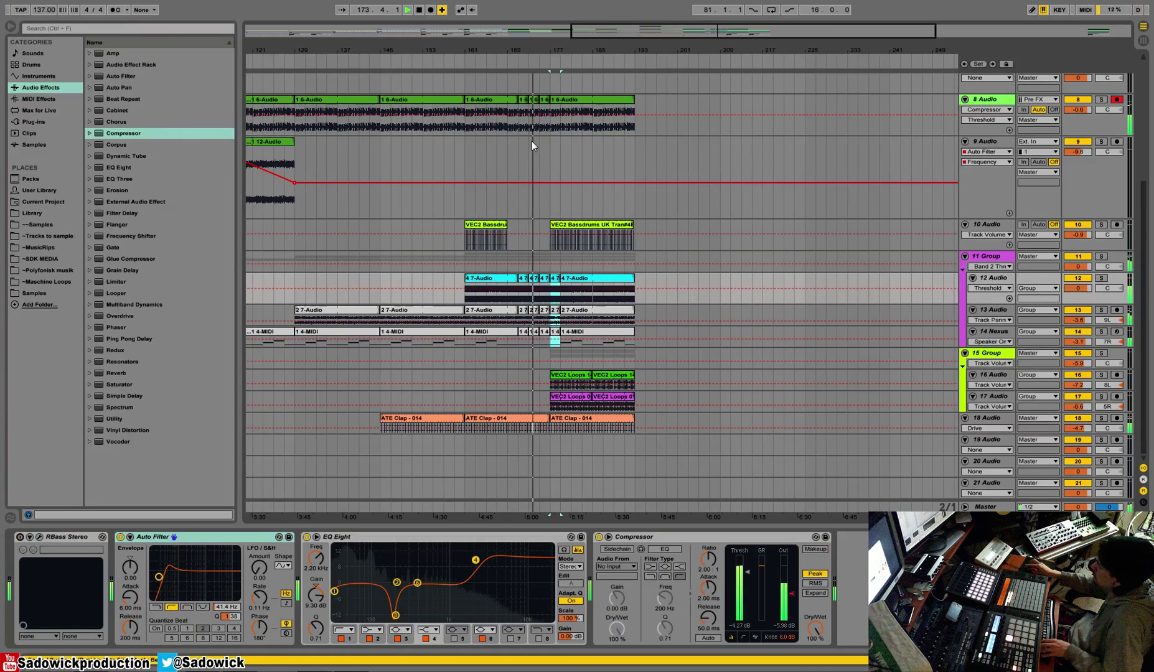
key(ctrl+z)
Step: Play from about bar 169 and shorten the bar 161 ATE Clap clip on 18 Audio to end at about bar 170
click(506, 58)
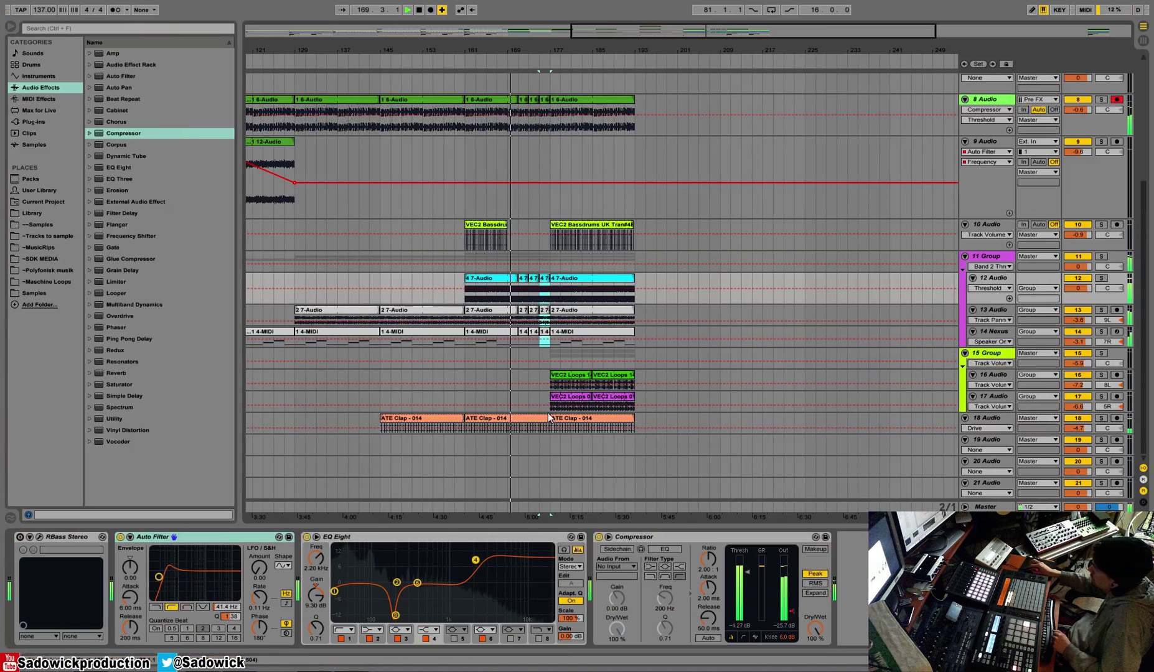
drag(549, 418, 513, 417)
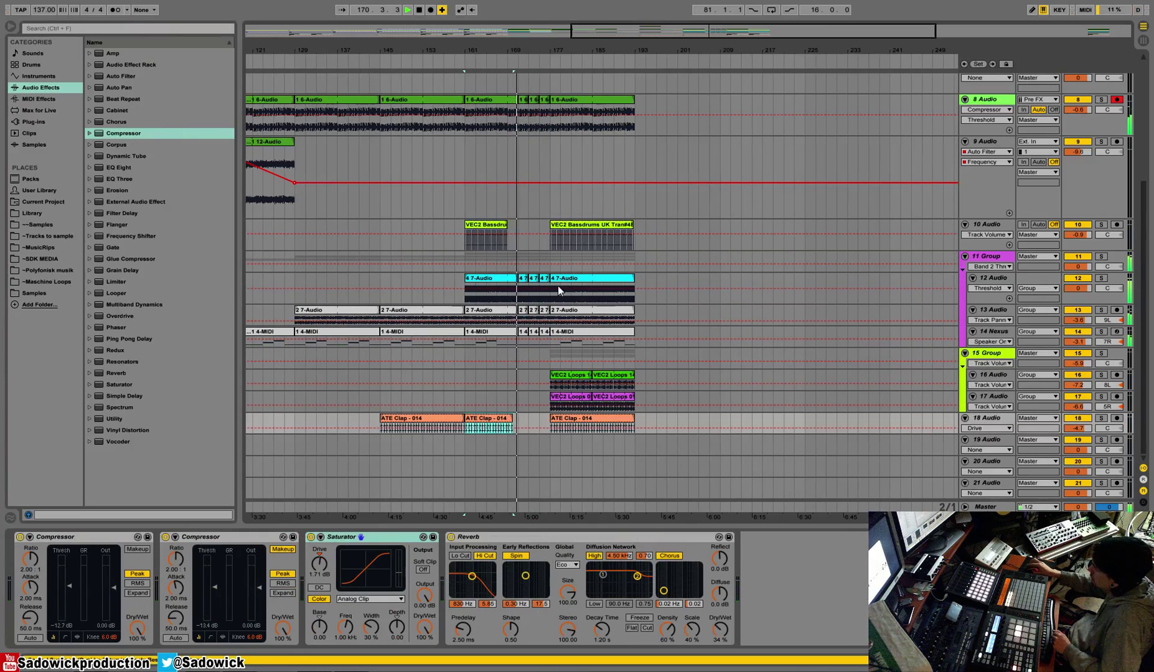
double_click(532, 50)
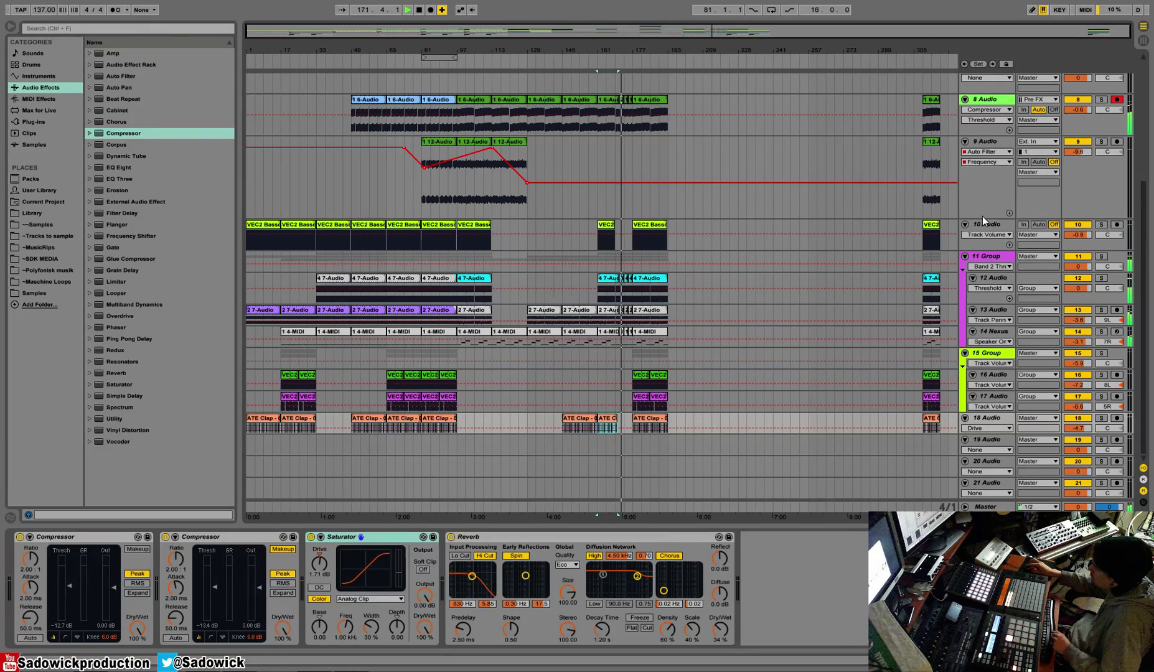
Step: Reduce the height of the 9 Audio track and insert three new audio tracks below 19 Audio
drag(1034, 218, 1039, 178)
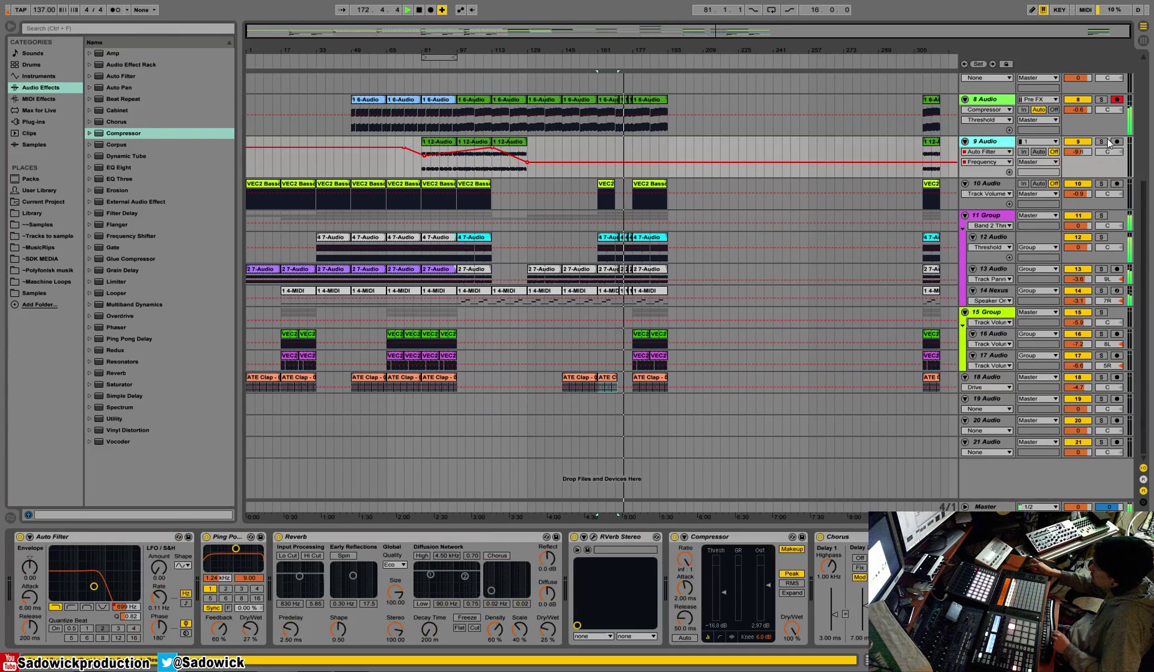
click(977, 507)
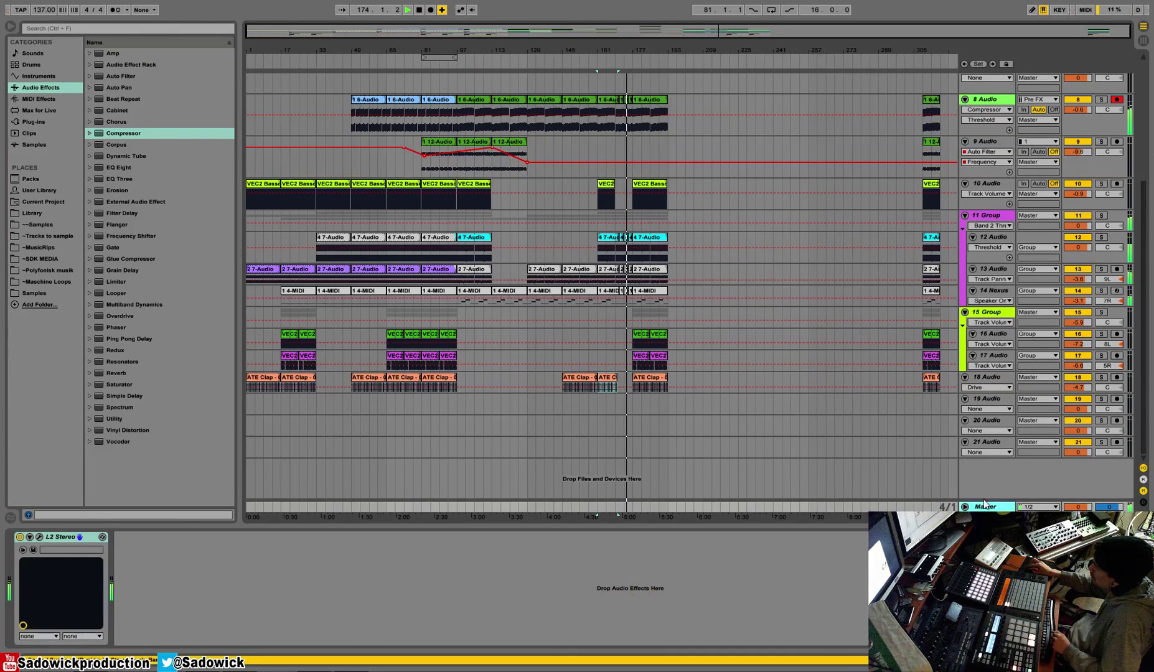
click(989, 400)
key(ctrl+t)
key(ctrl+t)
key(ctrl+t)
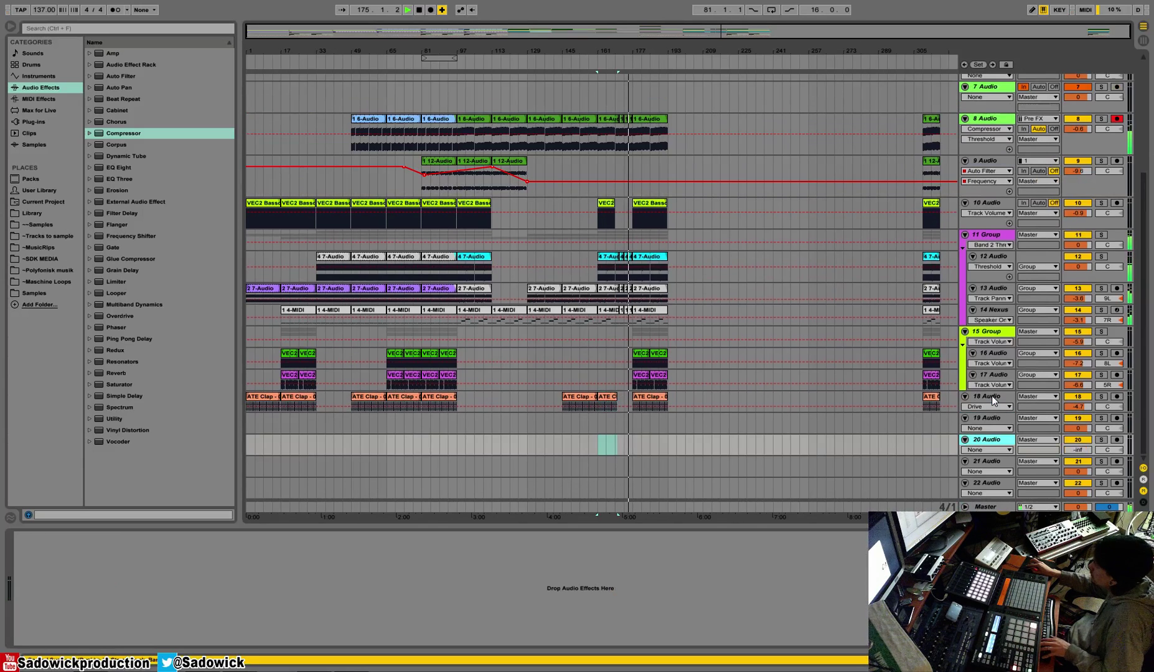
scroll(990, 399, down, 1)
click(989, 375)
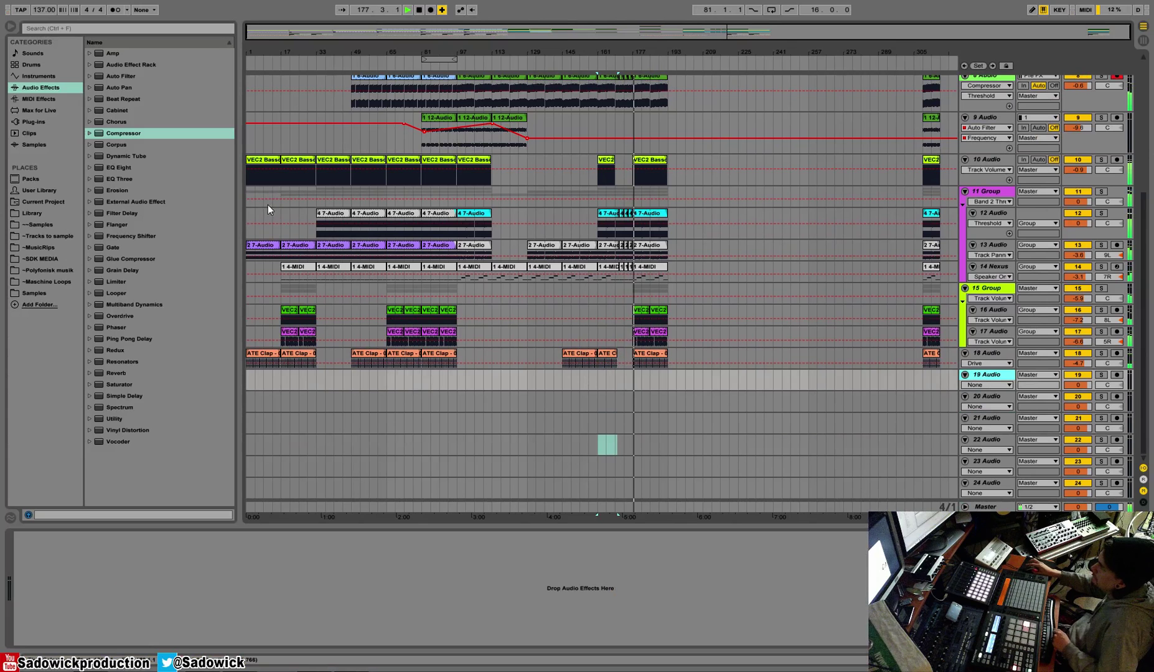
Step: Try a copy of the bar 97 clip on 9 Audio at bar 177 and play it back
right_click(467, 115)
key(Escape)
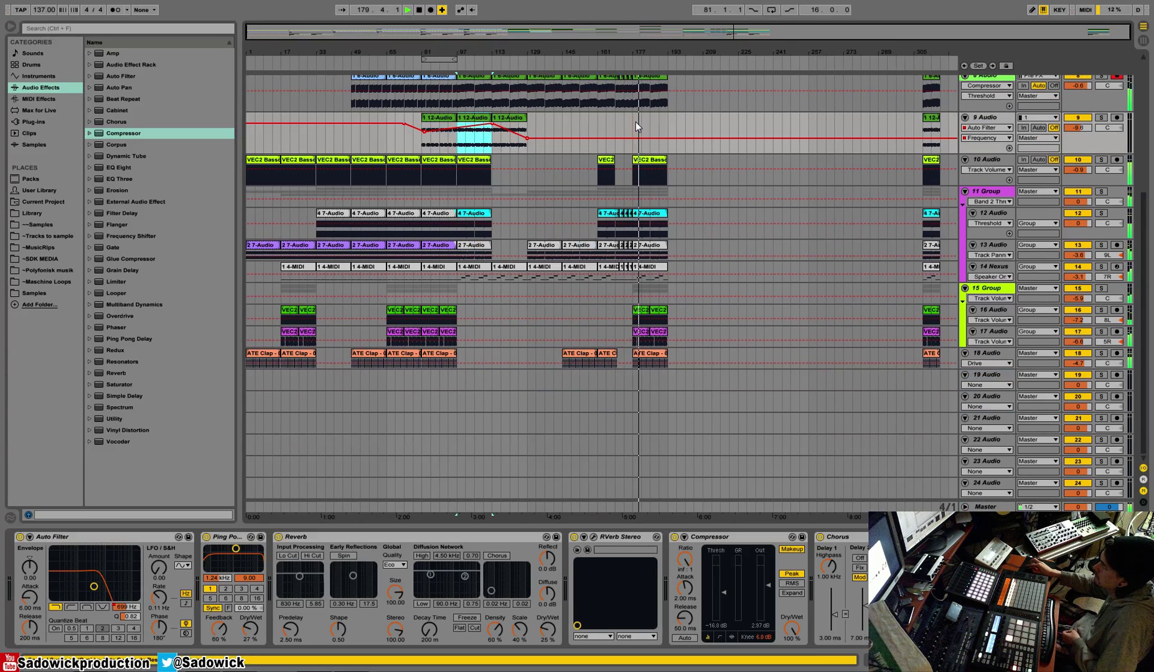
right_click(636, 122)
click(647, 127)
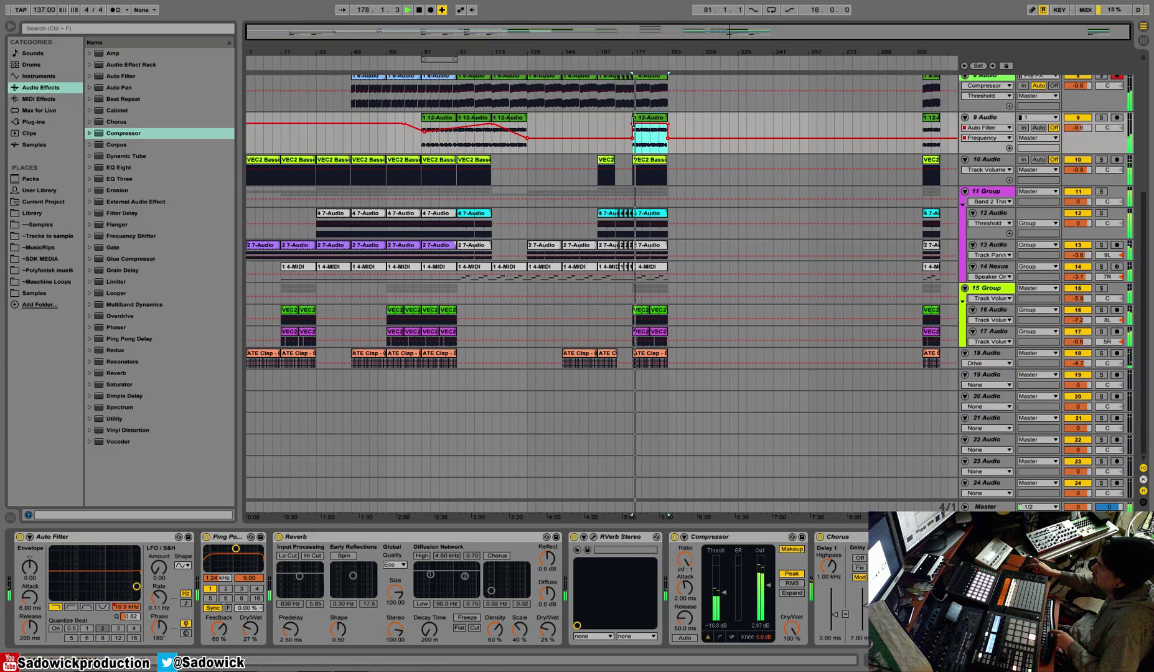
scroll(632, 112, up, 3)
key(space)
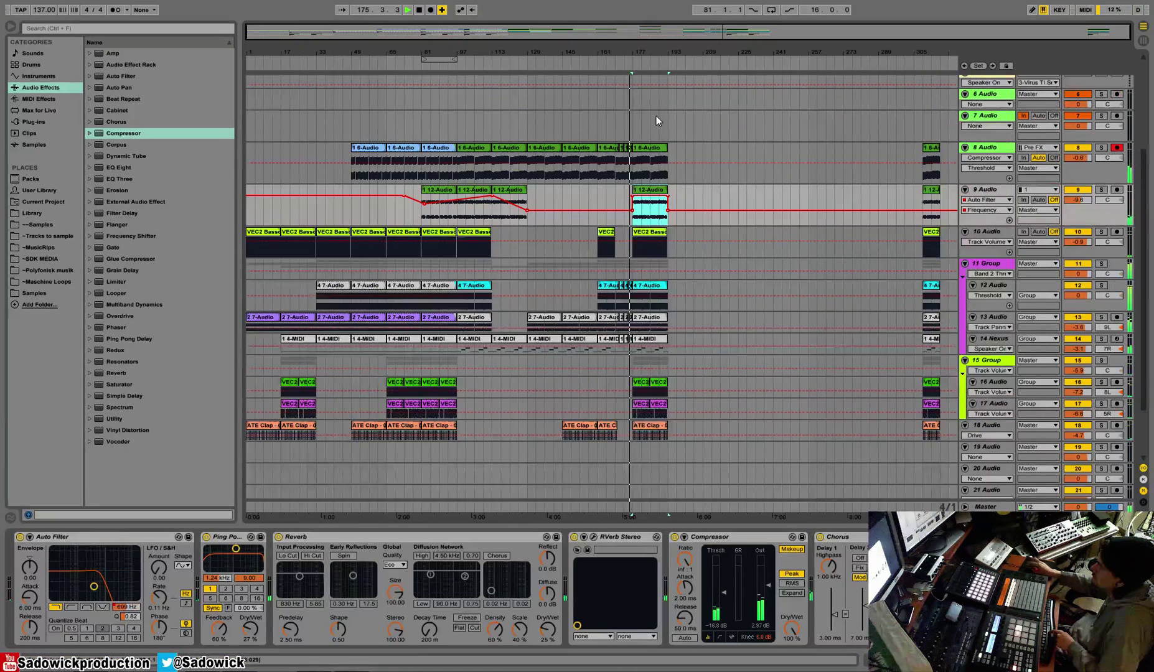
scroll(656, 115, up, 4)
drag(596, 158, 556, 191)
drag(875, 155, 928, 169)
click(869, 177)
key(space)
scroll(870, 178, down, 3)
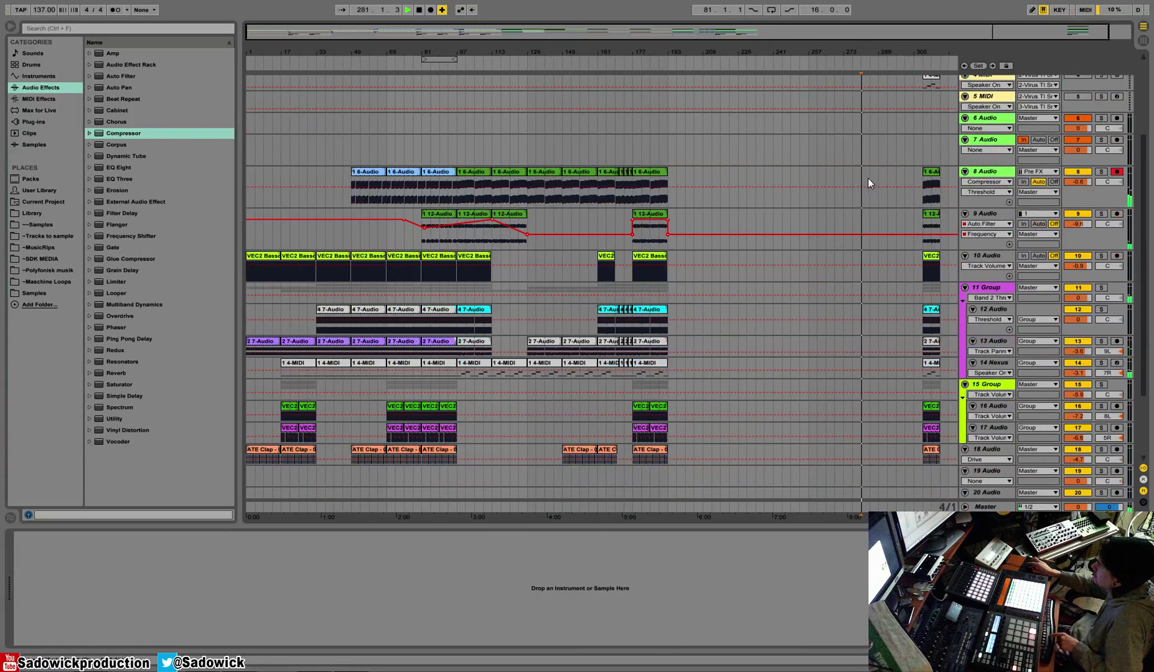
Step: Delete the bar 177 clip on 9 Audio with its automation, and duplicate the track's bar 113 clip to bar 129
drag(684, 225, 629, 222)
key(Delete)
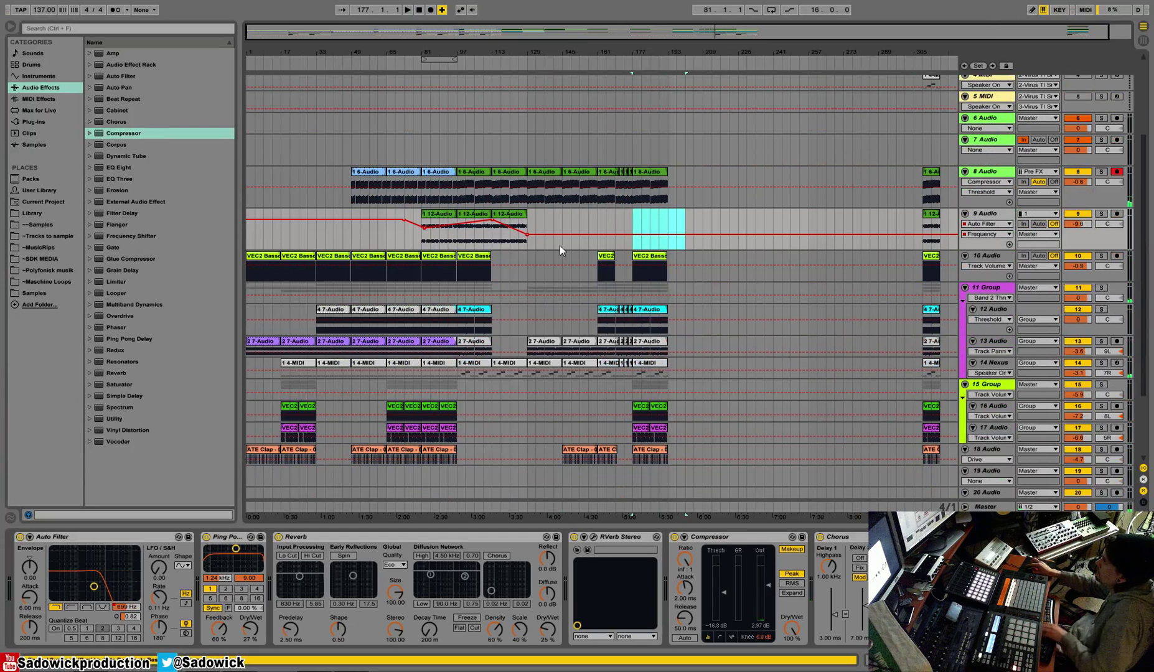
click(513, 214)
key(ctrl+d)
key(space)
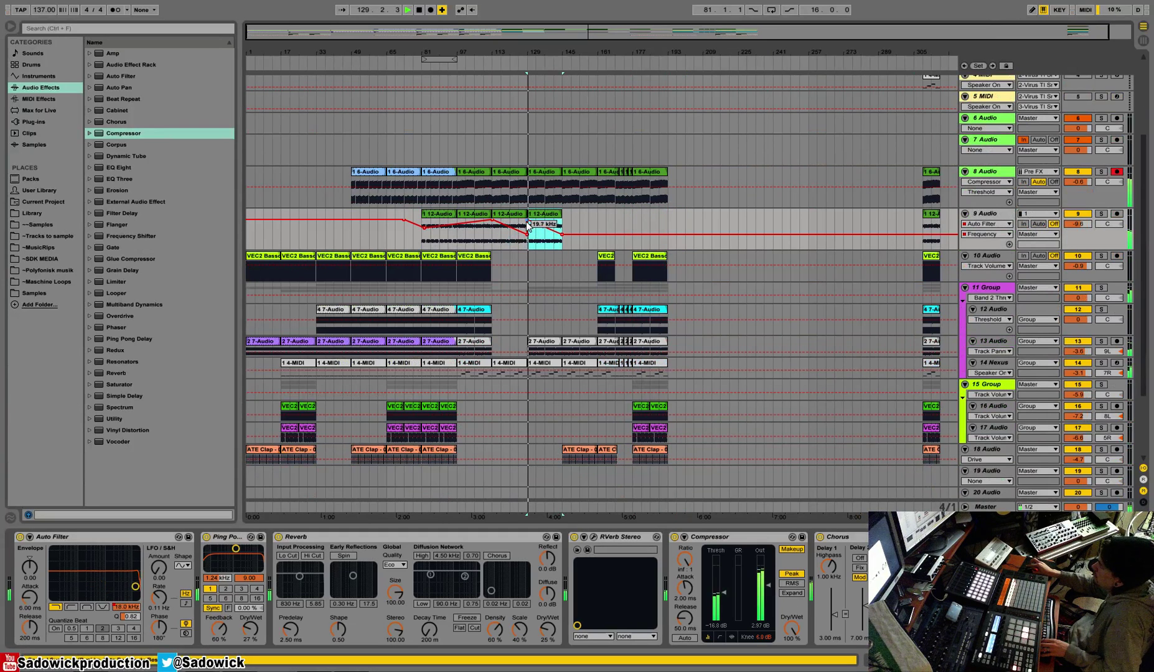
Step: Duplicate 9 Audio's clip to bar 145 and reshape its filter frequency automation to rise until bar 145 and fall to 298 Hz at bar 161
click(528, 221)
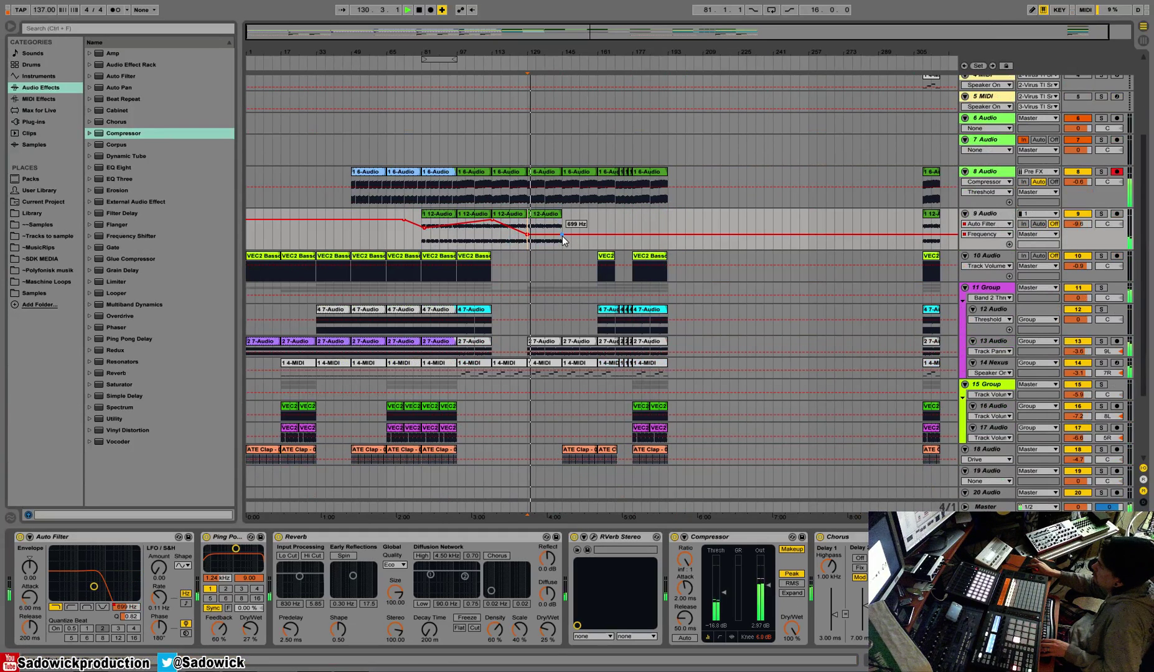
mouse_move(561, 236)
mouse_down()
mouse_move(528, 236)
mouse_move(561, 226)
mouse_up()
key(ctrl+d)
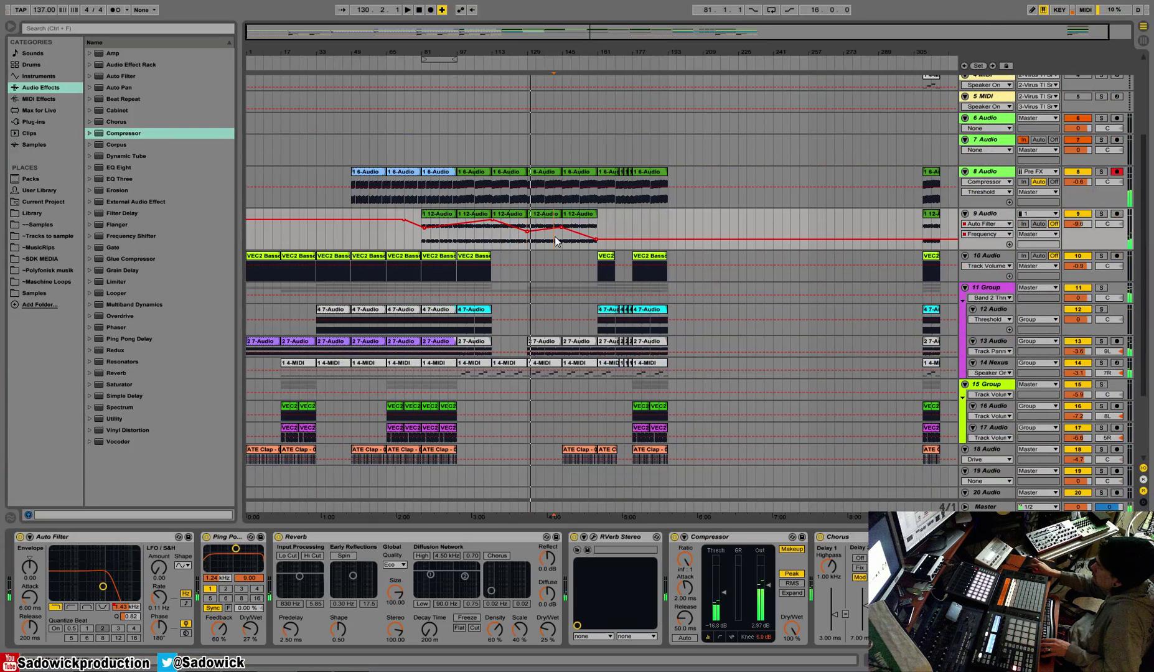
key(space)
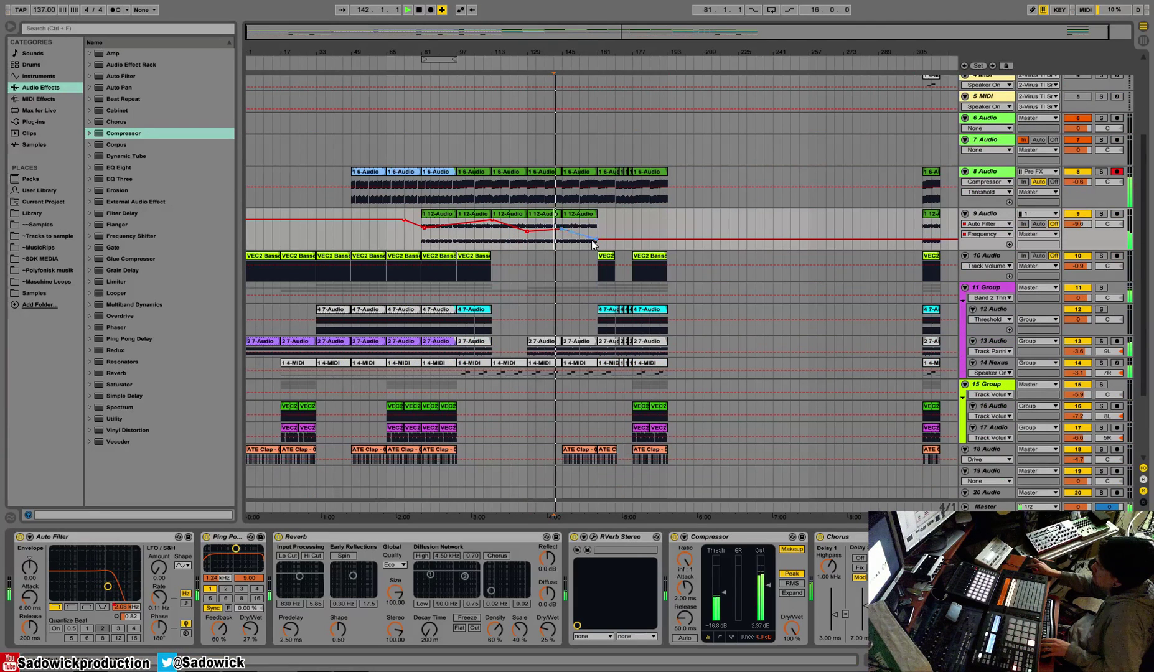
drag(597, 241, 599, 239)
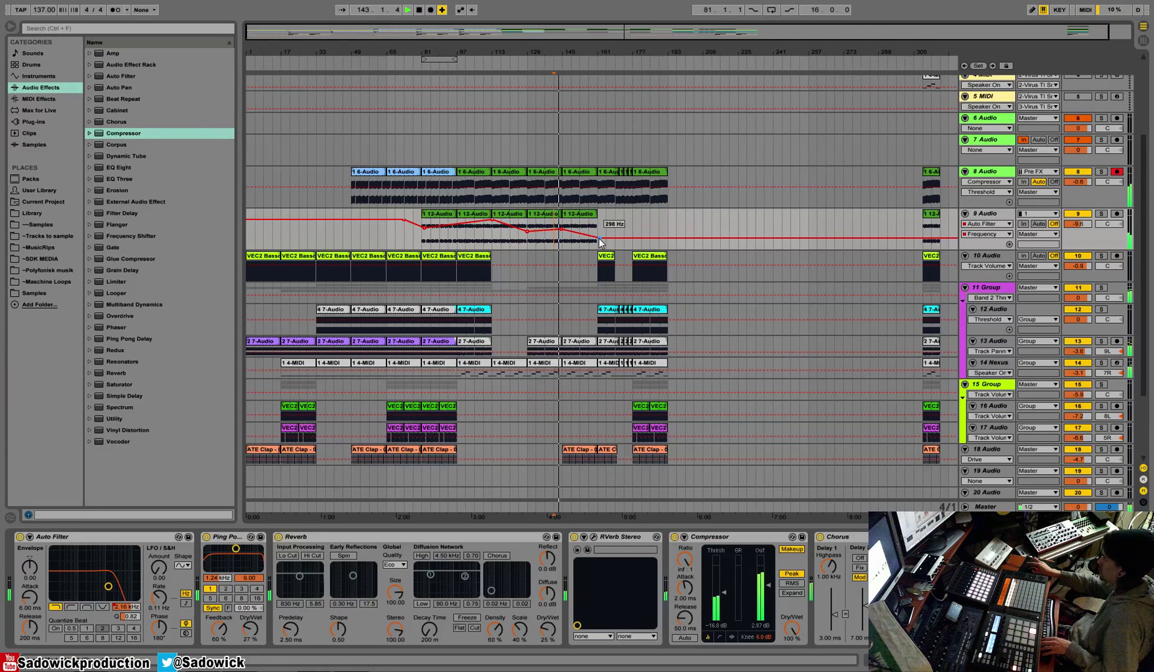
Step: Enlarge the 3 MIDI track and copy its source clip at bar 309
scroll(946, 168, up, 3)
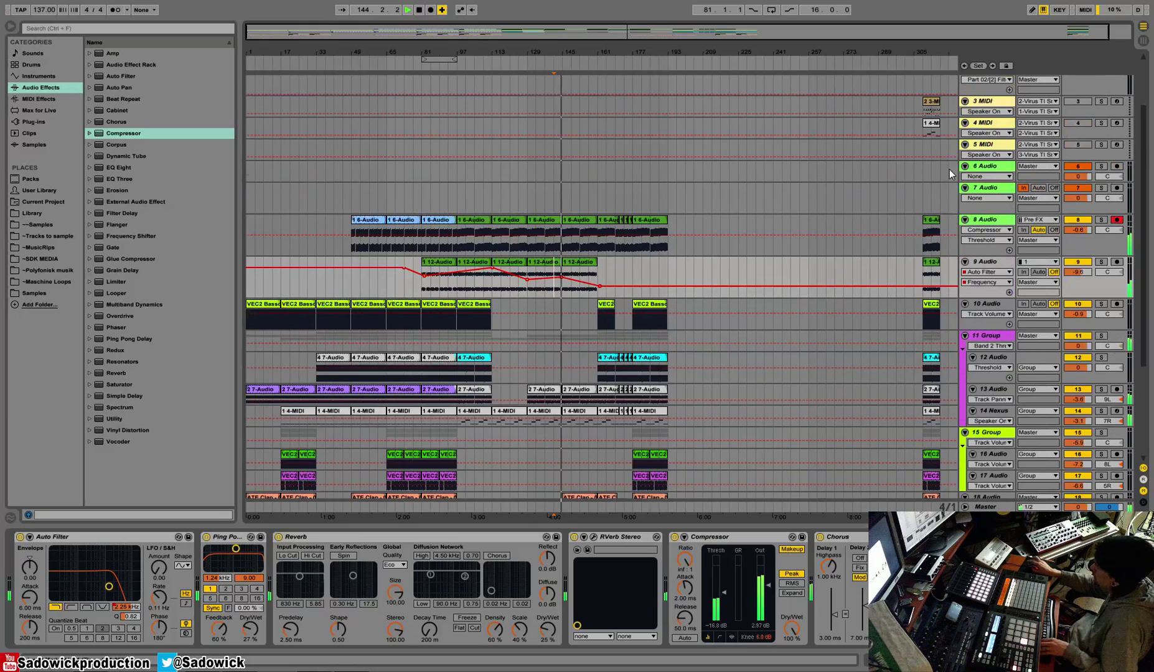
drag(945, 47, 921, 109)
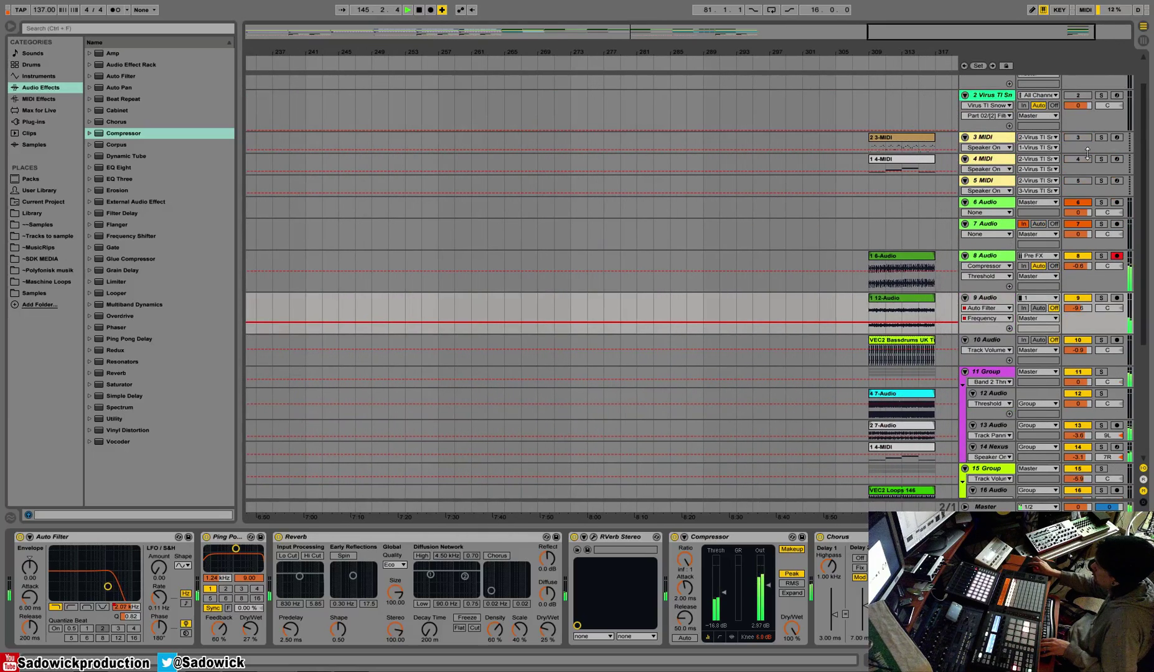
drag(1087, 154, 1088, 215)
click(908, 138)
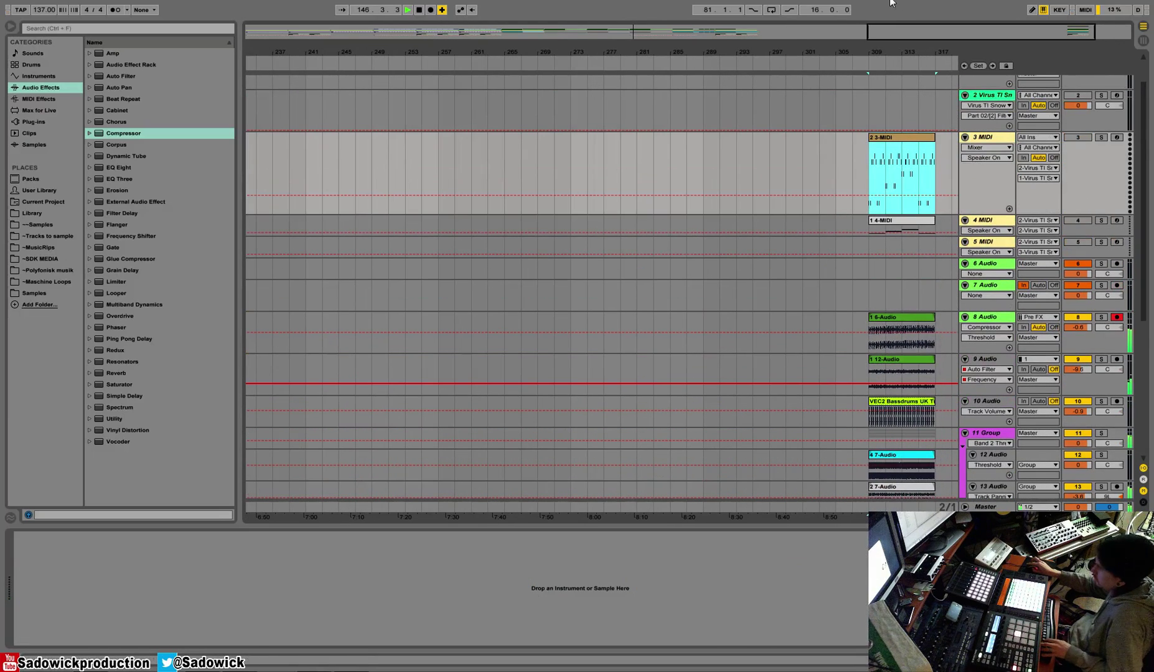
drag(867, 50, 868, 3)
scroll(676, 209, down, 5)
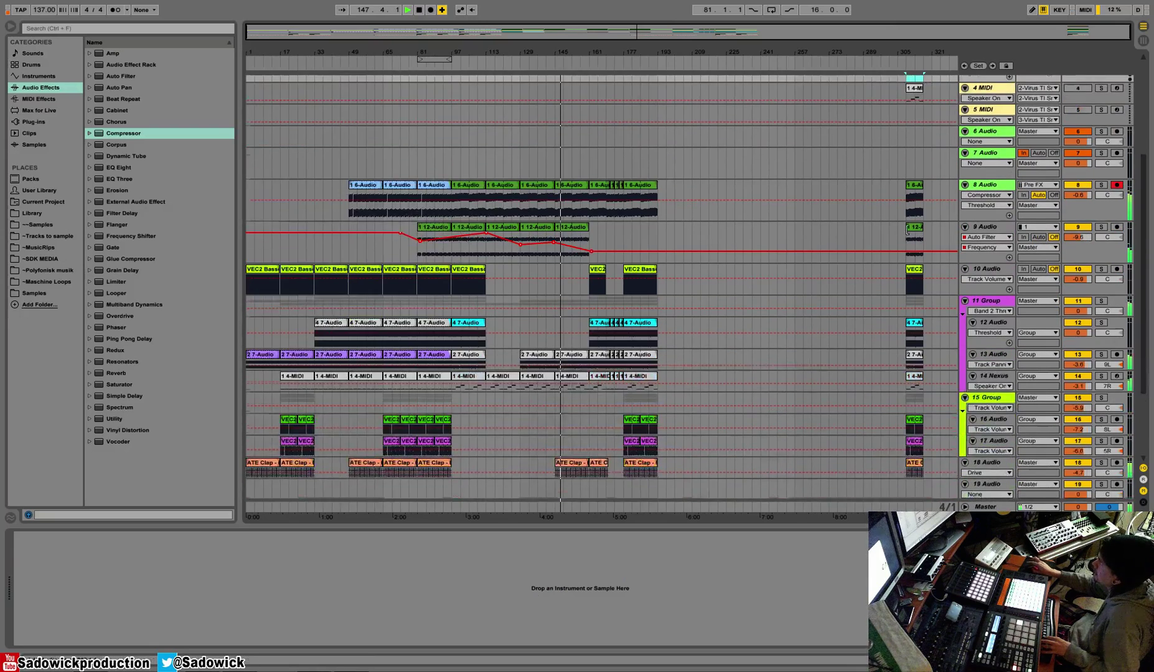
scroll(908, 231, down, 2)
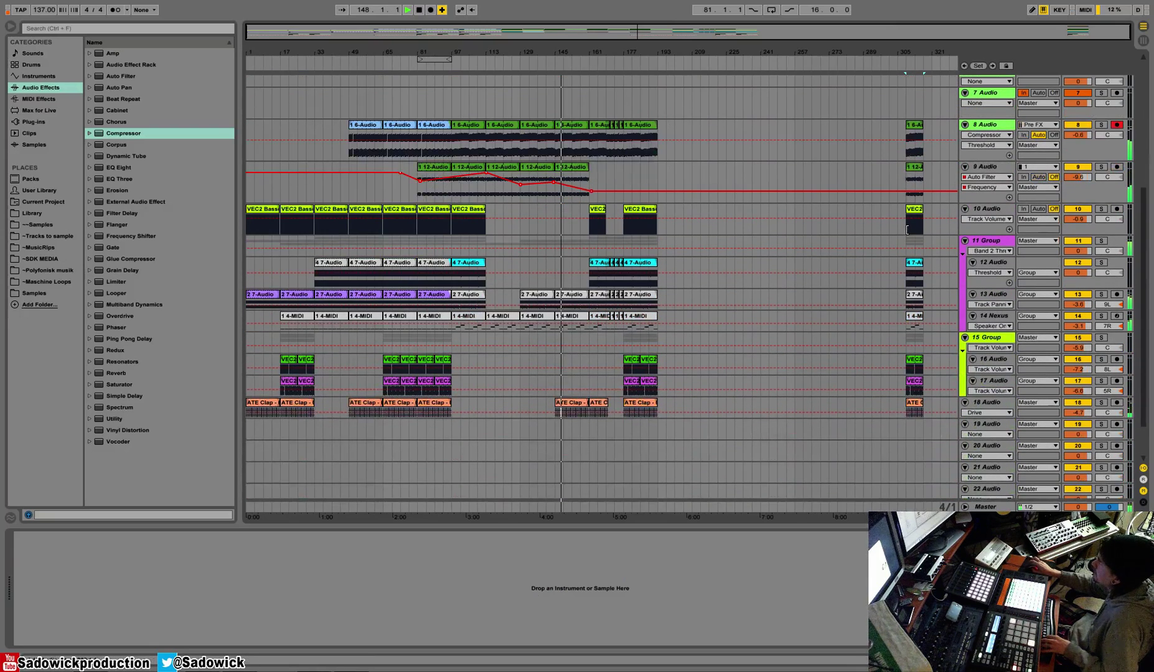
Step: Insert a MIDI track below 8 Audio, paste the copied MIDI clip at bar 161 and duplicate it three times
right_click(1097, 142)
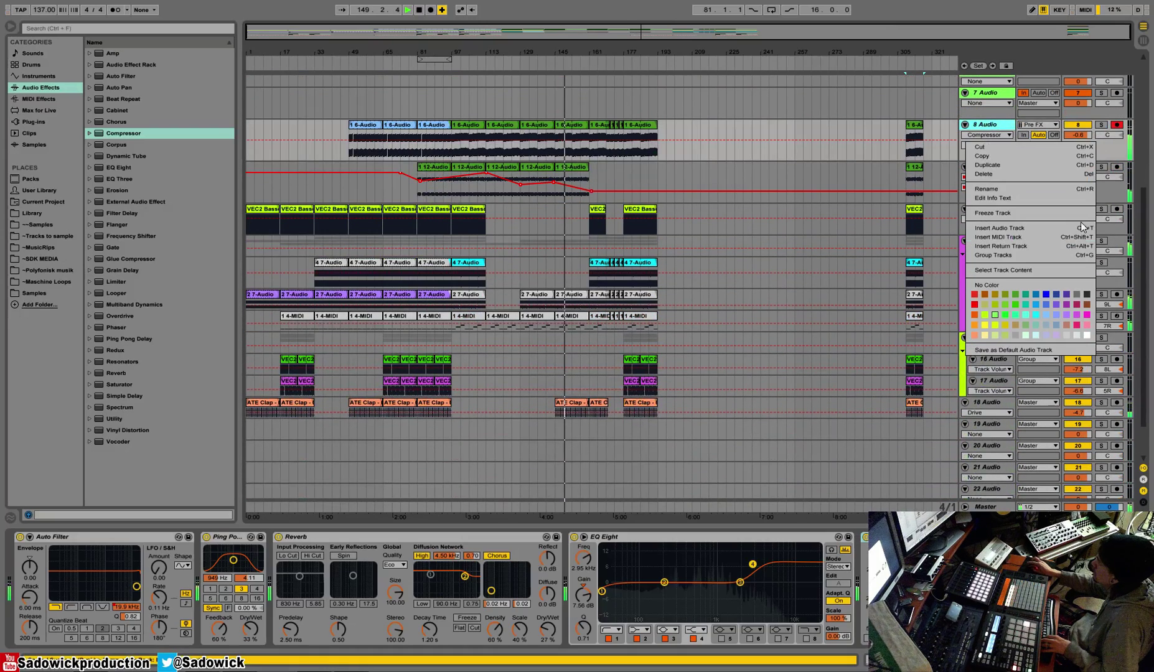
click(1045, 240)
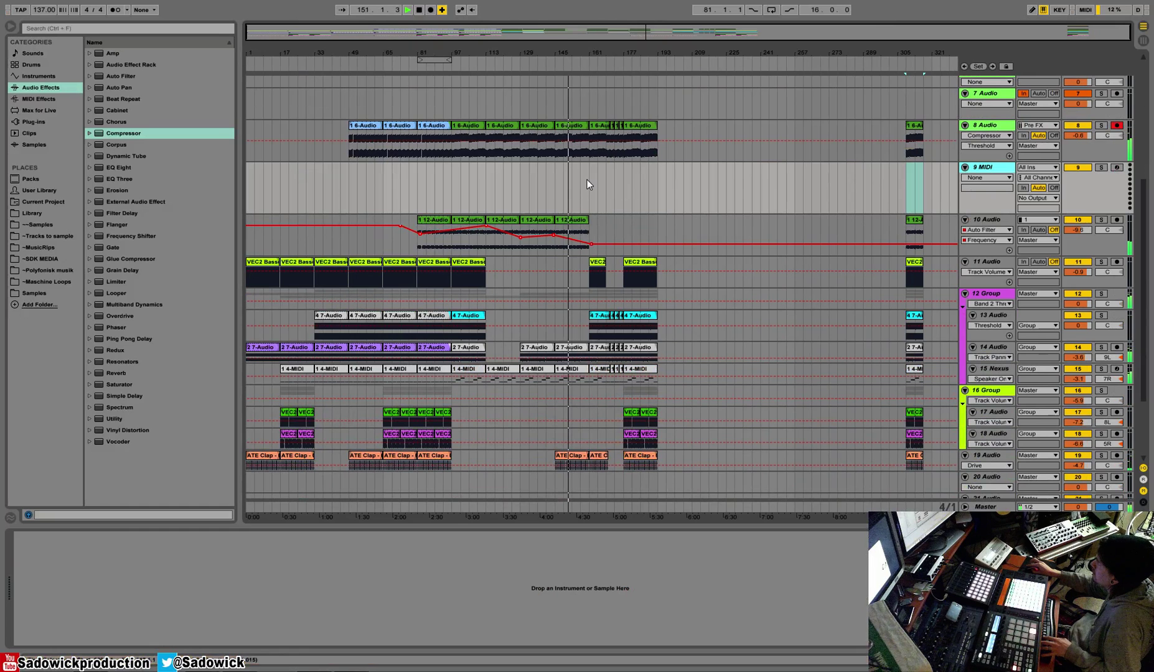
click(624, 183)
click(589, 181)
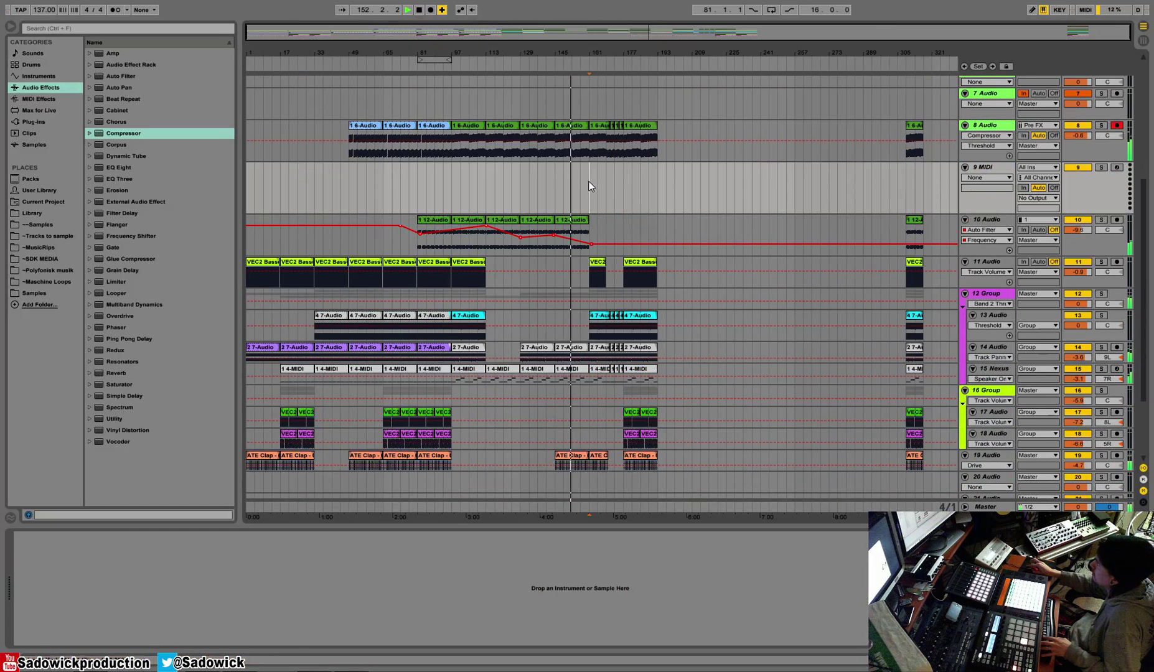
key(ctrl+v)
key(ctrl+d)
key(ctrl+d)
key(ctrl+d)
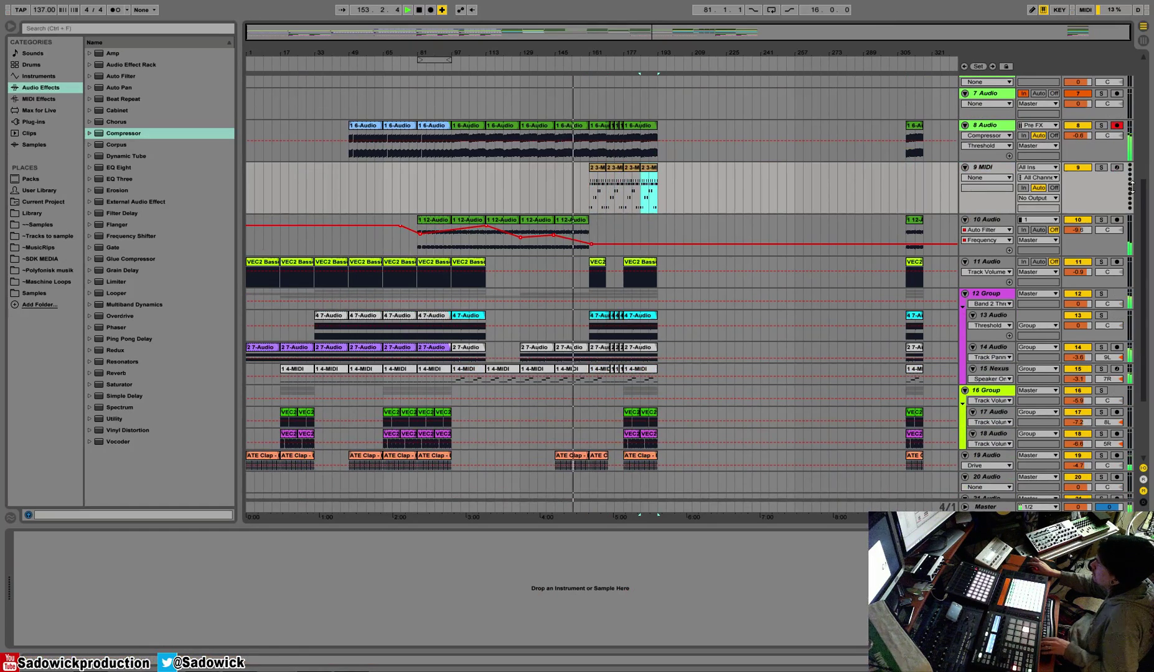
Step: Load the Nexus plug-in instrument onto the new 9 MIDI track
click(176, 129)
click(33, 122)
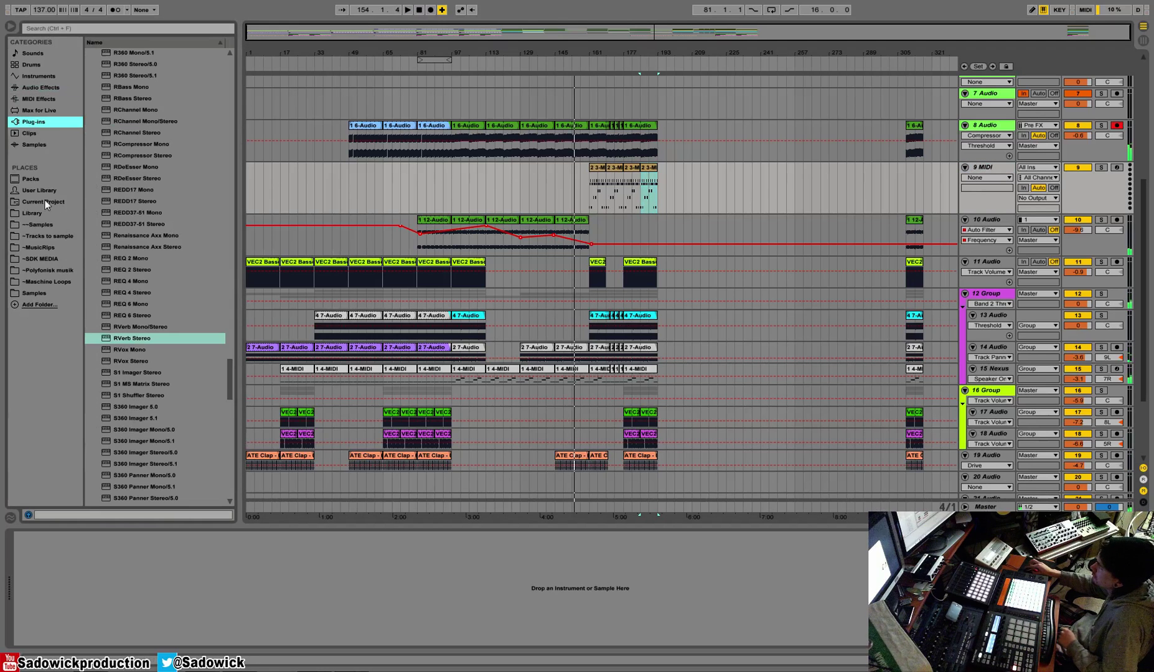
drag(229, 379, 243, 73)
click(86, 144)
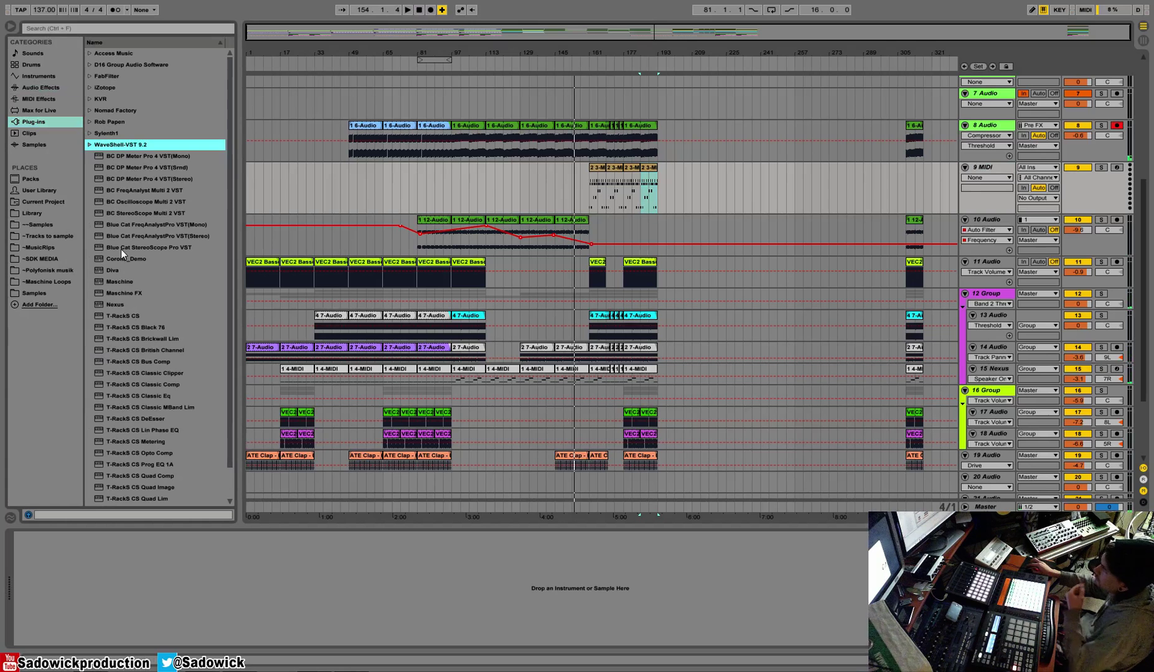
click(113, 303)
drag(112, 303, 186, 611)
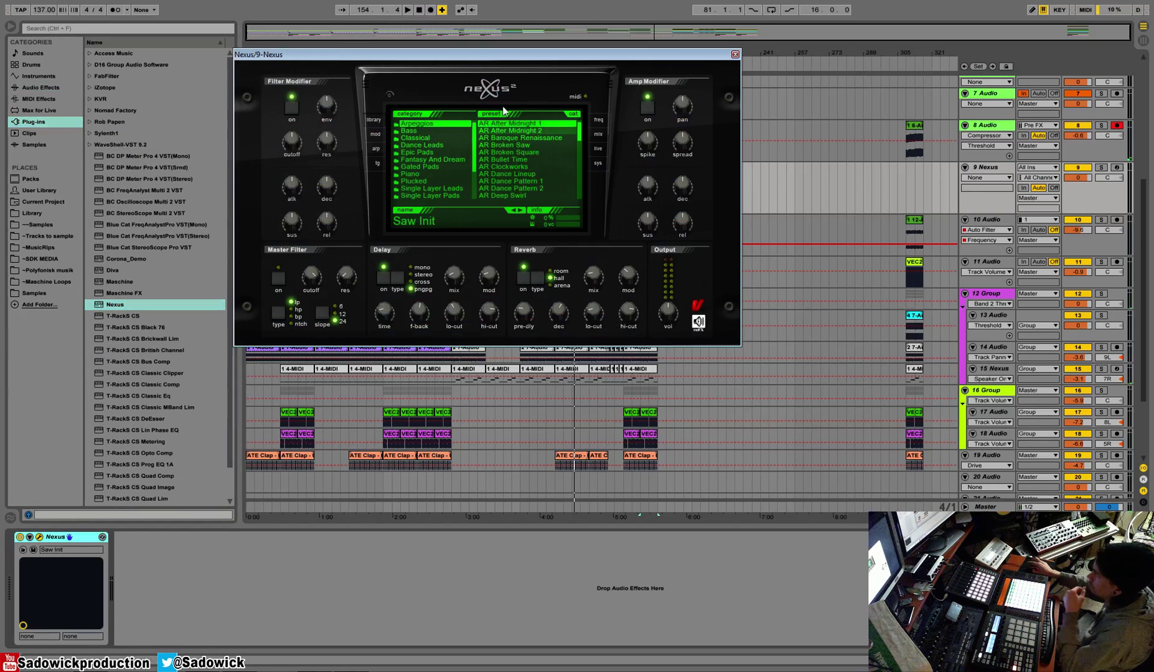
Step: Load the Dance Leads preset LD Butterfield in Nexus, solo the 9 Nexus track and start playback
click(424, 144)
click(501, 159)
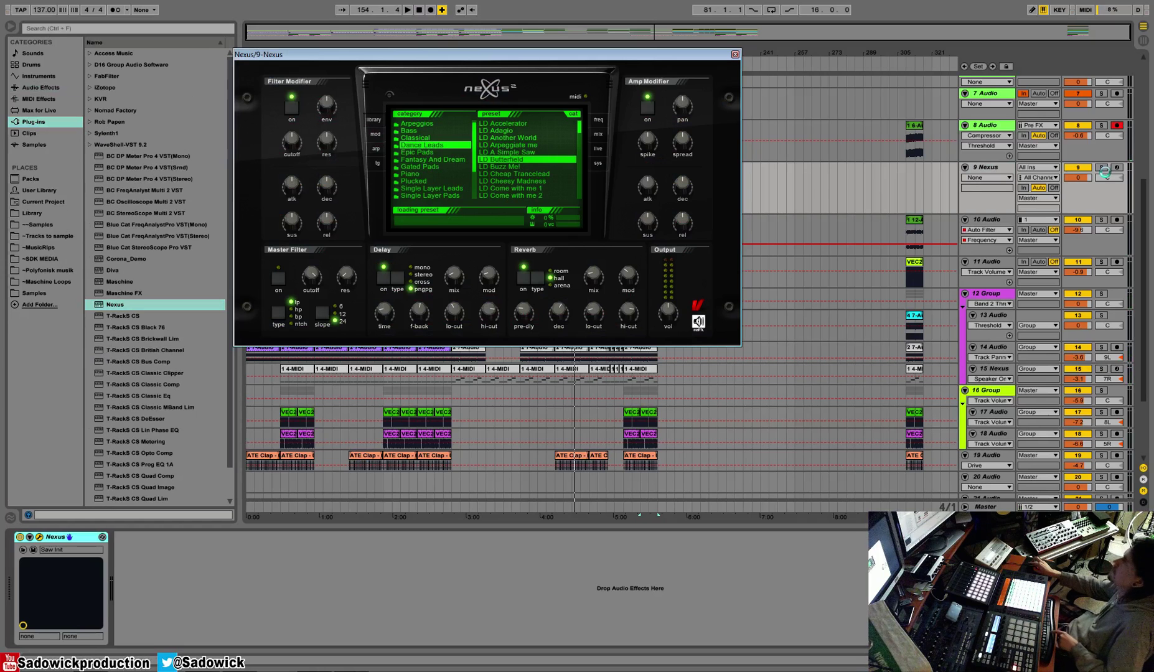
click(1102, 168)
key(space)
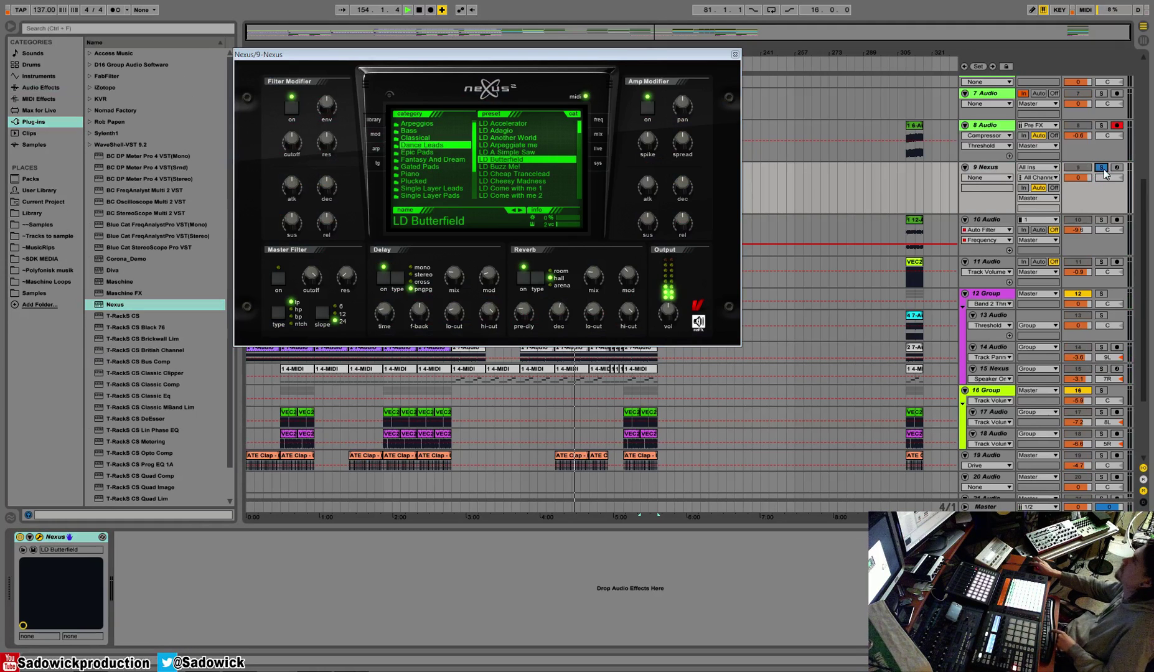
Step: Audition the Dance Leads presets LD Cheap Trancelead, LD Cheesy Madness, LD Dancecore 1 and LD Dancecore 2
click(520, 174)
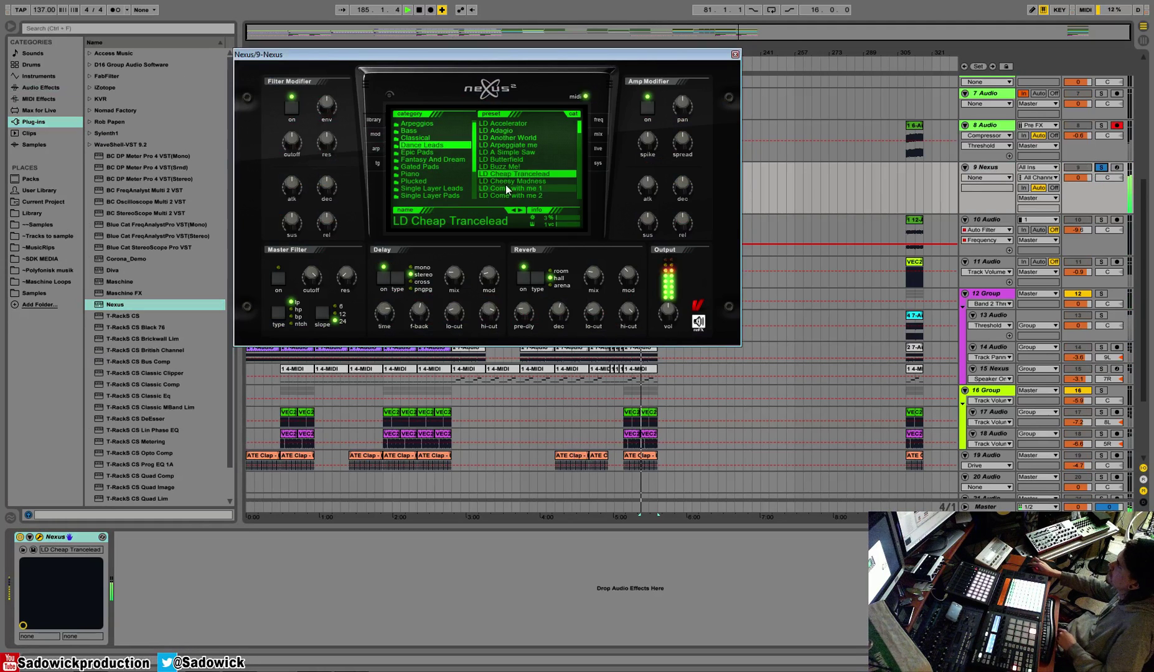
click(546, 180)
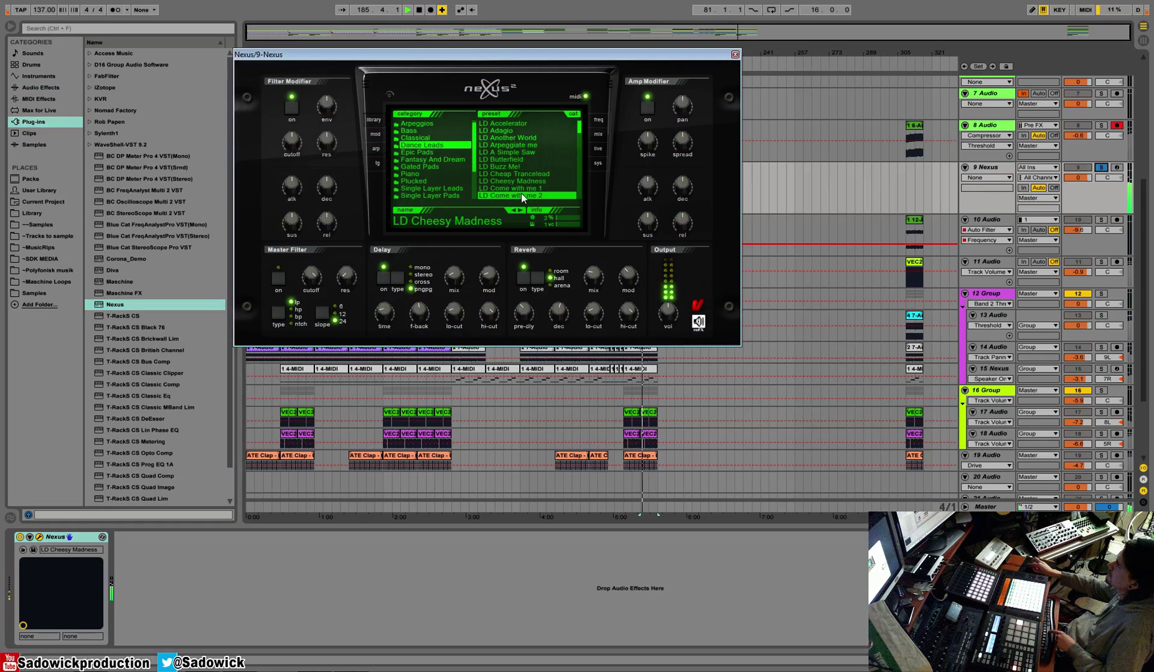
drag(579, 127, 579, 137)
click(495, 181)
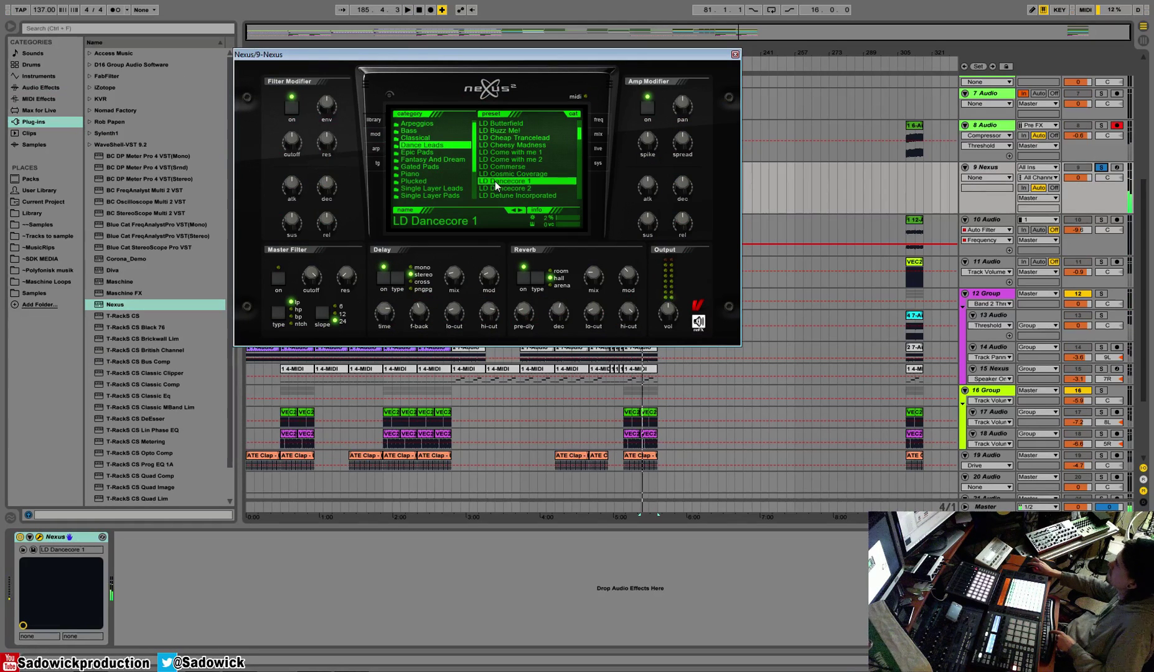
click(495, 186)
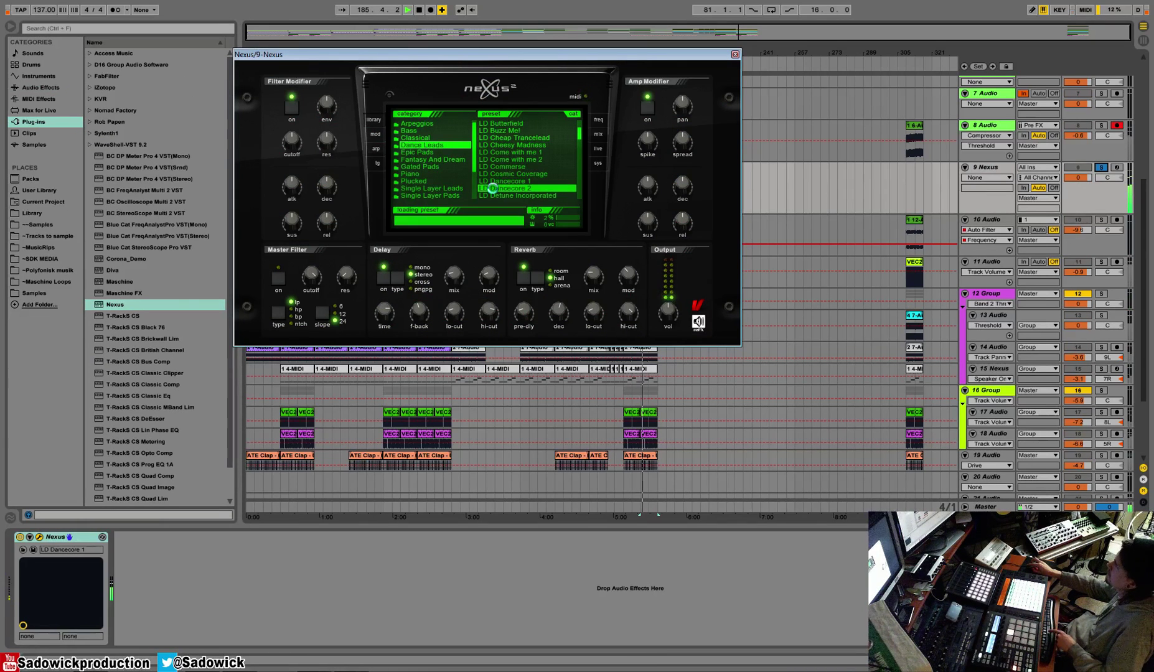
Step: Audition the Epic Pads presets PD Chillin Bells, PD Airwave TranceSaws 2, PD Crystal Saw and PD Dream of you
click(421, 152)
click(539, 181)
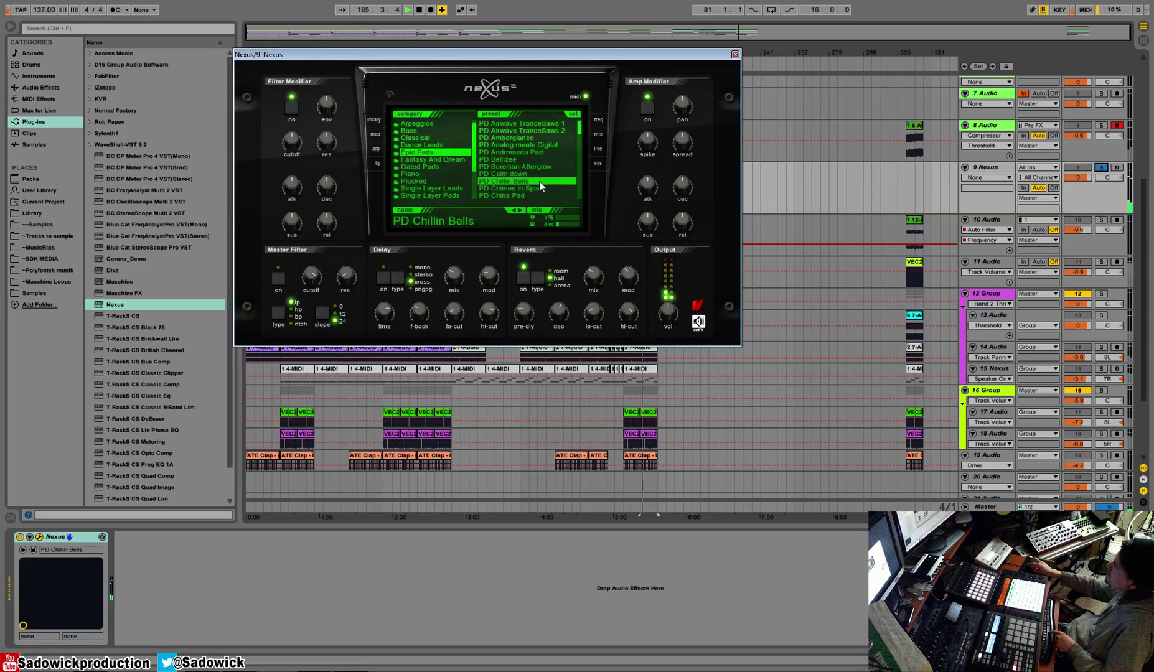
click(551, 132)
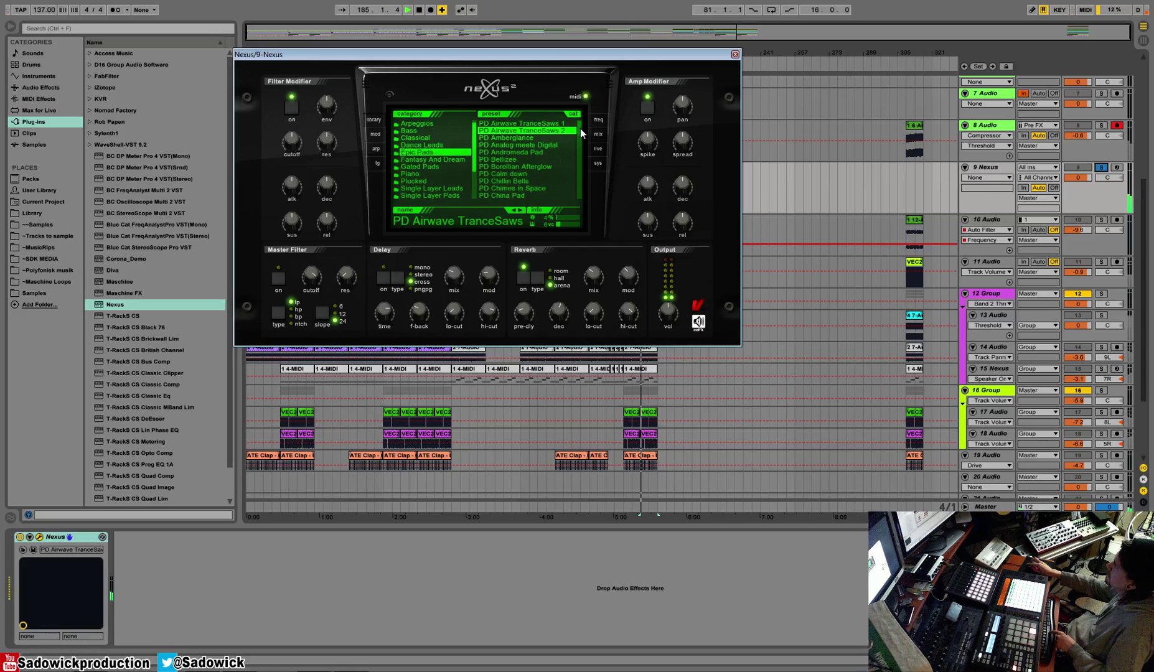
scroll(523, 165, down, 2)
click(521, 174)
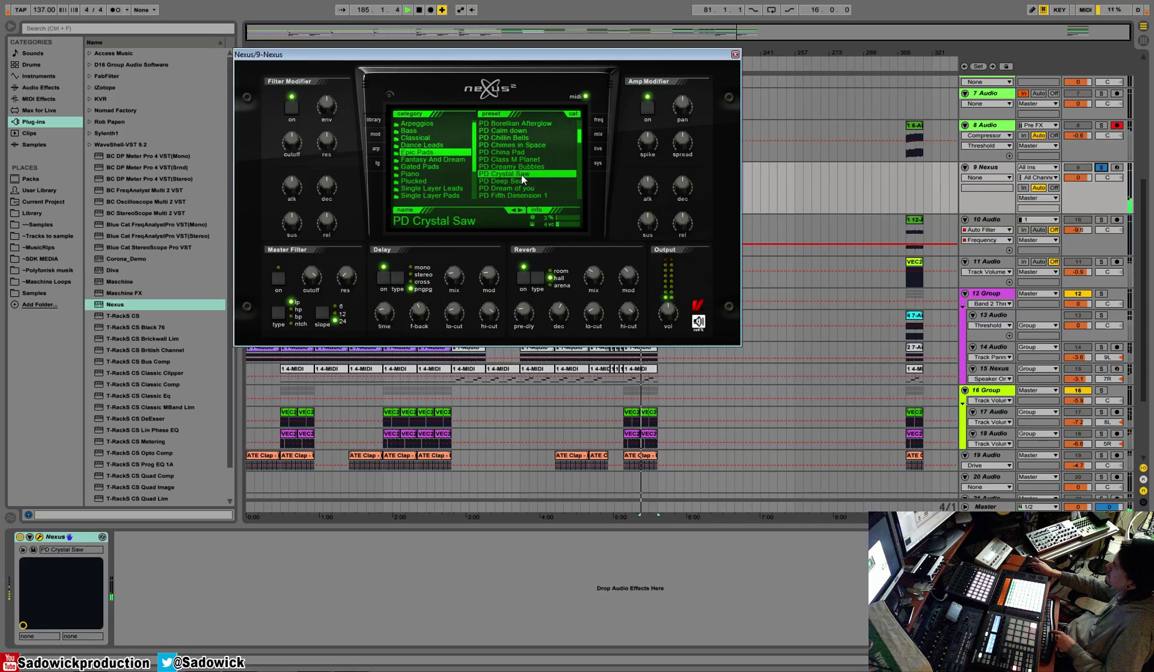
click(509, 188)
Step: Audition the Single Layer Leads presets LD Brass 2 and LD Chord Lead 1 during playback
click(429, 167)
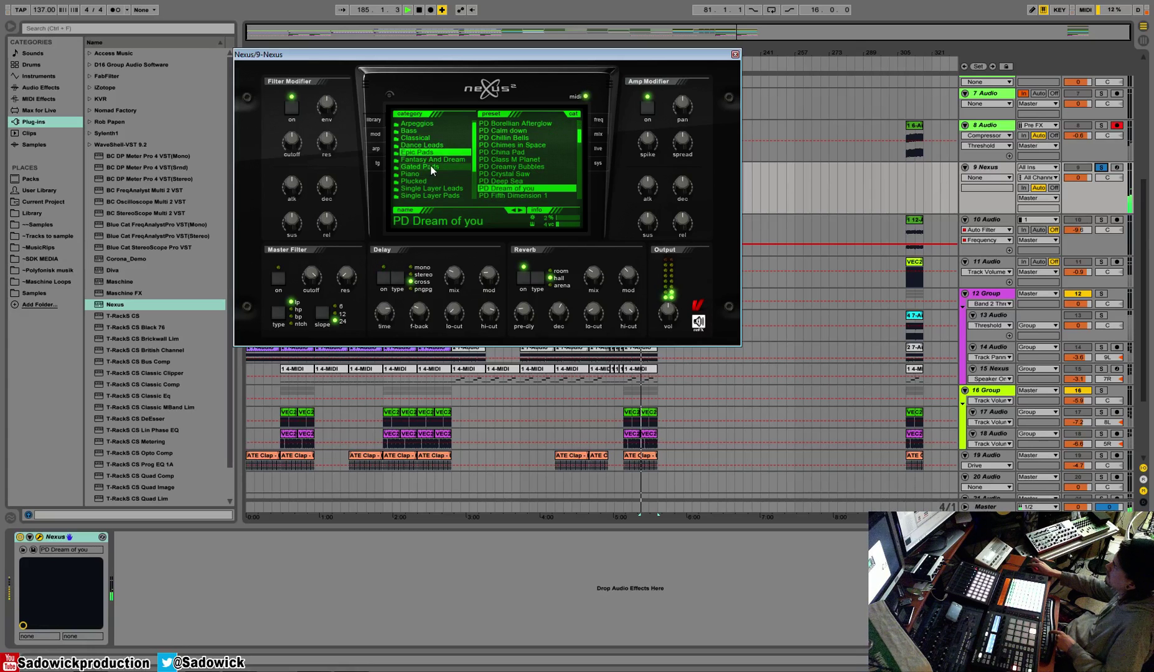
click(405, 181)
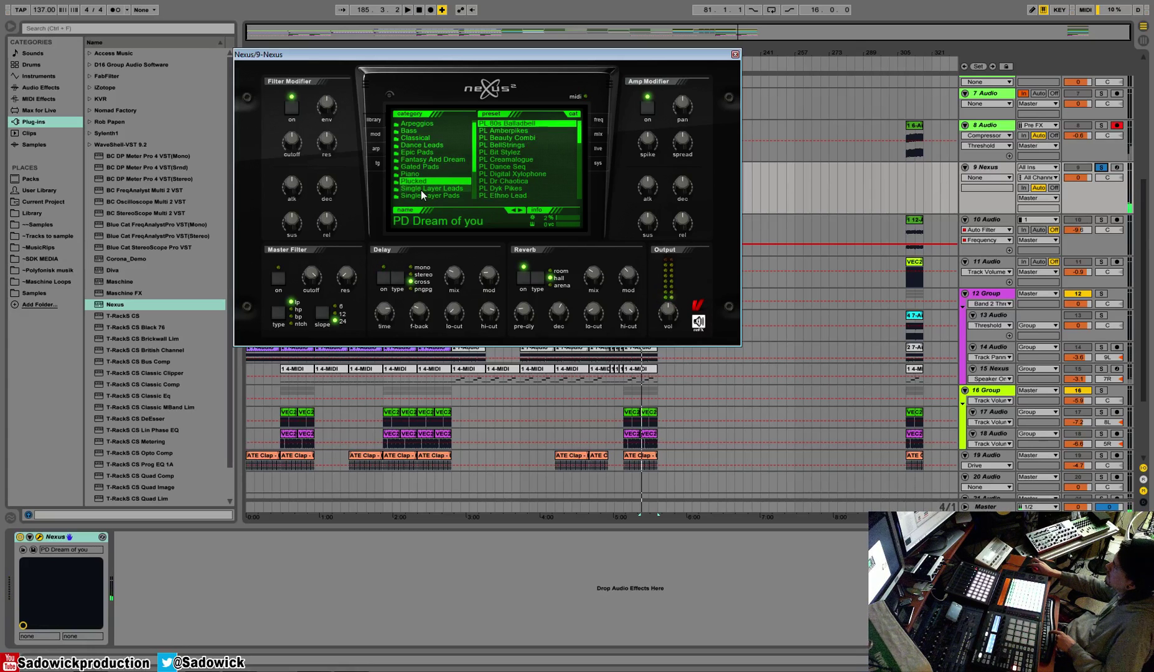
click(424, 190)
click(505, 181)
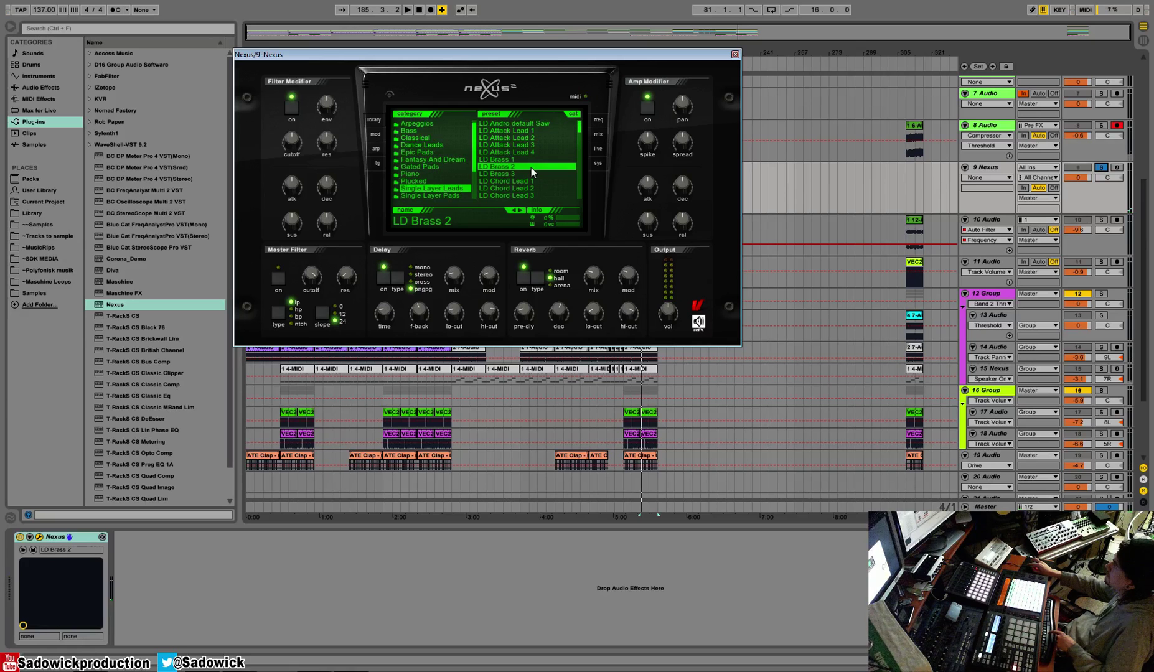
key(space)
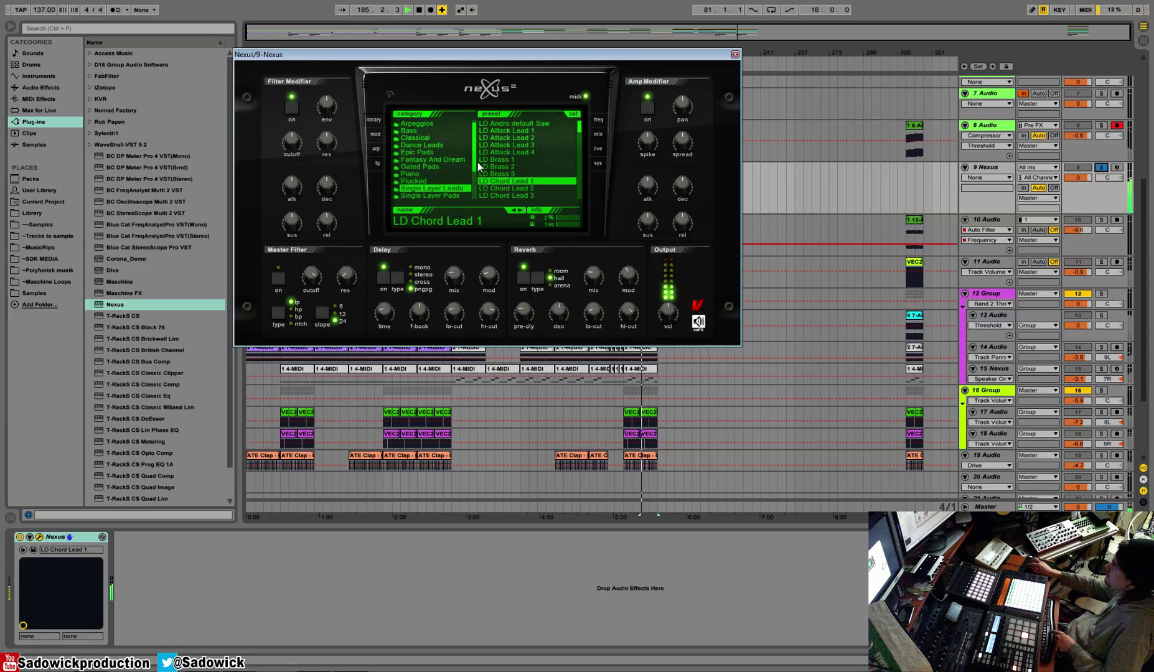
Step: Audition PD Ambient Pad 5 from Single Layer Pads, and AR Finest TranceStuff and AR Future Trance from XP Dance Vol.2
scroll(475, 160, down, 1)
click(440, 174)
click(516, 160)
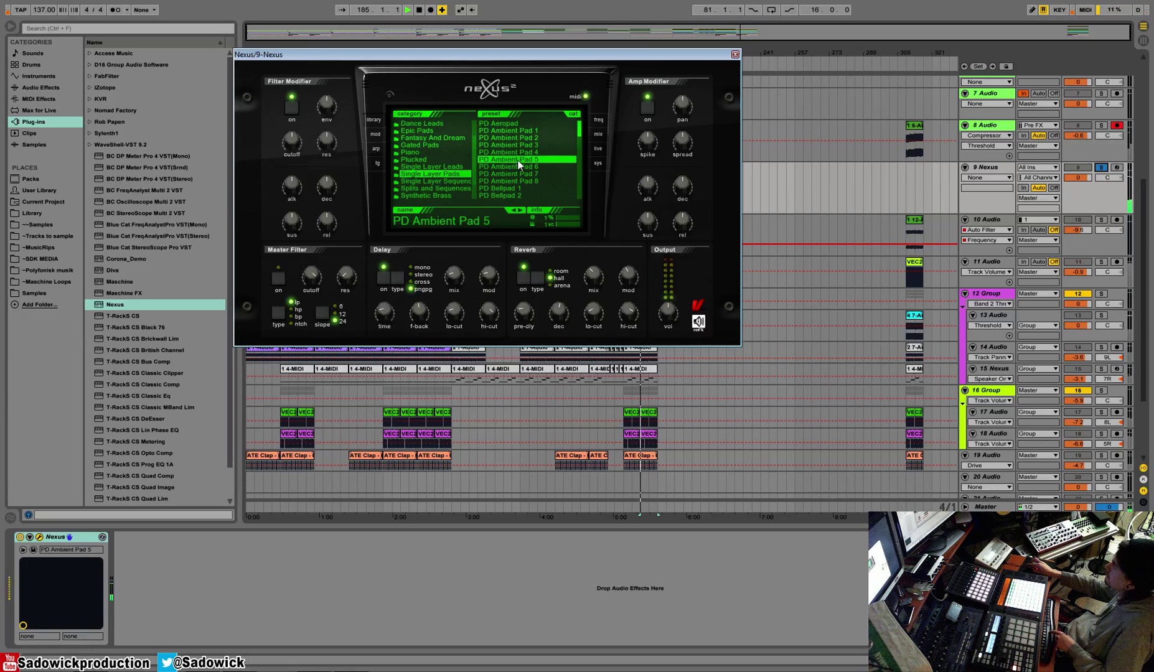
scroll(474, 145, down, 1)
click(434, 196)
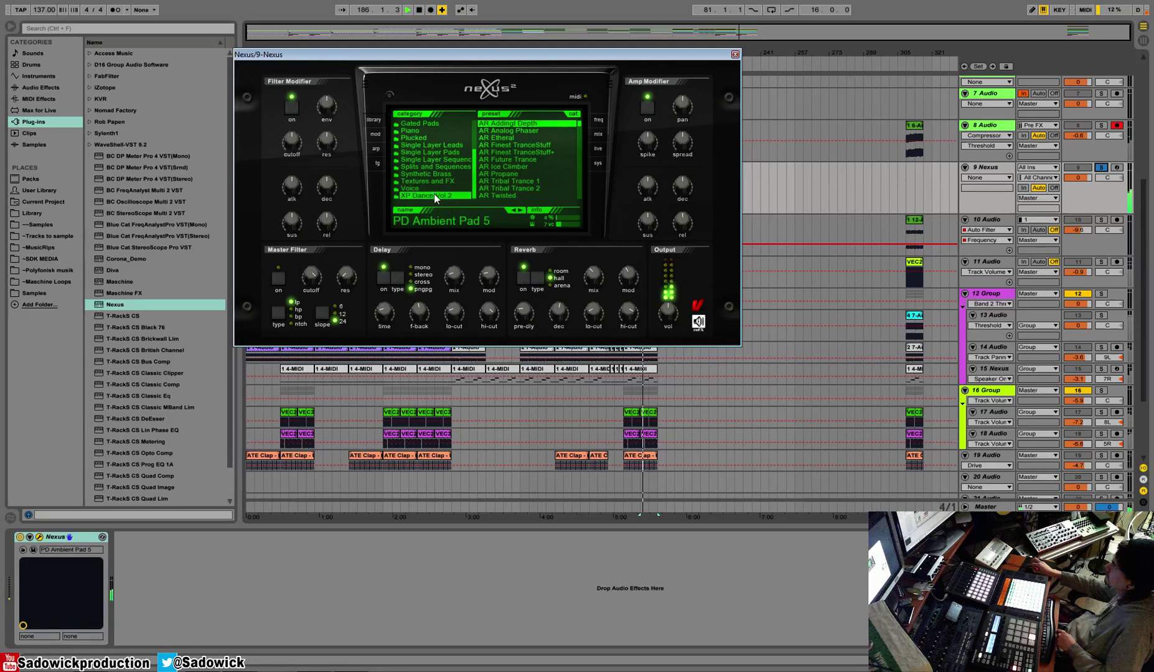
click(516, 146)
click(511, 160)
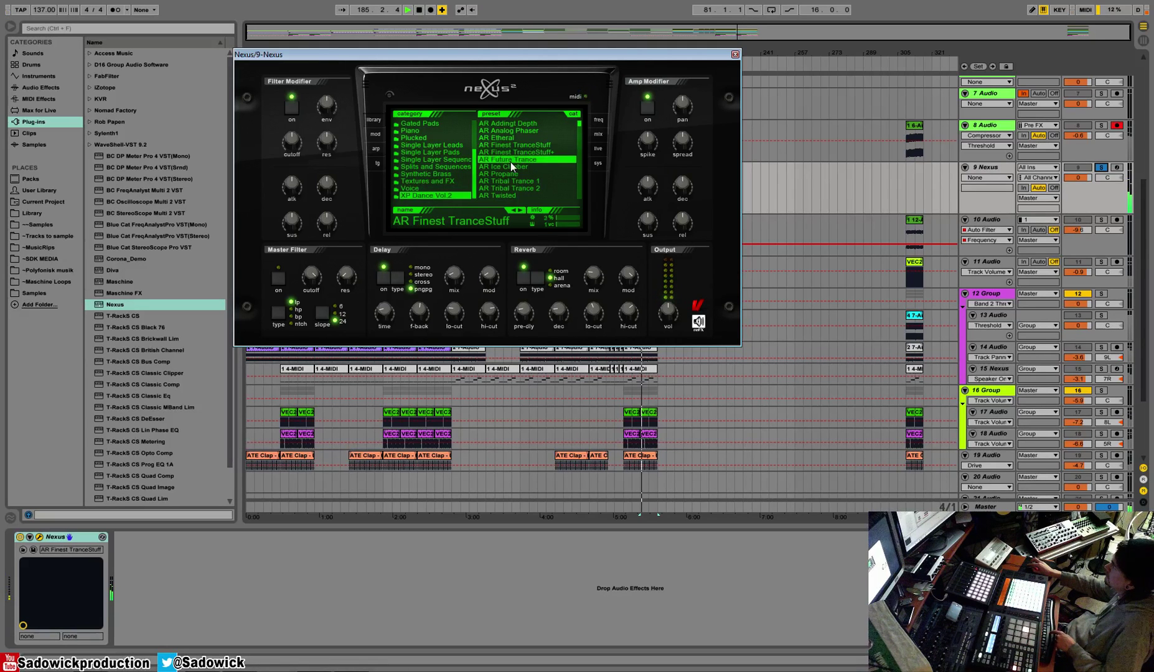
Step: Audition XP Dance Vol.2 leads from LD Daft da Funk through the LD Discotronic variants to LD Hit this Man 1 and 2
click(579, 123)
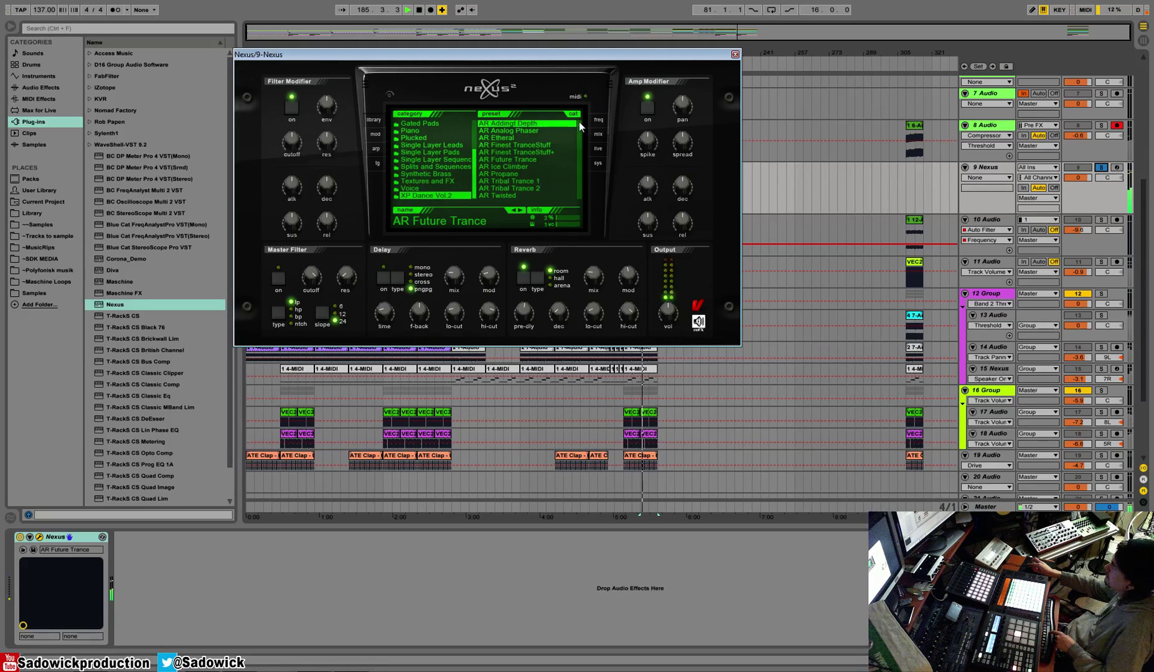
drag(579, 122, 577, 153)
click(510, 152)
click(521, 160)
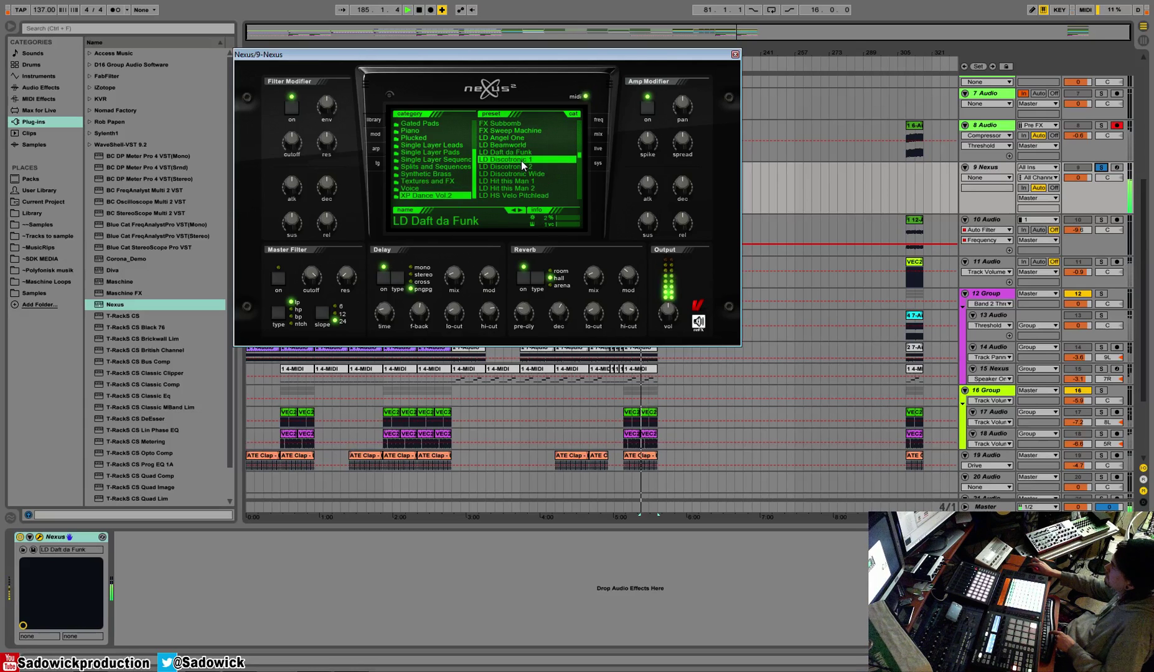
key(space)
click(517, 167)
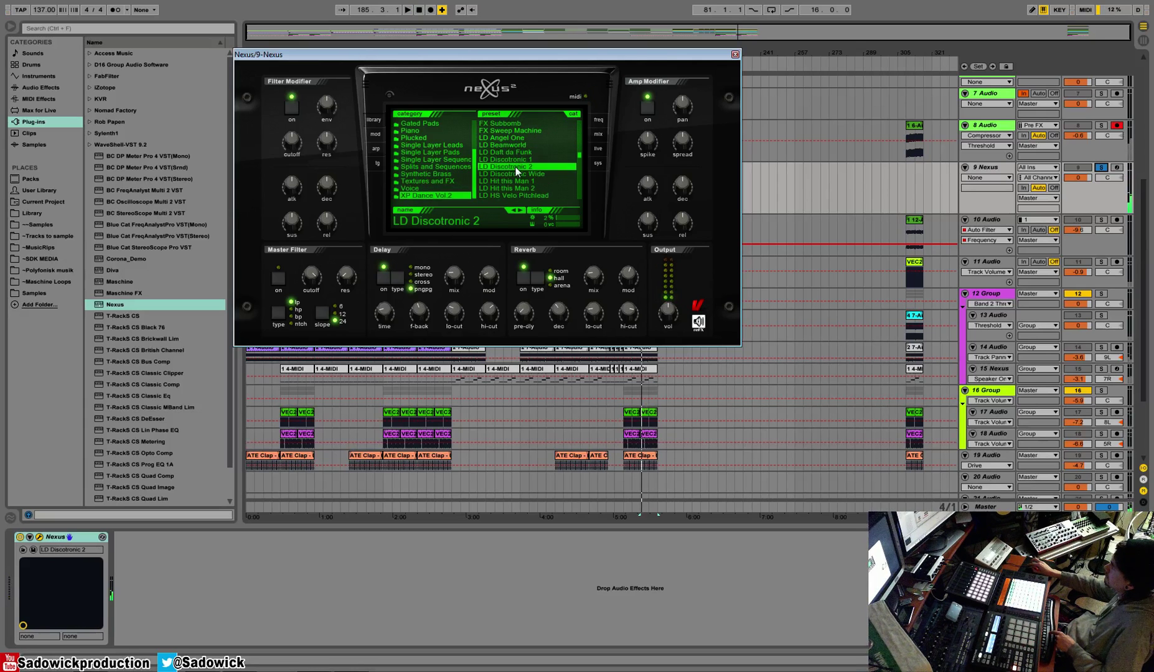
click(511, 173)
click(506, 182)
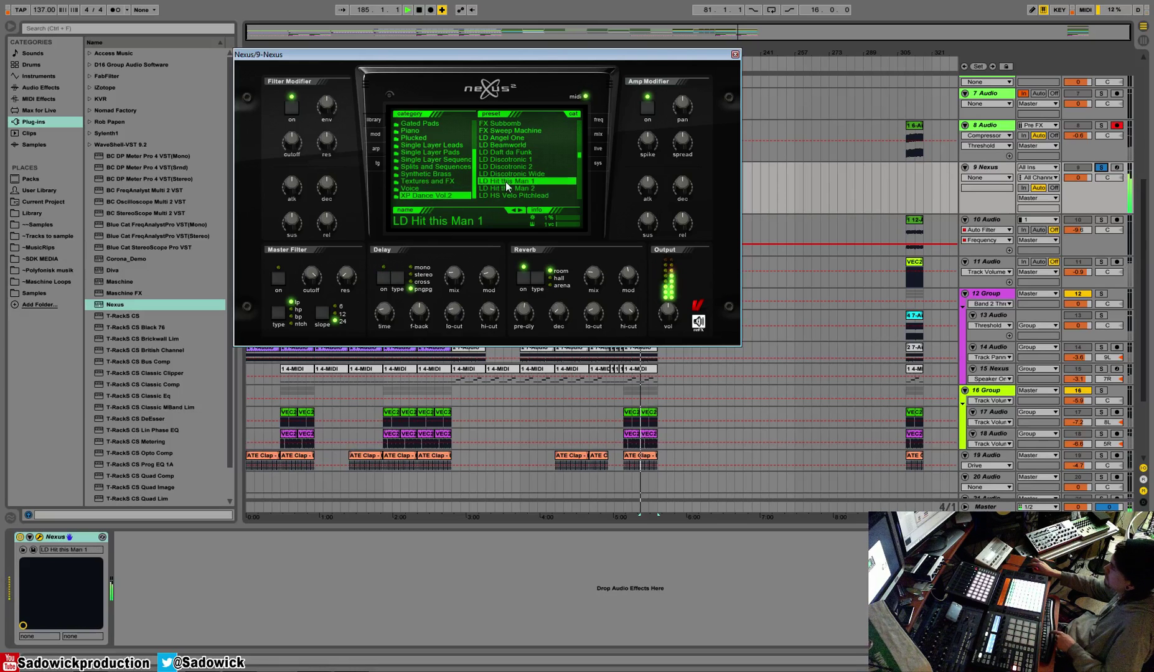
click(506, 189)
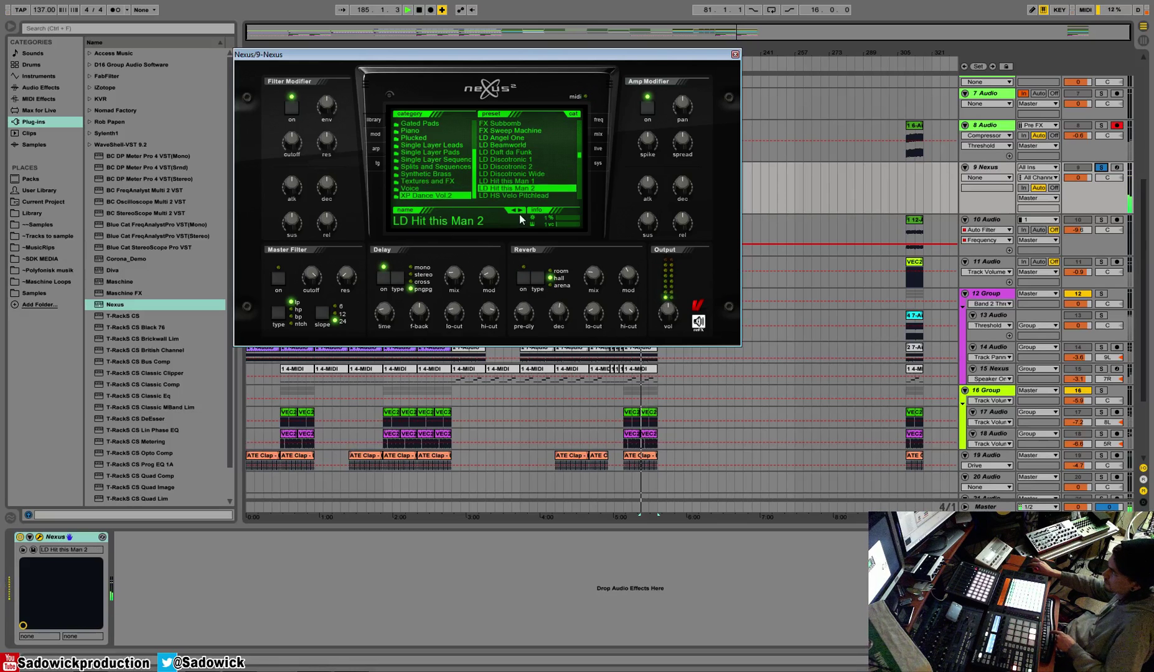
Step: Add the +12 preset of the Pitch MIDI effect in front of Nexus on the 9 Nexus track
click(36, 99)
click(89, 99)
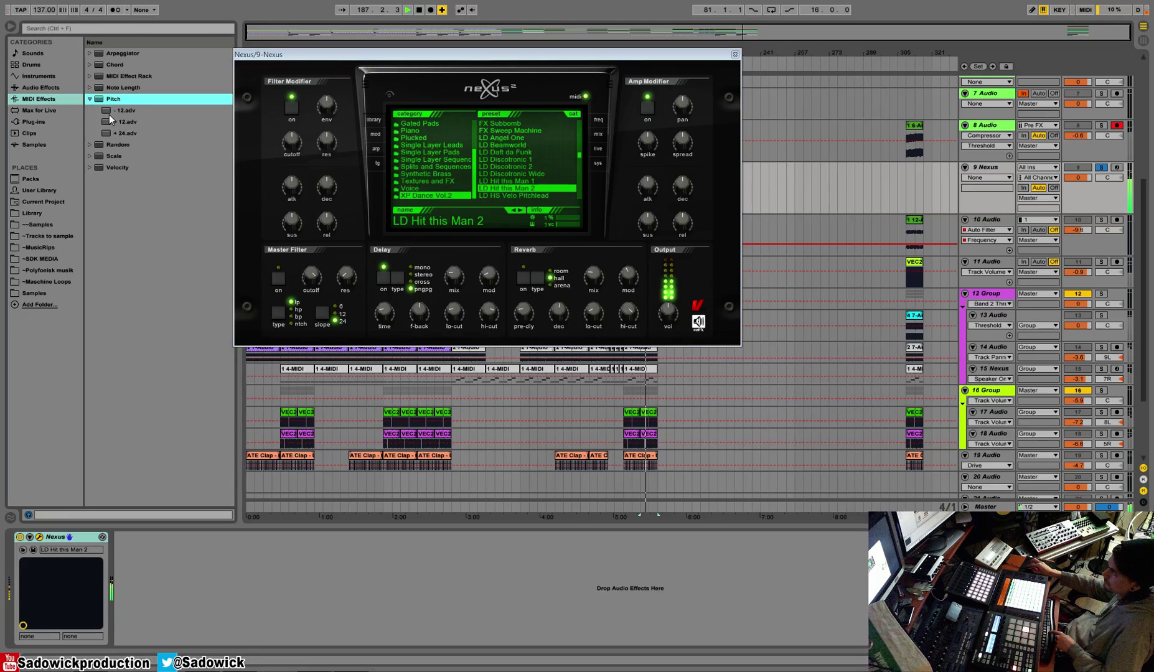
double_click(123, 122)
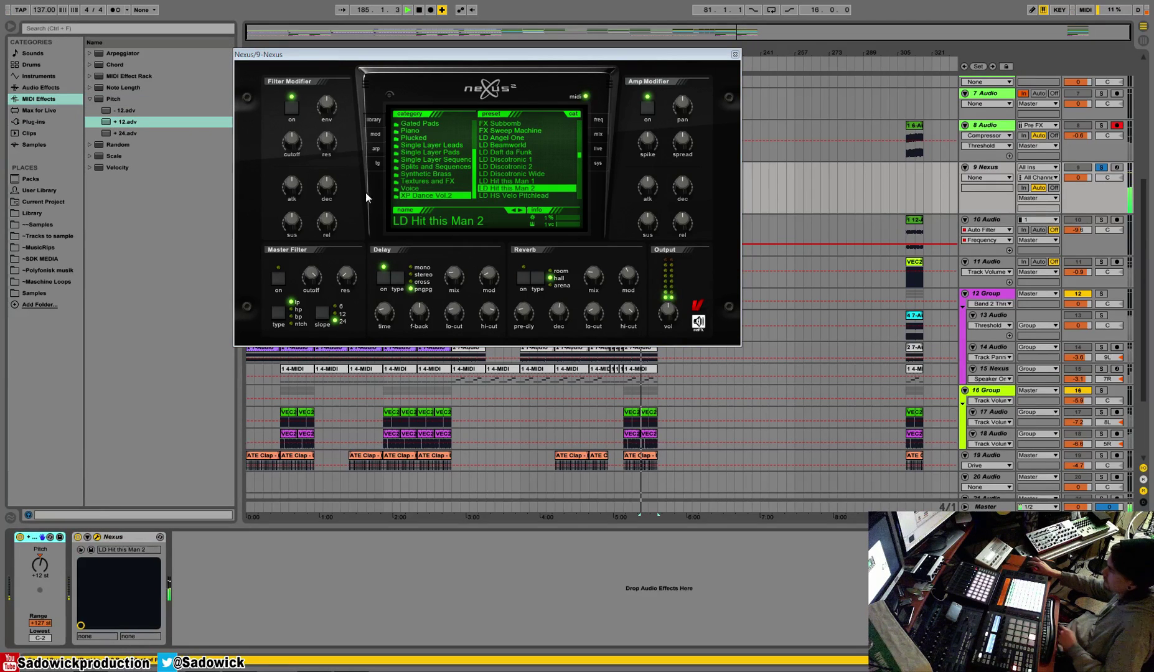
Step: Unsolo the 9 Nexus track and set its volume to -4.1 dB while the full mix plays
click(1101, 167)
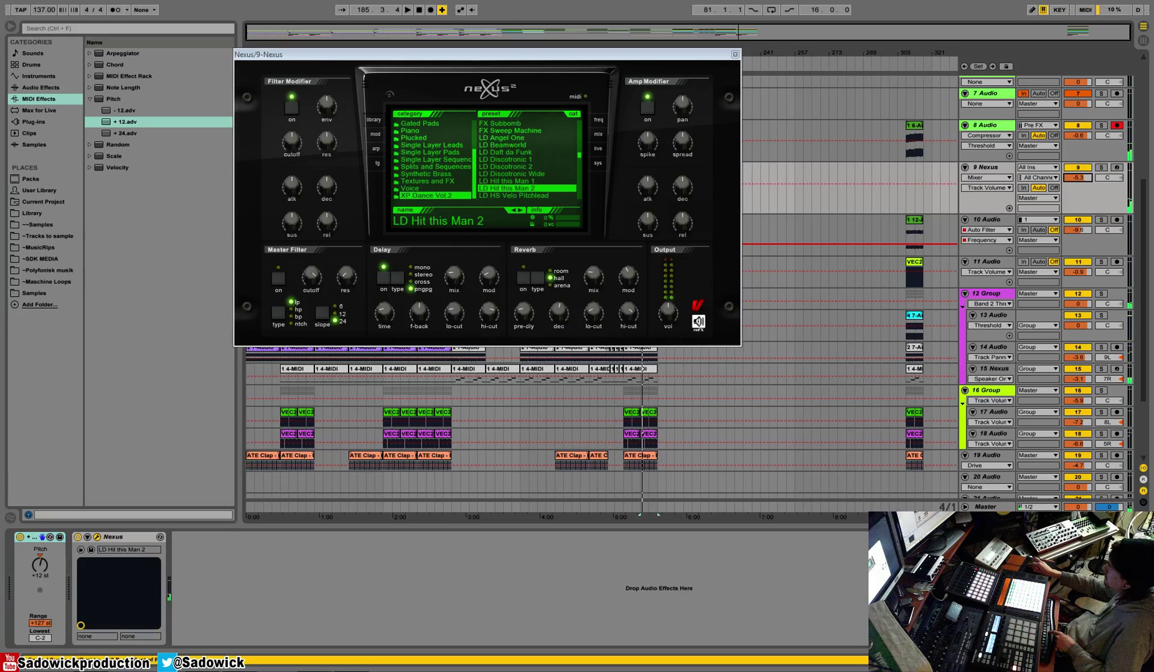
key(space)
drag(1077, 178, 1078, 171)
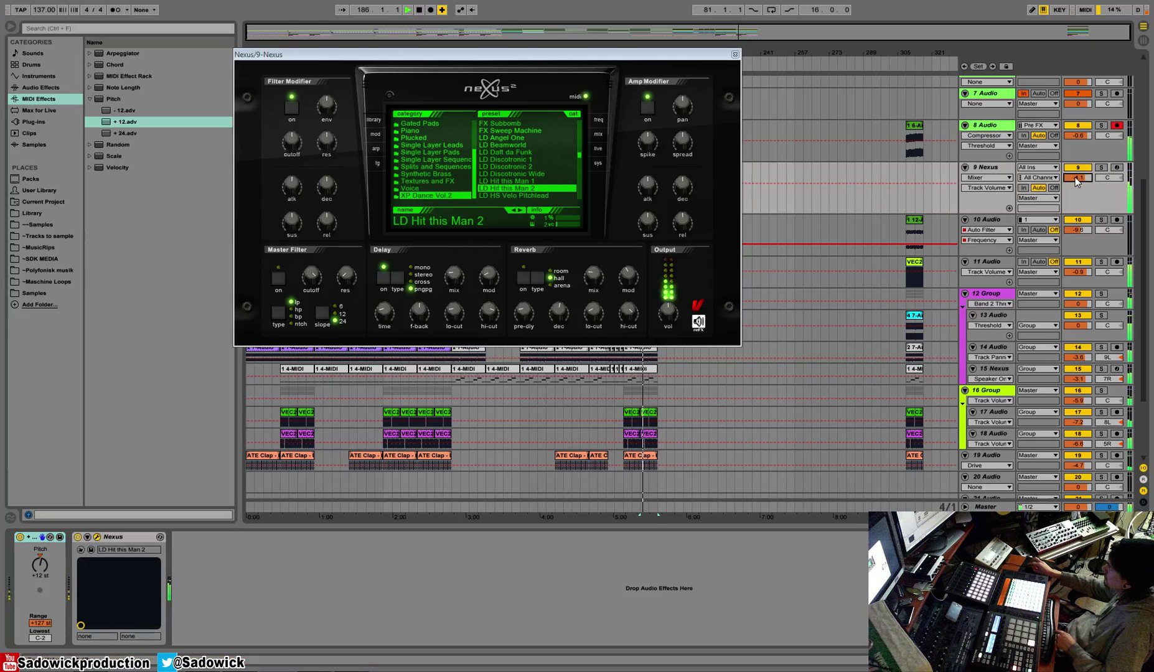
Step: Audition the XP Dance Vol.2 presets LD HS Velo Pitchlead, PD Classico and OR Camisra Organ 2 in the mix
click(515, 194)
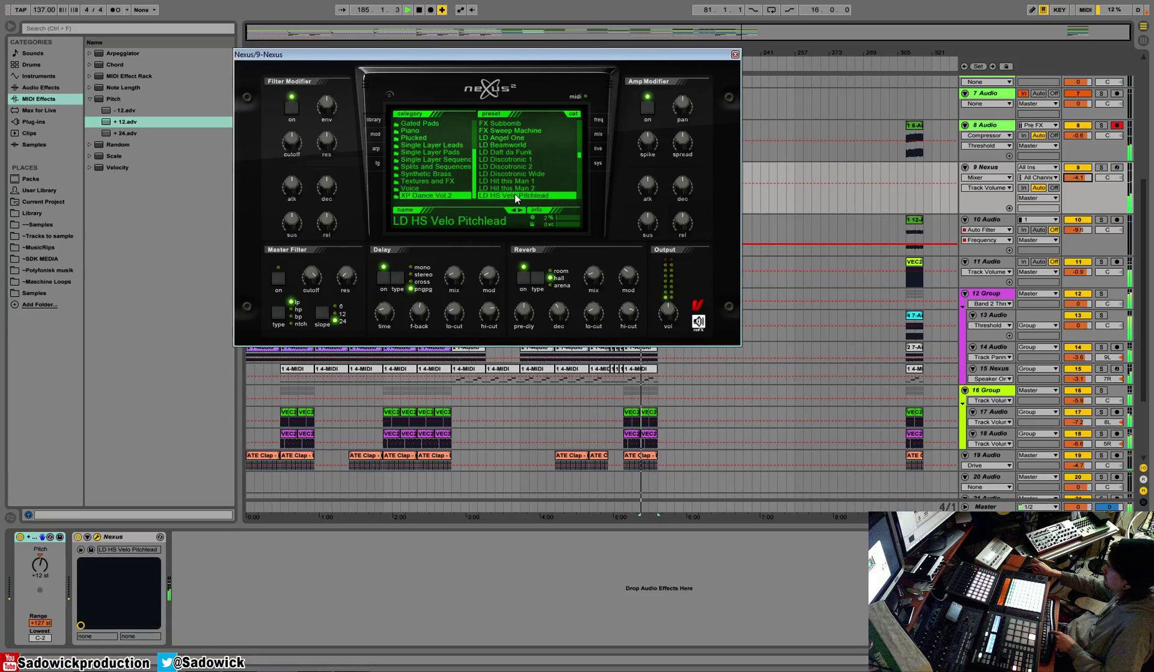
drag(662, 55, 668, 87)
scroll(586, 198, down, 5)
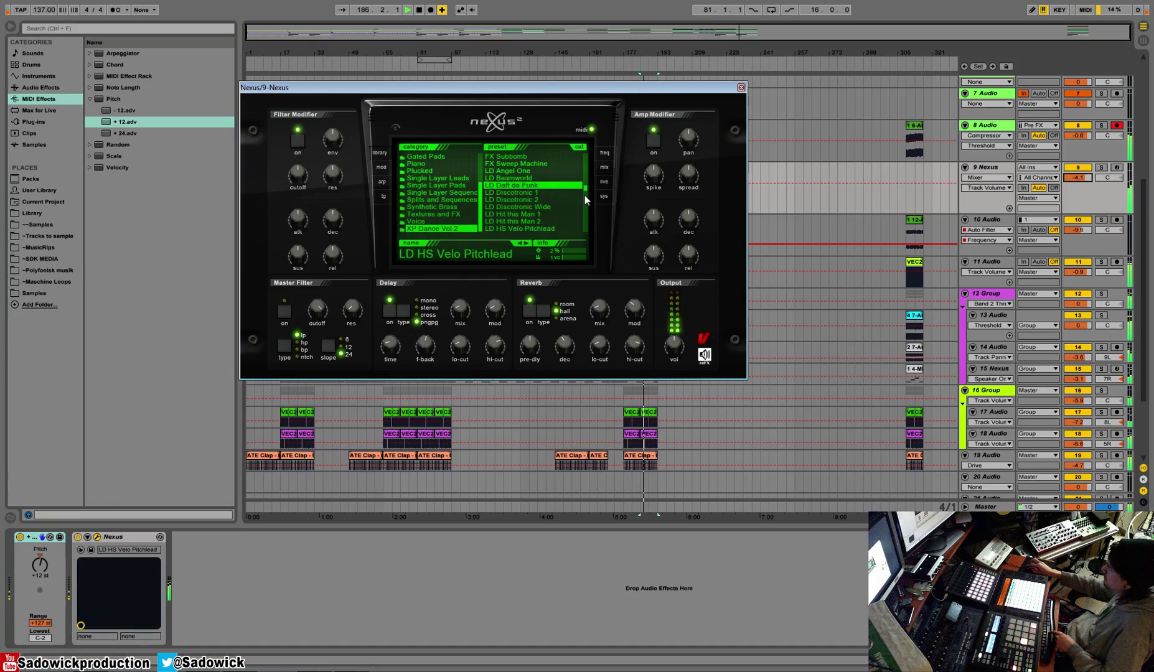
scroll(540, 215, down, 2)
click(539, 216)
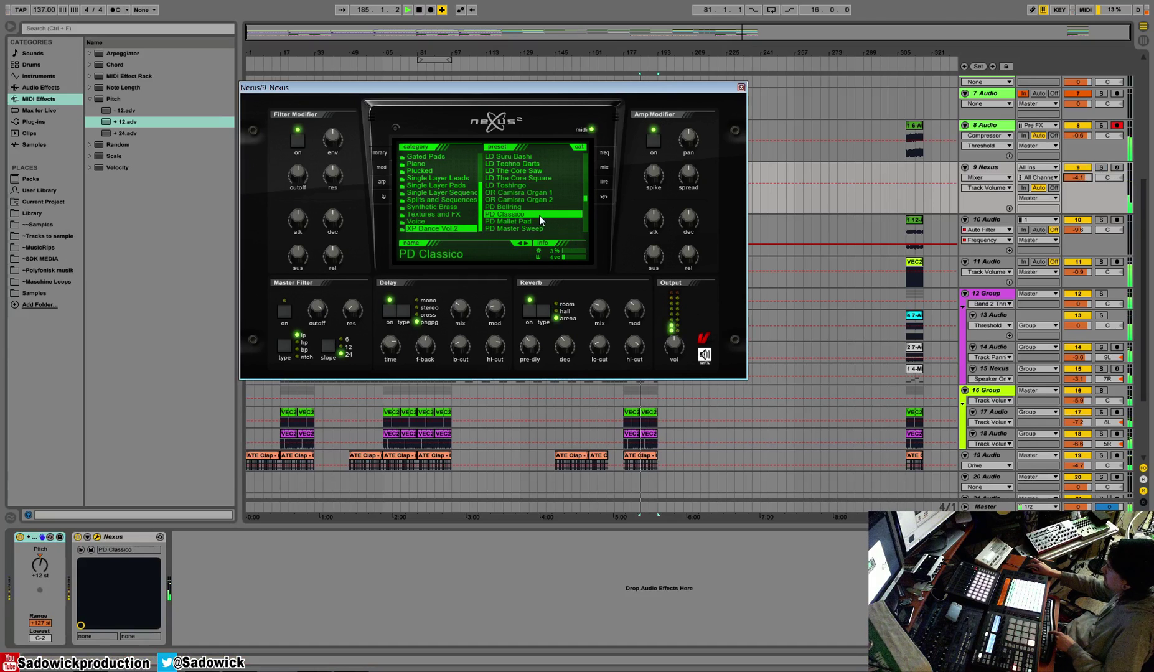
click(539, 200)
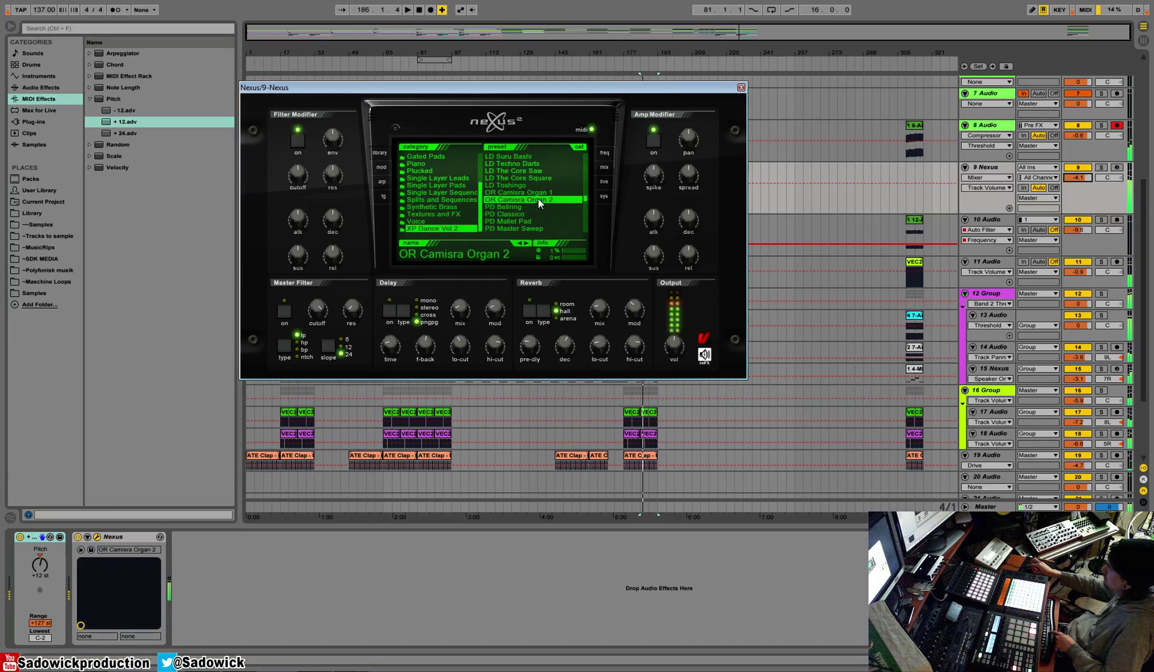
Step: Audition the presets PN Spencer Hill Rhodes and PD Smooth Pulse, and load PD Master Sweep from XP Dance Vol.2
scroll(590, 211, down, 5)
click(528, 213)
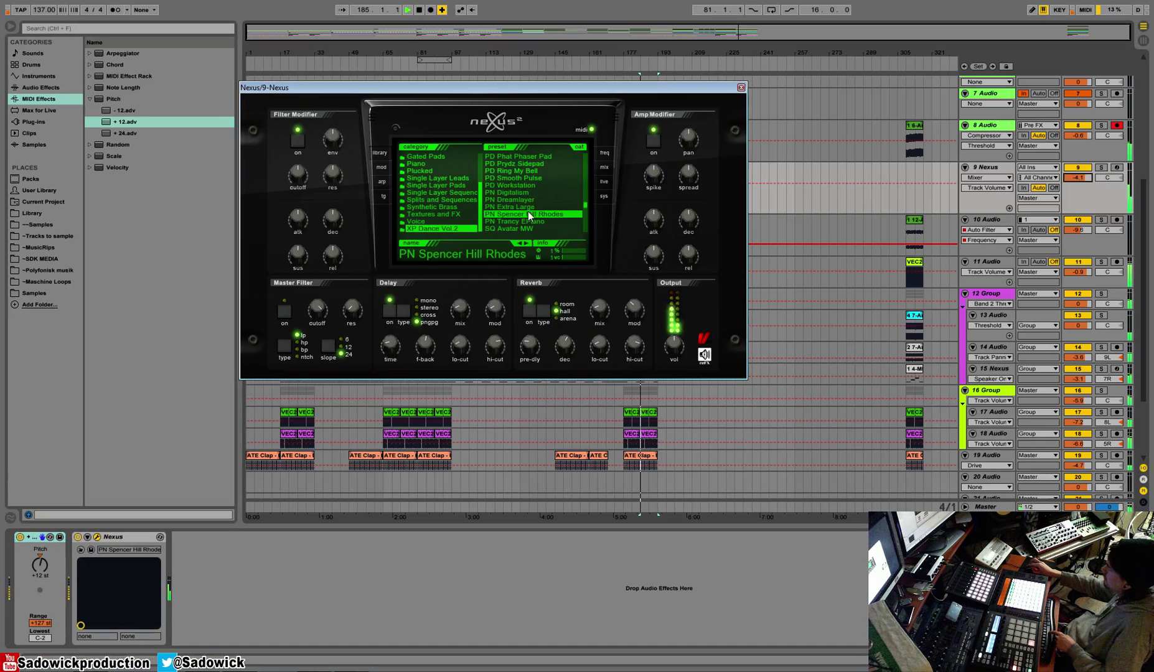
click(516, 178)
scroll(584, 205, up, 4)
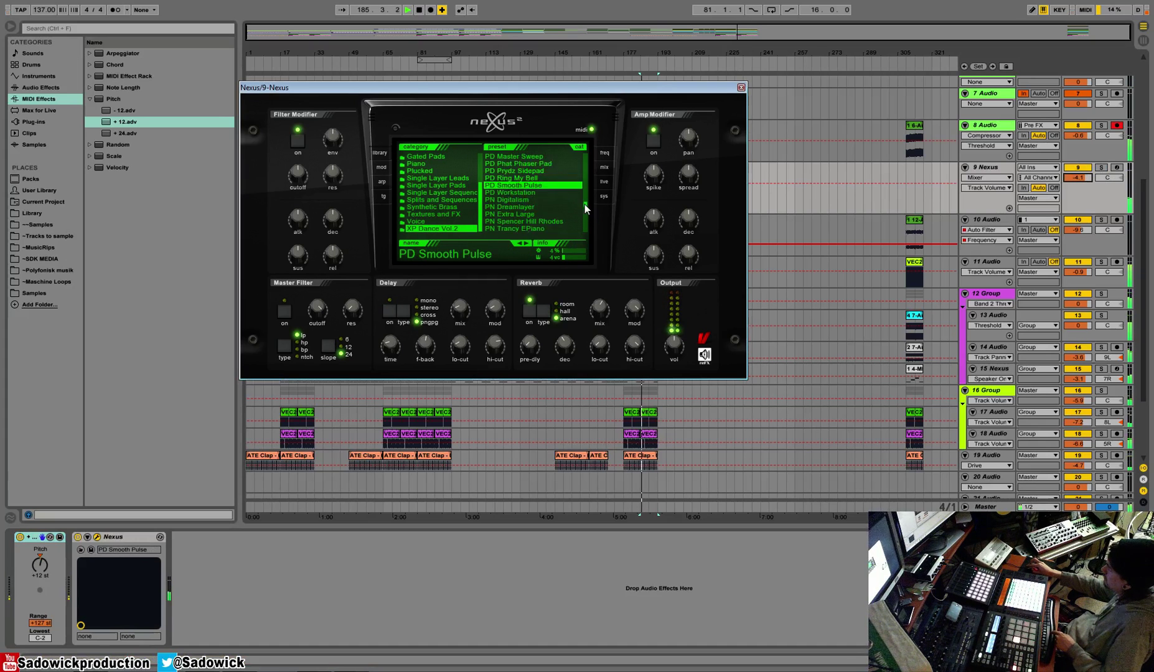
click(530, 208)
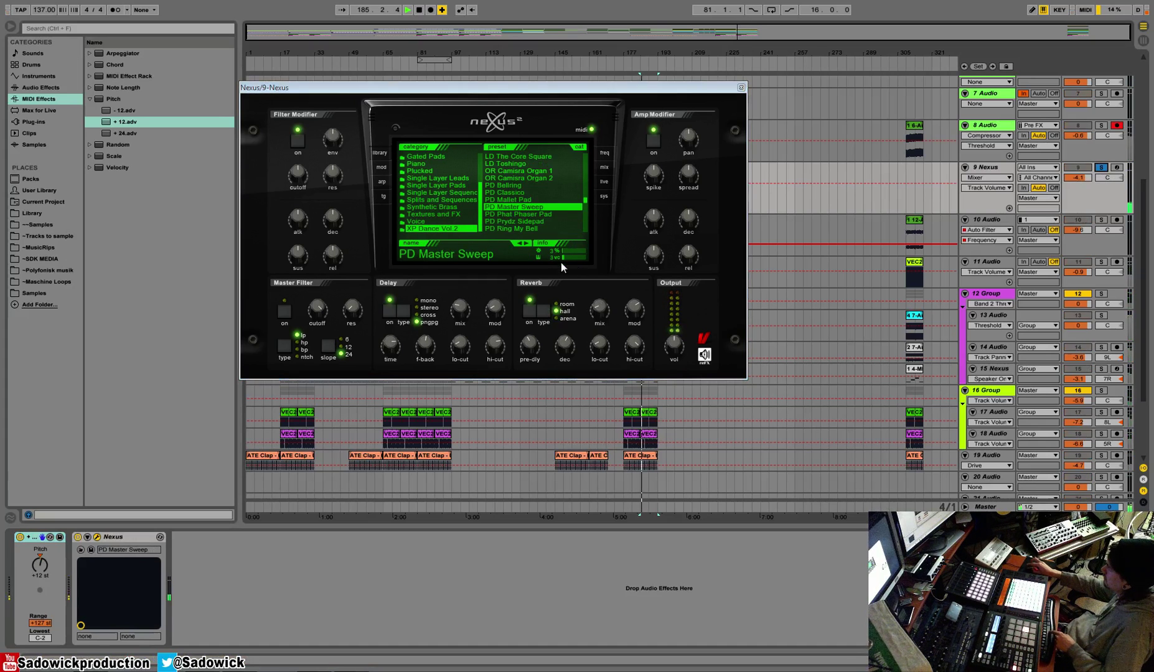
Step: Audition the Nexus preset PD Classico and the Classical presets CL Grandma's AM Radio 1 and CL Soft Orchester in the mix
click(507, 193)
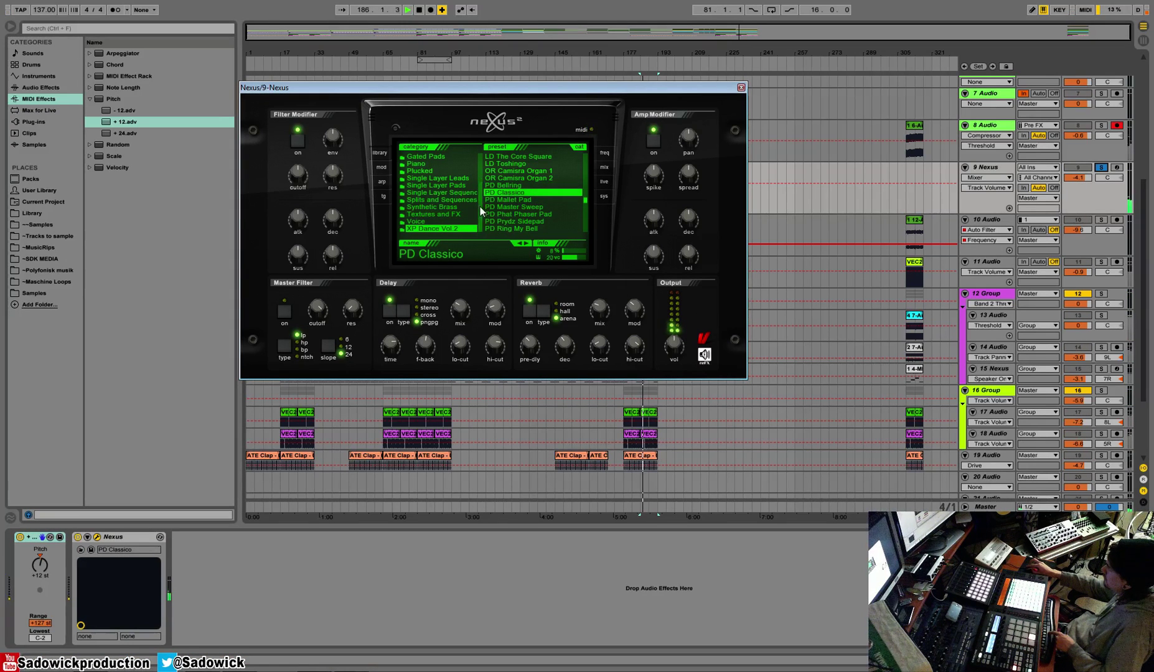
drag(480, 207, 487, 161)
click(432, 170)
click(528, 178)
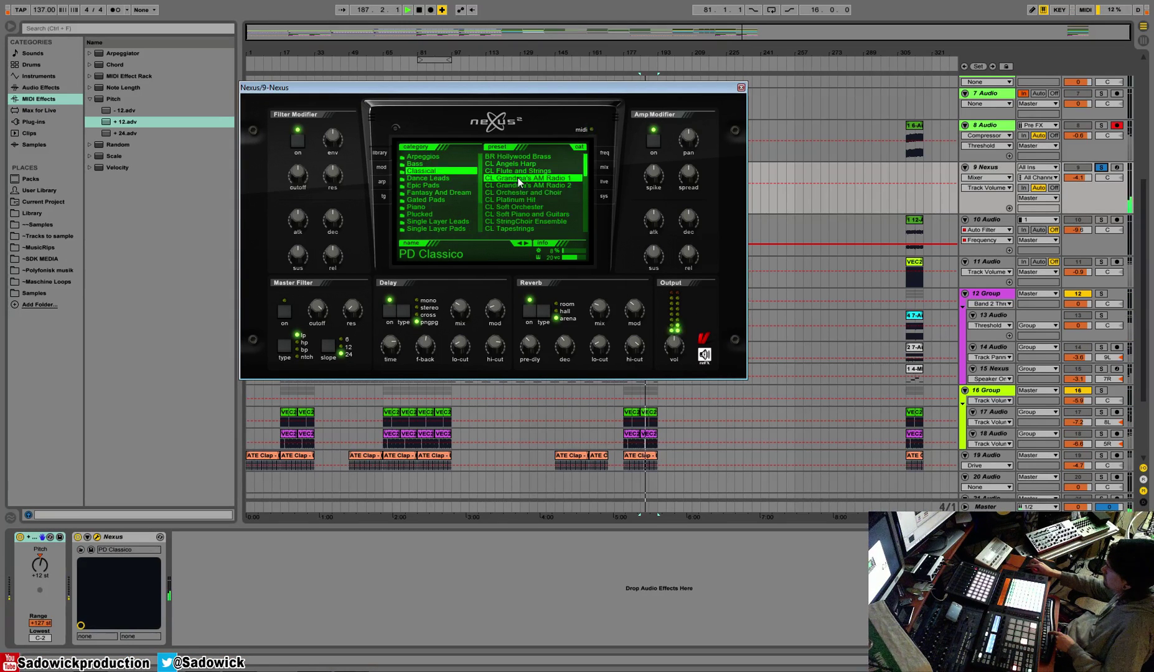
click(507, 207)
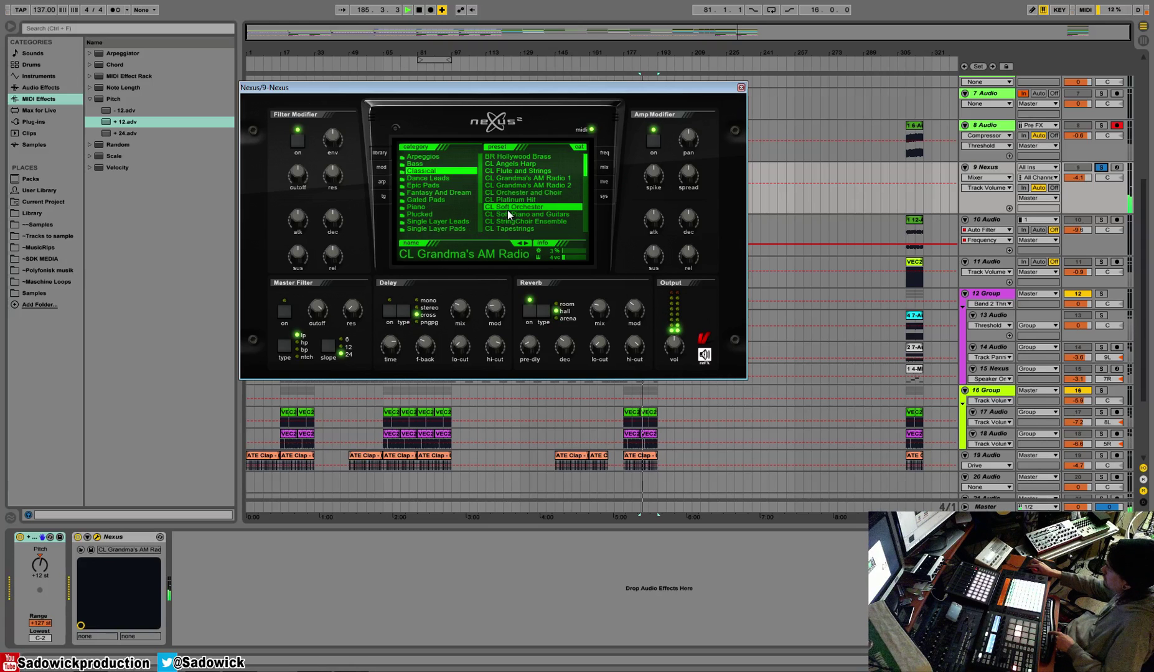
Step: Audition the Dance Leads presets LD A Simple Saw, LD Detune Incorporated and LD Dirty Might 2
click(425, 180)
click(509, 186)
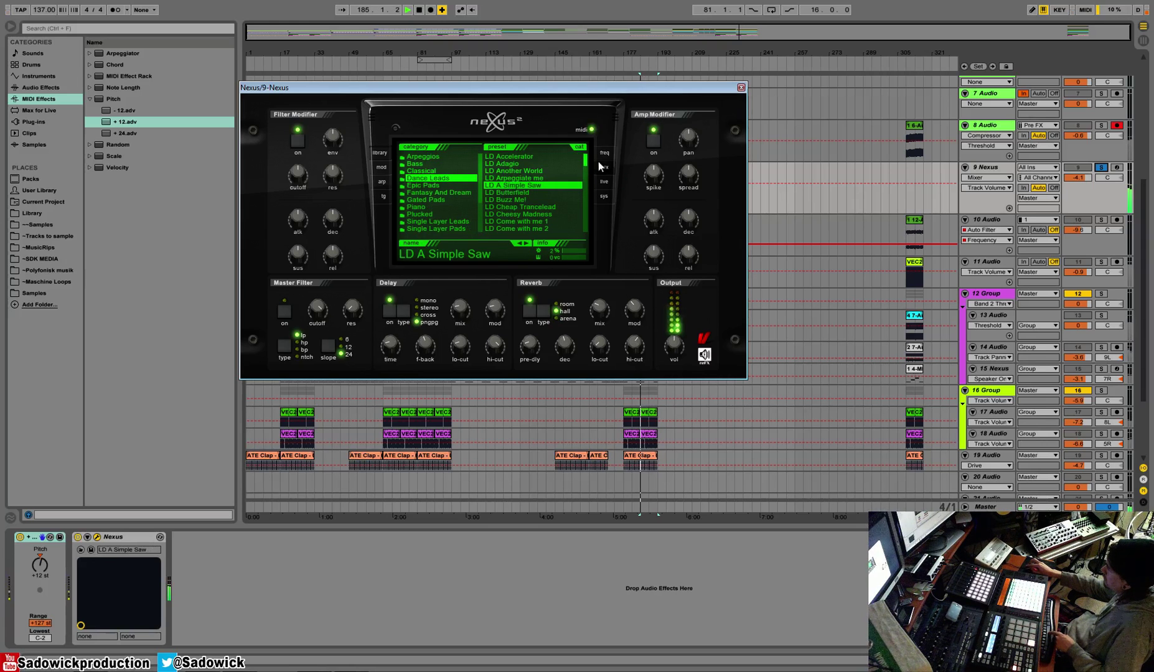
scroll(586, 164, down, 3)
click(526, 194)
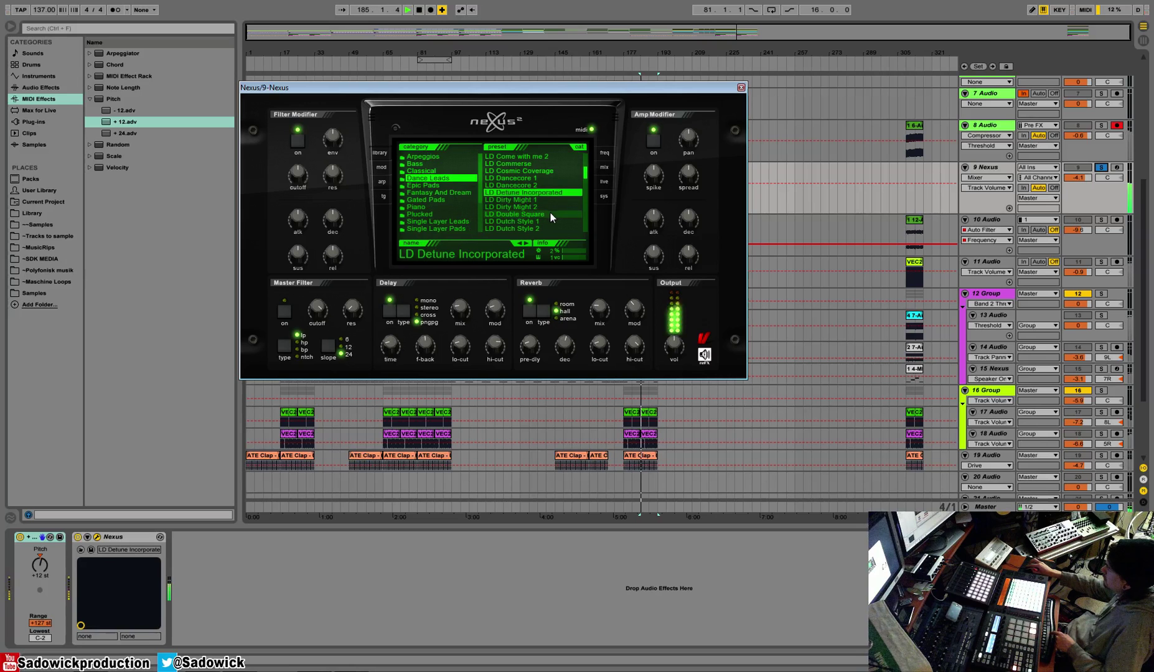
click(535, 205)
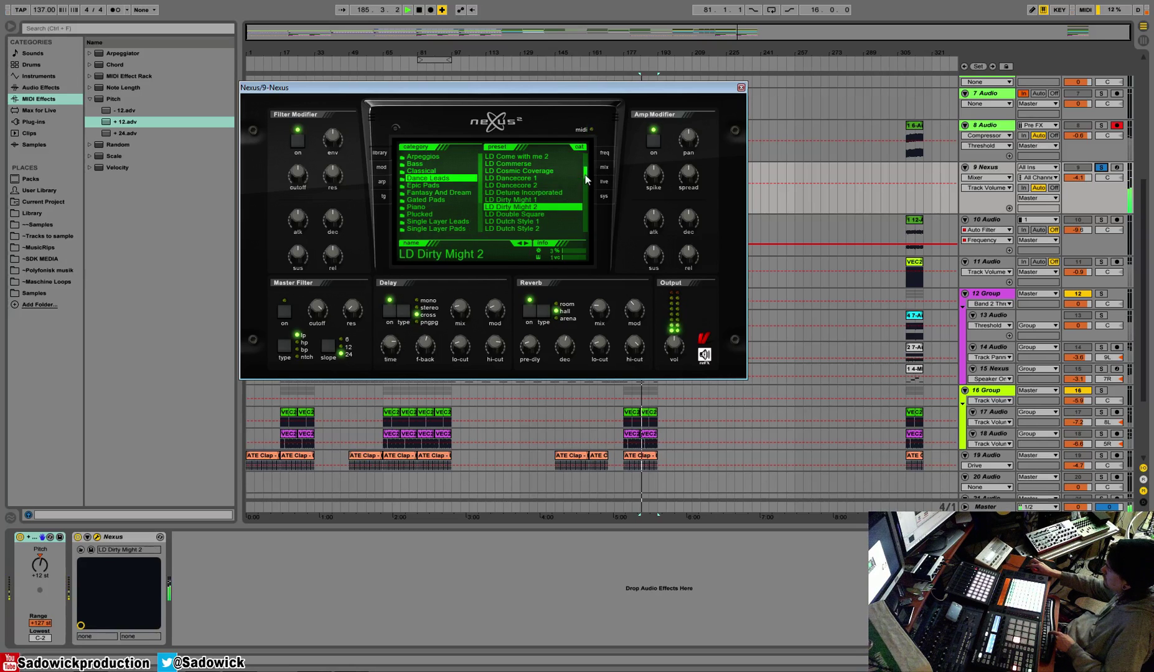
Step: Try the Dance Leads presets LD German Trumpet 3 and LD Hands Up Hook 1, and close the Nexus window
scroll(548, 208, down, 4)
click(549, 207)
click(543, 215)
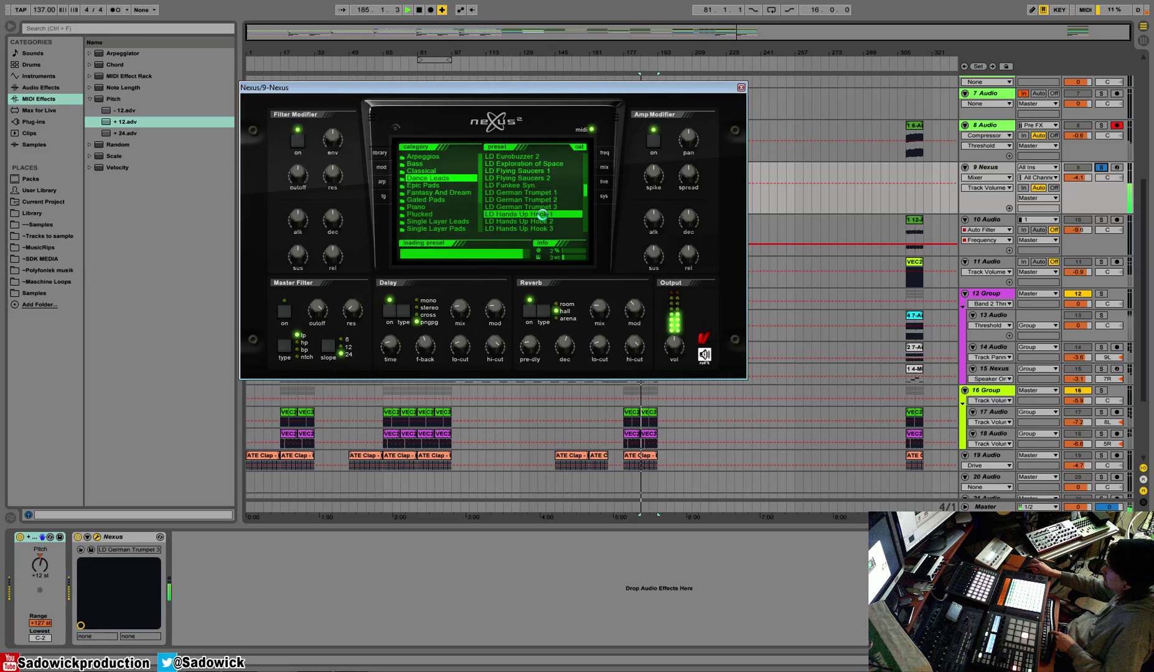
click(741, 87)
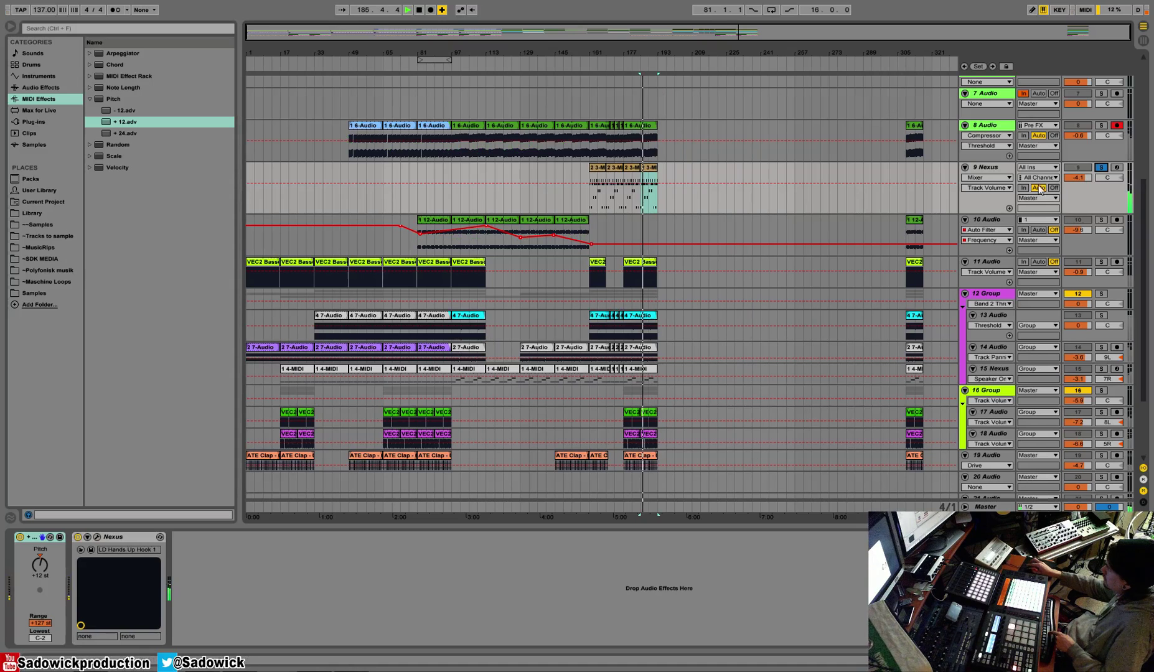
Step: Unsolo the 9 Nexus track, set its volume to -3.1 dB and play the full mix from about bar 155
click(1096, 166)
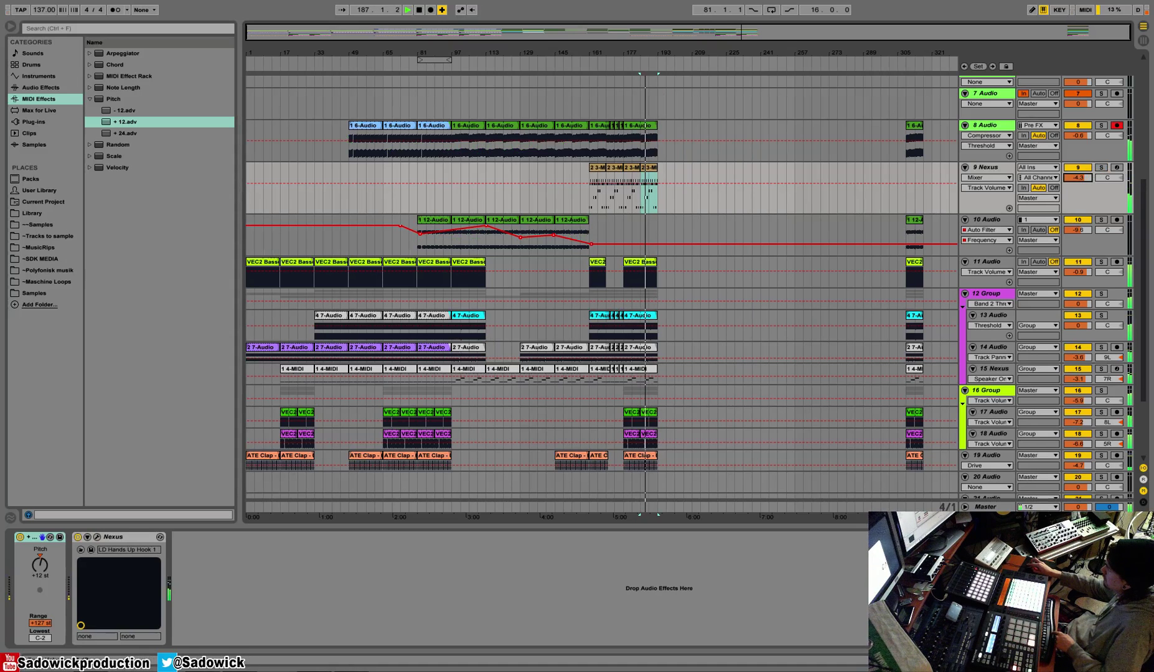
click(597, 168)
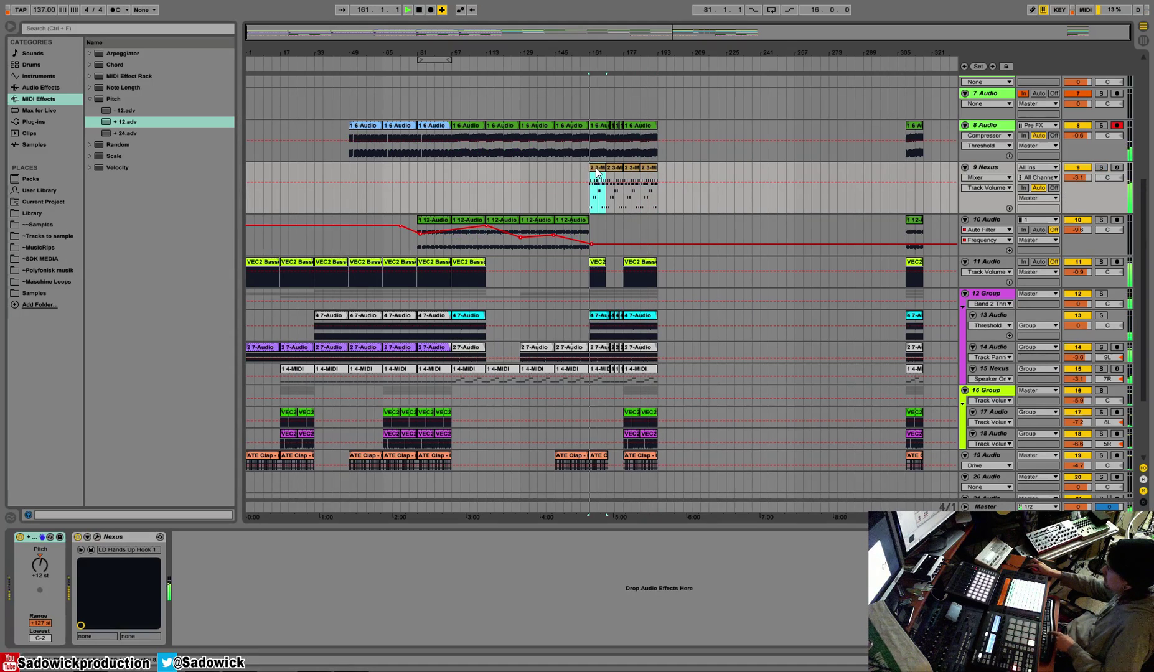
click(572, 69)
click(577, 64)
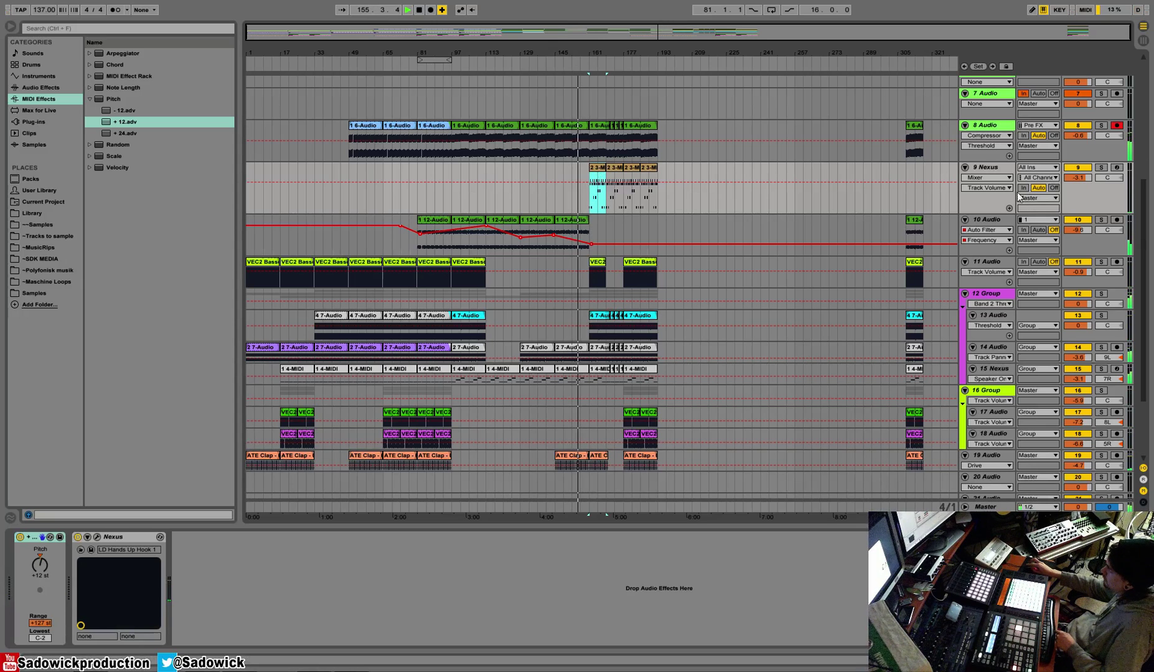
Step: Replace the Nexus instrument on track 9 with the Sylenth1 plug-in, keeping the +12 Pitch effect in front
click(1019, 196)
click(90, 98)
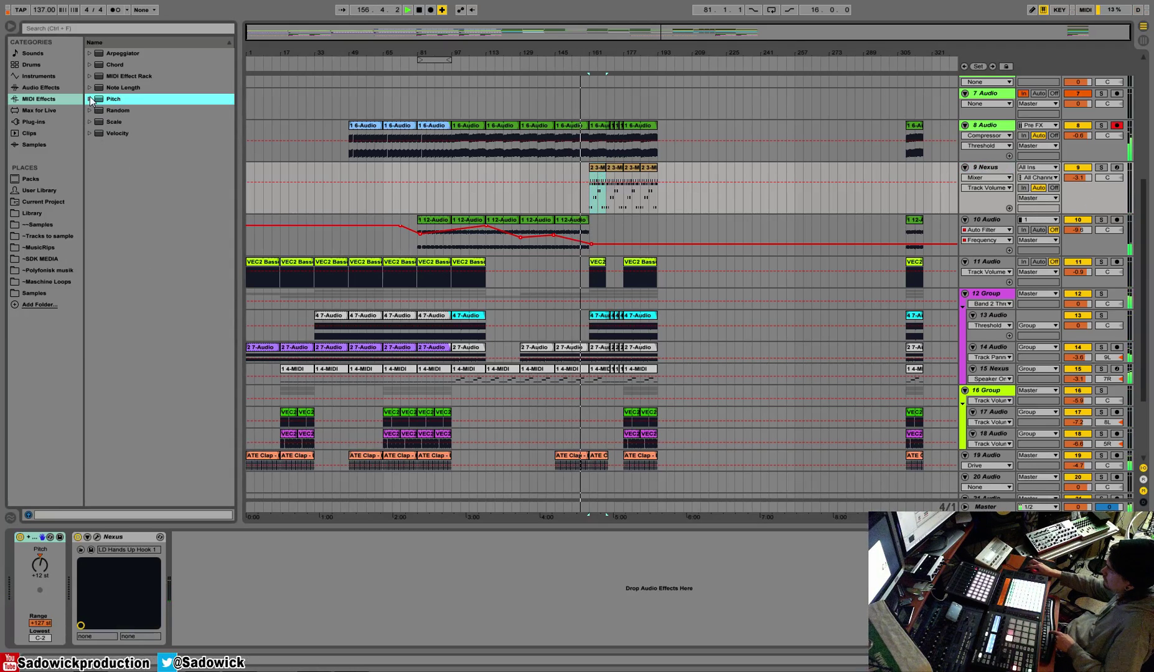
click(32, 111)
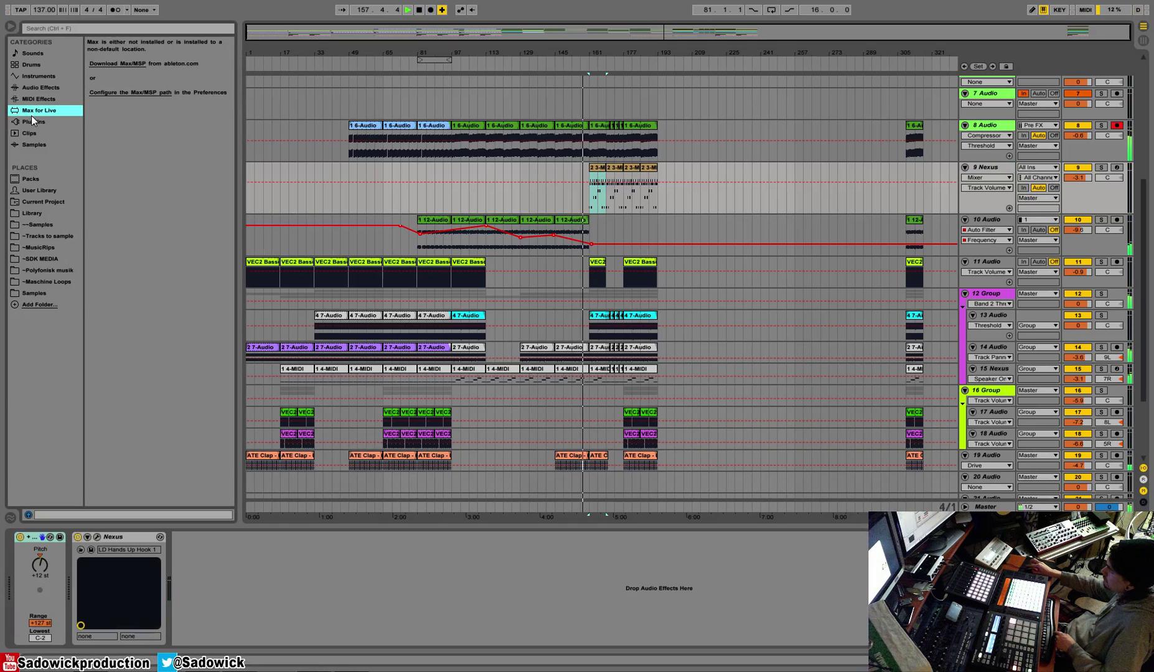
click(33, 121)
click(90, 133)
drag(125, 145, 132, 554)
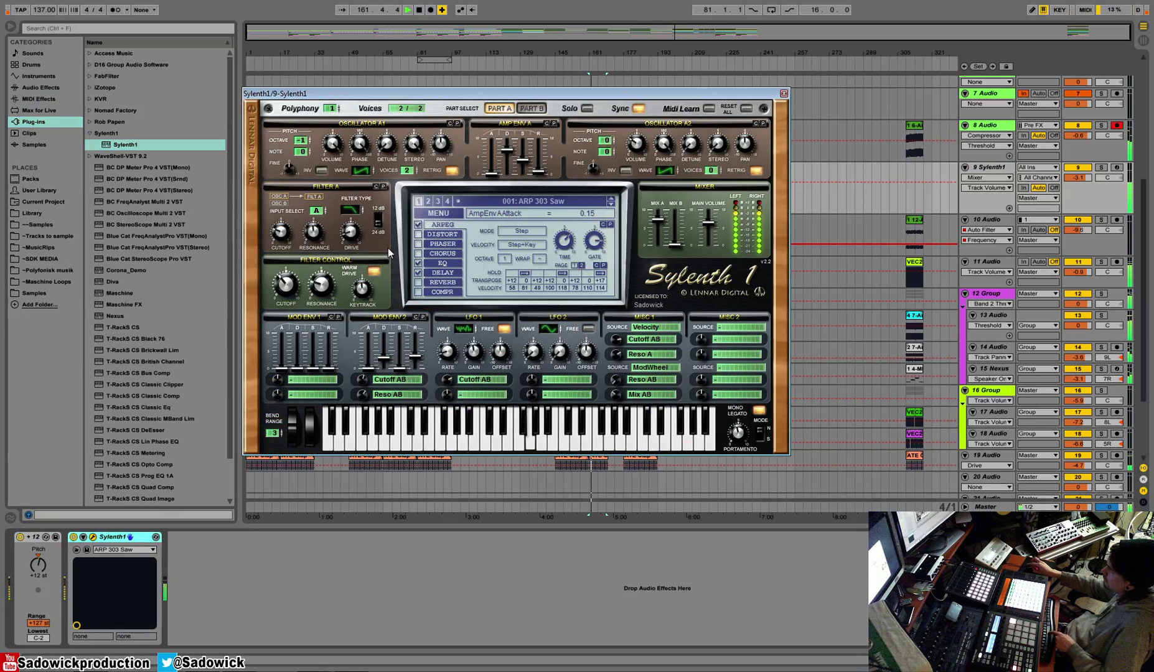
Step: Load preset 257: PD Astronomico Pad from bank 3 of Sylenth1, and close the plug-in window
click(447, 202)
click(437, 203)
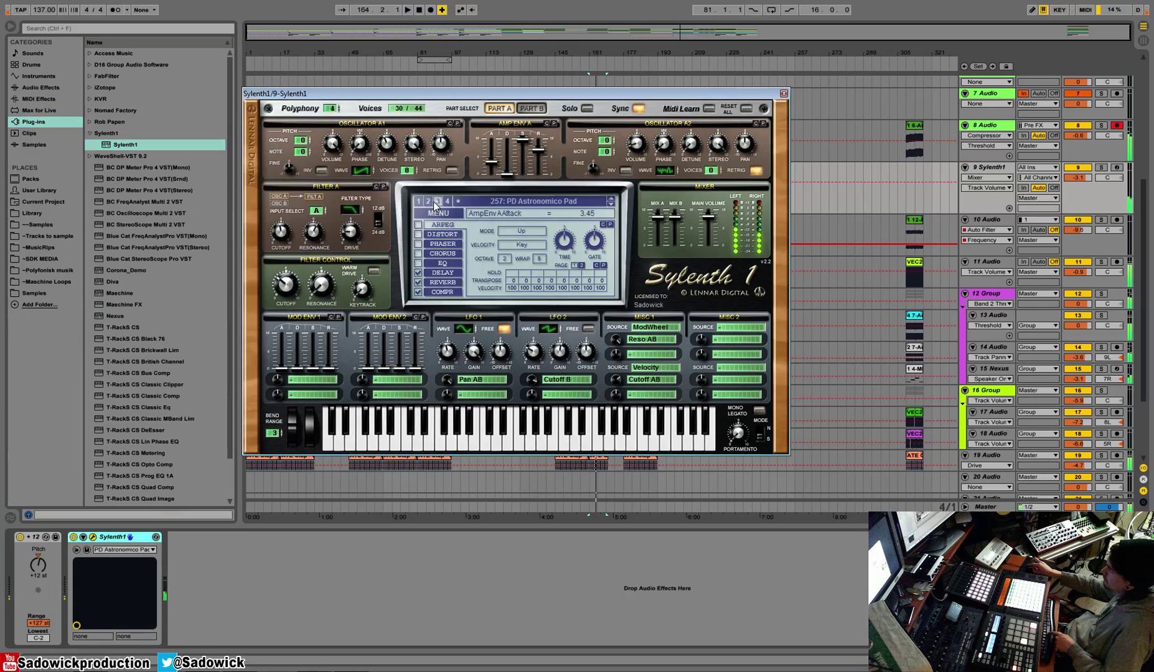
drag(788, 94, 797, 270)
click(794, 269)
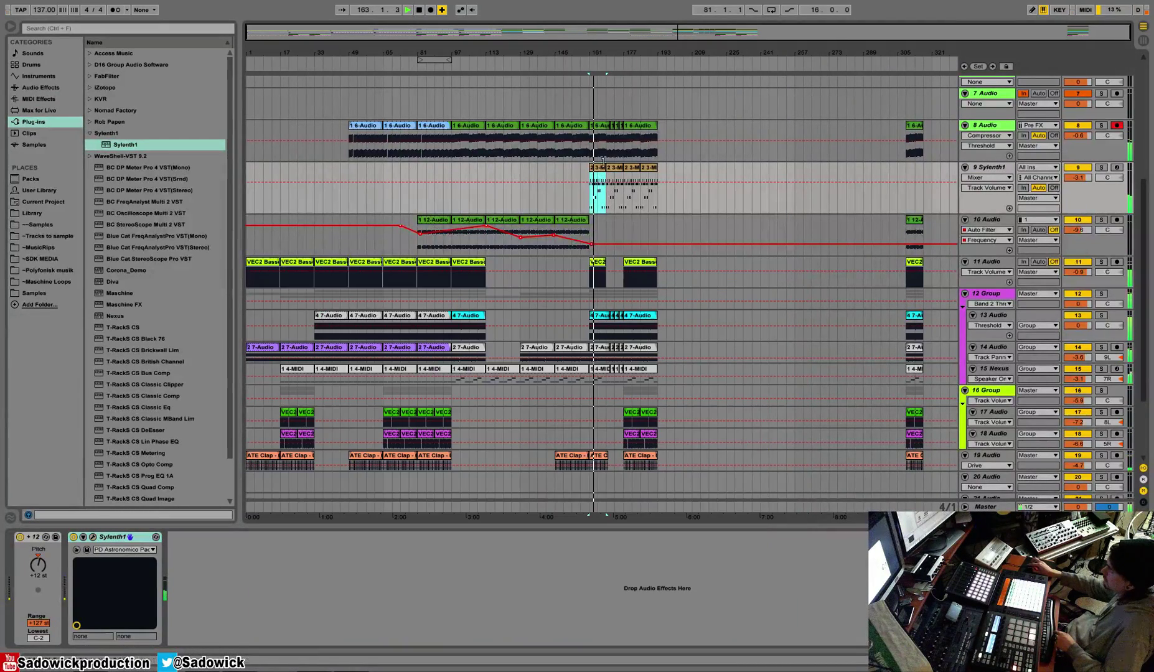
Step: Open the 2 3-MIDI clip at bar 161 on the 9 Sylenth1 track in an enlarged, unfolded note editor
double_click(598, 167)
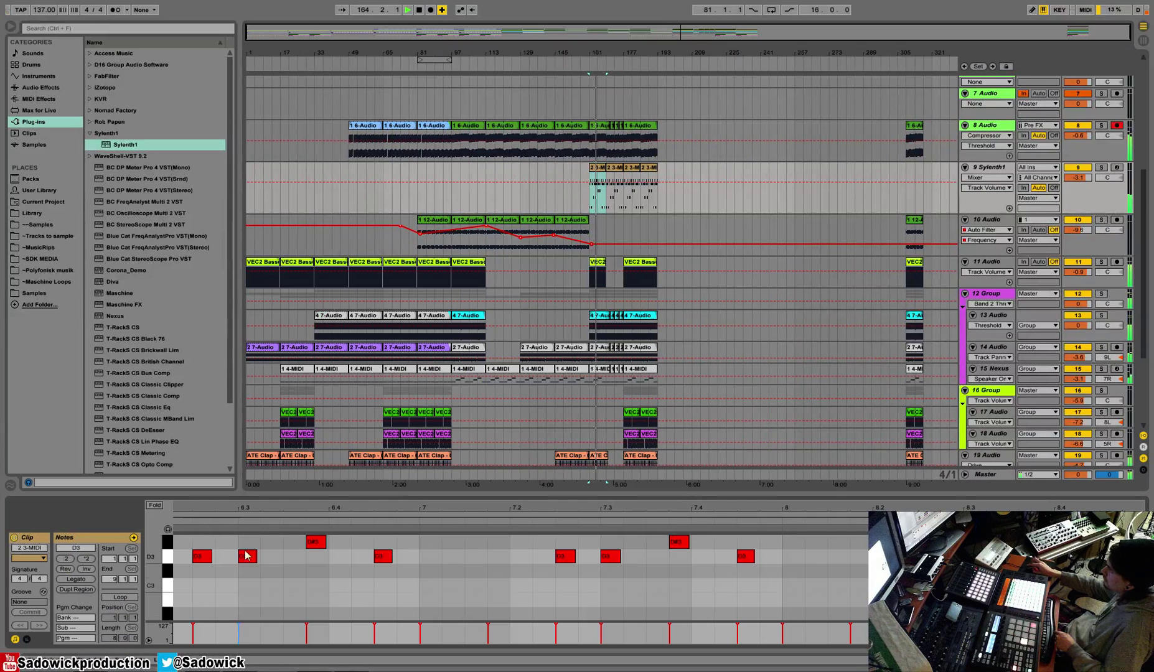
mouse_move(155, 568)
mouse_down()
mouse_move(137, 582)
mouse_move(114, 567)
mouse_move(159, 568)
mouse_up()
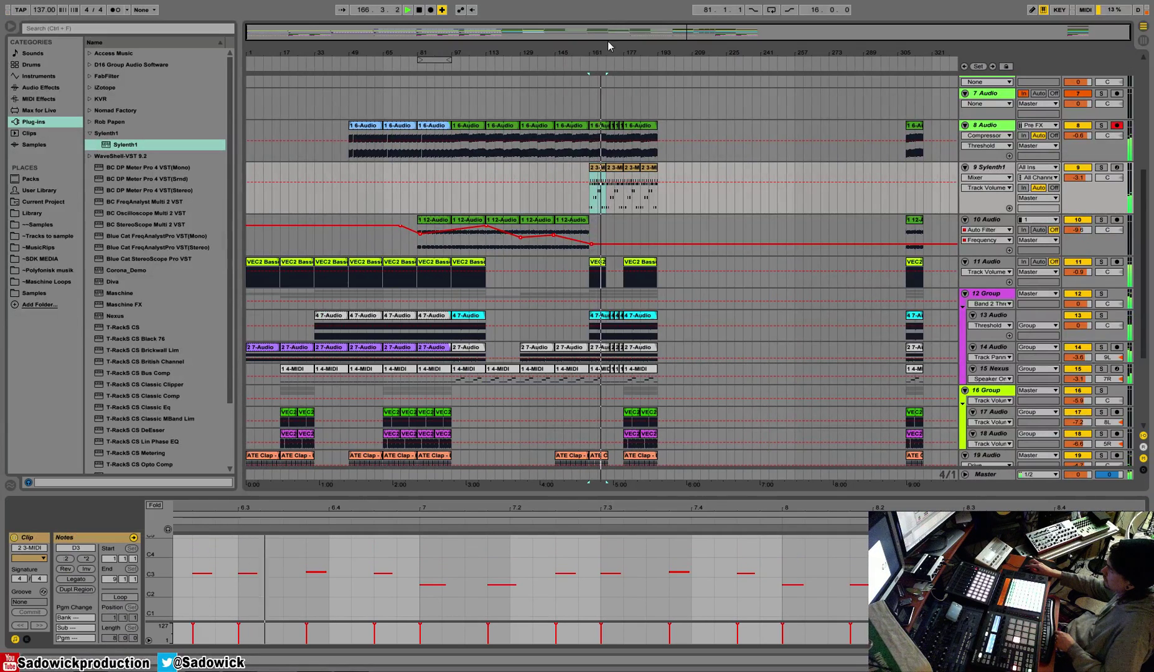
drag(609, 58, 606, 88)
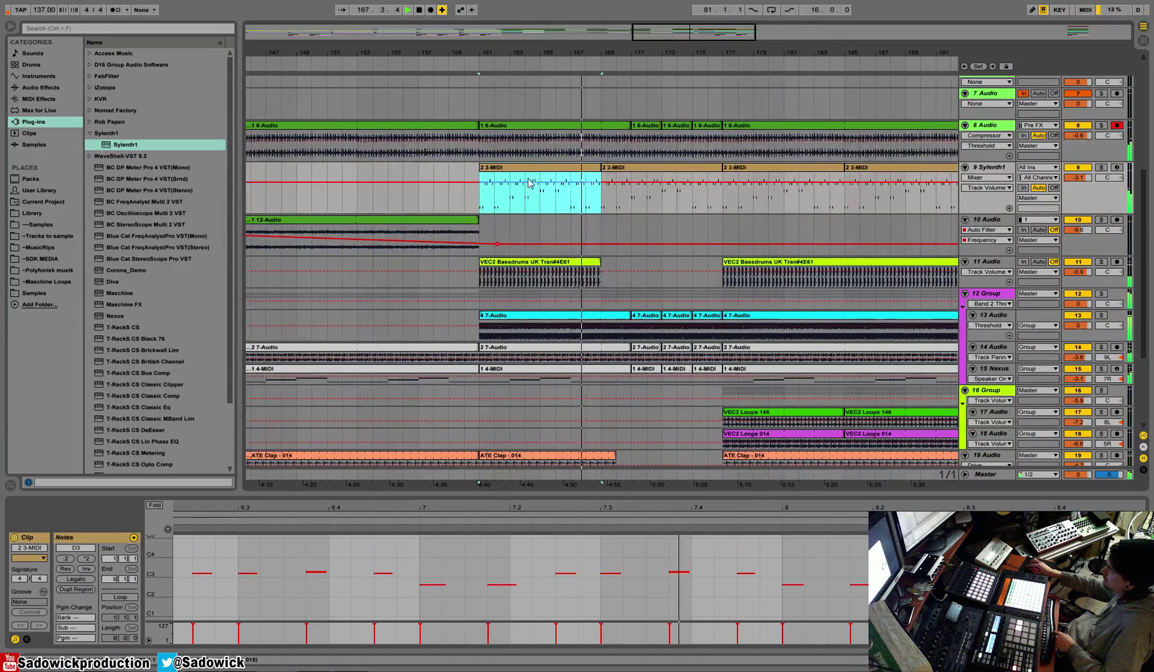
click(155, 506)
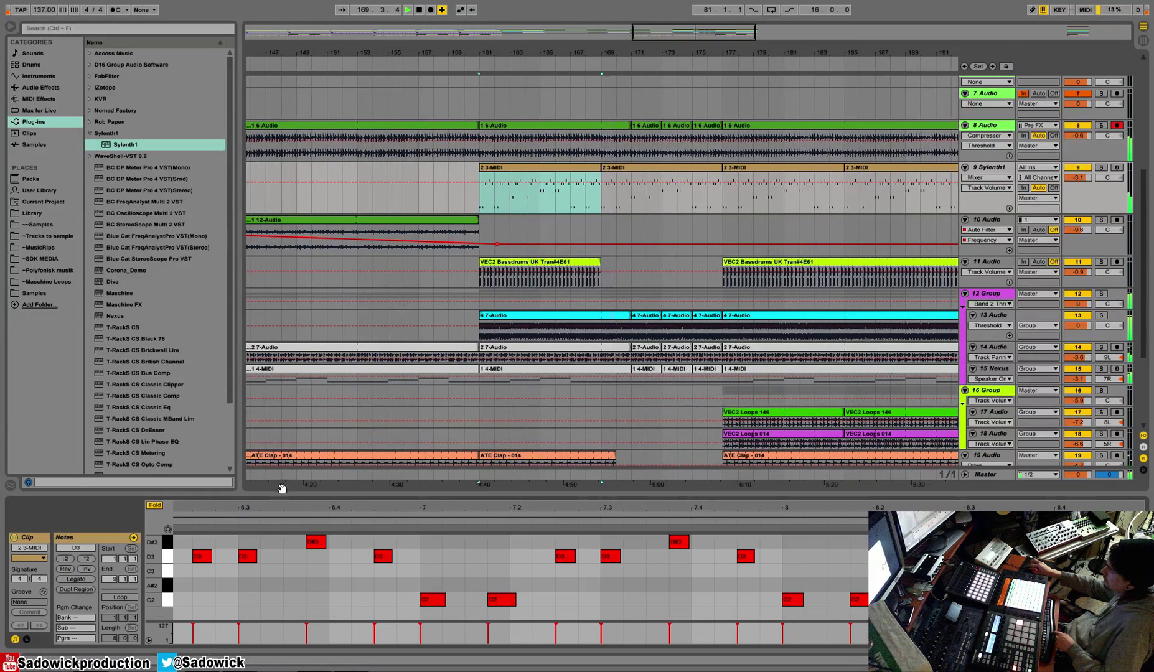
click(155, 506)
drag(268, 494, 280, 212)
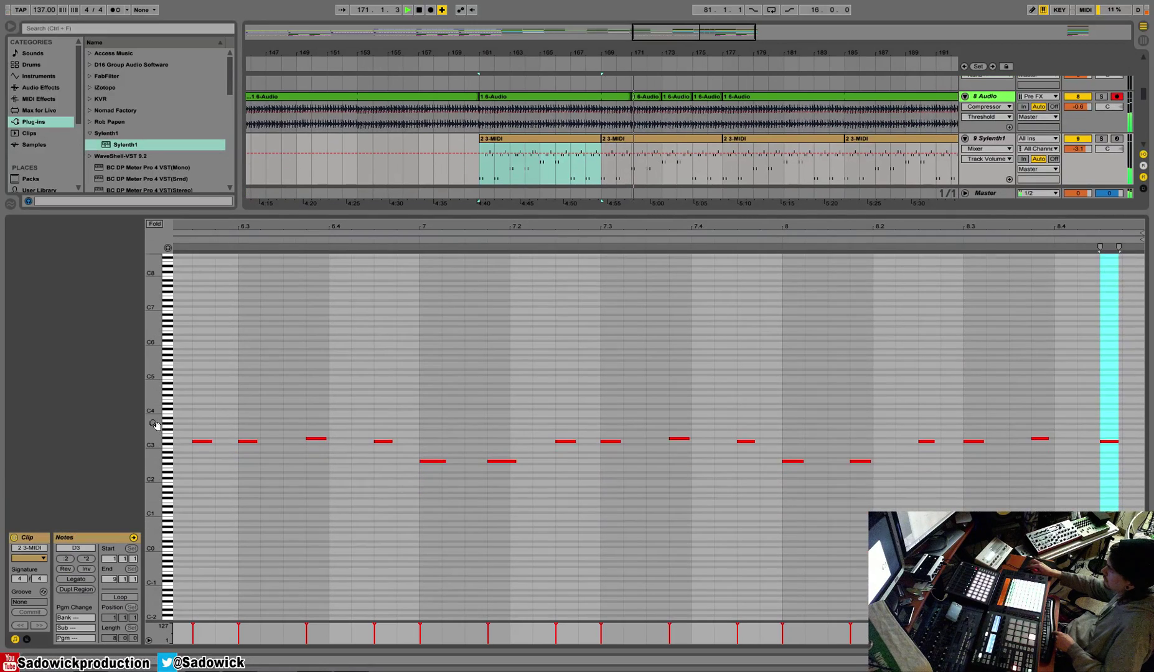
Step: Replace the clip's short low notes with sustained two-bar notes on G2, A#2, C3 and G2 across all eight bars
drag(155, 425, 198, 325)
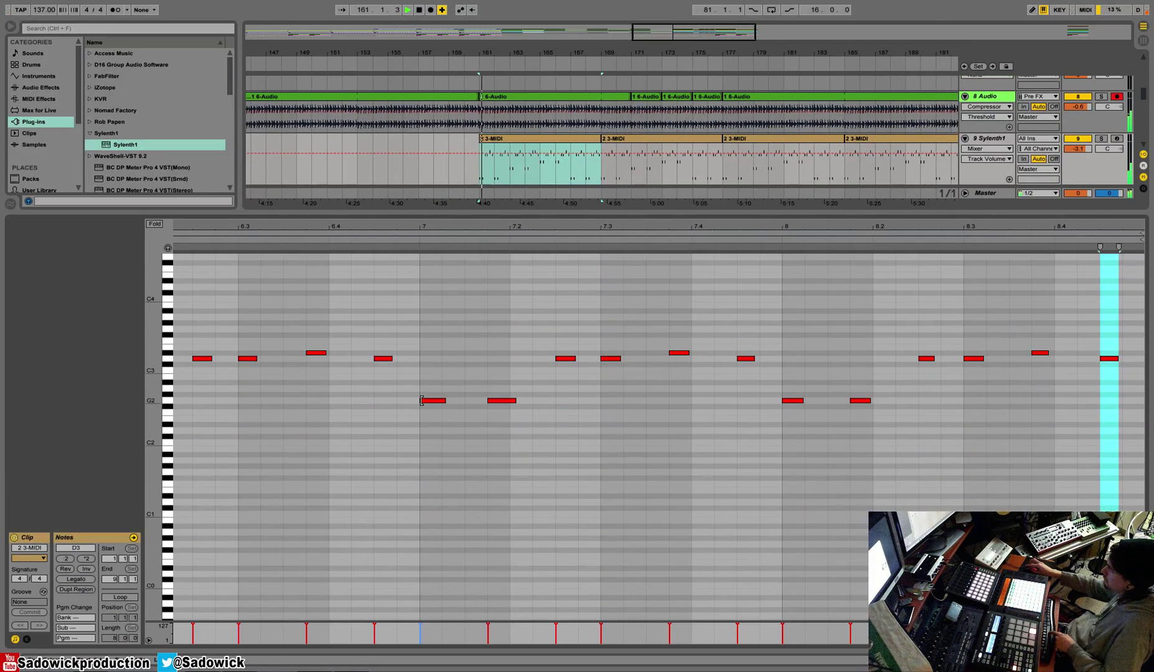
double_click(374, 228)
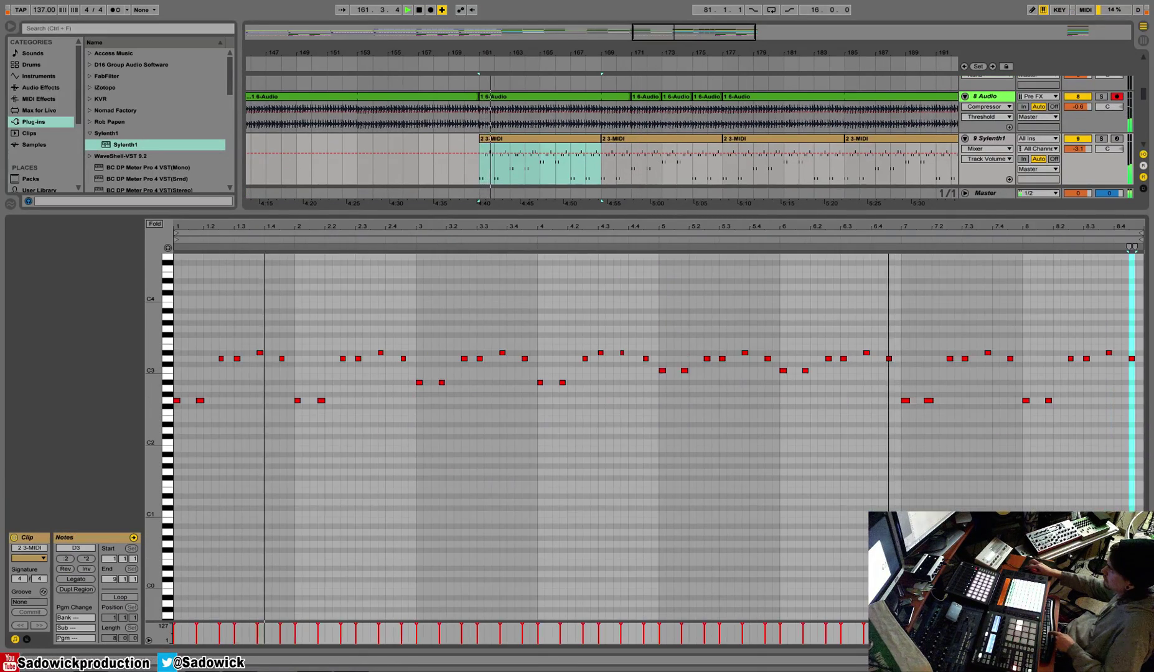
key(space)
drag(180, 402, 1140, 422)
key(space)
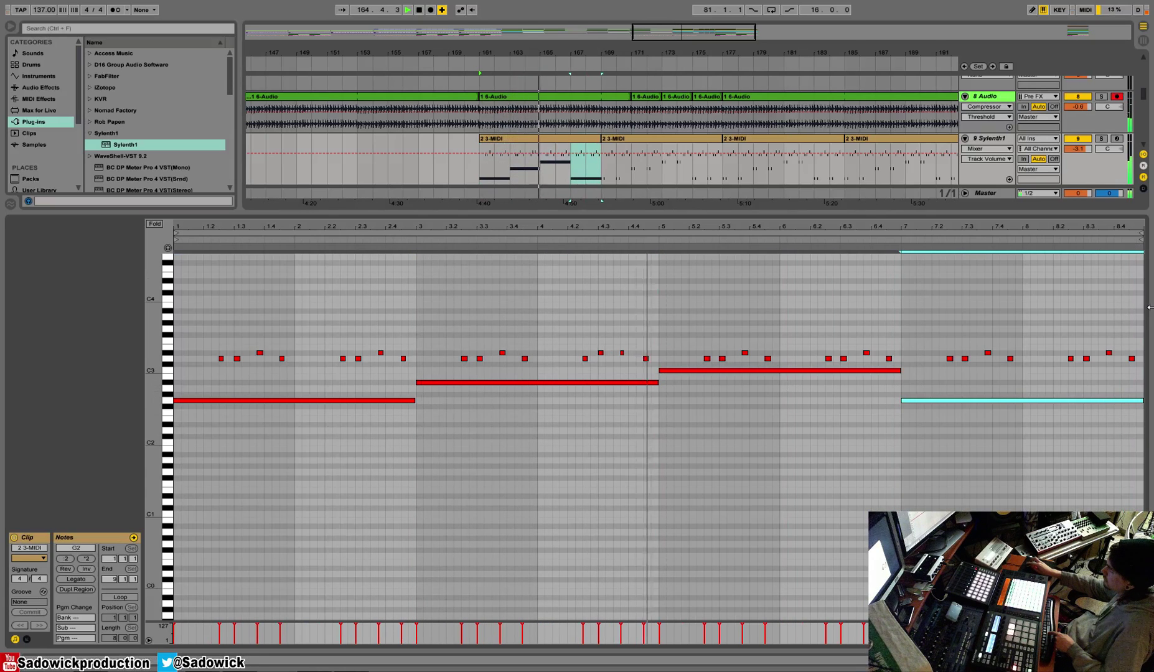
Step: Delete all the short D3 and D#3 melody notes from the clip, leaving only the sustained notes
drag(1140, 316, 607, 361)
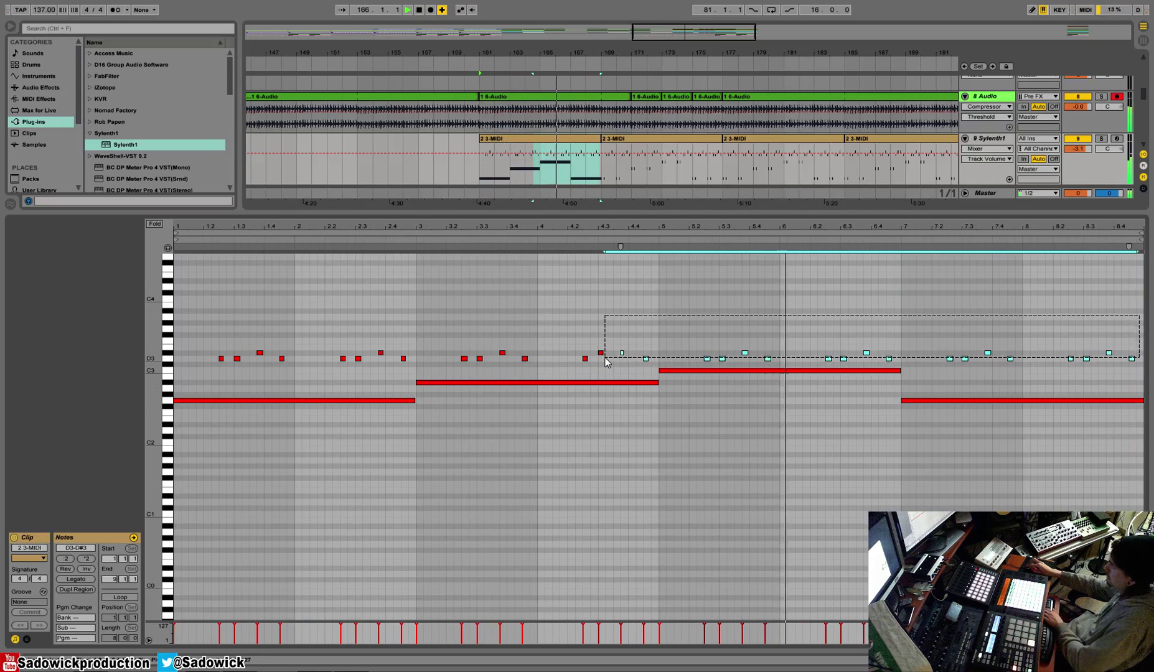
key(Delete)
drag(648, 327, 225, 361)
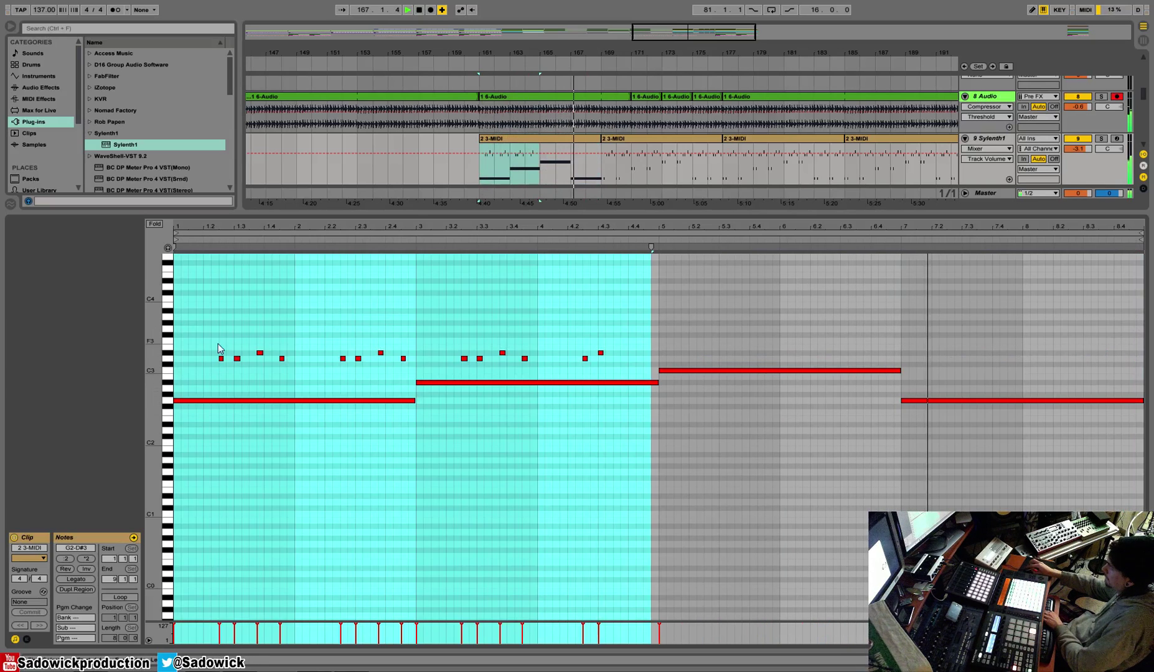
drag(625, 332, 149, 368)
key(Delete)
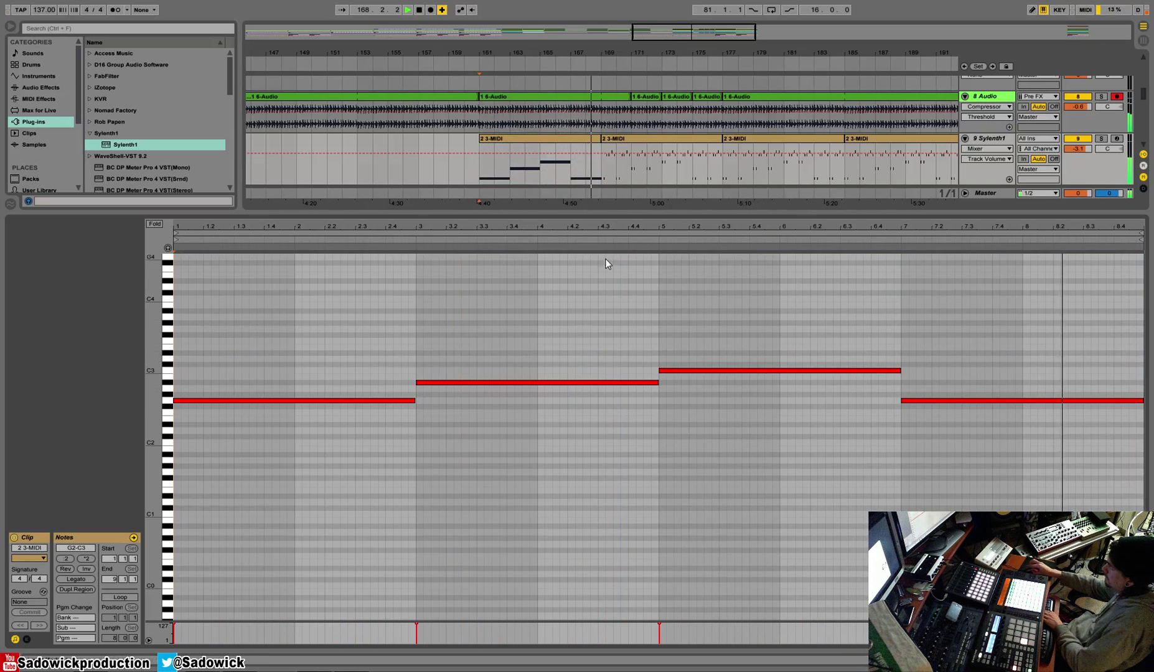
Step: Shrink the note editor and duplicate the edited clip three times over the old ones to fill track 9 up to bar 193
drag(917, 213, 917, 526)
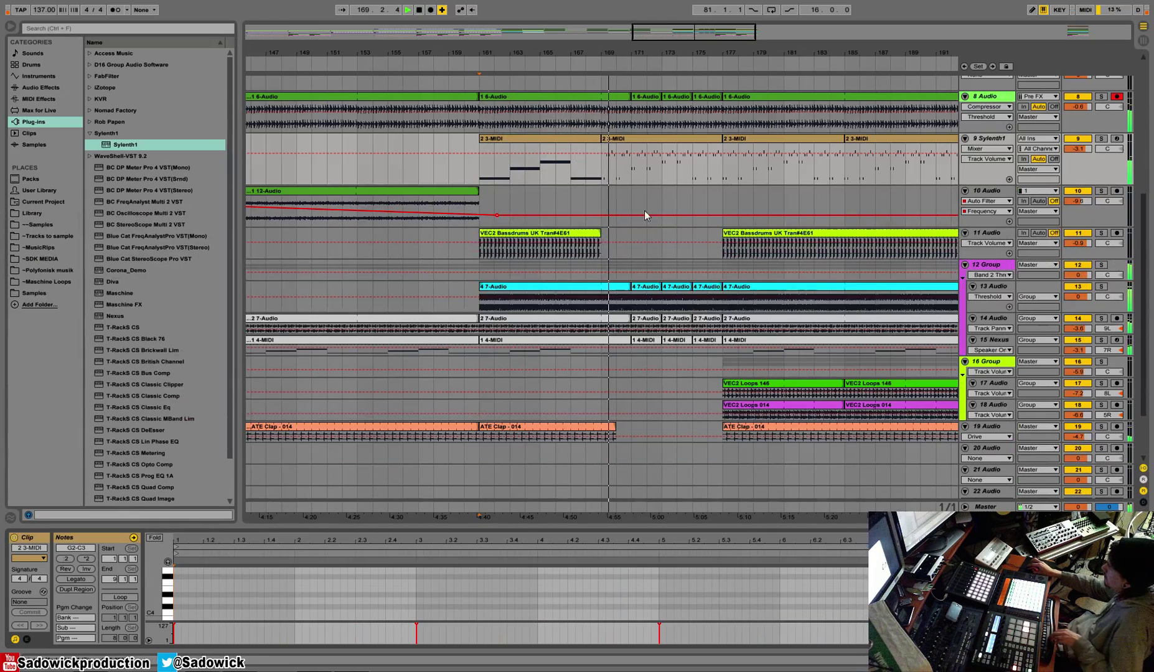
key(space)
click(562, 135)
key(ctrl+d)
key(ctrl+d)
key(ctrl+d)
key(ctrl+d)
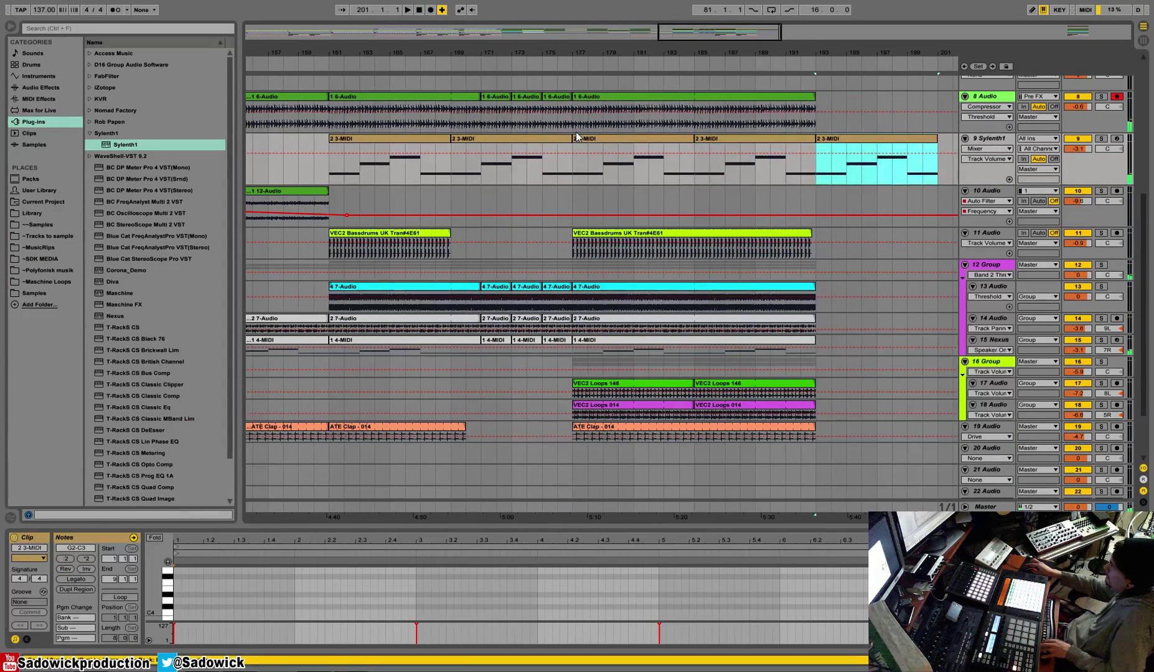
key(ctrl+z)
Step: Play from bar 177 and audition the Sylenth1 presets through 260: PD Neptunus to 262: PD Bass String
click(581, 138)
key(space)
key(shift+Tab)
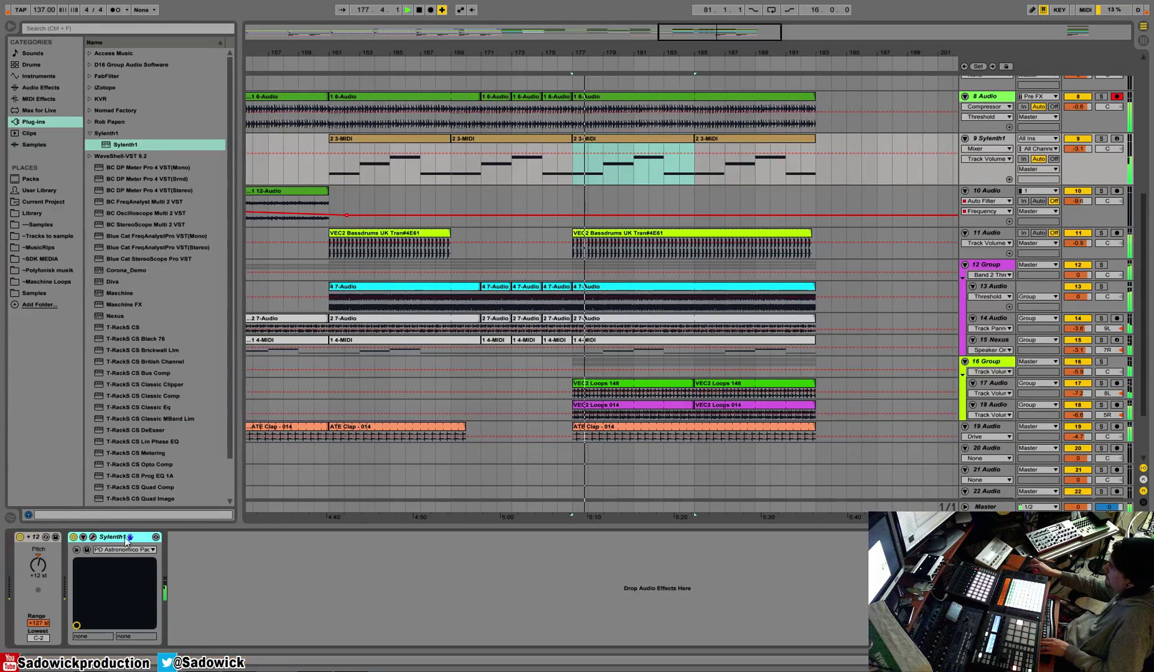
click(94, 537)
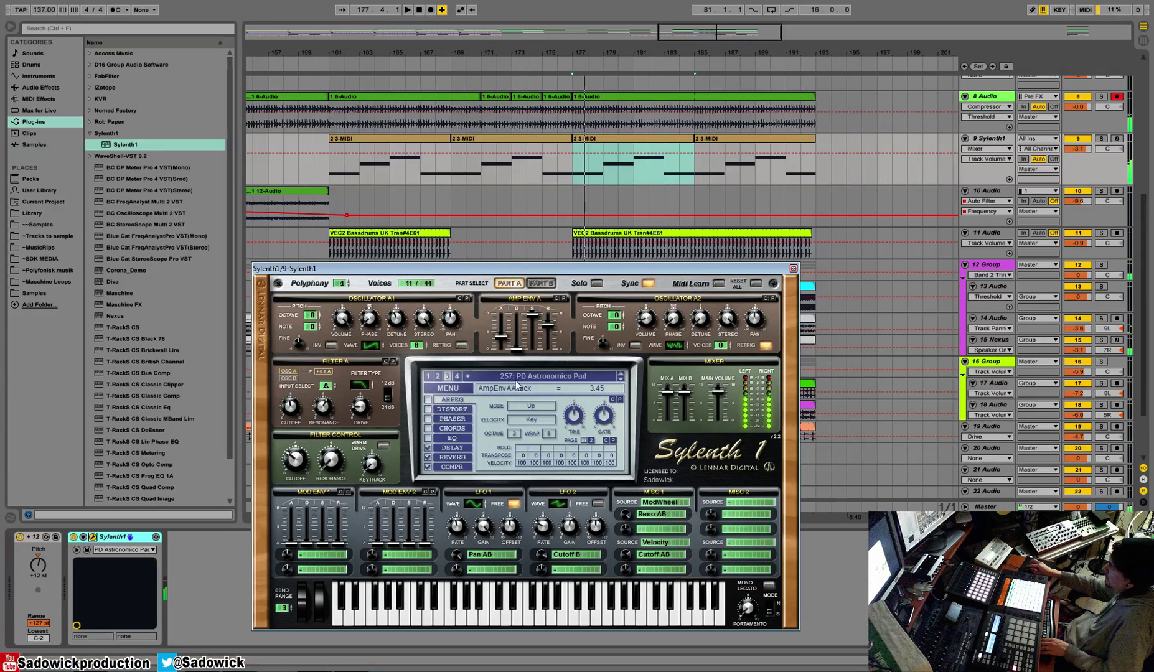
double_click(623, 380)
double_click(622, 380)
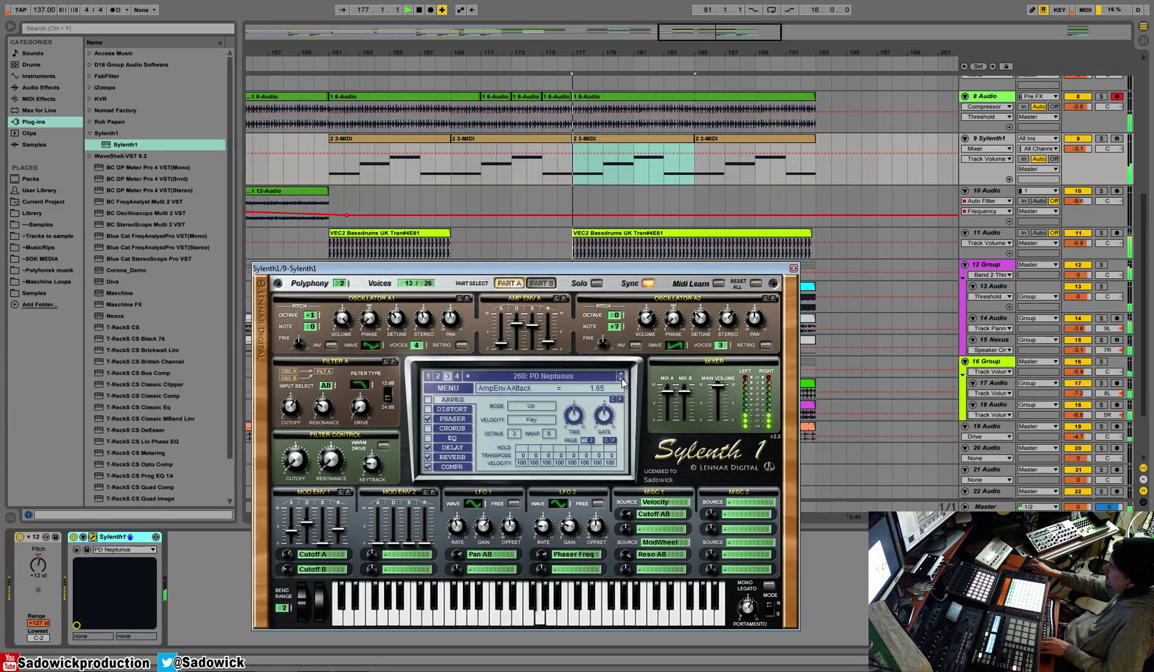
click(622, 380)
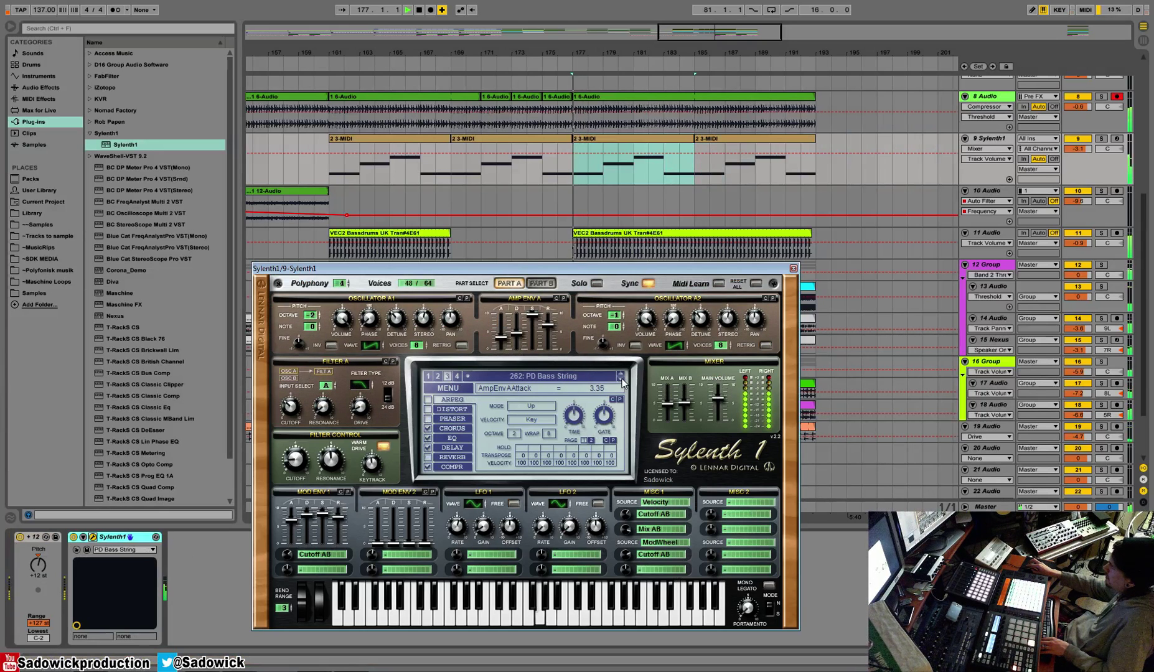
Step: Continue auditioning the Sylenth1 presets through 280: LD Hollow Phase, and also try 285: LD Metal Dist
click(622, 381)
click(622, 380)
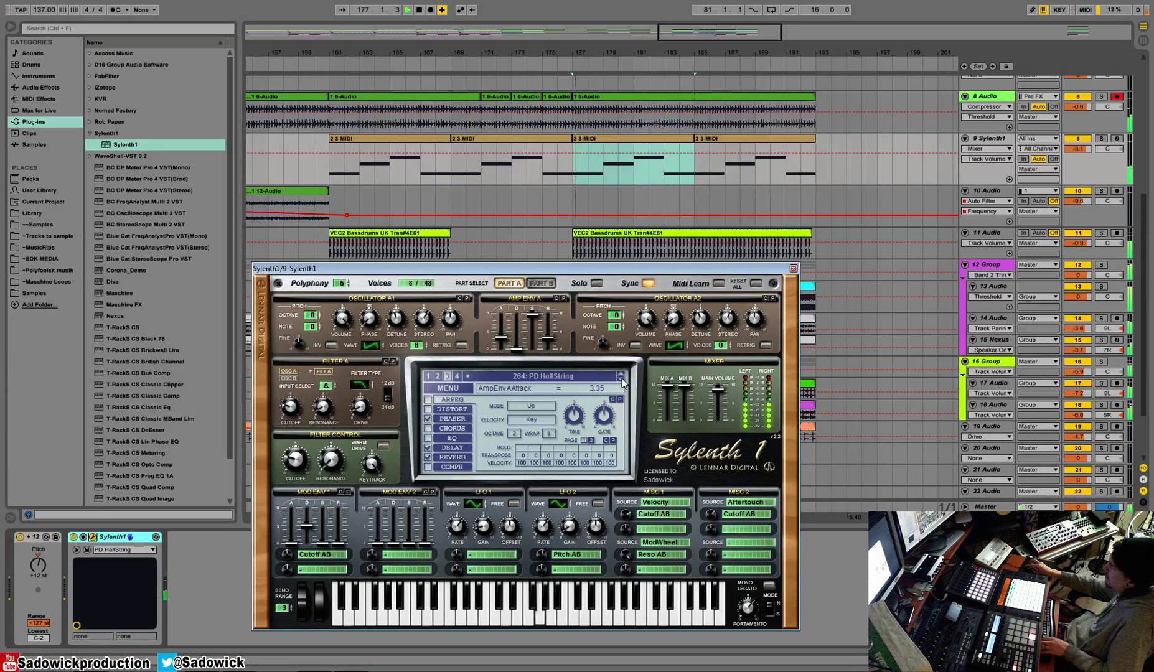
click(622, 380)
click(622, 380)
click(622, 381)
click(622, 380)
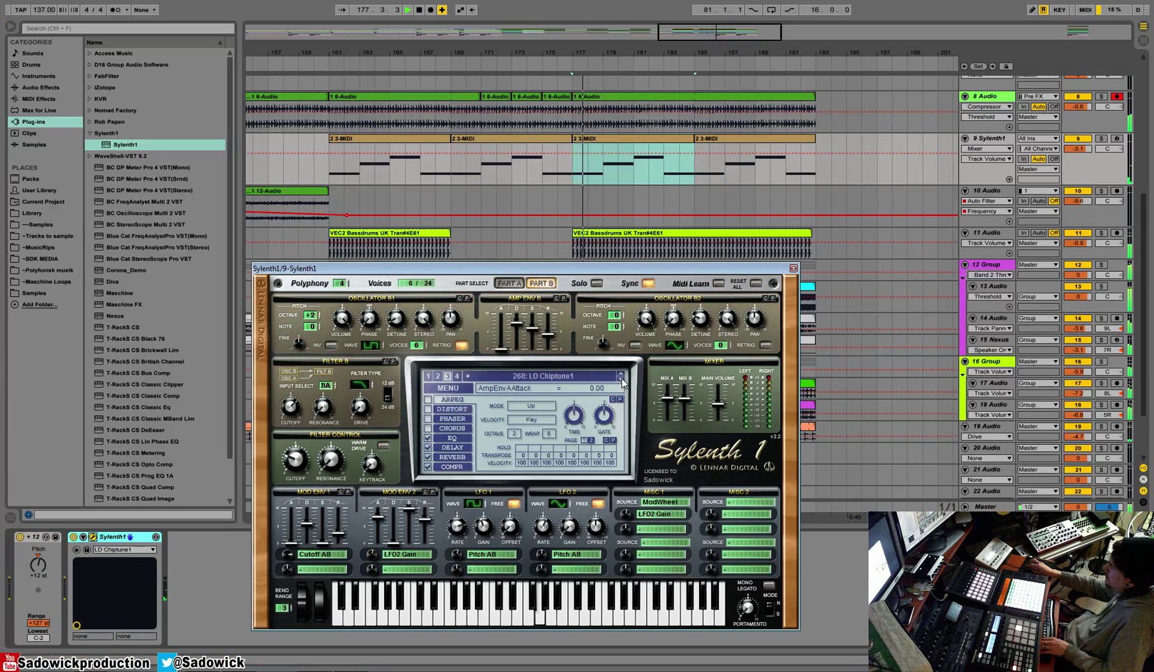
click(621, 380)
click(622, 380)
click(621, 380)
click(622, 381)
click(622, 380)
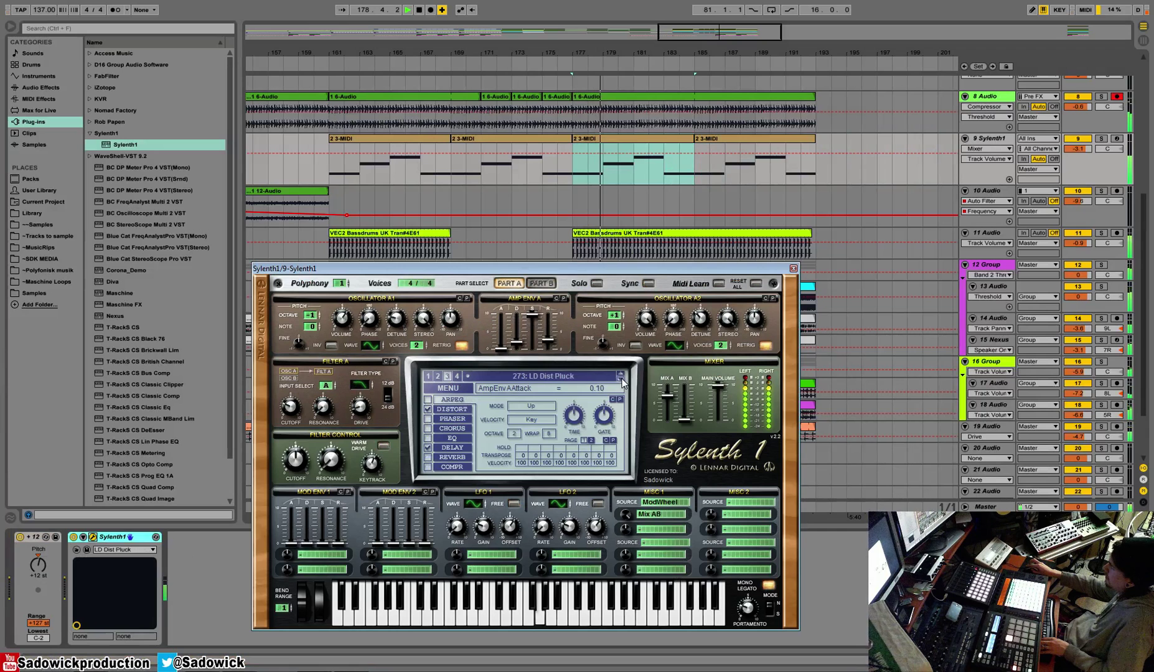
click(622, 381)
click(622, 380)
click(622, 381)
click(622, 381)
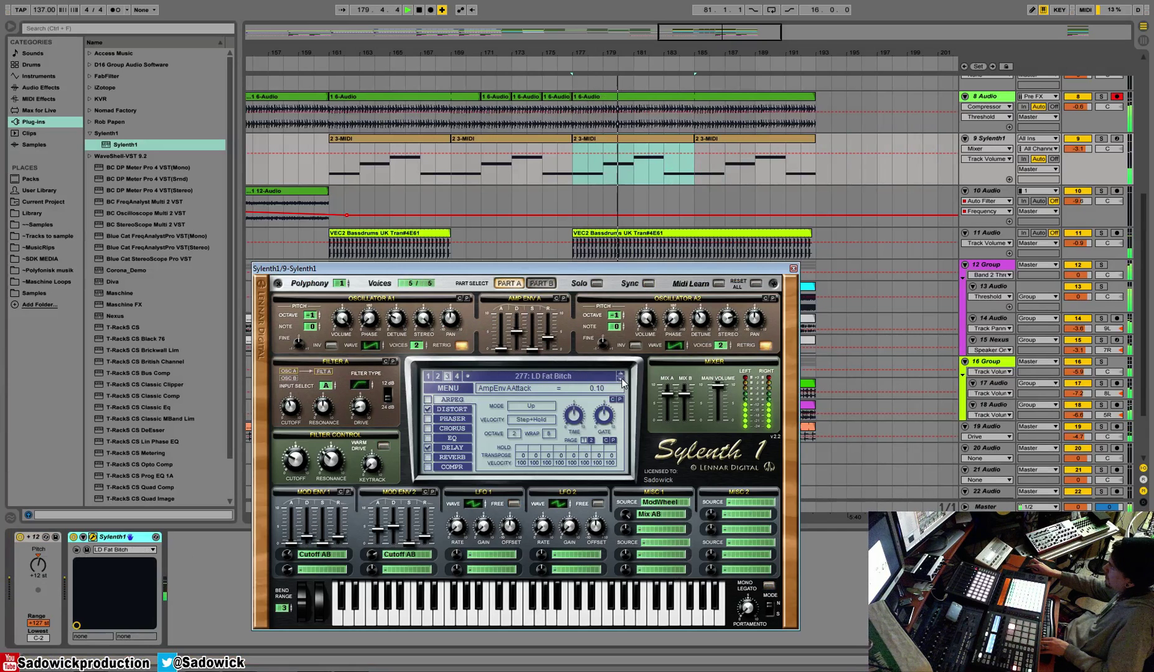
click(622, 380)
click(622, 380)
click(622, 380)
click(554, 380)
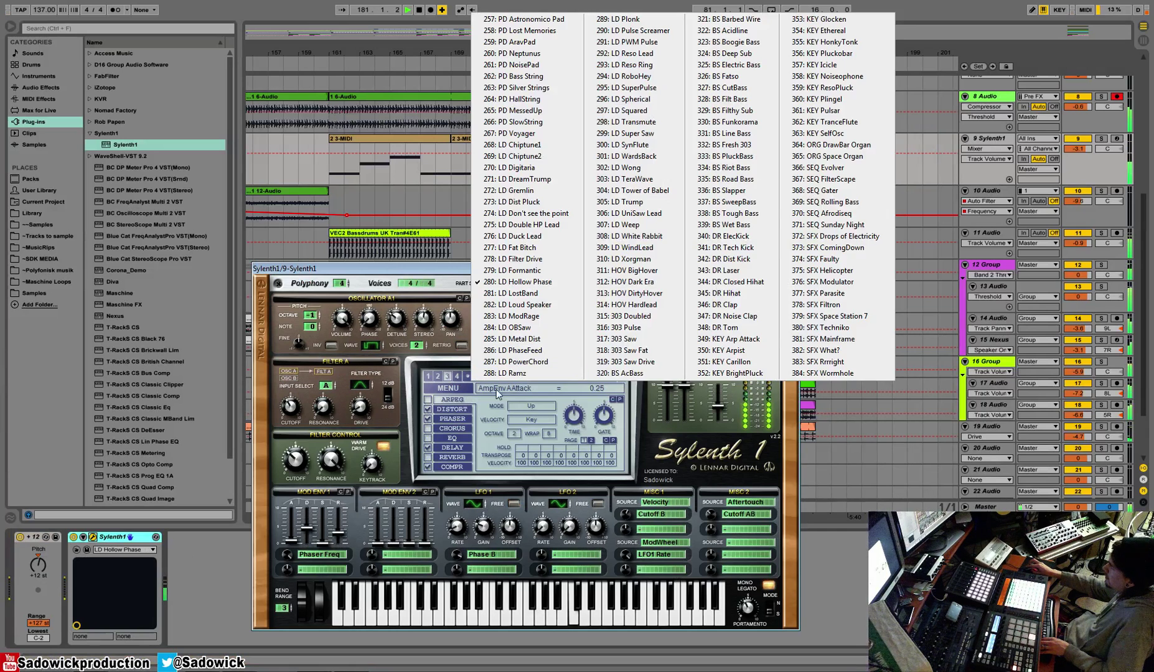
click(500, 342)
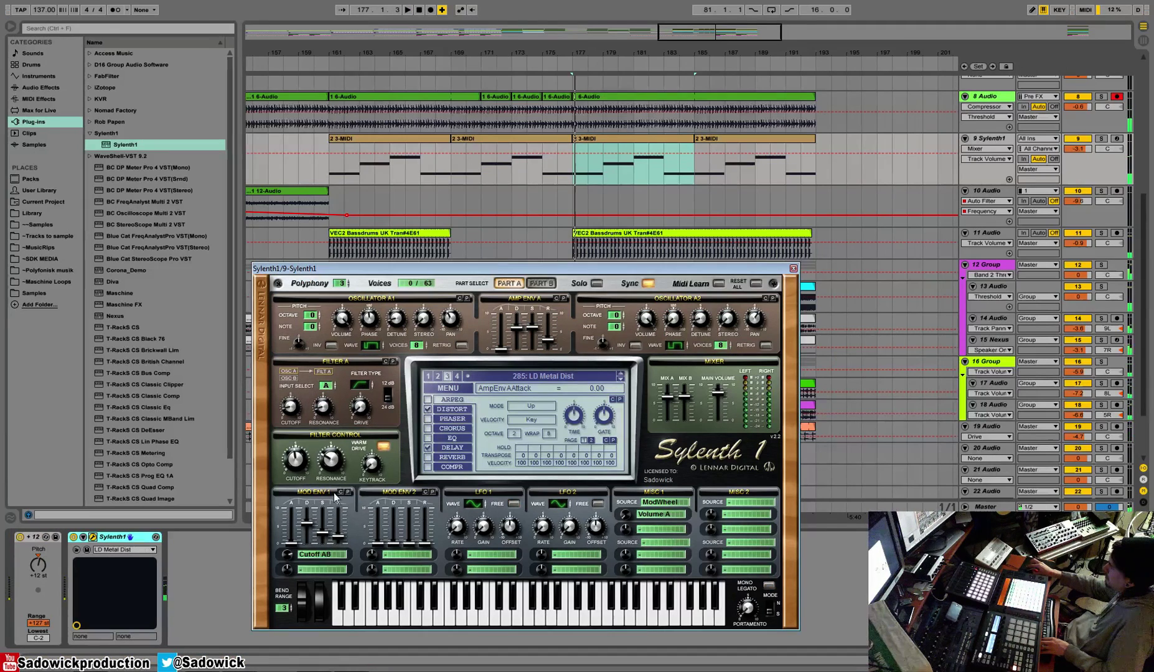
Step: Initialize the Sylenth1 preset, solo track 9, and set oscillator A1 to 7 voices with retrigger off
click(449, 388)
click(459, 512)
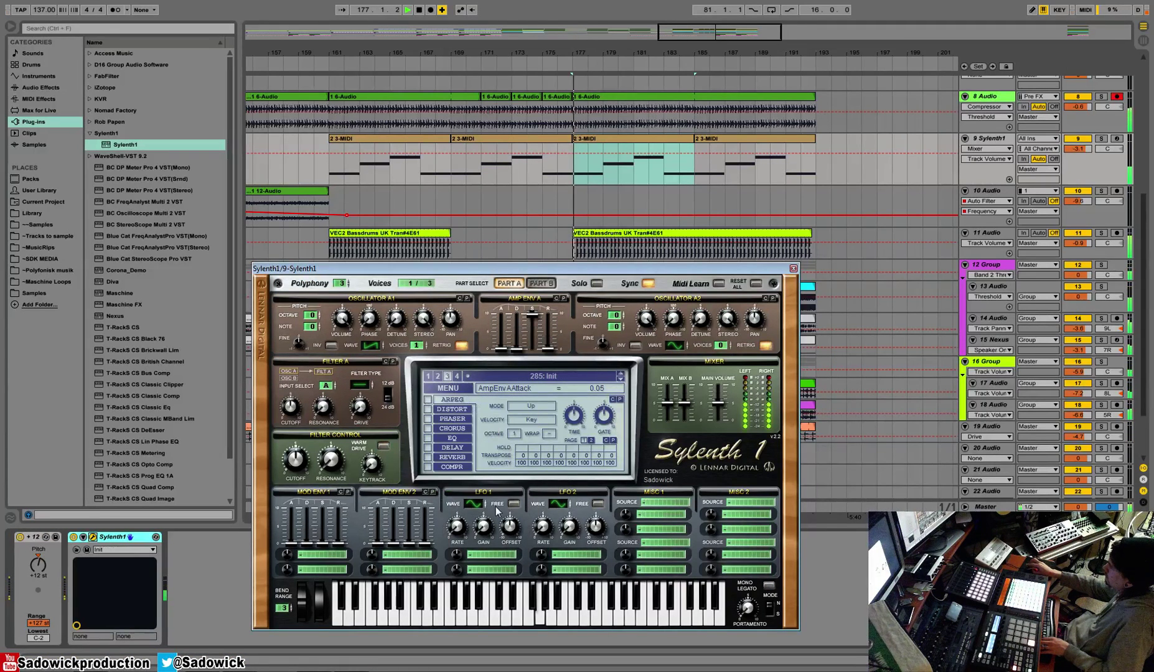
click(1103, 140)
drag(419, 344, 396, 239)
click(461, 346)
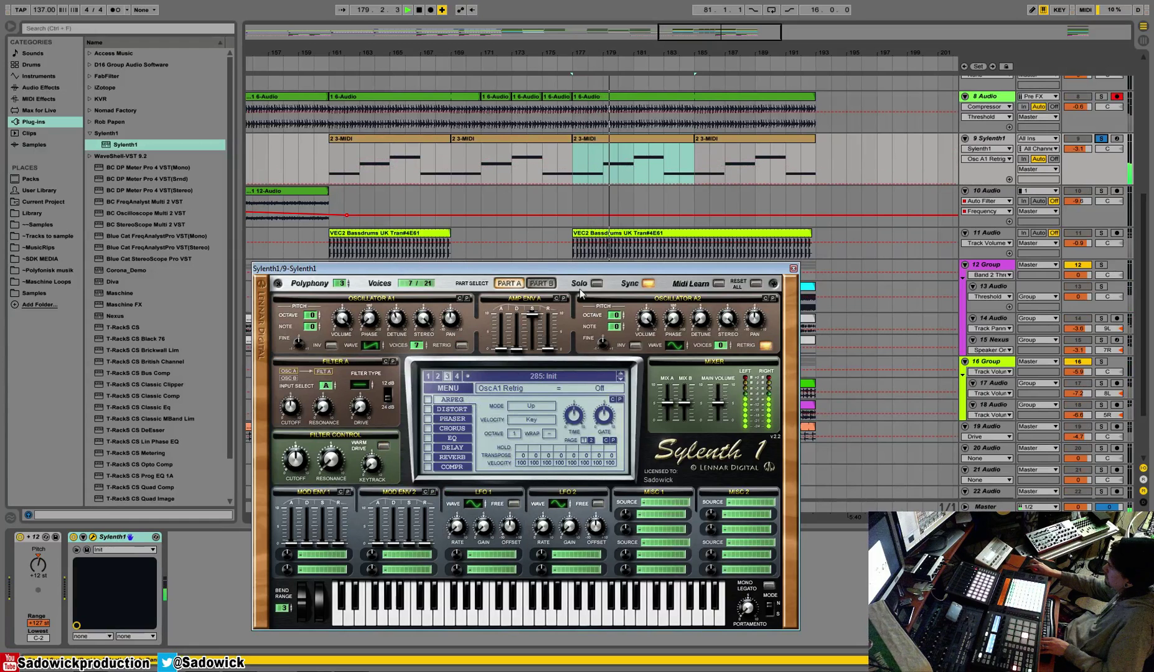
Step: Set oscillator A2 to 6 voices with retrigger off and the same waveform as oscillator A1
click(765, 346)
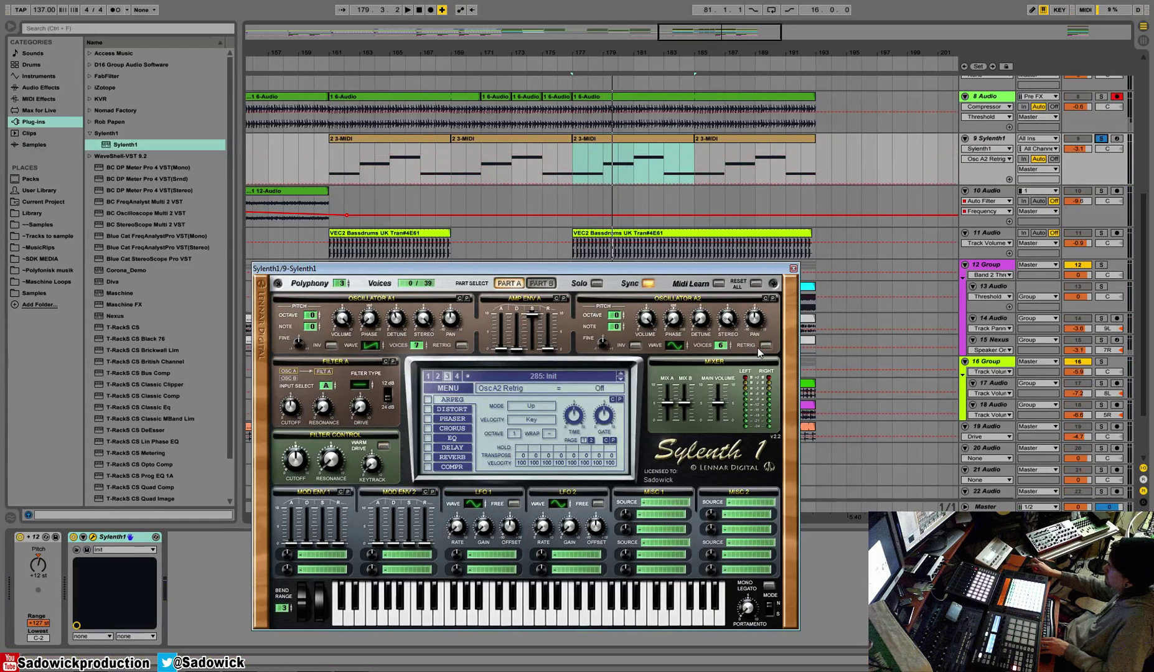
drag(700, 319, 708, 272)
key(space)
click(675, 345)
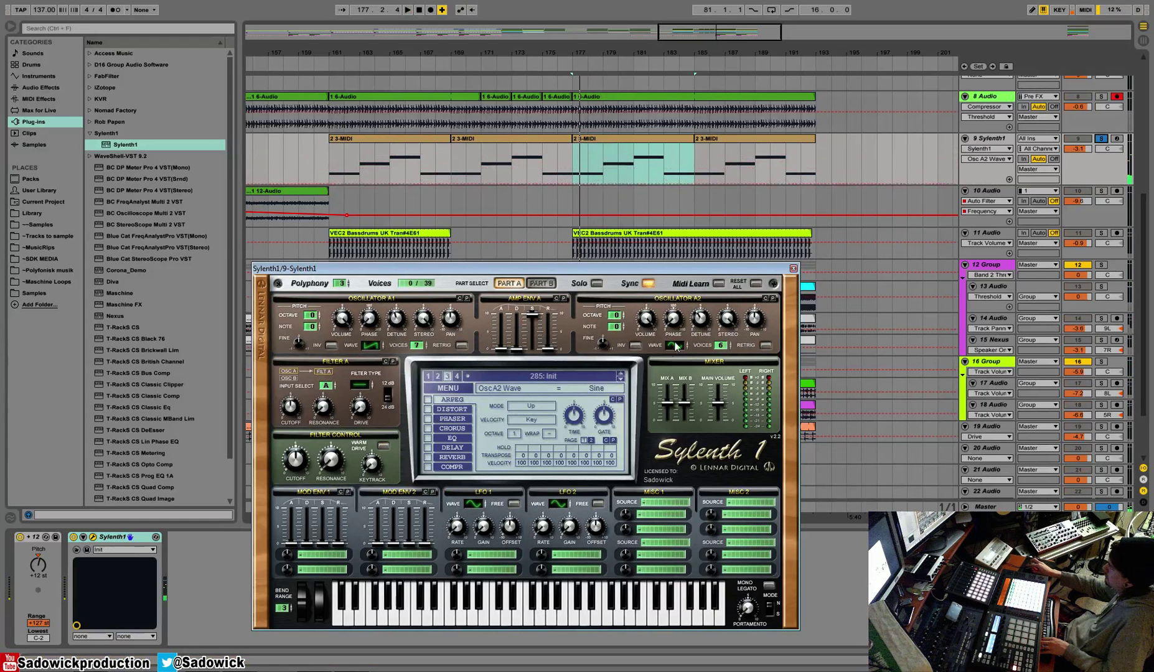
key(space)
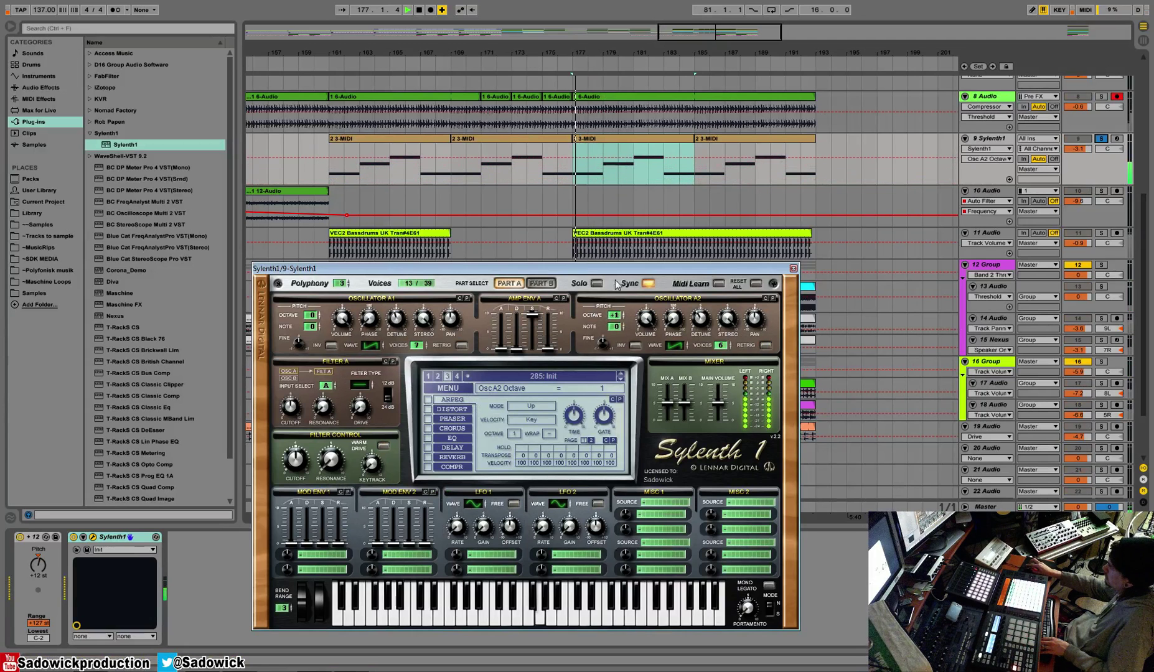
key(space)
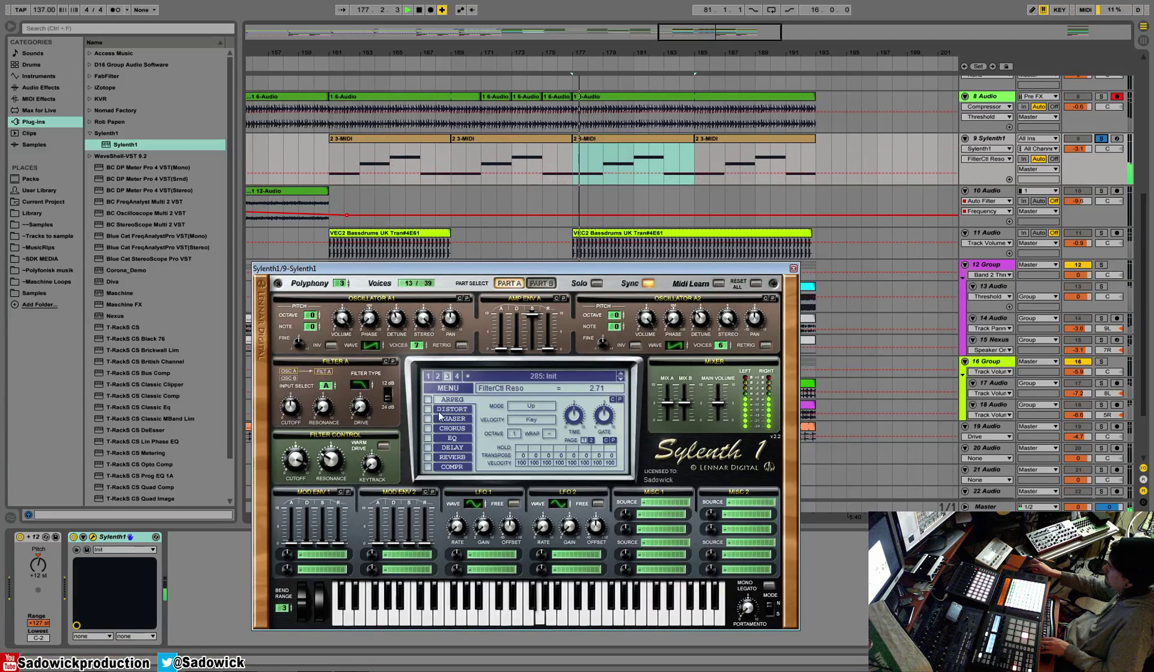
Step: Switch off the +12 Pitch device on track 9 and add a Compressor with an infinite ratio after Sylenth1
click(794, 269)
click(19, 537)
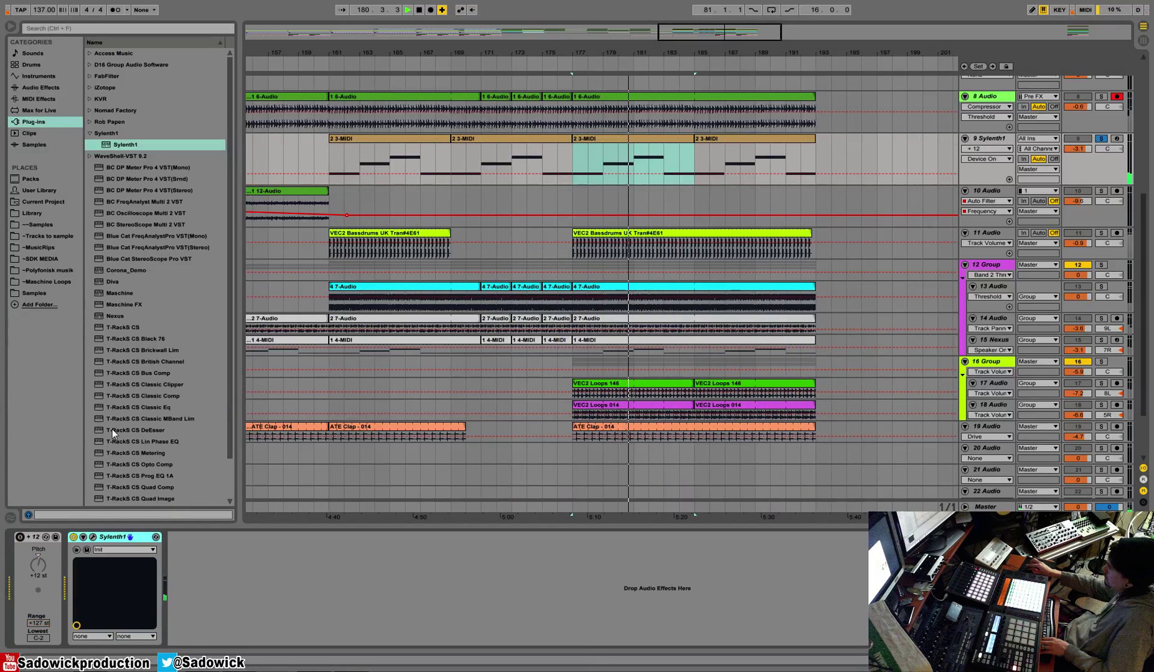
click(41, 87)
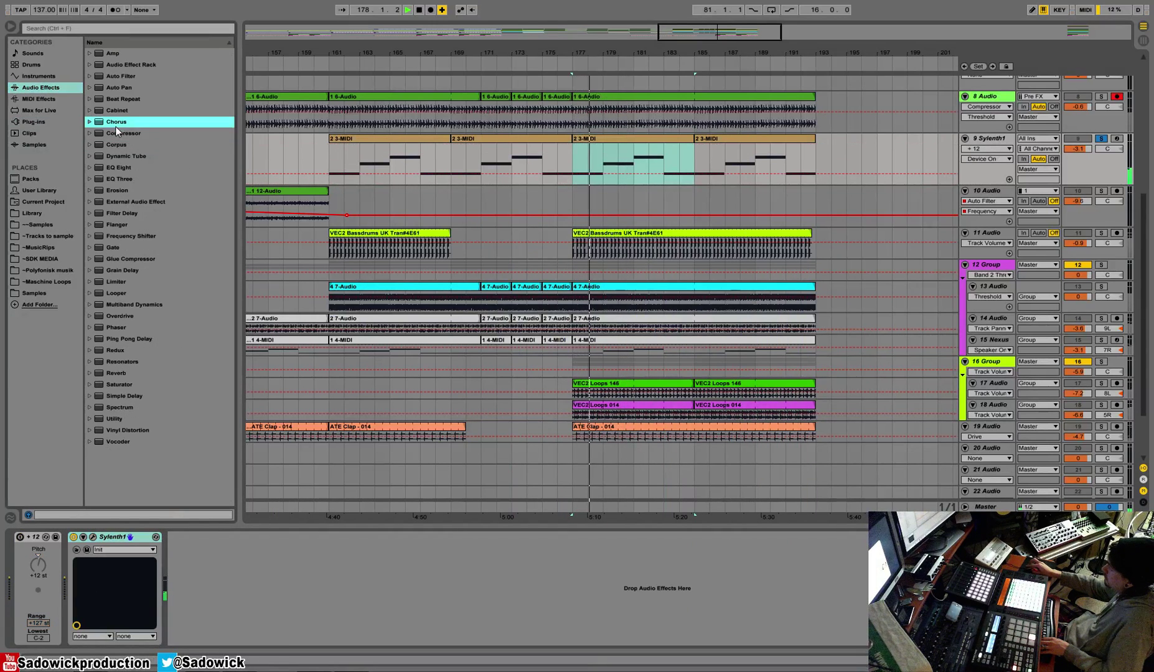
drag(124, 133, 230, 614)
key(space)
key(space)
key(space)
key(space)
drag(184, 560, 199, 478)
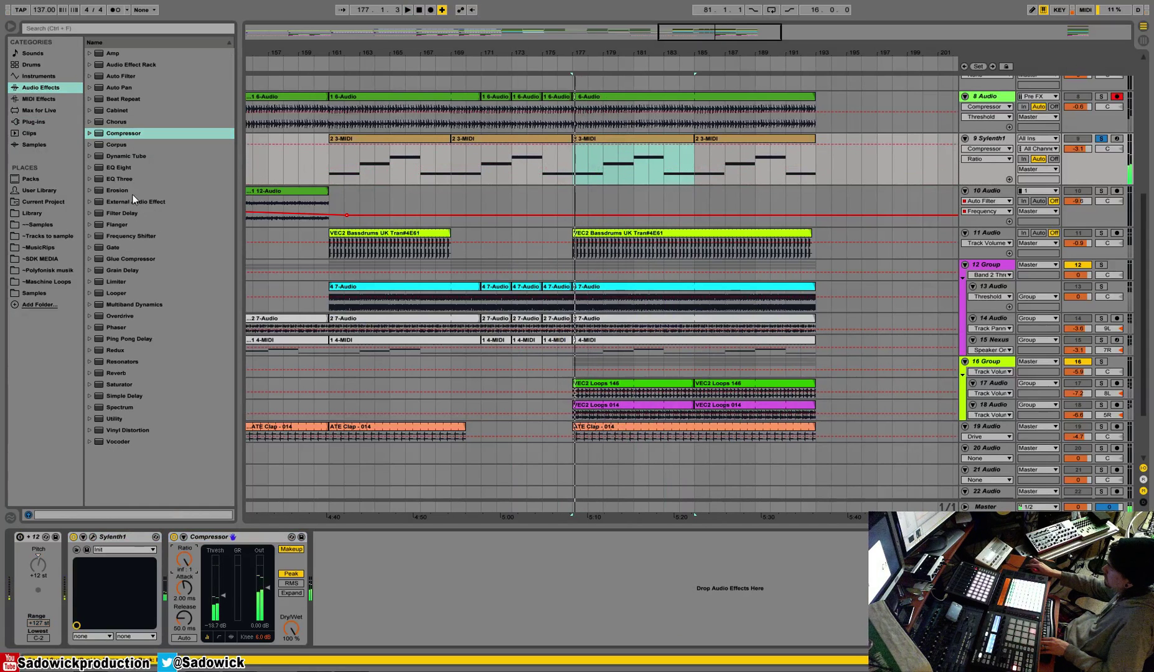
Step: Add a Reverb after the Compressor with Dry/Wet at 34% and the Flat and Cut options turned off
drag(117, 373, 449, 565)
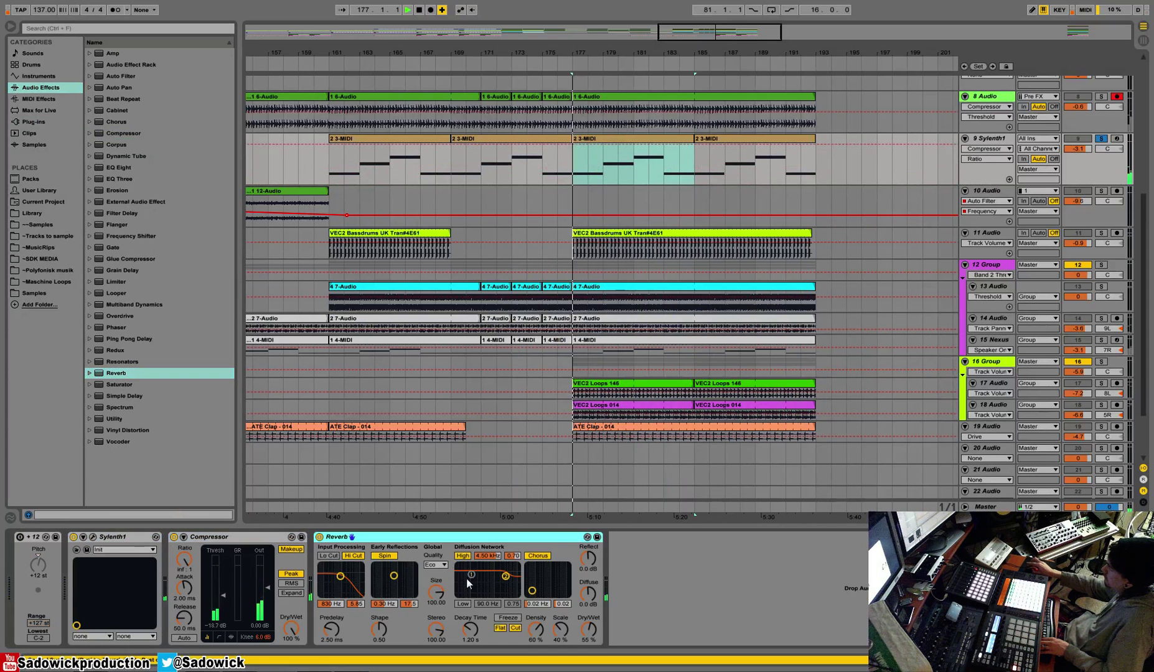
drag(587, 628, 587, 644)
click(501, 628)
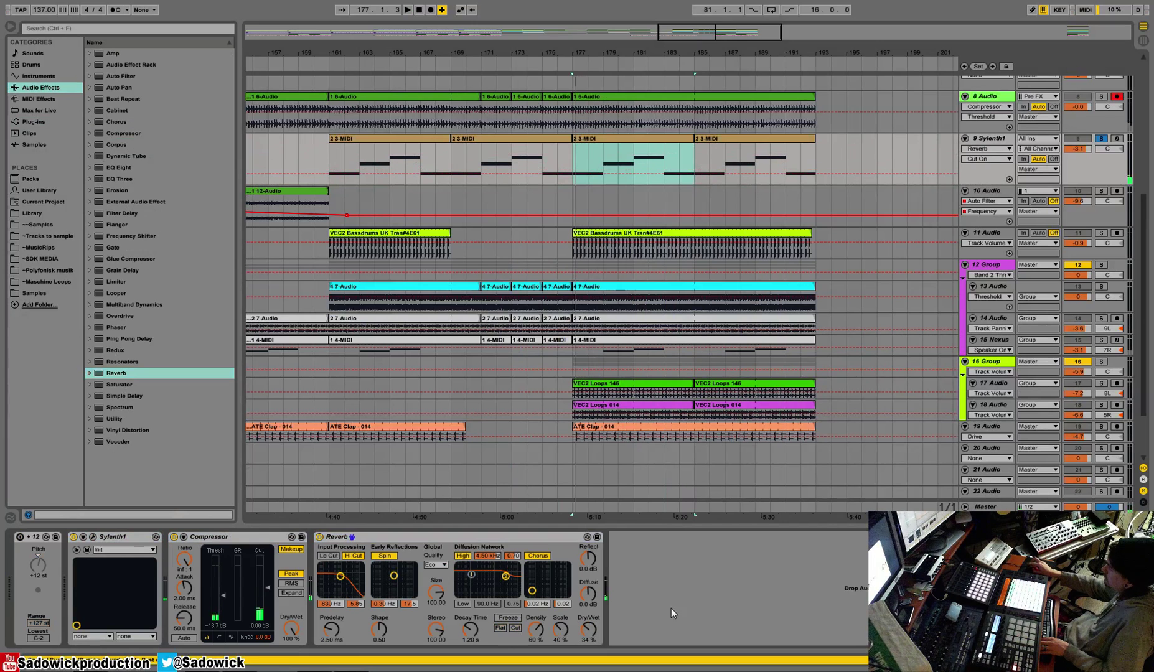
Step: Copy the sidechain Compressor from the 15 Nexus track to the end of track 9's device chain
click(999, 342)
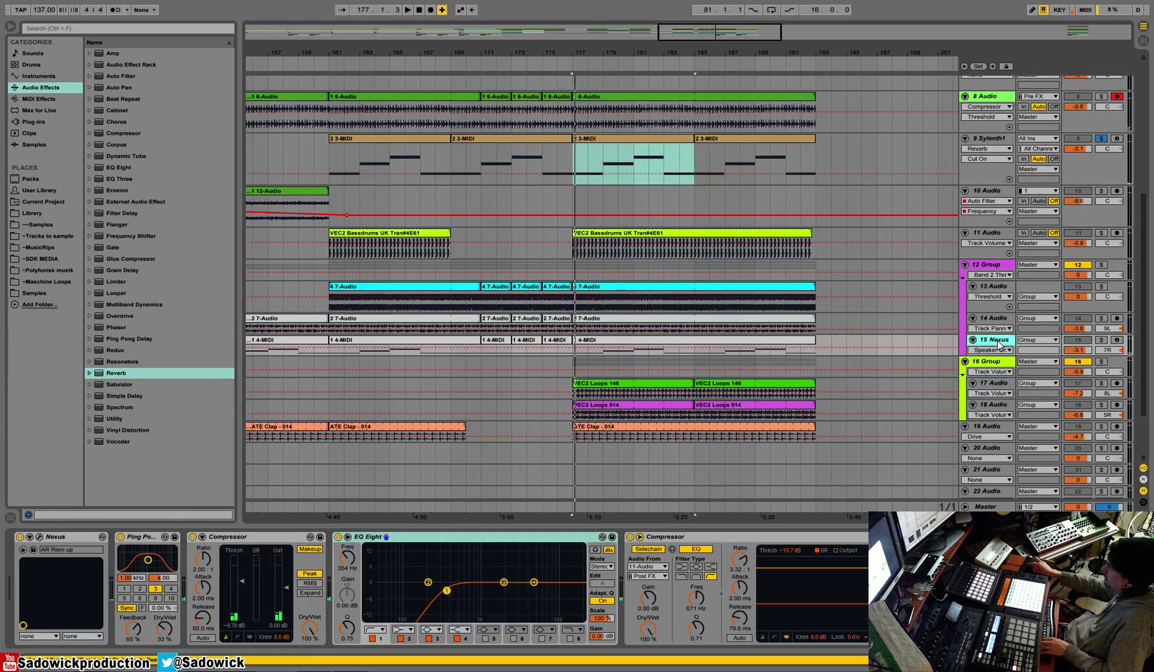
right_click(831, 539)
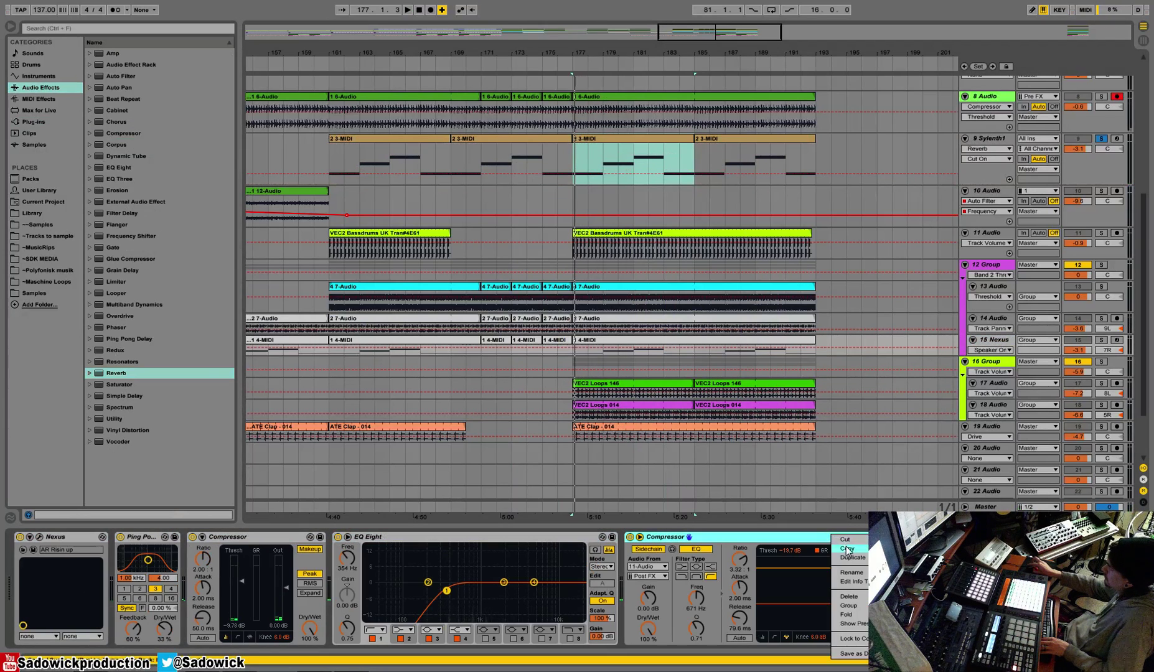
click(847, 549)
click(1101, 180)
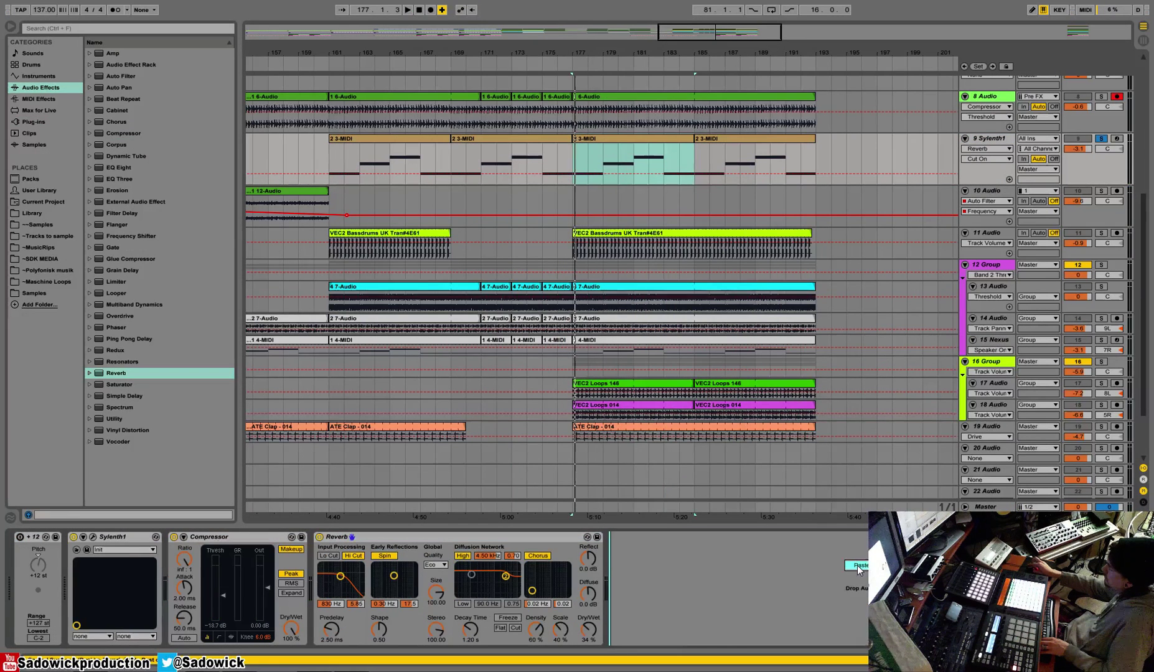
key(ctrl+v)
Step: During playback, set the sidechain Compressor's threshold to about -28 dB and its ratio to 4.85:1
key(space)
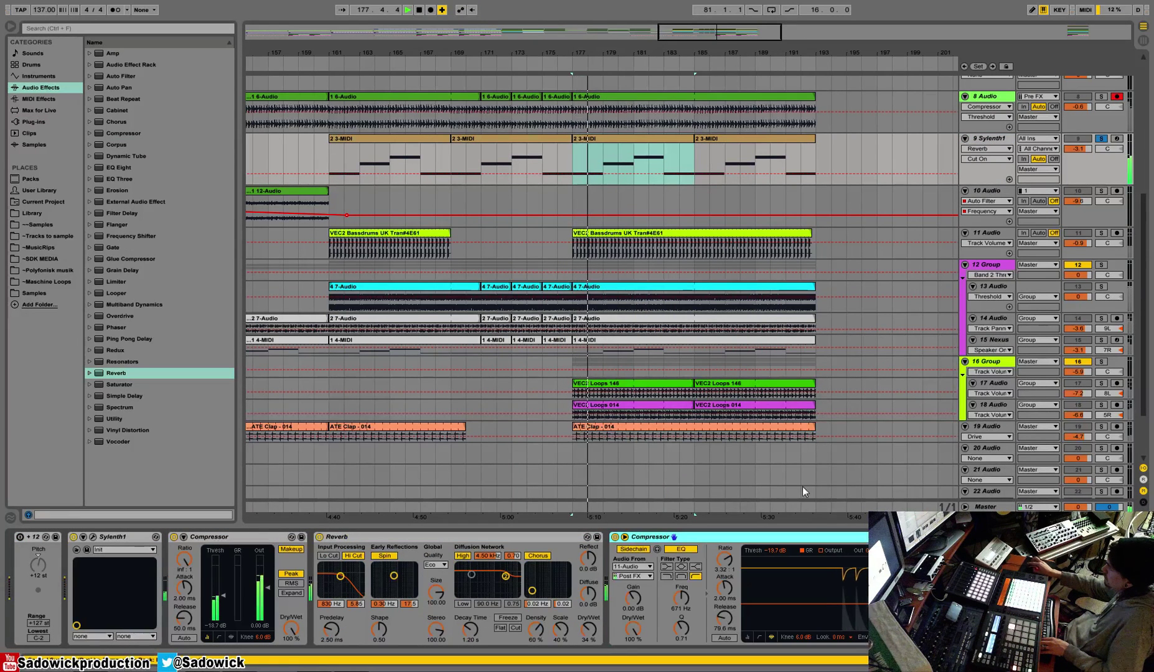
drag(822, 604, 822, 612)
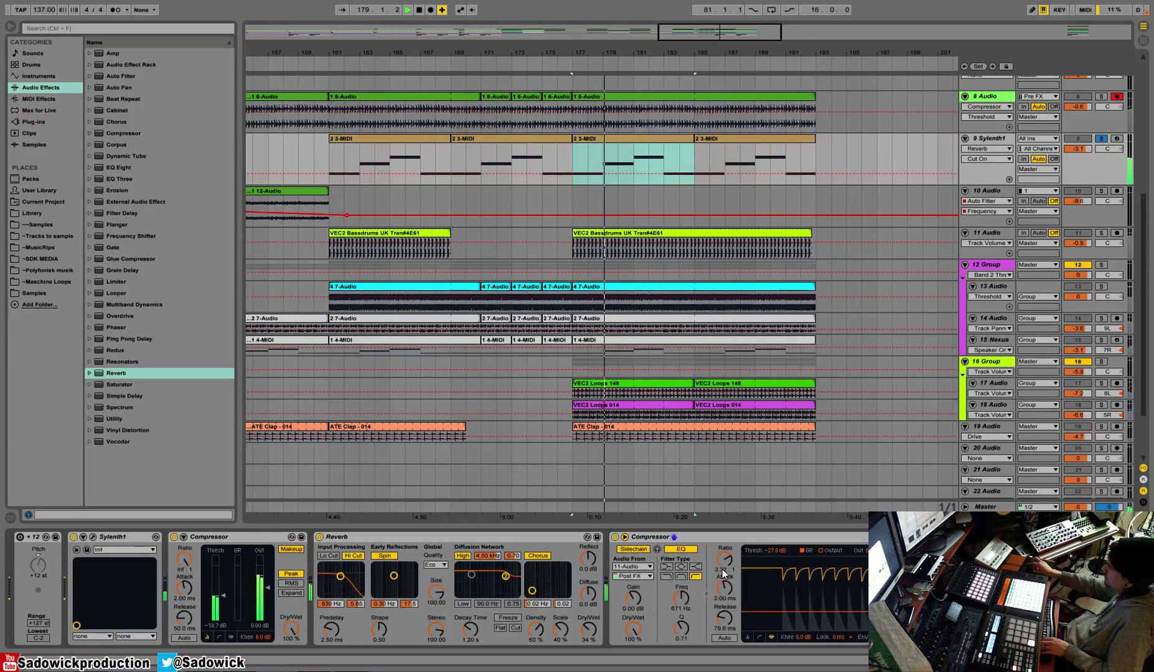
drag(724, 561, 725, 553)
Step: Insert a Ping Pong Delay at 28% Dry/Wet before the Reverb and an EQ Eight rolling off the lows after it
drag(129, 339, 311, 579)
drag(363, 628, 363, 635)
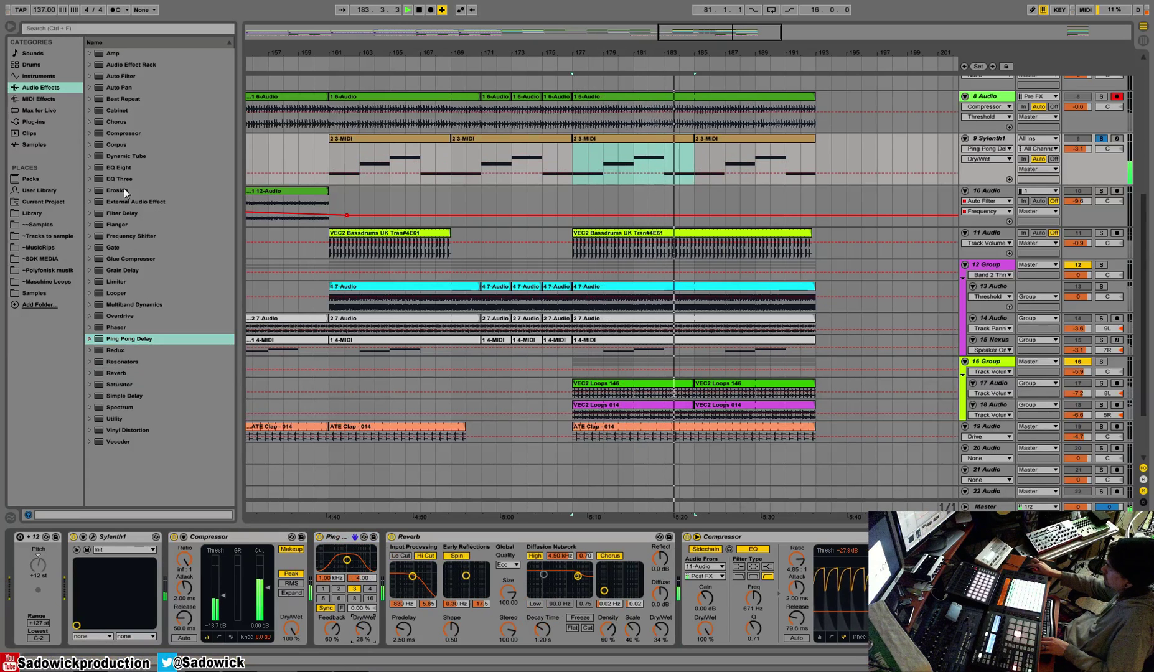
click(123, 168)
drag(663, 561, 688, 573)
drag(907, 583, 879, 571)
drag(777, 582, 768, 619)
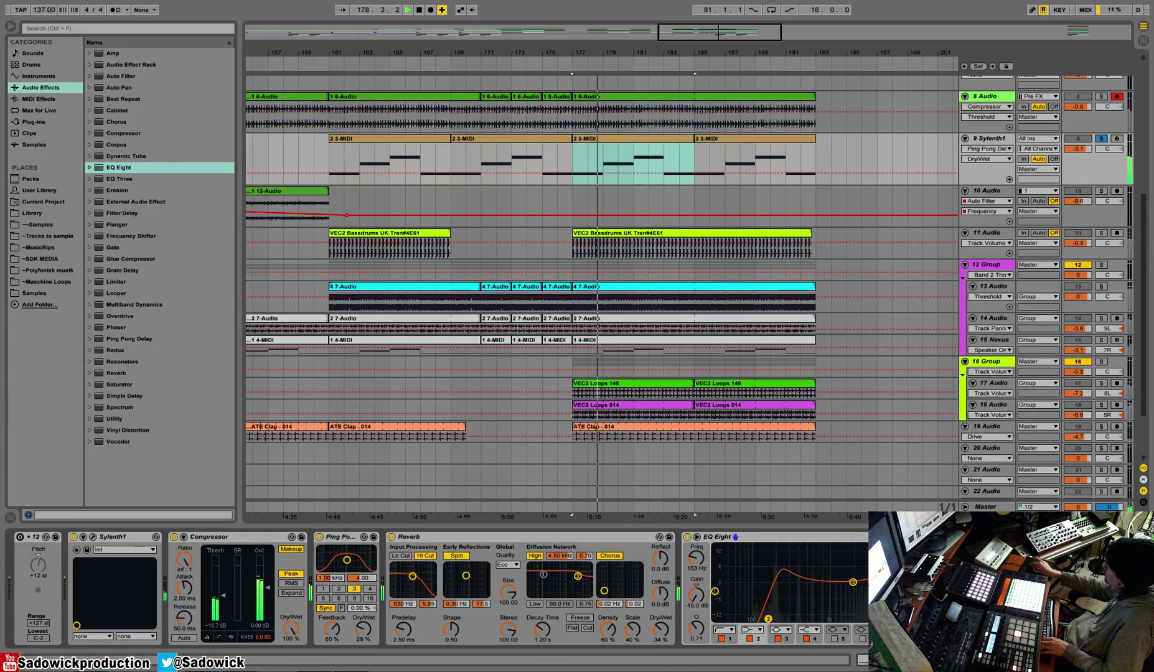
Step: Unsolo track 9, set its volume to -4.2 dB, and play from bar 161 comparing the +12 Pitch device on and off
click(1101, 138)
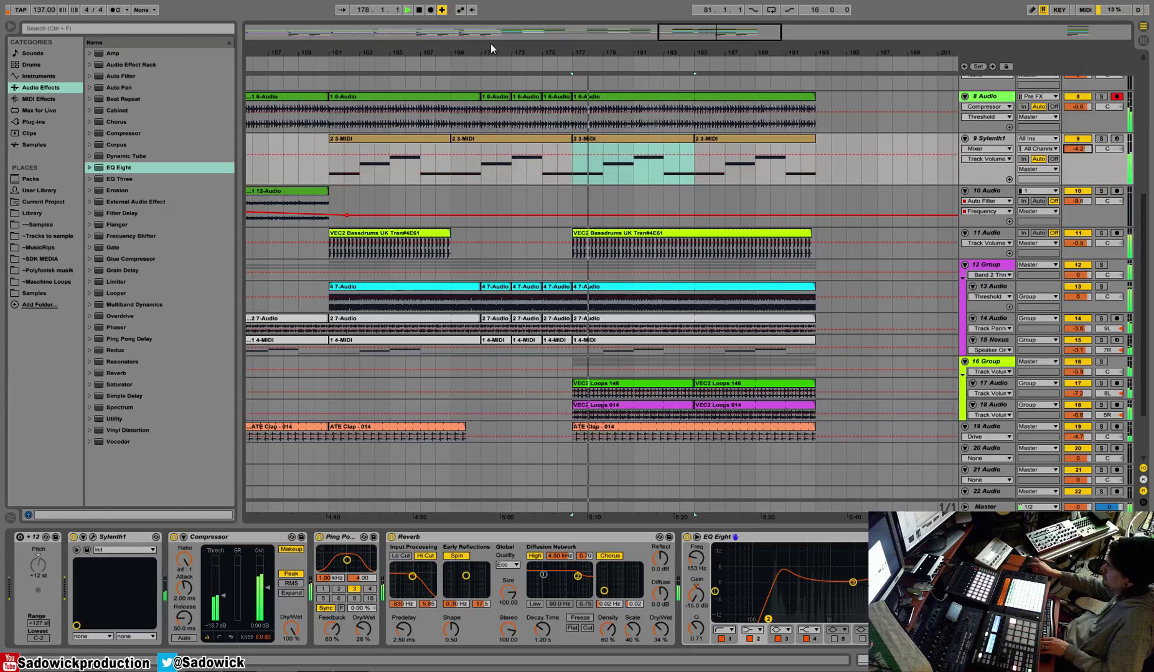
click(345, 139)
key(space)
key(space)
drag(385, 51, 386, 36)
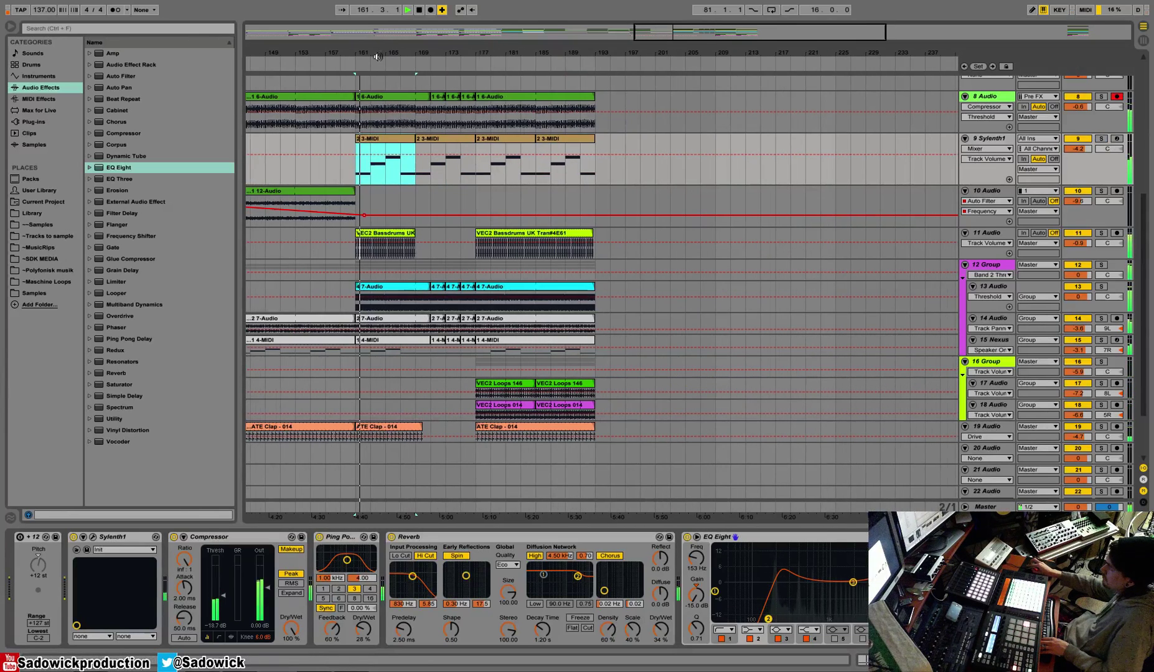
click(20, 537)
click(20, 537)
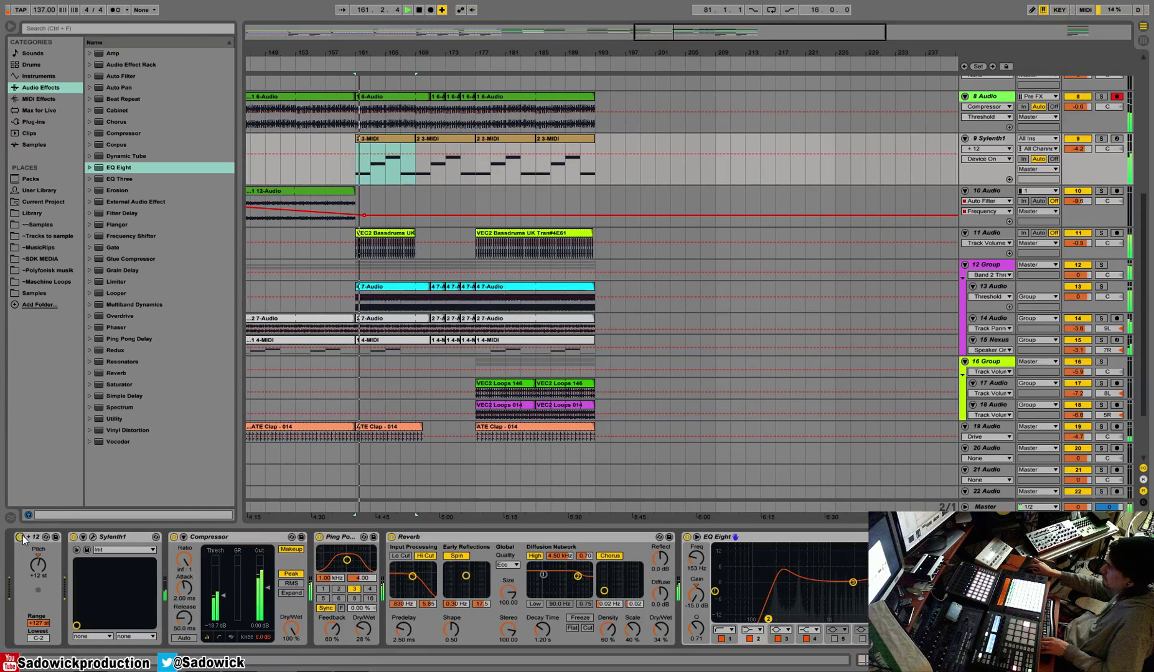
Step: Solo track 9 and move band 3 of its EQ Eight to 190 Hz at -5.08 dB
click(1102, 138)
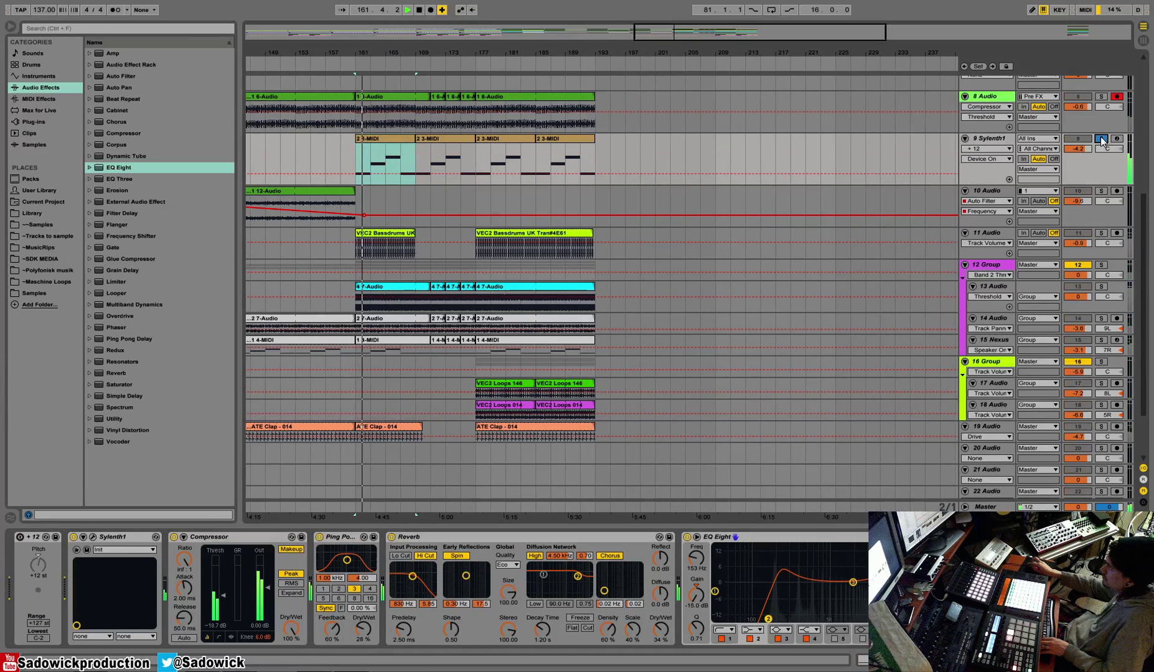
drag(846, 582, 776, 599)
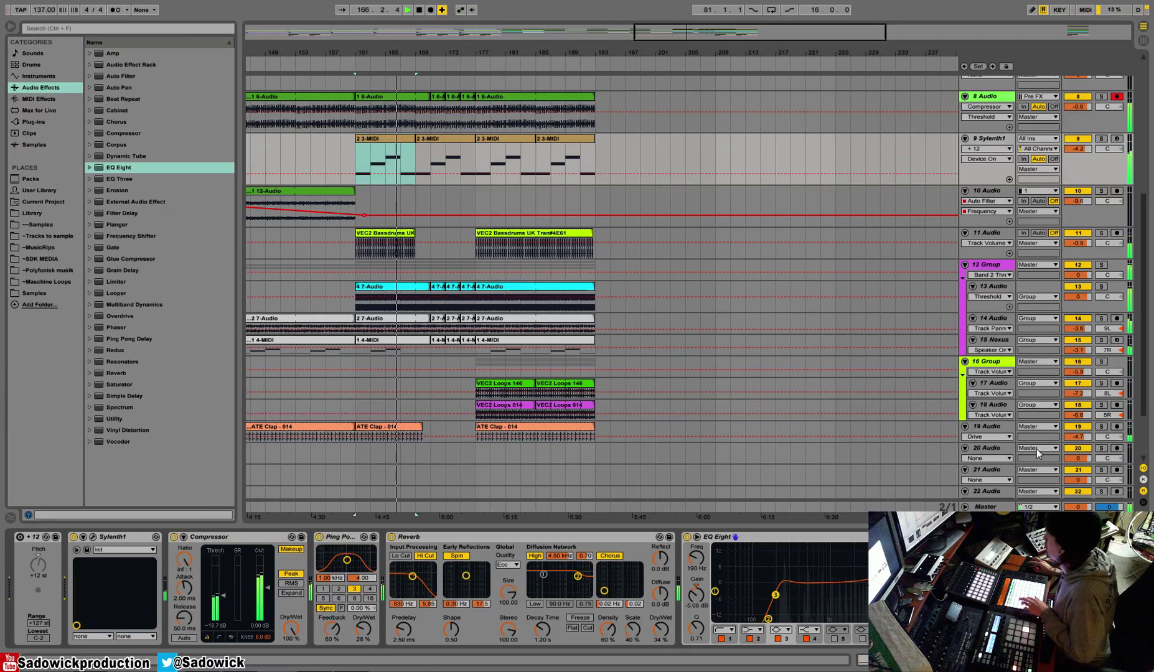
Step: Listen to the section up to bar 193, comparing track 9 soloed against the full mix
click(1117, 138)
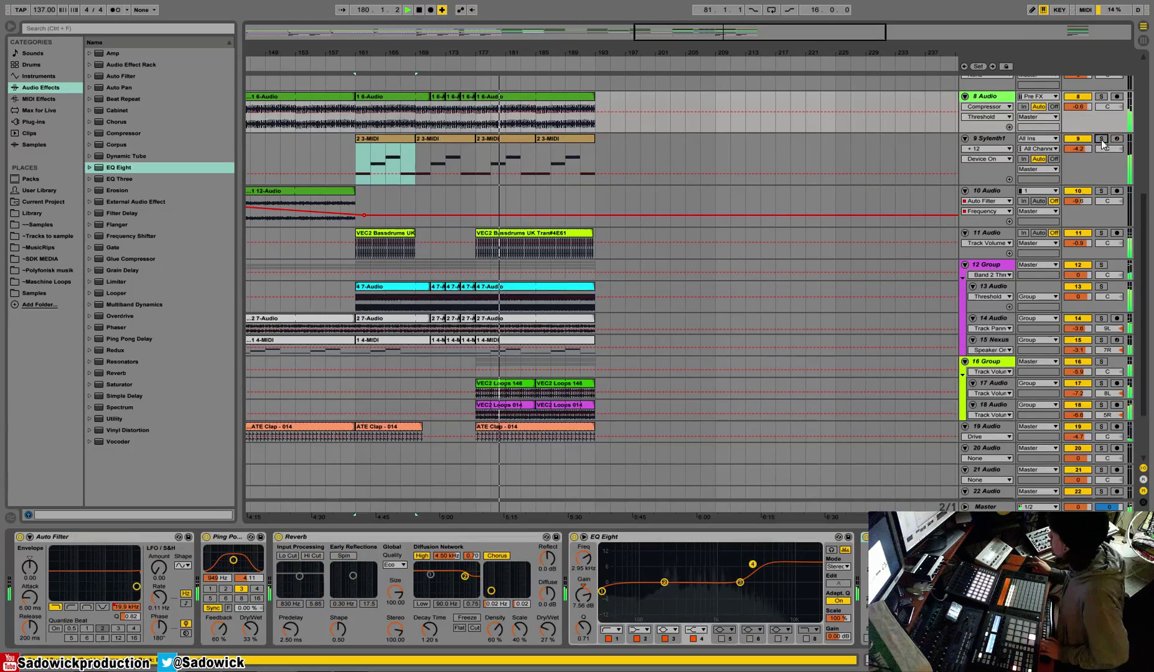
click(1101, 139)
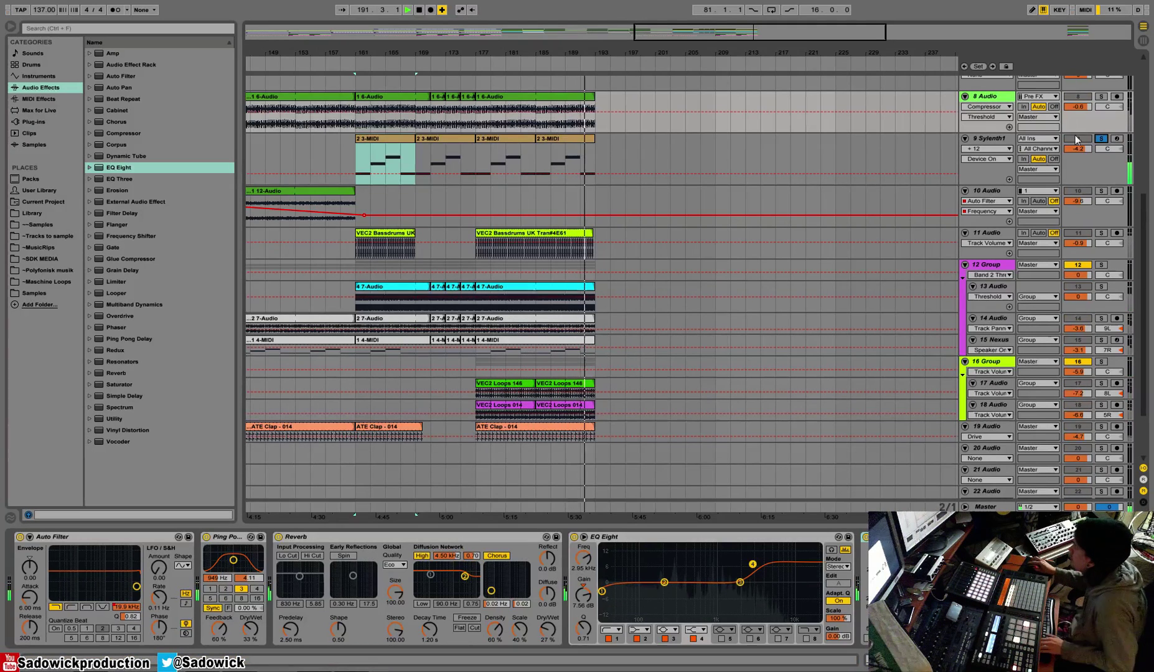
click(1104, 139)
click(989, 139)
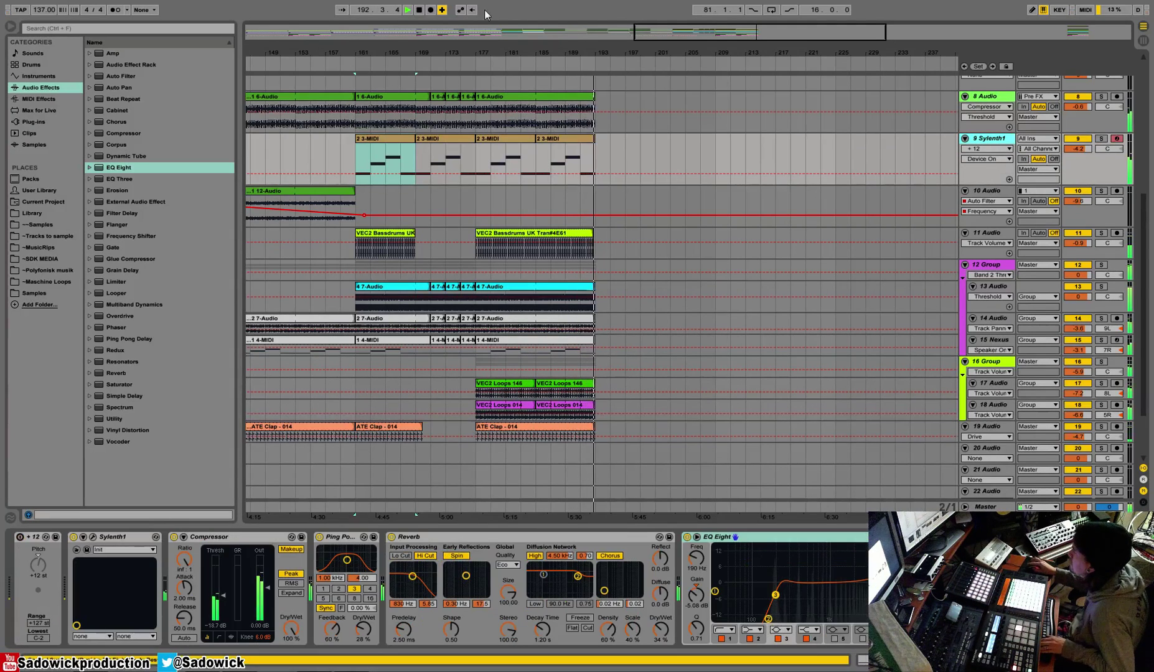
Step: Show the whole arrangement and play it from the first 6-Audio clip at bar 49
key(space)
drag(412, 53, 408, 12)
click(369, 97)
key(space)
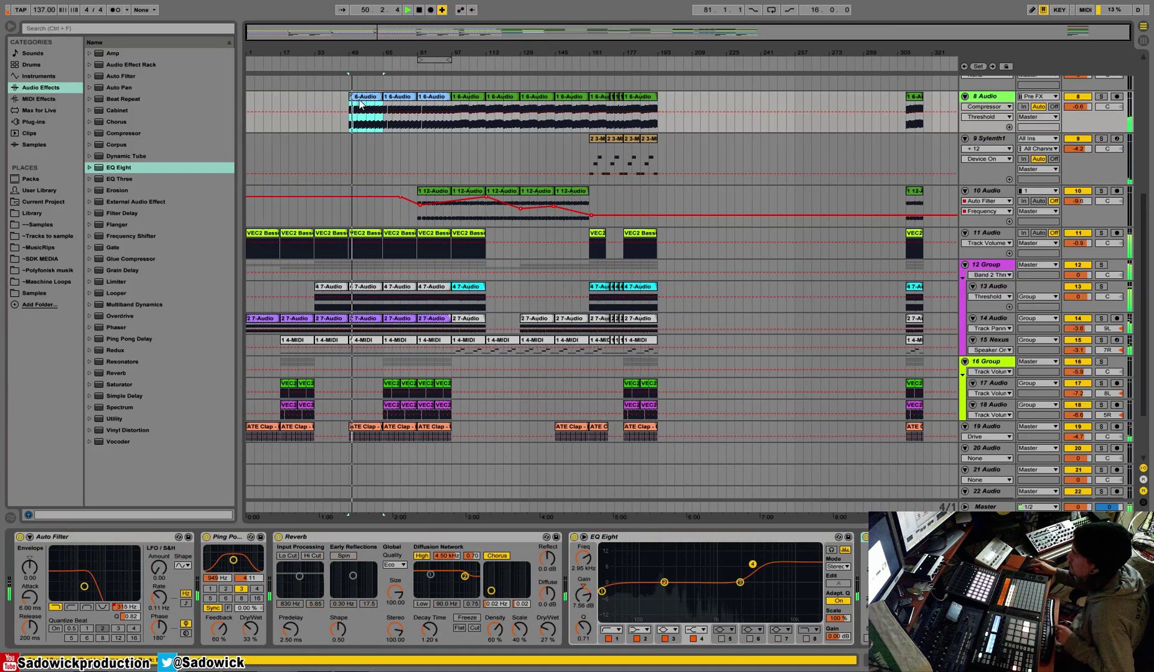
Step: Solo track 15 Nexus from bar 177, raise band 4 of its EQ Eight to 1.94 kHz at 8.80 dB, and unsolo it
click(624, 349)
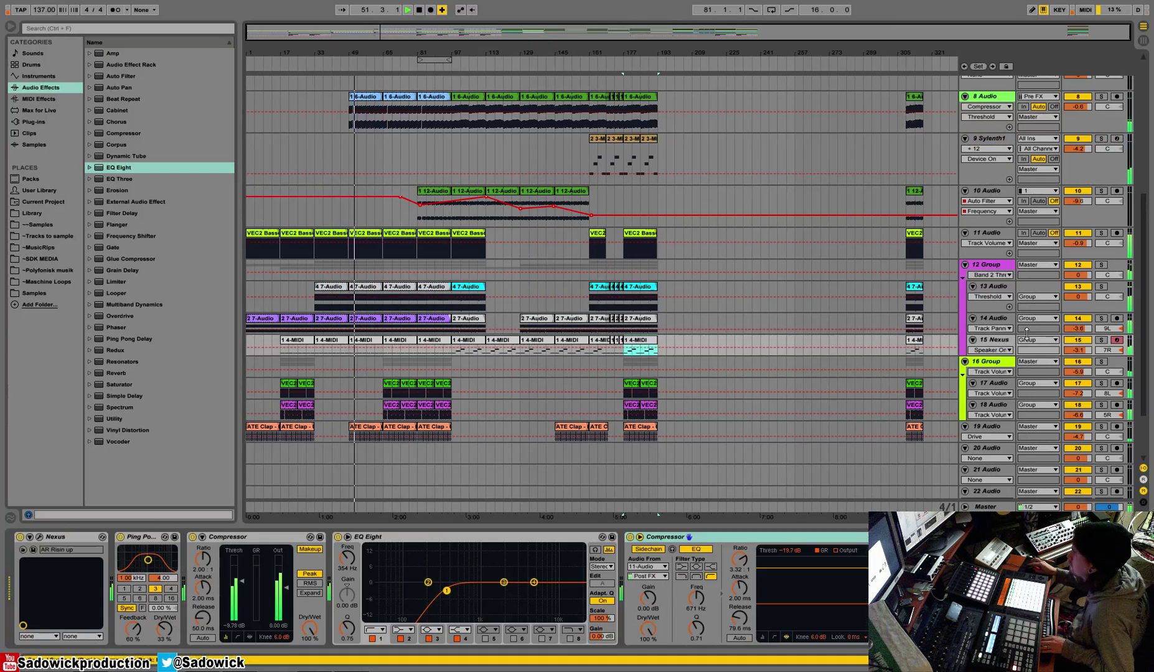
click(1102, 341)
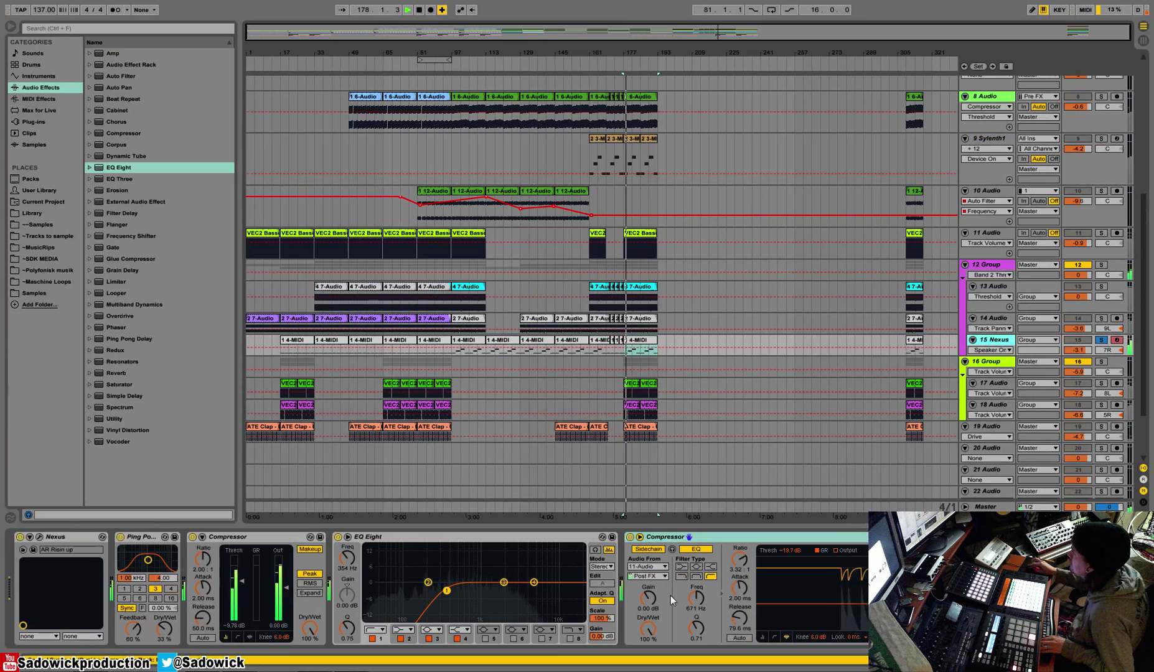
drag(534, 582, 502, 560)
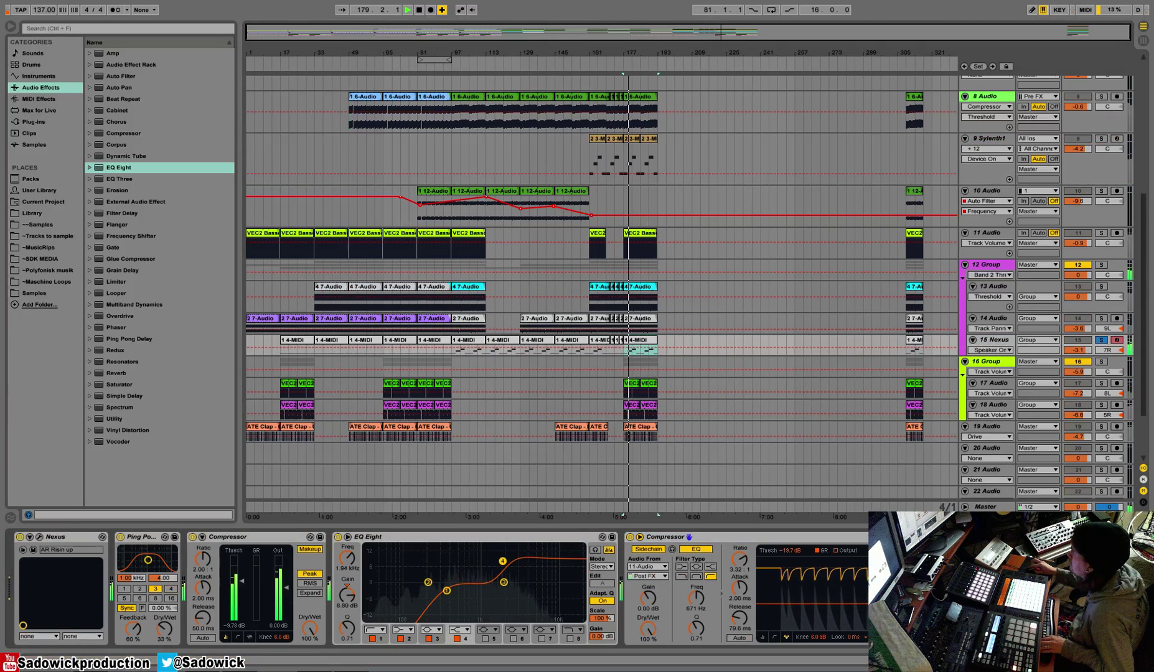
click(1101, 341)
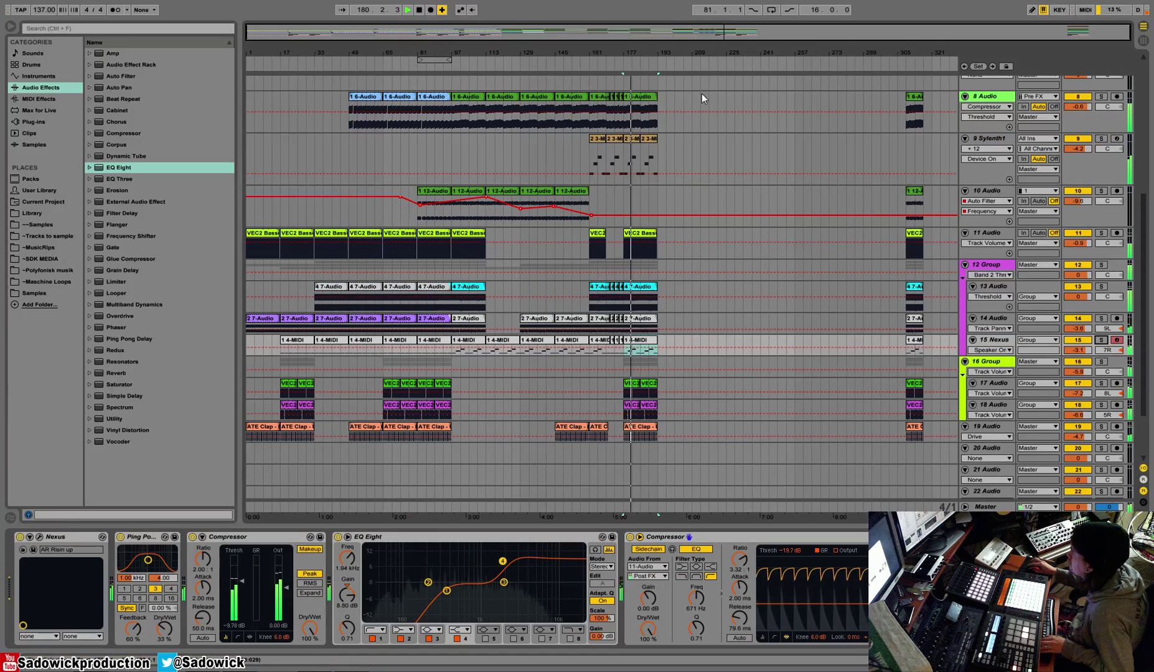
Step: Solo track 9 Sylenth1 and enable band 5 of its EQ Eight at 866 Hz with a gain of -3.60 dB
click(988, 139)
click(1101, 139)
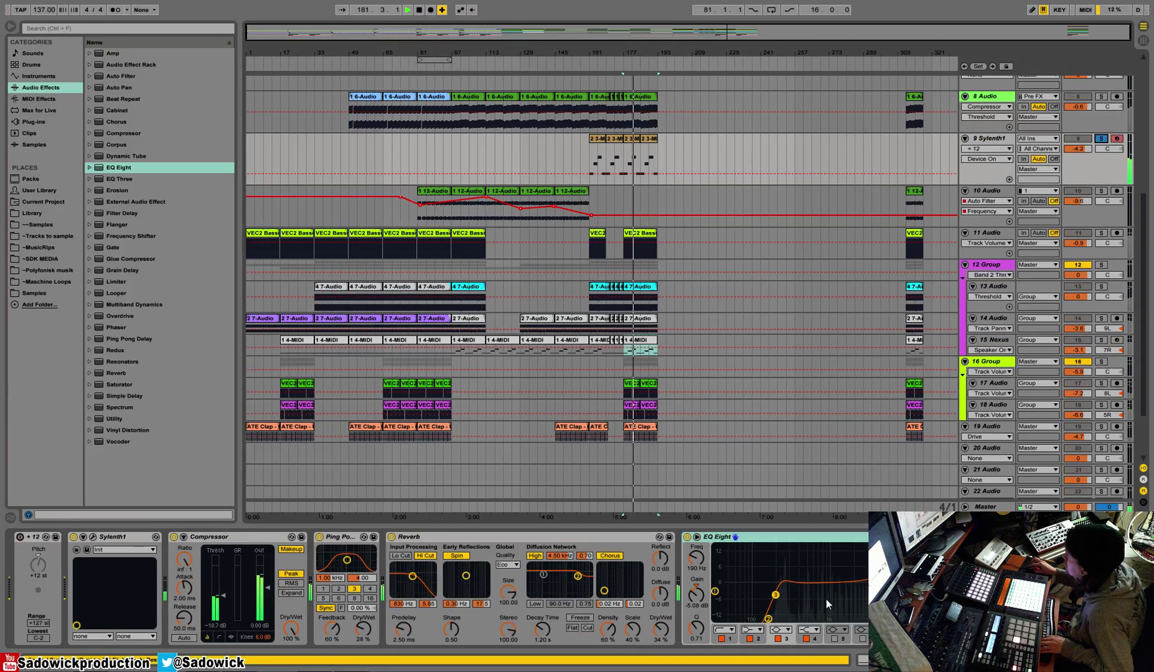
click(834, 639)
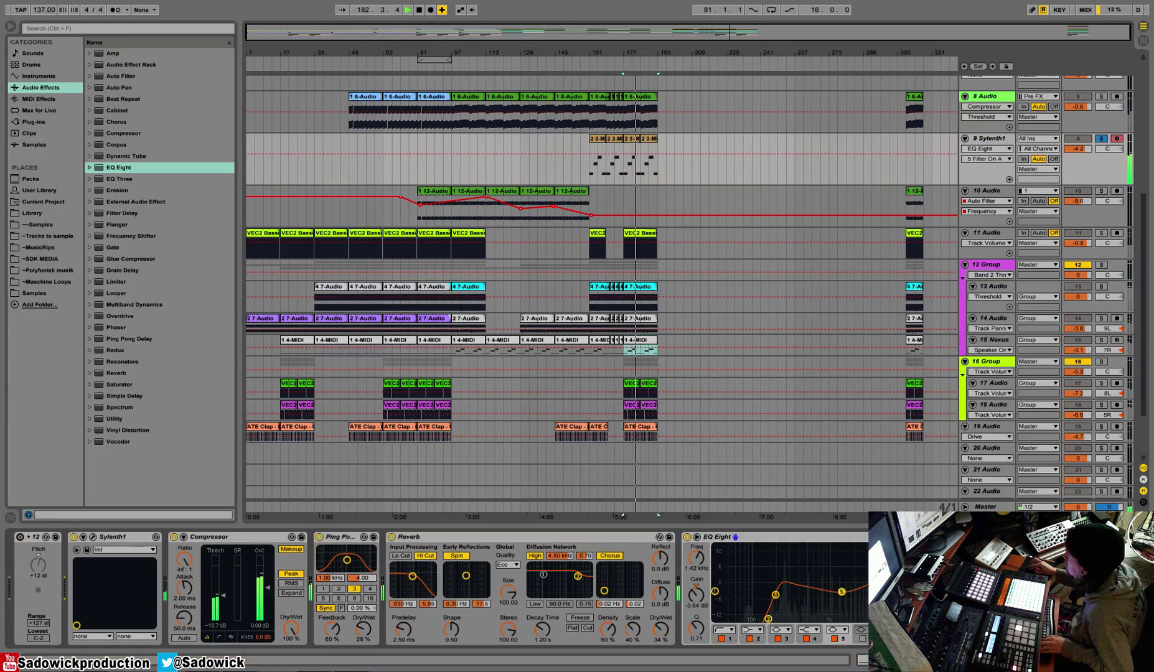
drag(827, 596, 825, 591)
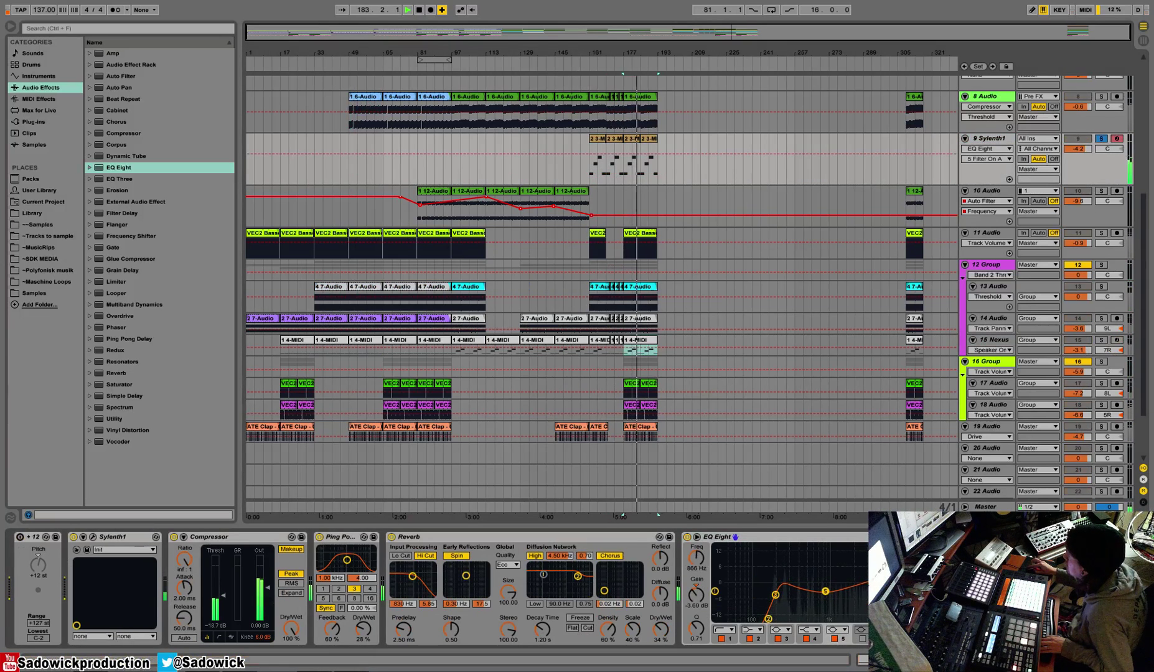
Step: Switch off the High diffusion filter, Chorus, Hi Cut and Spin in track 9's Reverb
click(533, 556)
click(612, 556)
click(425, 556)
click(457, 556)
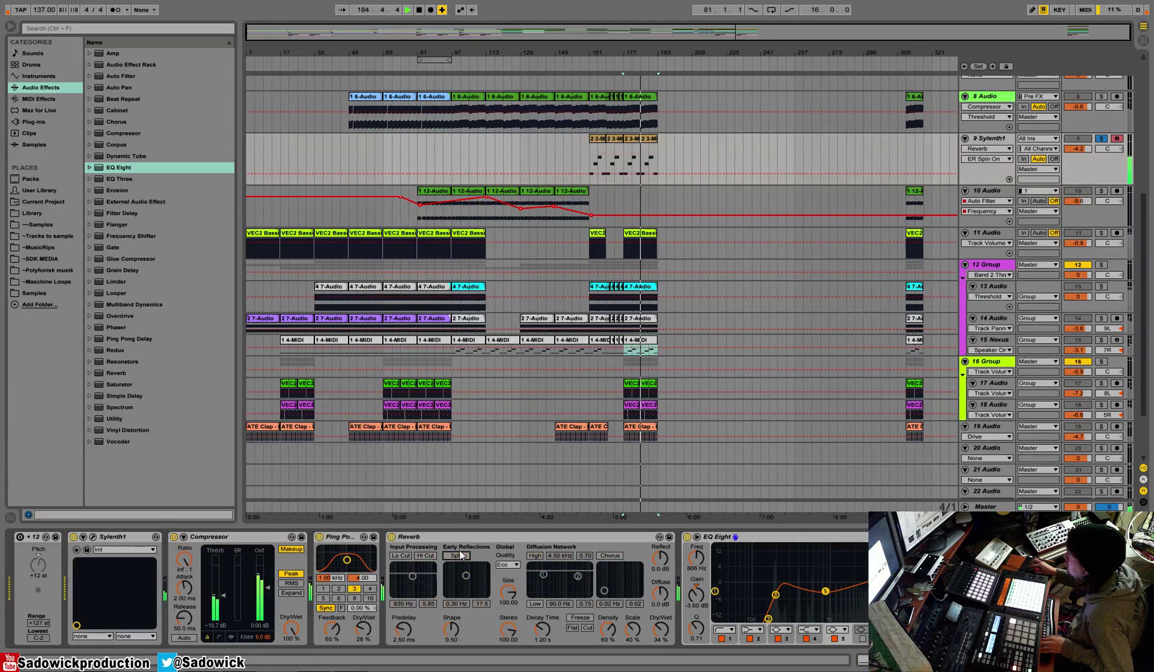
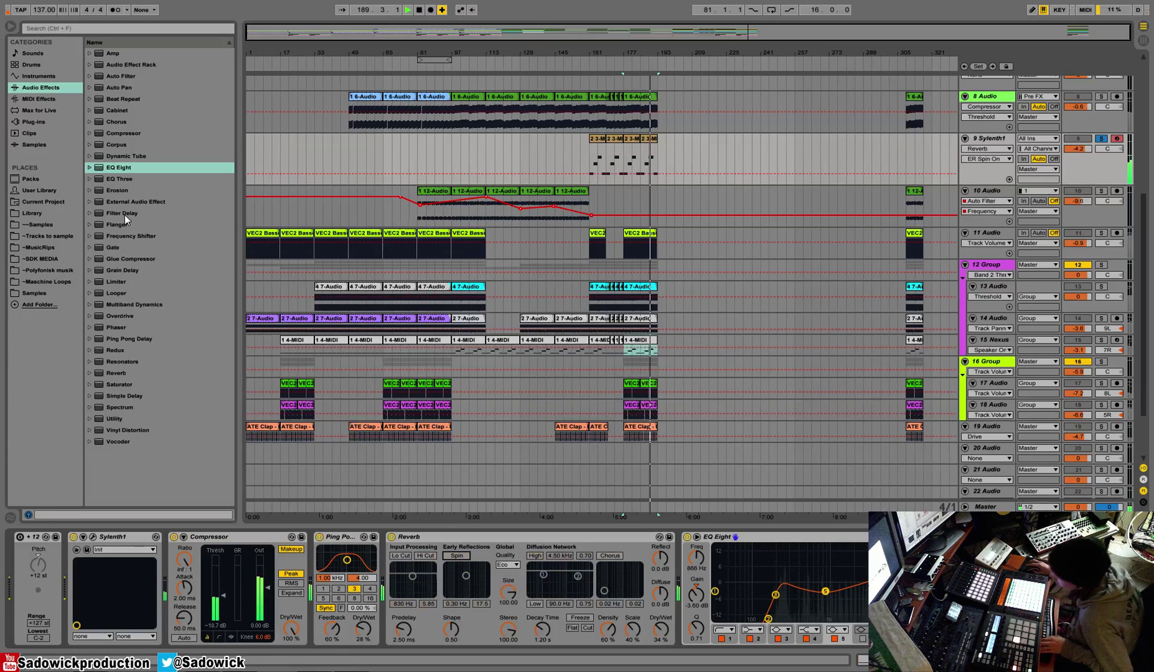
Step: Add a Chorus effect to track 9, unsolo the track, and lower its volume to -7.0 dB while playing from bar 161
click(128, 122)
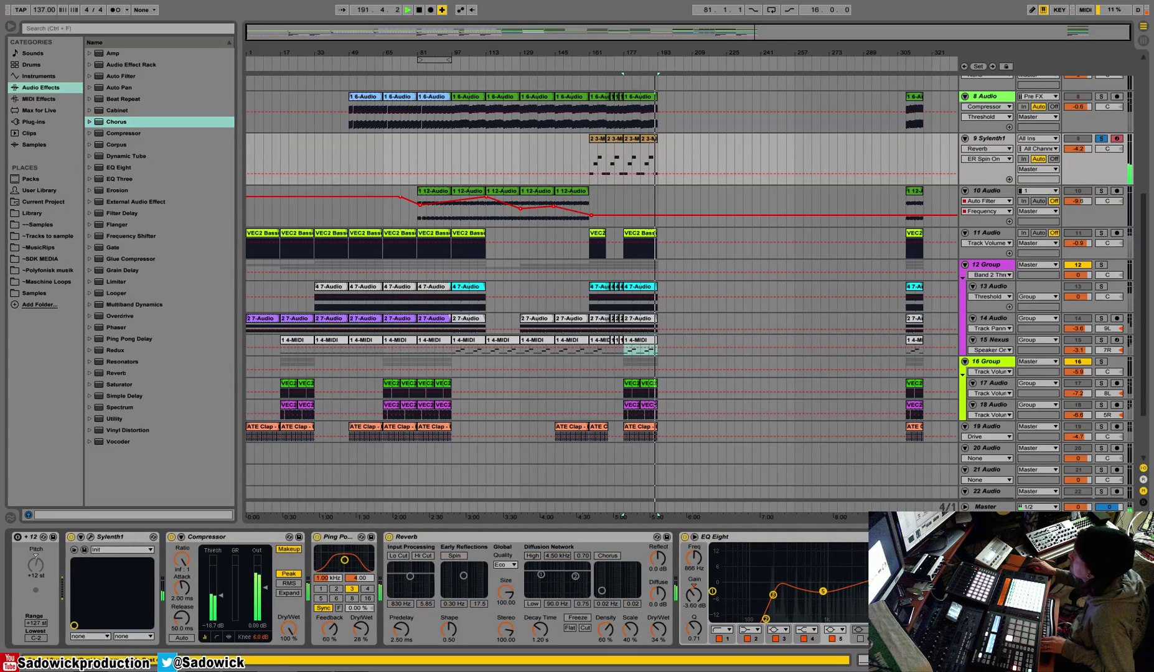
click(1100, 138)
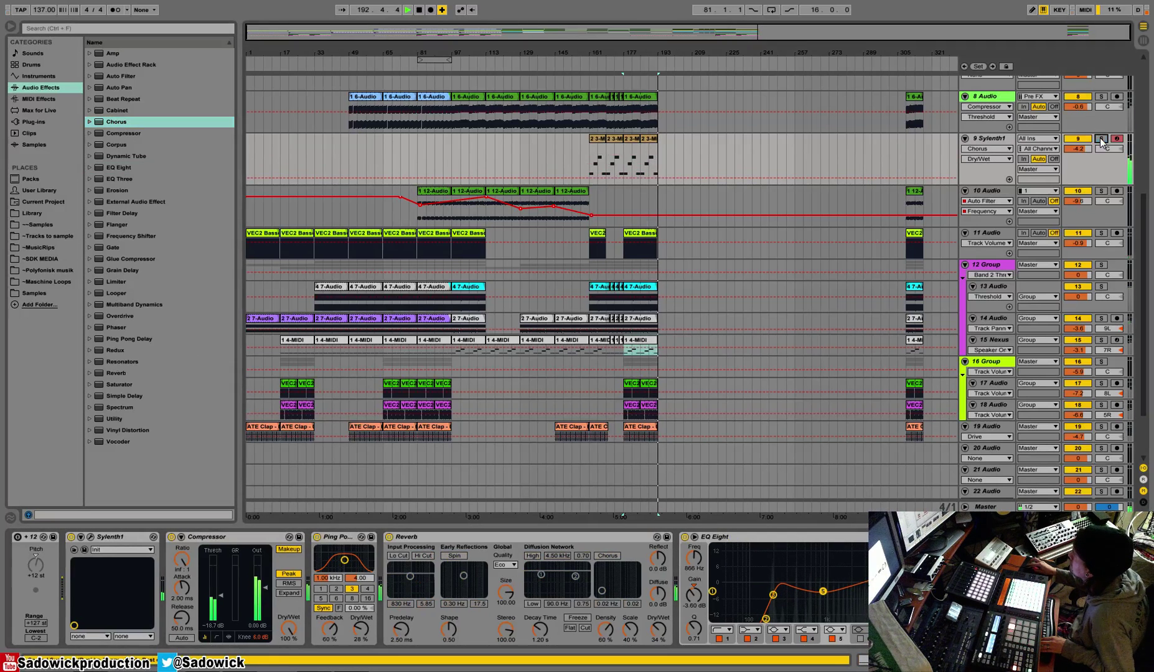
click(585, 62)
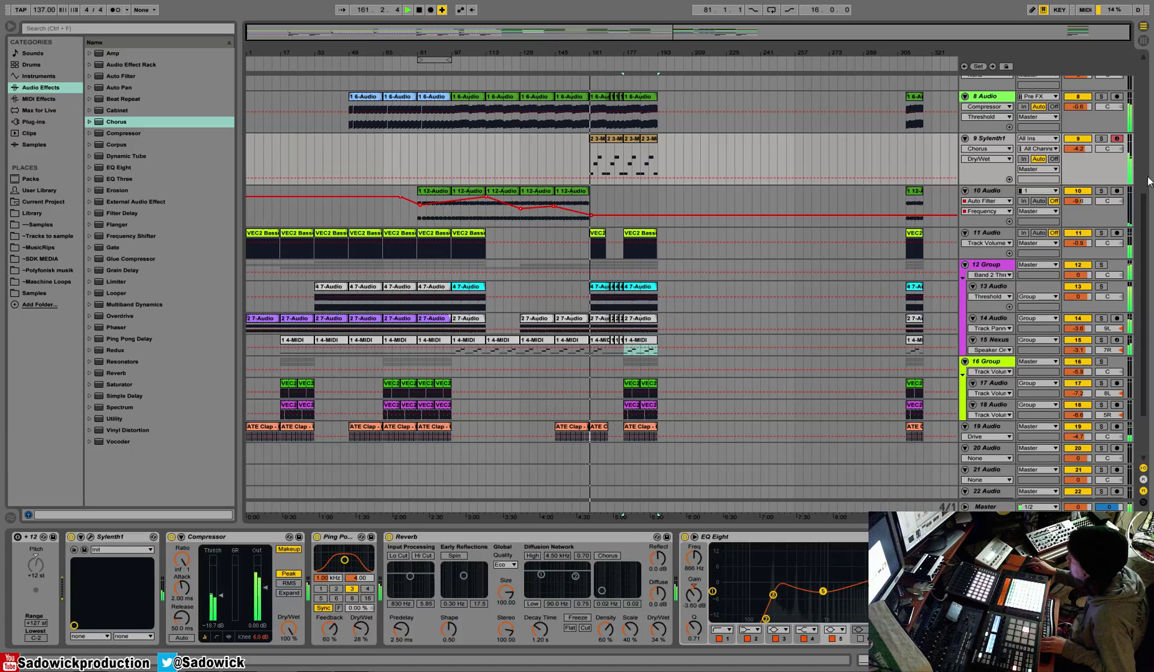
drag(1076, 149, 1077, 161)
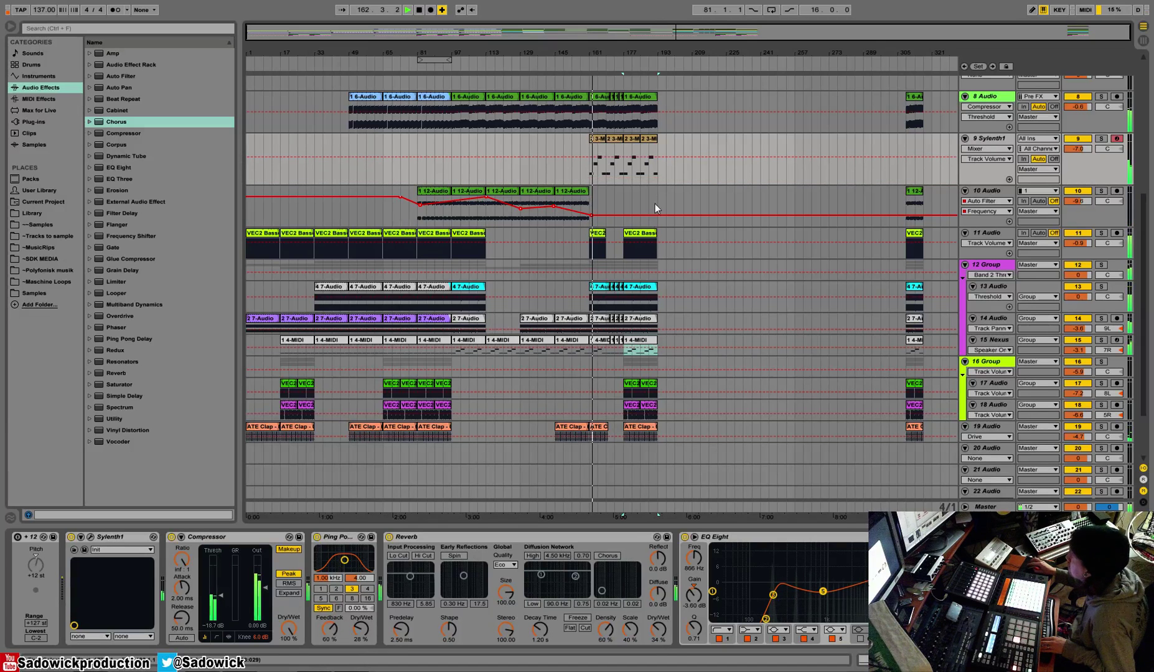
Step: Duplicate the clips of bars 177 to 193 on tracks 8 to 19 directly after themselves, and play from bar 1
drag(651, 432, 625, 142)
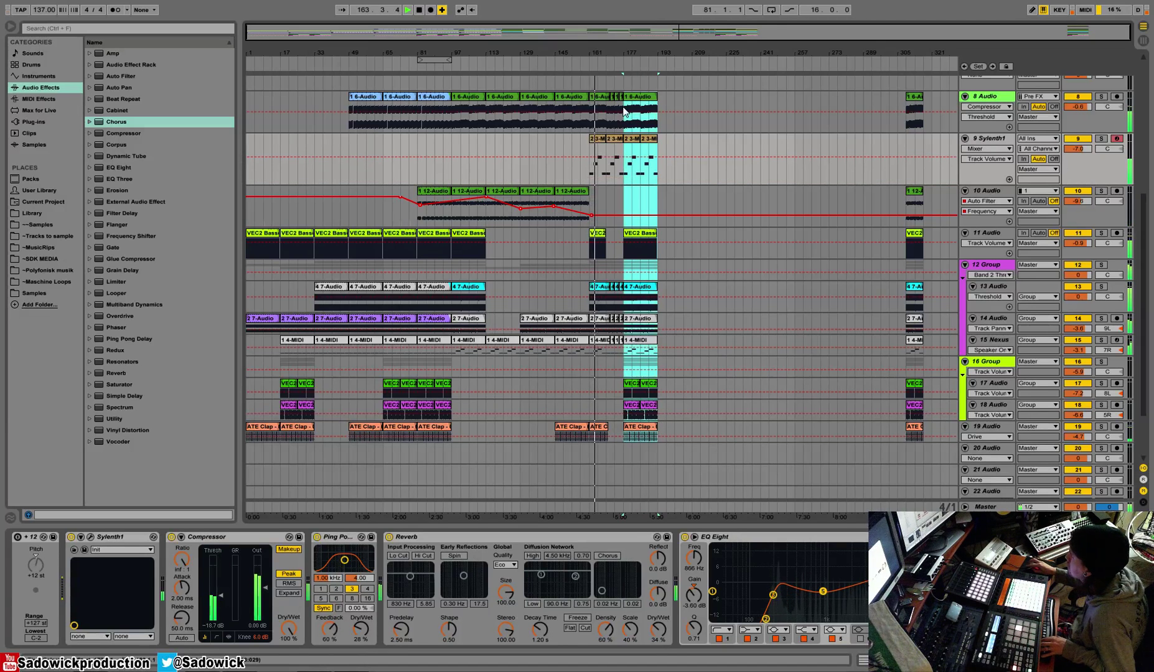
key(ctrl+d)
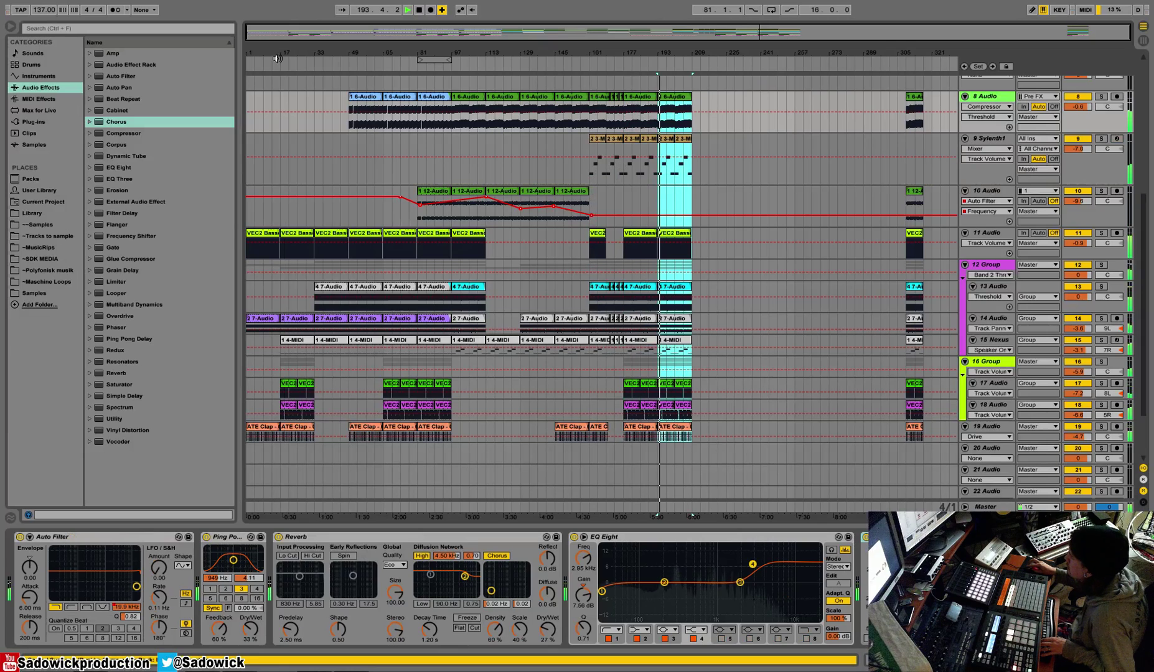
click(264, 239)
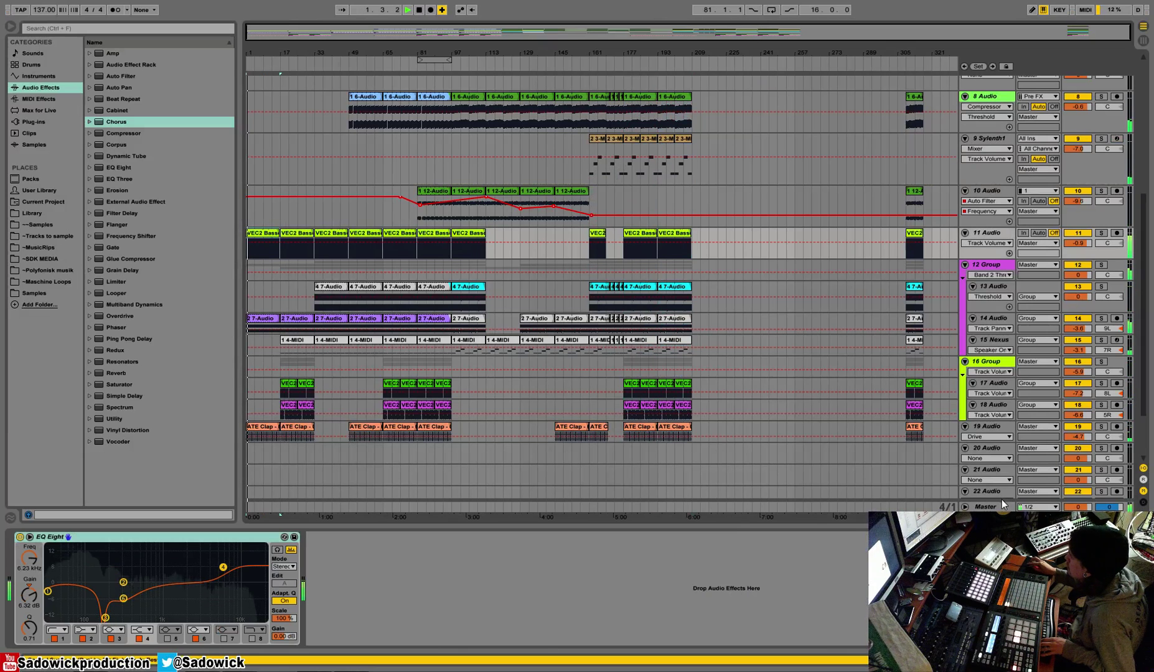
Step: Select the empty track 20, stop playback, and preview samples in the Library's club sounds 2 VEC2 FX folder
click(965, 507)
click(965, 507)
scroll(1000, 386, down, 3)
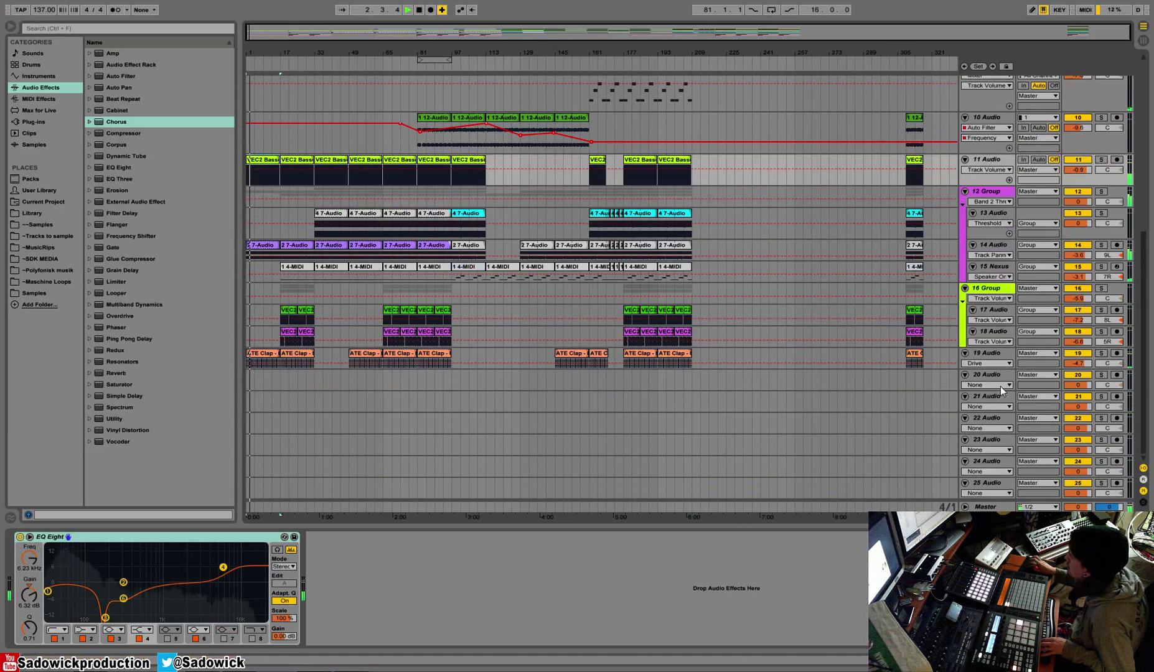
click(996, 379)
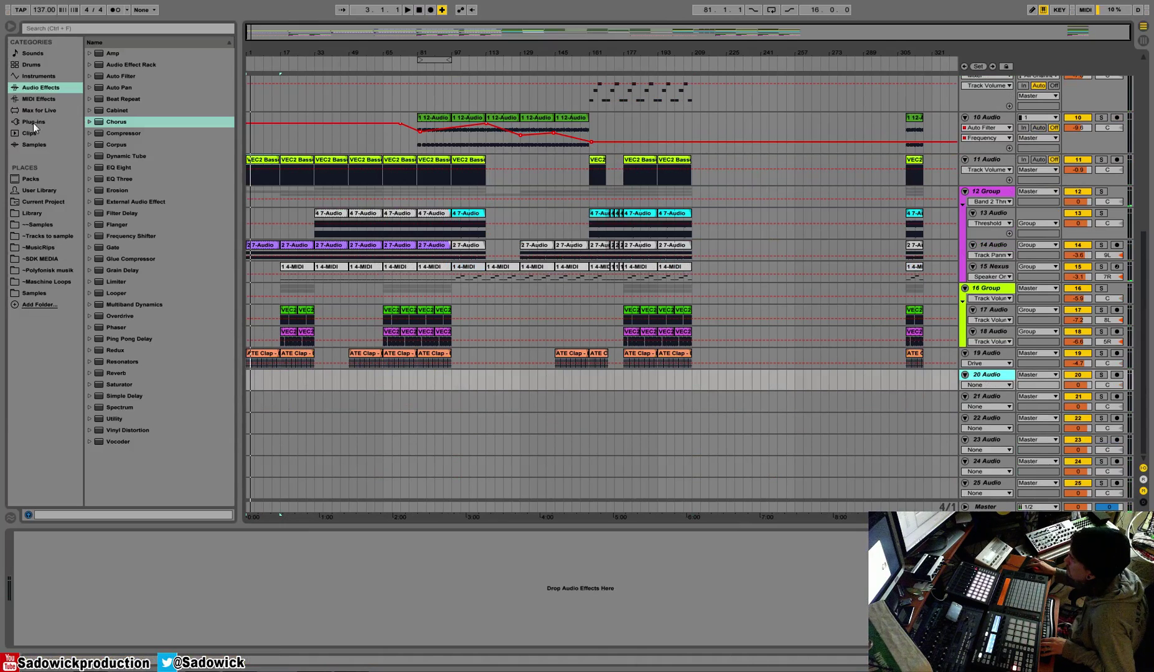
click(32, 213)
drag(229, 131, 230, 102)
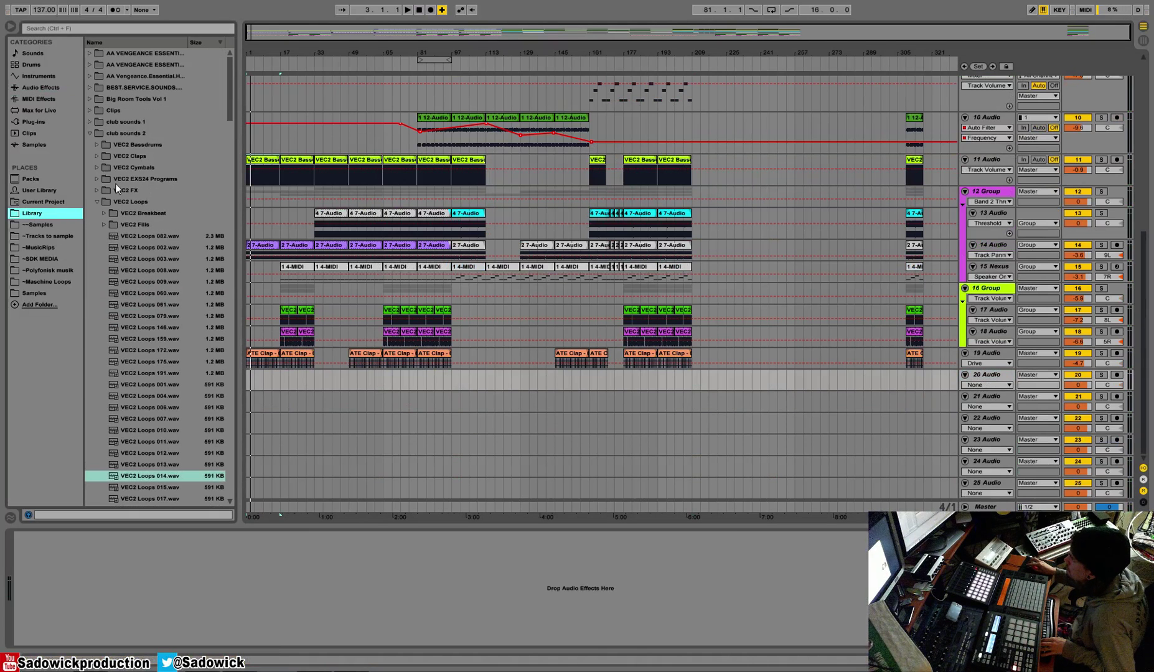
click(96, 202)
click(96, 191)
click(117, 272)
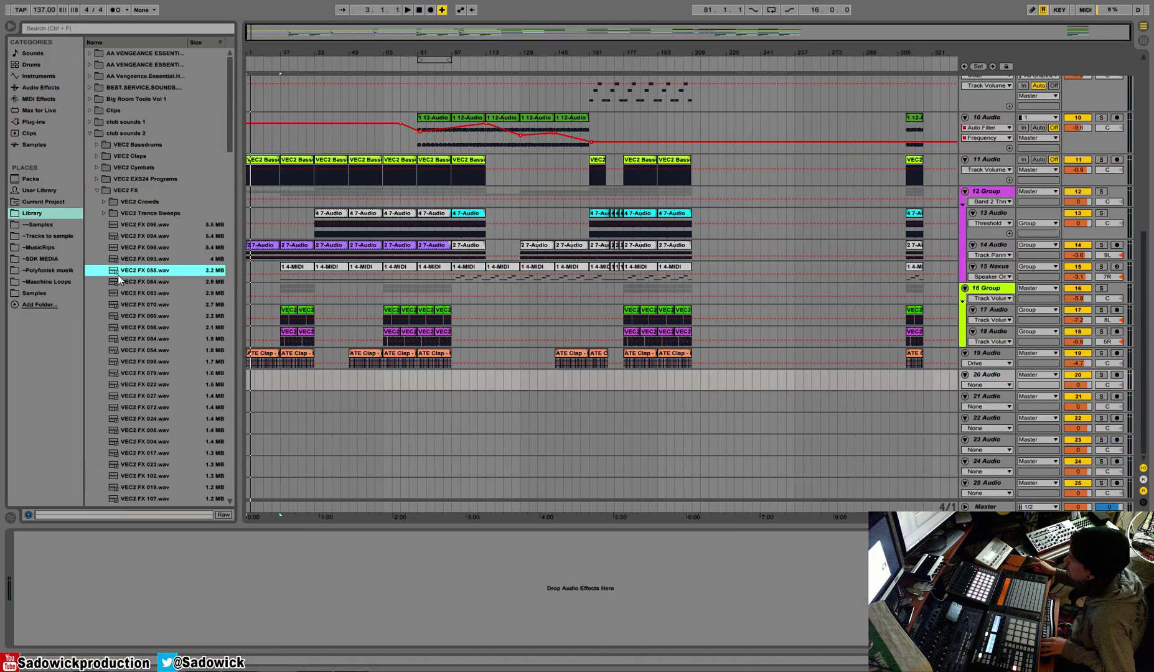
click(130, 306)
Step: Open the VEC2 Trance Sweeps folder and preview several of its sweep samples
click(103, 214)
click(138, 270)
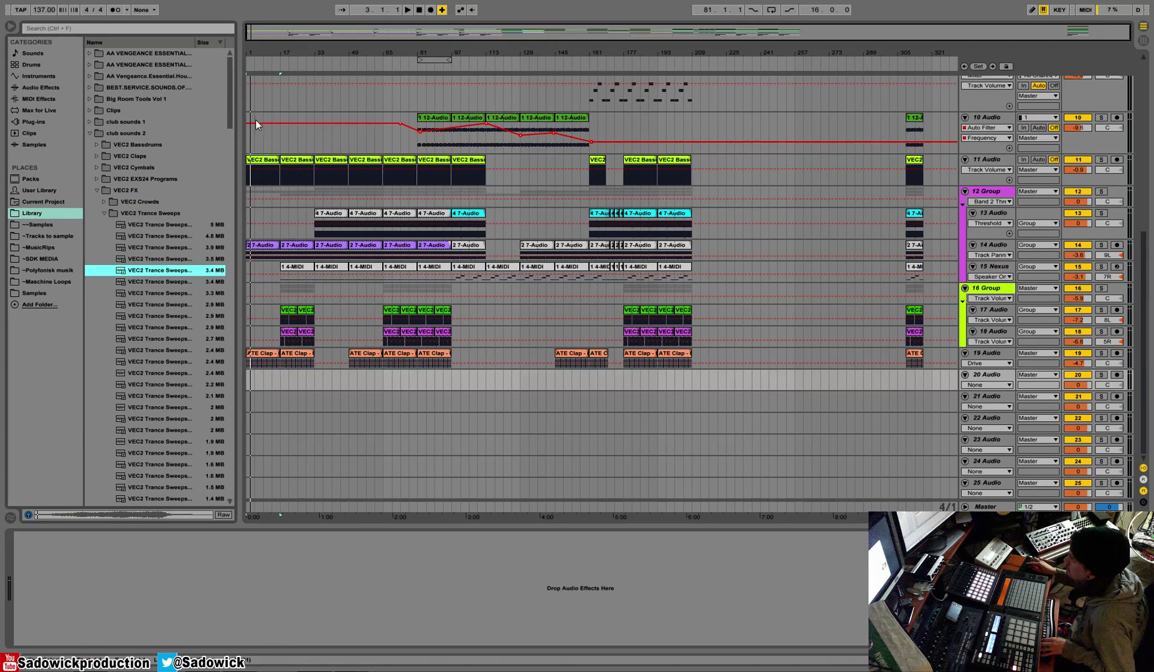
click(151, 374)
scroll(150, 375, down, 1)
scroll(150, 376, down, 2)
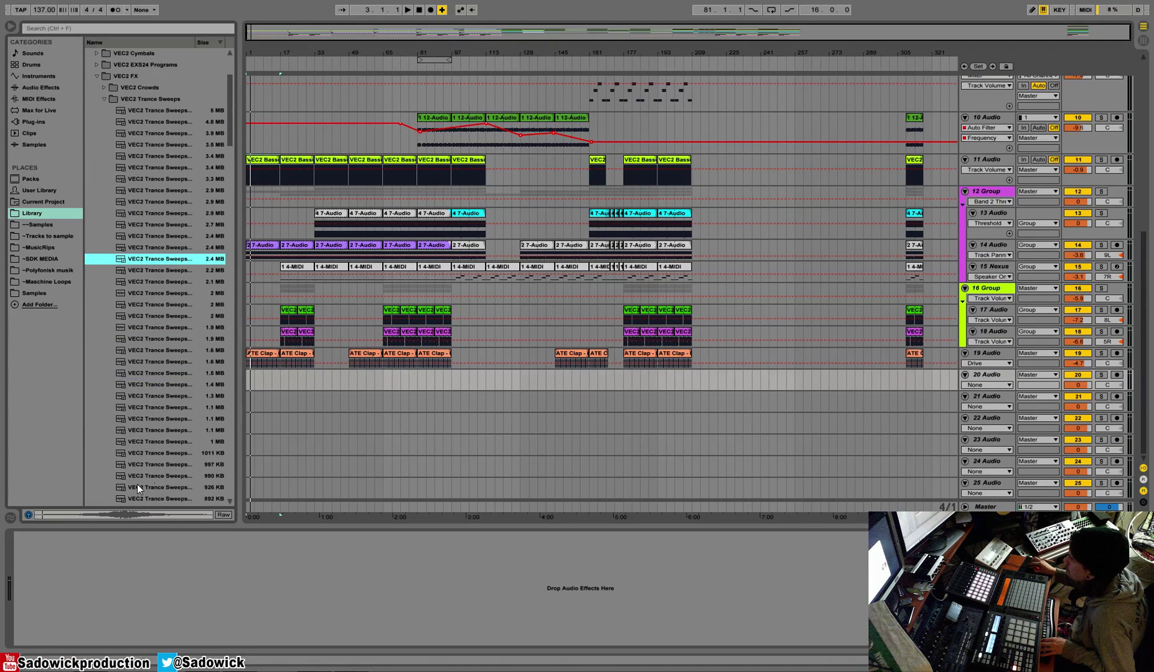
click(164, 305)
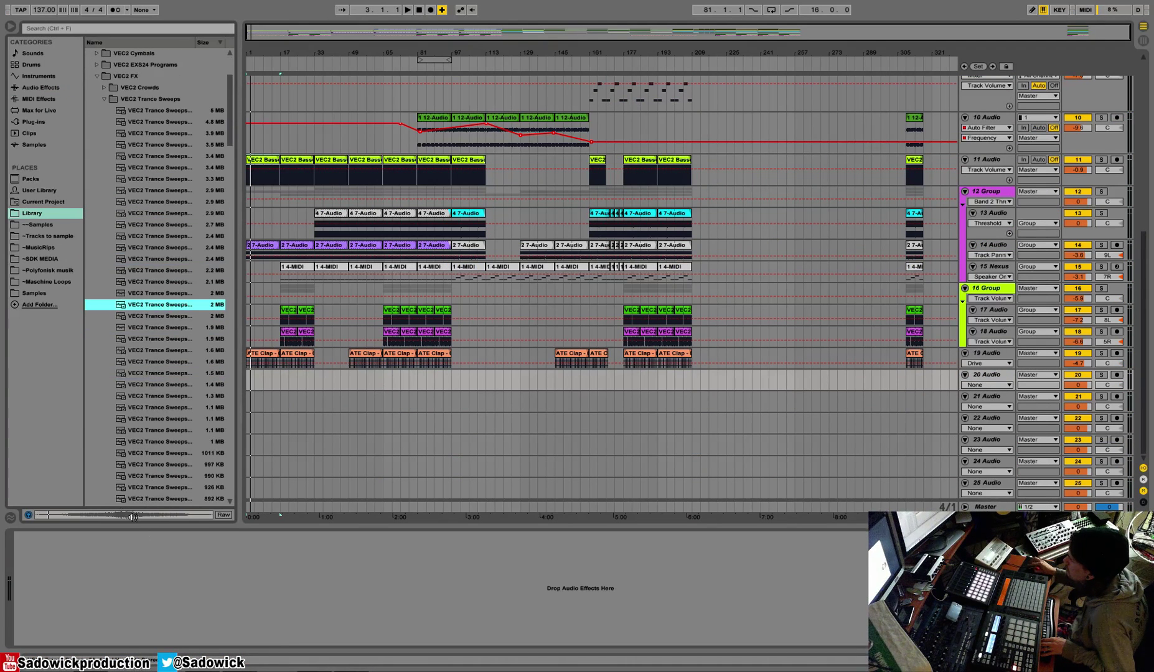
Step: Audition the mid-sized VEC2 Trance Sweeps samples and place the 892 KB sweep on track 20 at bar 65
click(144, 442)
key(Down)
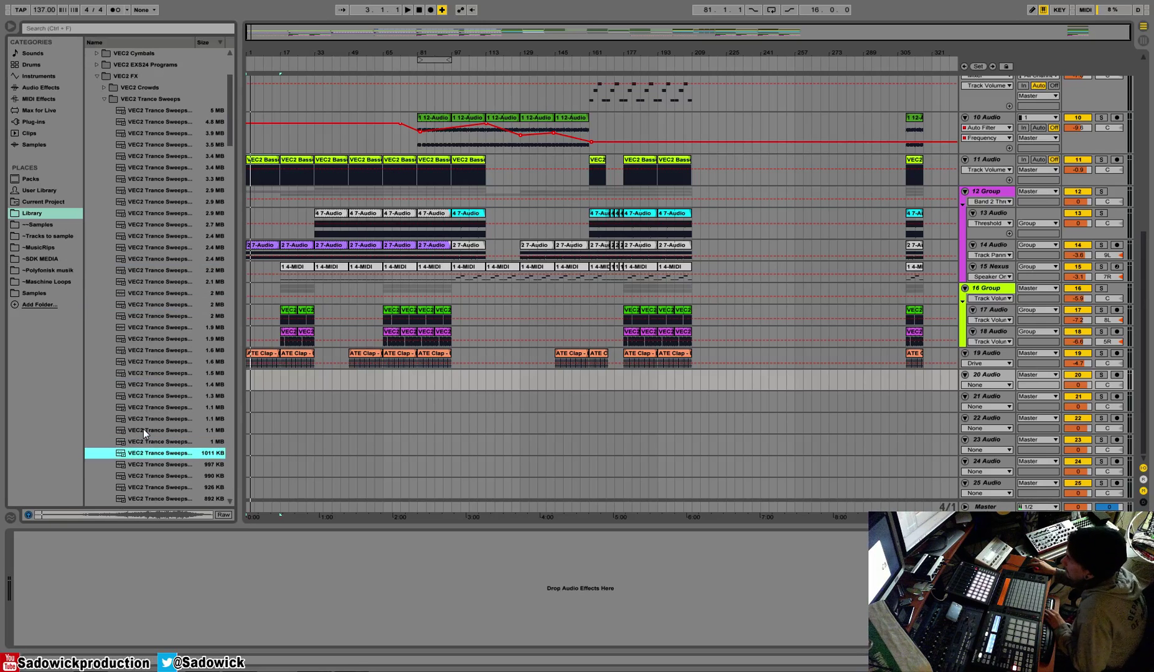
key(Down)
key(Down)
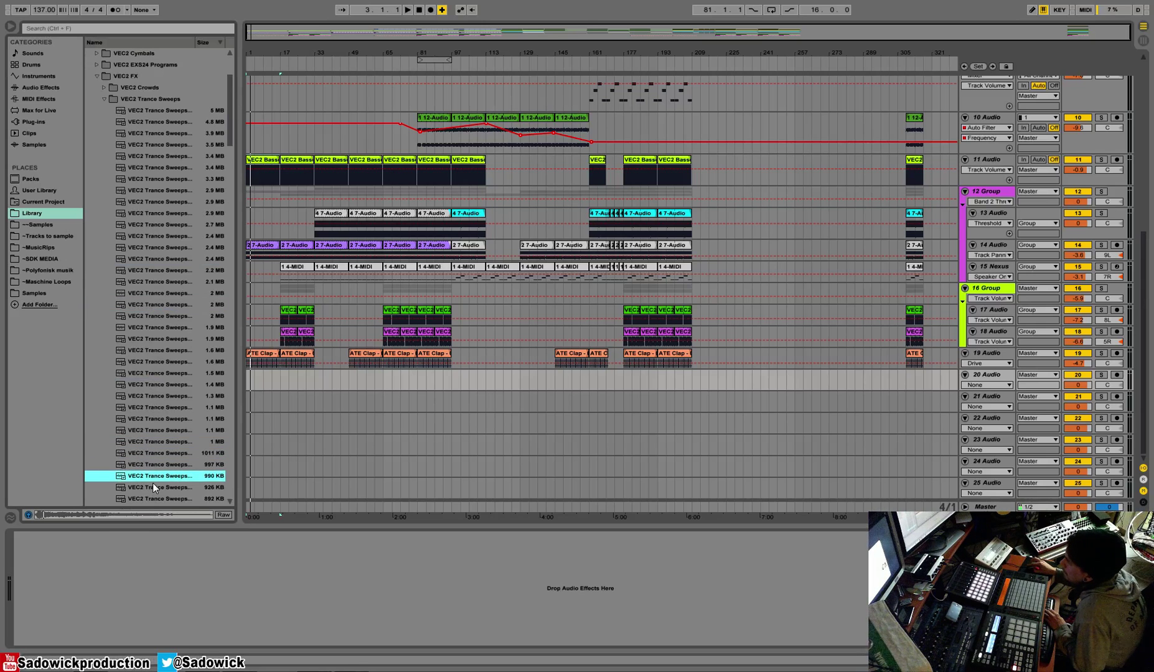
key(Down)
scroll(165, 452, down, 3)
key(Down)
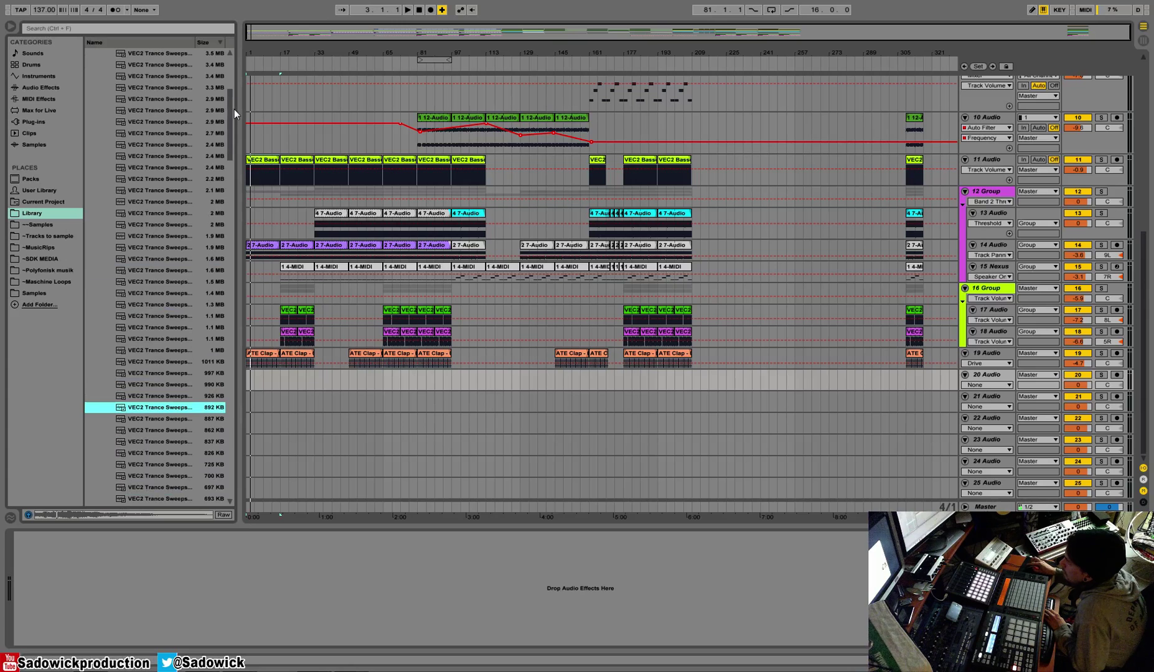
scroll(231, 91, down, 4)
drag(144, 296, 394, 383)
key(space)
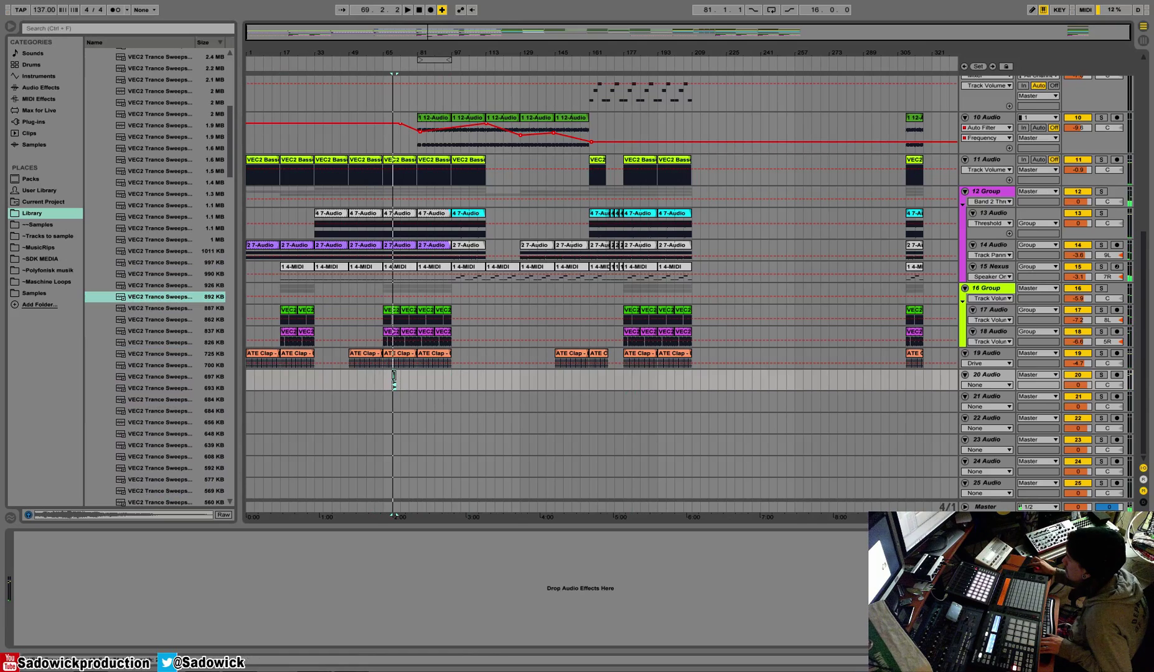
drag(382, 56, 441, 119)
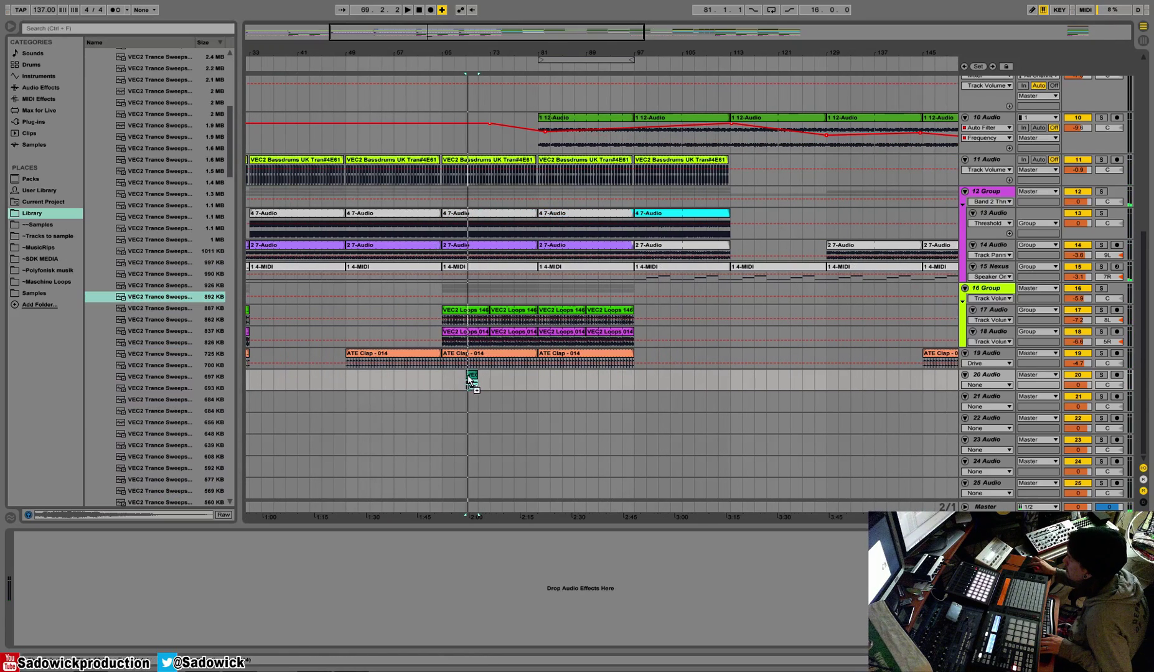
drag(470, 377, 446, 378)
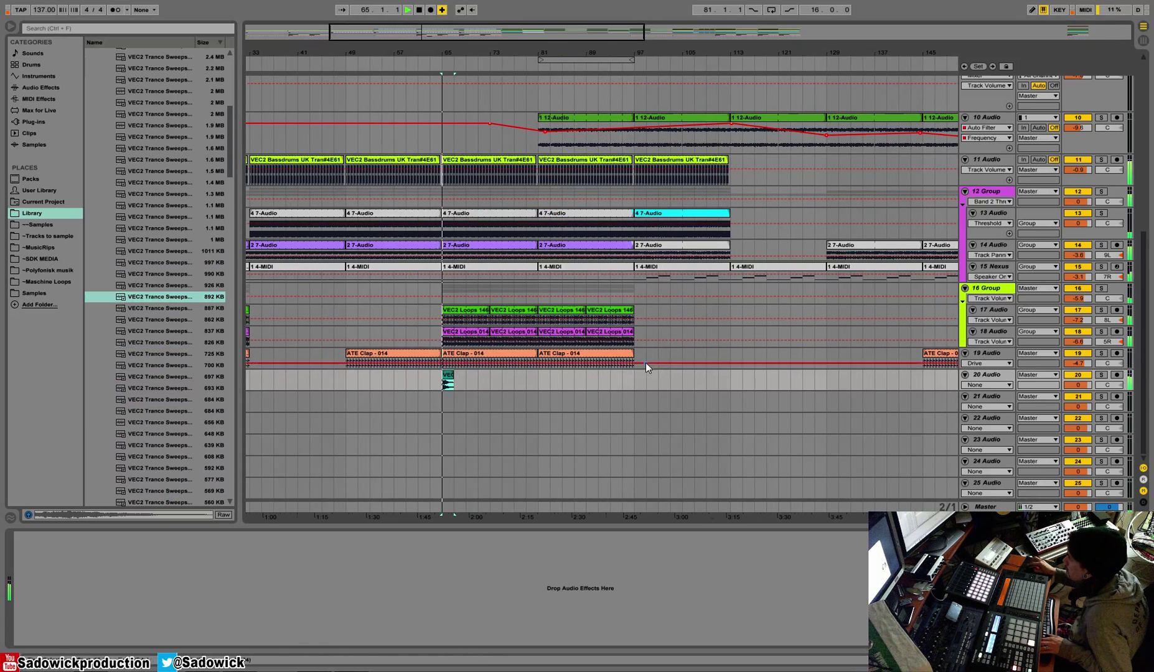
Step: Lower track 20's volume to -9.0 and audition the sweep both soloed and in the full mix
double_click(456, 30)
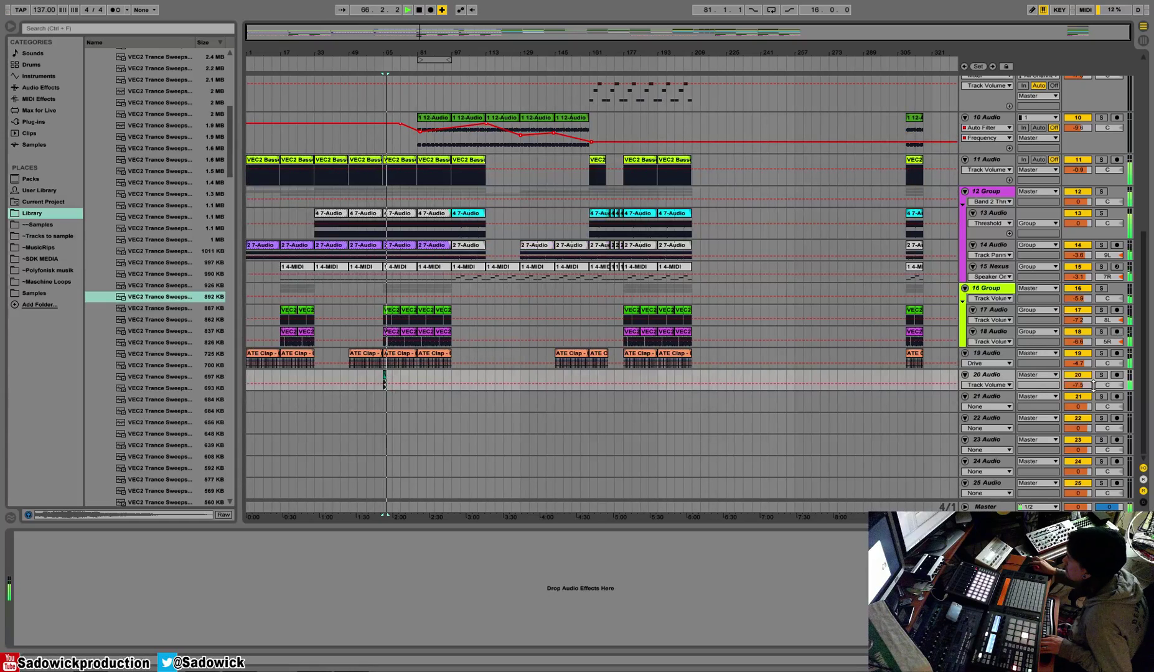
drag(1078, 385, 1077, 386)
key(space)
key(space)
click(1101, 374)
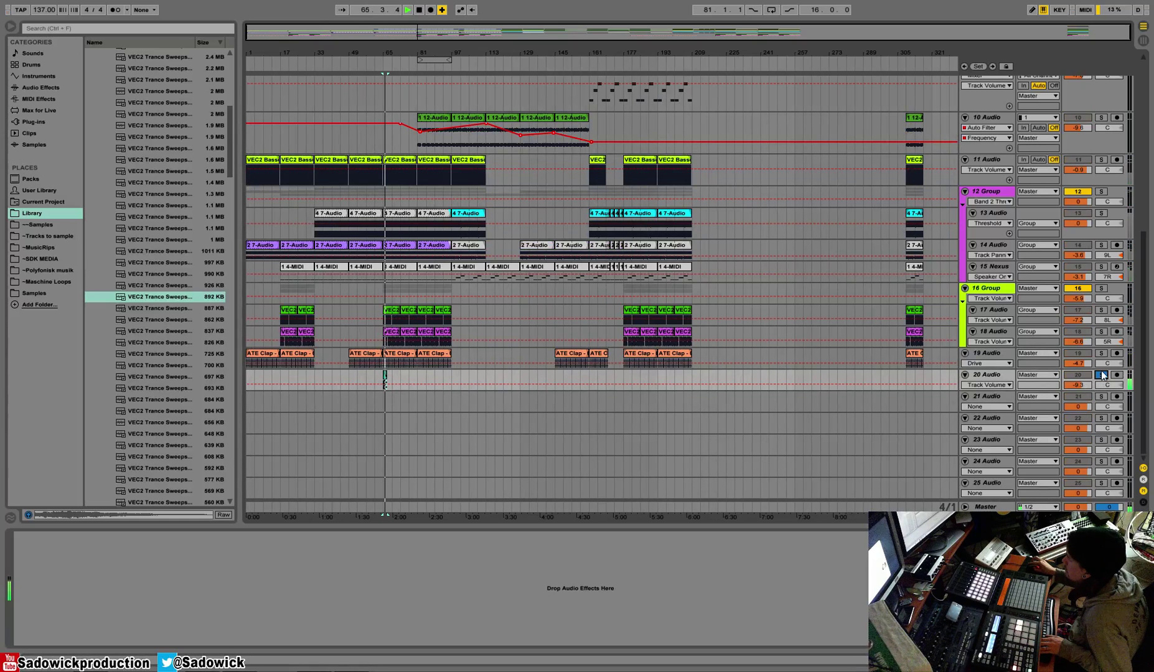
click(1102, 375)
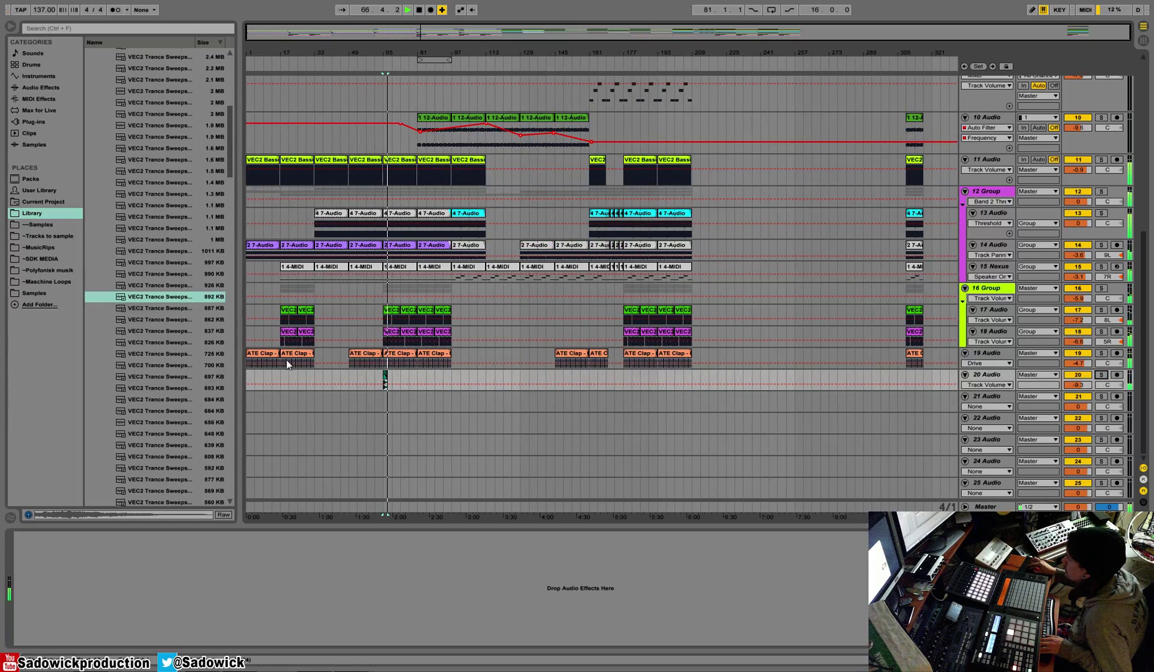
key(space)
key(space)
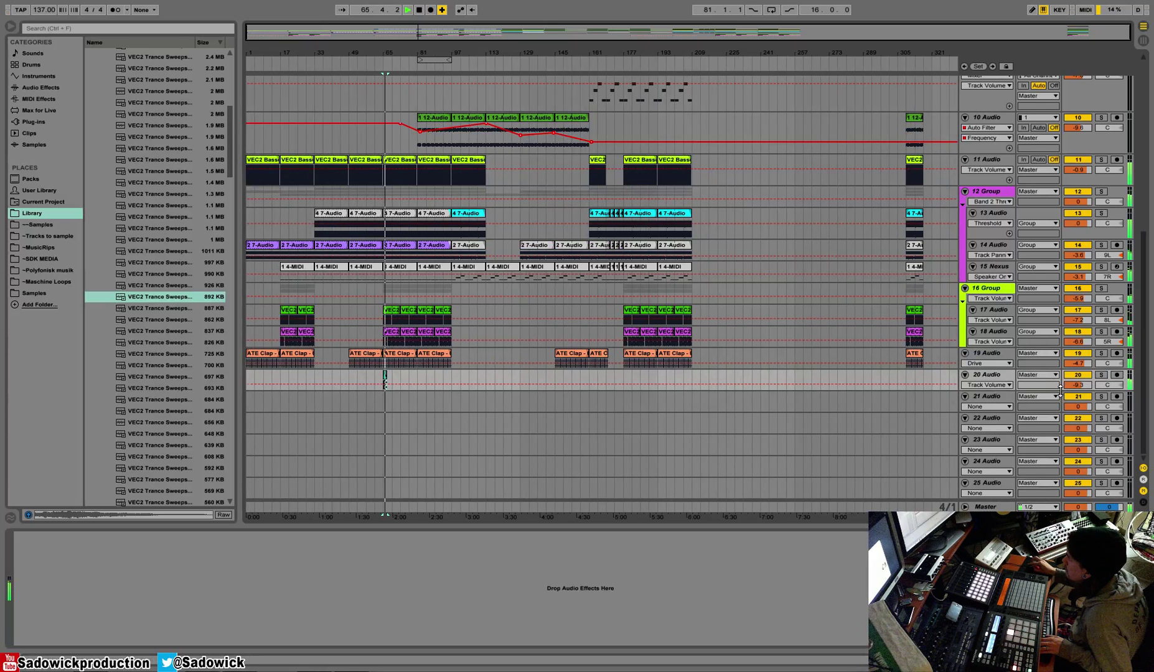
Step: Increase track 20's height and turn off Warp for the sweep clip at bar 65
drag(1061, 391, 1058, 421)
key(shift+Tab)
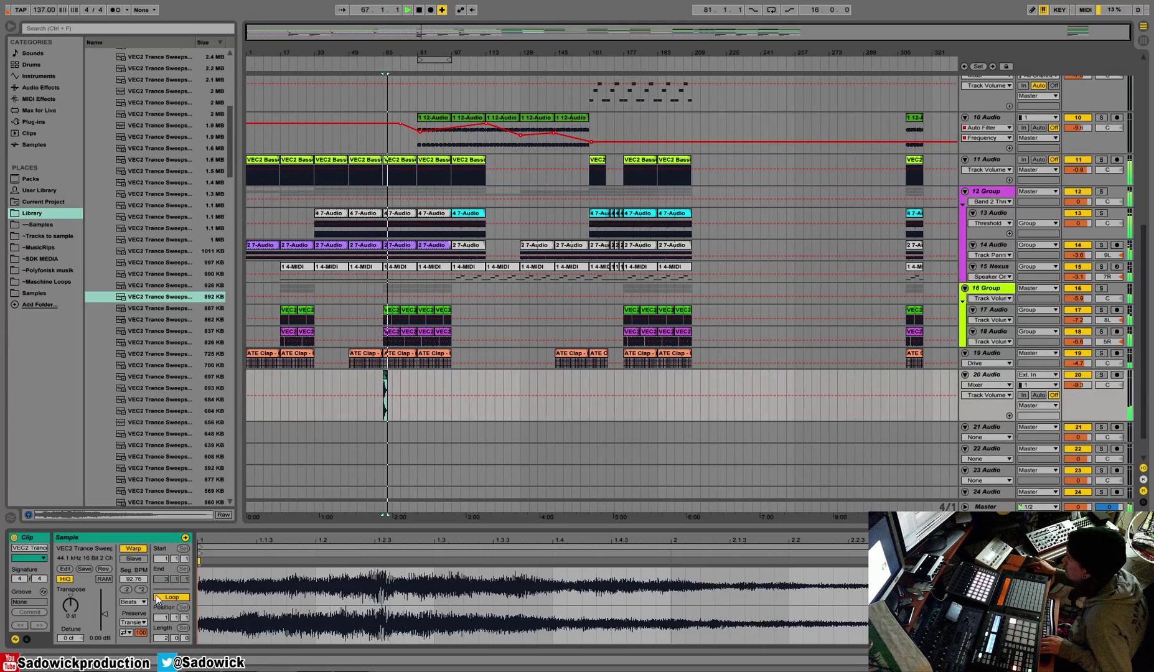
click(127, 549)
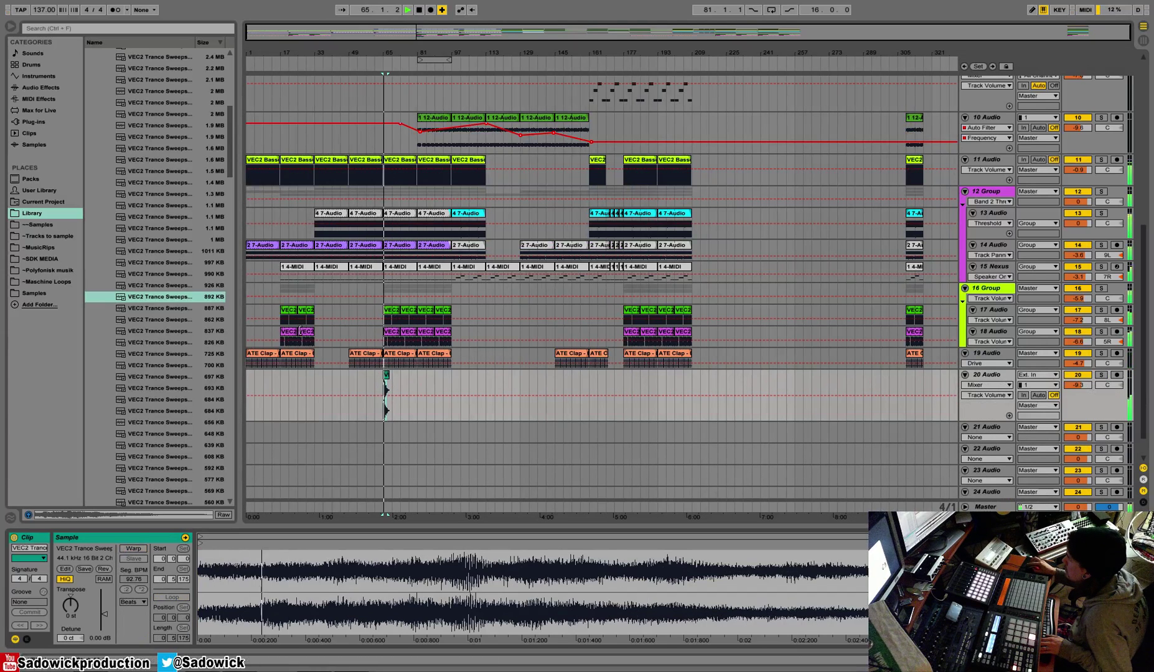
Step: Audition the smaller sweep samples toward the end of the VEC2 Trance Sweeps folder
click(152, 354)
scroll(155, 423, down, 3)
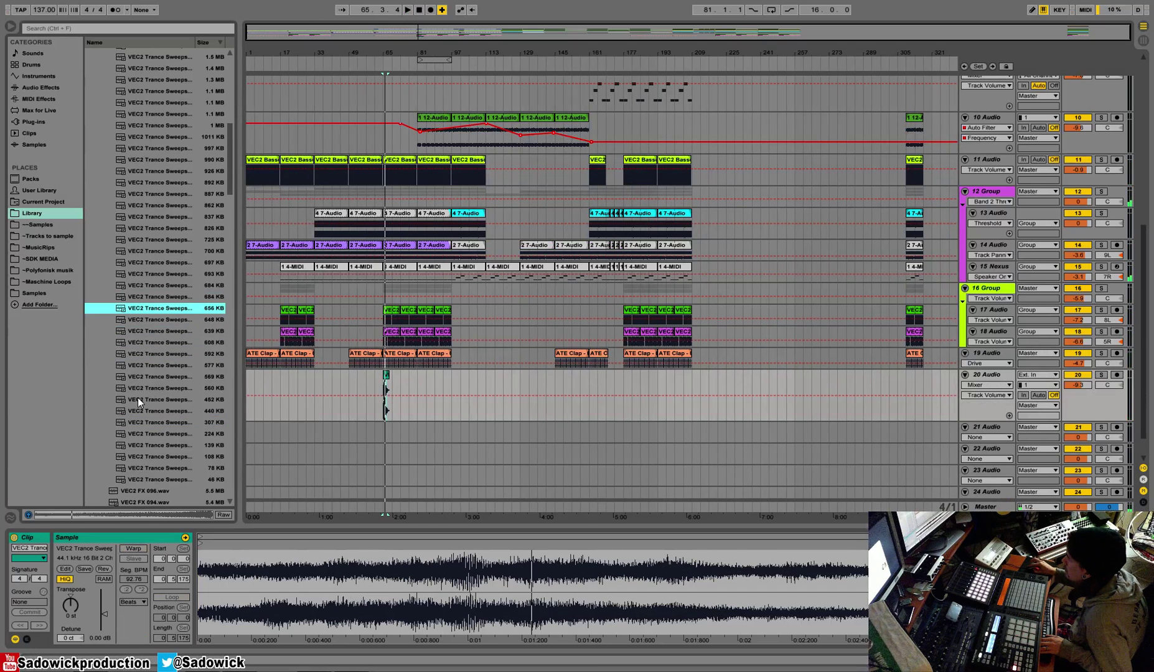
click(138, 400)
click(159, 434)
click(162, 456)
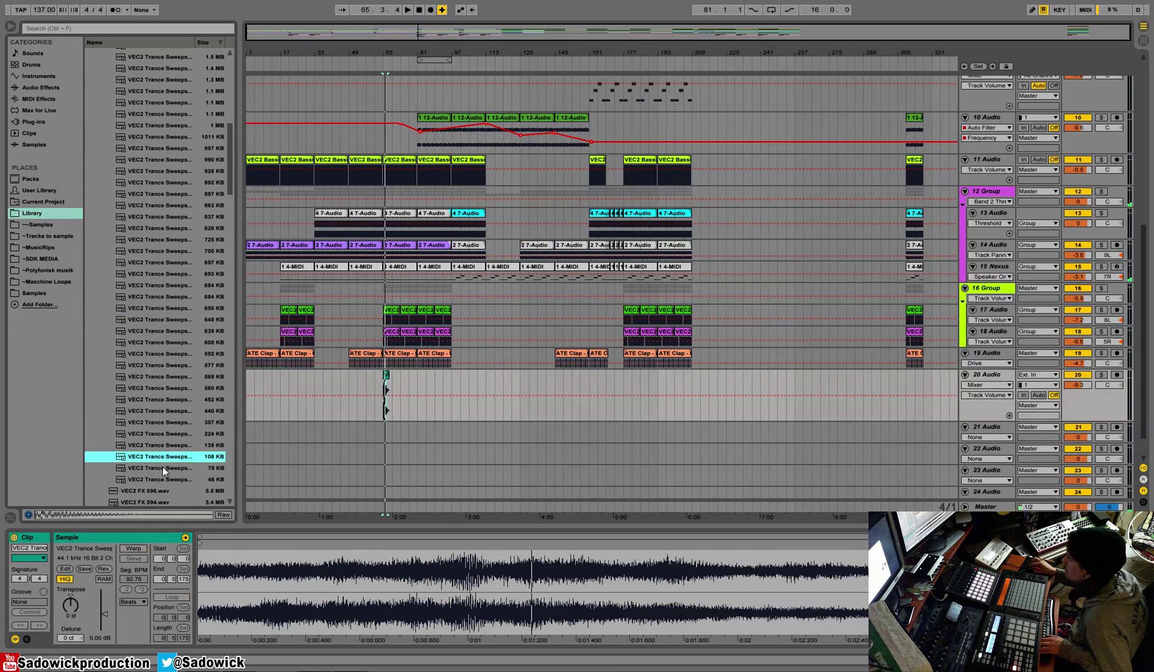
click(166, 478)
Step: Audition the larger VEC2 Trance Sweeps samples and place a 3.4 MB sweep on track 20 at bar 73
drag(228, 149, 227, 114)
click(142, 116)
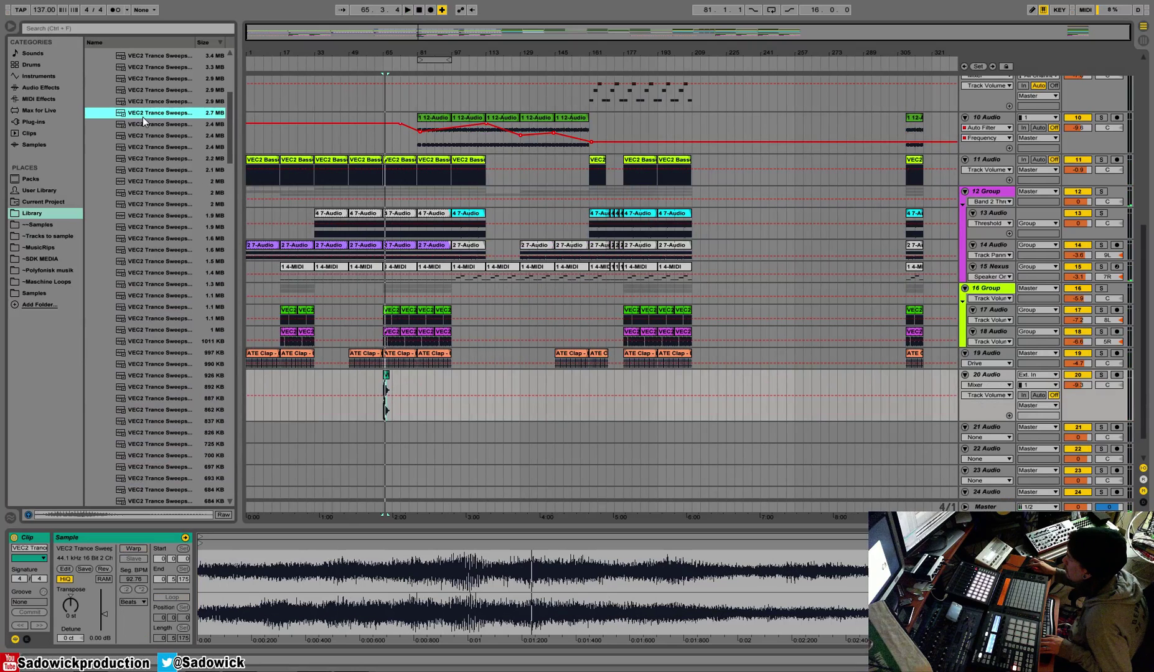
click(177, 99)
key(Down)
key(Down)
click(159, 106)
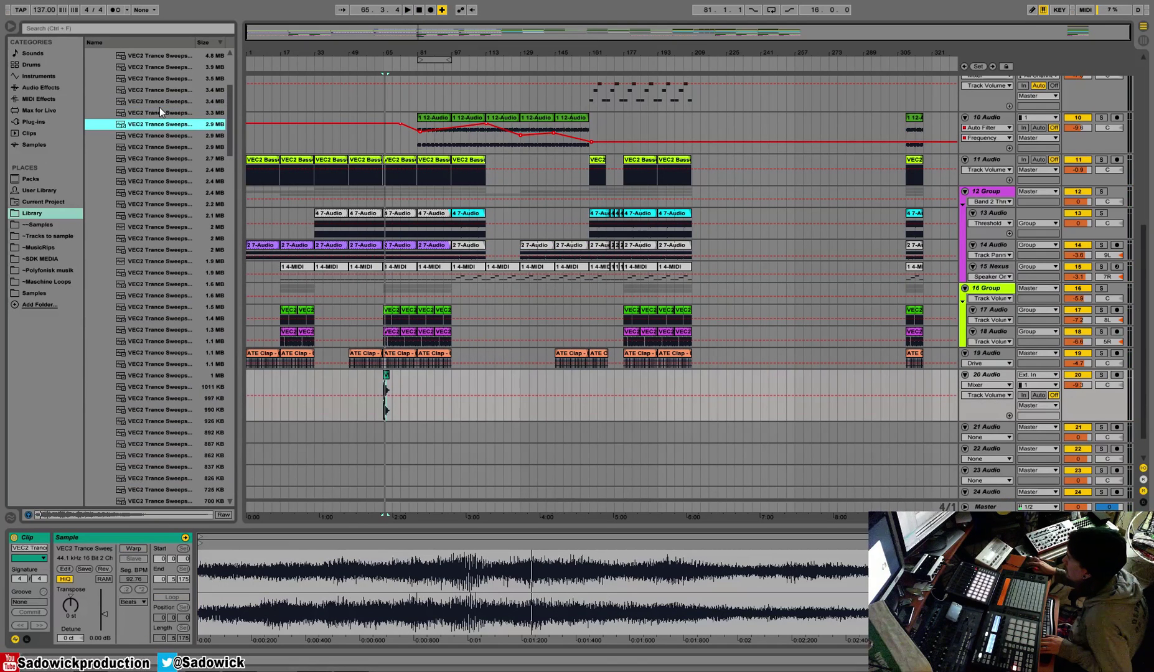
click(159, 106)
drag(149, 119, 404, 381)
key(space)
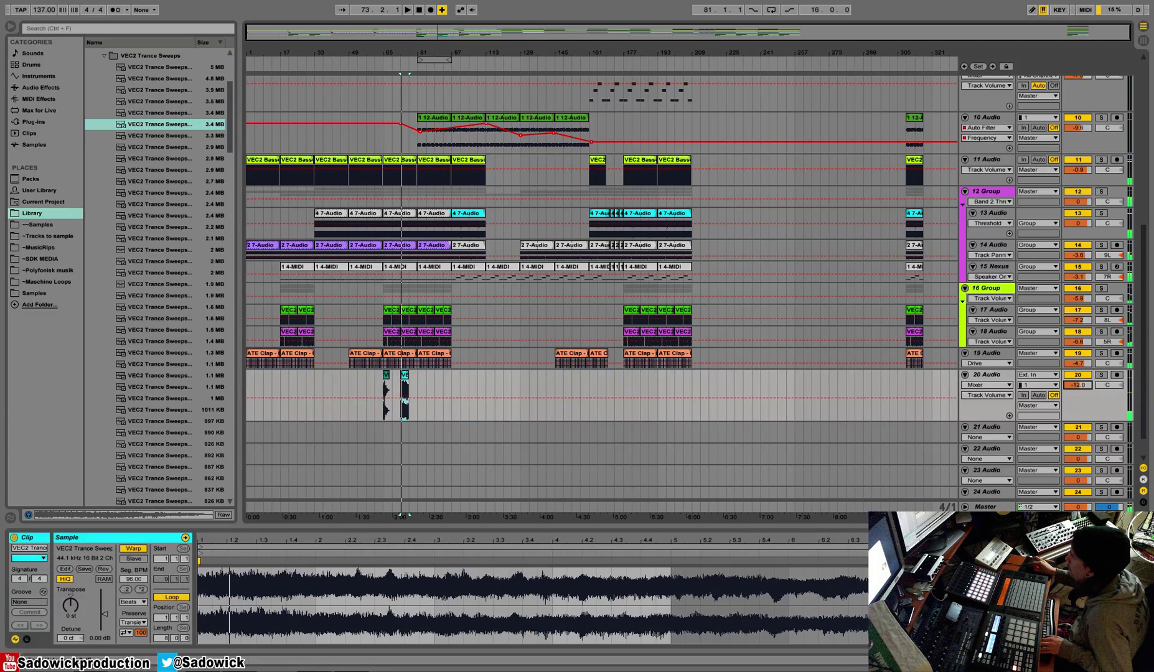
Step: Paste the Compressor with its sidechain fed from 11-Audio into track 20's empty device chain
click(386, 376)
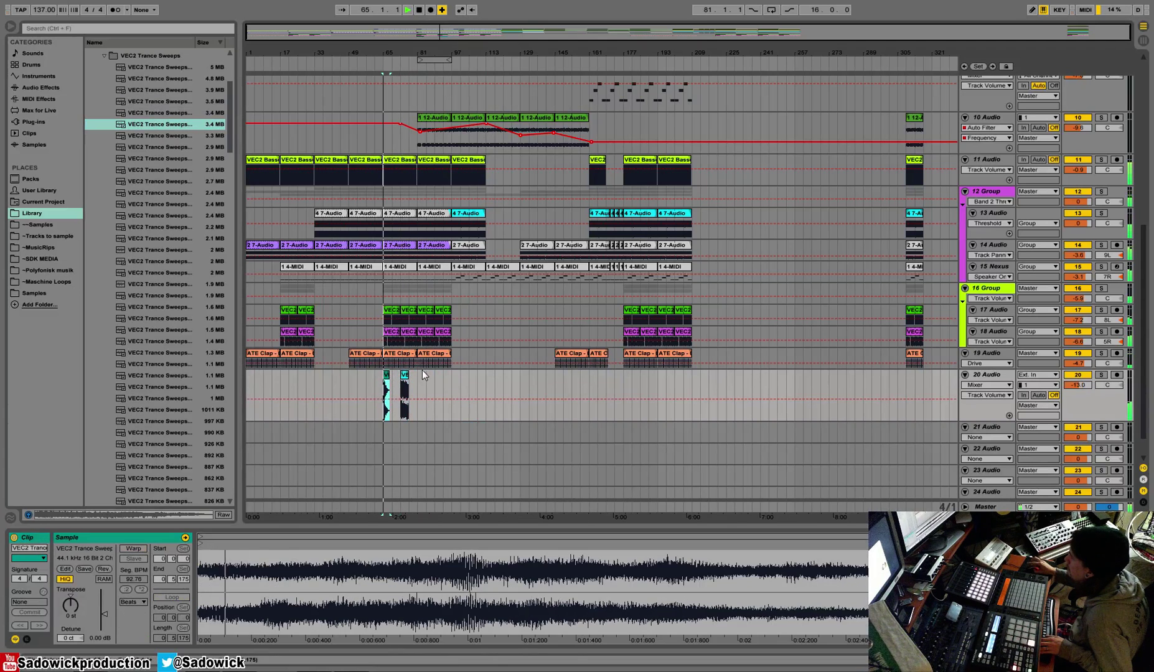
key(shift+Tab)
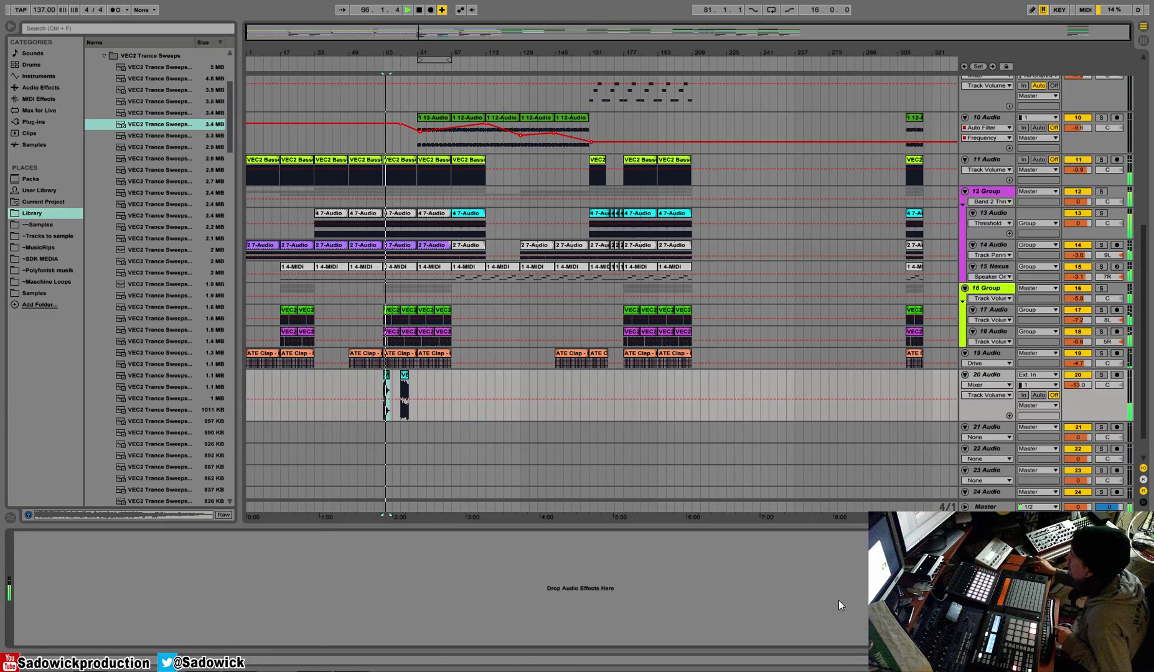
right_click(838, 601)
click(838, 603)
key(space)
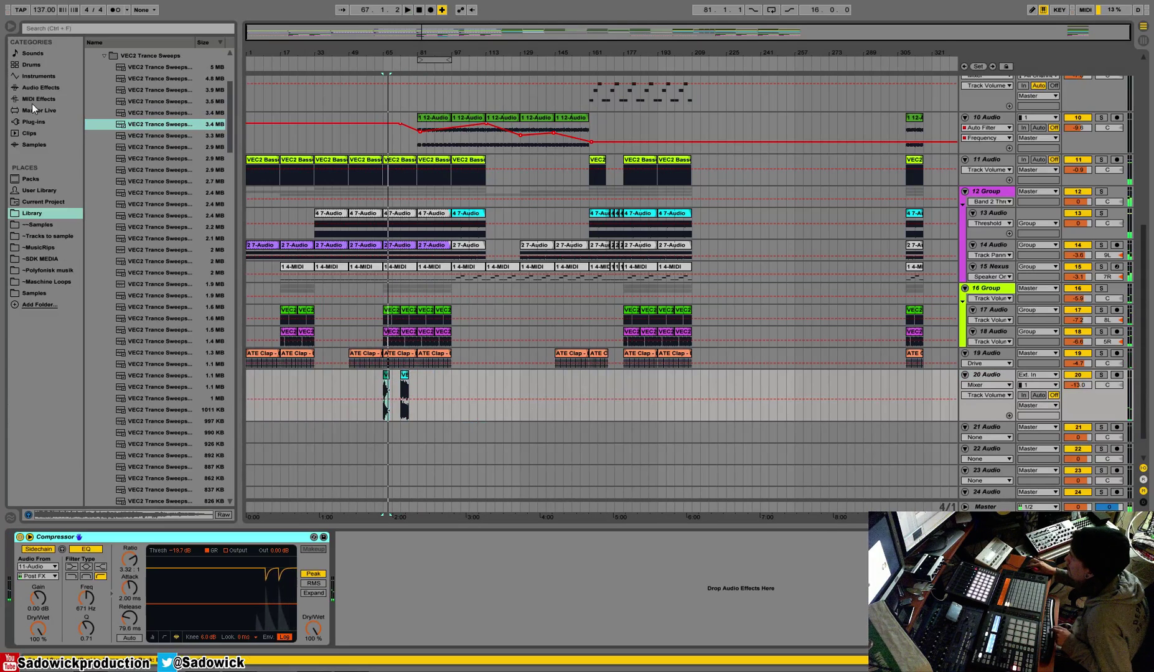
Step: Insert a Ping Pong Delay and a Reverb ahead of the Compressor on track 20
click(34, 99)
click(36, 86)
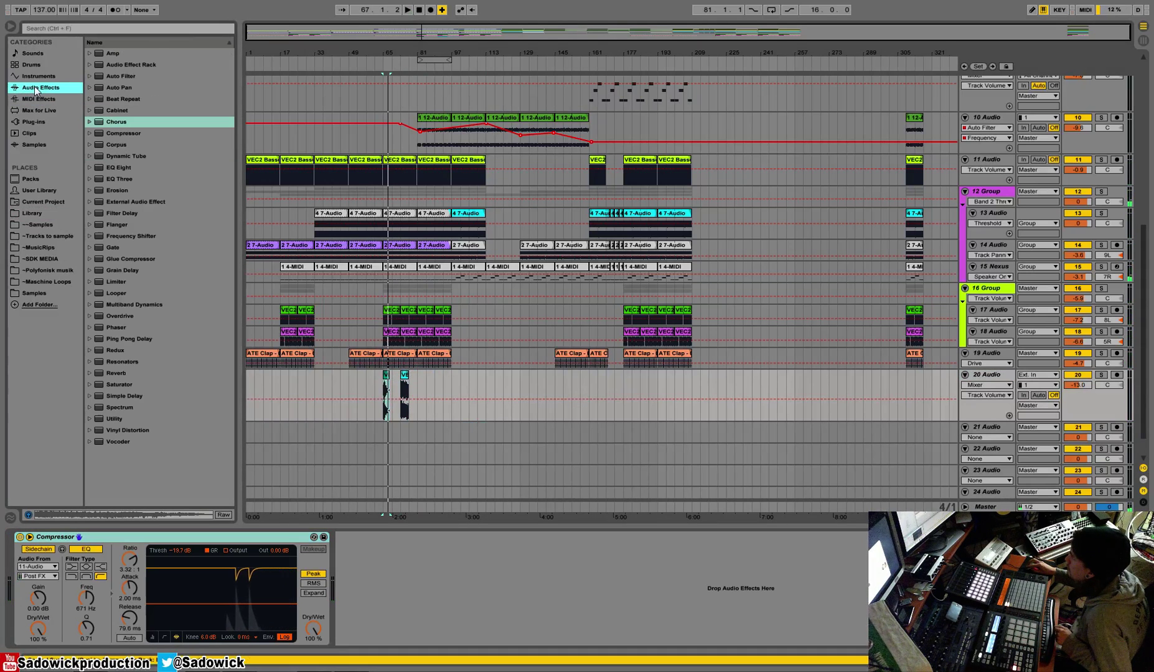
double_click(129, 339)
click(120, 373)
drag(113, 592, 113, 593)
key(space)
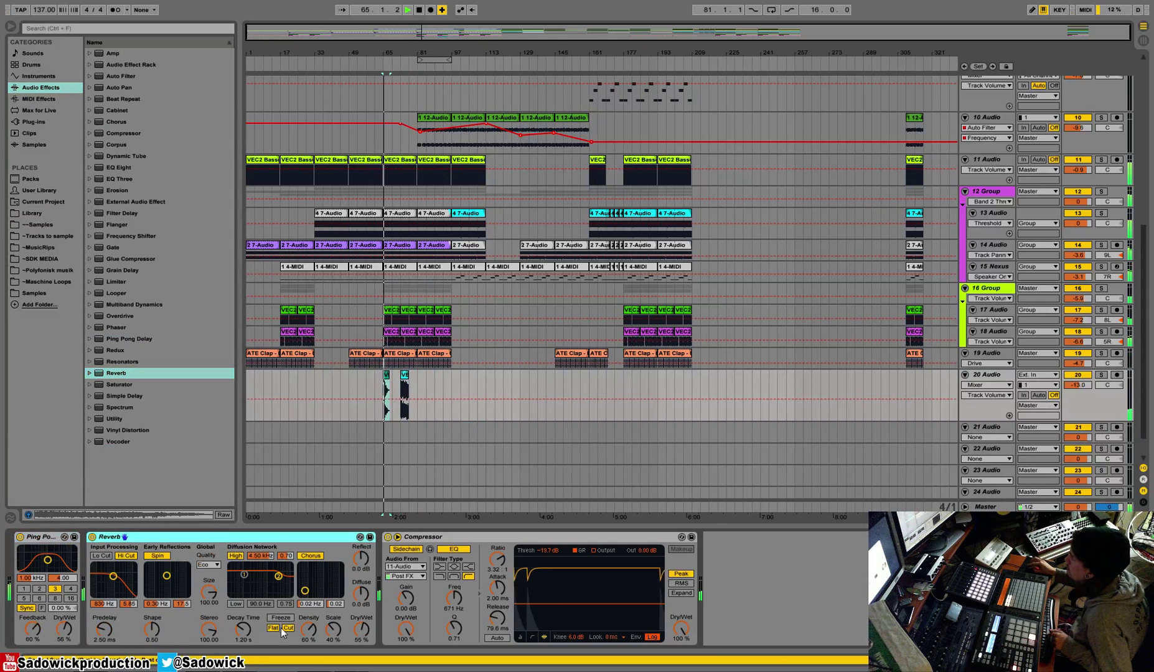
Step: Set the Reverb's Dry/Wet to 26 % and turn off Flat, Cut, Hi Cut and Spin while auditioning the second sweep
drag(360, 629, 363, 637)
key(space)
click(404, 374)
key(space)
click(289, 629)
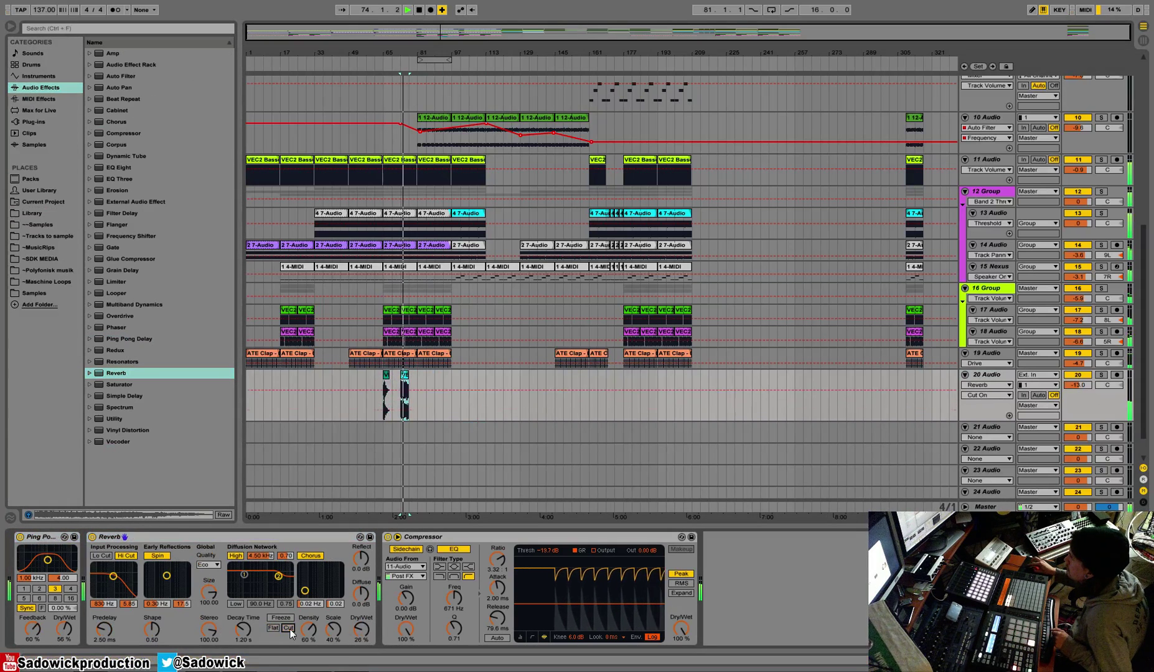
click(125, 556)
click(158, 556)
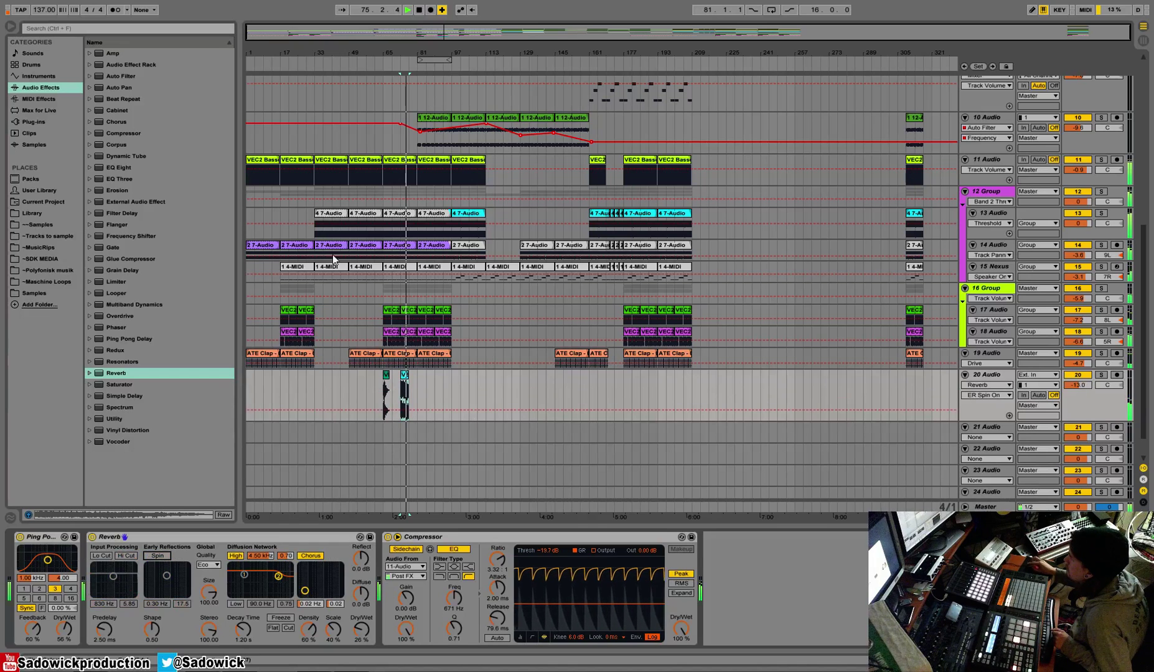
Step: Insert EQ Eight between the Reverb and Compressor, and raise track 20's volume to -10.4, checking it in solo
mouse_move(119, 167)
mouse_down()
mouse_move(452, 576)
mouse_move(515, 592)
mouse_up()
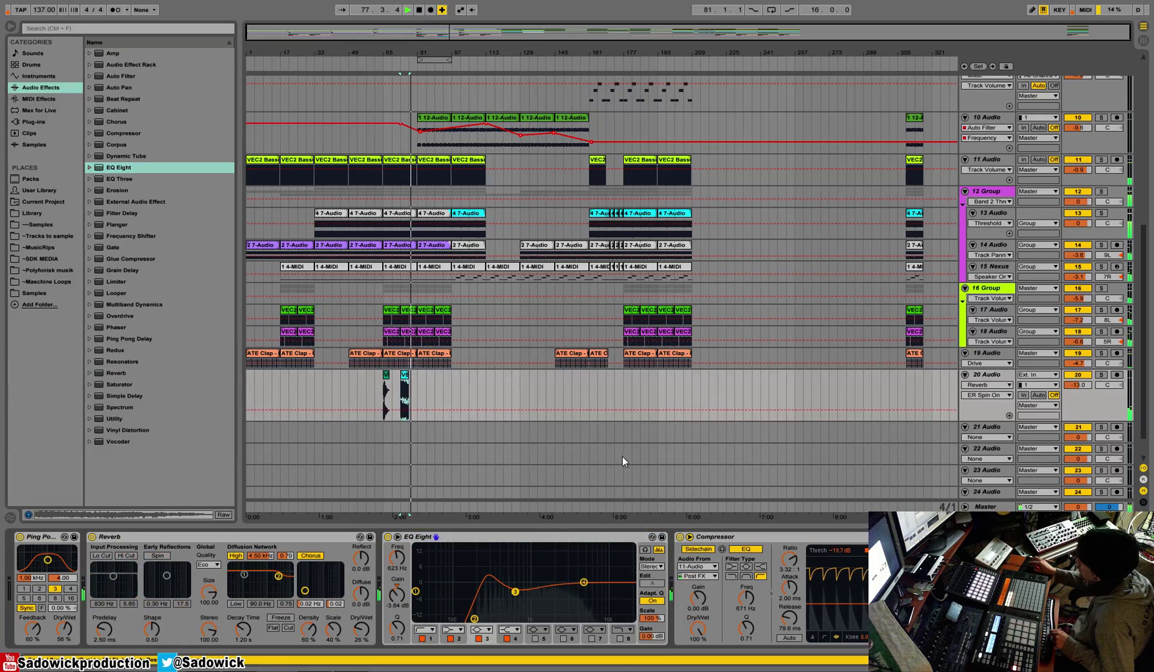
key(space)
key(space)
drag(1083, 385, 1083, 377)
click(1101, 375)
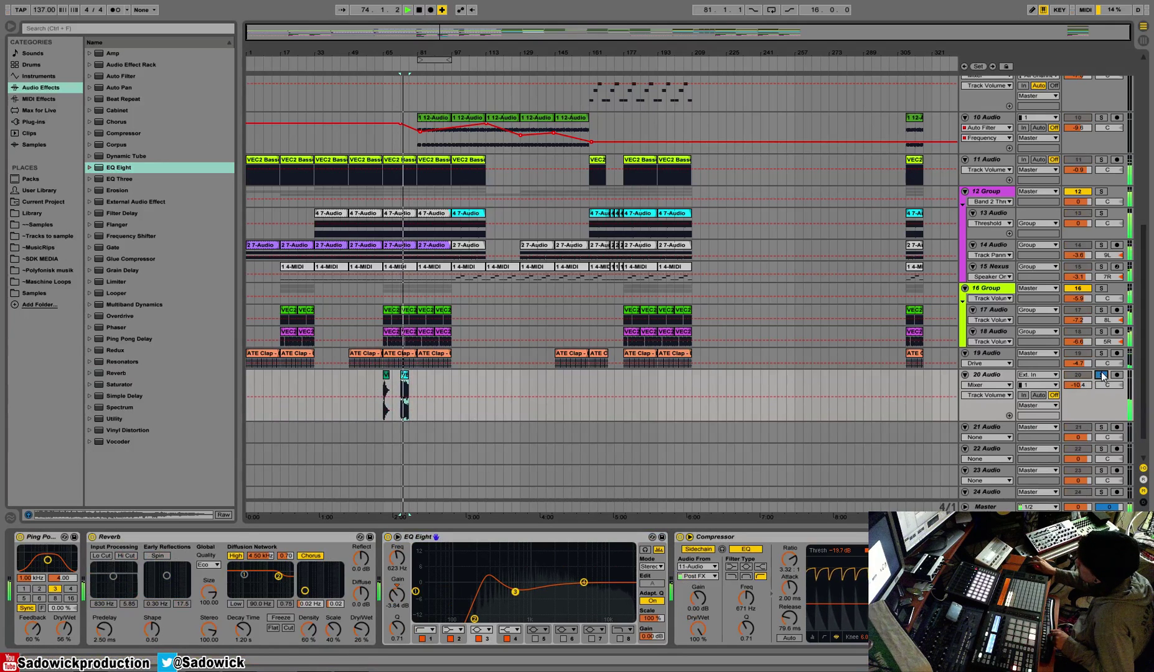
click(1102, 375)
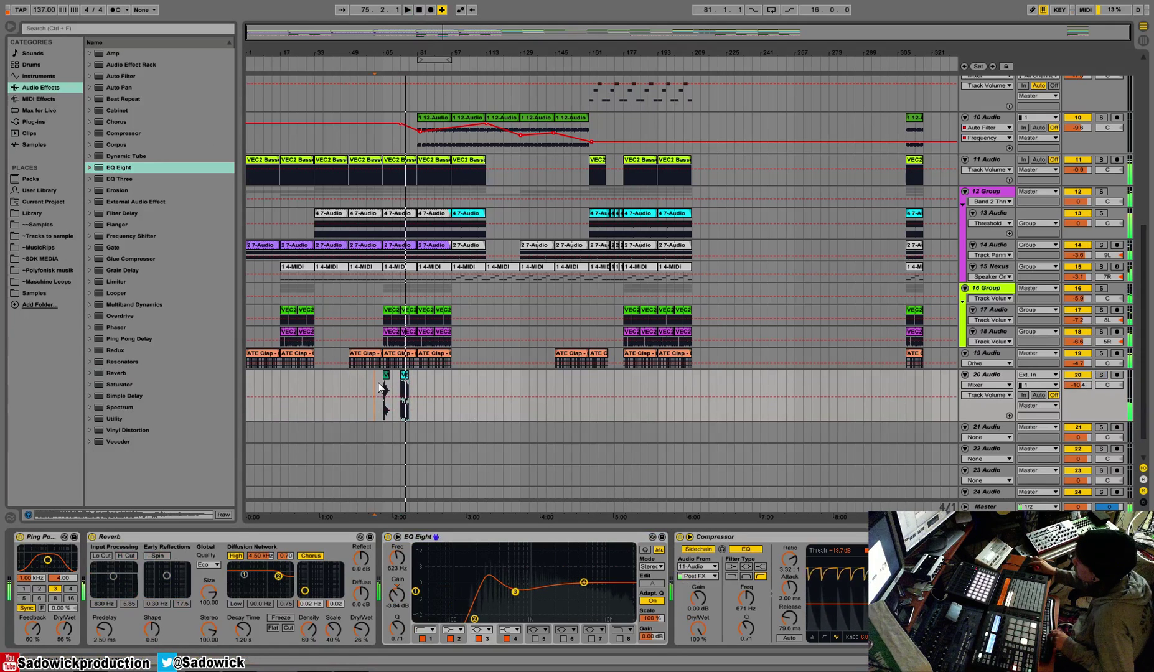
Step: Copy the sweep at bar 65 on track 20 to bars 1 and 17 and play from the beginning
mouse_move(382, 392)
mouse_down()
mouse_move(409, 390)
mouse_move(393, 386)
mouse_up()
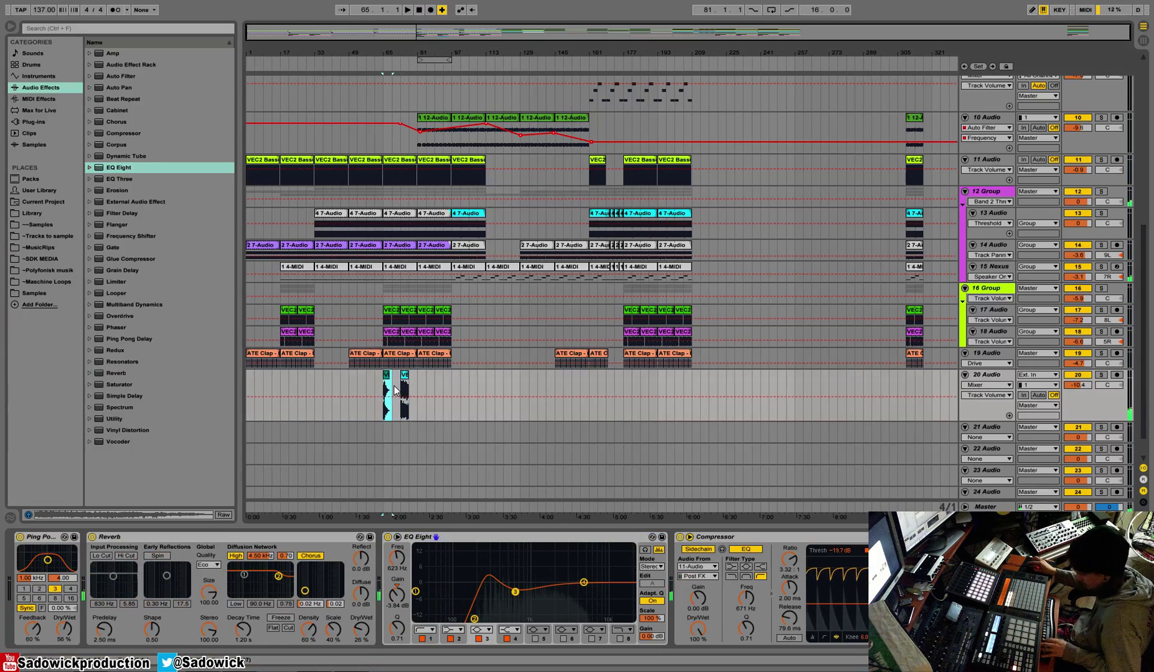
click(249, 385)
key(space)
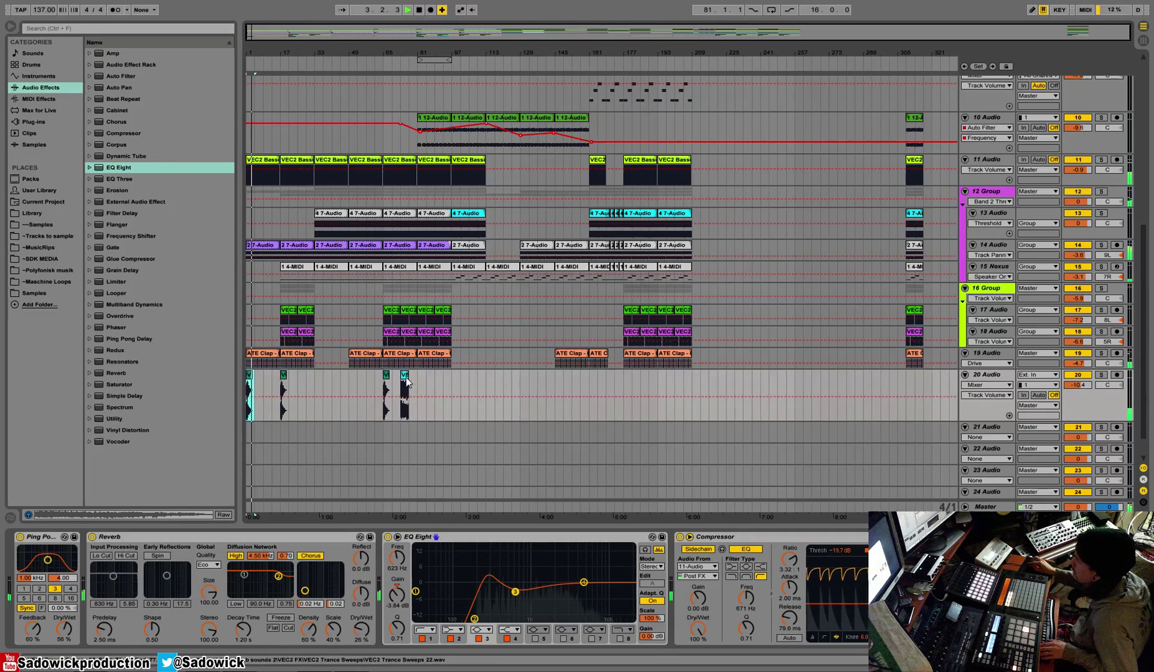
Step: Copy both sweeps starting at bar 65 on track 20 to bar 113 and play them there
drag(427, 391, 382, 390)
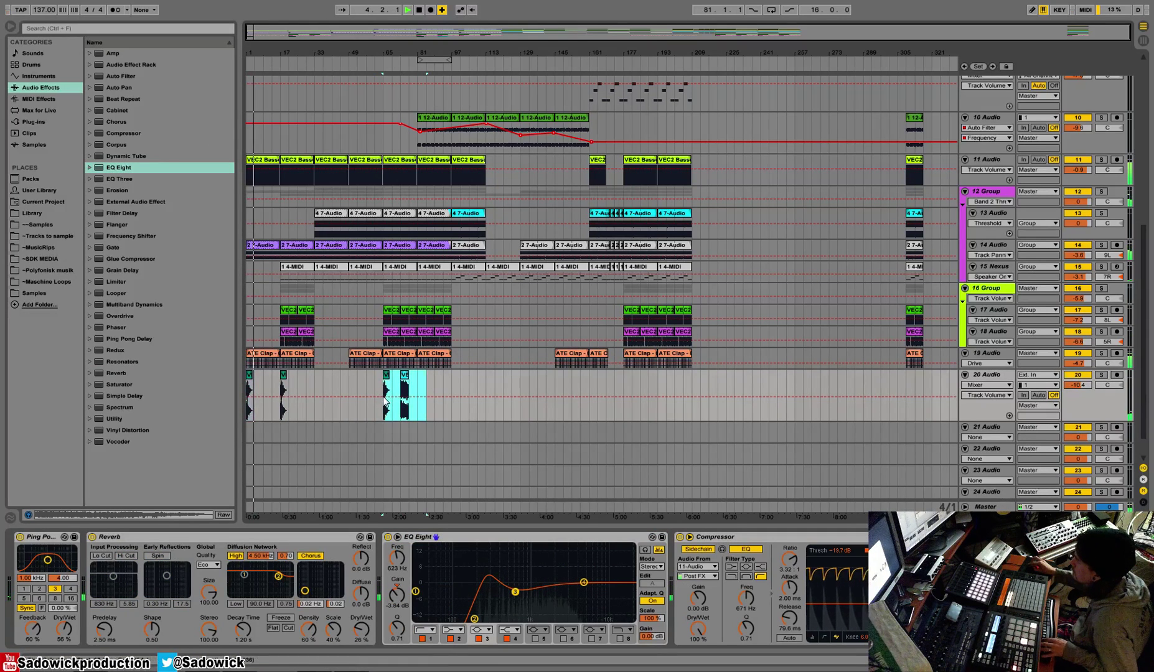
click(592, 389)
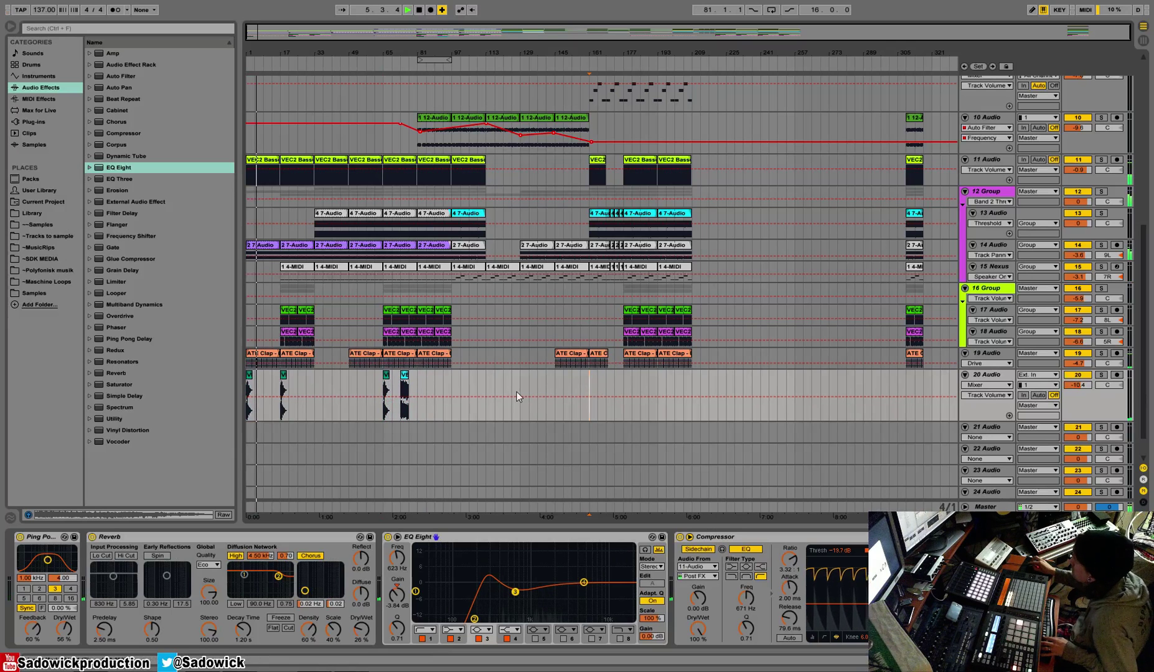
click(486, 389)
key(ctrl+v)
key(space)
key(space)
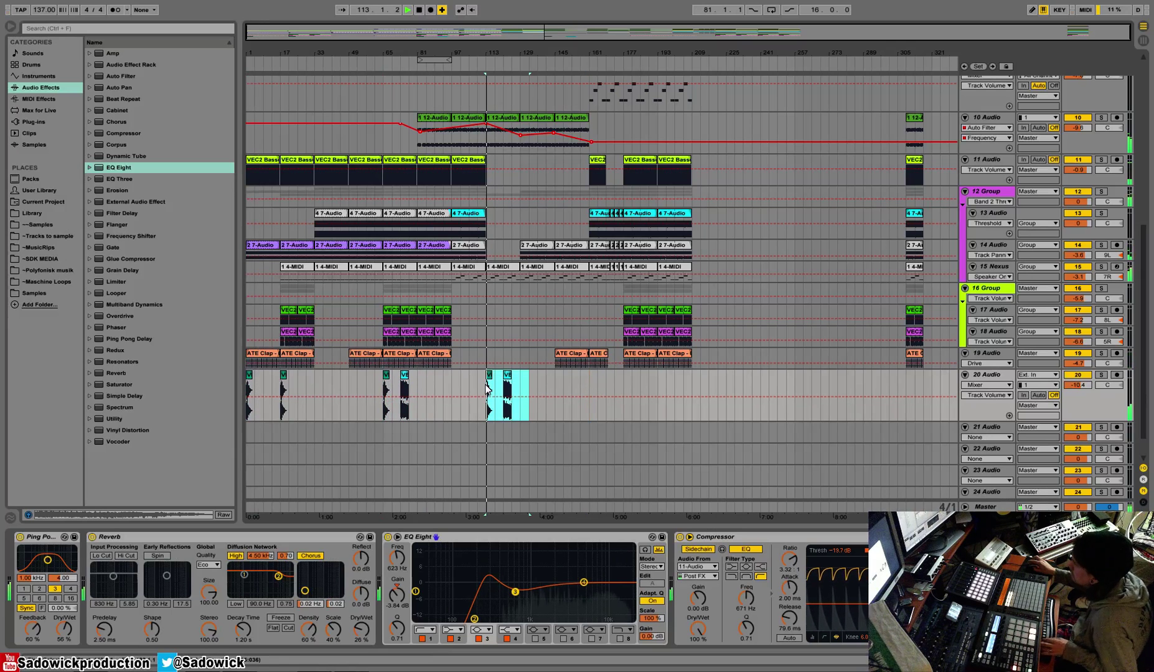
Step: Extend the second sweep after bar 113 so it ends at bar 129, and restore track 20's compact height
click(585, 396)
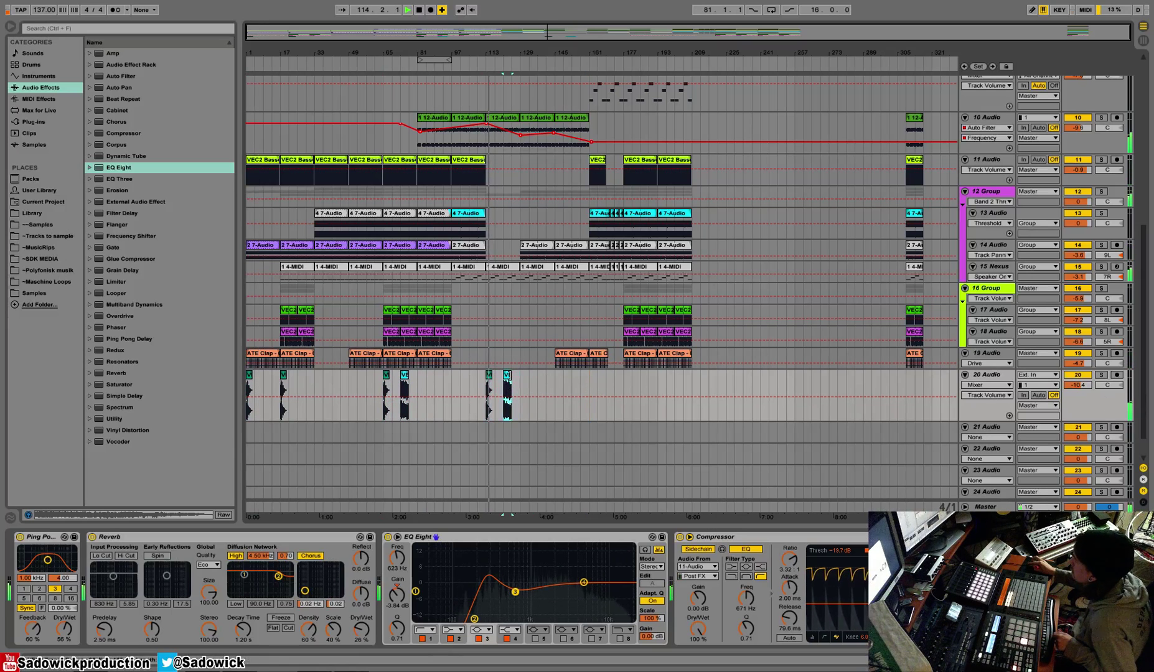
drag(512, 376, 521, 375)
drag(1073, 412, 1073, 382)
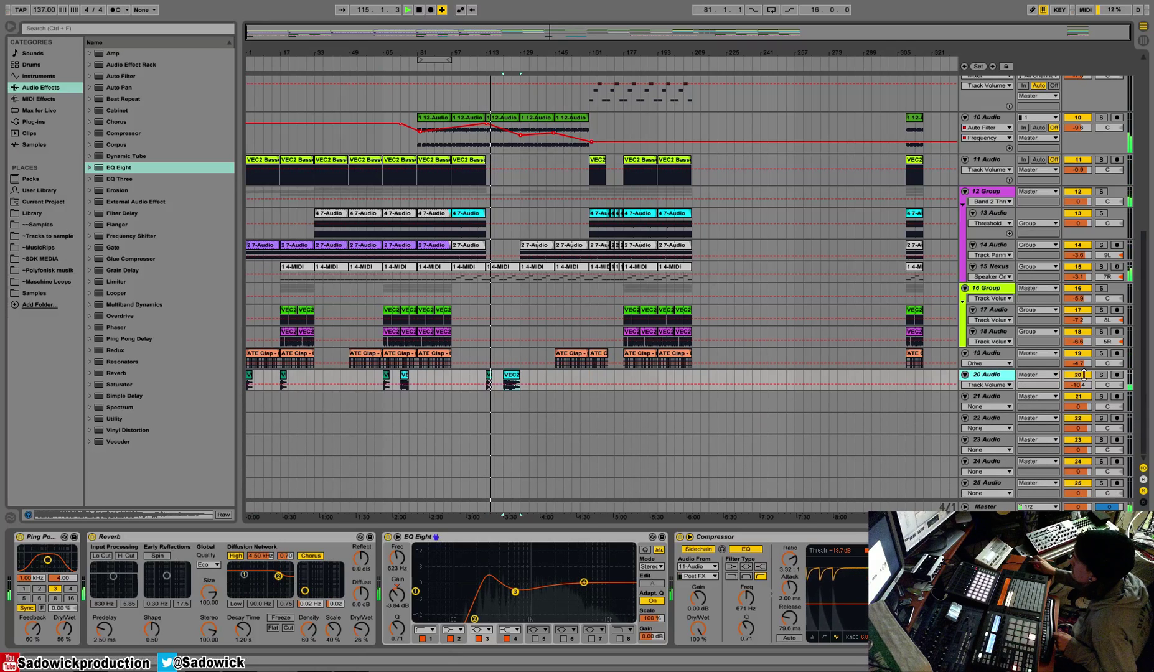
click(999, 396)
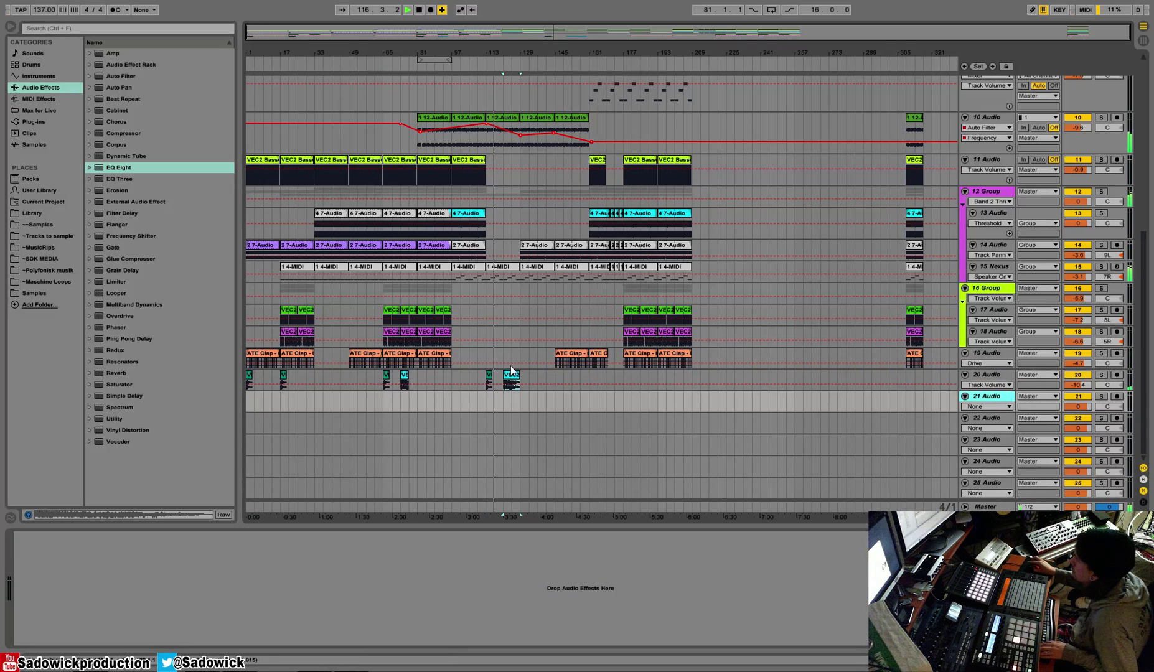
Step: Place ATE Snare Roll - 008.wav from the ATE FX snare rolls on track 21 at bar 29
click(39, 225)
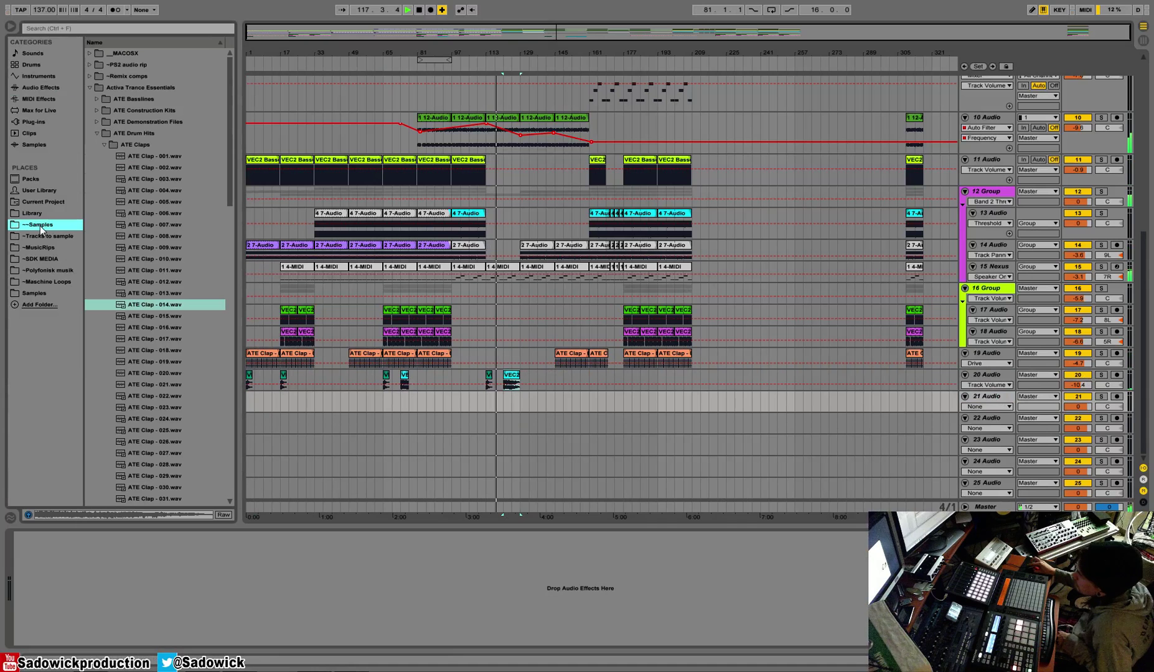
click(97, 133)
click(97, 156)
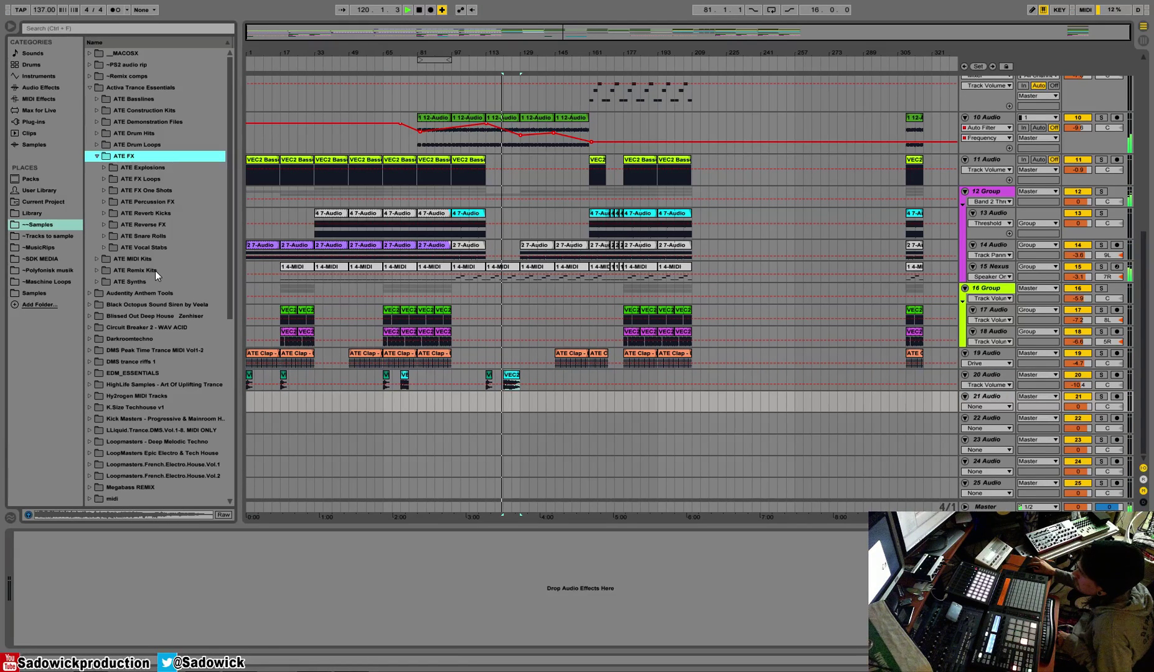
click(105, 236)
click(177, 328)
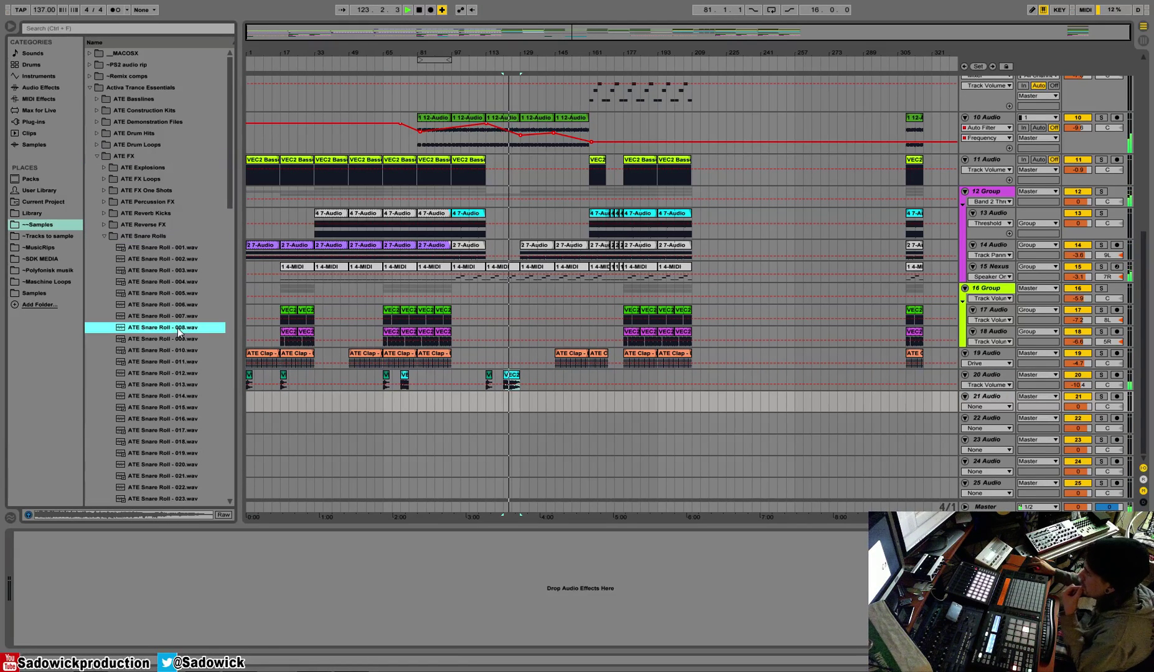
drag(187, 327, 309, 406)
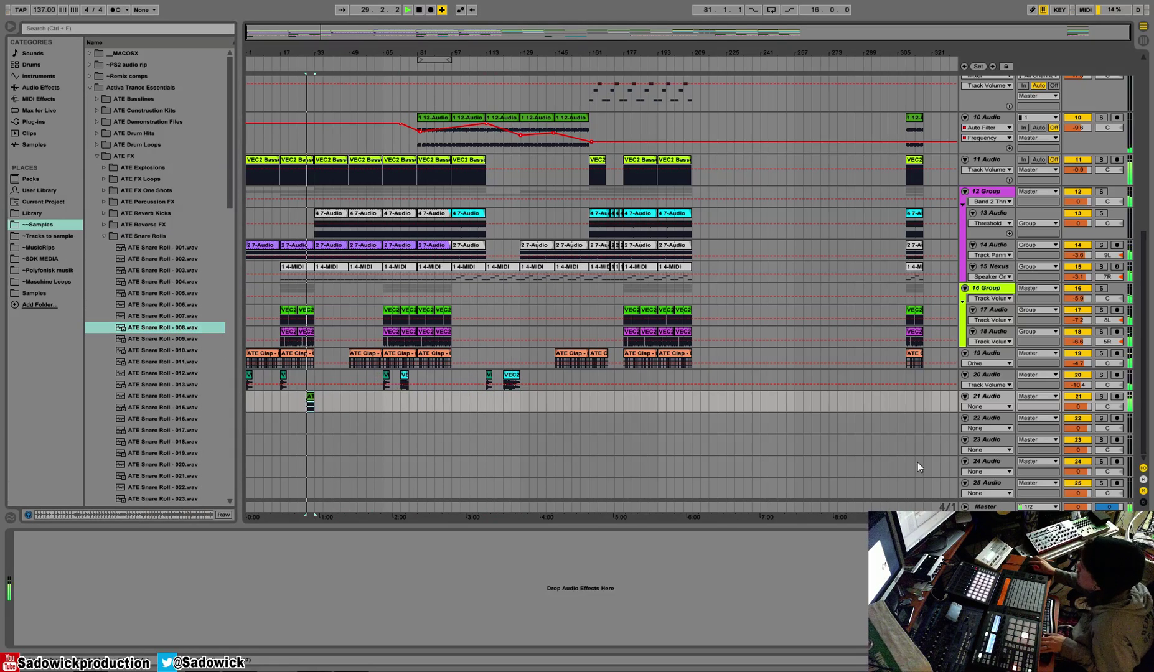
Step: Open the snare roll's clip settings and lower track 21's volume to -4.4 while replaying the roll
drag(1078, 406, 1077, 409)
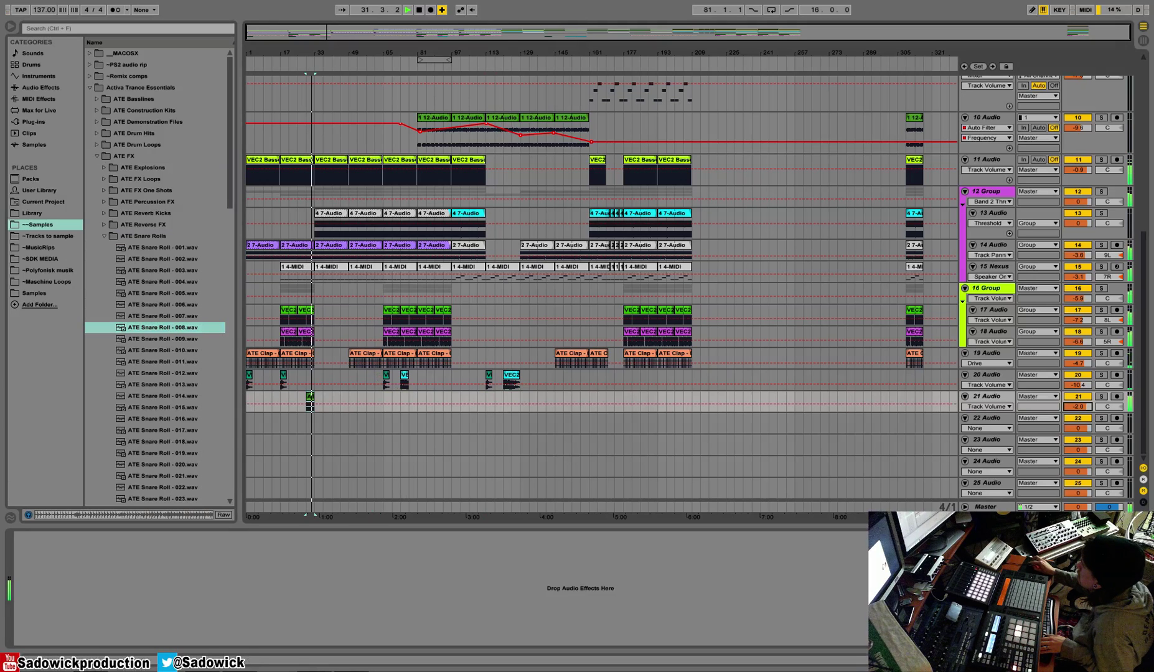
key(shift+Tab)
click(132, 603)
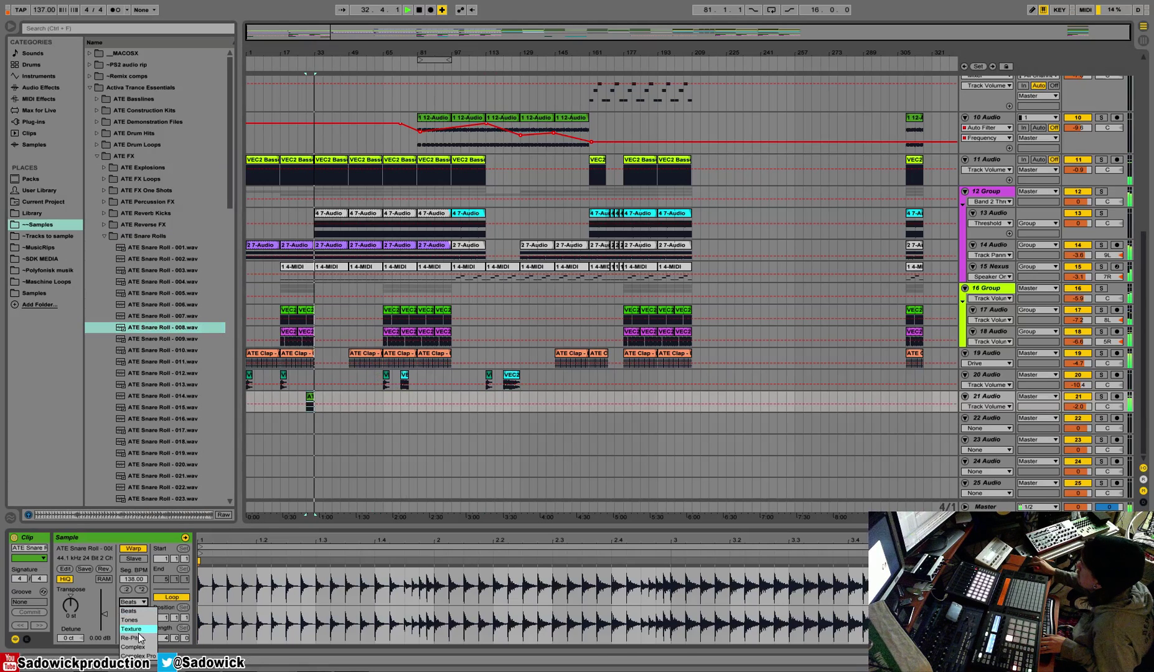
click(301, 58)
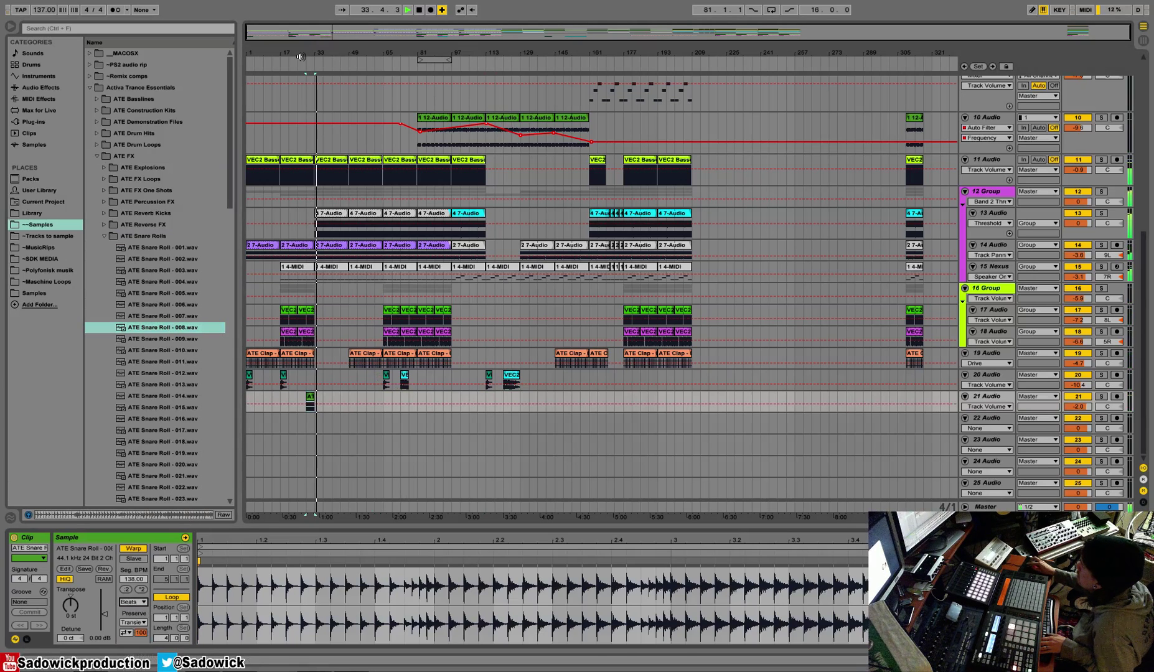
click(302, 60)
scroll(303, 60, up, 3)
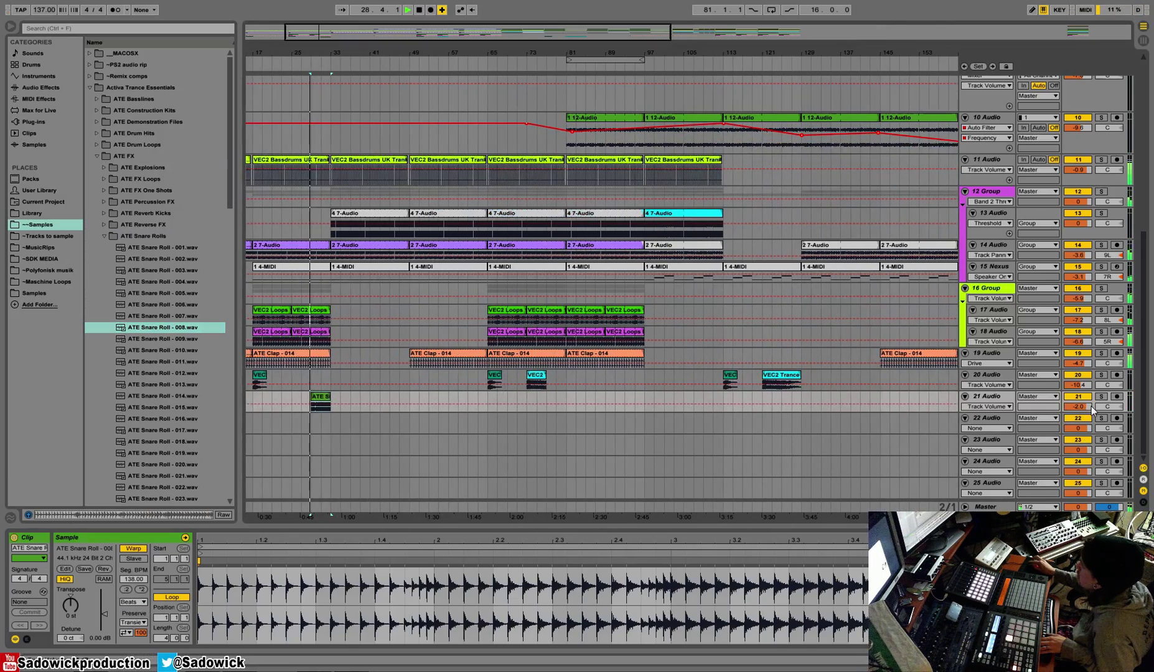
drag(1090, 407, 1090, 413)
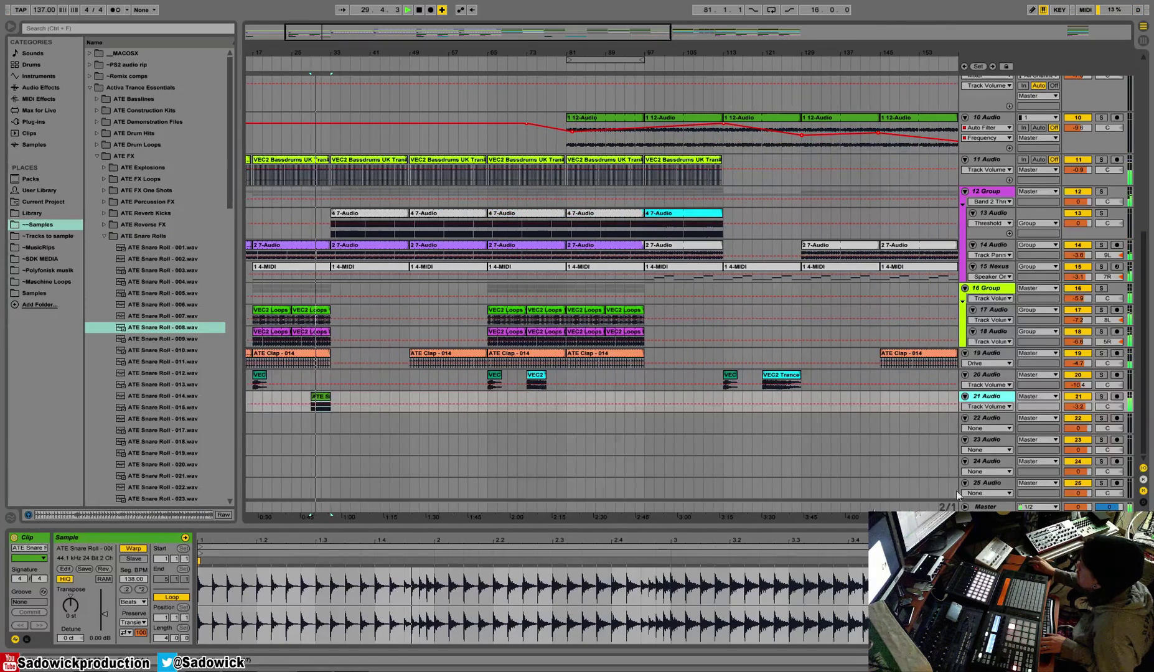
Step: Collapse tracks 1 Maschine, 2 Virus TI and 3 MIDI to their minimum heights
scroll(503, 217, up, 5)
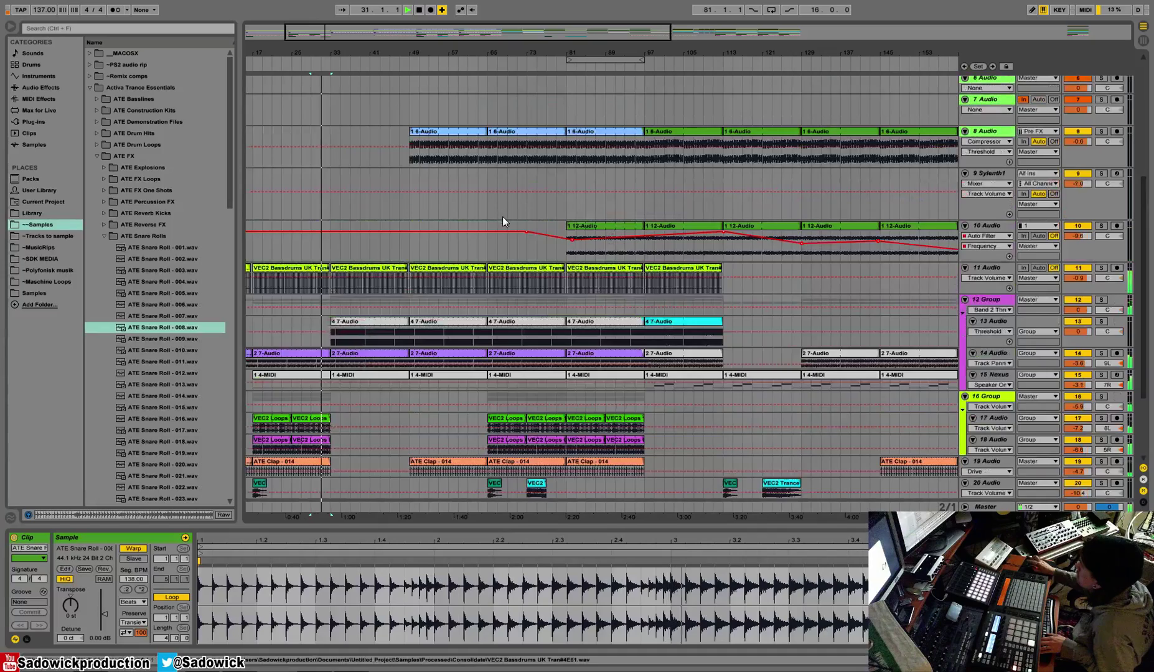
scroll(505, 209, down, 2)
scroll(505, 209, up, 6)
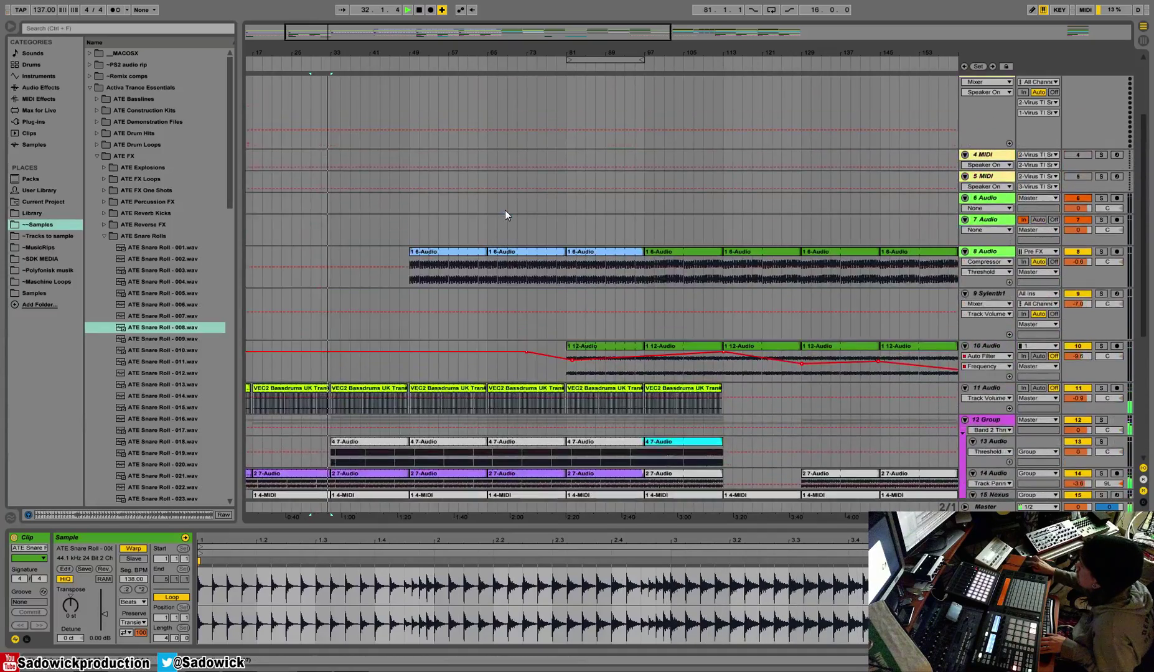
scroll(507, 208, up, 2)
drag(500, 57, 390, 55)
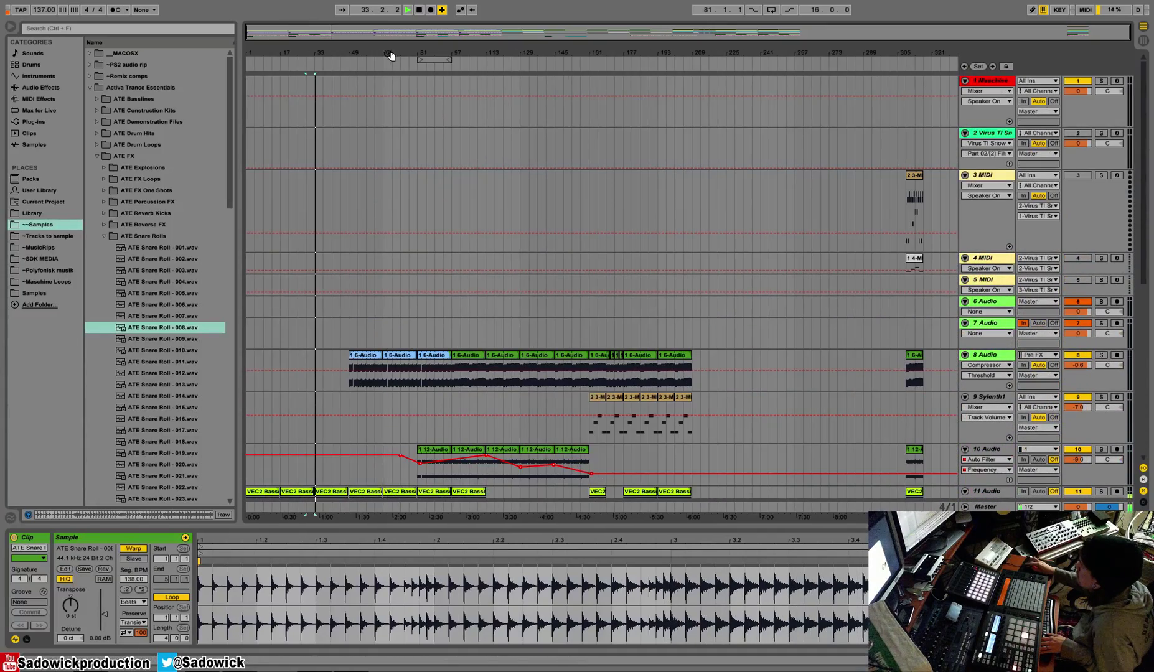
click(964, 81)
drag(1086, 116, 1087, 95)
drag(1091, 180, 1083, 107)
Step: Try to move the snare roll track directly above track 8
scroll(1037, 218, down, 8)
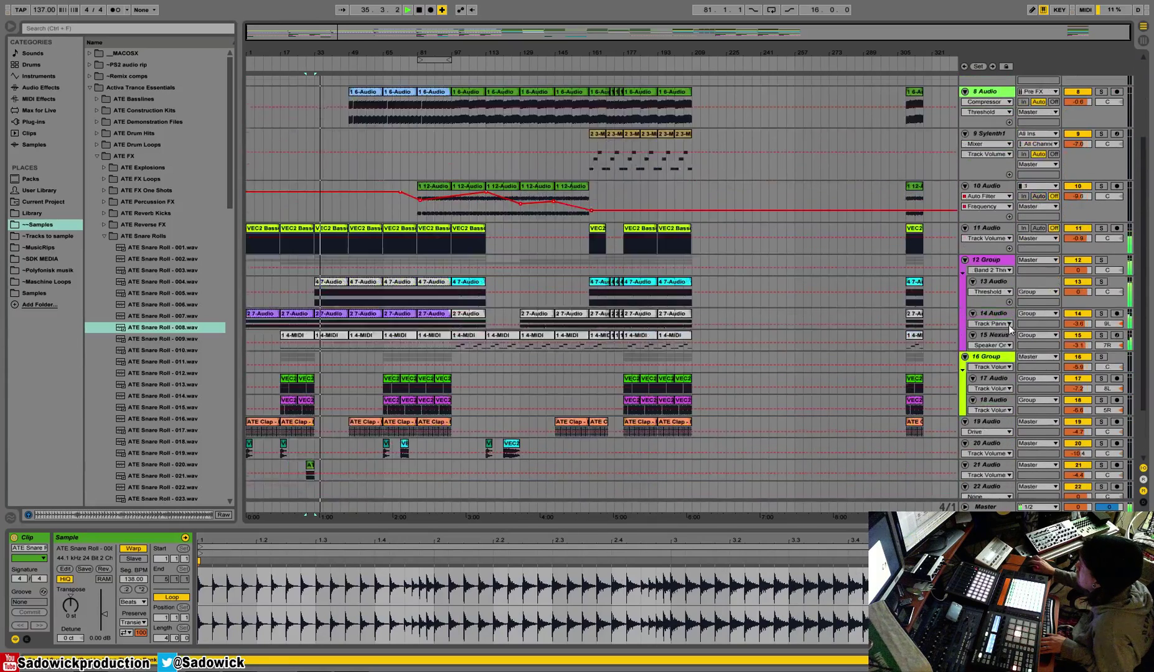
click(989, 417)
drag(990, 416, 991, 111)
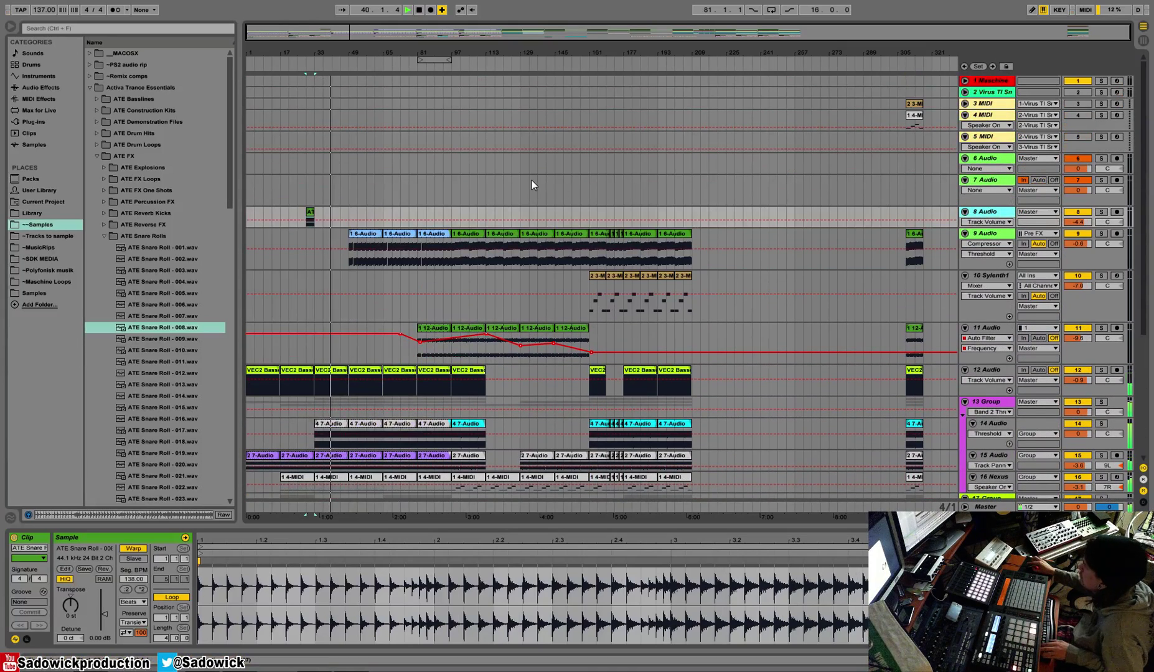
key(ctrl+z)
Step: Move an empty audio track directly above track 8
scroll(536, 188, down, 1)
drag(993, 457, 1001, 117)
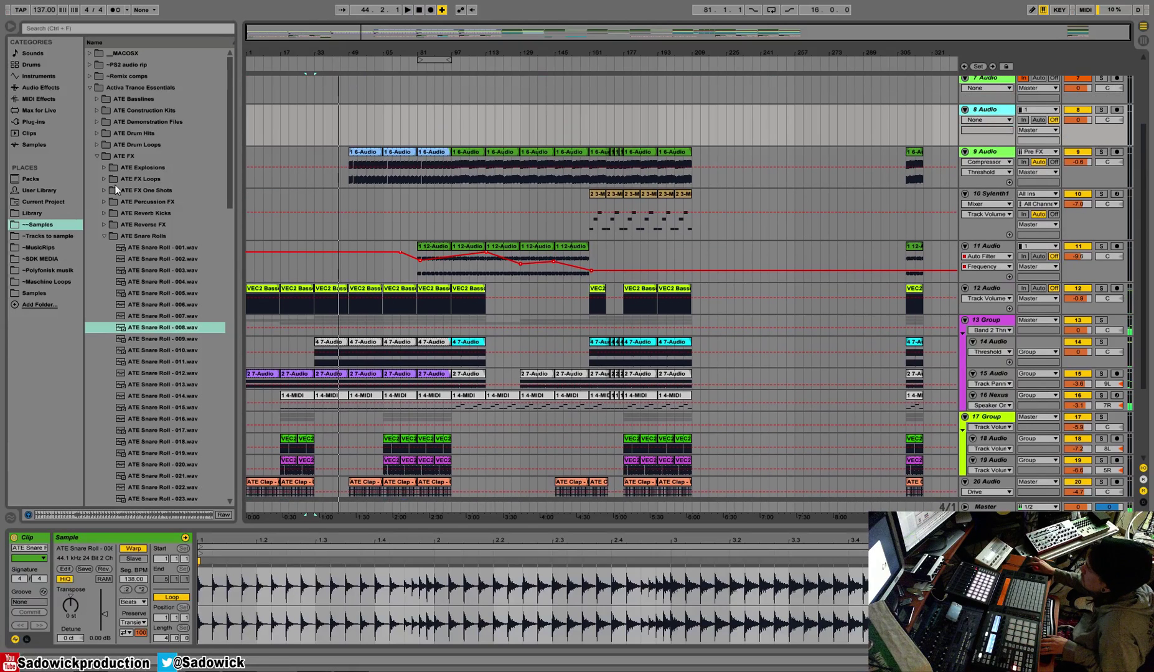
Step: Place the 473 KB VEC2 Cymbals Crash sample from the library's club sounds 2 on the empty track 8 at bar 1
click(48, 213)
scroll(225, 123, up, 5)
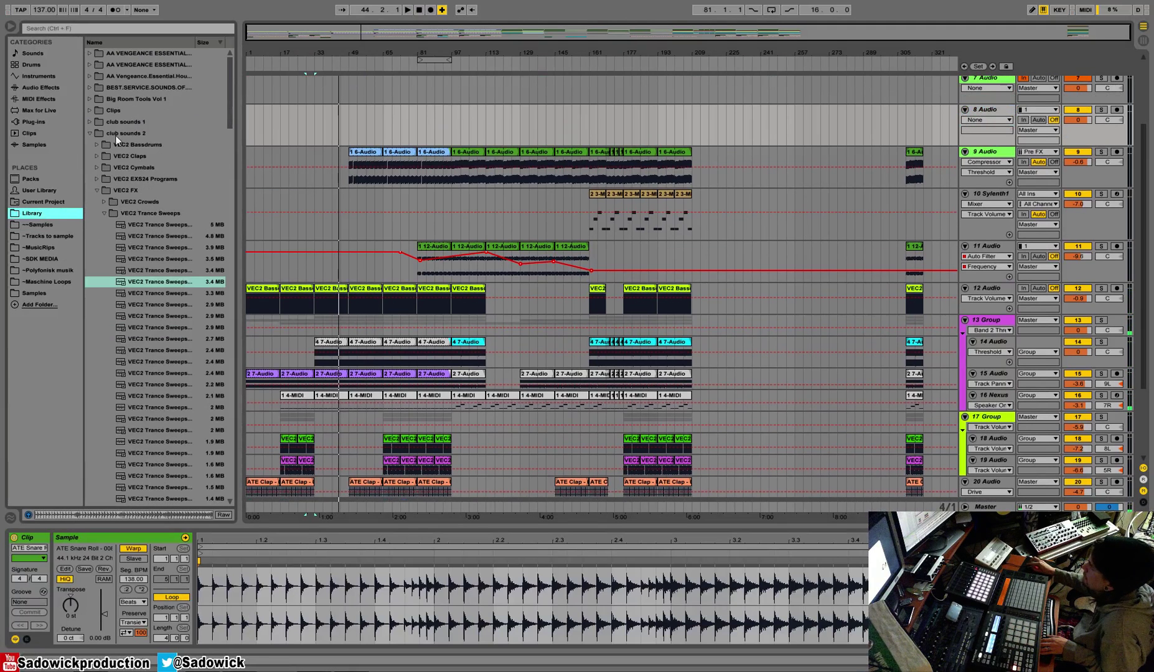
click(97, 192)
click(98, 167)
click(140, 256)
click(107, 201)
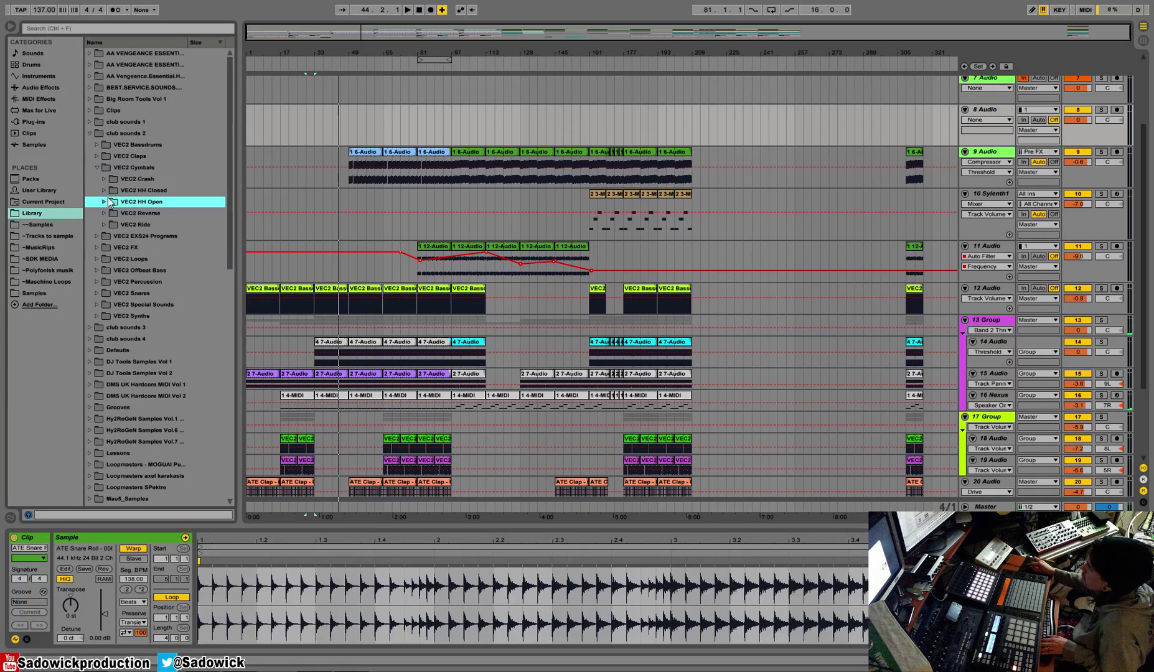
click(104, 223)
click(104, 204)
click(105, 171)
click(105, 177)
click(151, 239)
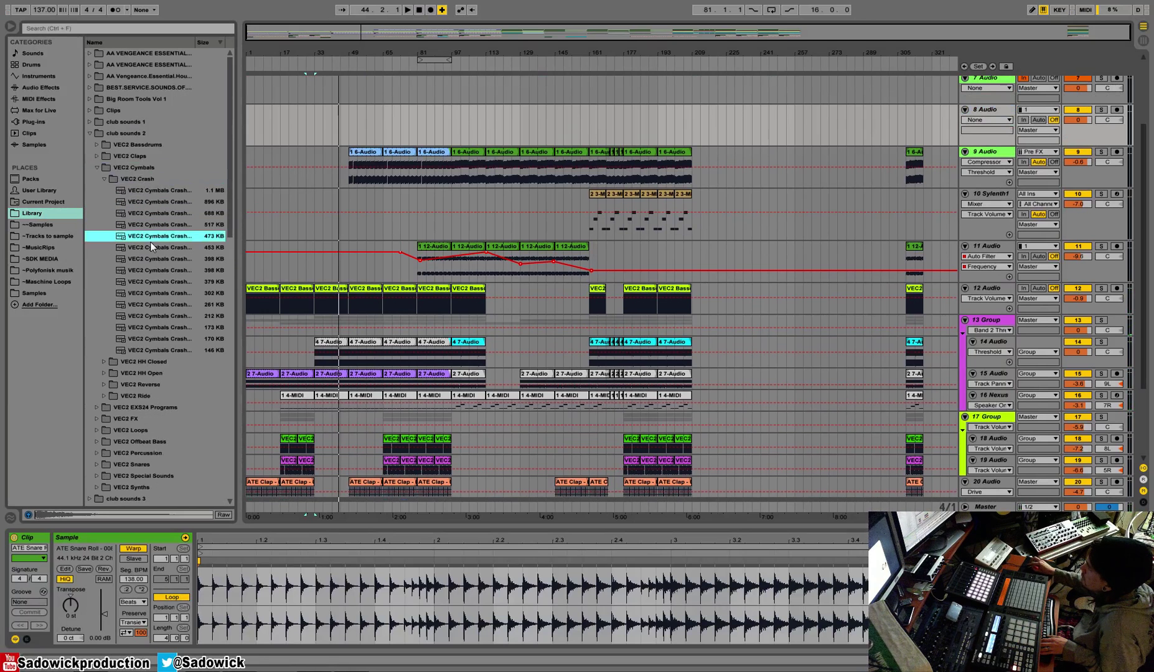
scroll(149, 206, down, 3)
drag(147, 144, 248, 124)
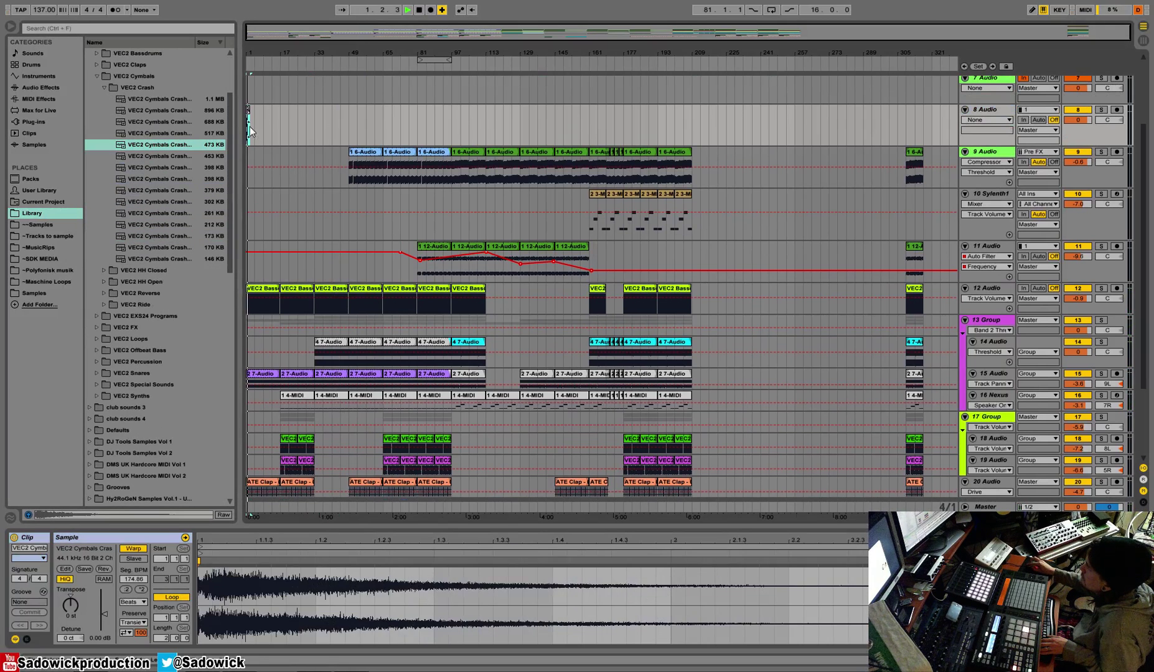
Step: Lower track 8's volume to -6.8 while playing the crash, and turn off warping for its clip
key(space)
drag(1082, 119, 1082, 133)
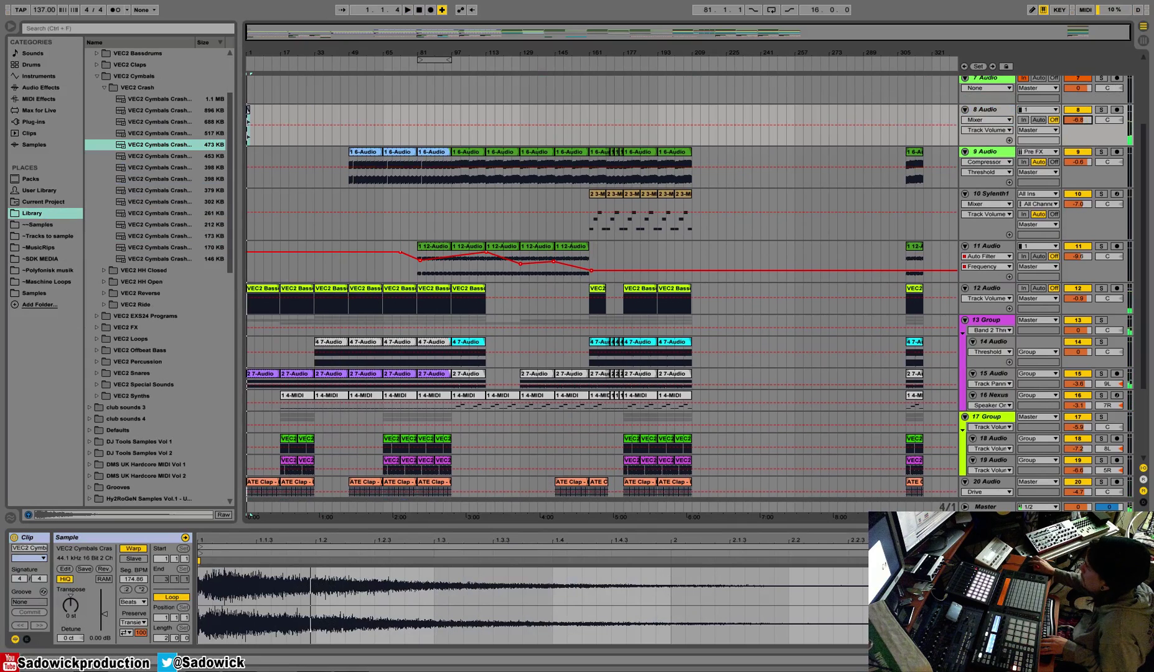
key(space)
click(133, 549)
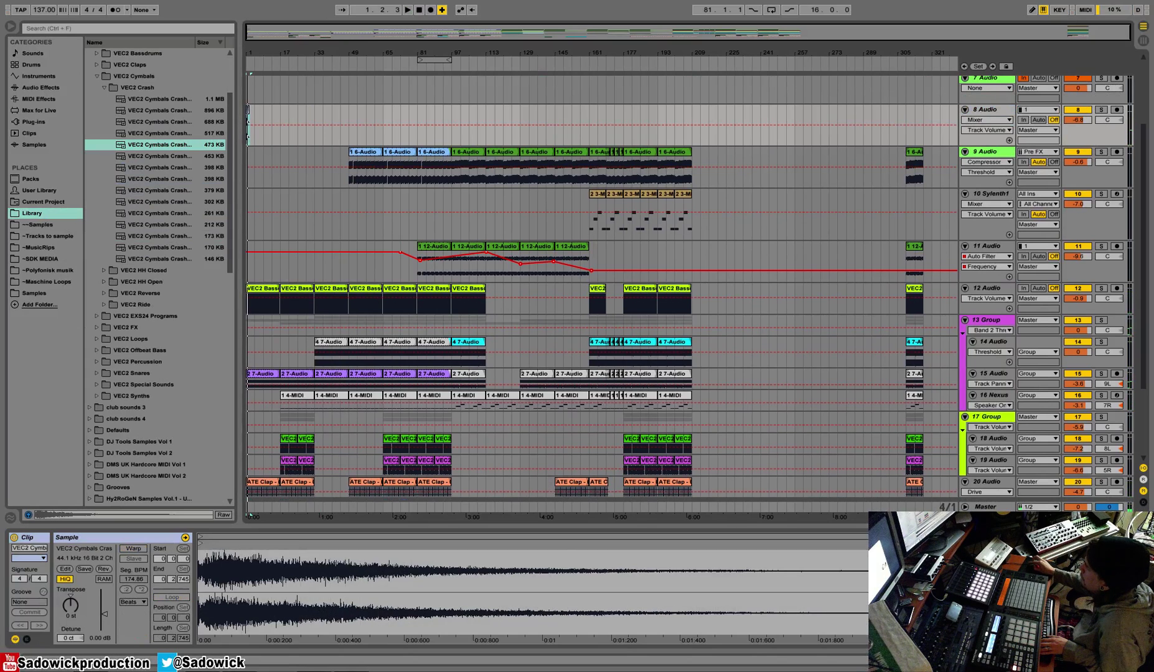
Step: Add a Reverb to track 8 and set its Dry/Wet to 48%
key(shift+Tab)
click(41, 87)
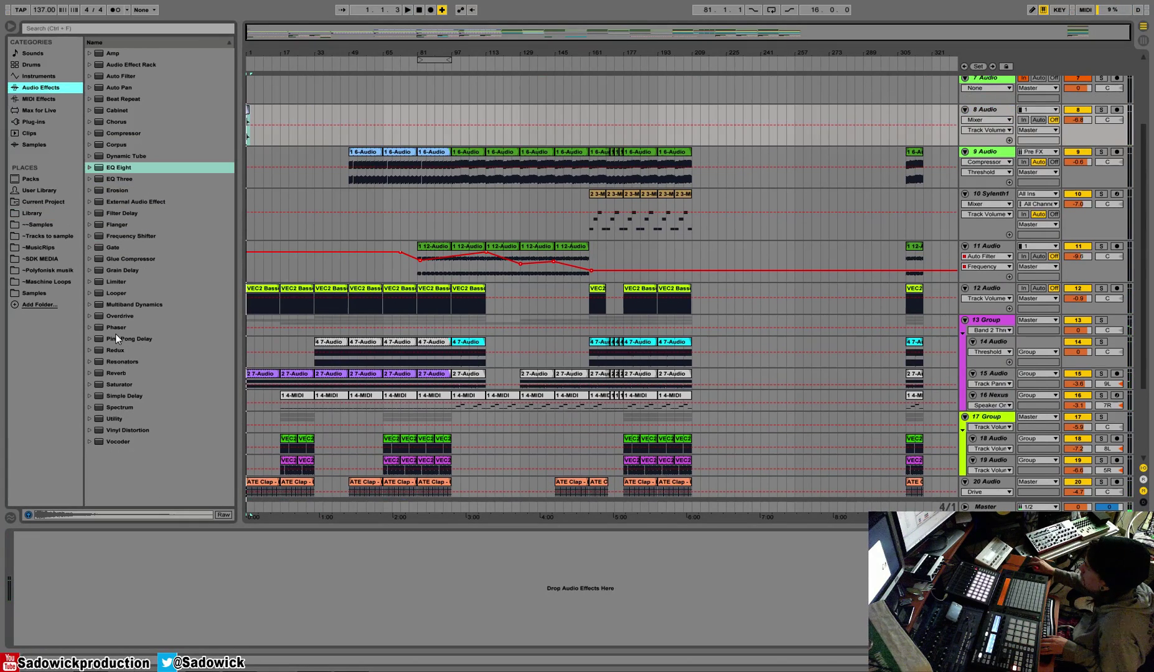
drag(117, 376, 240, 584)
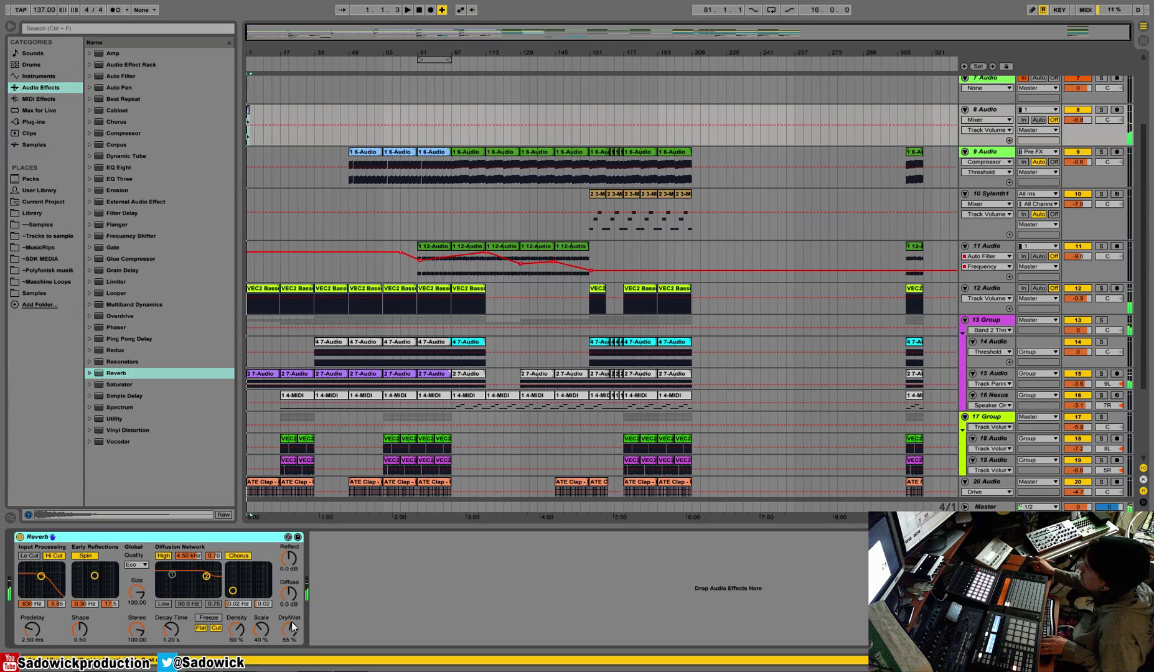
drag(290, 628, 229, 634)
key(space)
Step: Turn off the reverb's Flat, Cut, Hi Cut, Spin, High and Chorus options and set Decay Time to 2.84 s
click(216, 628)
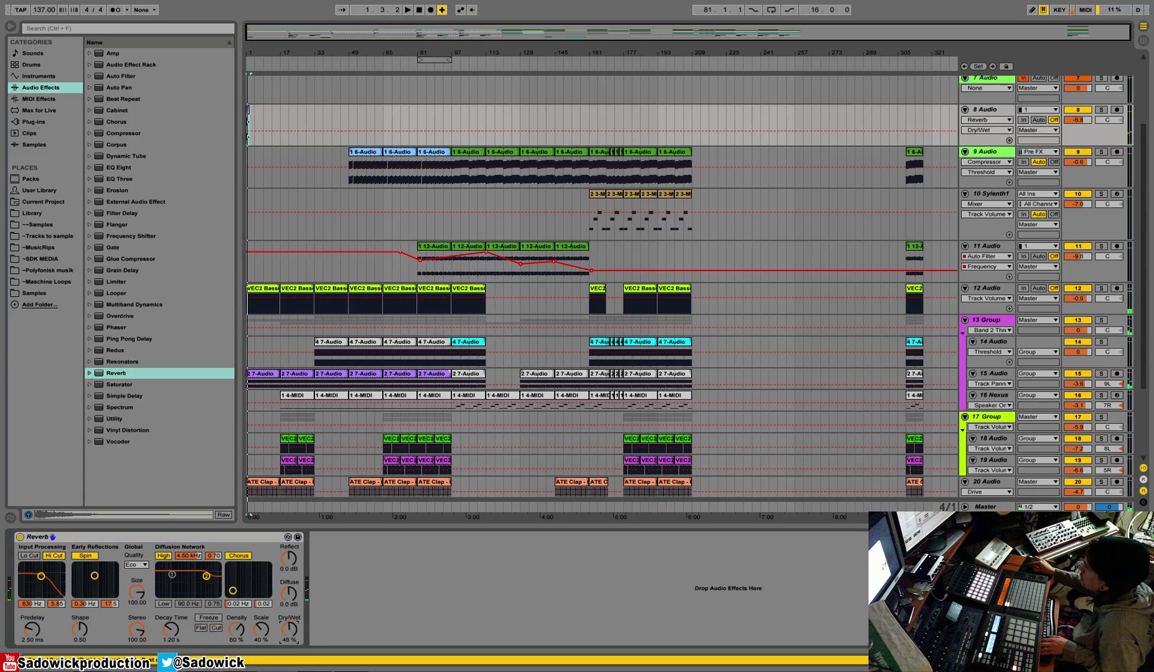
click(54, 555)
click(86, 555)
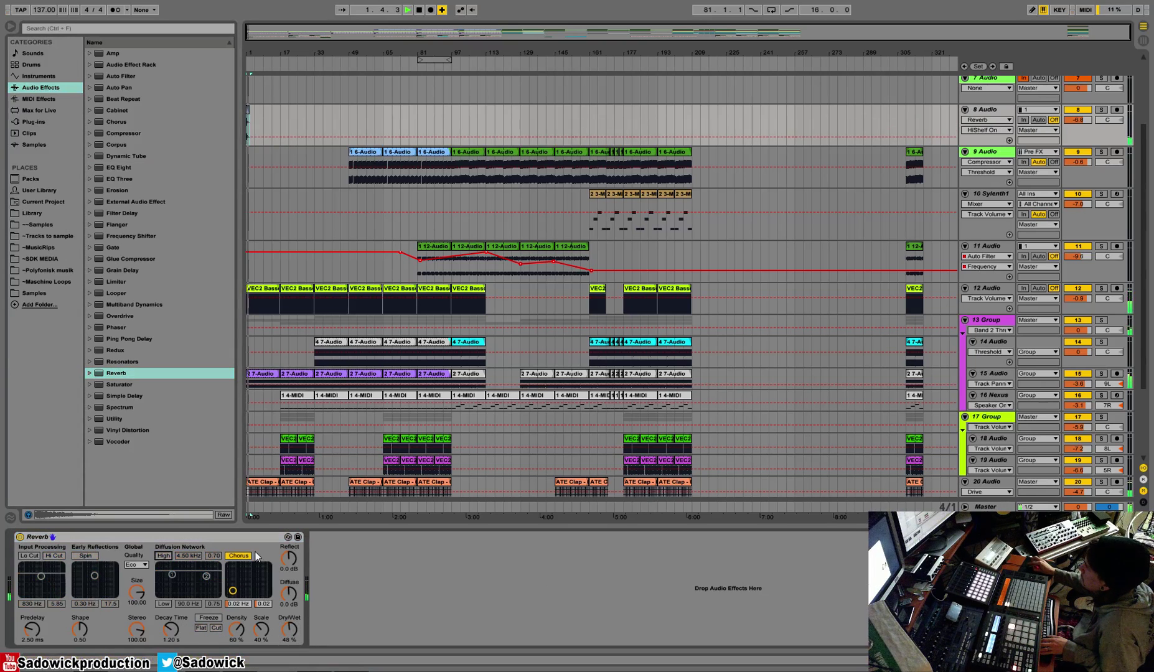
key(space)
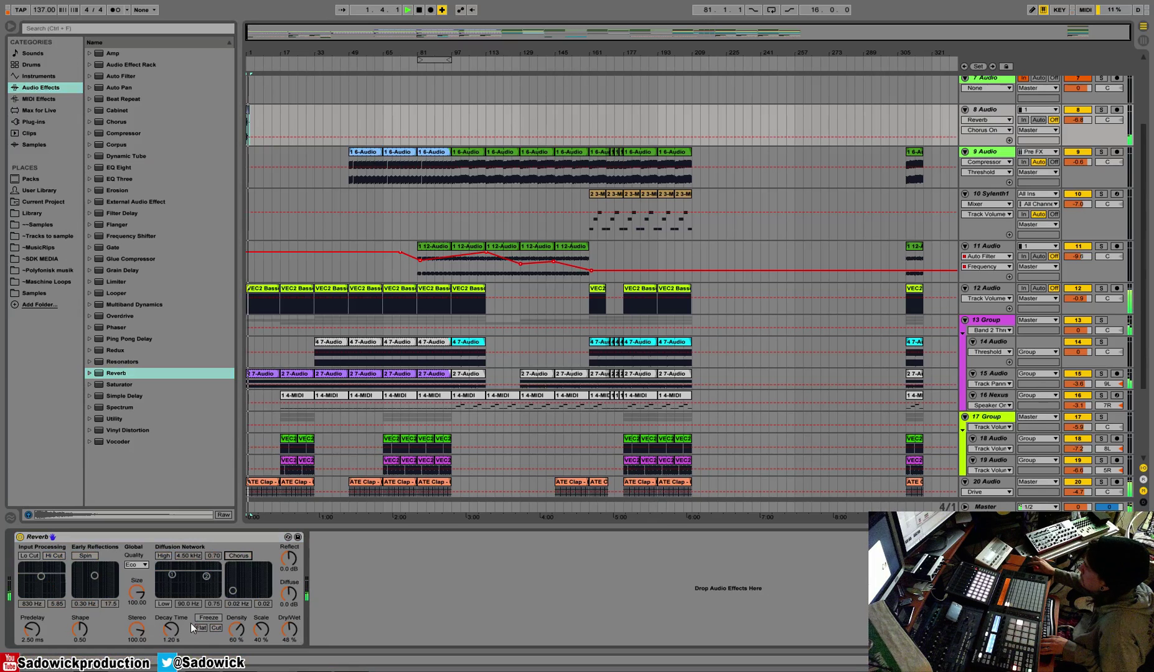
drag(174, 629, 174, 612)
Step: Repeat the crash on track 8 every 16 bars through bar 193, and play the section around the snare roll
key(space)
key(space)
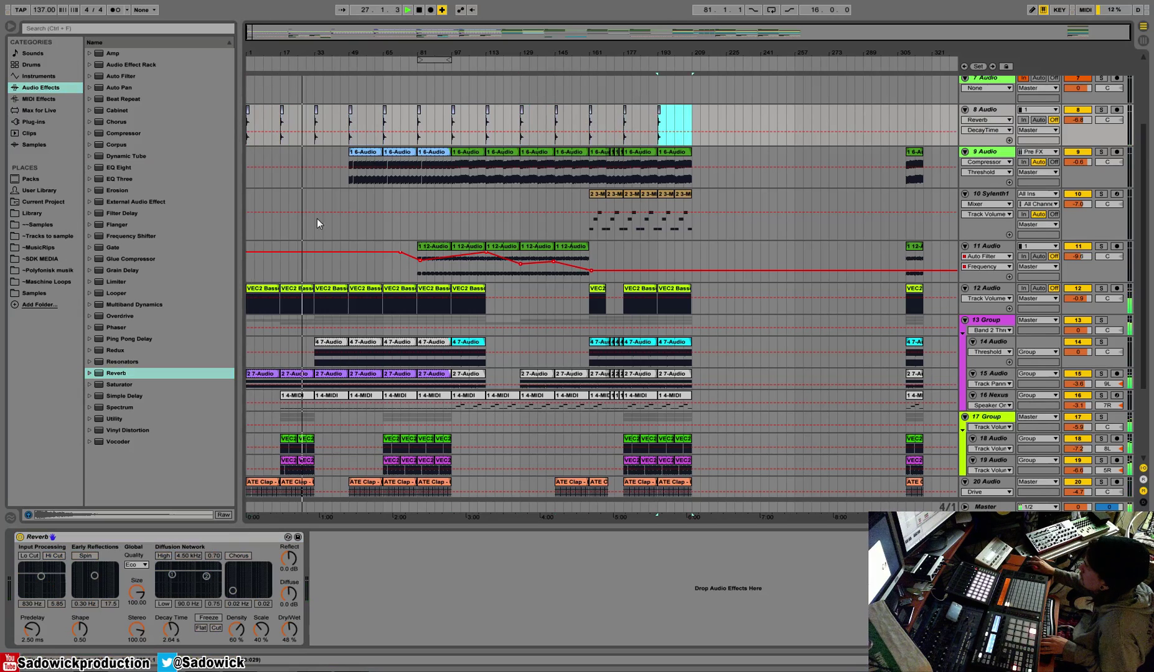
scroll(318, 222, down, 3)
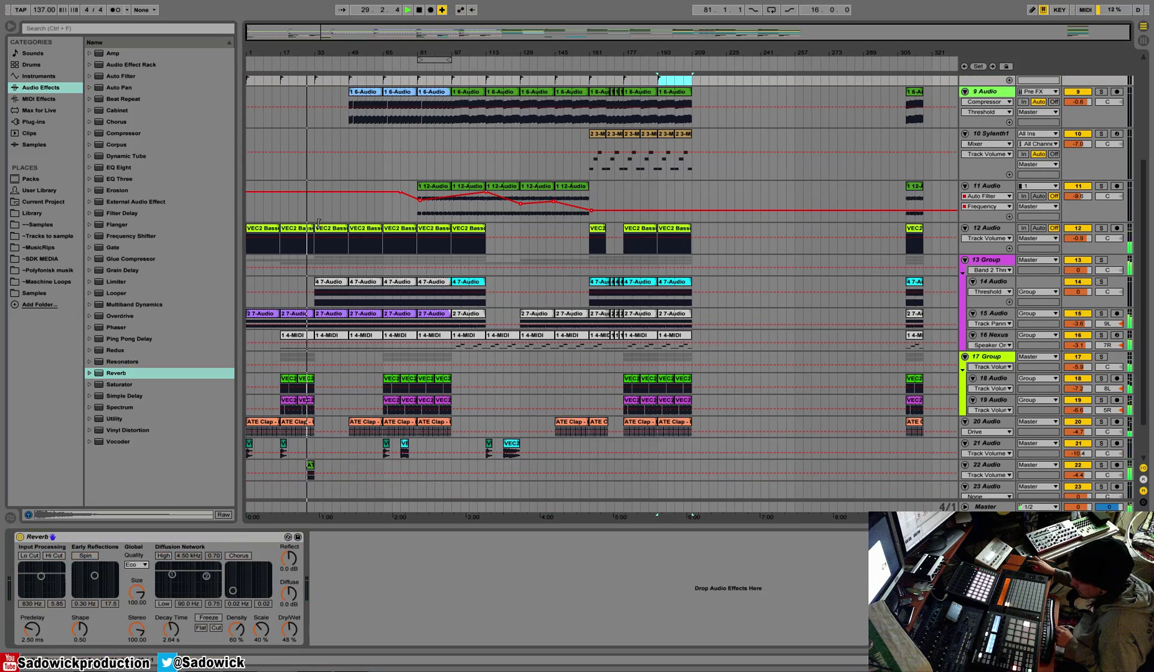
click(998, 464)
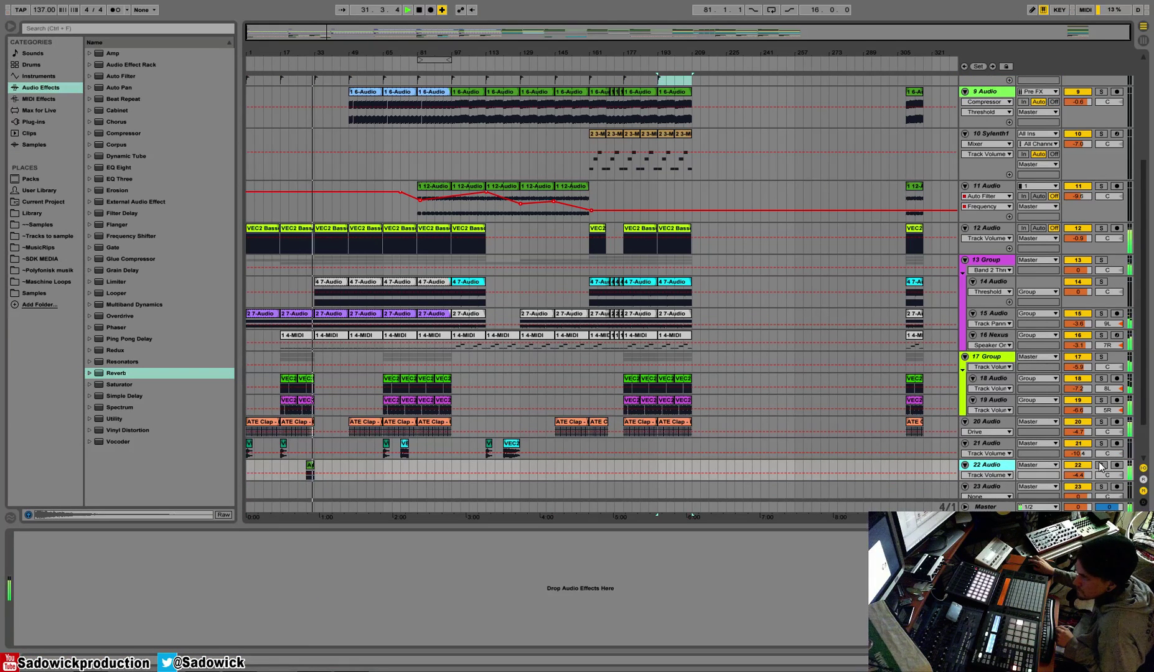
Step: Reduce the heights of tracks 11 and 10, and lower track 8's volume to -7.7
click(1086, 210)
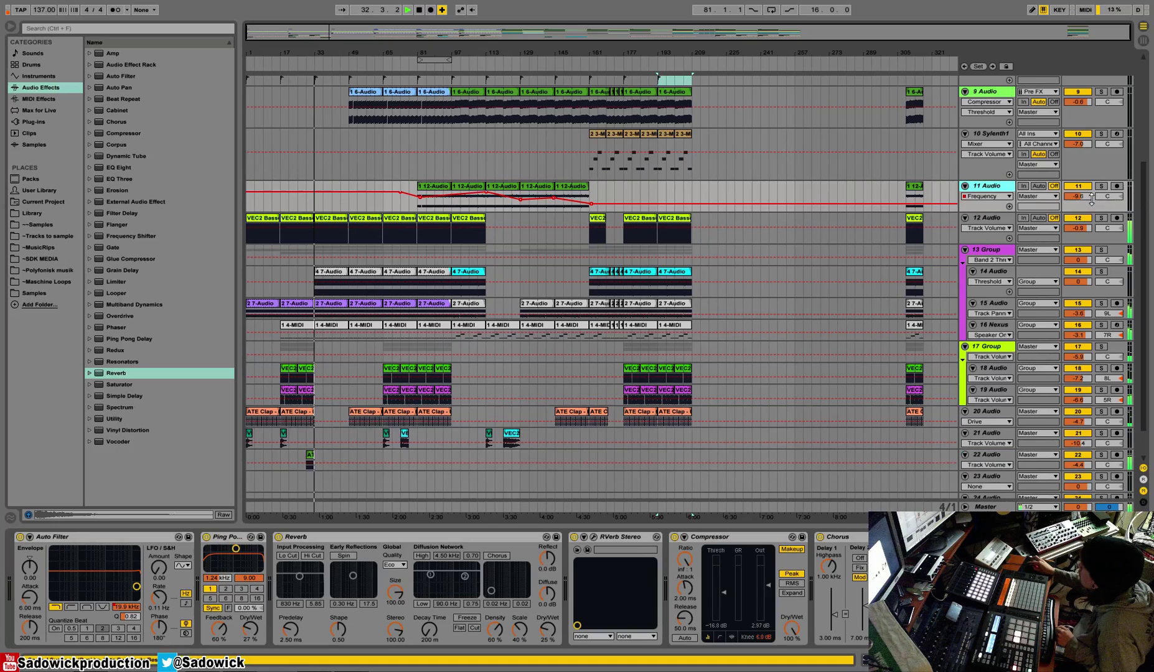
click(1089, 164)
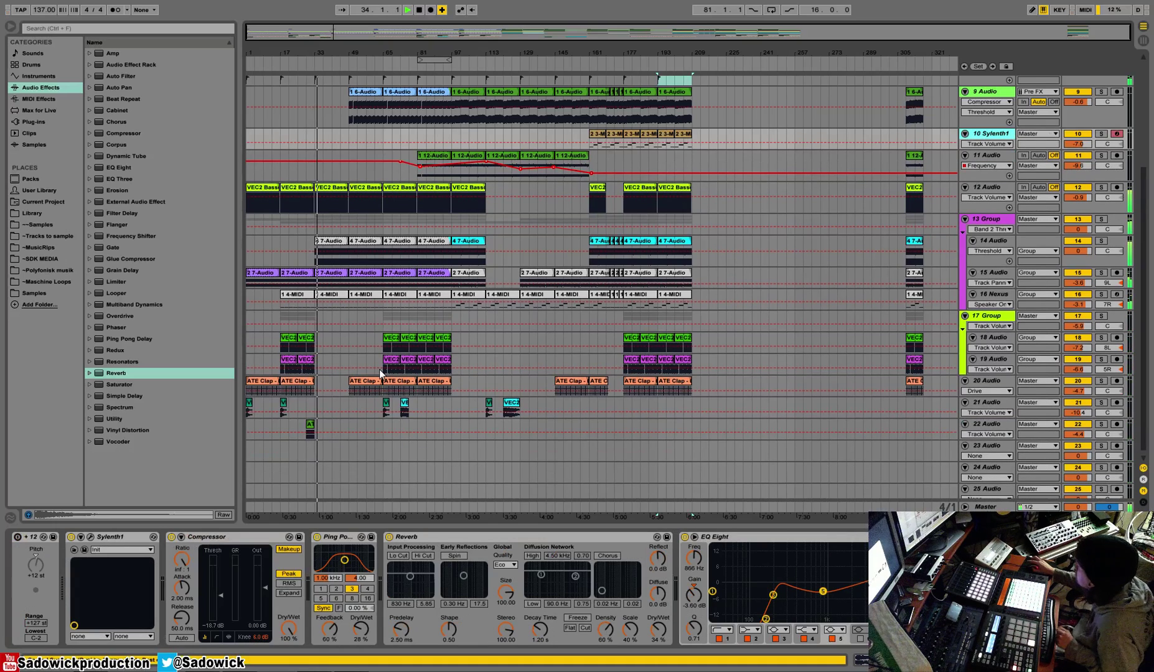
scroll(381, 373, up, 5)
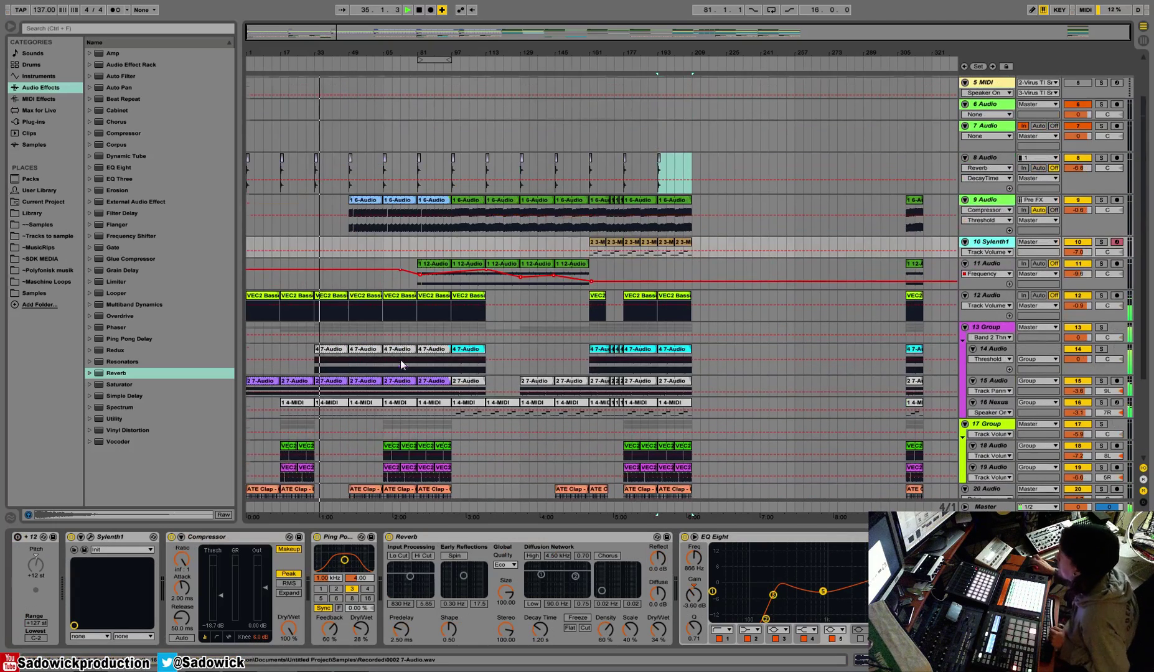
drag(1079, 169, 1079, 172)
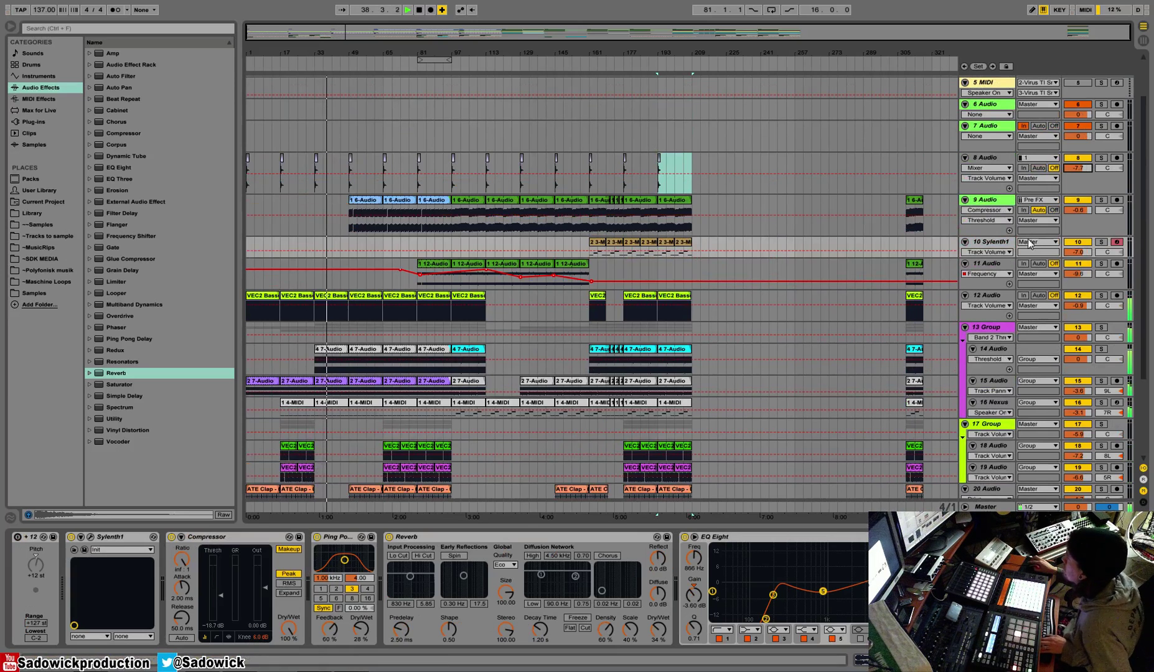
Step: Reduce the heights of tracks 8, 9, 12 and 14 to make the arrangement more compact
drag(1082, 183, 1083, 172)
click(1093, 209)
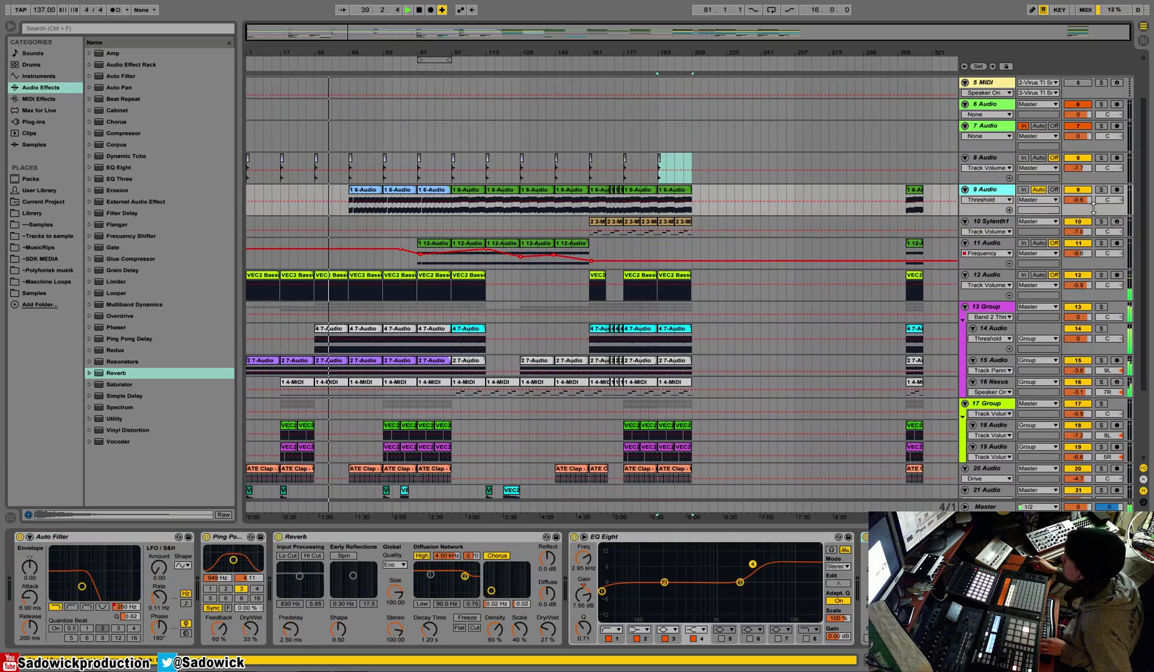
click(1093, 263)
drag(1091, 302, 1091, 292)
click(1089, 338)
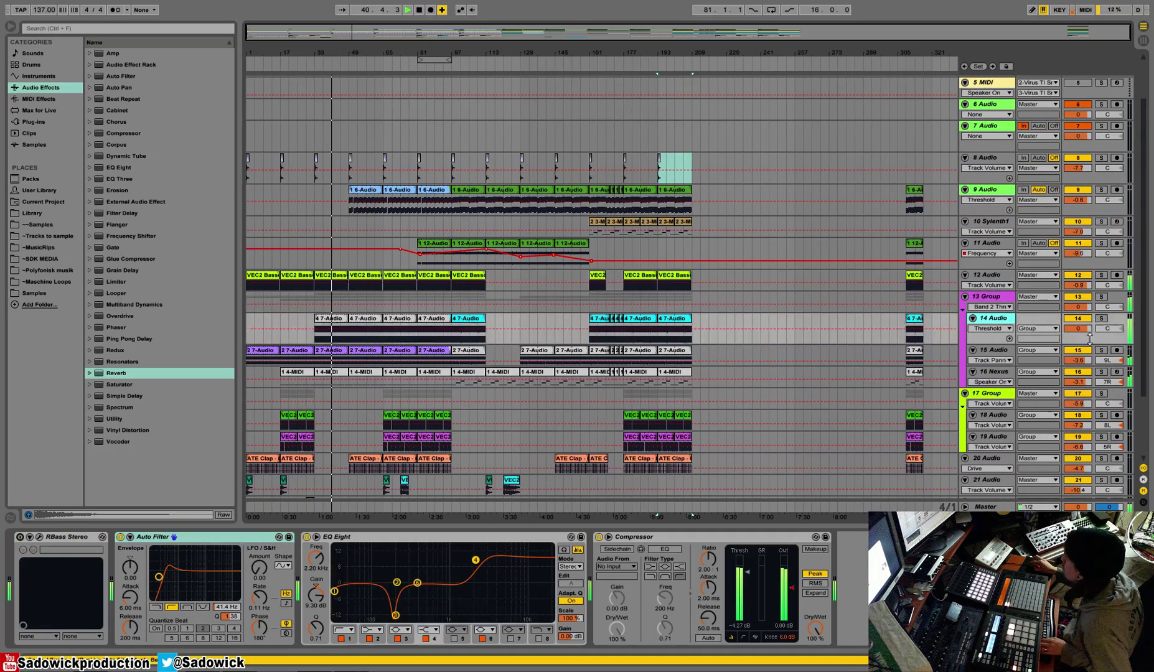
drag(1089, 338, 1089, 328)
scroll(1124, 302, down, 3)
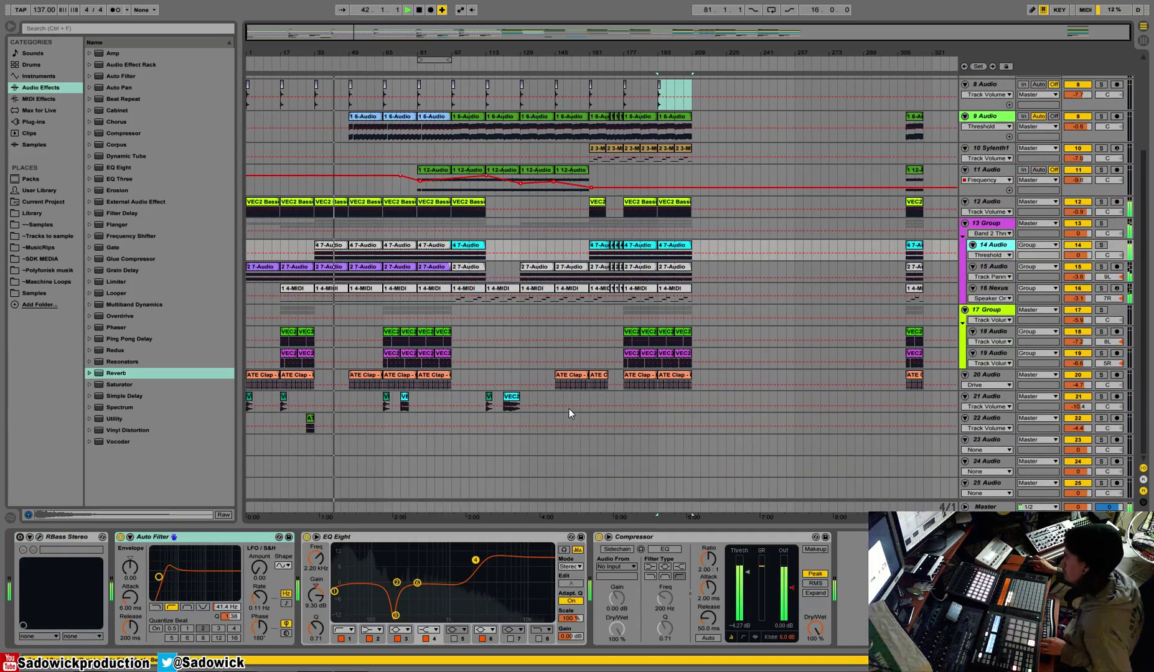
Step: Repeat the snare roll on track 22 so it ends at bars 65 and 97, and play from about bar 64
drag(316, 420, 244, 431)
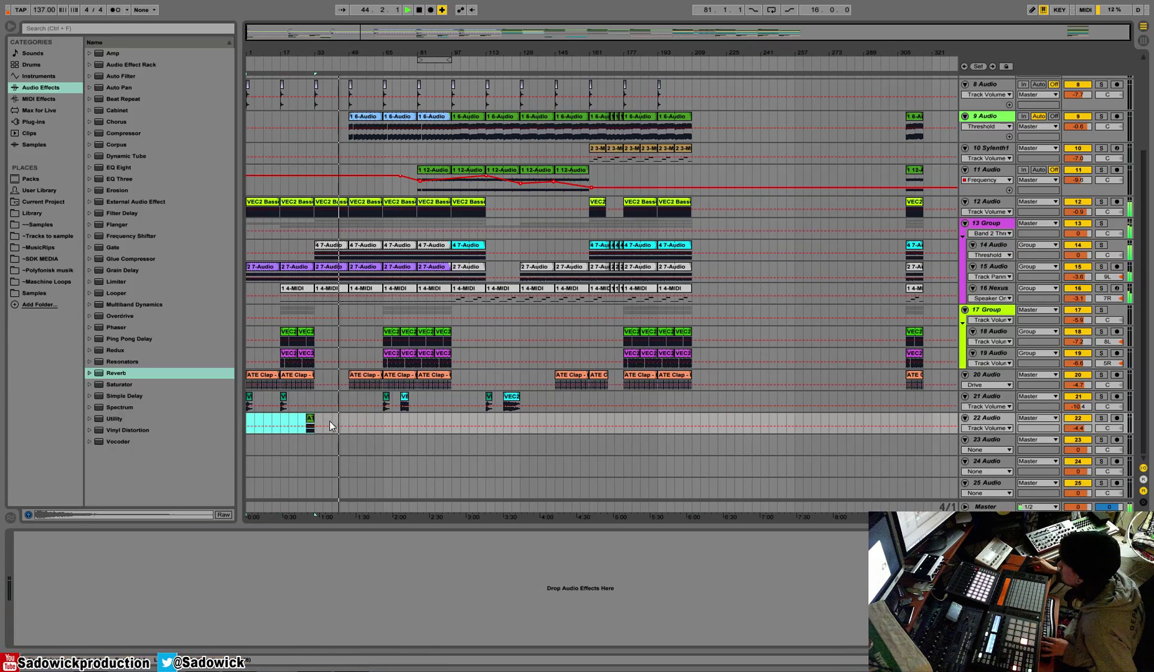
key(ctrl+d)
key(ctrl+d)
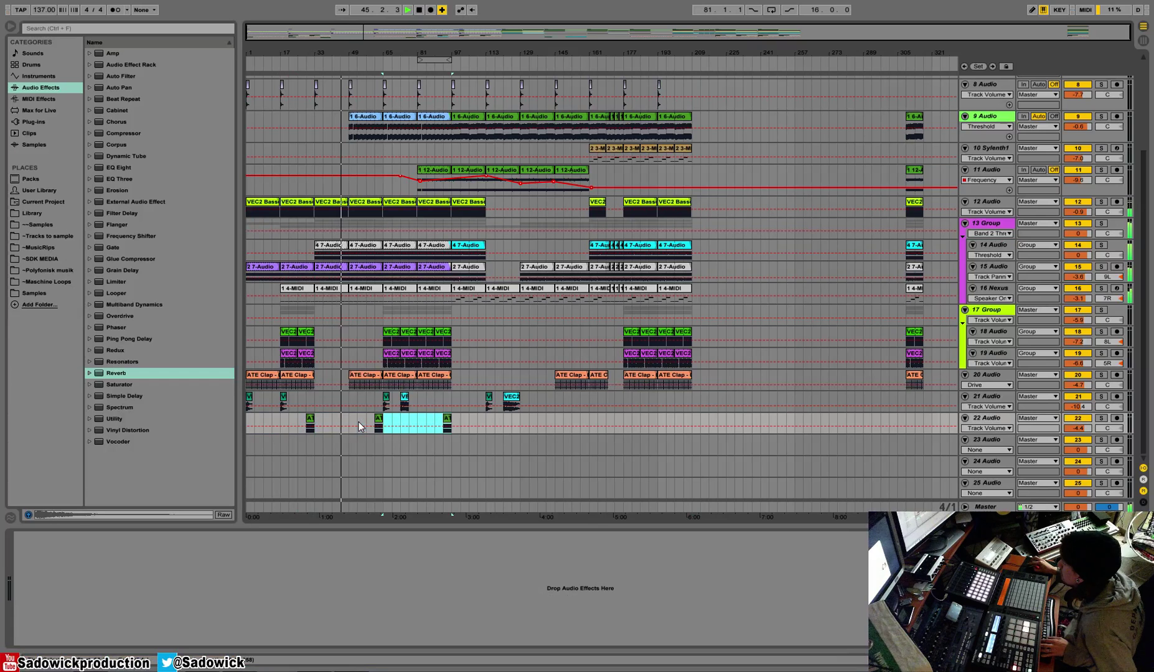
click(384, 62)
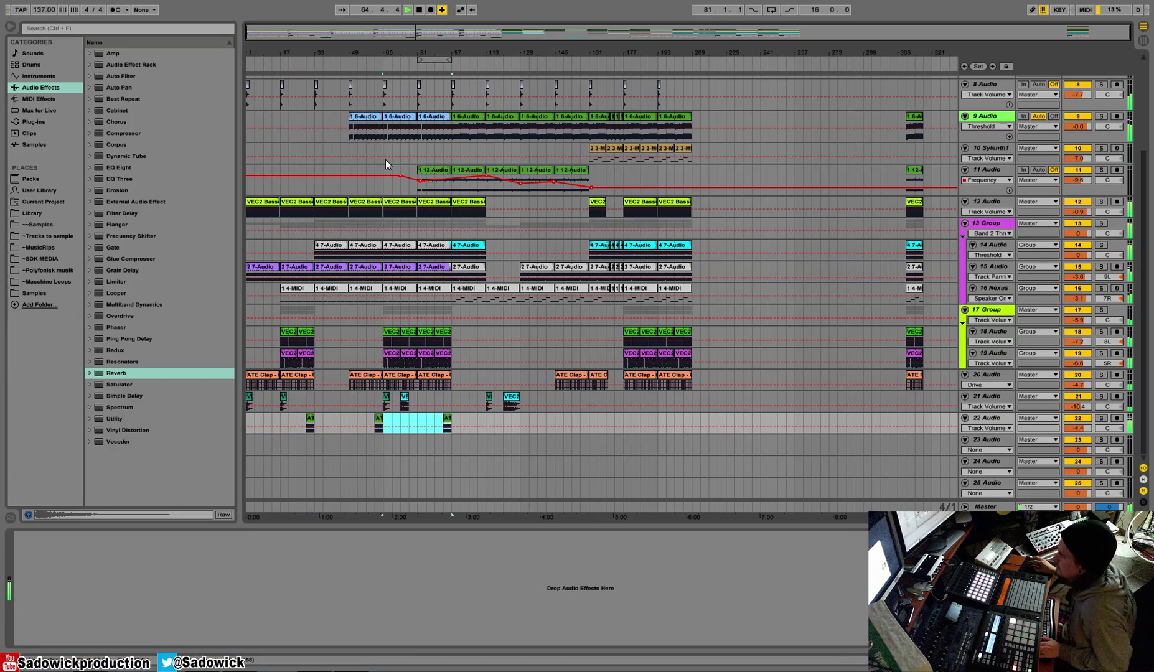
Step: Select the three snare rolls, audition them in the mix, and lower track 22's volume to -6.1
drag(469, 424, 264, 424)
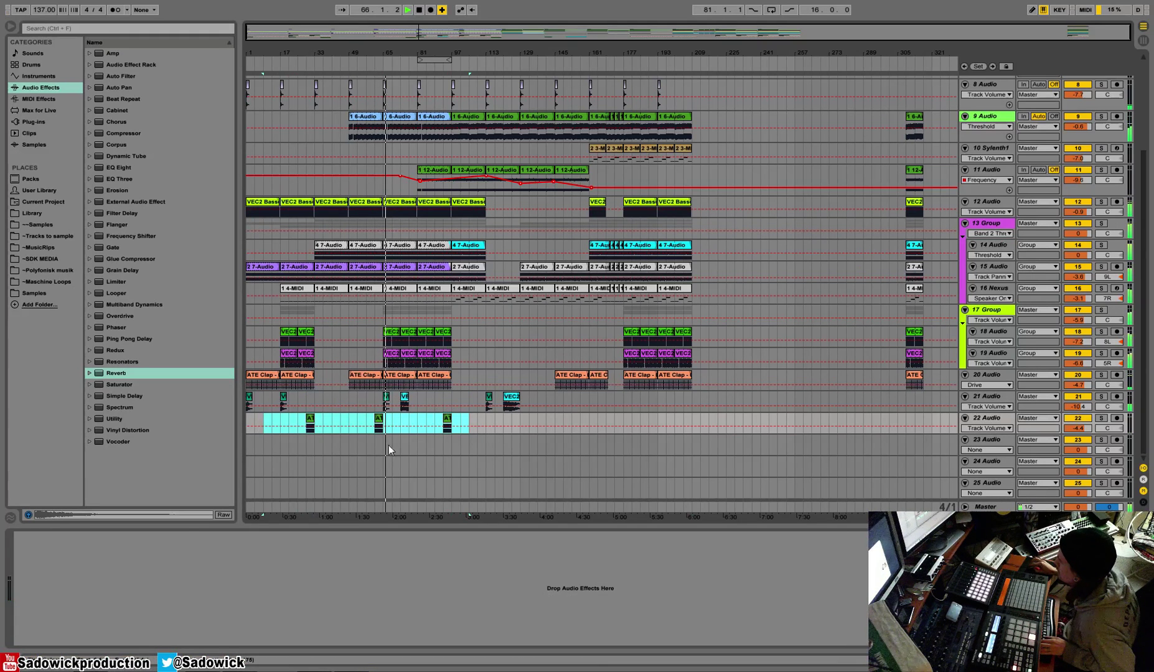
key(shift+Tab)
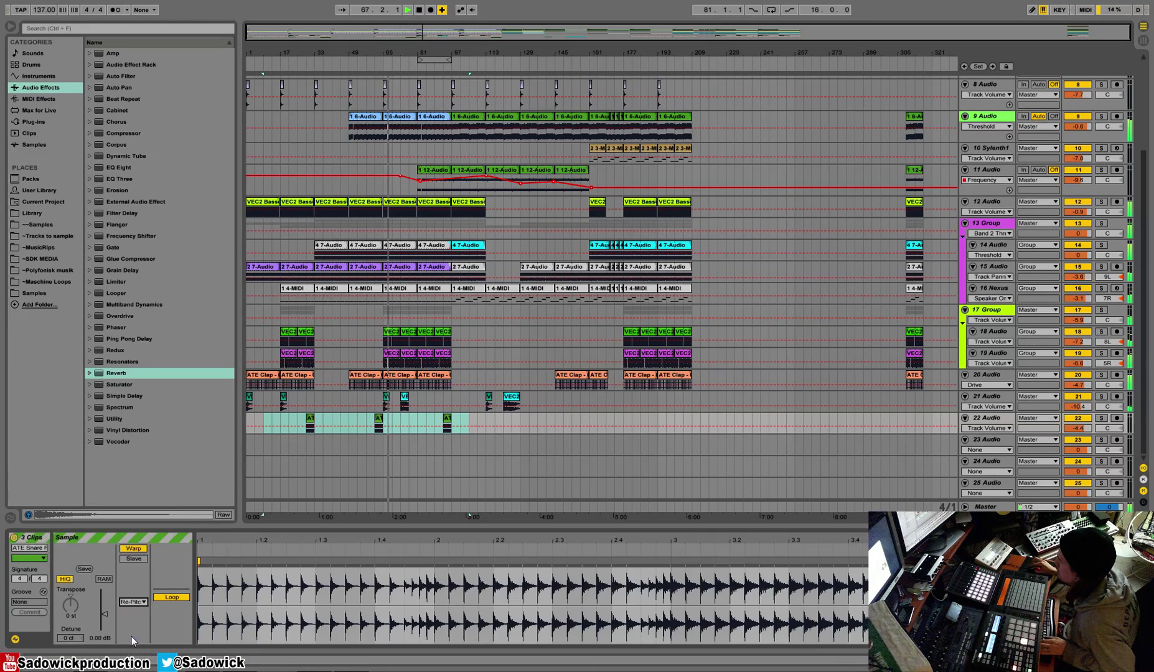
click(377, 65)
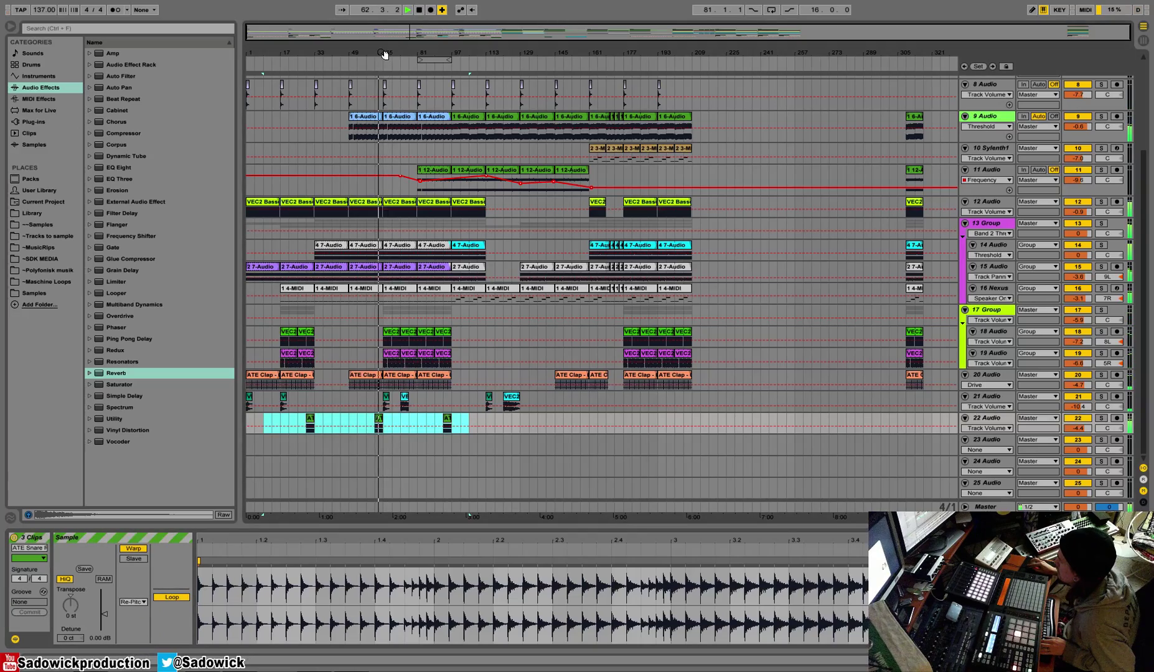
mouse_move(384, 55)
mouse_down()
mouse_move(383, 94)
mouse_move(383, 55)
mouse_up()
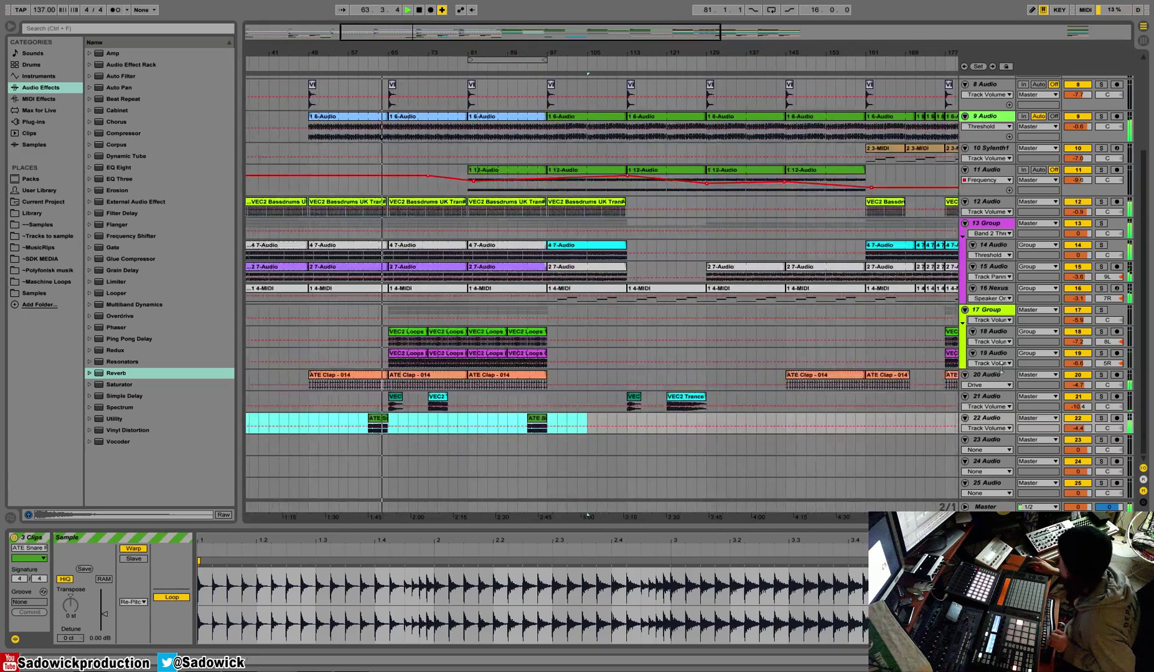
click(1081, 429)
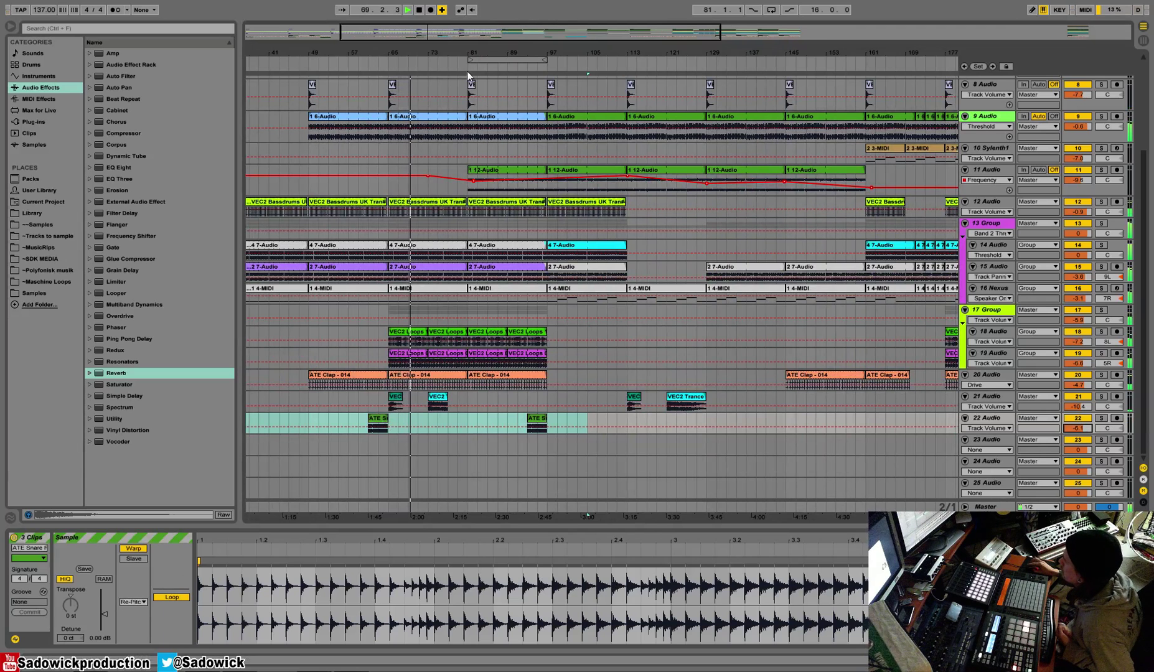
click(533, 64)
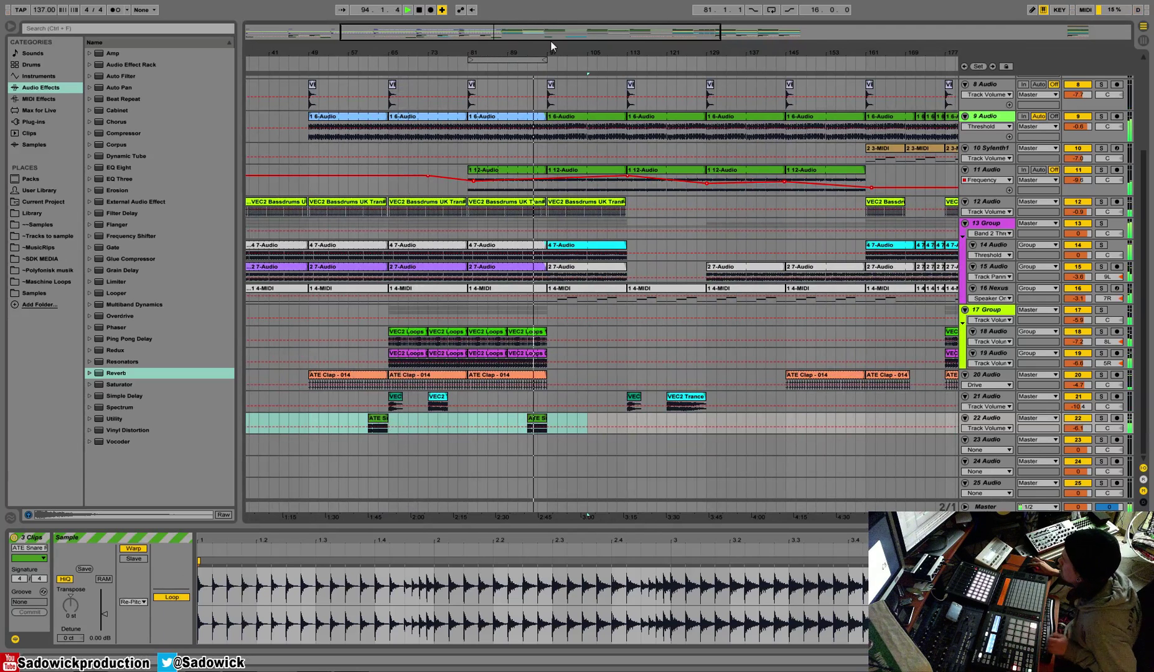
Step: Copy the 32-bar section ending in a snare roll on track 22 and paste it at bar 129
double_click(552, 47)
click(461, 418)
click(453, 420)
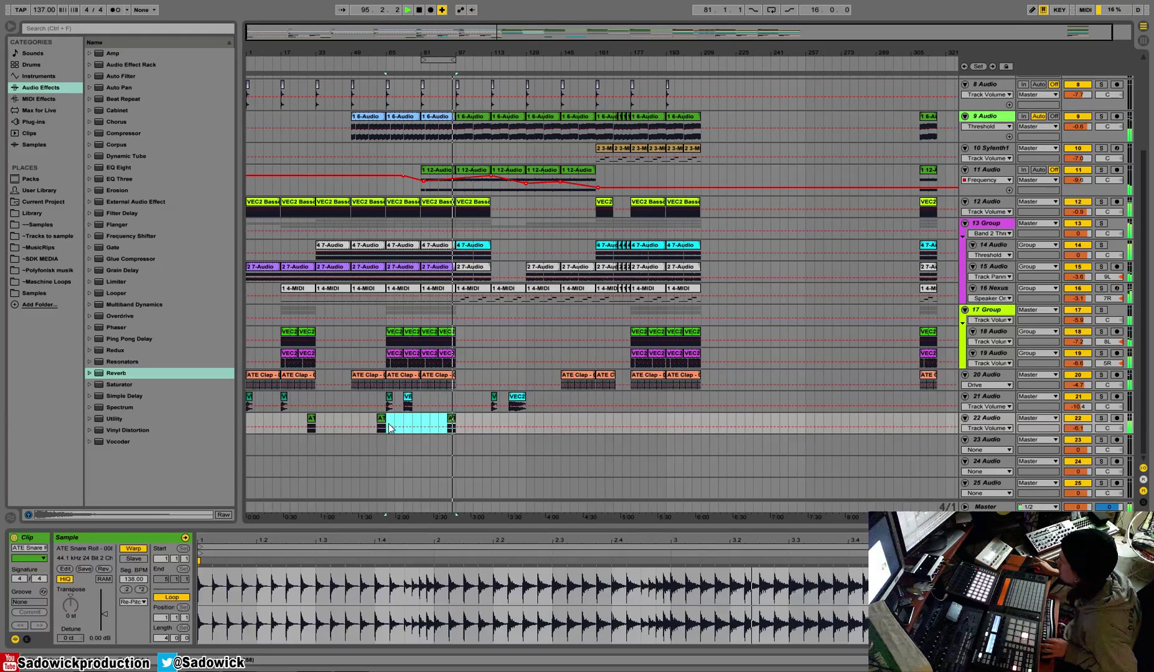
key(ctrl+c)
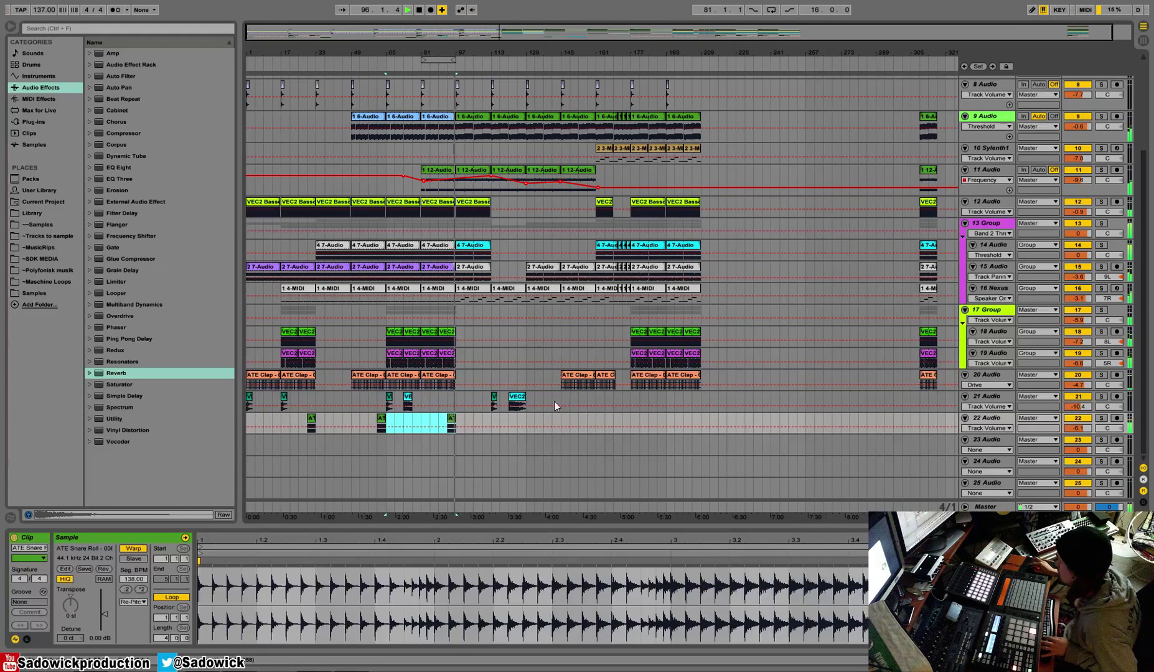
click(528, 418)
key(ctrl+v)
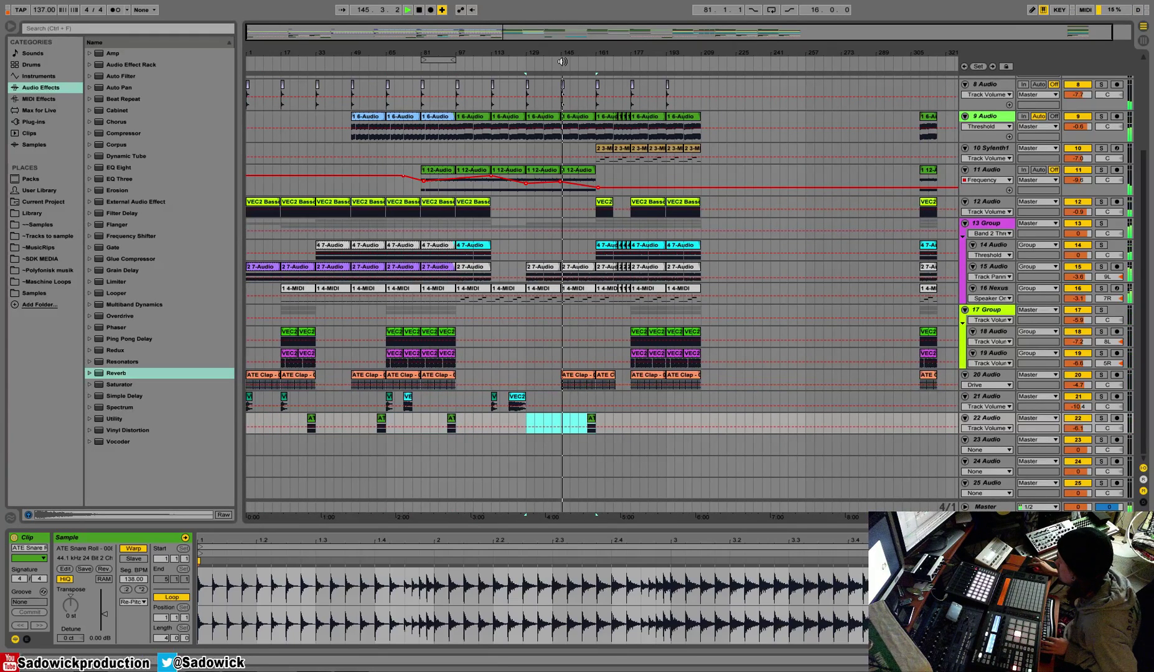
Step: Copy the 2 3-MIDI clip on the Sylenth1 track to bar 129, repeat it up to bar 161, and play from bar 129
click(604, 150)
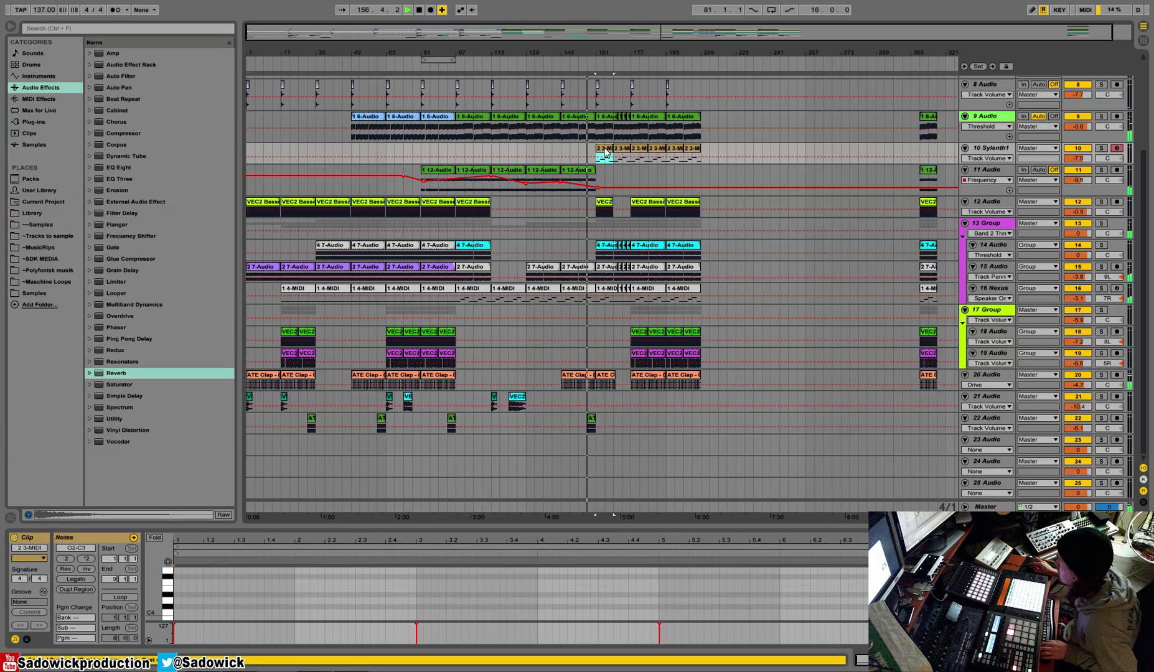
click(526, 150)
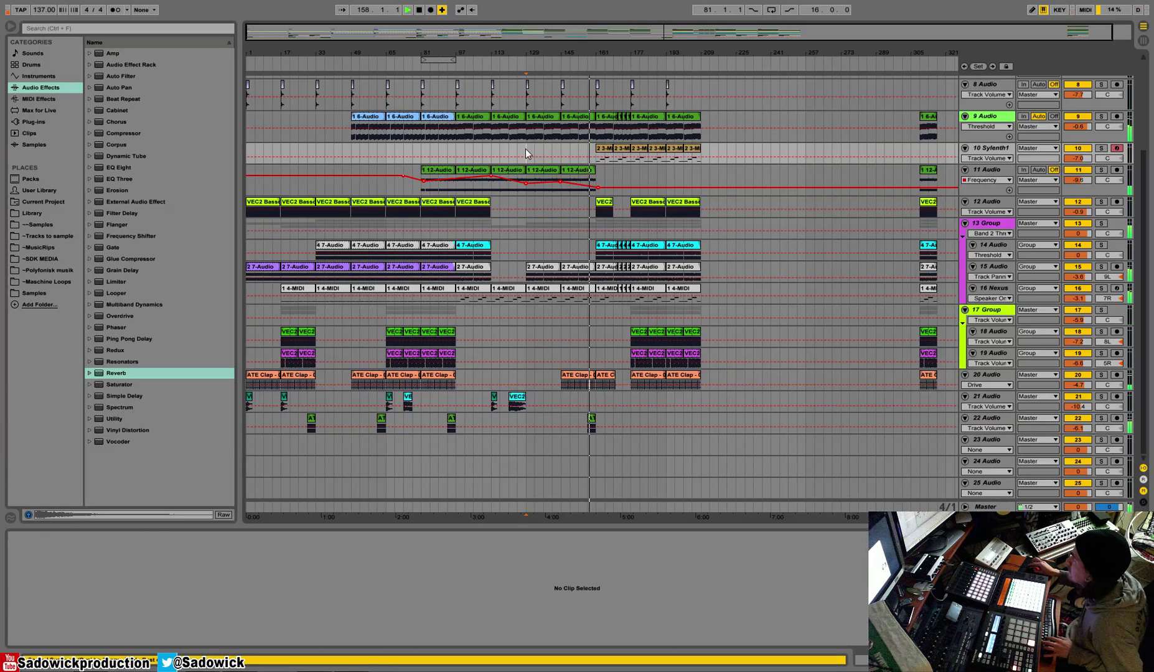
key(ctrl+v)
key(ctrl+d)
key(ctrl+d)
key(ctrl+d)
click(530, 149)
key(space)
key(space)
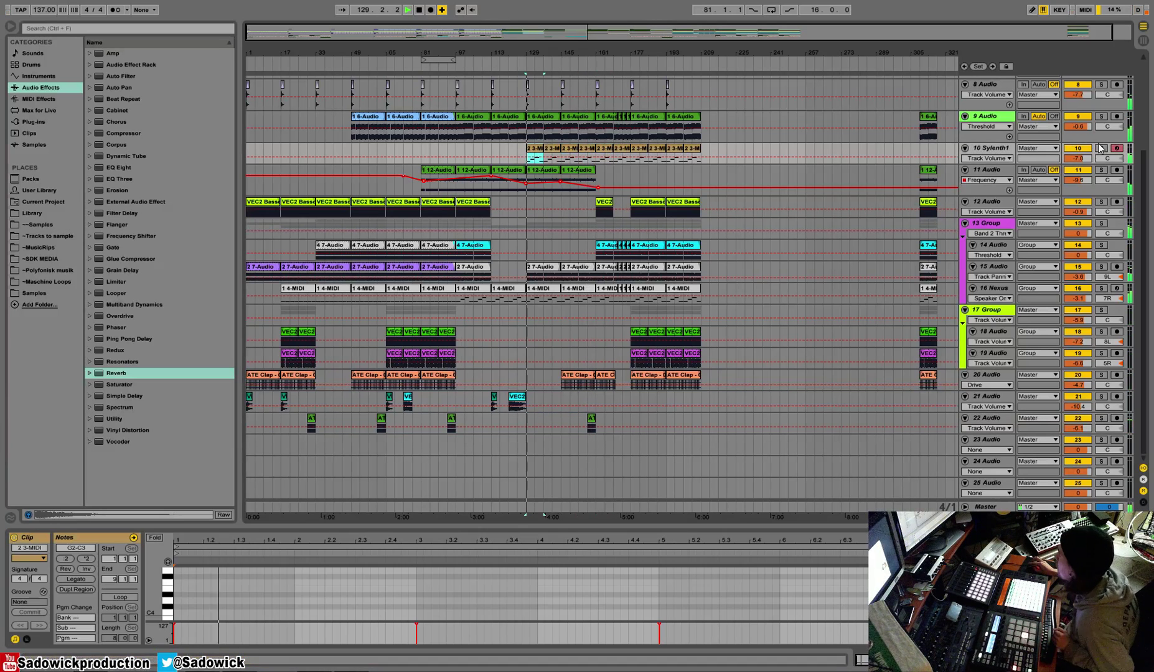
Step: Add an Auto Filter directly after Sylenth1 in track 10's device chain, with its cutoff frequency at 1.74 kHz
click(1101, 148)
click(1101, 148)
click(1078, 158)
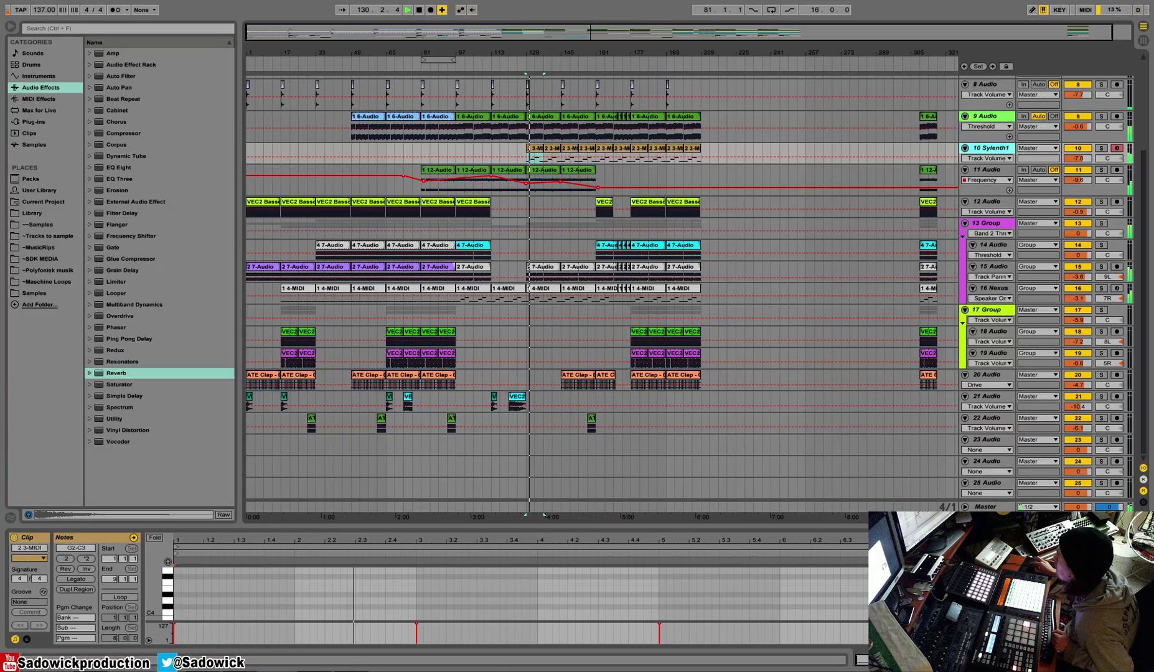
click(1058, 660)
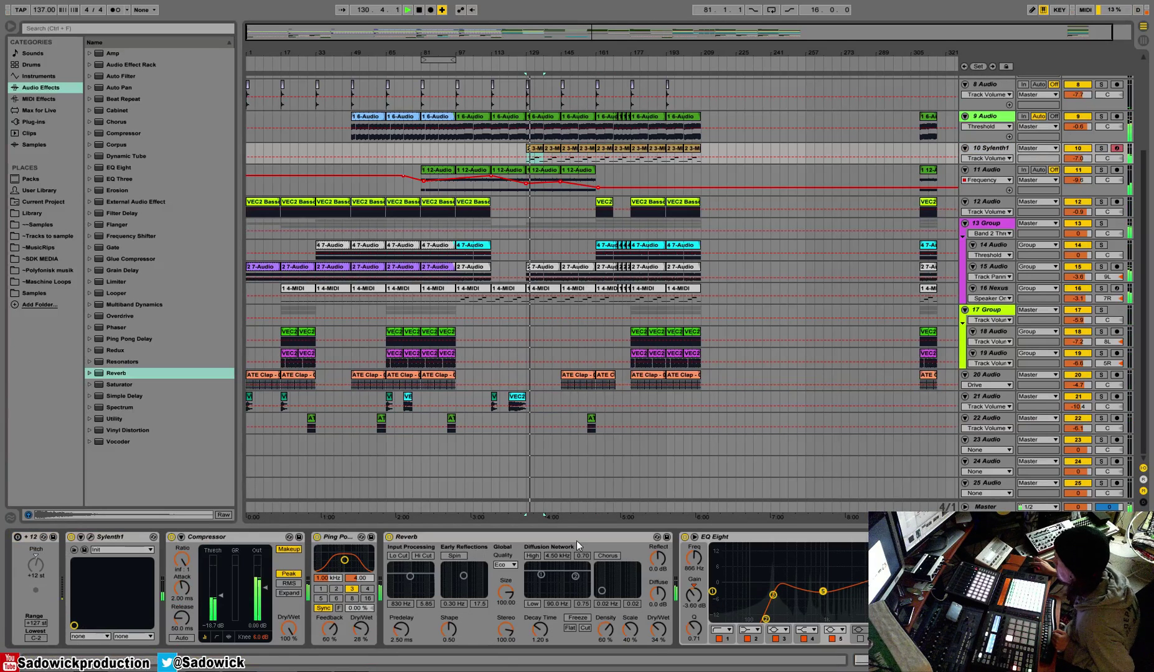
click(113, 80)
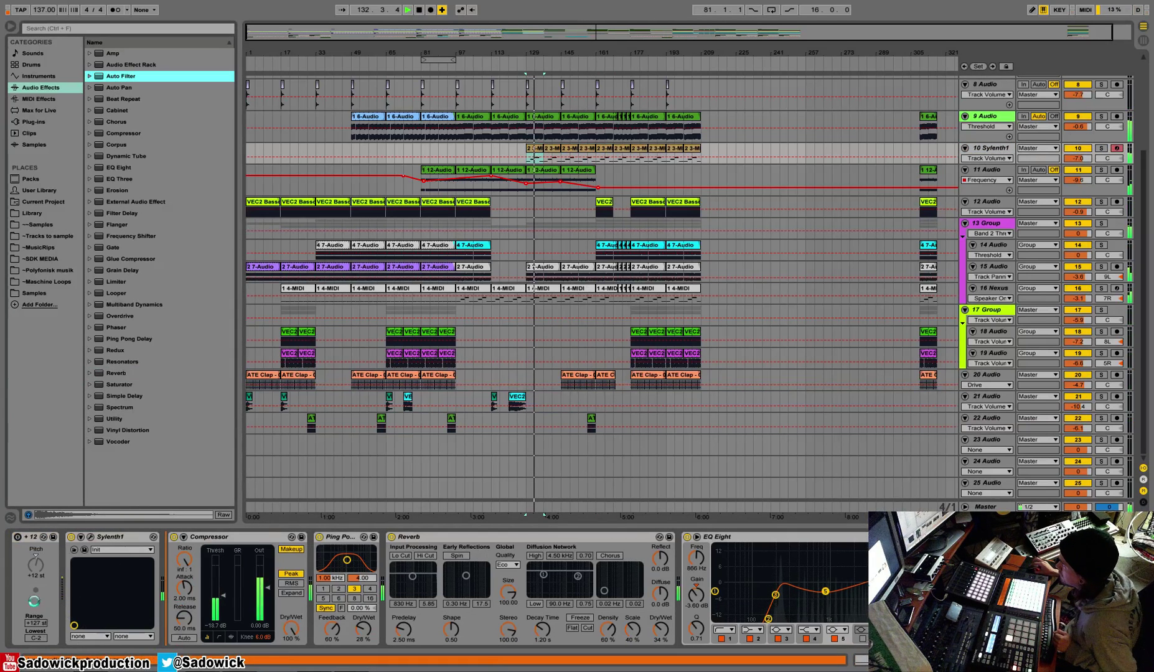
drag(187, 561, 213, 545)
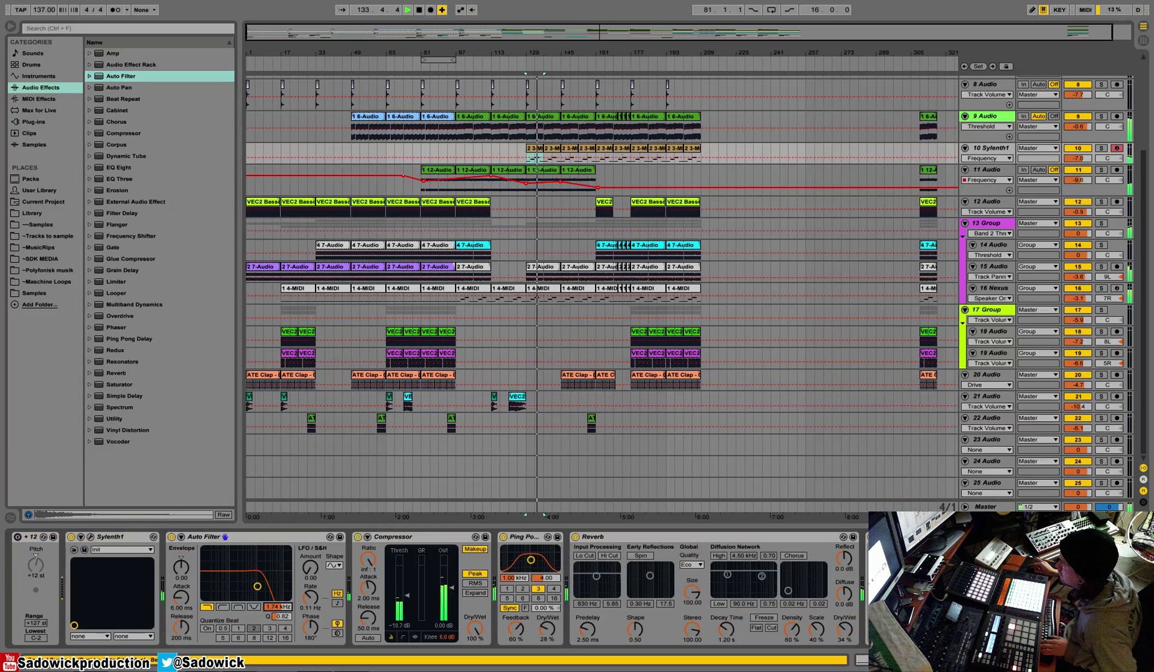
Step: Enlarge track 10 and automate its Auto Filter frequency to rise from bar 129 to bar 161 and hold until bar 209, then audition it
drag(1010, 163, 1010, 224)
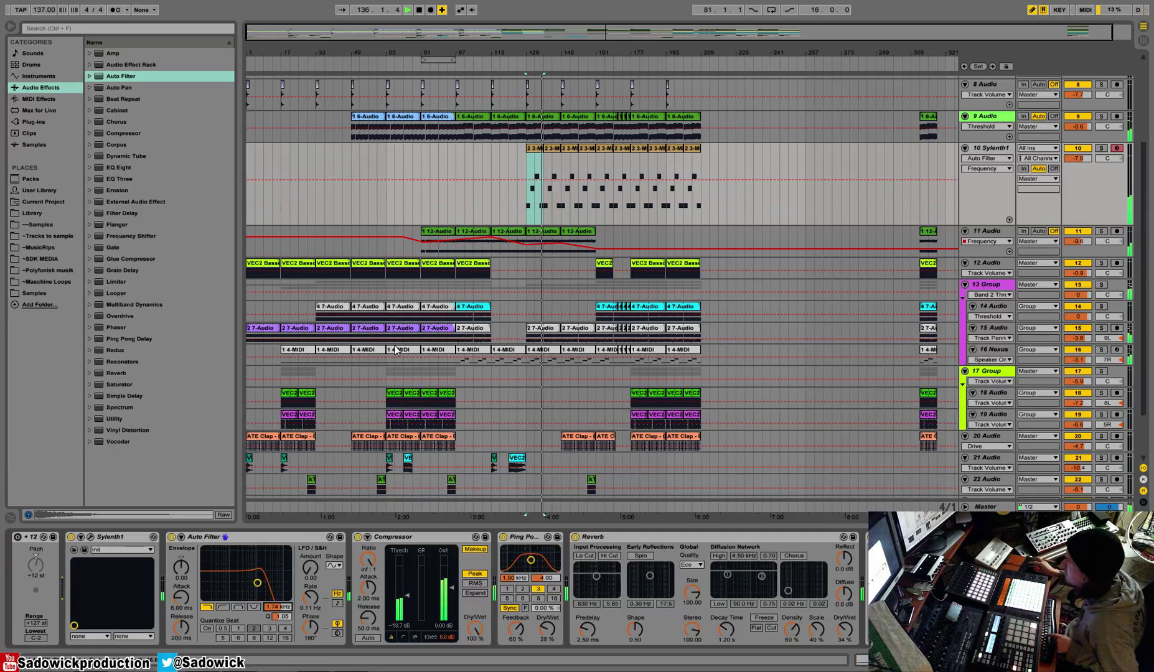
key(b)
click(601, 154)
drag(605, 149, 701, 125)
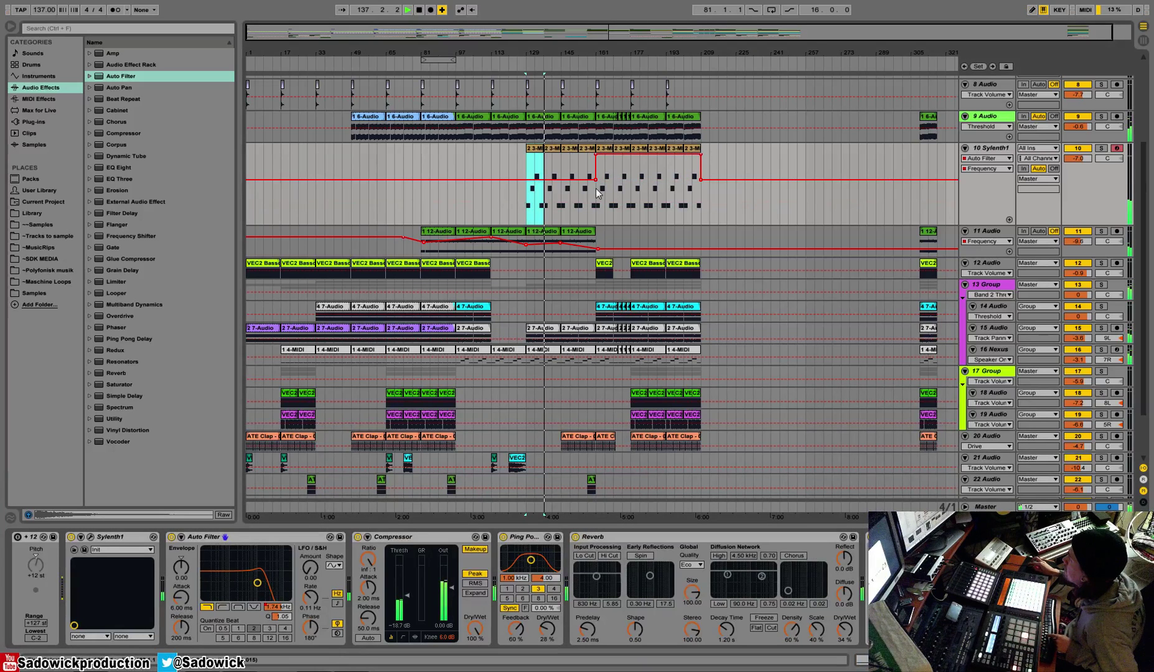
drag(595, 180, 526, 179)
click(526, 192)
key(space)
key(space)
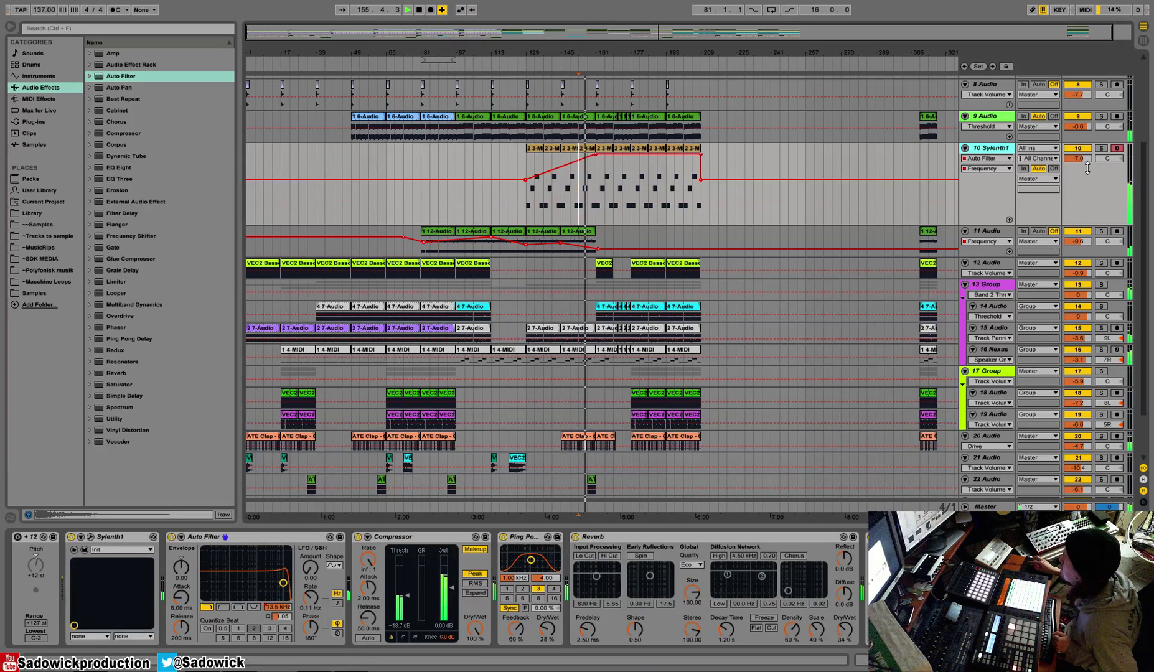
Step: Copy the snare roll before bar 161 on track 22 and paste it at bar 173
scroll(684, 249, down, 3)
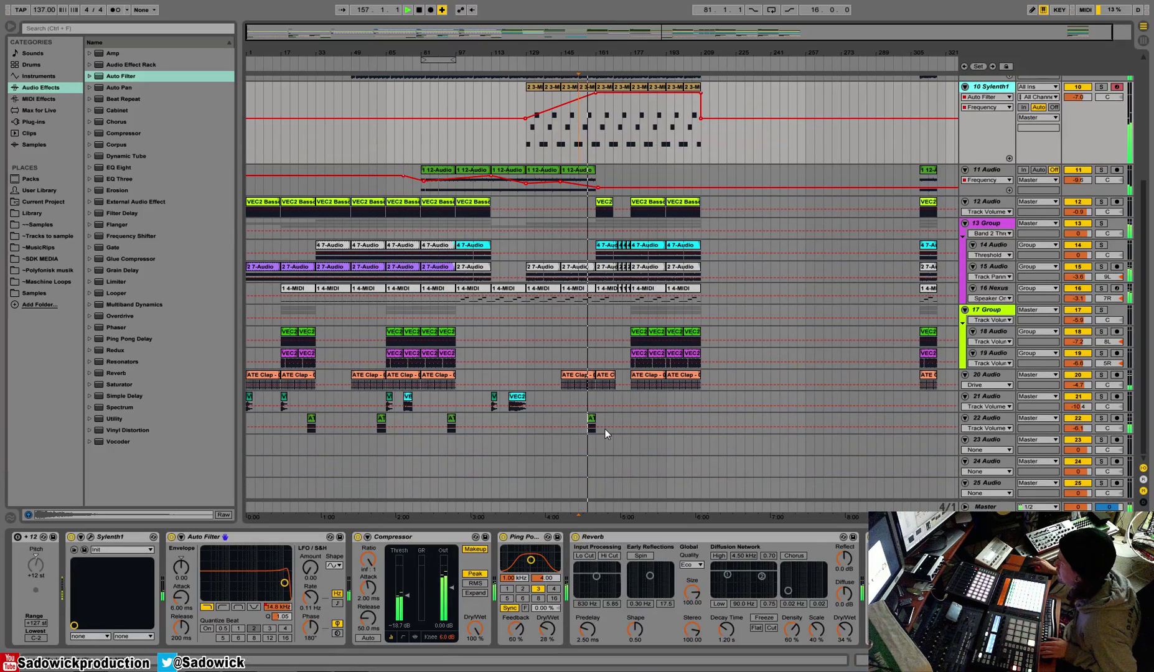
click(592, 419)
key(ctrl+c)
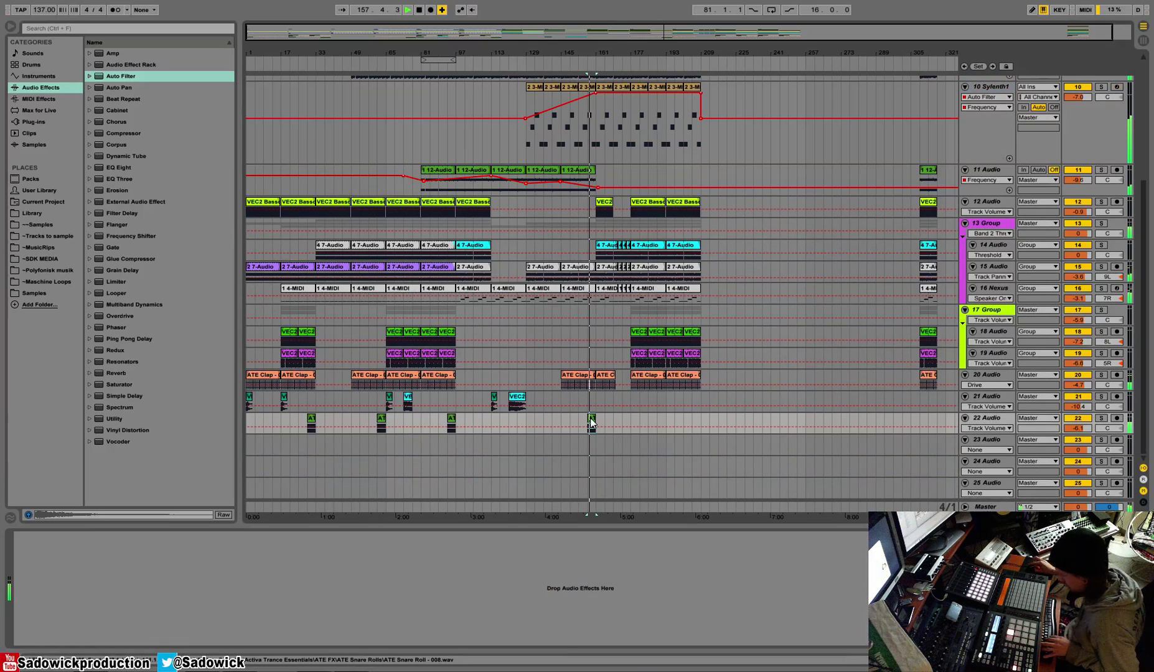
click(623, 421)
key(ctrl+v)
Step: Copy the short VEC2 Trance Sweeps clip at bar 113 on track 21 and paste it at bar 169
scroll(628, 235, up, 2)
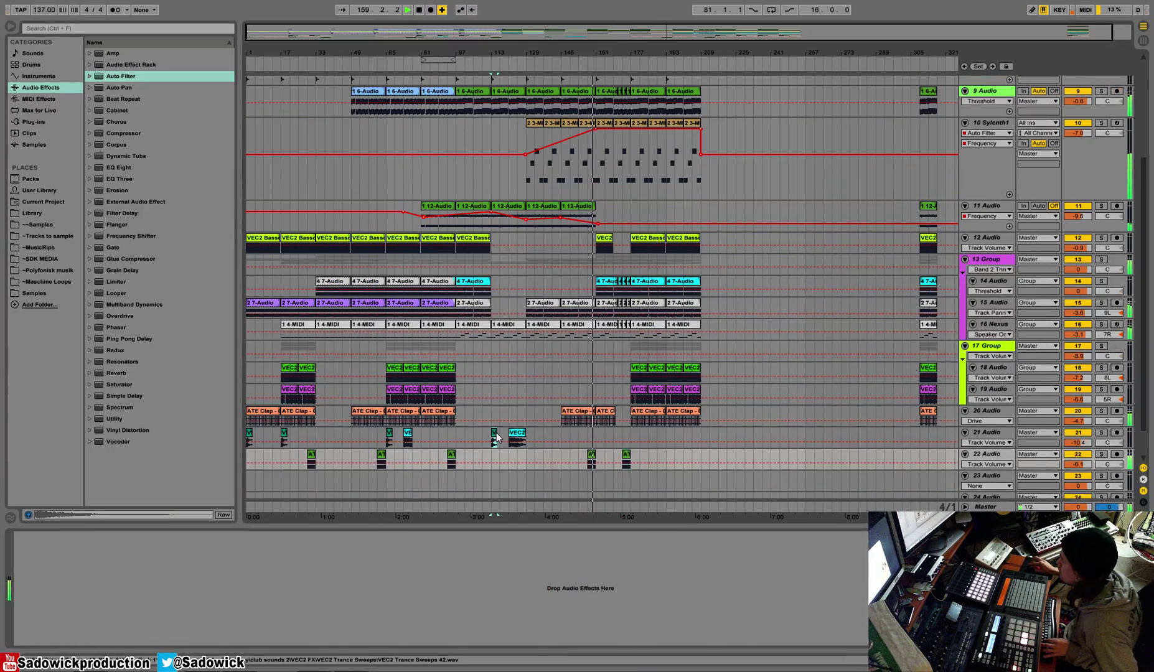
click(609, 430)
click(616, 436)
key(ctrl+v)
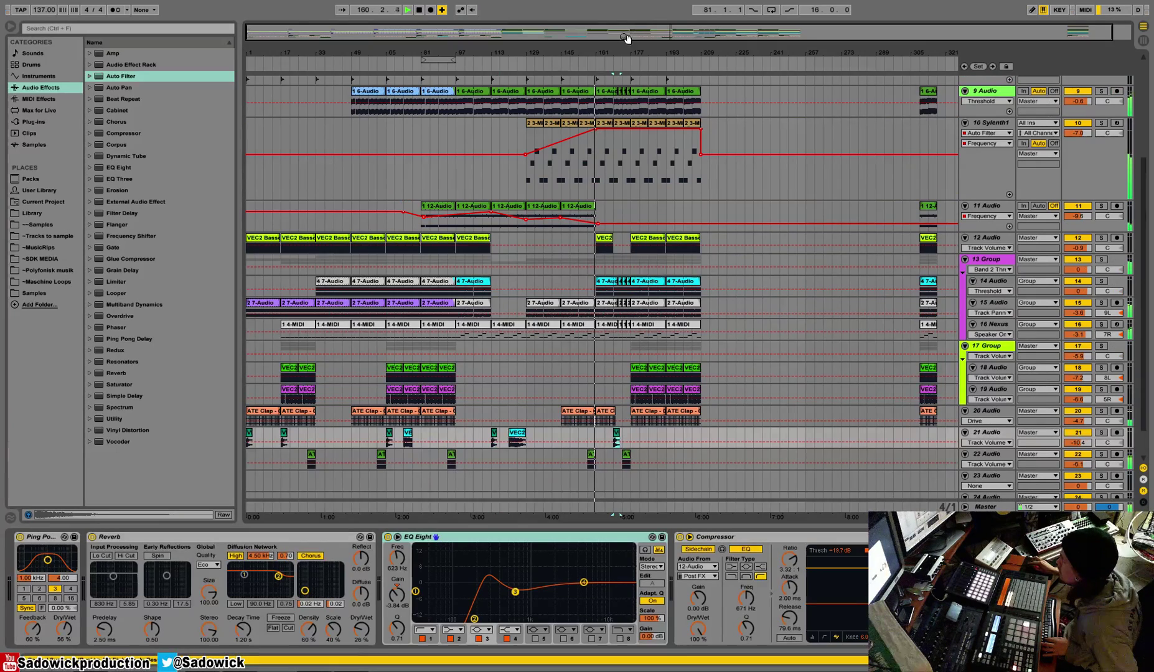
Step: Delete the ATE Clap - 014 clip between bars 161 and 169 on track 20
drag(627, 39, 538, 412)
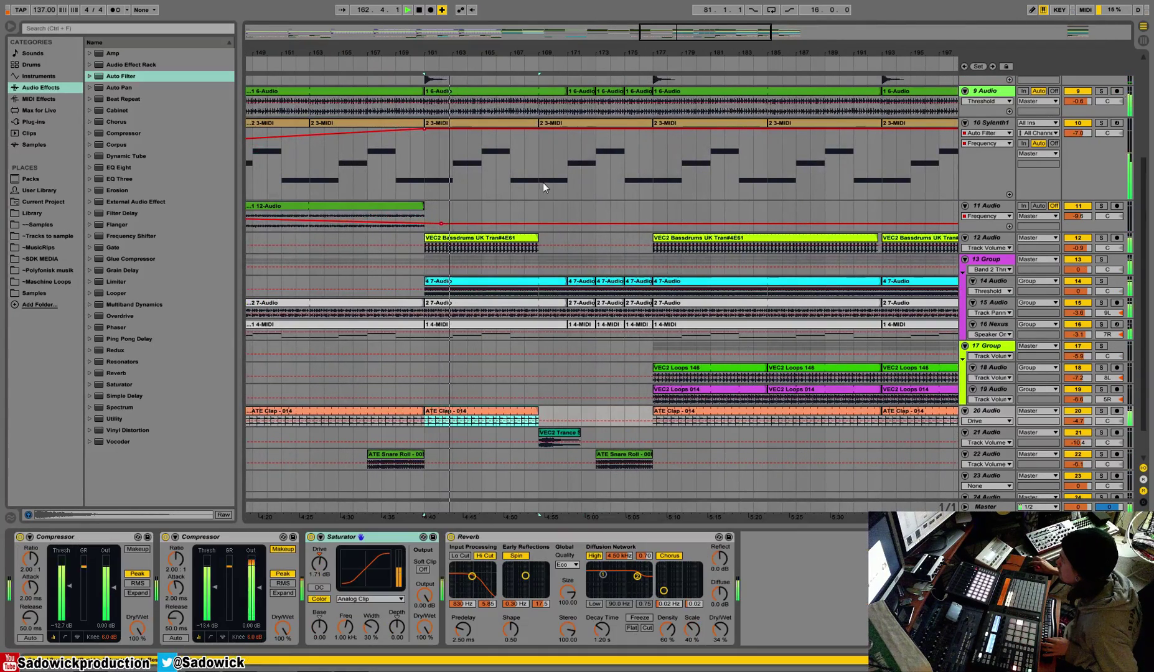
ctrl+scroll(507, 174, down, 3)
scroll(512, 172, down, 1)
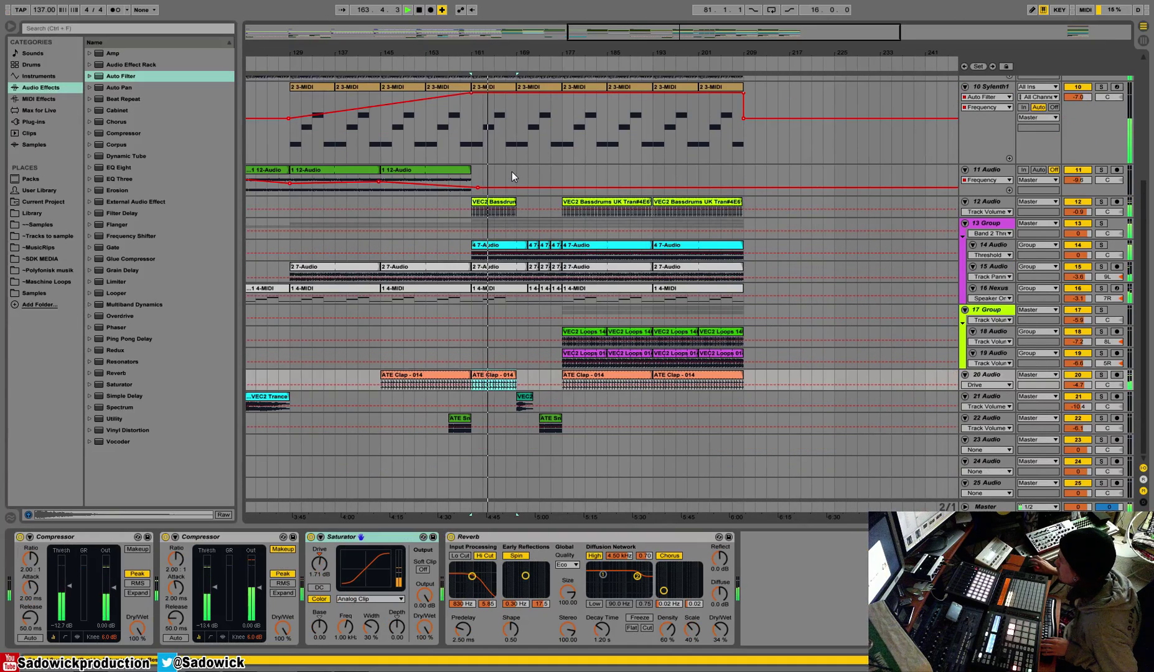
scroll(512, 173, up, 1)
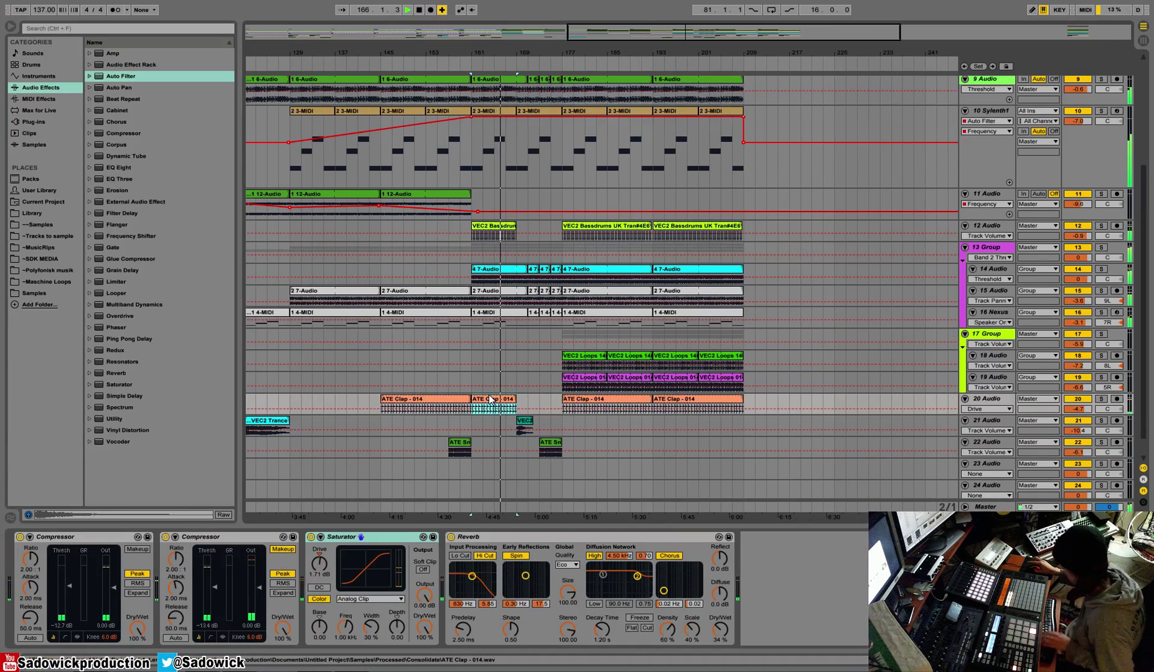
key(Delete)
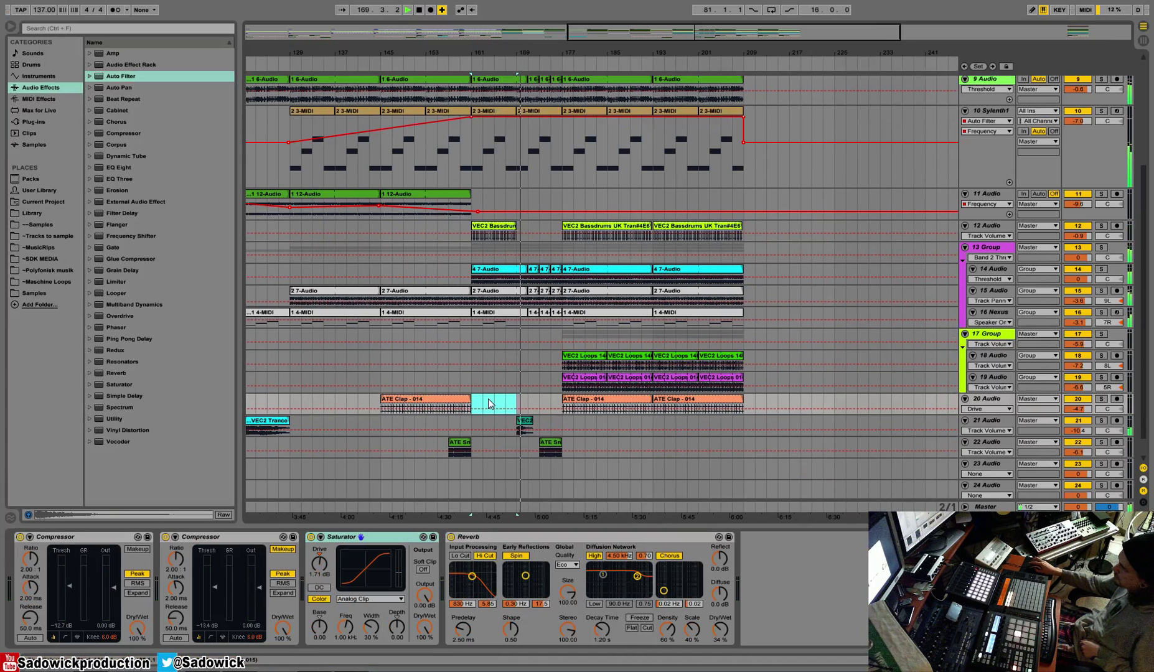
Step: Select the Master track to show its devices and increase its height
drag(524, 28, 602, 47)
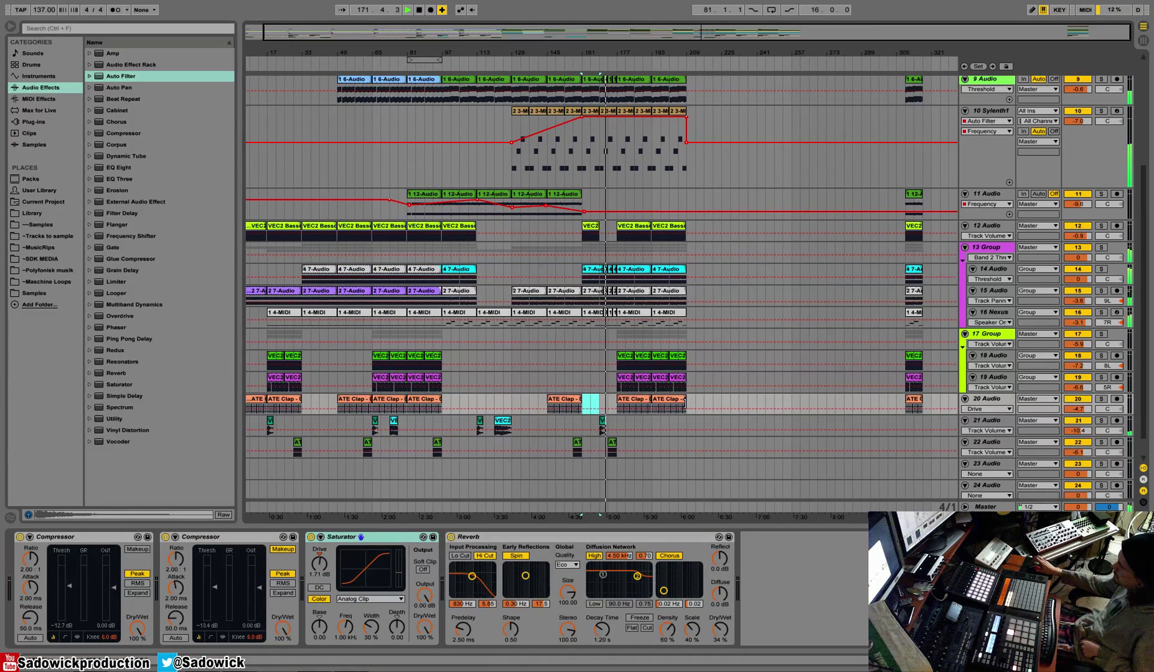
click(987, 507)
drag(1005, 503, 1010, 452)
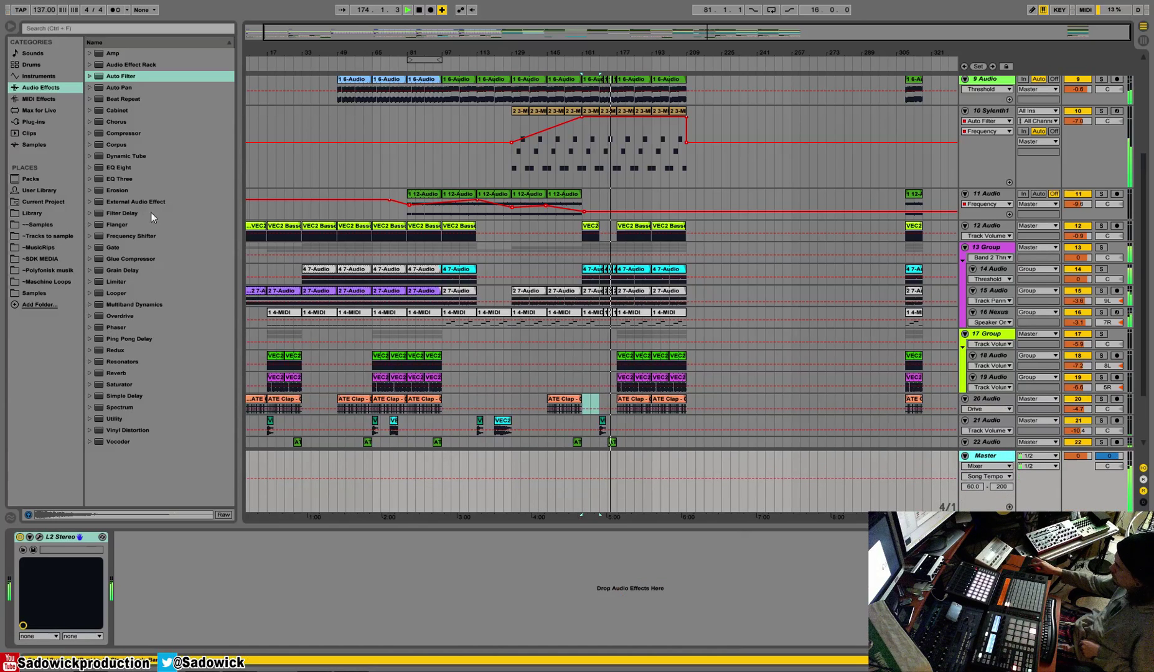
Step: Add Ping Pong Delay and Reverb ahead of L2 Stereo on the Master track and set both effects' Dry/Wet to 0%
drag(124, 339, 64, 660)
drag(123, 372, 161, 564)
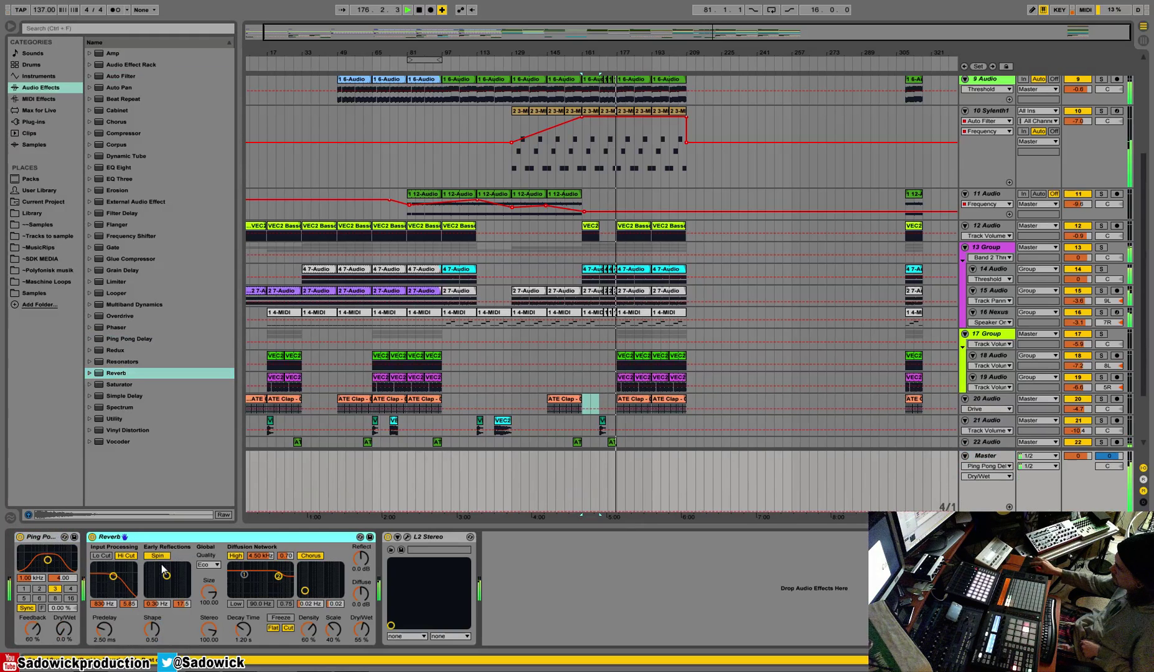
drag(361, 630, 361, 661)
Step: Switch off the Flat, Cut, Hi Cut and Spin options of the Master track's Reverb
click(272, 628)
click(288, 628)
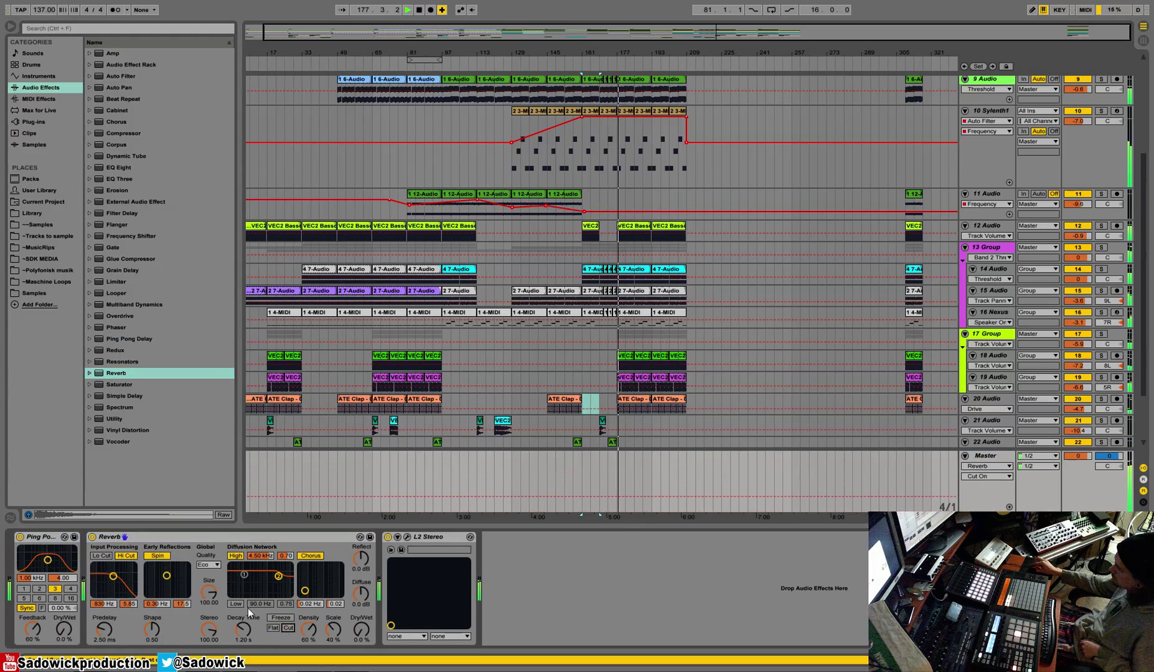
click(126, 556)
click(157, 556)
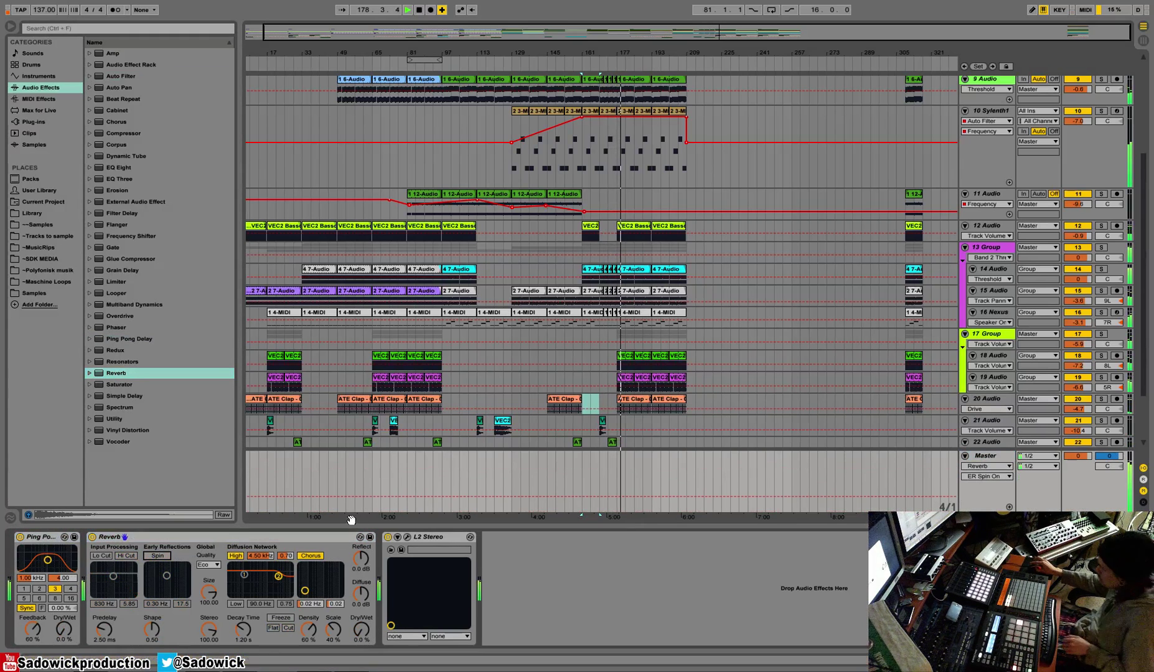
Step: Audition the Sylenth1 track soloed from around bar 173, comparing it with the +12 pitch device bypassed and active
scroll(639, 358, up, 3)
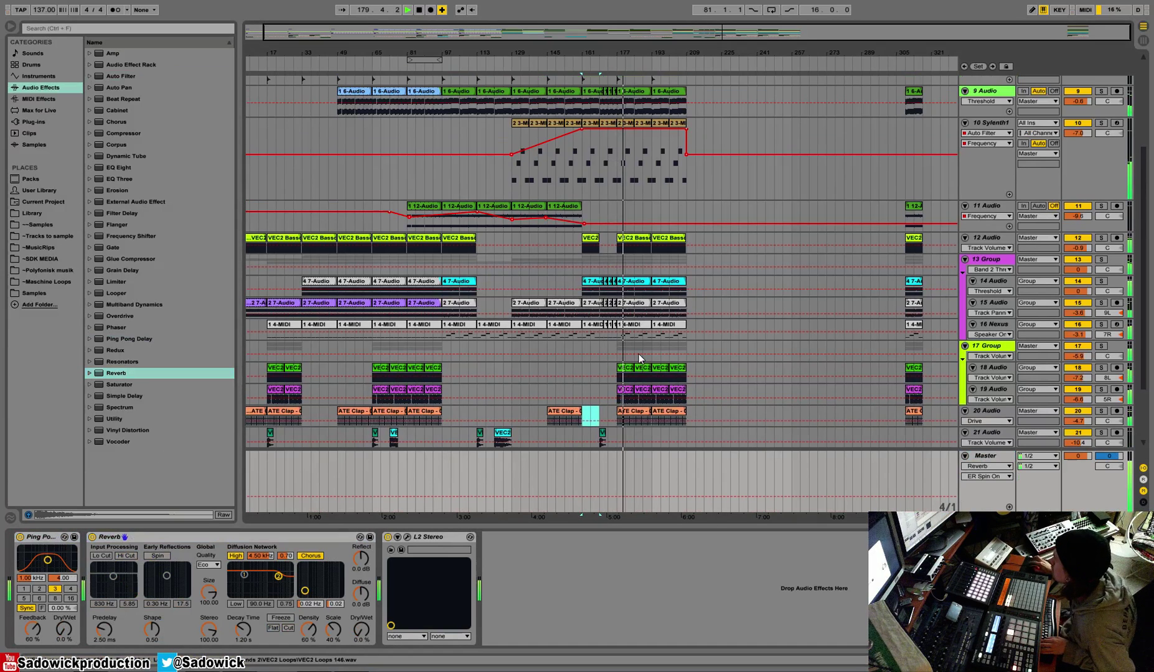
click(1101, 159)
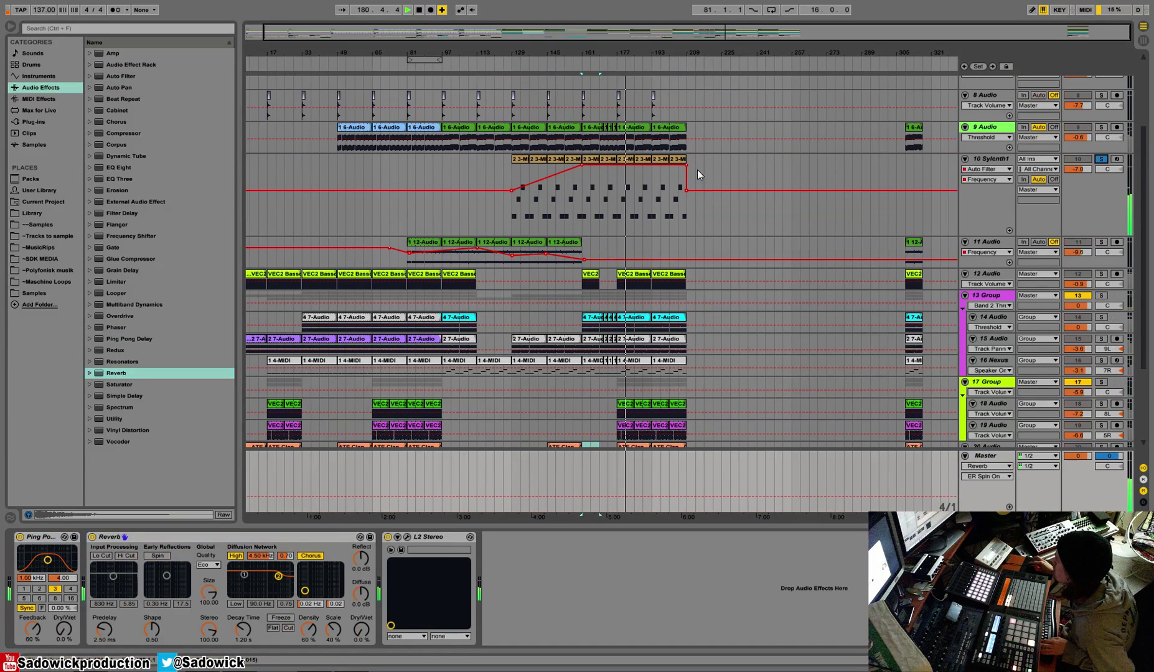
click(687, 211)
click(18, 537)
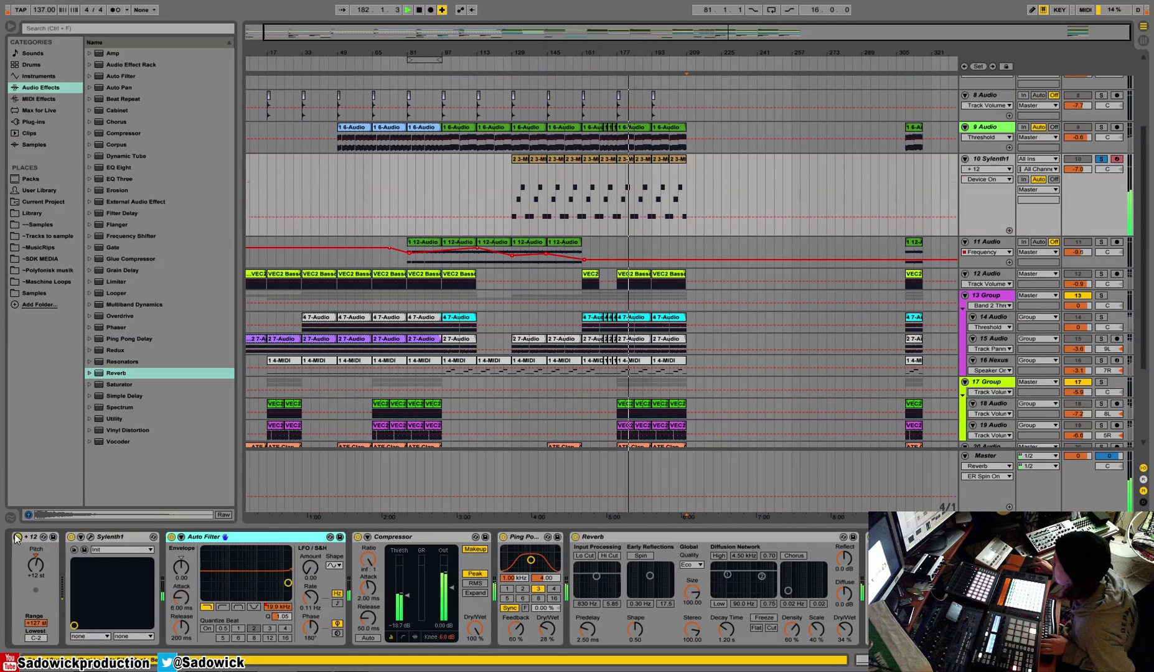
key(space)
key(space)
click(609, 70)
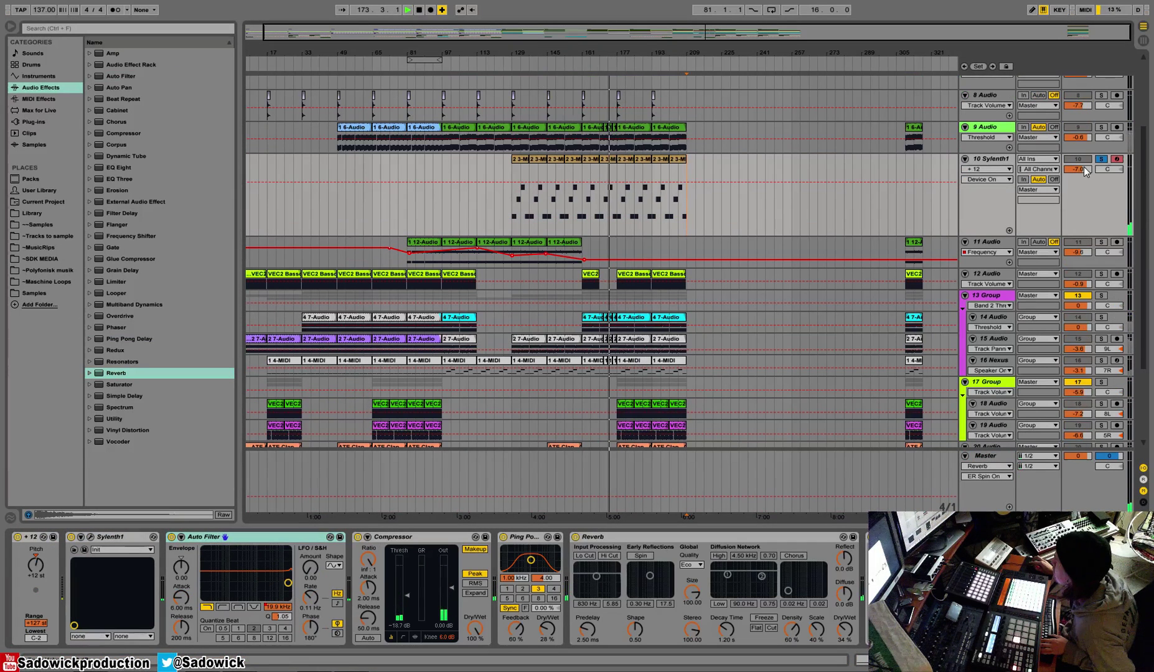
click(1100, 161)
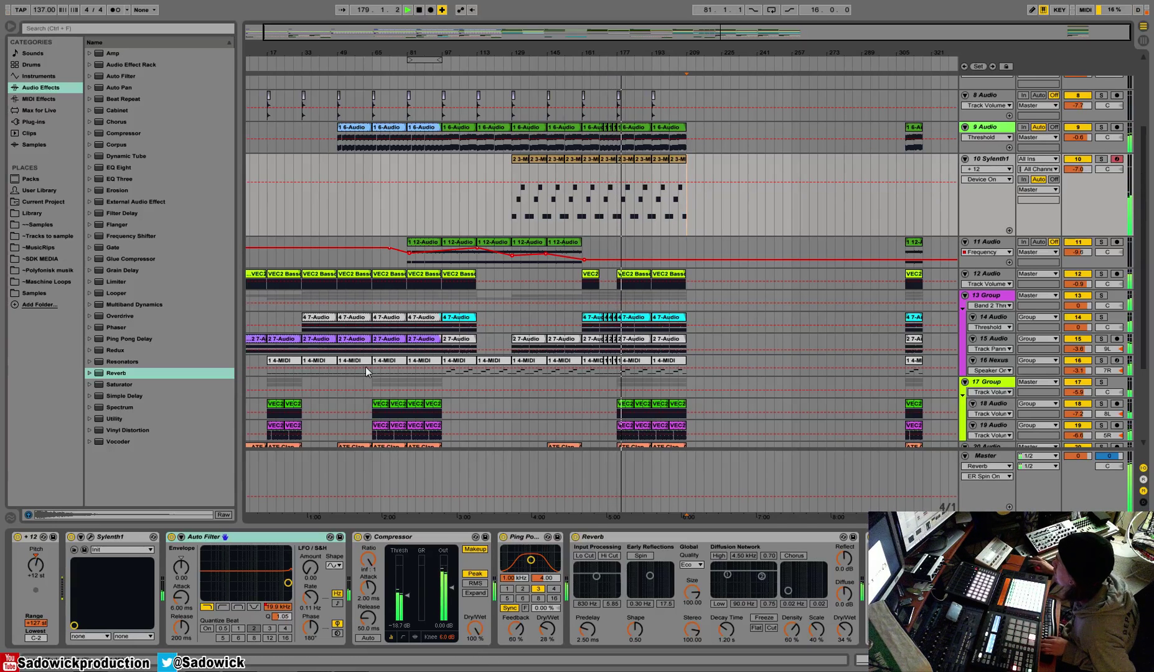
Step: Insert the Arpeggiator MIDI effect between the +12 pitch device and Sylenth1 on track 10
click(36, 99)
click(33, 108)
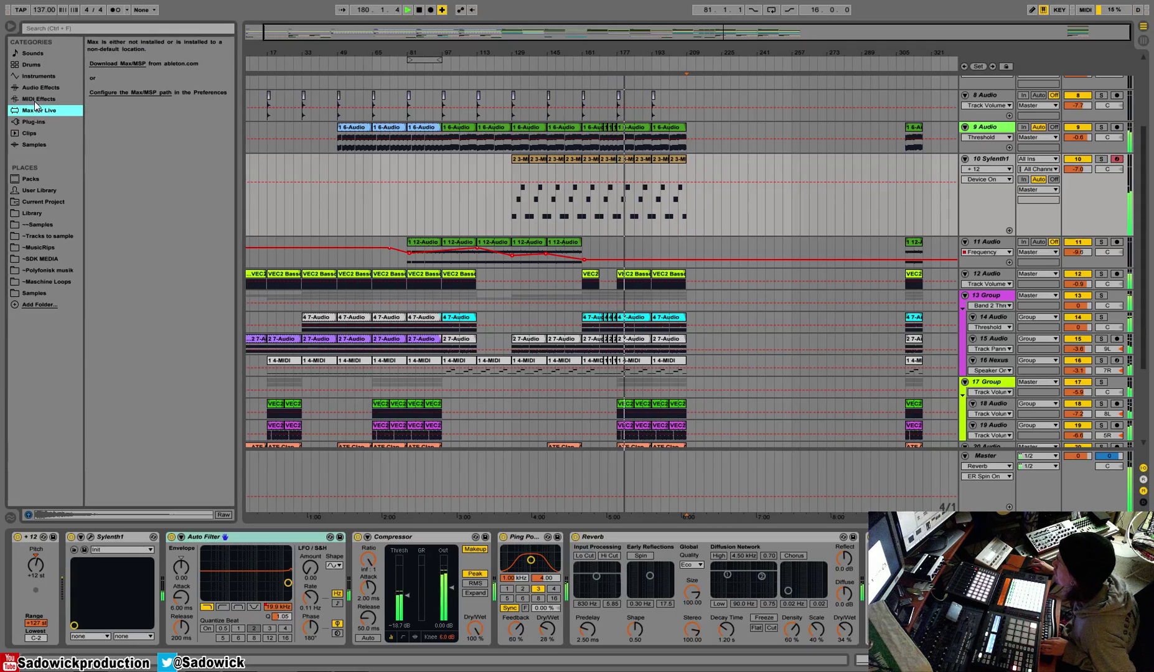
click(35, 99)
drag(102, 55, 74, 594)
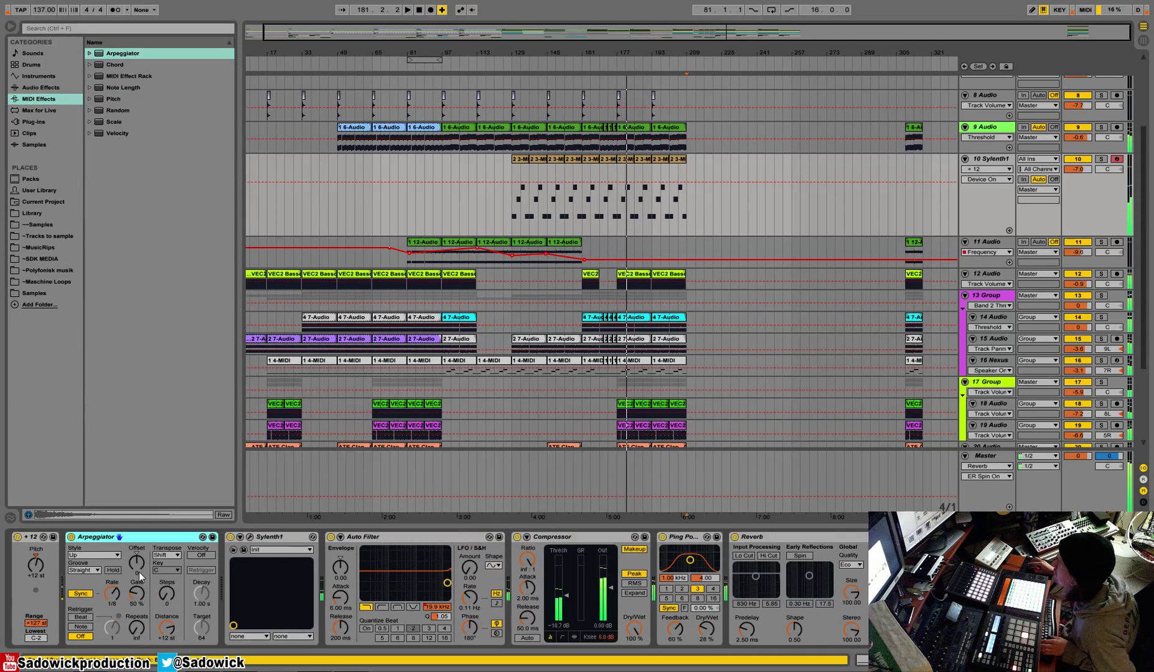
Step: Play from the Sylenth1 clip at bar 177 and set the Arpeggiator's Rate to 1/16 and Gate to 91%
click(625, 159)
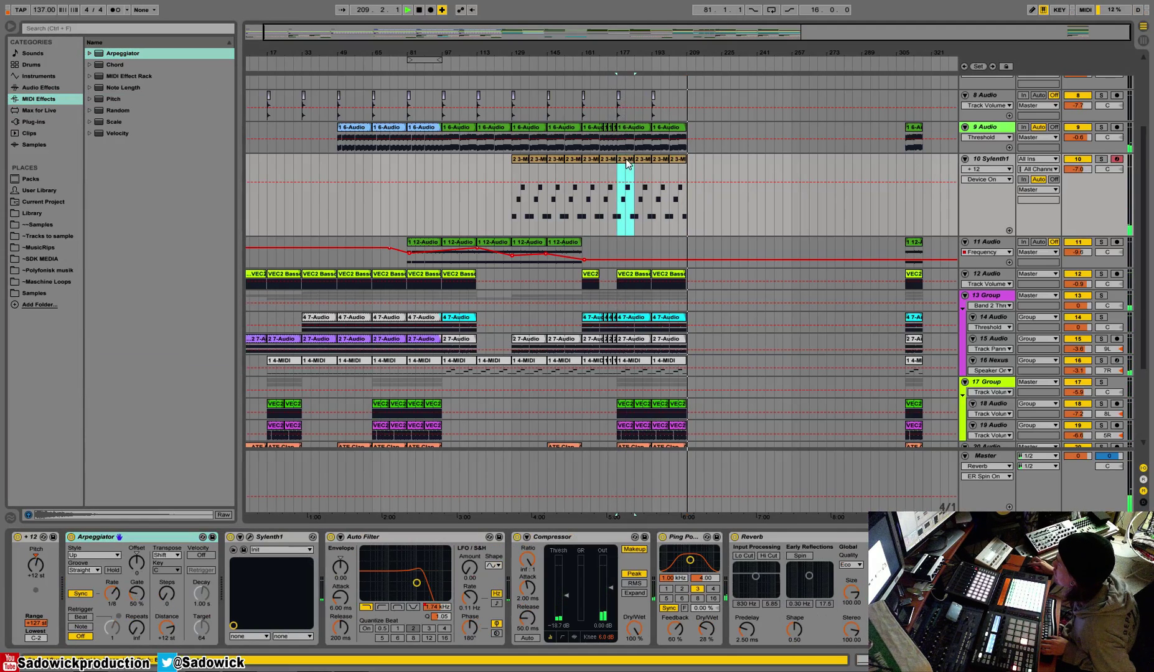
key(space)
click(138, 594)
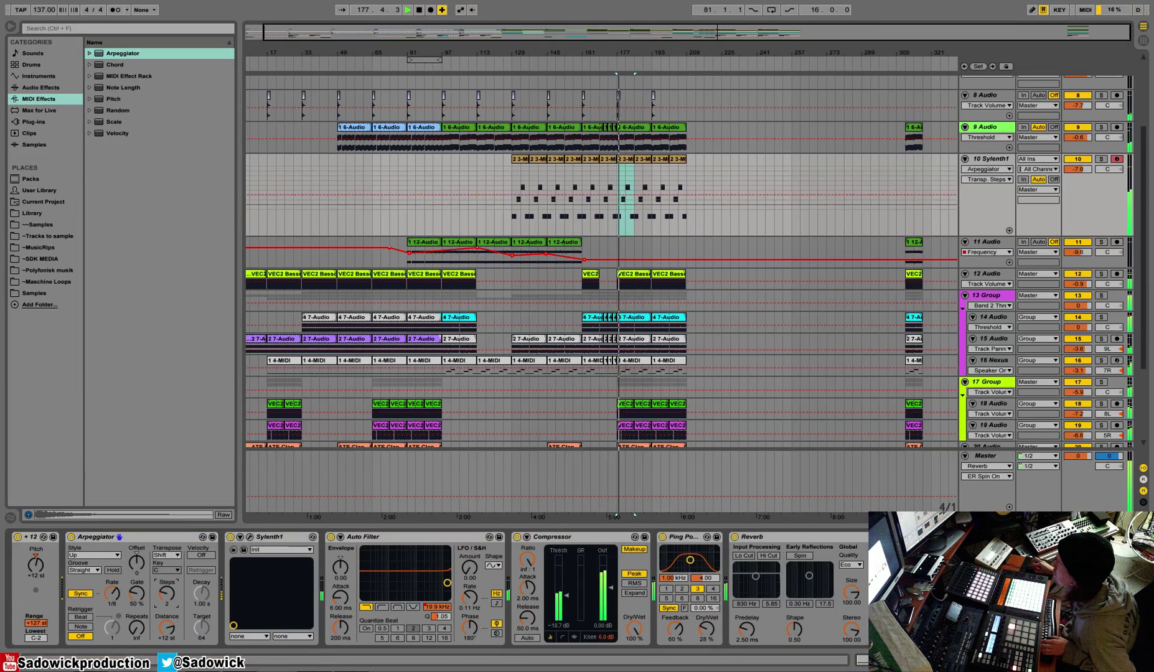
drag(137, 593, 165, 607)
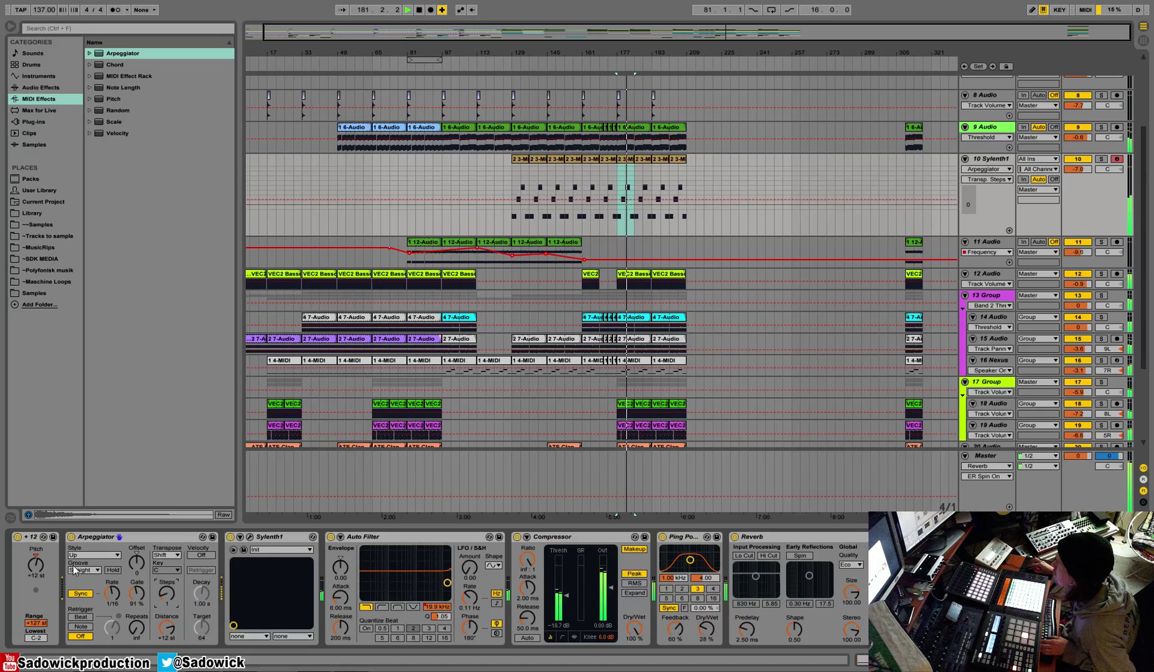
Step: Bypass the +12 pitch device and set the Arpeggiator's Transpose to Minor, Steps to 2 and Distance to +5 st with the track soloed
click(18, 537)
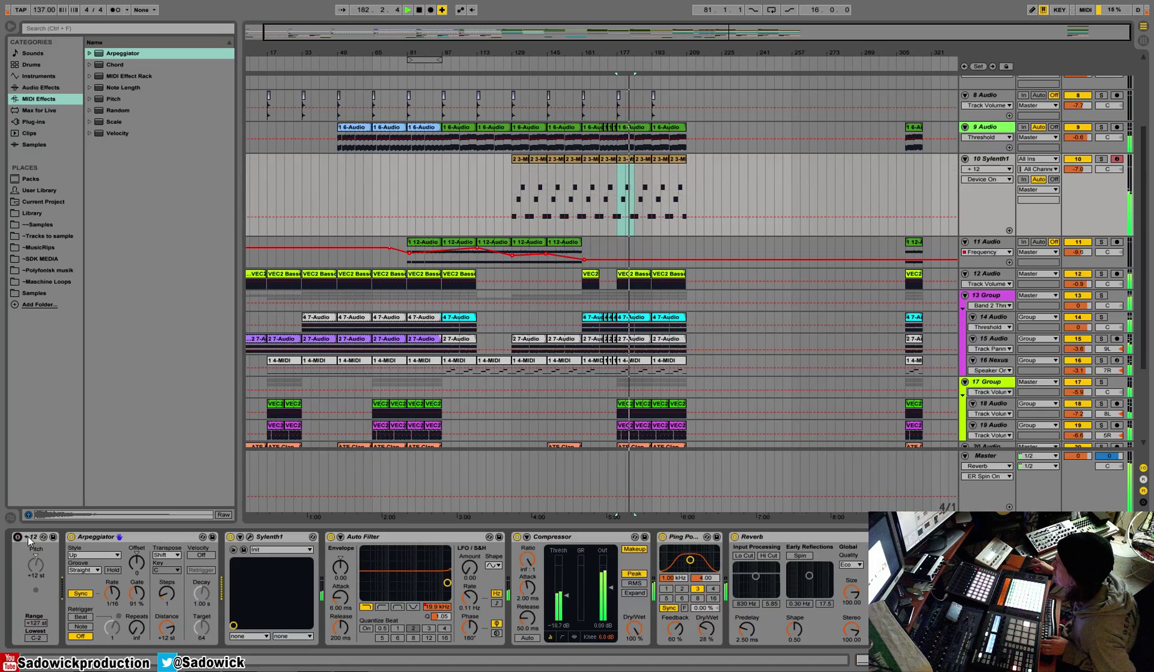
click(160, 555)
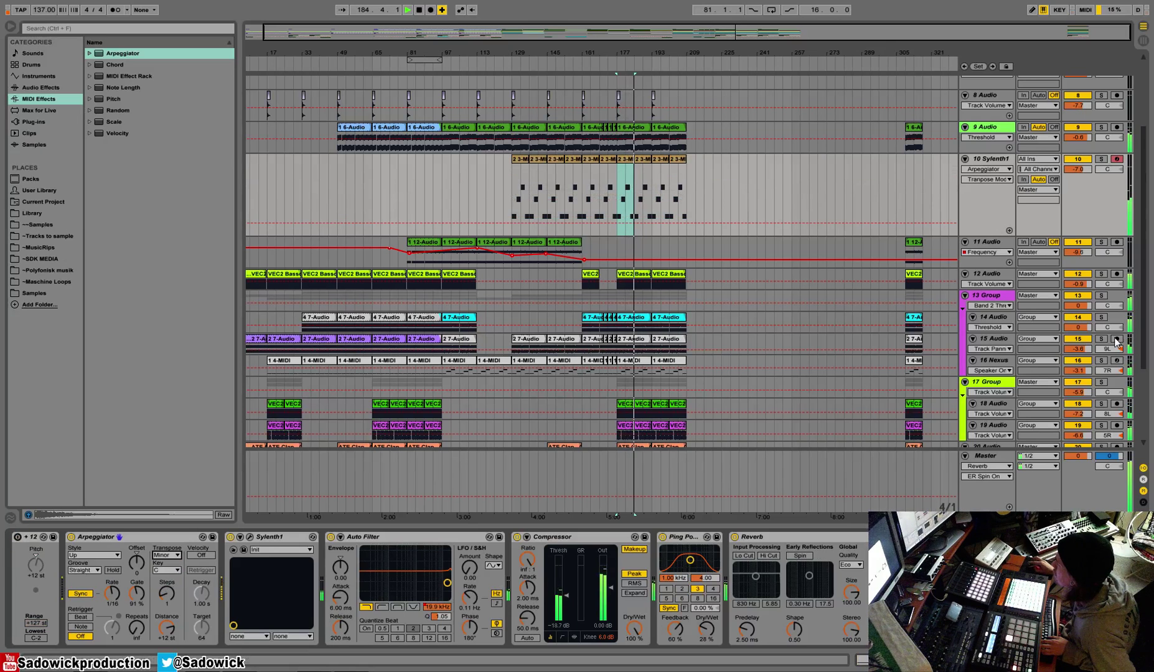
click(1101, 159)
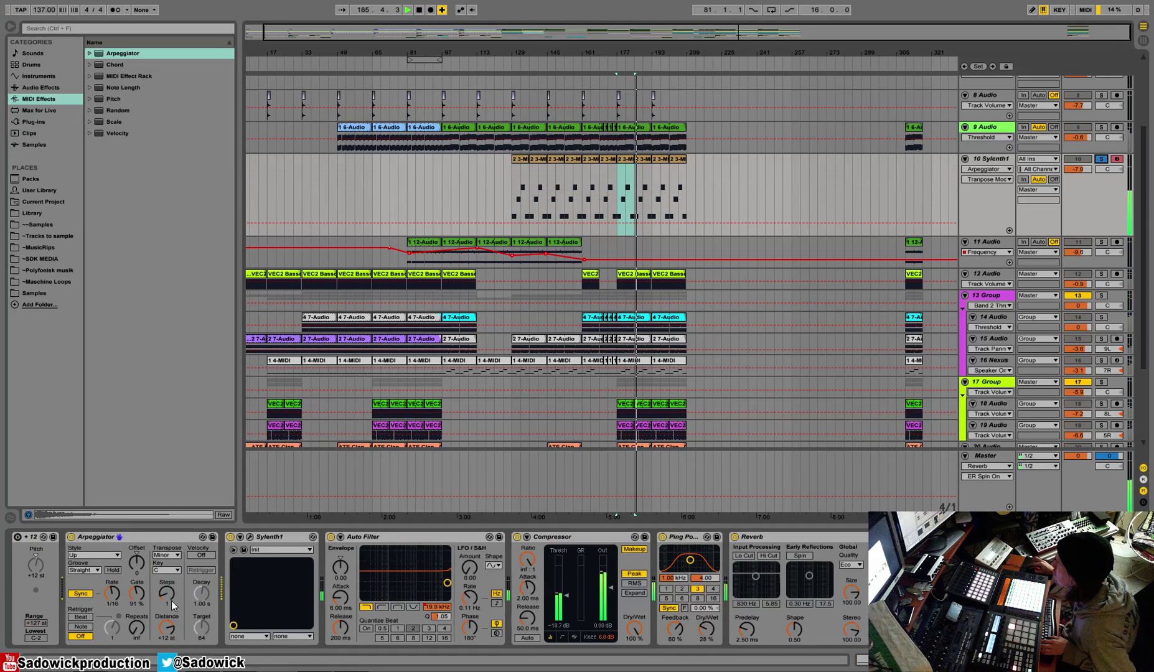
drag(165, 595, 167, 588)
click(166, 628)
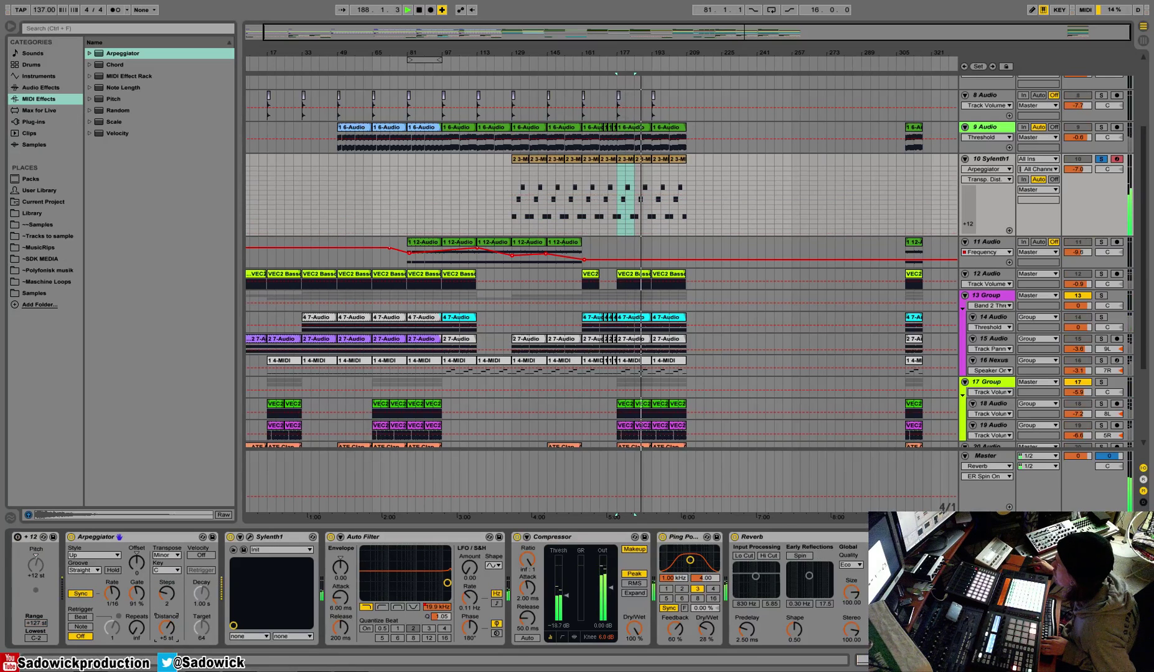
Step: Raise the Arpeggiator's Distance to +6 st and the Sylenth1 track volume to -6.8 dB, checking it soloed and in the mix
click(1101, 159)
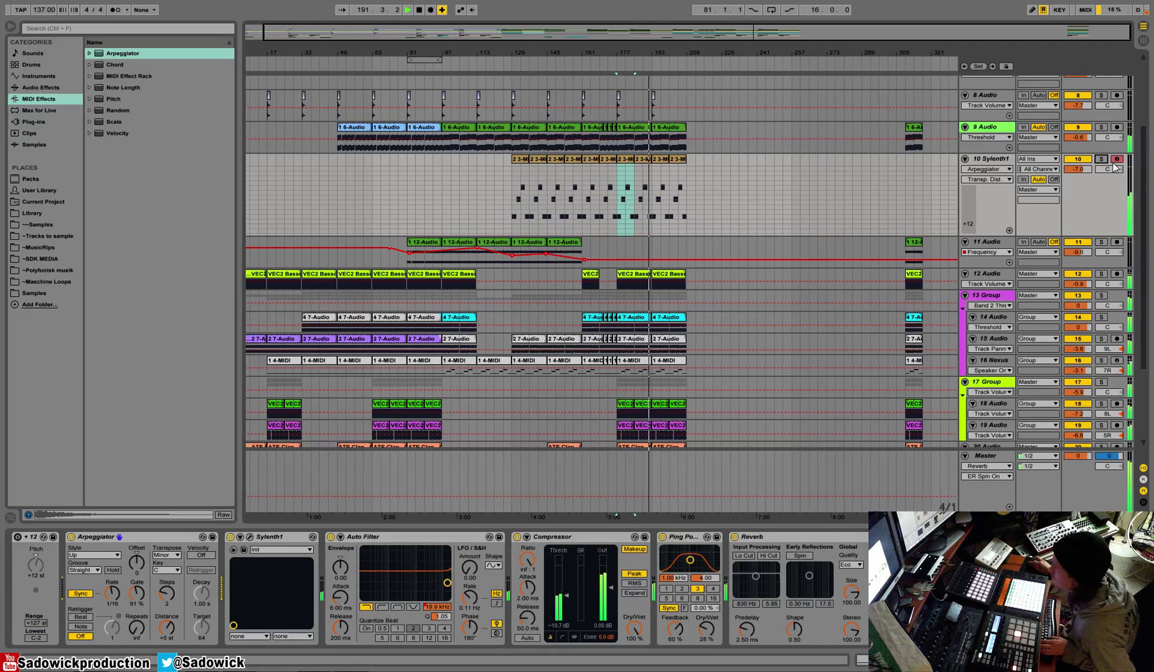
click(1101, 160)
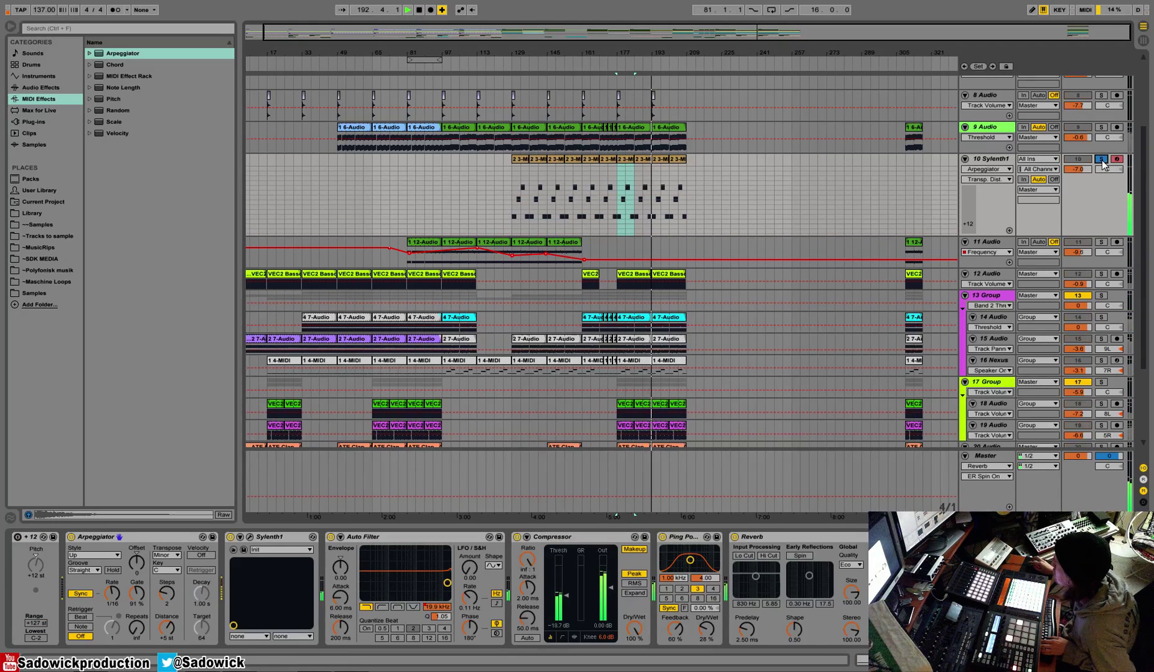
drag(168, 624, 167, 621)
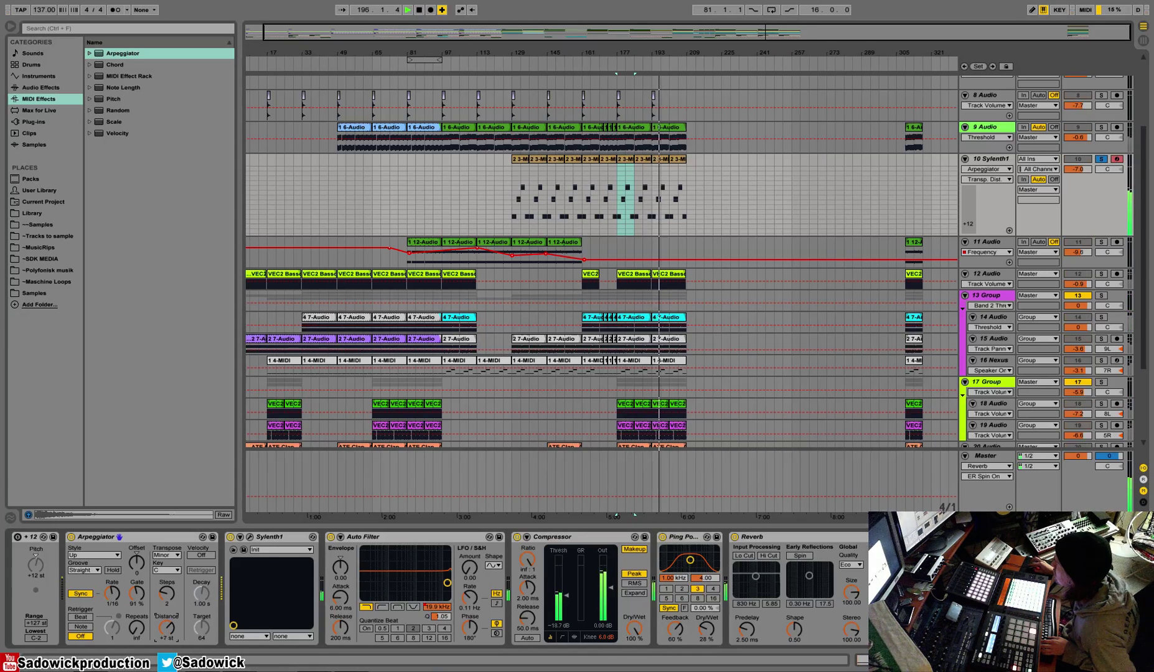
click(1101, 160)
drag(1081, 168, 1081, 166)
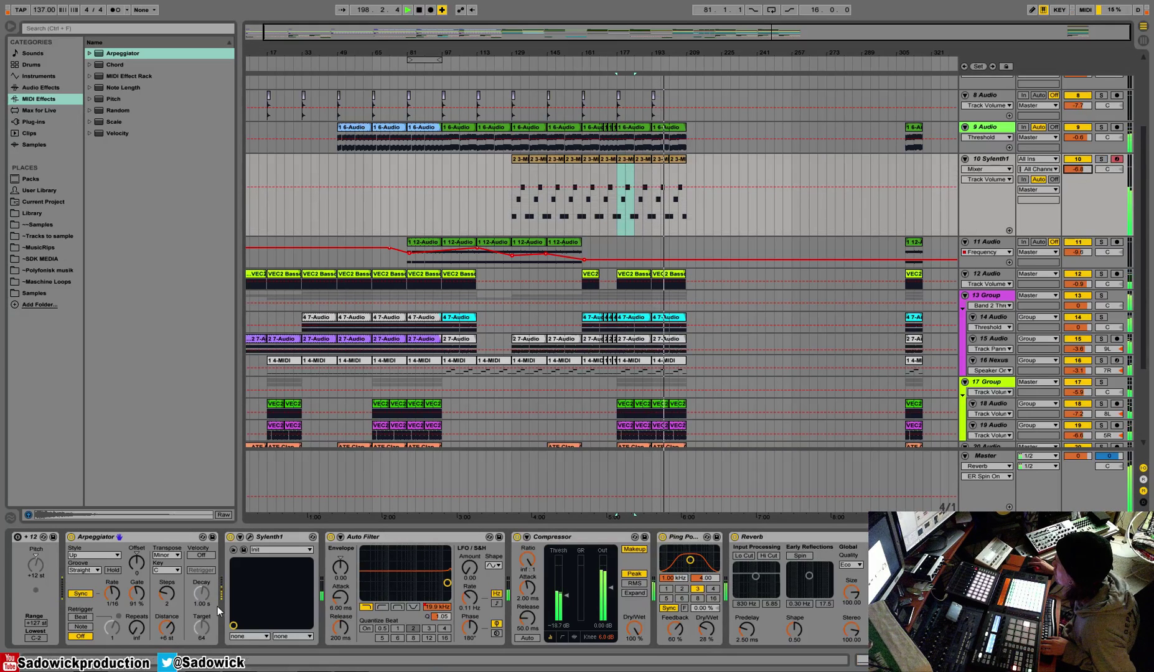
Step: Compare the arpeggiated line with the +12 pitch device on and off, replaying from bar 177
click(18, 537)
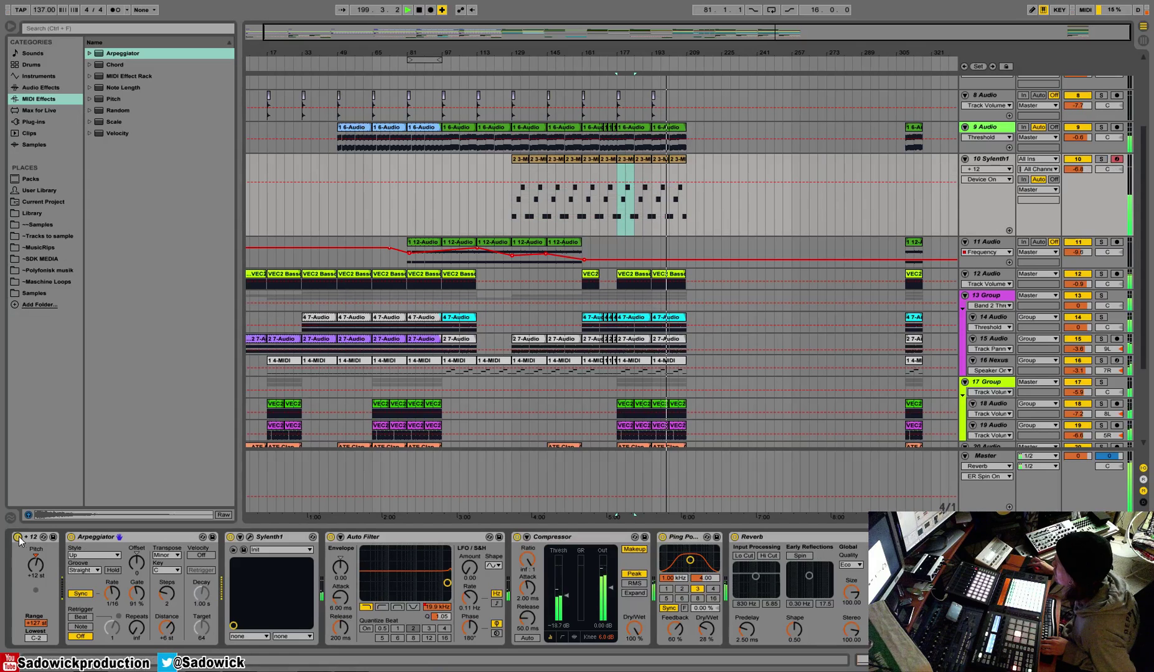
key(space)
key(space)
click(18, 537)
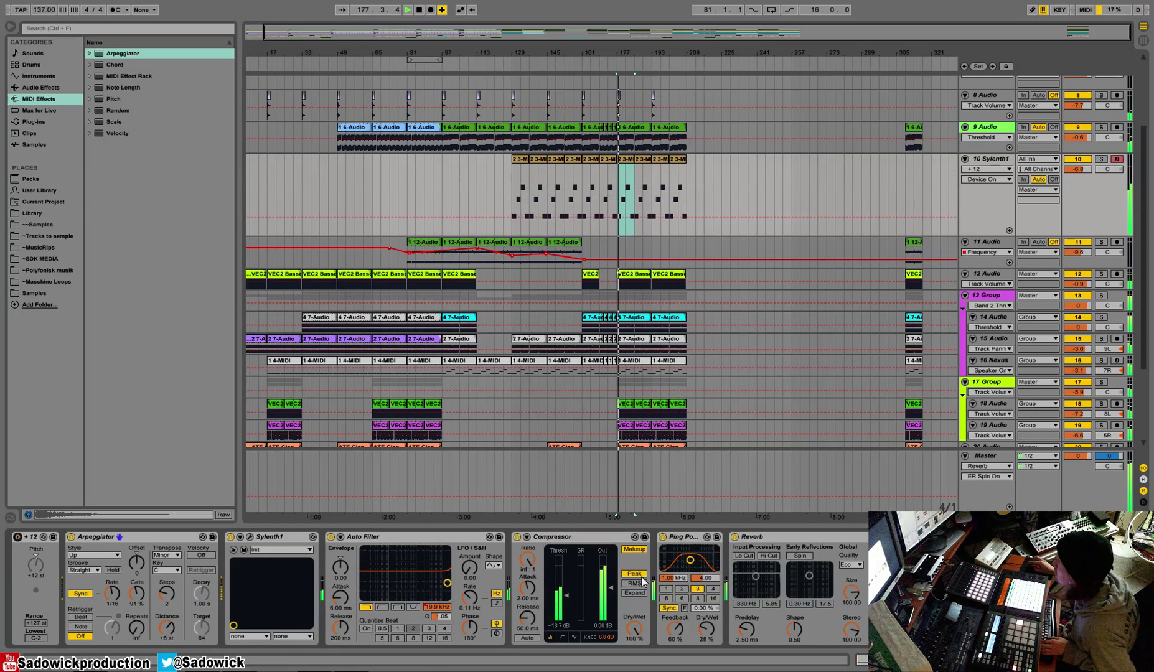
Step: Raise the Compressor's threshold slightly on the Sylenth1 track, and try a duplicate Compressor before deleting it
drag(566, 596, 566, 595)
right_click(571, 543)
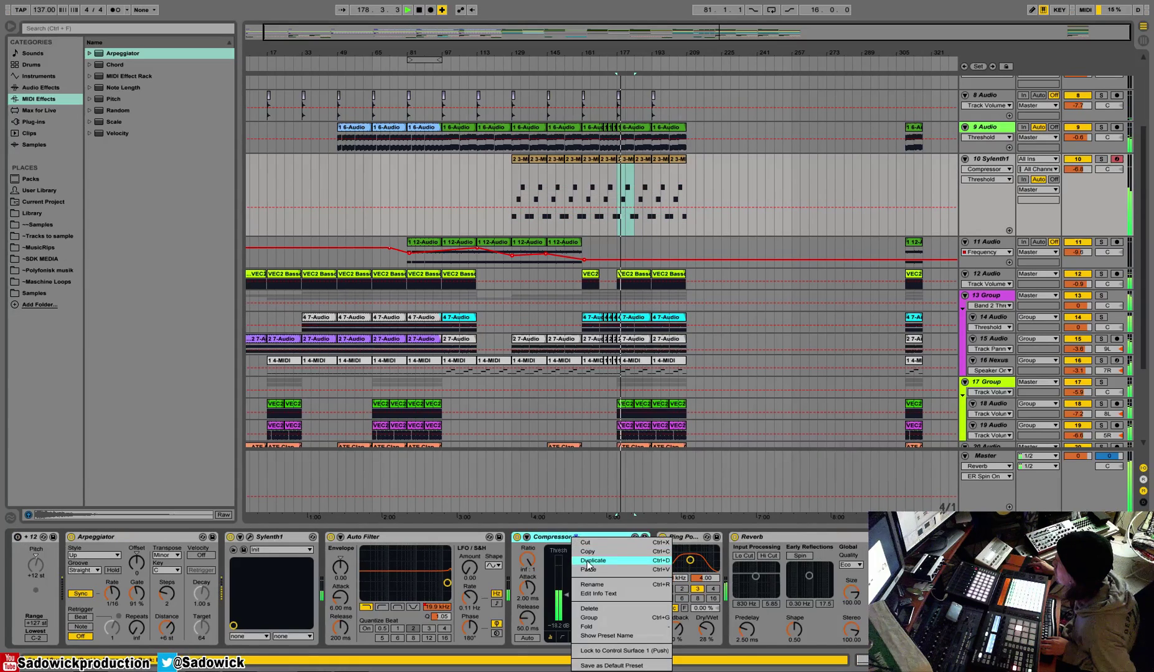
click(589, 582)
scroll(715, 537, right, 3)
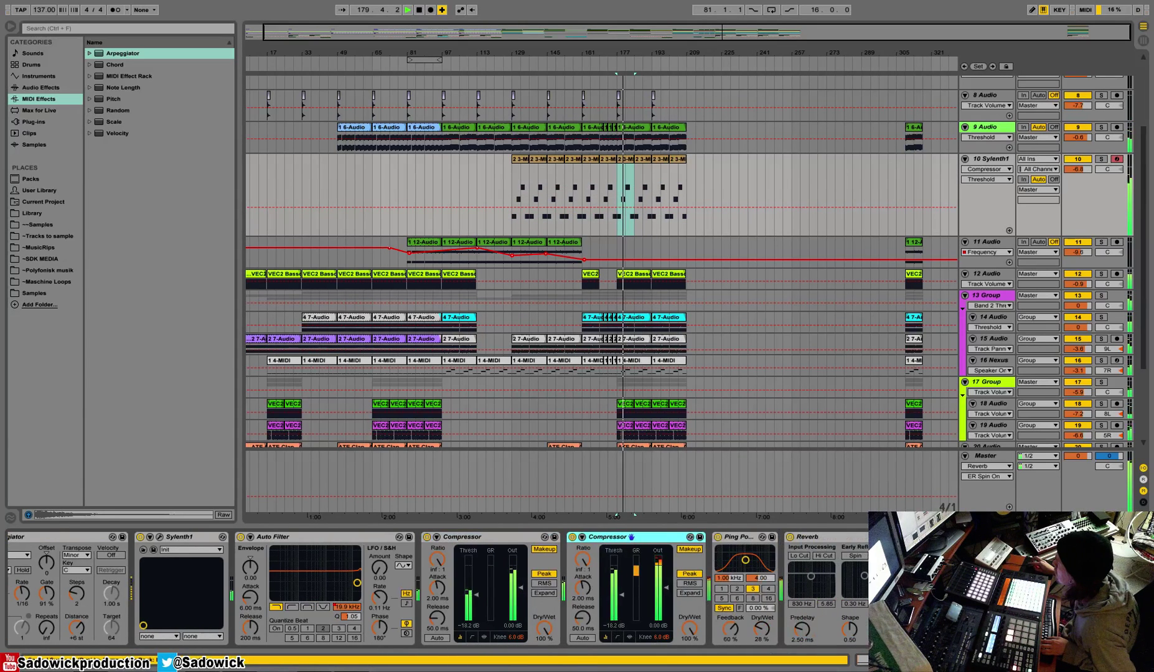
key(Delete)
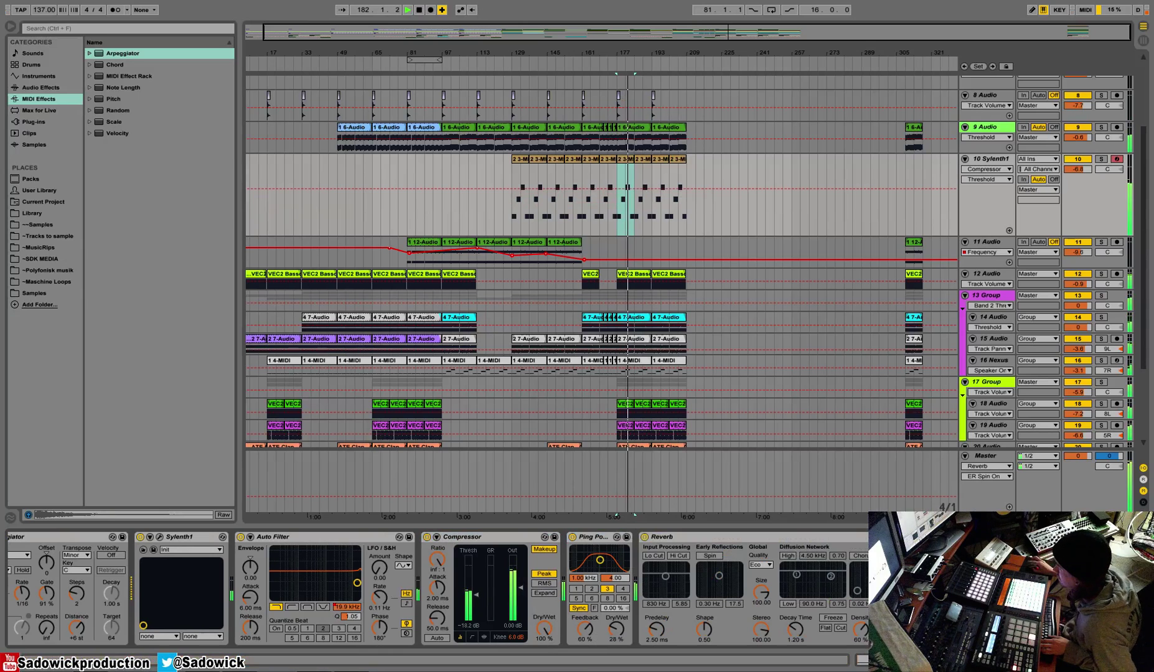
Step: Set the Arpeggiator's Distance to +7 st and reduce its Gate to 75%
drag(77, 628, 77, 623)
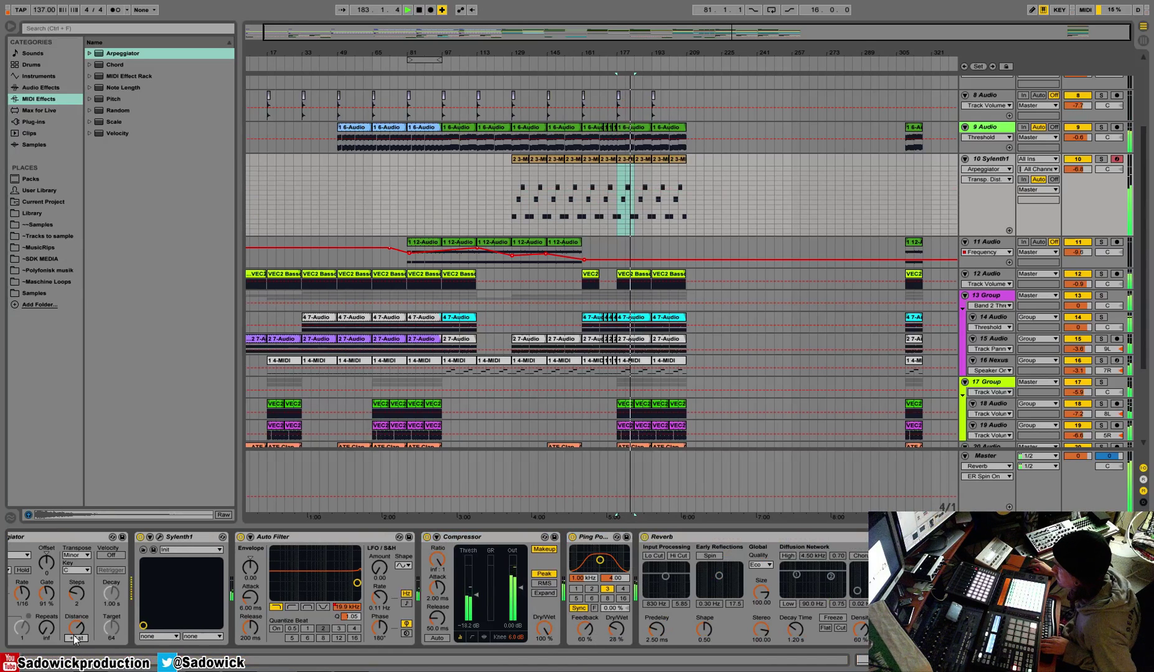
scroll(512, 576, left, 3)
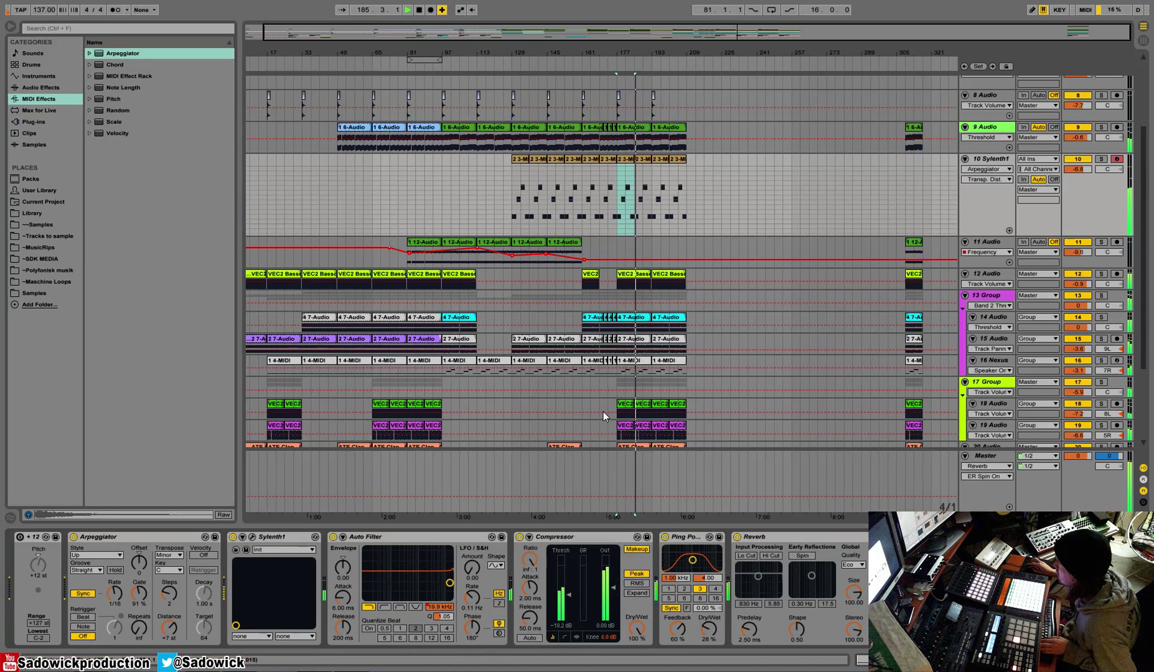
click(139, 593)
drag(139, 593, 140, 601)
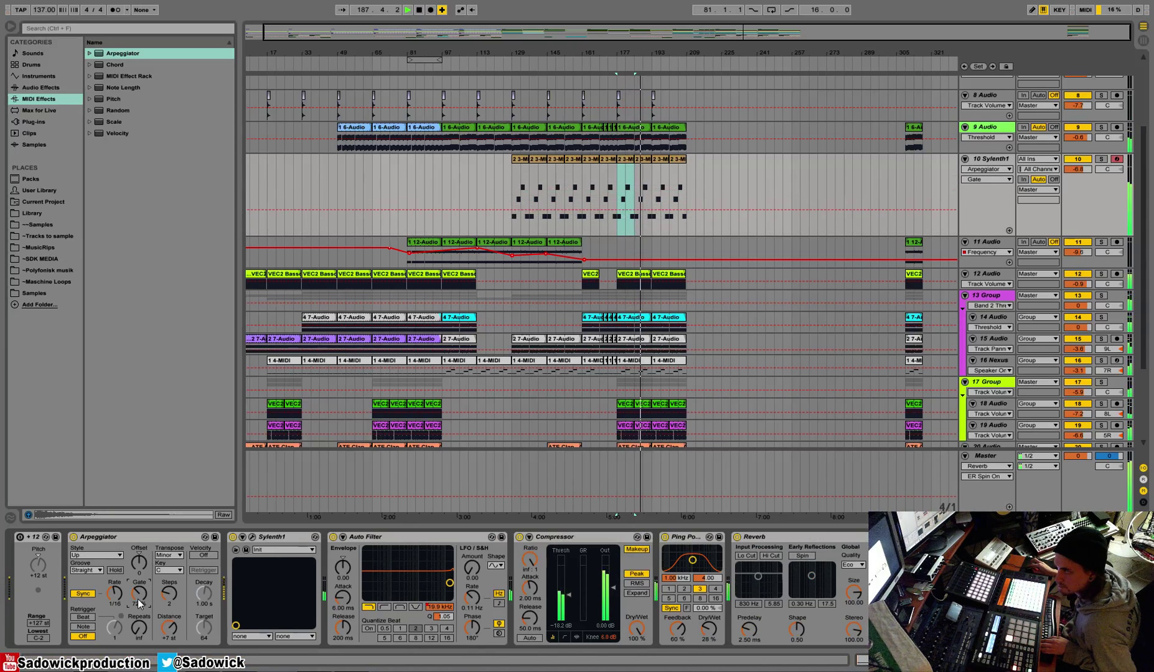
drag(138, 600, 138, 599)
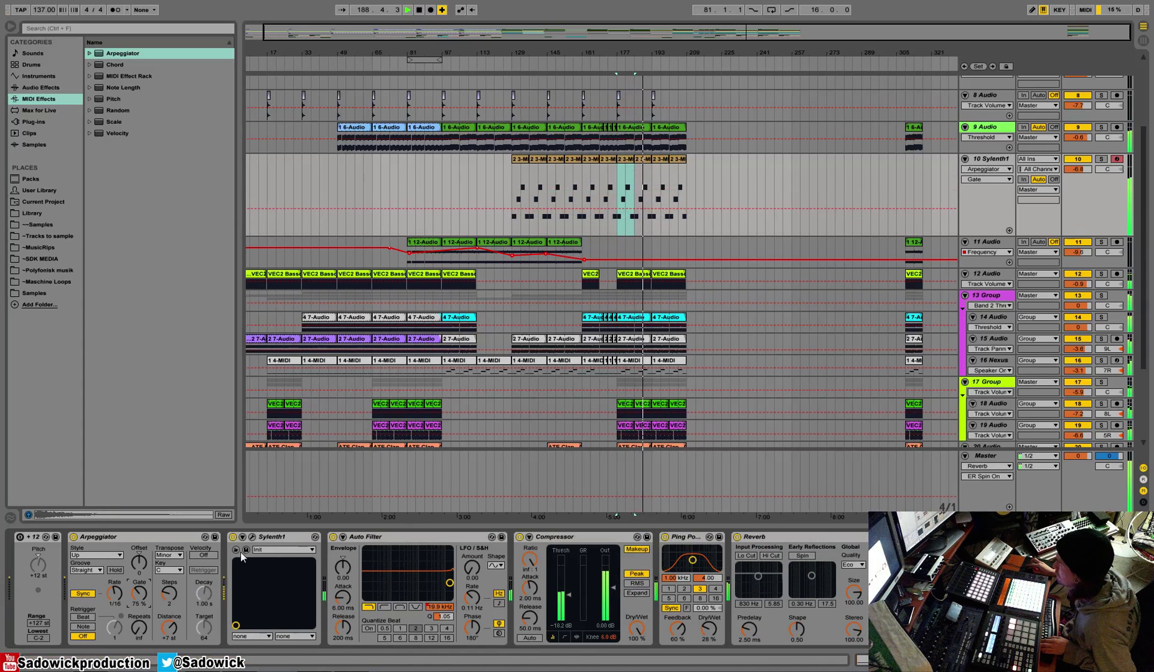
Step: Raise Sylenth1's Amp Env A Release to 3.15 and close the plug-in window
click(252, 536)
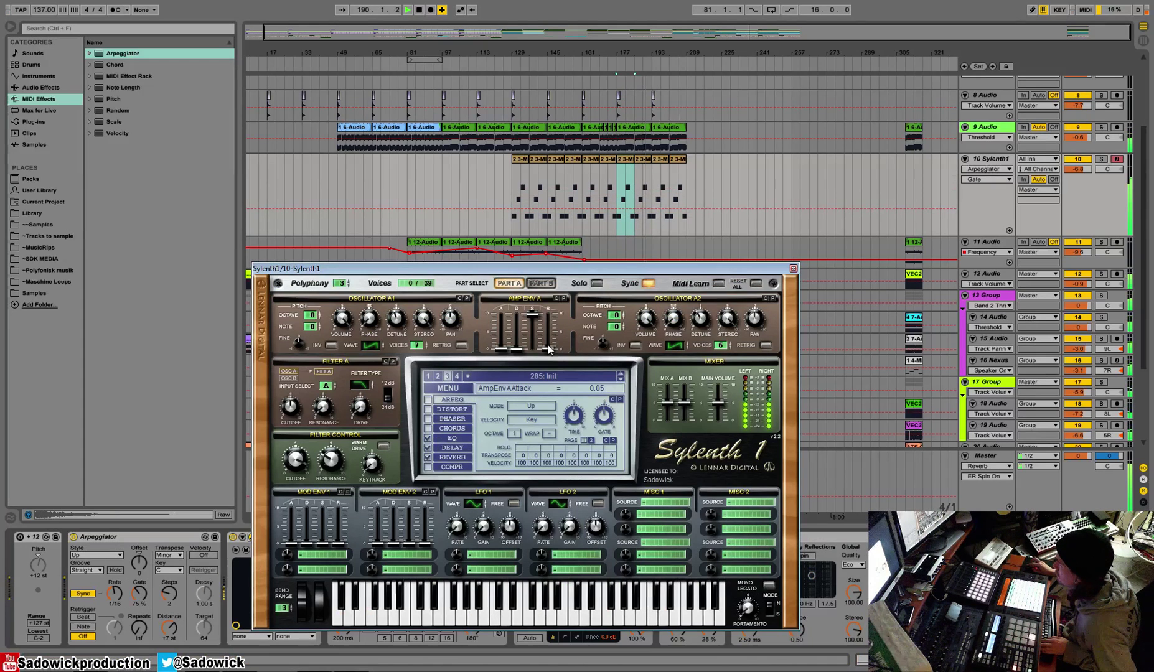
drag(549, 350, 548, 339)
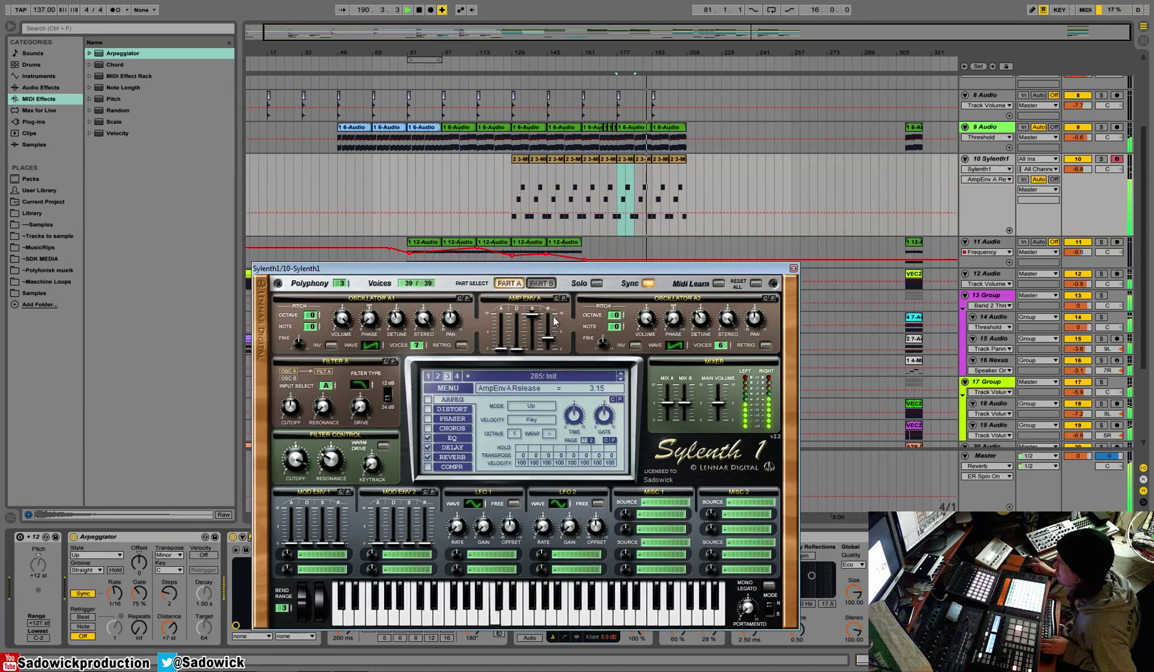
click(792, 268)
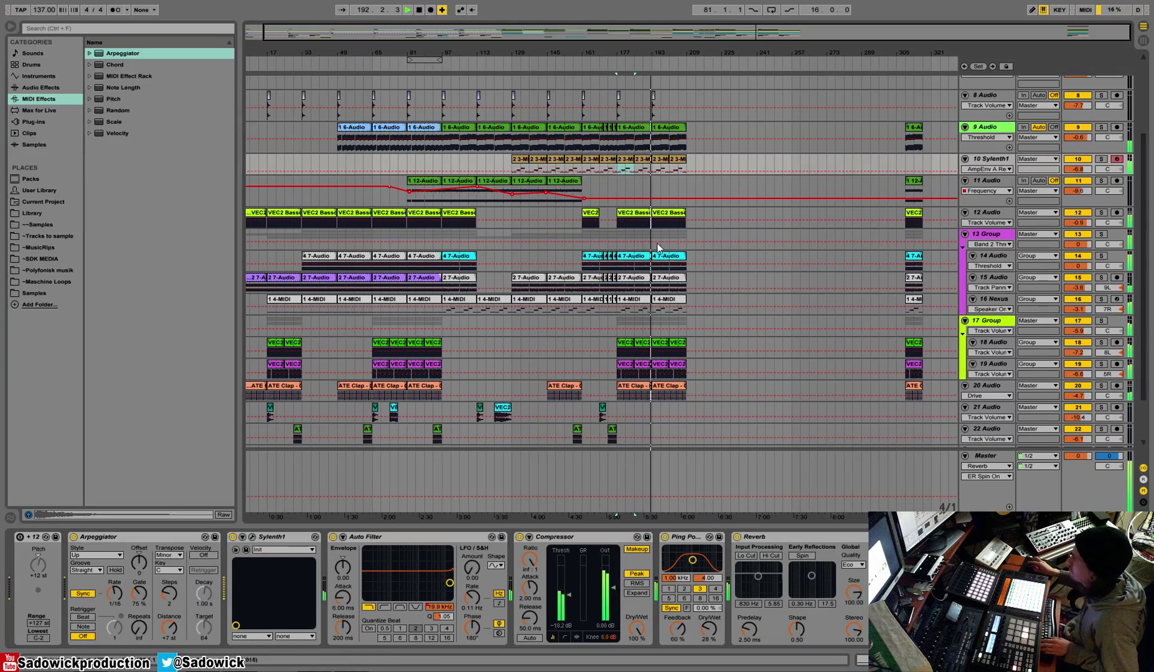
Step: Audition the arrangement from about bar 48 and from about bar 152
click(336, 66)
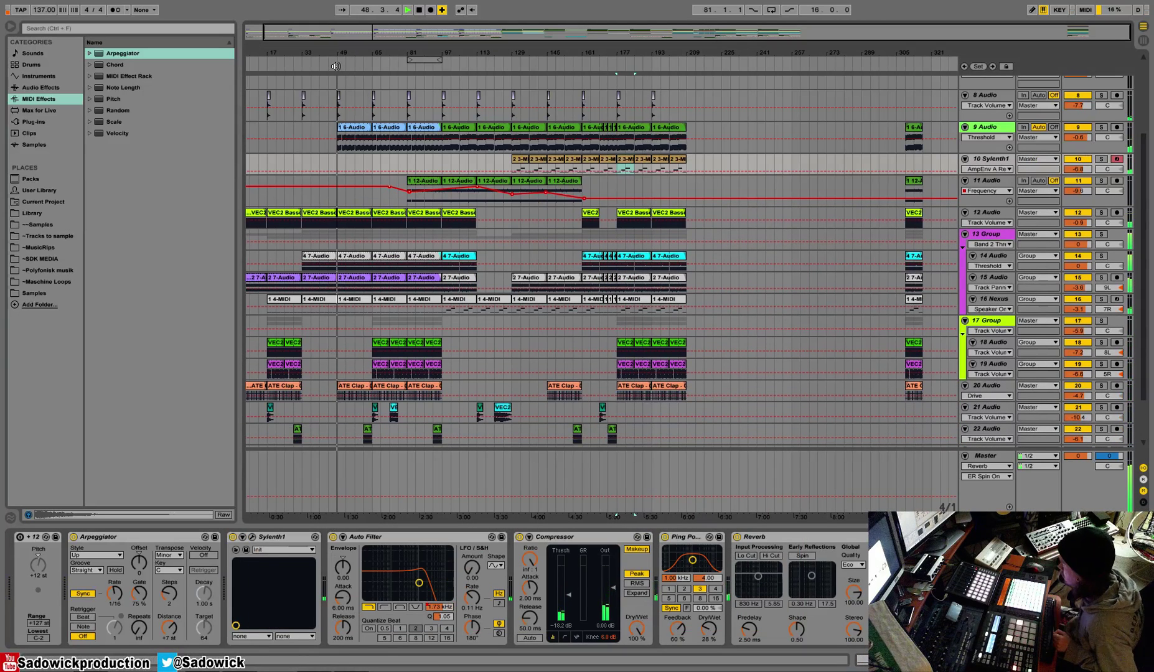
click(566, 66)
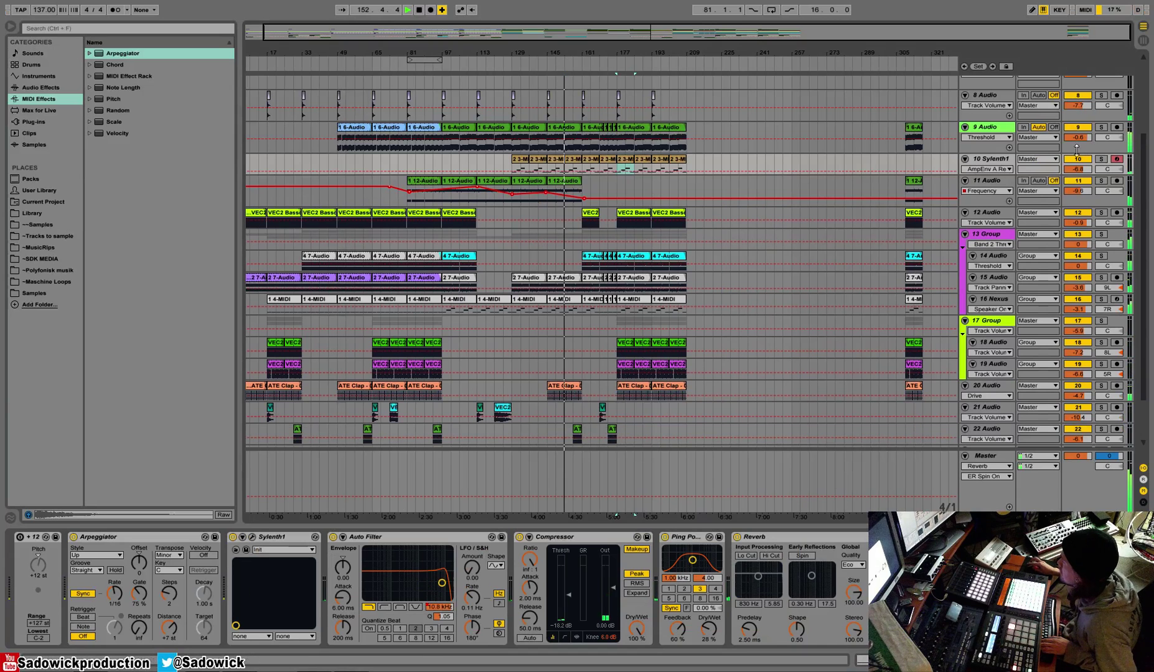
Step: Unfold and enlarge the Sylenth1 track in the arrangement, and set its volume to -7.2
click(999, 160)
drag(1001, 175, 1000, 197)
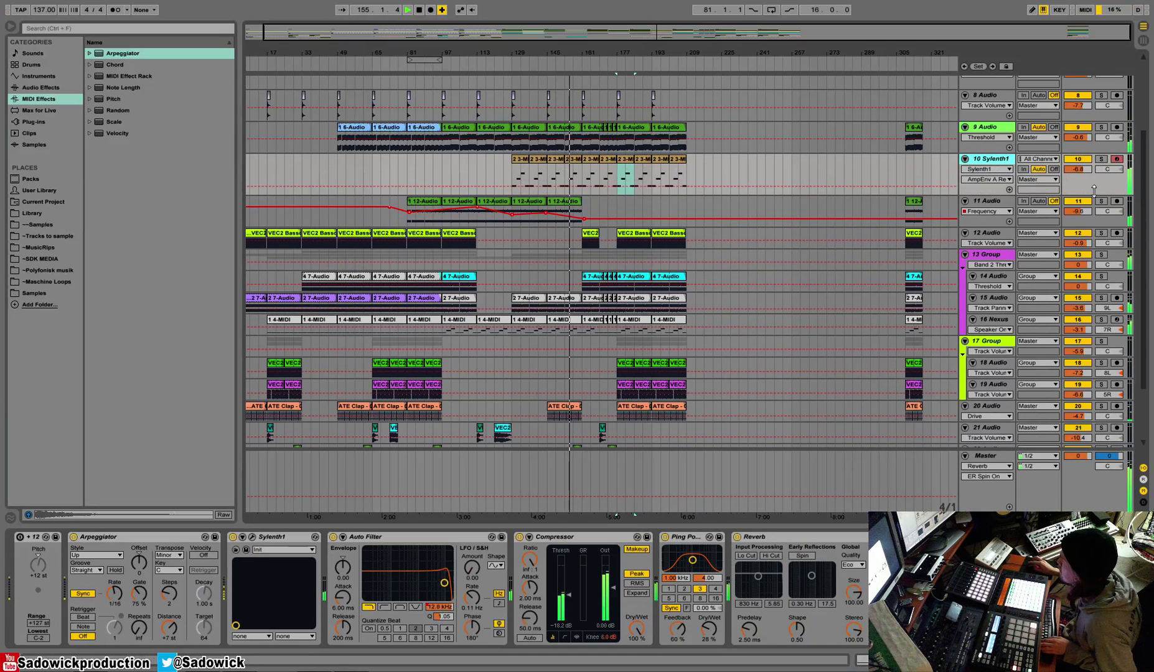
drag(1078, 166, 1078, 169)
Step: Shape a dip in the Sylenth1 track's Auto Filter Frequency automation between about bars 161 and 177, and set the track volume to -9.0
click(451, 607)
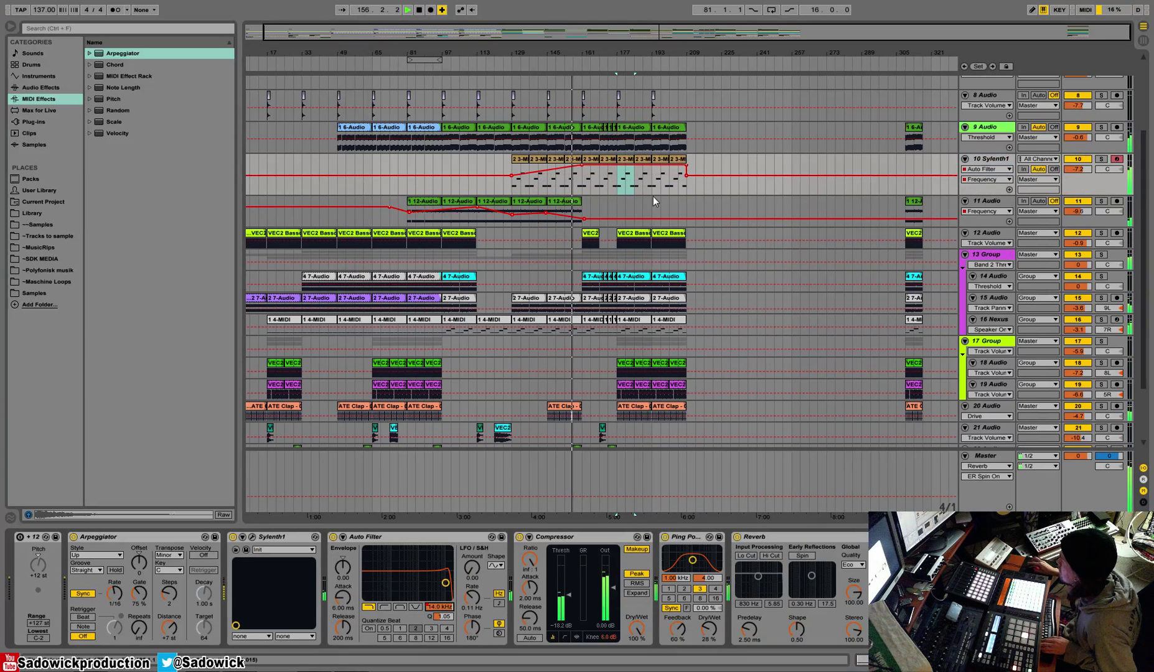
key(b)
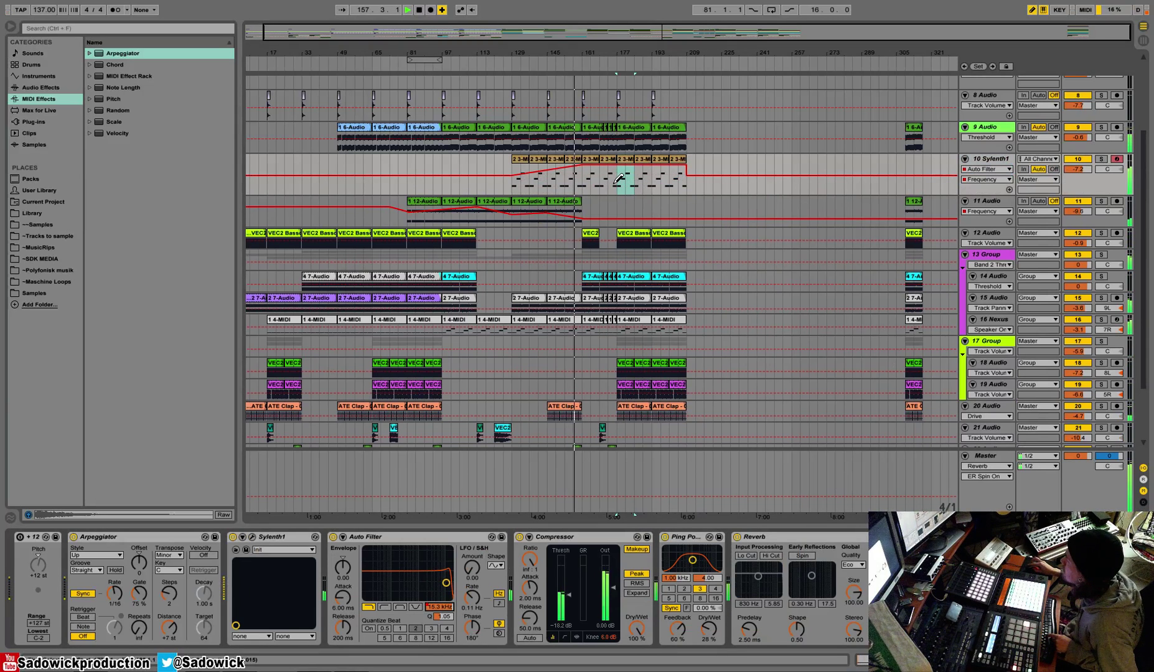
drag(619, 178, 598, 178)
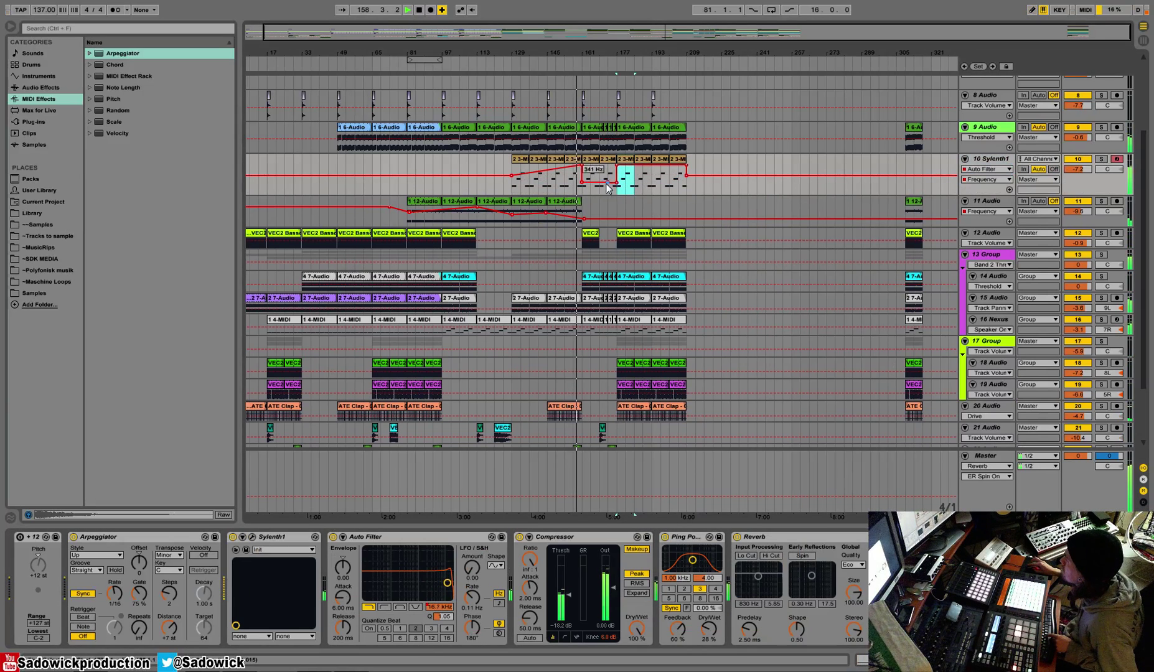
click(617, 183)
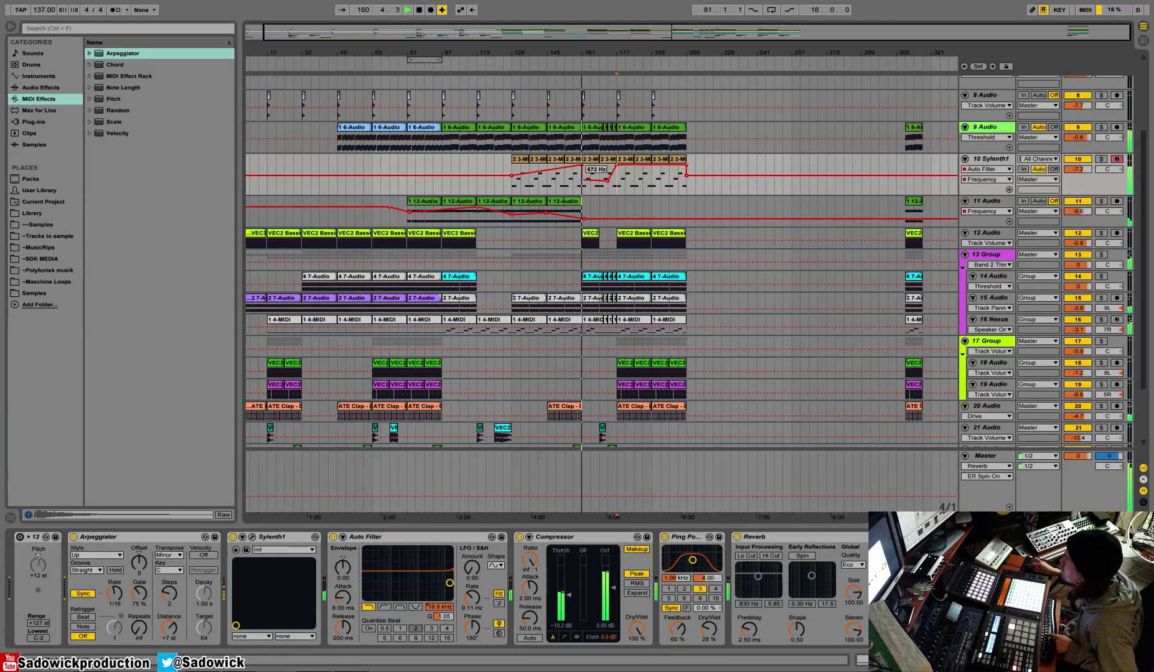
drag(607, 182, 607, 176)
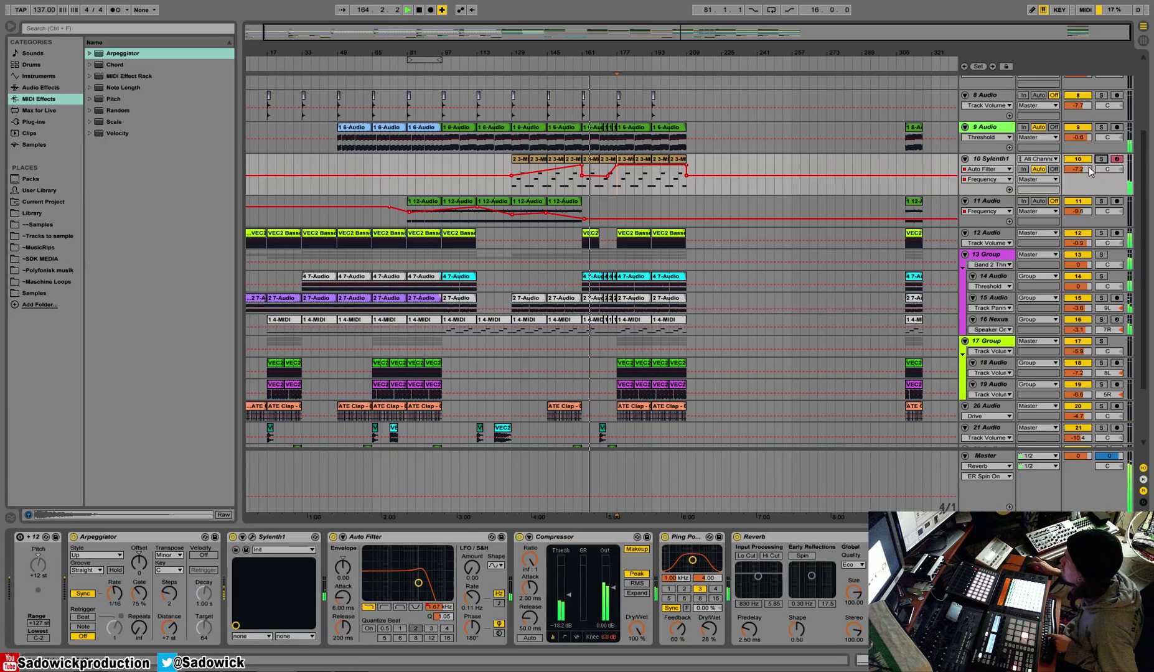
drag(1077, 169, 1078, 177)
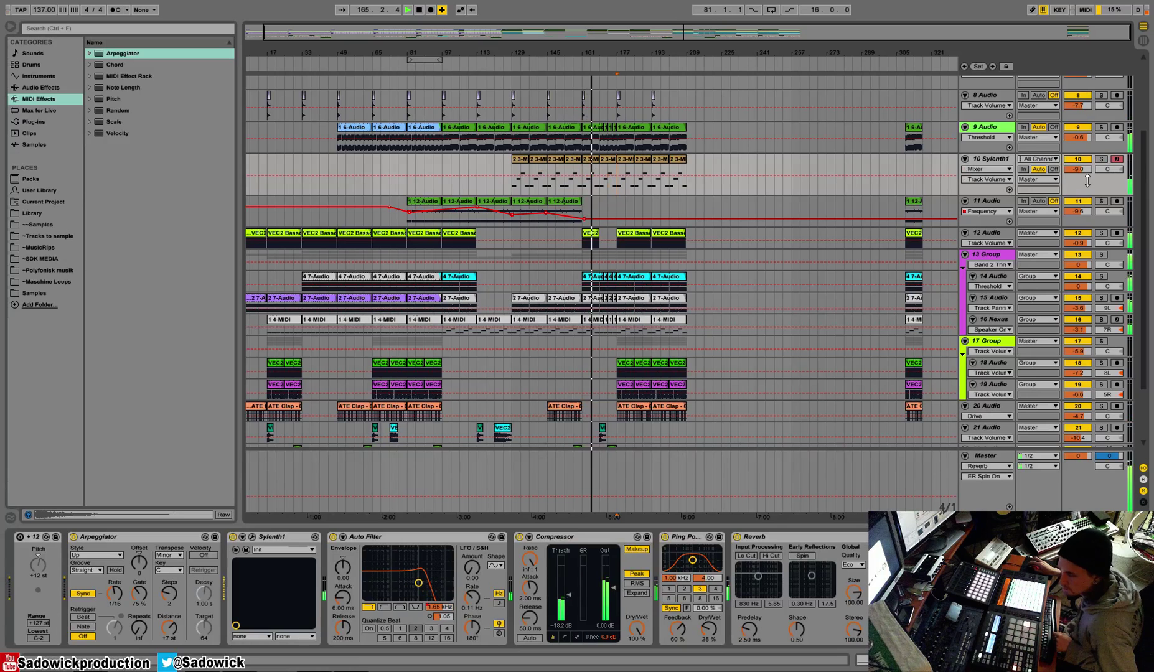
Step: Automate the master Ping Pong Delay's Dry/Wet to ramp up to about 21% around bar 165 and hold until bar 177
scroll(965, 334, down, 3)
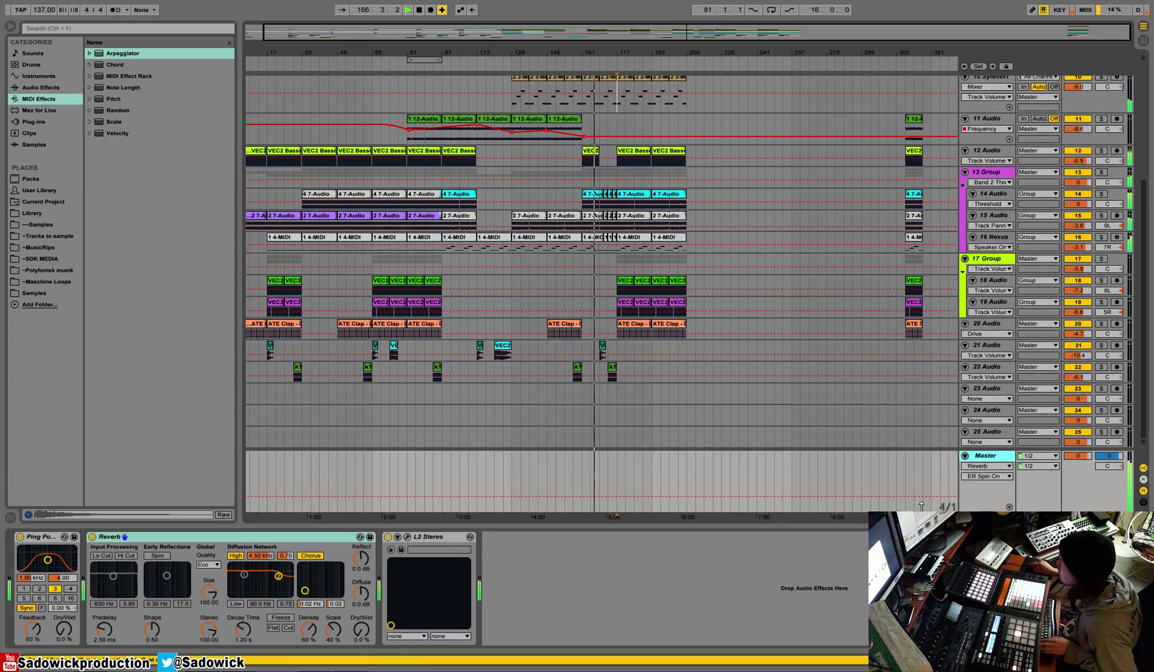
click(987, 456)
click(68, 633)
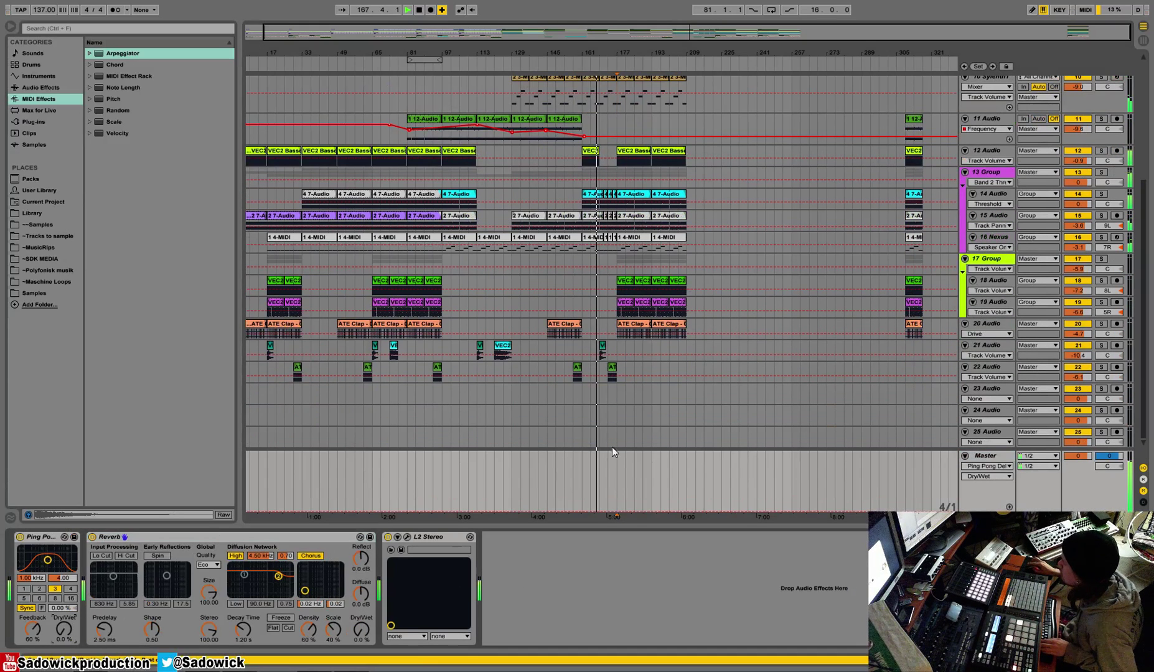
drag(615, 467, 600, 499)
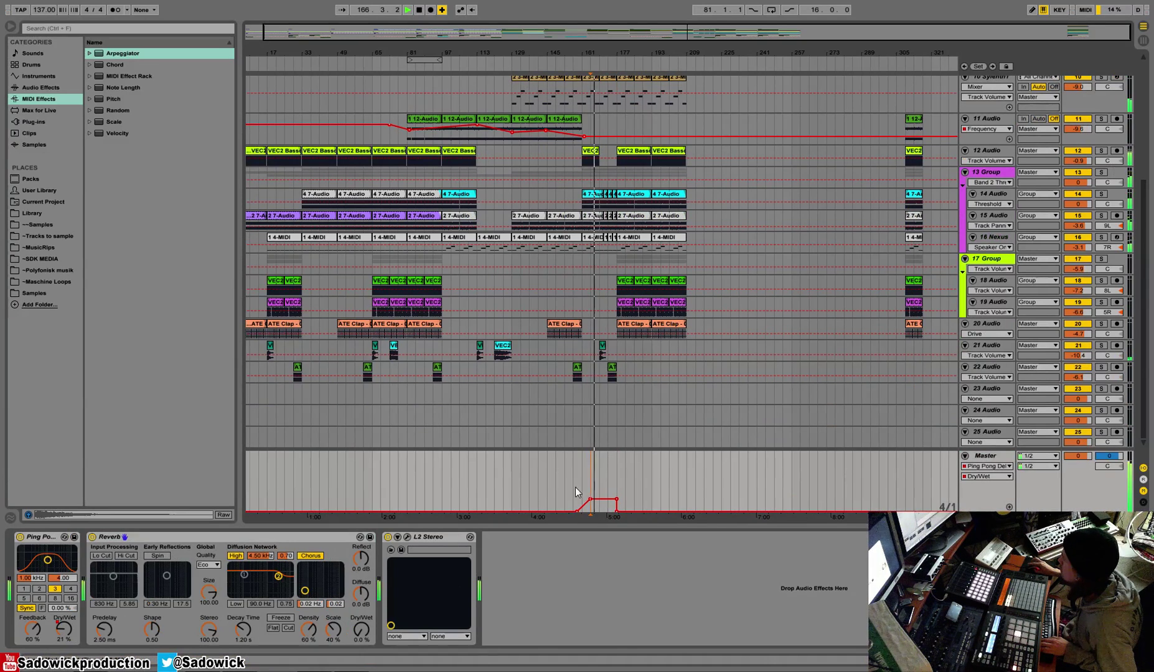
Step: Add a Ping Pong Delay Dry/Wet peak at bar 113 that fades by about bar 136, then rises gradually into the existing peak
key(b)
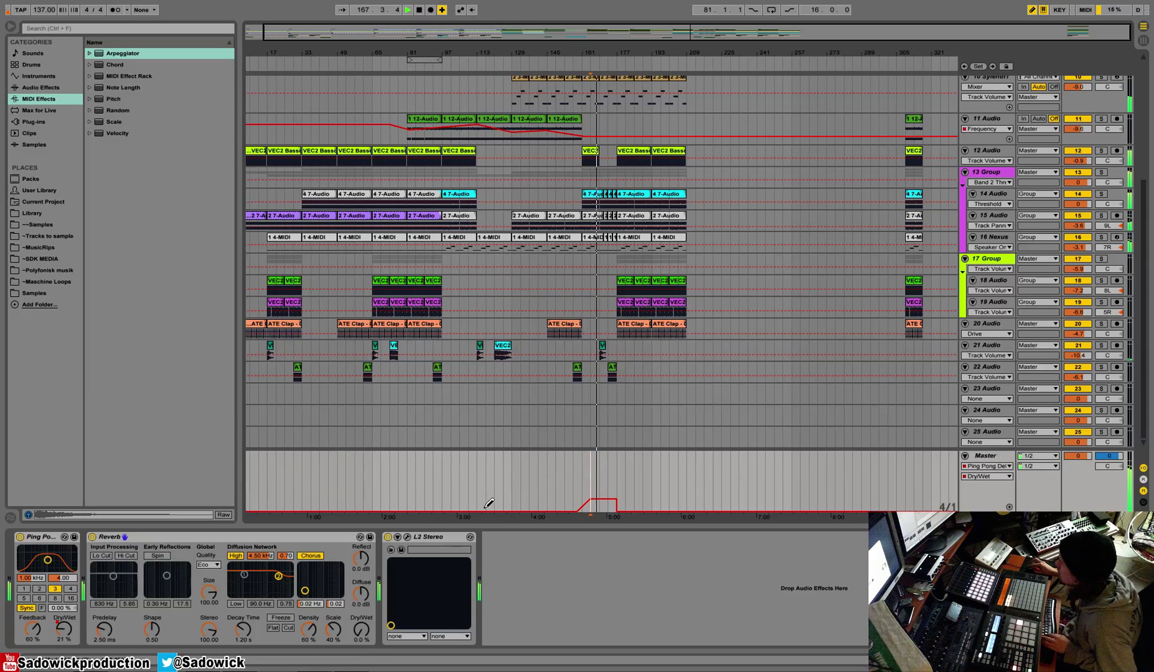
key(b)
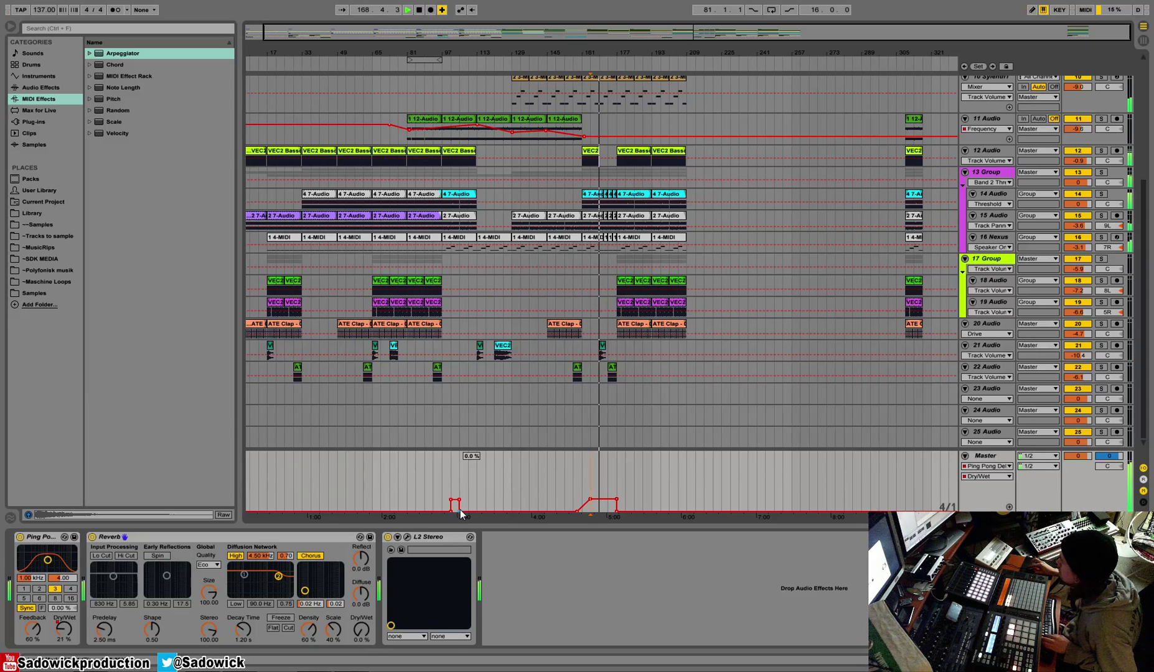
drag(459, 512, 526, 512)
drag(451, 512, 439, 512)
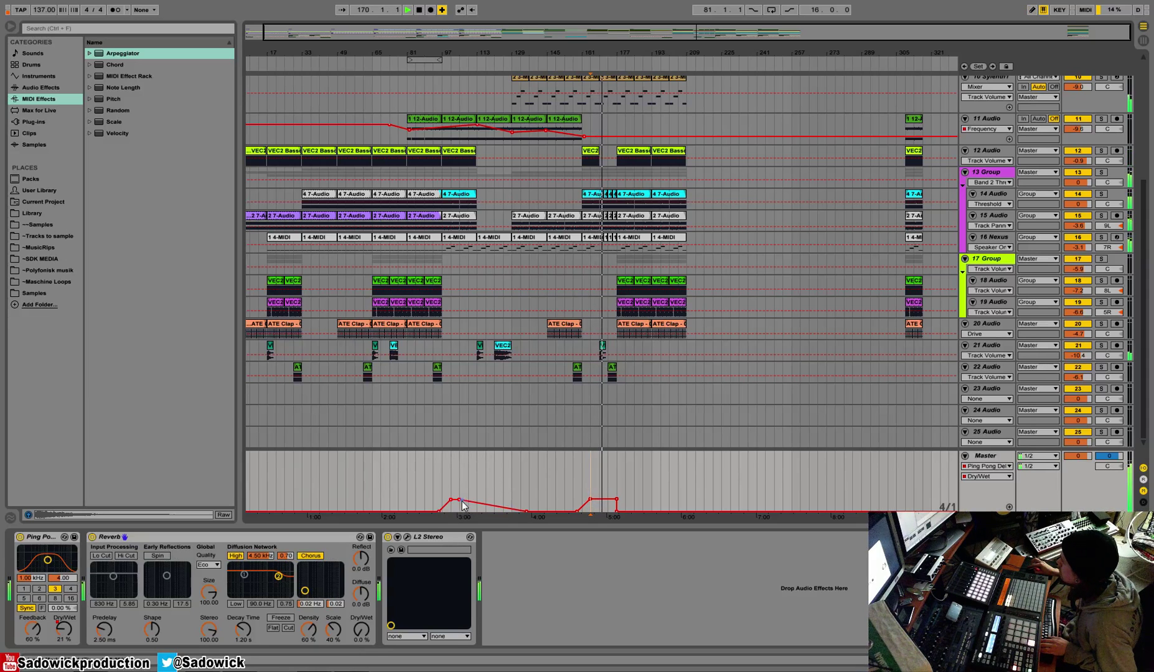
click(463, 501)
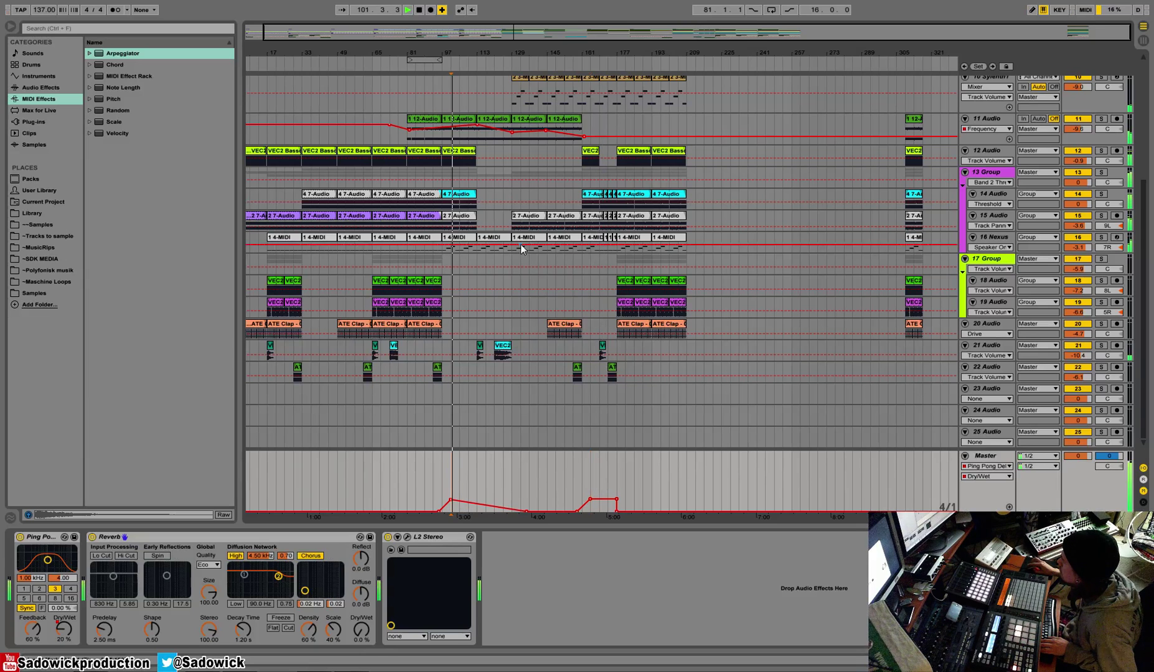
click(453, 500)
drag(451, 500, 477, 511)
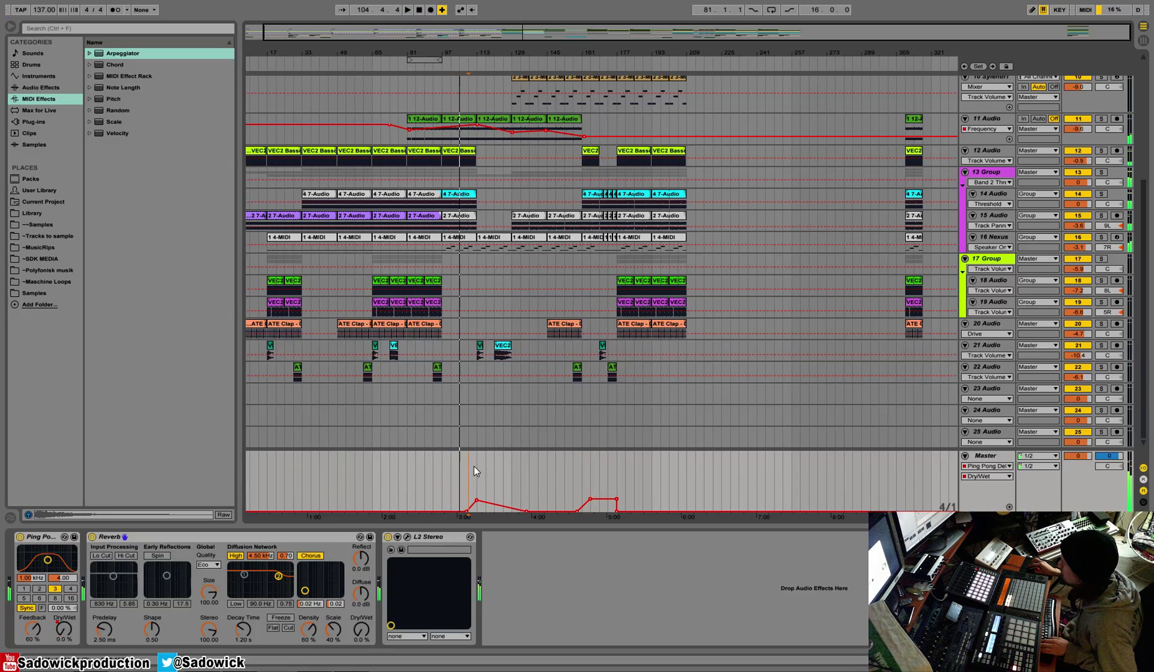
click(577, 512)
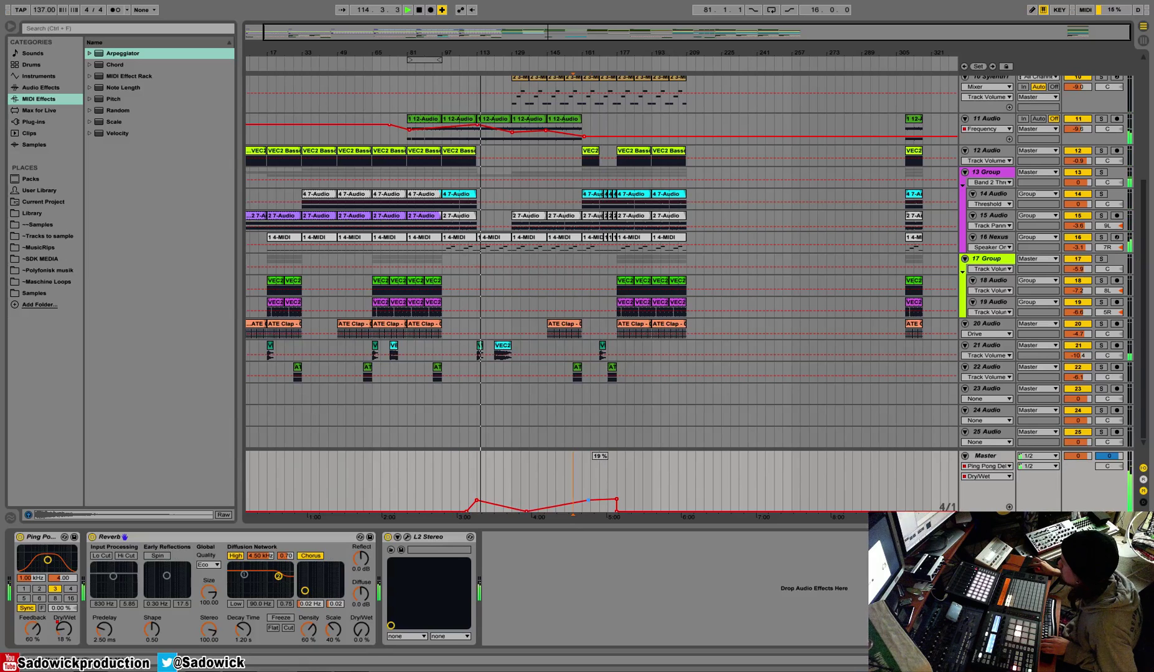
Step: Turn off the master Reverb's High filter and Chorus, and automate its Dry/Wet from 21% at bar 113 to 27% at bar 177
click(235, 556)
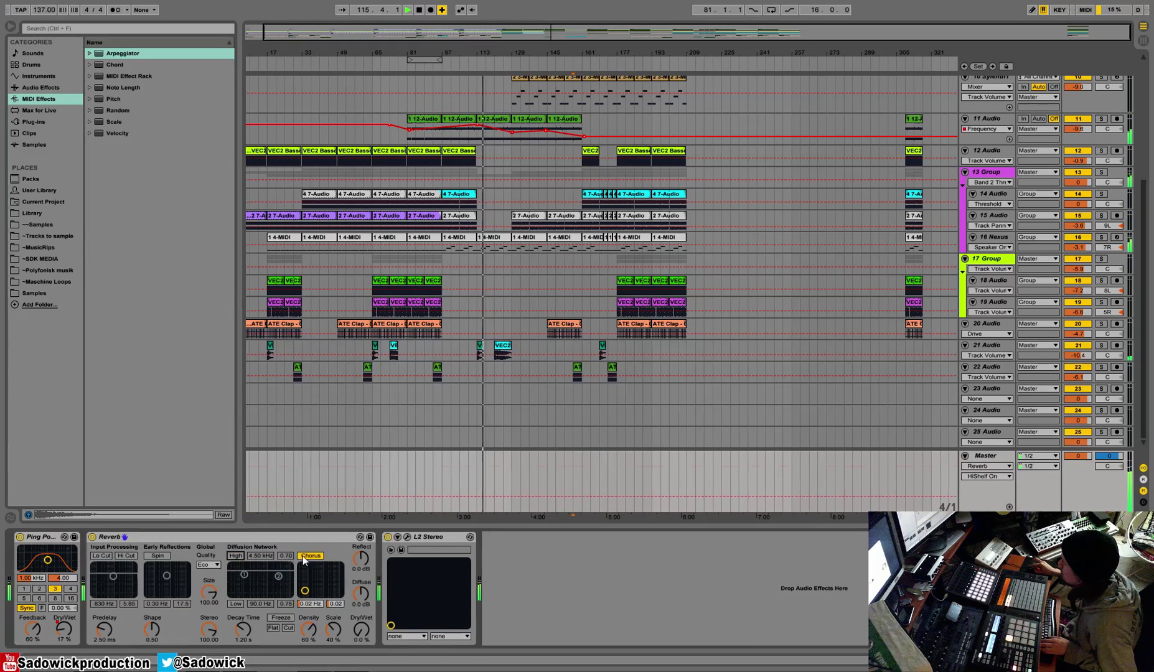
drag(361, 630, 361, 669)
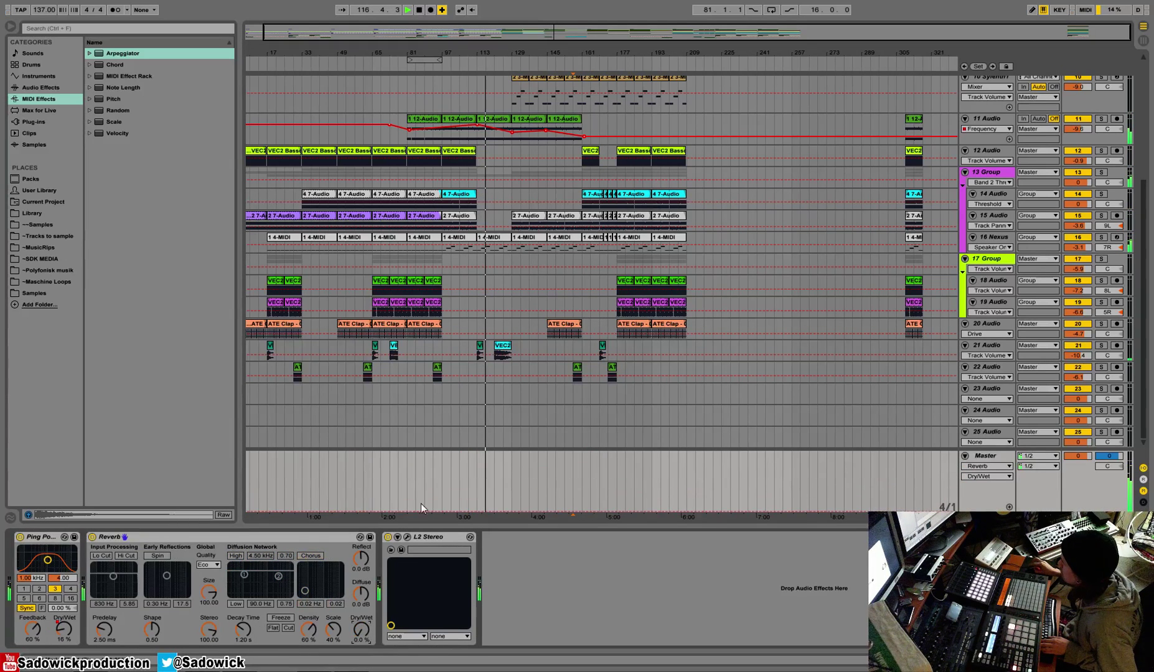
drag(477, 488, 595, 500)
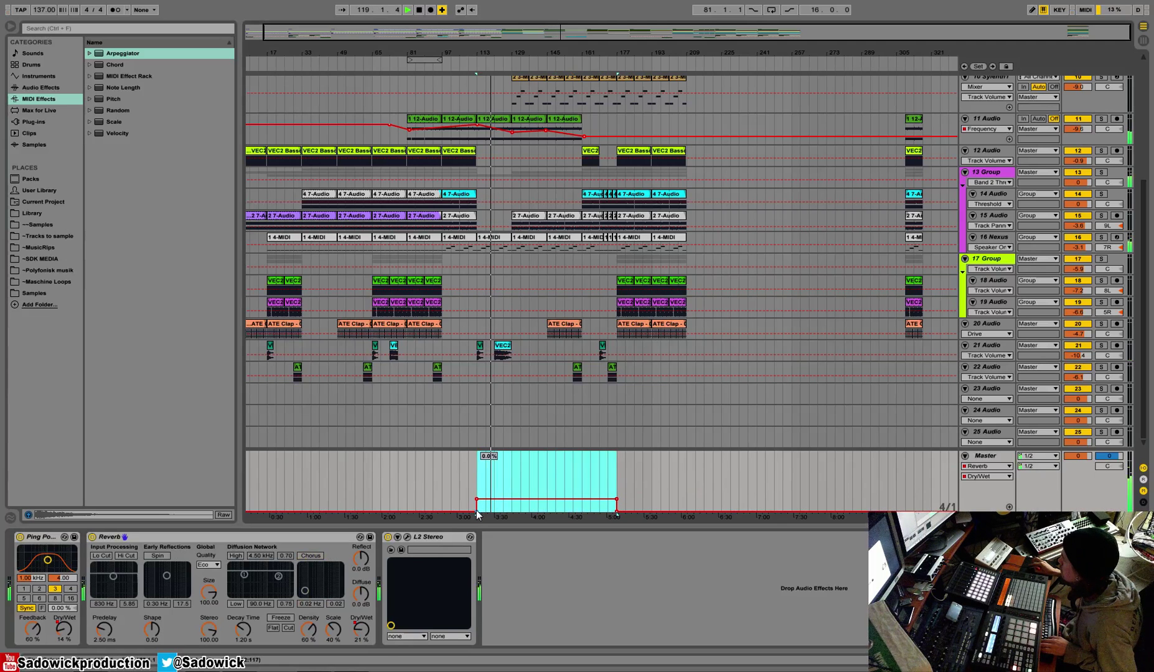
click(477, 512)
key(Delete)
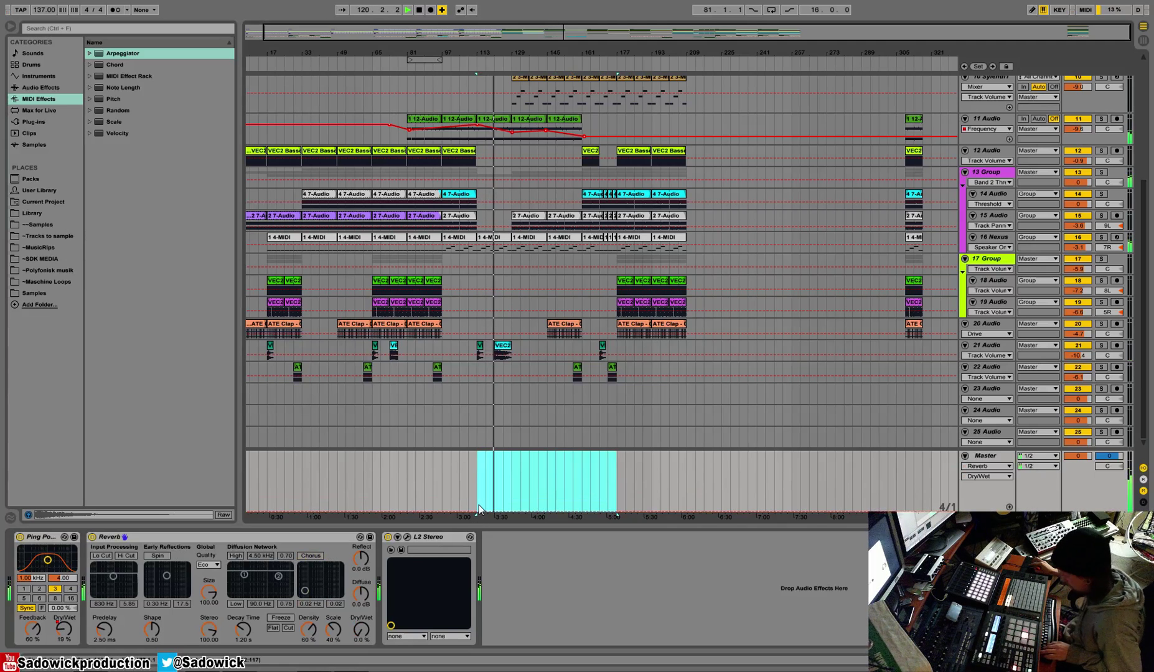
key(ctrl+z)
drag(474, 499, 479, 512)
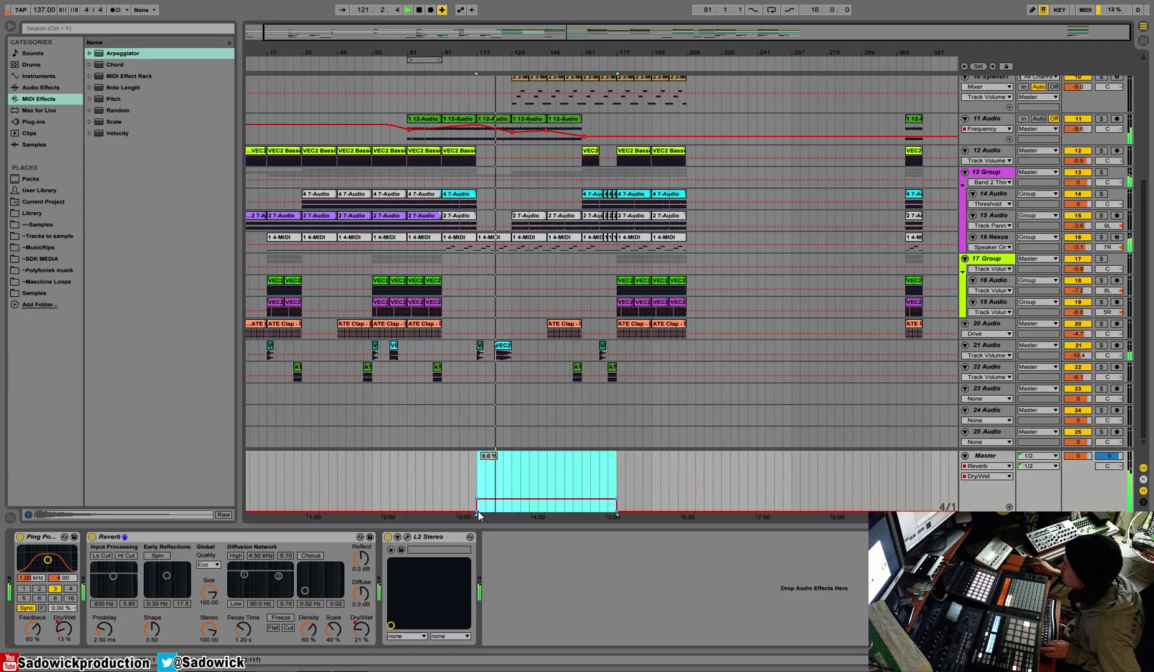
click(479, 479)
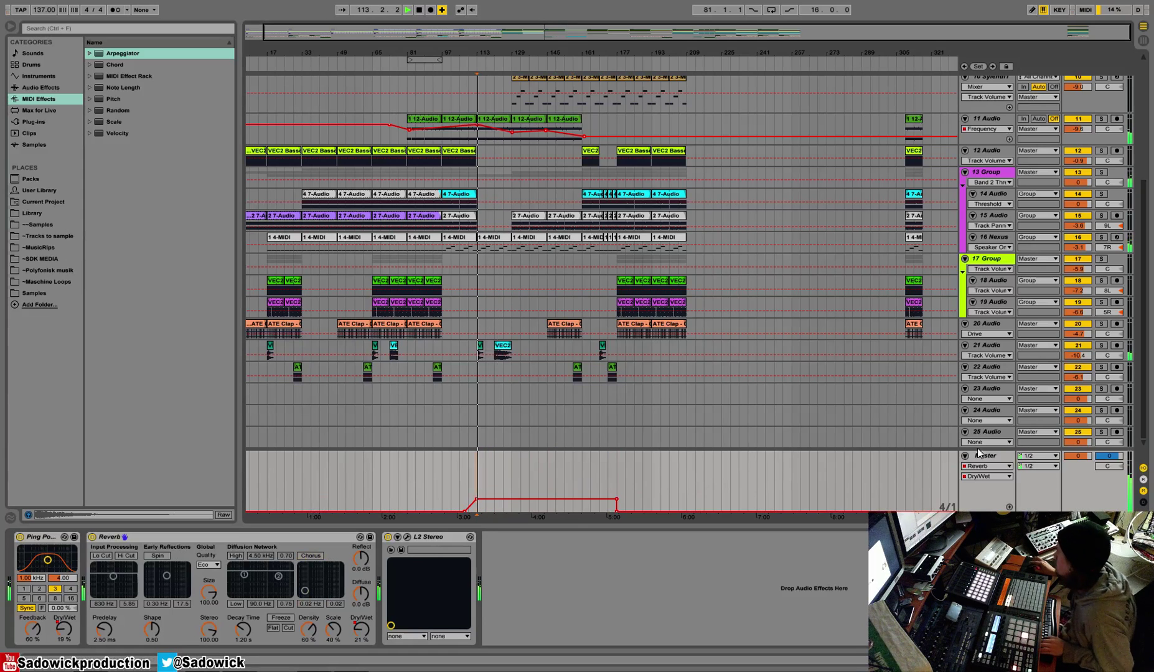
drag(617, 497, 617, 495)
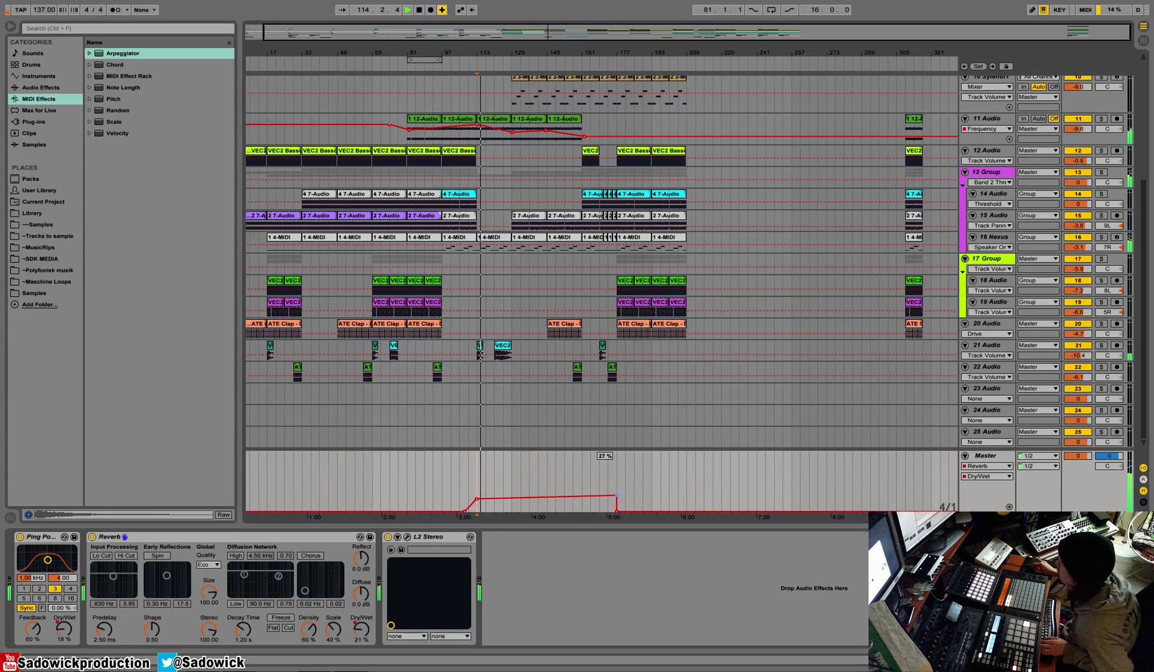
Step: Set the master Ping Pong Delay's filter to 1.62 kHz with width 5.91, and raise its Dry/Wet automation peaks to about 28%
click(61, 625)
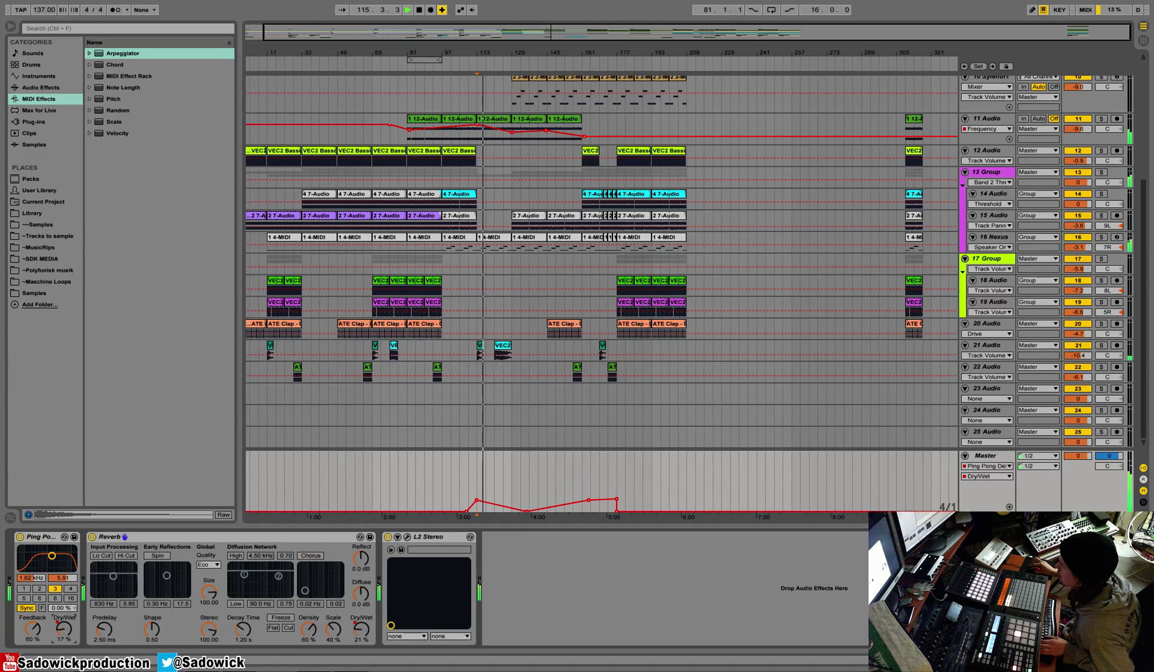
click(467, 485)
drag(477, 488, 613, 498)
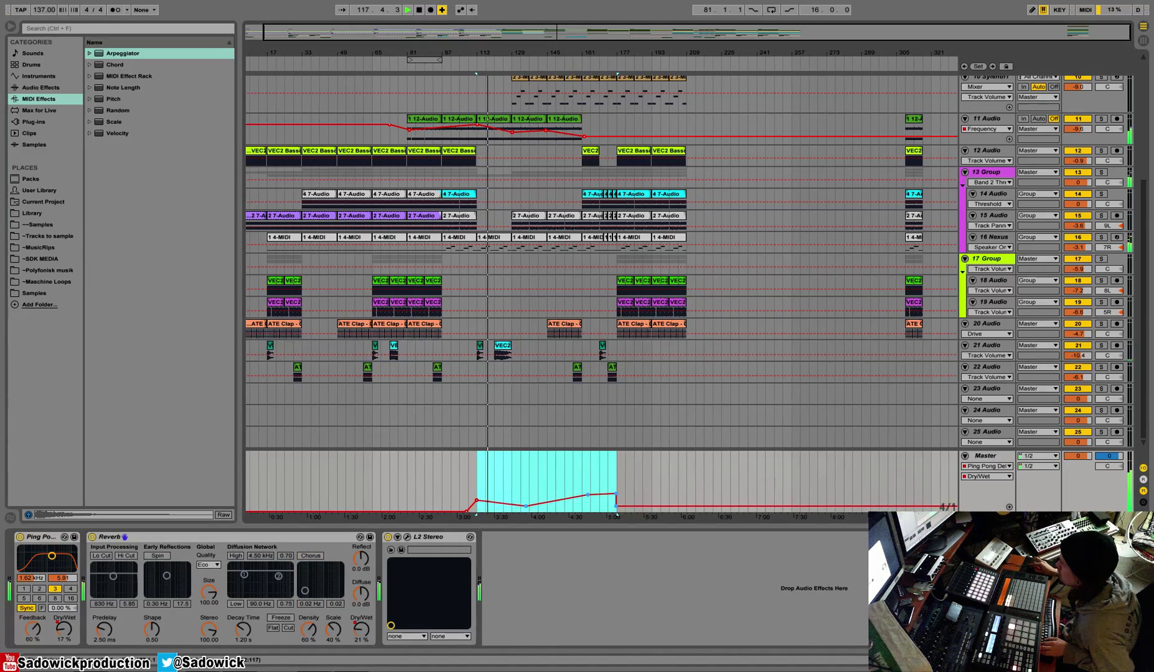
click(591, 505)
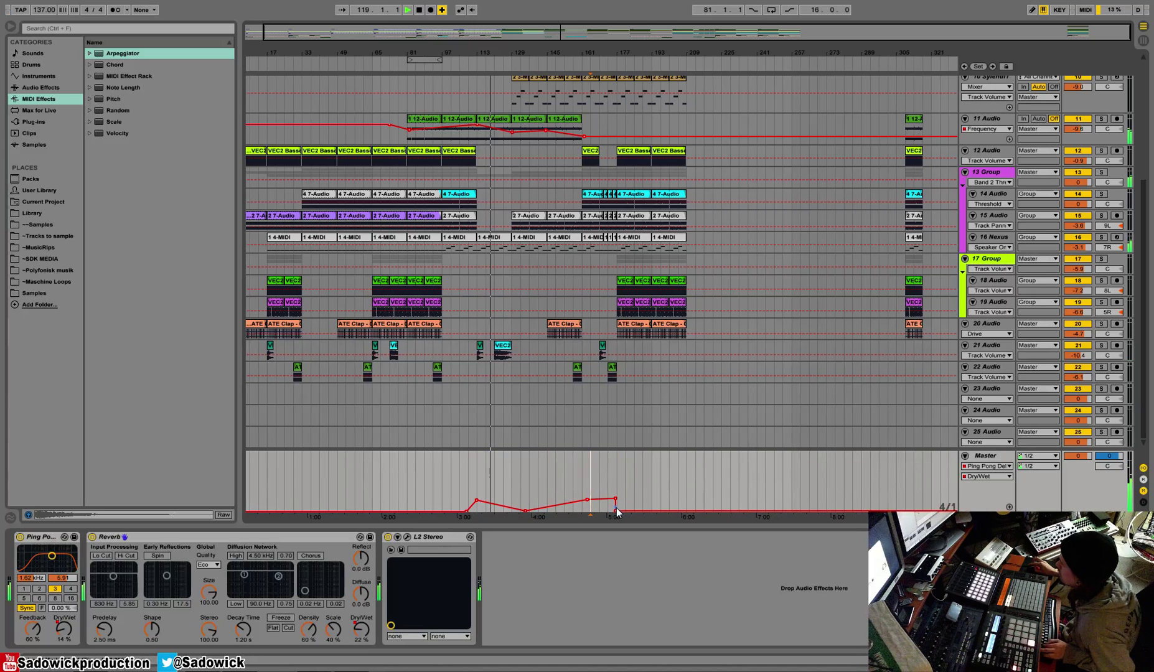
drag(589, 500, 589, 496)
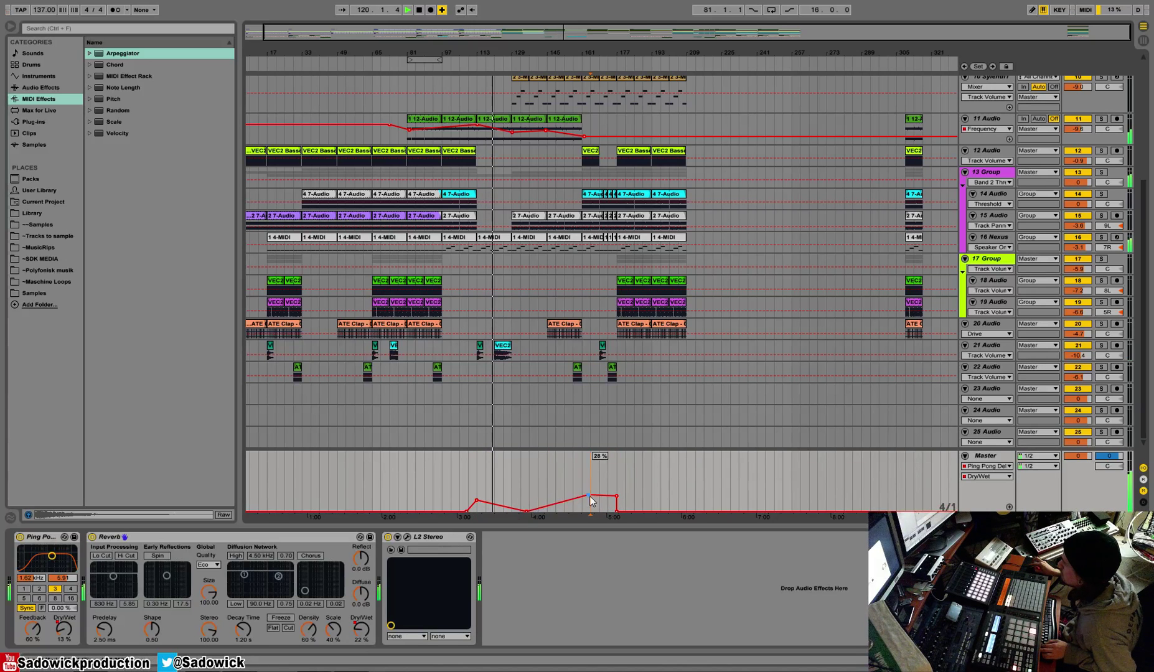
mouse_move(477, 501)
mouse_down()
mouse_move(478, 489)
mouse_move(519, 503)
mouse_move(478, 494)
mouse_up()
key(space)
Step: Draw short Ping Pong Delay Dry/Wet ramps on the master peaking at bars 33, 65 and 97, and play from about bar 93
key(minus)
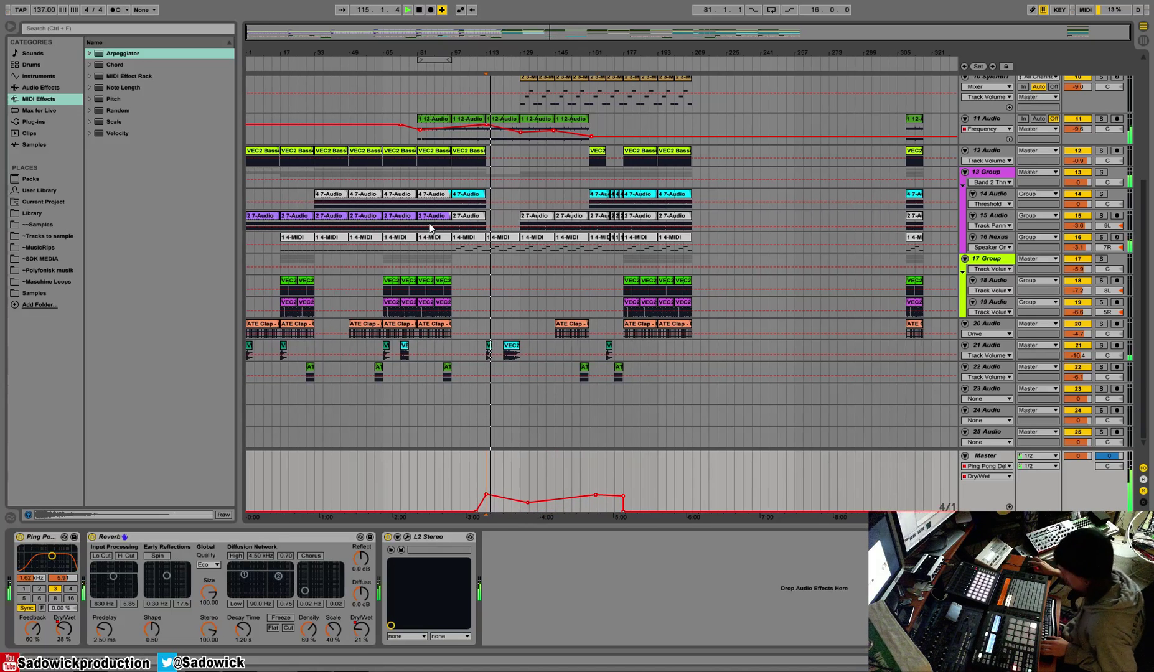
key(b)
click(313, 494)
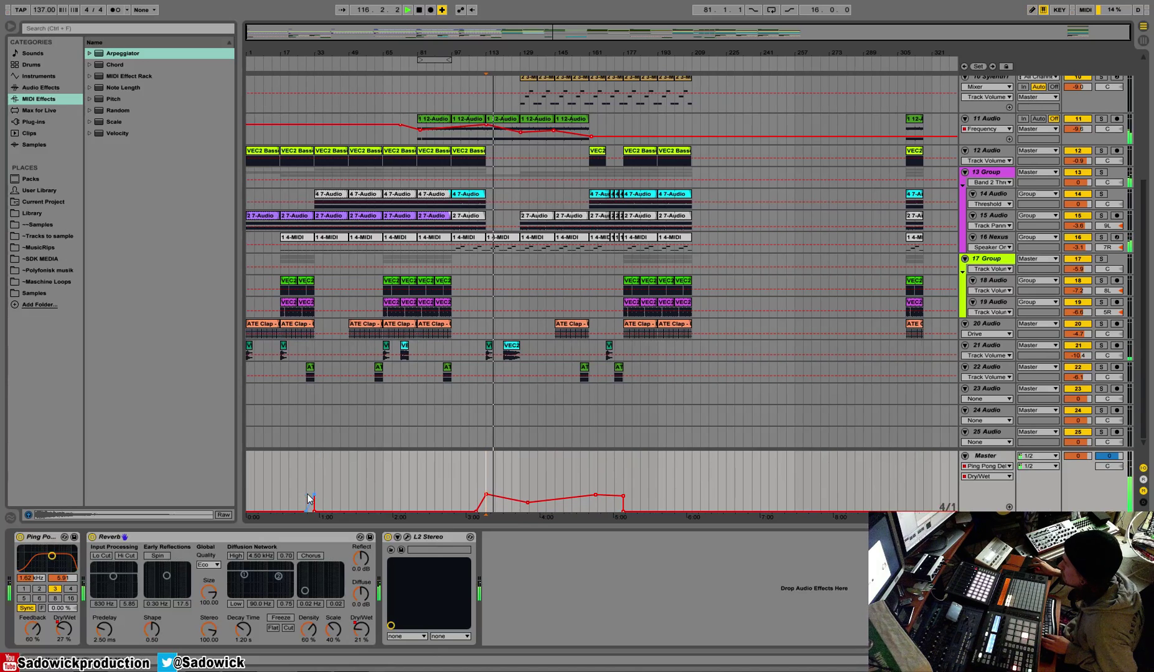
drag(379, 489, 382, 493)
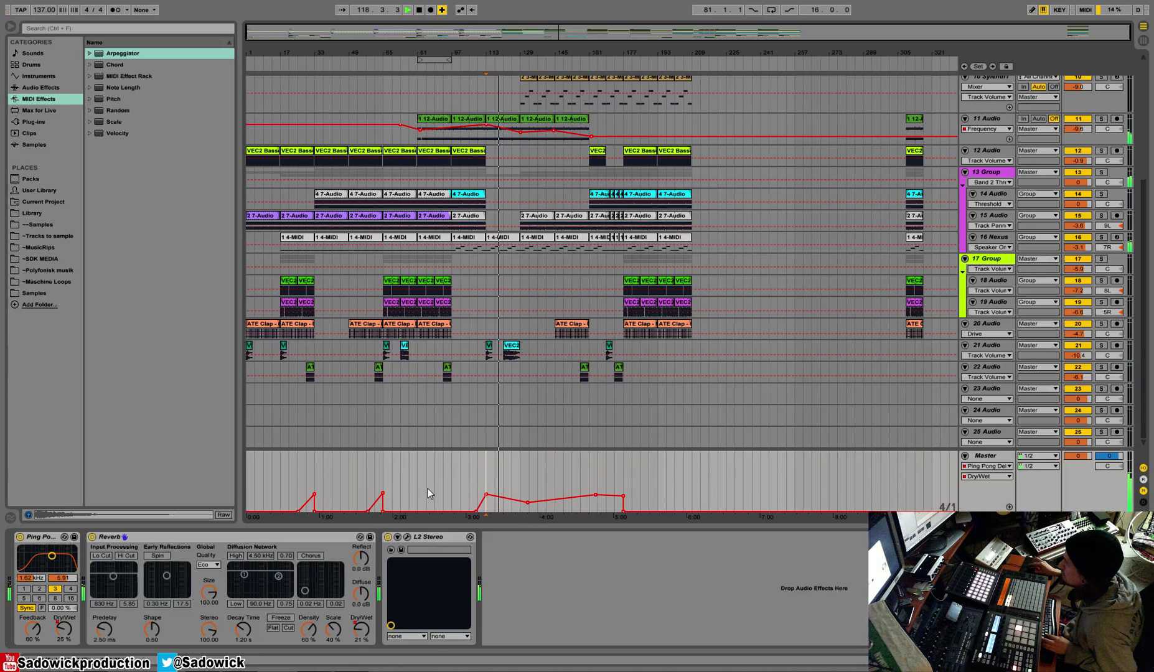
click(446, 495)
click(444, 494)
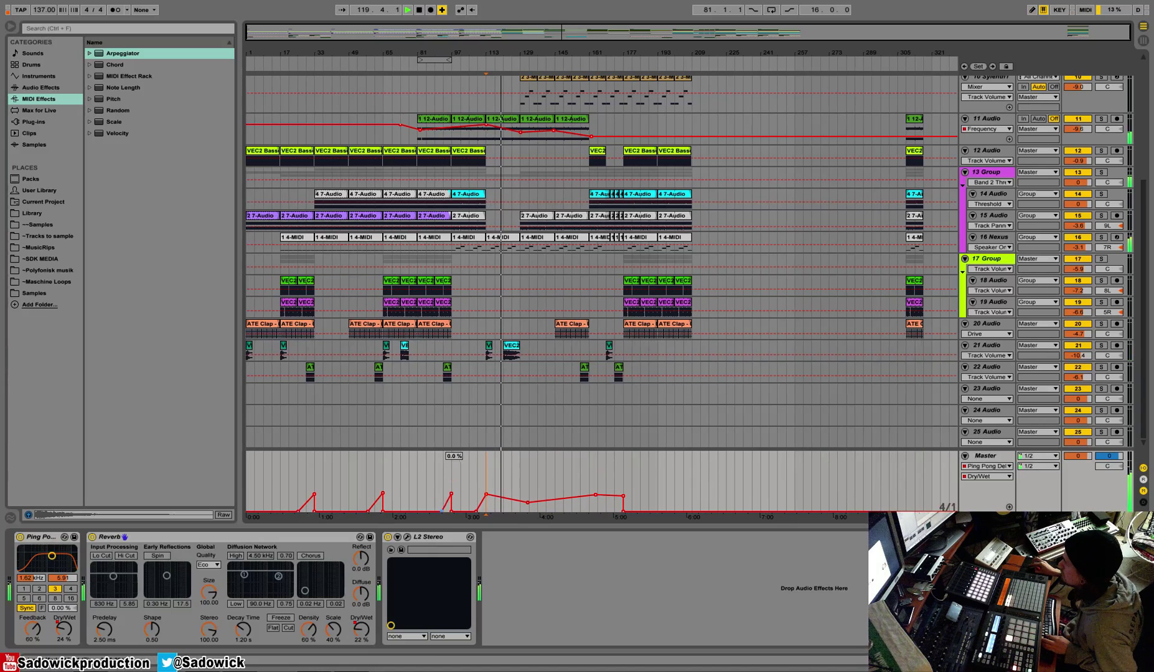
drag(444, 512, 436, 511)
click(444, 482)
key(space)
key(space)
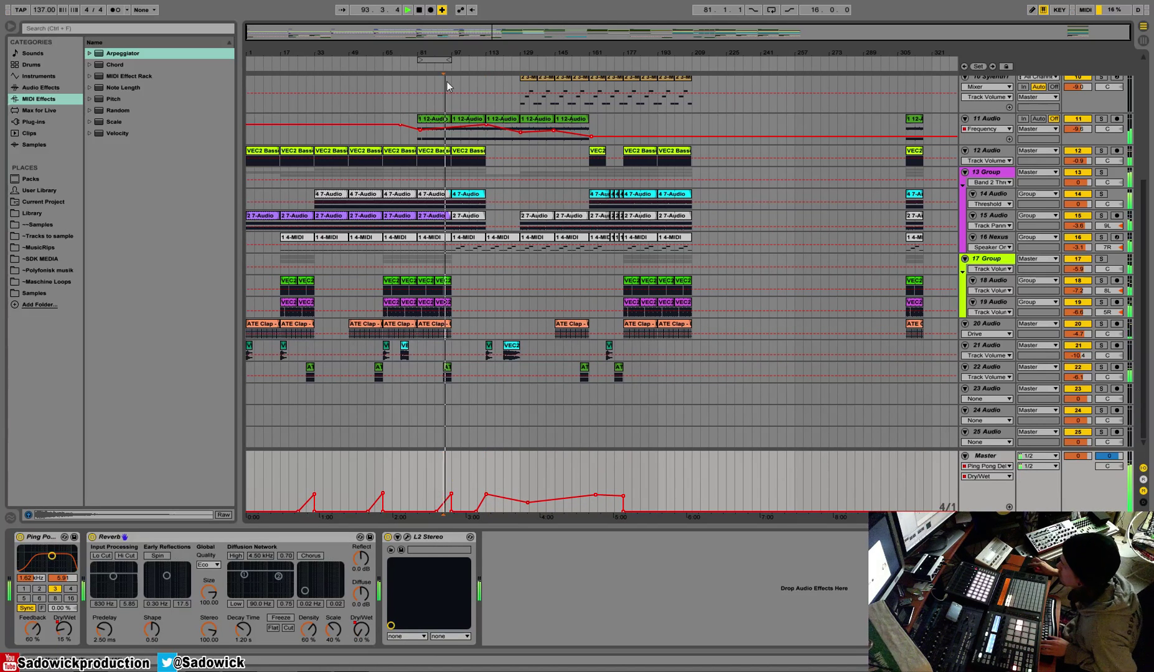
Step: Draw short Reverb Dry/Wet automation ramps on the master that peak at bars 33, 65 and 97
click(364, 630)
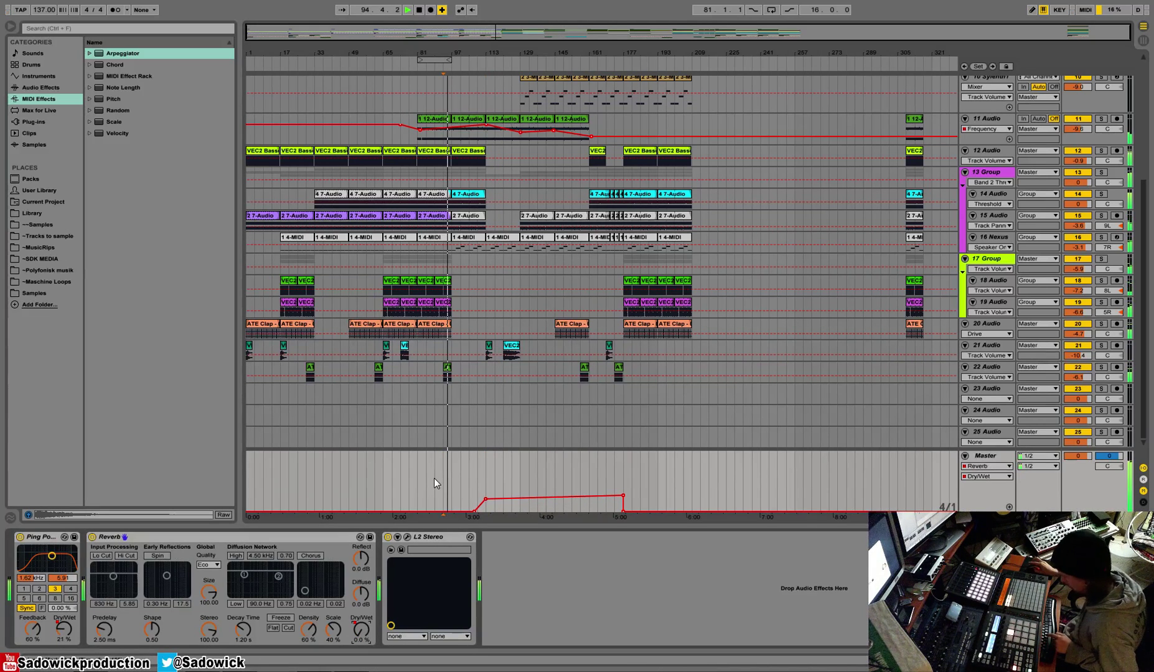
key(b)
click(446, 500)
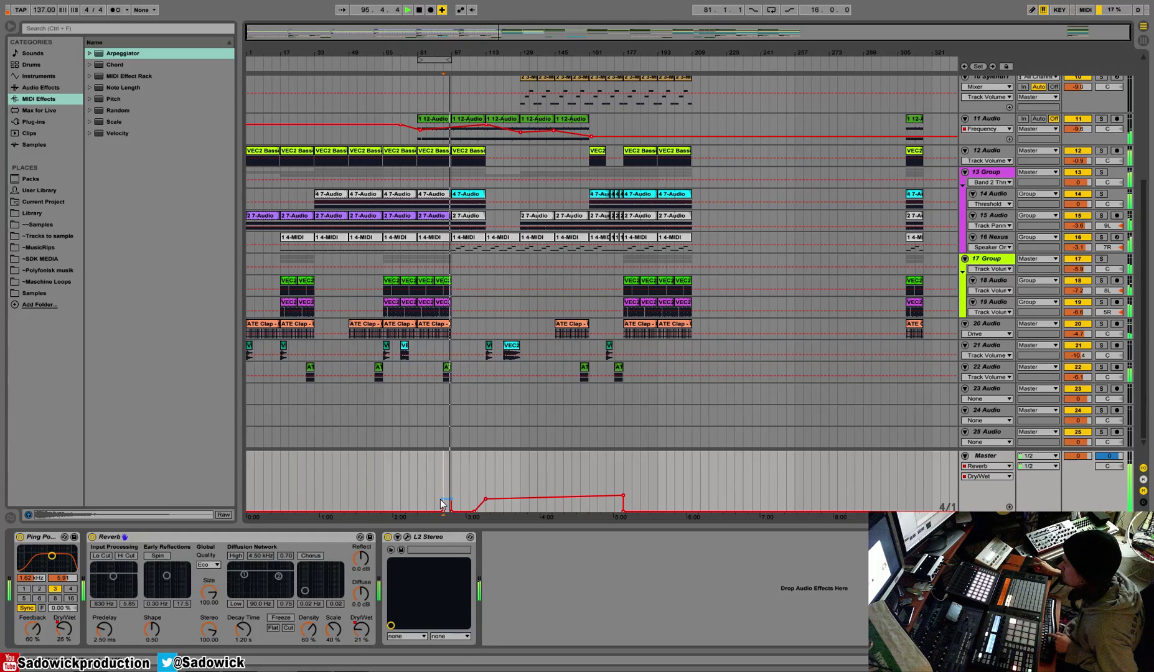
drag(444, 512, 450, 495)
key(b)
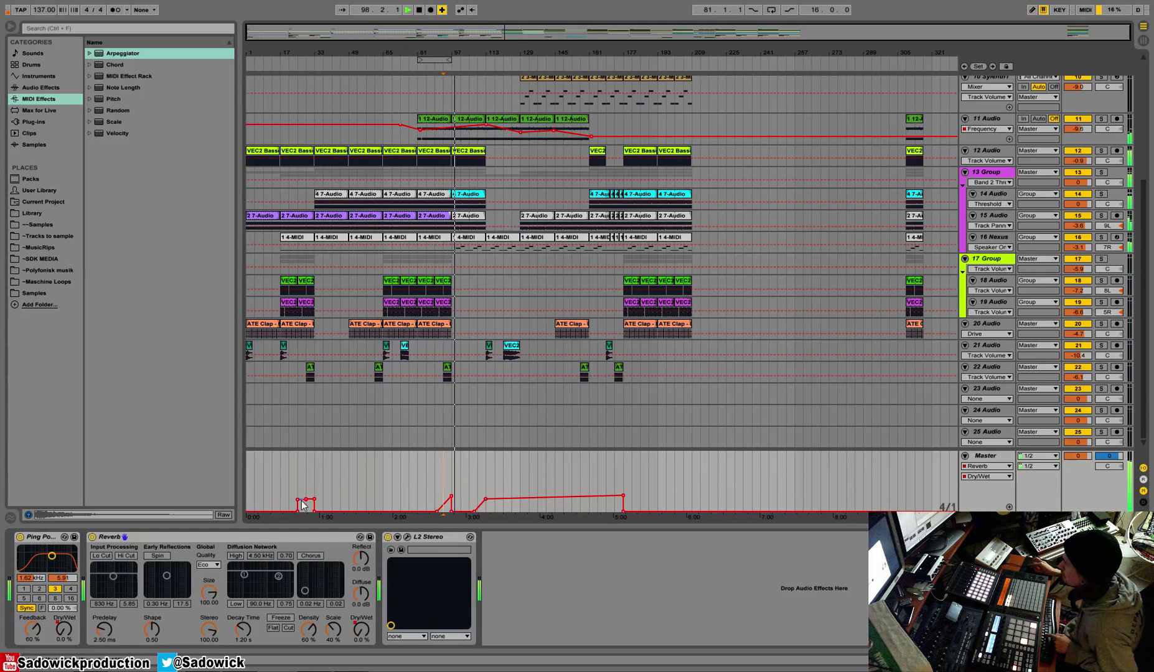
key(b)
click(374, 499)
drag(374, 512, 384, 497)
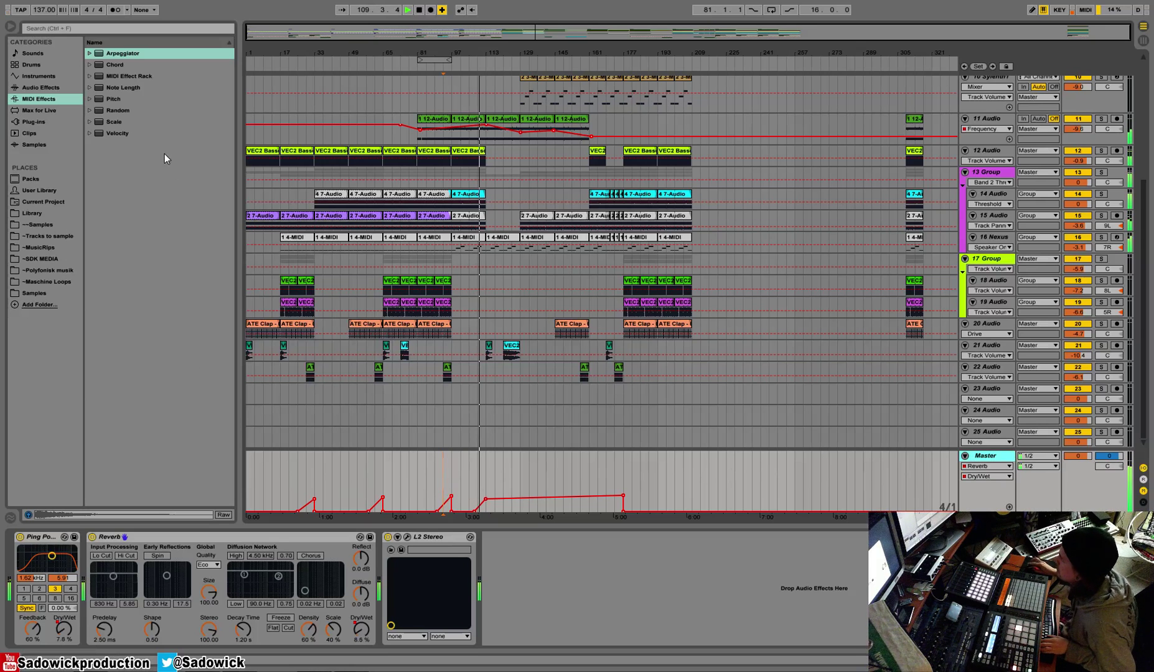
Step: Insert an EQ Eight before the Ping Pong Delay on the master and select its band 1 frequency for automation
click(41, 87)
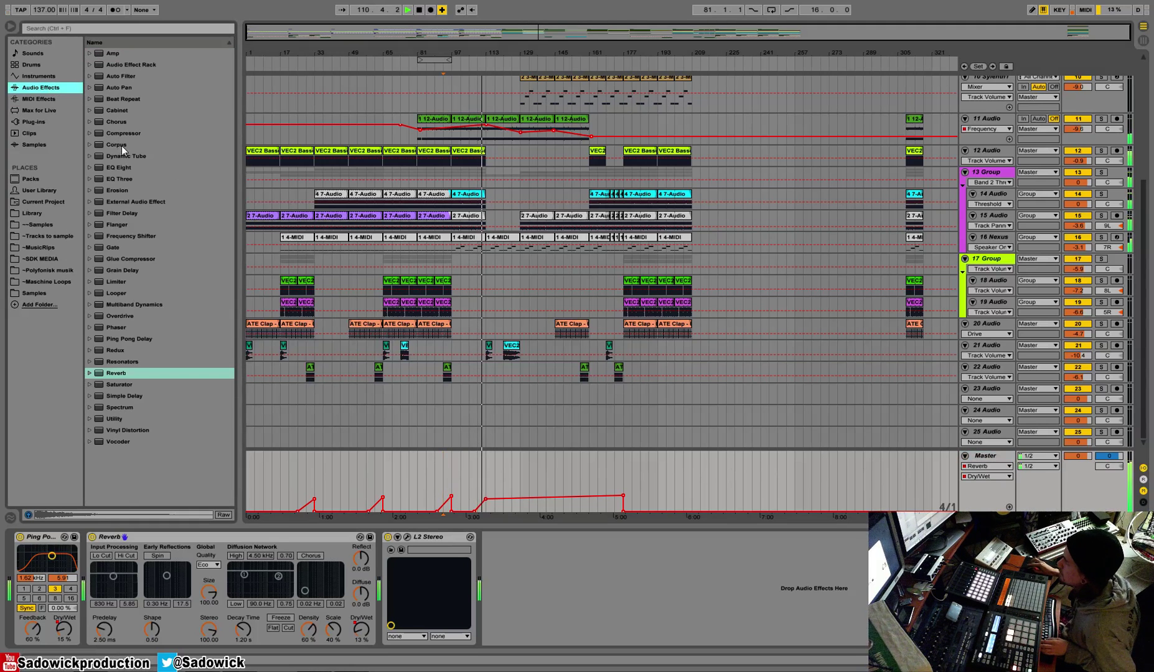
click(120, 169)
drag(120, 170, 75, 584)
click(87, 589)
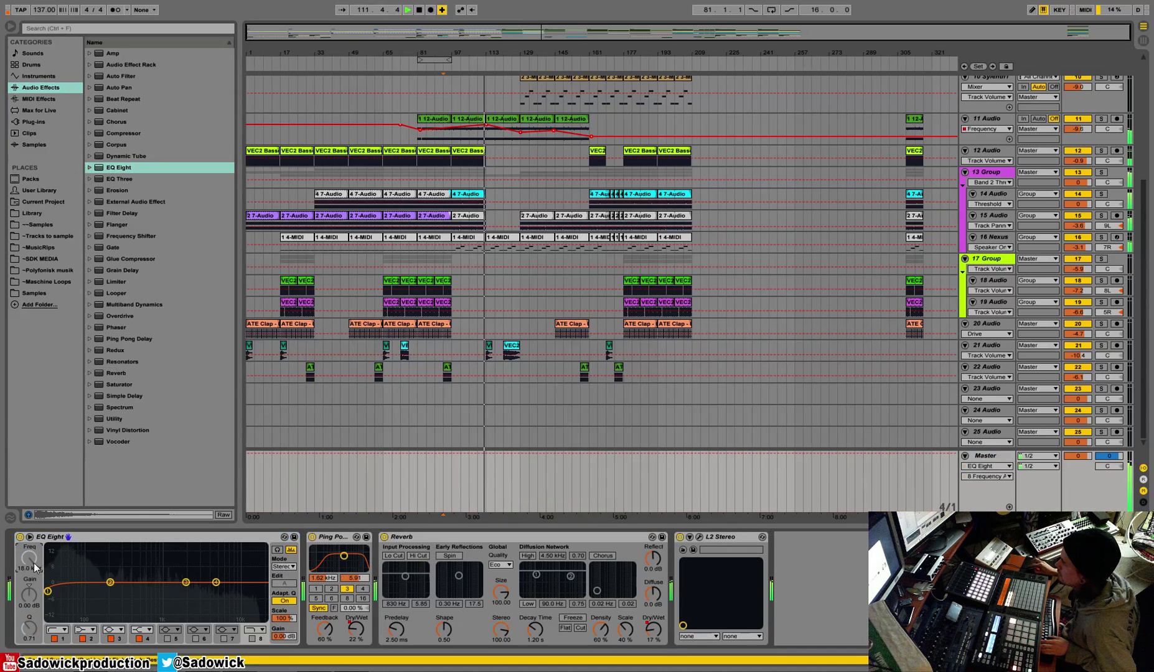
click(65, 643)
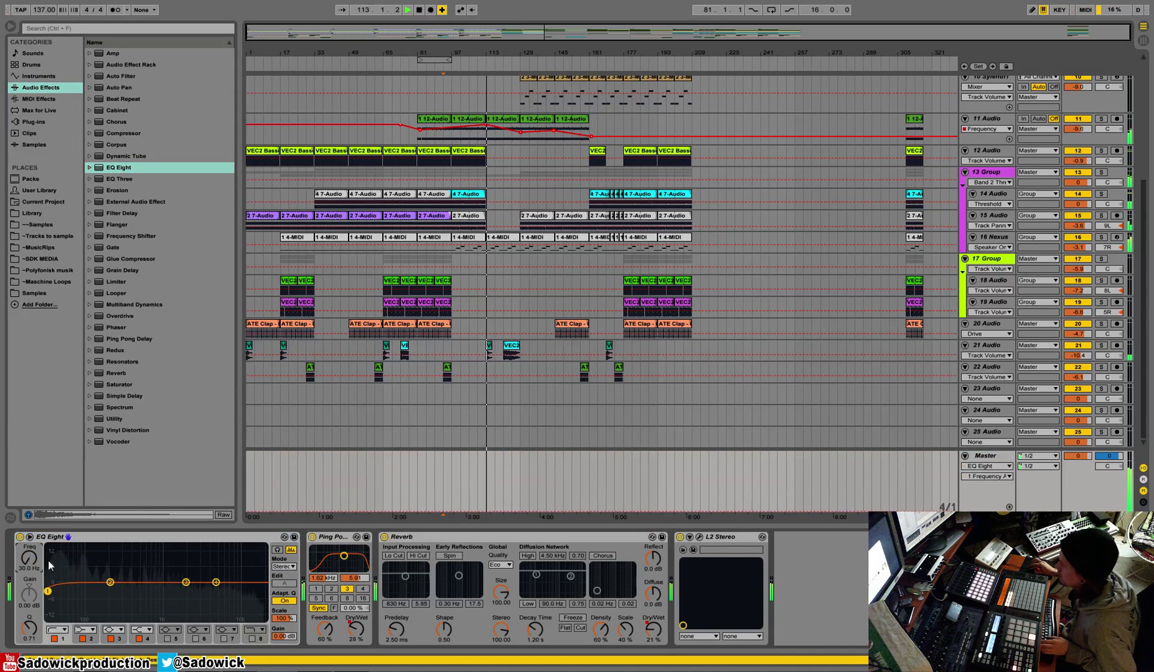
Step: Automate EQ Eight's band 1 frequency at about 129 Hz until bar 17 and 54.3 Hz until bar 33, with a ramp peaking at bar 97
key(b)
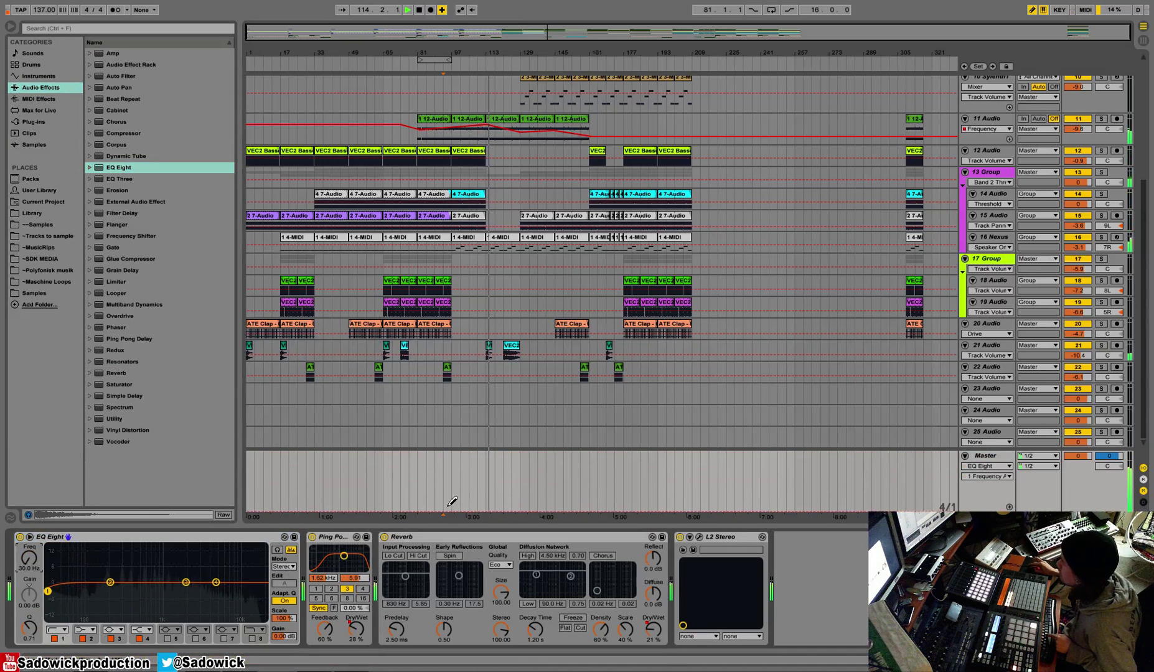
click(447, 505)
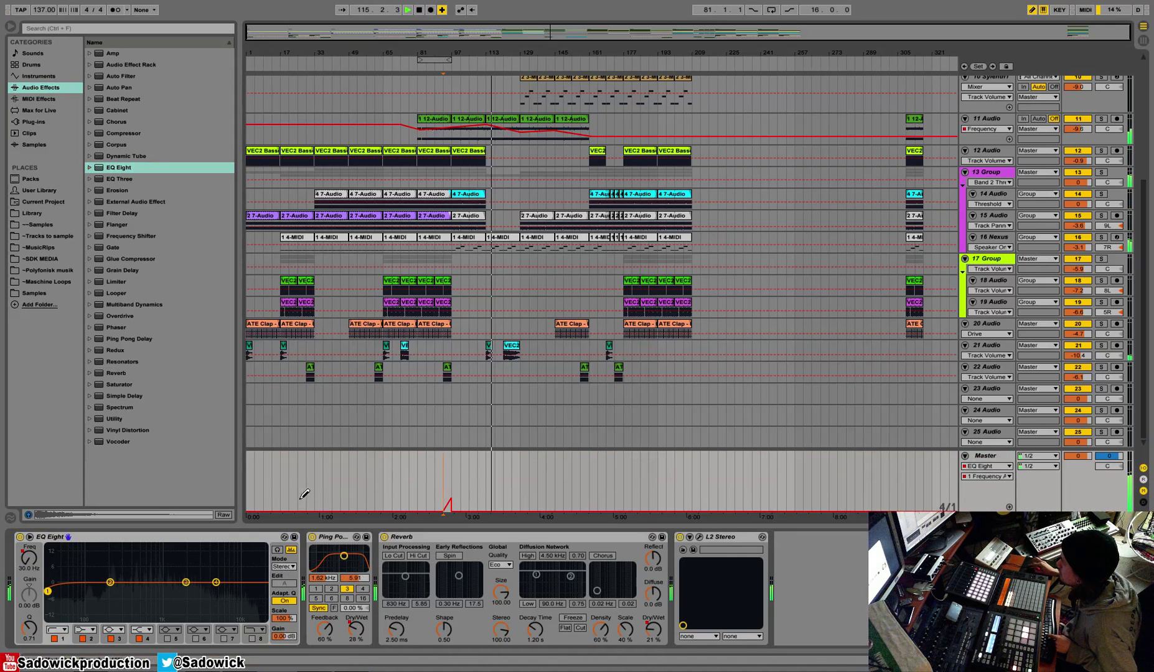
drag(278, 502, 282, 494)
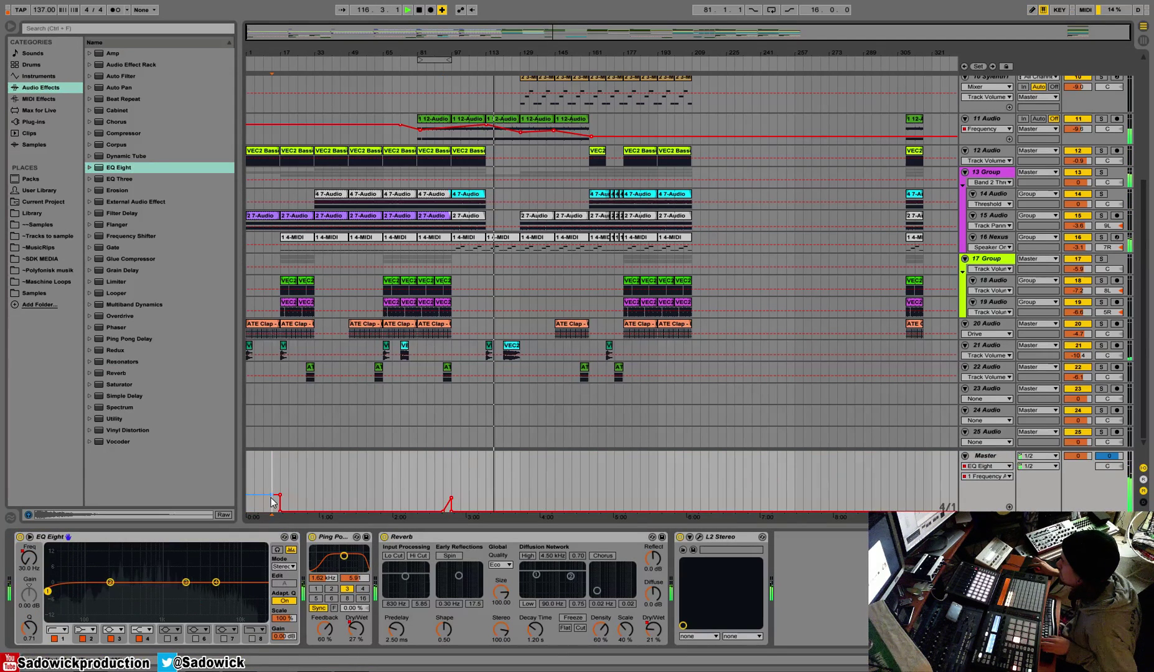
key(space)
key(space)
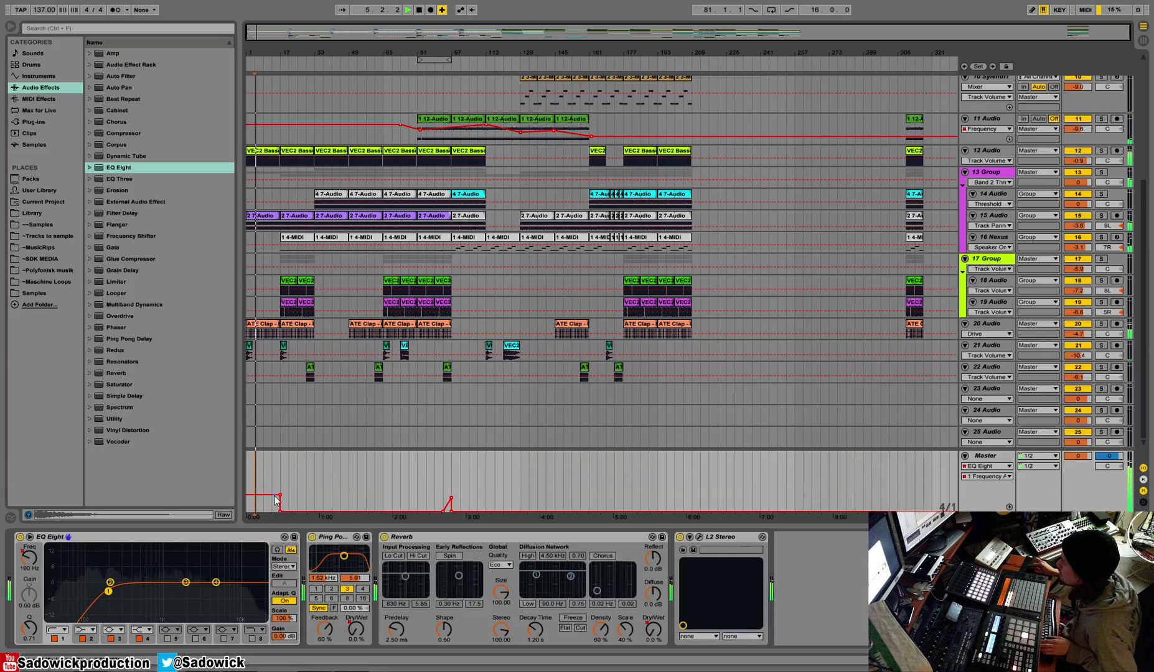
mouse_move(280, 495)
mouse_down()
mouse_move(315, 478)
mouse_move(298, 507)
mouse_up()
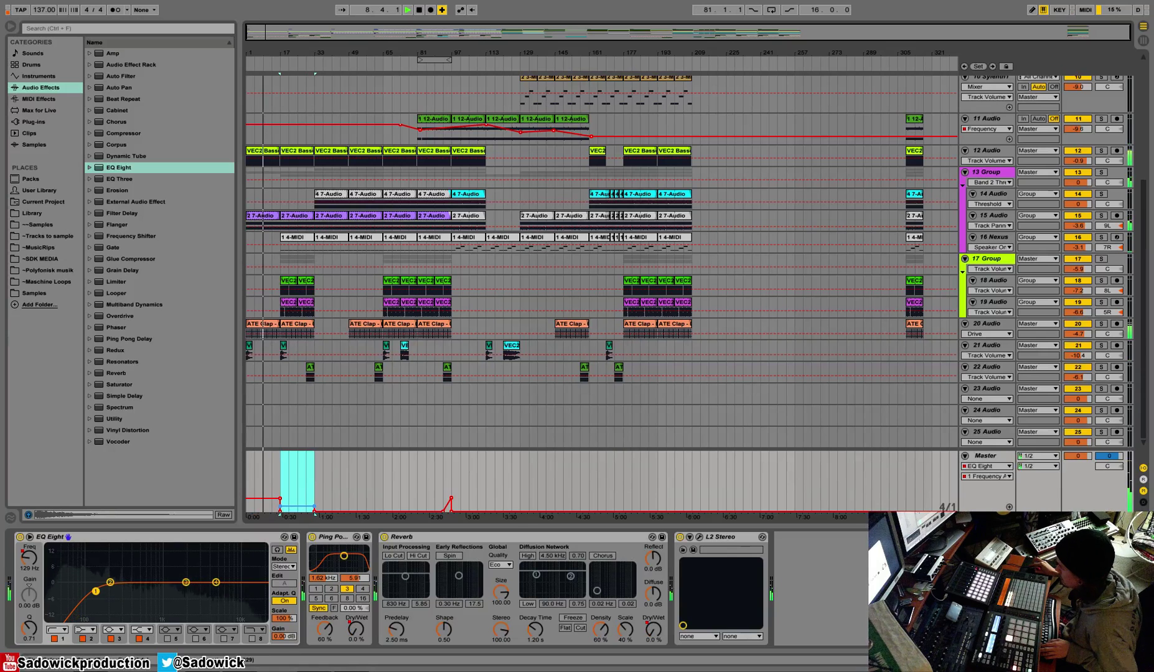
click(281, 511)
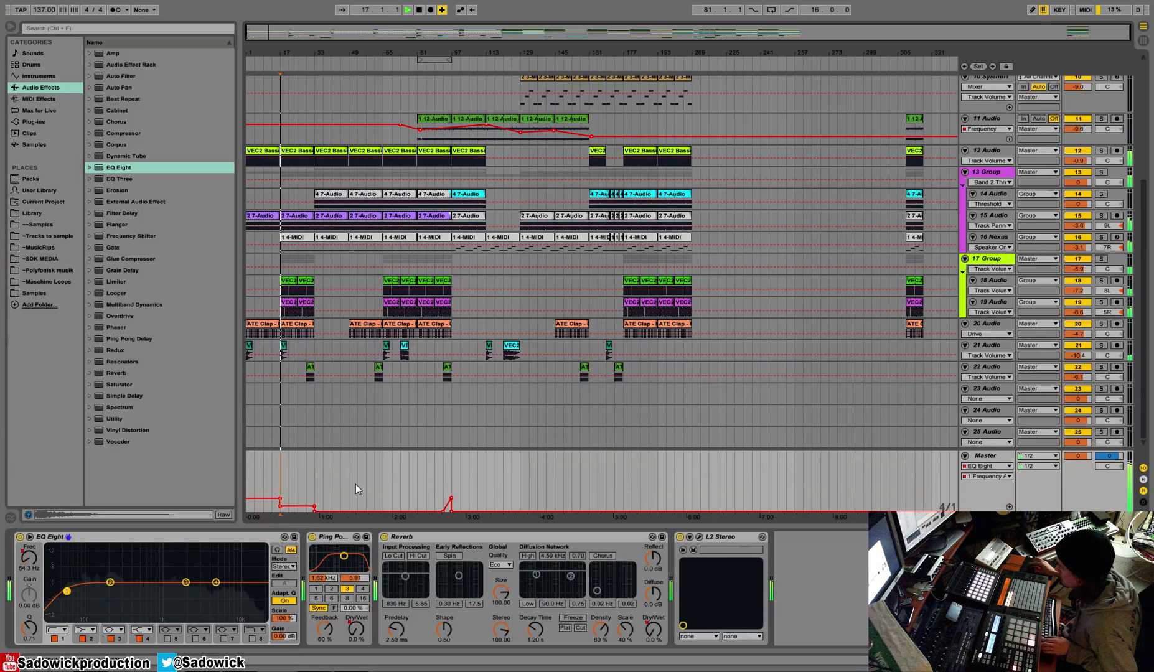
Step: Draw further EQ Eight band 1 frequency ramps that peak at bars 65, 161 and 177, the last one rising from bar 161
key(b)
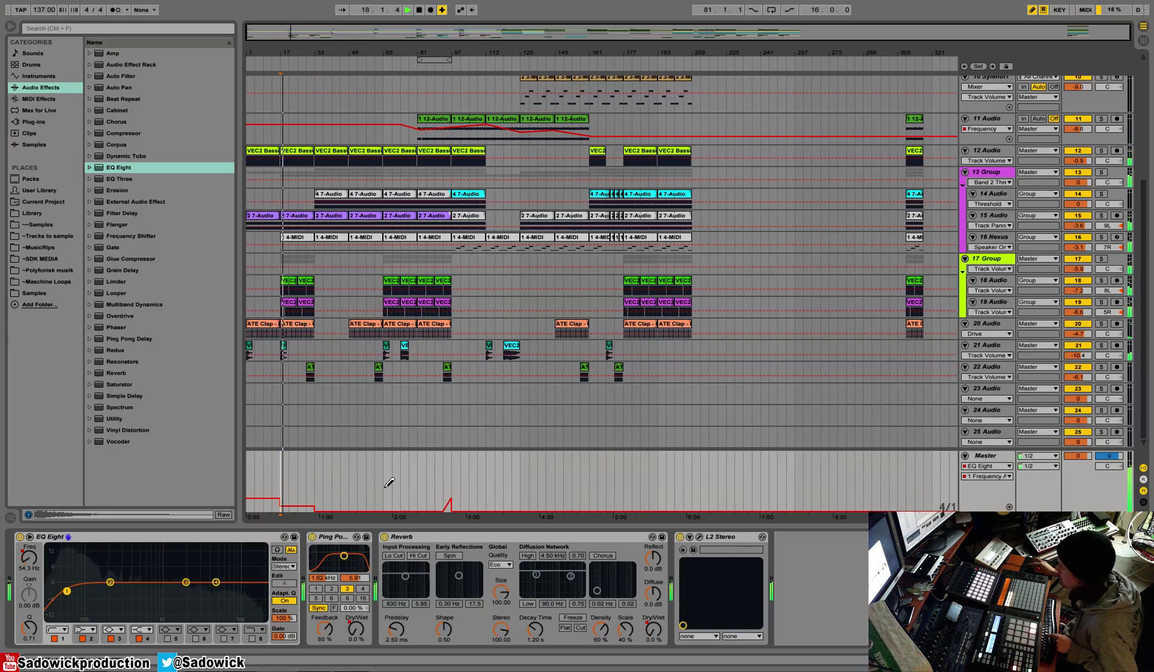
click(382, 497)
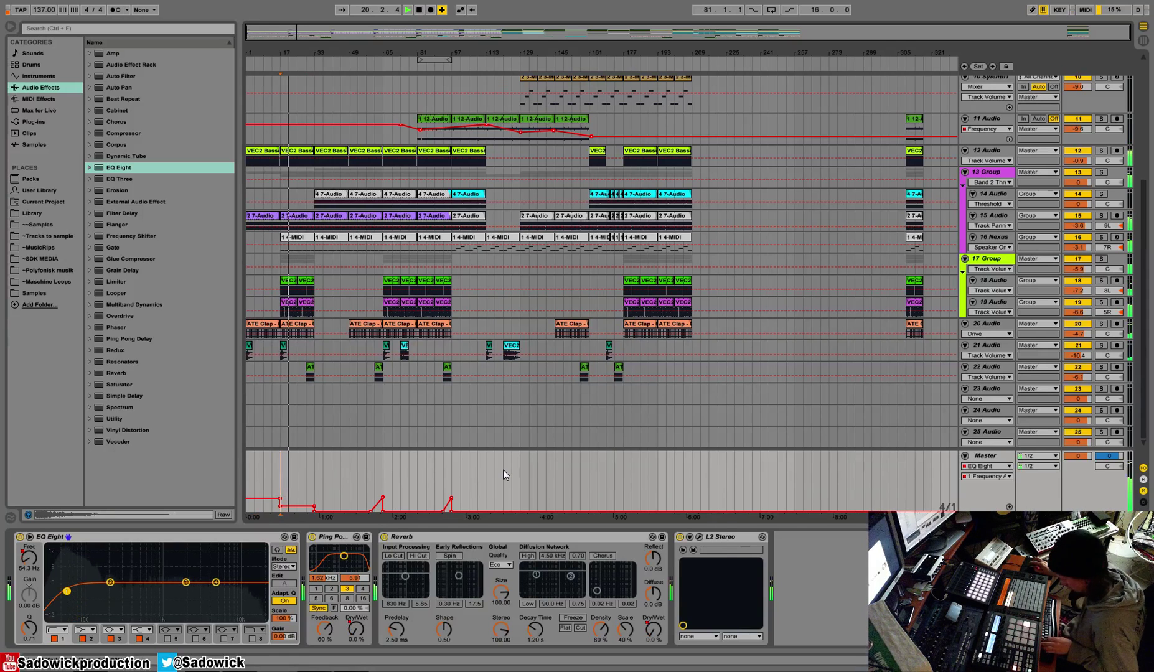
click(617, 491)
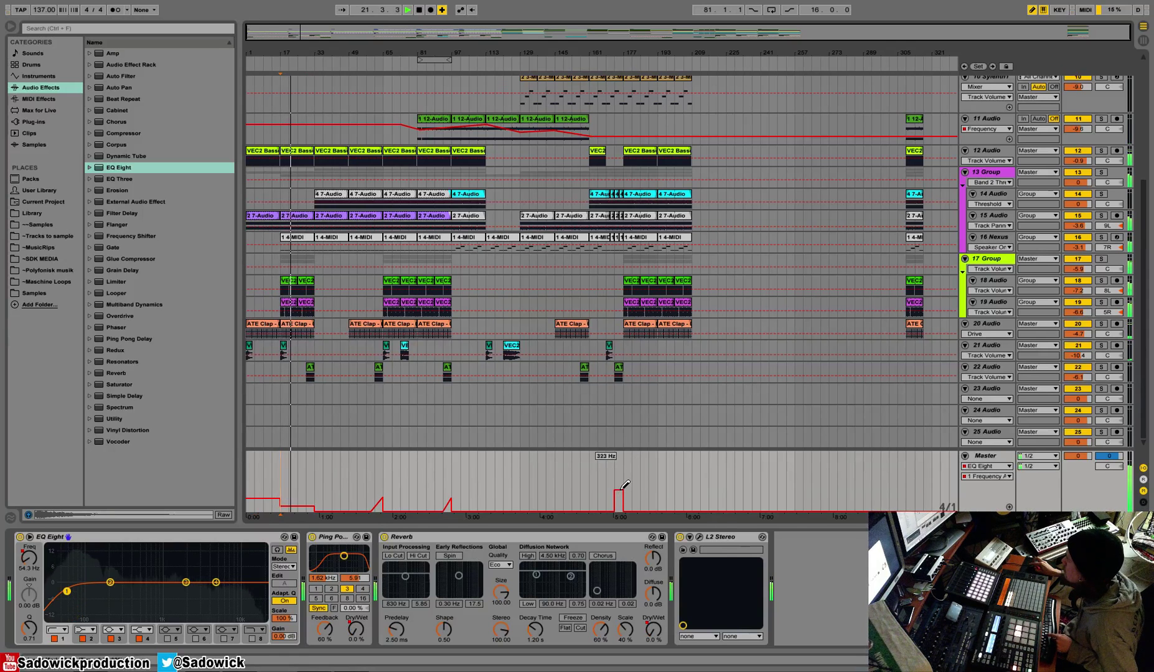
click(585, 498)
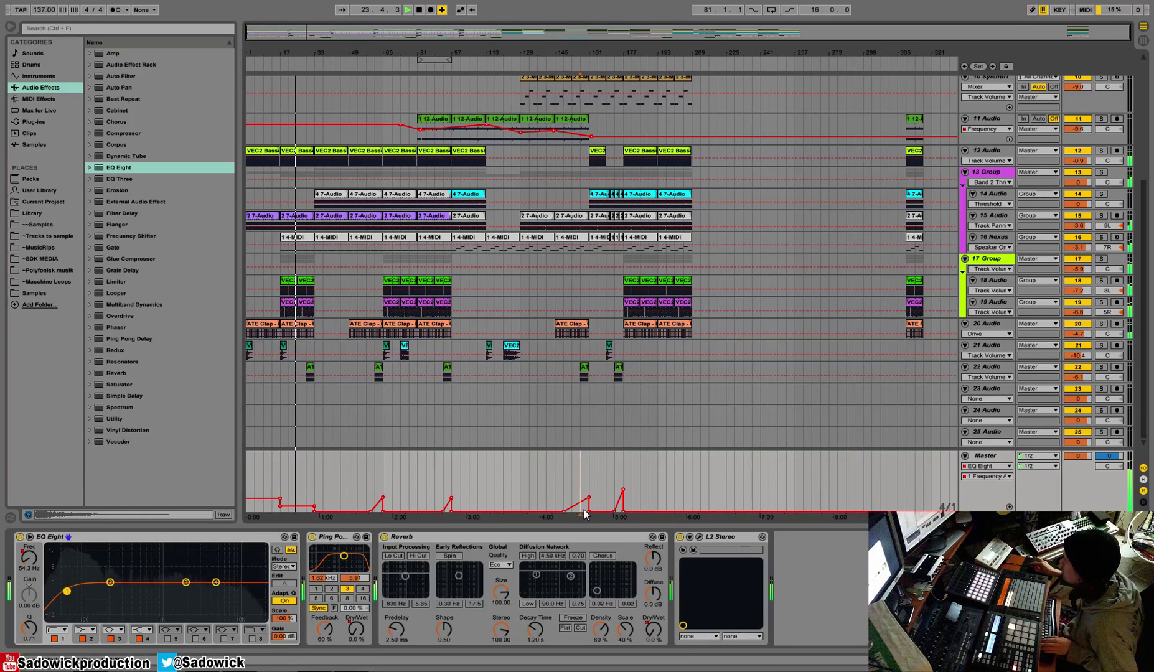
click(614, 512)
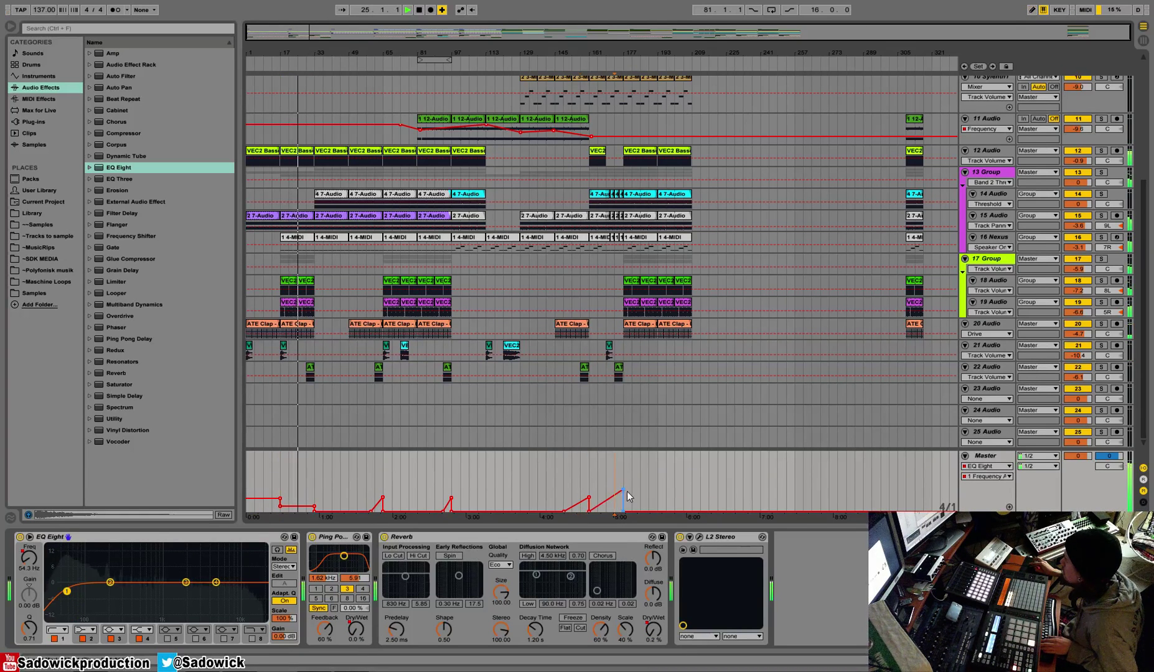
Step: Play from about bar 169 and lower the EQ Eight frequency automation peak at bar 177
click(607, 485)
key(space)
key(space)
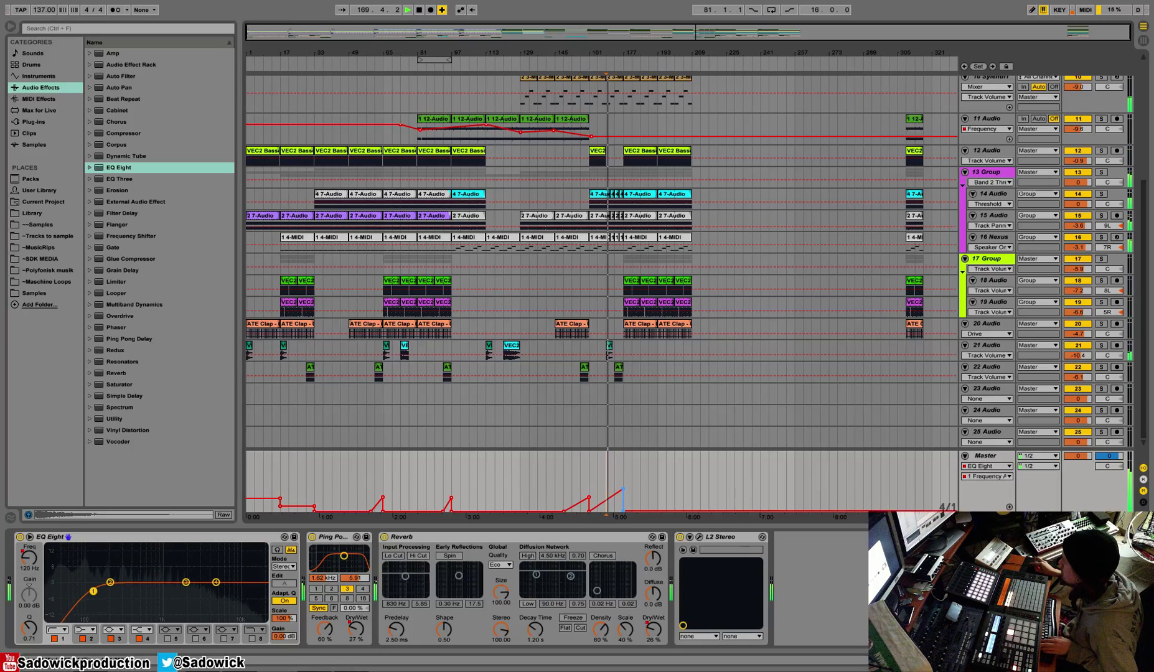
drag(624, 490, 623, 496)
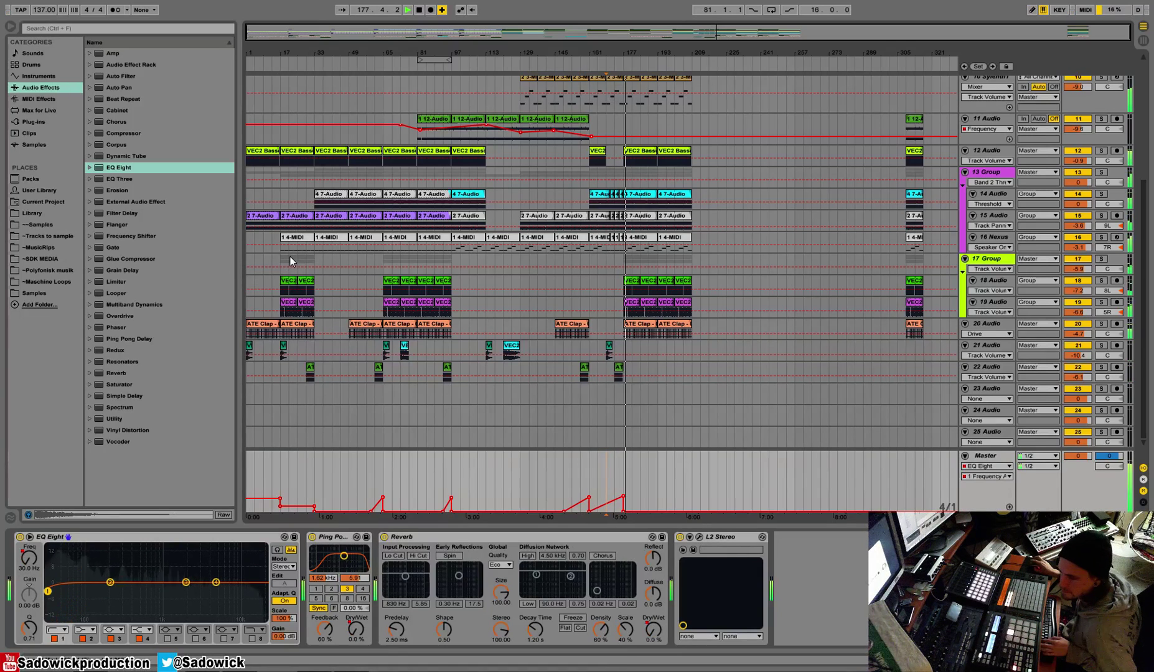
Step: Assign Sylenth1's Mod Env 1 to Cutoff A and set its attack to 3.16, soloing the track only while adjusting
scroll(491, 219, up, 3)
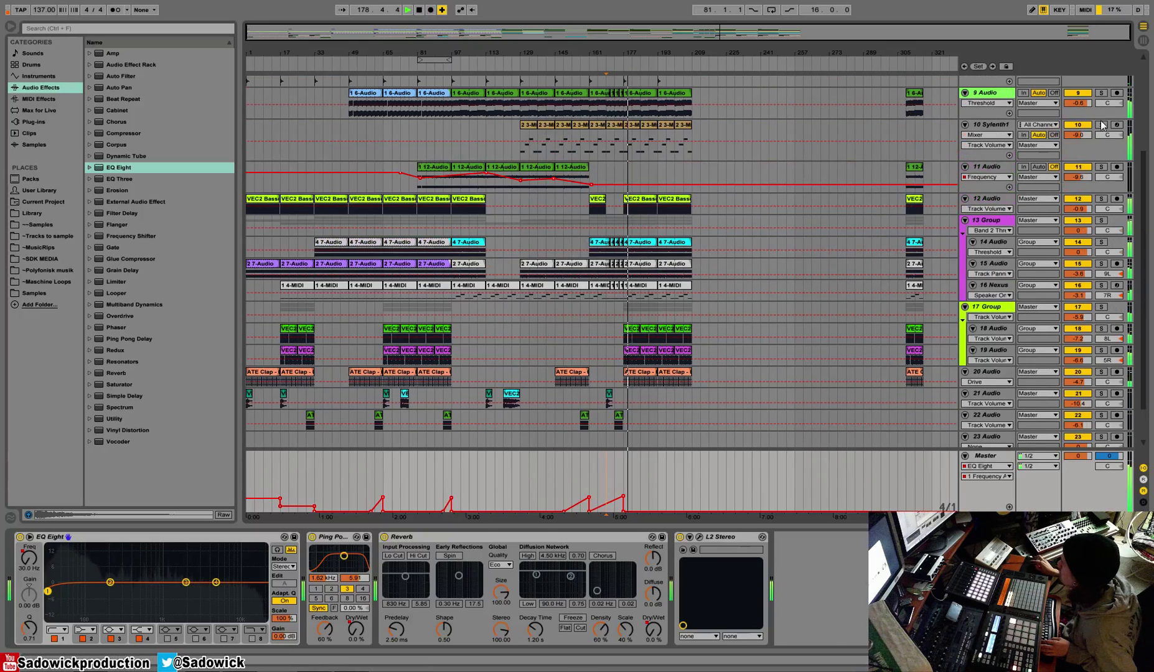
click(1102, 125)
click(228, 537)
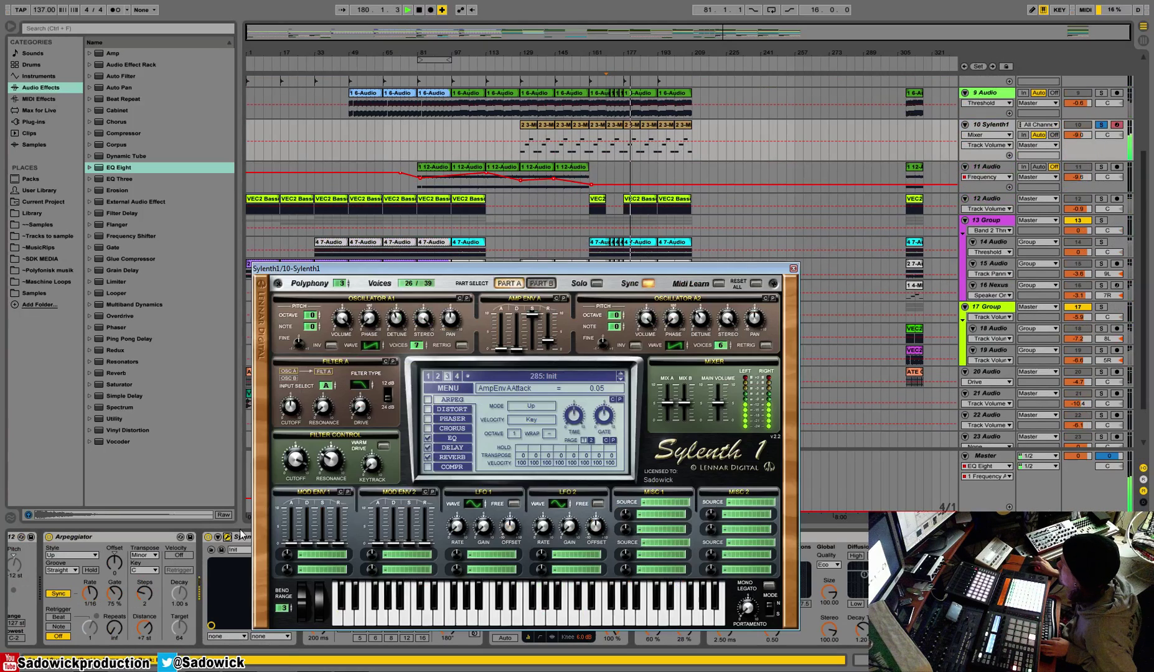
click(299, 554)
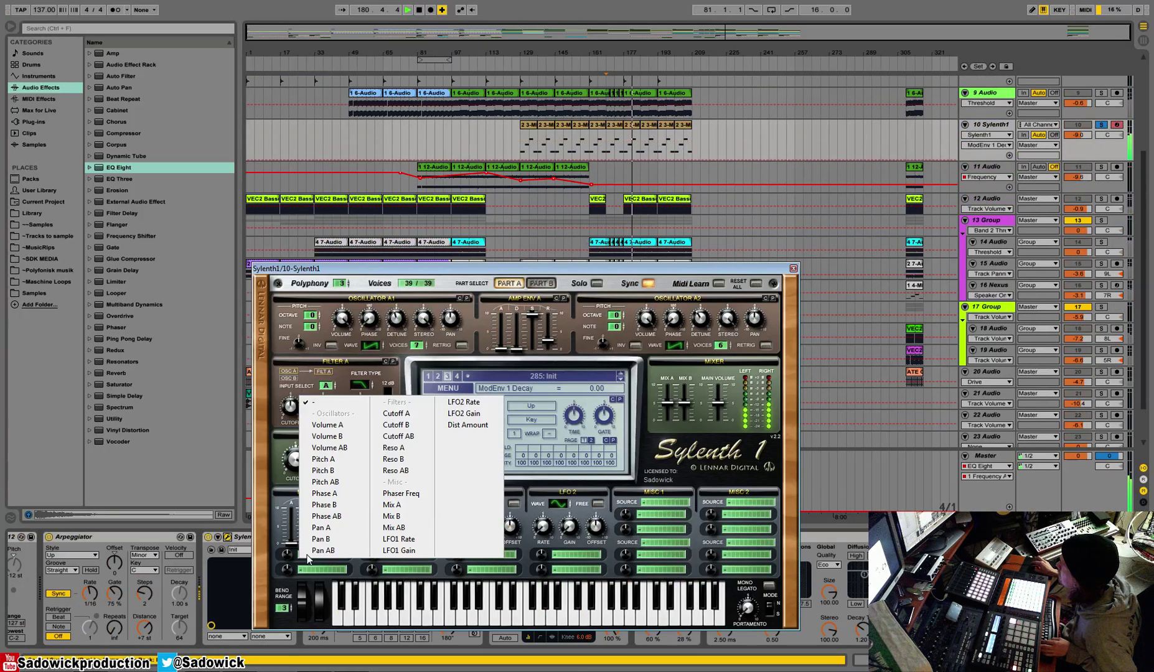
click(402, 412)
mouse_move(291, 544)
mouse_down()
mouse_move(291, 526)
mouse_move(338, 509)
mouse_move(289, 548)
mouse_move(290, 534)
mouse_up()
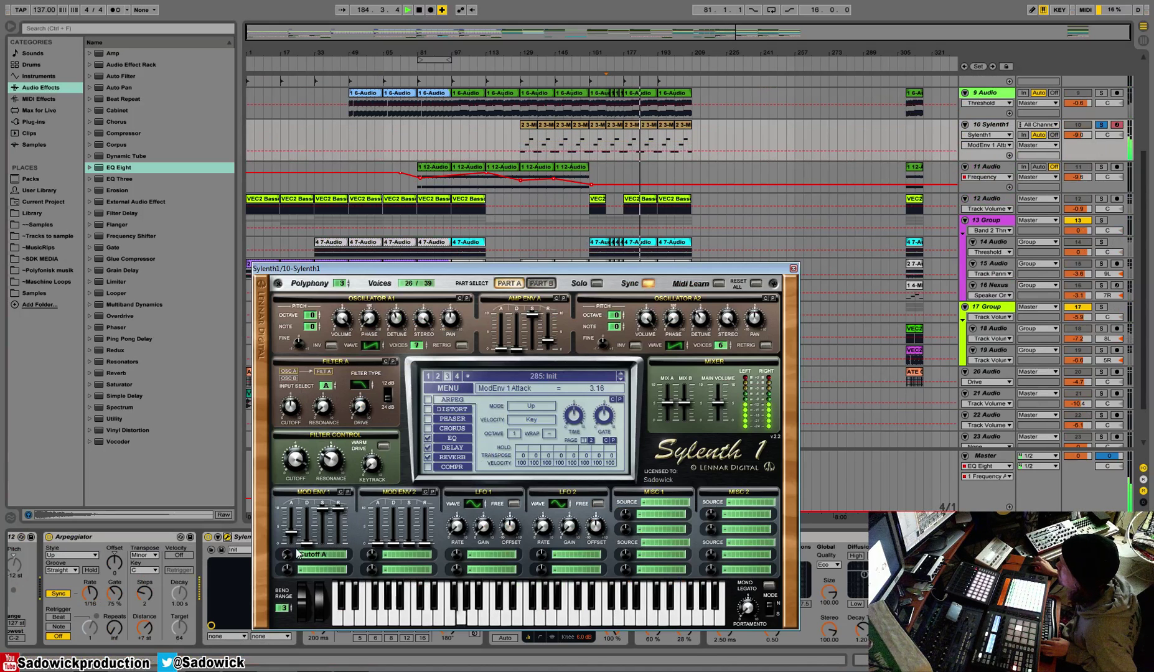
click(1103, 125)
Step: Try Sylenth1's phaser on the lead and compare the sound with the +12 Pitch device bypassed
click(427, 419)
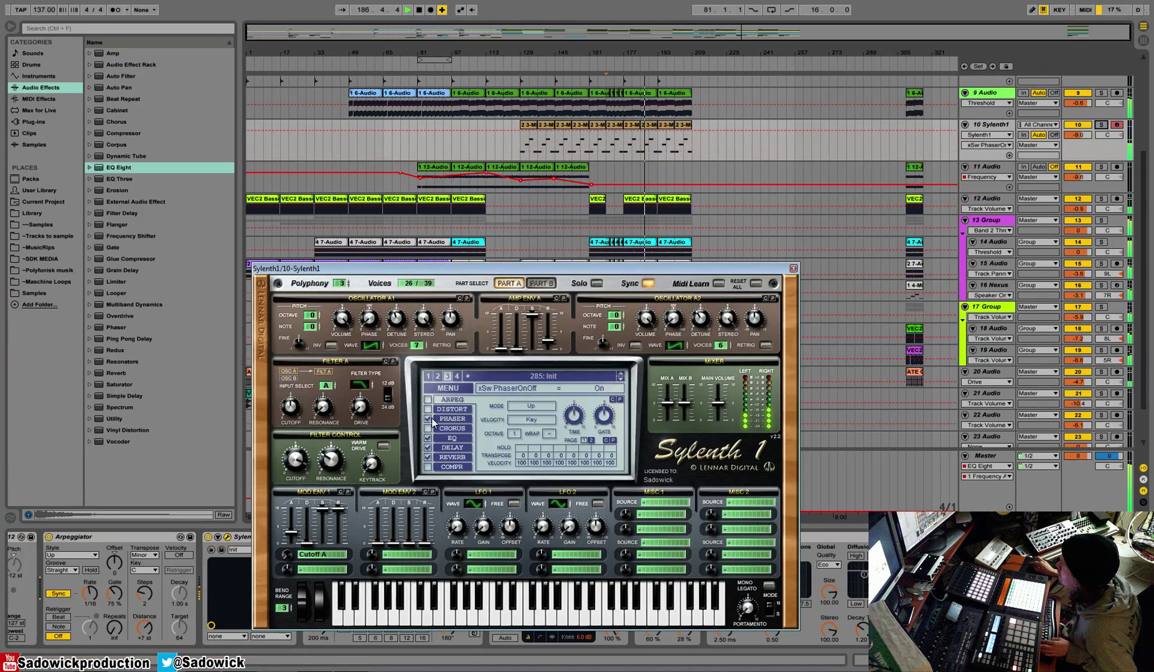
click(428, 419)
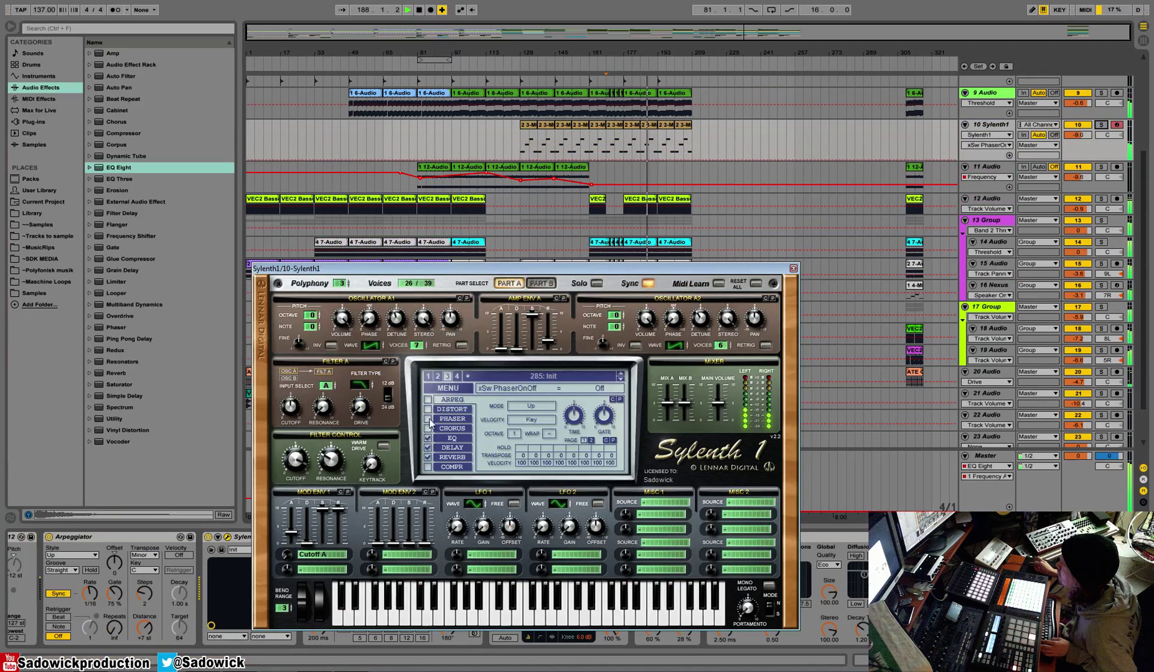
click(794, 269)
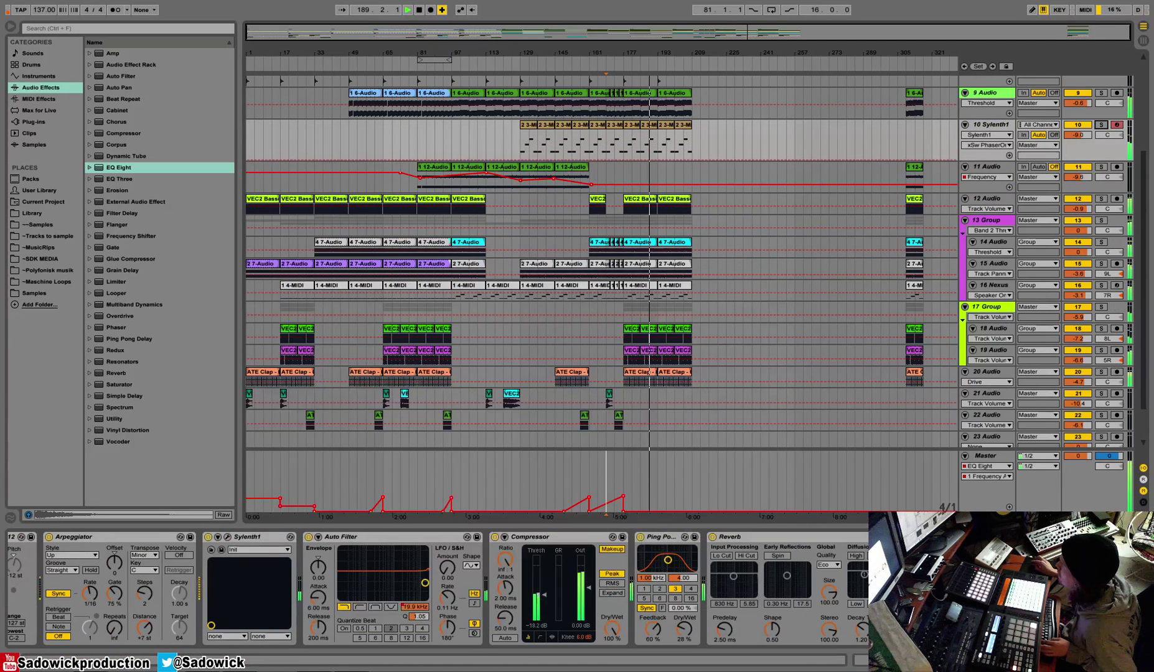
click(28, 539)
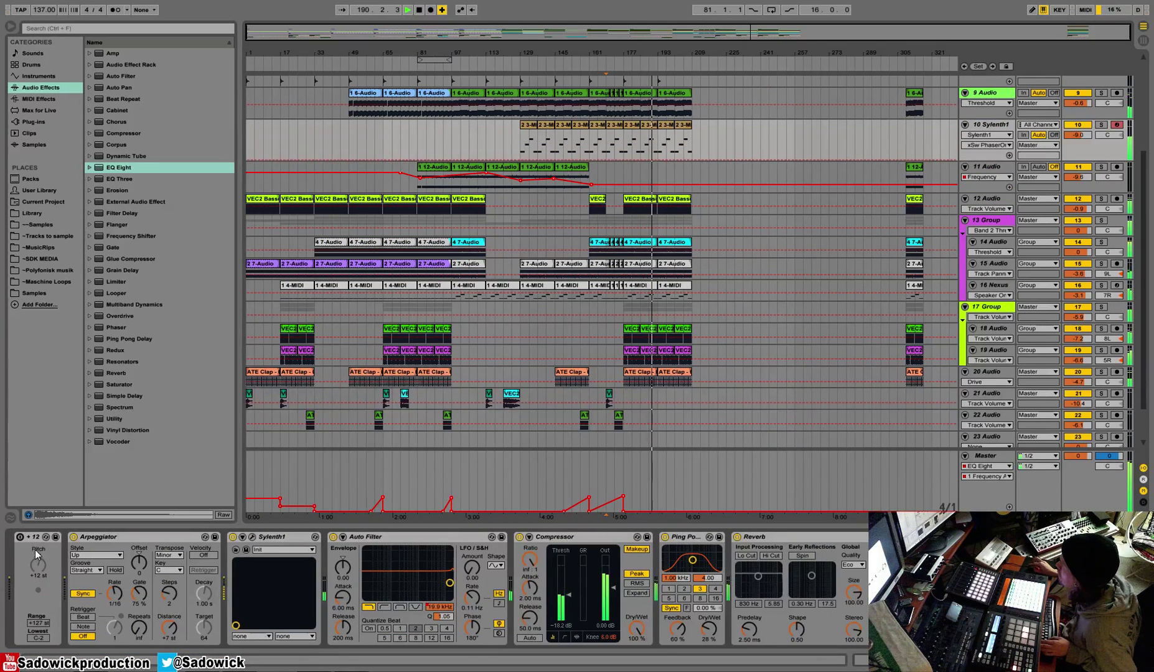
click(21, 540)
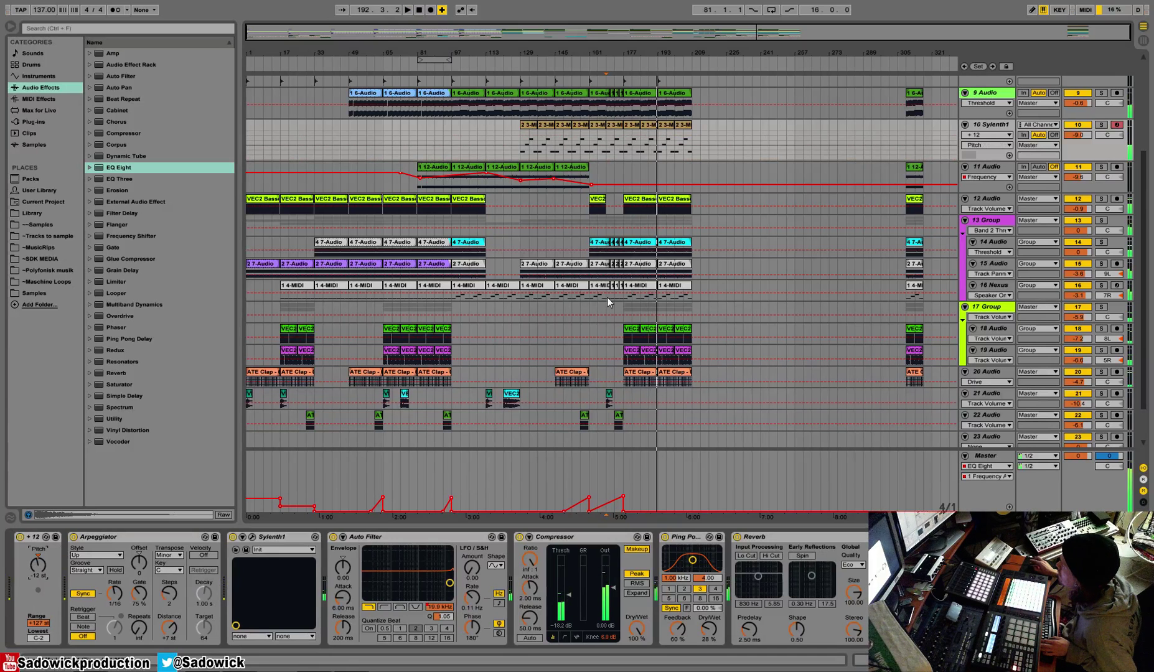
Step: Compare the Sylenth1 track soloed and in the mix around bar 177, and raise its volume to -6.3 dB
key(space)
click(1101, 127)
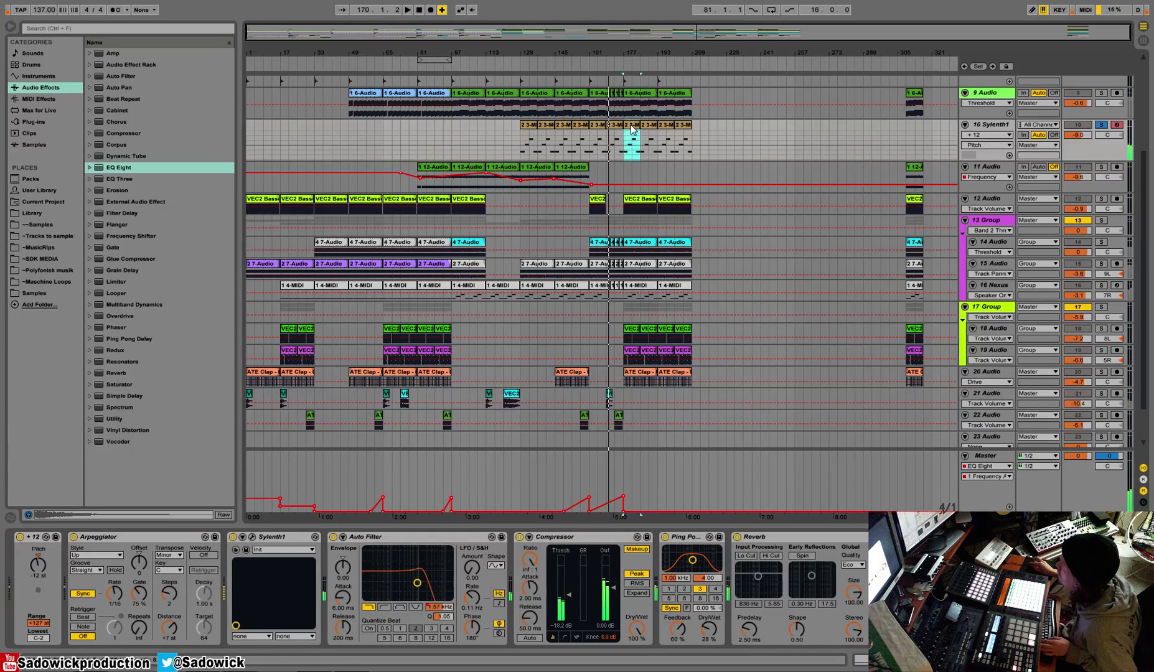
click(1102, 126)
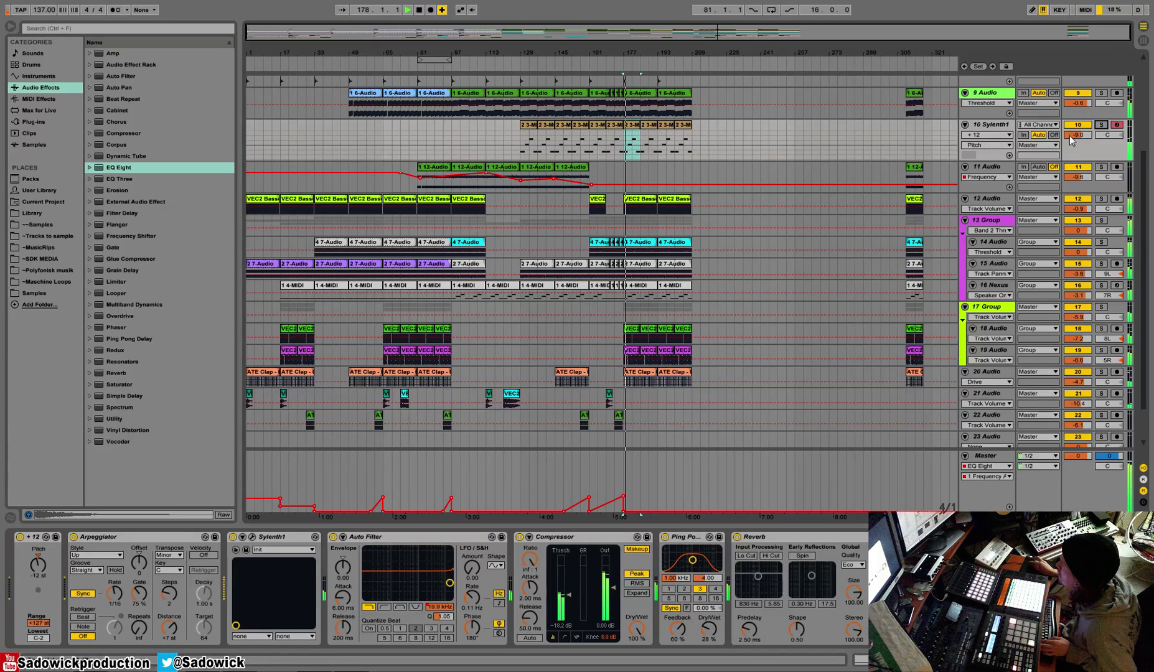
mouse_move(1075, 135)
mouse_down()
mouse_move(1075, 125)
mouse_move(1080, 141)
mouse_up()
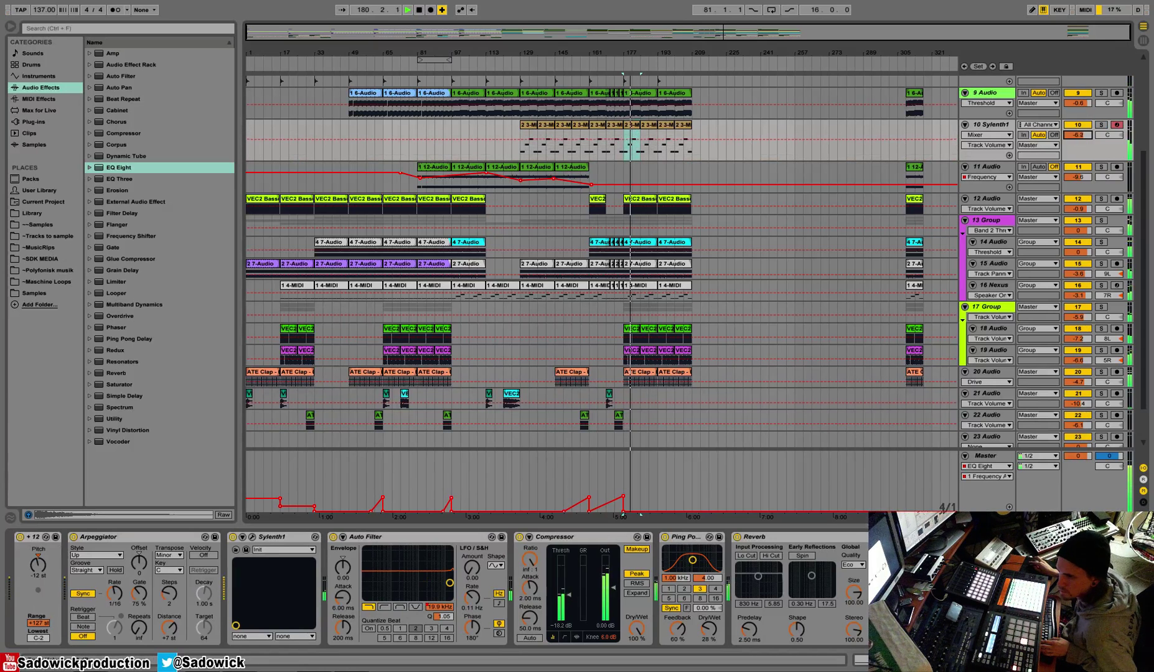
key(space)
Step: Audition Sylenth1's lead presets during playback with the track soloed, and load the preset LD Super Saw
click(253, 537)
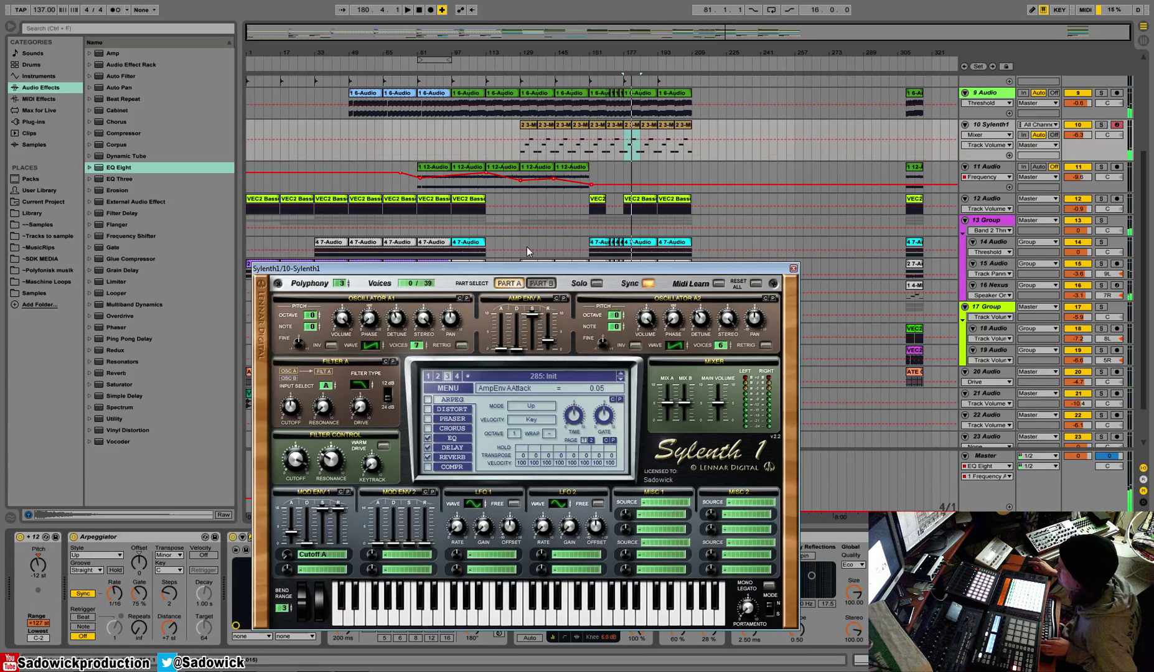
click(620, 382)
click(620, 381)
click(619, 382)
key(space)
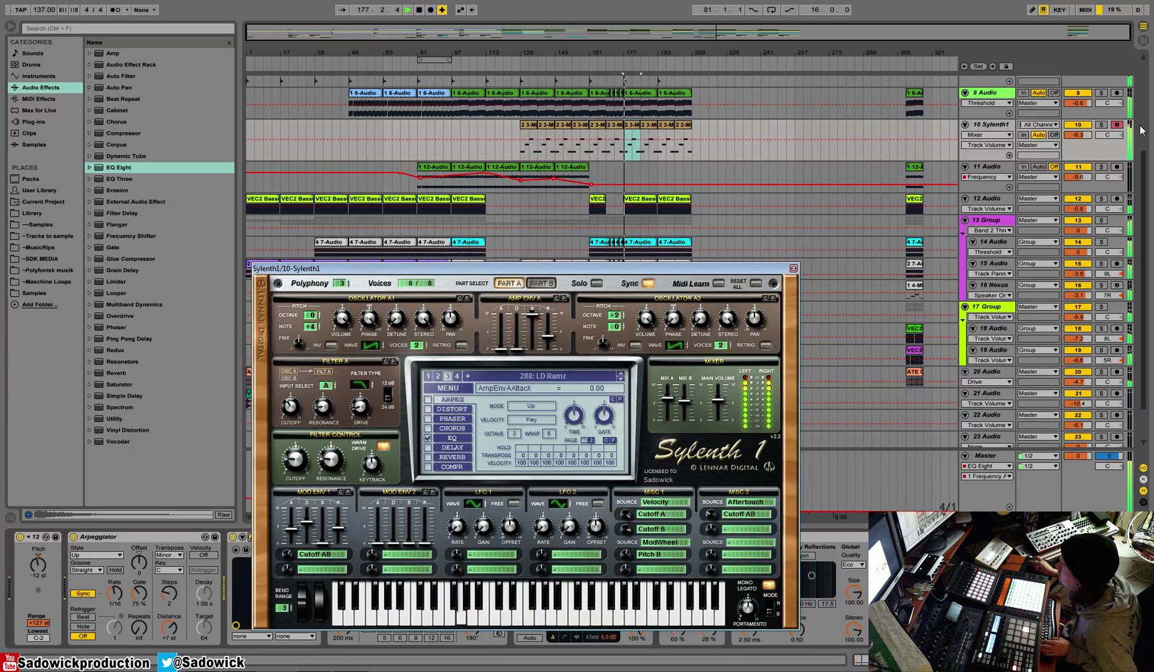
click(1102, 125)
click(619, 381)
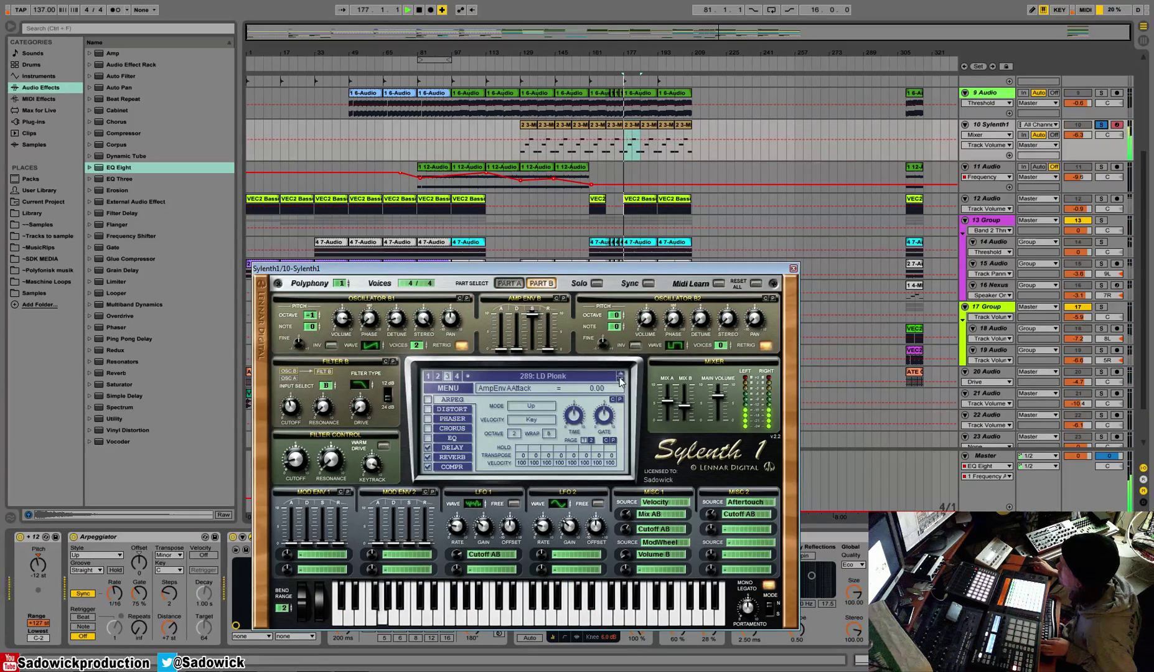
click(619, 380)
click(619, 380)
click(619, 381)
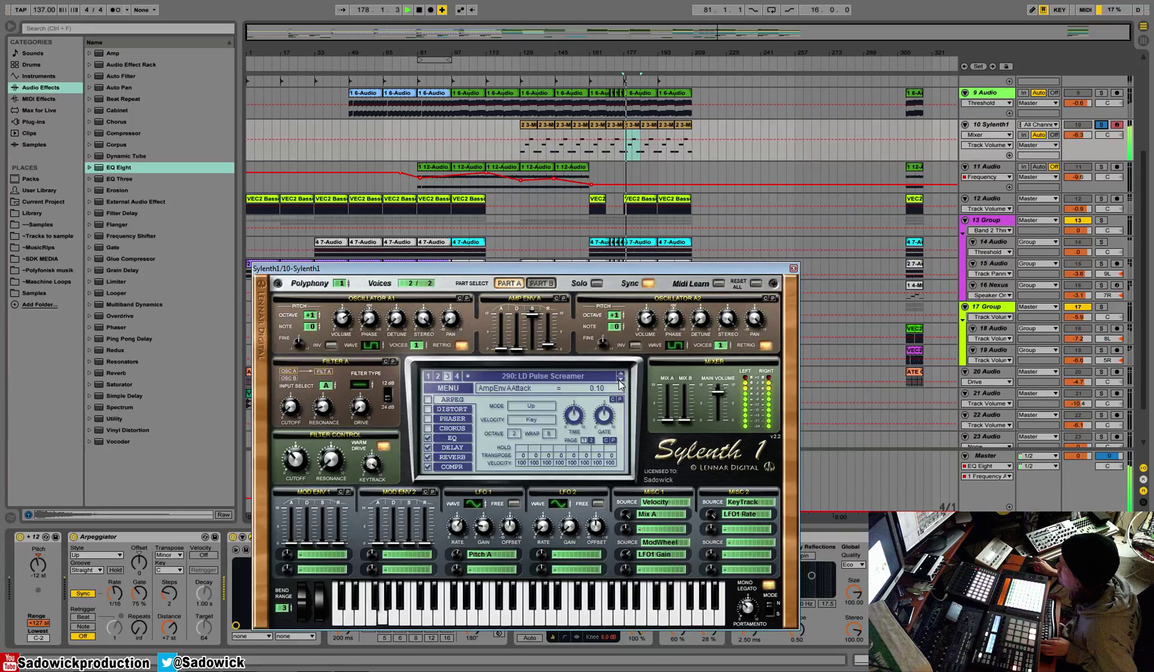
click(620, 381)
click(619, 381)
click(619, 381)
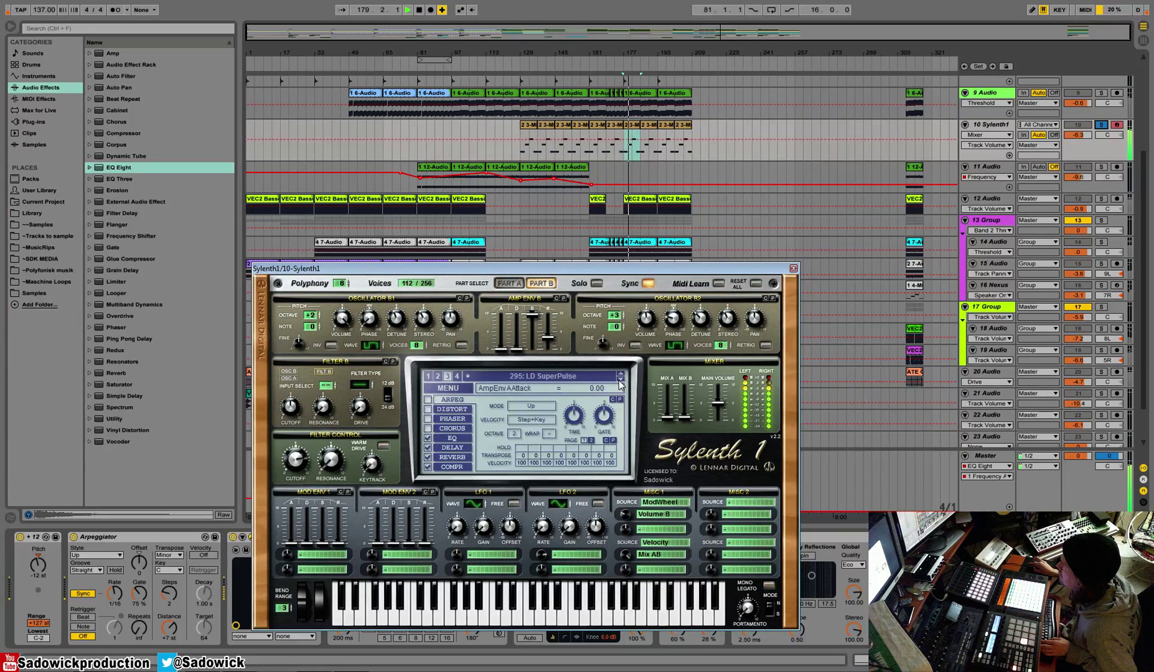
click(620, 381)
click(619, 381)
click(619, 381)
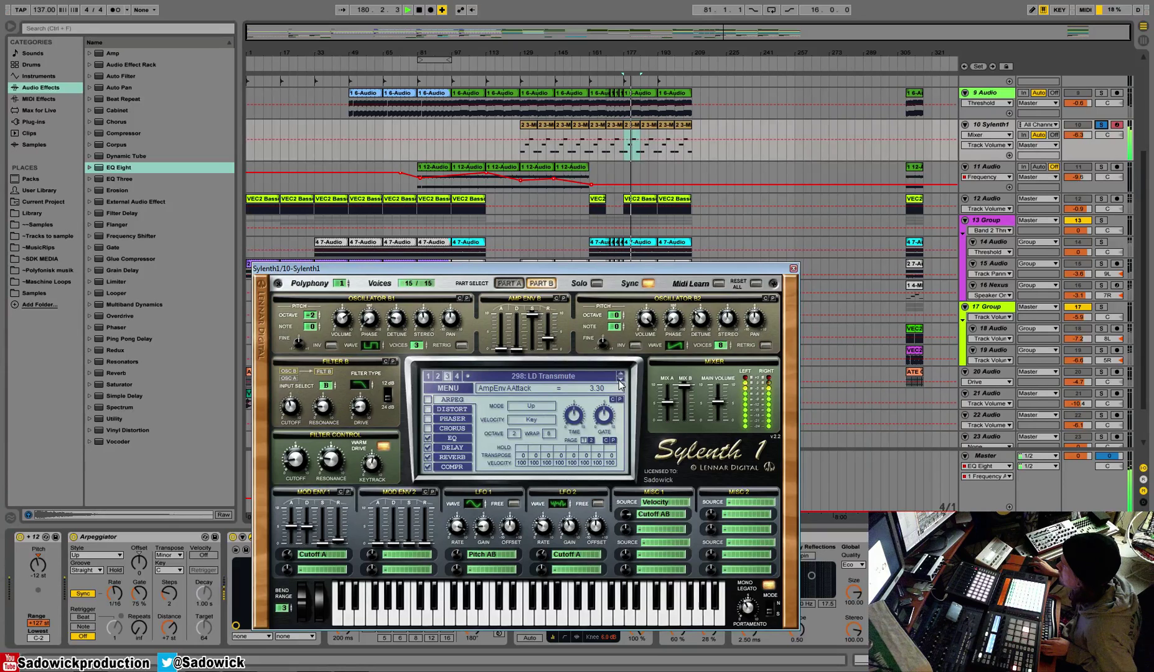
click(620, 381)
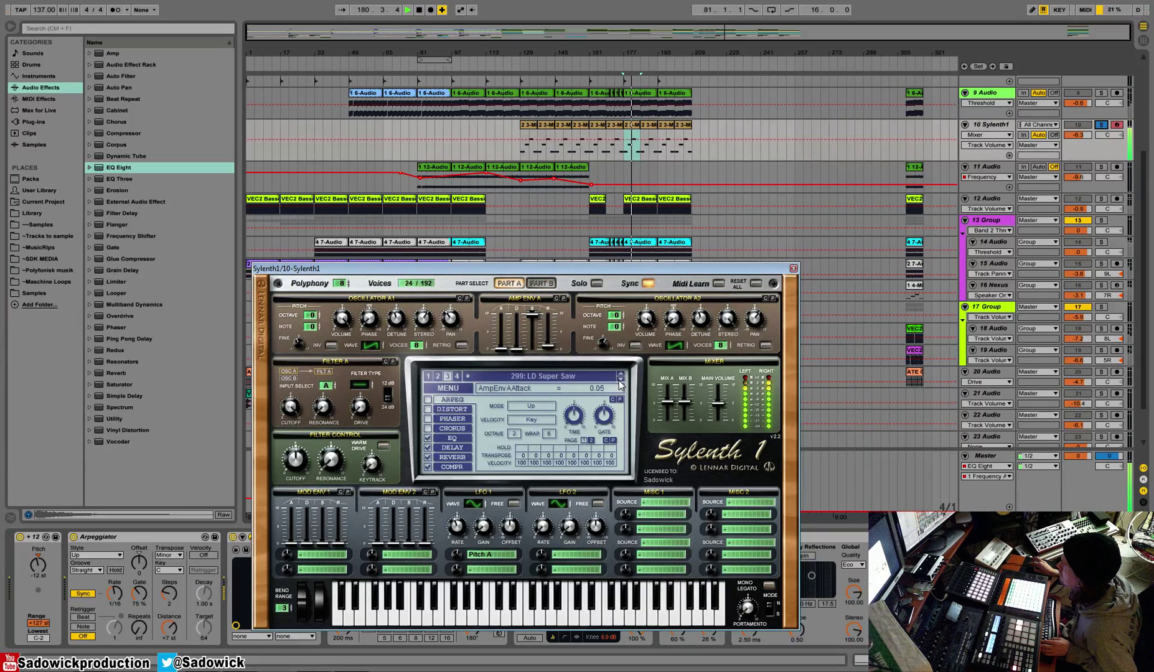
click(793, 268)
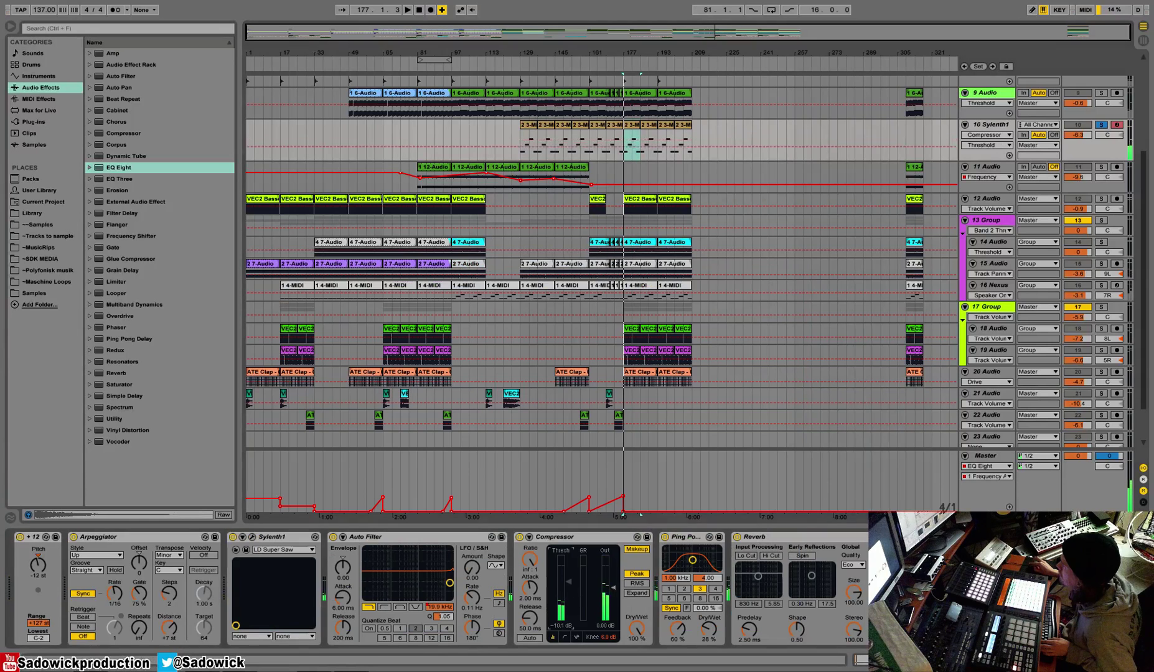
Step: Remove the Compressor from the Sylenth1 track, unsolo the track and lower its volume to -8.4 dB
right_click(582, 538)
click(598, 541)
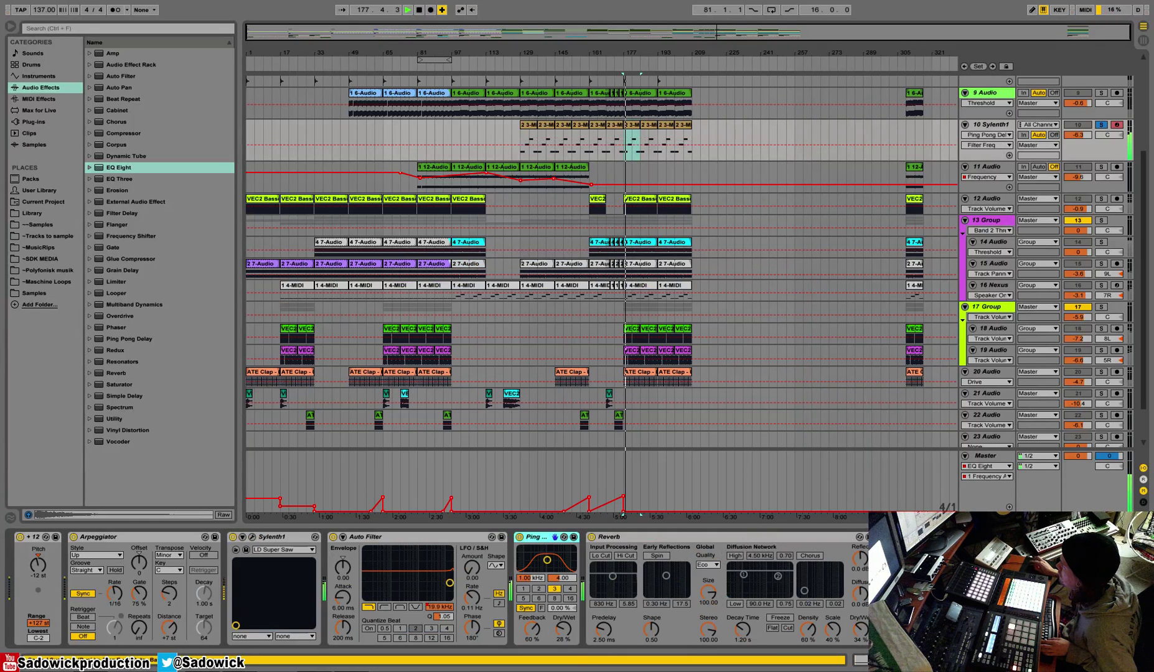
click(1101, 125)
drag(1078, 135, 1078, 143)
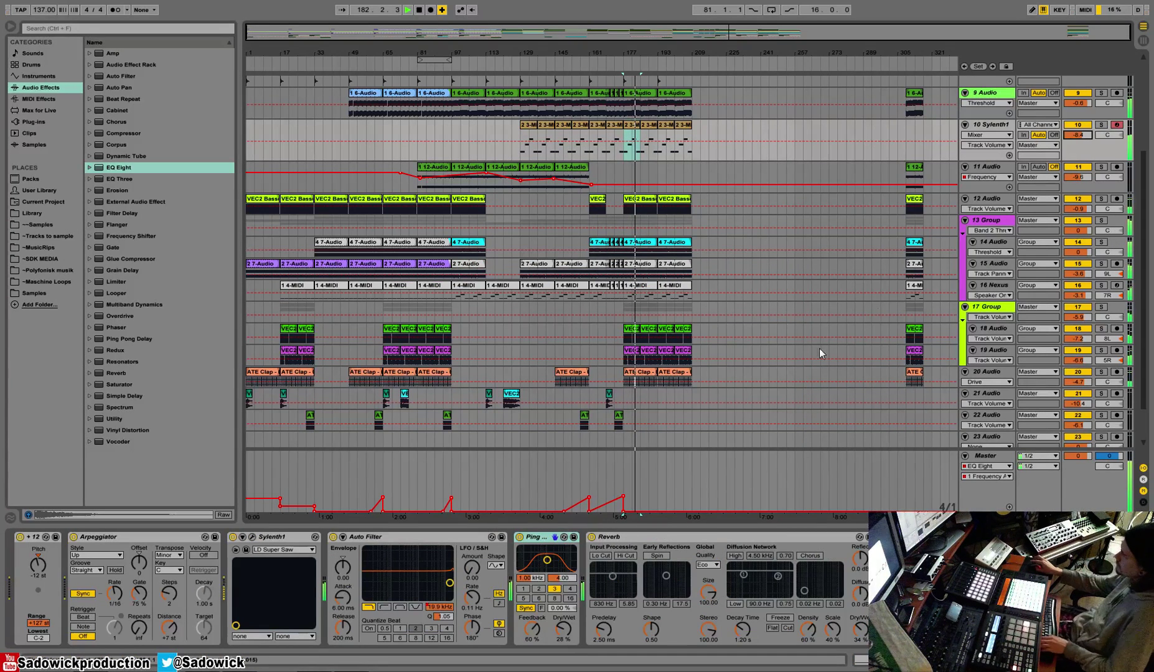
Step: Duplicate bars 177 to 209 of tracks 9 to 20 so the section continues to bar 241
mouse_move(693, 374)
mouse_down()
mouse_move(685, 123)
mouse_move(623, 124)
mouse_up()
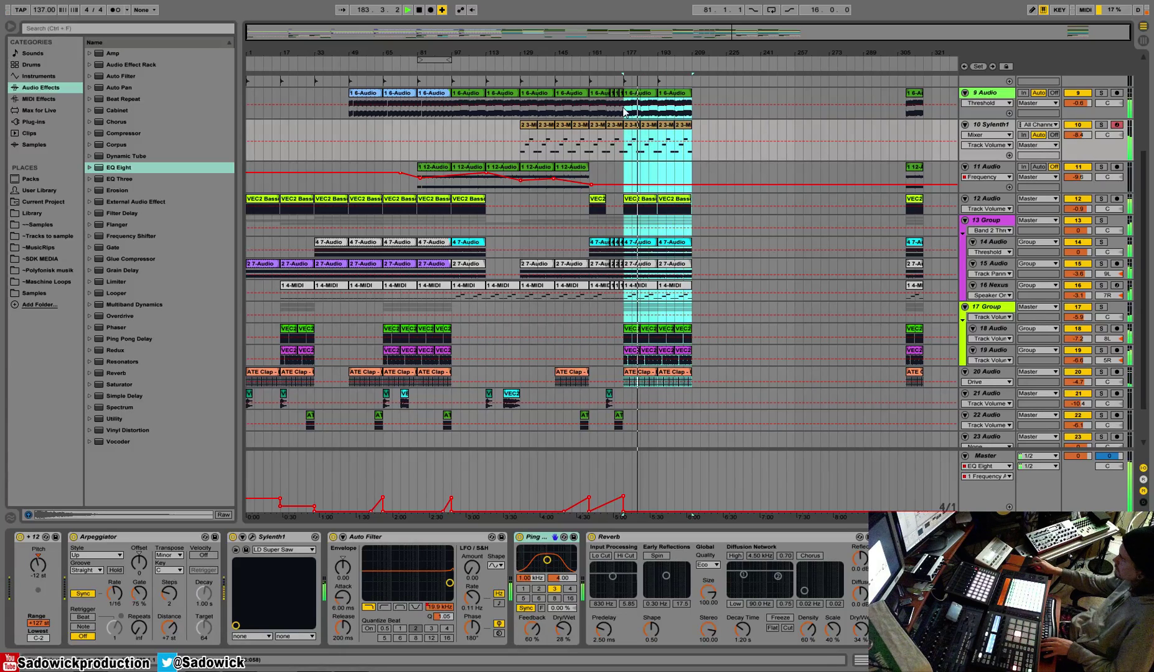
key(ctrl+d)
scroll(776, 179, up, 1)
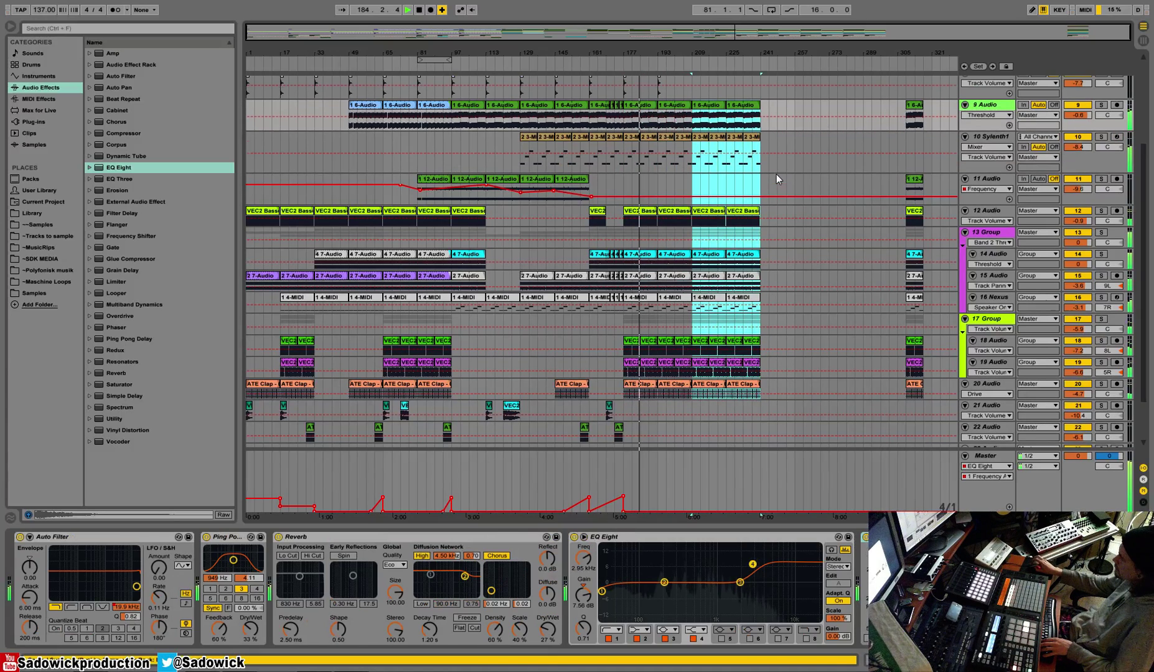
Step: Reshape the Sylenth1 track's Auto Filter frequency automation into a steady fall from bar 209 to bar 241
click(1083, 144)
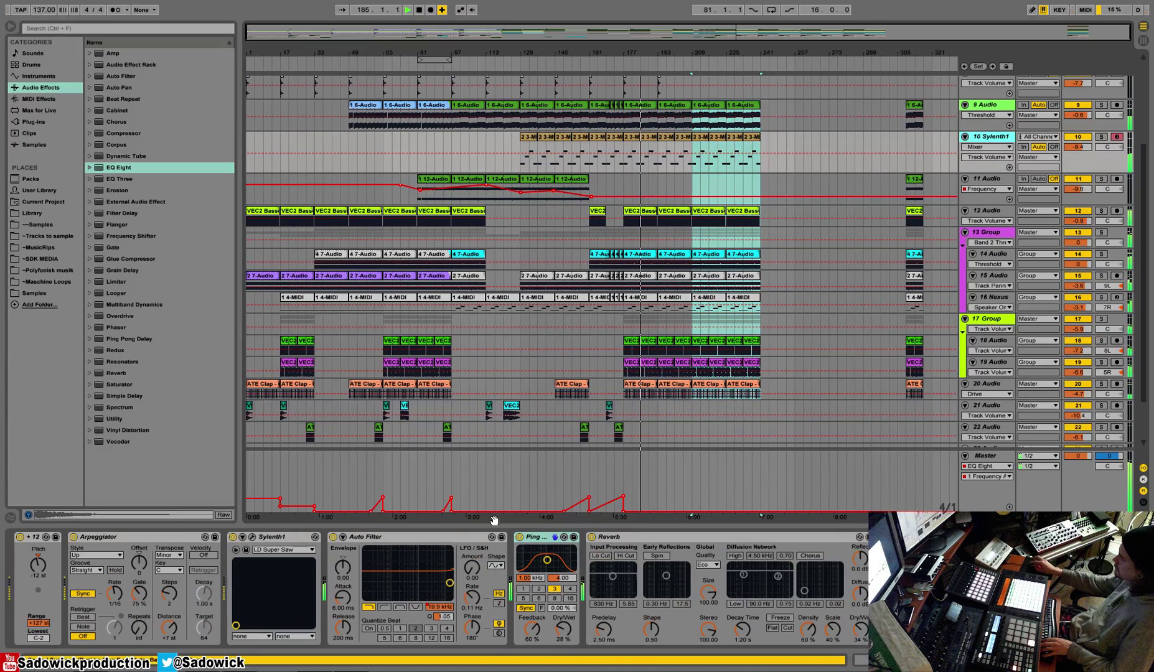
click(443, 607)
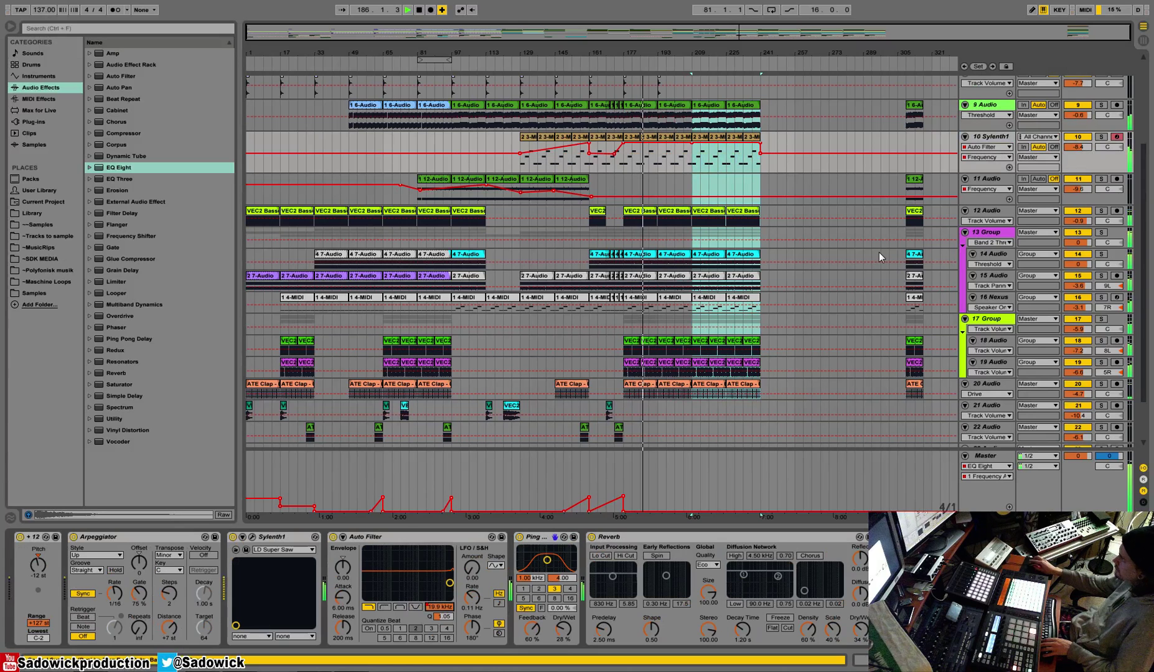
click(760, 144)
drag(760, 154, 759, 159)
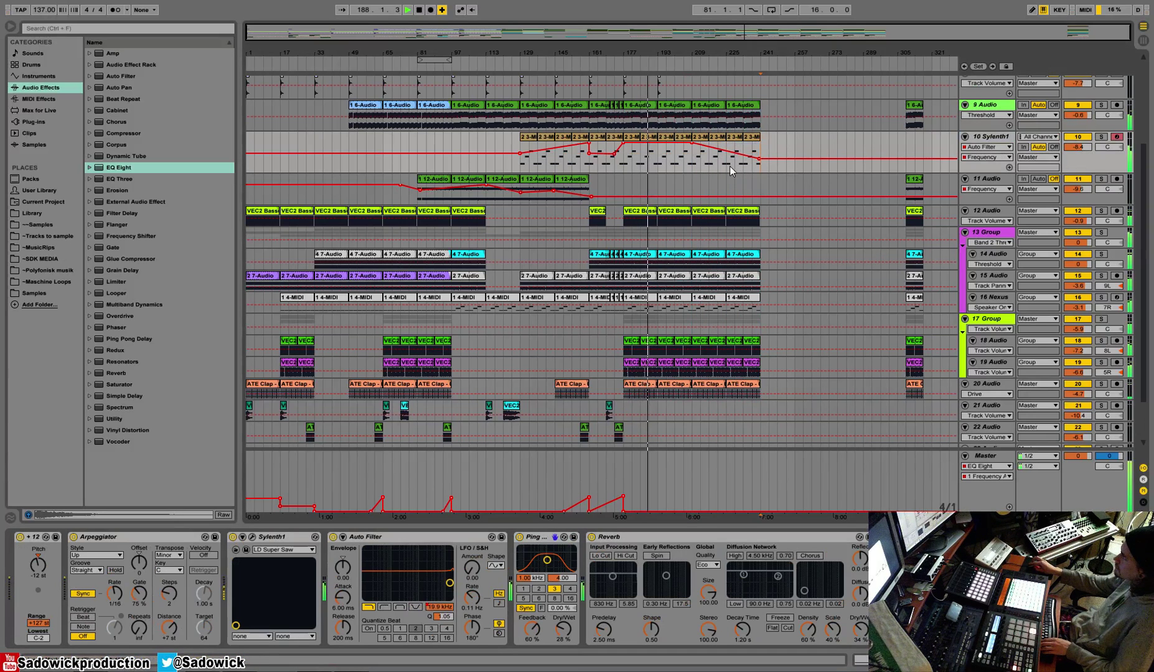
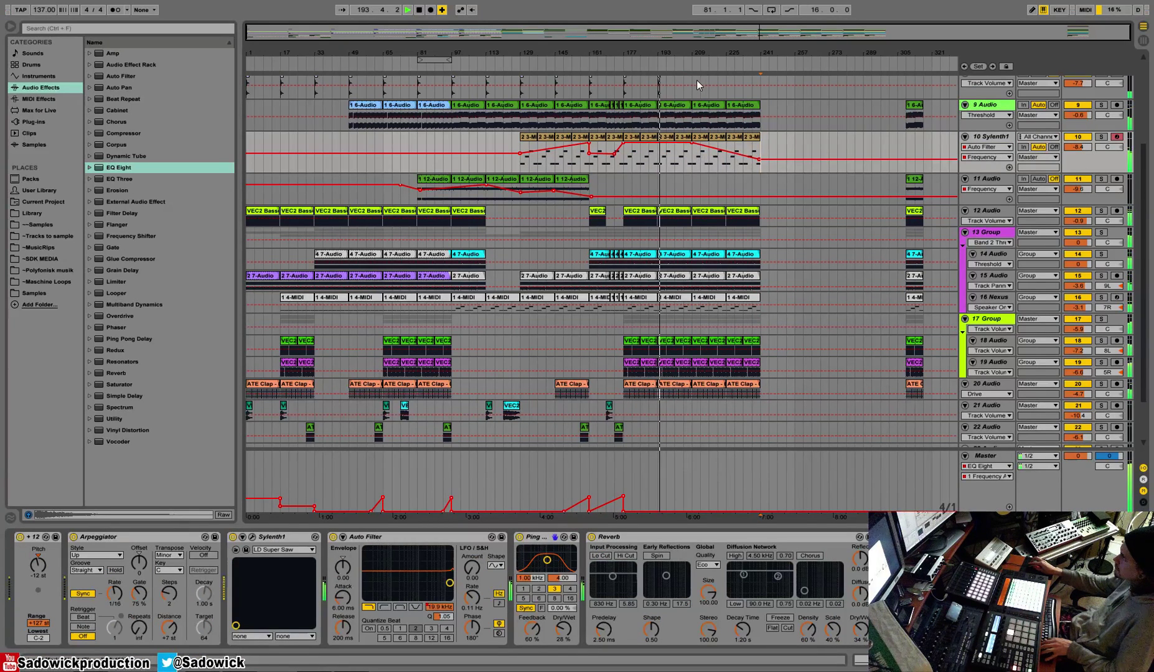
Step: Repeat the 8 Audio hit at bars 209 and 225, undoing the extra duplication beyond bar 241
drag(697, 79, 726, 84)
key(ctrl+d)
key(ctrl+d)
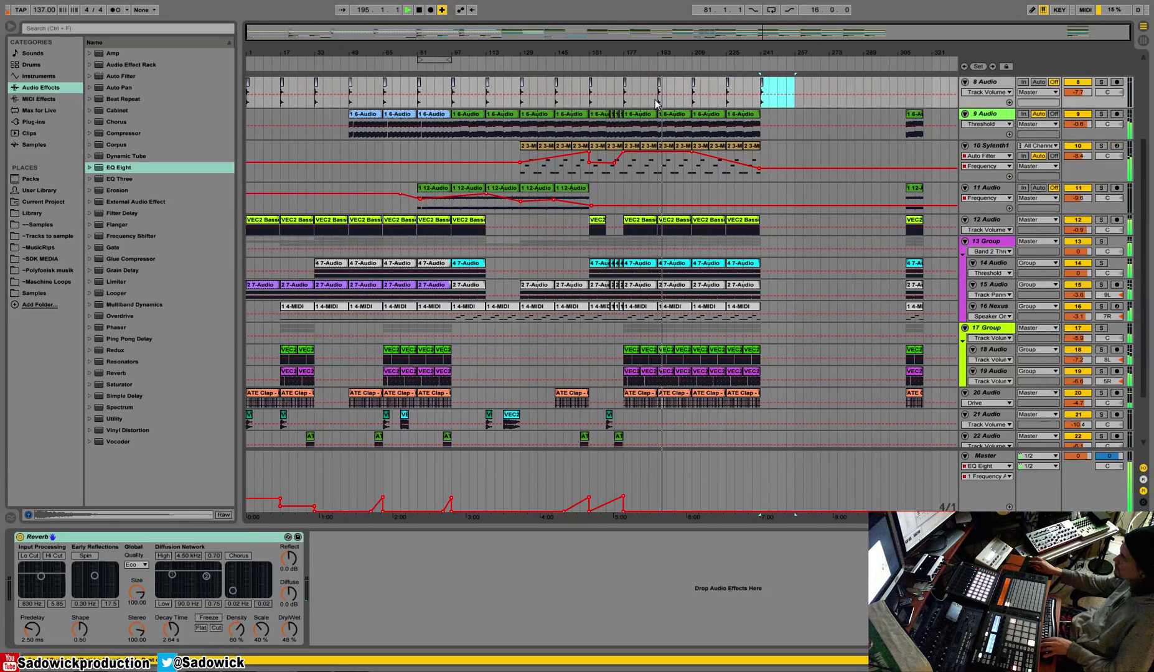
key(ctrl+z)
Step: Automate 9 Audio's Auto Filter frequency to fall from about bar 201 to a low value at bar 225
click(1101, 126)
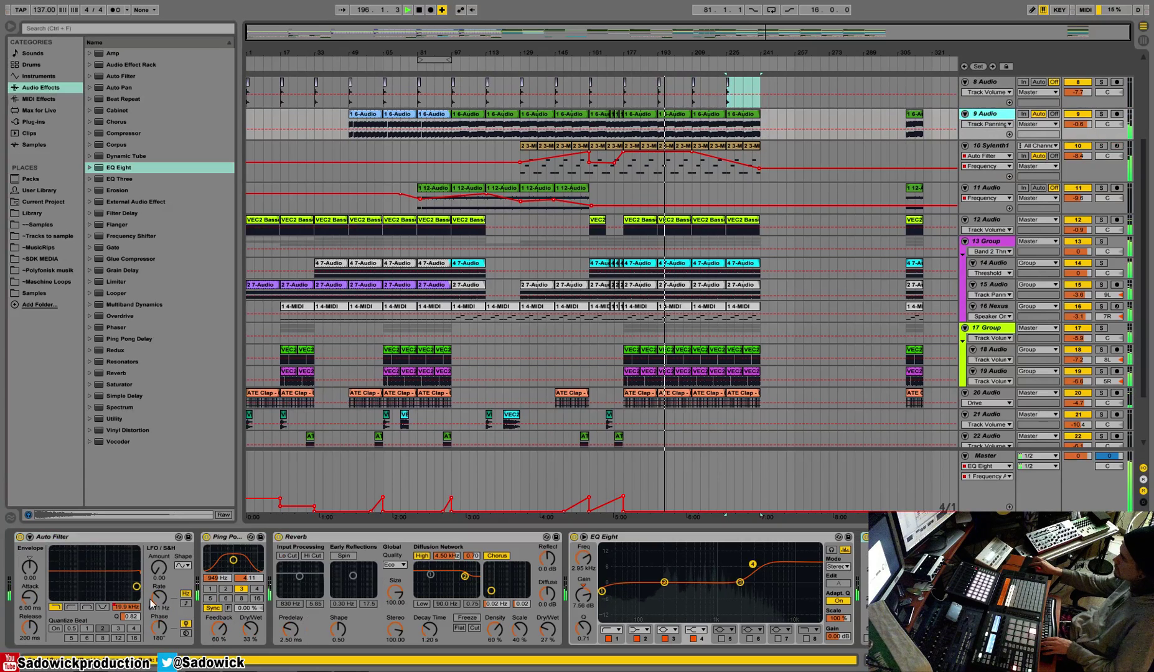
click(129, 607)
key(b)
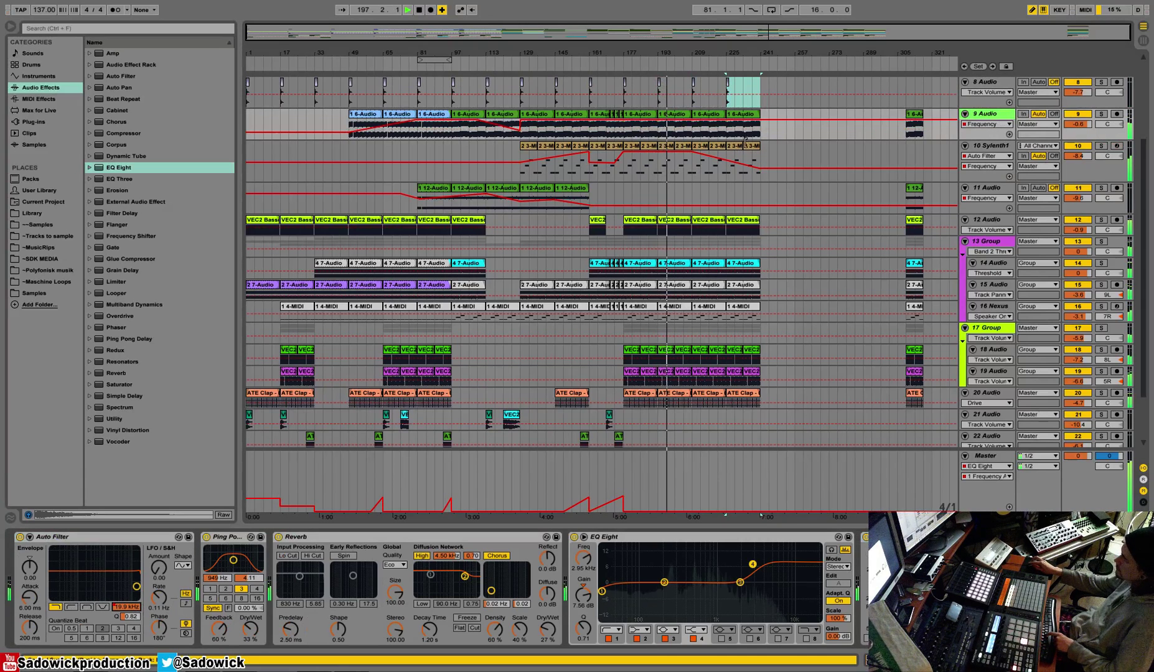
drag(746, 142, 685, 153)
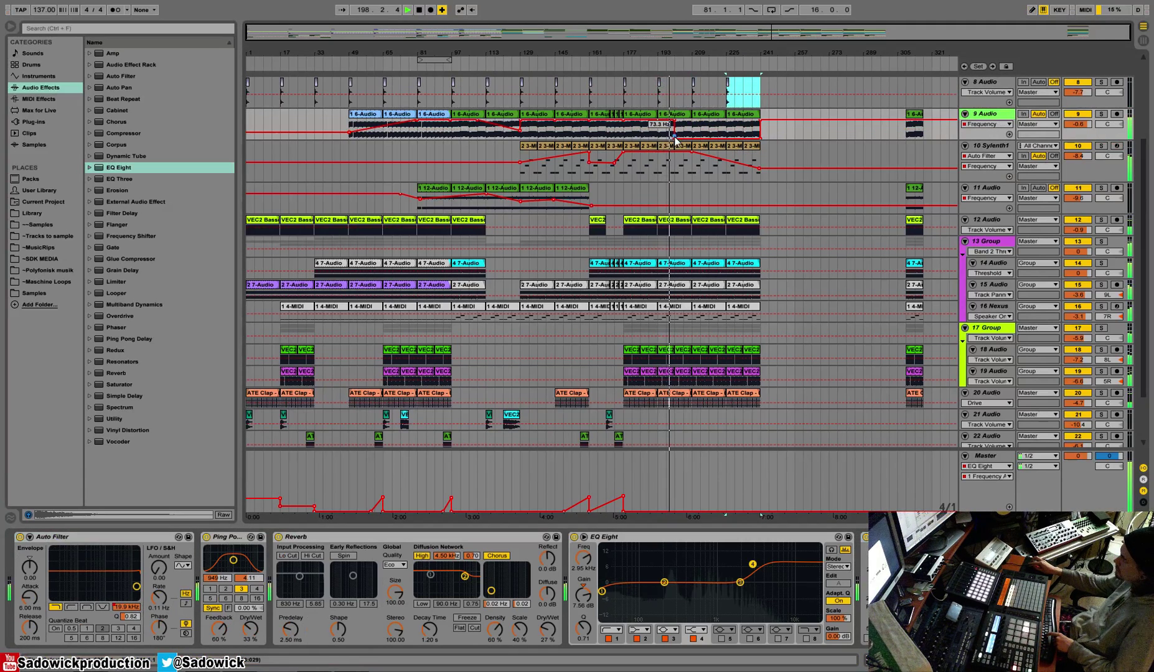
click(675, 137)
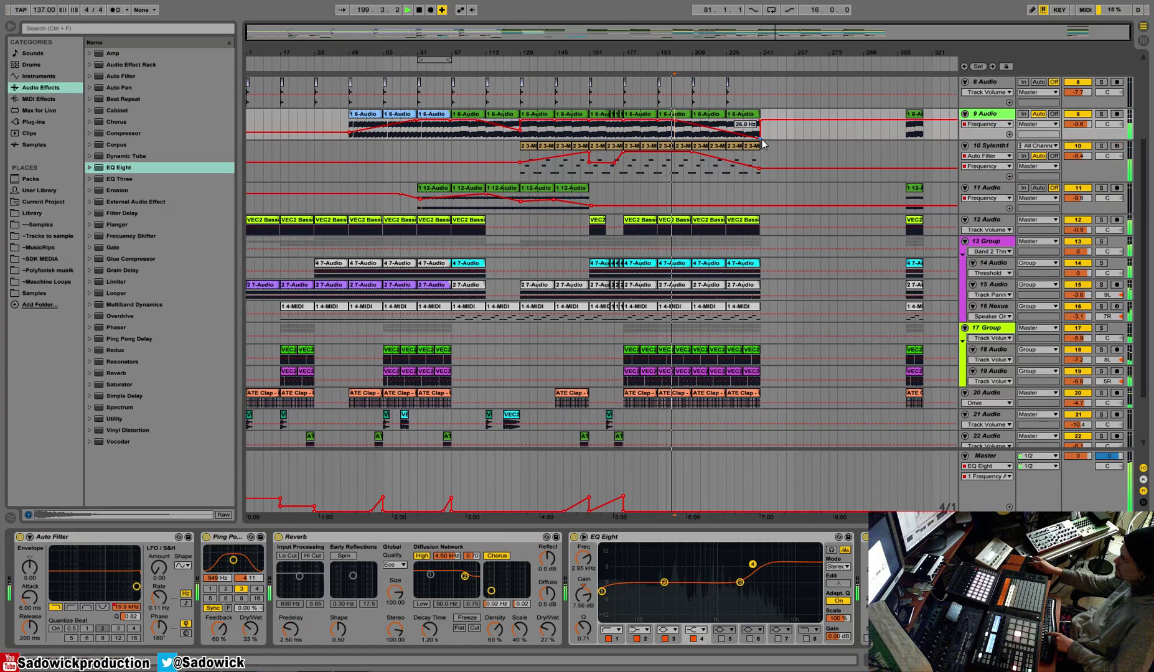
drag(760, 139, 726, 135)
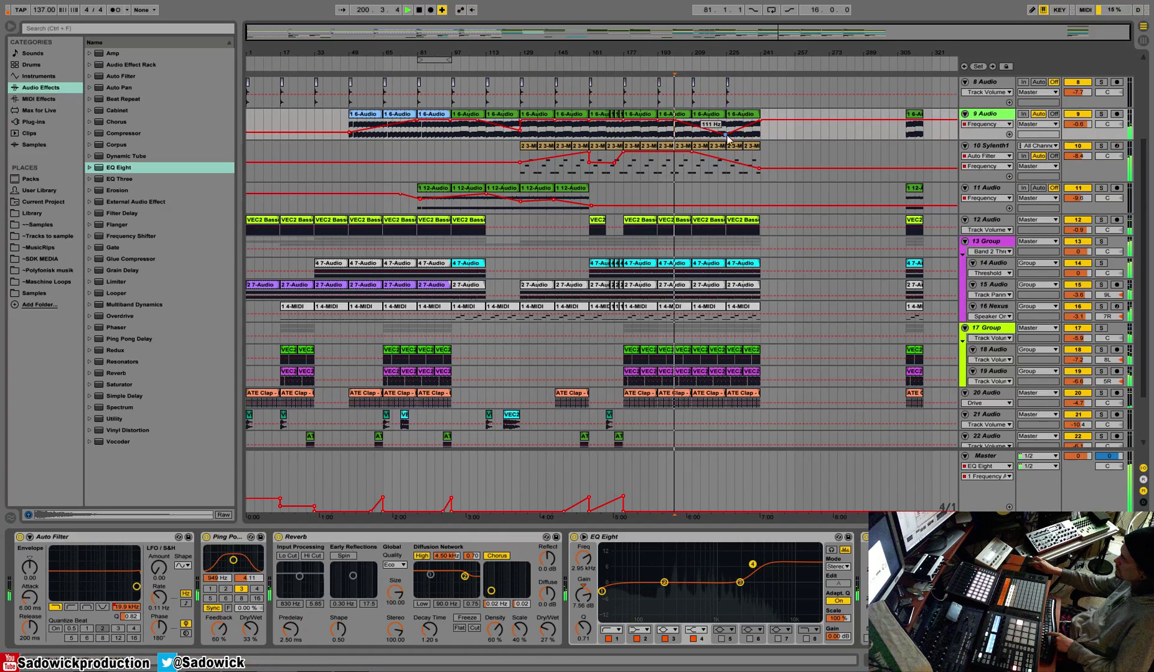
click(760, 120)
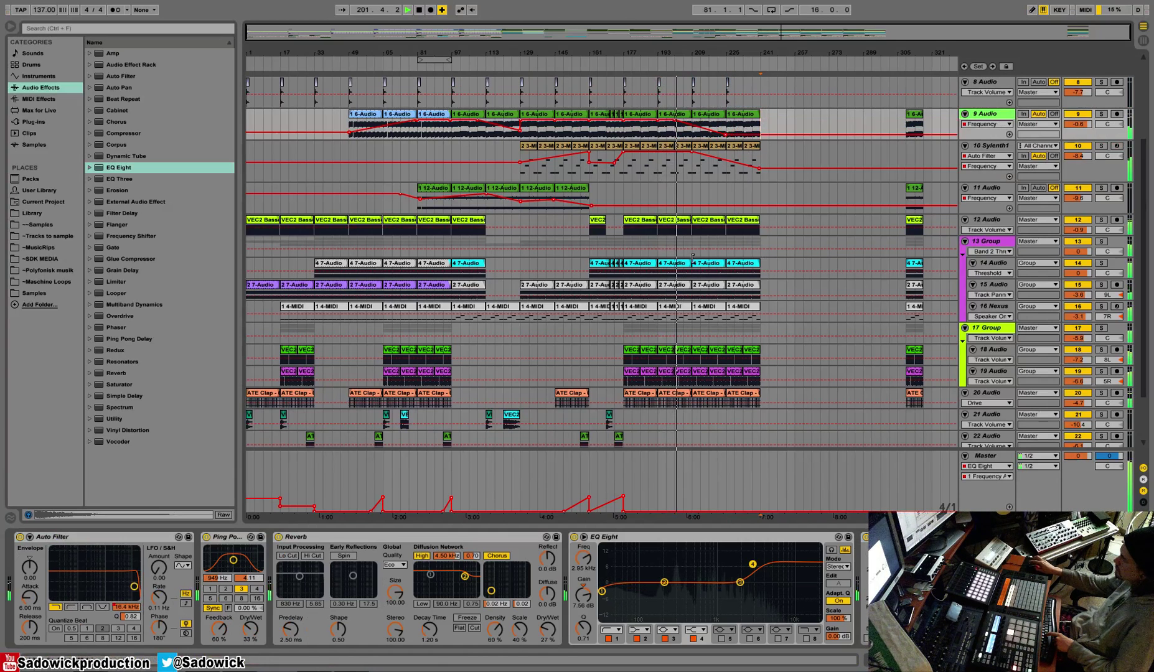
Step: Cut the bass drum clip on 12 Audio from bar 205 to bar 209 to make a break
scroll(770, 309, down, 3)
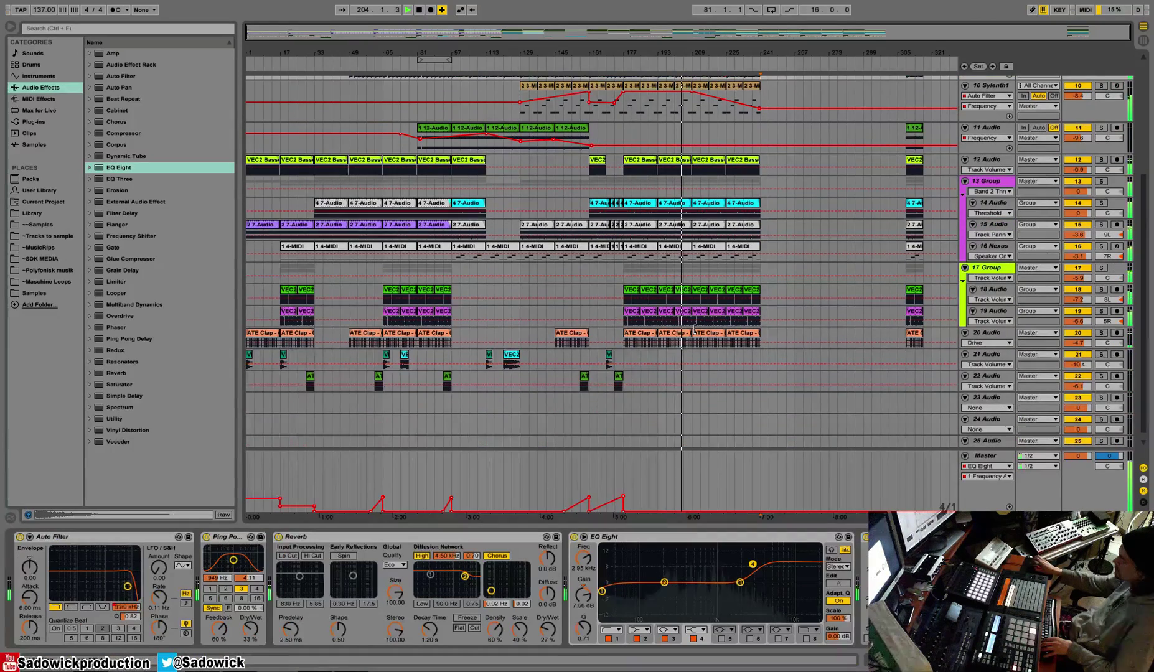
scroll(694, 330, up, 2)
scroll(694, 220, up, 3)
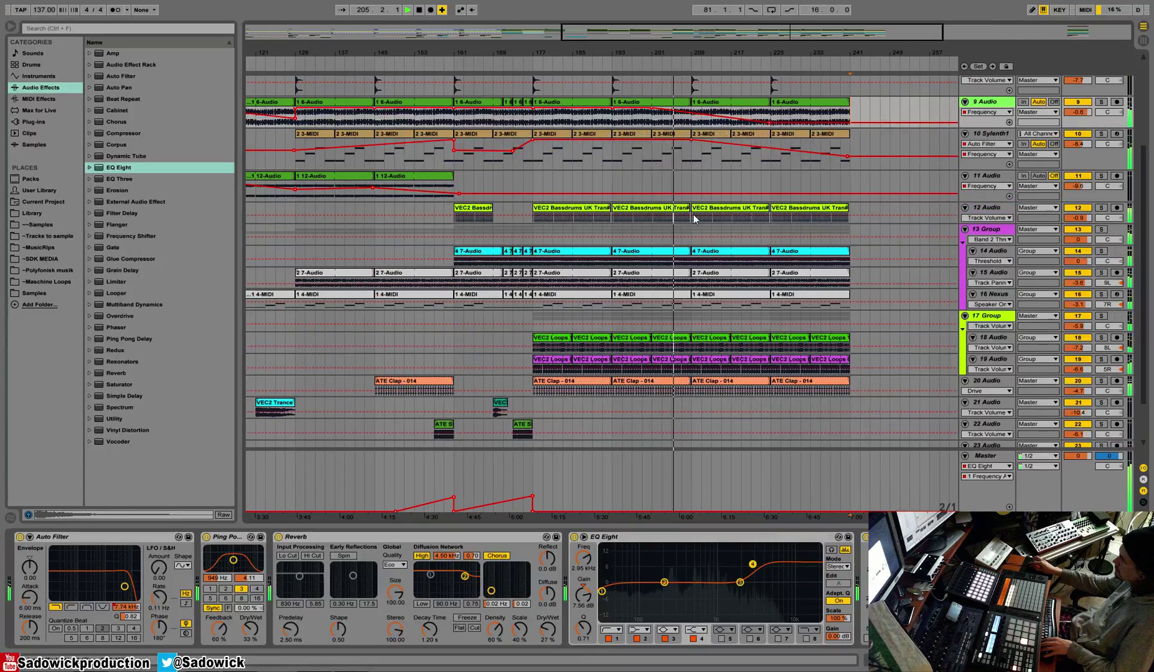
click(694, 218)
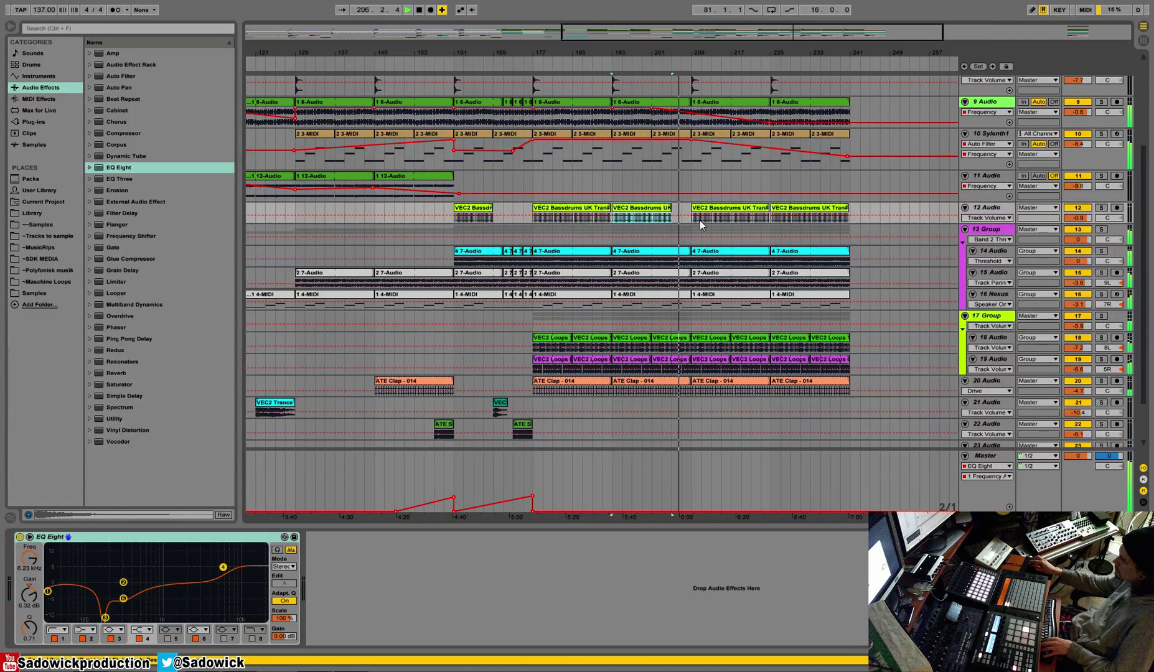
Step: Place a copy of the ATE fill on 22 Audio at bars 205 to 209 and play the transition
click(687, 431)
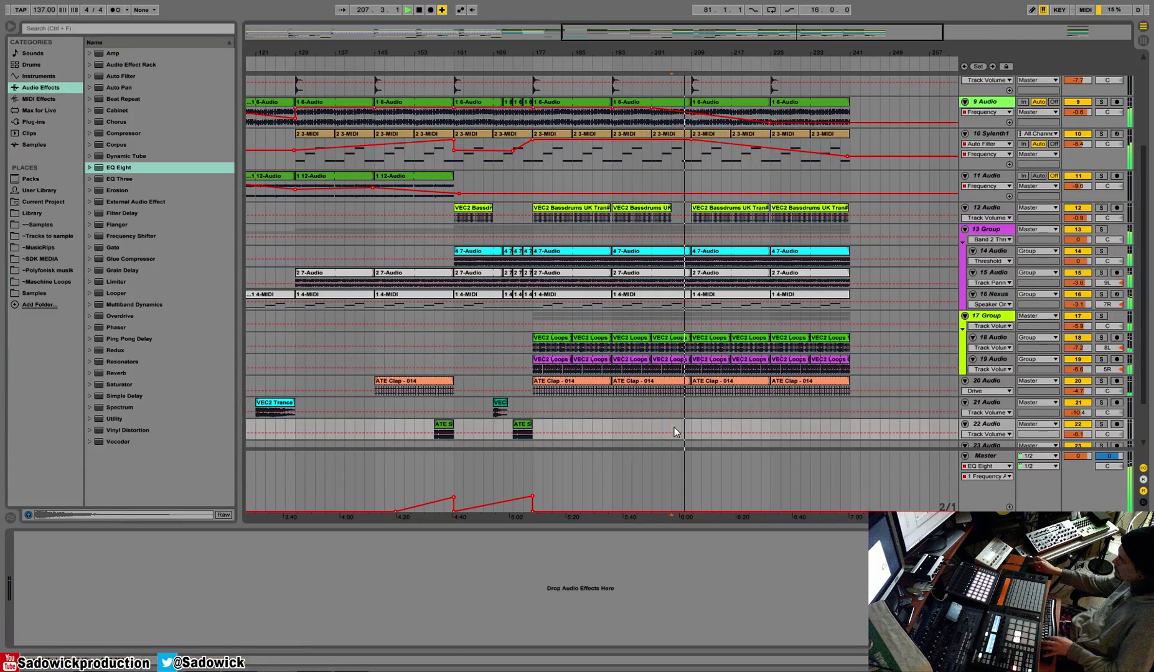
key(space)
scroll(530, 371, up, 2)
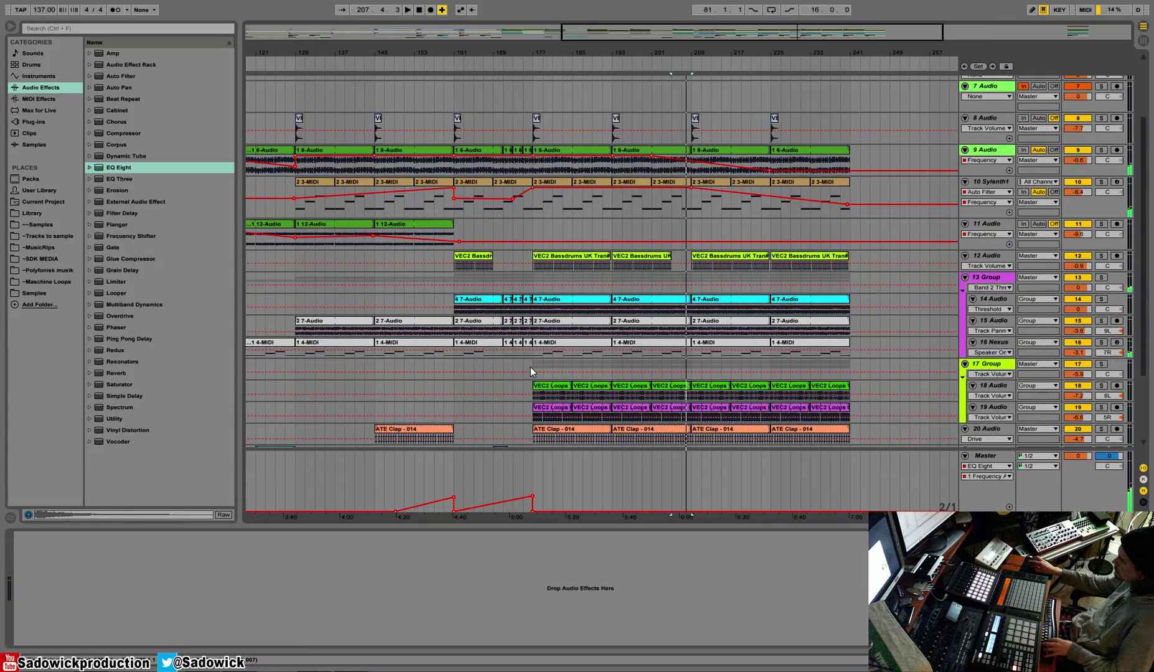
key(space)
scroll(530, 372, down, 4)
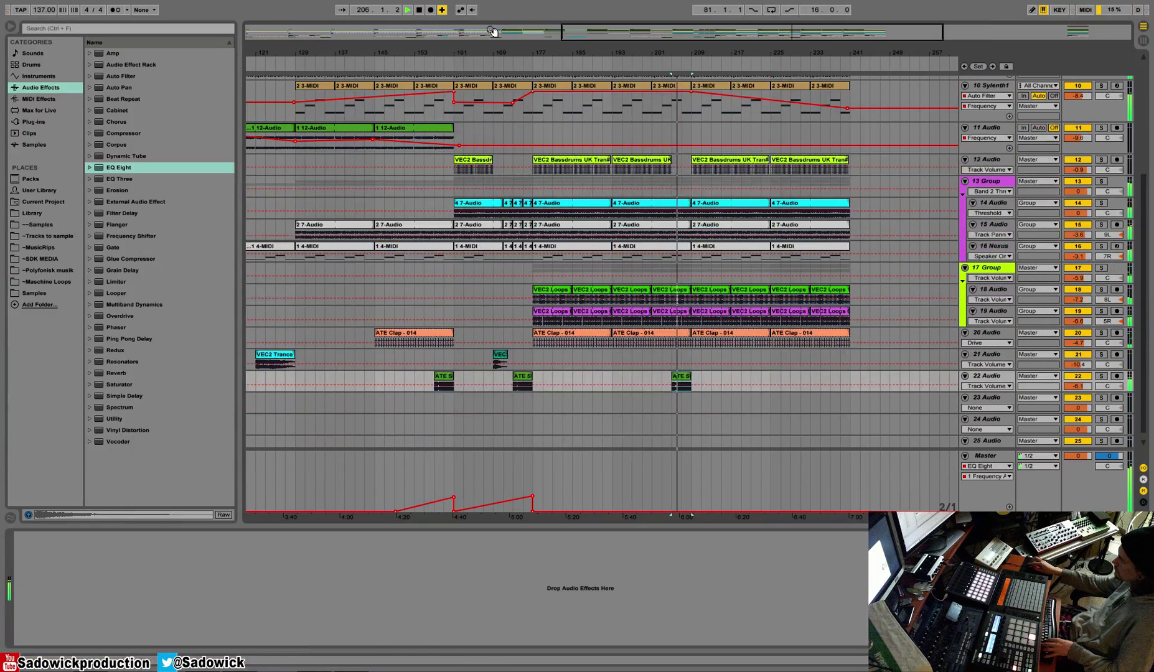
Step: Copy the two 21 Audio effect clips from bars 65 and 73 and paste them starting at bar 209
drag(492, 31, 483, 364)
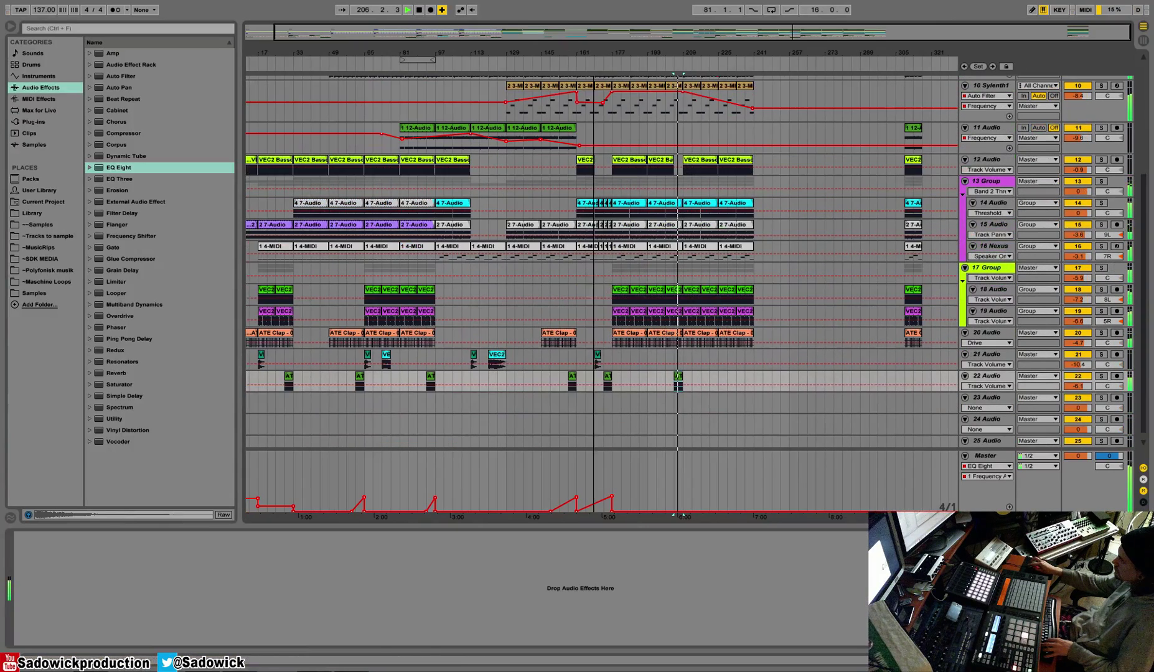
click(391, 355)
click(681, 359)
key(ctrl+v)
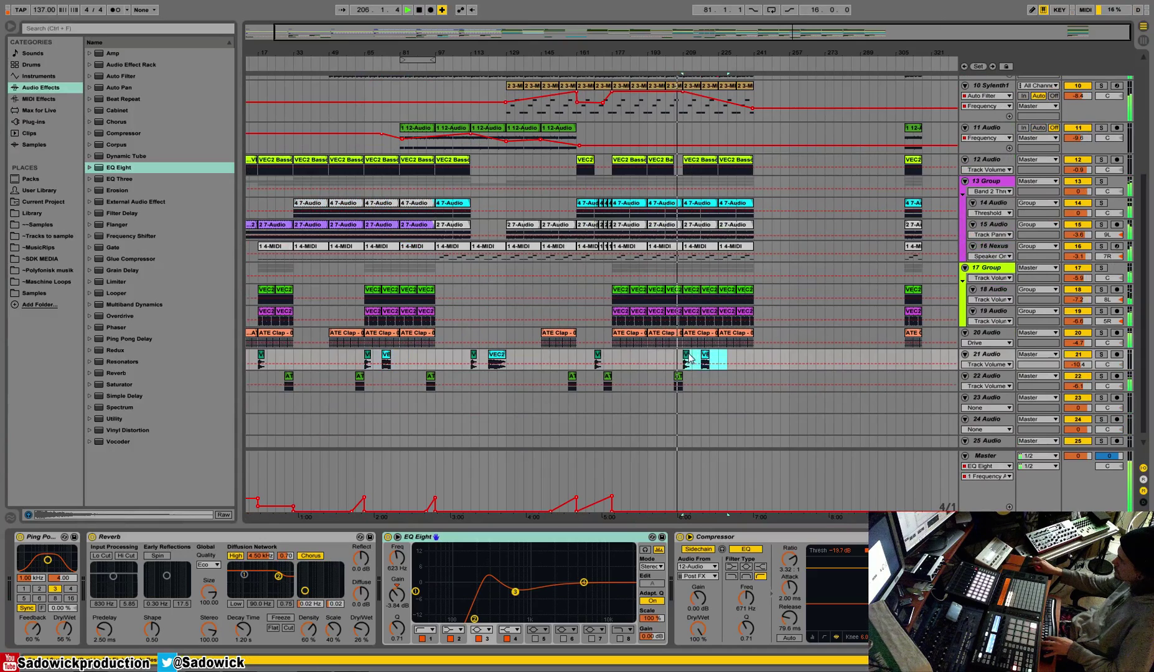
Step: Drop Sylenth1's Auto Filter frequency automation to about 1.99 kHz at bar 209, and flatten 9 Audio's filter automation at its open level after that bar
scroll(744, 239, up, 3)
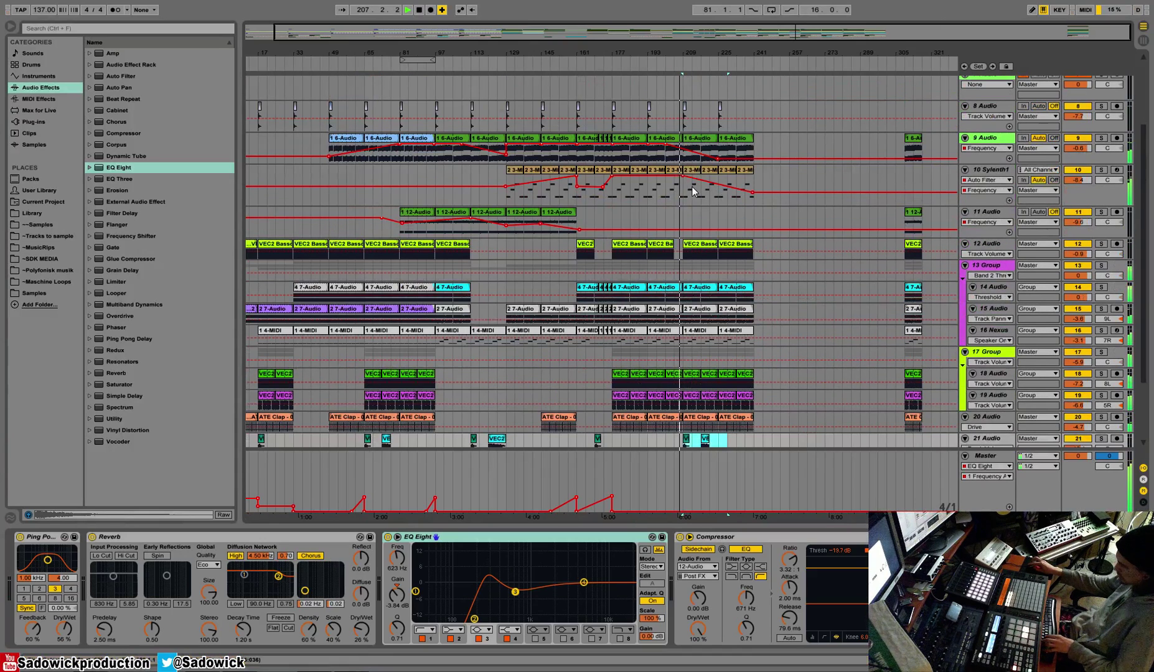
key(b)
click(689, 185)
key(b)
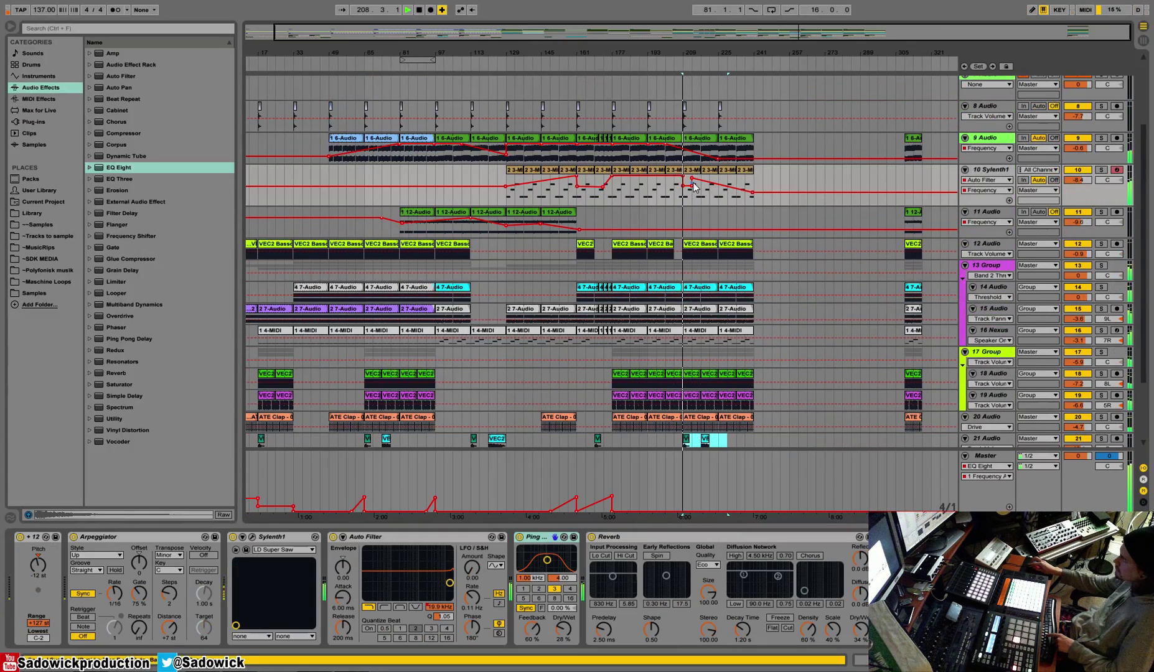
click(692, 179)
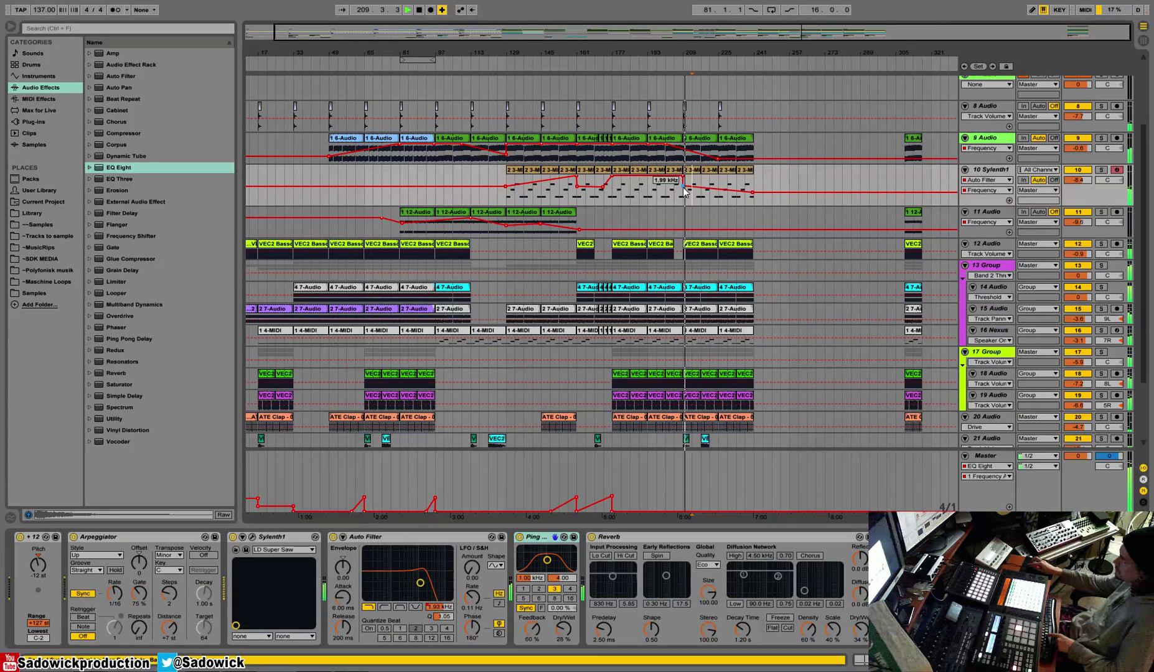
drag(685, 188, 719, 144)
click(1102, 141)
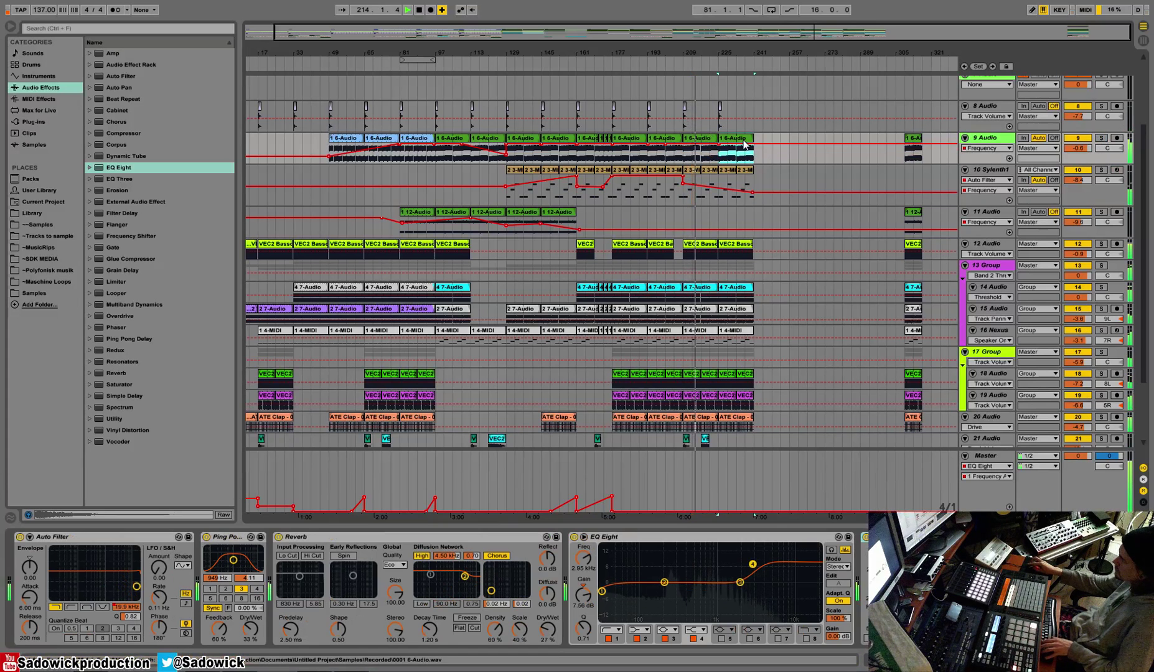
Step: Replace the 14 Audio, 15 Audio and 16 Nexus clips at bar 225 with copies of the clips from bar 33
scroll(740, 218, down, 5)
click(735, 239)
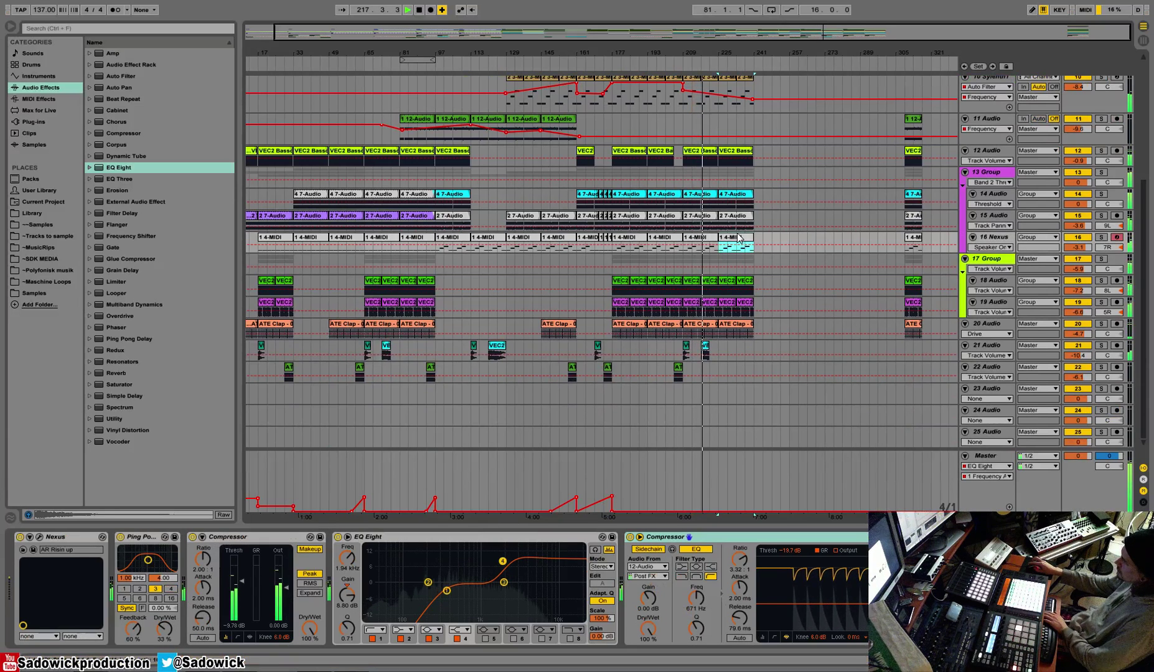
drag(328, 250, 295, 200)
click(731, 194)
key(ctrl+v)
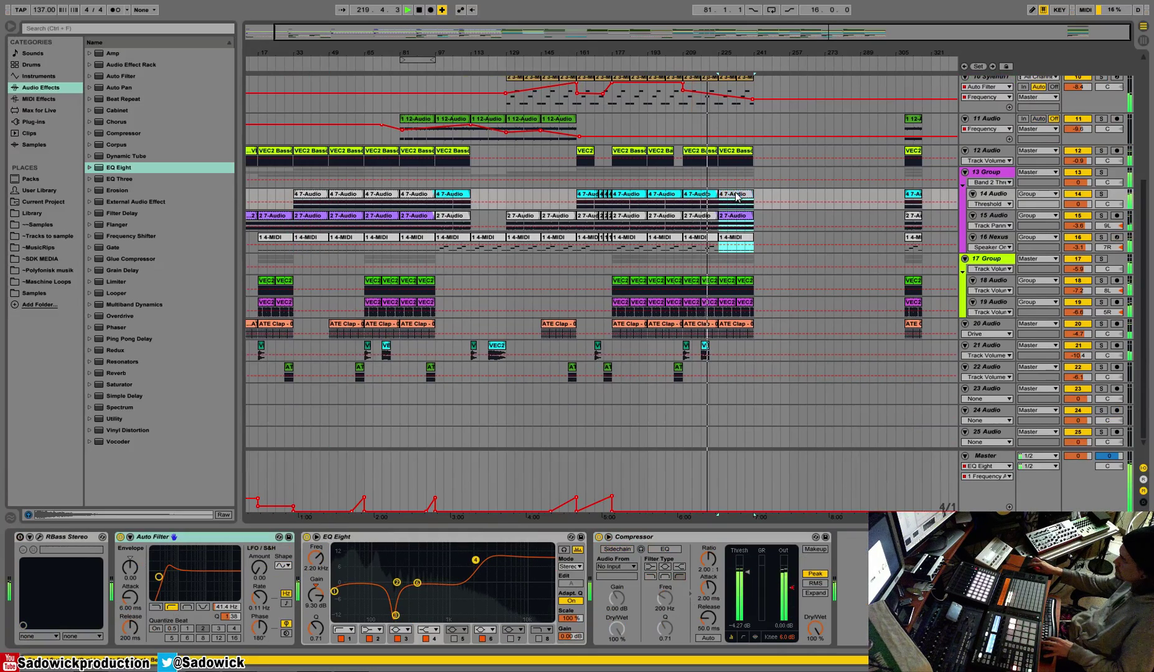
key(space)
key(space)
Step: Delete the ATE Clap clip on 20 Audio from bar 225 to bar 241
scroll(766, 230, up, 3)
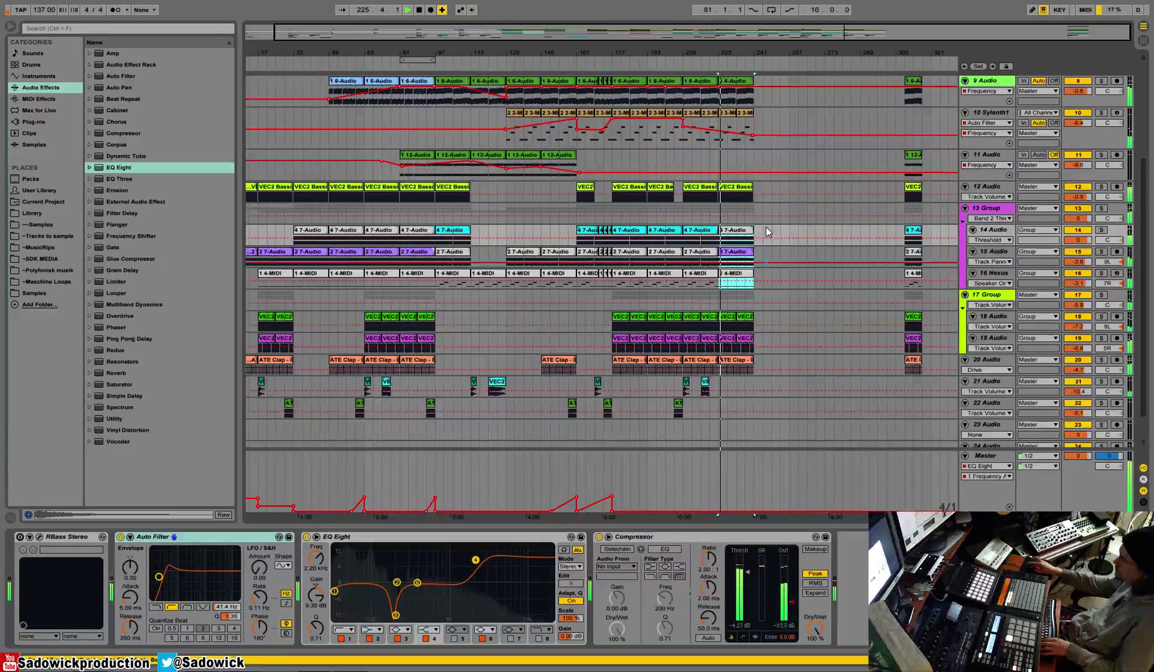
scroll(767, 230, down, 3)
scroll(767, 230, up, 4)
scroll(767, 230, down, 4)
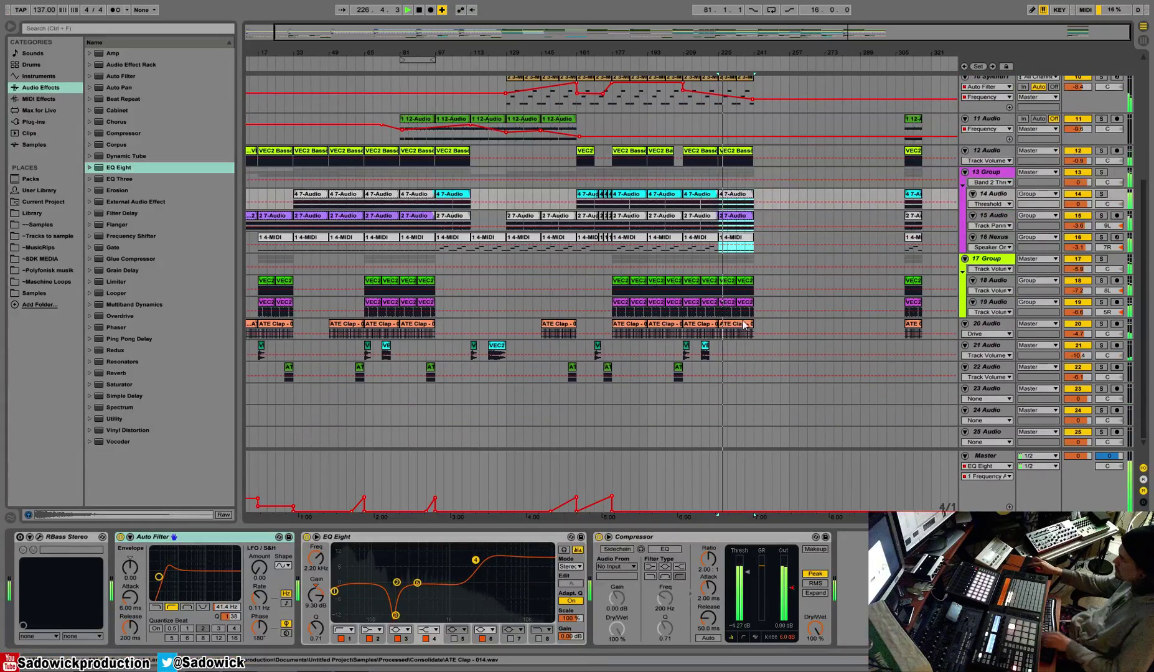
click(747, 326)
key(Delete)
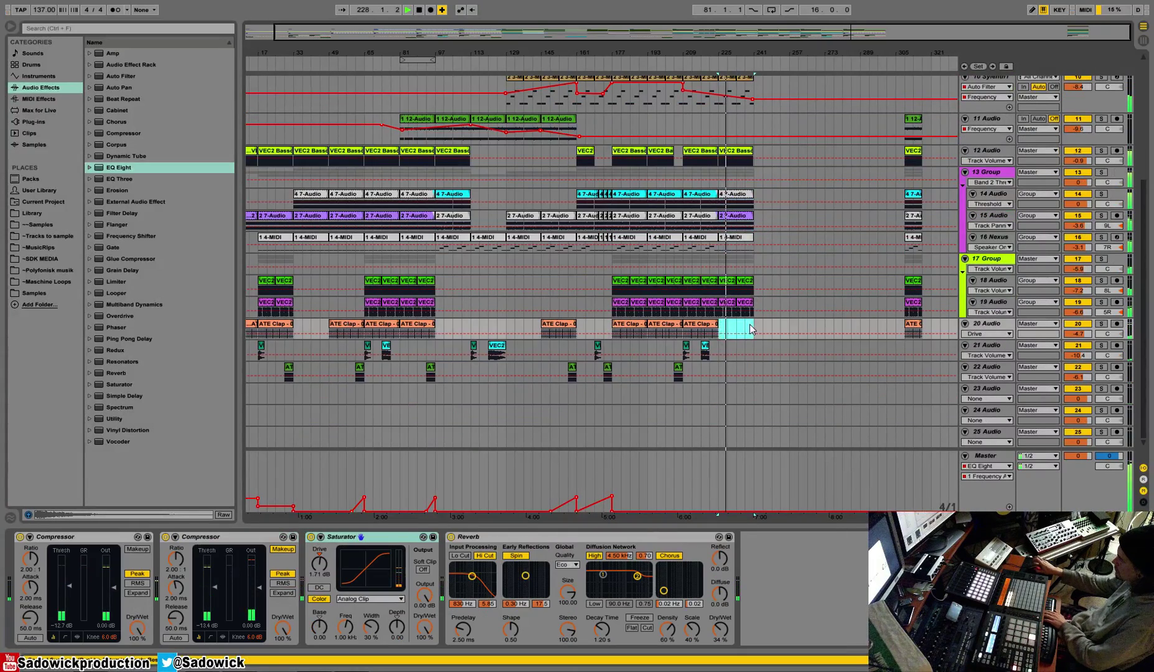
Step: Replace the 9 Audio clip at bar 225 with the blue clip from bar 65, and duplicate the 8 Audio and 9 Audio clips to bar 241
scroll(452, 104, up, 4)
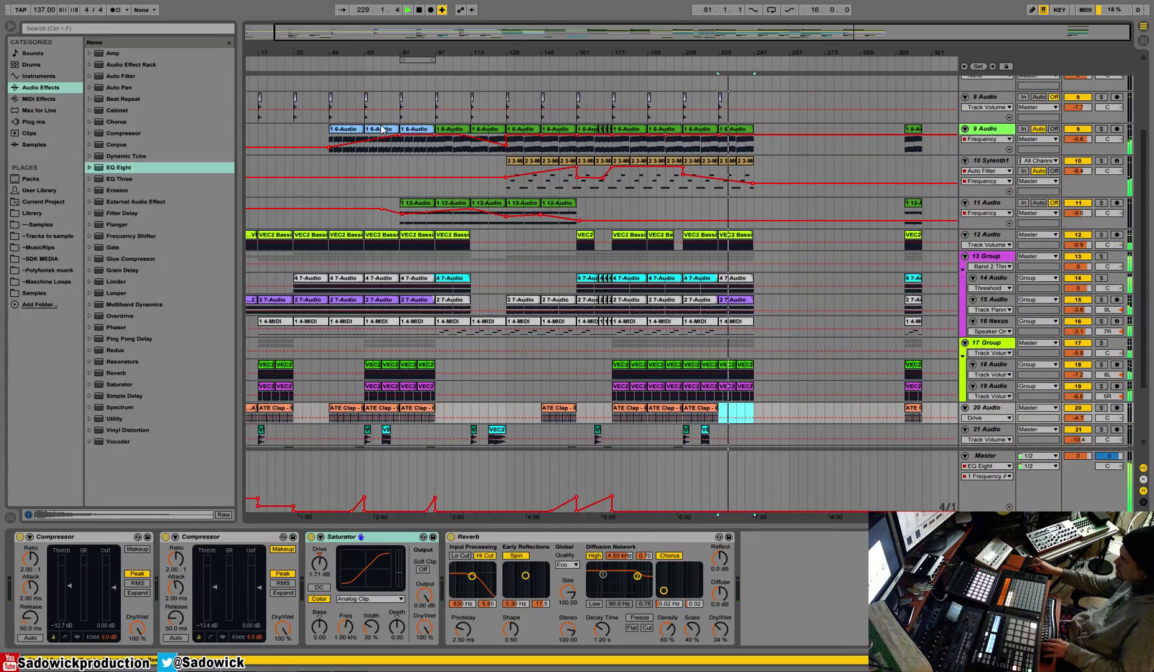
click(746, 129)
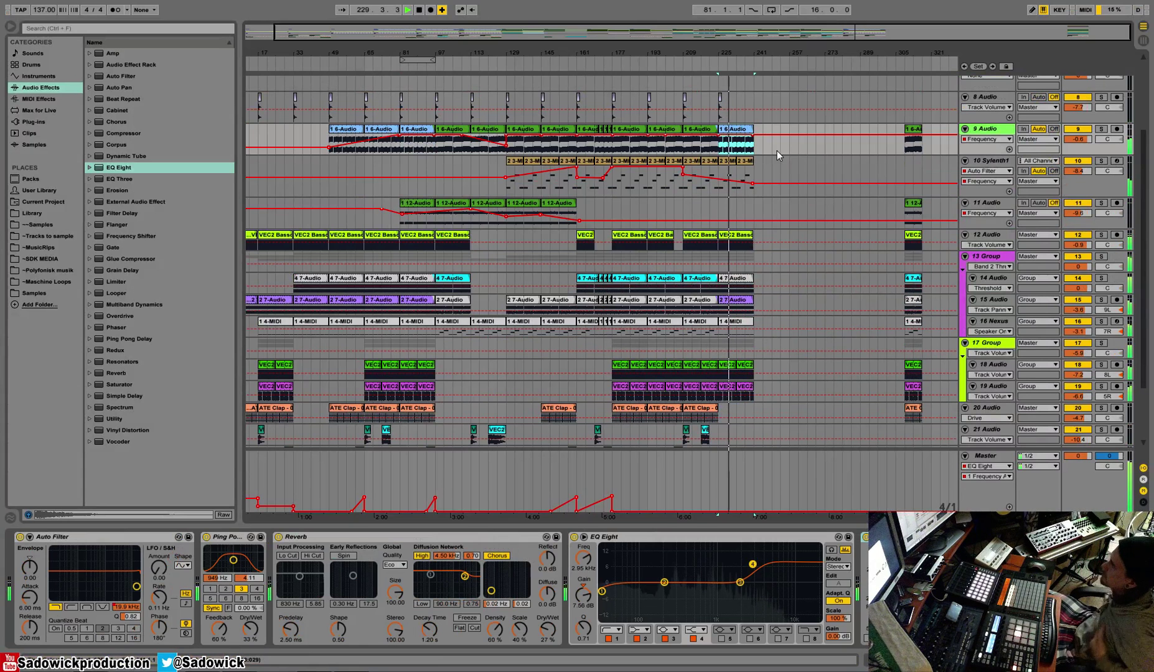
drag(754, 106, 719, 111)
key(ctrl+d)
click(745, 144)
key(ctrl+d)
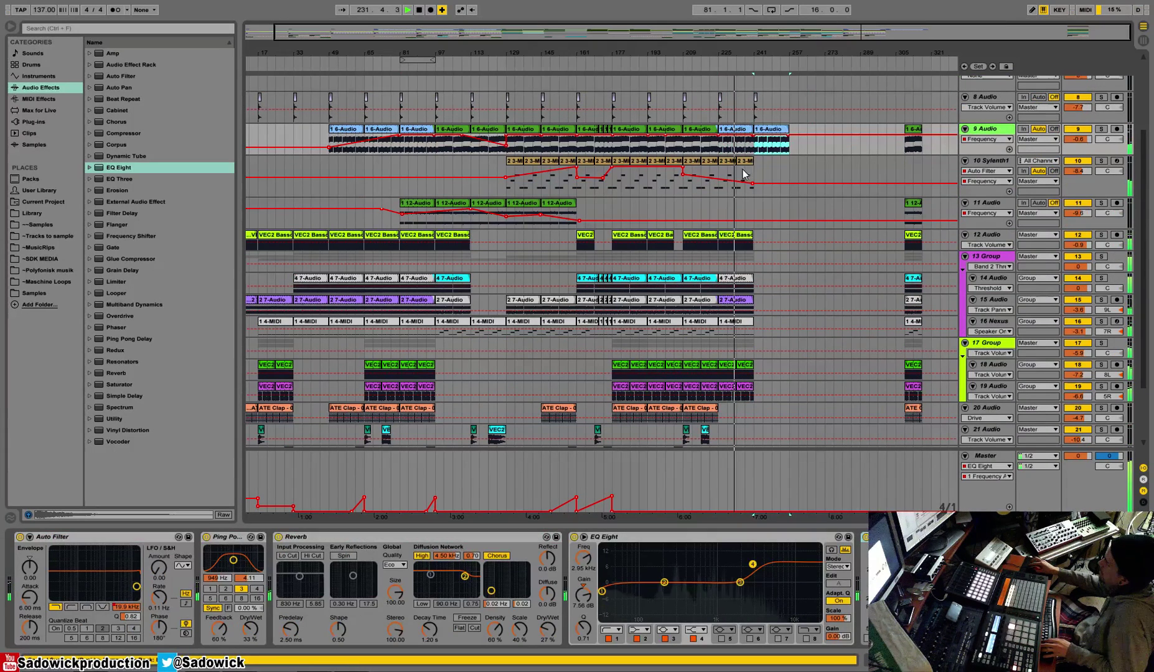
Step: Duplicate the 12 Audio, 15 Audio and 16 Nexus clips from bar 225 to bar 241
click(744, 238)
drag(754, 211, 719, 245)
key(ctrl+d)
click(738, 300)
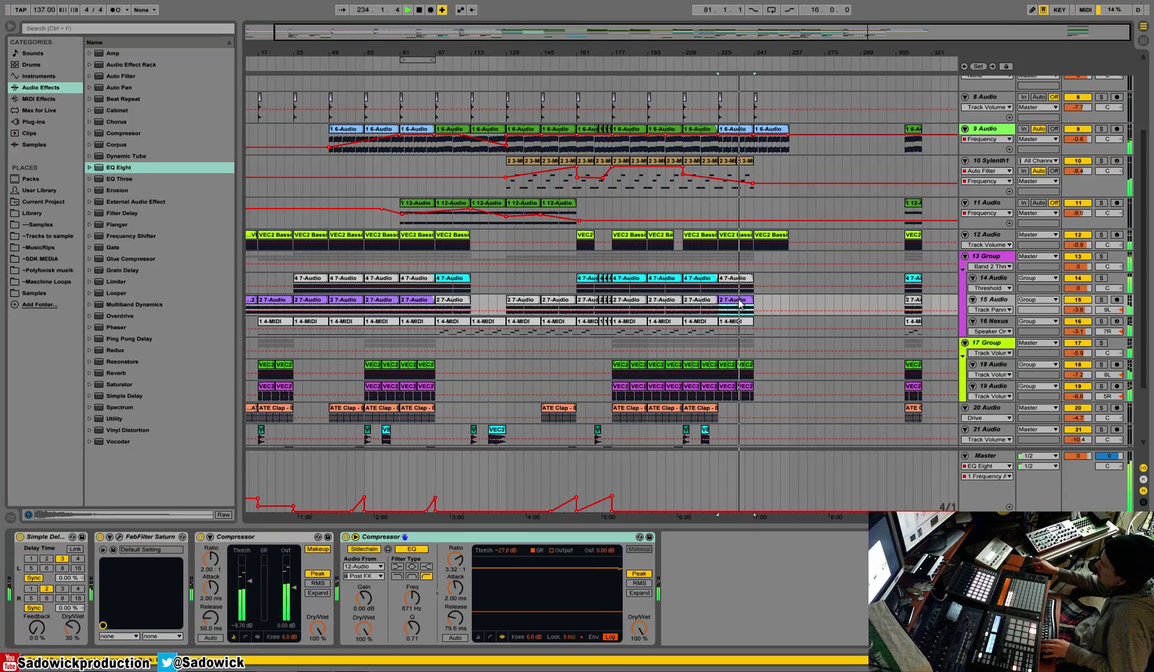
key(ctrl+d)
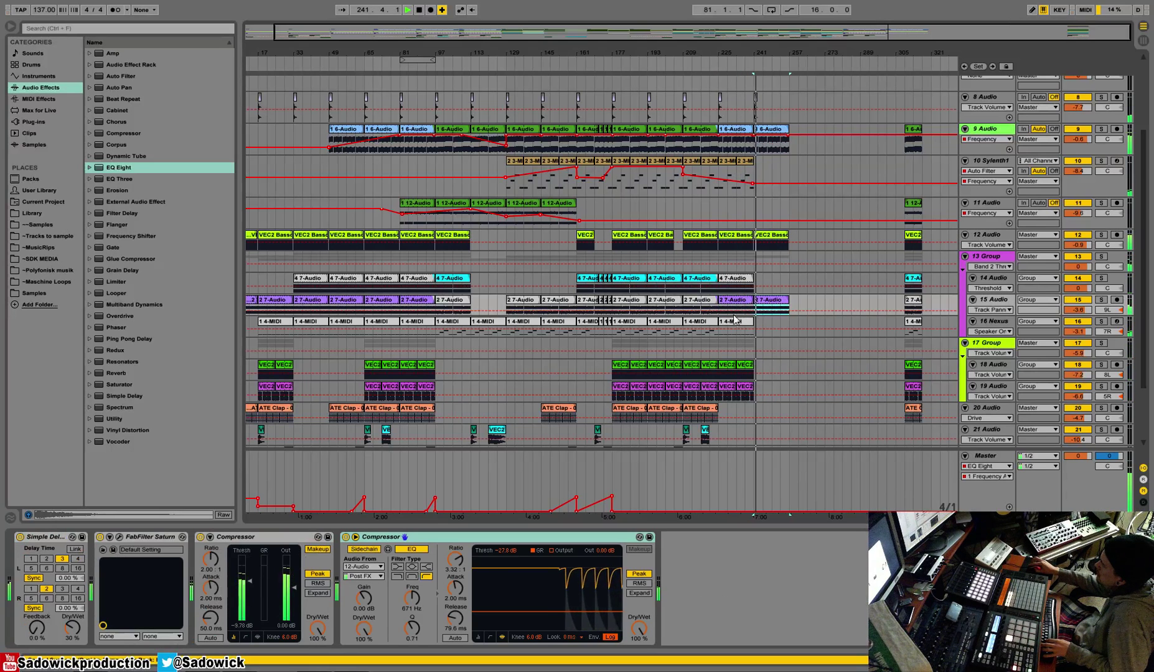
click(747, 328)
key(ctrl+d)
Step: Try a duplicate of the 14 Audio clip at bar 241, check it with solo during playback, and delete it
click(744, 284)
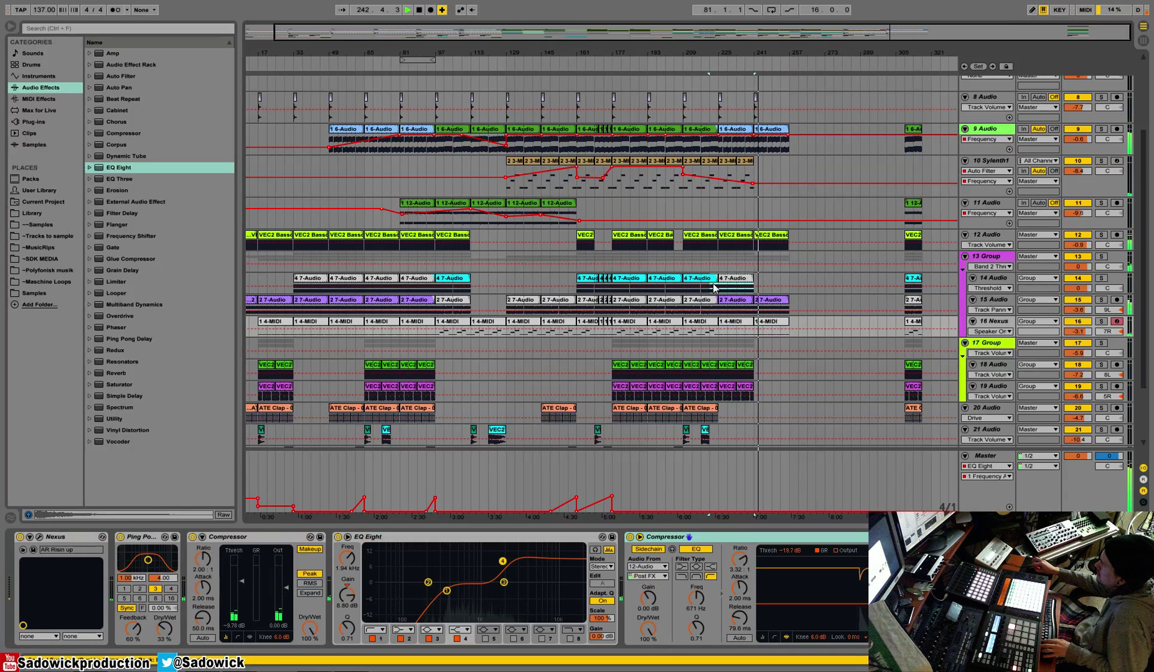
key(ctrl+d)
key(space)
click(771, 300)
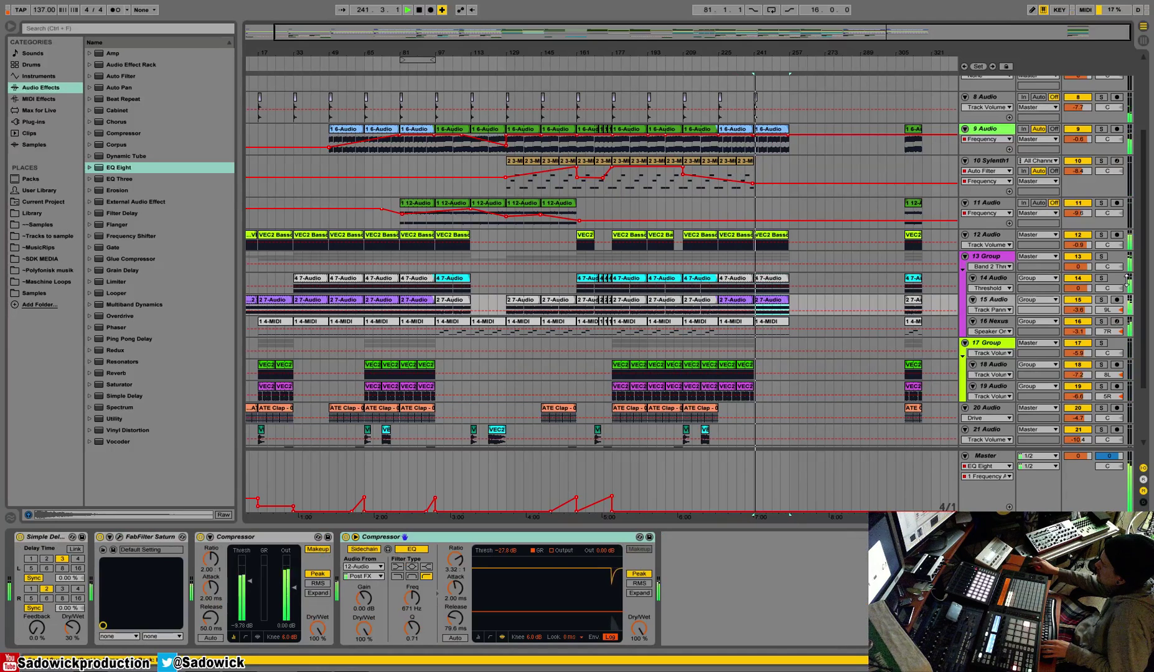
click(1103, 278)
click(1102, 278)
click(777, 284)
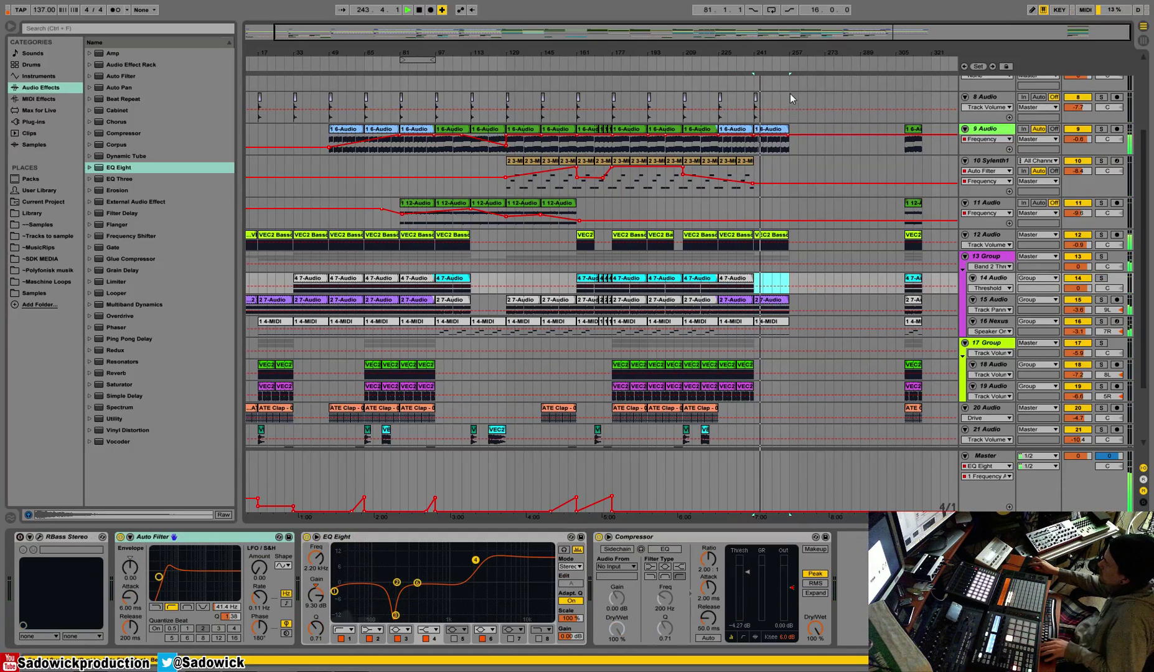
Step: Duplicate the 8 Audio and 9 Audio clips to bar 257 and ramp 9 Audio's filter frequency down towards bar 273
drag(790, 94, 753, 147)
key(ctrl+d)
drag(825, 135, 823, 148)
click(792, 154)
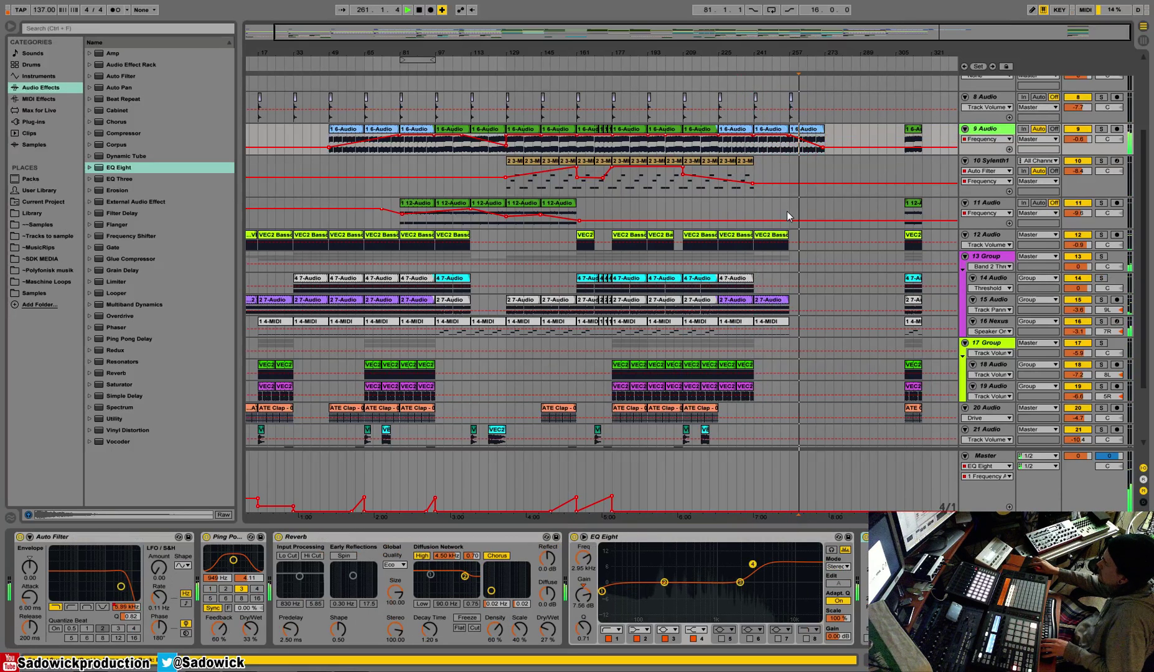
Step: Duplicate the 11 Audio to 16 Nexus section from bar 241 to bar 257, and add another 8 Audio clip at bar 273
drag(787, 211, 757, 325)
key(ctrl+d)
key(space)
key(space)
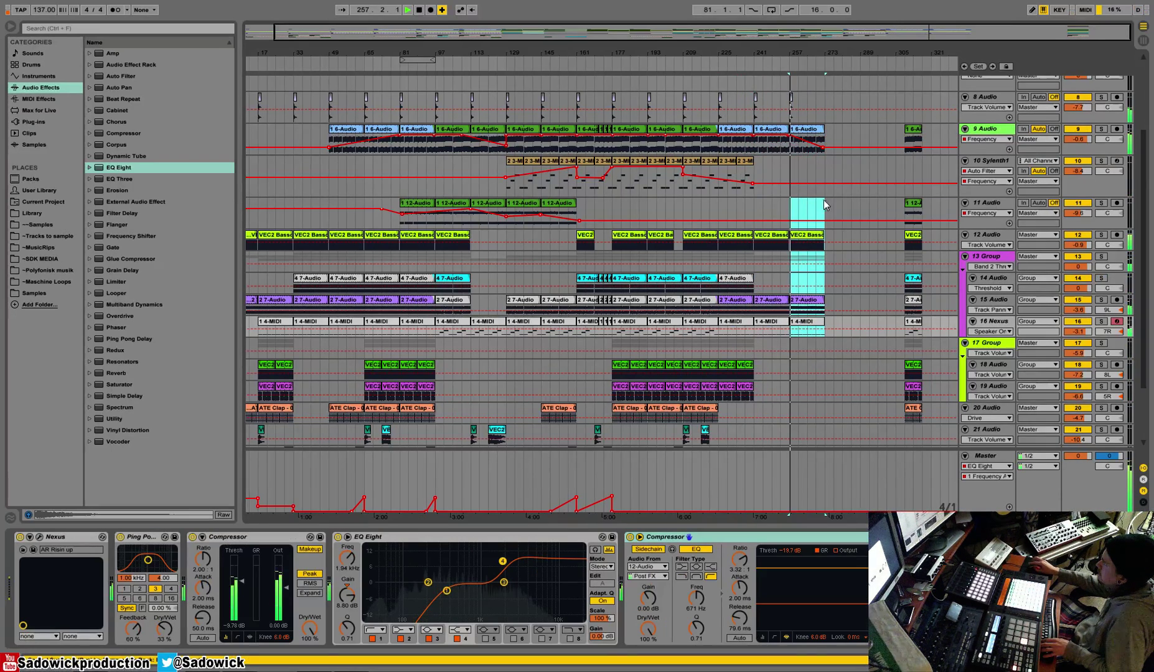
drag(826, 97, 790, 100)
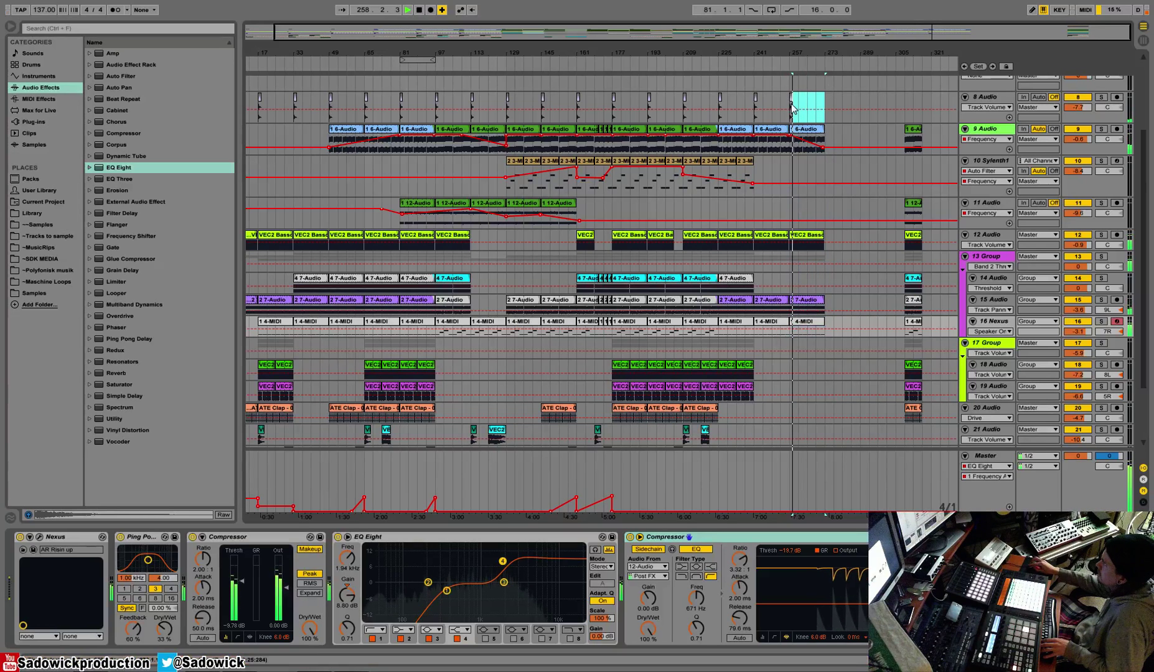
key(ctrl+d)
Step: Automate the Master EQ Eight frequency with a ramp near bar 221 and steps to about 70.7 Hz at bar 241 and 248 Hz at bar 257
click(986, 456)
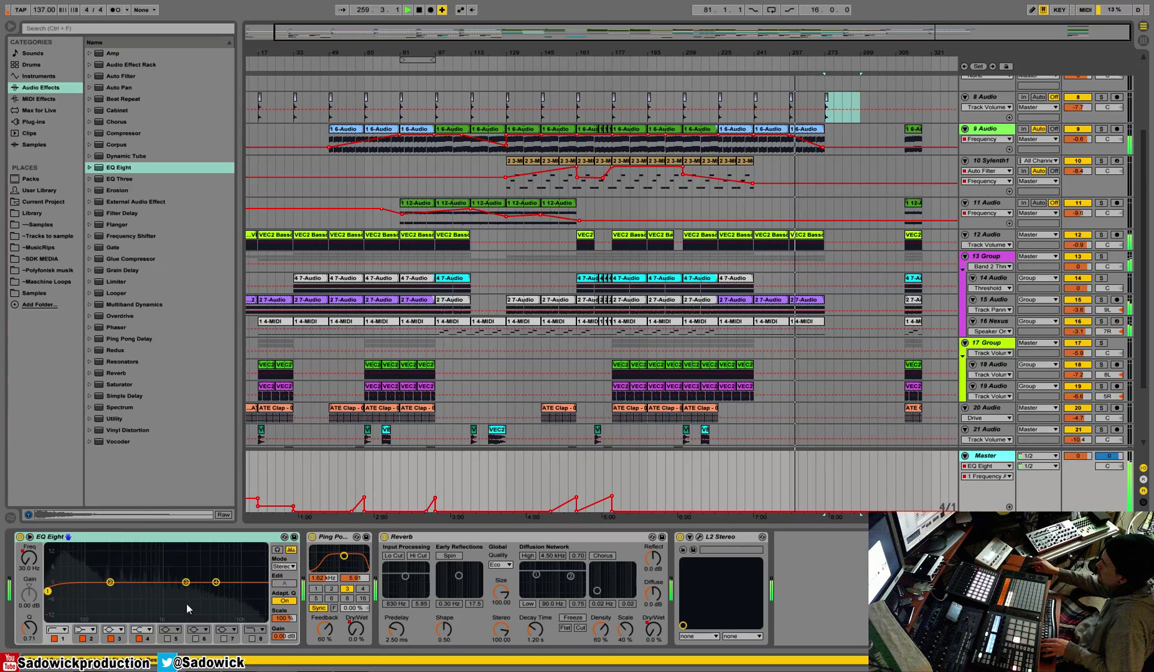
click(29, 558)
key(space)
key(space)
key(b)
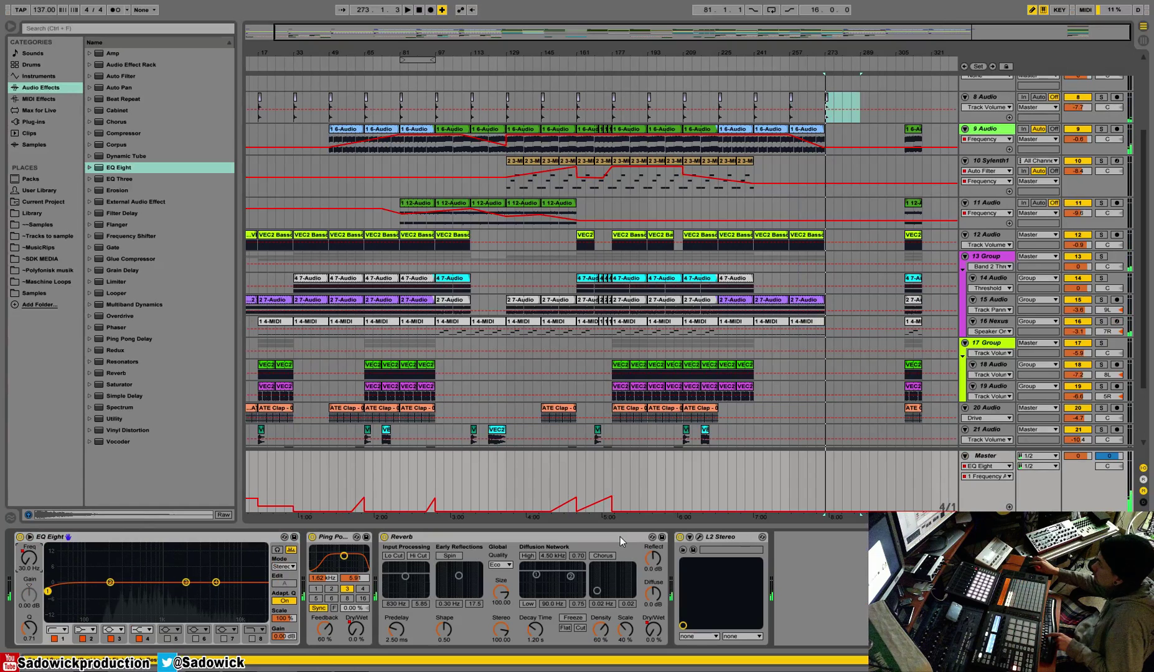
click(703, 495)
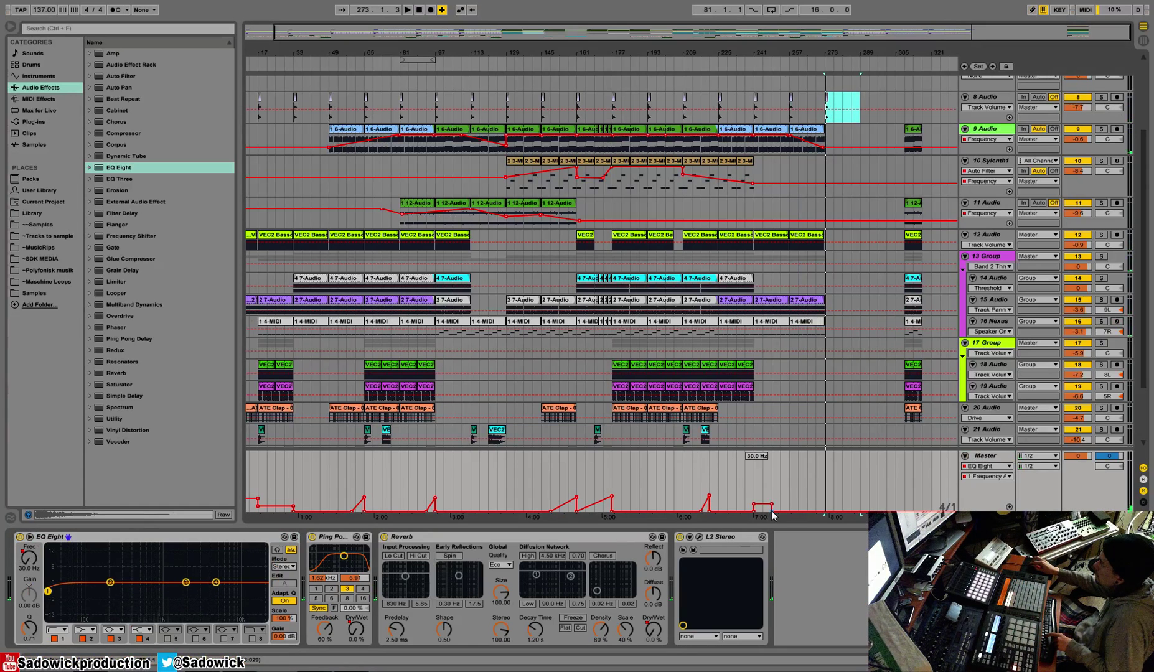
drag(772, 515, 802, 497)
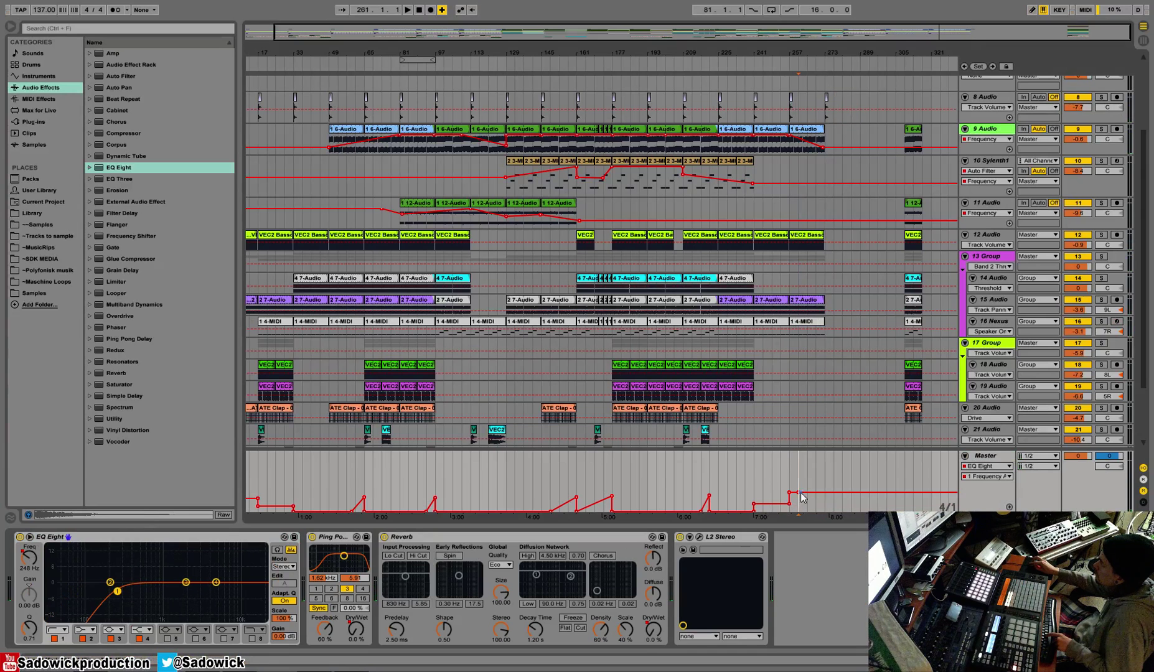
click(789, 480)
key(space)
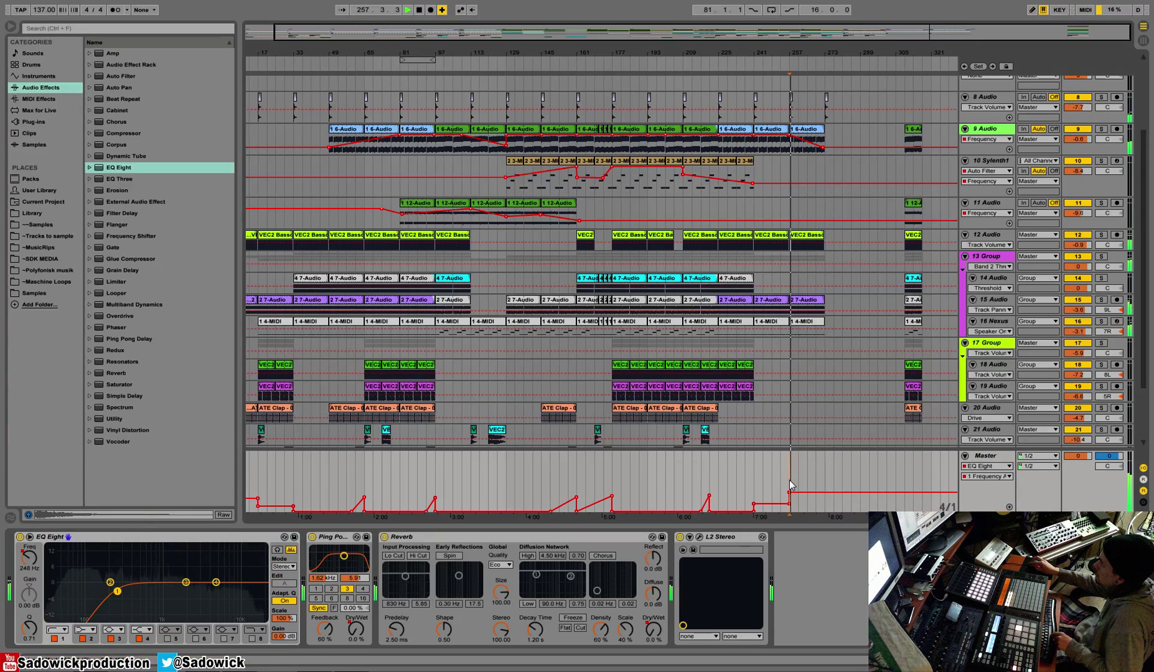
key(space)
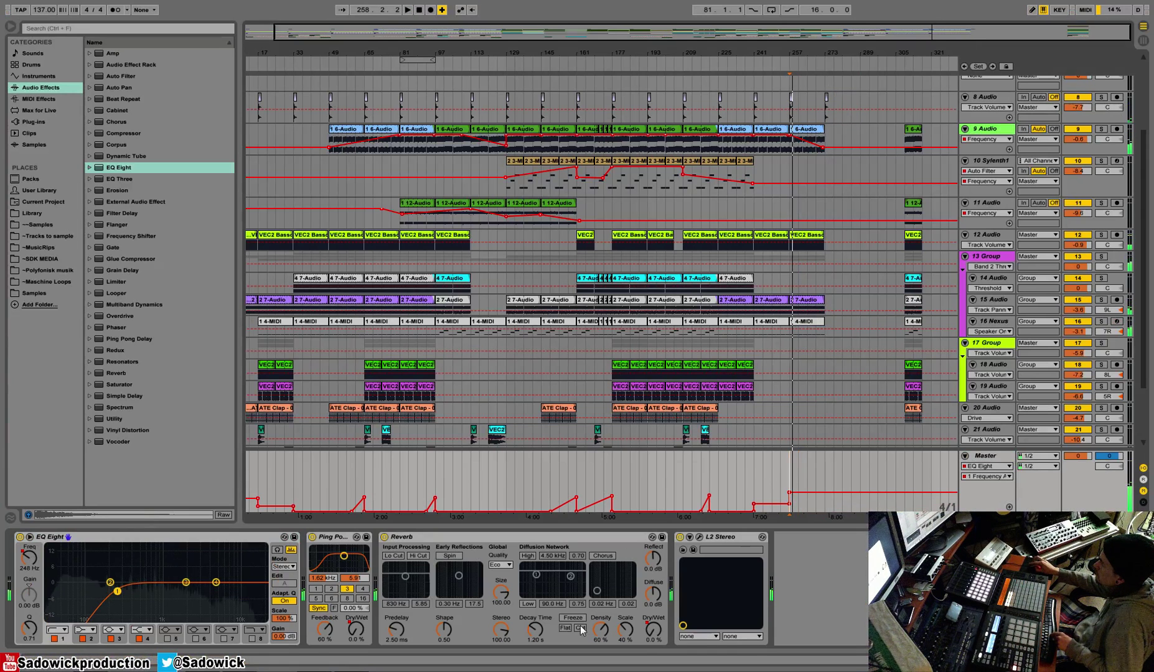
Step: Draw Ping Pong Delay dry/wet ramps on the Master peaking near bars 221, 241, 257 and 273, holding the level after the last
click(356, 629)
key(b)
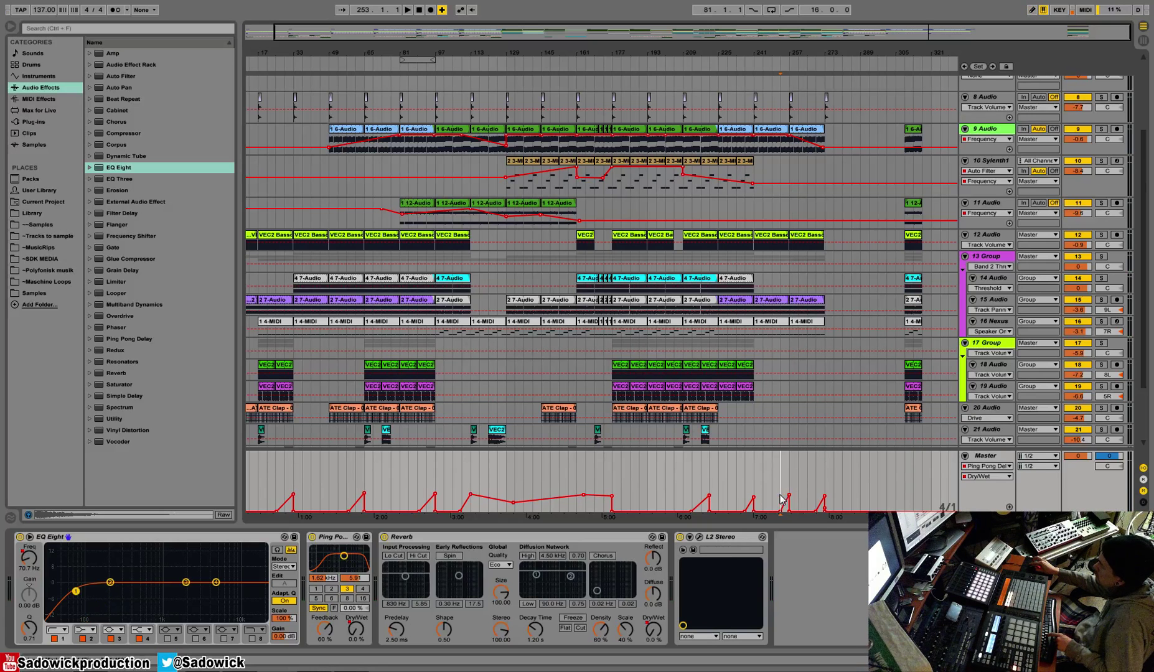
key(space)
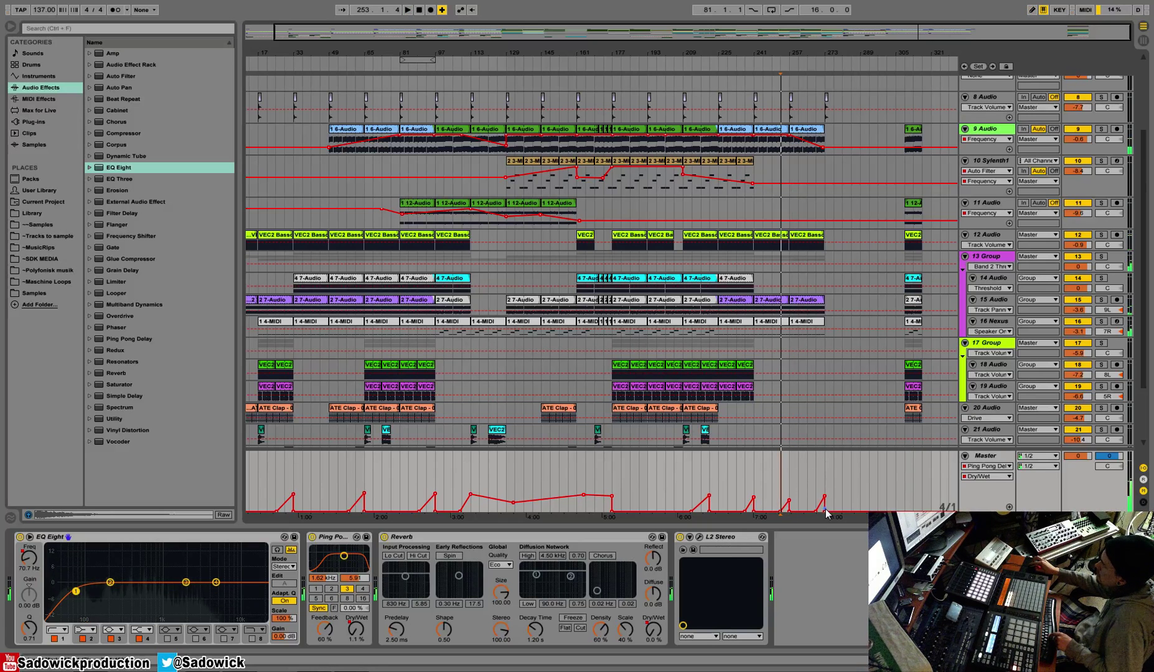
click(826, 511)
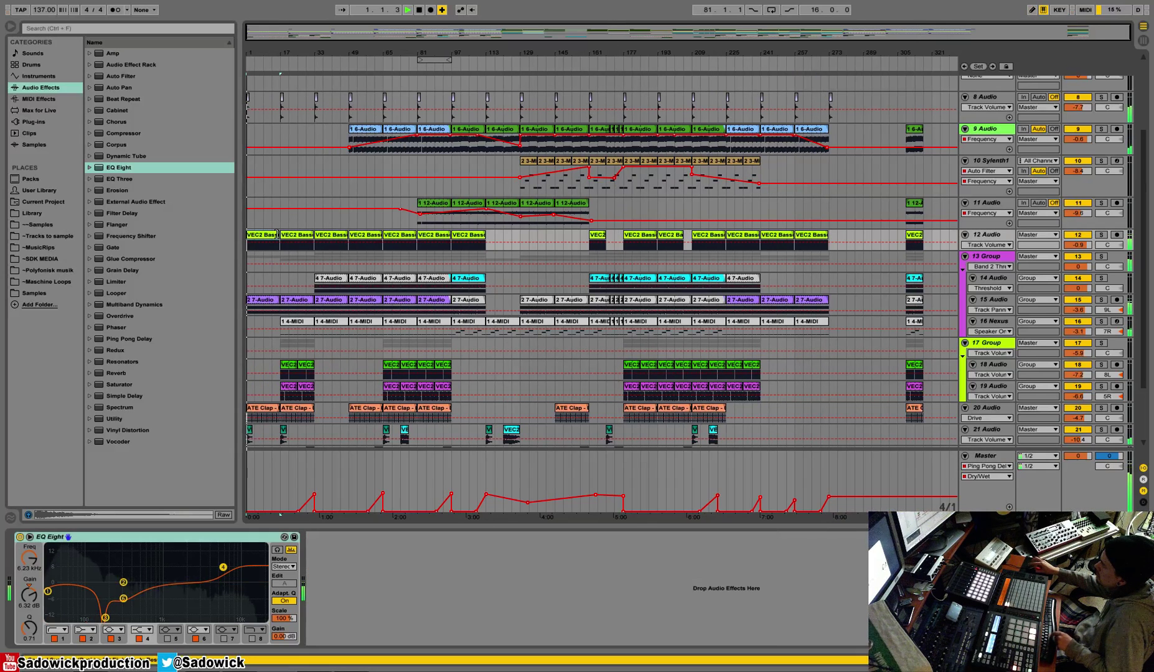
Step: Play the arrangement from about bar 29 and bring up the Master track's effect chain
click(308, 62)
scroll(611, 376, down, 1)
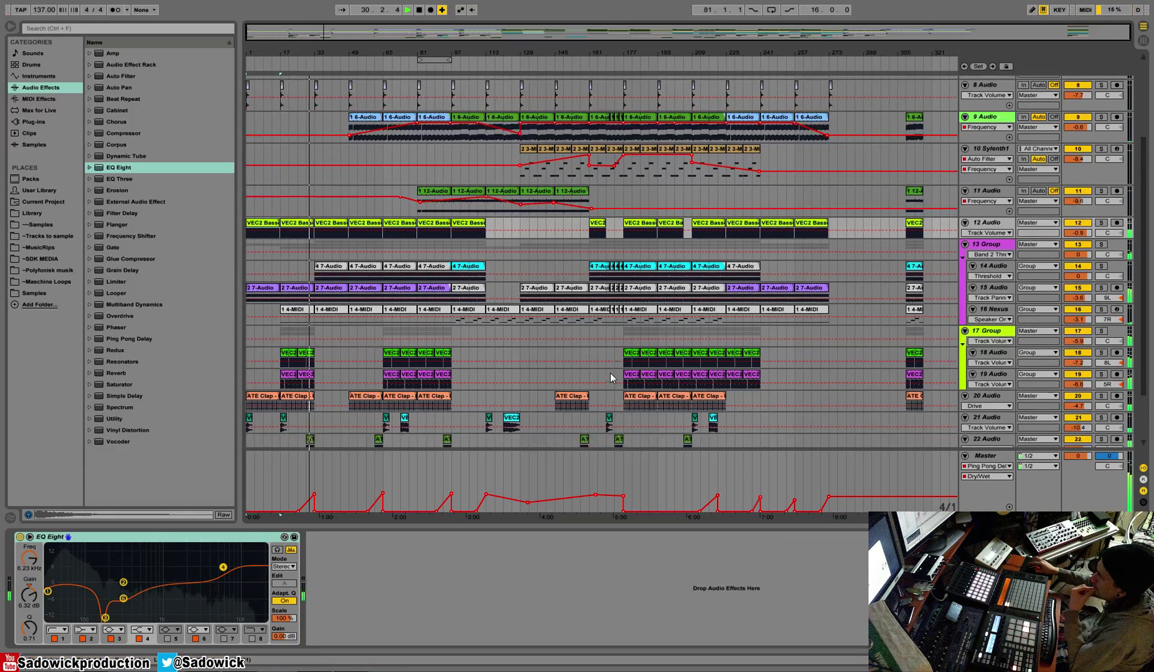
scroll(611, 374, down, 3)
click(1090, 479)
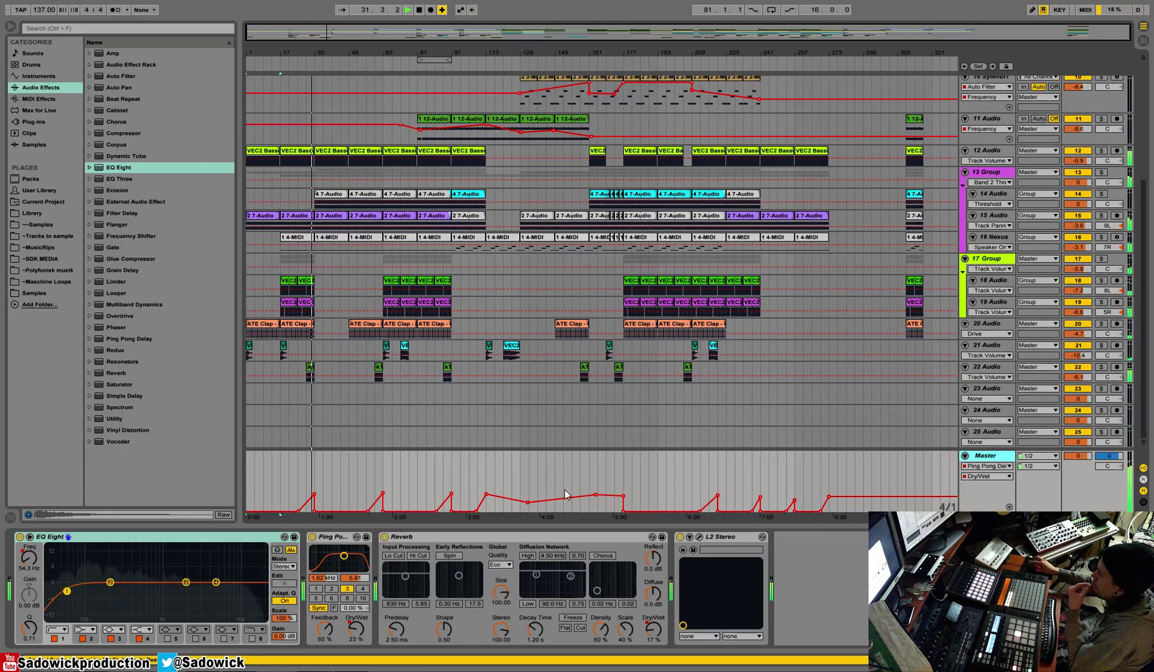
Step: Insert the Waves C6 Stereo plug-in on the Master between Reverb and L2 Stereo
click(43, 101)
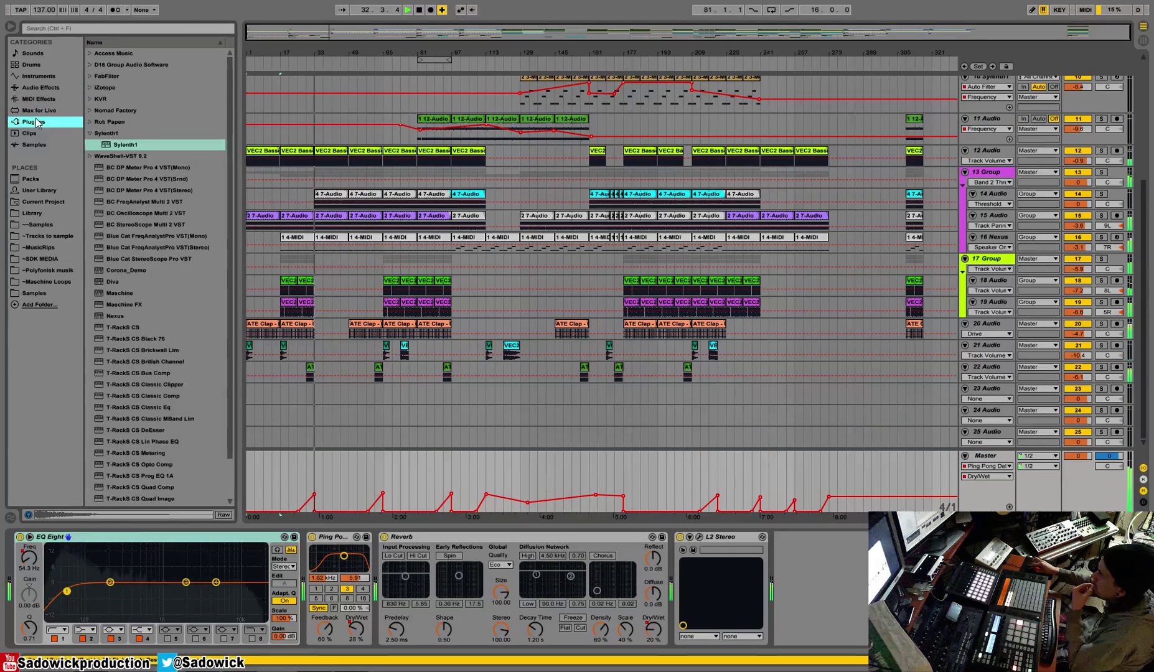
click(37, 111)
click(35, 122)
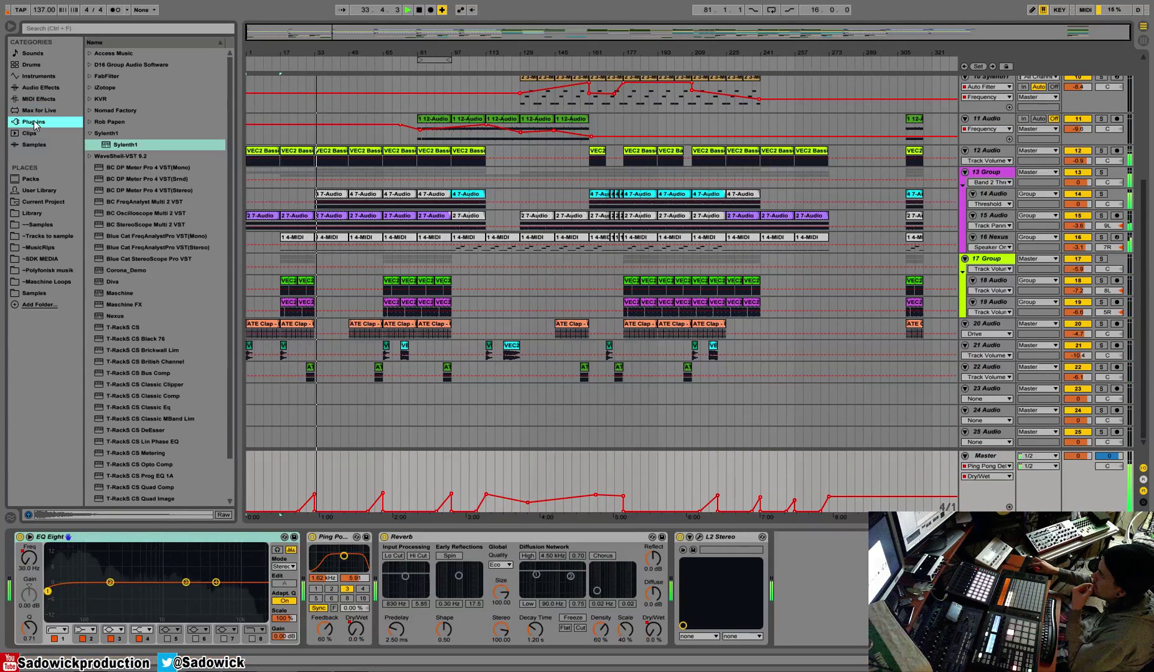
scroll(230, 156, down, 3)
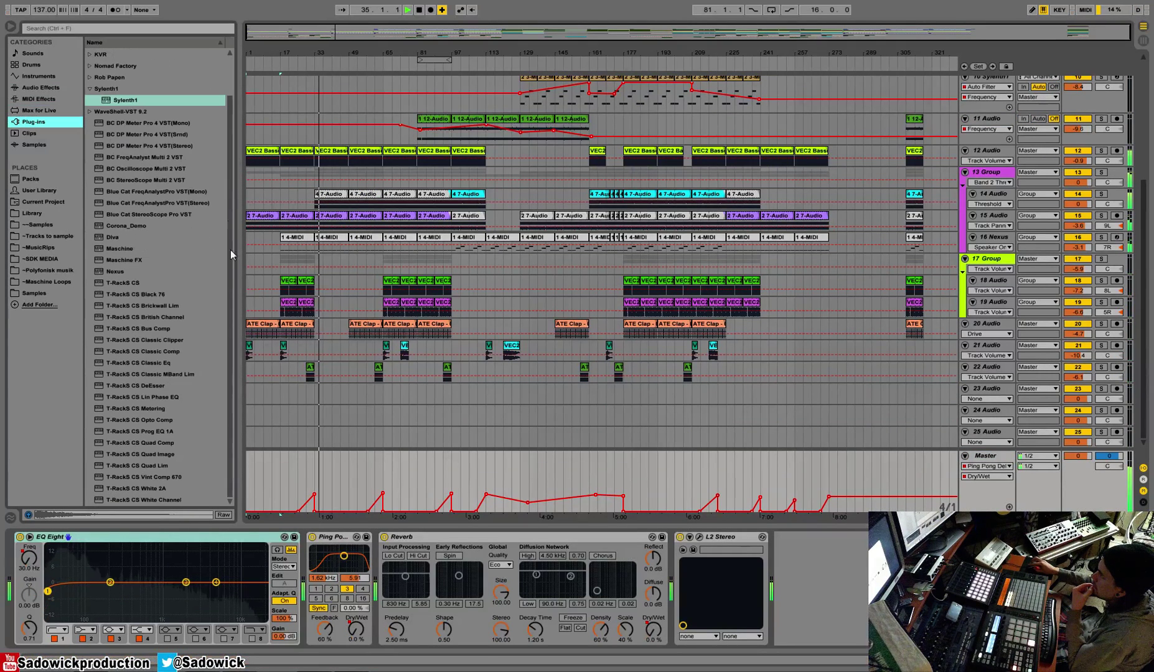
click(89, 112)
scroll(146, 299, down, 3)
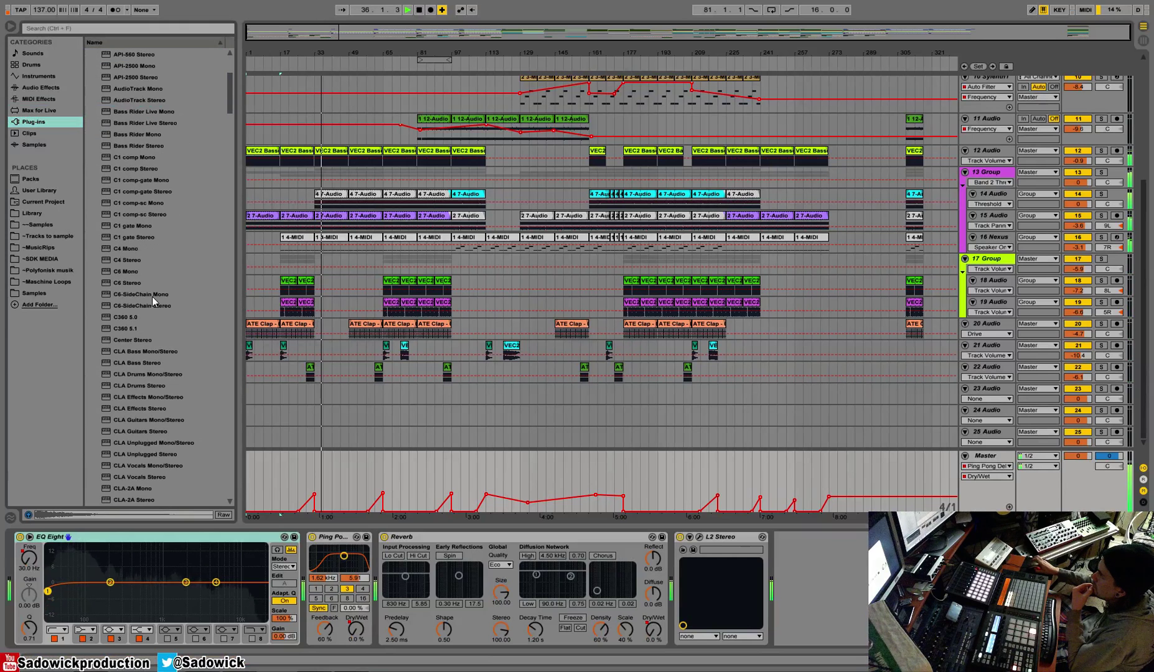
click(125, 285)
drag(124, 285, 702, 598)
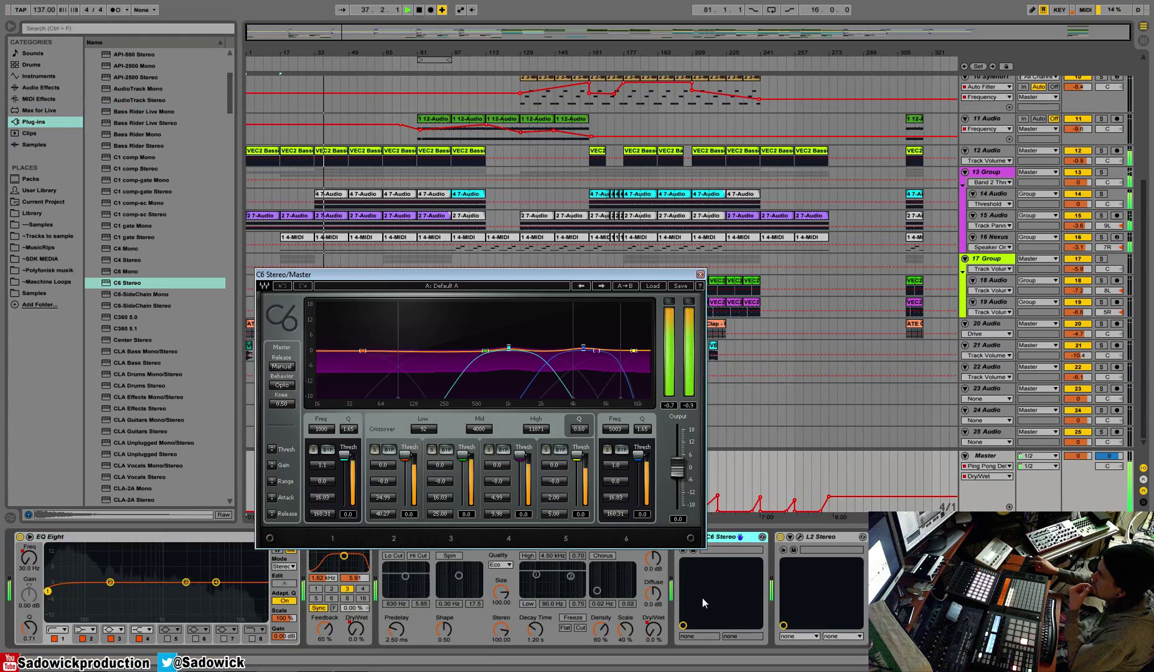
Step: Solo C6 bands 2 to 5 in turn, setting their thresholds to -5.4, -13.0, -17.4 and -23.0, and lower the mid crossover to about 1059 Hz
click(379, 450)
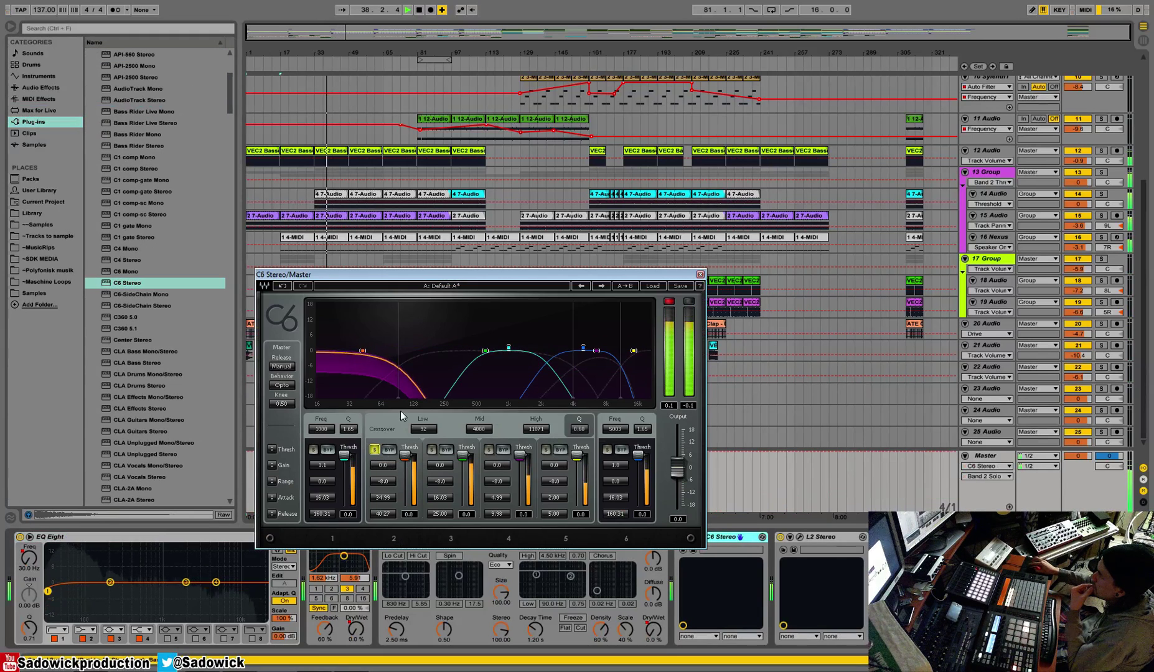
drag(405, 454, 463, 464)
click(431, 450)
drag(485, 351, 468, 352)
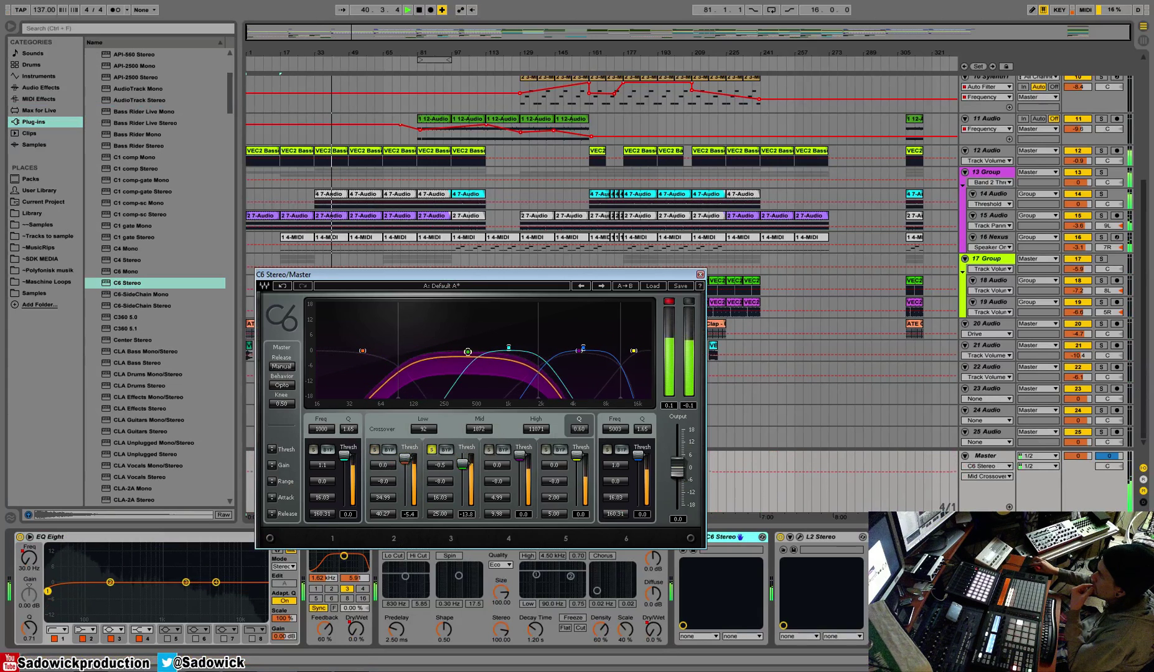
click(488, 450)
drag(520, 455, 577, 465)
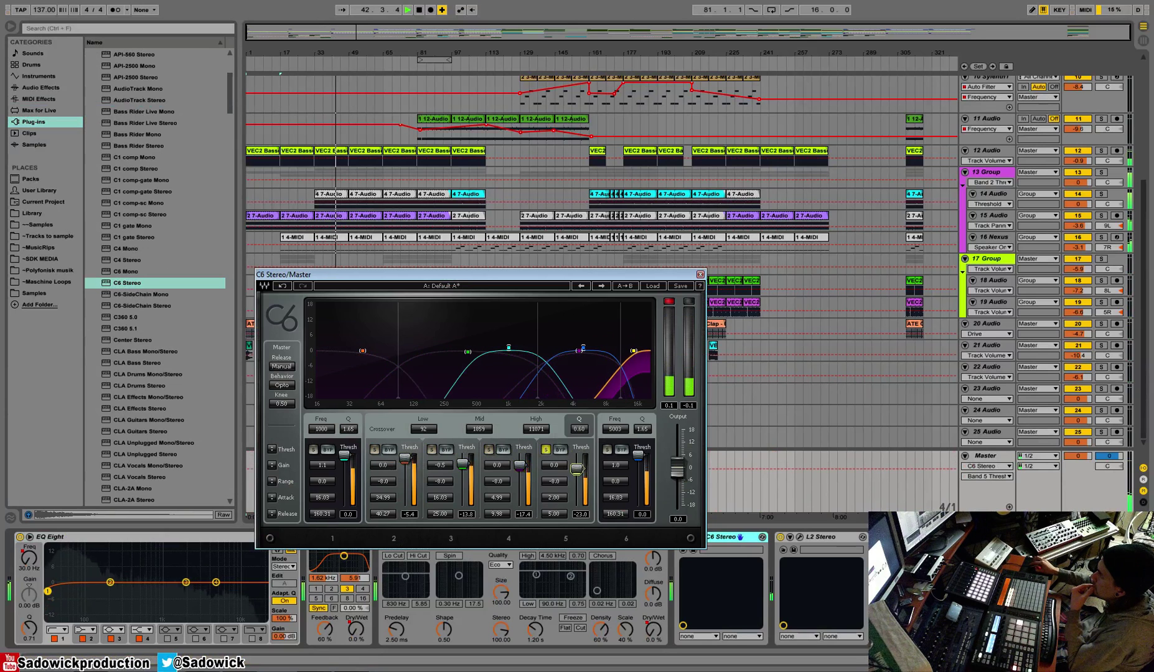
Step: Turn off the band 5 solo in C6 and insert a Glue Compressor on the Master between C6 Stereo and L2 Stereo
click(546, 450)
click(701, 274)
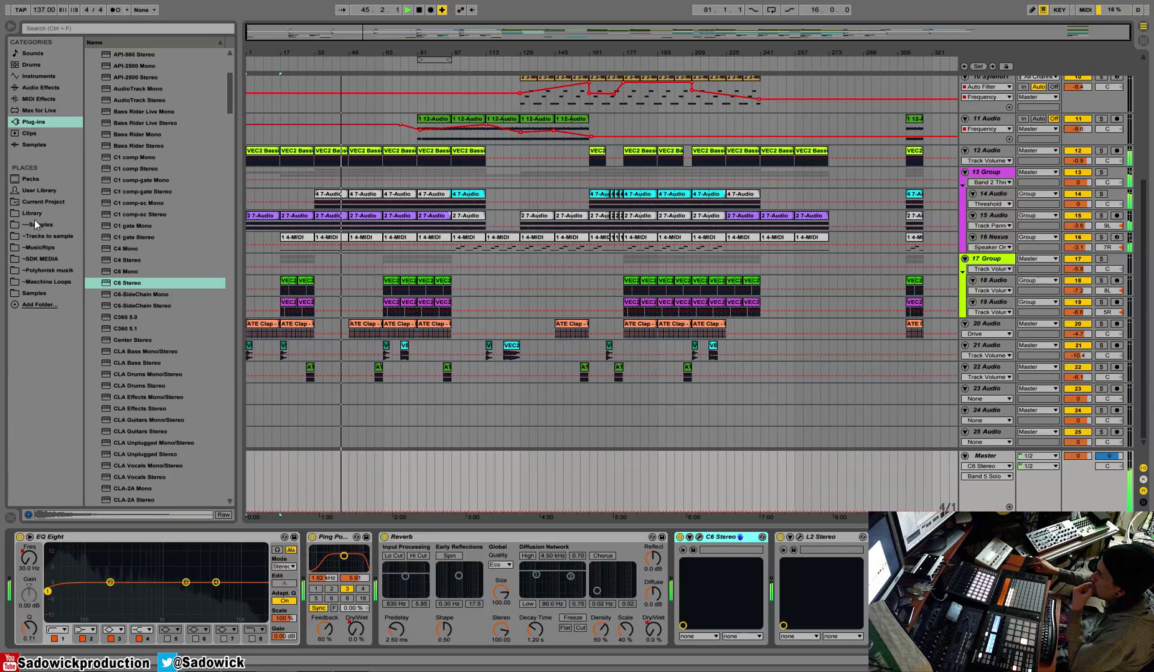
scroll(231, 105, up, 5)
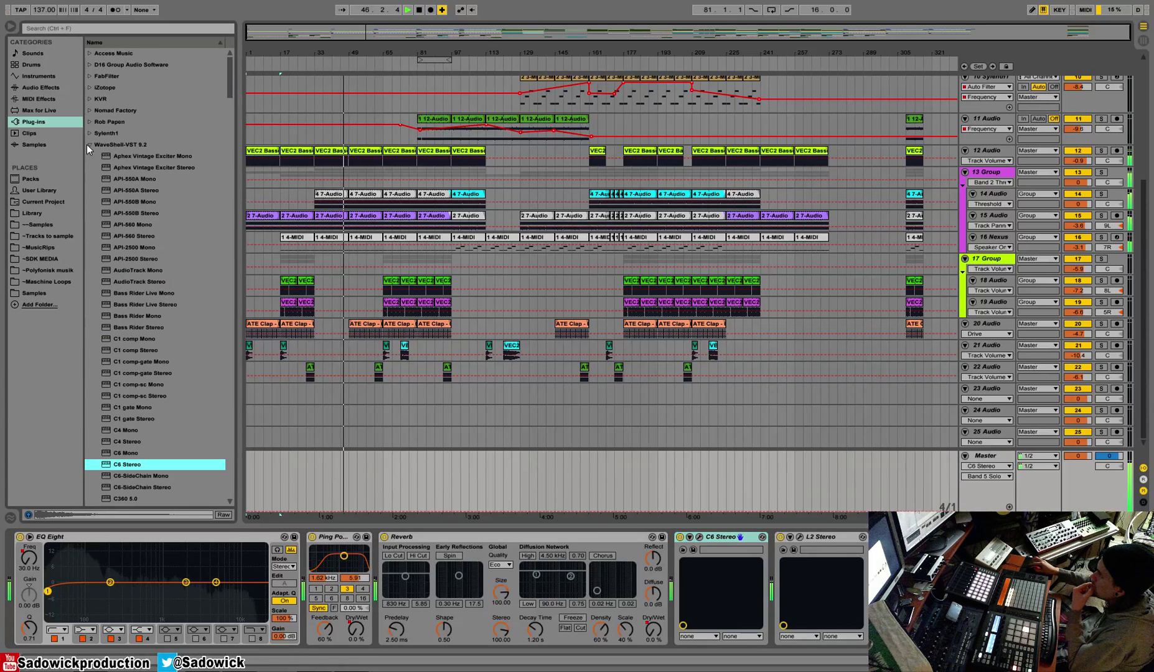
click(27, 88)
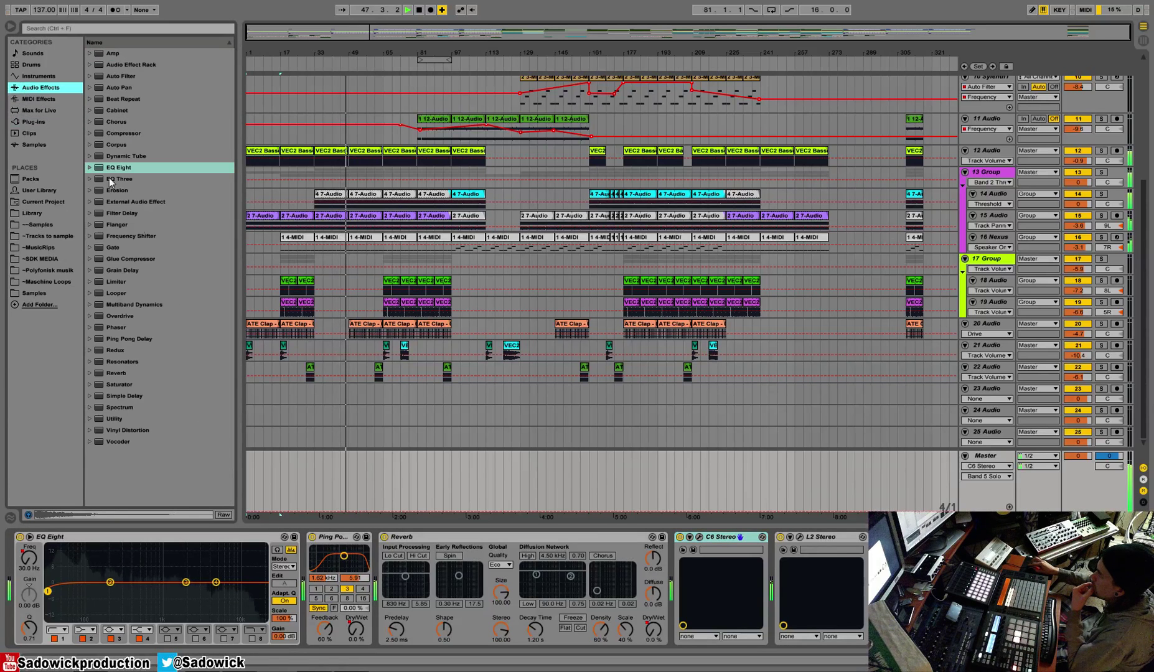
drag(135, 258, 743, 563)
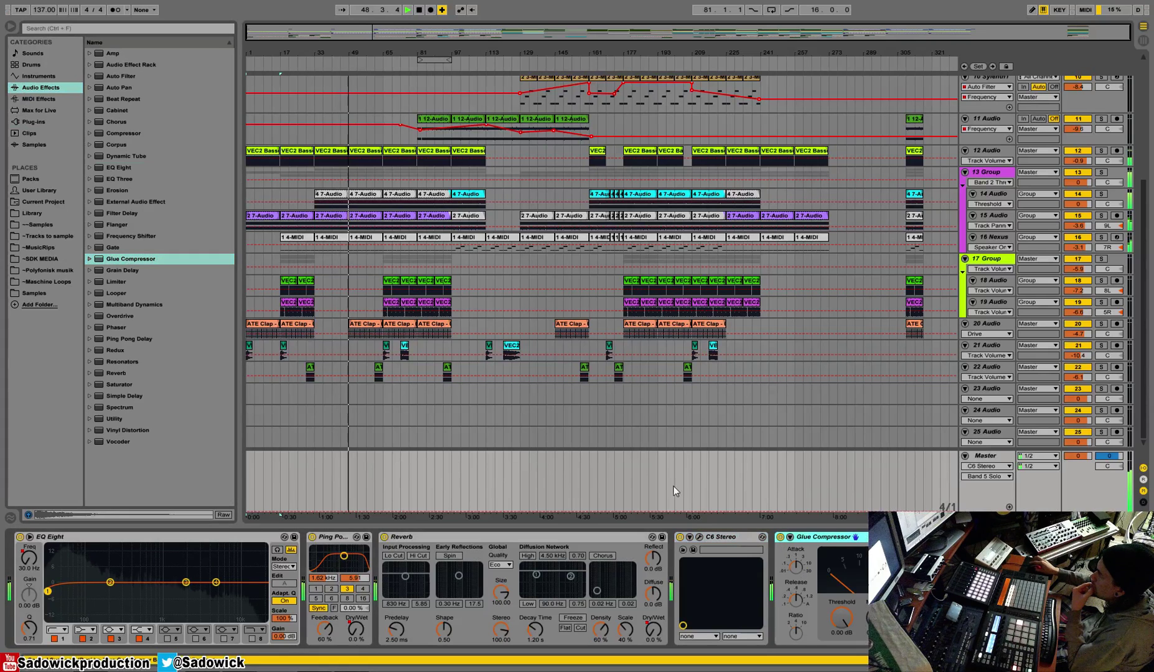
Step: Play from about bar 93, adjust the Glue Compressor's release and attack, and set its threshold to -5.71 dB
mouse_move(848, 621)
mouse_down()
mouse_move(848, 641)
mouse_move(848, 630)
mouse_up()
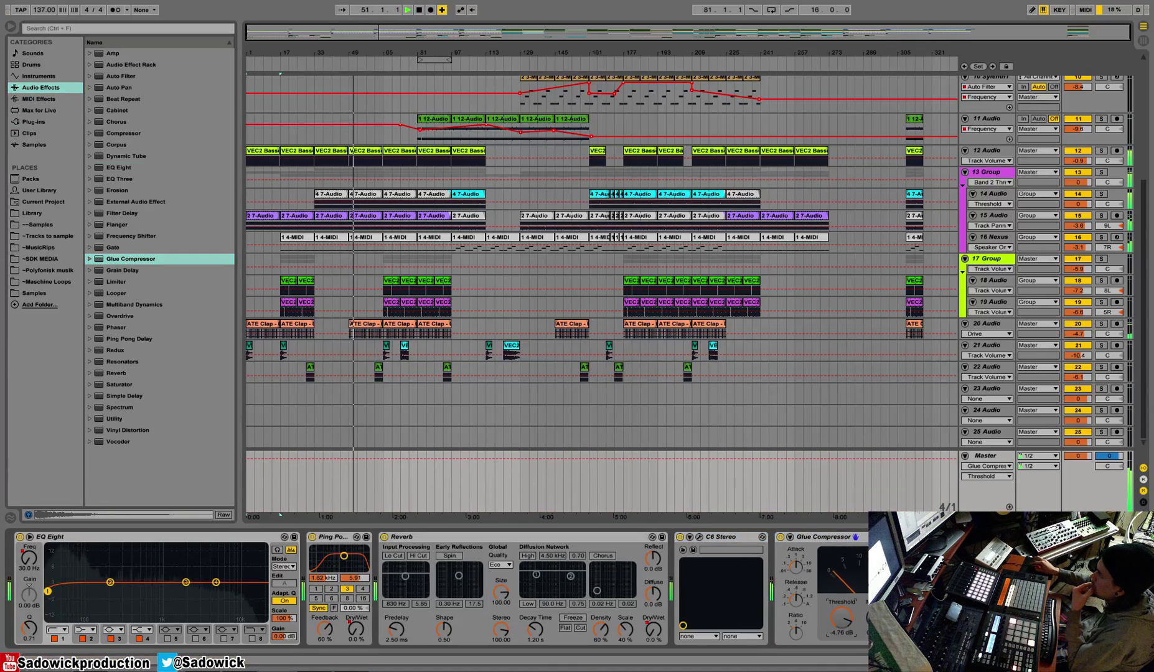
click(443, 66)
drag(797, 599, 796, 600)
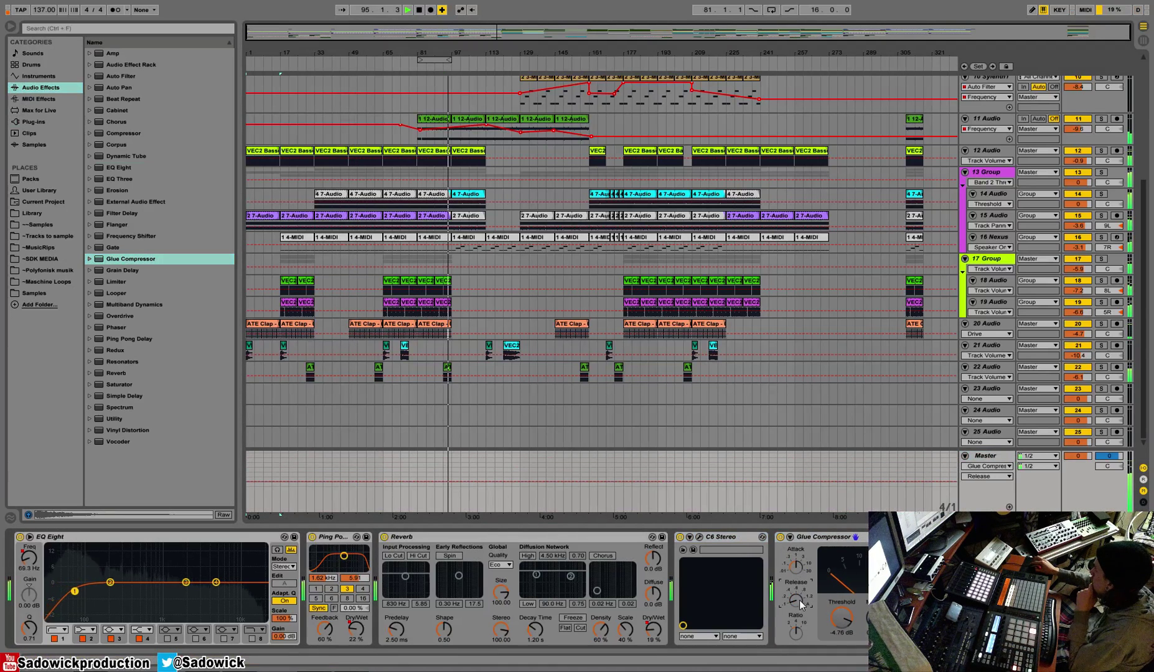
click(794, 567)
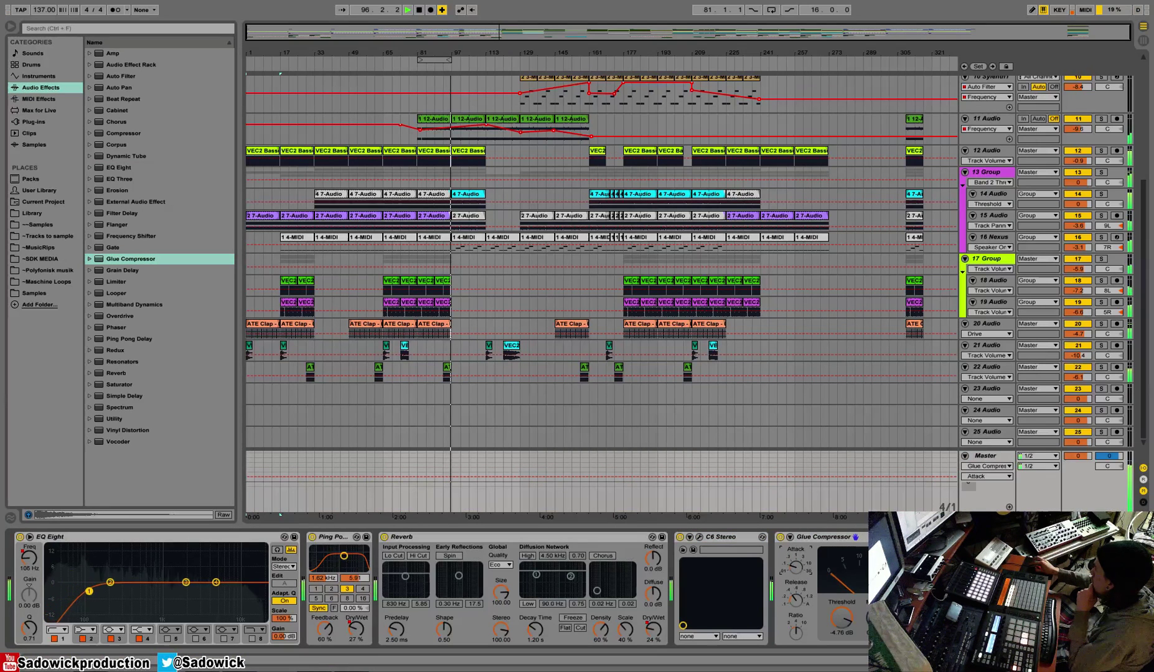
drag(835, 620, 834, 631)
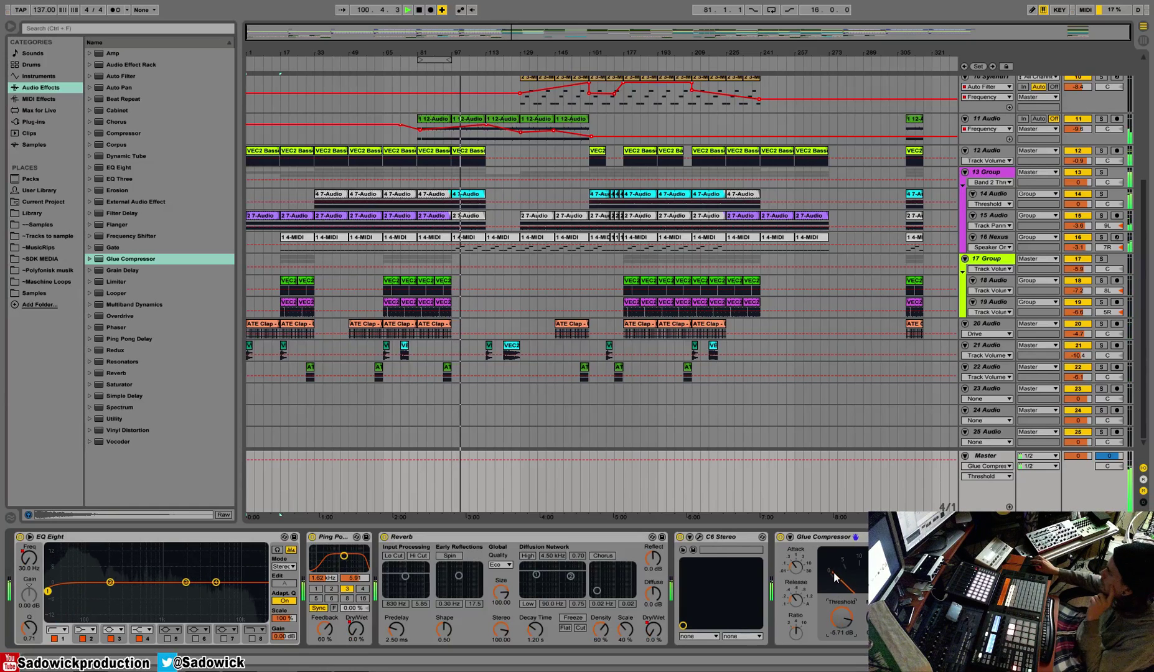
Step: Lower the L2 Ultramaximizer threshold on the Master to -3.1
click(985, 456)
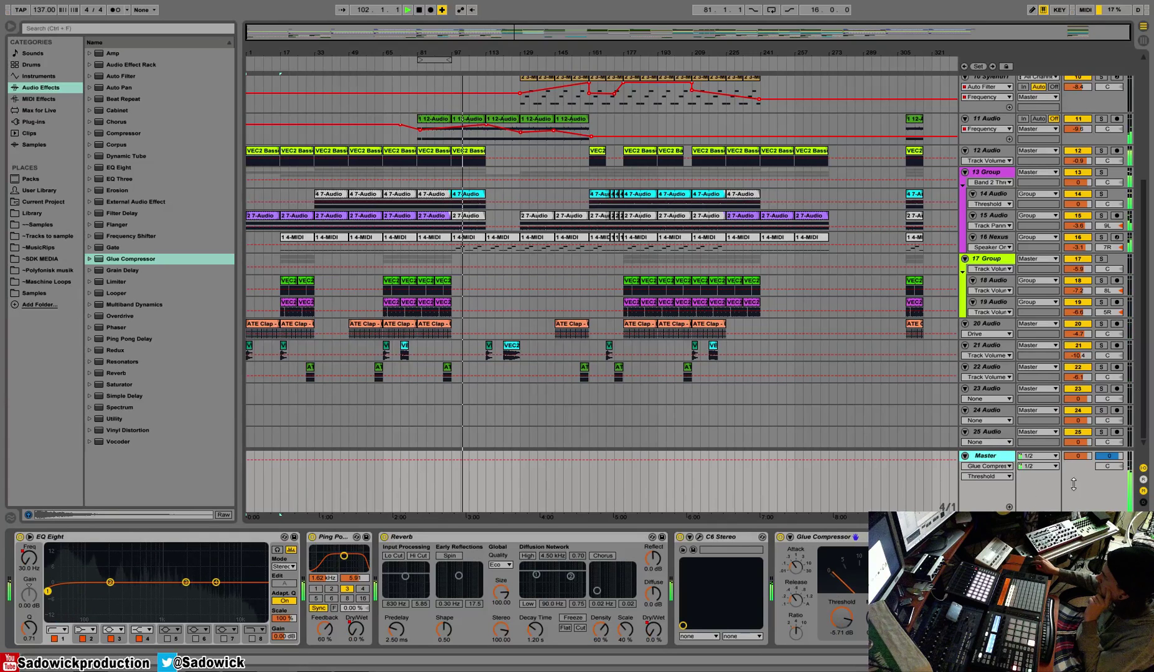
click(966, 538)
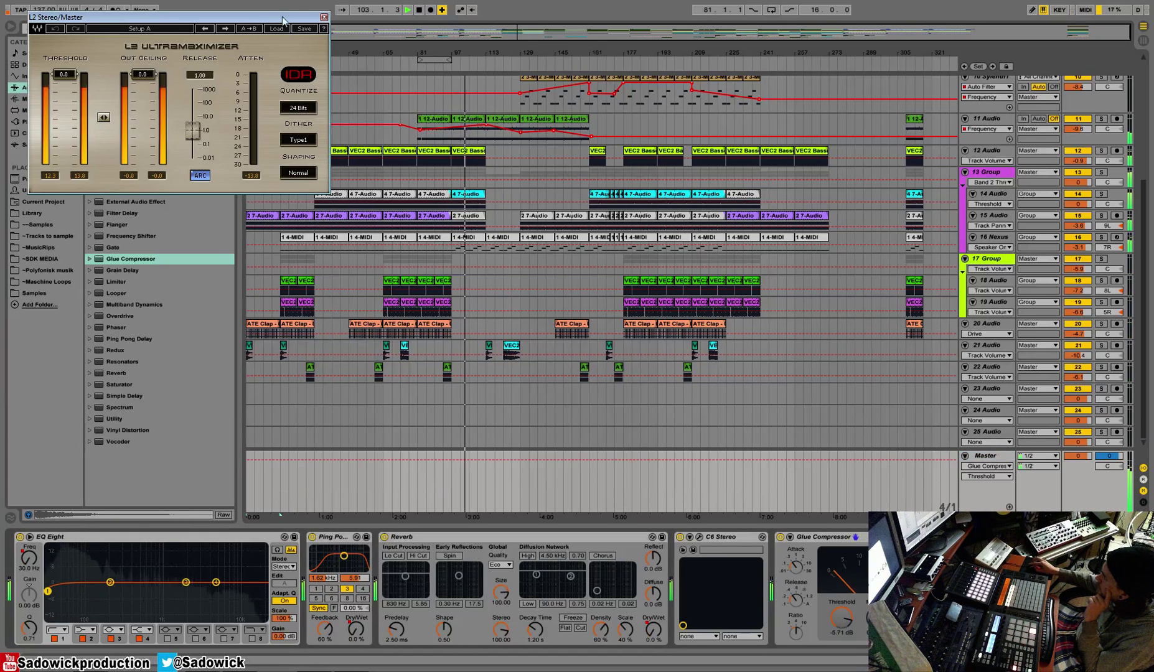
click(324, 17)
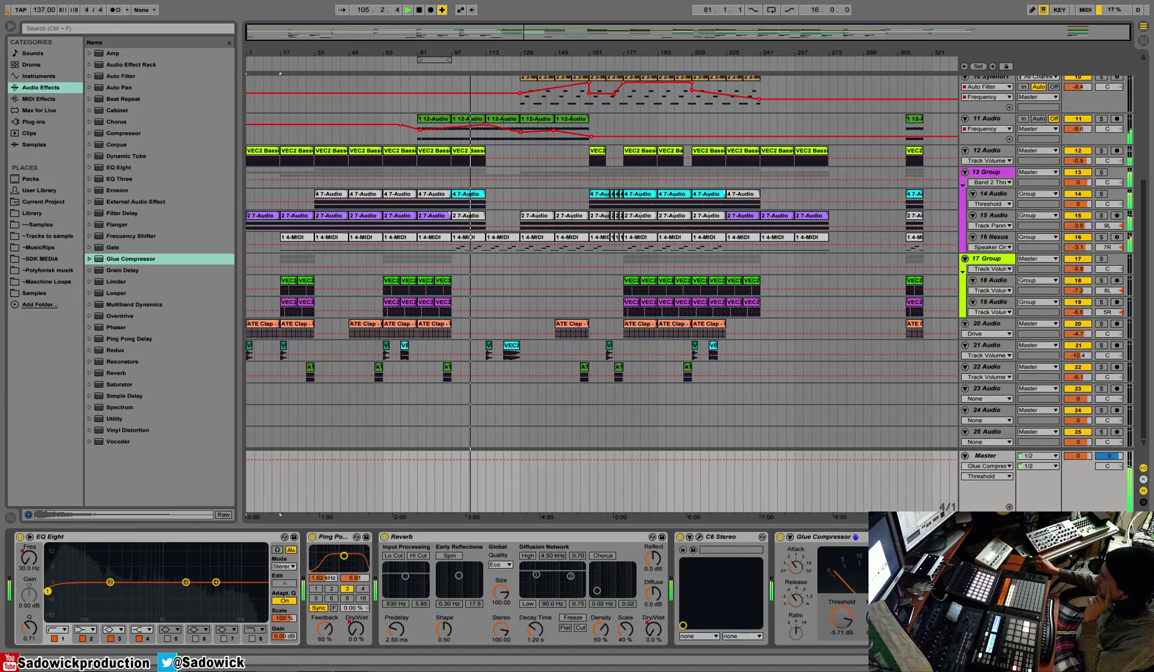
click(971, 537)
drag(64, 74, 64, 82)
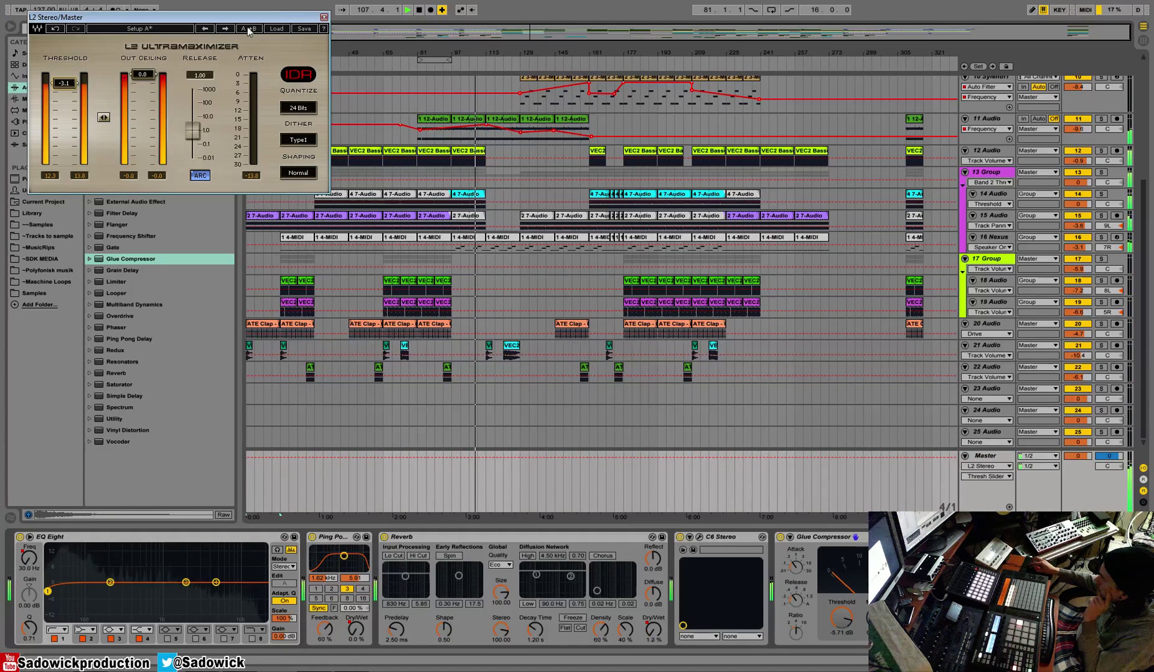
click(323, 17)
Step: Automate the Nexus Compressor's output gain to ramp down from bar 113 to 129, hold near -36 dB until bar 145, and replay the passage
click(520, 61)
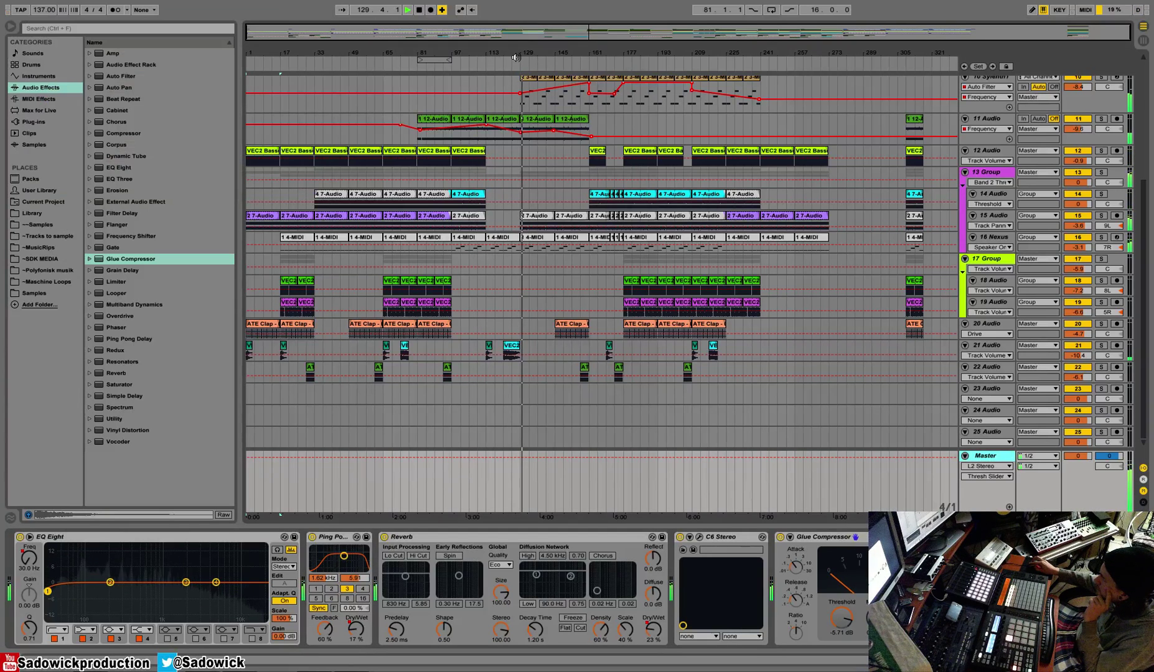
click(507, 58)
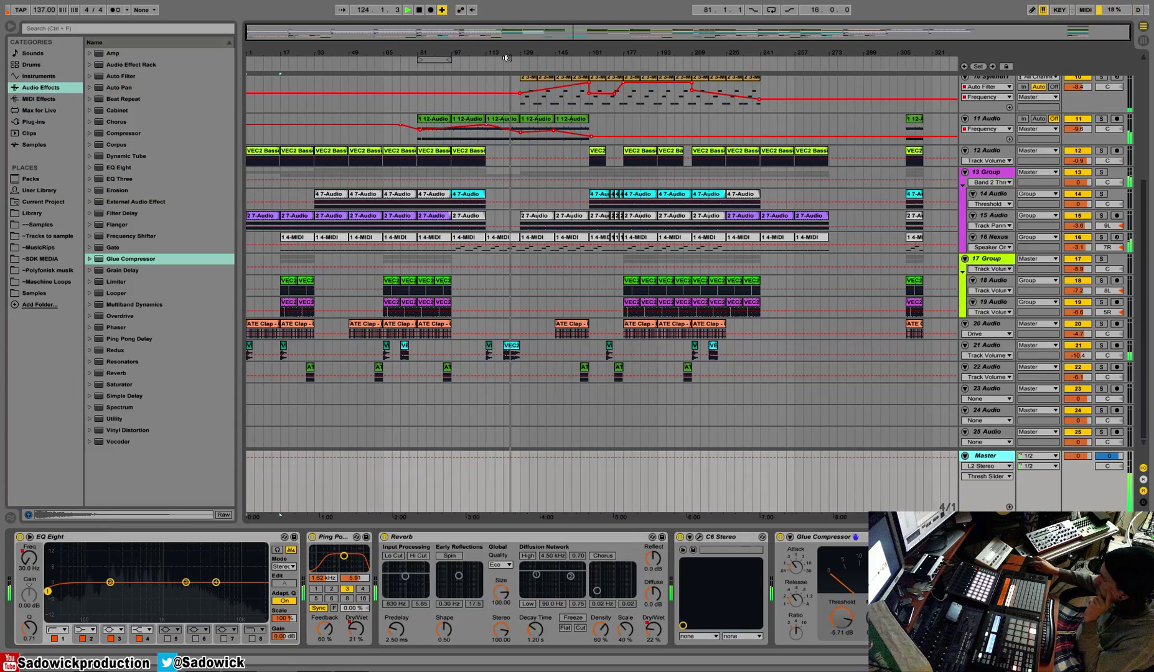
click(1100, 240)
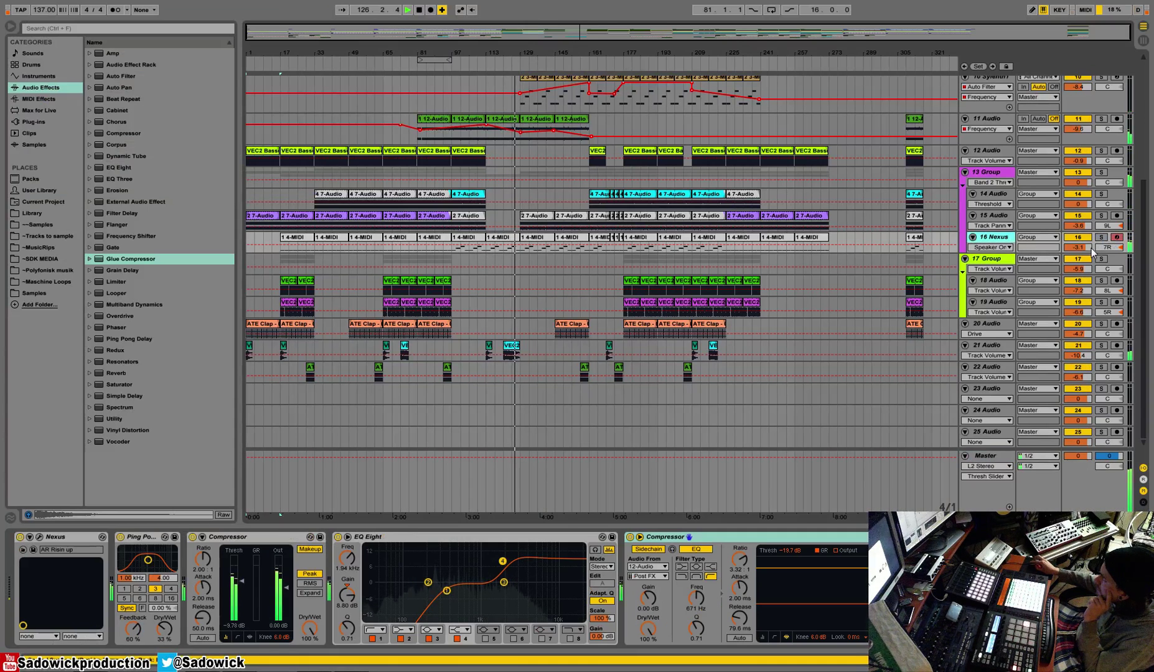
drag(1094, 253, 1090, 274)
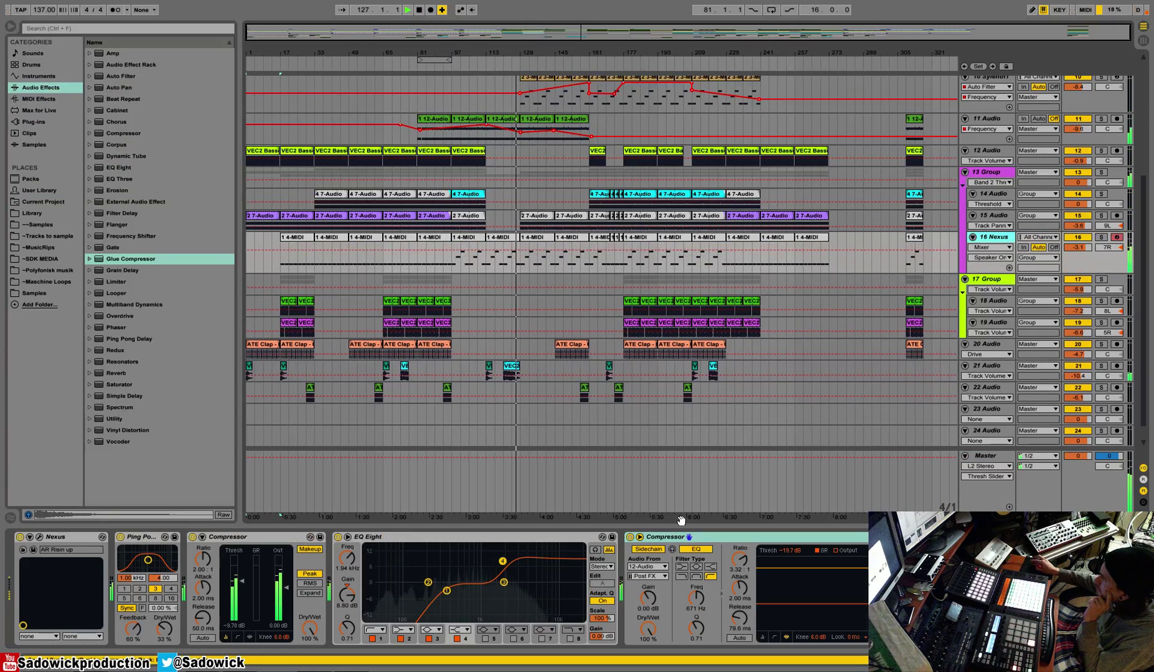
click(278, 625)
key(b)
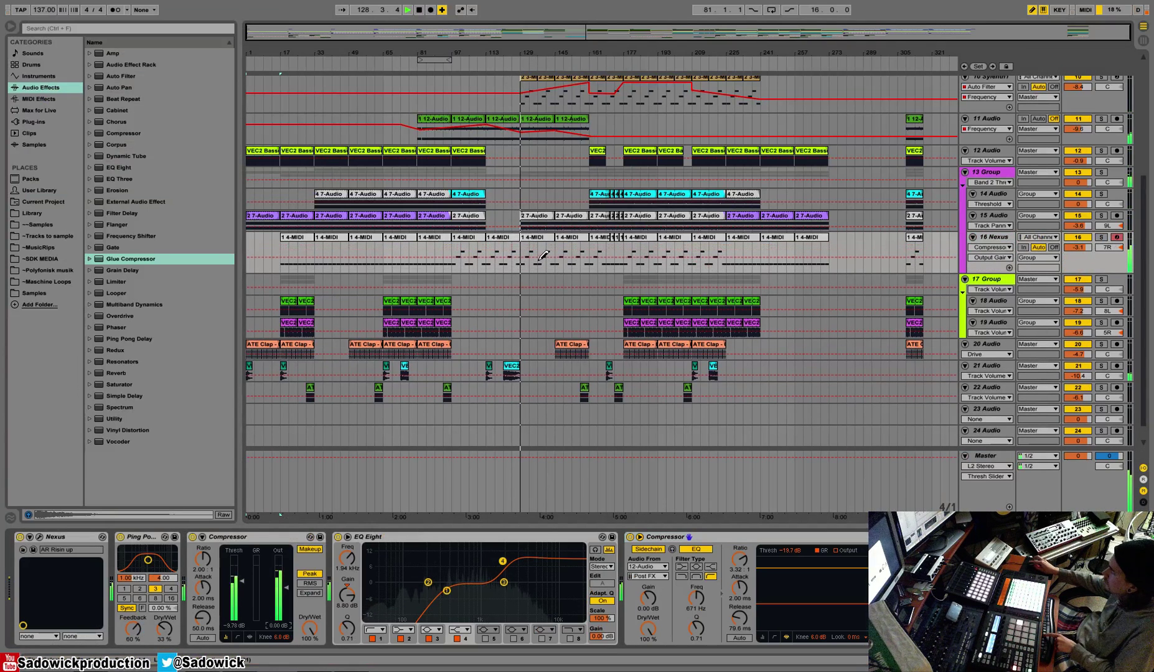
mouse_move(543, 255)
mouse_down()
mouse_move(529, 271)
mouse_move(491, 271)
mouse_up()
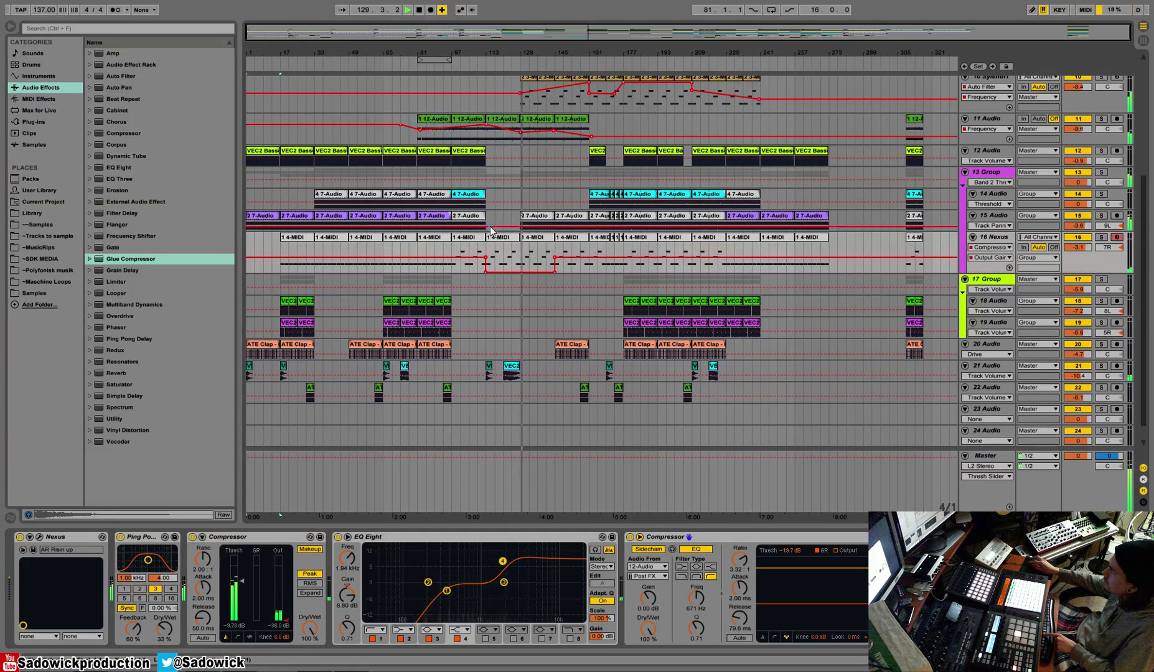
click(484, 272)
click(479, 59)
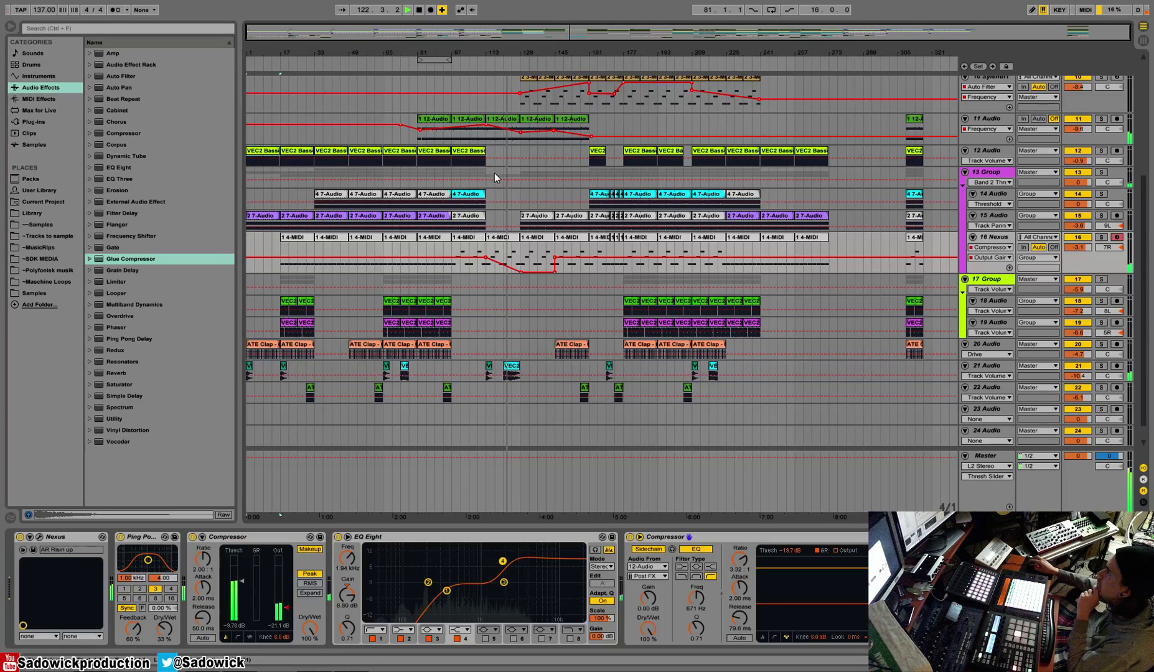
Step: Lower the filter frequency automation point at bar 129 on 11 Audio to about 386 Hz and display the Master's Reverb dry/wet automation
click(525, 135)
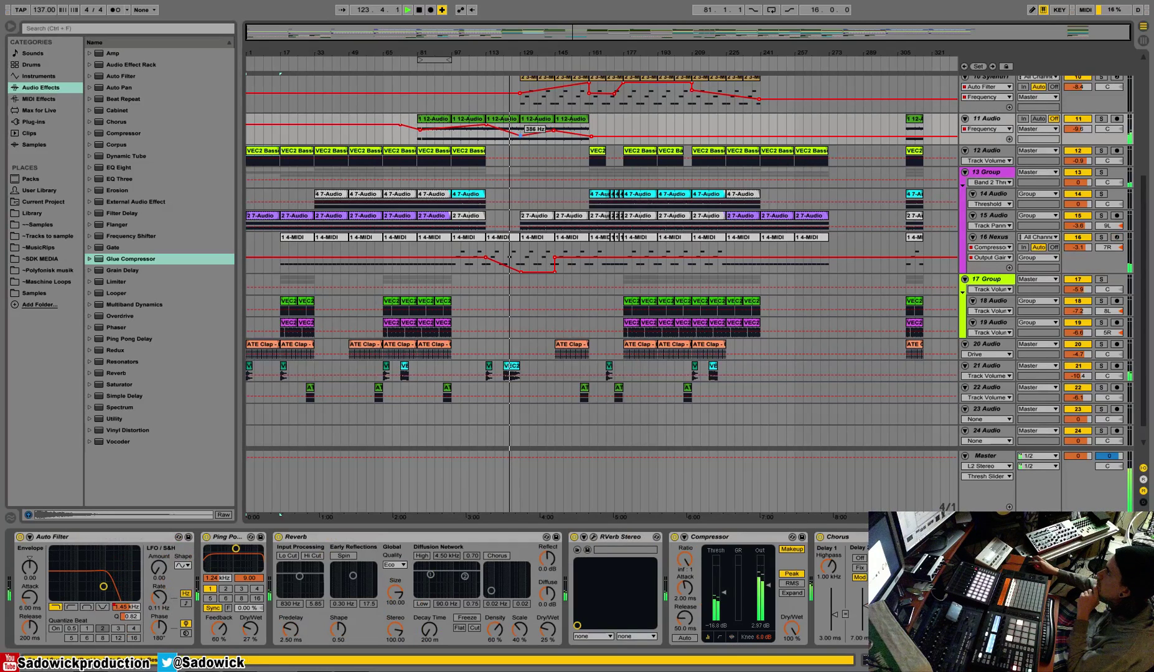
click(1124, 478)
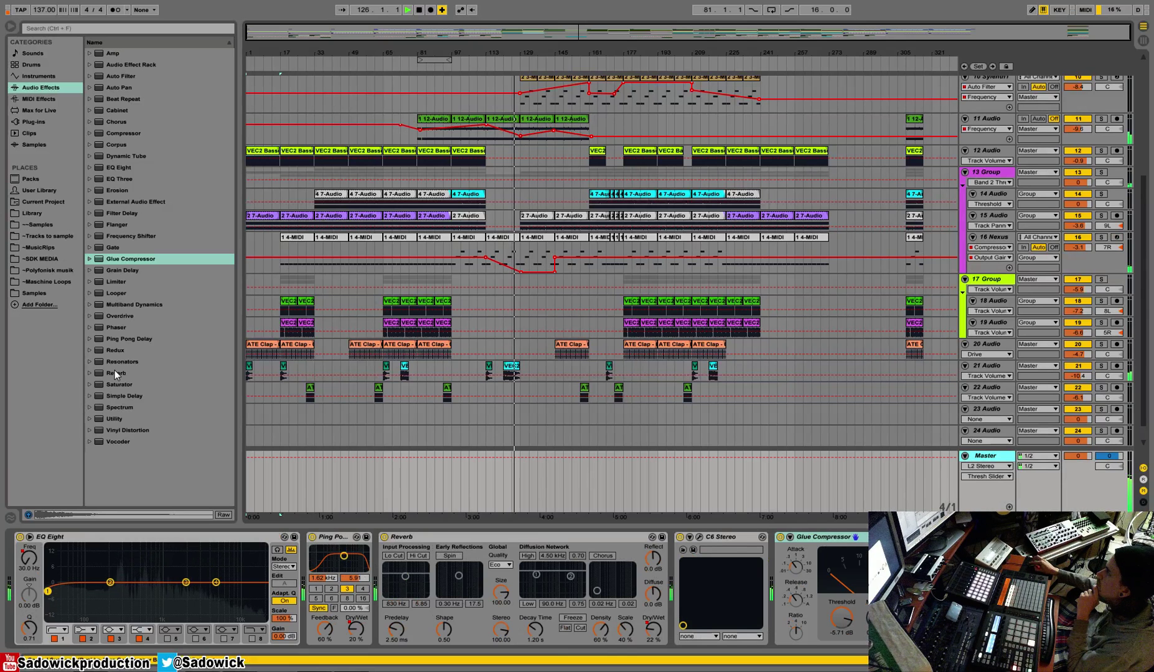
click(652, 630)
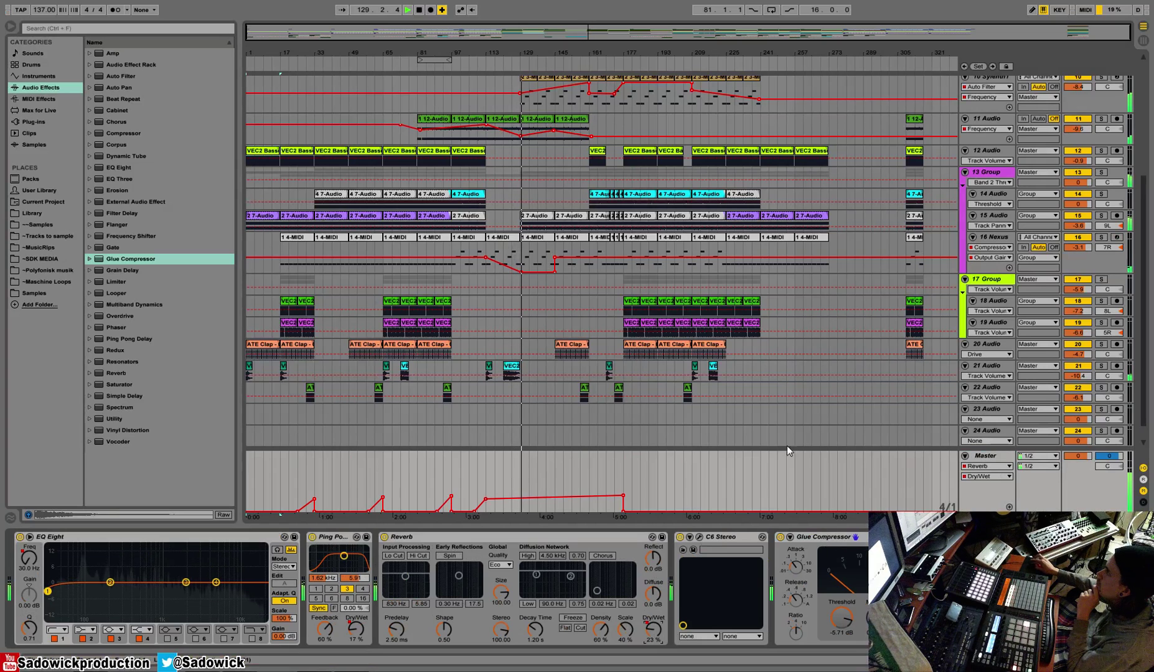
Step: Lower Sylenth1's Auto Filter frequency automation at bars 129 and 161, and audition the track from bar 161
scroll(607, 300, up, 1)
scroll(607, 299, up, 5)
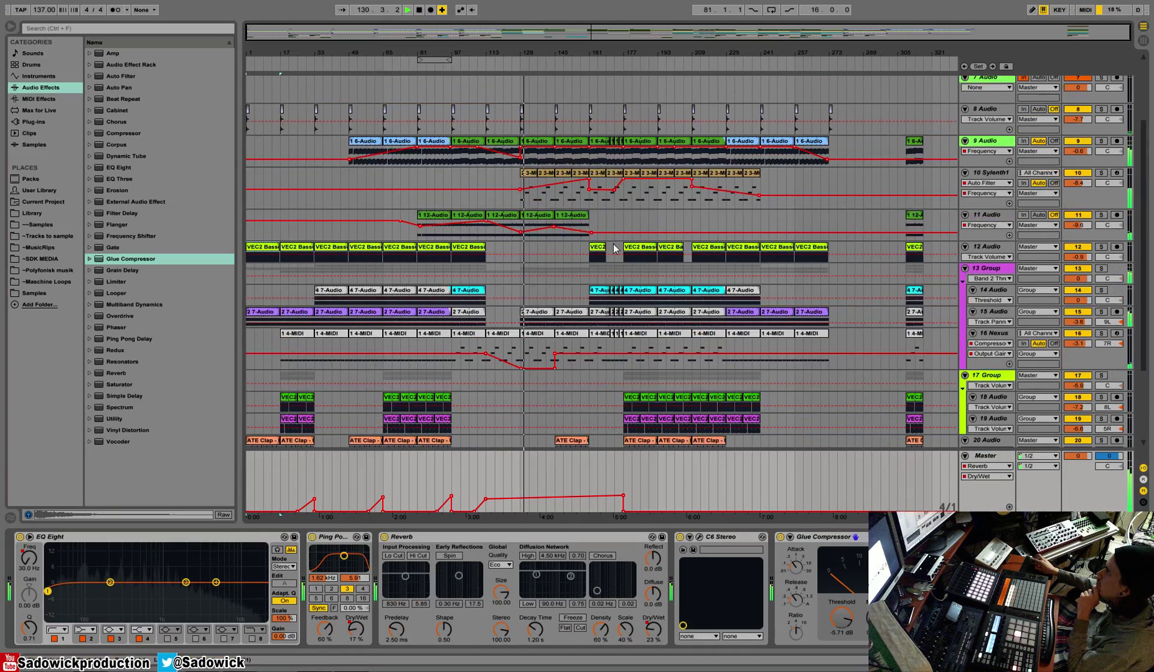
drag(522, 189, 519, 199)
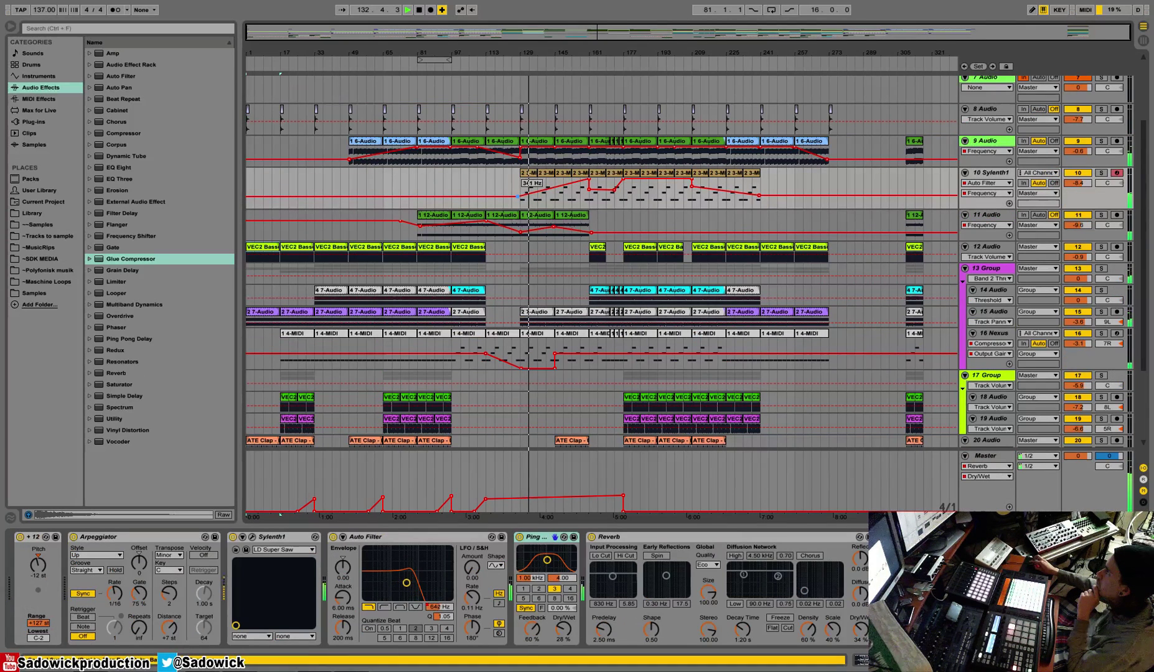
drag(589, 185, 590, 188)
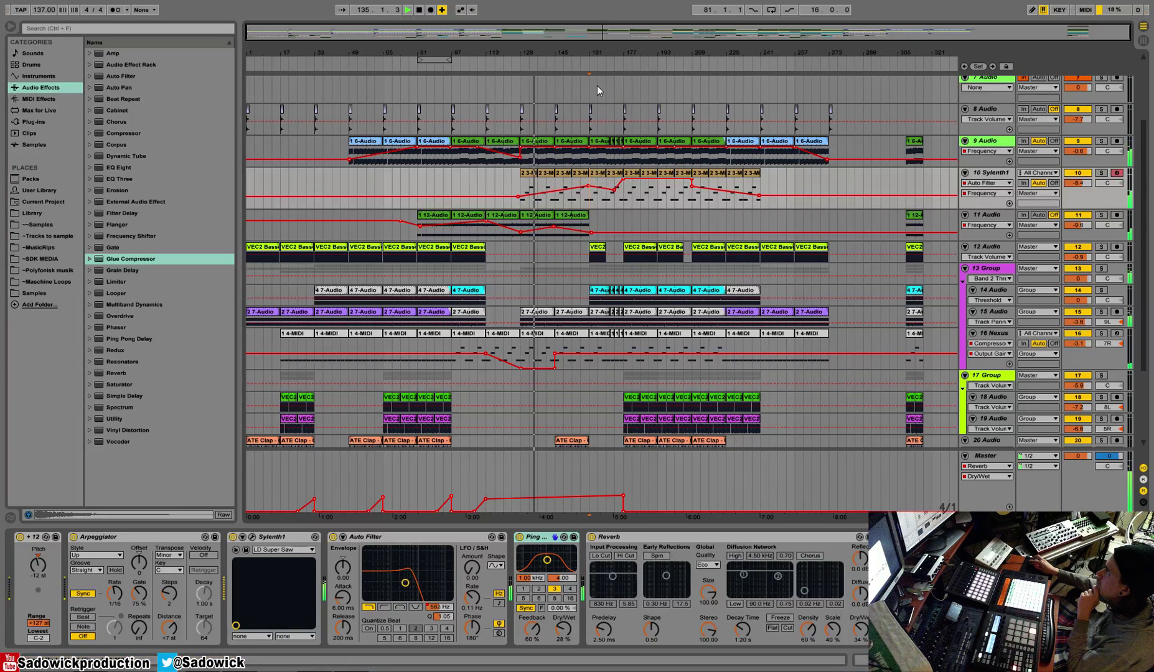
click(587, 68)
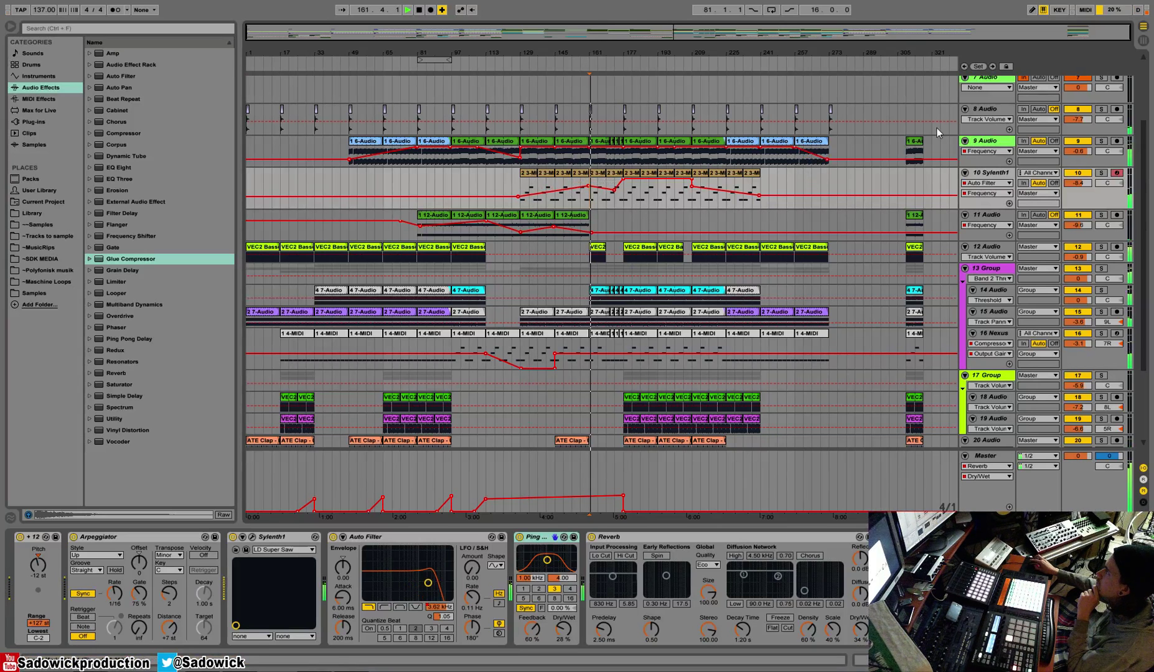
click(1079, 176)
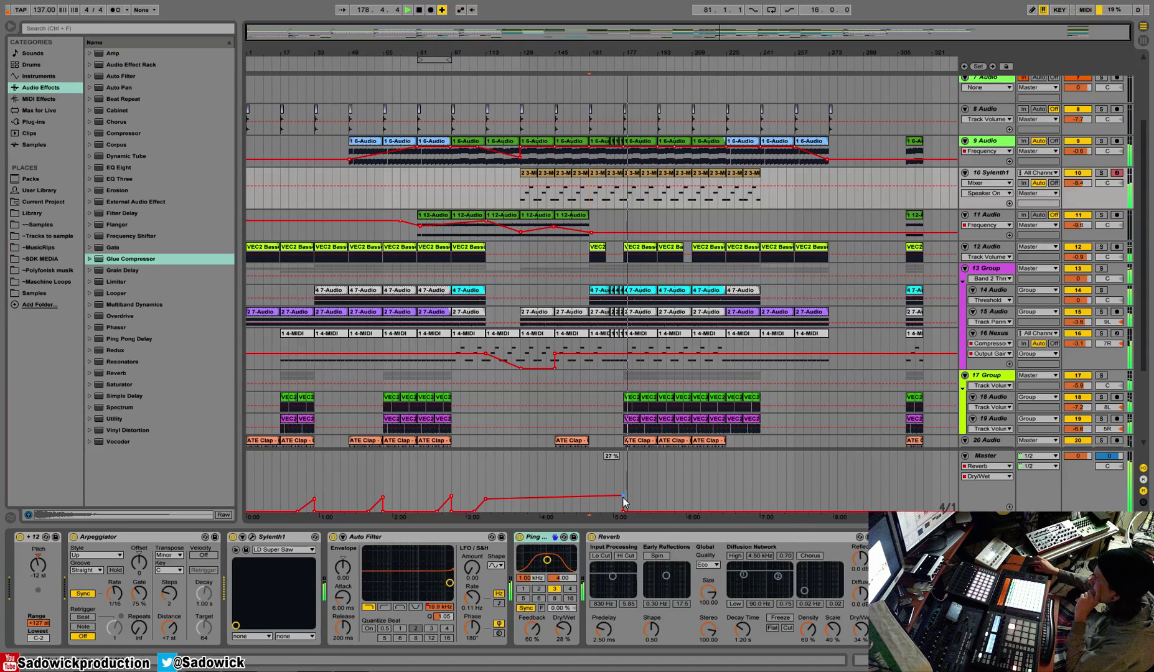
Step: Move the bar 177 drop points of the Master's Reverb and Ping Pong Delay dry/wet automation a few bars earlier
drag(624, 498, 620, 500)
click(612, 480)
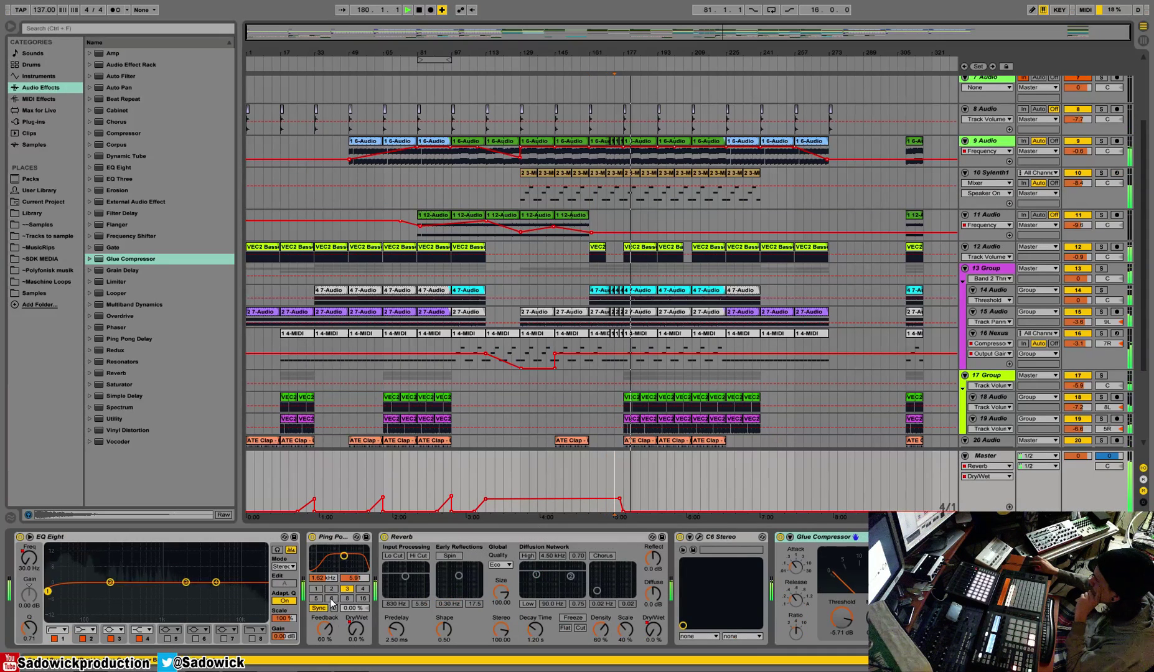
click(357, 629)
drag(624, 496, 617, 498)
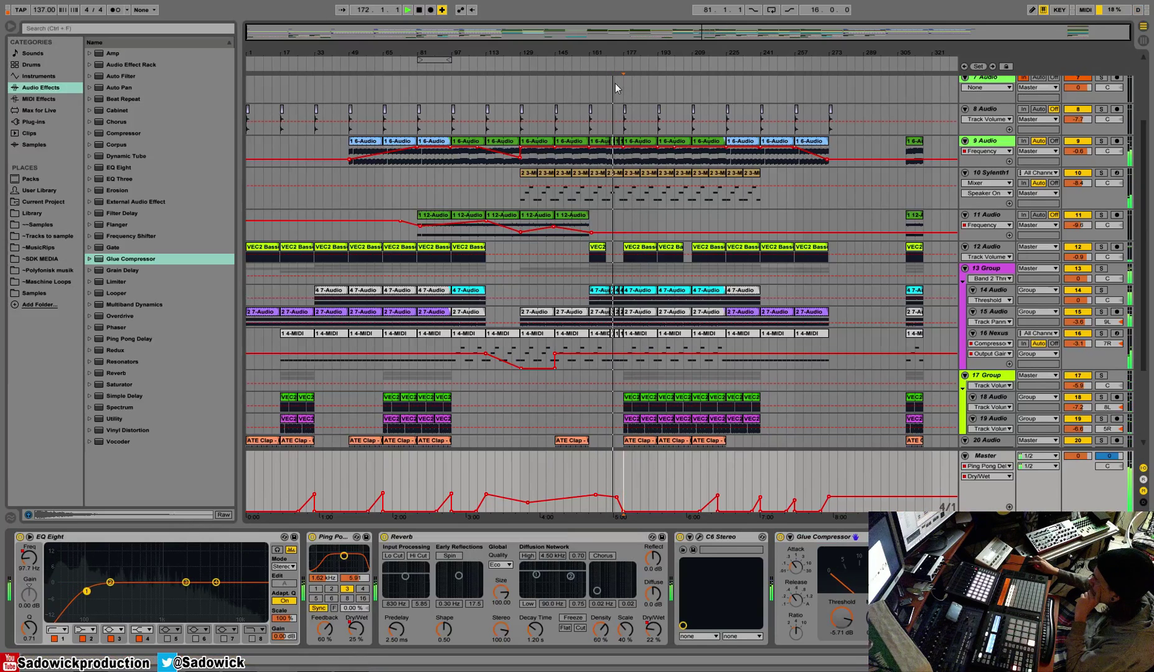
Step: Select the 23 Audio track and browse the sample Library to the VEC4 Sweeps Up folder under club sounds 4
scroll(622, 187, down, 5)
click(1078, 390)
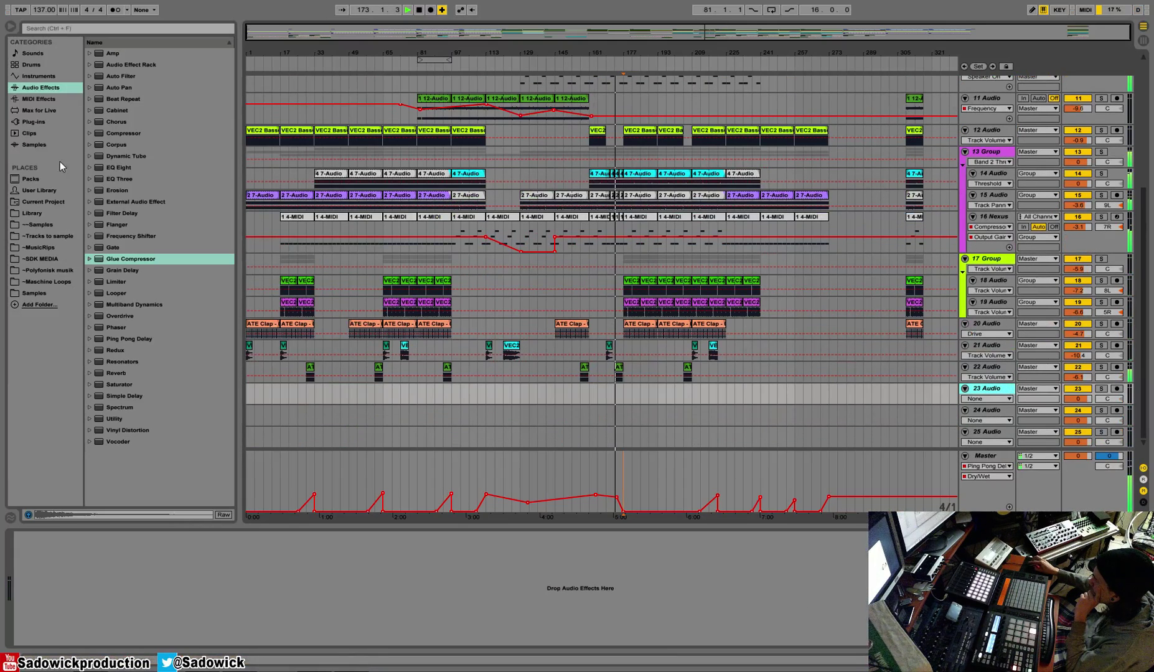
click(29, 213)
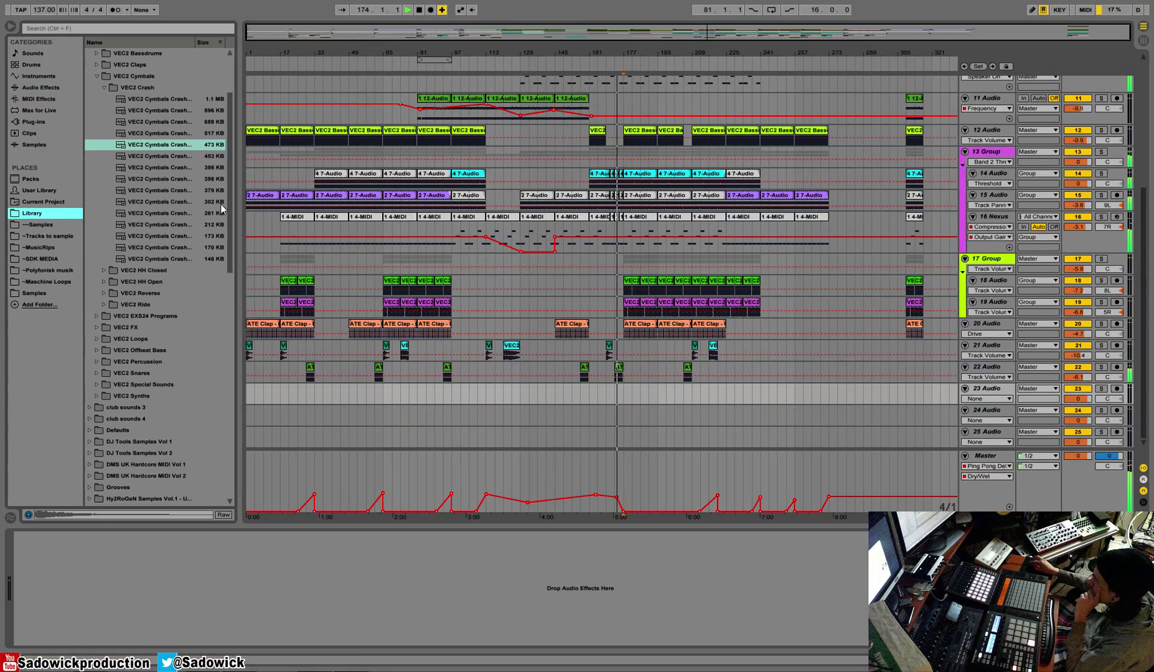
click(97, 76)
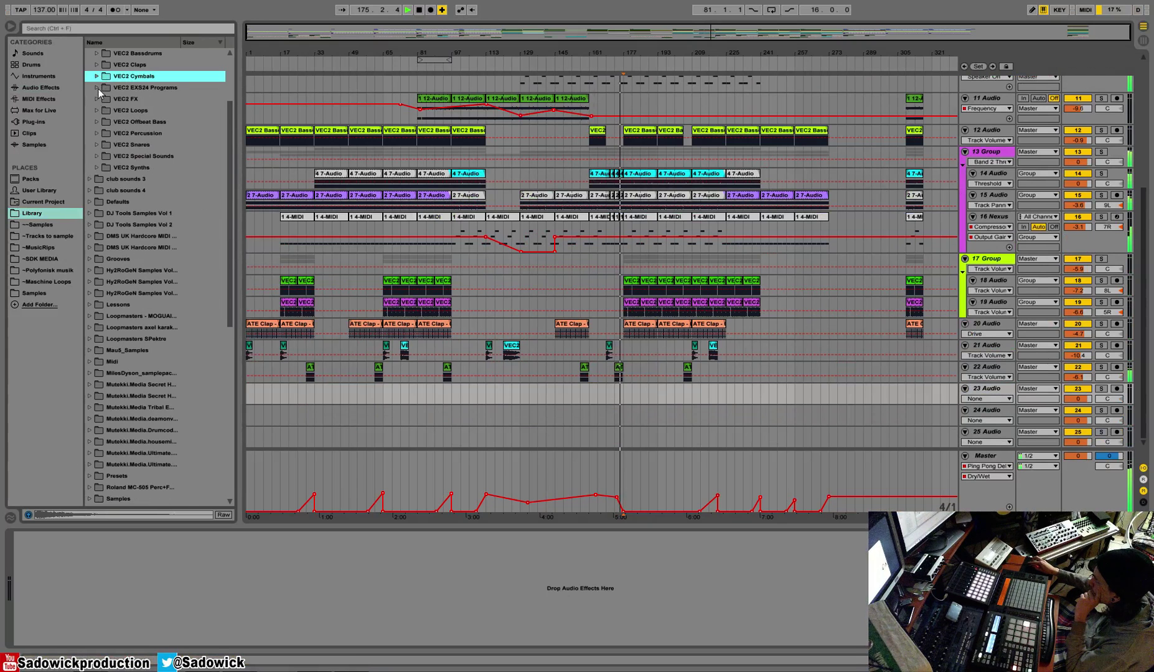
click(97, 99)
click(105, 122)
click(97, 99)
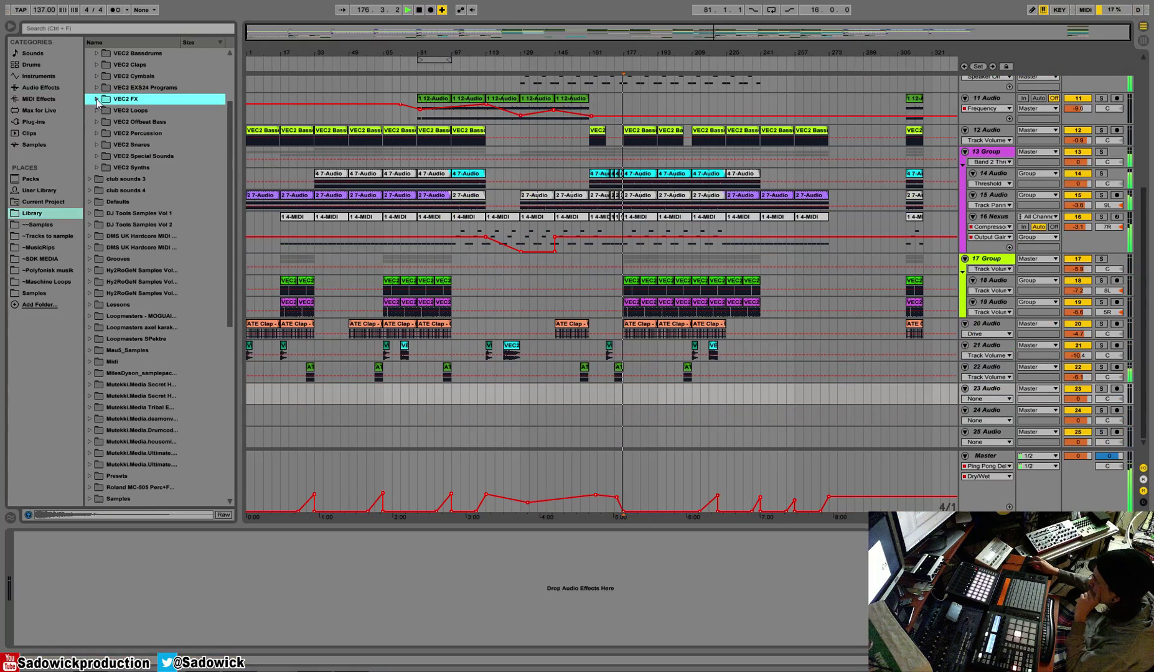
click(92, 191)
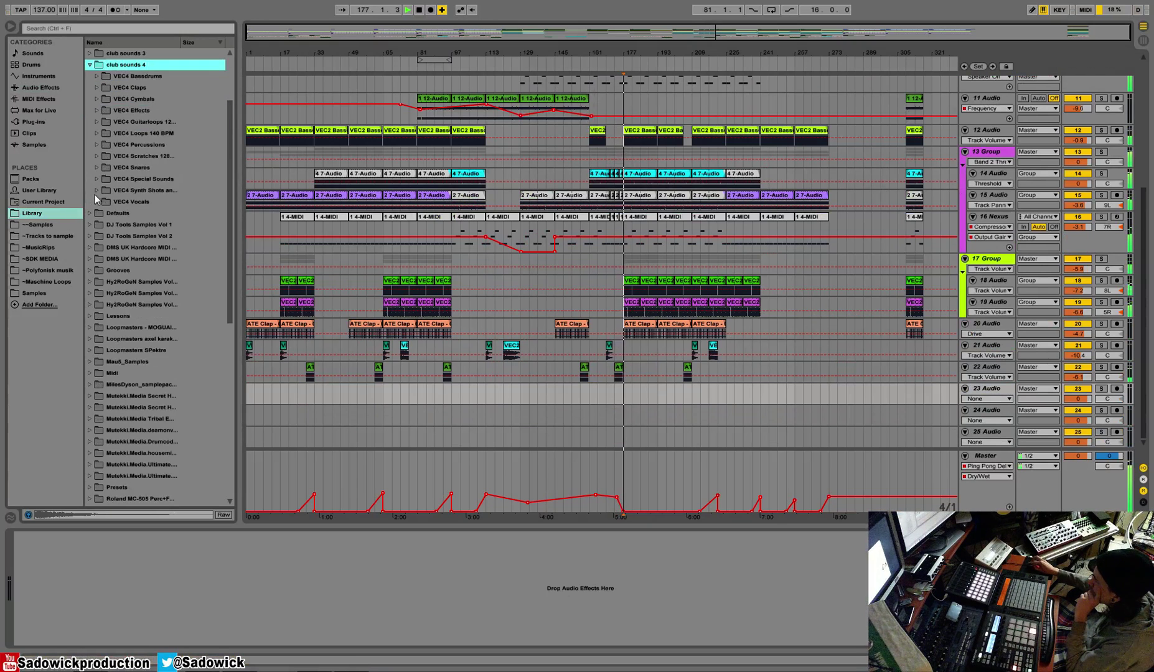
click(97, 110)
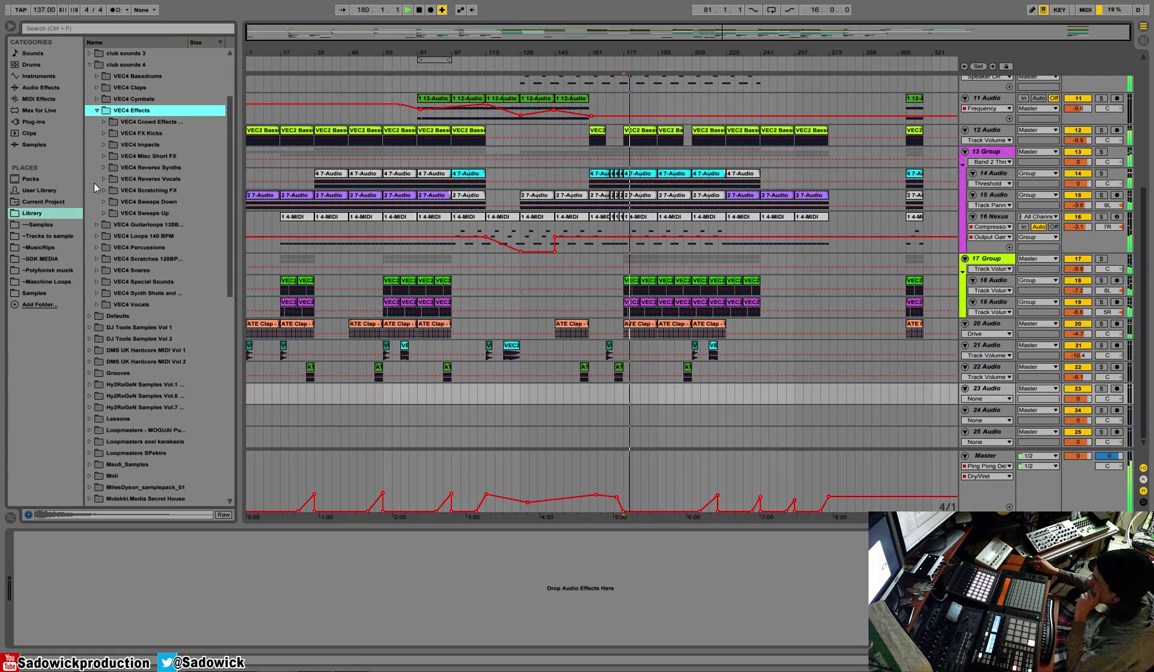
click(106, 212)
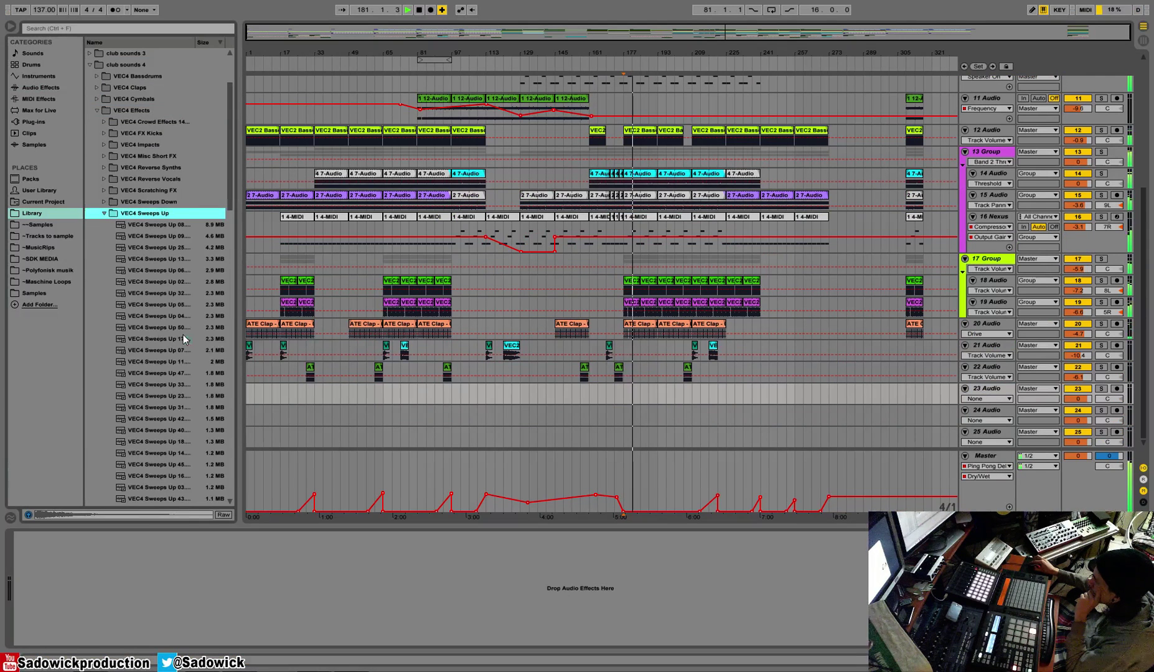
Step: Audition several VEC4 Sweeps Up samples, ending with VEC4 Sweeps Up 44
click(183, 338)
click(187, 384)
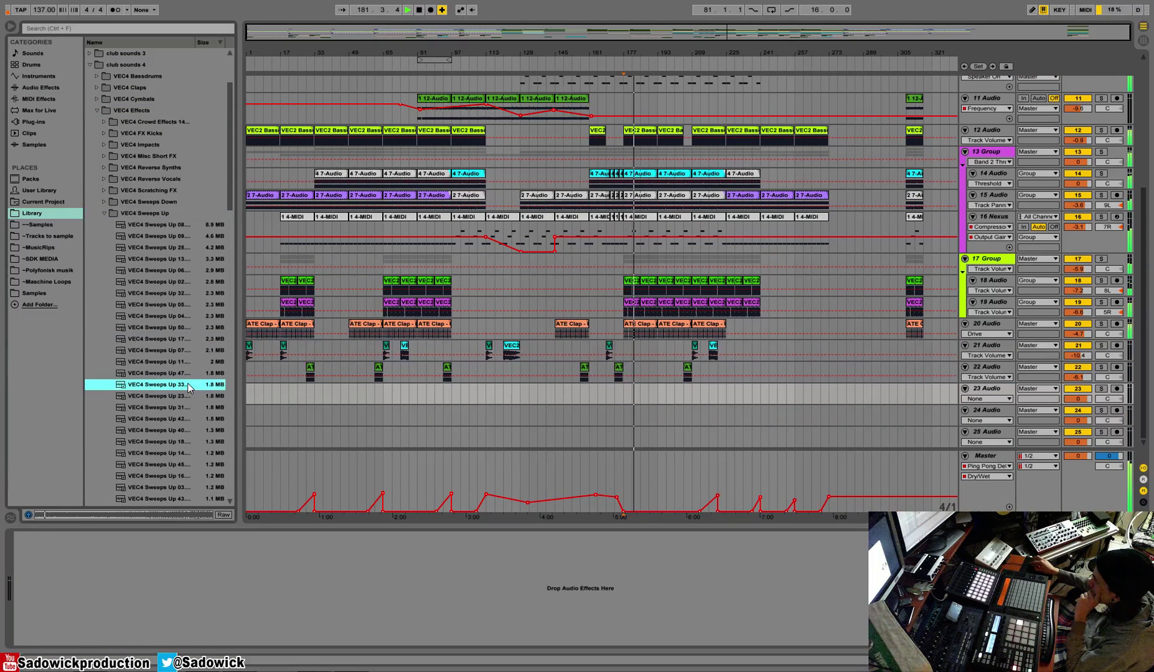
click(160, 442)
click(158, 475)
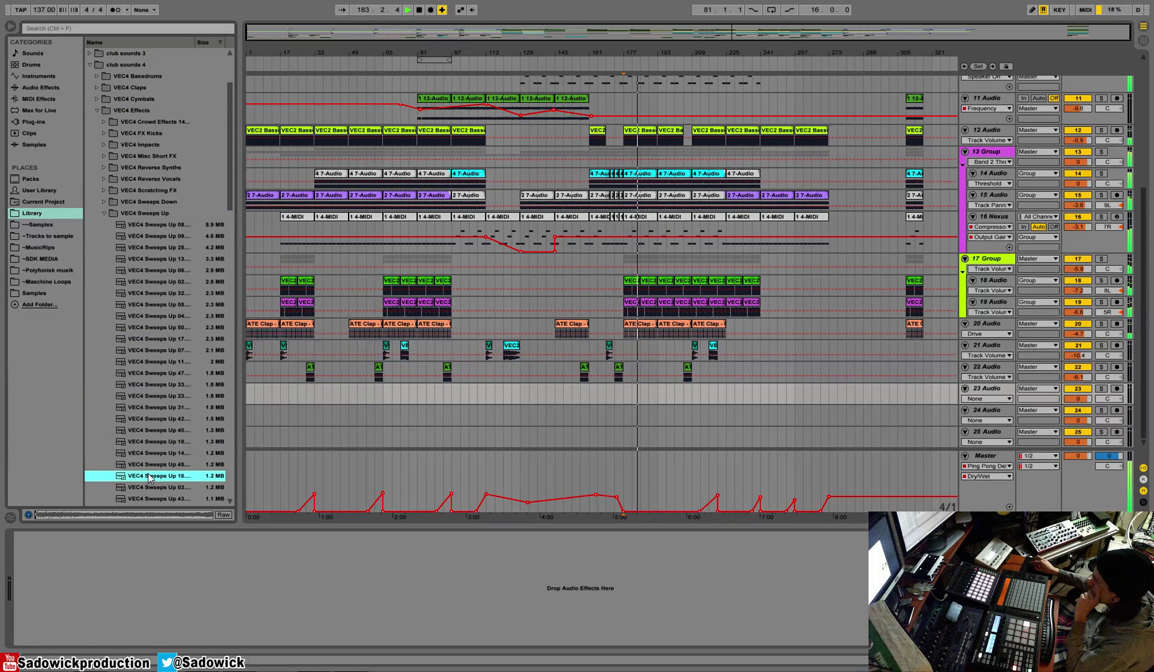
scroll(159, 497, down, 2)
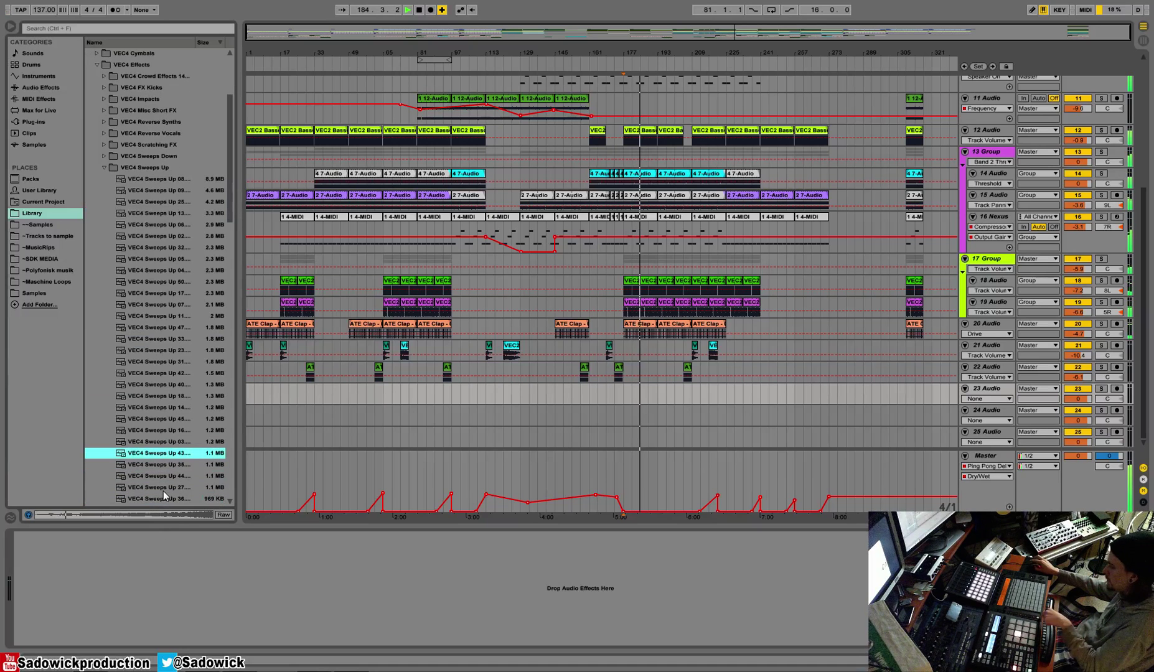
click(156, 477)
scroll(160, 485, down, 3)
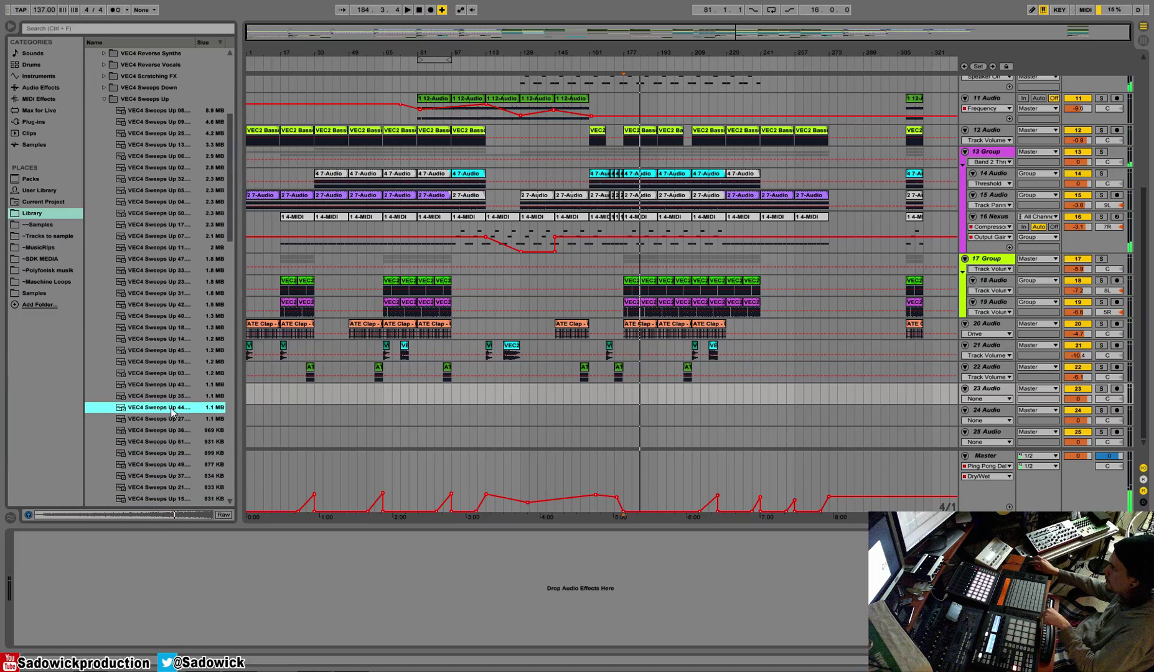
Step: Place VEC4 Sweeps Up 44 on 23 Audio just before bar 177, with Re-Pitch warping and the track volume at about -7 dB
drag(173, 412, 617, 394)
key(space)
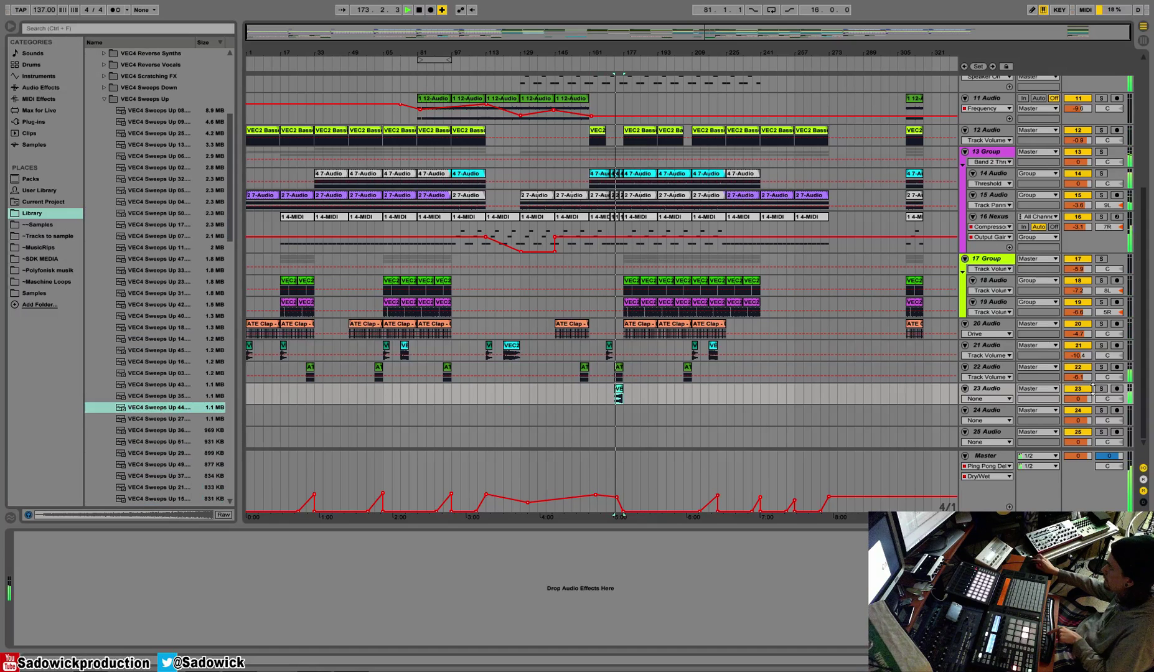
drag(1077, 399, 1078, 405)
double_click(619, 389)
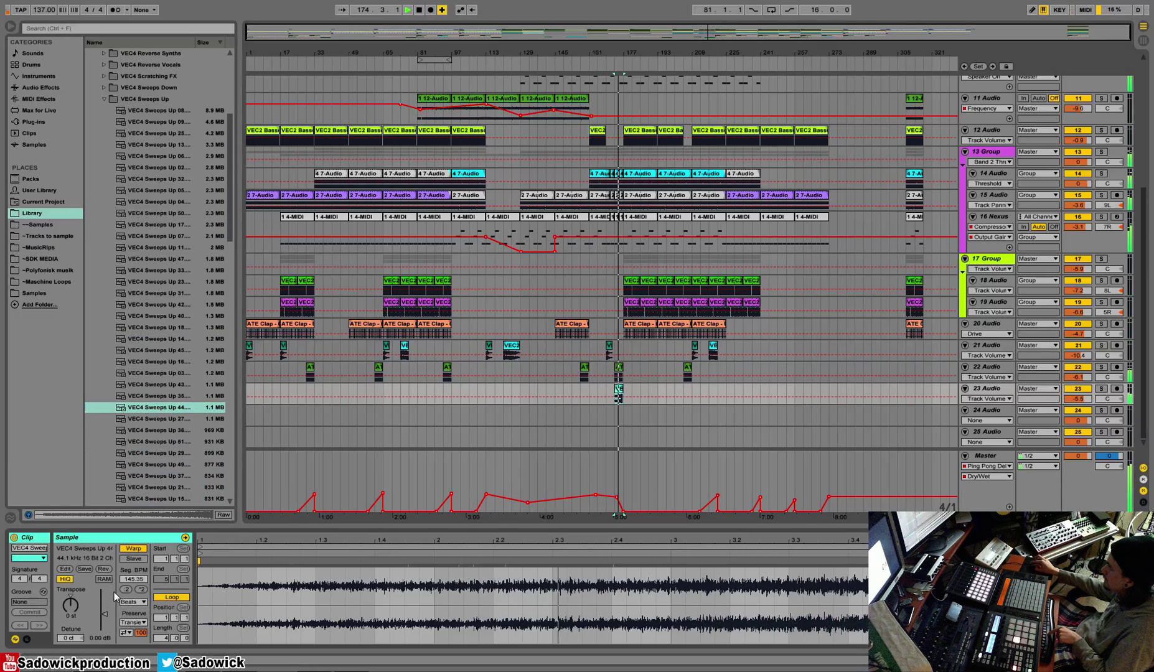
click(145, 603)
click(142, 635)
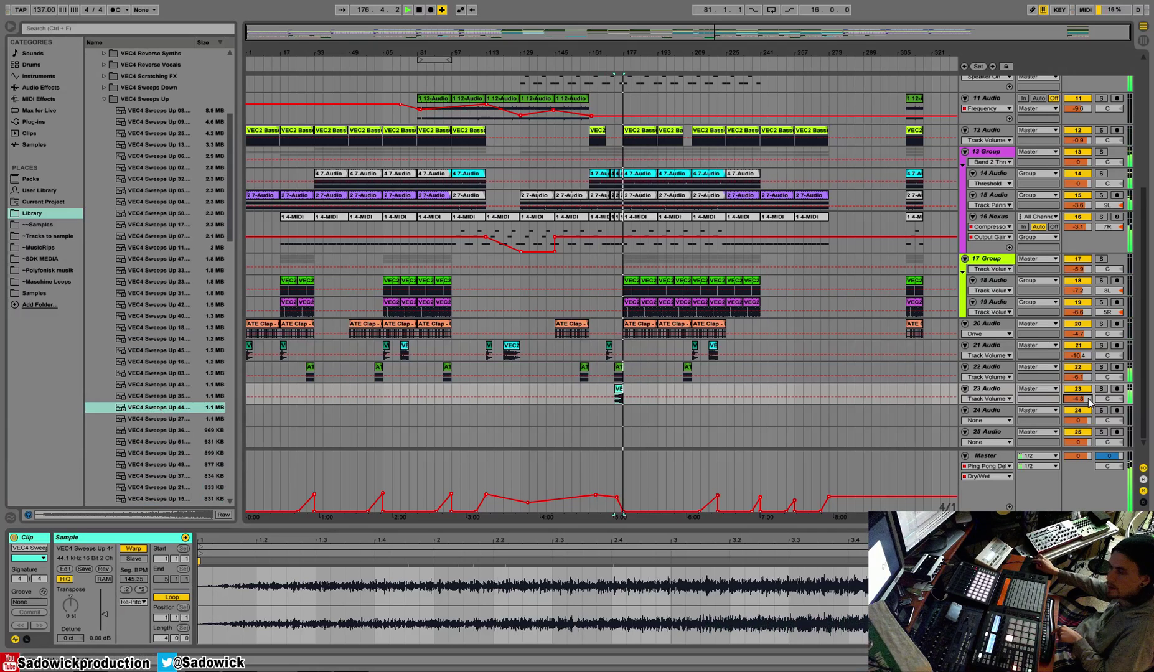
drag(1083, 403, 1083, 400)
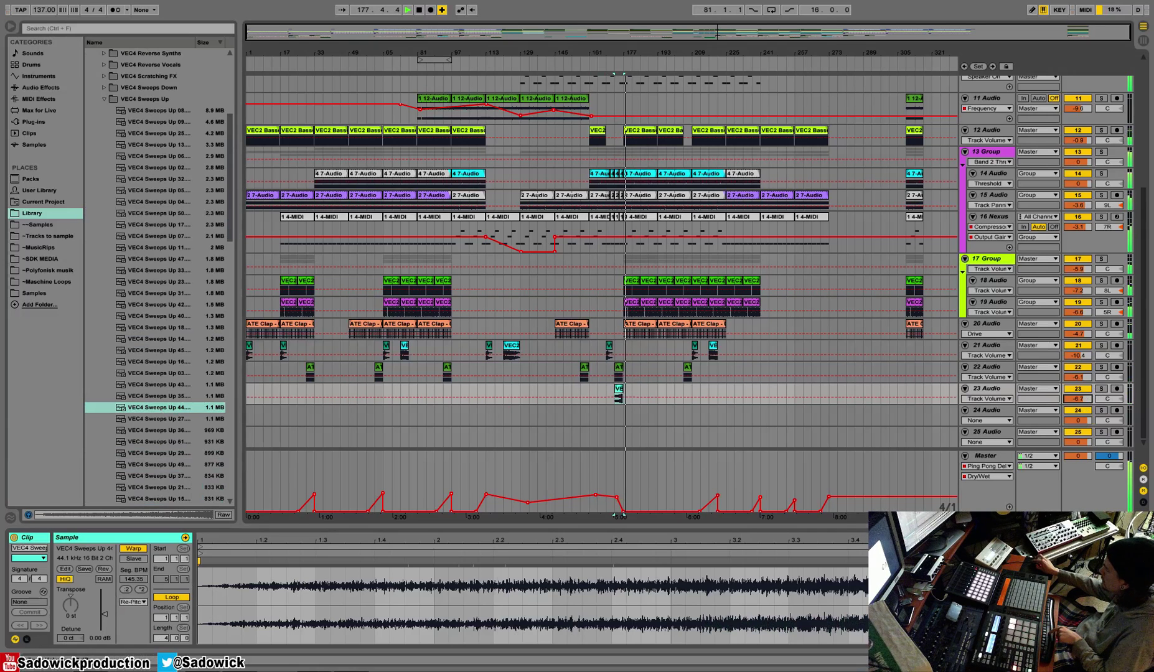
Step: Copy the sweep clip on 23 Audio so that a duplicate ends at bar 33
drag(580, 390, 607, 398)
click(628, 397)
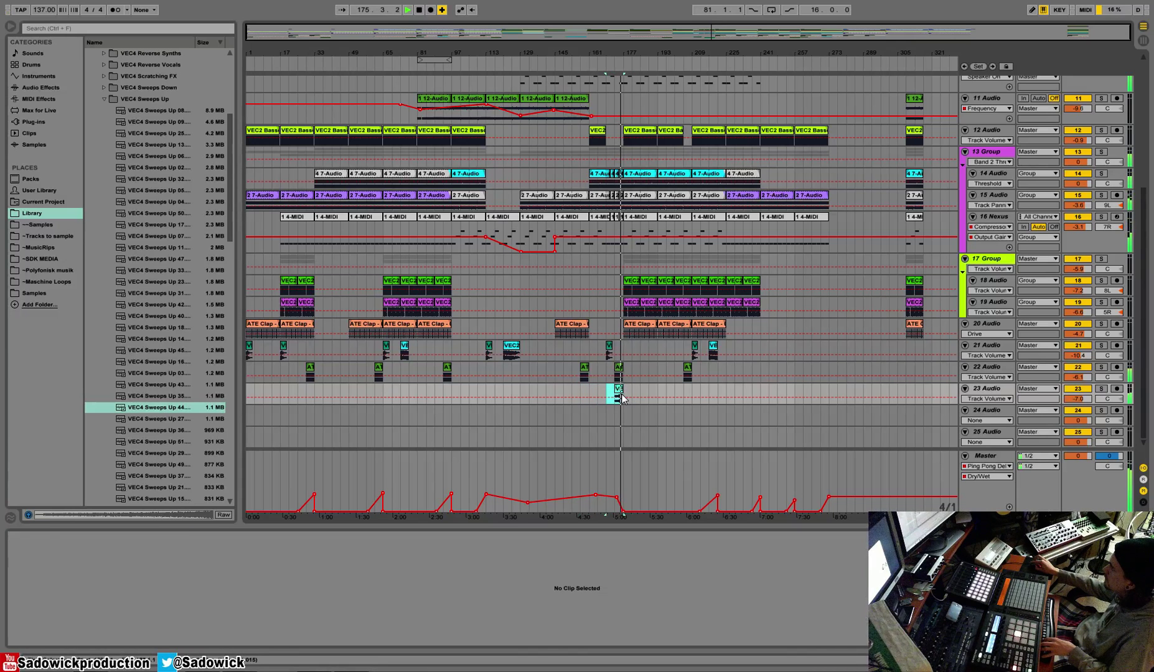
click(297, 397)
key(ctrl+v)
drag(312, 394, 312, 394)
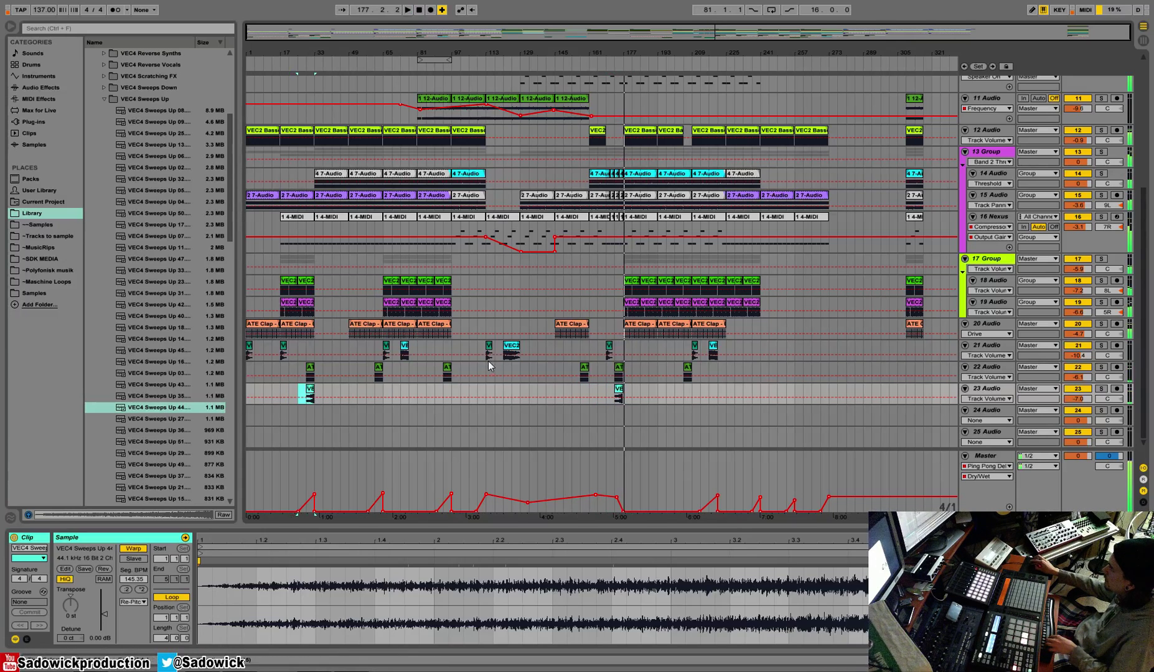
Step: Add a Ping Pong Delay at 34% dry/wet and a Compressor to 23 Audio, and lower the track volume to -8.2 dB
key(space)
key(space)
double_click(1003, 390)
key(space)
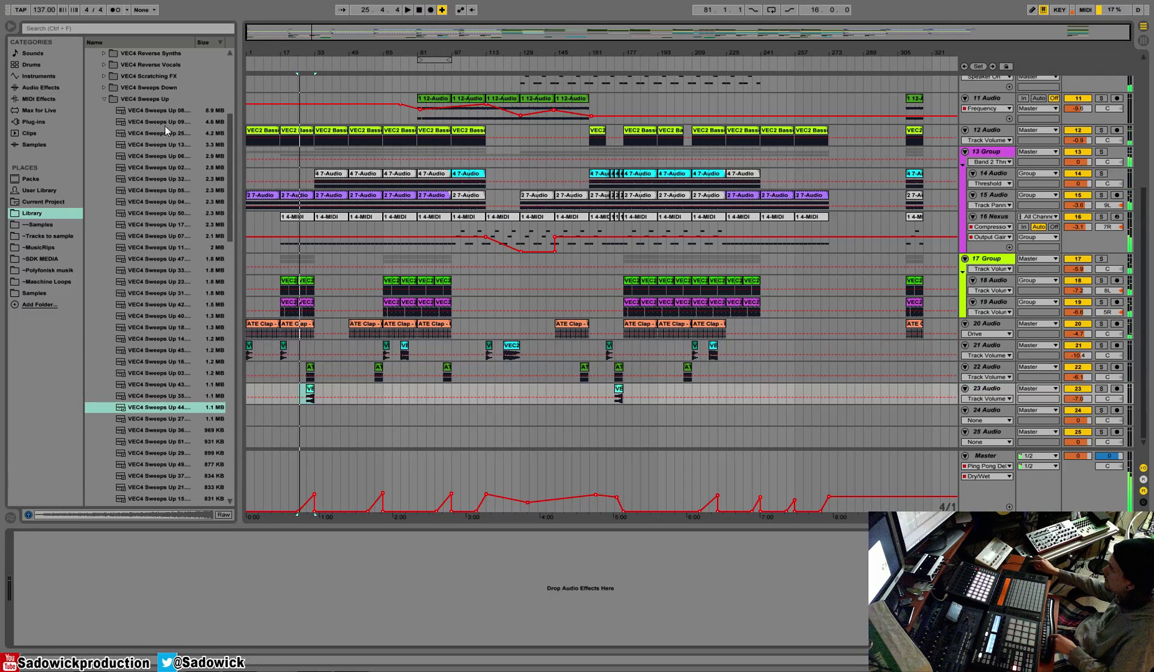
click(44, 87)
drag(128, 339, 192, 529)
key(space)
drag(64, 629, 65, 648)
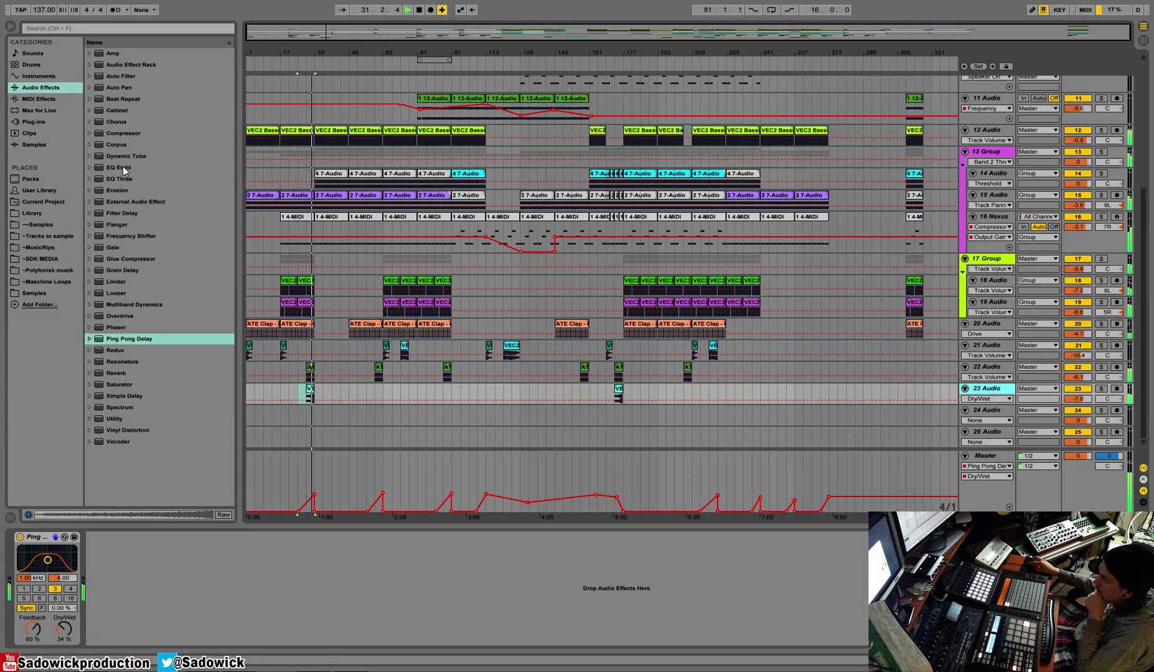
drag(124, 134, 237, 585)
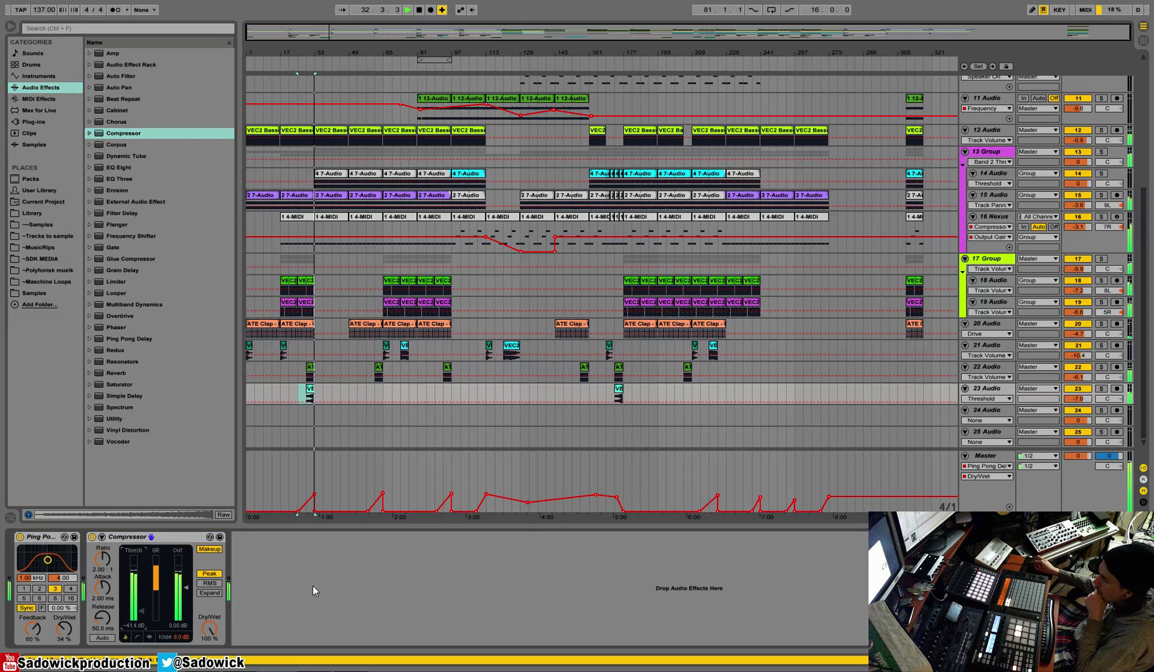
drag(1085, 397, 1086, 399)
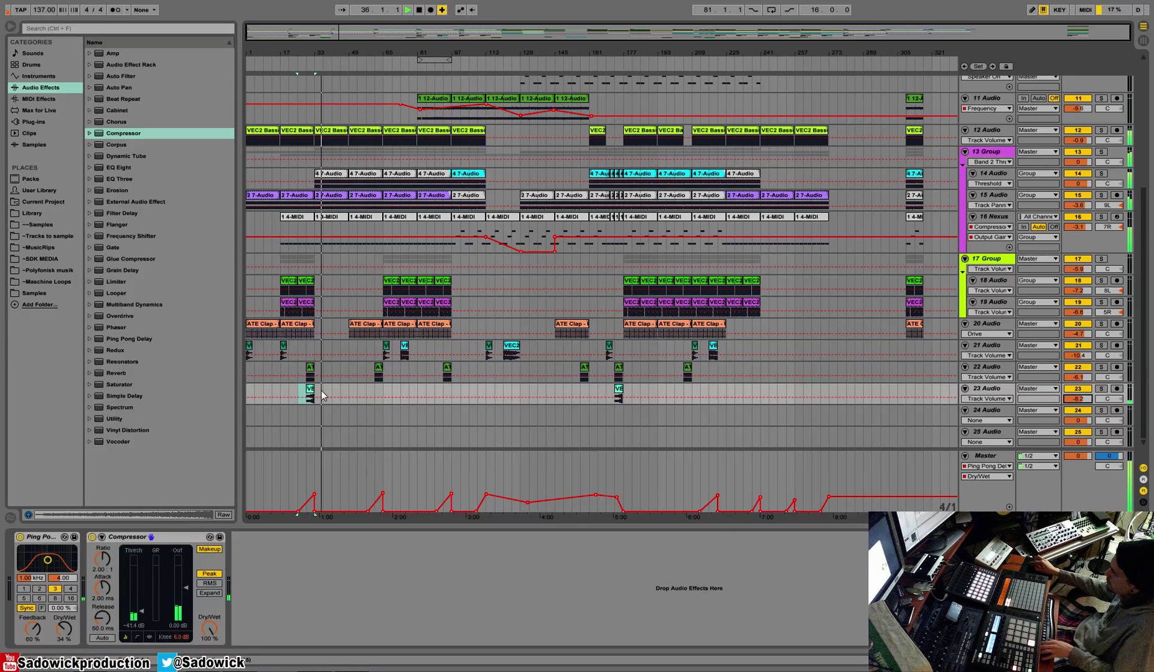
Step: Copy the sweep on 23 Audio to the transitions ending at bars 97, 241 and 273
drag(323, 396, 221, 399)
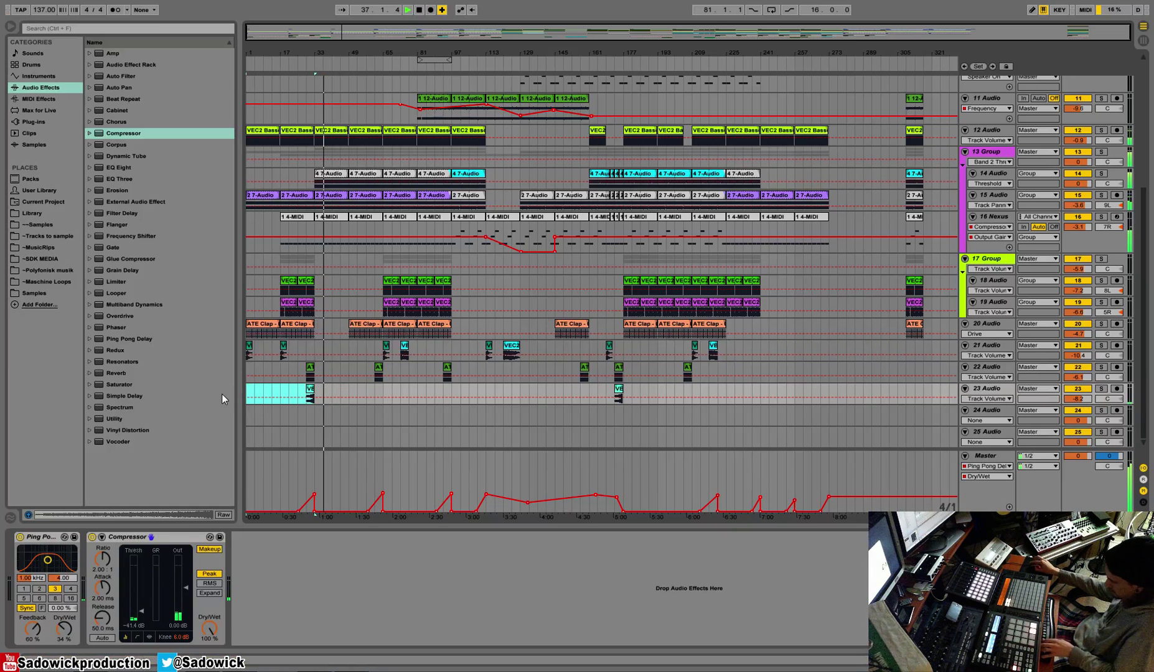
drag(382, 389, 447, 393)
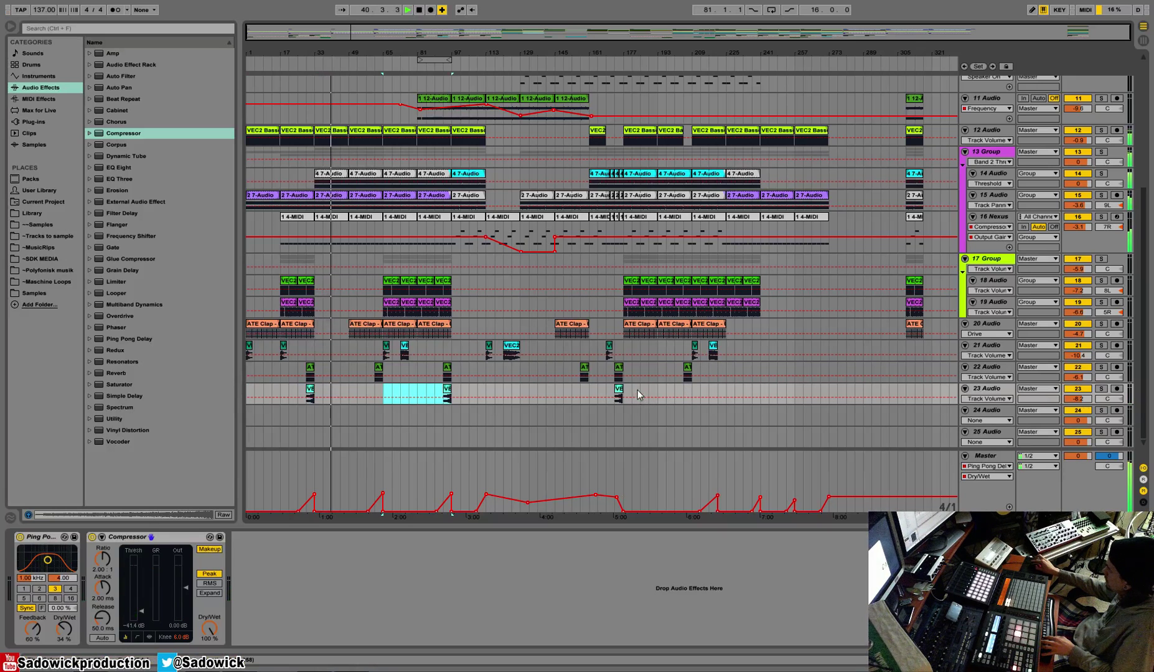
click(760, 391)
key(ctrl+v)
click(692, 392)
key(ctrl+v)
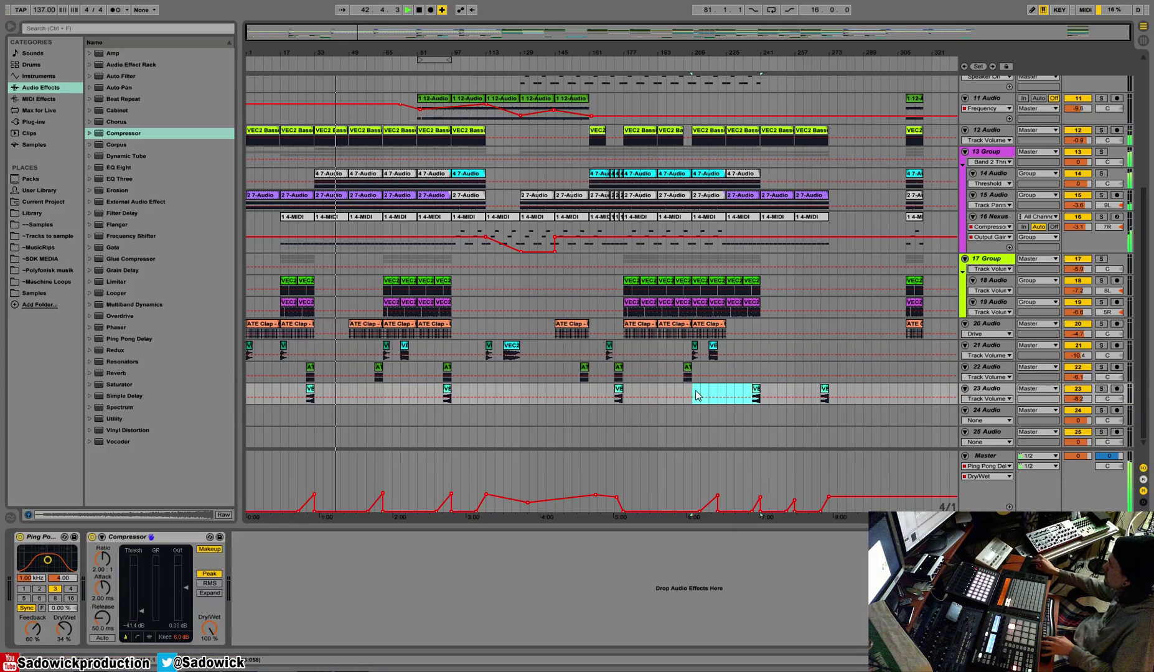
Step: Audition the track from around bars 65 and 165, and display the devices of 16 Nexus
key(space)
click(420, 10)
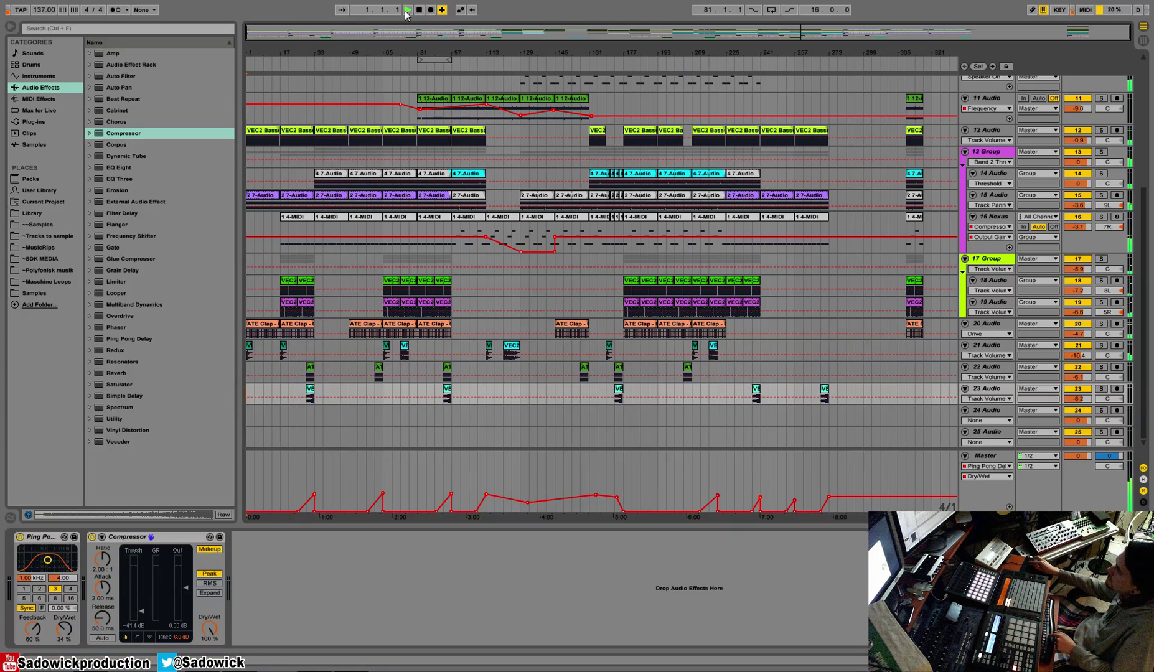
click(387, 59)
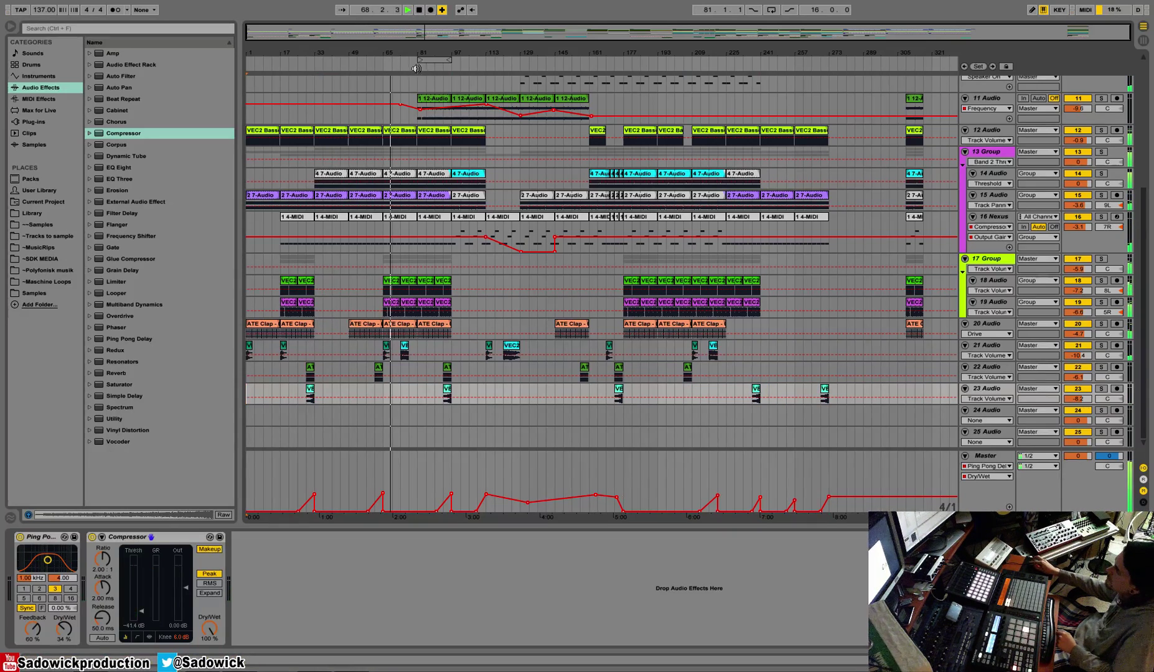
click(598, 67)
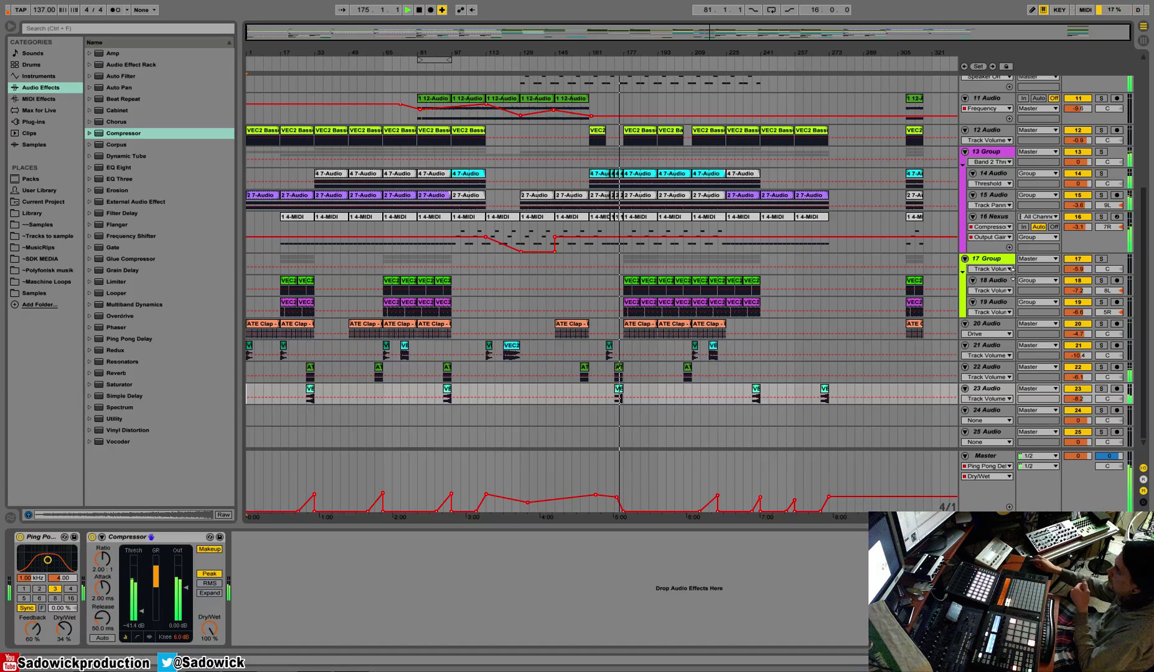
click(1001, 218)
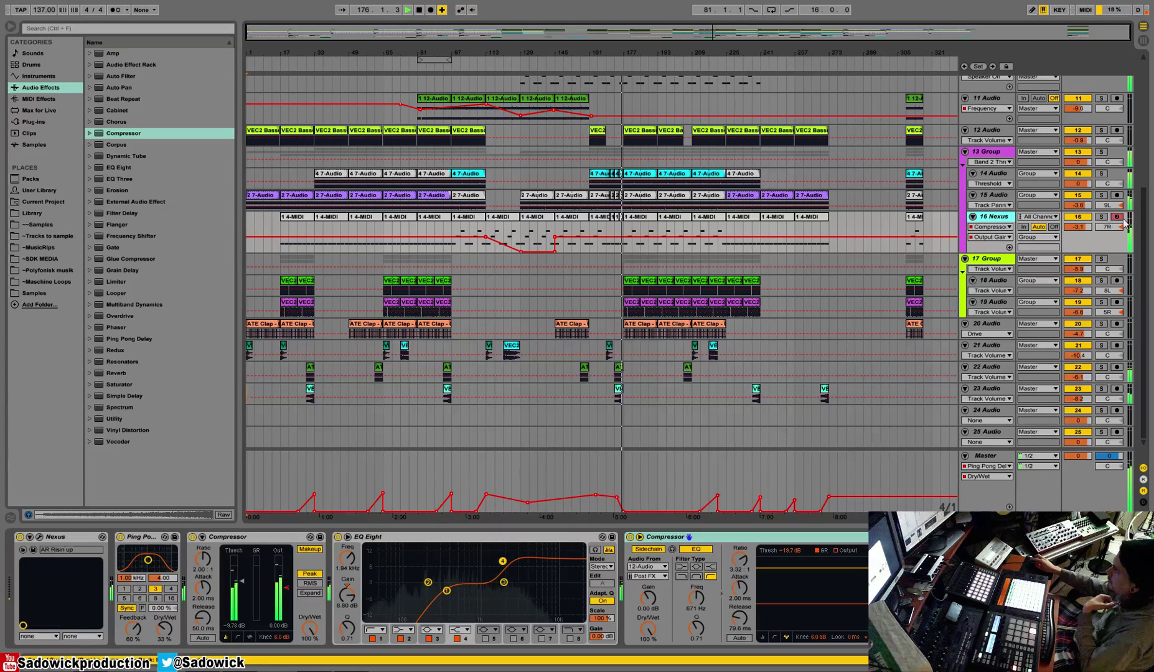